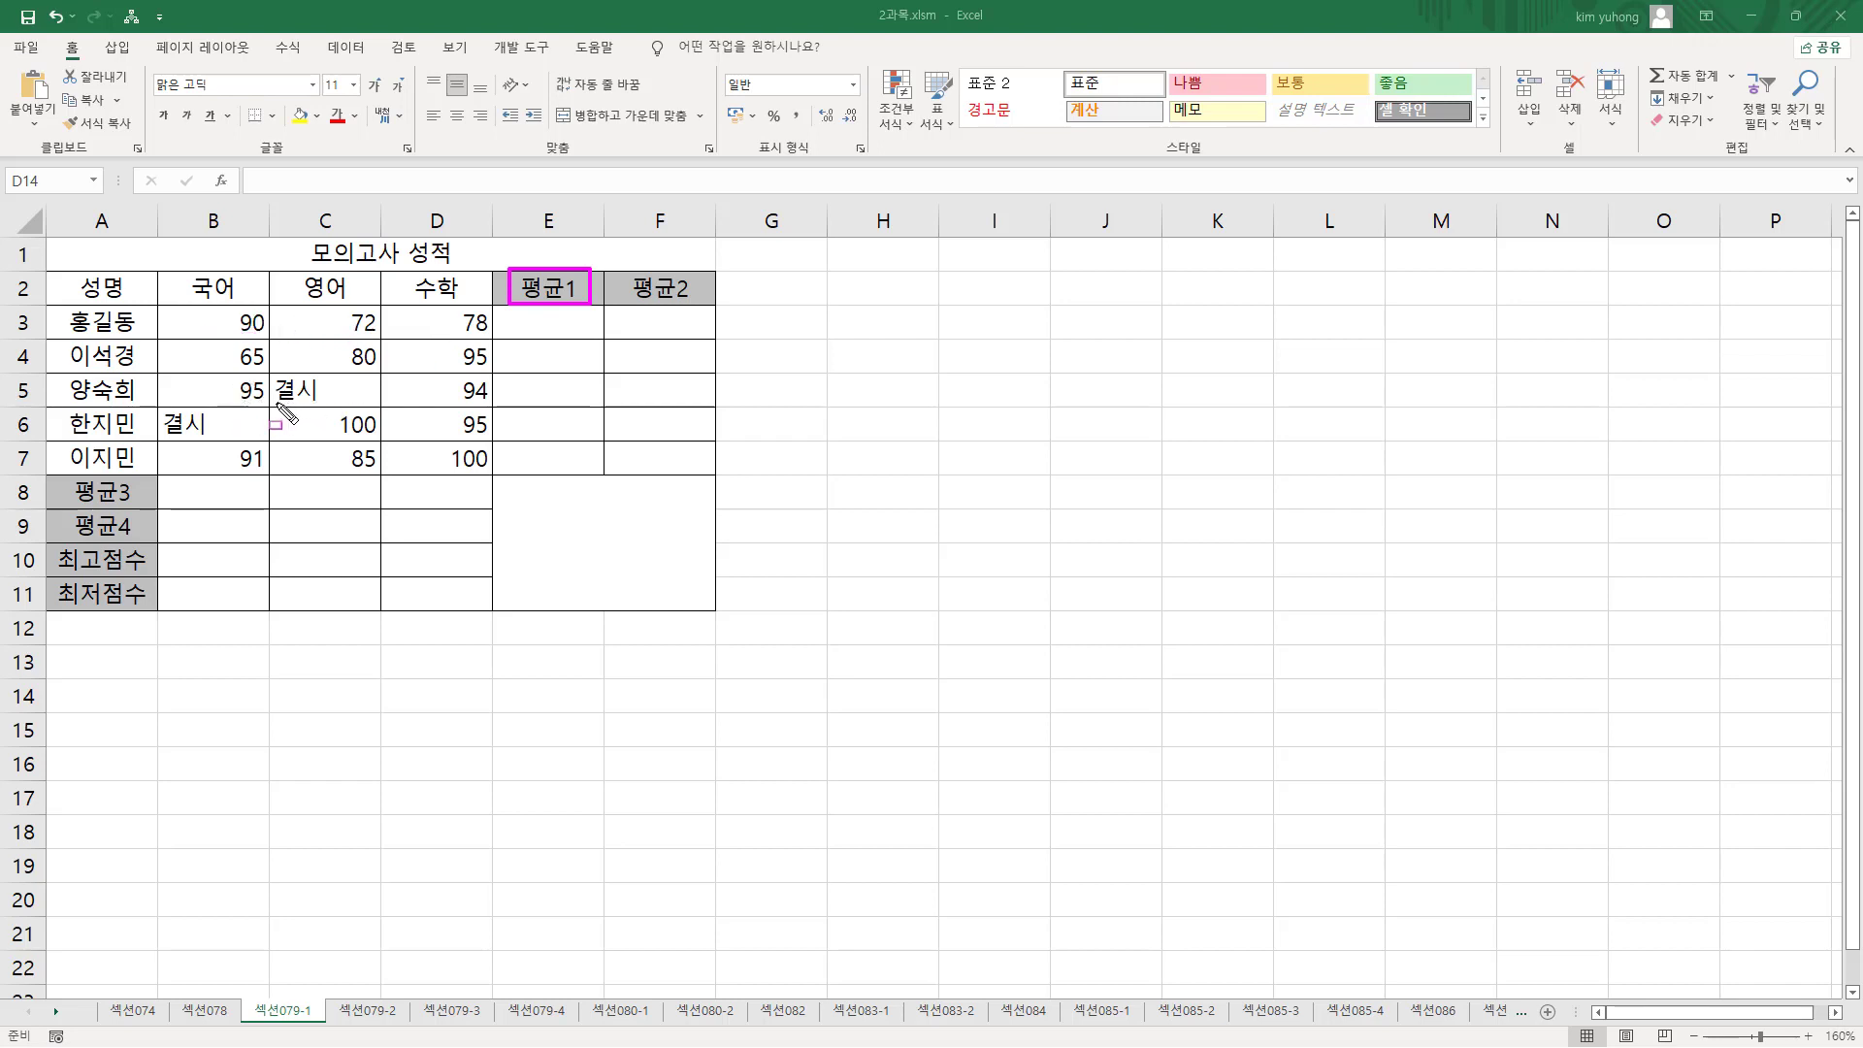
- Examine the subject scores and the 결시 entries in B3:D7 that feed the 평균1 column
left_click_drag(277, 402, 318, 402)
left_click_drag(164, 438, 203, 440)
left_click_drag(512, 307, 585, 456)
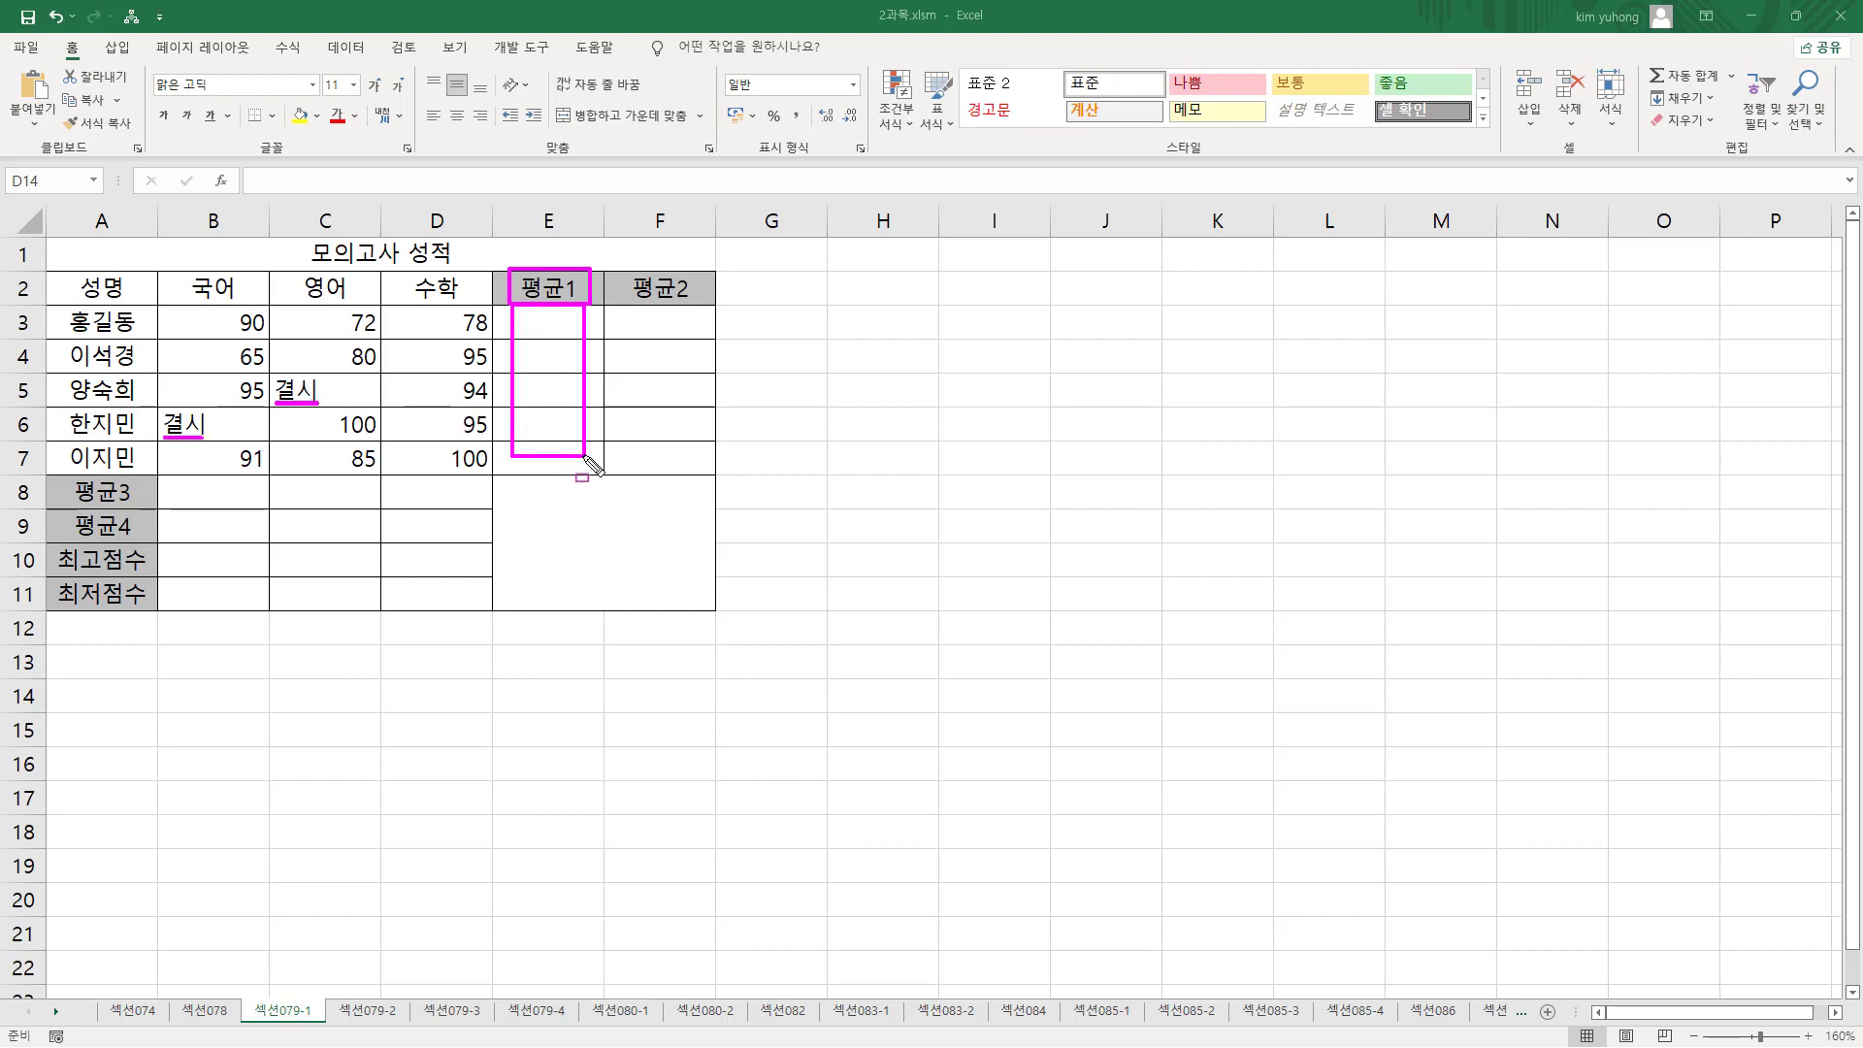
key("Escape")
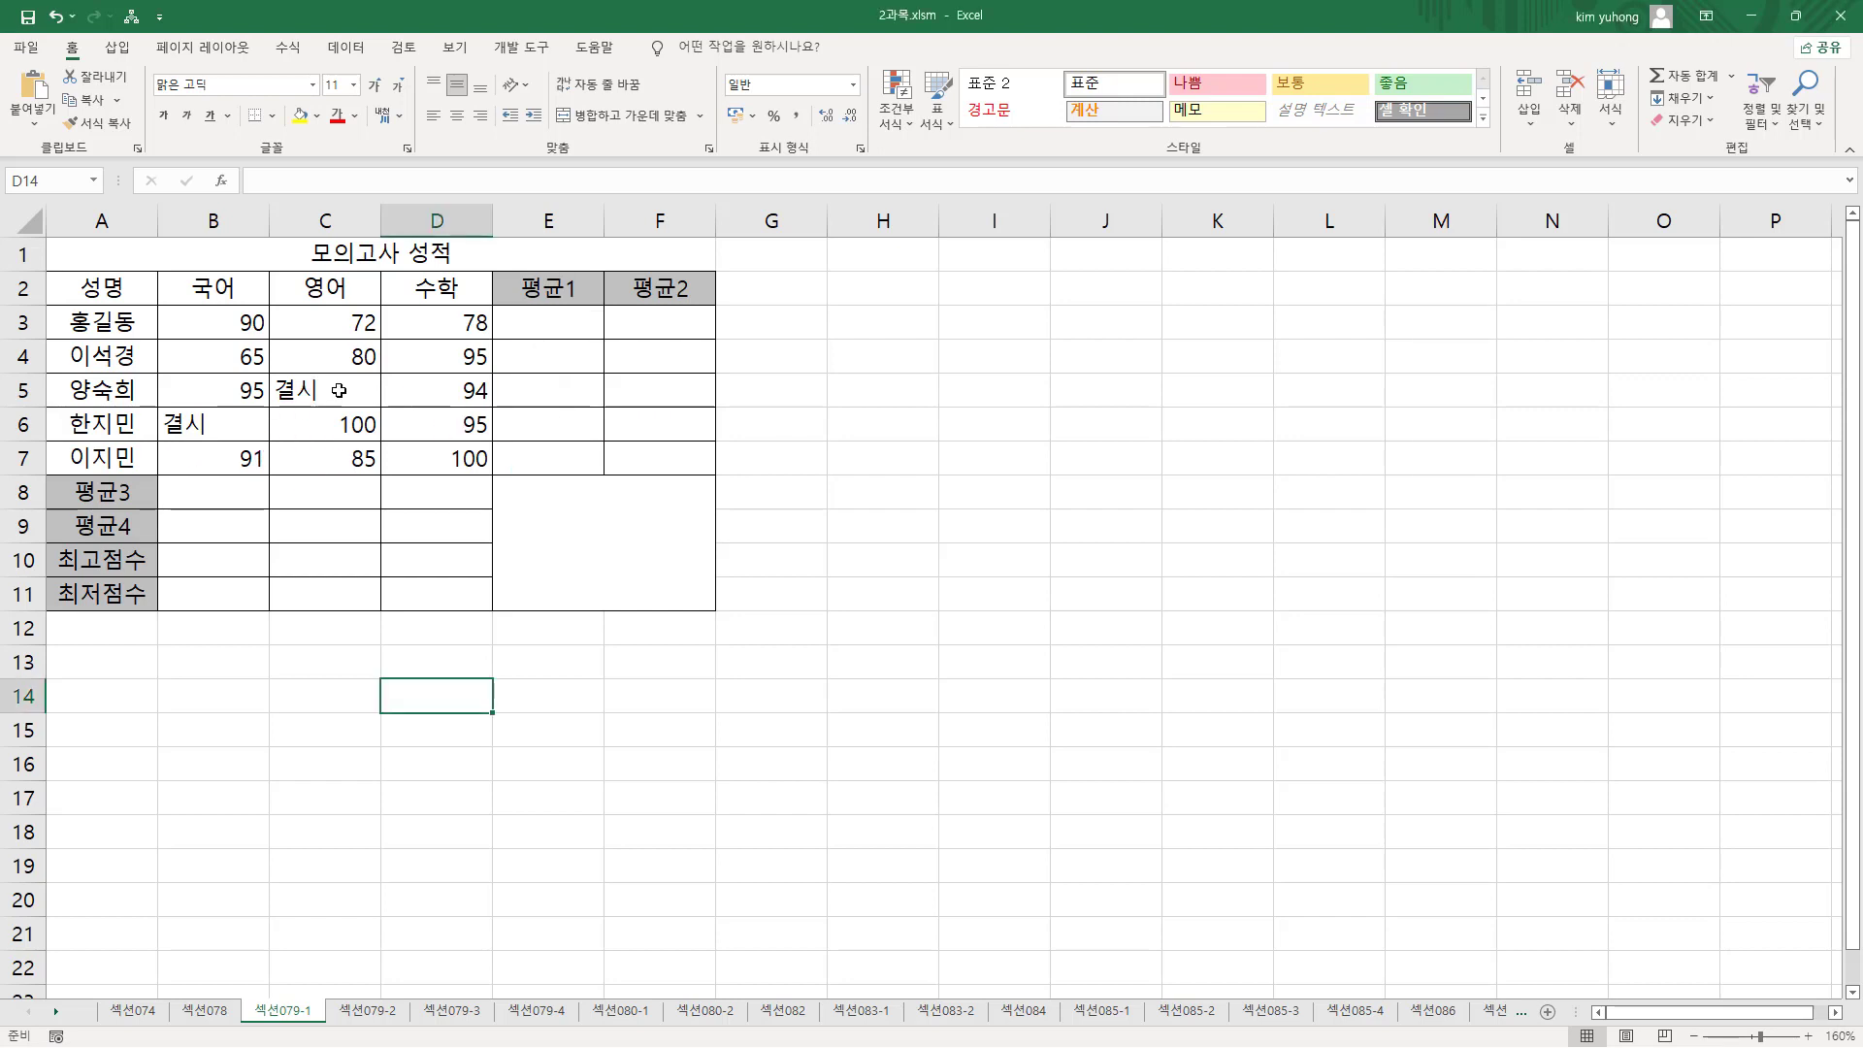
left_click_drag(214, 322, 407, 325)
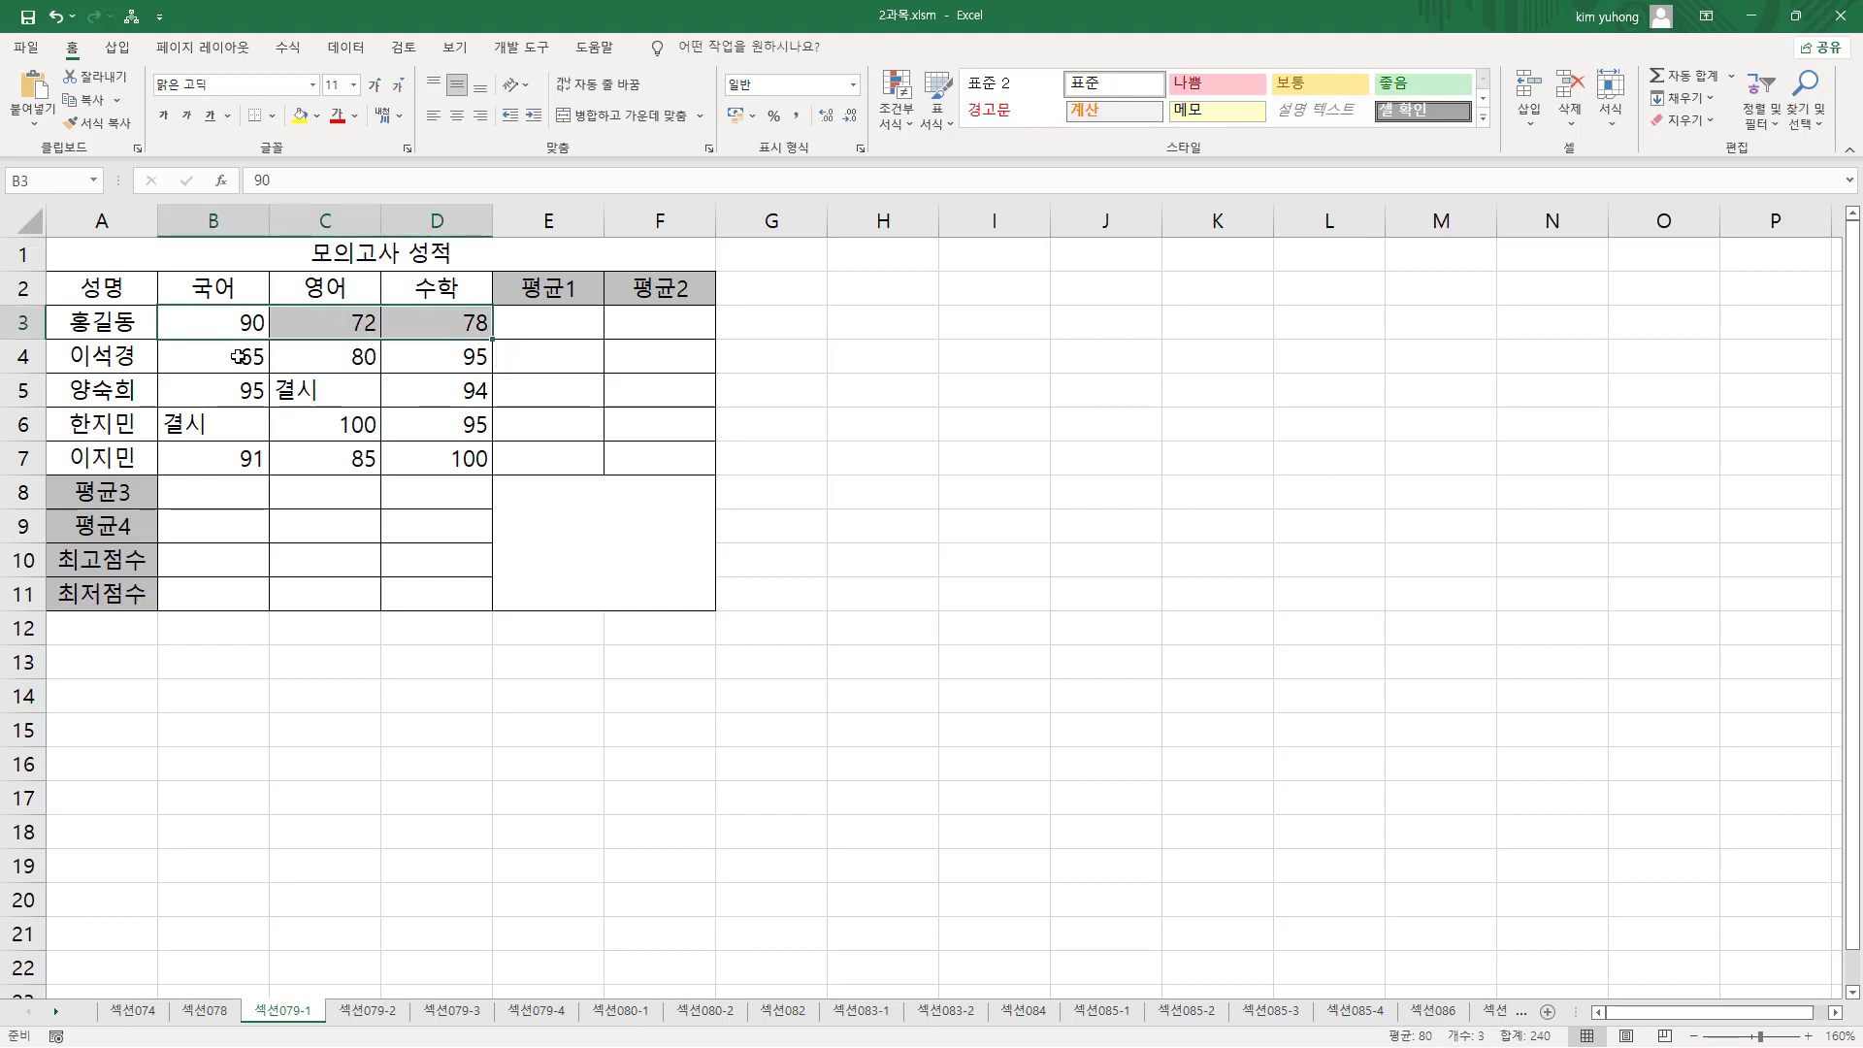
left_click_drag(248, 356, 449, 357)
left_click_drag(223, 392, 447, 392)
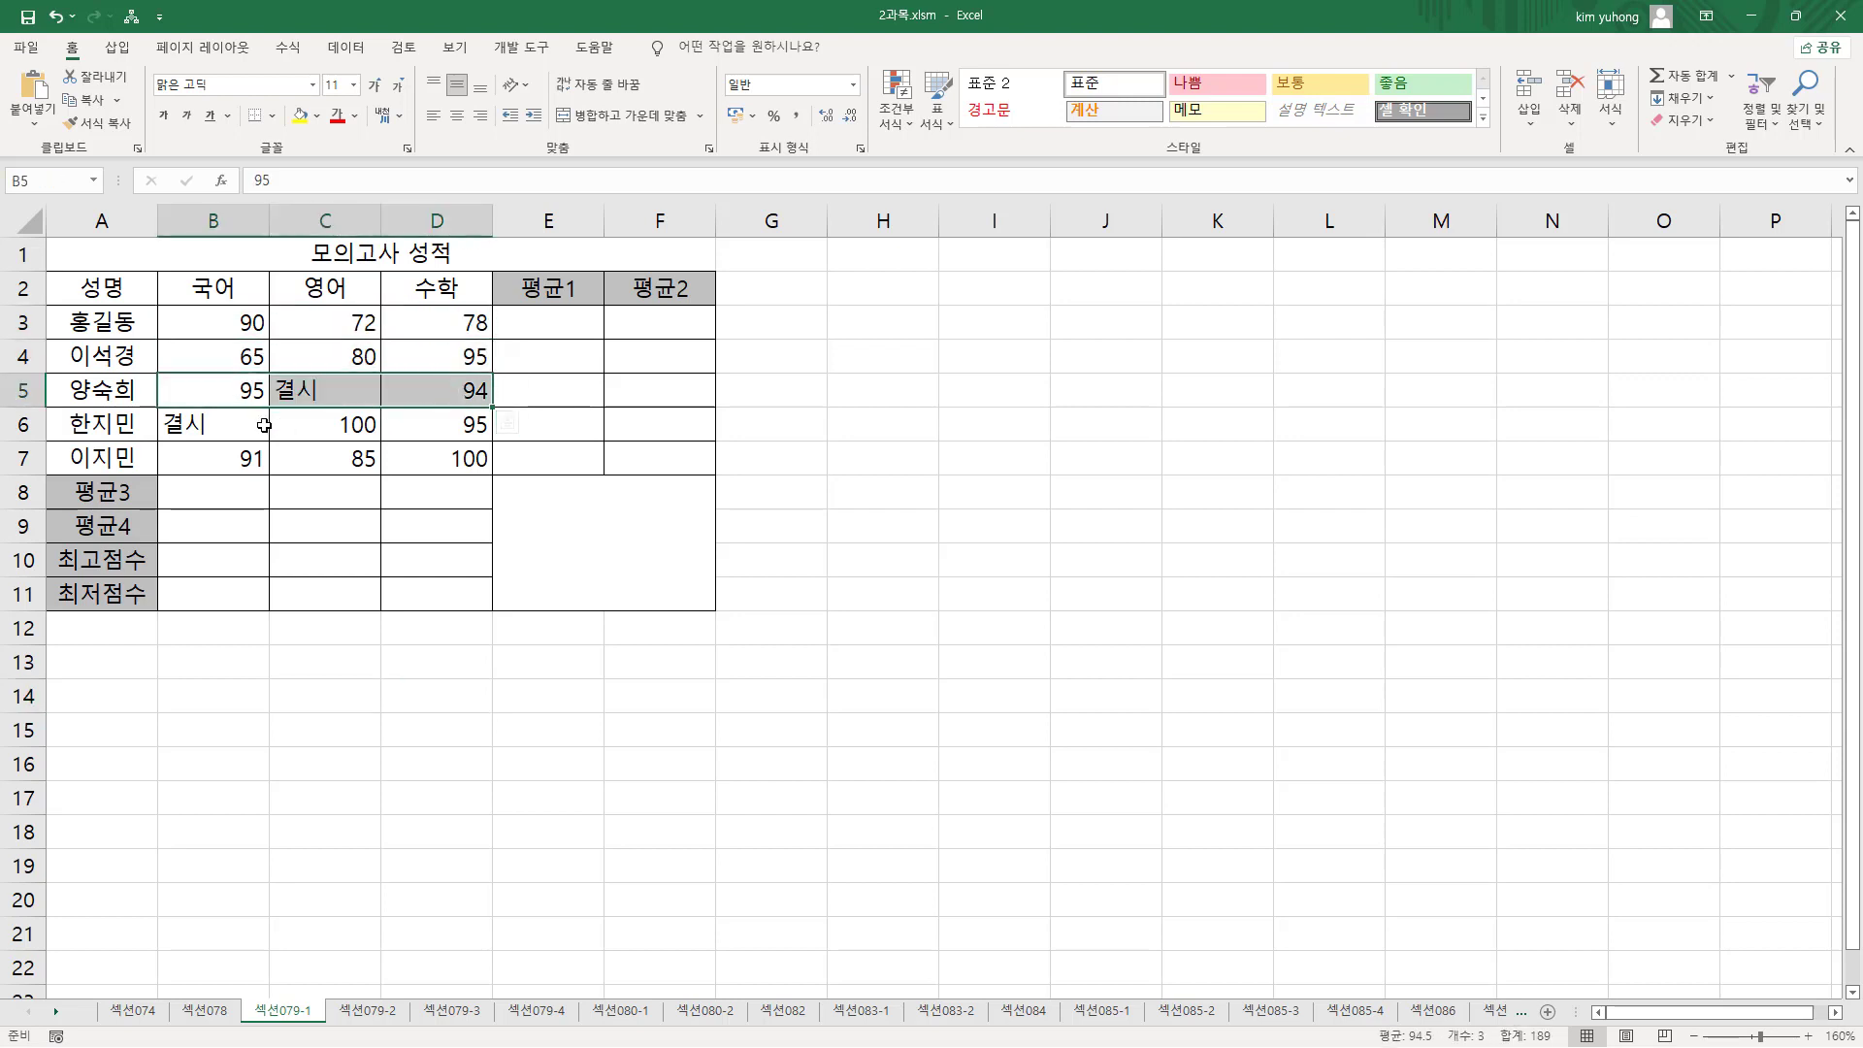
left_click_drag(264, 424, 393, 424)
left_click_drag(226, 458, 463, 456)
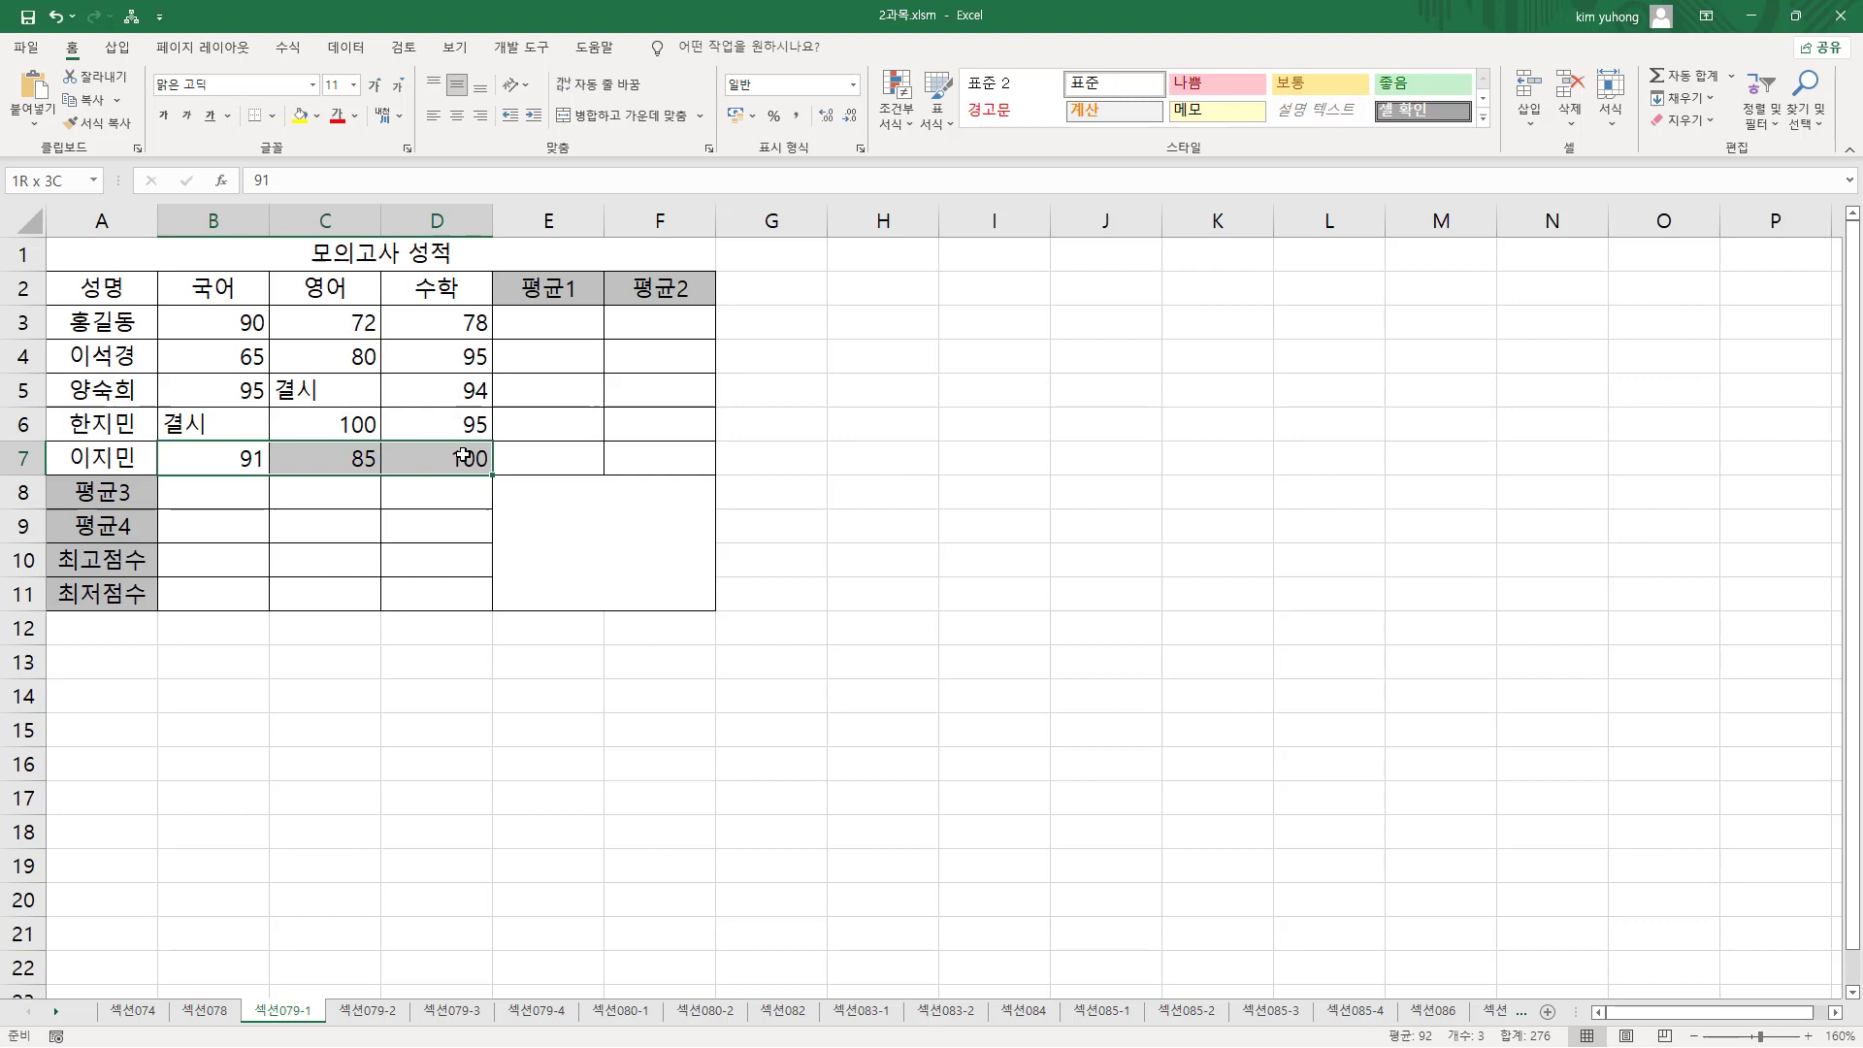
- Enter the formula =AVERAGE(B3:D3) in cell E3 under 평균1
left_click(563, 331)
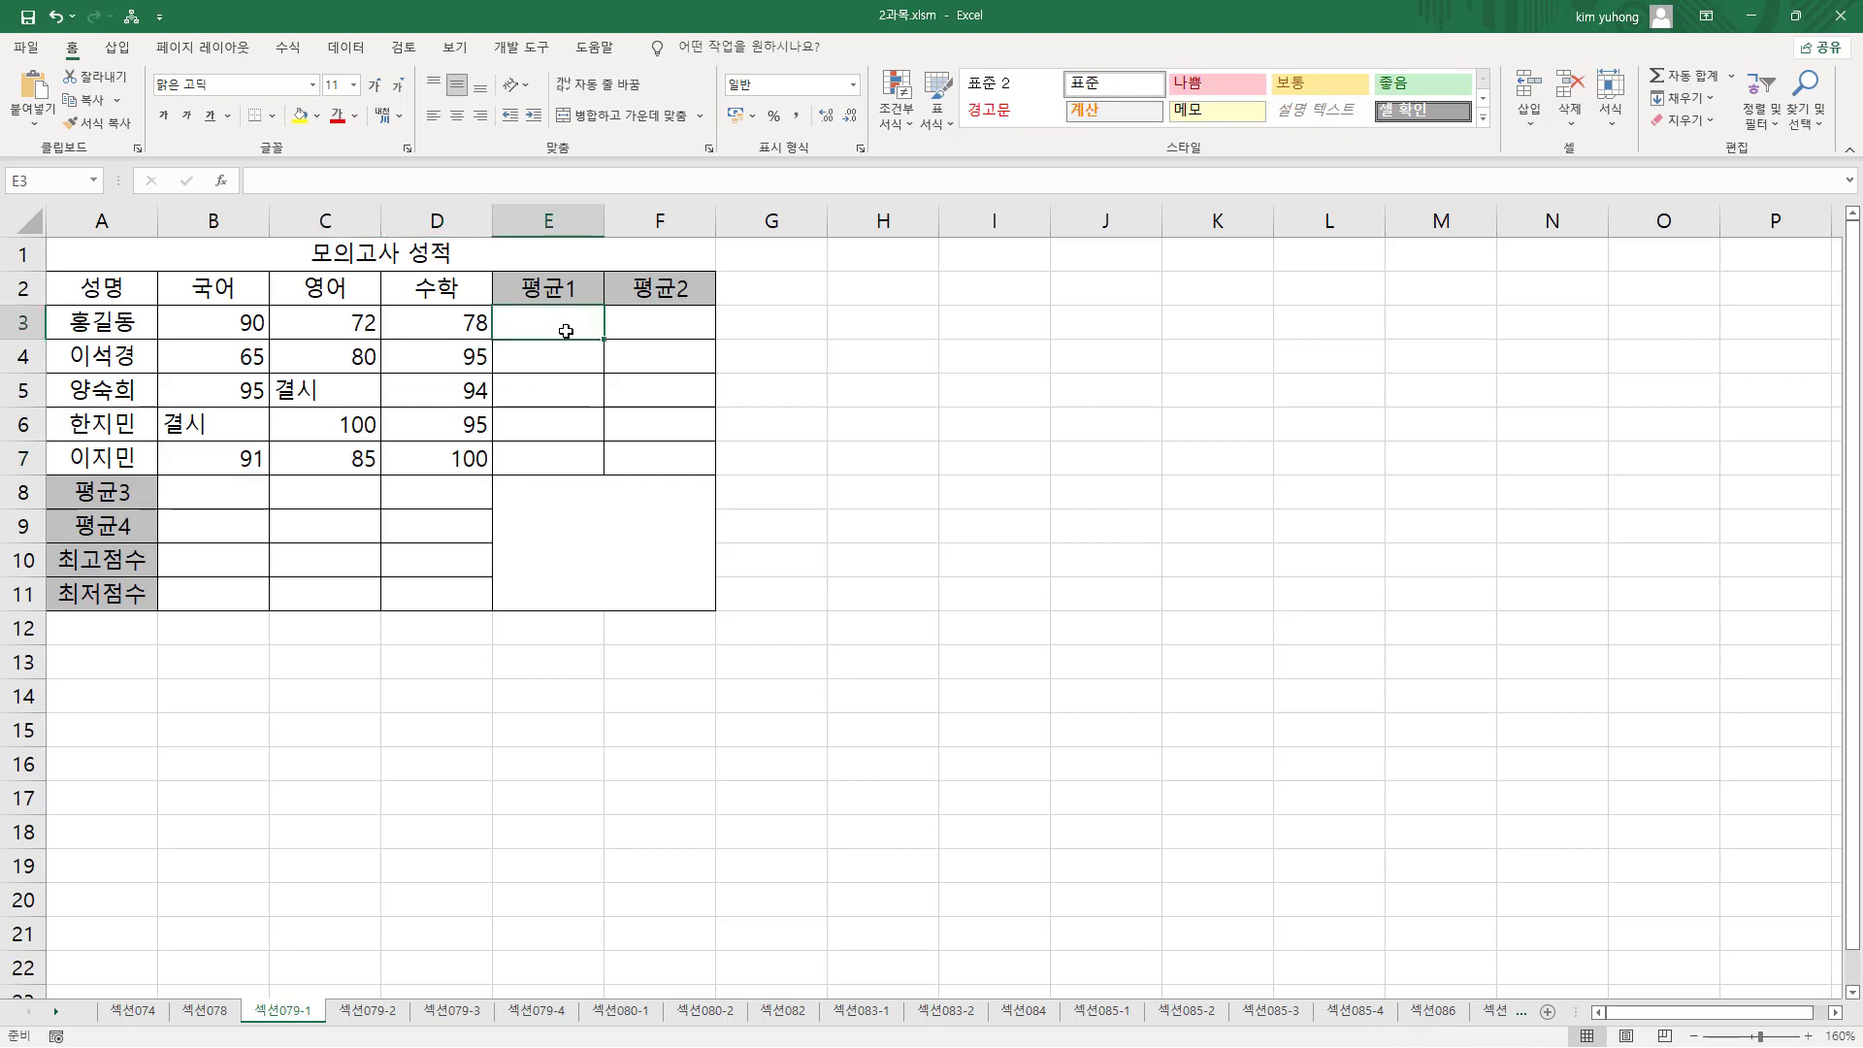
type("=avera")
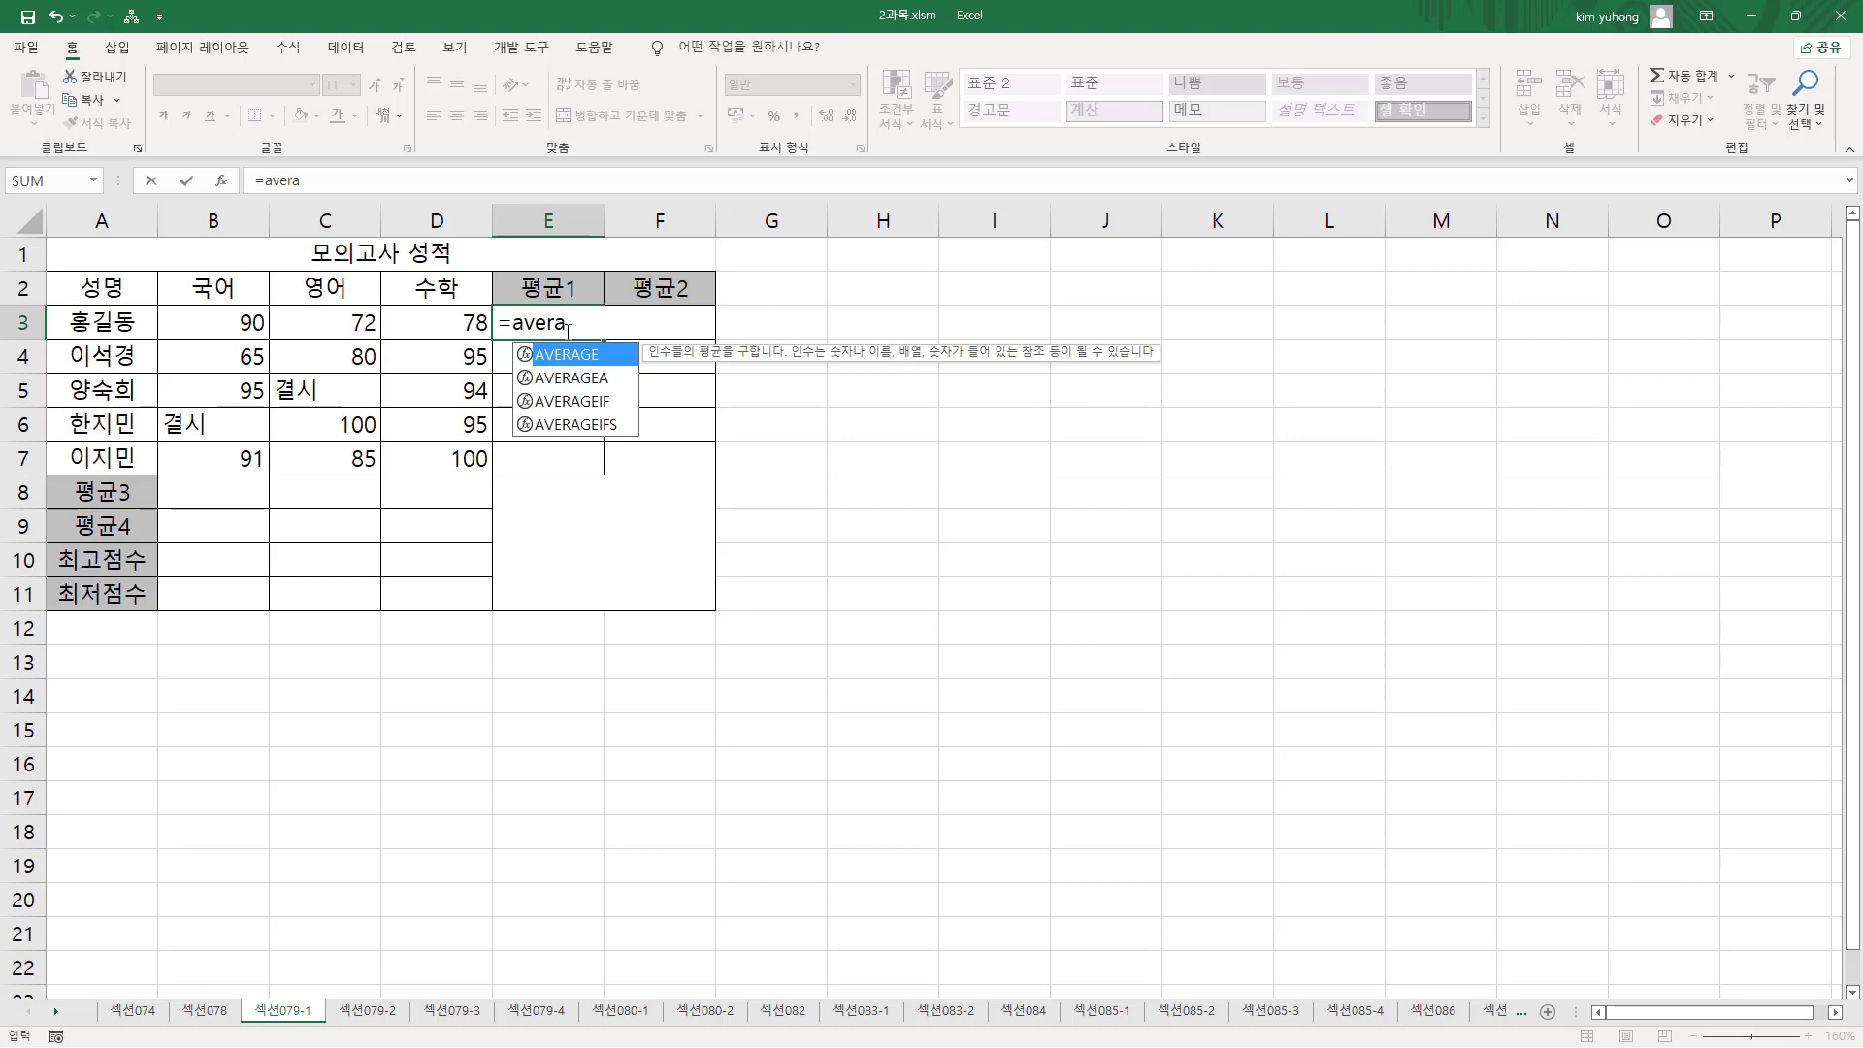
key("Tab")
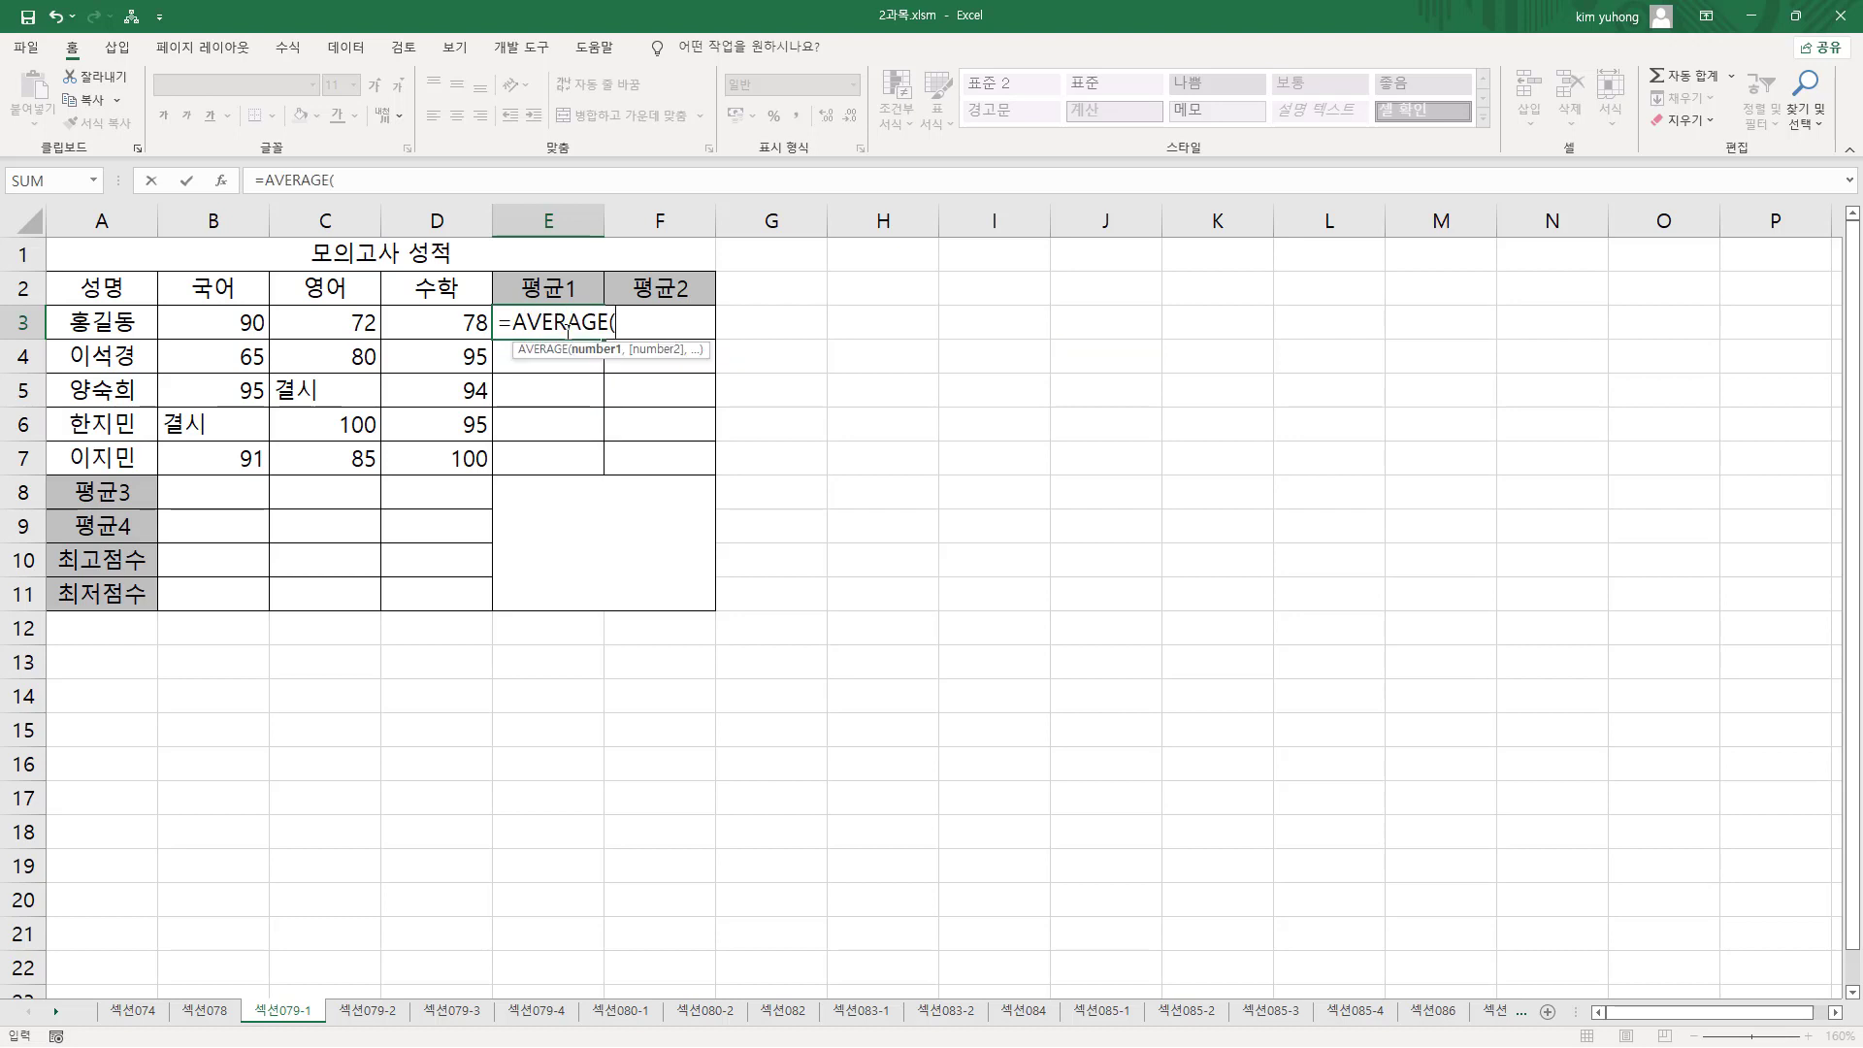
key("Left")
key("shift+Left")
key("shift+Left")
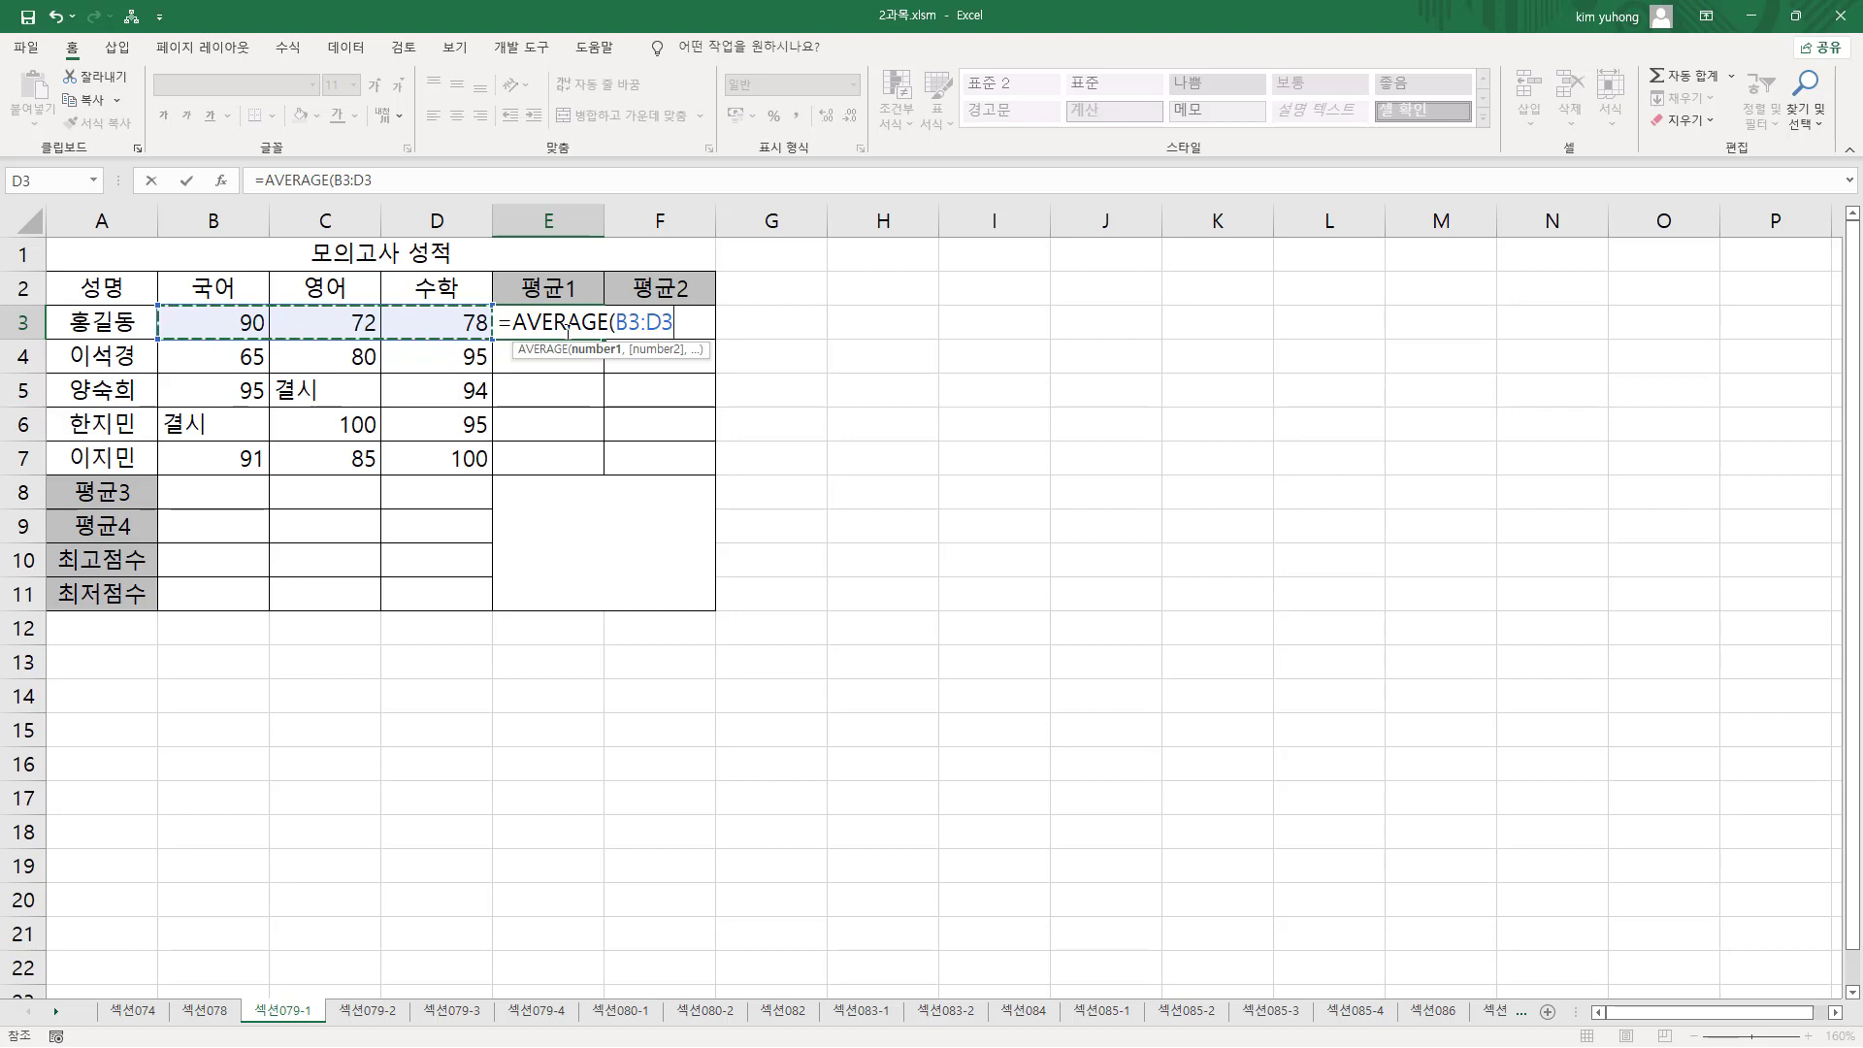
type(")")
key("Return")
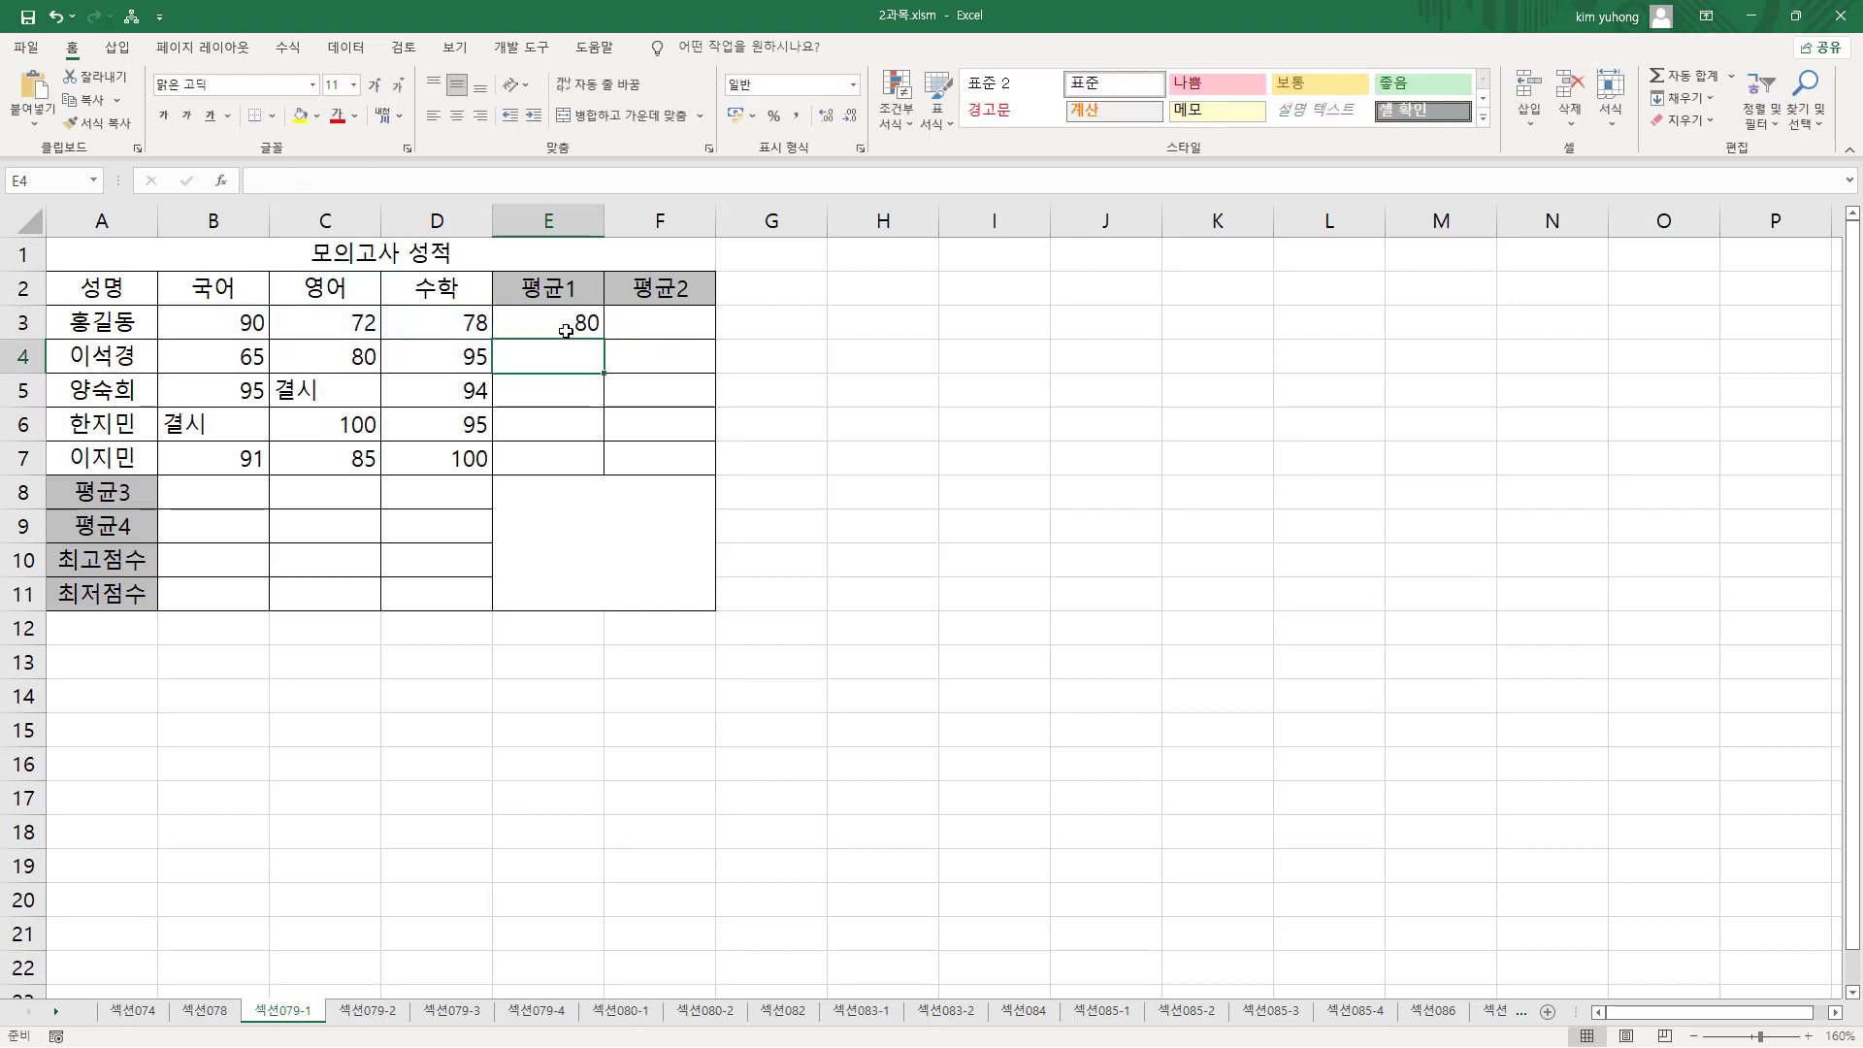
- Fill the AVERAGE formula from E3 down through E7
left_click(376, 327)
left_click(217, 321)
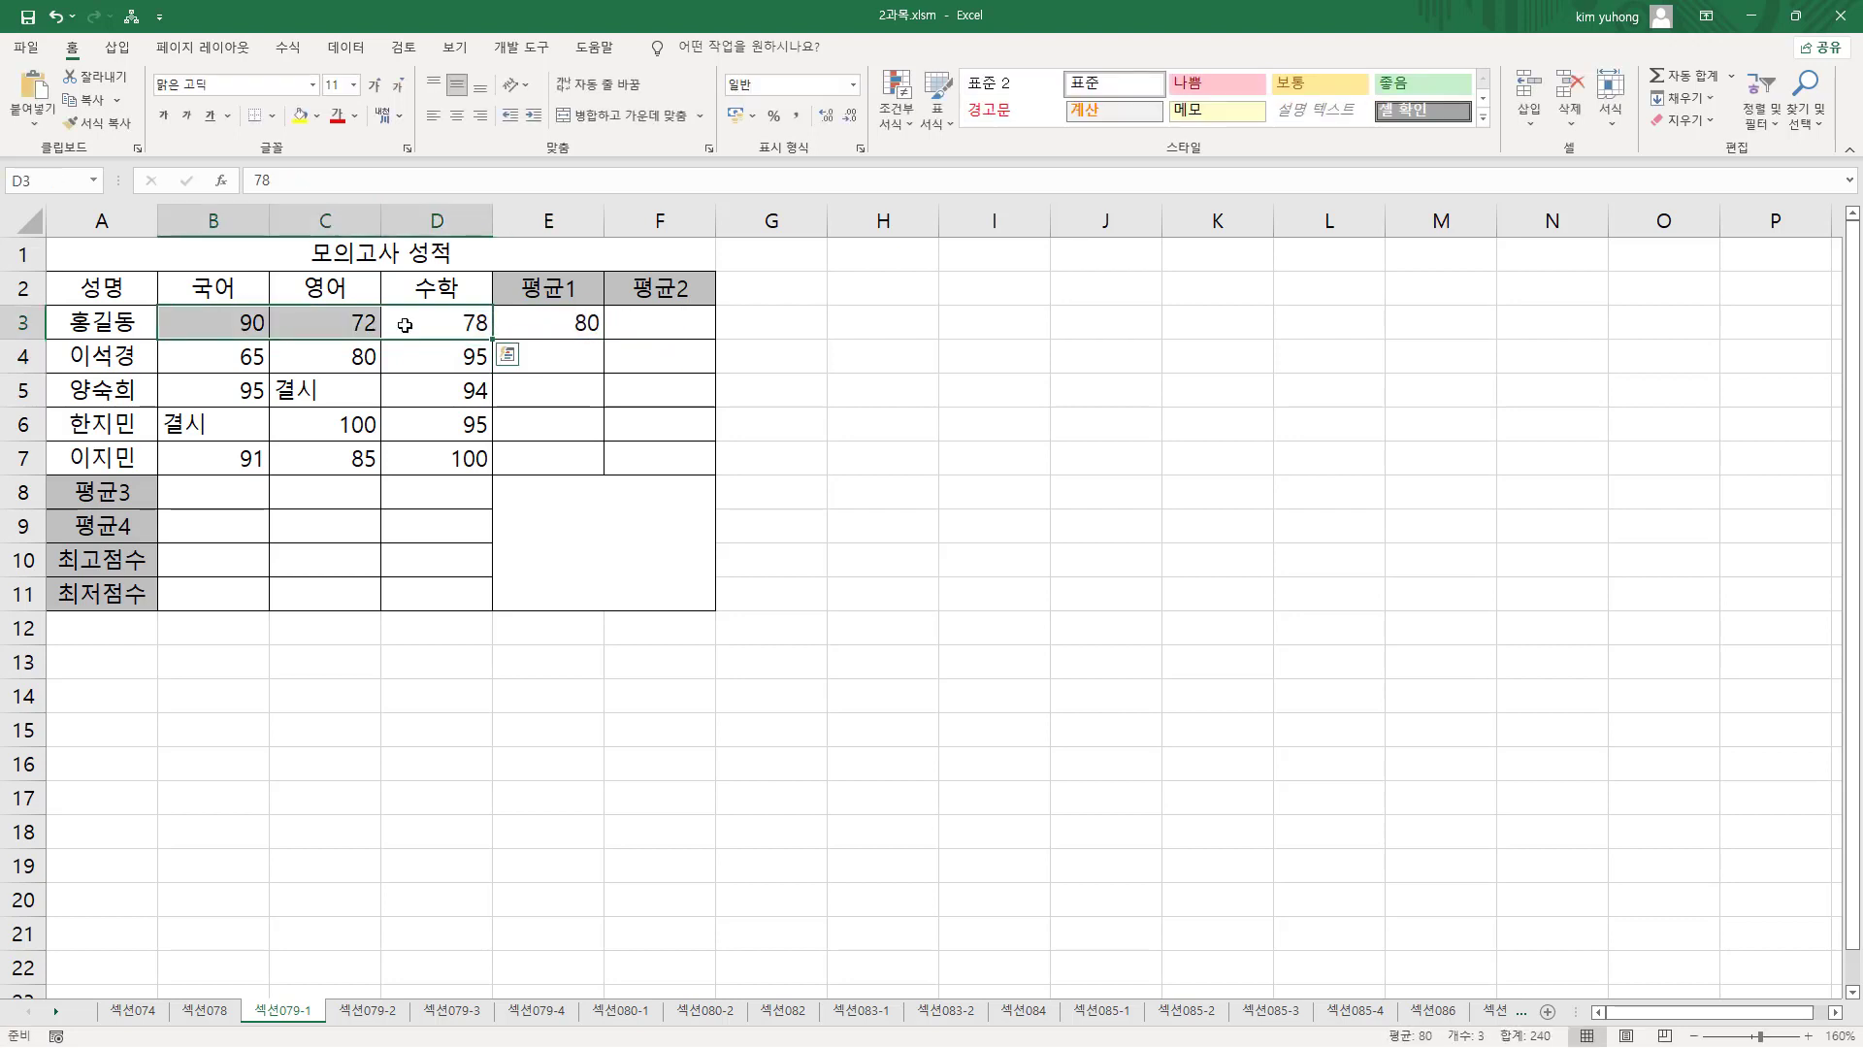
left_click(552, 326)
left_click_drag(604, 339, 611, 470)
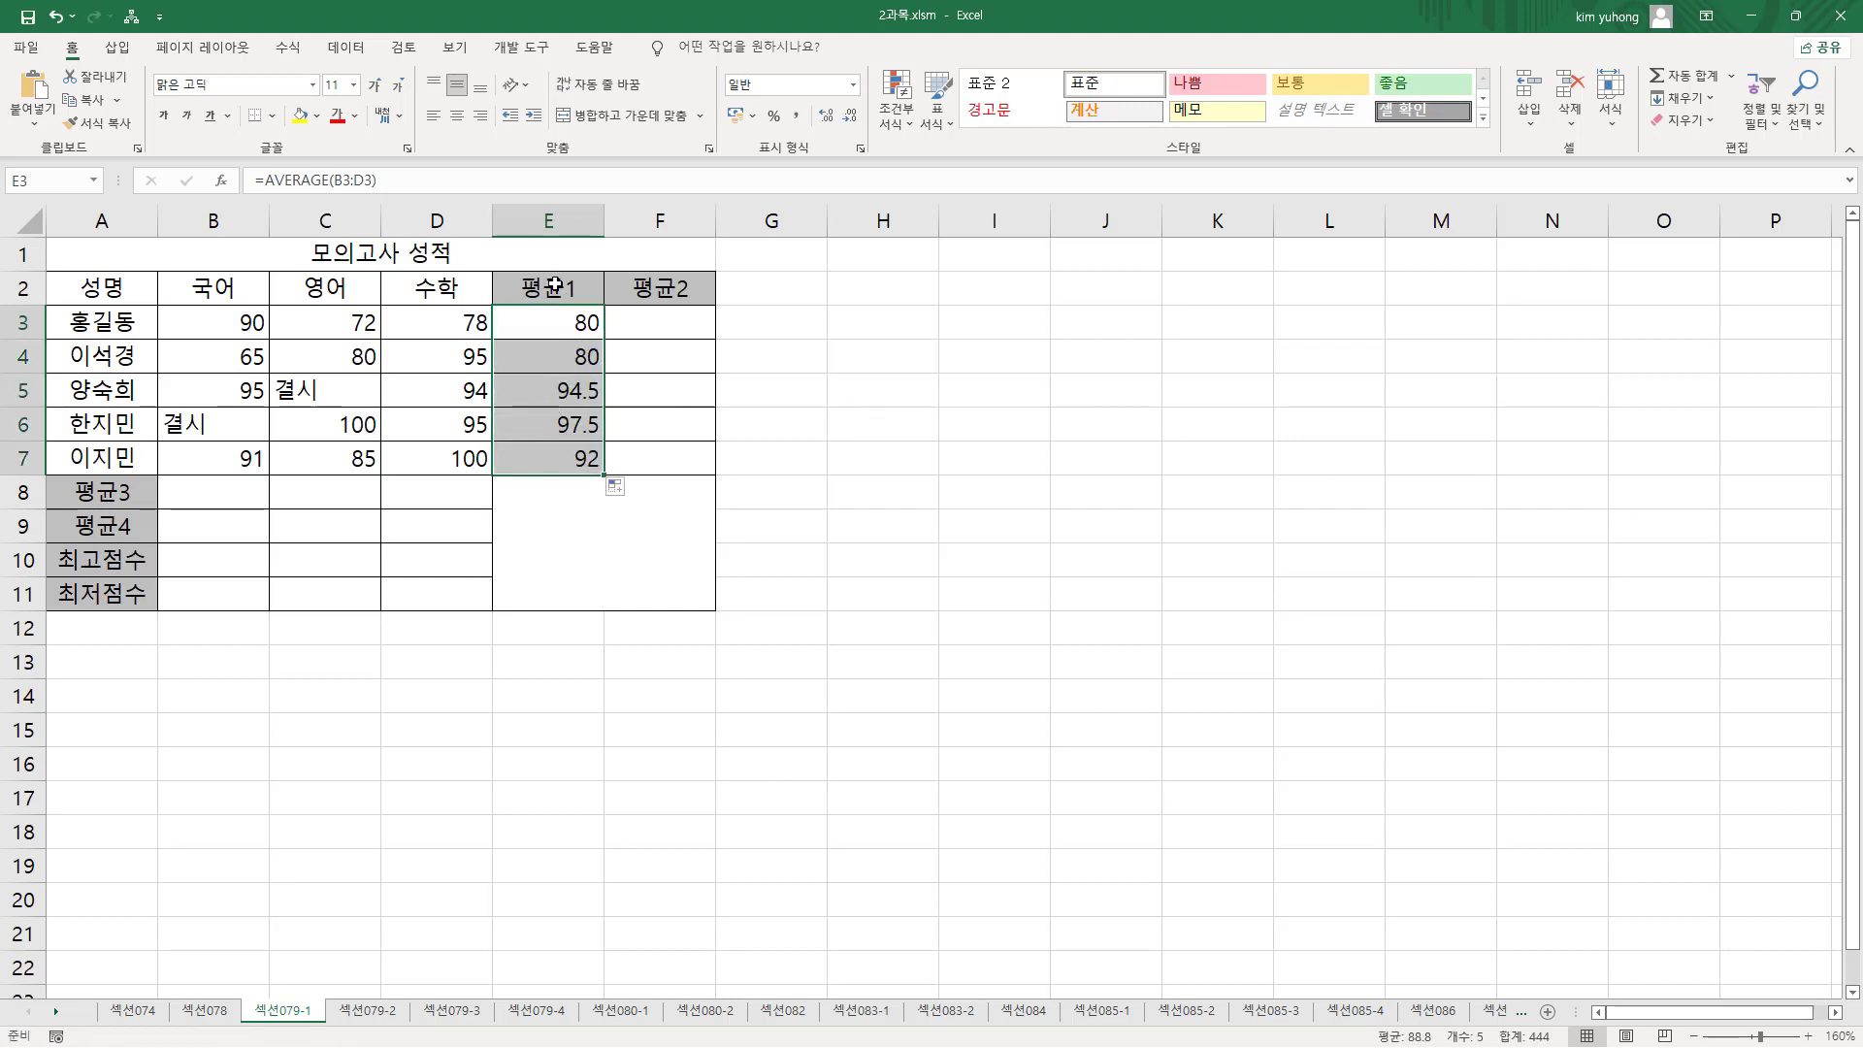
- Enter =AVERAGEA(B3:D3) in cell F3 under 평균2 and fill it down through F7
left_click(658, 323)
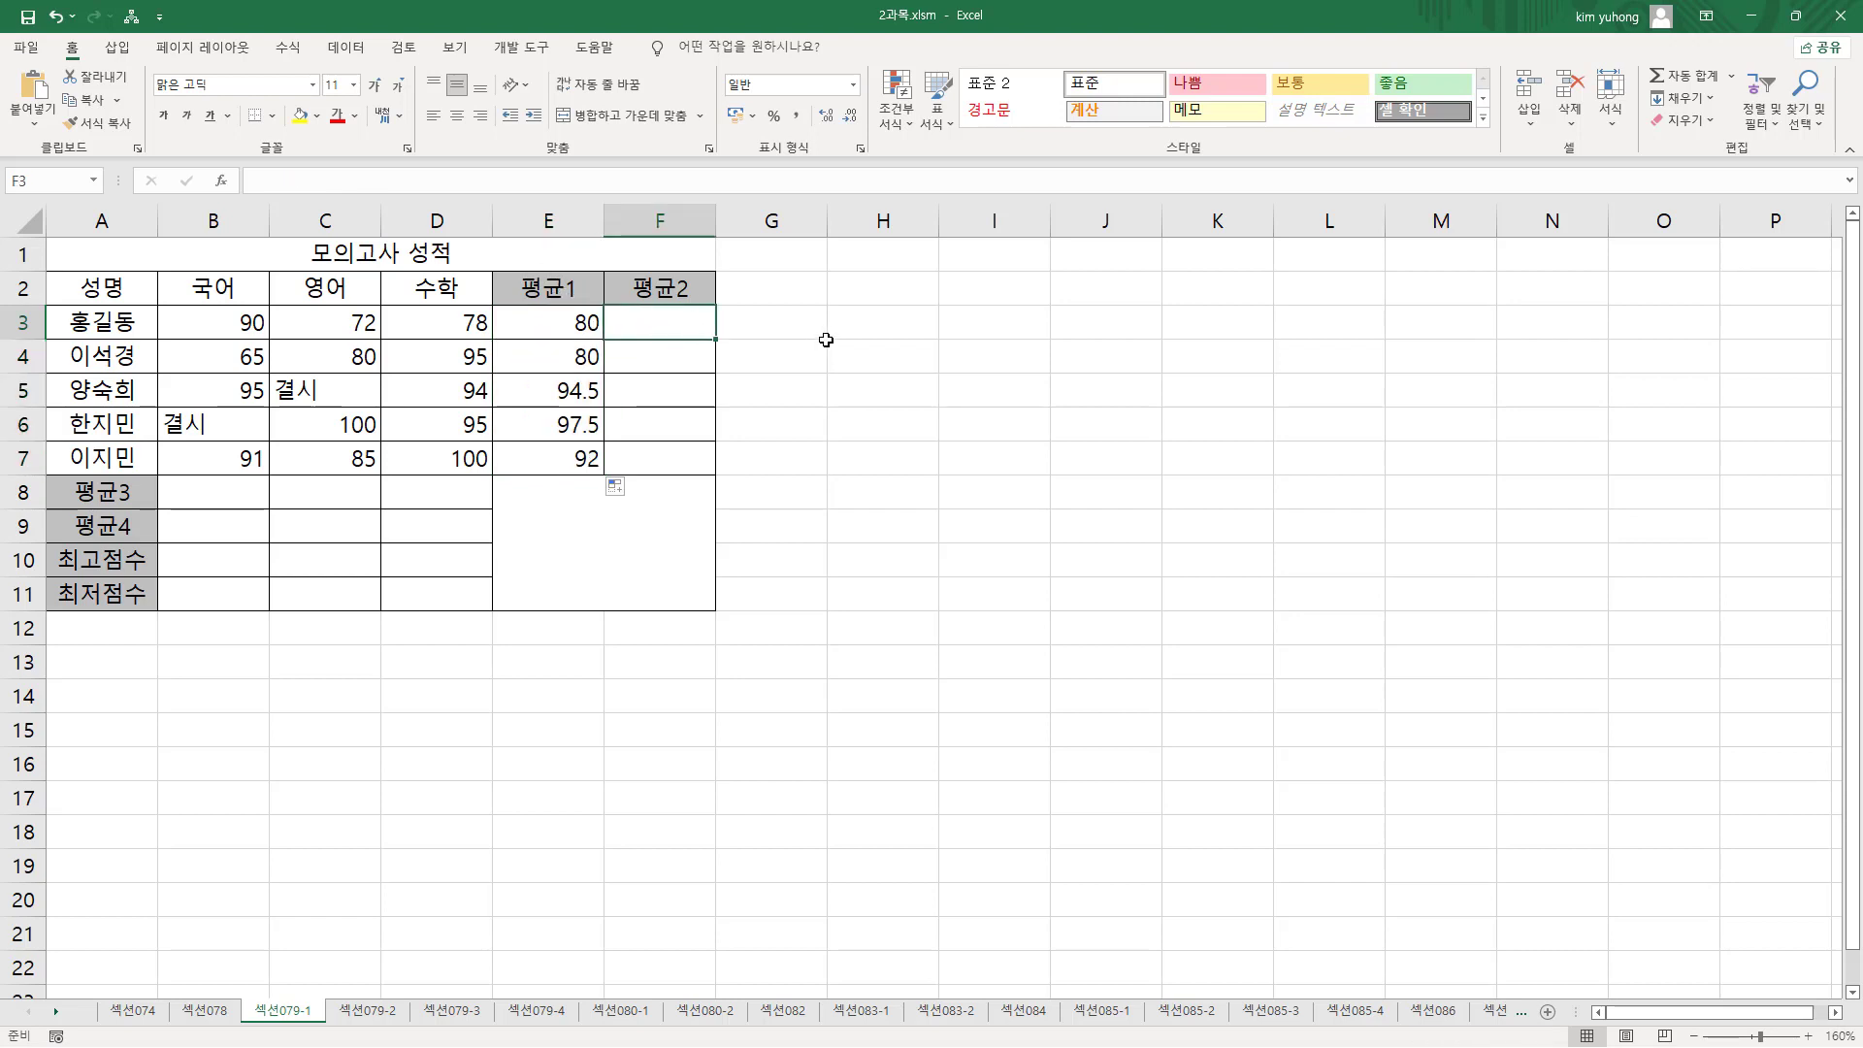
type("=averag")
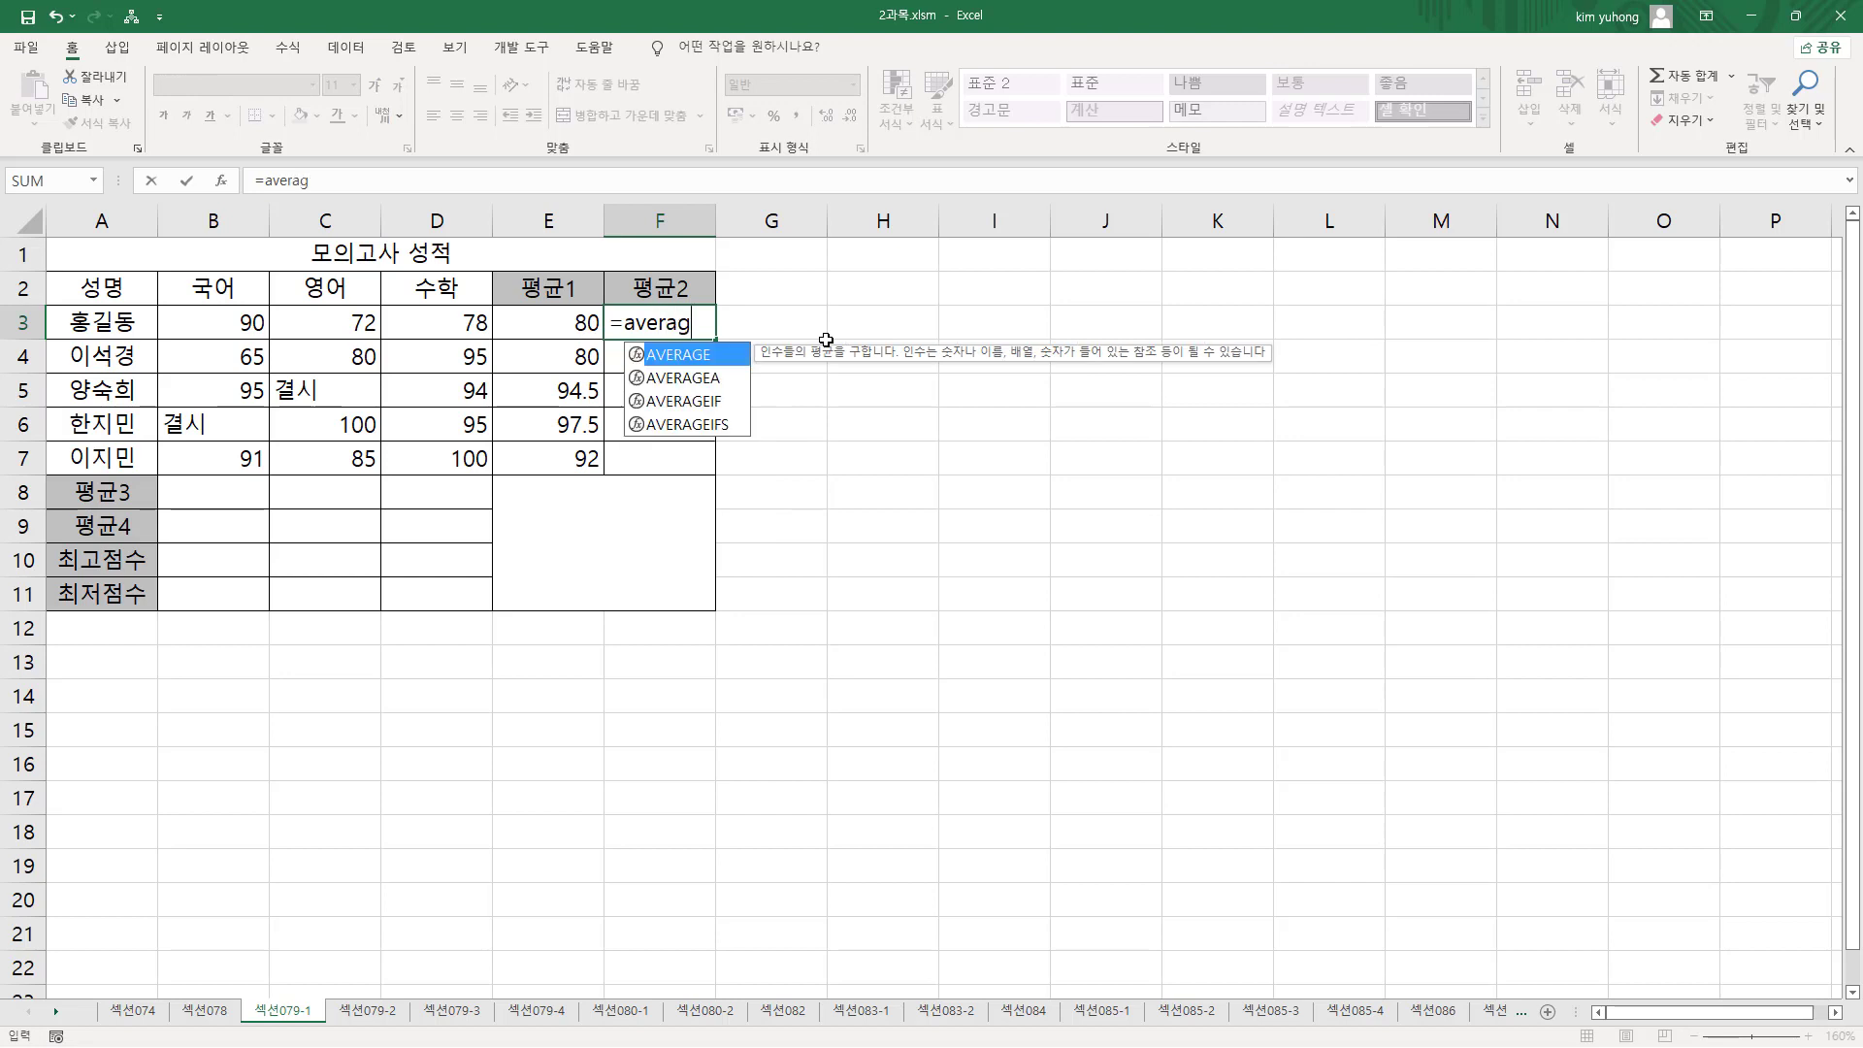
type("ea")
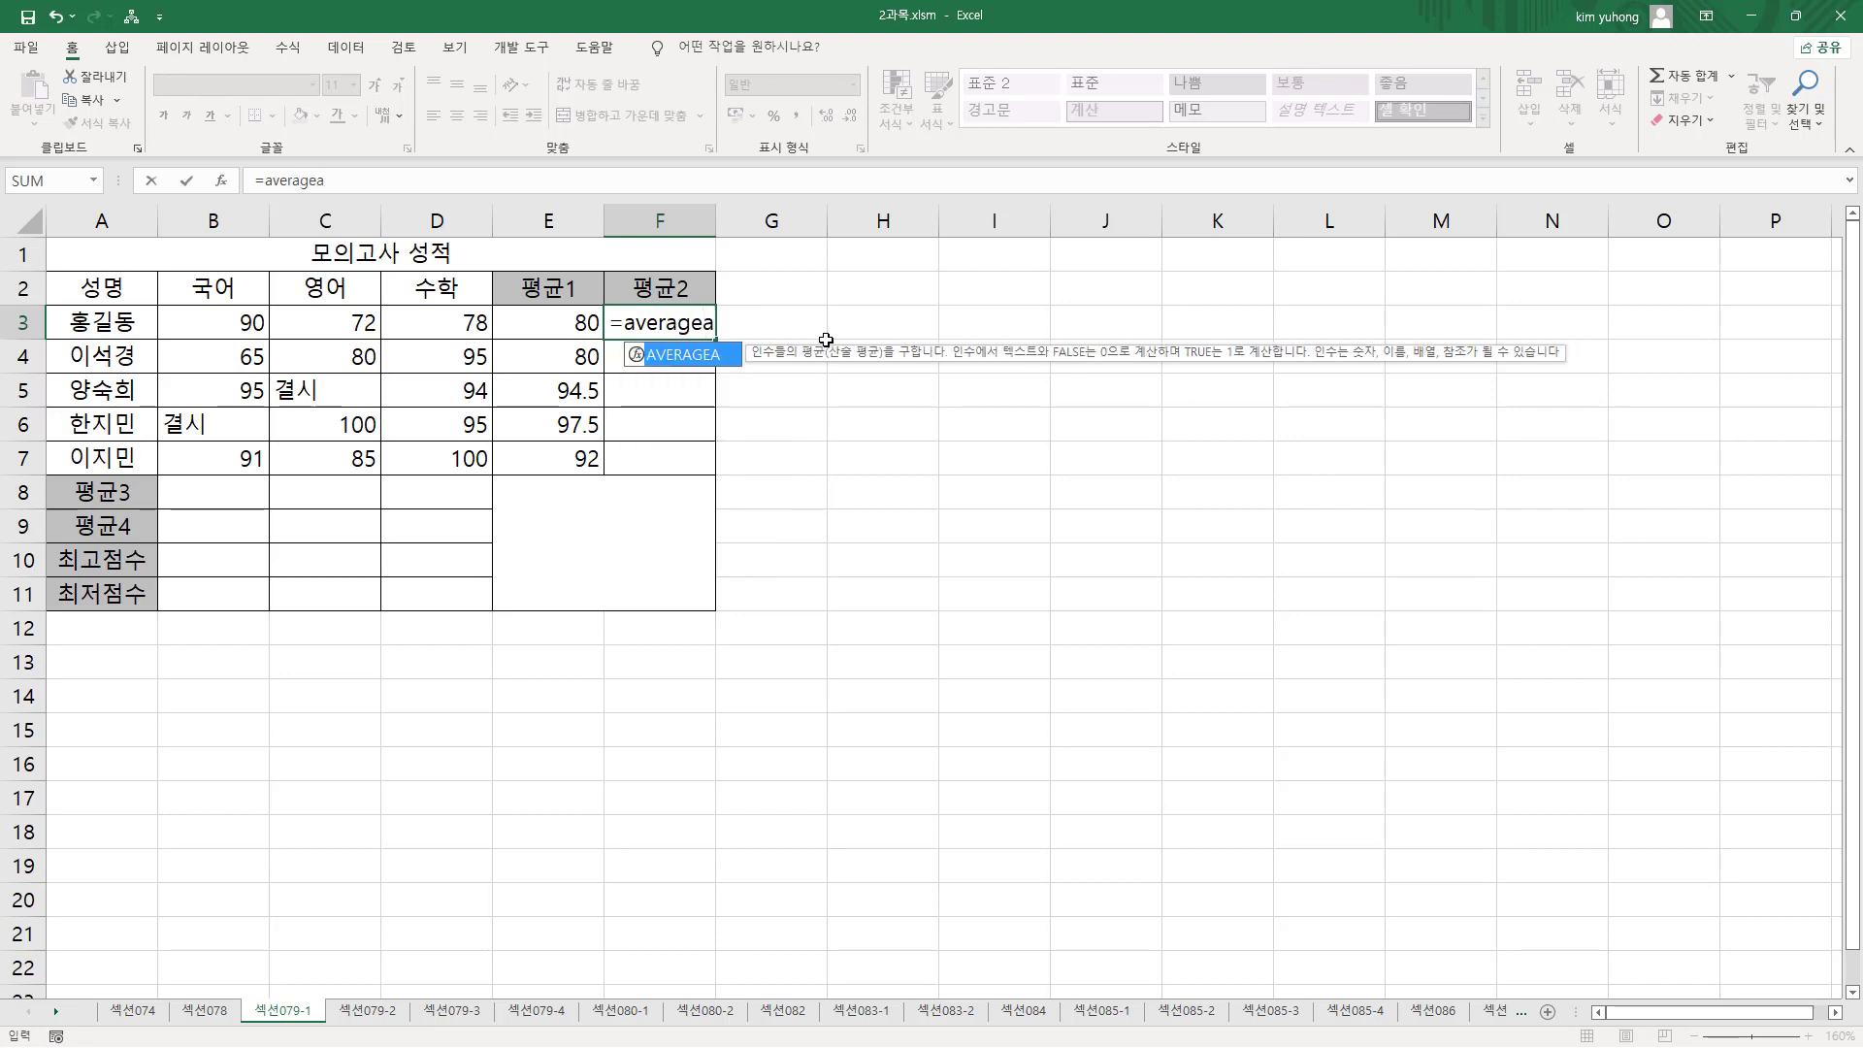
key("Tab")
left_click_drag(260, 323, 431, 317)
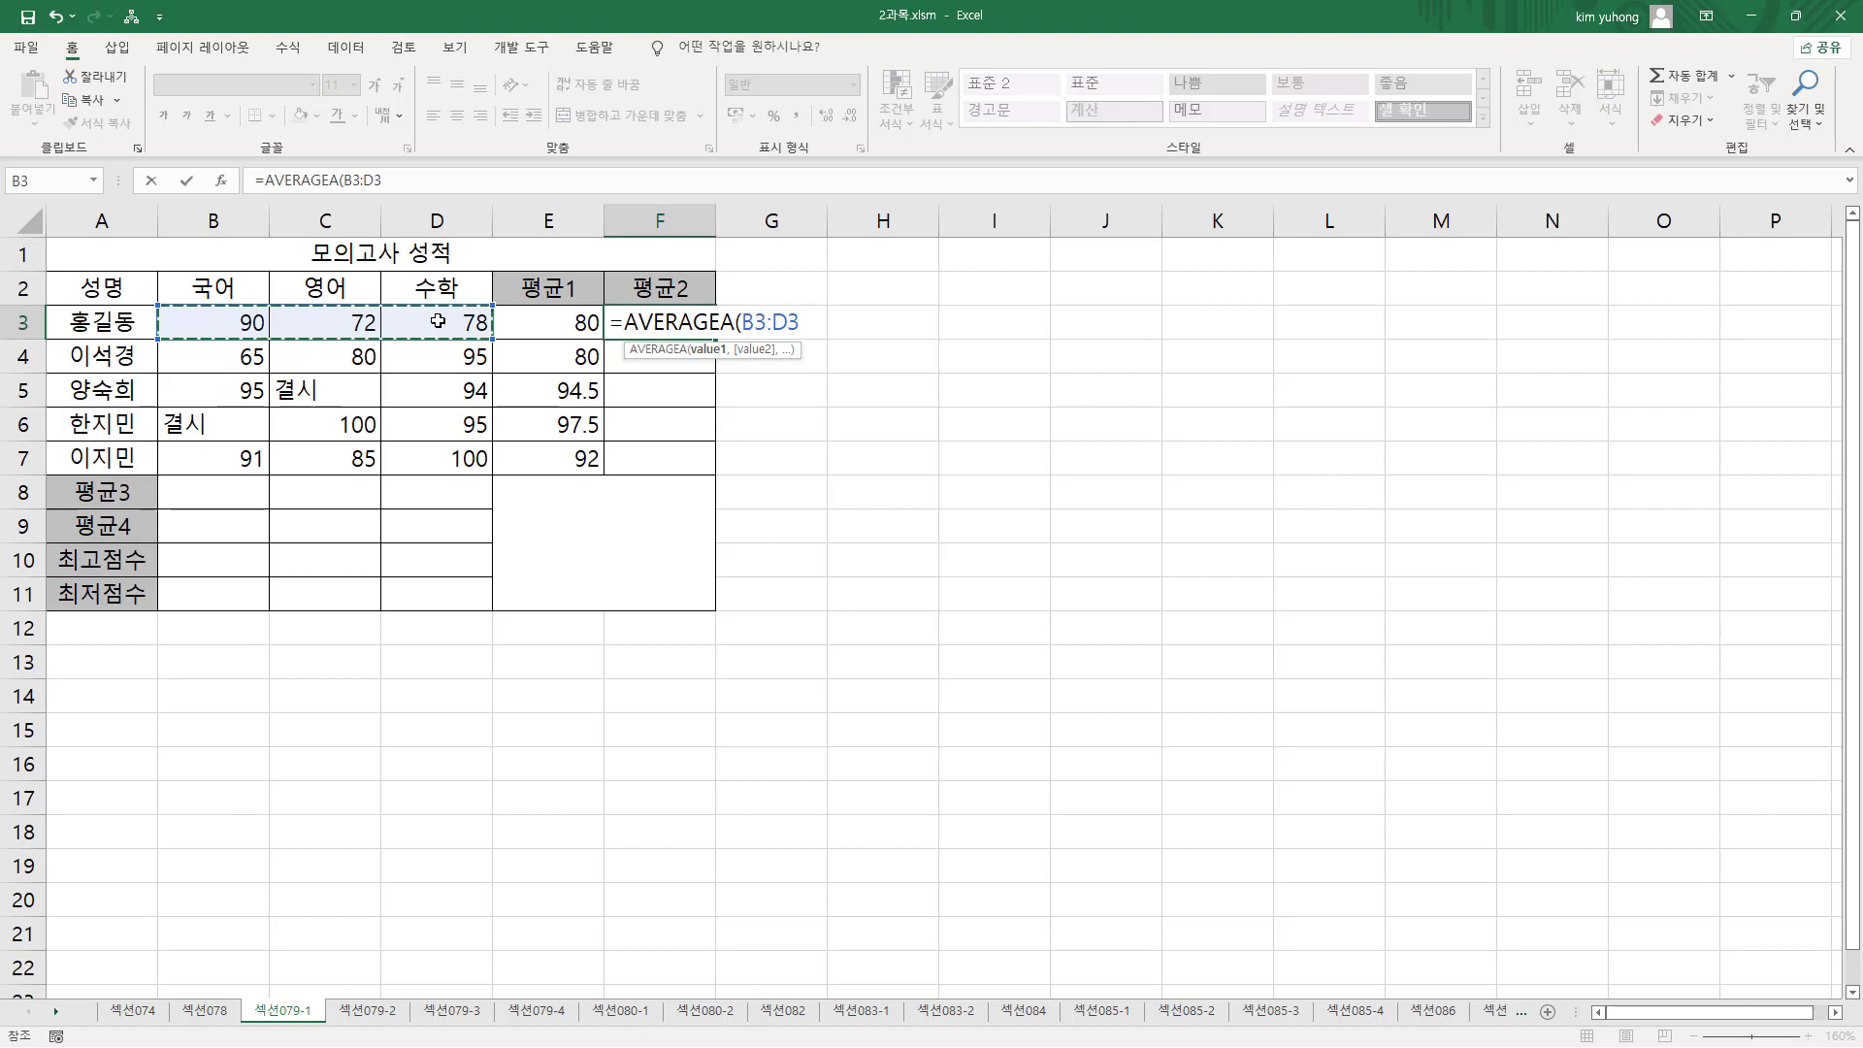
key("Return")
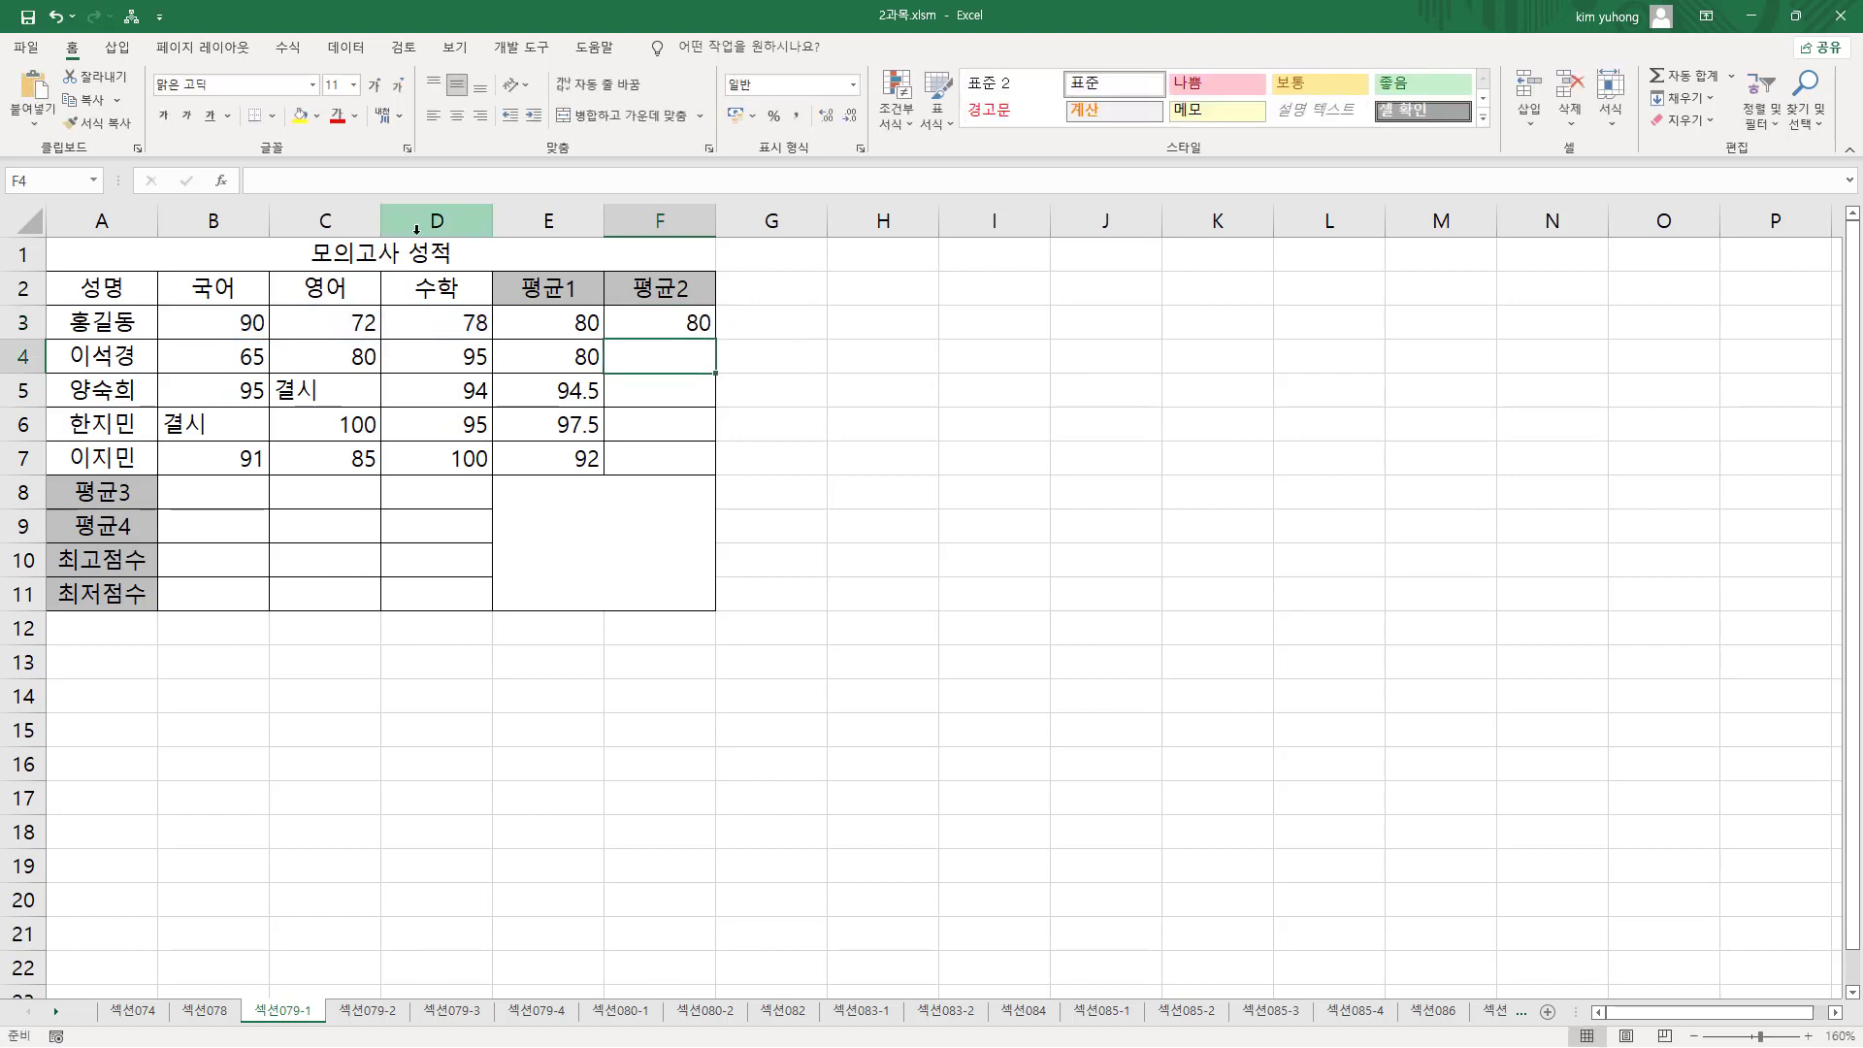
left_click(679, 321)
left_click_drag(715, 338, 700, 481)
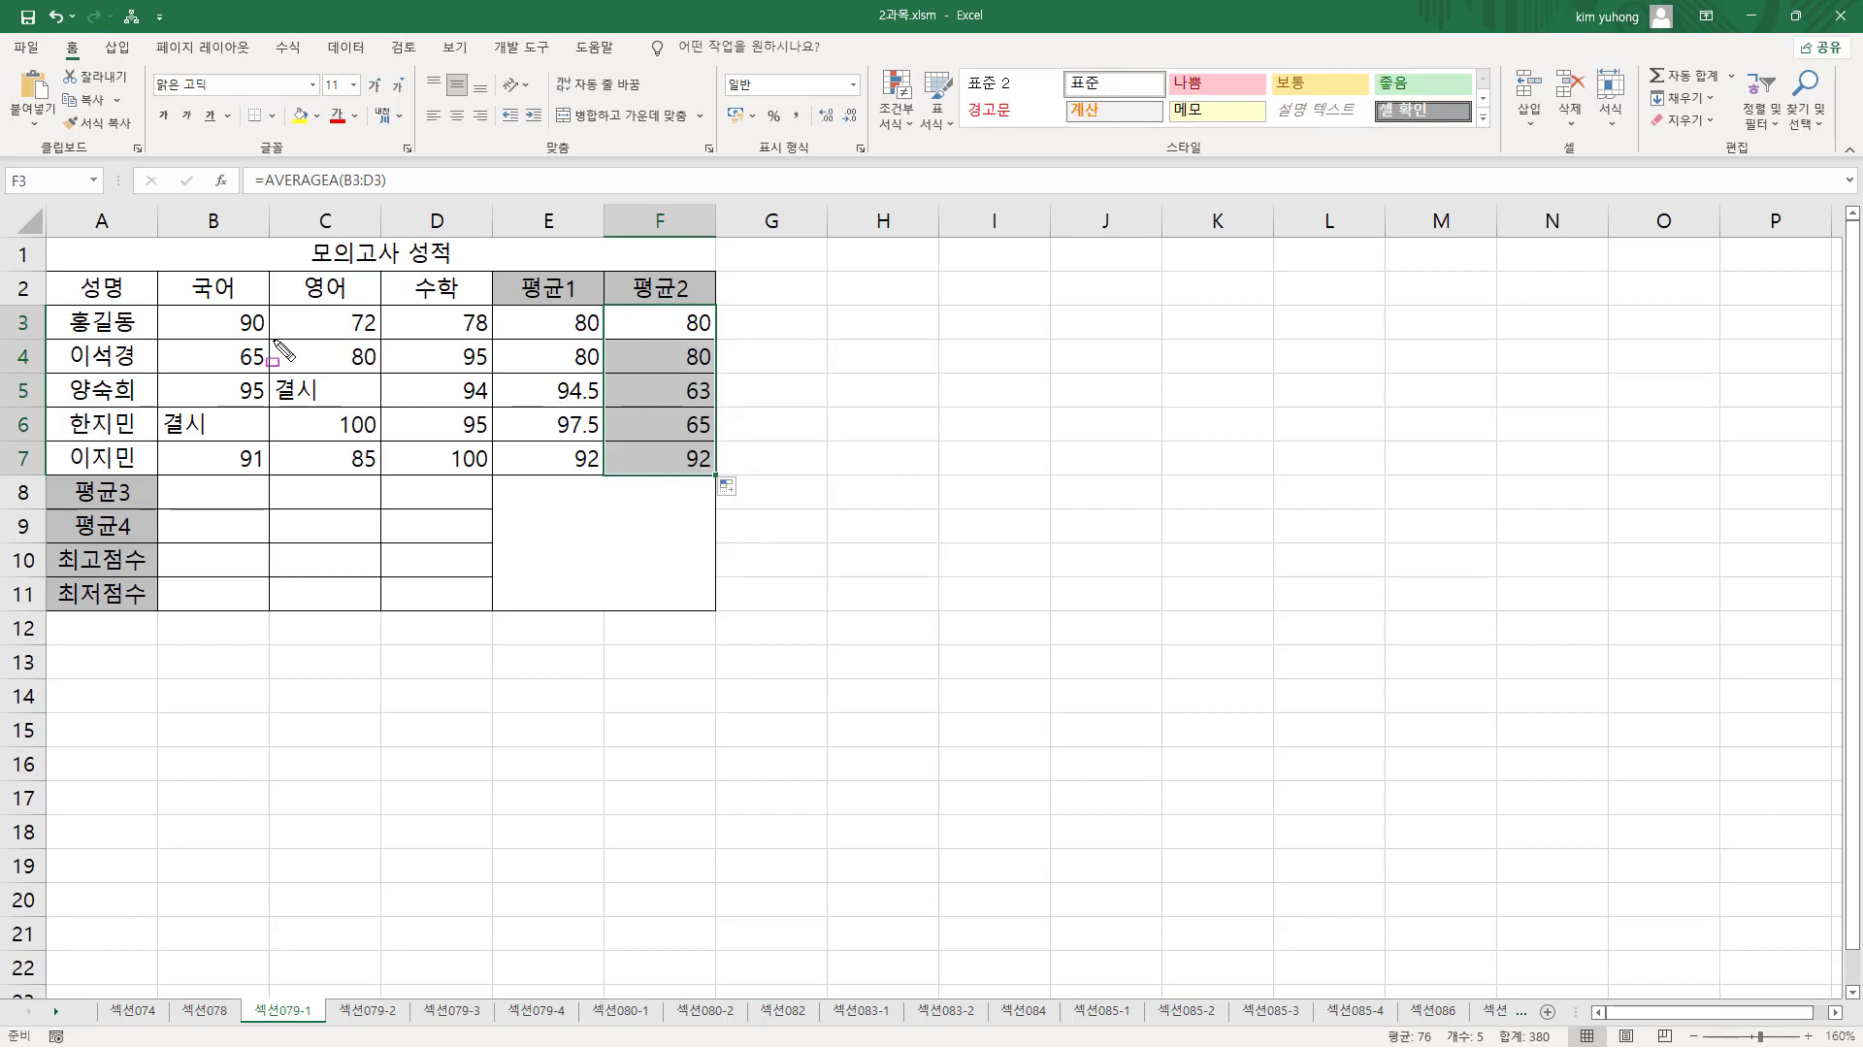
- Compare the 평균1 and 평균2 results in E3:F7 with each row's scores, especially rows 5 and 6 containing 결시
mouse_move(214, 306)
left_mouse_down()
mouse_move(262, 353)
mouse_move(498, 369)
left_mouse_up()
mouse_move(216, 442)
left_mouse_down()
mouse_move(235, 470)
mouse_move(491, 481)
left_mouse_up()
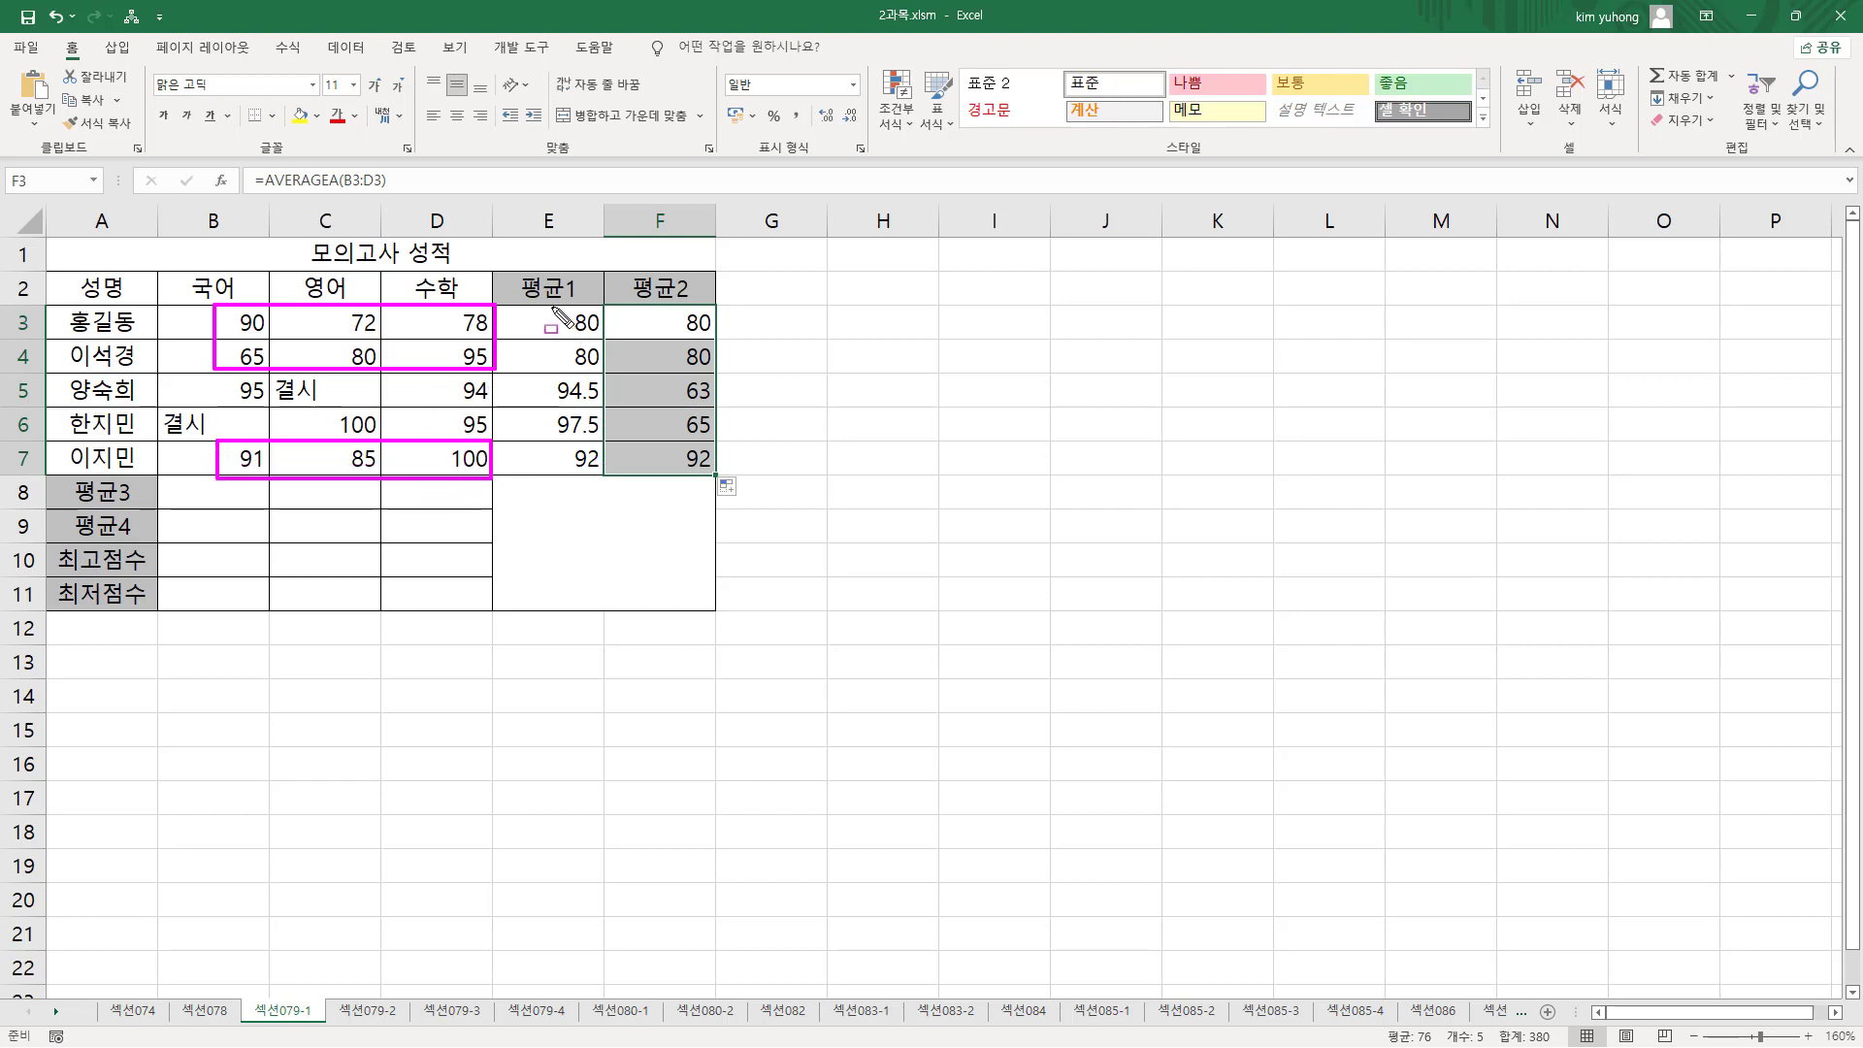
left_click_drag(551, 306, 725, 369)
mouse_move(567, 445)
left_mouse_down()
mouse_move(749, 478)
mouse_move(567, 473)
left_mouse_up()
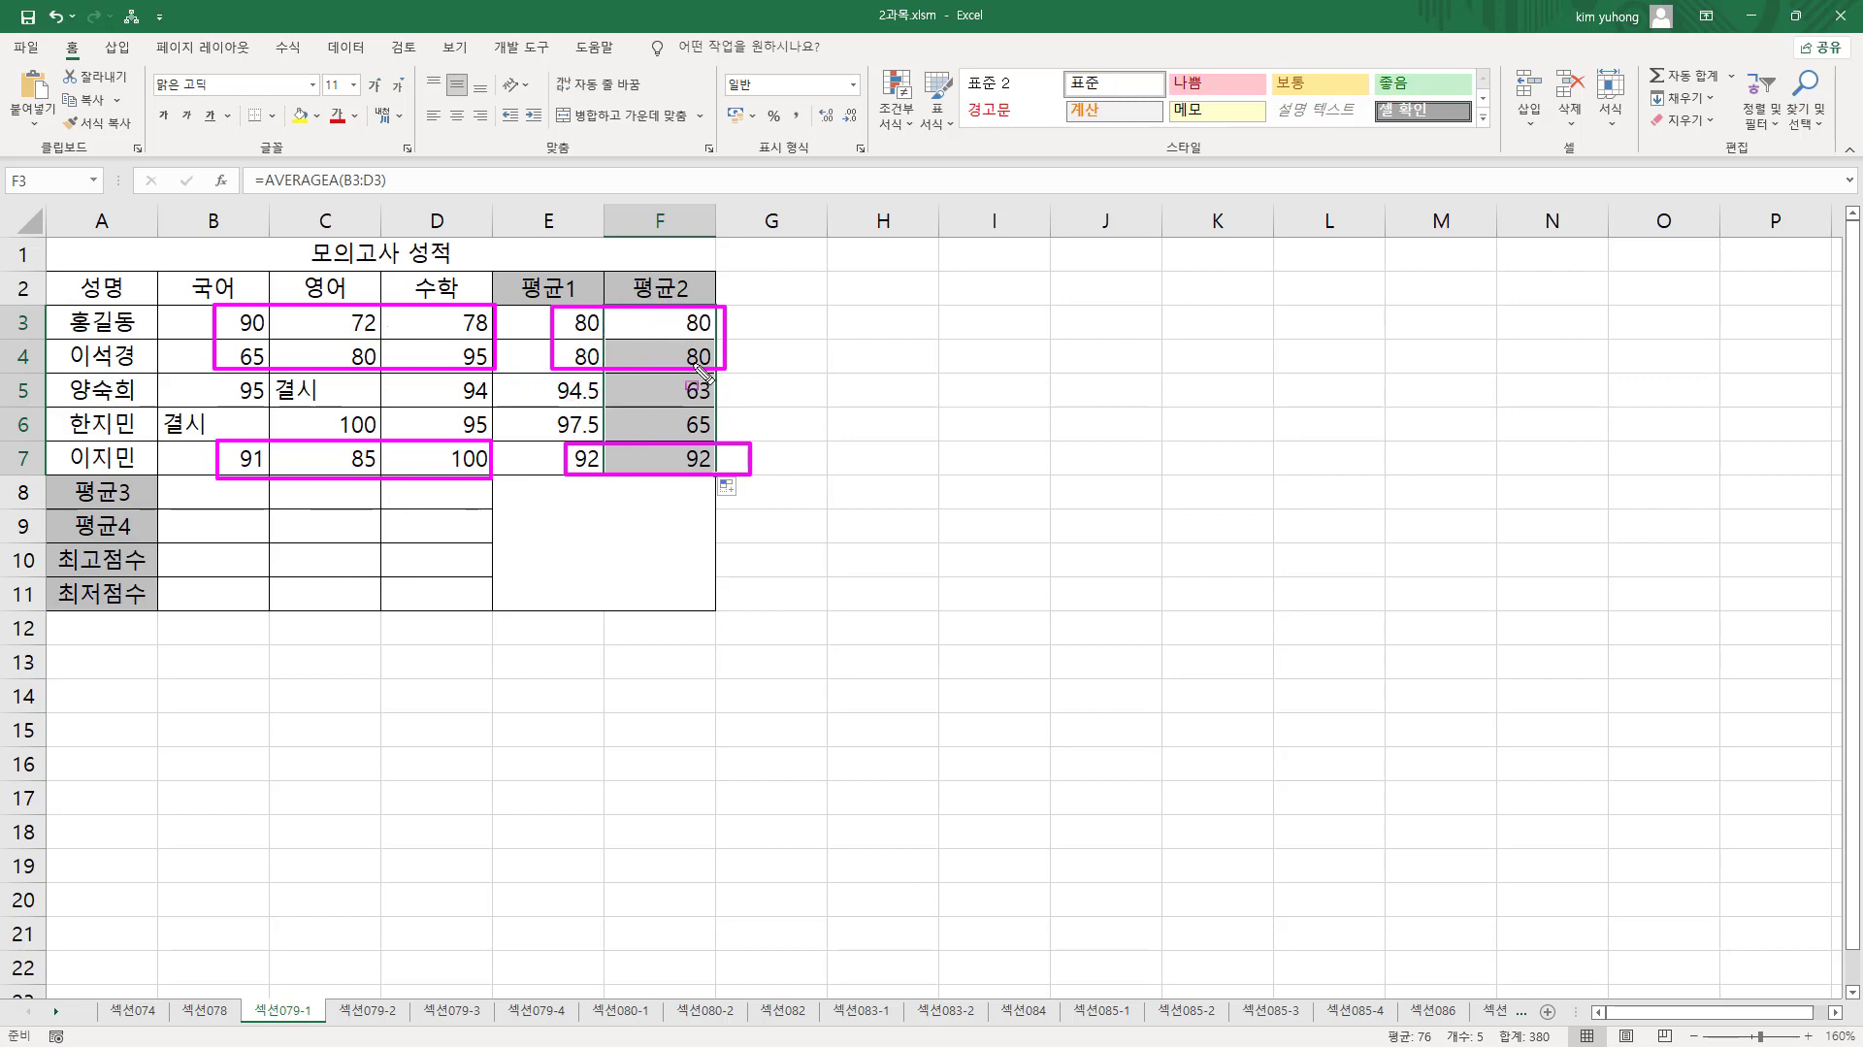
left_click_drag(546, 375, 715, 456)
key("Escape")
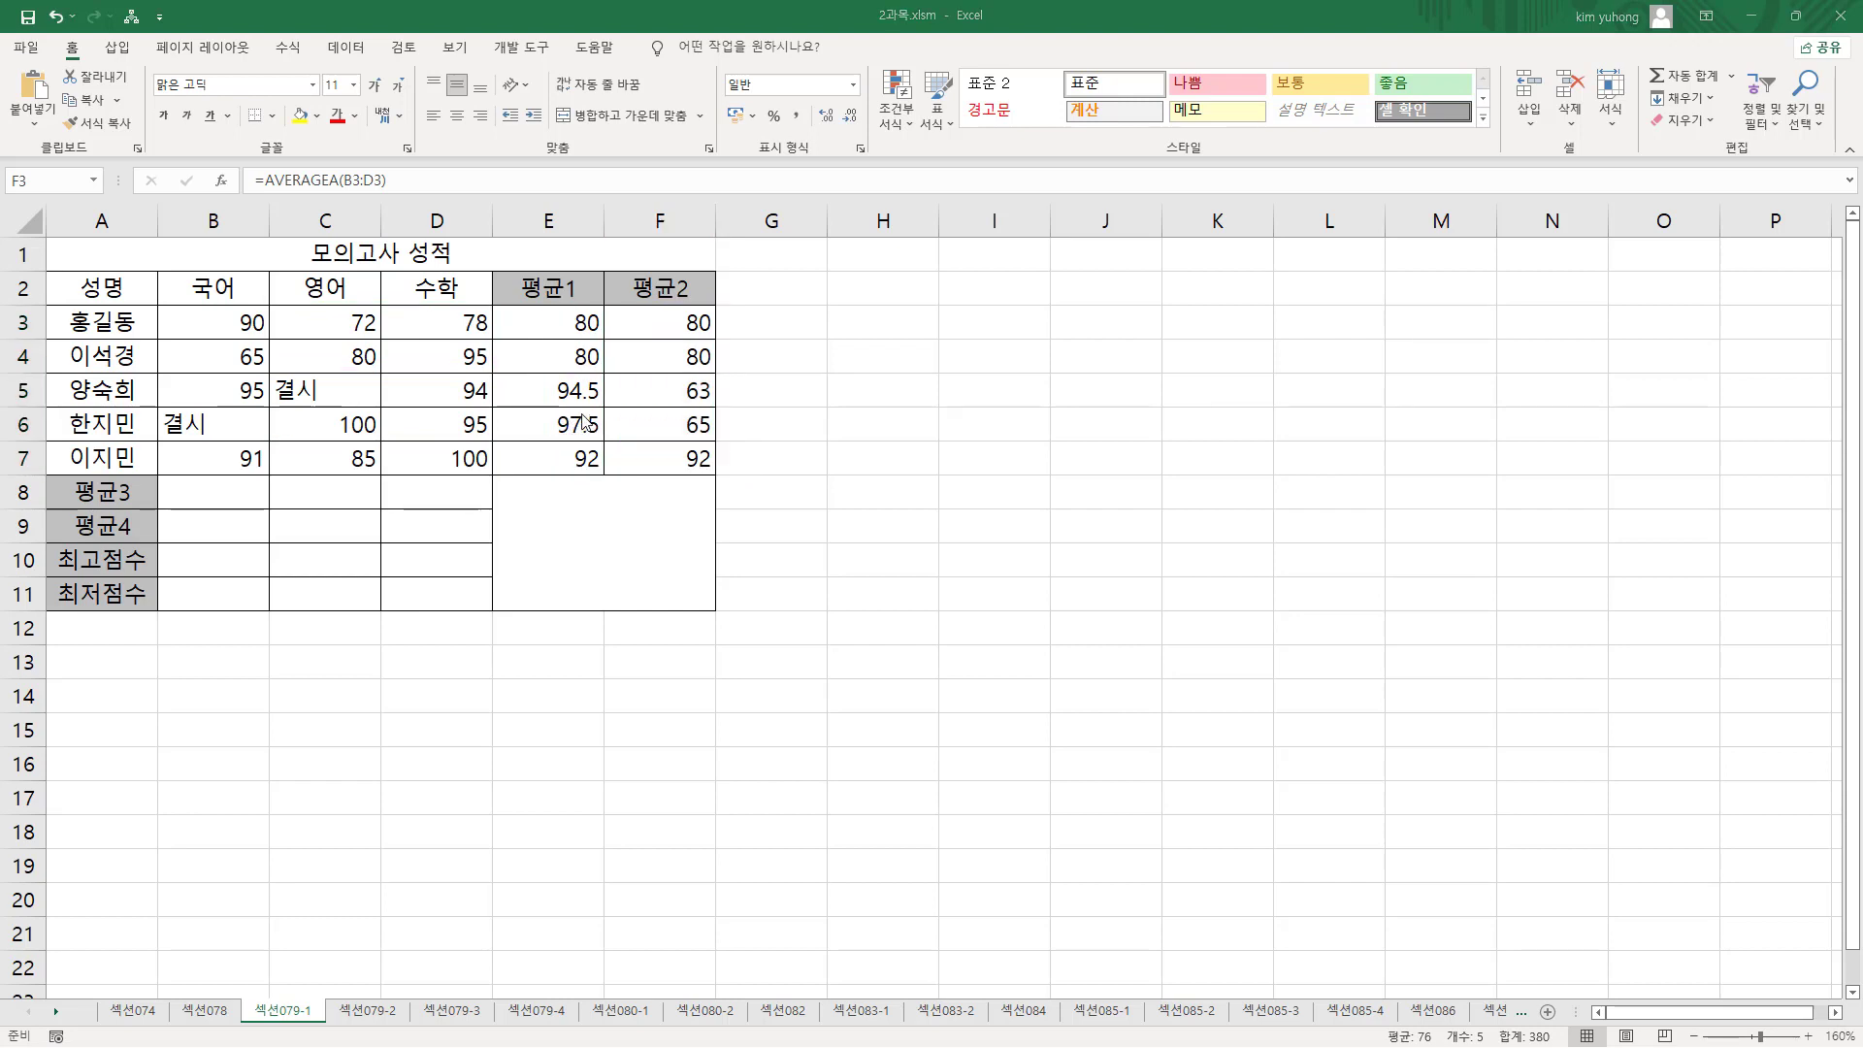
left_click_drag(523, 370, 606, 440)
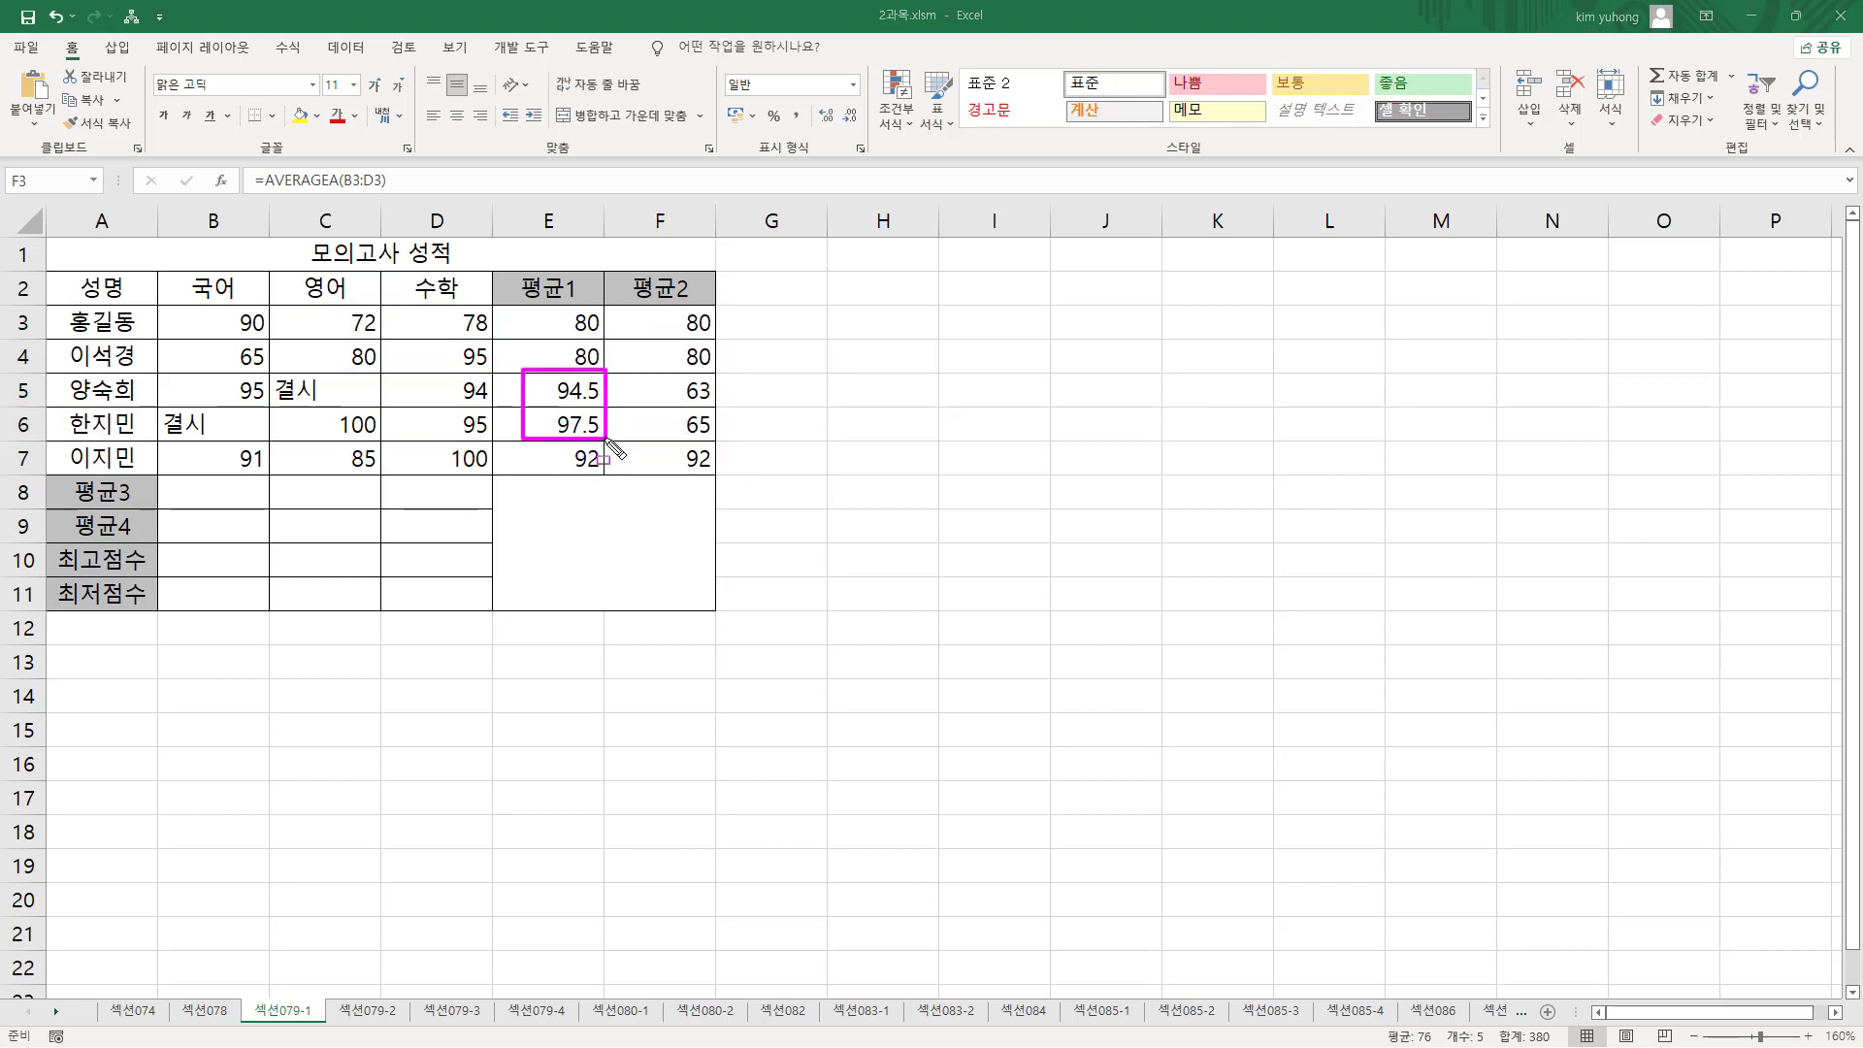
mouse_move(670, 373)
left_mouse_down()
mouse_move(691, 375)
mouse_move(720, 442)
left_mouse_up()
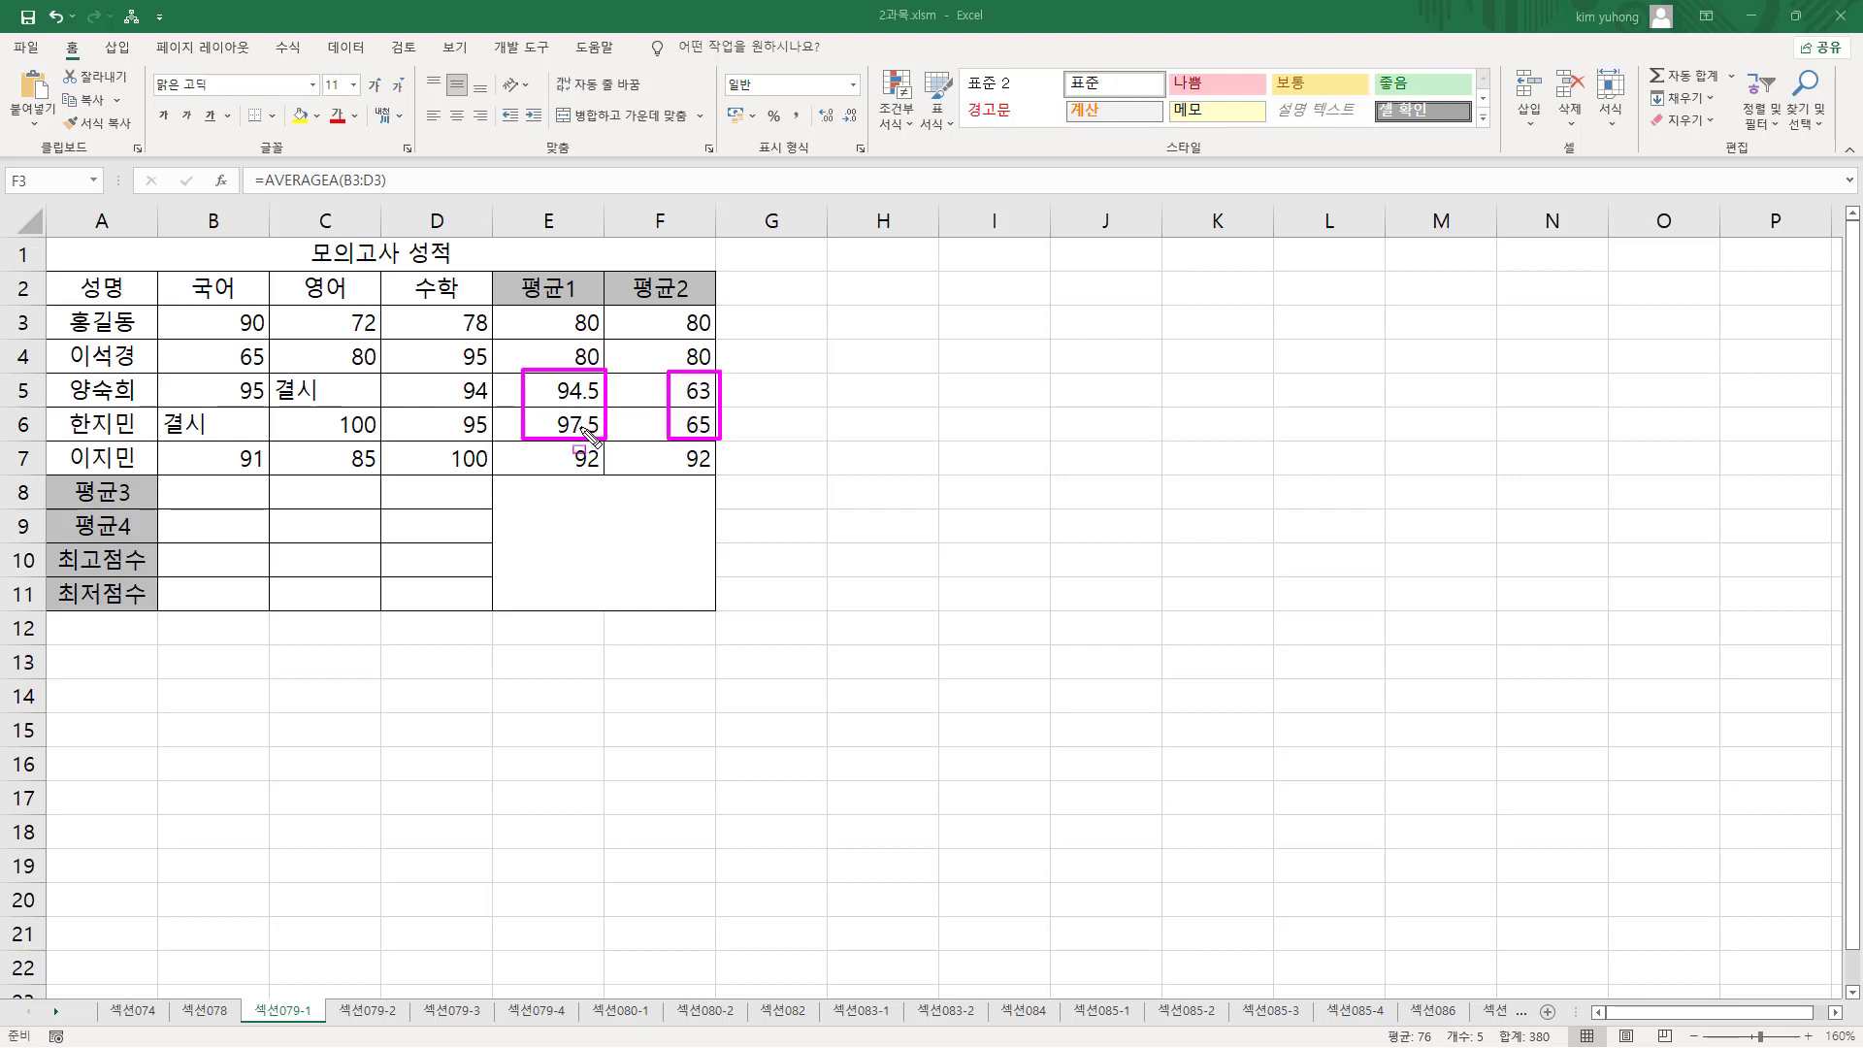
left_click_drag(230, 403, 267, 380)
left_click_drag(460, 374, 495, 410)
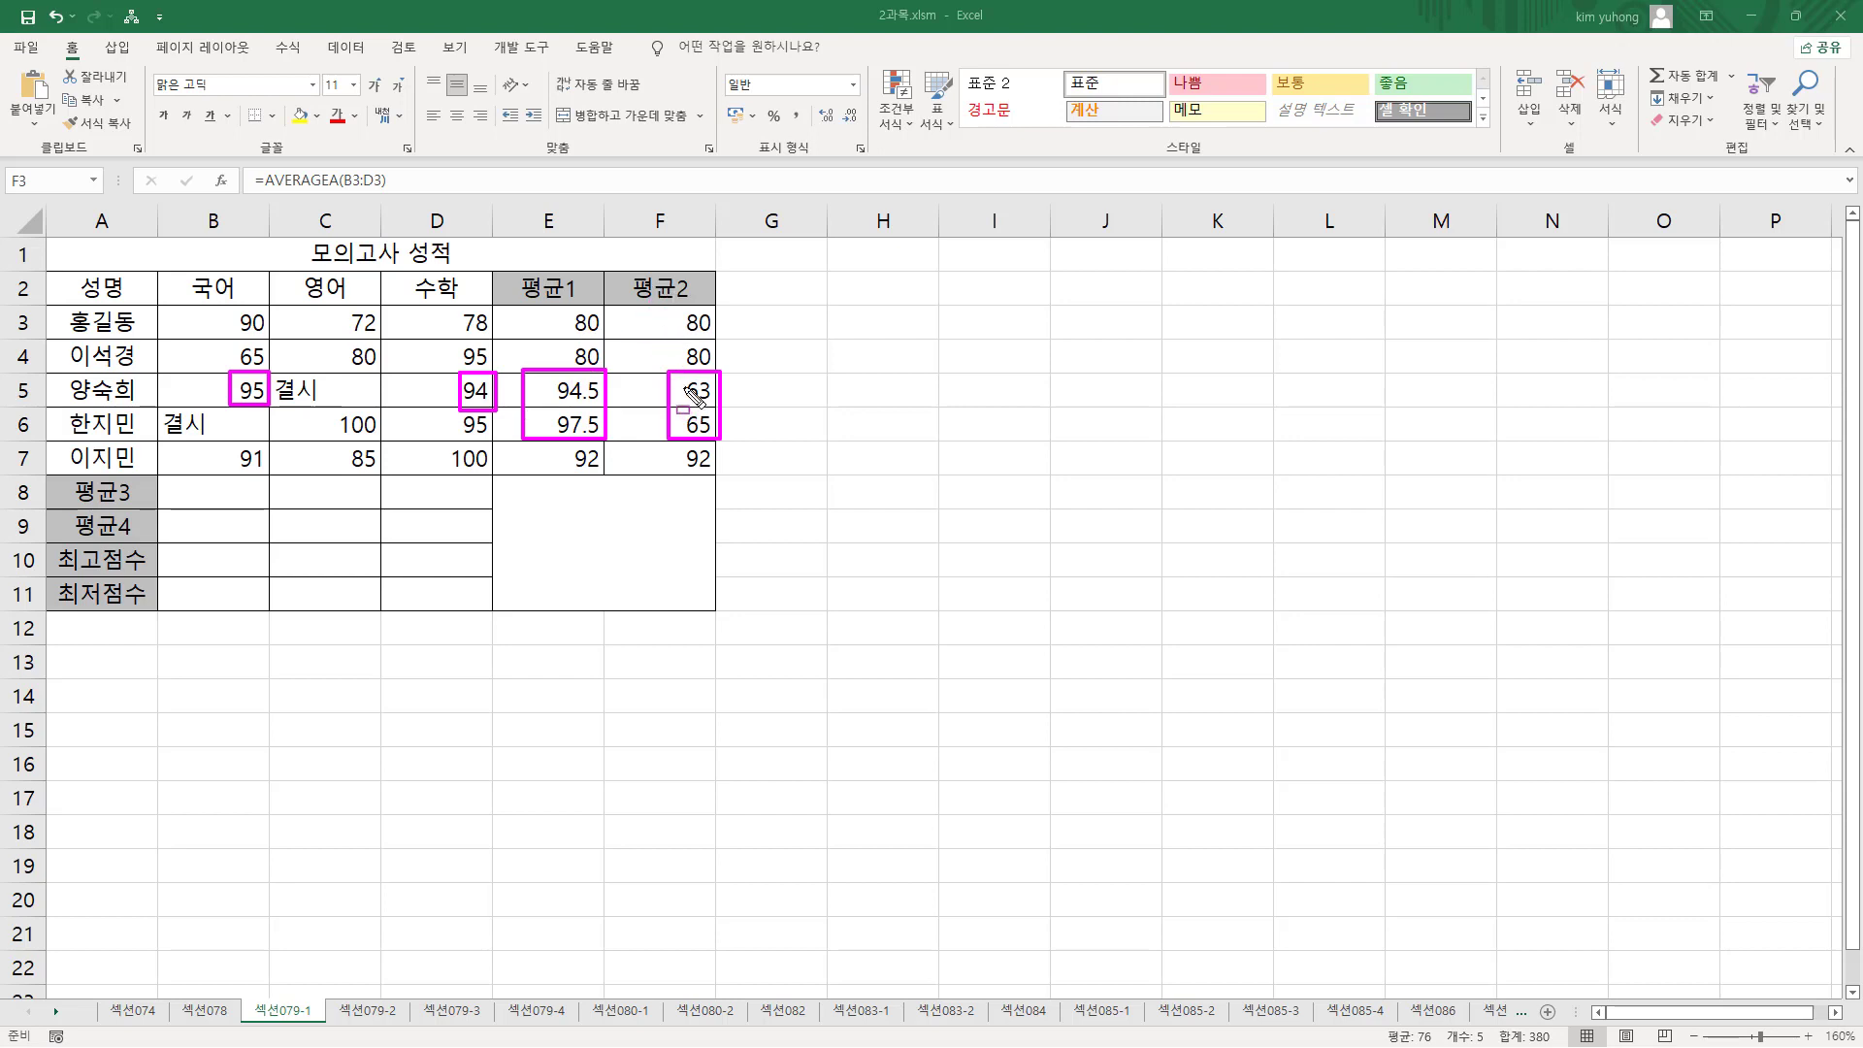
left_click_drag(670, 401, 726, 401)
left_click_drag(158, 373, 433, 415)
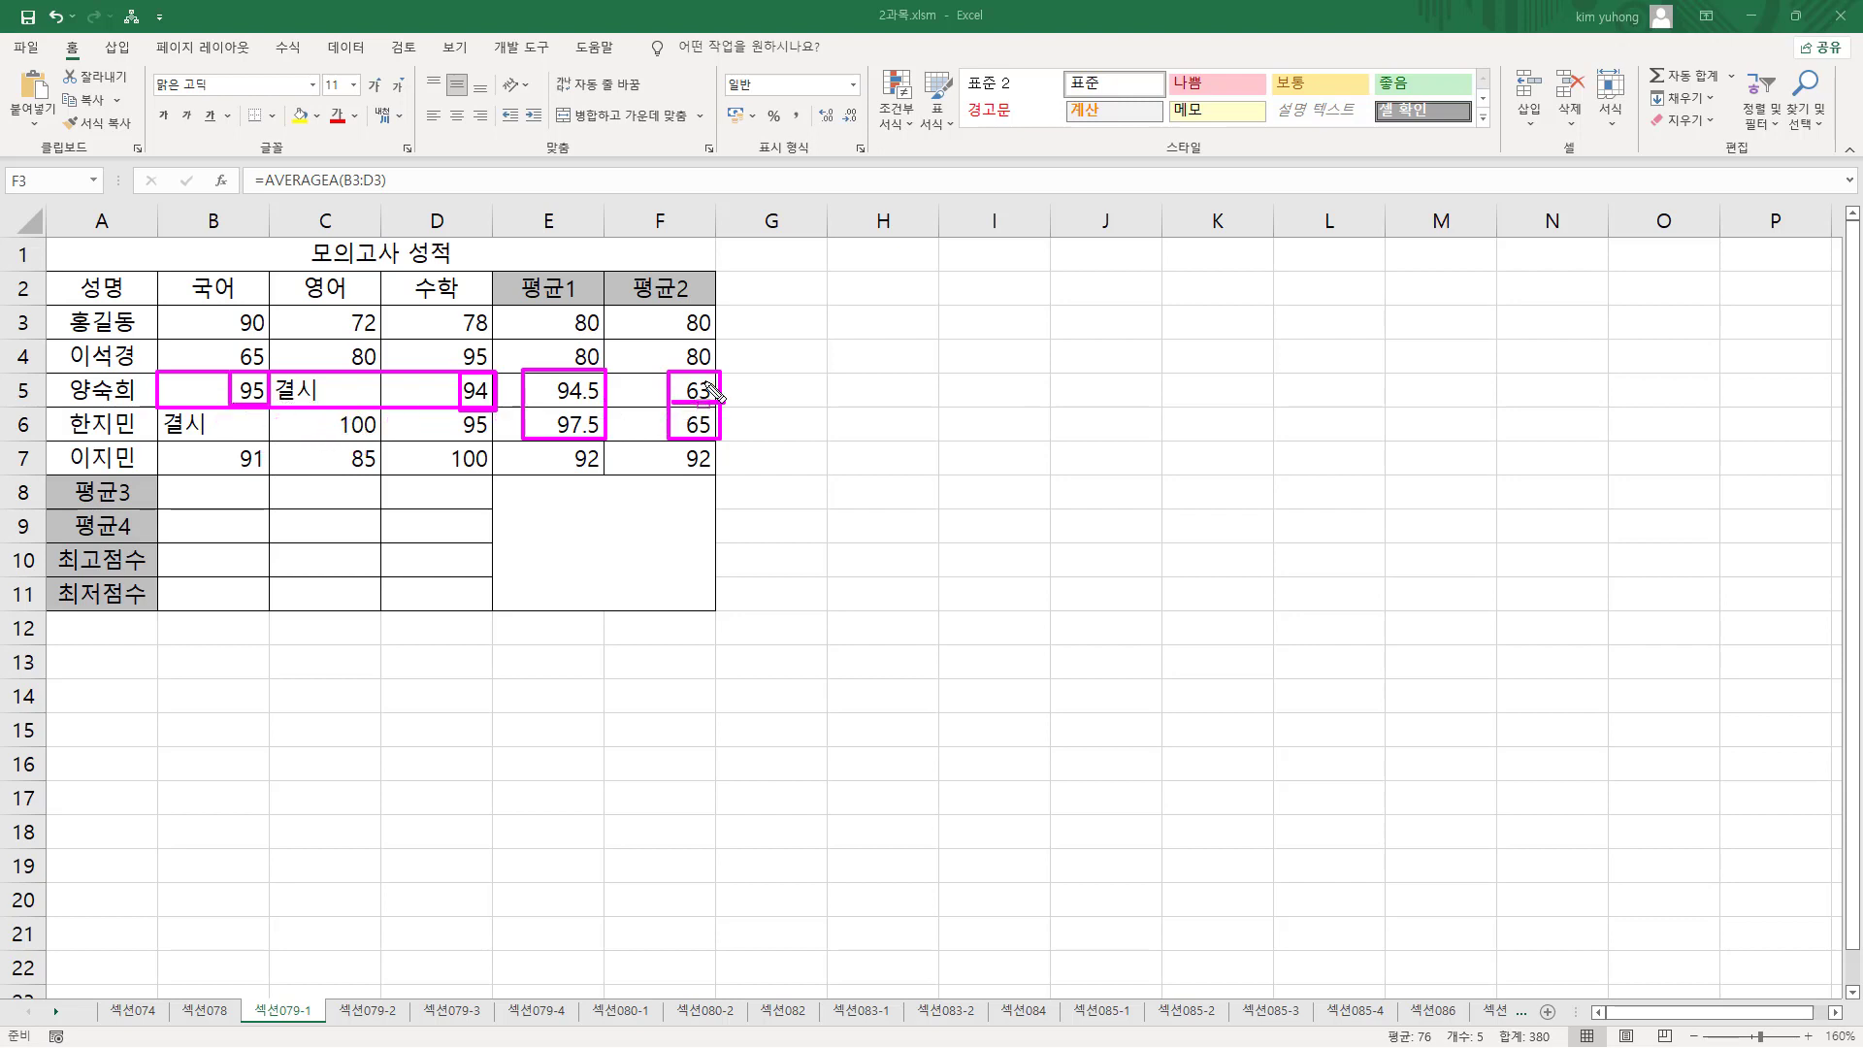
left_click_drag(684, 376, 715, 399)
mouse_move(338, 437)
left_mouse_down()
mouse_move(335, 411)
mouse_move(383, 440)
mouse_move(491, 410)
mouse_move(495, 443)
left_mouse_up()
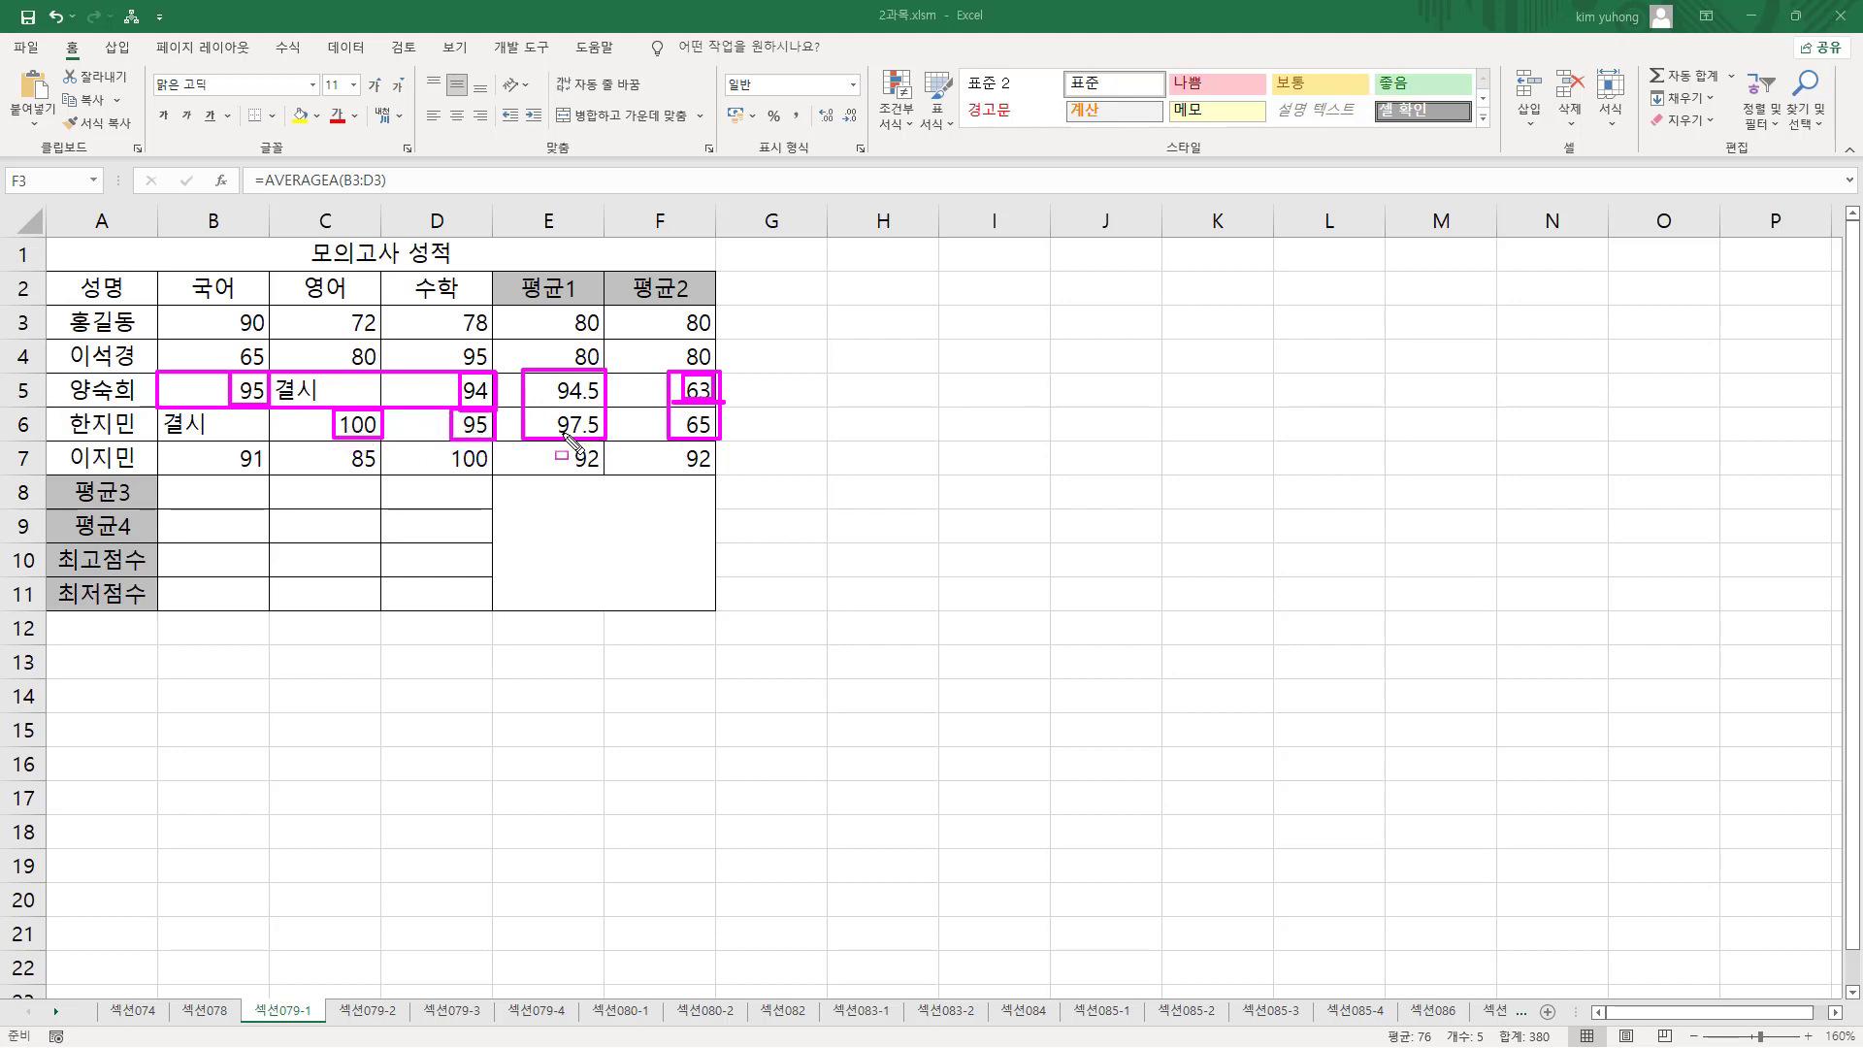
left_click_drag(555, 434, 595, 436)
left_click_drag(669, 436, 728, 436)
left_click_drag(165, 426, 216, 438)
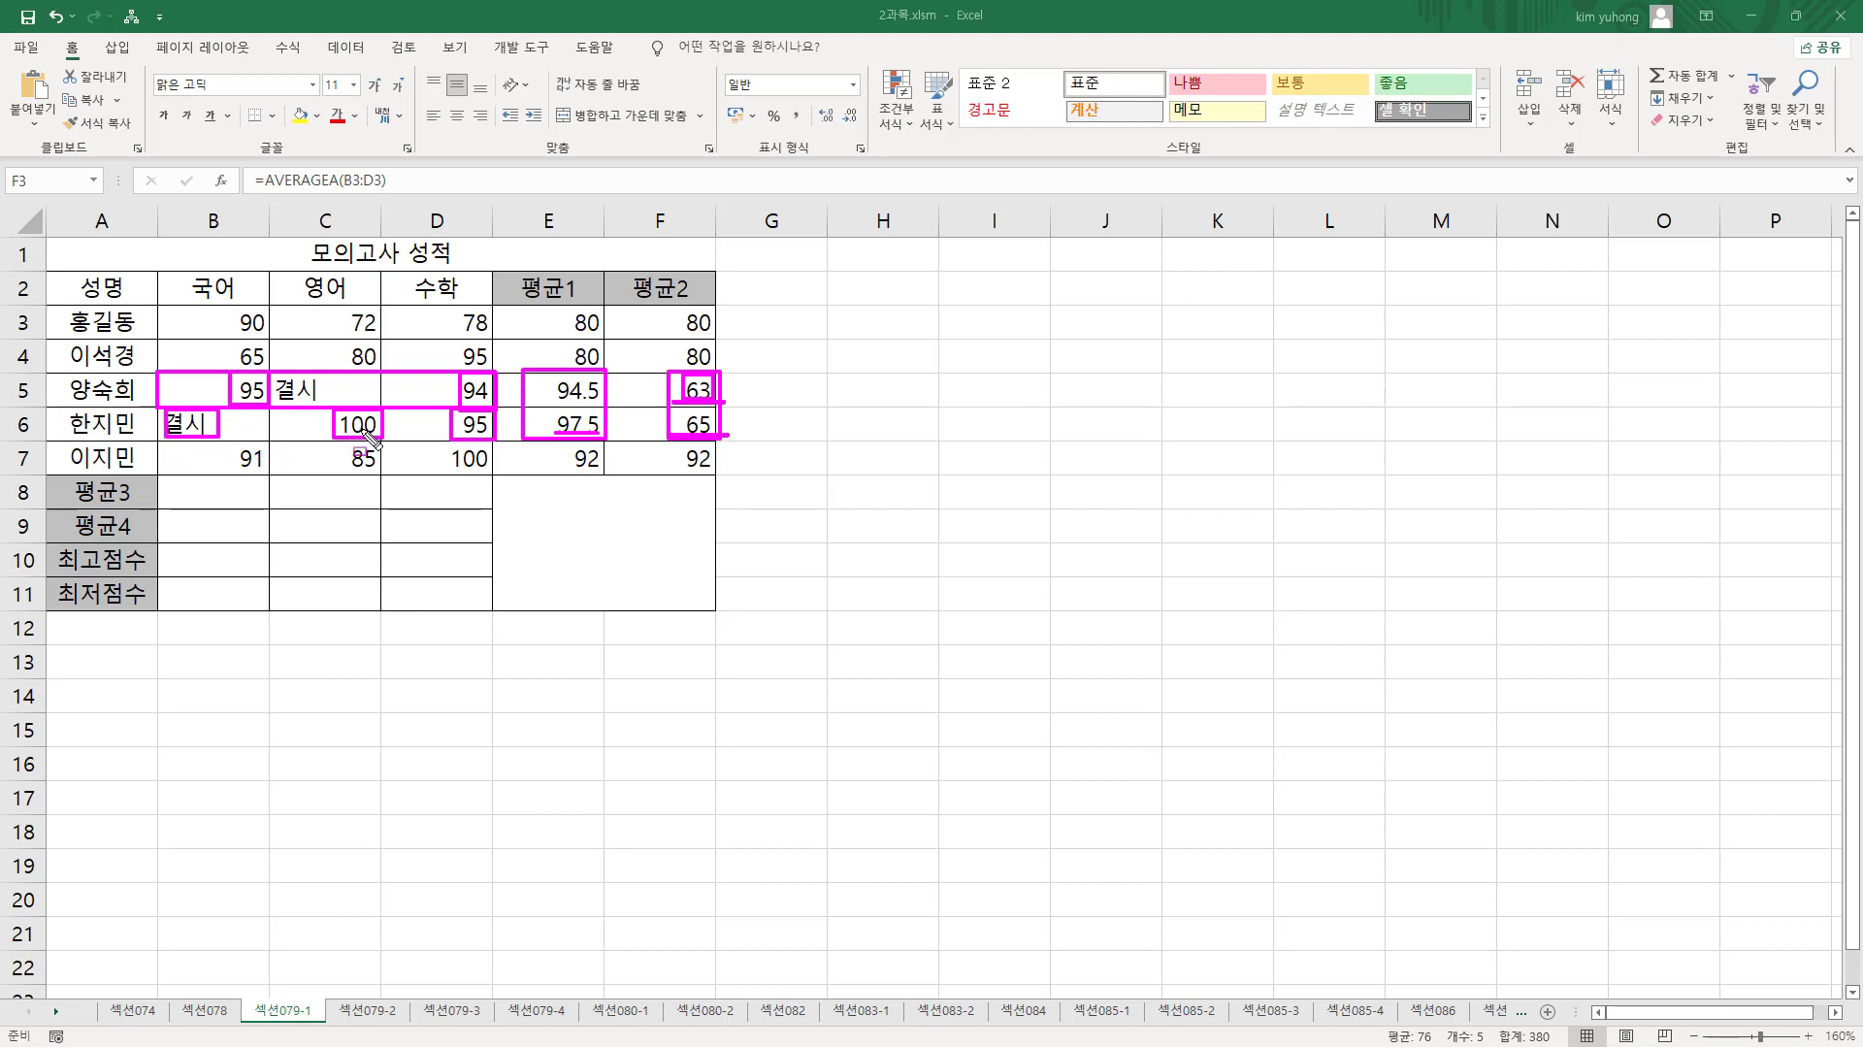
mouse_move(145, 440)
left_mouse_down()
mouse_move(429, 442)
mouse_move(495, 413)
left_mouse_up()
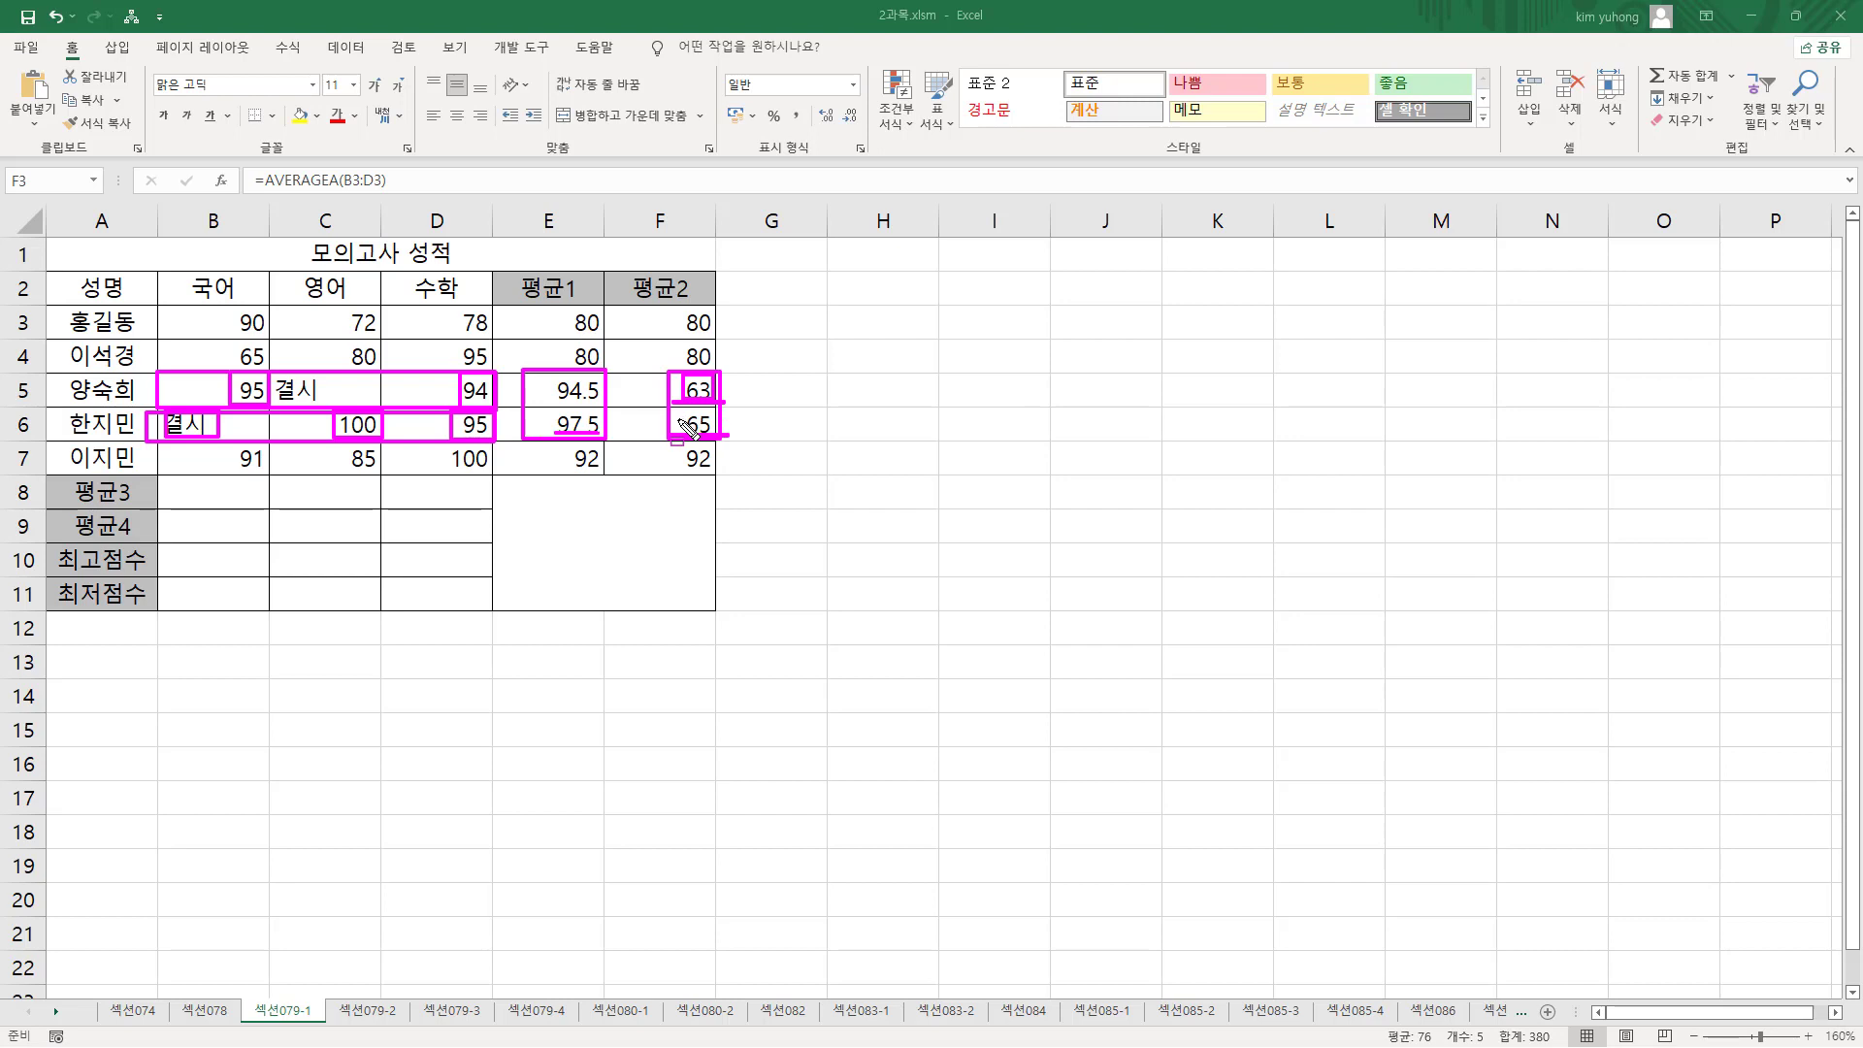
left_click_drag(70, 504, 160, 516)
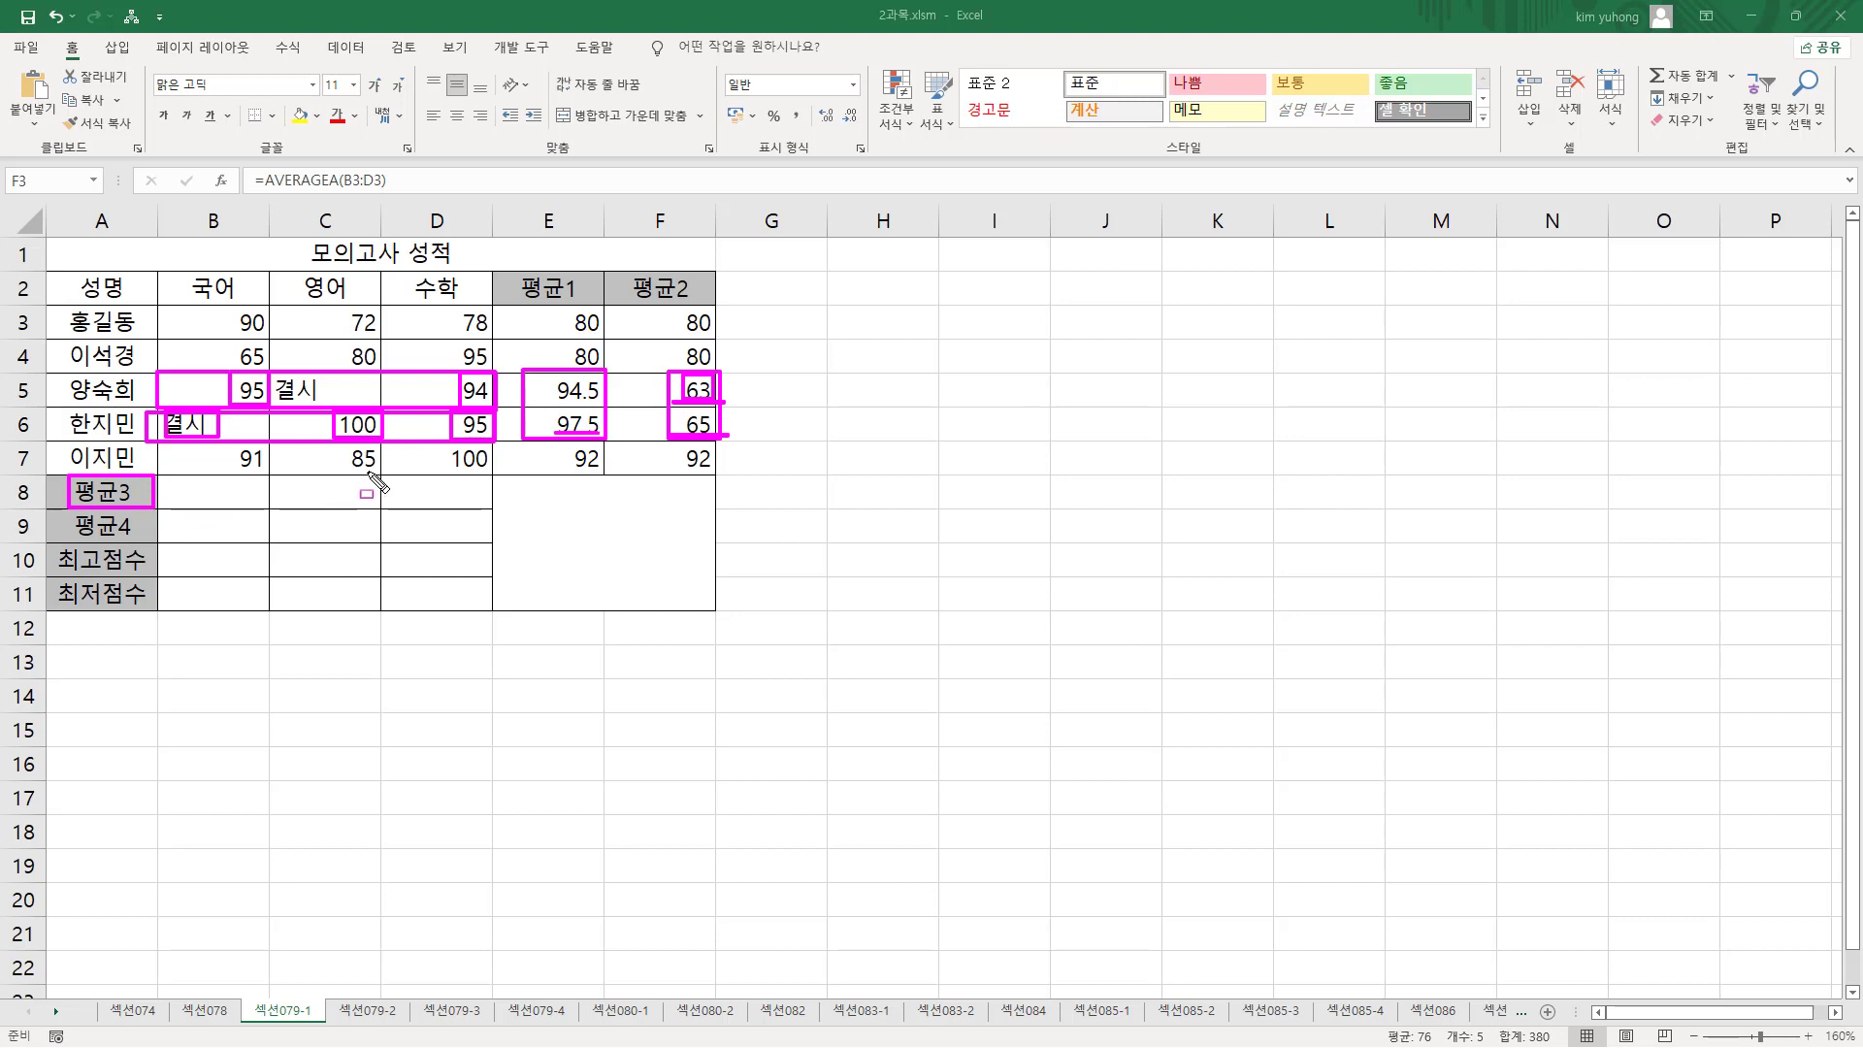
key("e")
left_click_drag(535, 309, 608, 479)
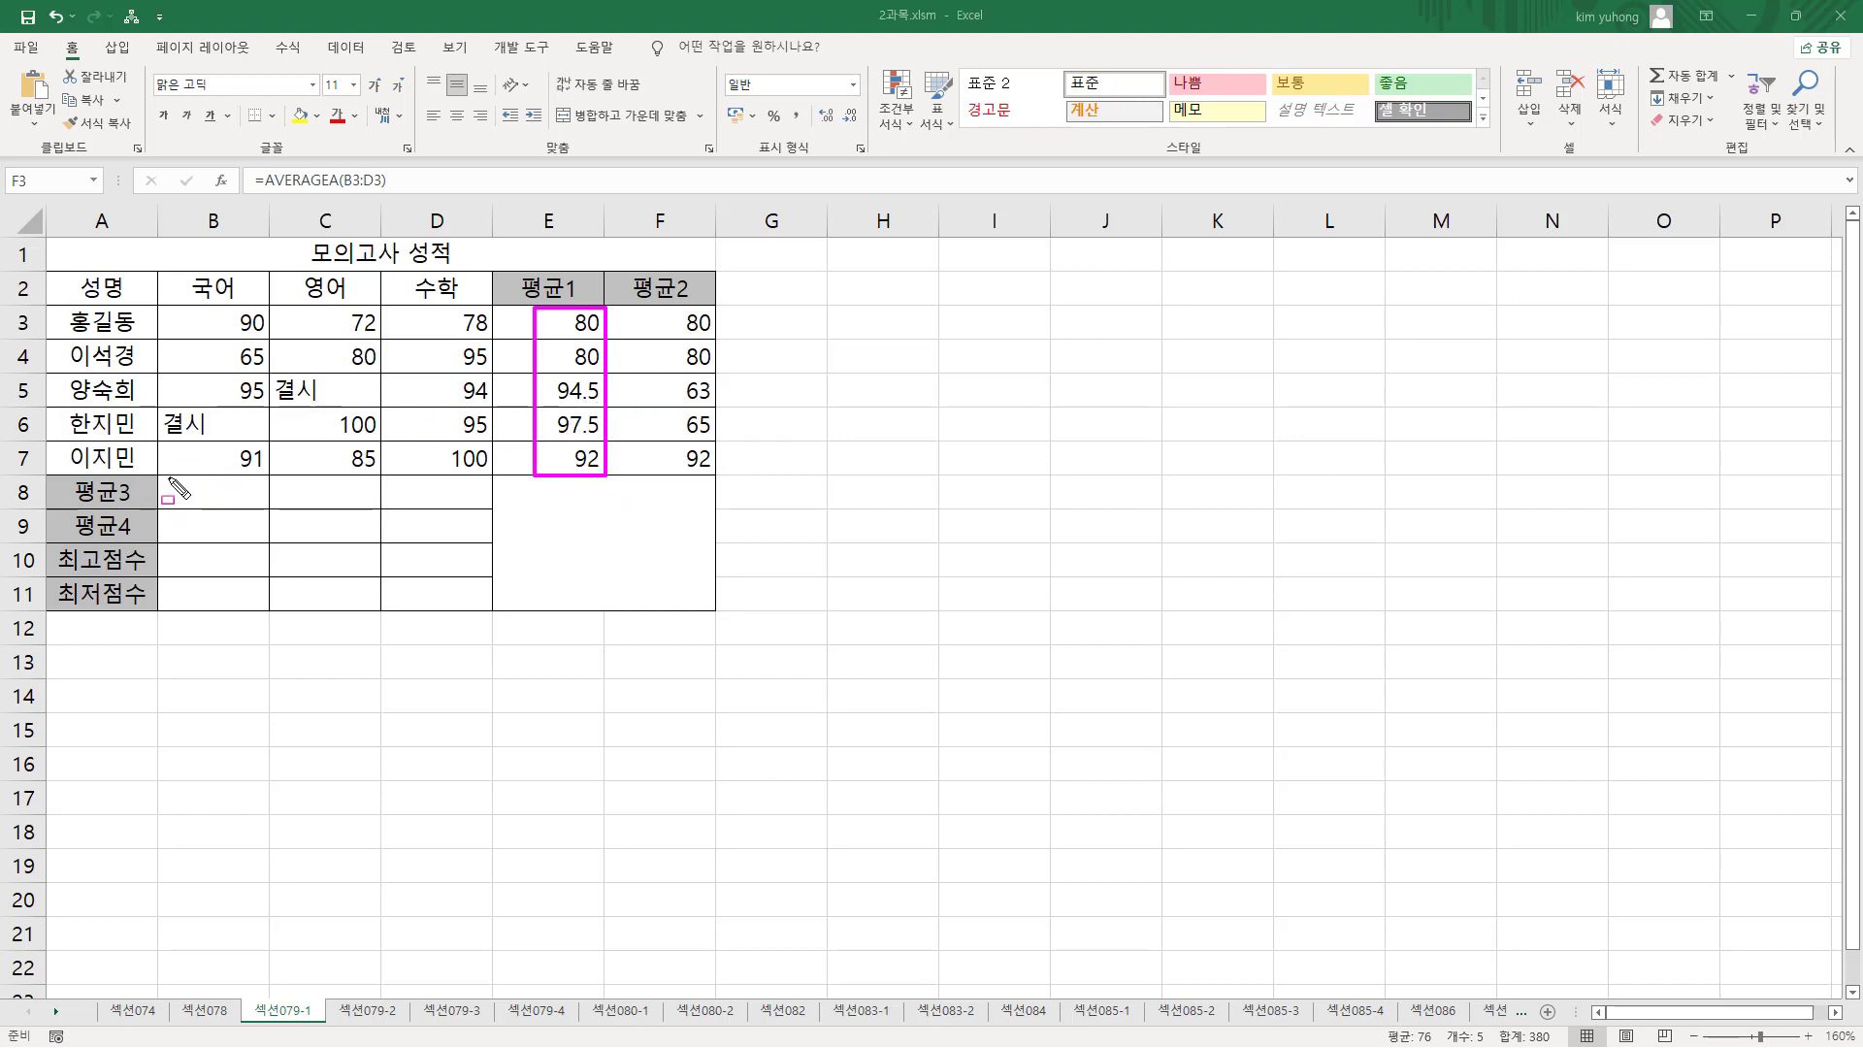
left_click_drag(169, 478, 488, 505)
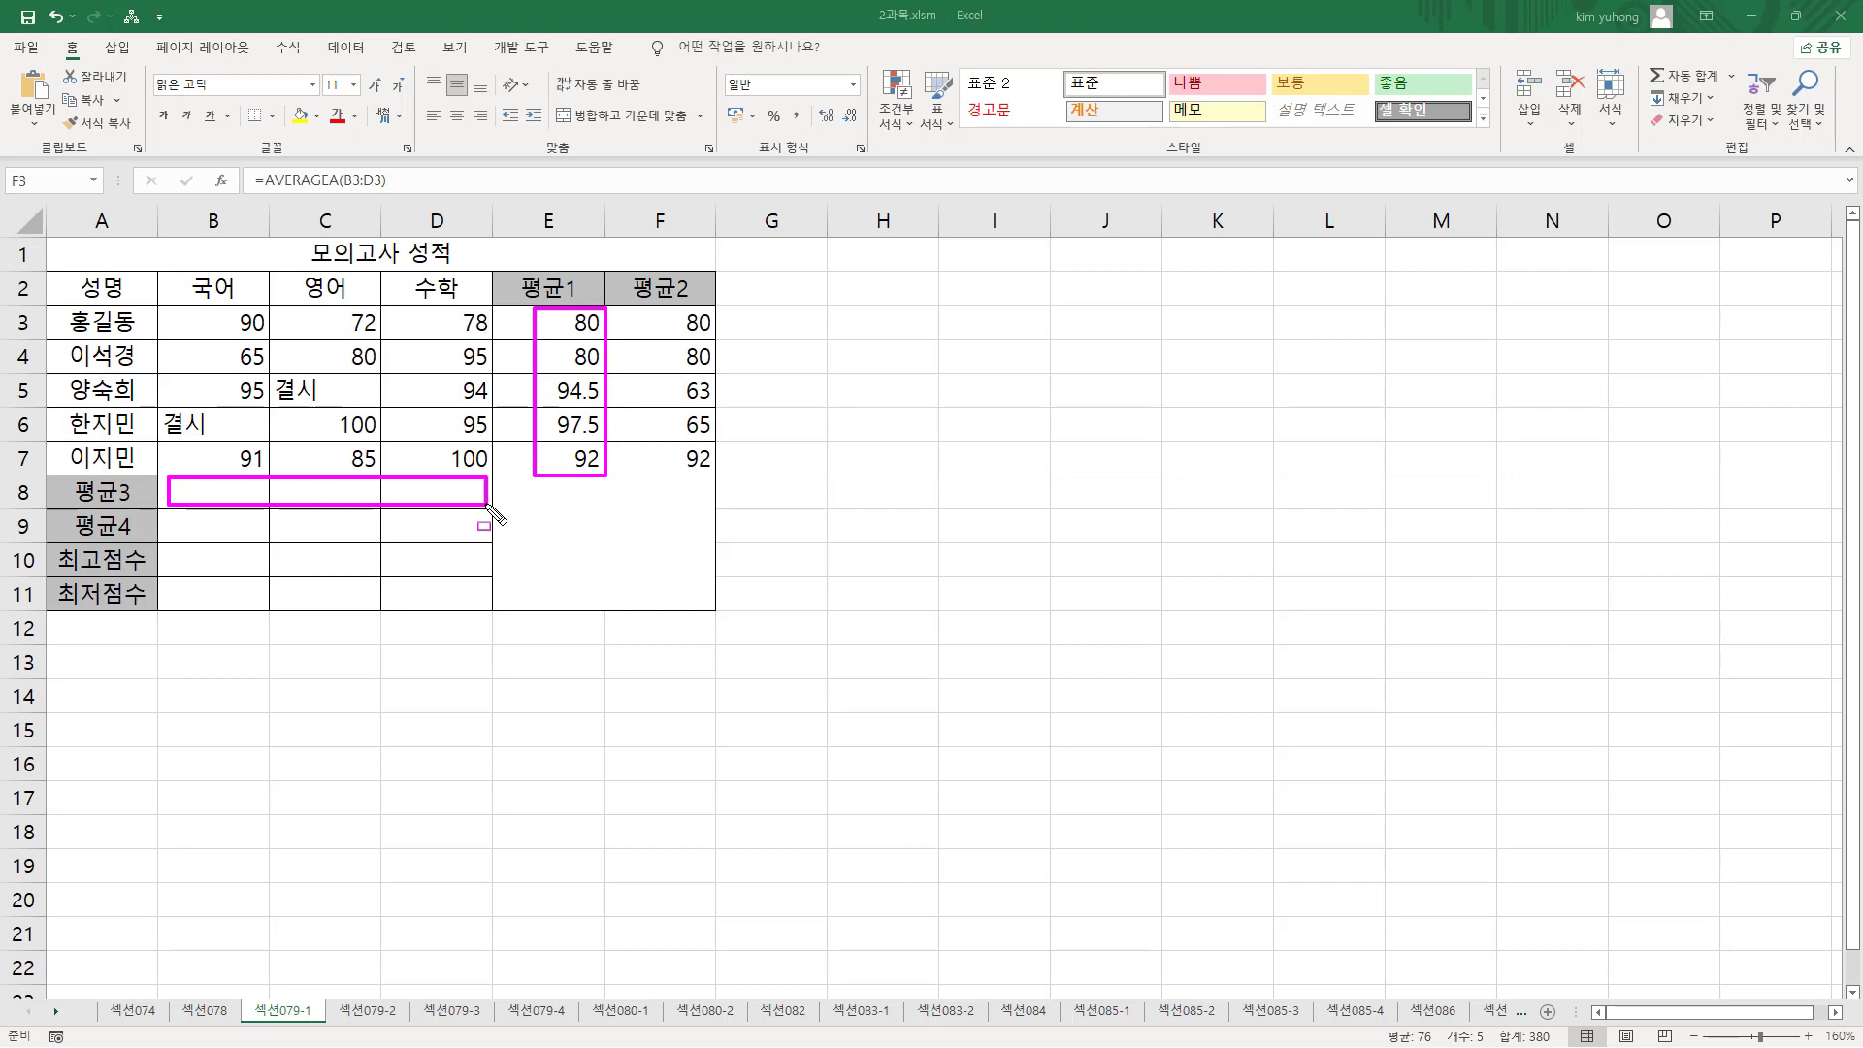
key("Escape")
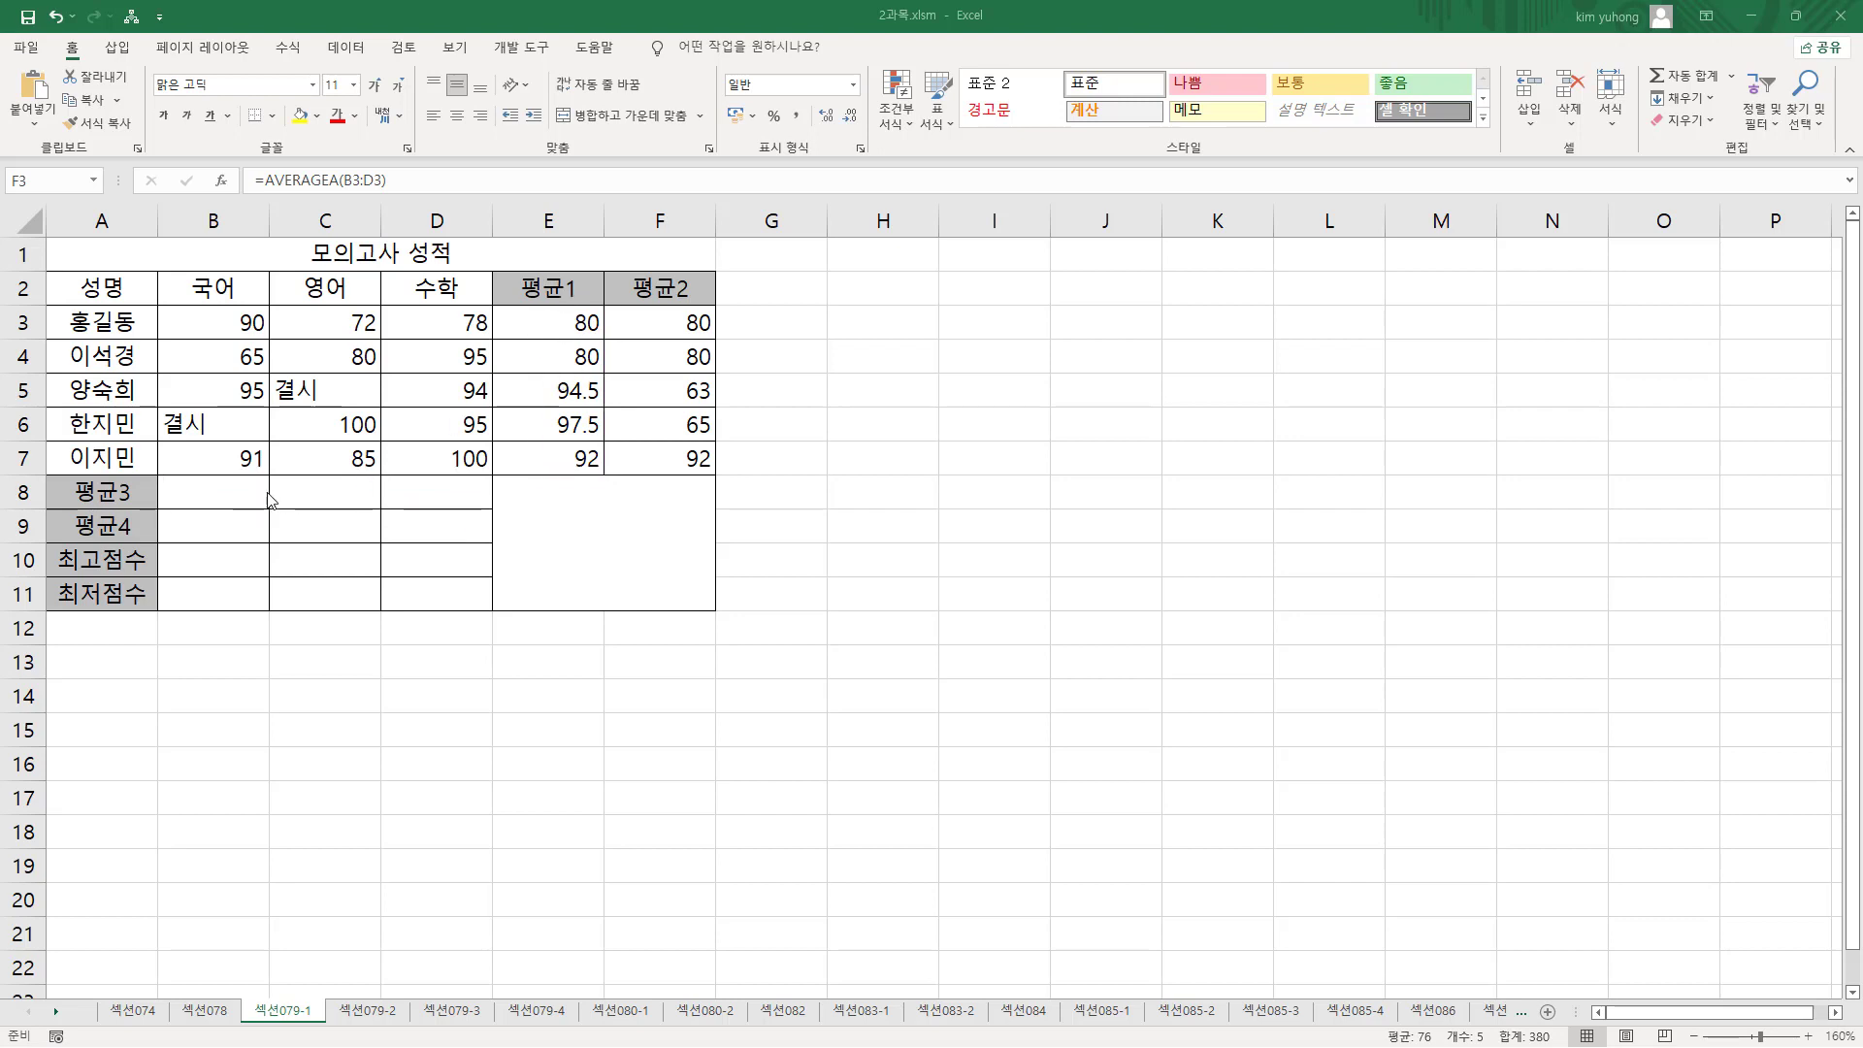
key("ctrl+v")
- Enter the formula =AVERAGEIF(E3:E7,">=80",B3:B7) in cell B8 beside 평균3
left_click(237, 500)
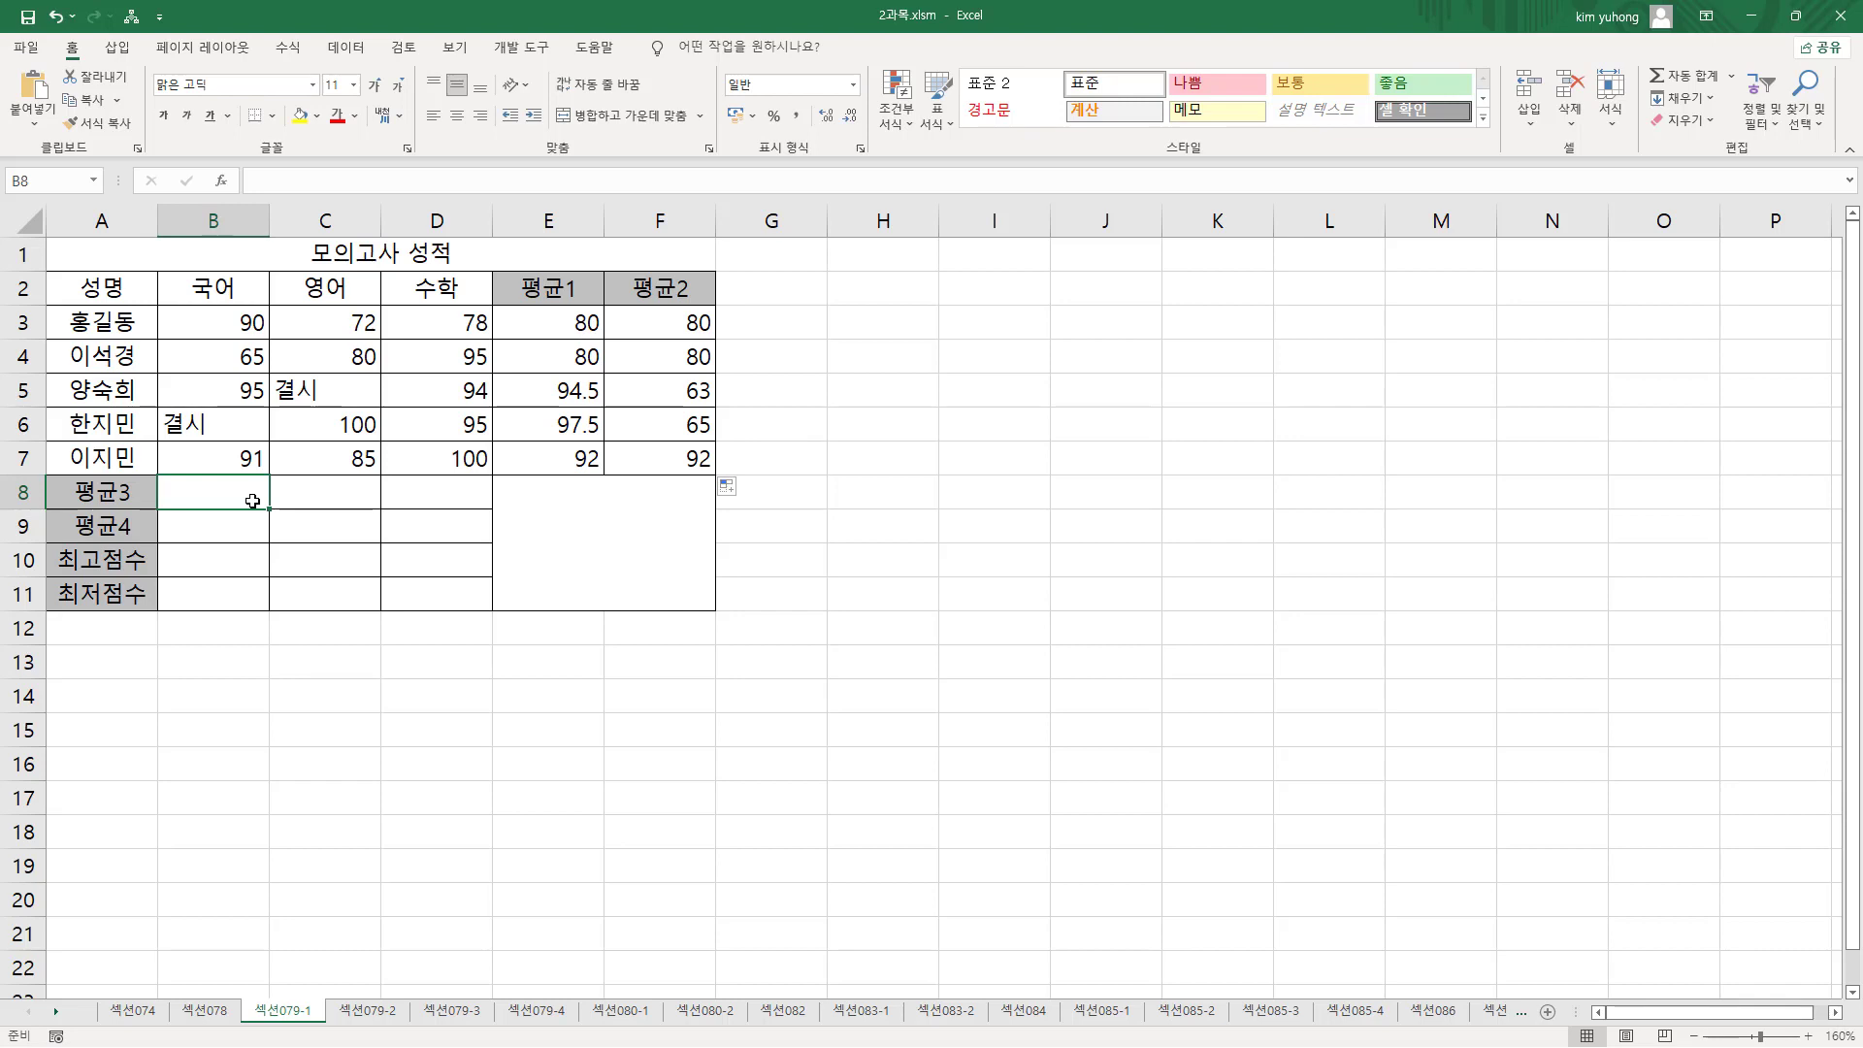
type("=av")
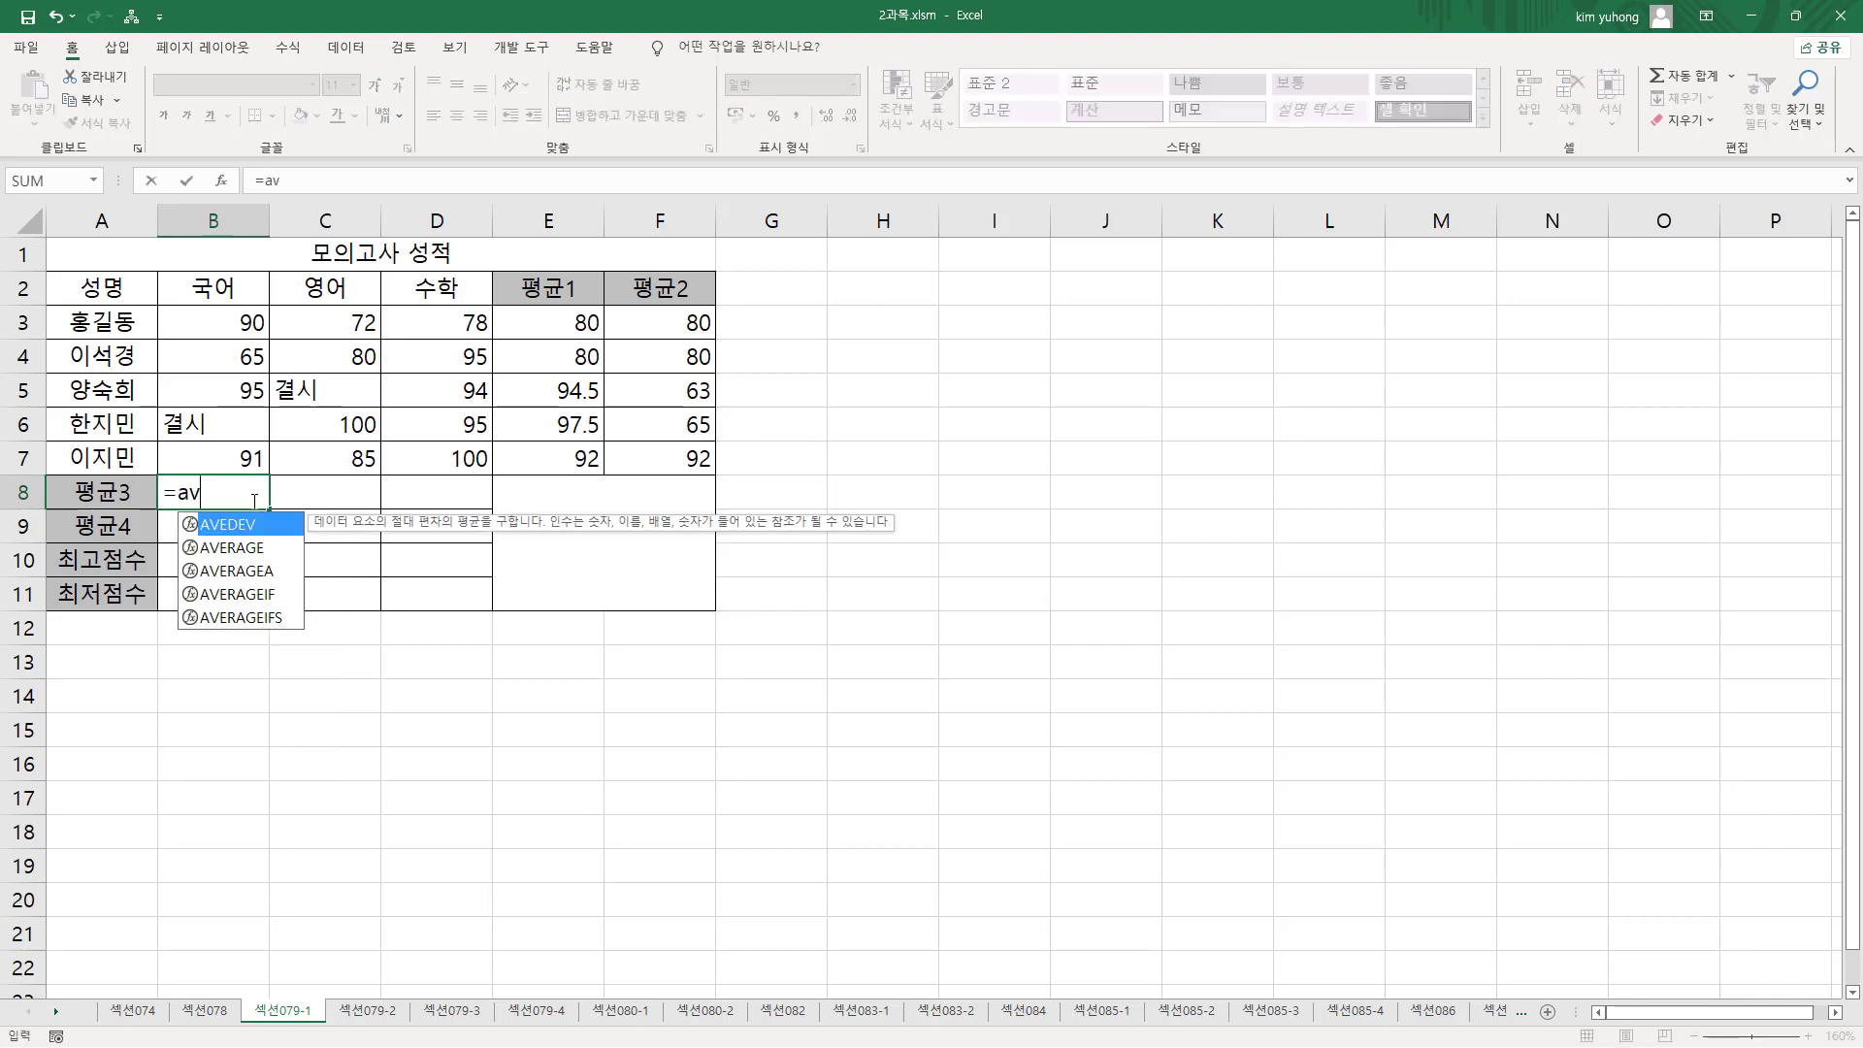
type("erag")
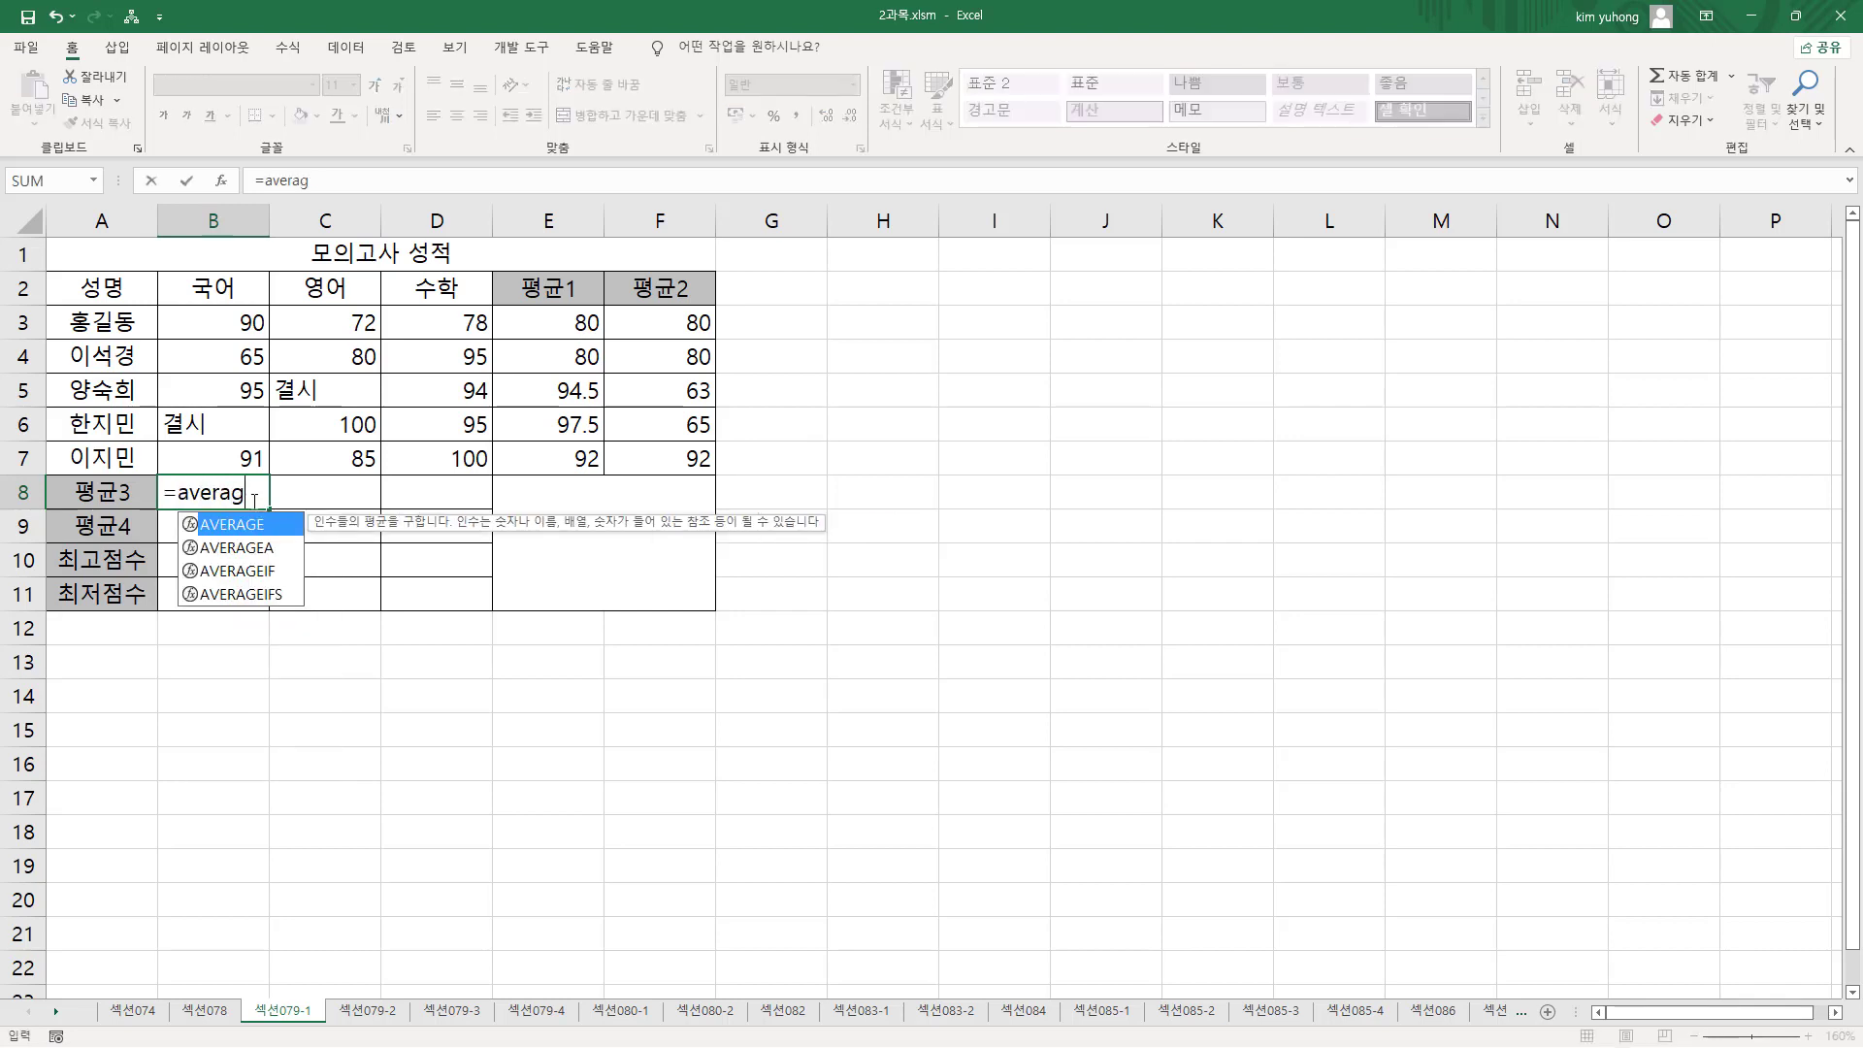
type("eis")
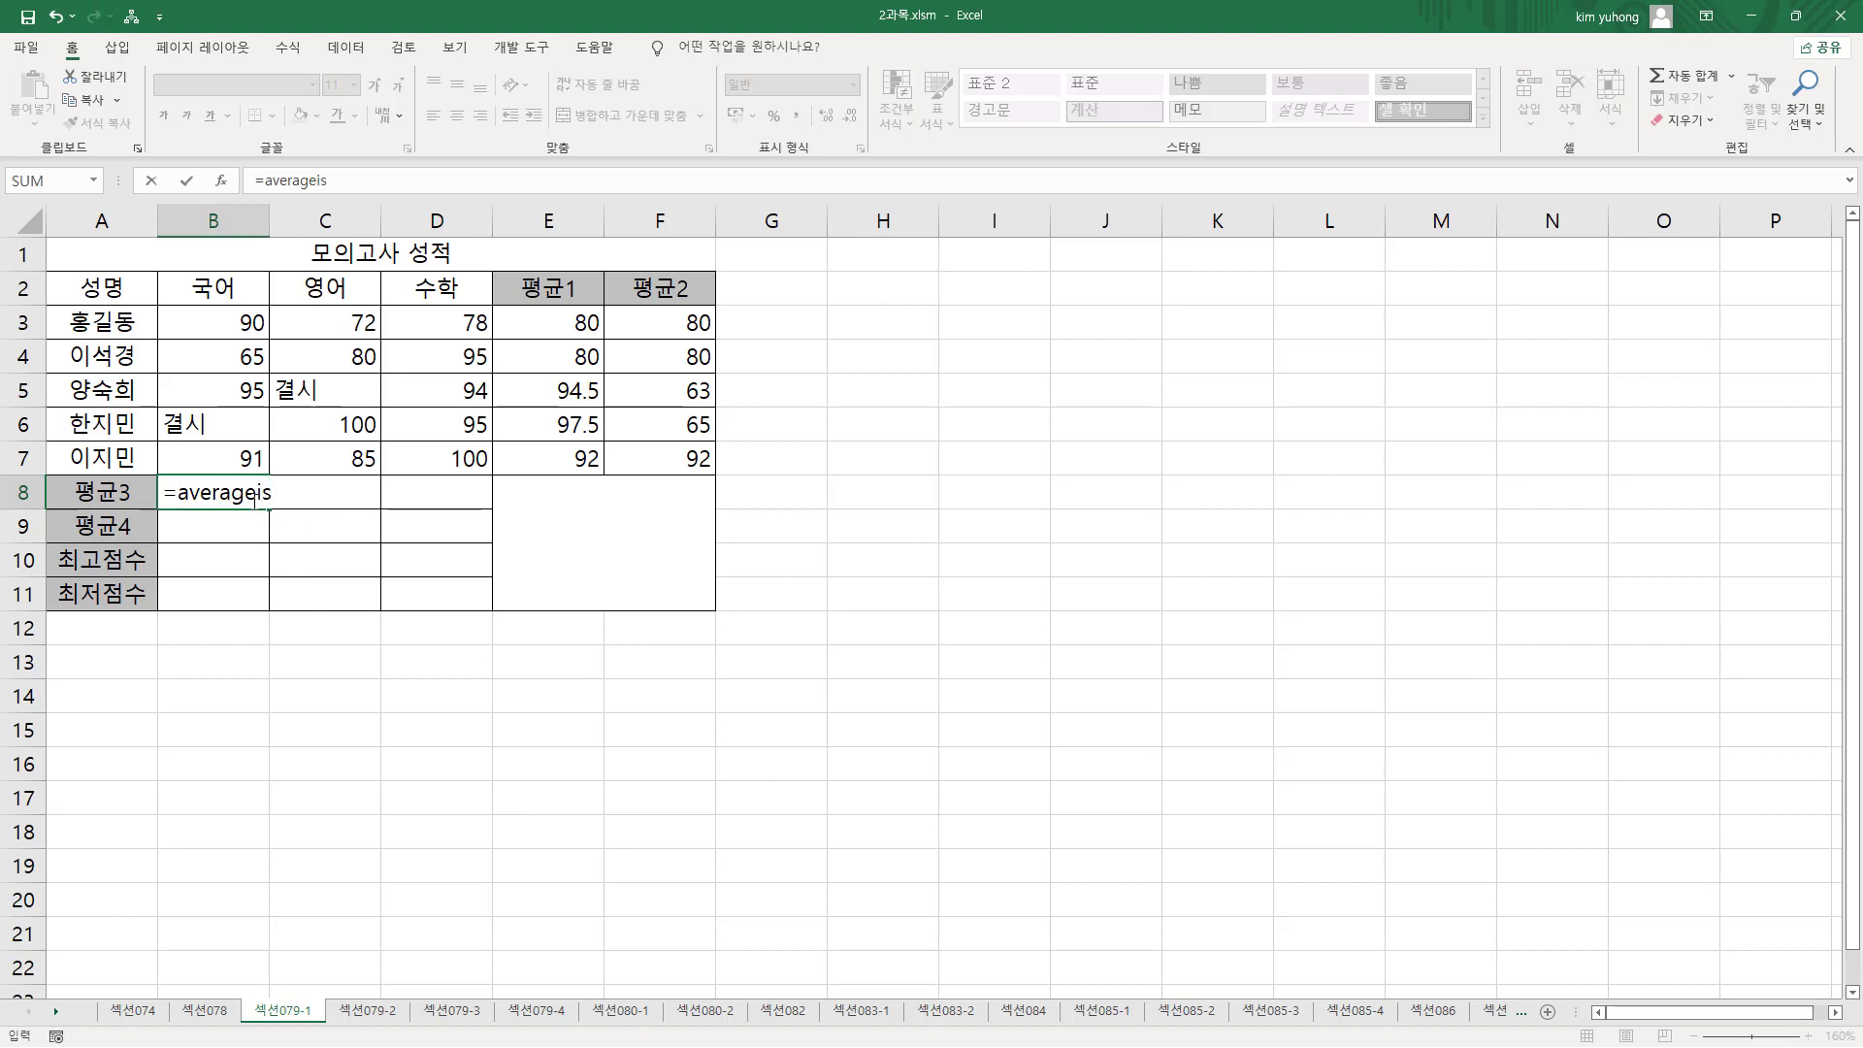
key("BackSpace")
key("BackSpace")
type("f")
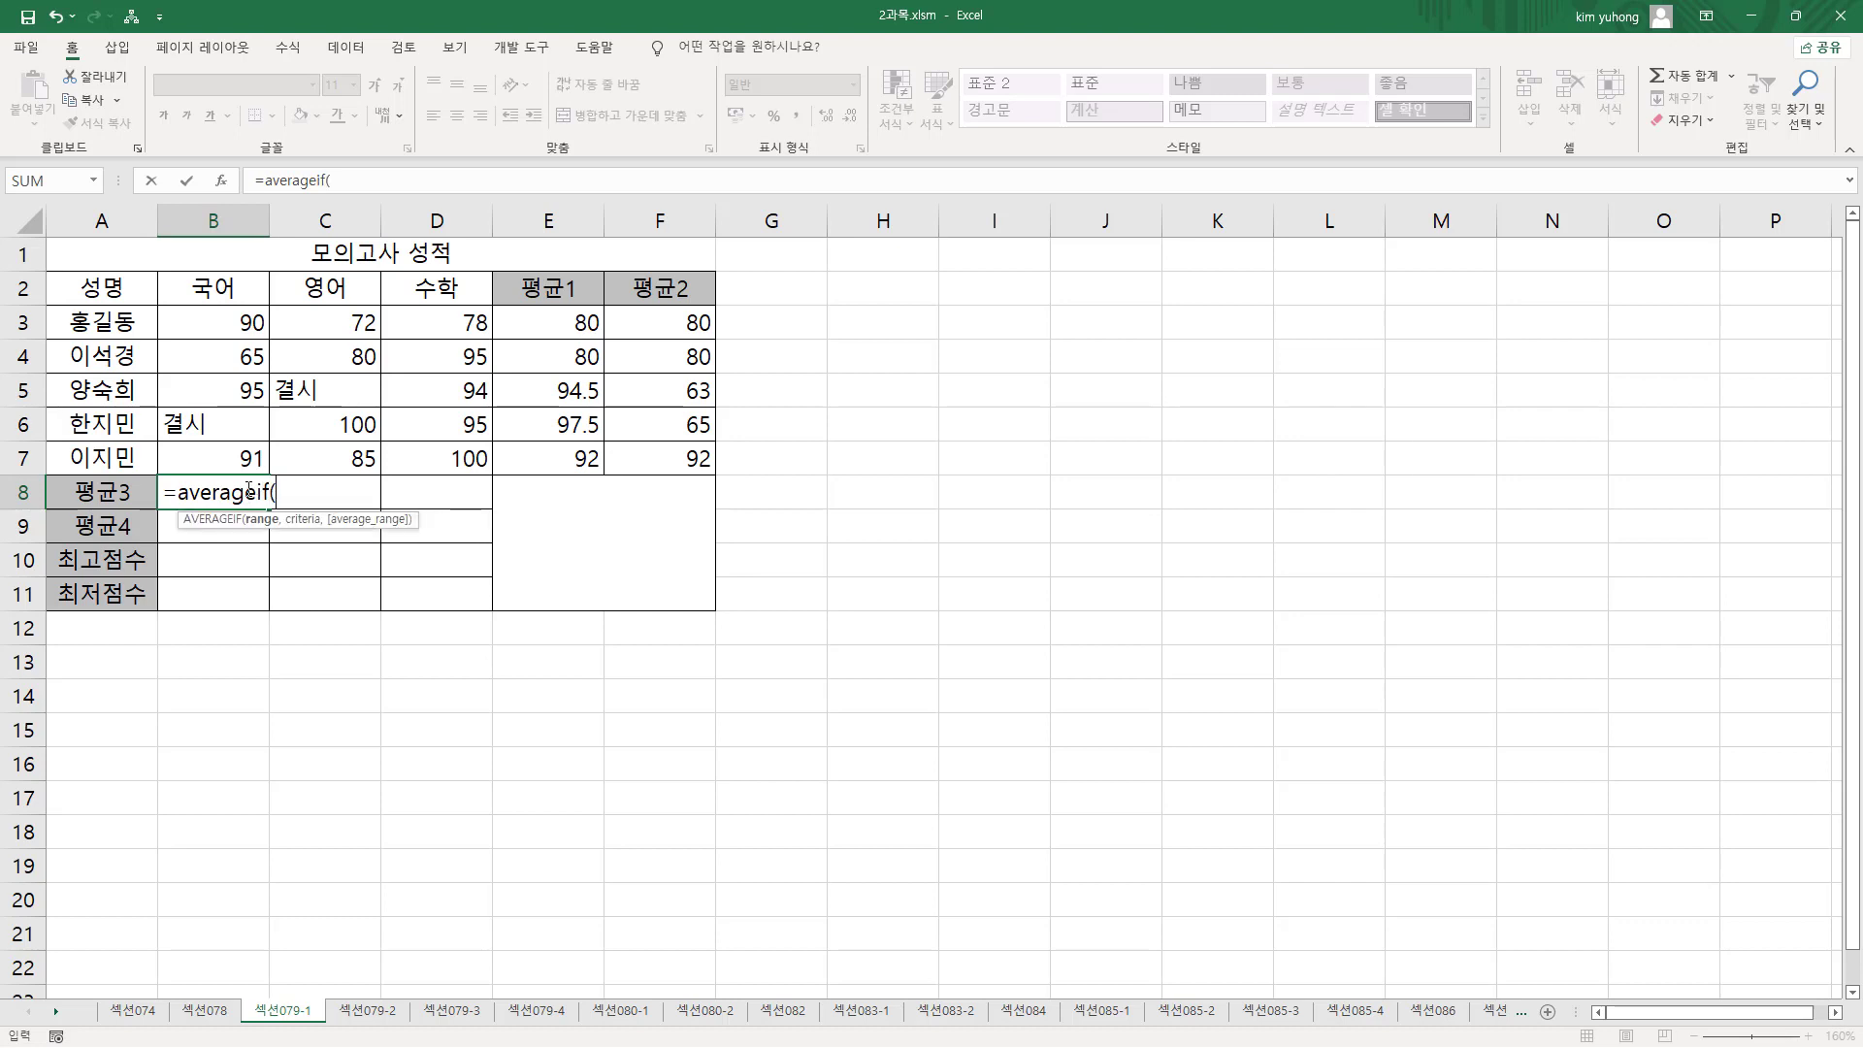
type("(")
left_click_drag(574, 330, 582, 462)
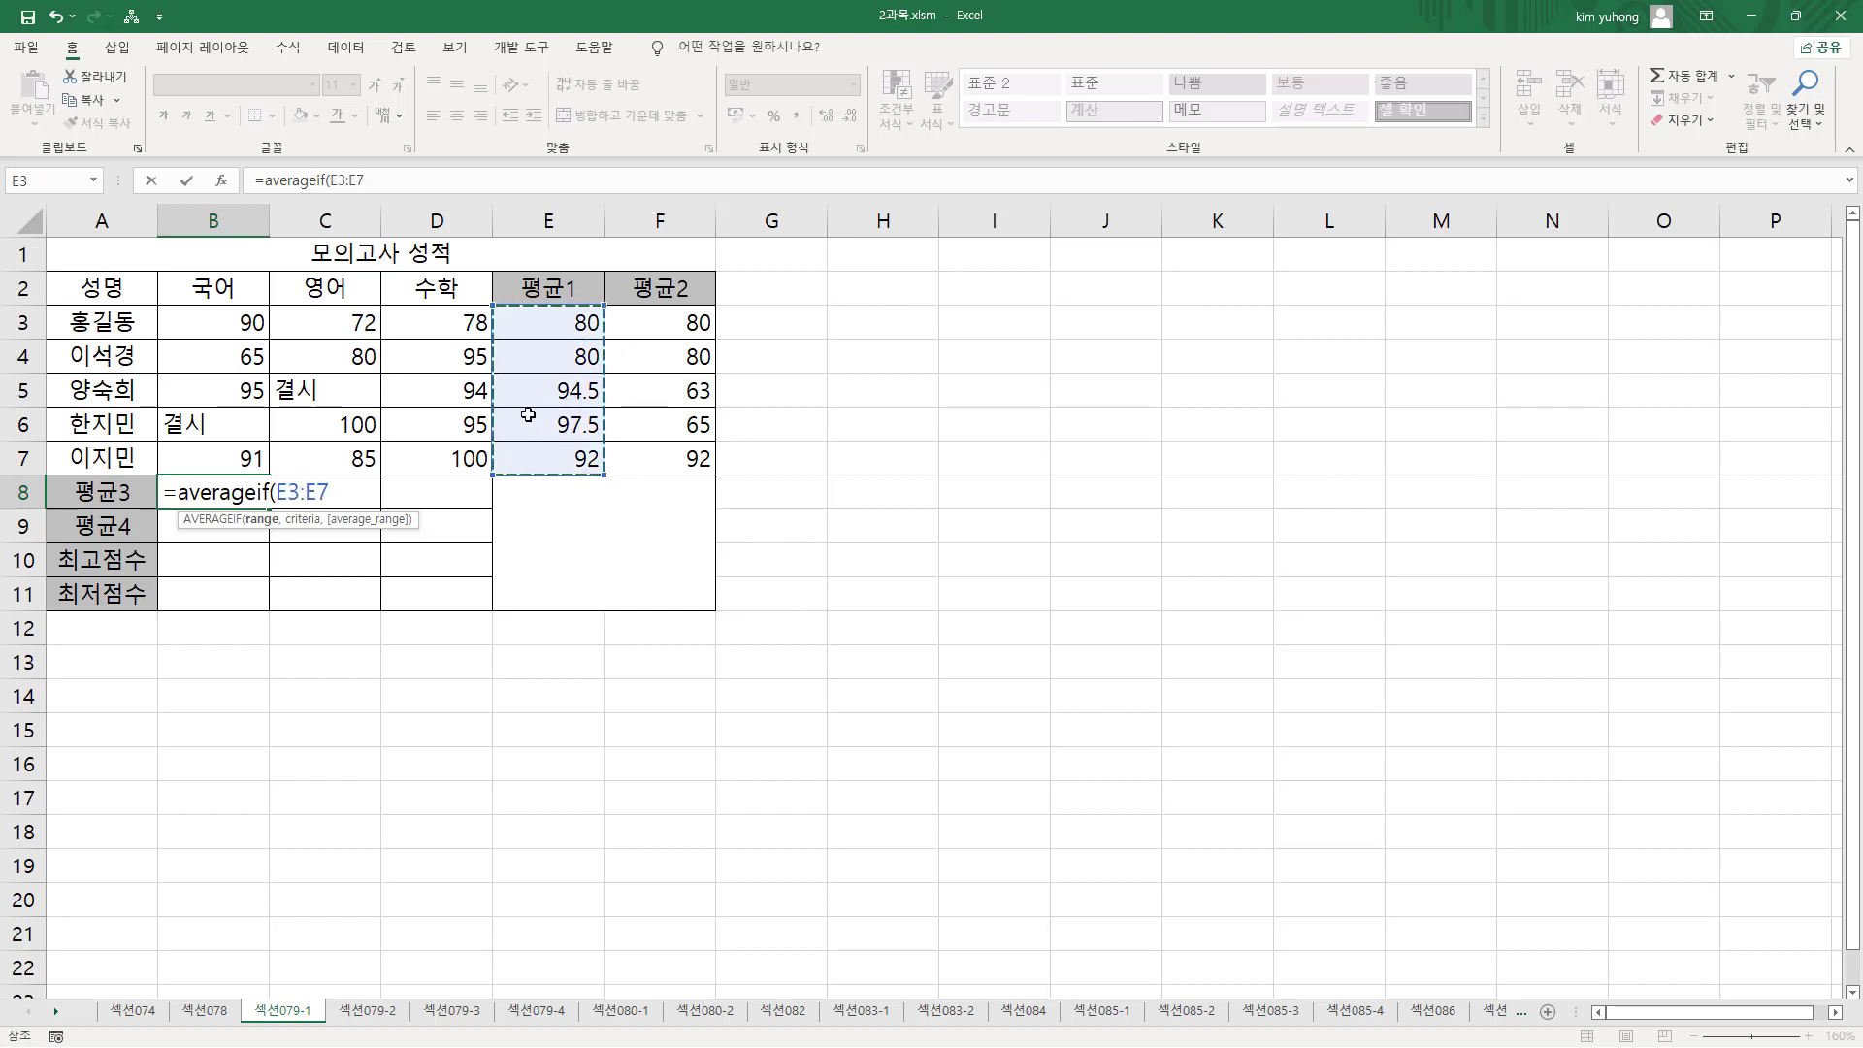
type(",")
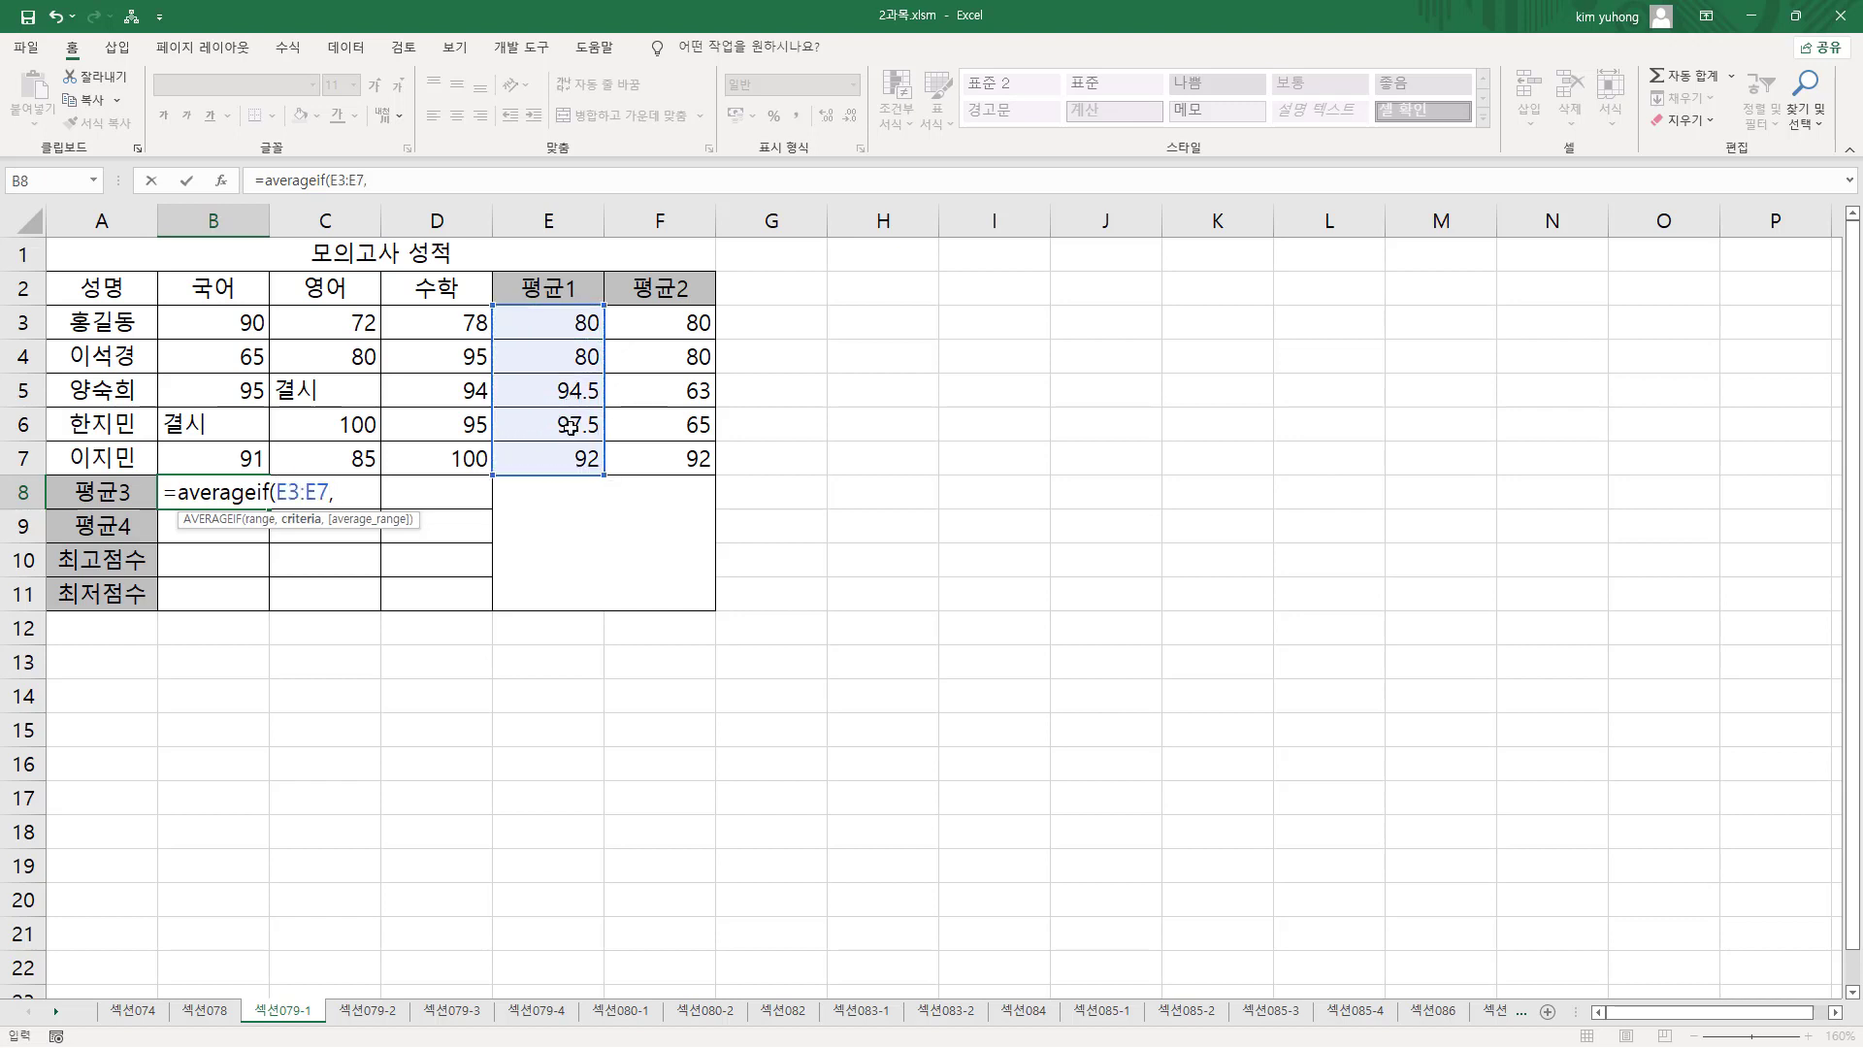
type("\">=80\",")
left_click_drag(227, 317, 243, 451)
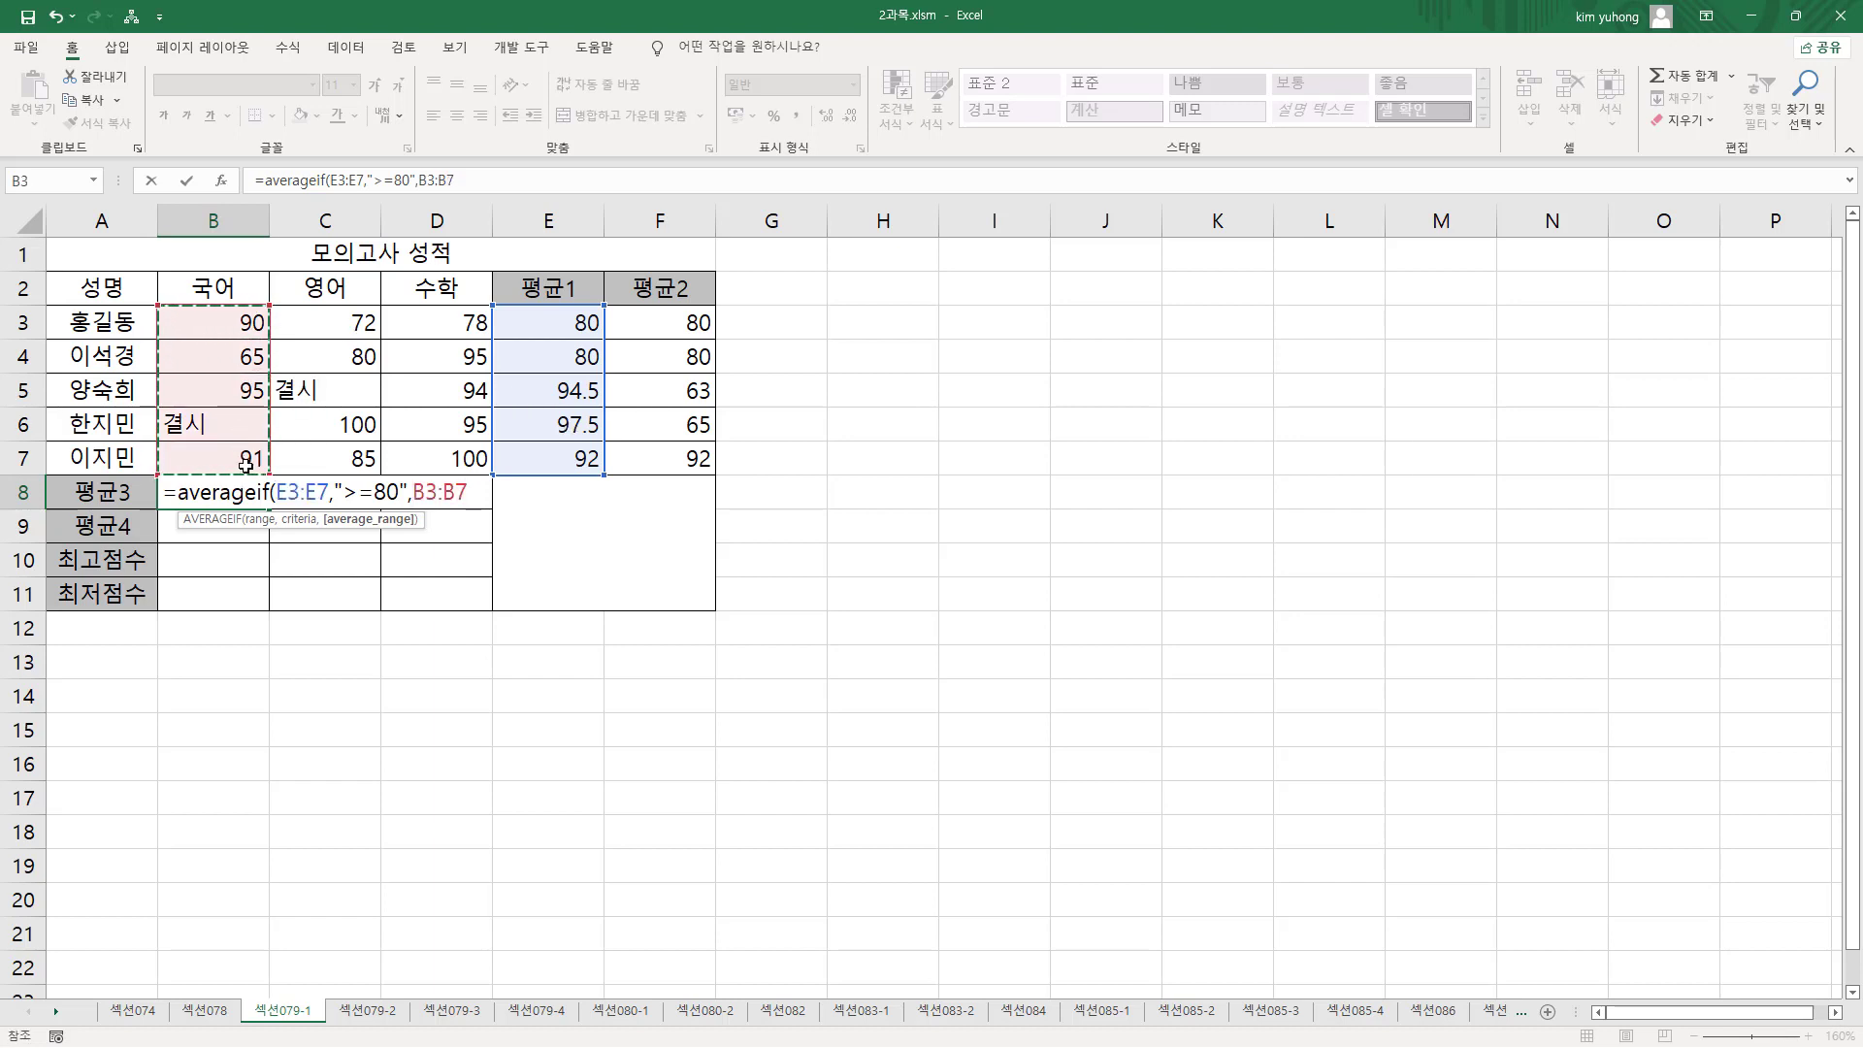
type(")")
key("Return")
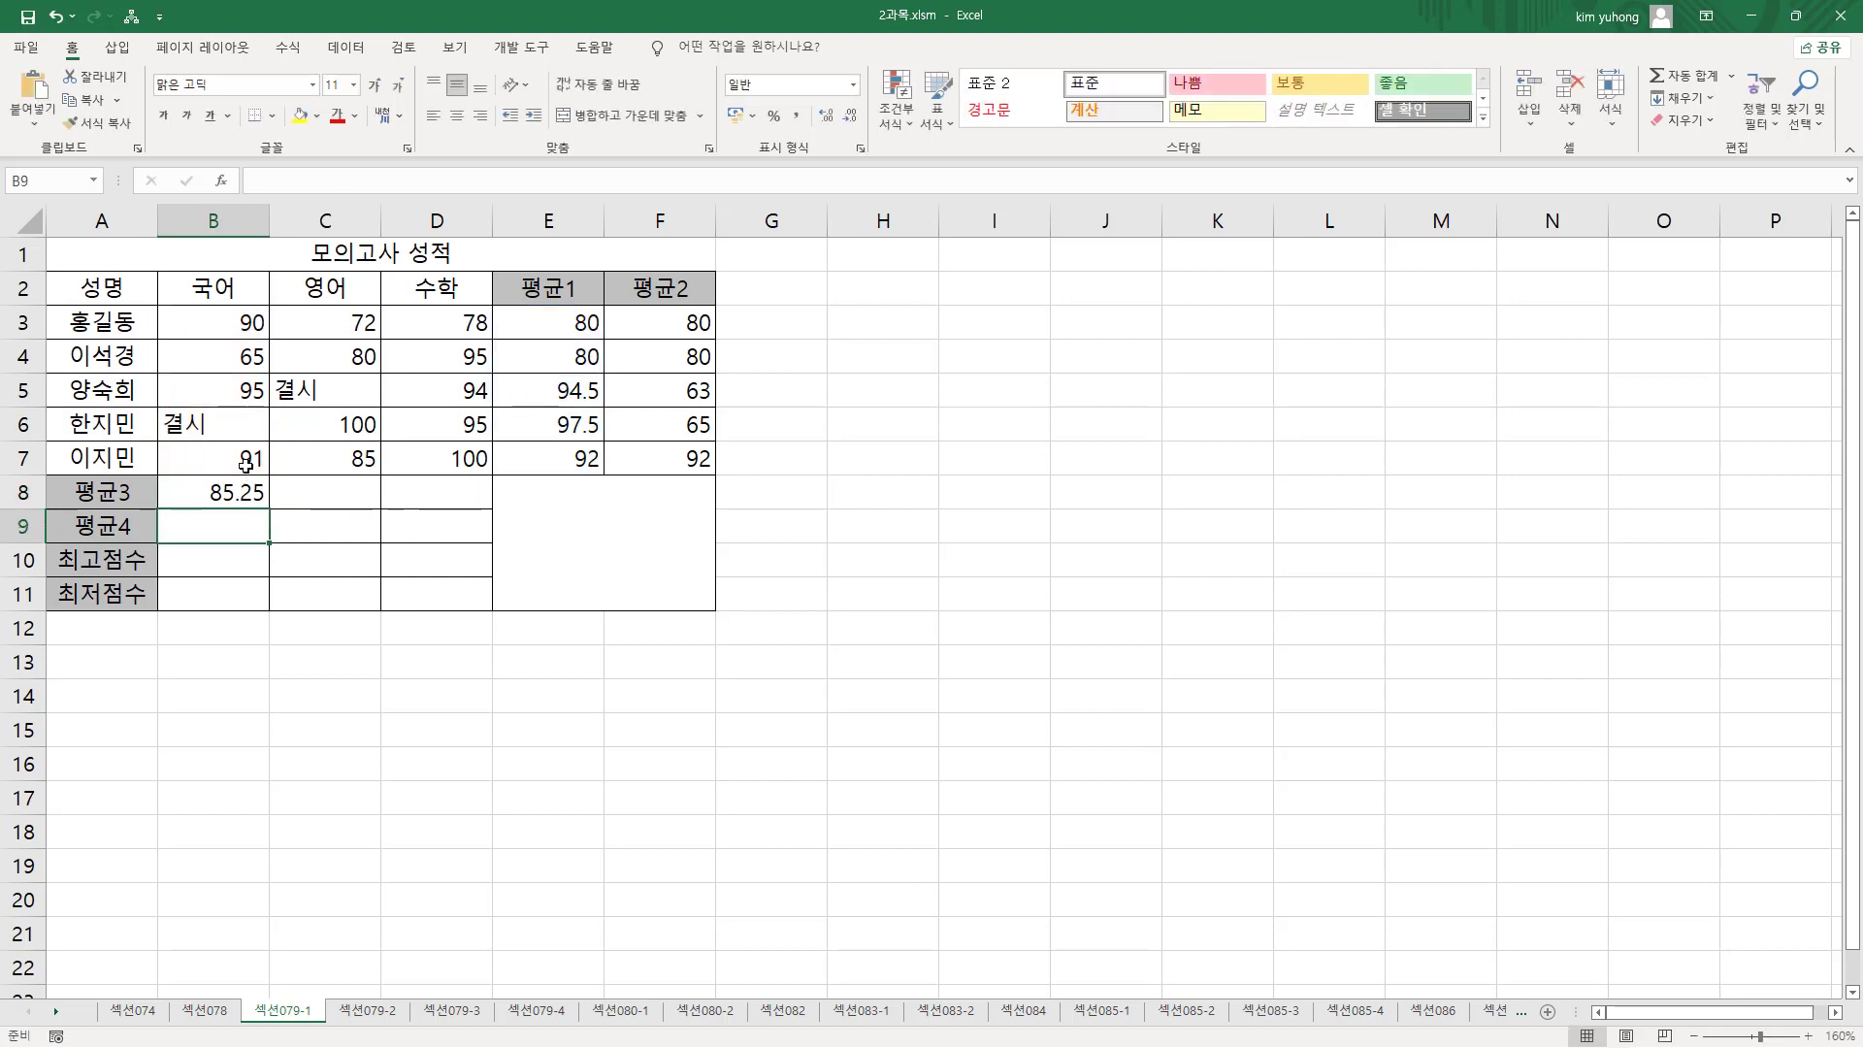
- Fill the AVERAGEIF formula with its relative references from B8 across through D8
left_click(237, 501)
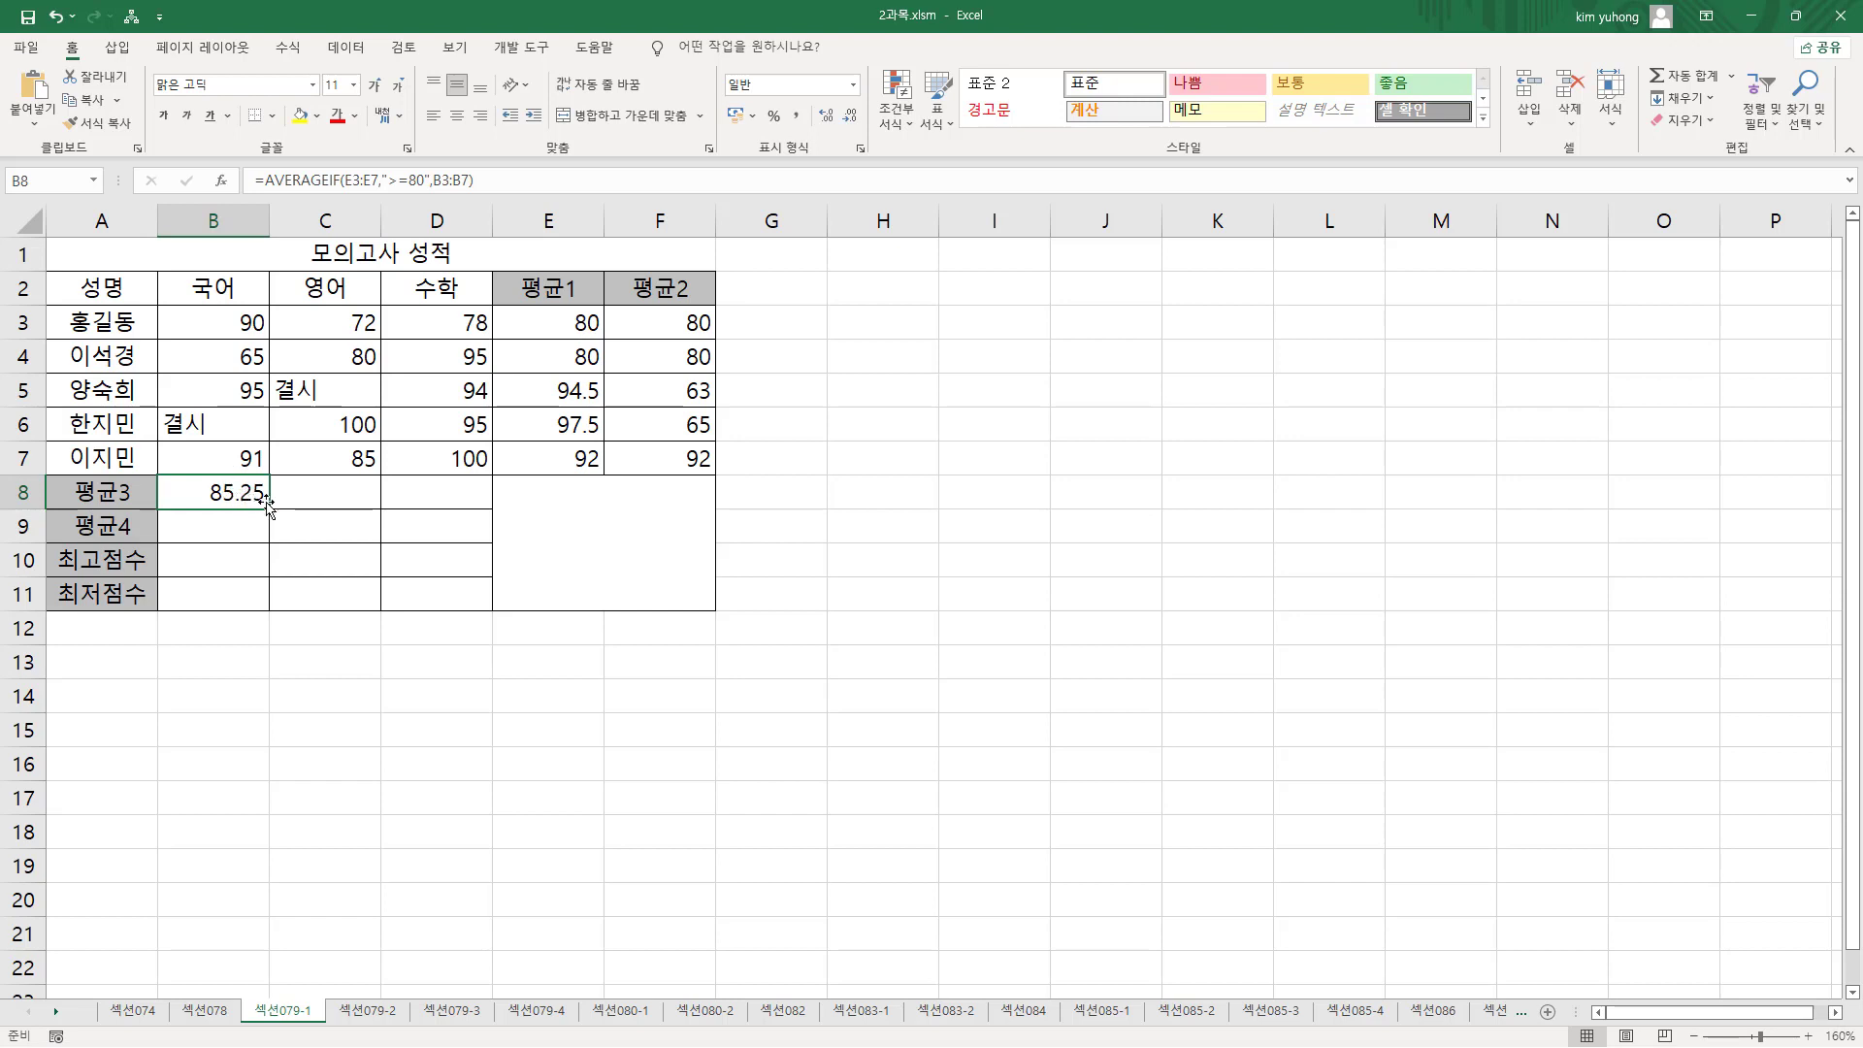
left_click_drag(269, 509, 494, 517)
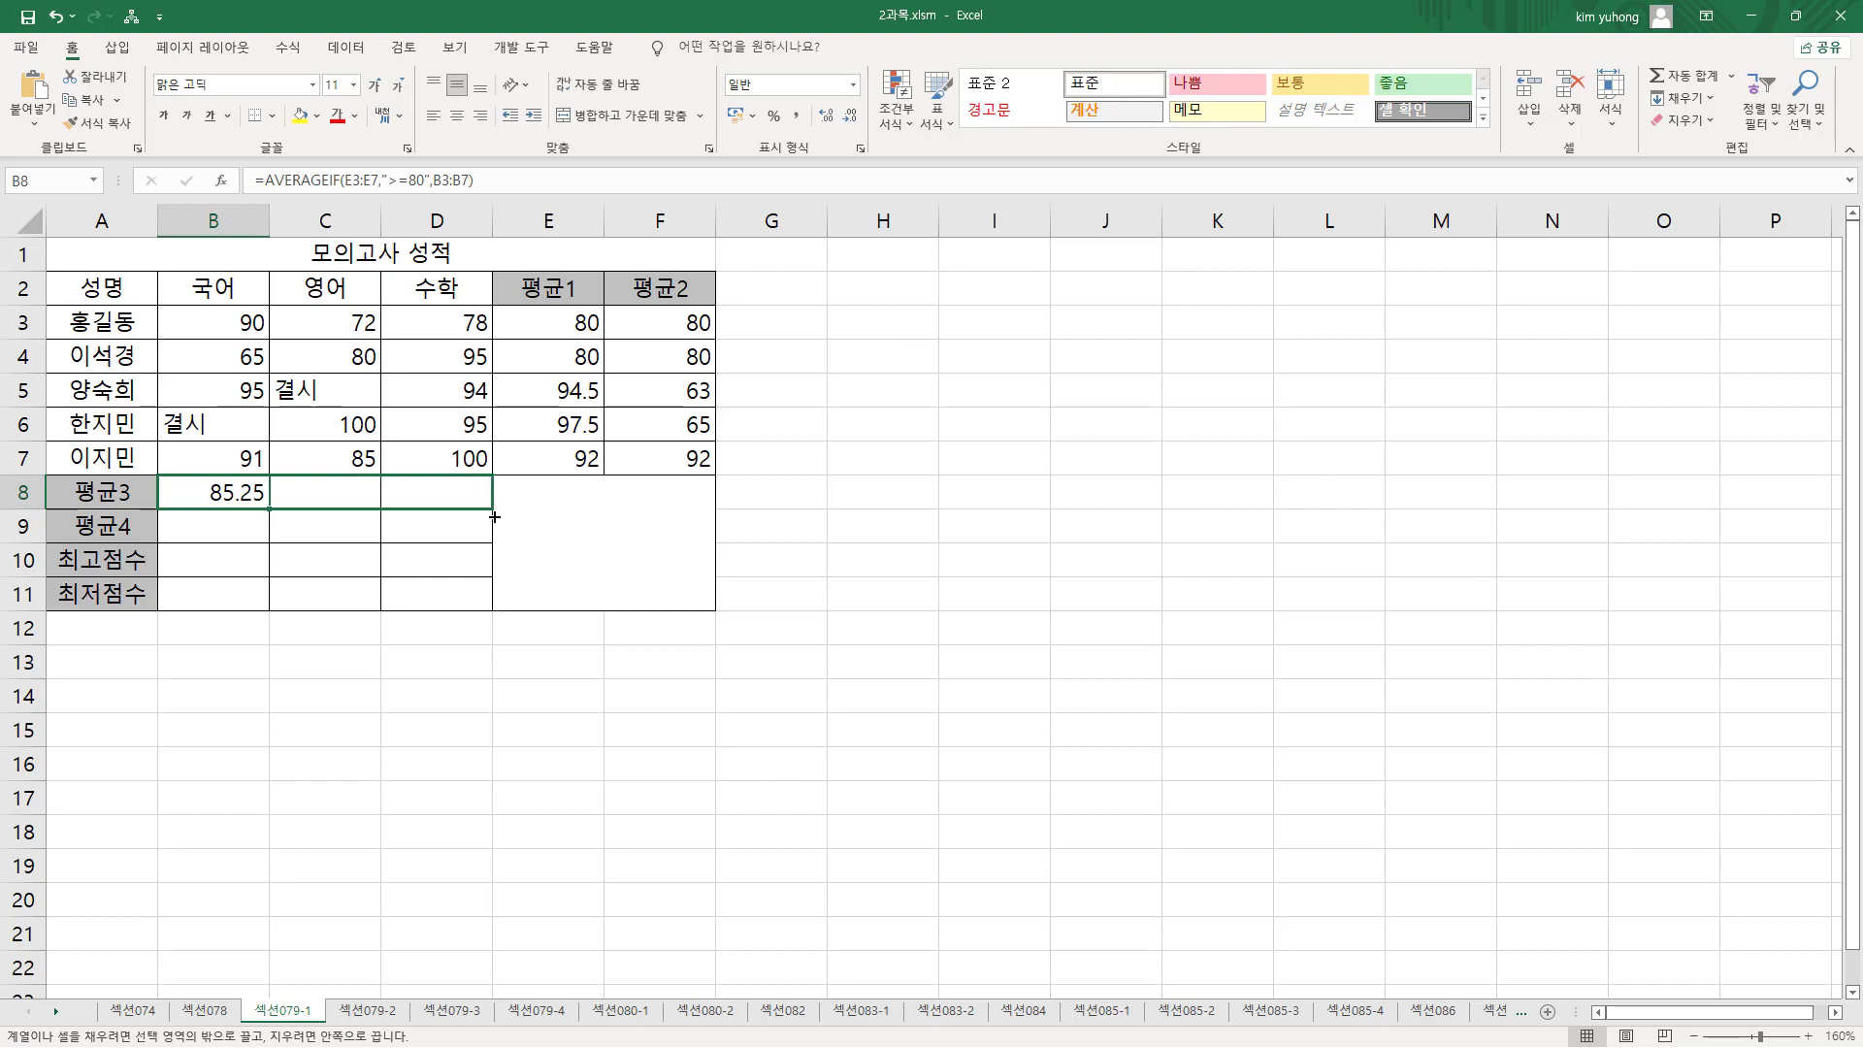
left_click_drag(494, 517, 493, 515)
- Compare the AVERAGEIF formula in B8 and the row 8 results with the 평균1 range E3:E7 and the three subject columns
left_click(238, 495)
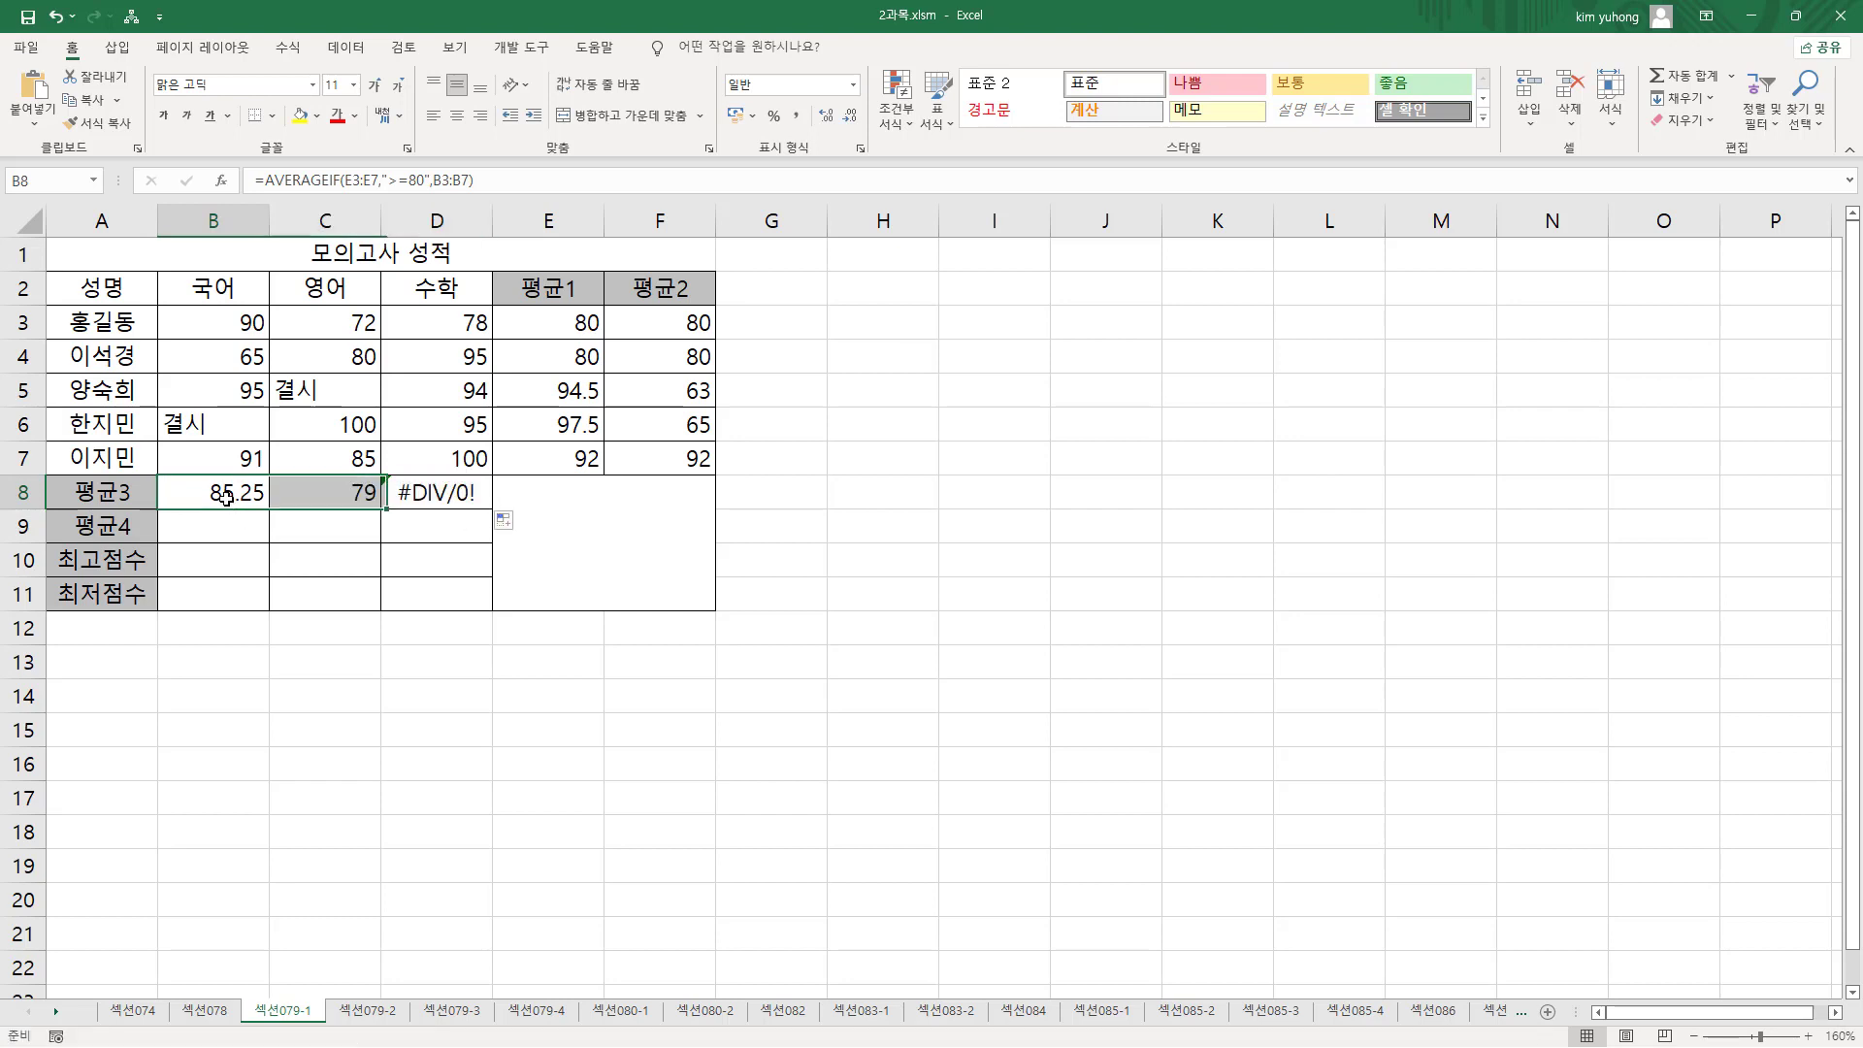
double_click(223, 492)
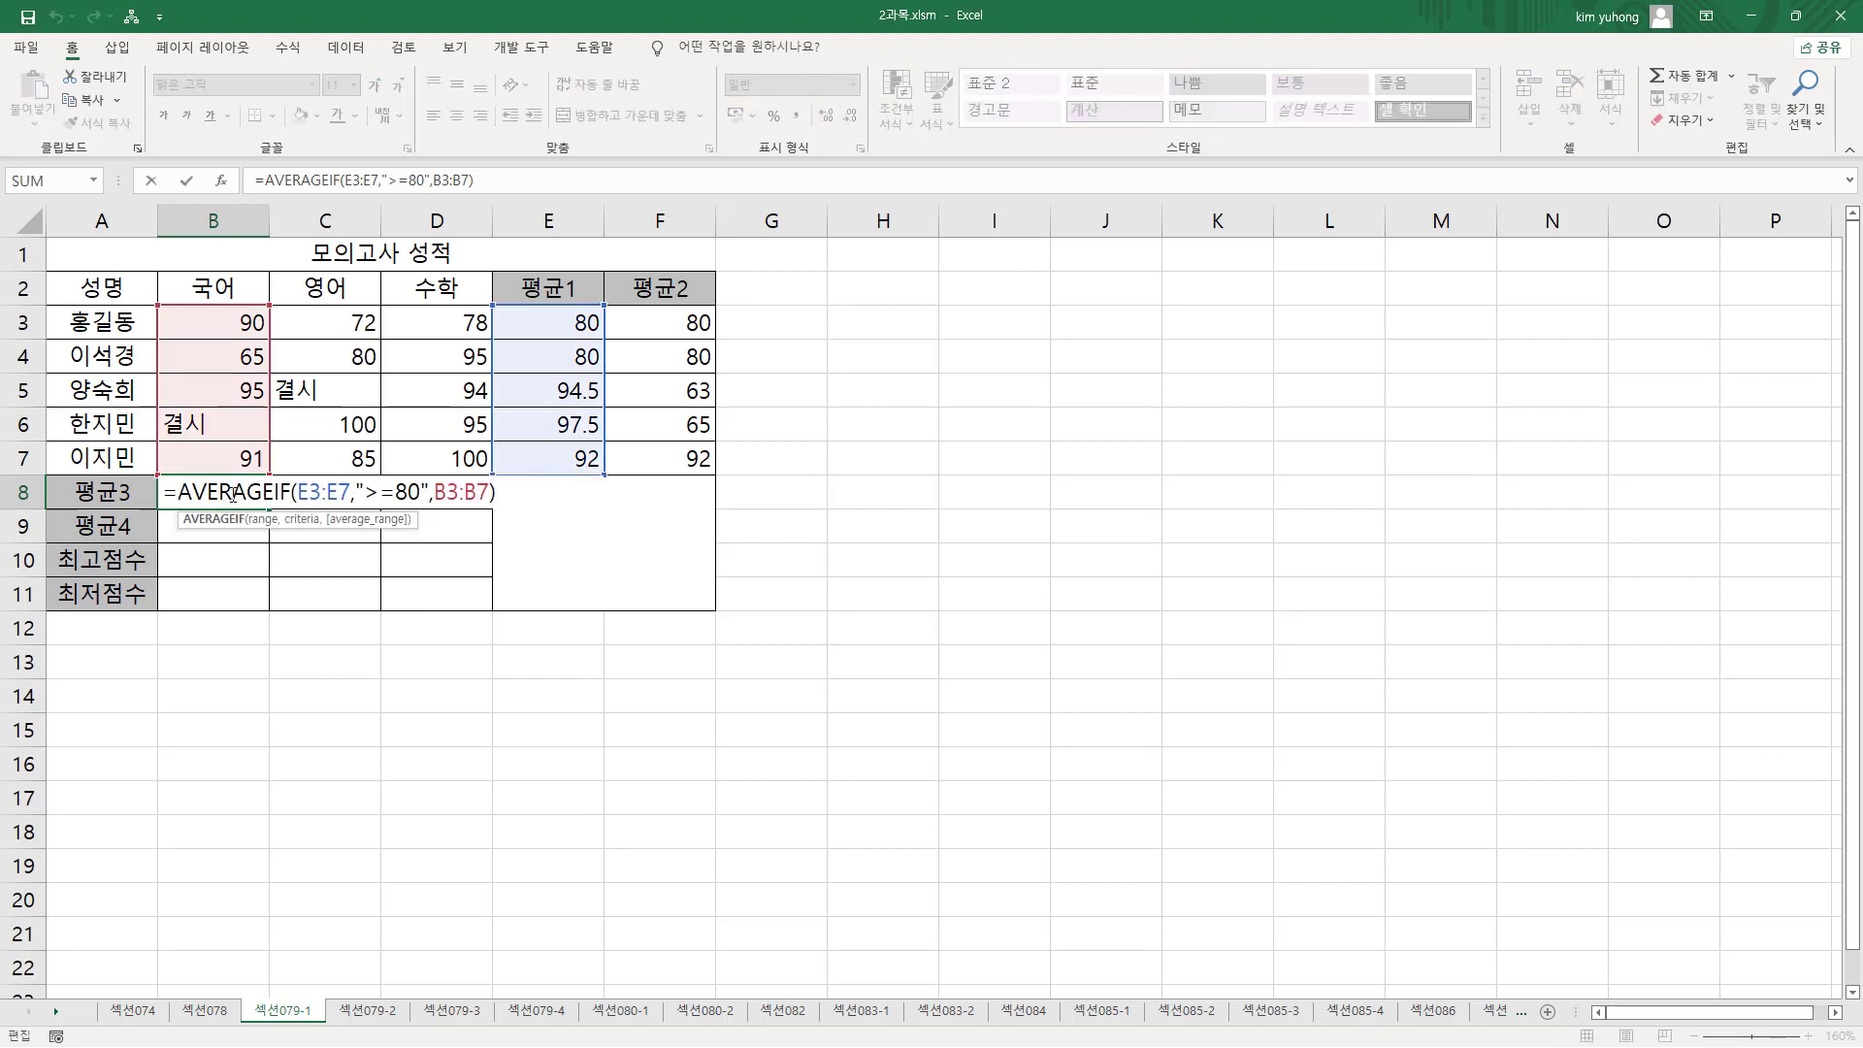
key("Escape")
mouse_move(195, 479)
left_mouse_down()
mouse_move(257, 506)
mouse_move(482, 509)
left_mouse_up()
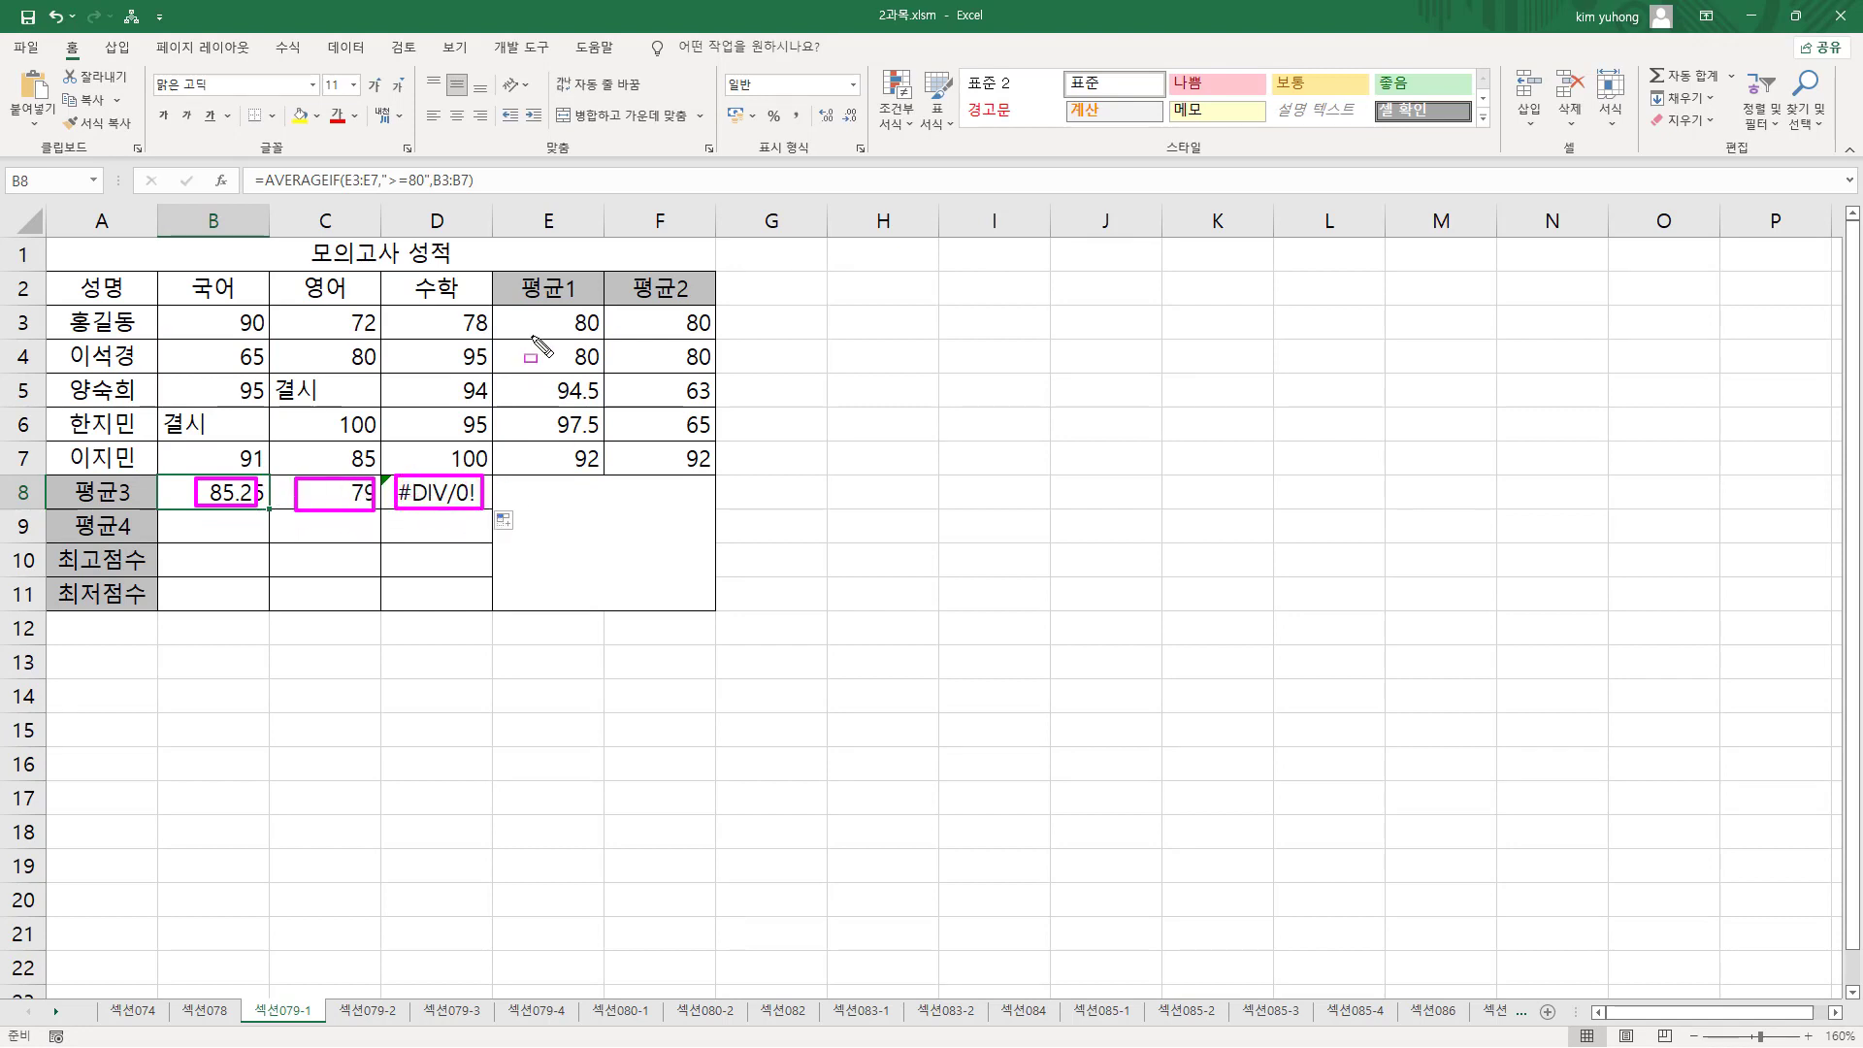
mouse_move(521, 306)
left_mouse_down()
mouse_move(575, 456)
mouse_move(611, 476)
left_mouse_up()
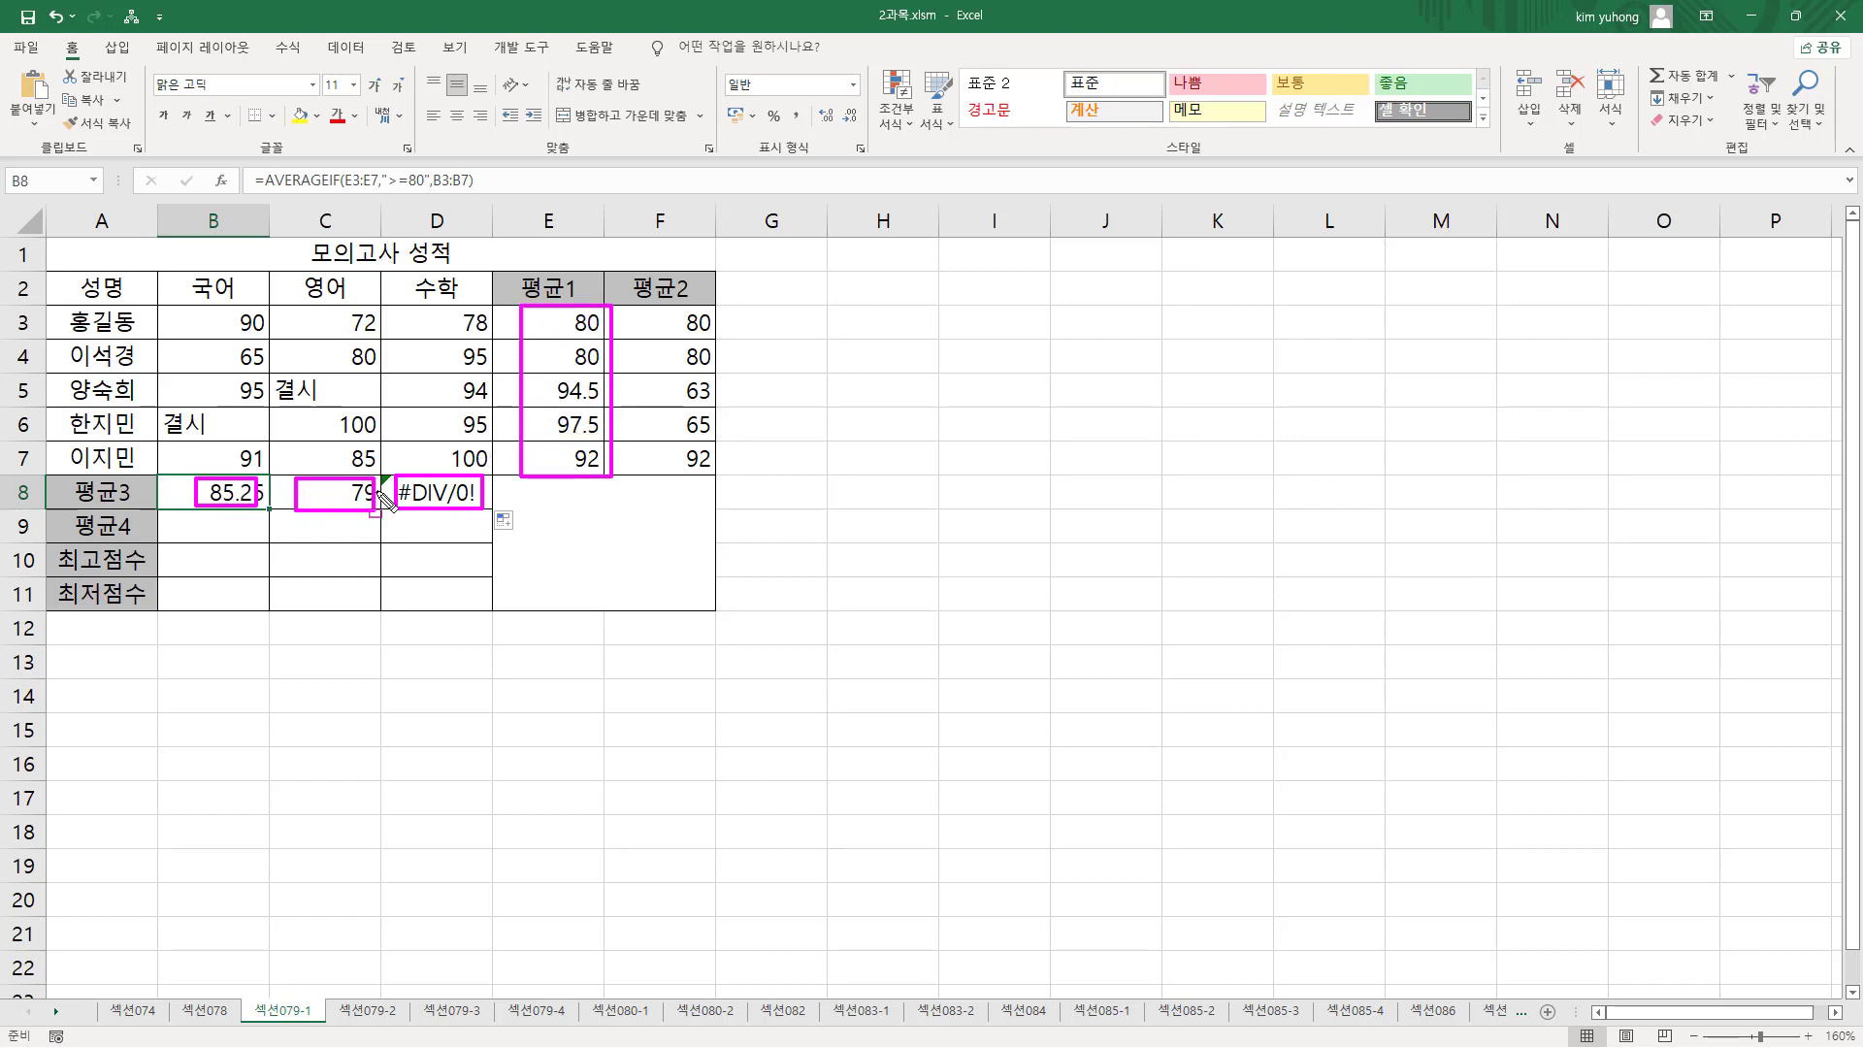
left_click_drag(540, 309, 602, 472)
left_click_drag(196, 308, 256, 447)
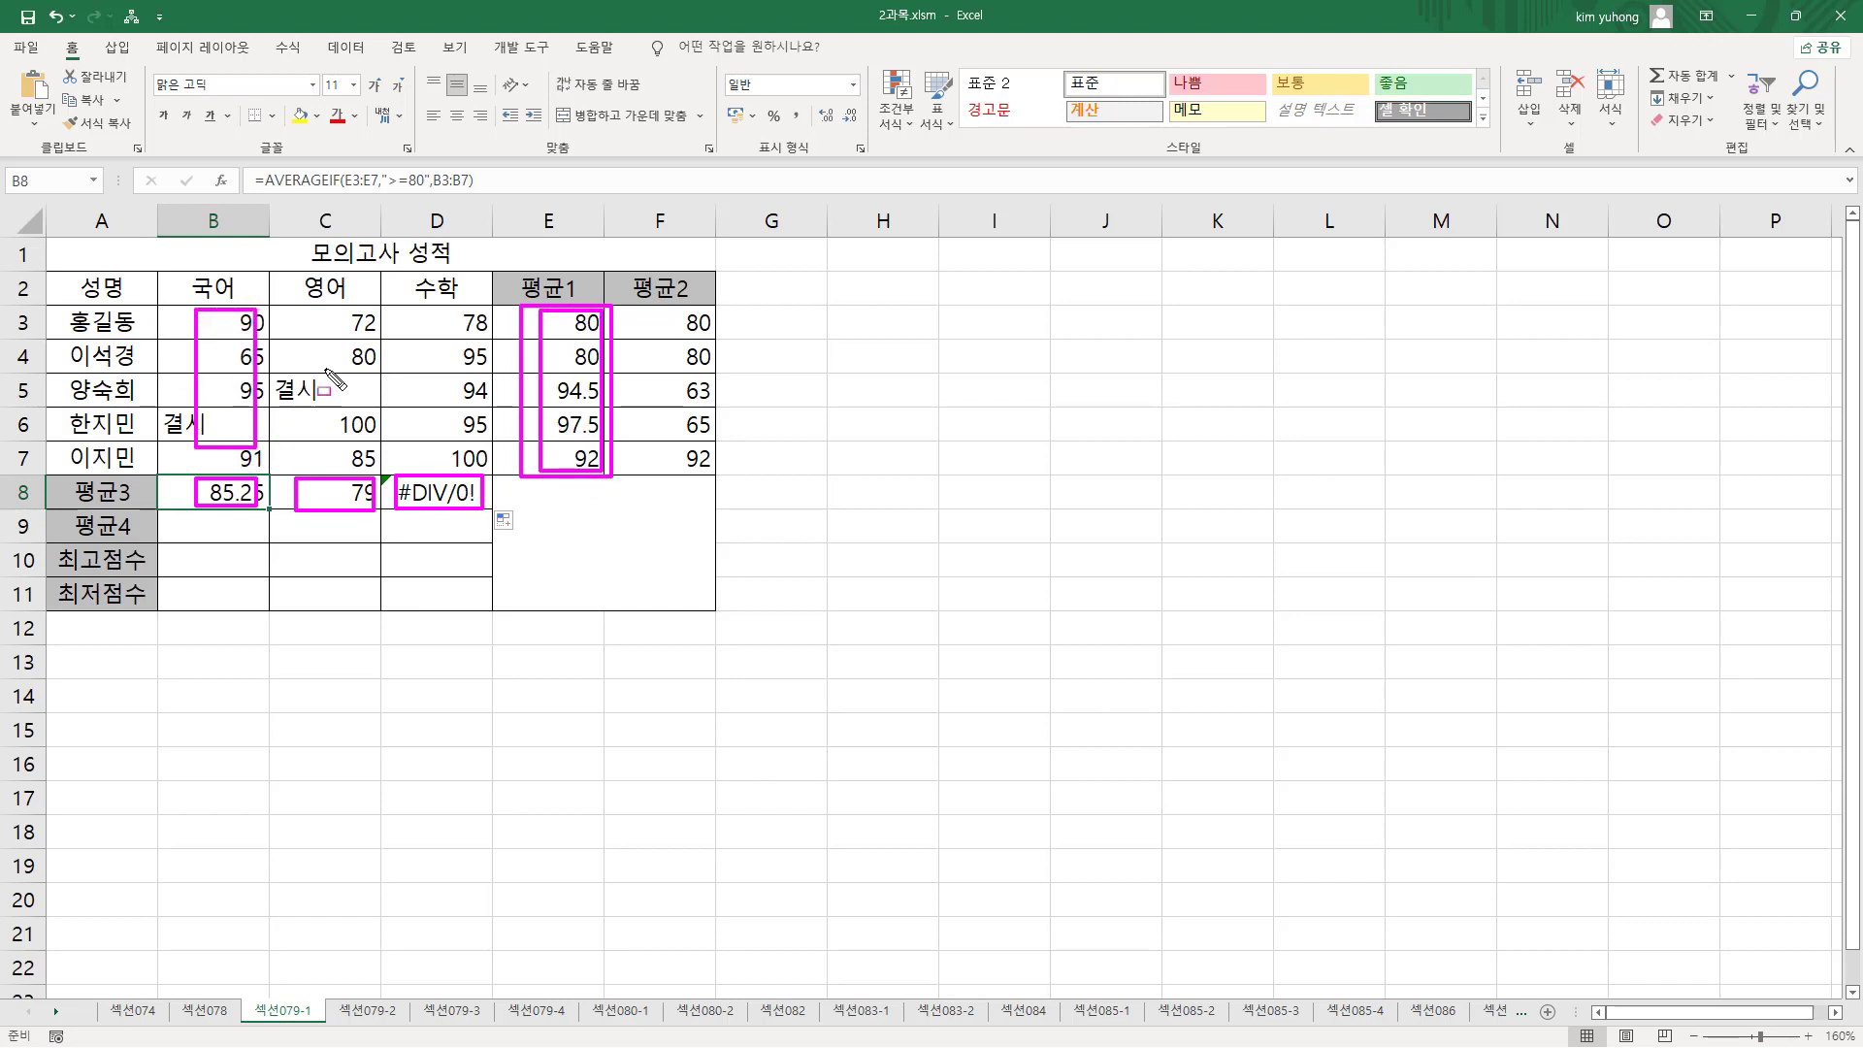
left_click_drag(305, 309, 368, 474)
left_click_drag(408, 311, 495, 467)
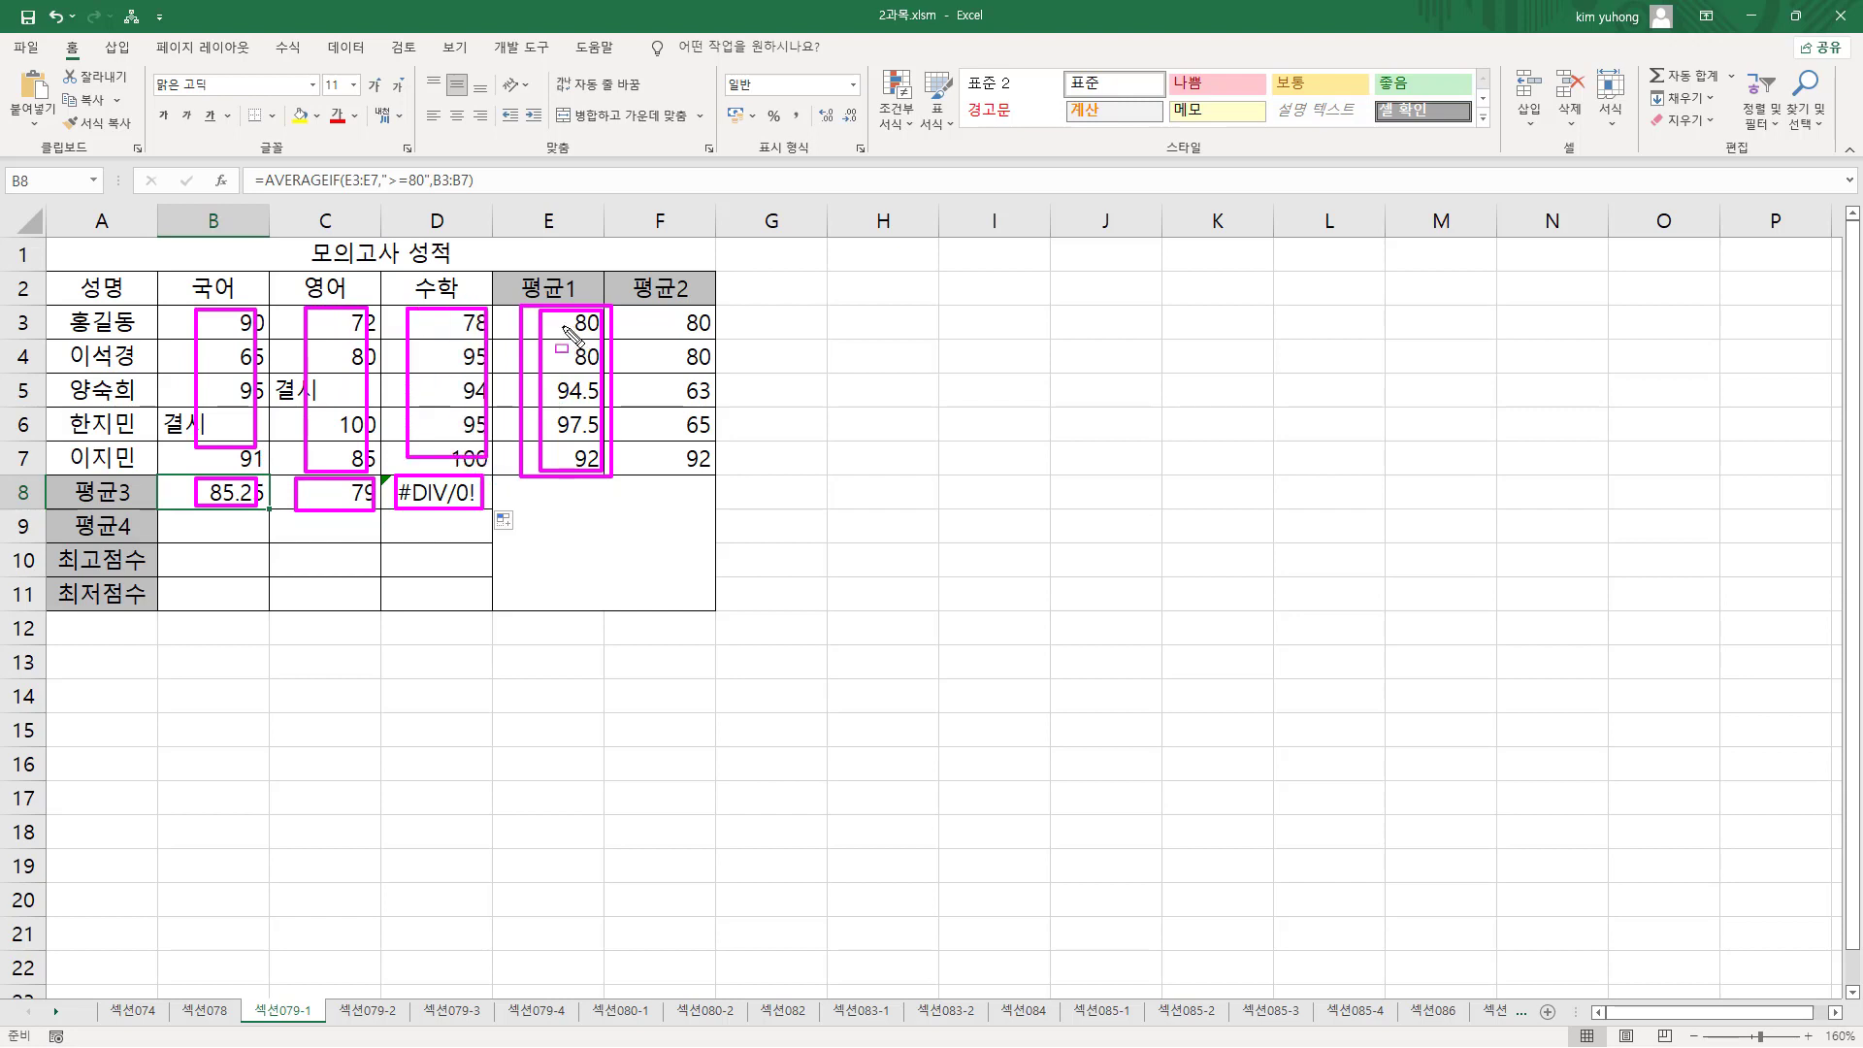
key("e")
left_click_drag(534, 308, 610, 477)
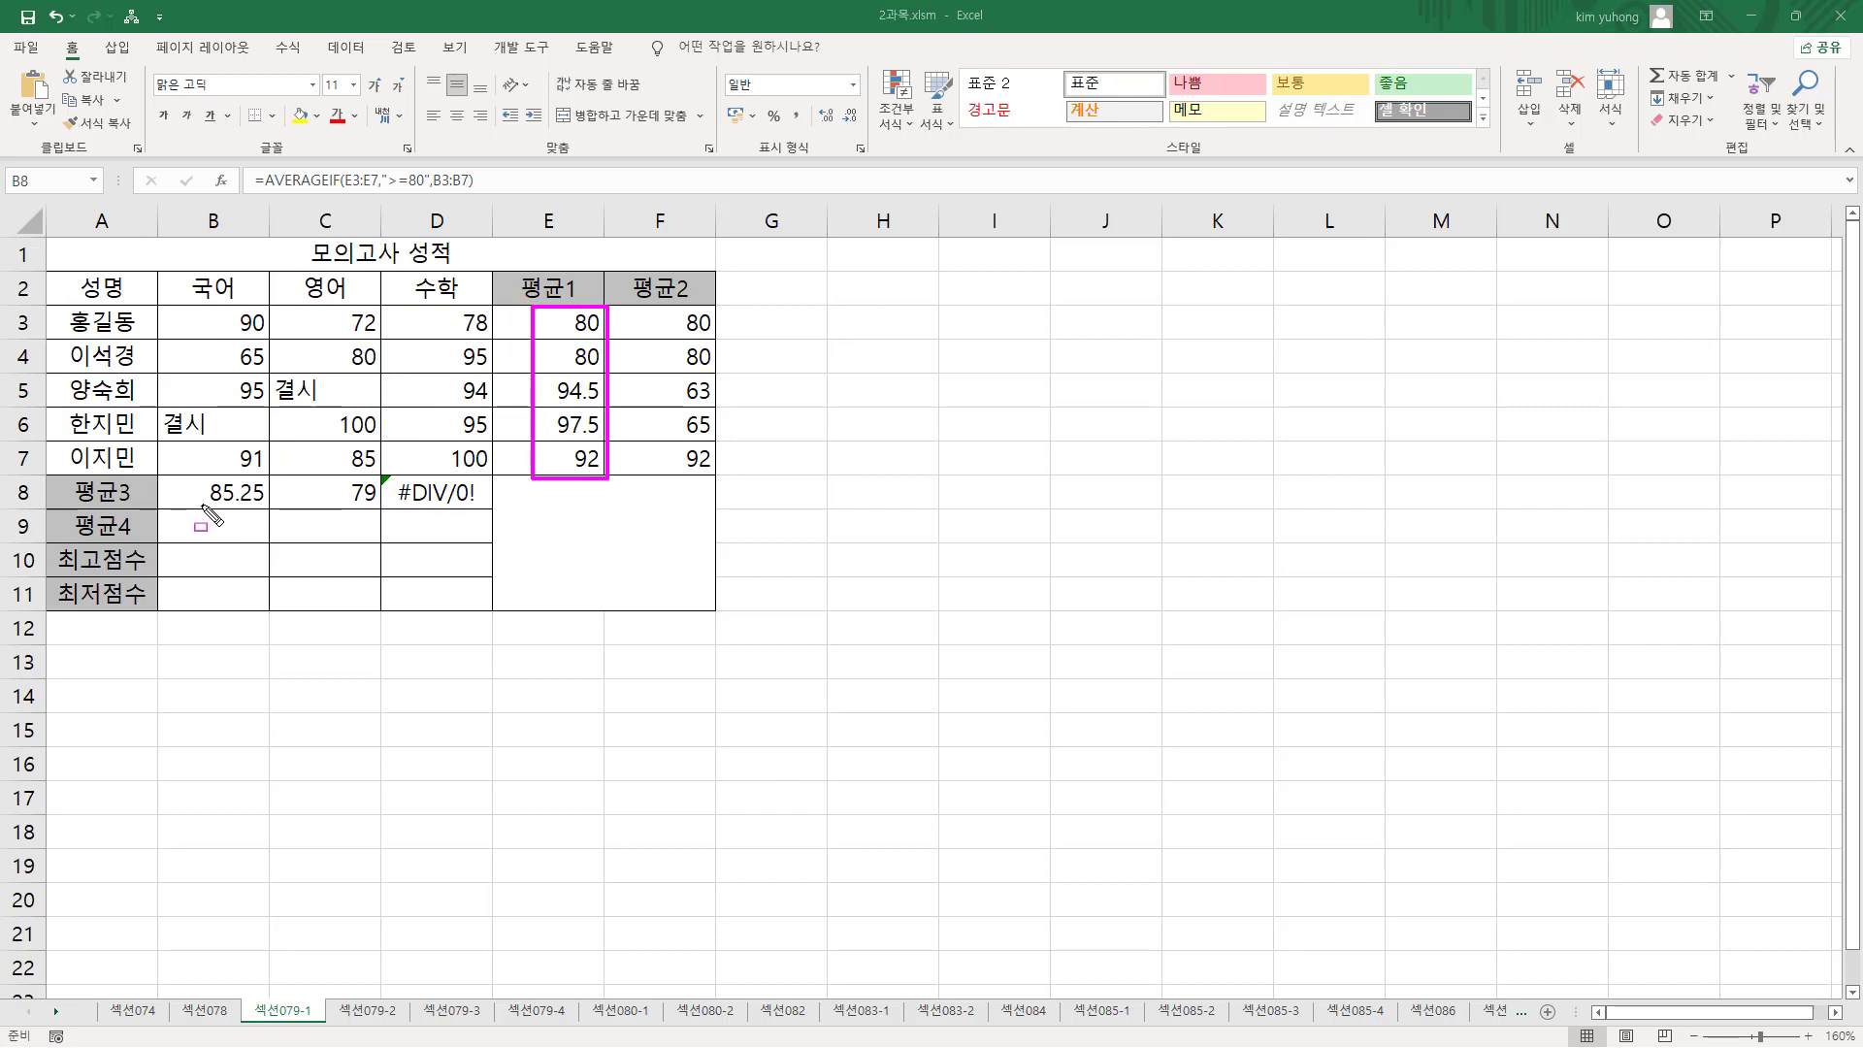
left_click_drag(199, 505, 376, 503)
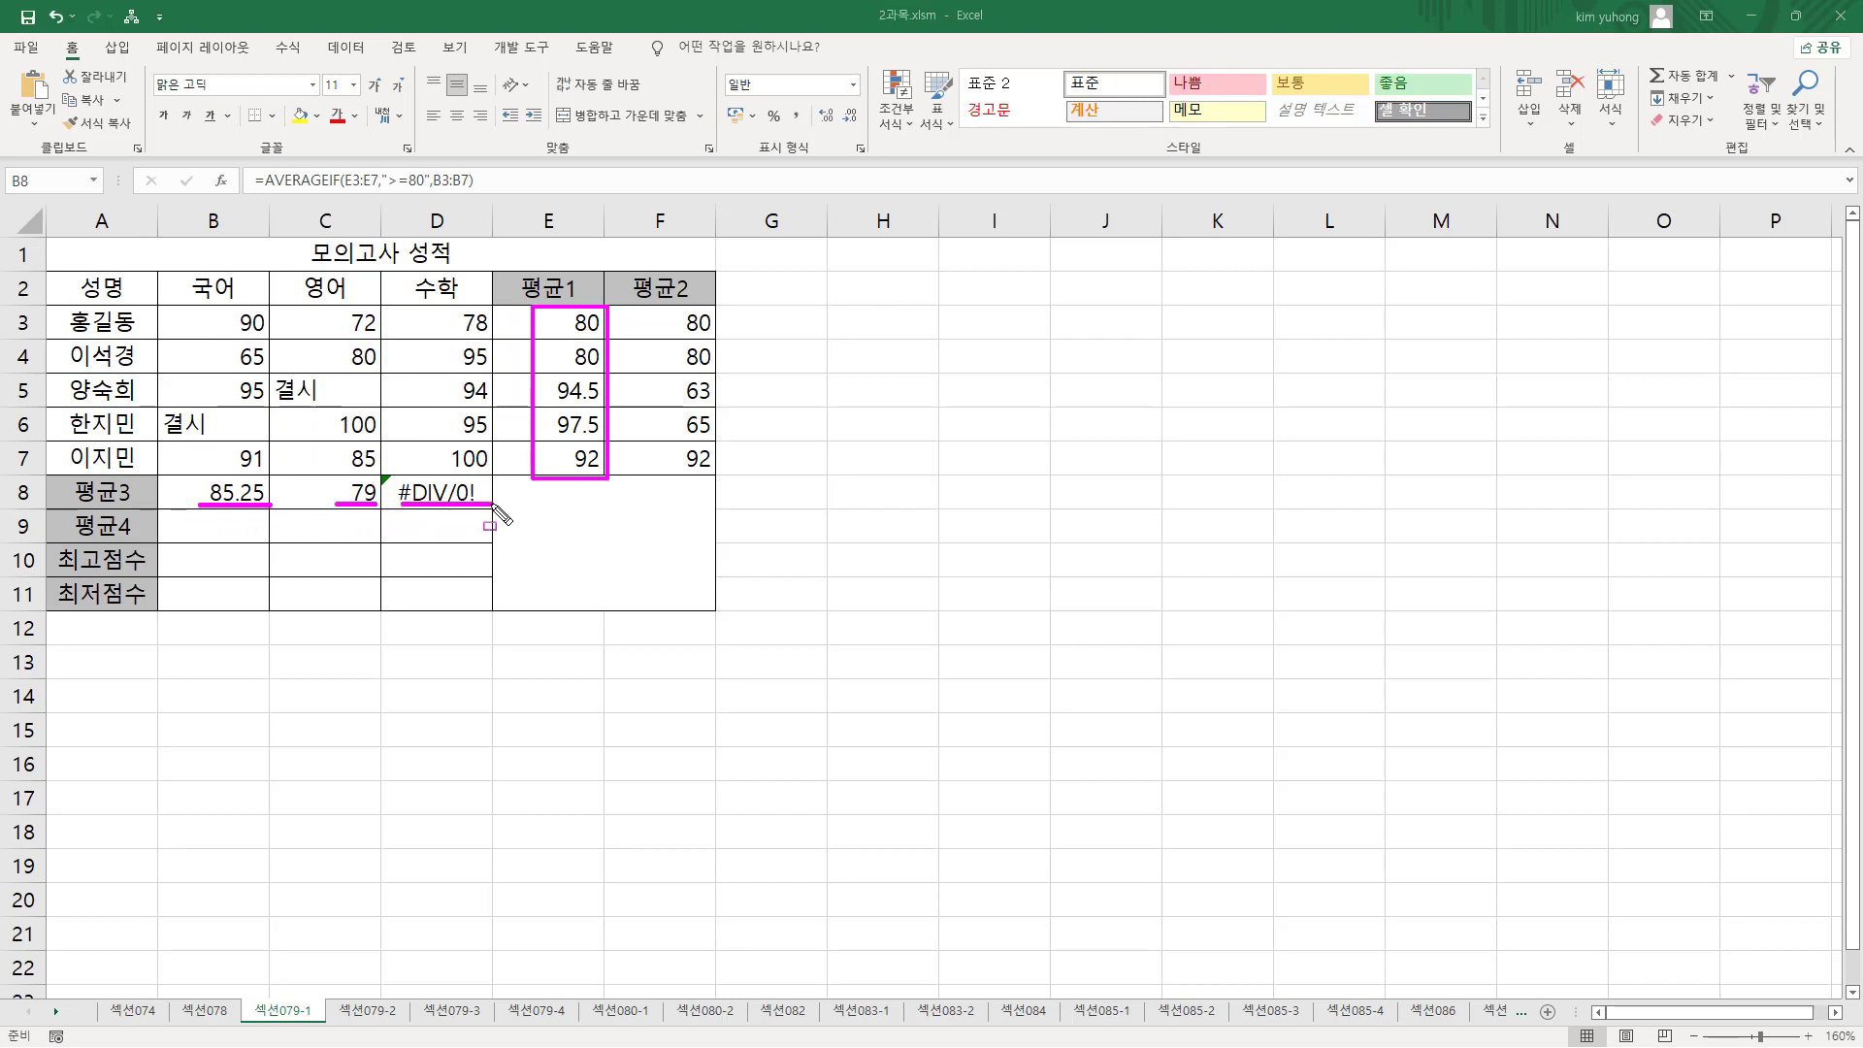
key("Escape")
- Change the condition range of the AVERAGEIF formula in B8 to the absolute reference $E$3:$E$7
double_click(227, 495)
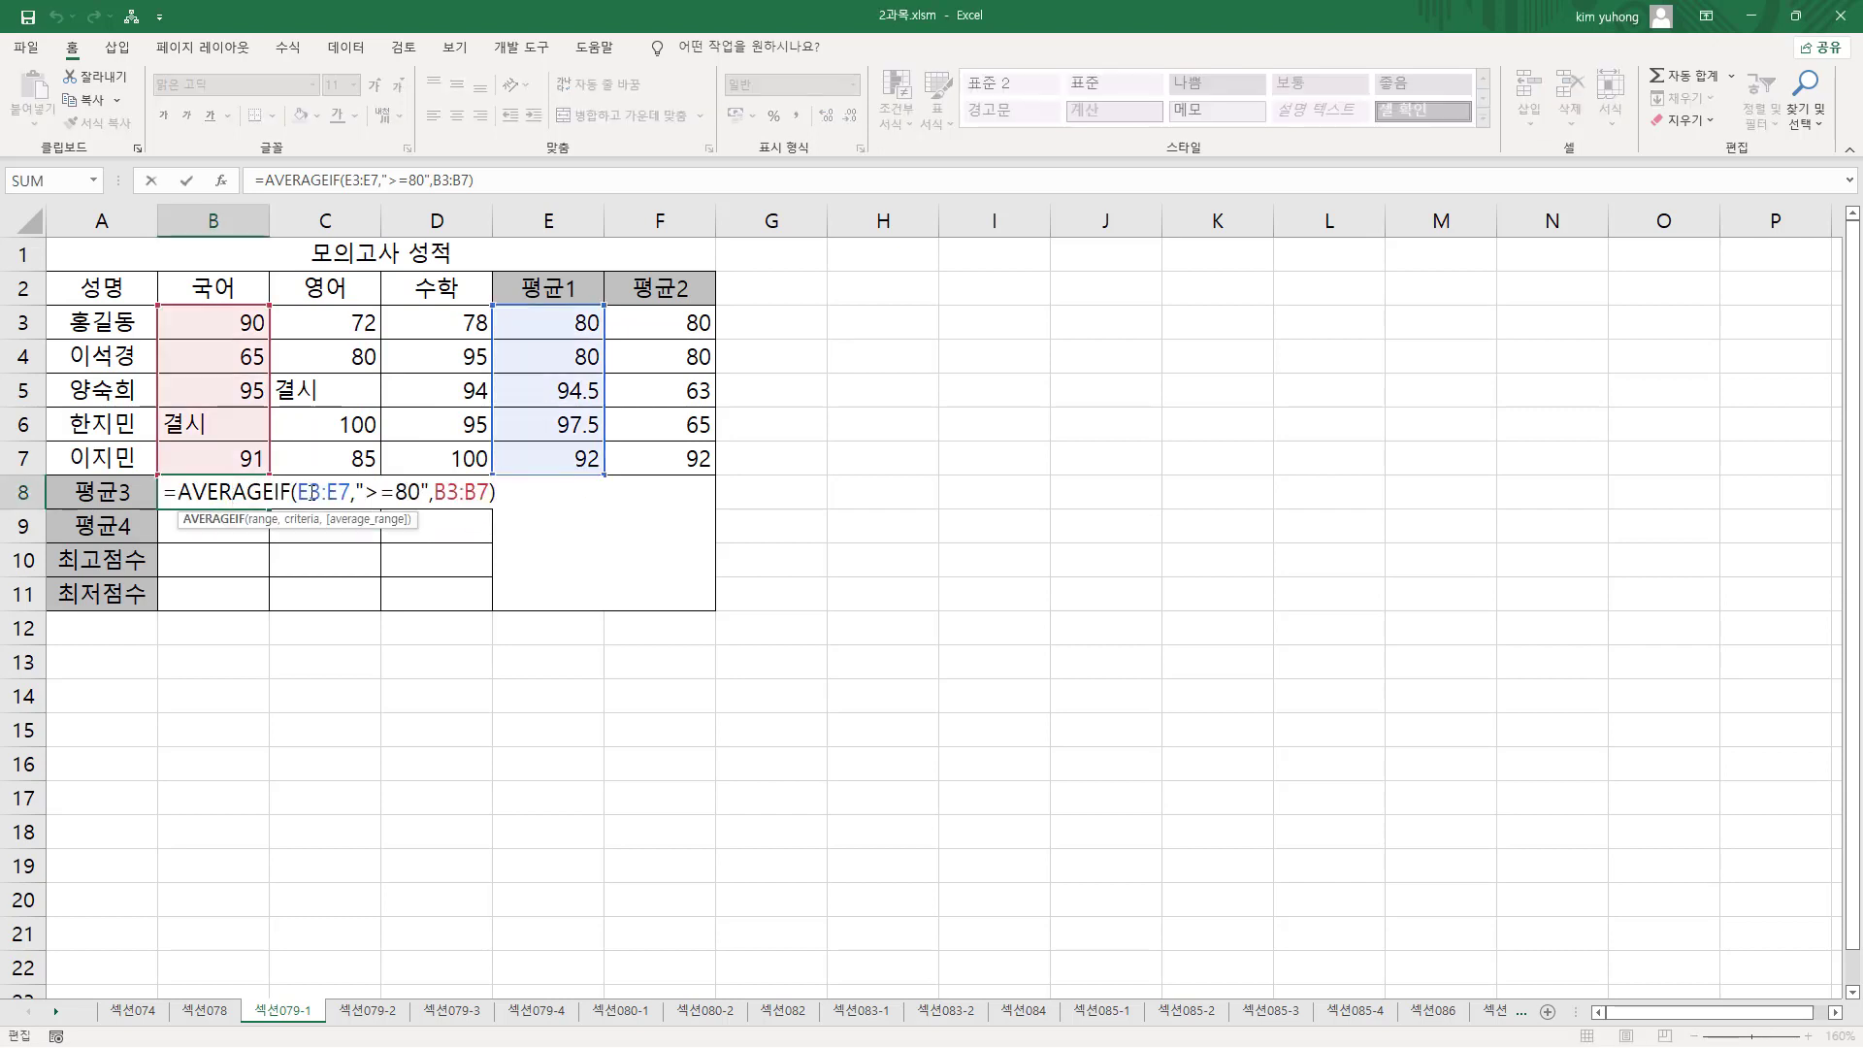
left_click_drag(311, 493, 346, 494)
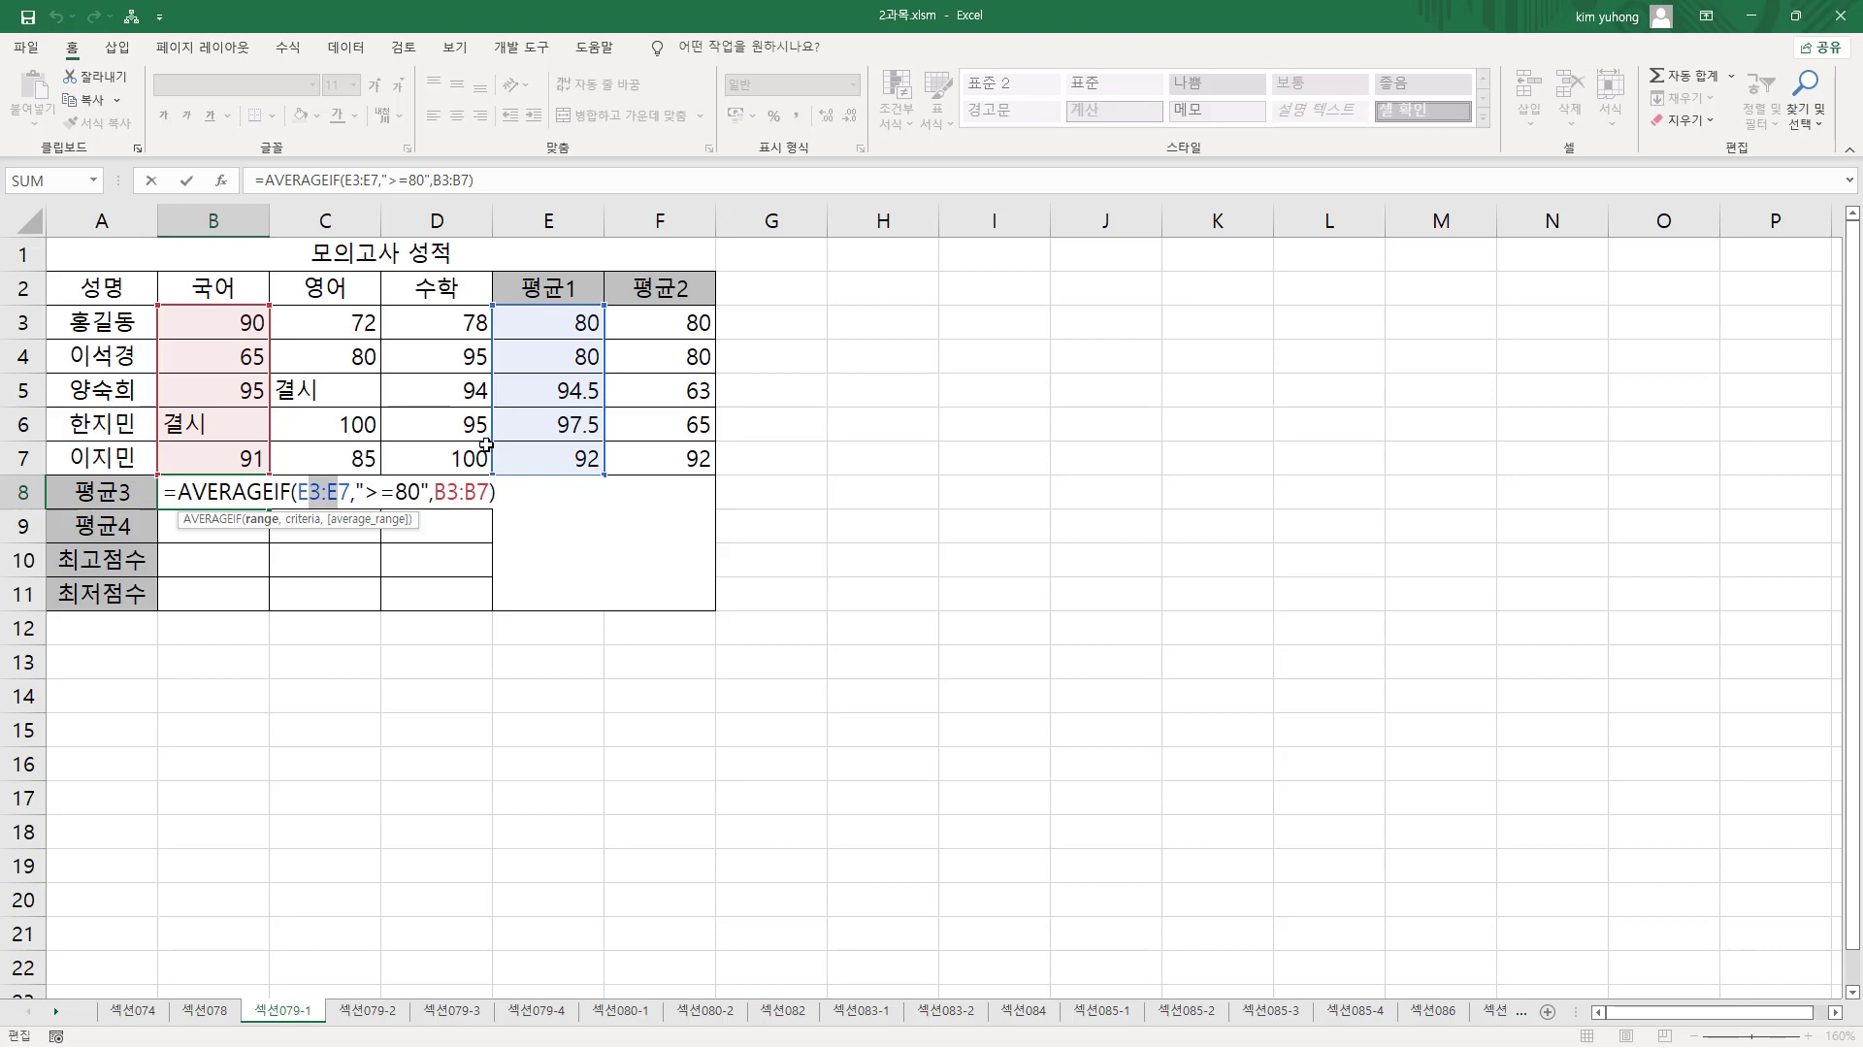
key("F4")
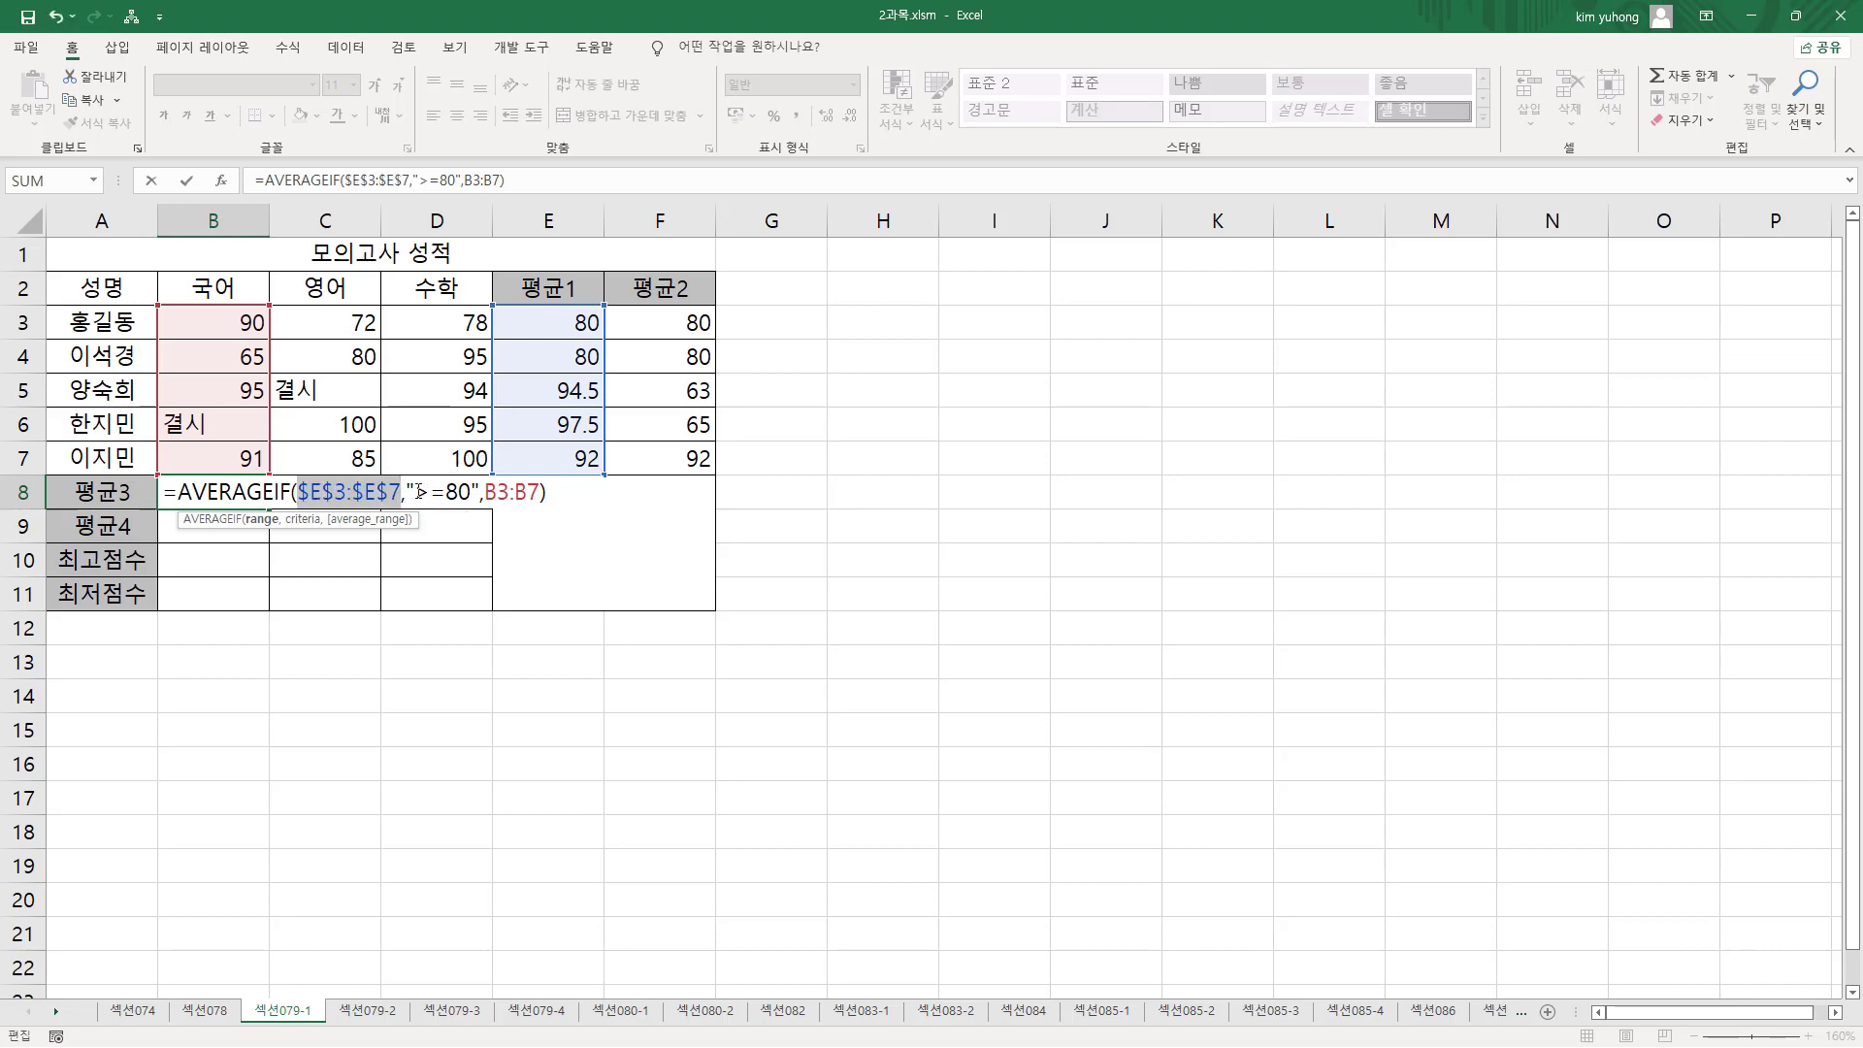
- Examine the B8 formula's arguments: the condition range $E$3:$E$7, the criterion ">=80" and the averaging range B3:B7 with its counterparts for 영어 and 수학
left_click_drag(415, 492, 470, 492)
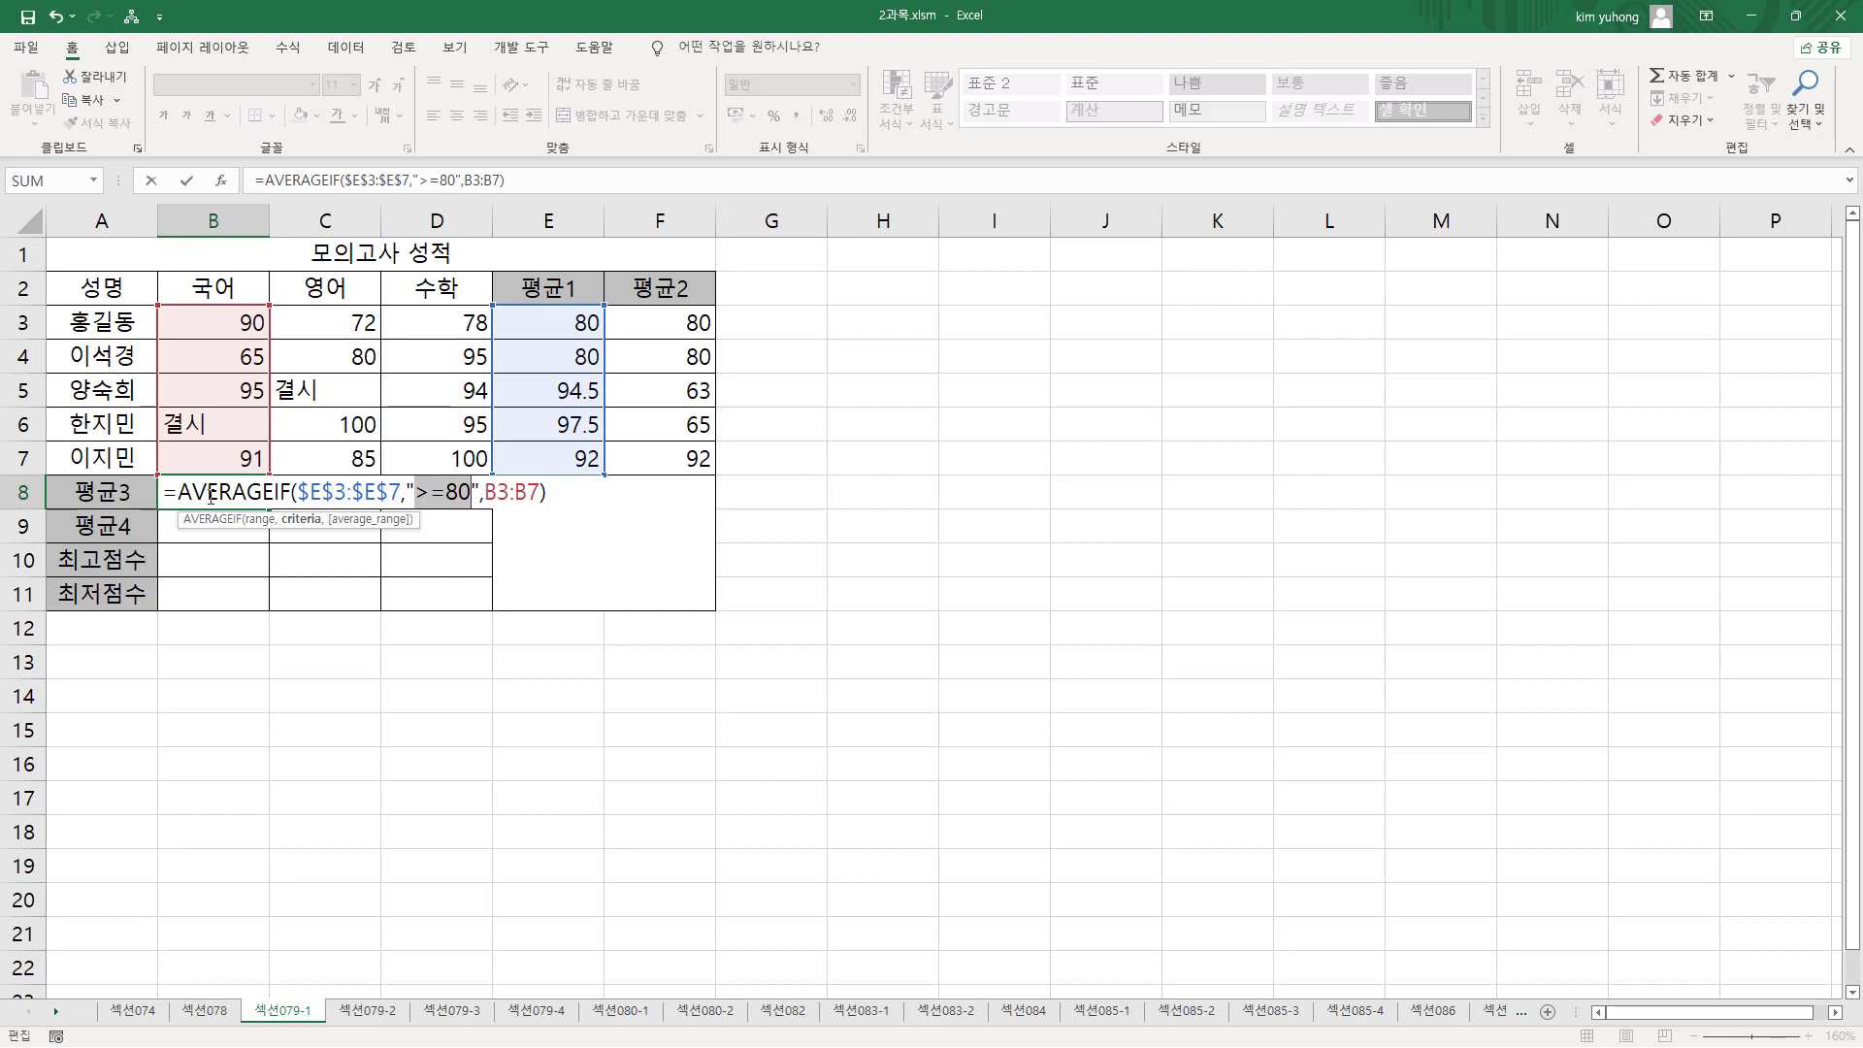
left_click_drag(168, 482, 257, 506)
mouse_move(183, 311)
left_mouse_down()
mouse_move(262, 470)
mouse_move(370, 507)
left_mouse_up()
mouse_move(300, 318)
left_mouse_down()
mouse_move(359, 451)
mouse_move(485, 511)
left_mouse_up()
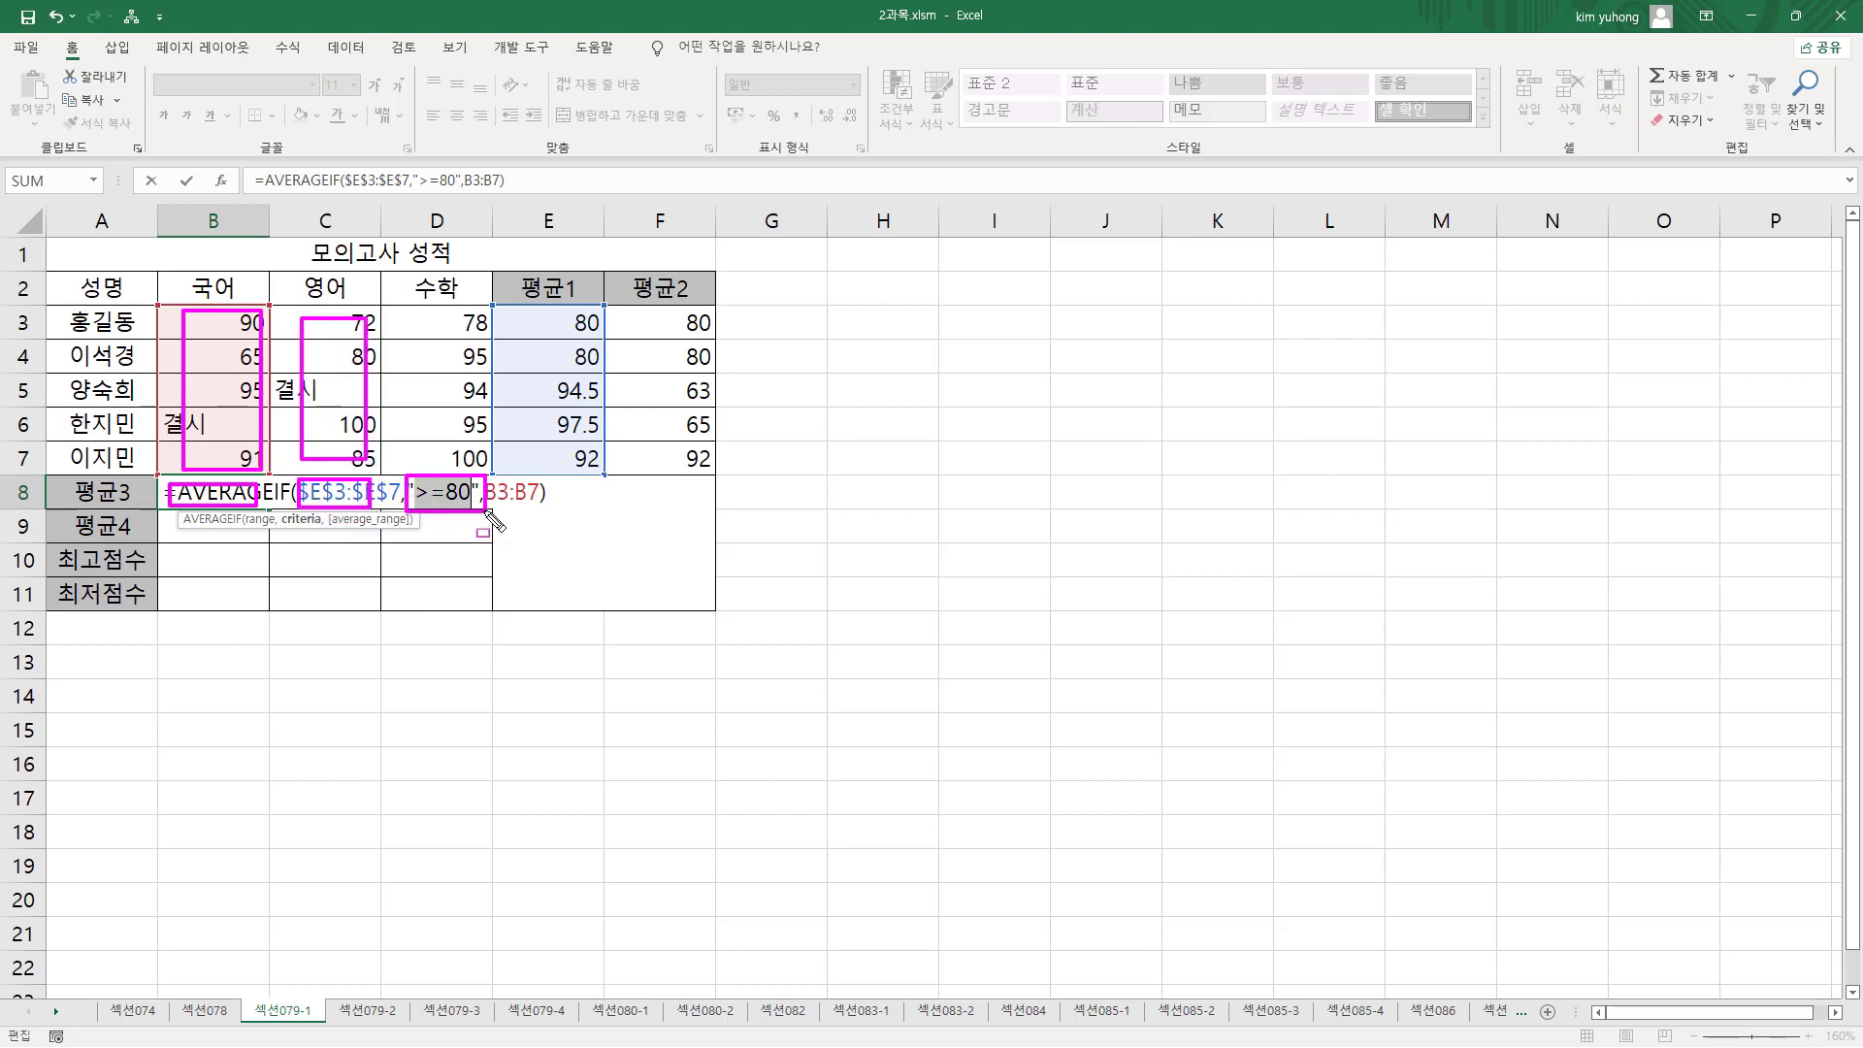
left_click_drag(414, 311, 488, 467)
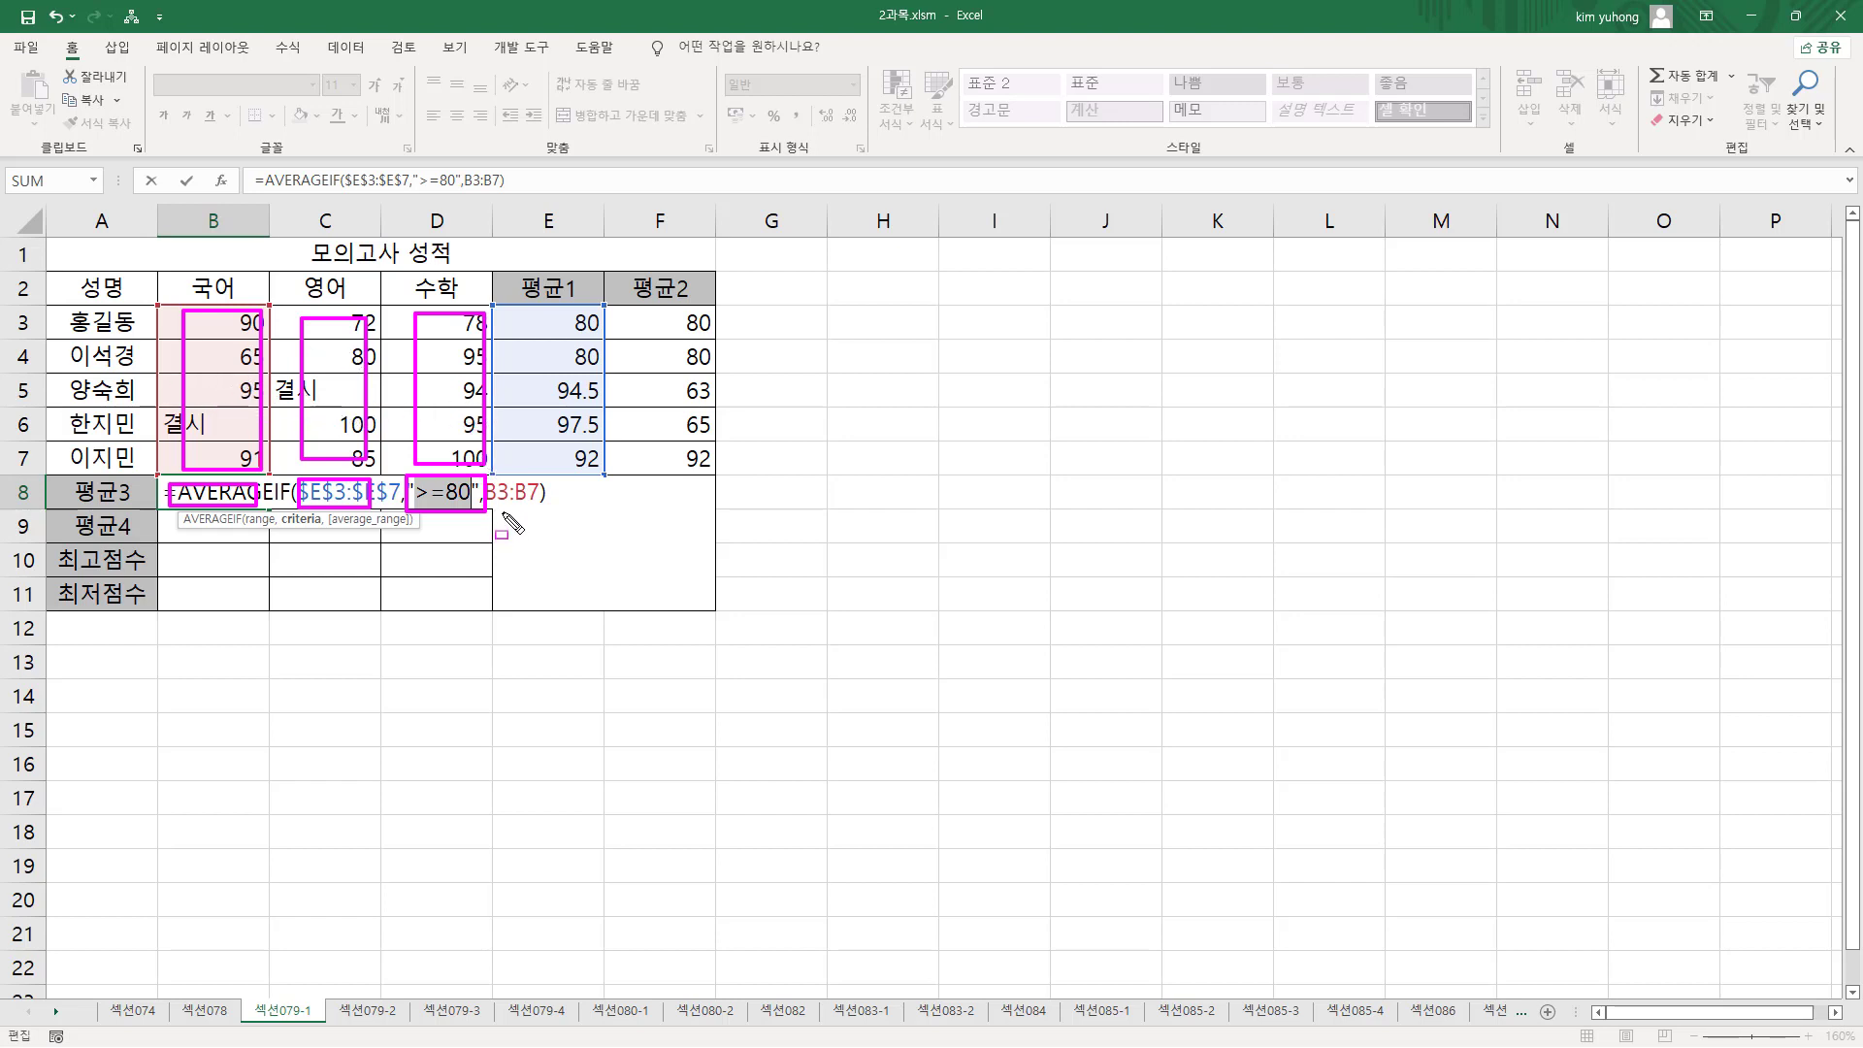
key("Escape")
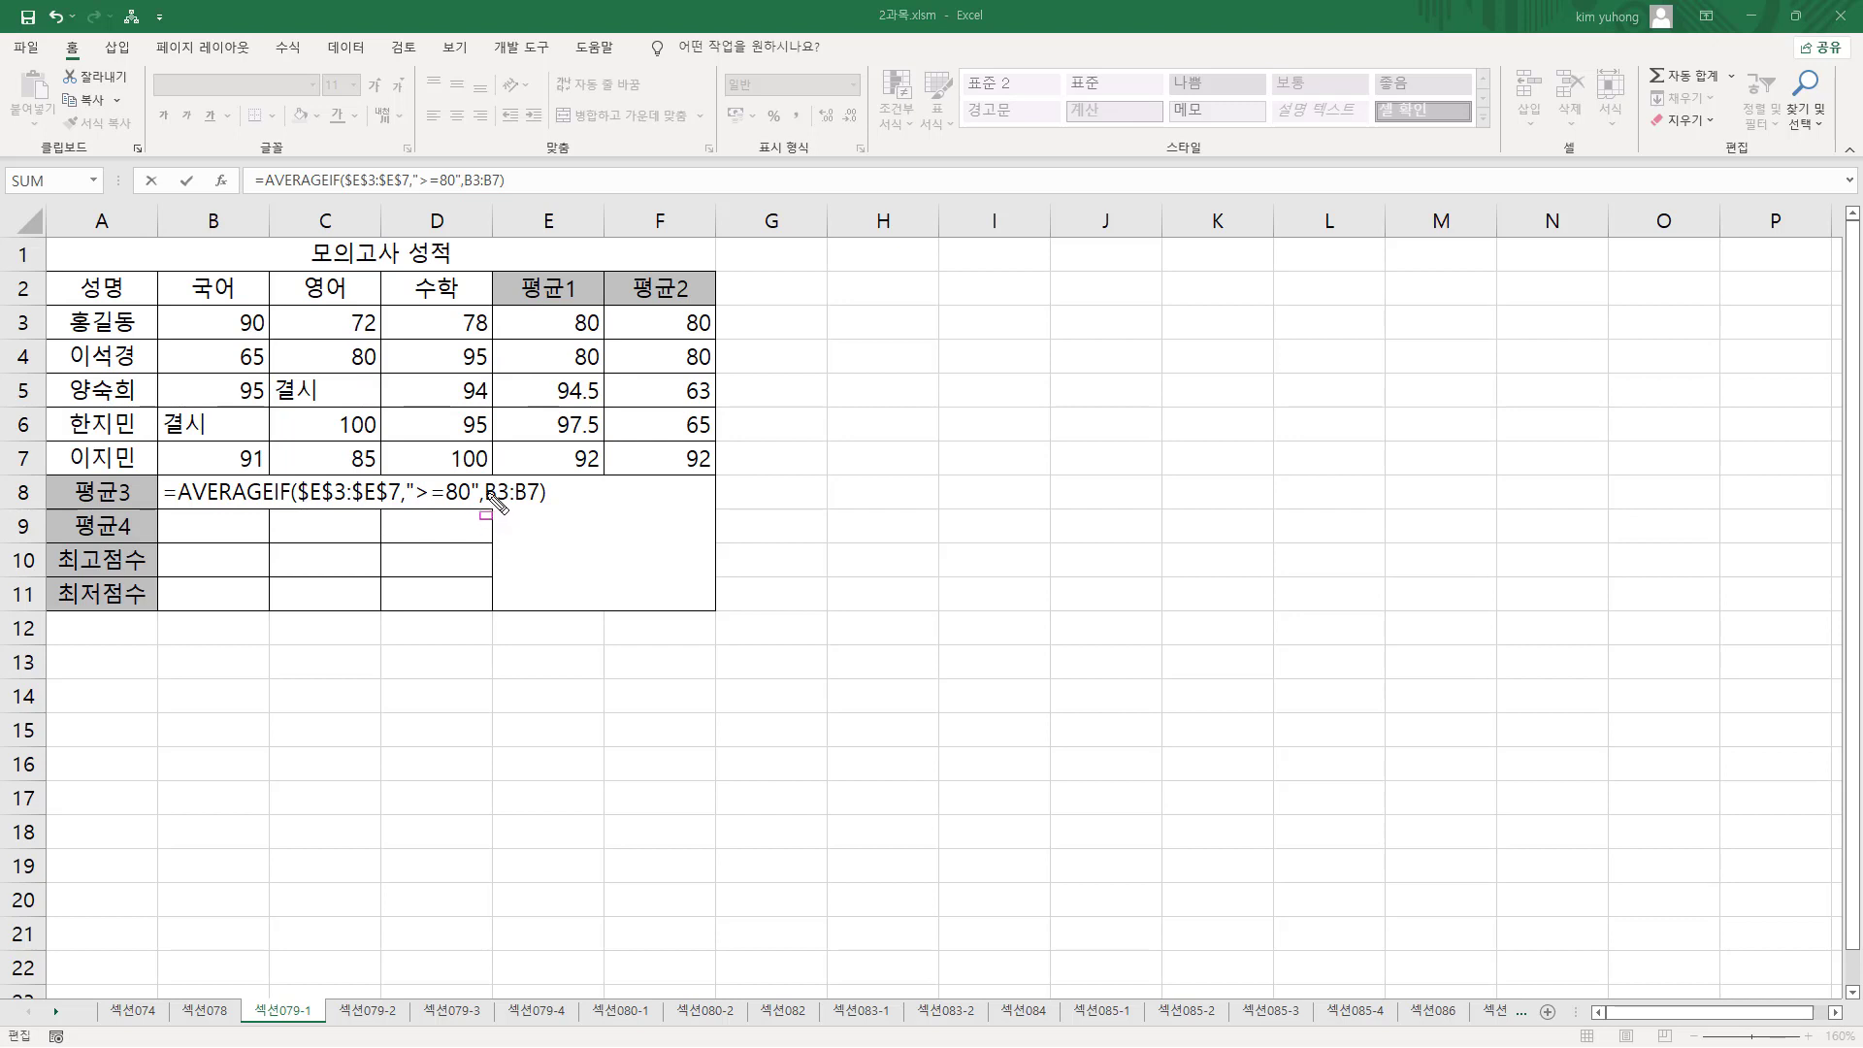
left_click_drag(482, 506, 543, 505)
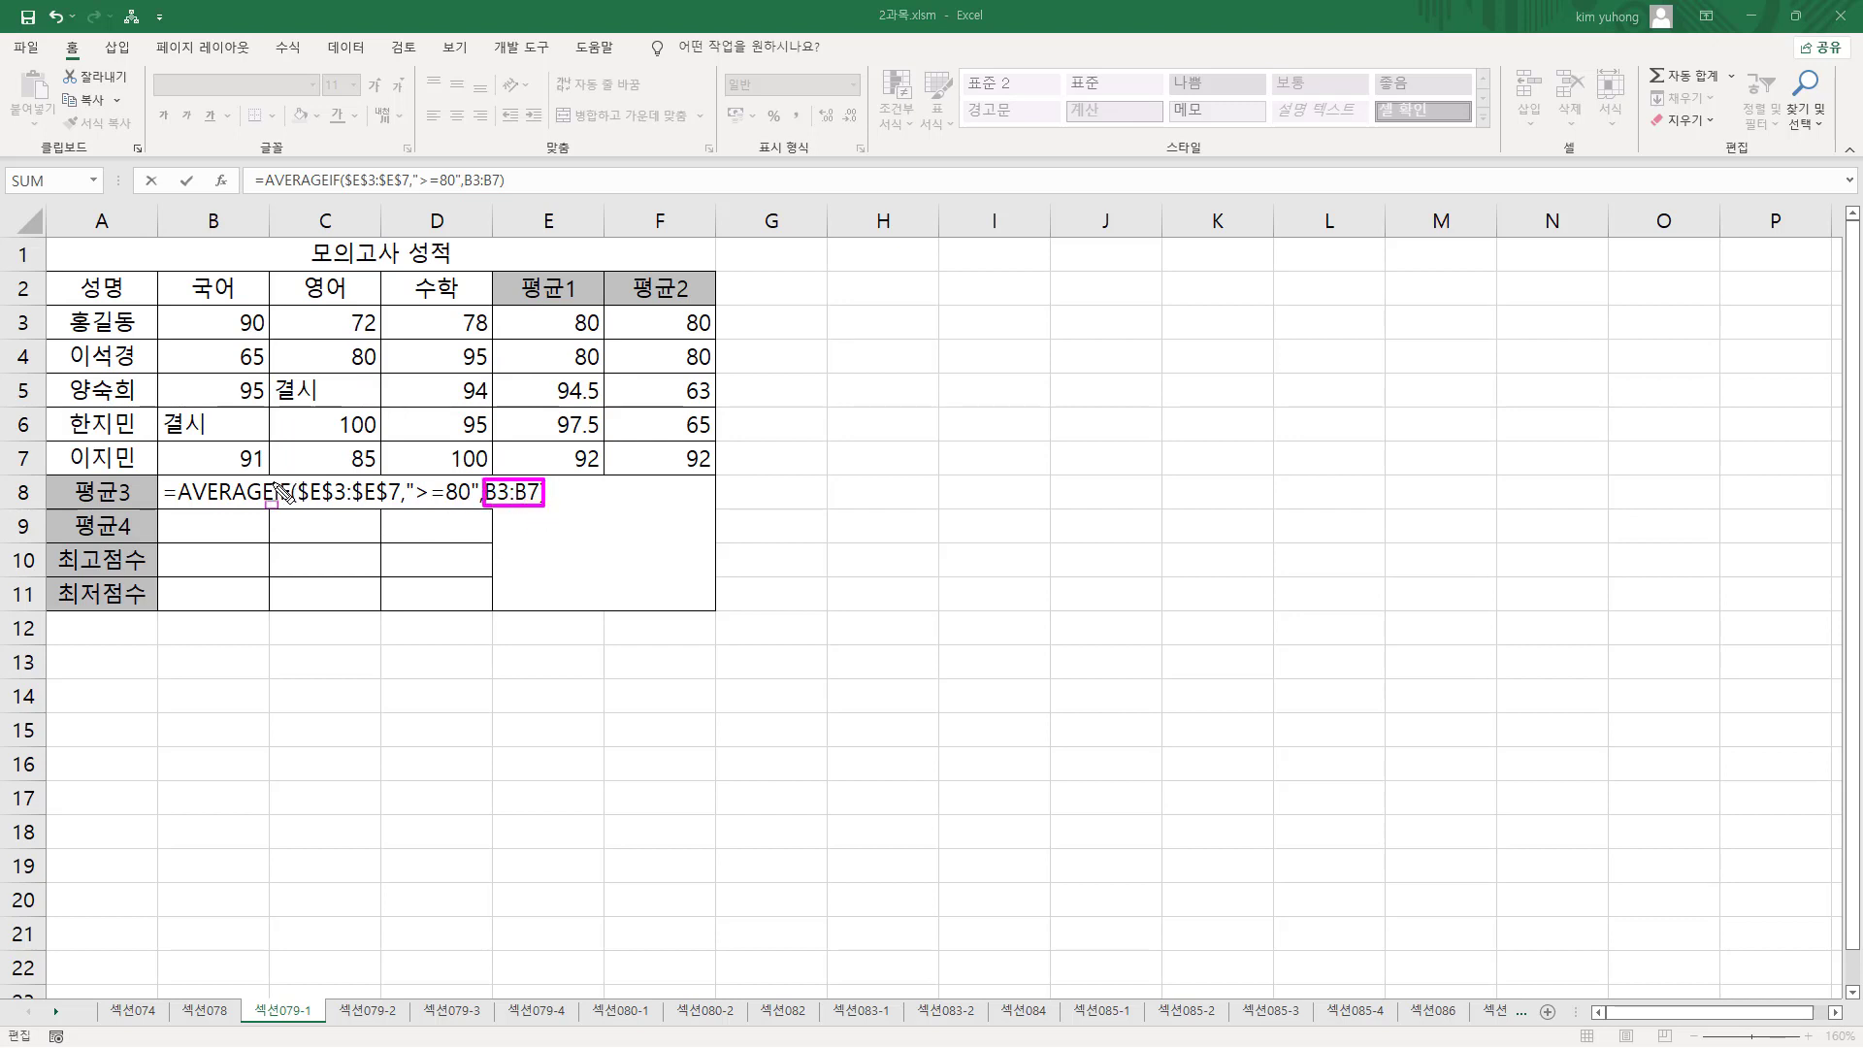
left_click_drag(512, 305, 606, 475)
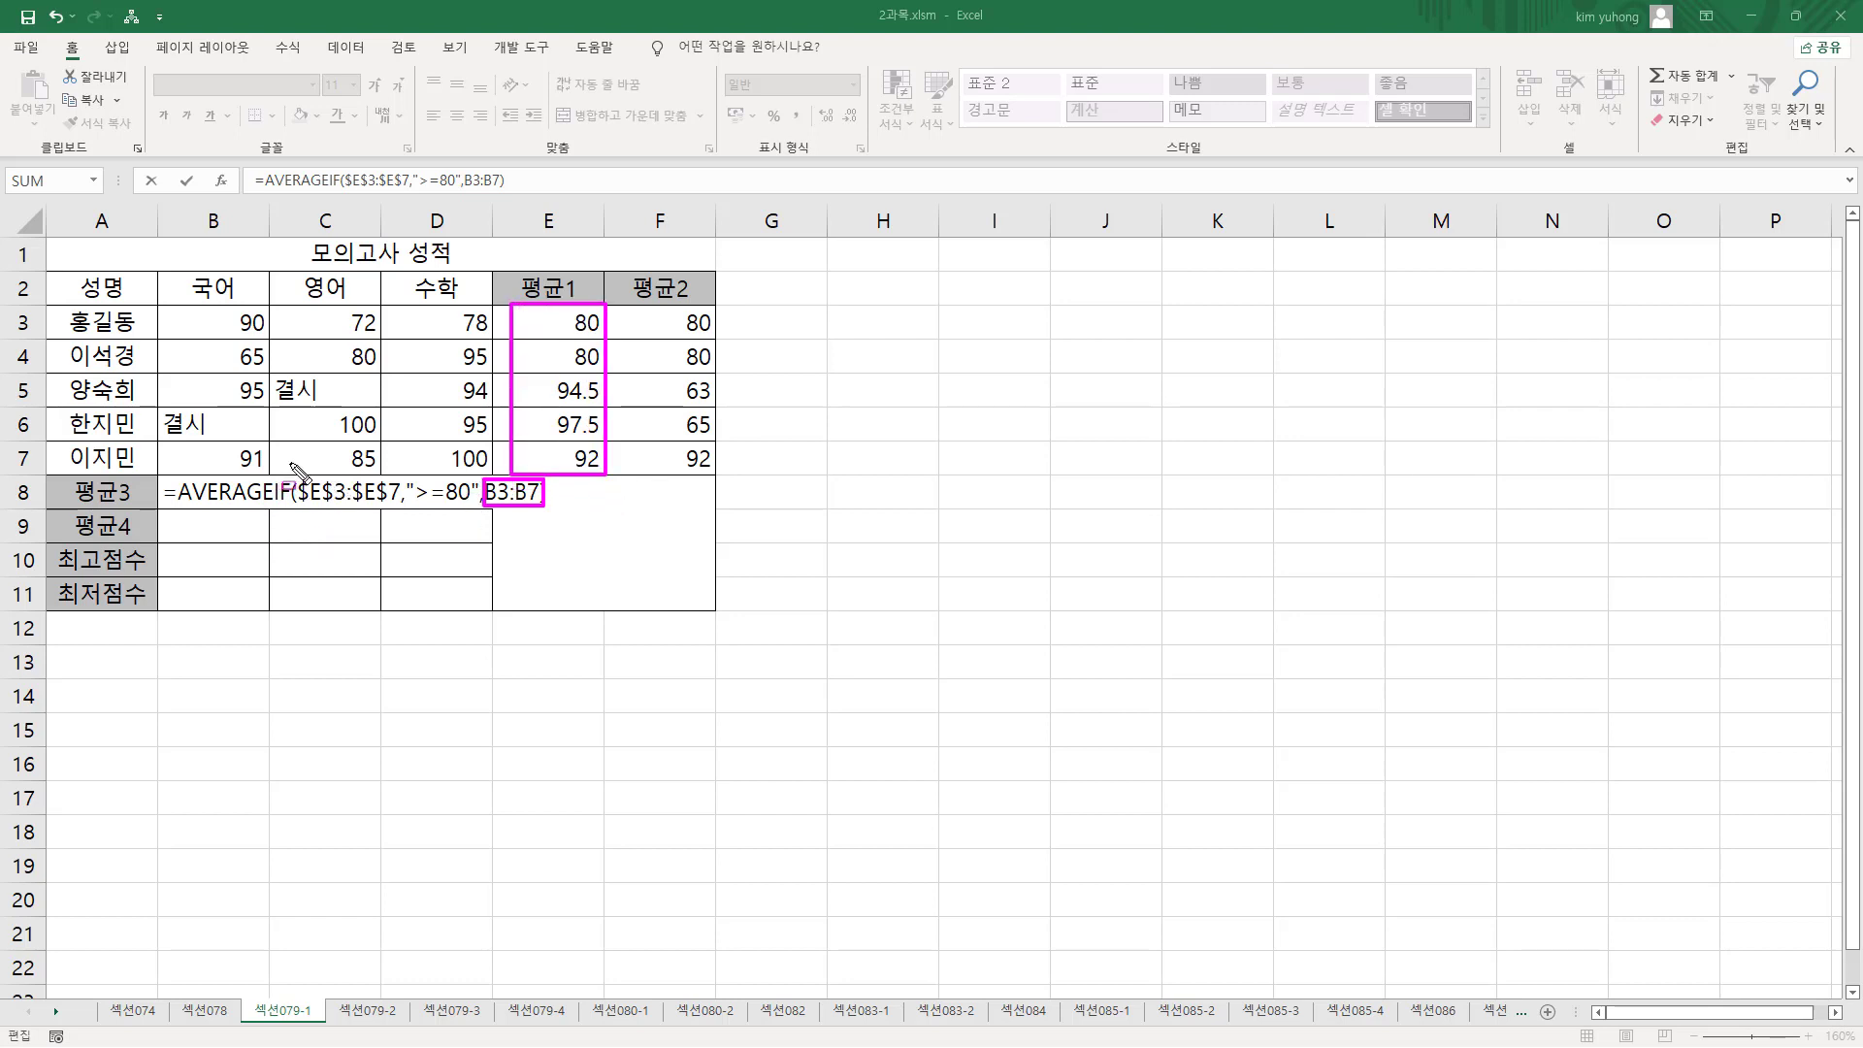
mouse_move(291, 464)
left_mouse_down()
mouse_move(321, 510)
mouse_move(452, 529)
mouse_move(482, 509)
left_mouse_up()
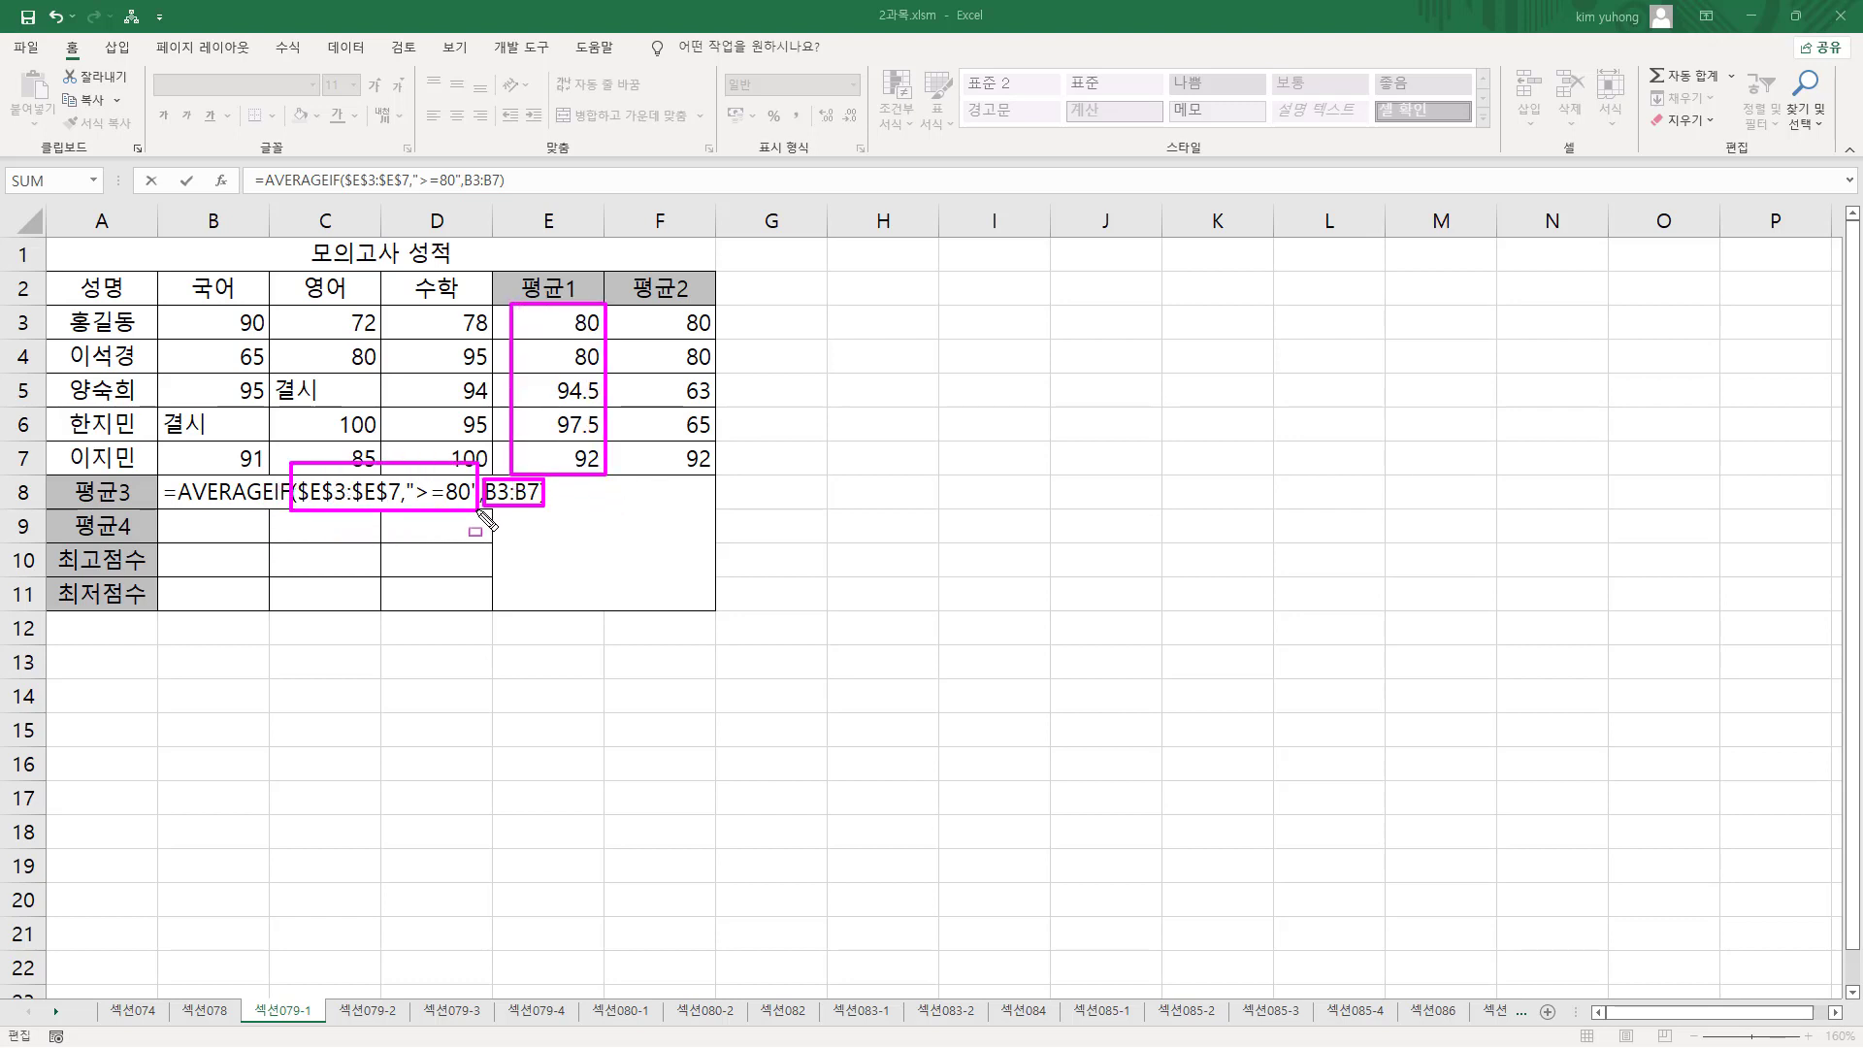
mouse_move(579, 310)
left_mouse_down()
mouse_move(547, 413)
mouse_move(602, 470)
left_mouse_up()
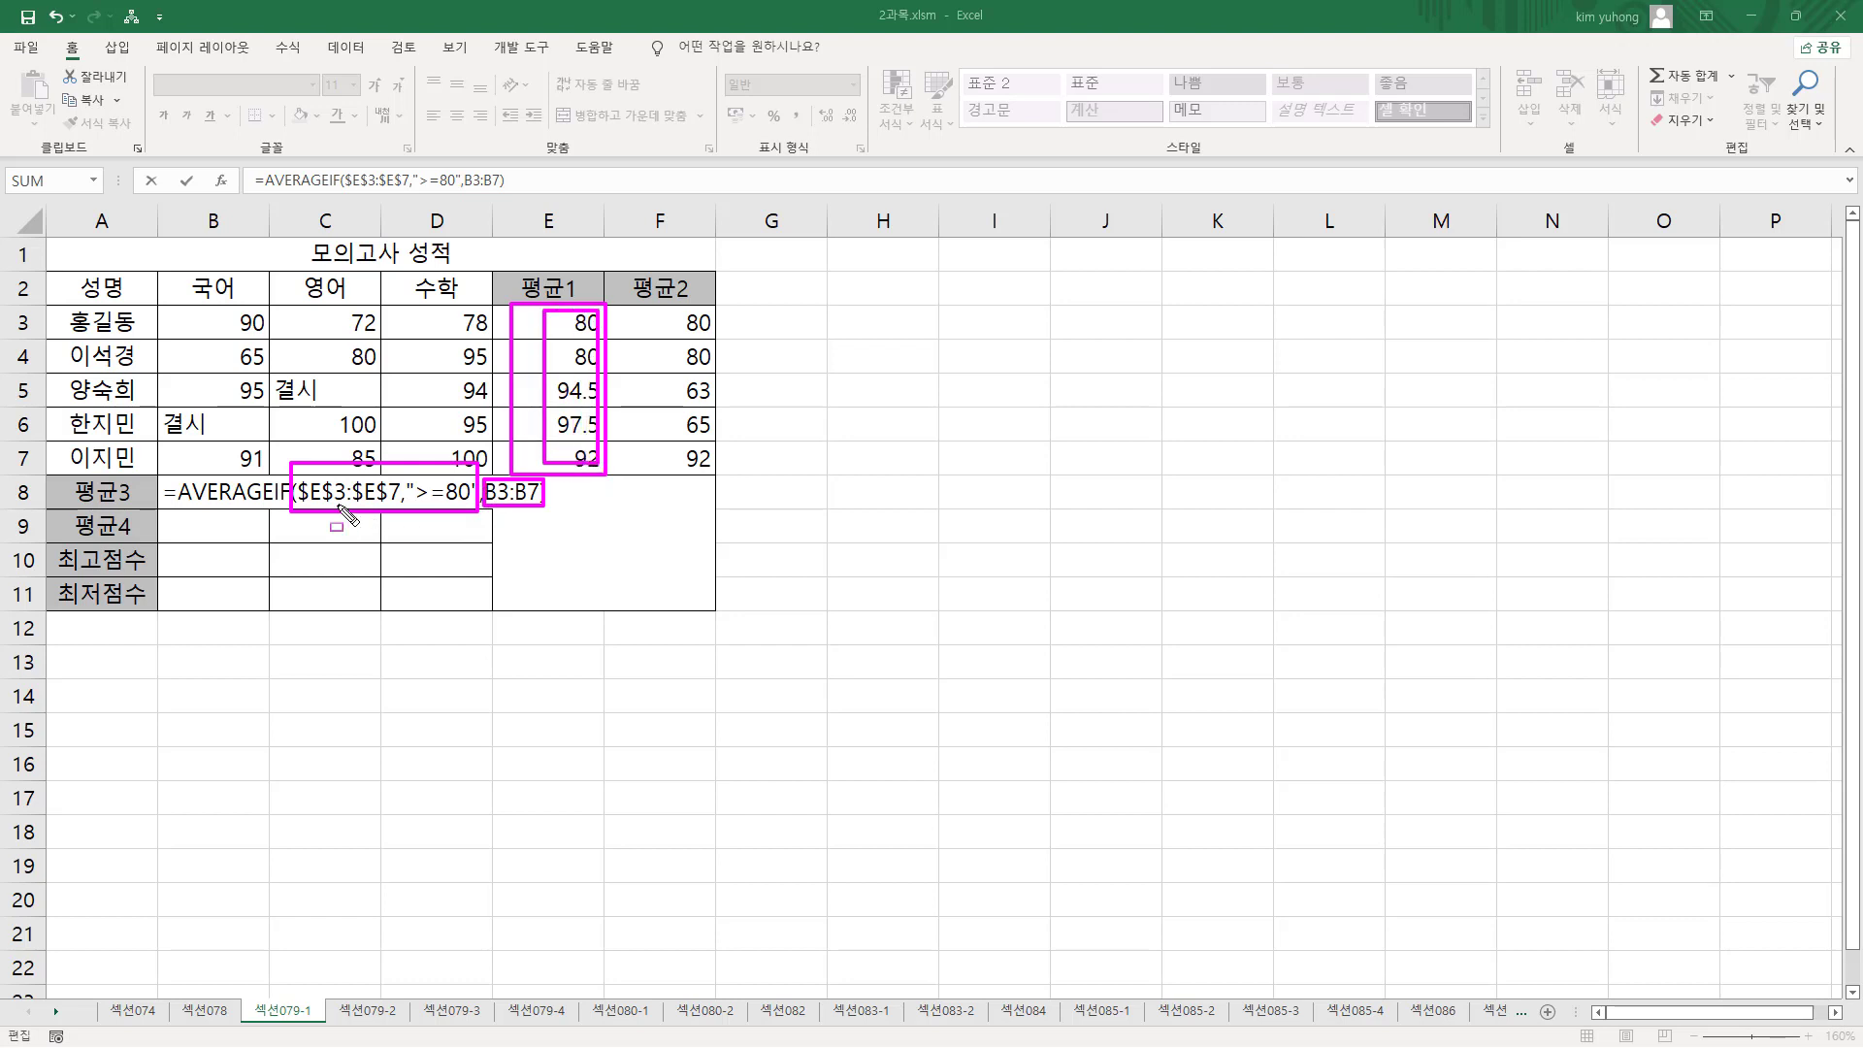
left_click_drag(306, 502, 388, 502)
key("Escape")
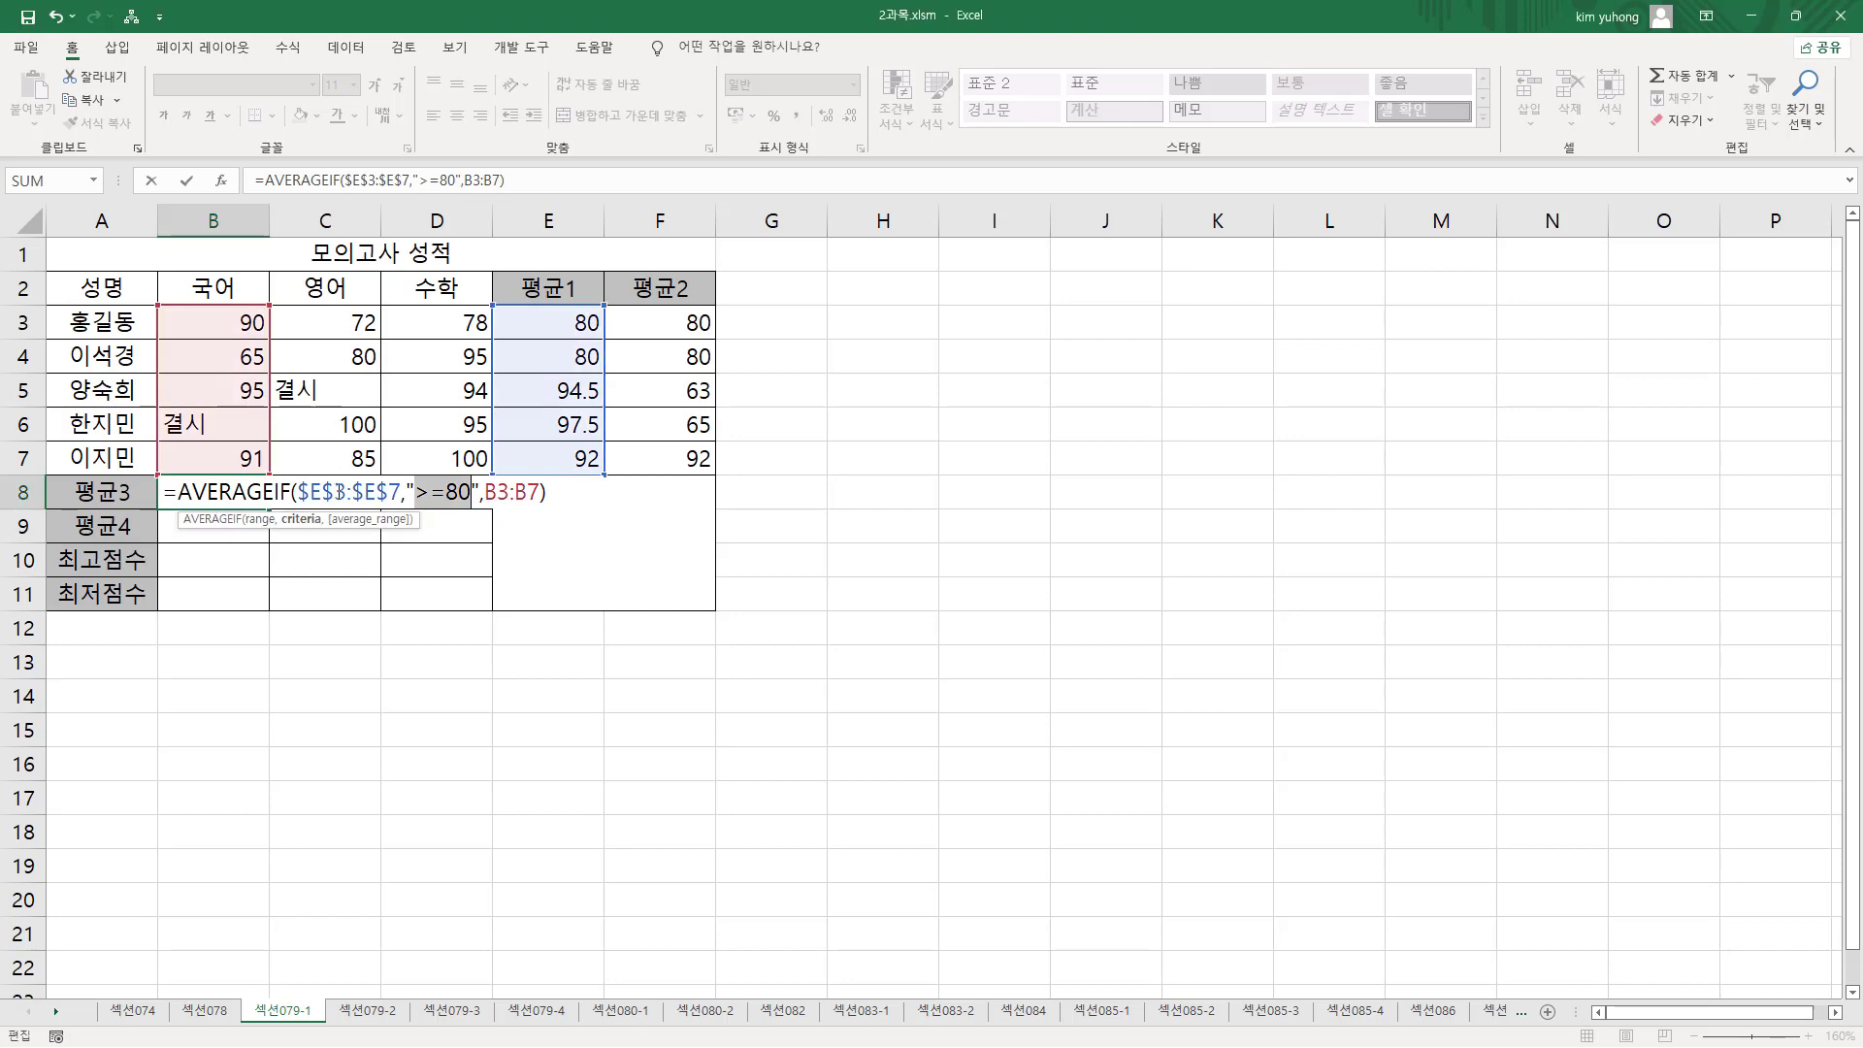
- Commit the edited AVERAGEIF formula in B8 and fill it across through D8
key("Return")
left_click(257, 497)
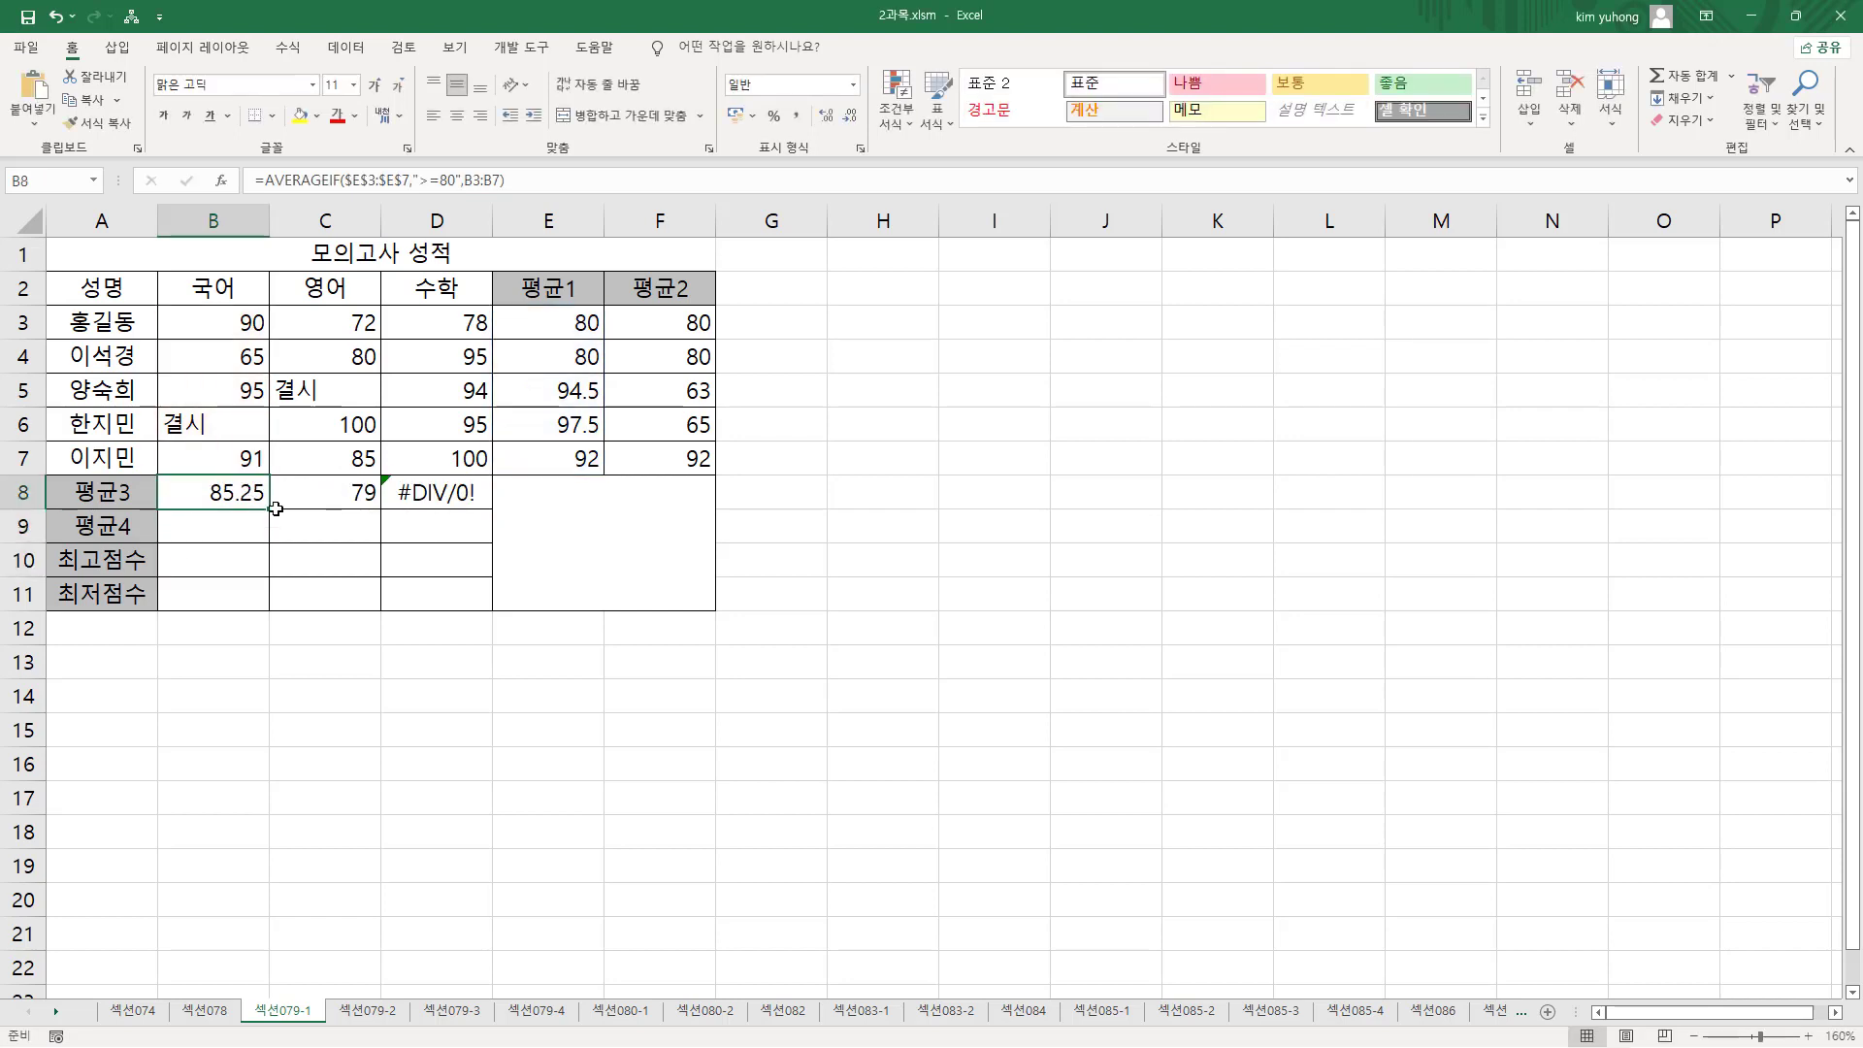
left_click_drag(269, 507, 490, 513)
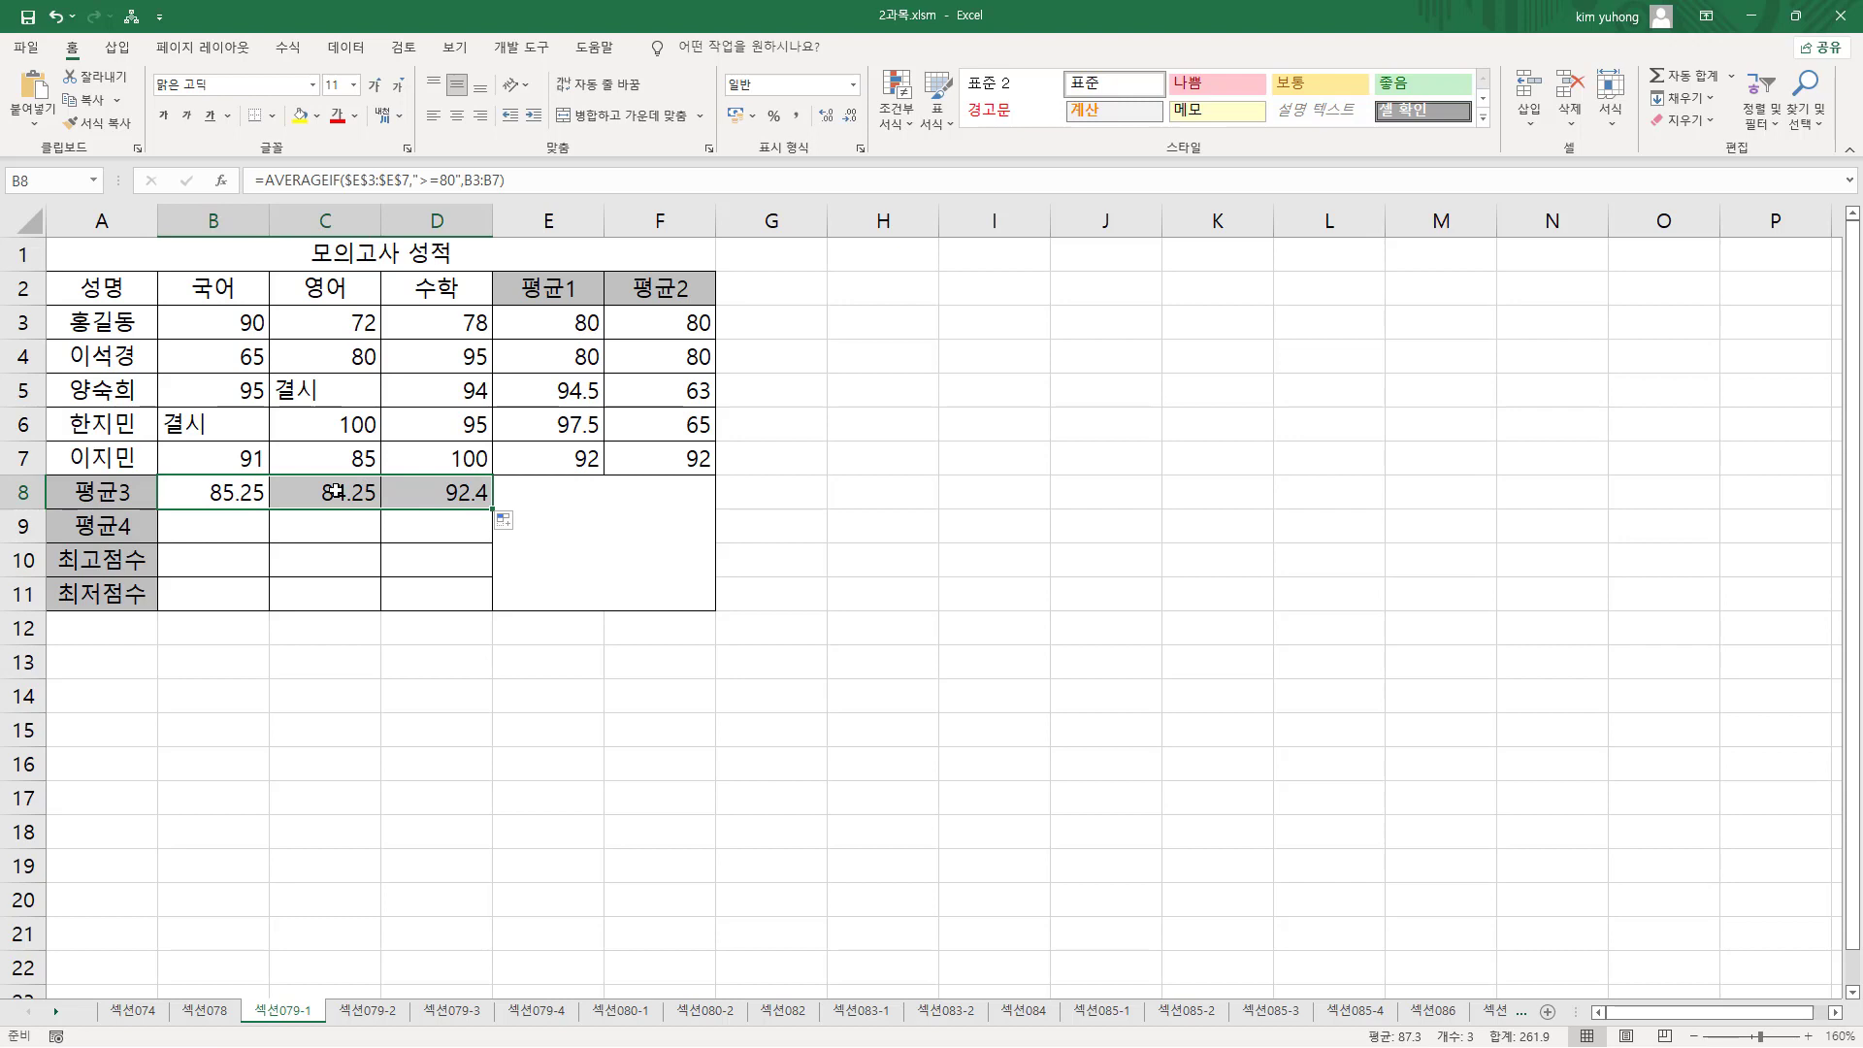
- Start an AVERAGEIFS formula in cell B9, the 국어 cell of the 평균4 row
left_click(163, 530)
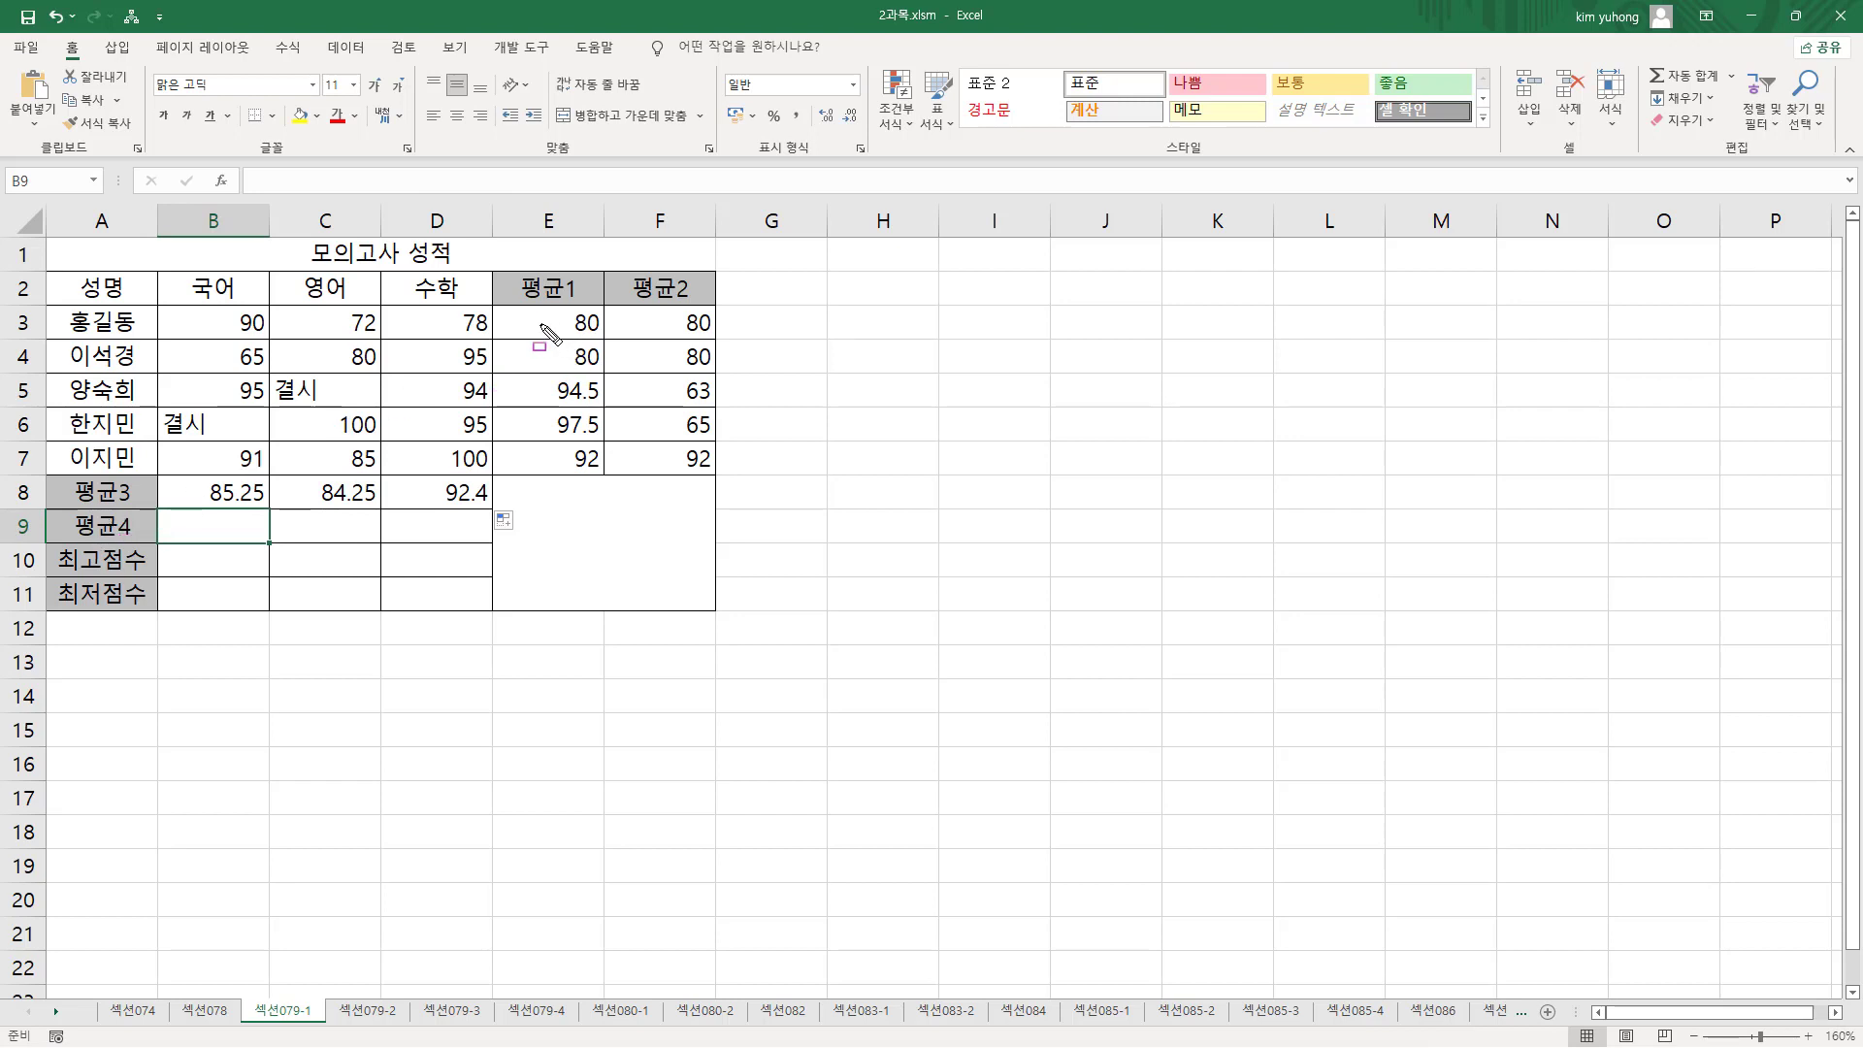
mouse_move(542, 306)
left_mouse_down()
mouse_move(561, 409)
mouse_move(607, 477)
left_mouse_up()
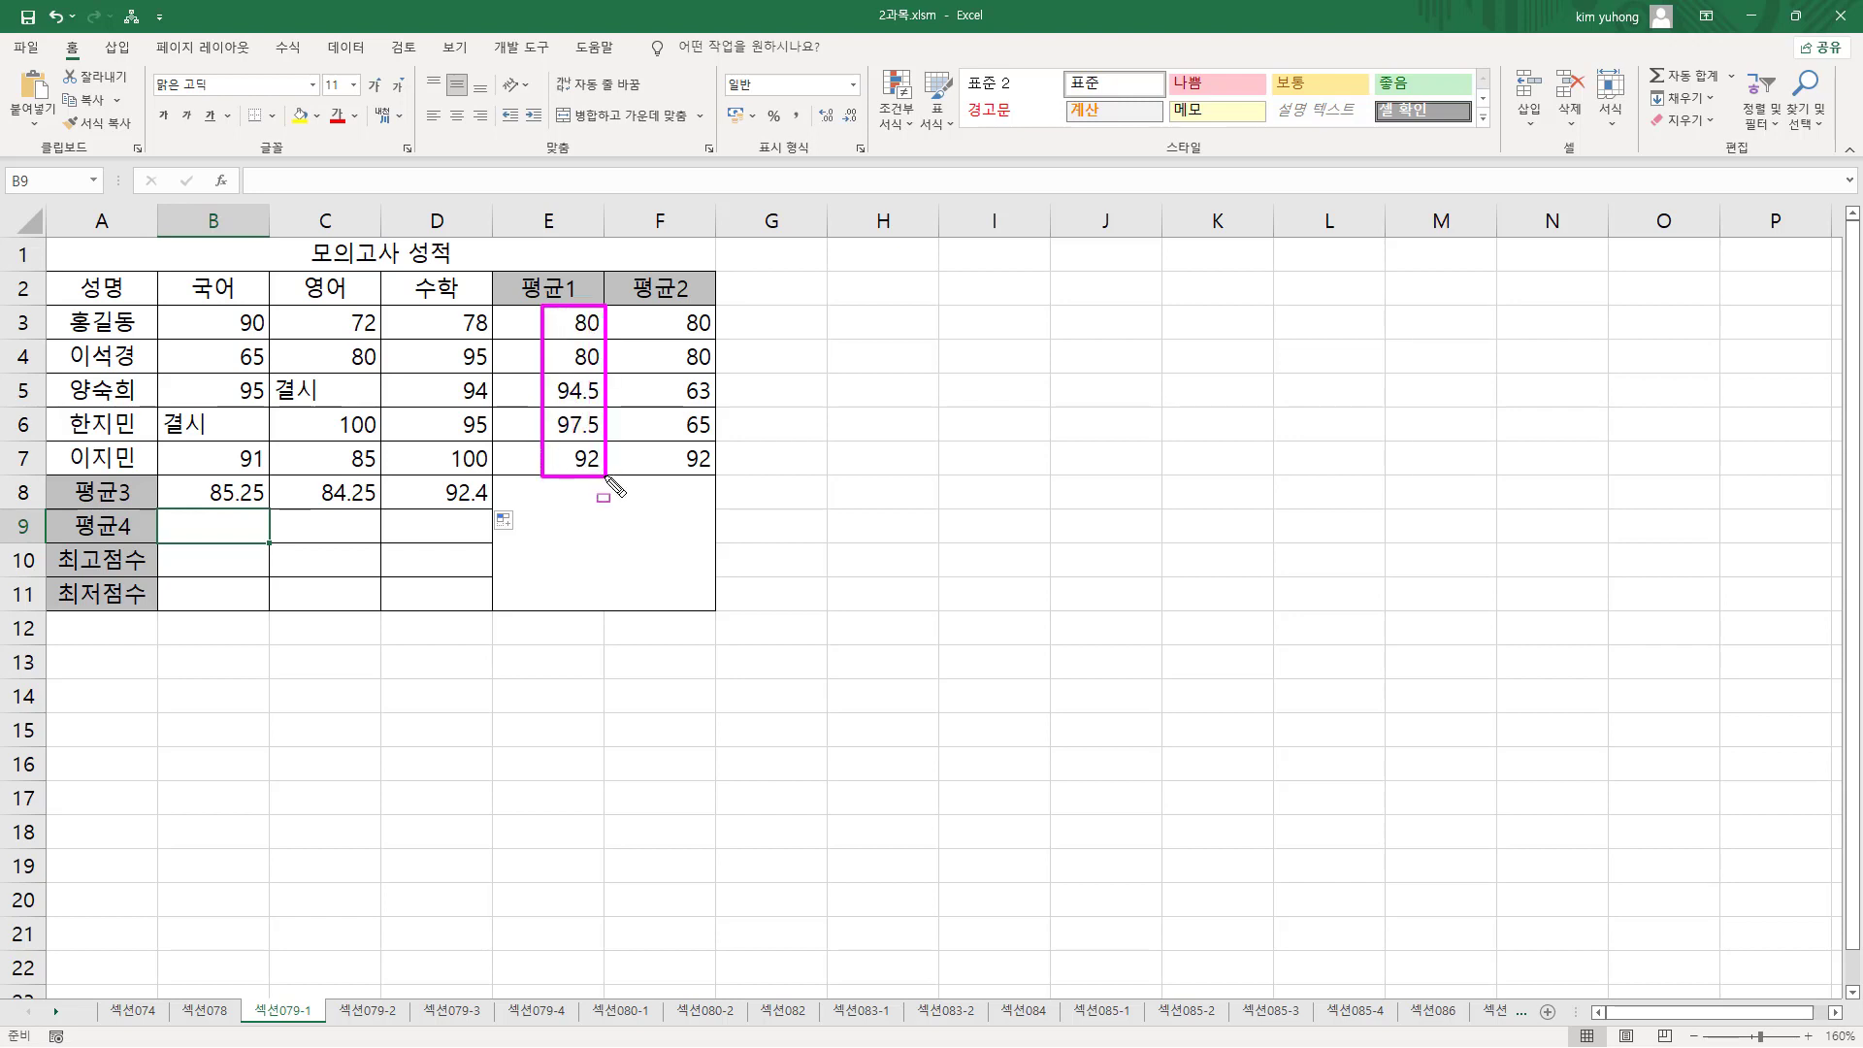
left_click_drag(427, 305, 497, 473)
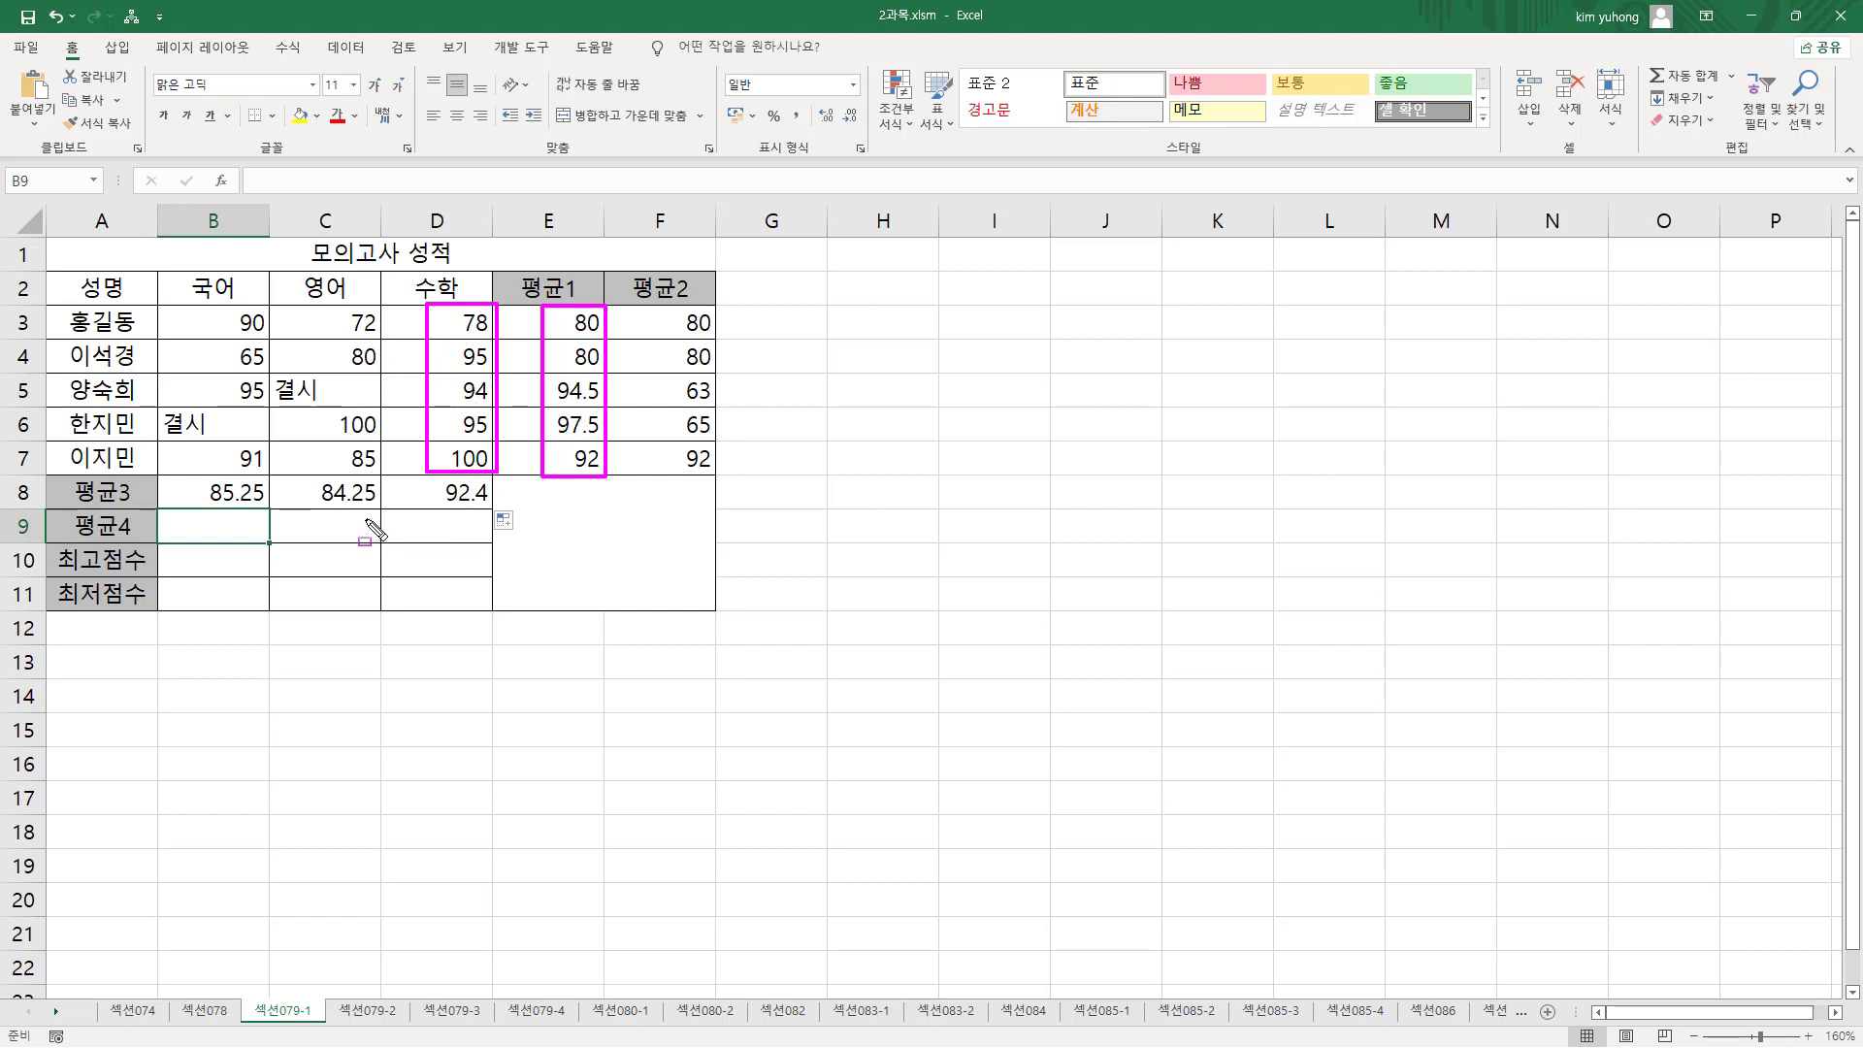
key("Escape")
type("=a")
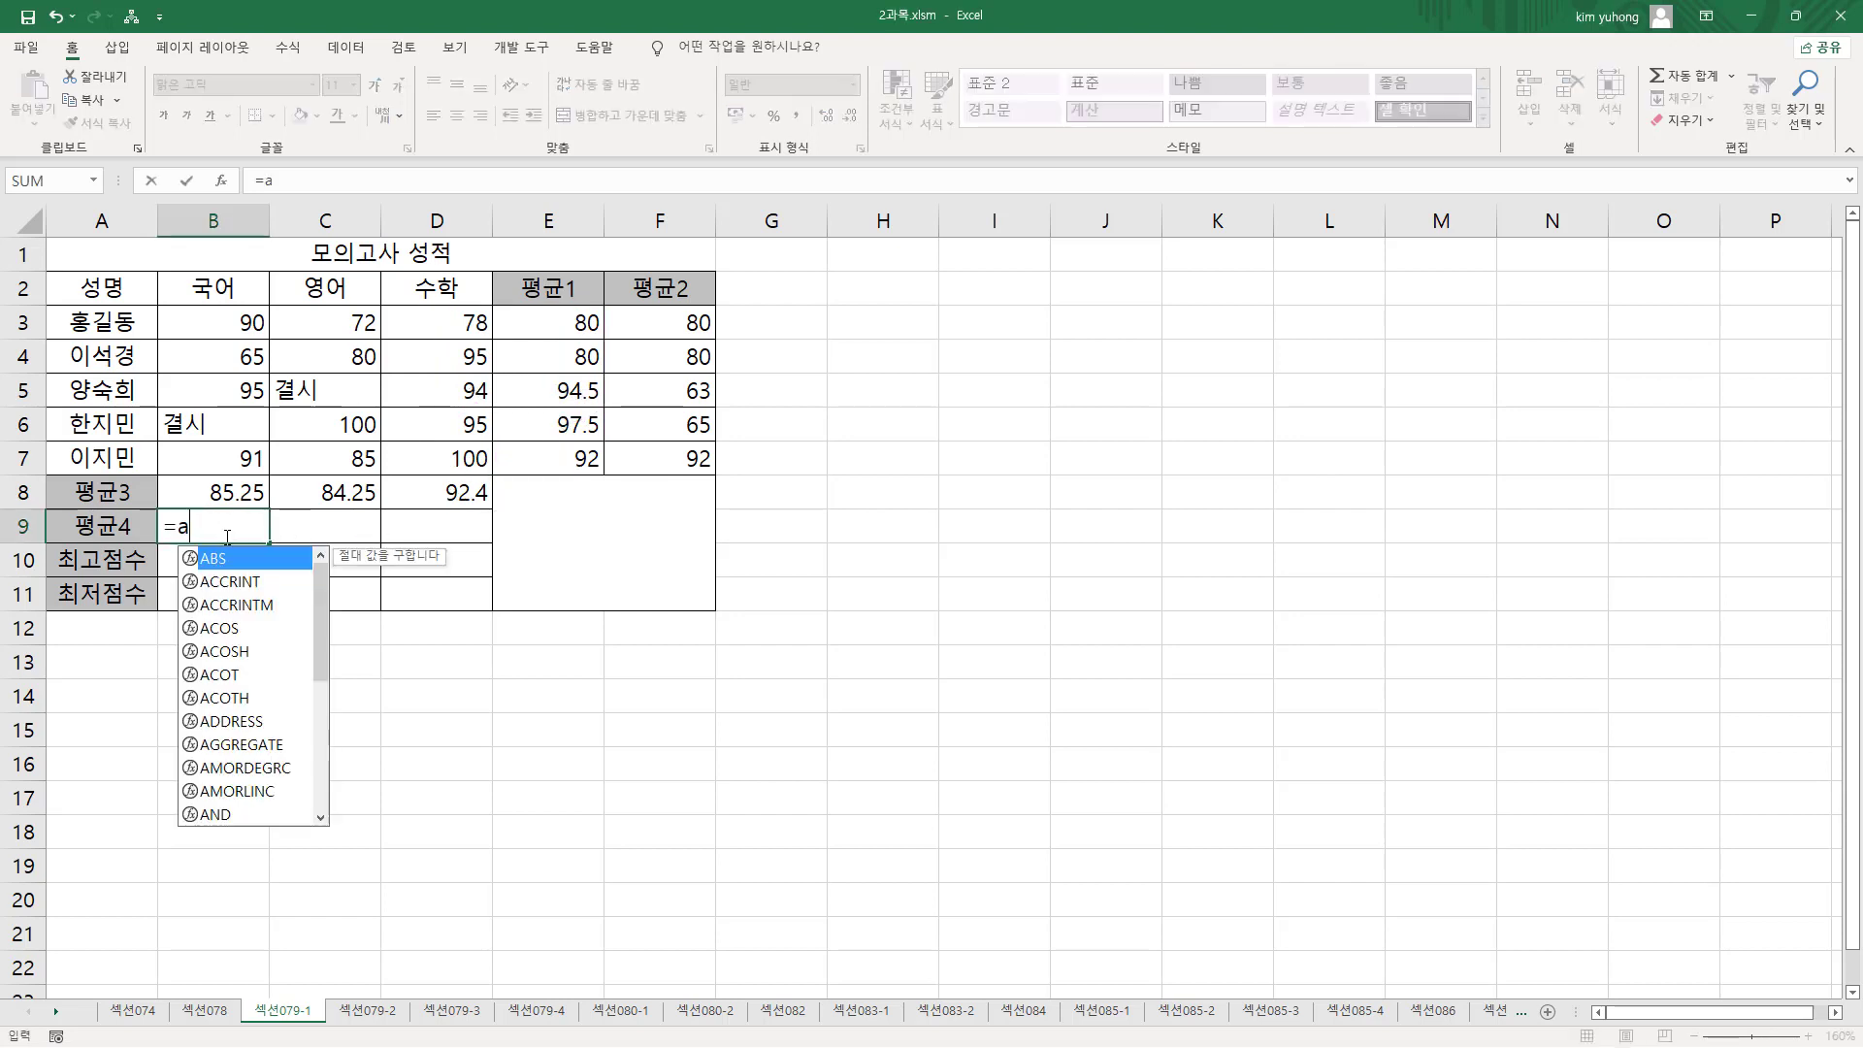
type("ver")
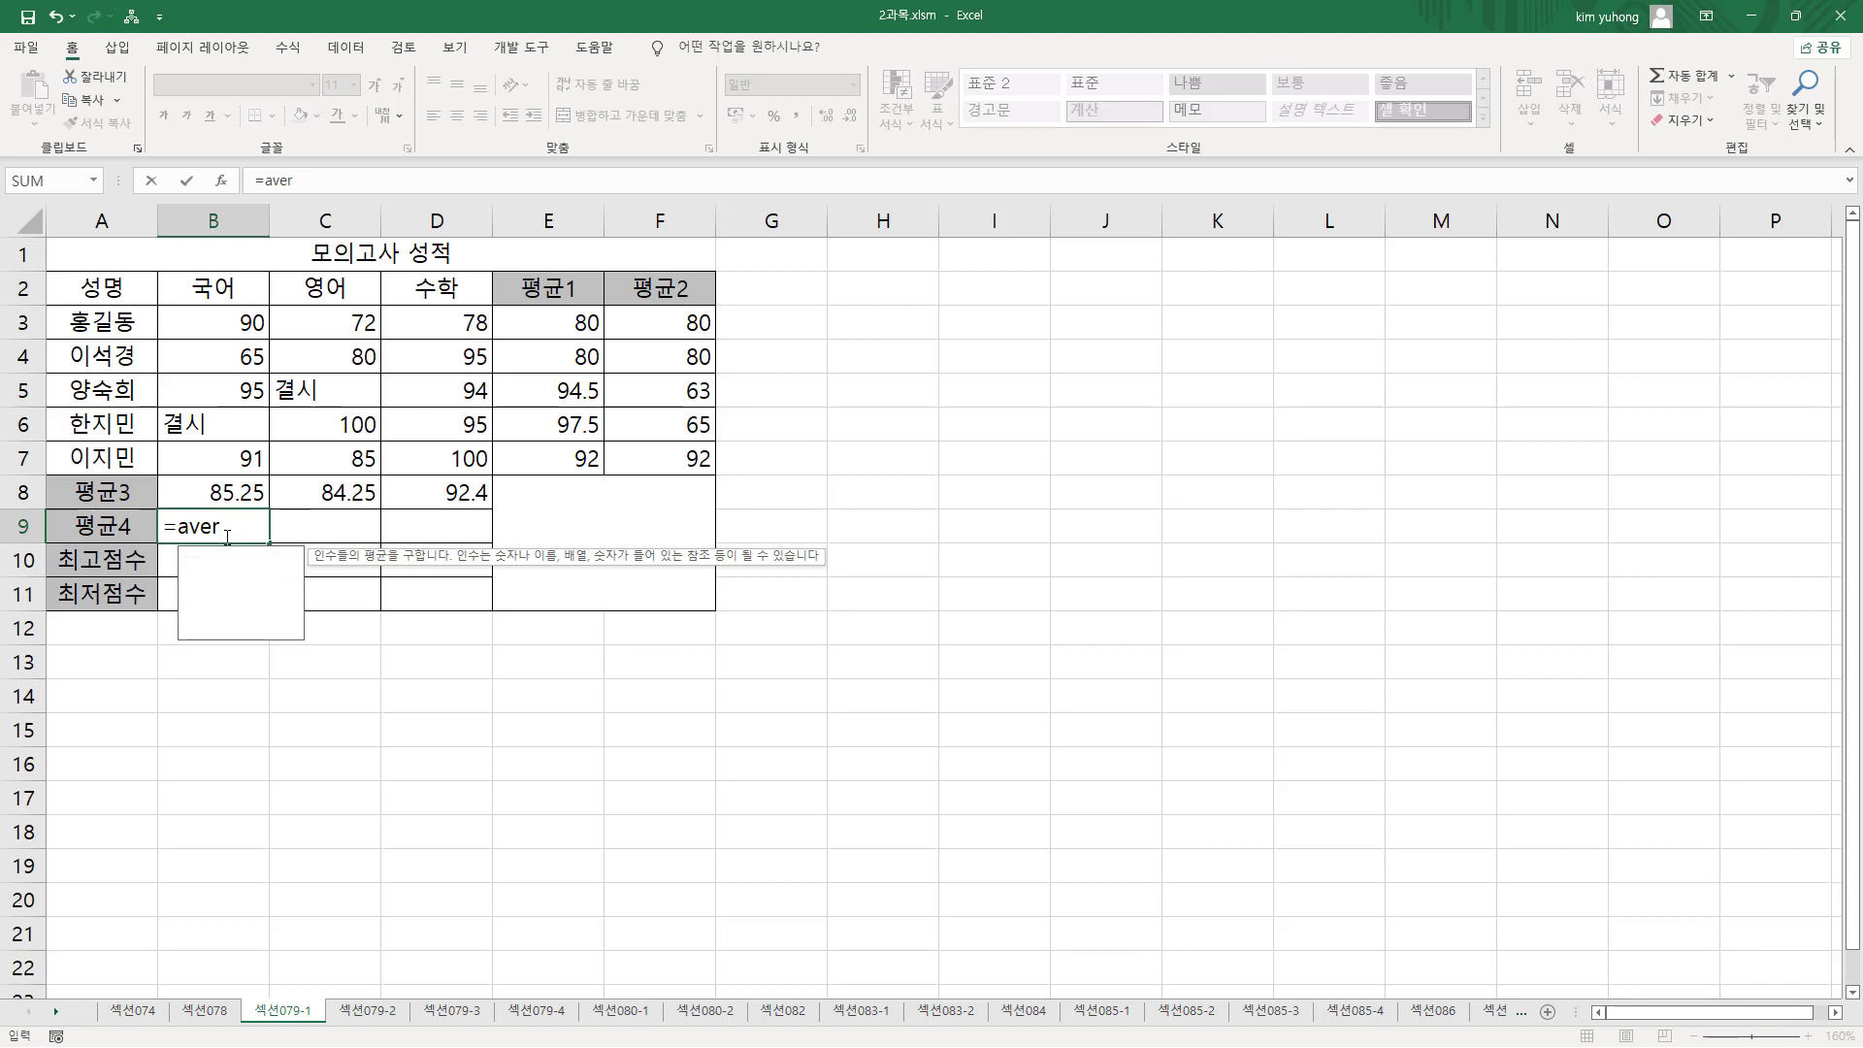
type("ageis")
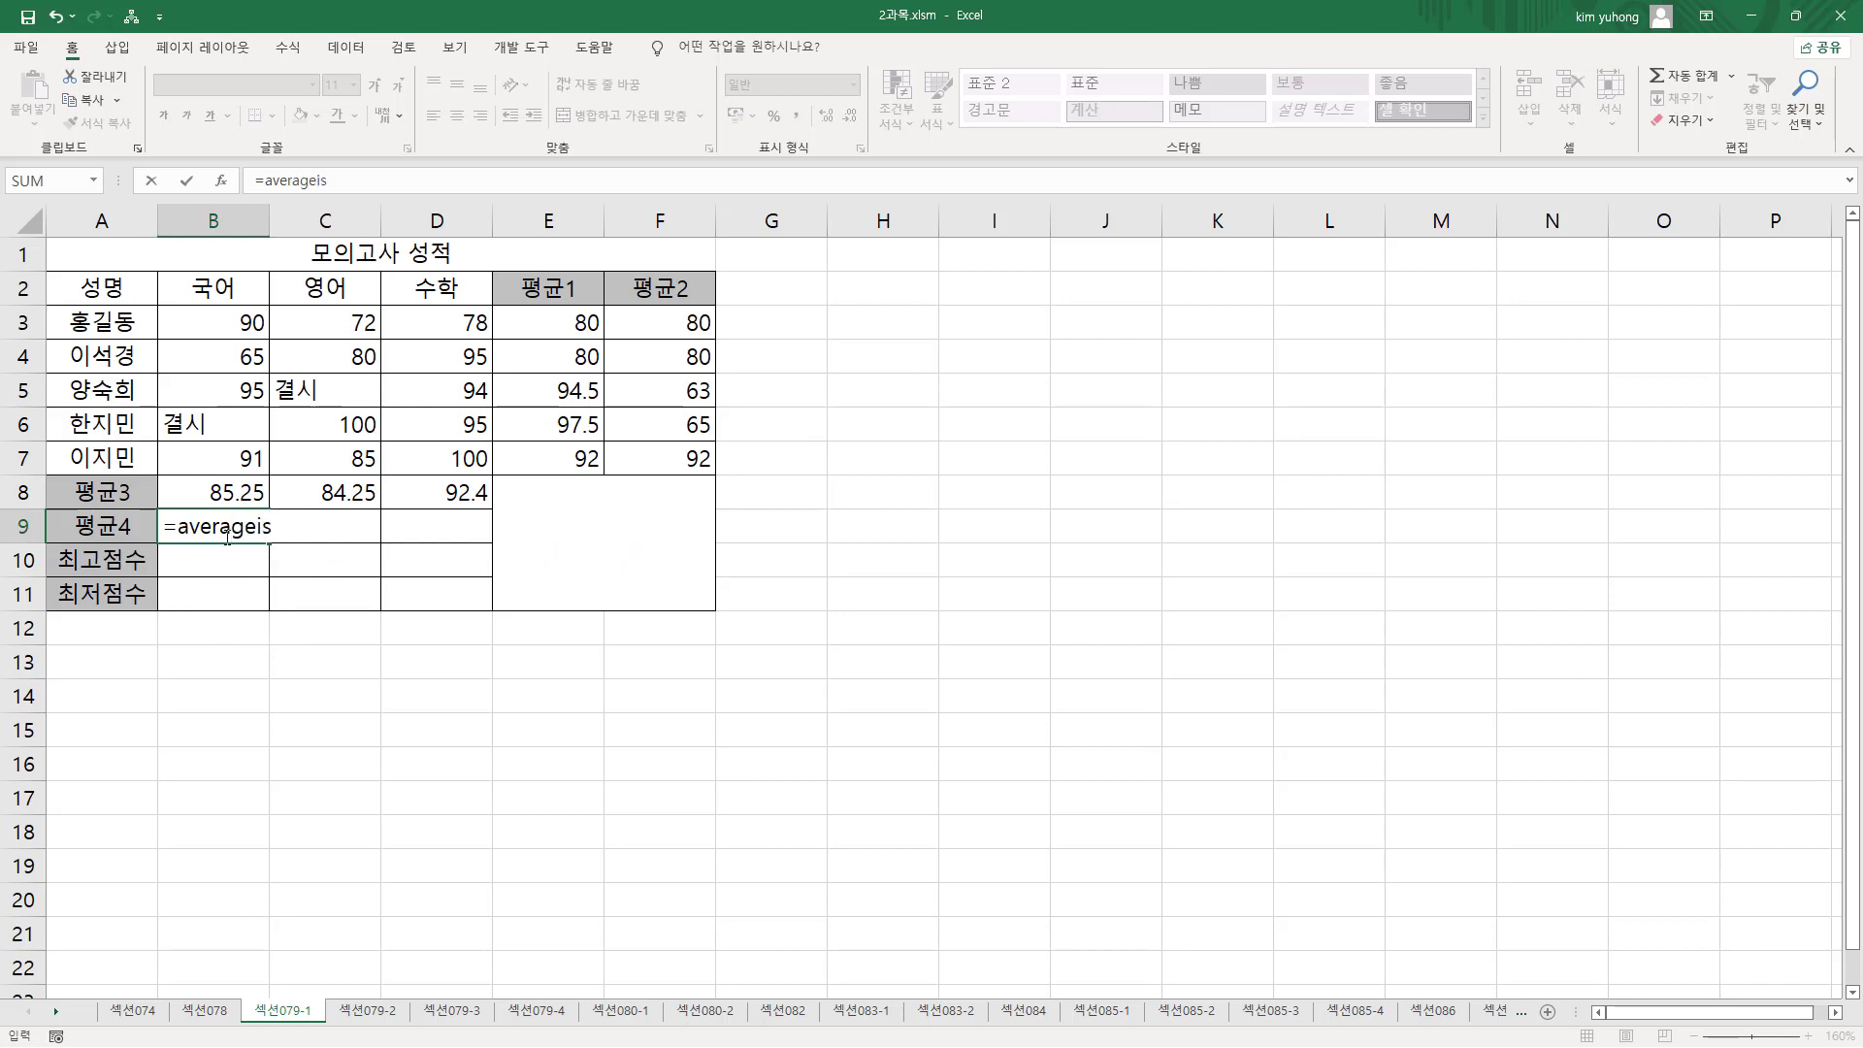
key("BackSpace")
type("fs")
key("Tab")
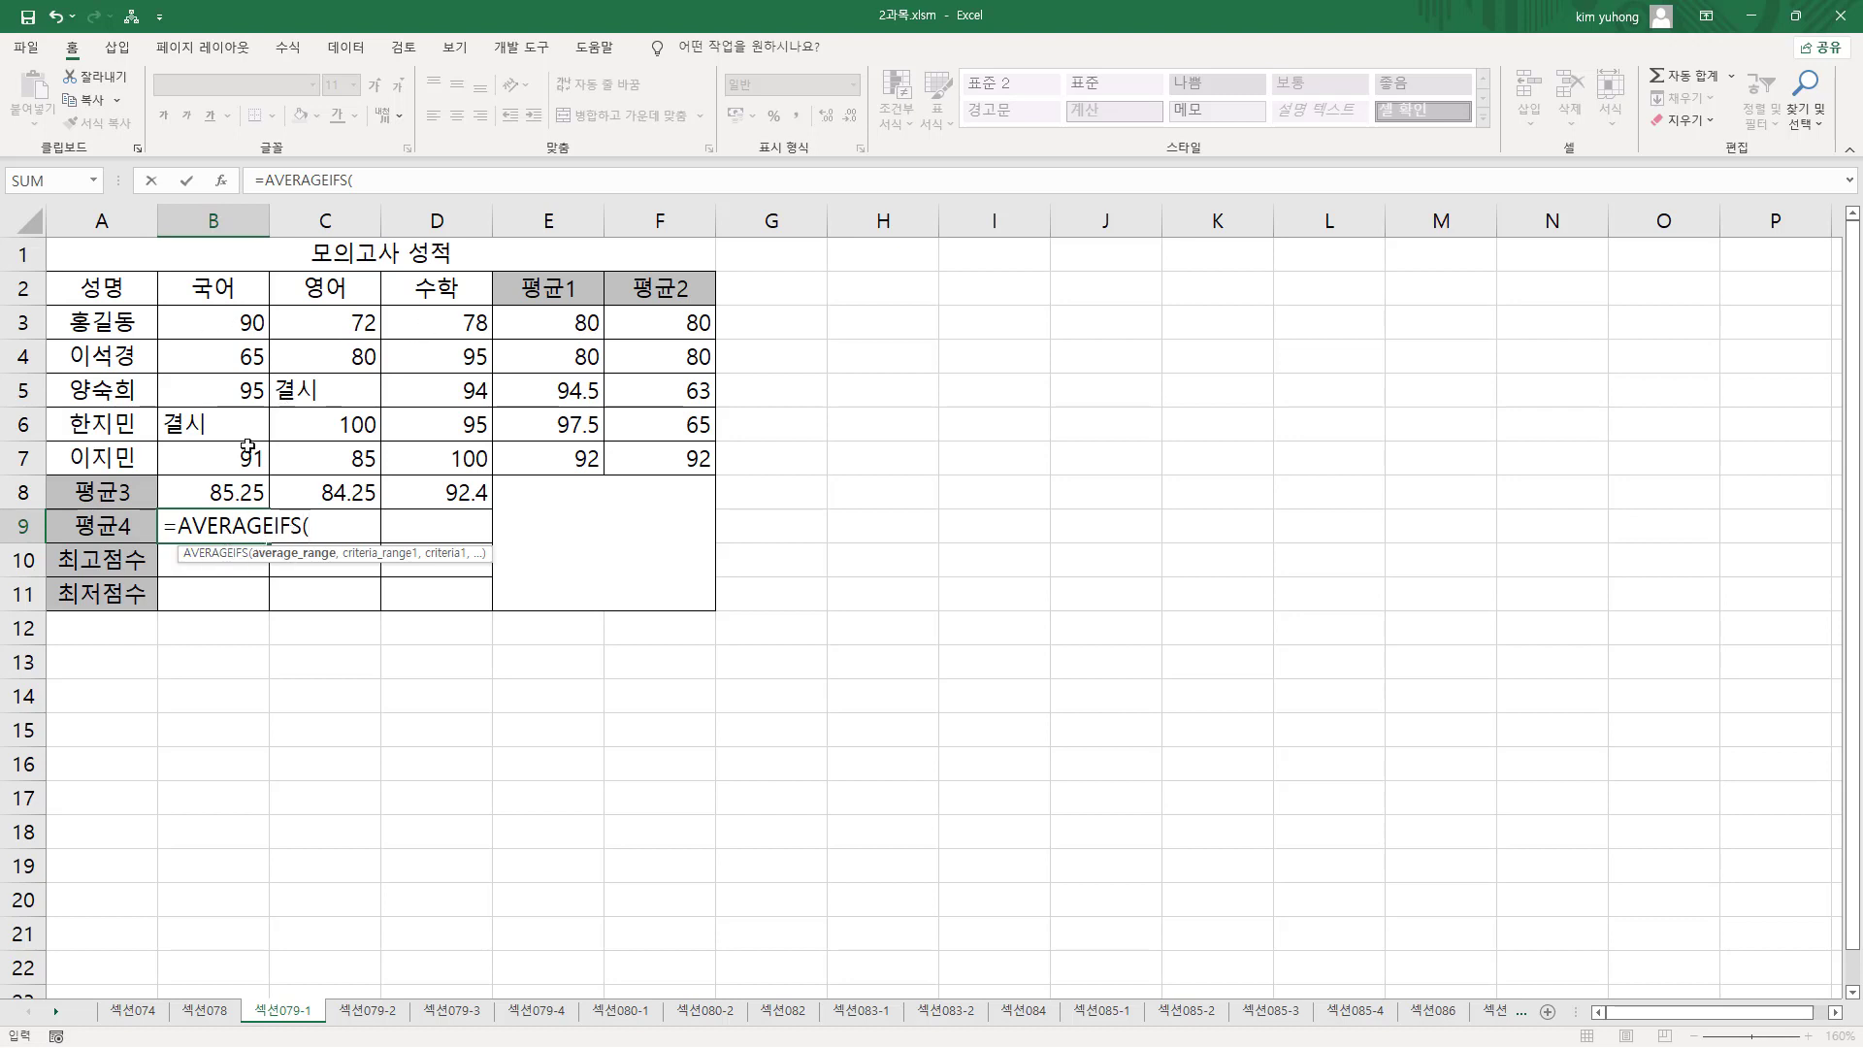
- Set the 국어 scores B3:B7 as the averaging range of the AVERAGEIFS formula in B9
key("ctrl+2")
left_click_drag(165, 512, 249, 553)
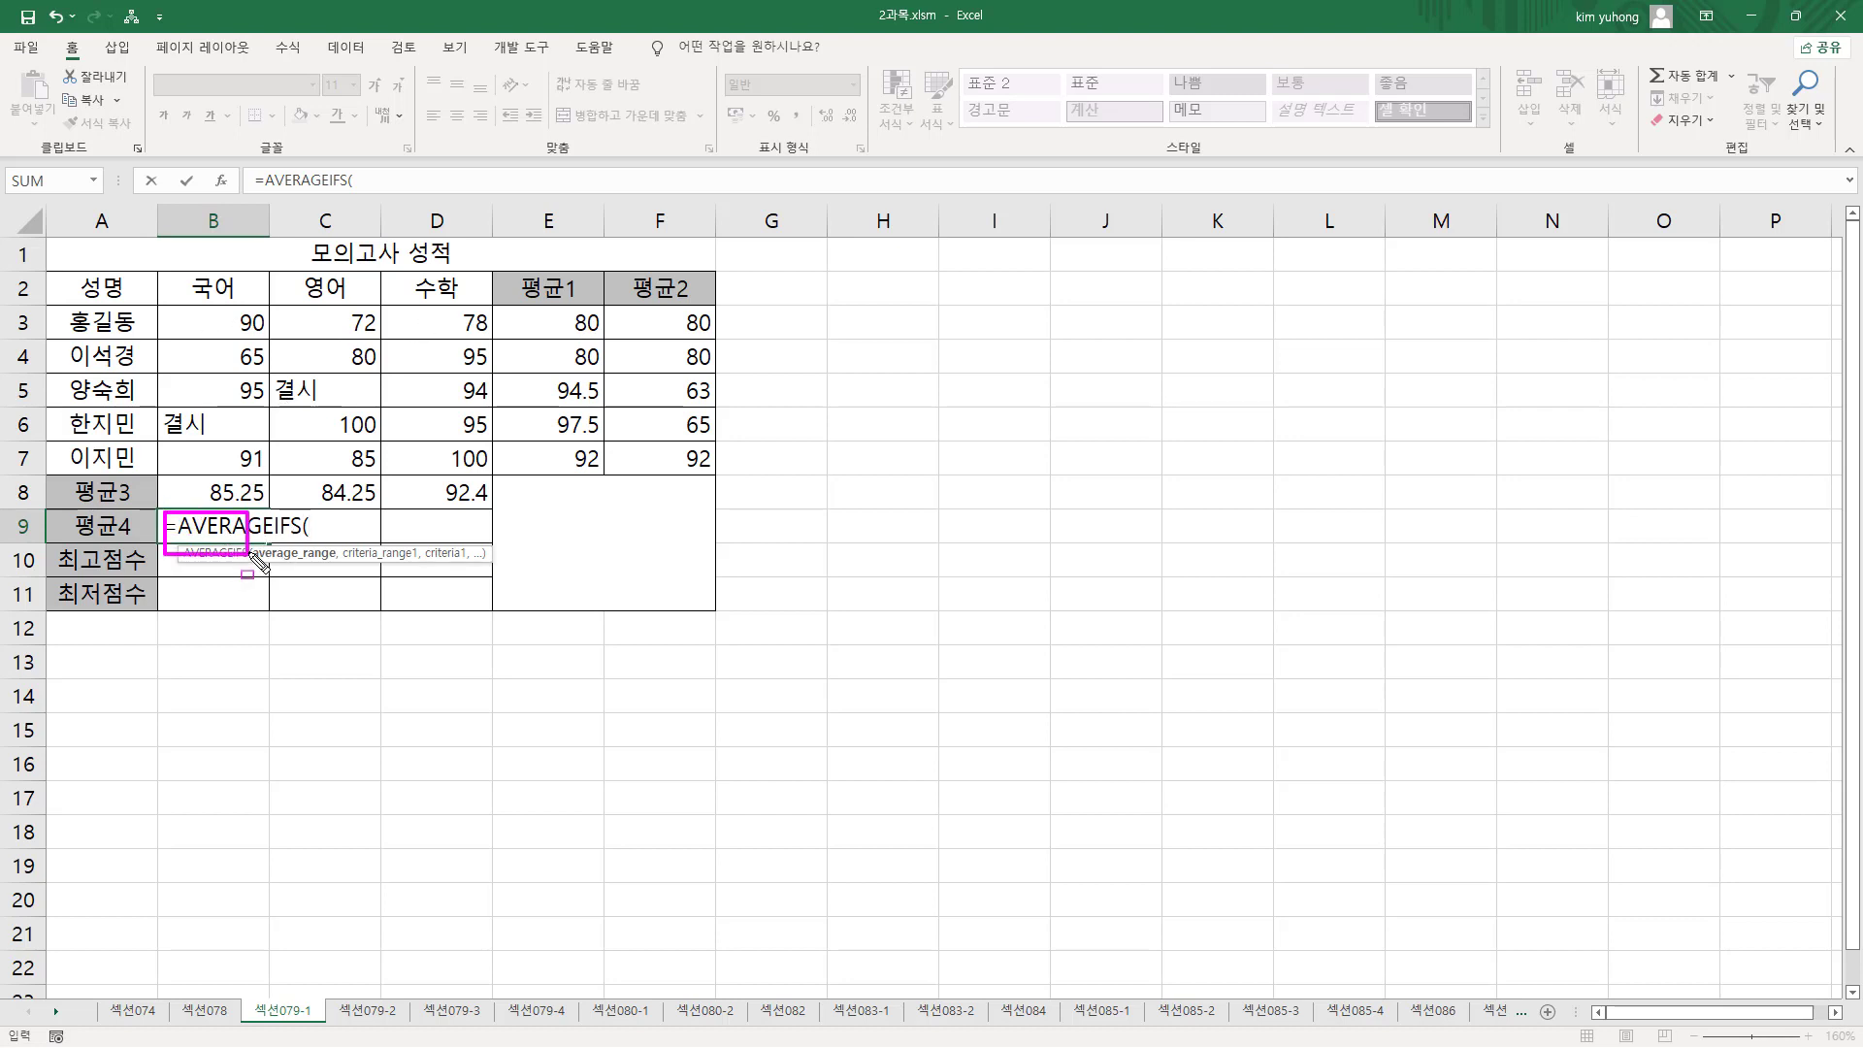
mouse_move(193, 310)
left_mouse_down()
mouse_move(249, 449)
mouse_move(372, 541)
left_mouse_up()
mouse_move(314, 313)
left_mouse_down()
mouse_move(376, 464)
mouse_move(437, 540)
mouse_move(478, 539)
left_mouse_up()
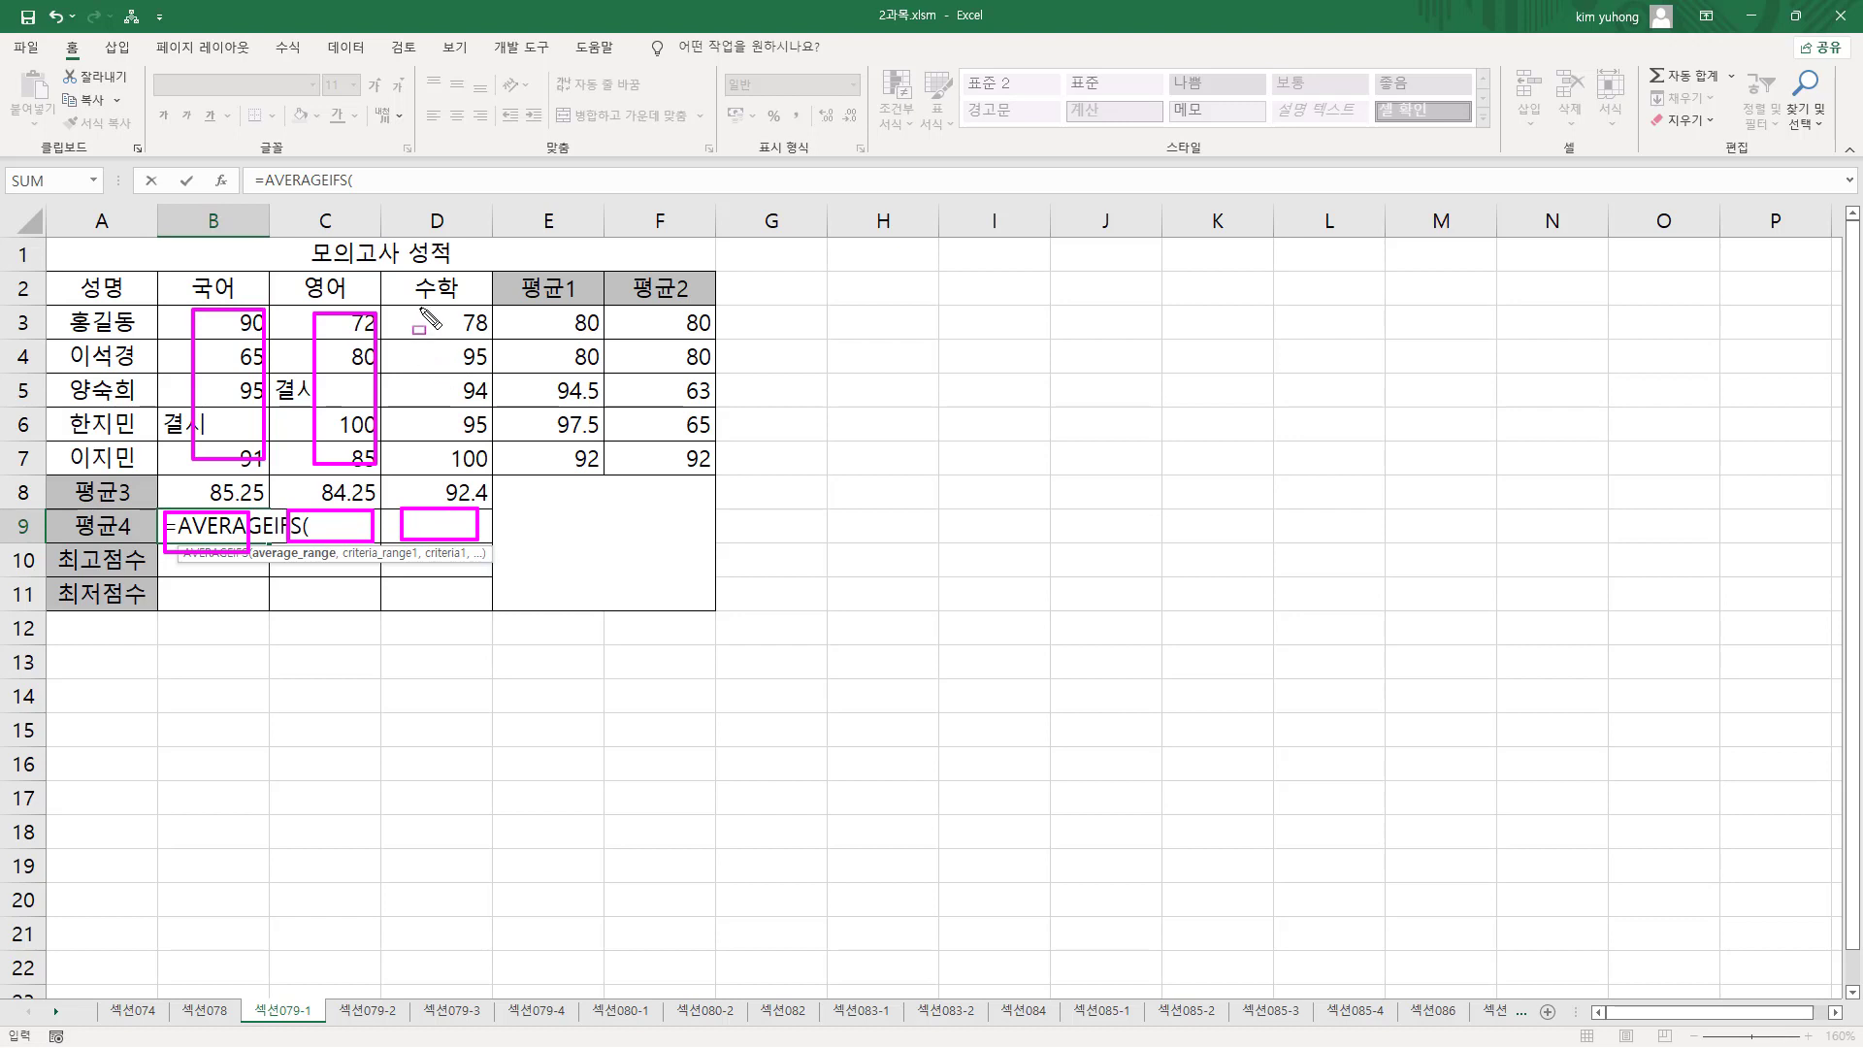
mouse_move(419, 309)
left_mouse_down()
mouse_move(486, 308)
mouse_move(490, 464)
left_mouse_up()
key("Escape")
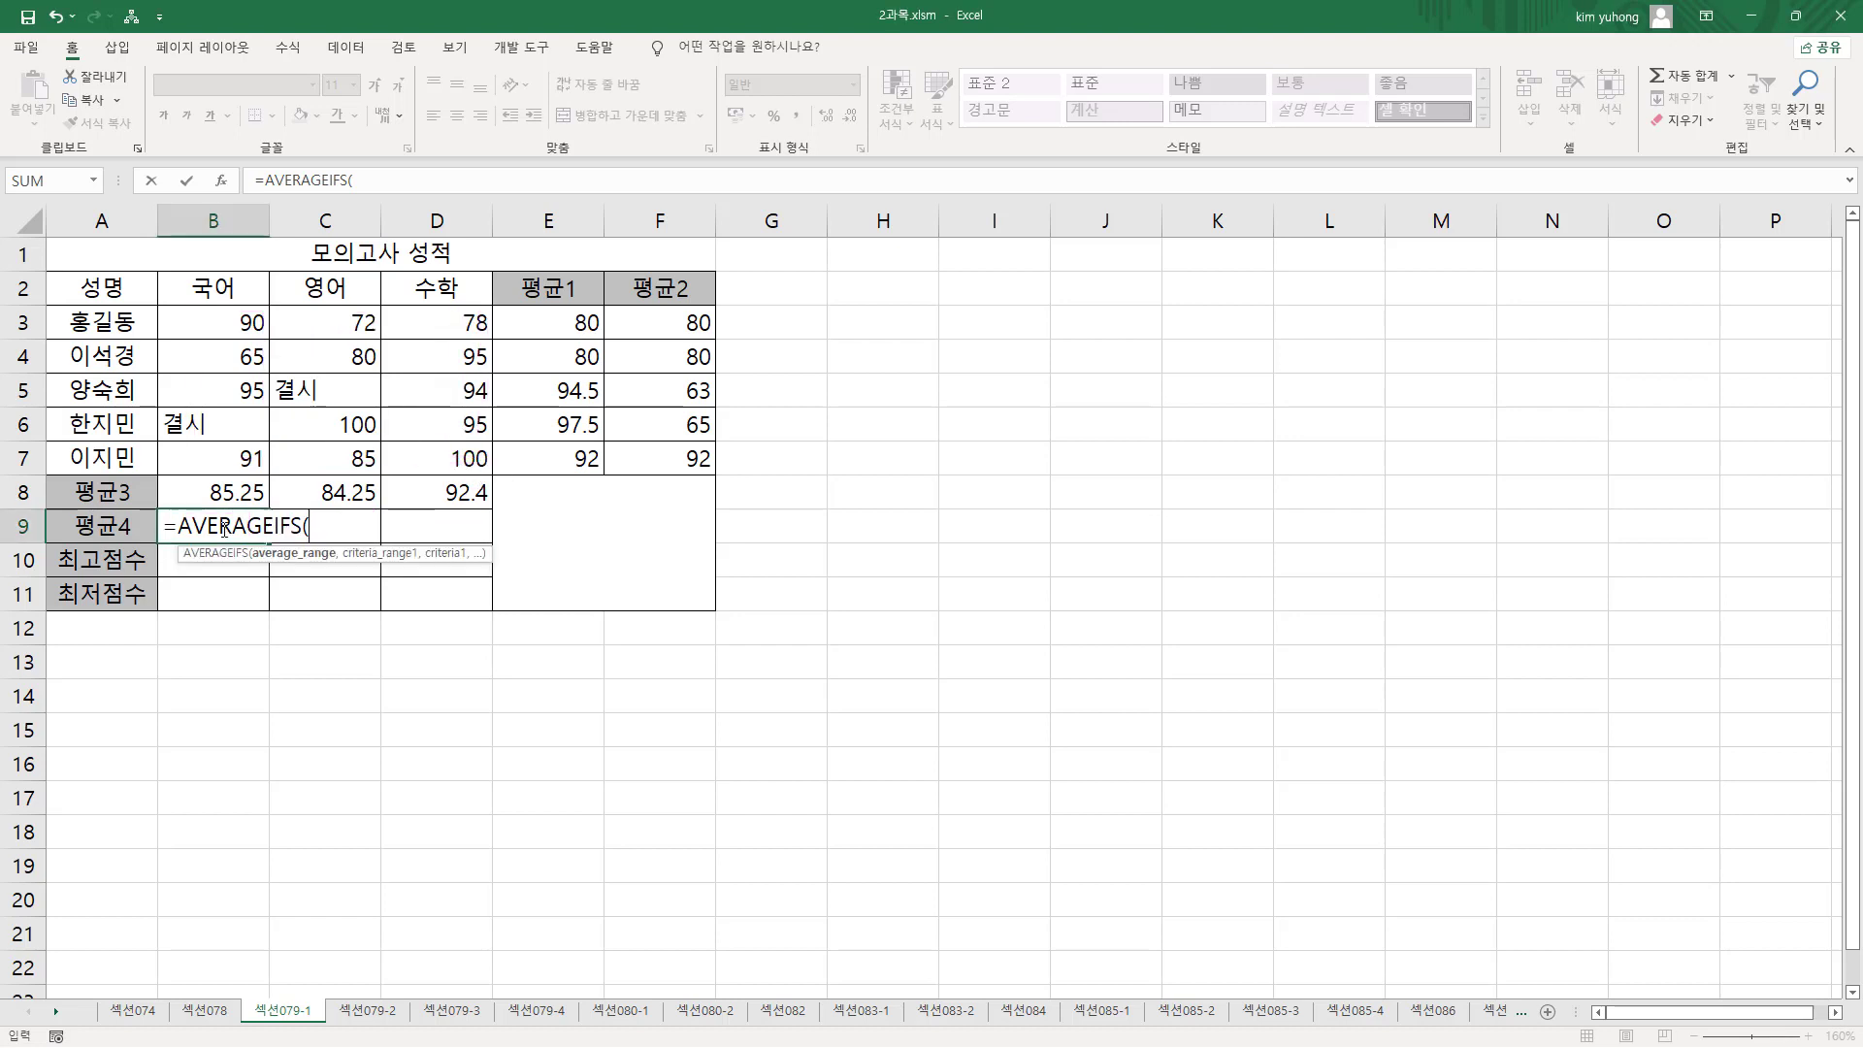
left_click(326, 528)
left_click_drag(221, 319, 227, 453)
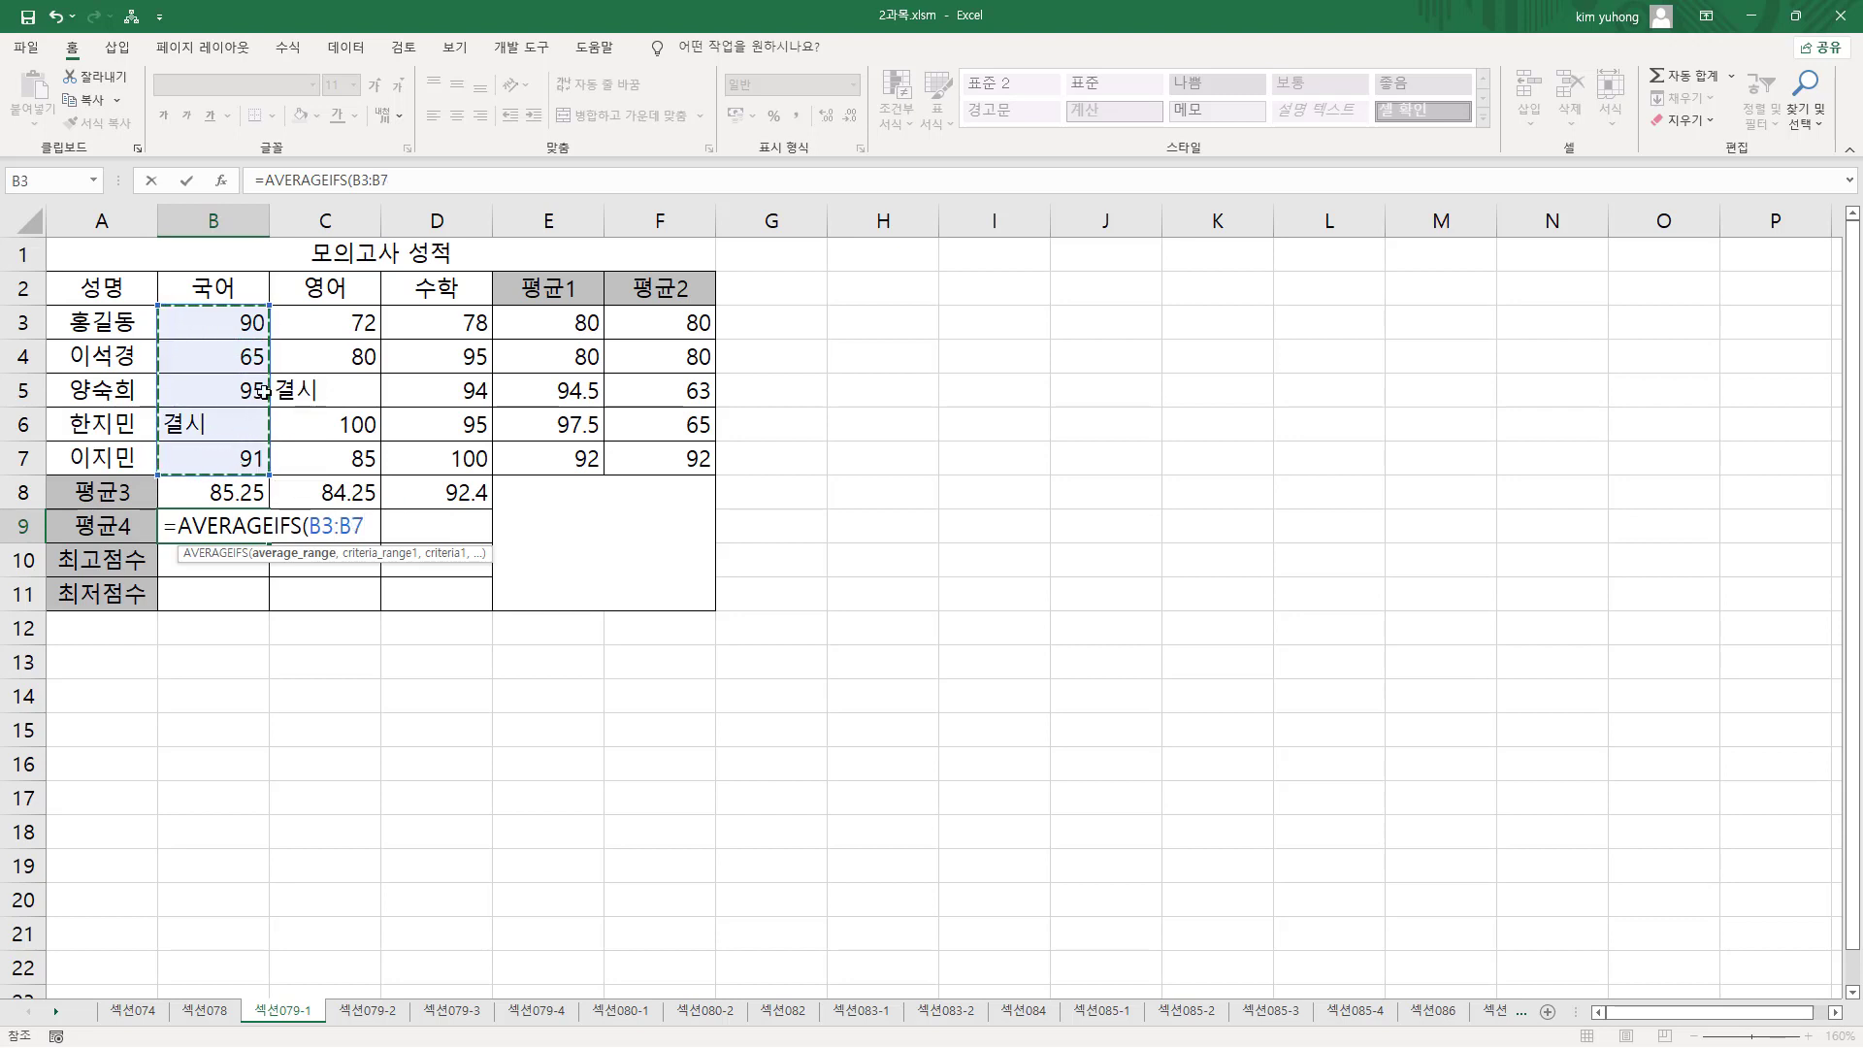
type(",")
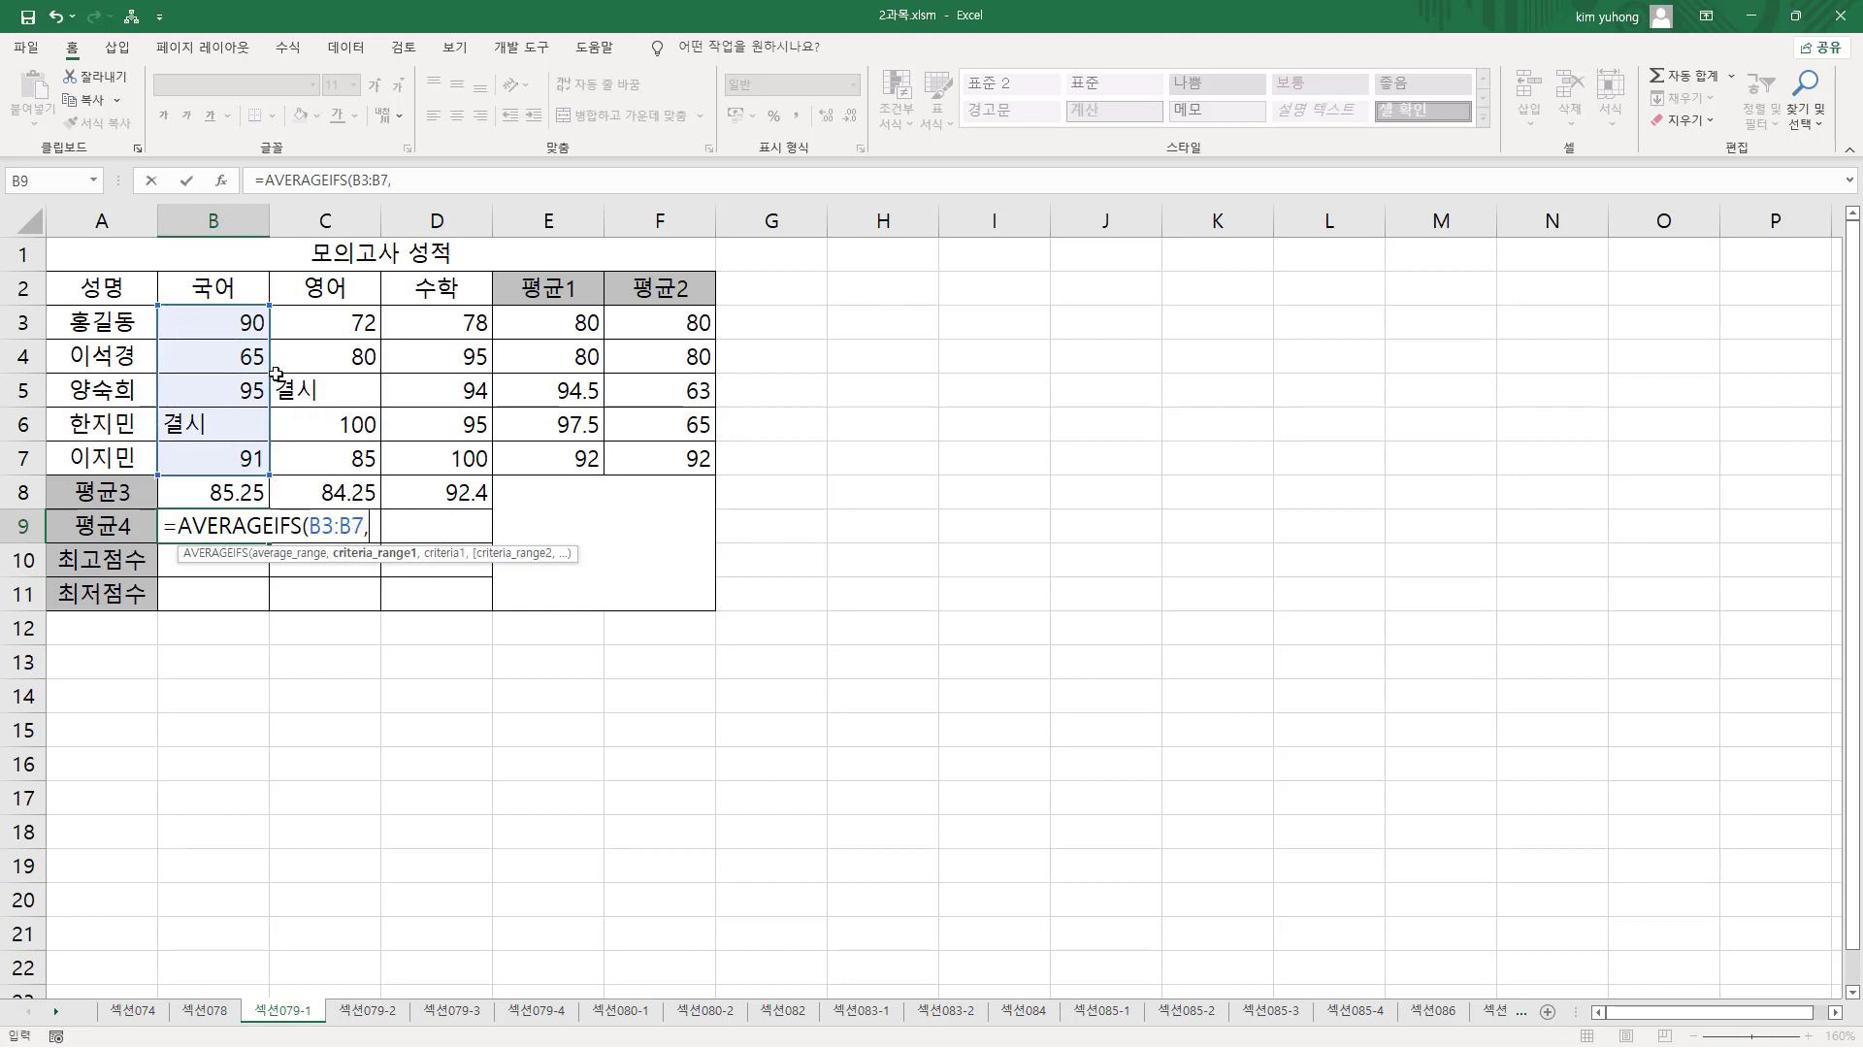
- Add the conditions E3:E7 ">=80" and D3:D7 ">=80" to the B9 formula and commit it
left_click_drag(558, 317, 548, 448)
type(",")
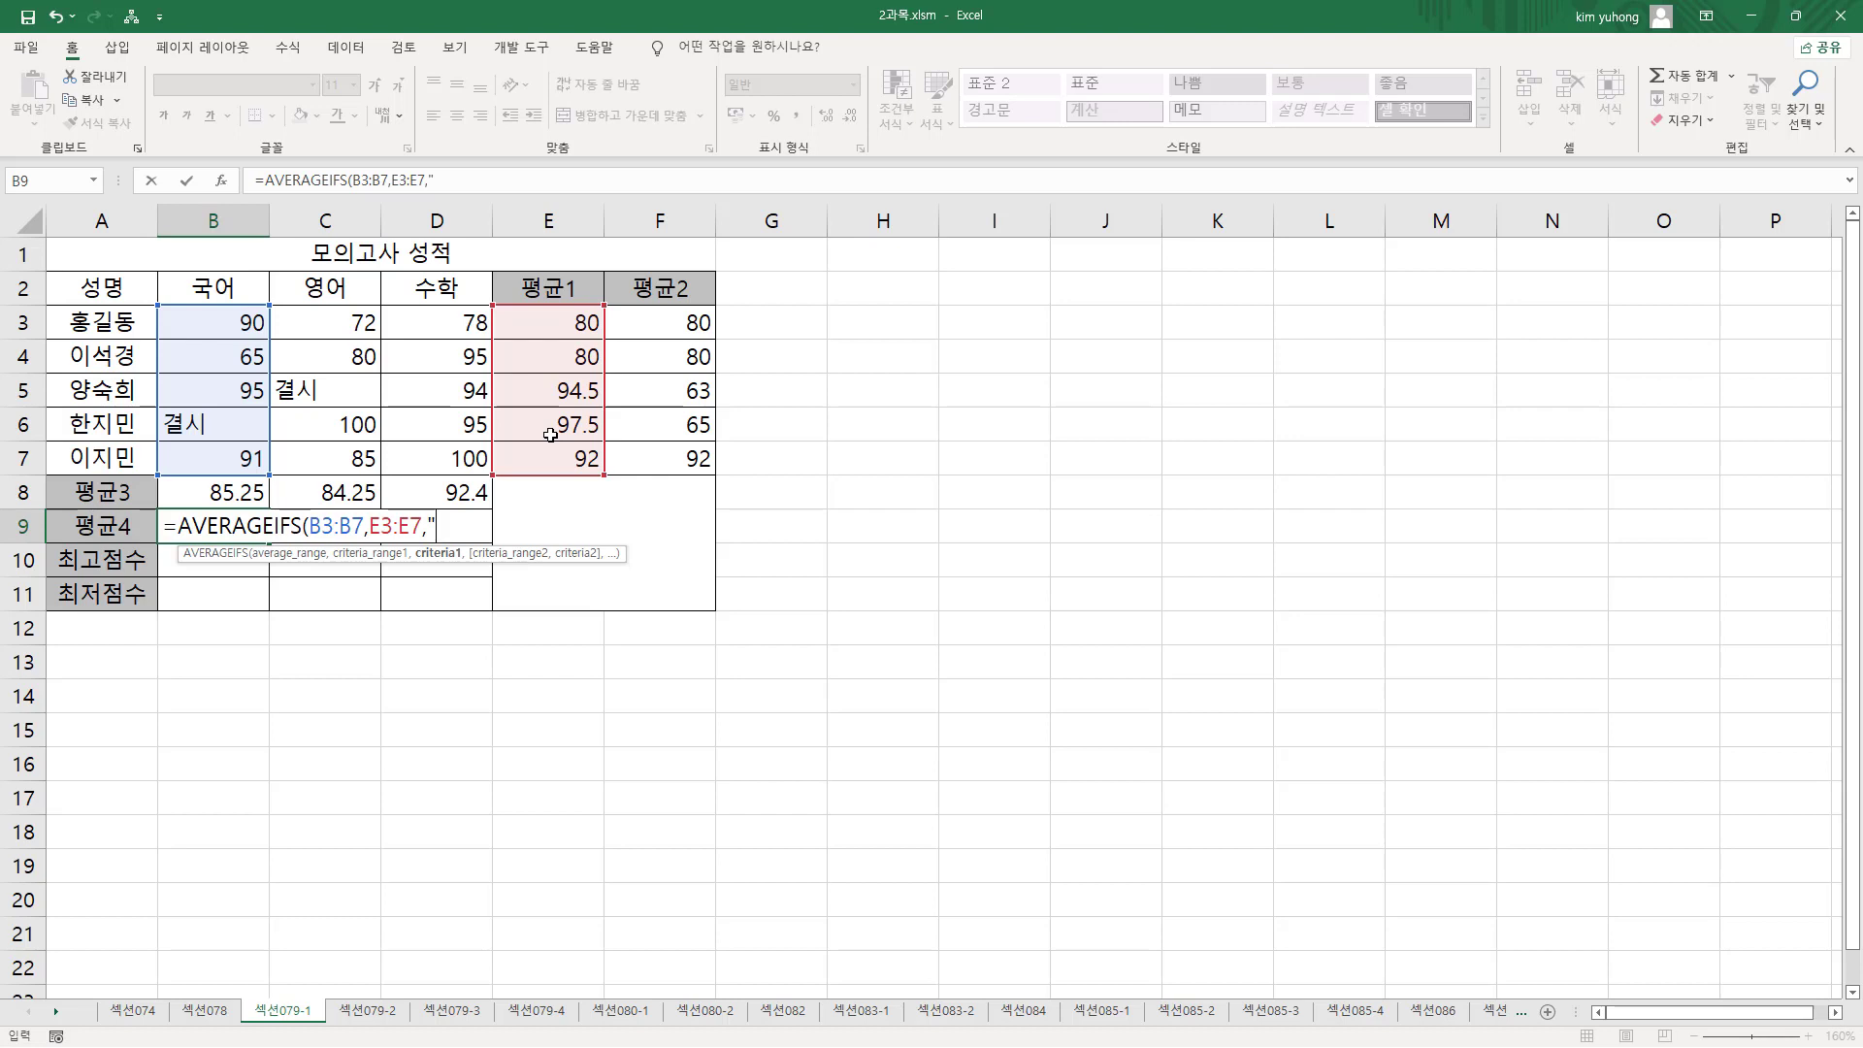
type("\">=80\",")
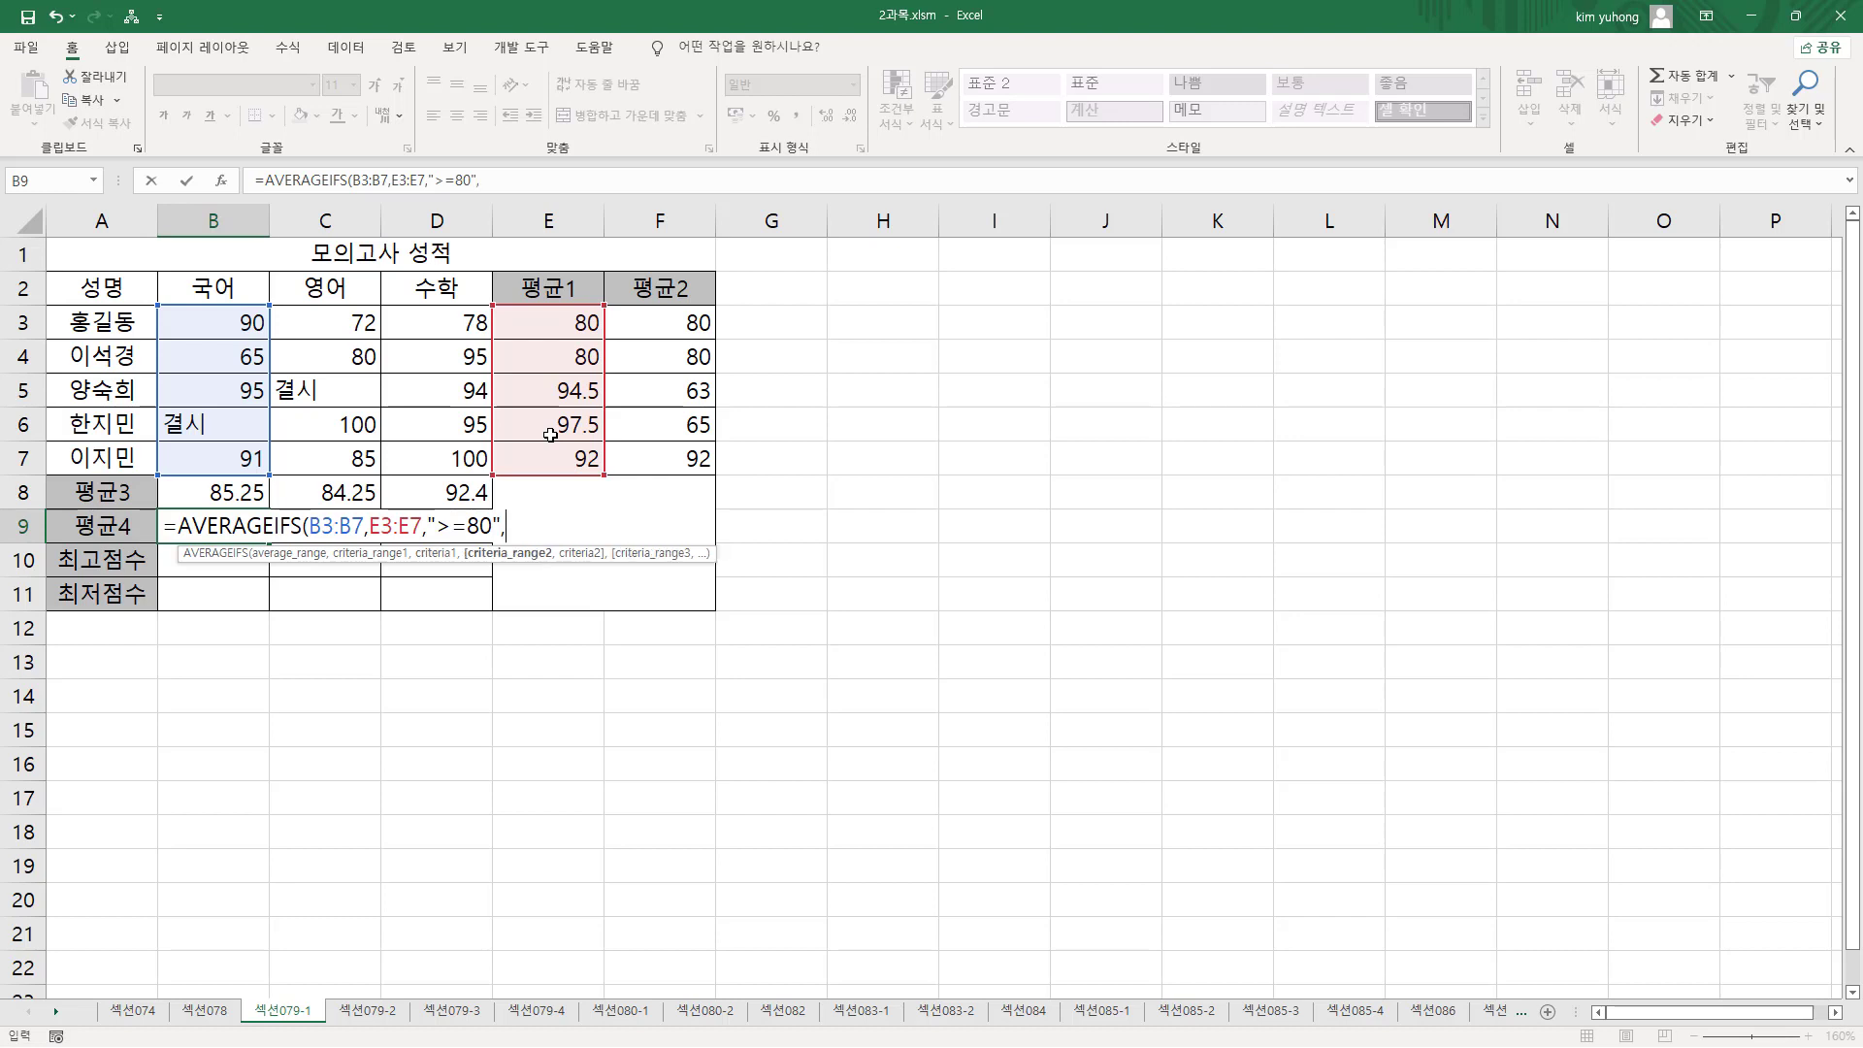
left_click_drag(450, 331, 444, 454)
type(",")
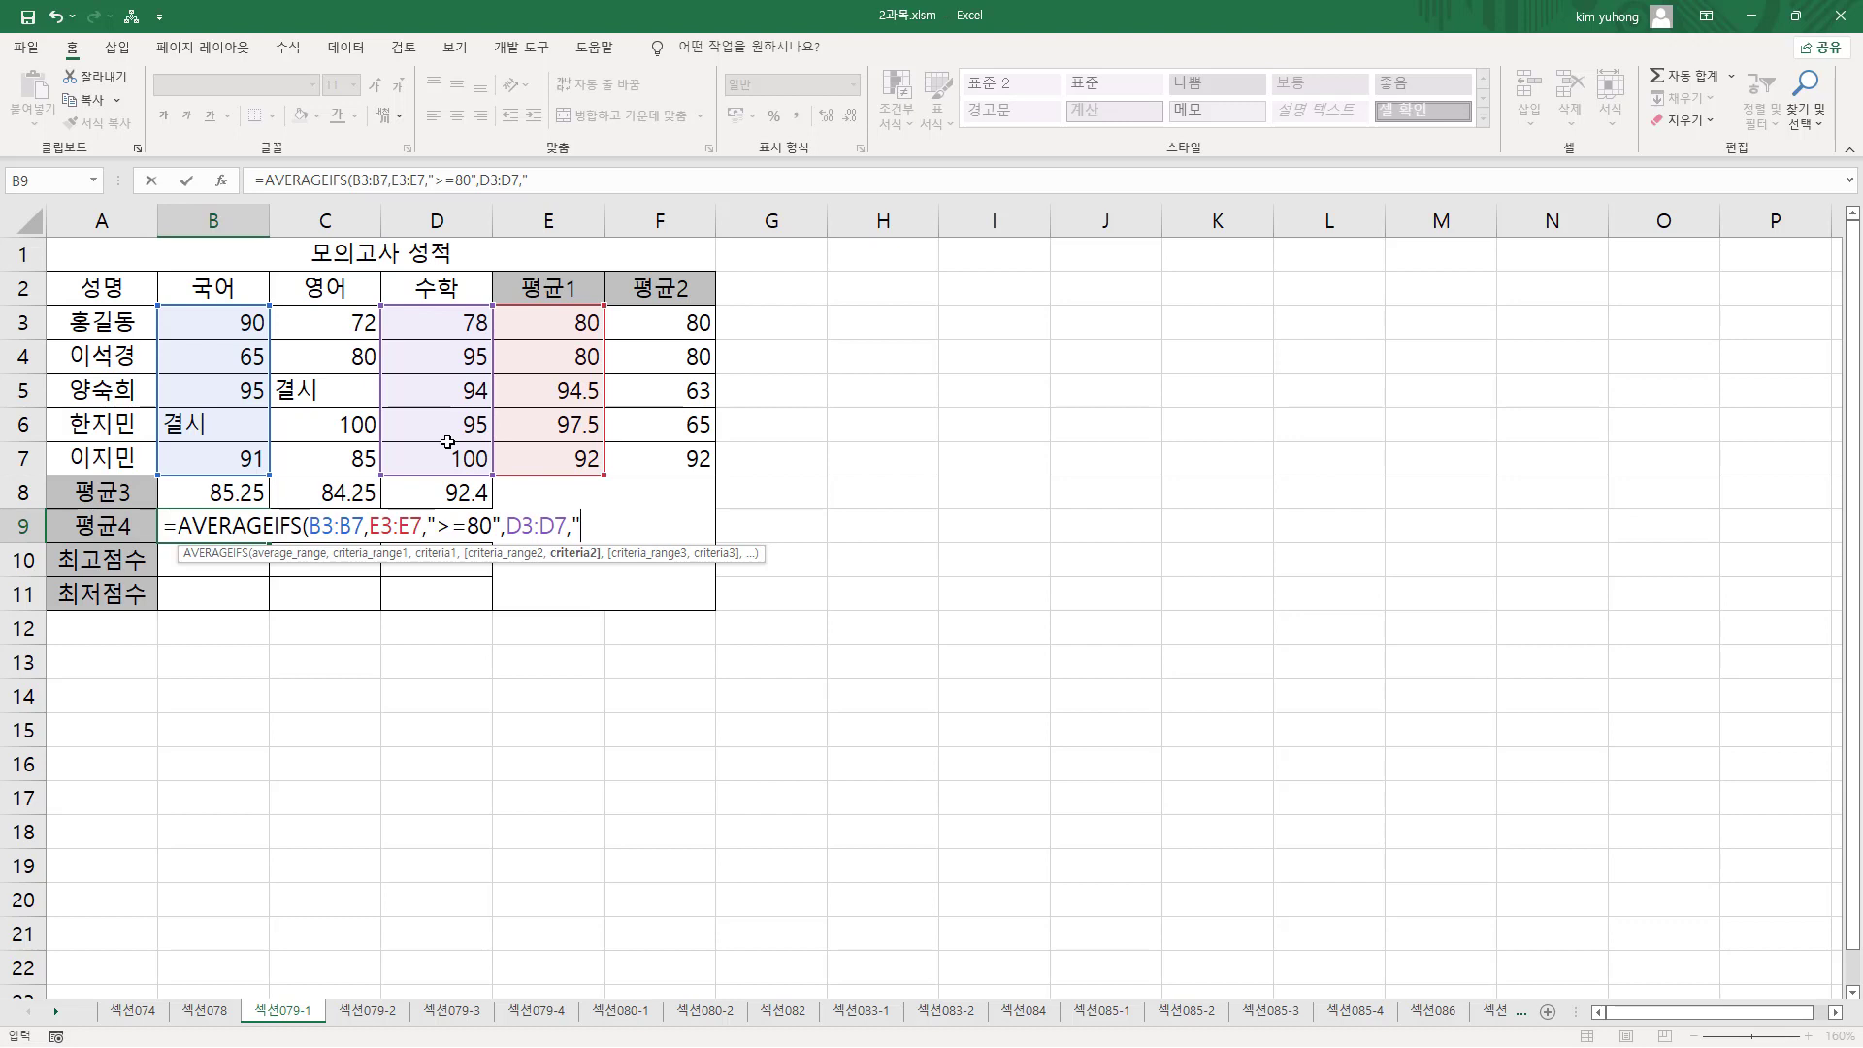
type("\">=80\"")
key("Return")
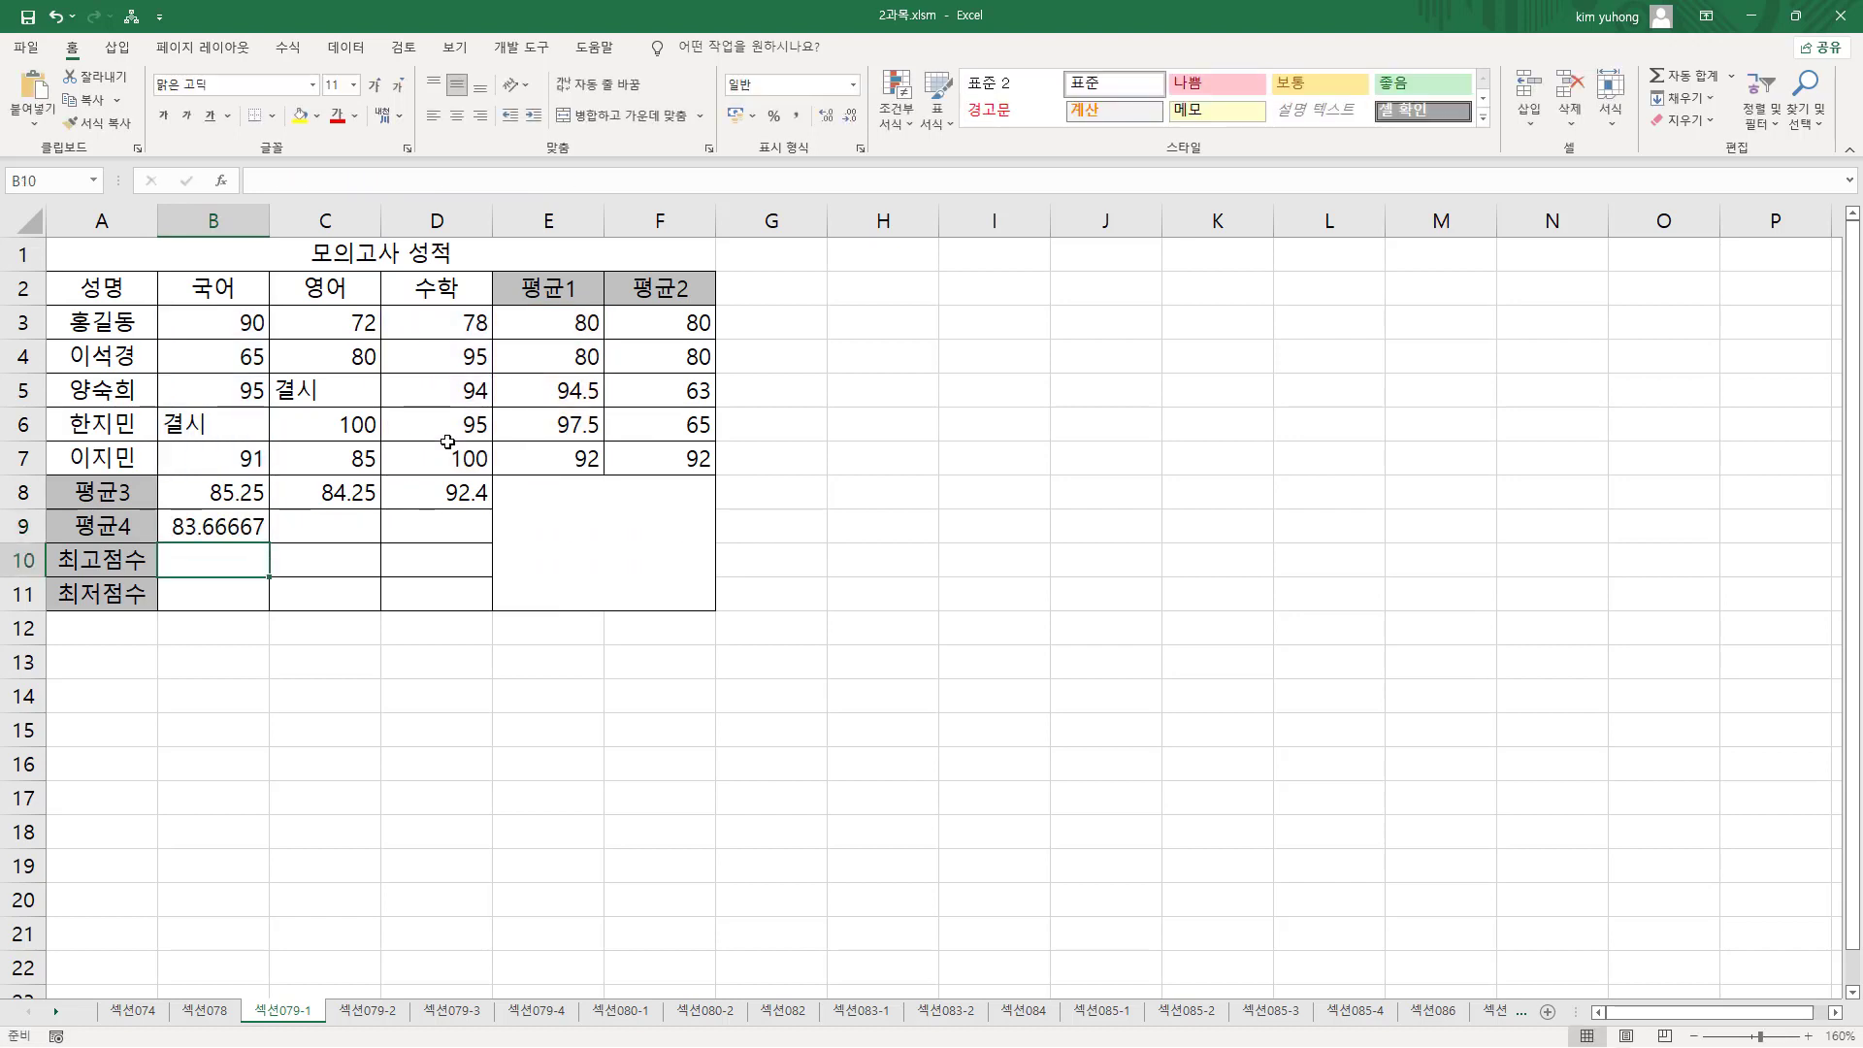
- Fill the B9 formula across through D9 and check the cell ranges it uses
left_click(255, 536)
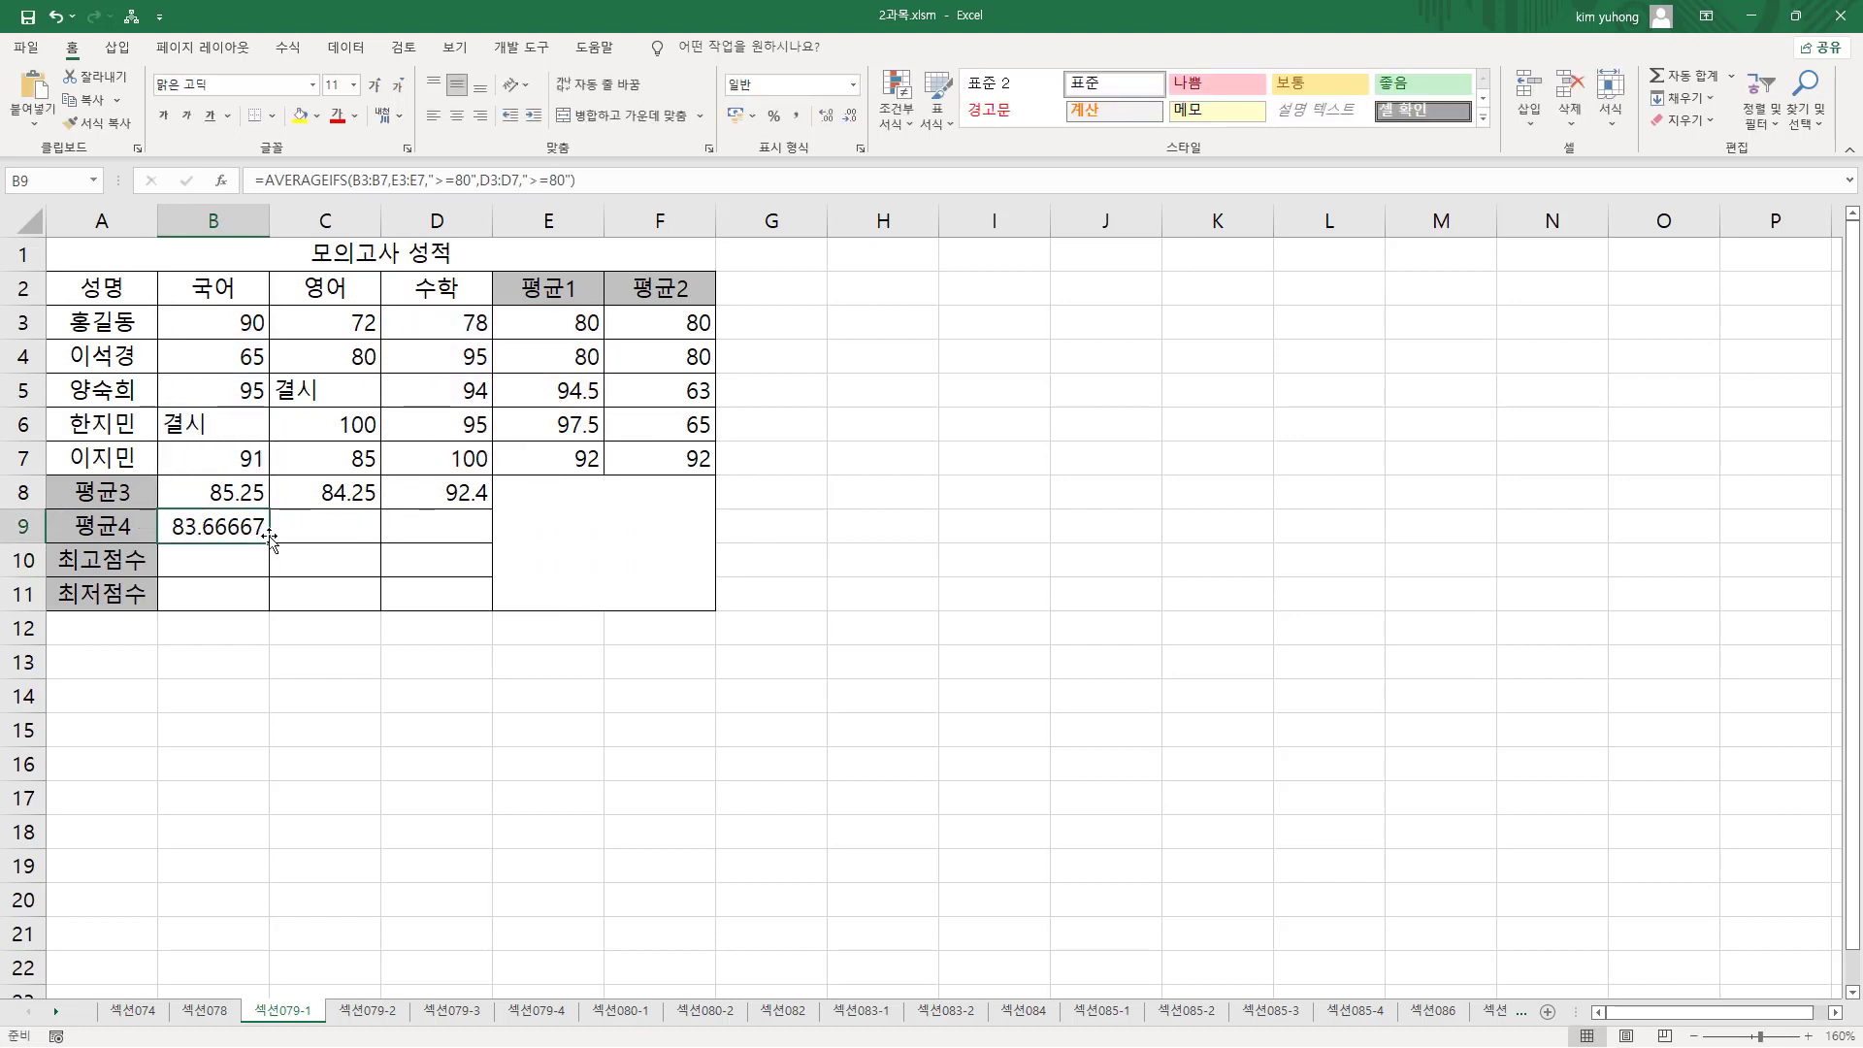
left_click_drag(270, 536, 501, 544)
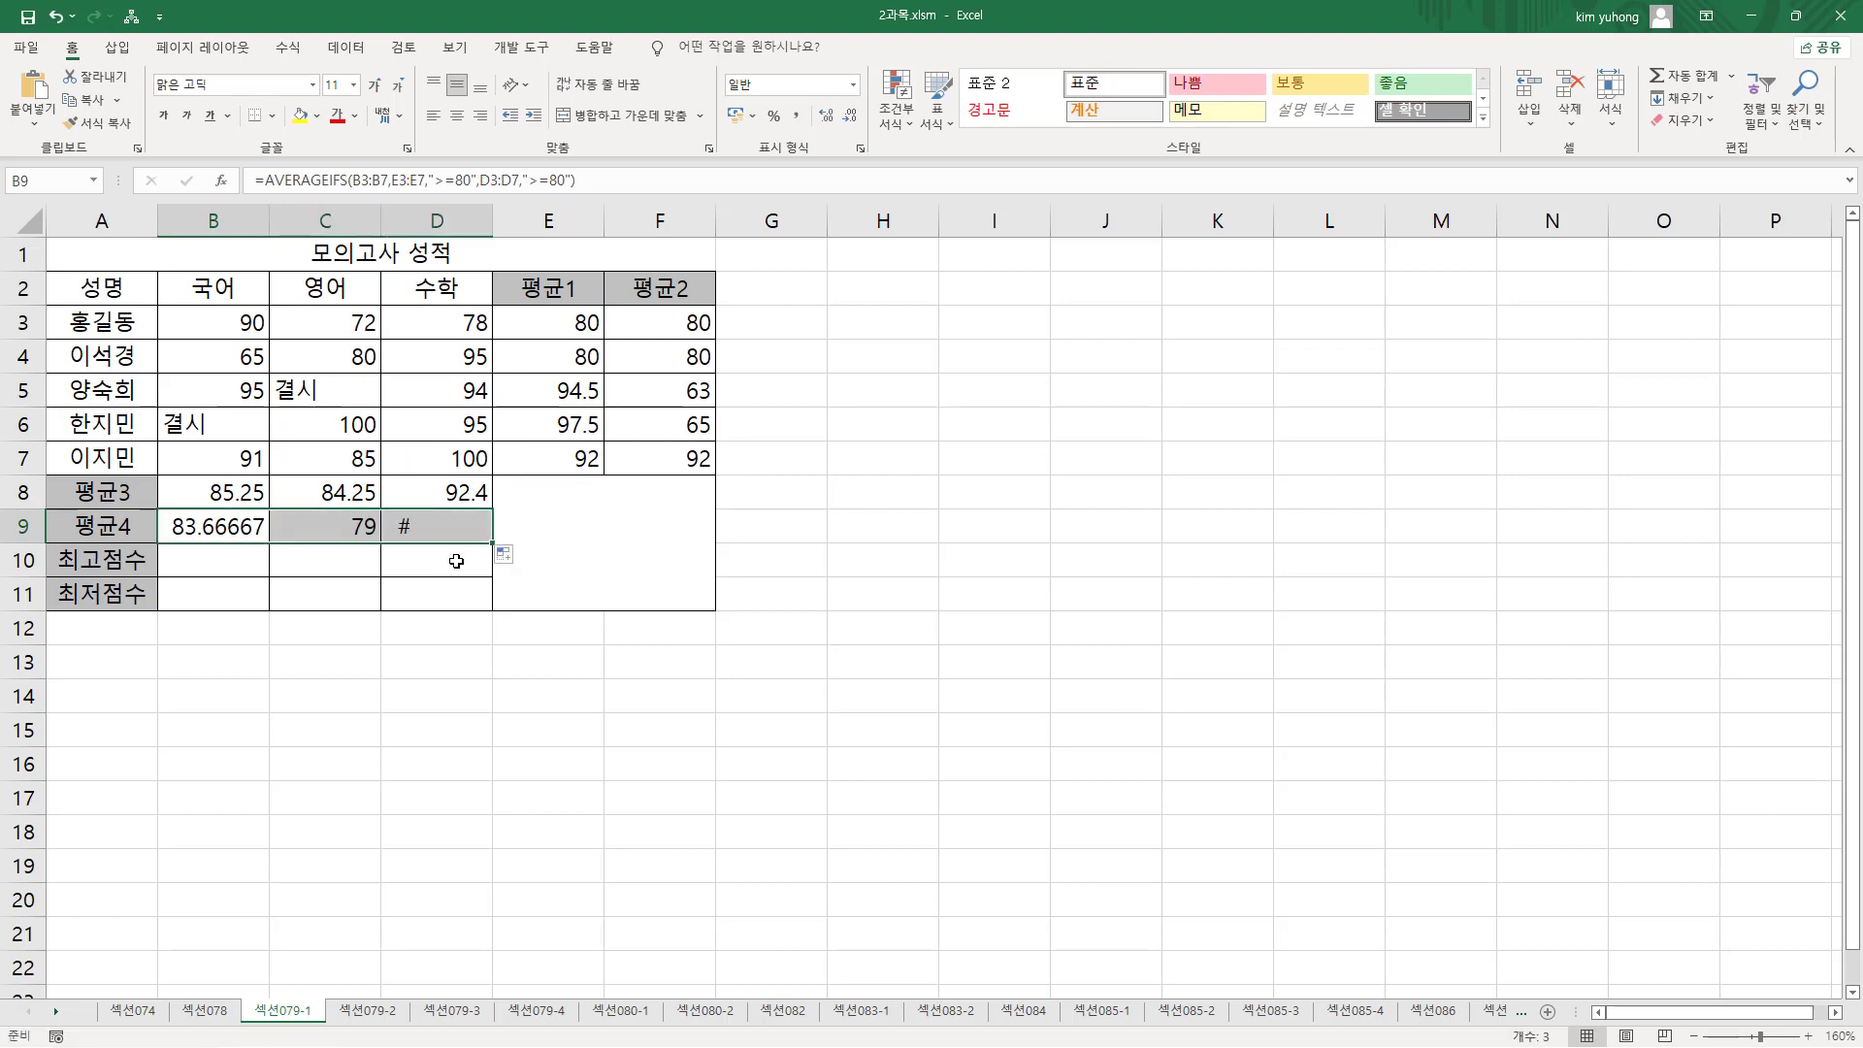
left_click(200, 525)
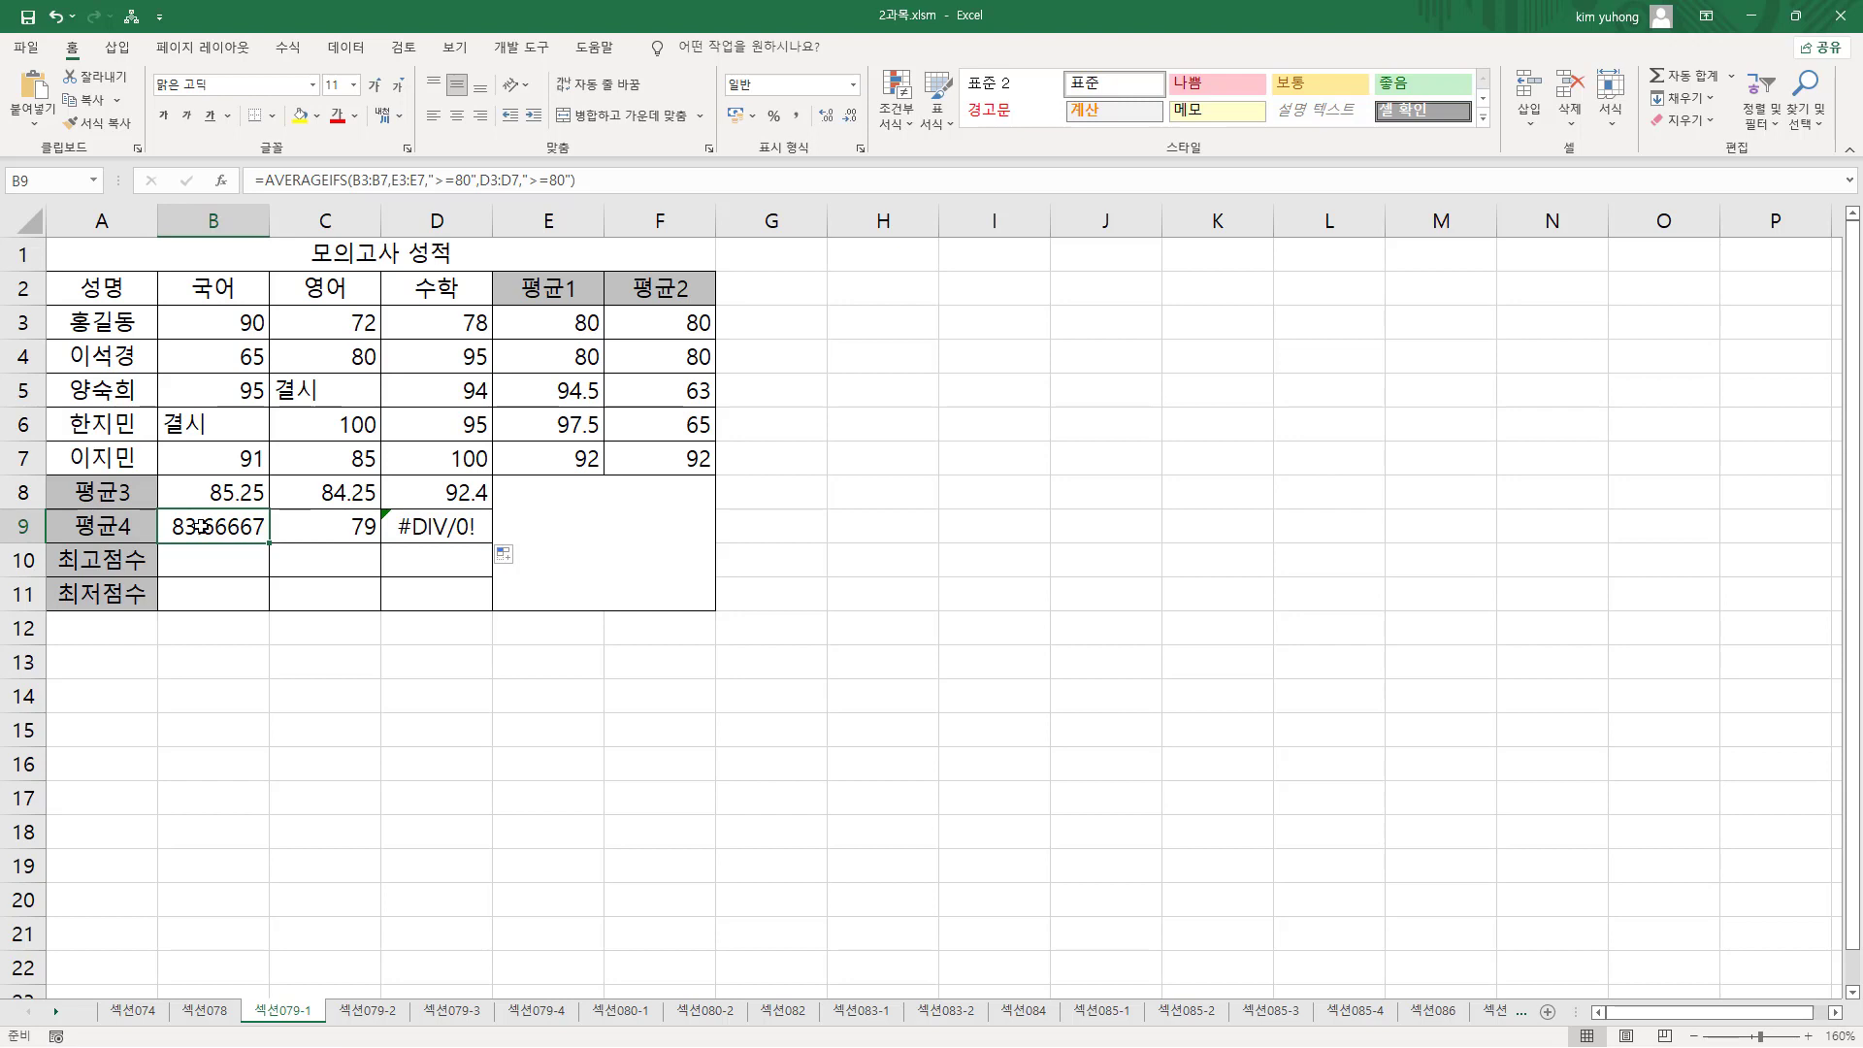
double_click(200, 525)
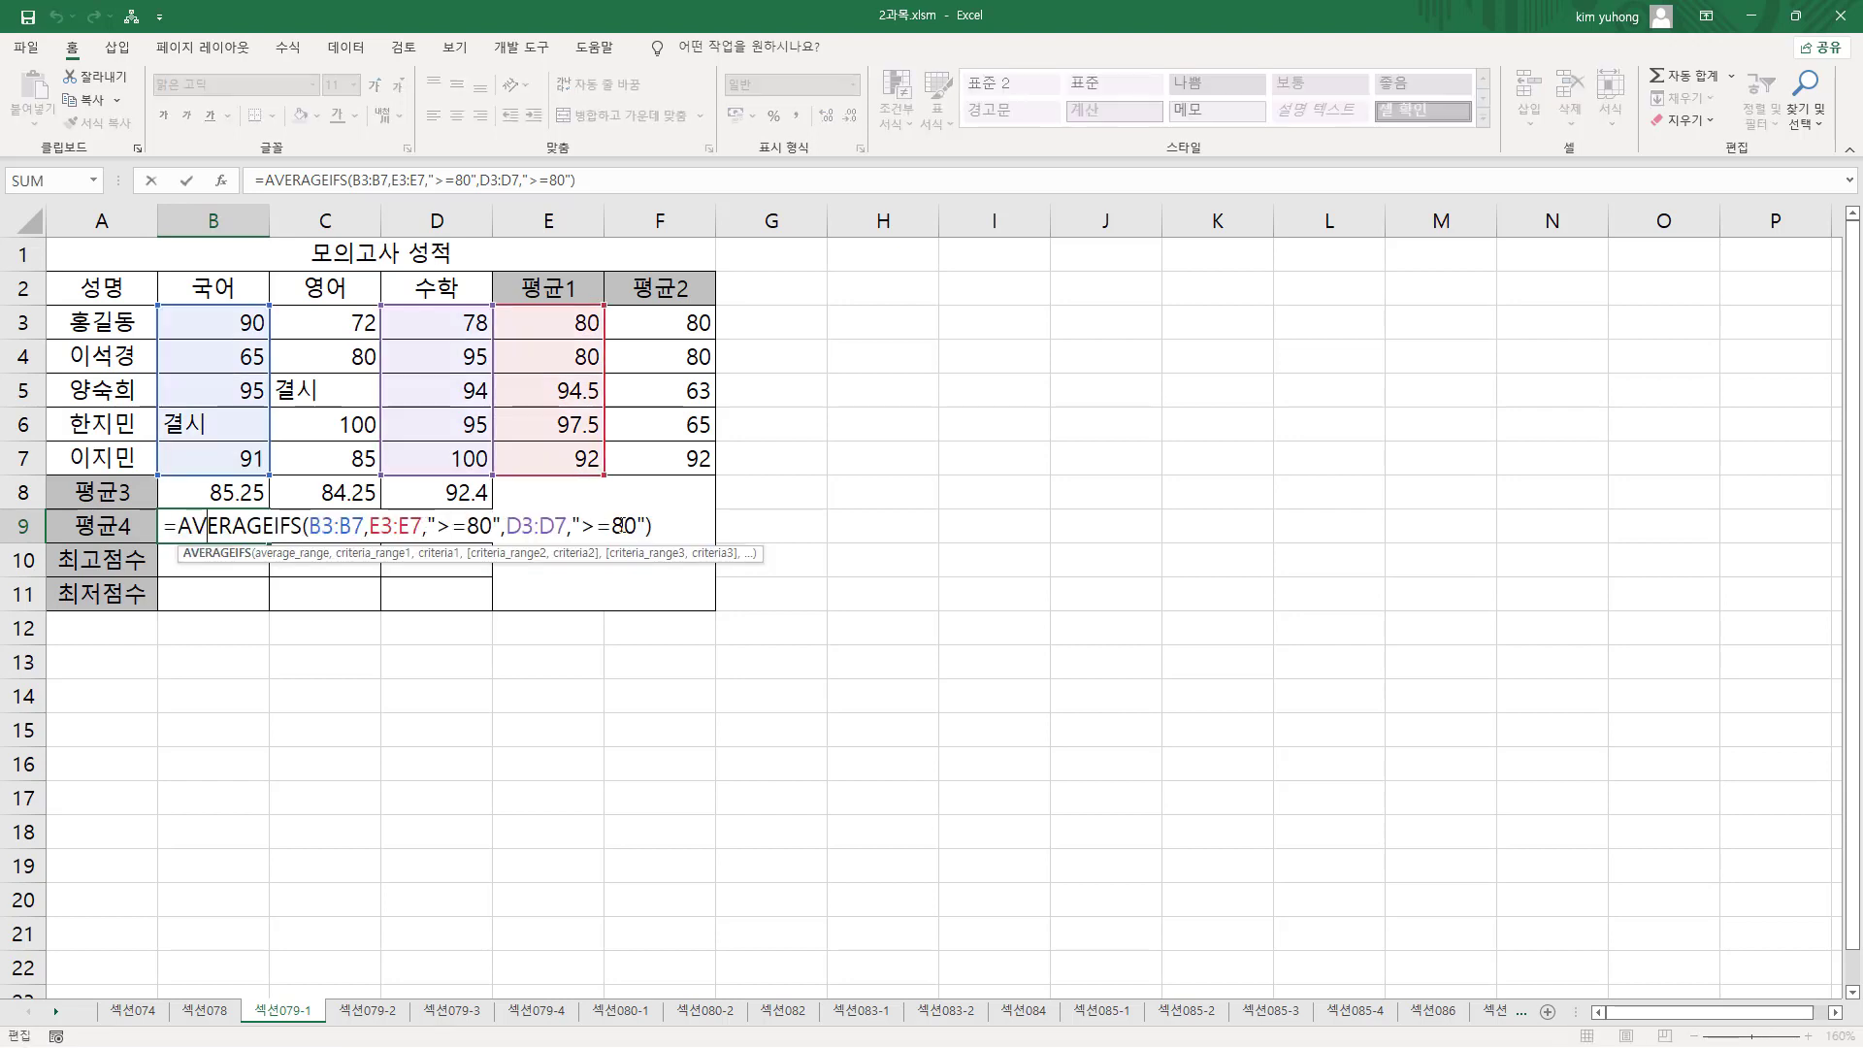
key("Escape")
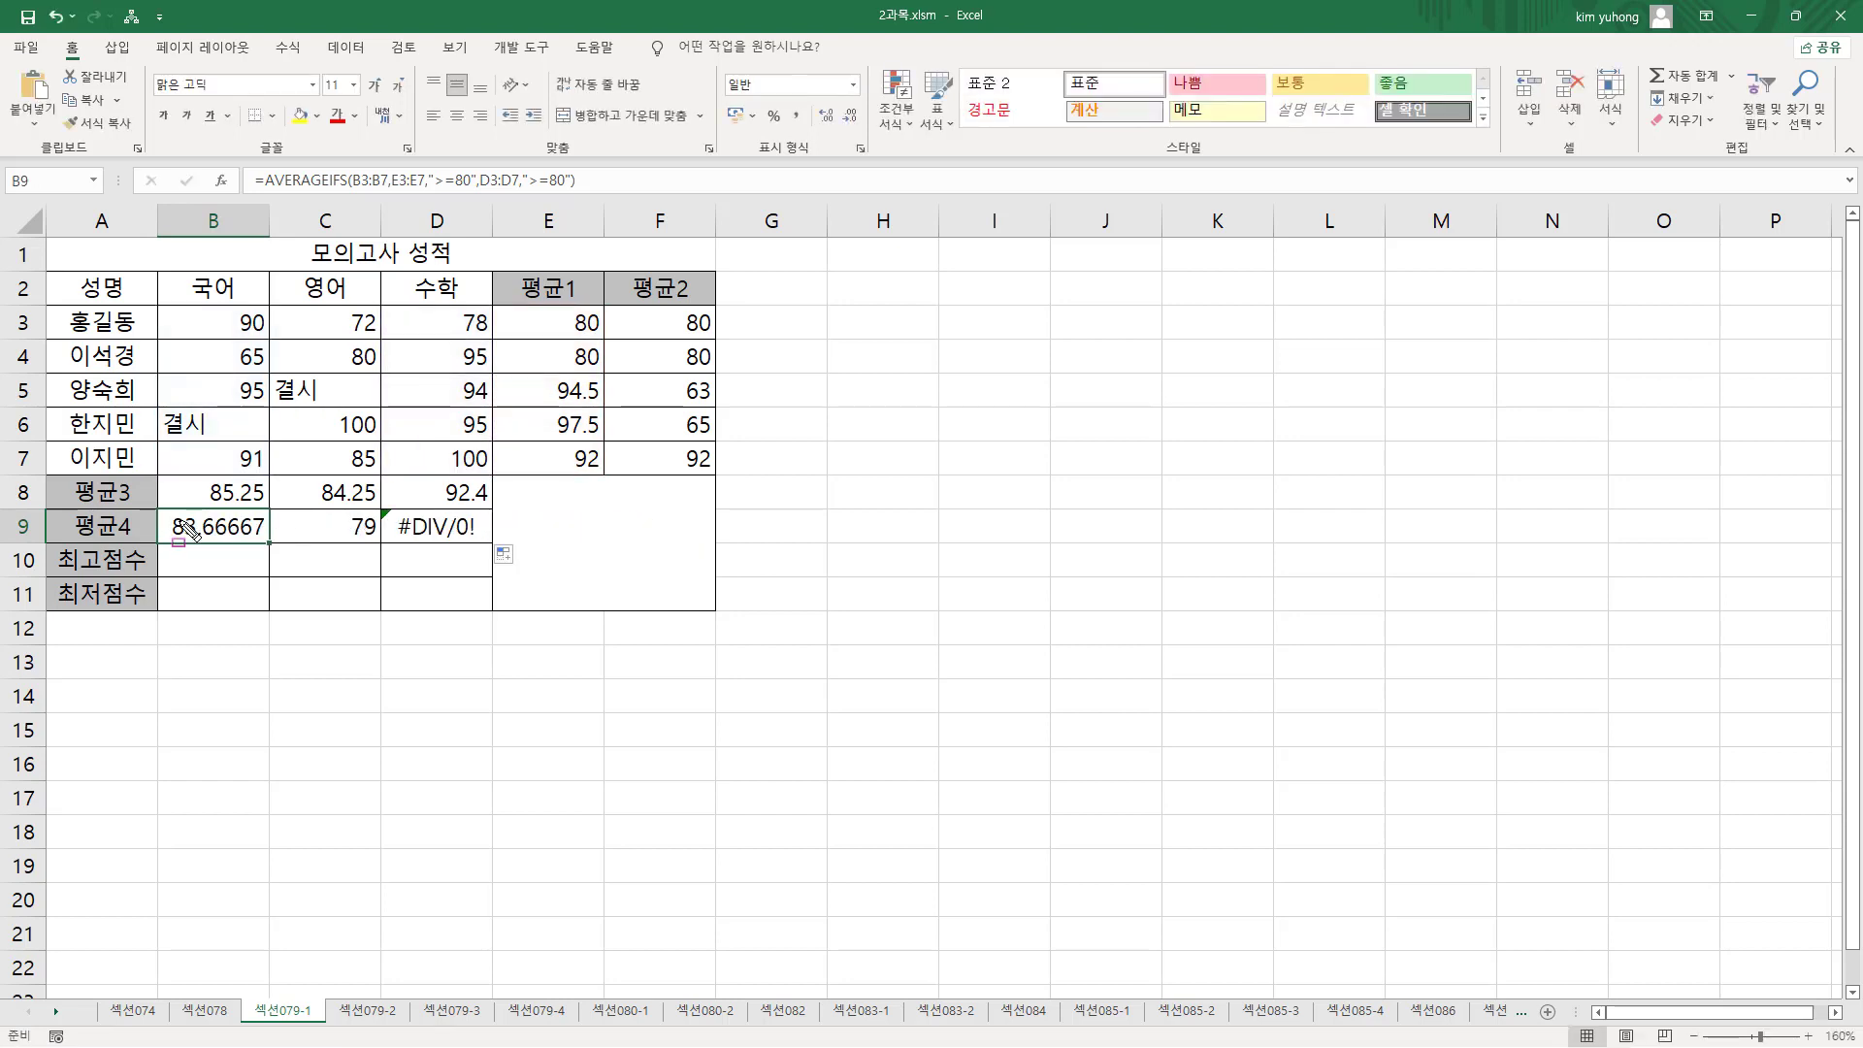
- Compare the row 9 results and the B9 averaging range with the three subject columns and the condition ranges E3:E7 and D3:D7
left_click_drag(172, 517, 239, 536)
mouse_move(185, 320)
left_mouse_down()
mouse_move(238, 462)
mouse_move(364, 532)
left_mouse_up()
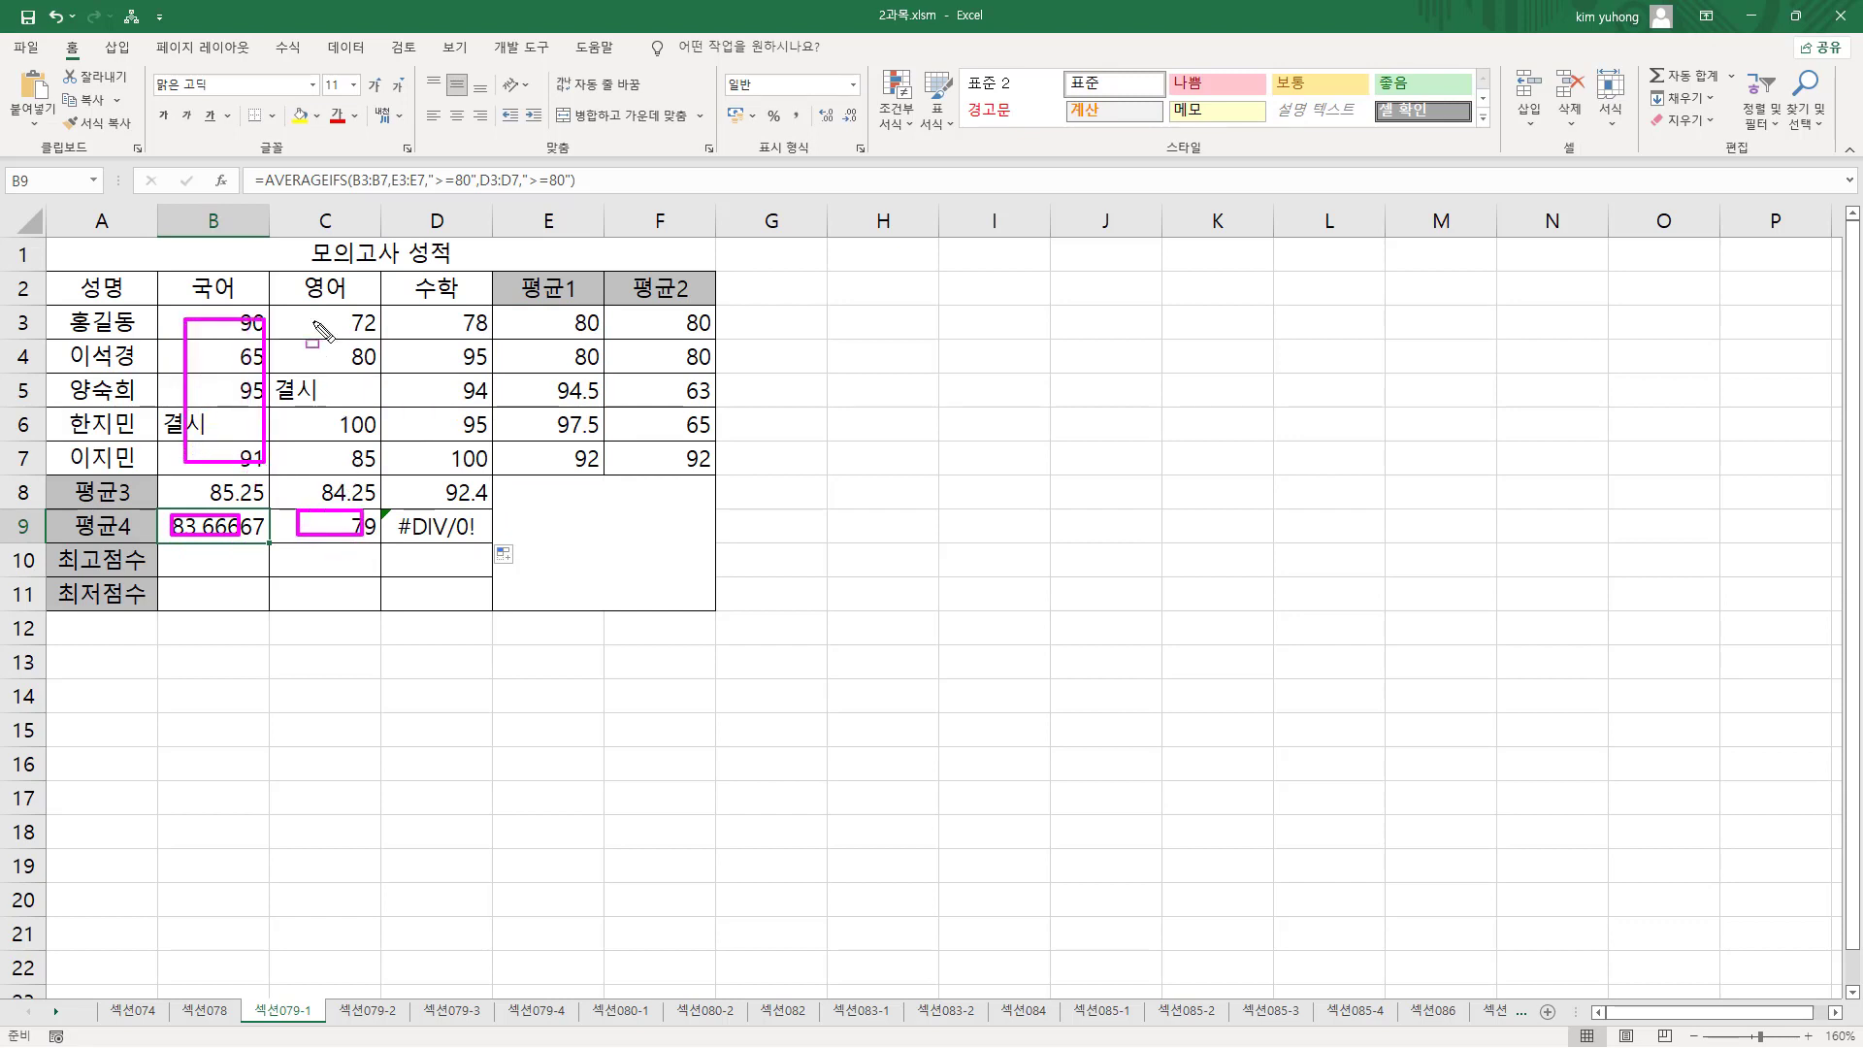
mouse_move(298, 310)
left_mouse_down()
mouse_move(300, 380)
mouse_move(368, 452)
mouse_move(406, 539)
mouse_move(485, 542)
mouse_move(480, 513)
left_mouse_up()
mouse_move(407, 313)
left_mouse_down()
mouse_move(444, 456)
mouse_move(481, 464)
left_mouse_up()
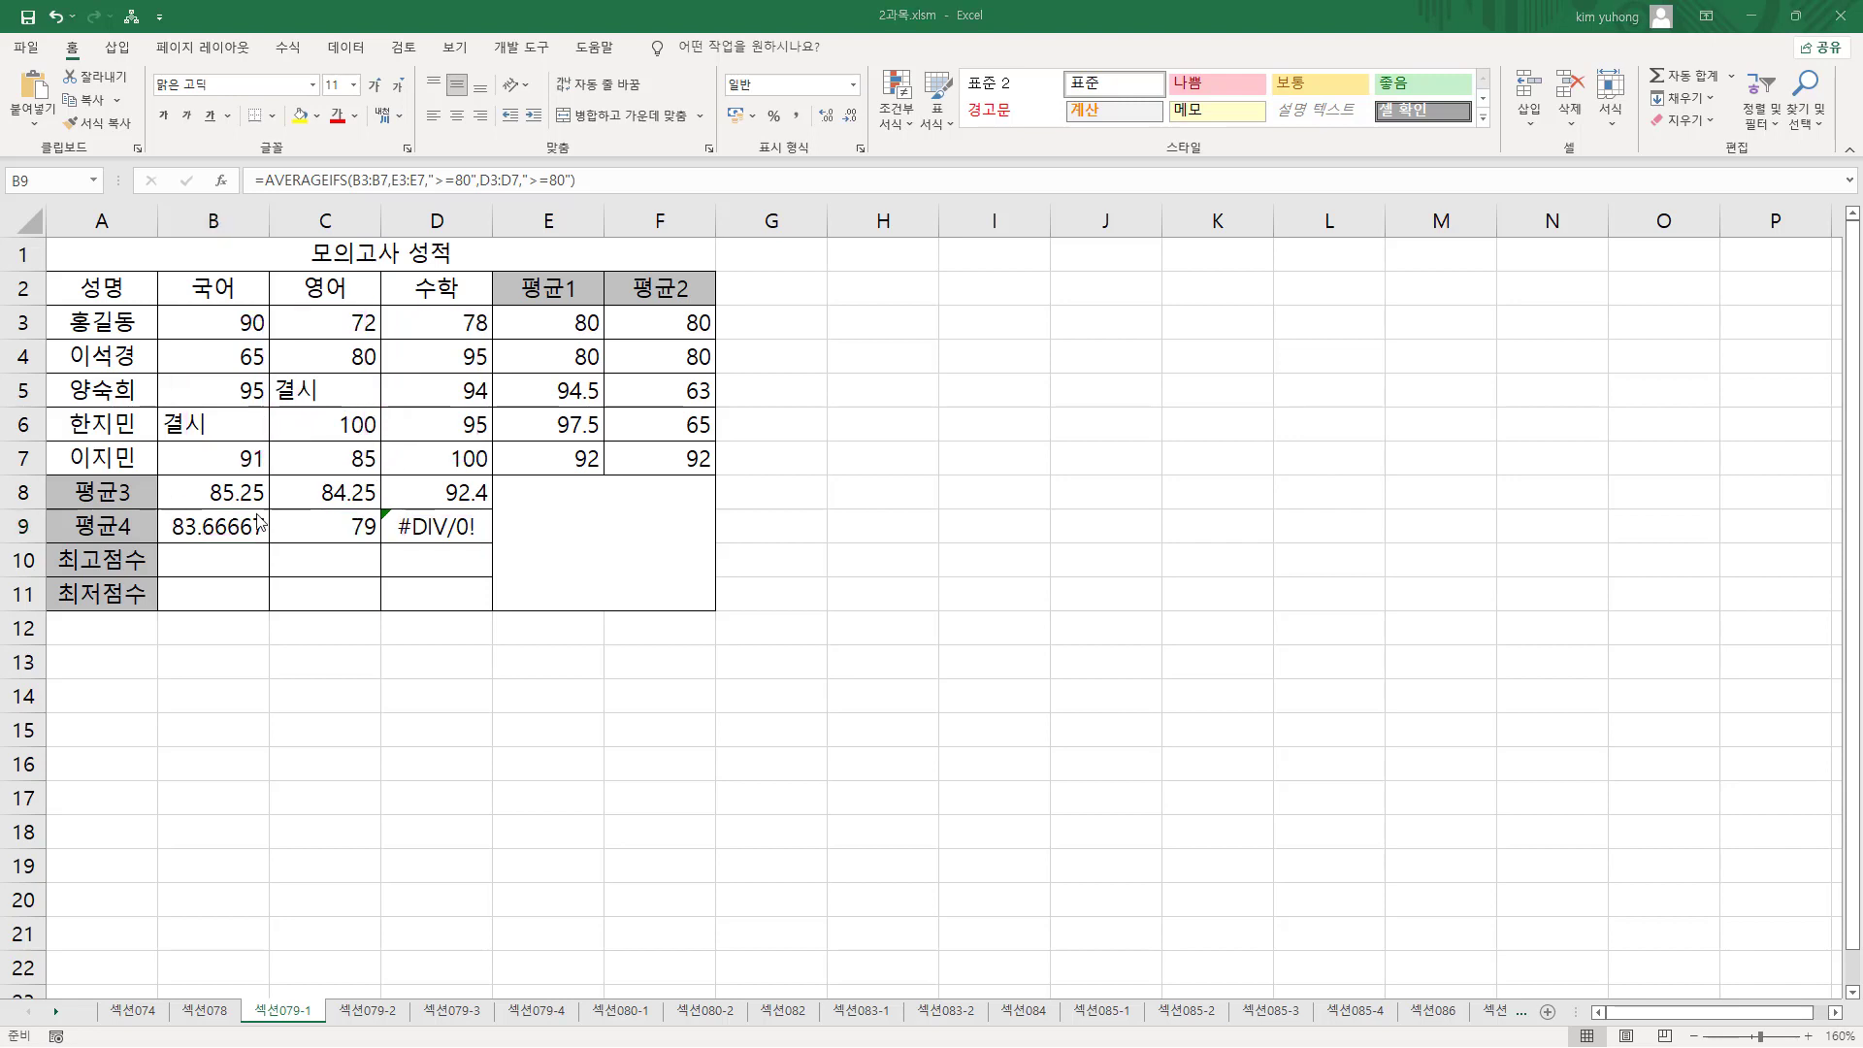
double_click(220, 525)
key("ctrl+2")
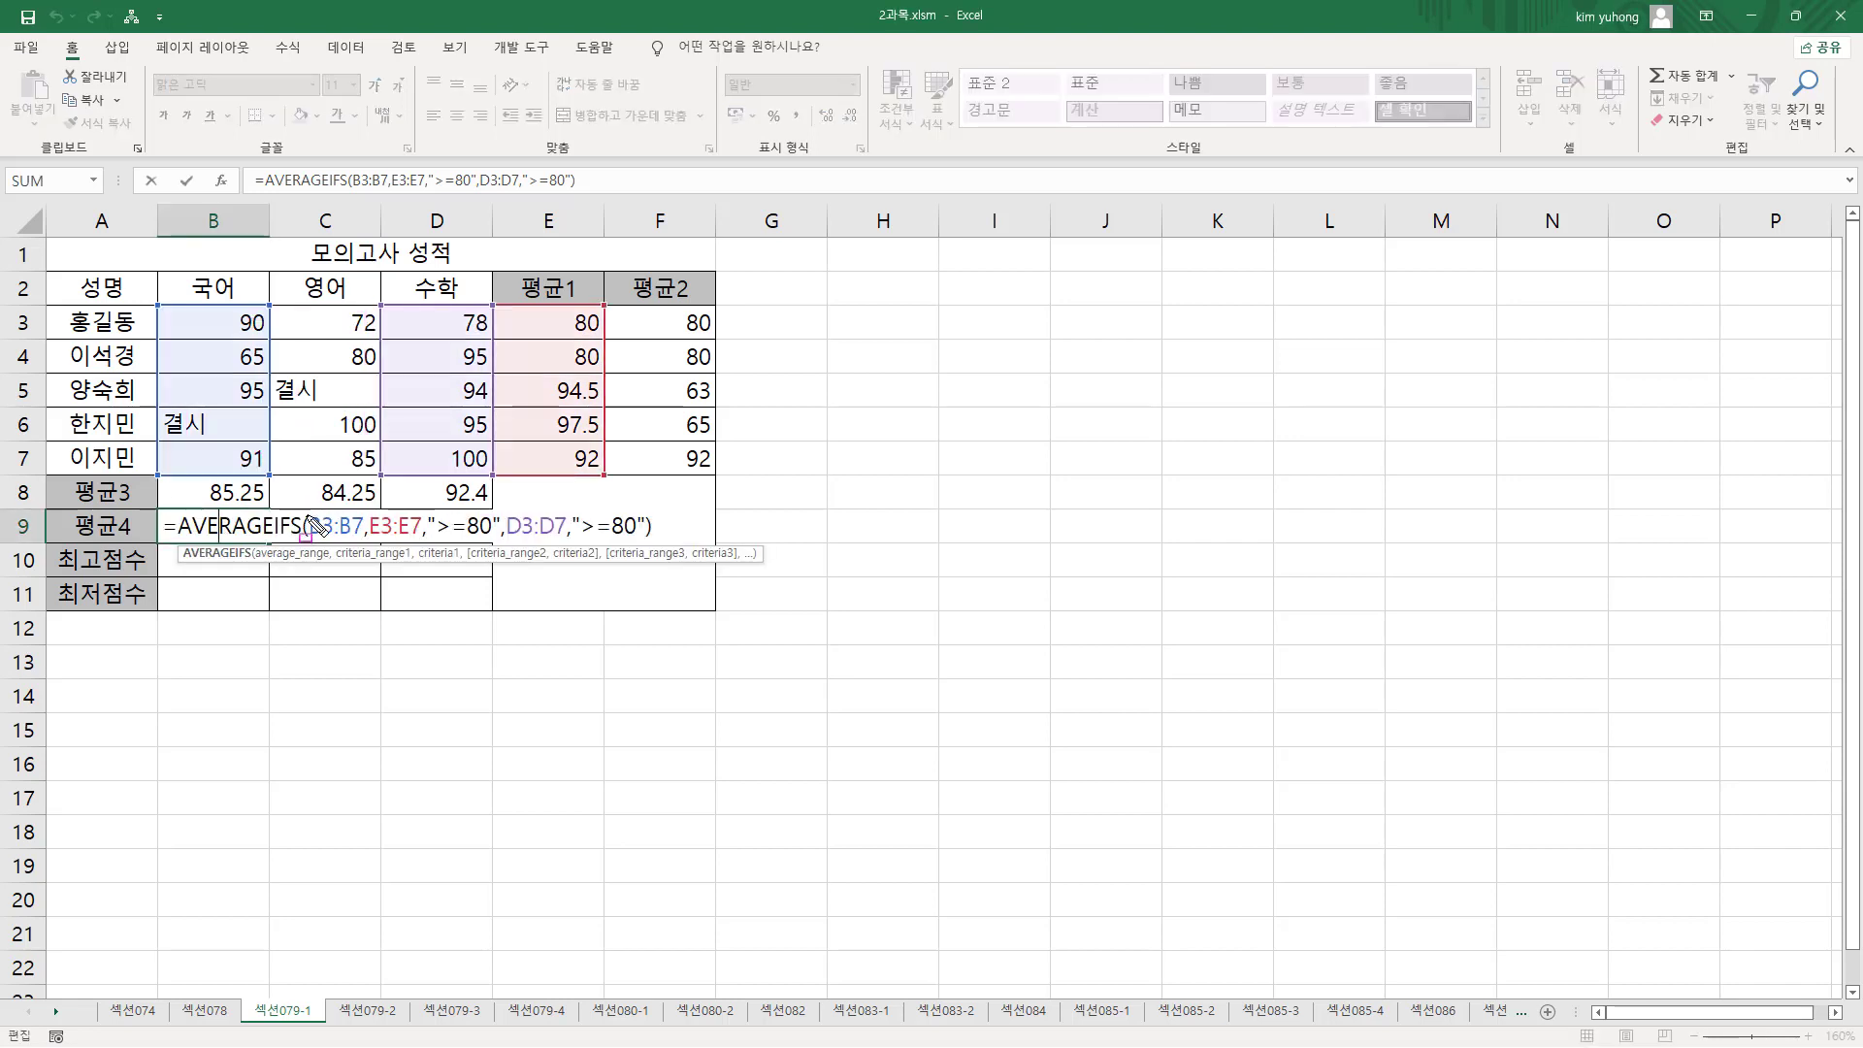
left_click_drag(307, 513, 356, 539)
key("Escape")
key("Escape")
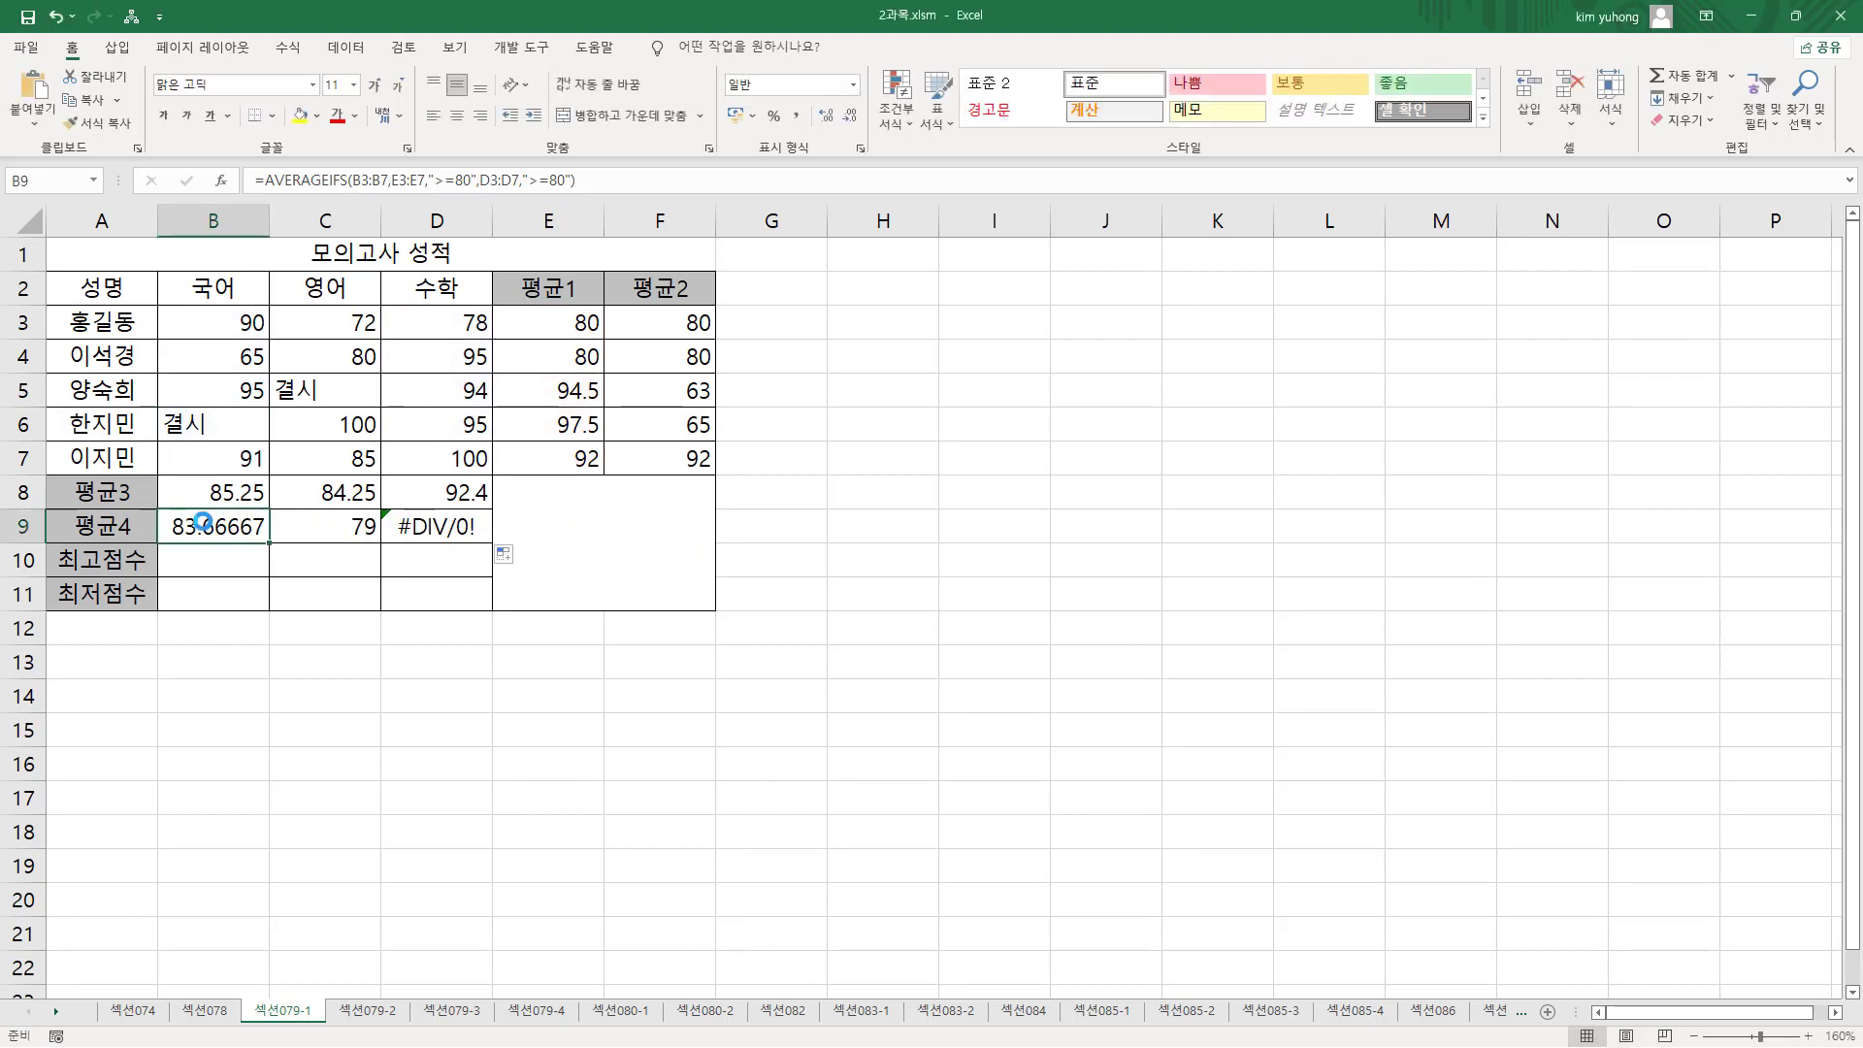
mouse_move(179, 515)
left_mouse_down()
mouse_move(260, 538)
mouse_move(485, 549)
mouse_move(469, 537)
left_mouse_up()
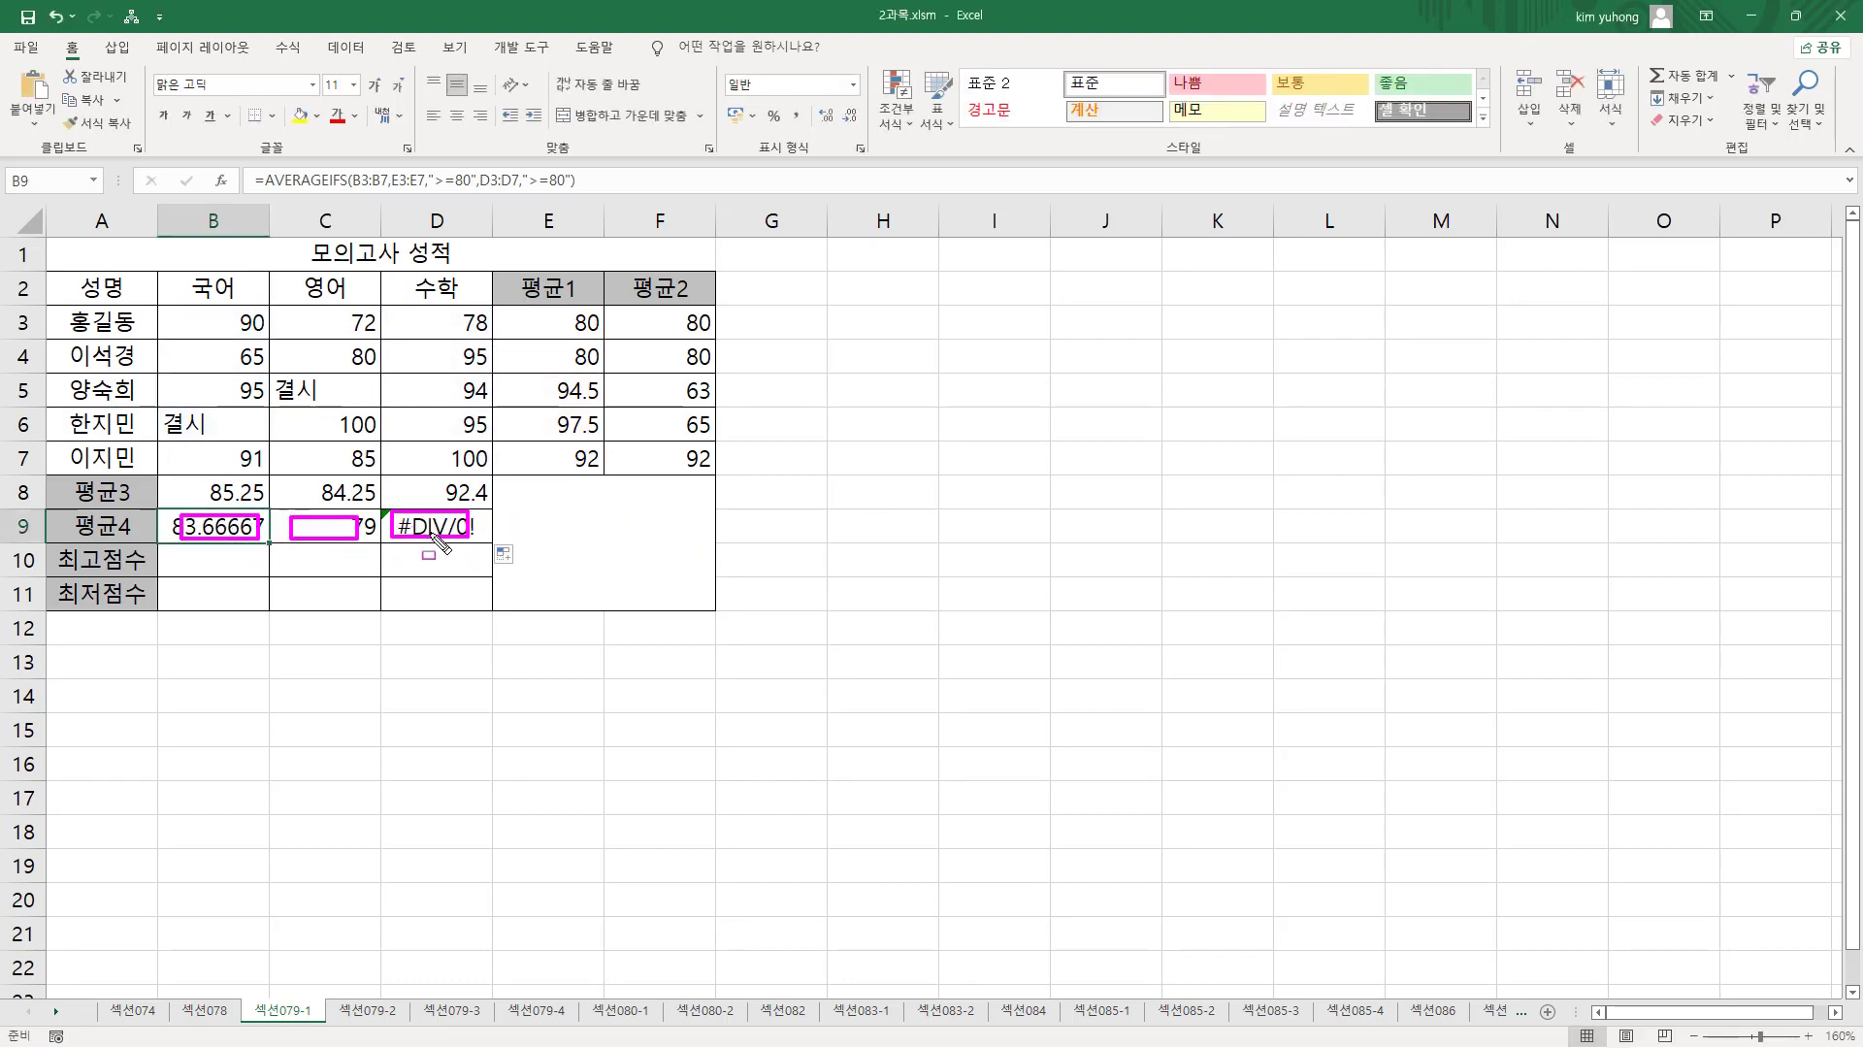
left_click_drag(541, 306, 605, 472)
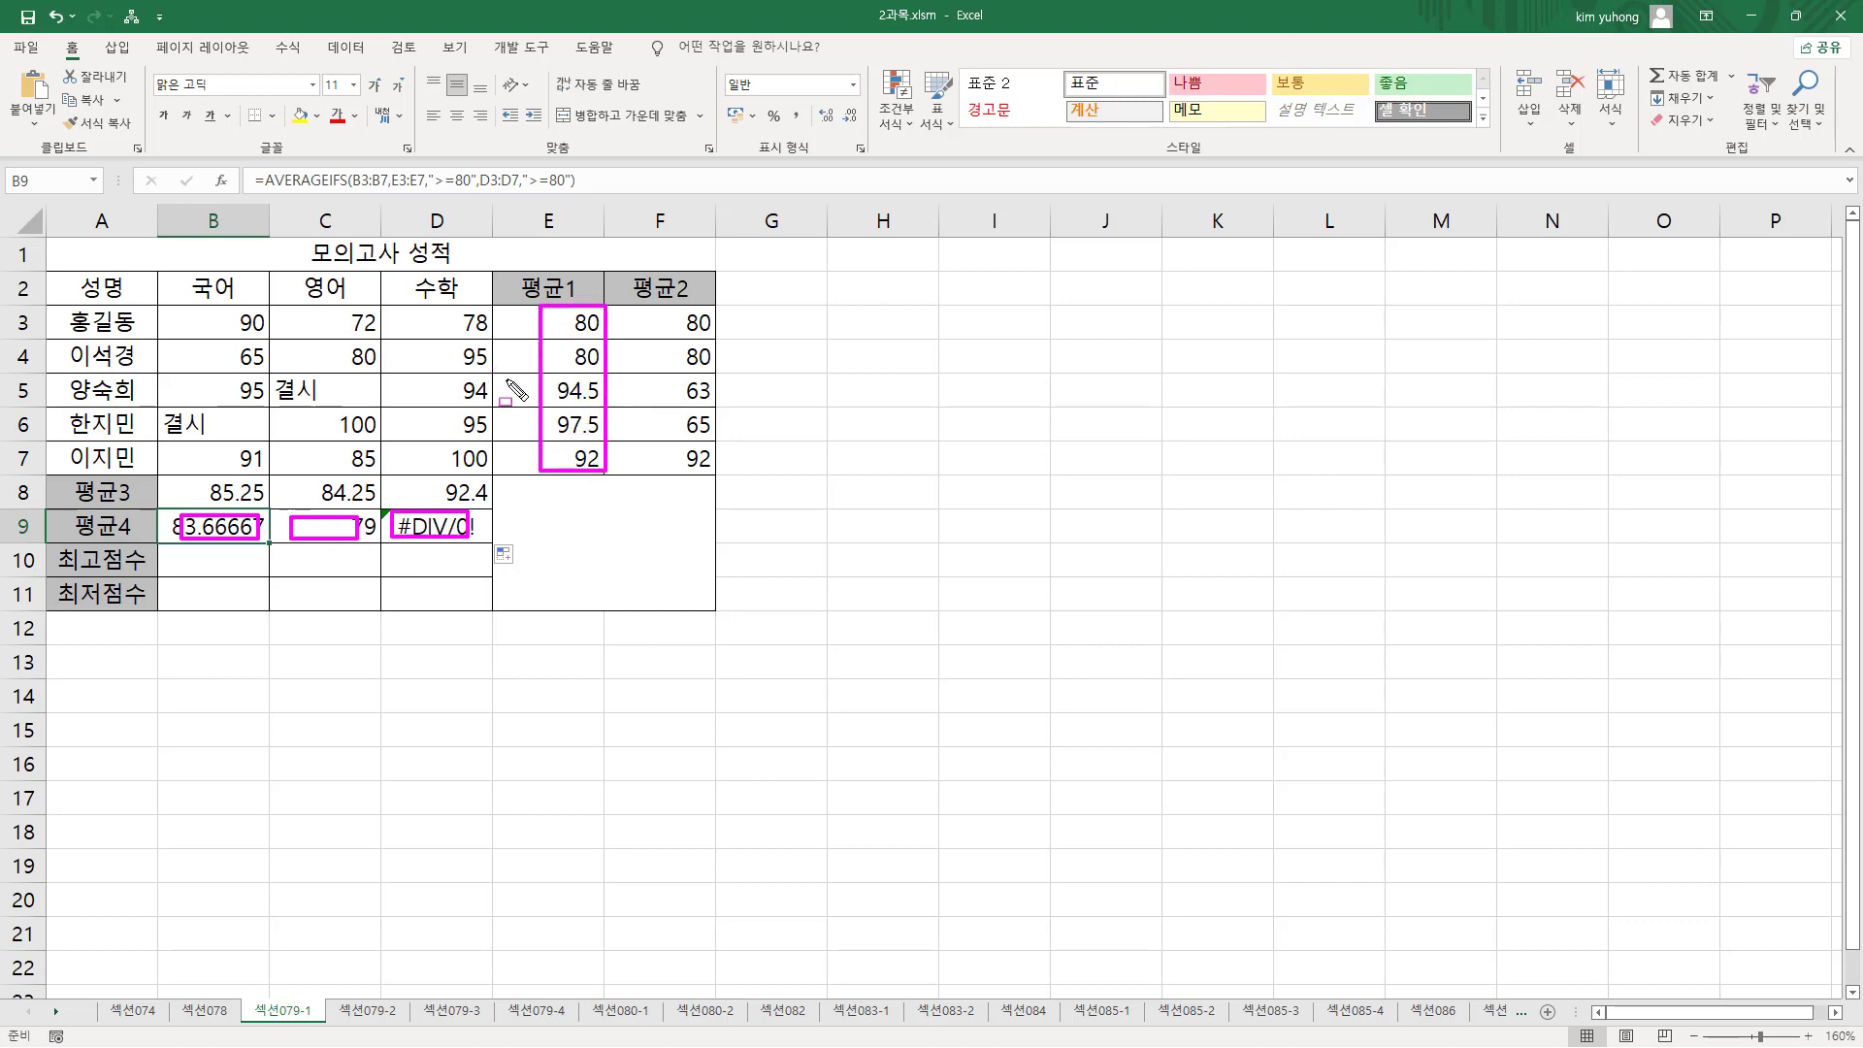
mouse_move(427, 303)
left_mouse_down()
mouse_move(505, 503)
mouse_move(497, 474)
left_mouse_up()
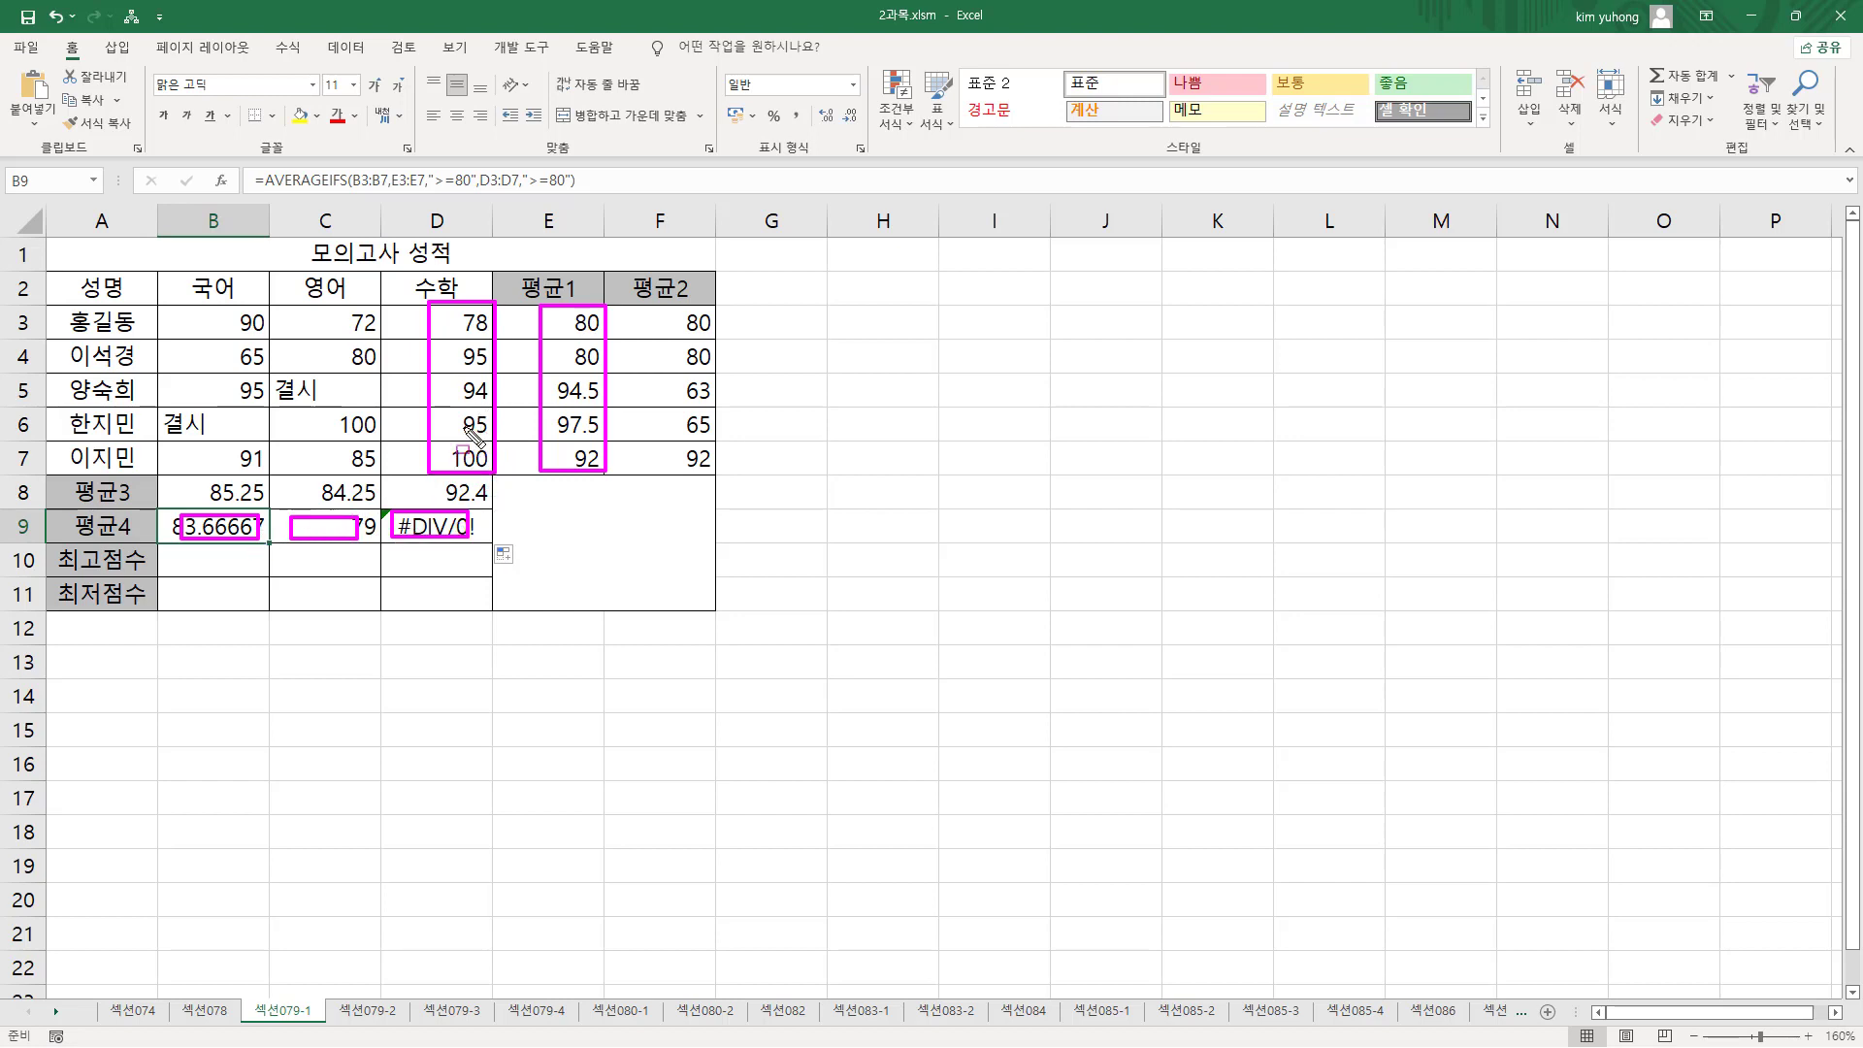
key("Escape")
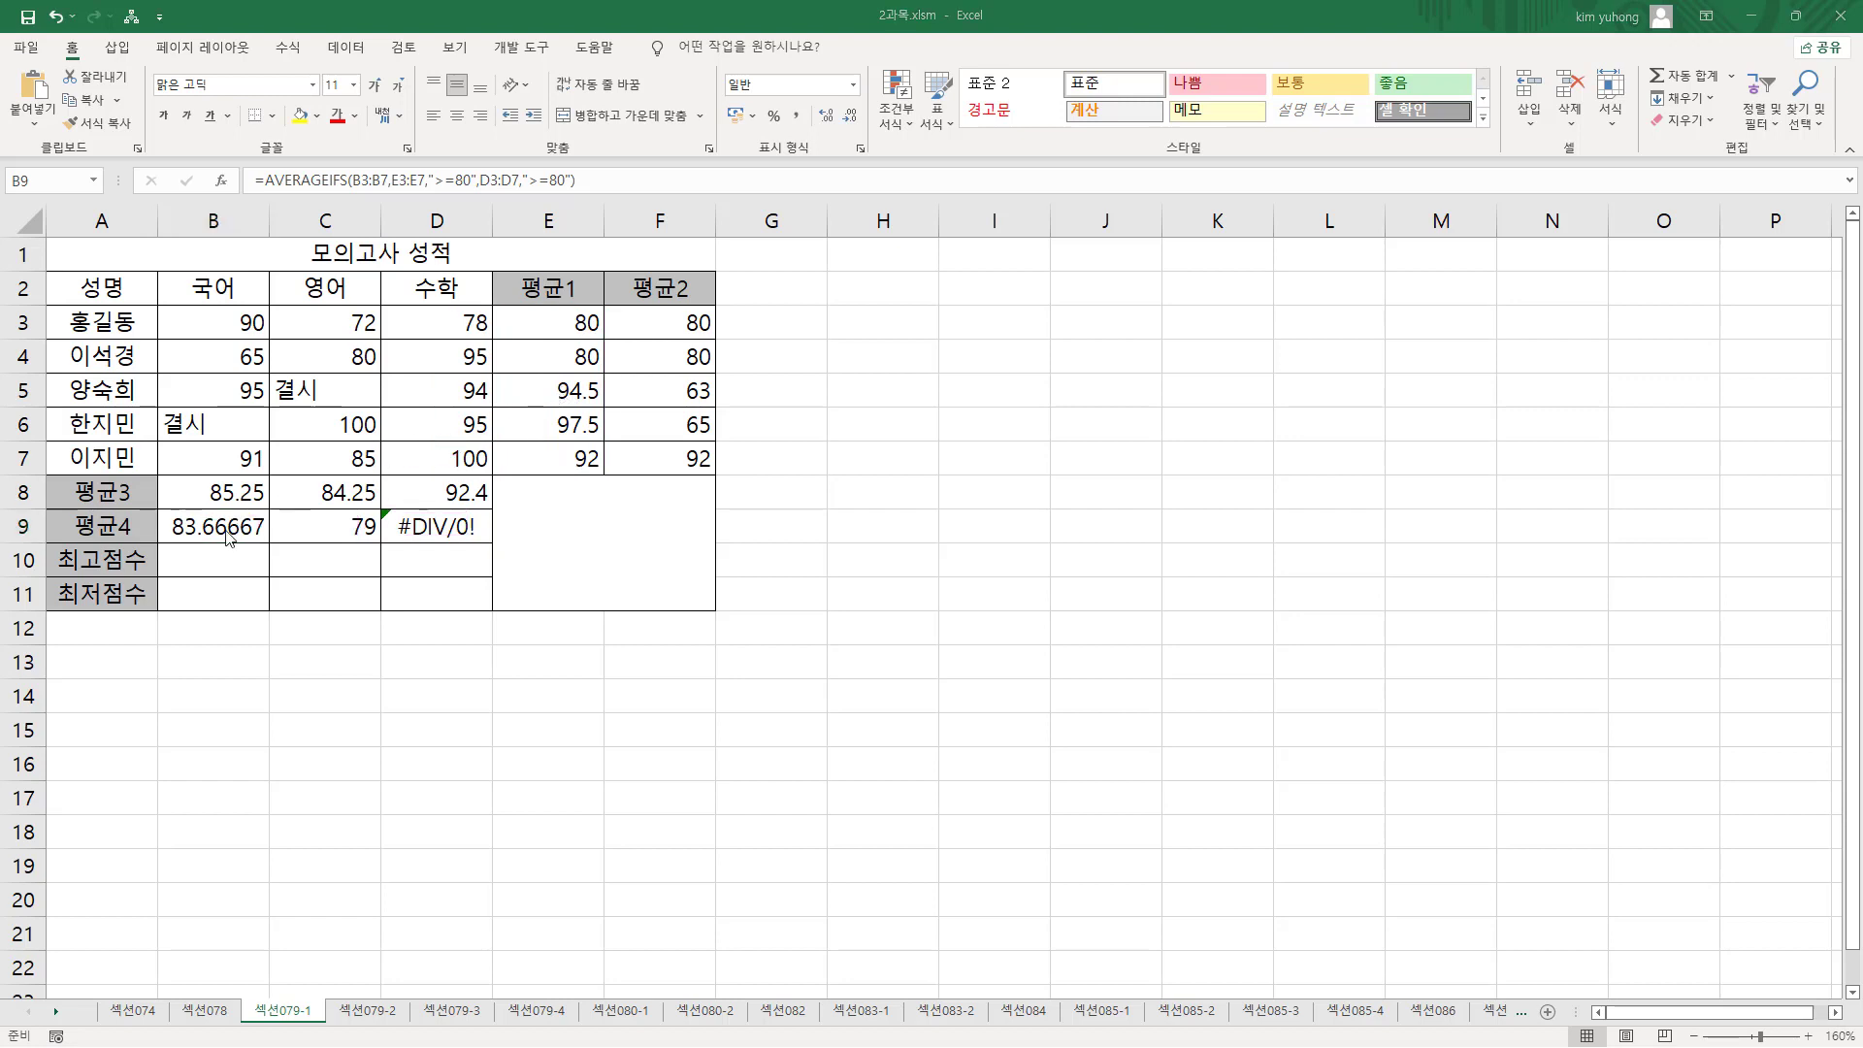
- Change both condition ranges in the B9 AVERAGEIFS formula to the absolute references $E$3:$E$7 and $D$3:$D$7, and commit it
double_click(229, 536)
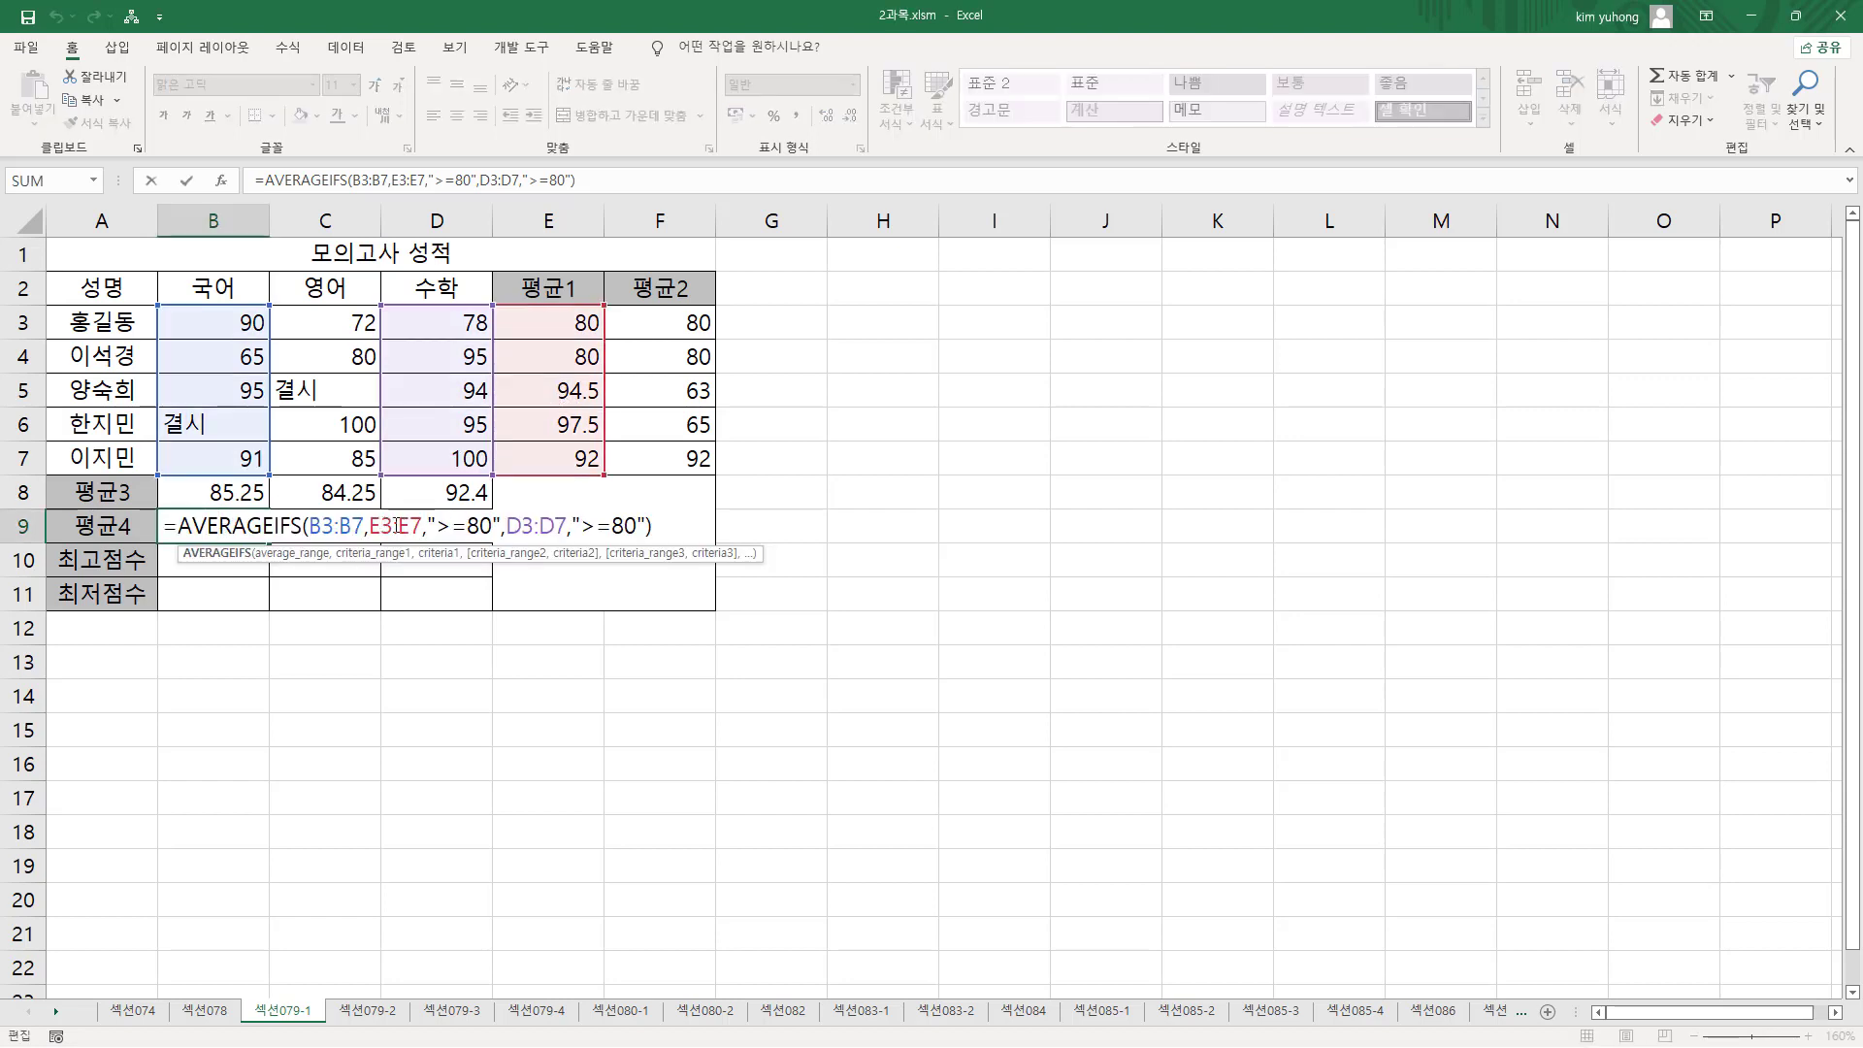
left_click_drag(369, 525, 411, 525)
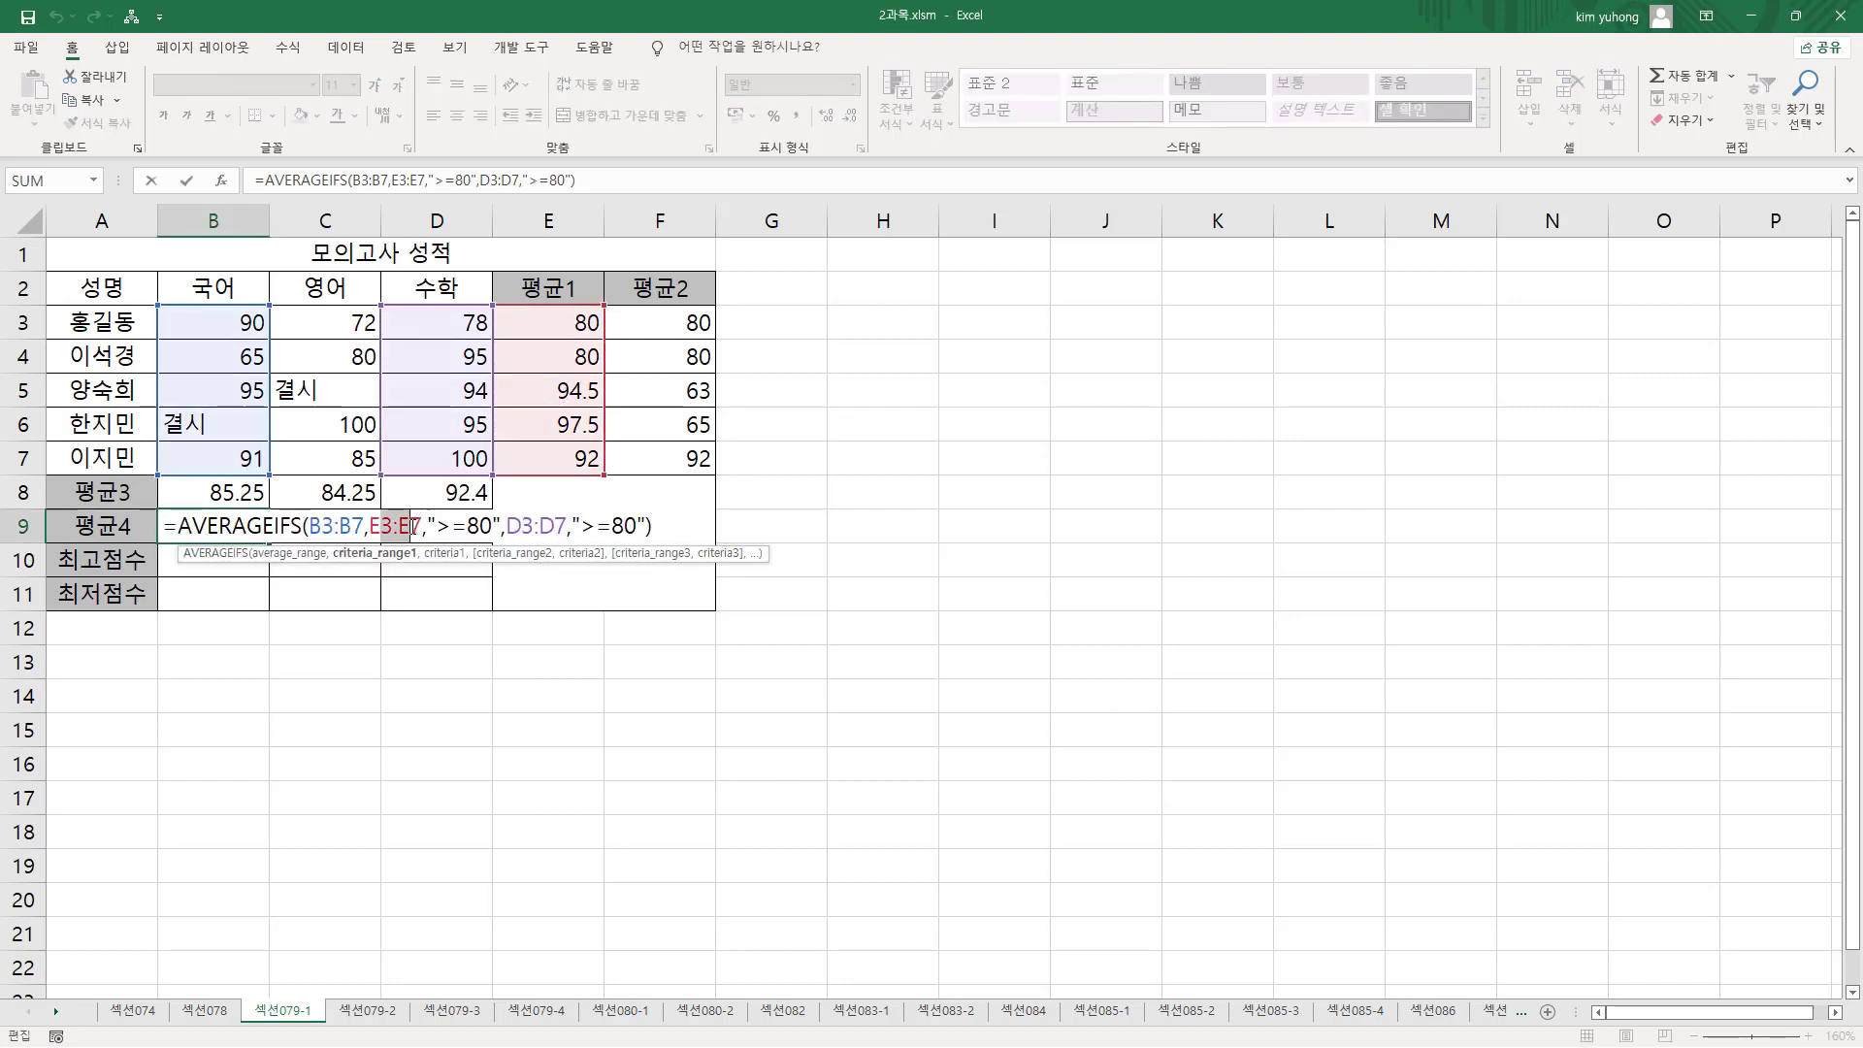
key("F4")
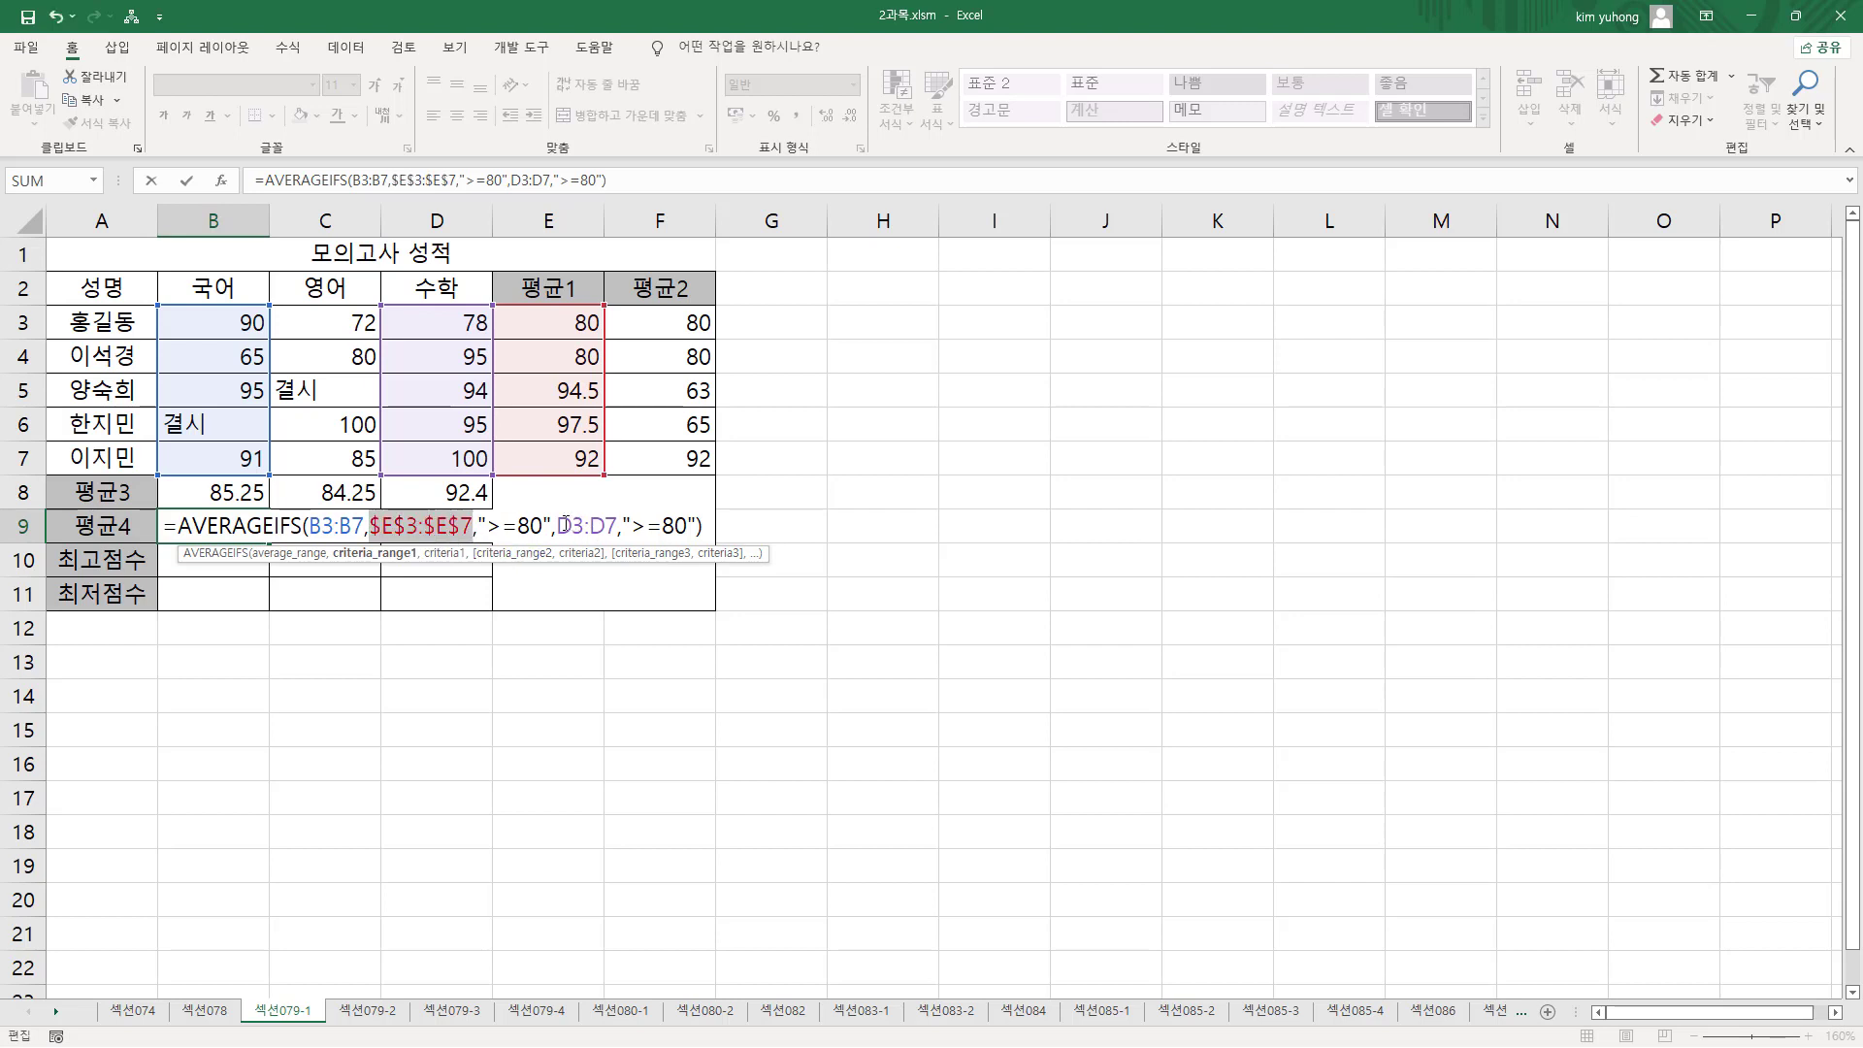
mouse_move(564, 525)
left_mouse_down()
mouse_move(613, 525)
mouse_move(588, 520)
left_mouse_up()
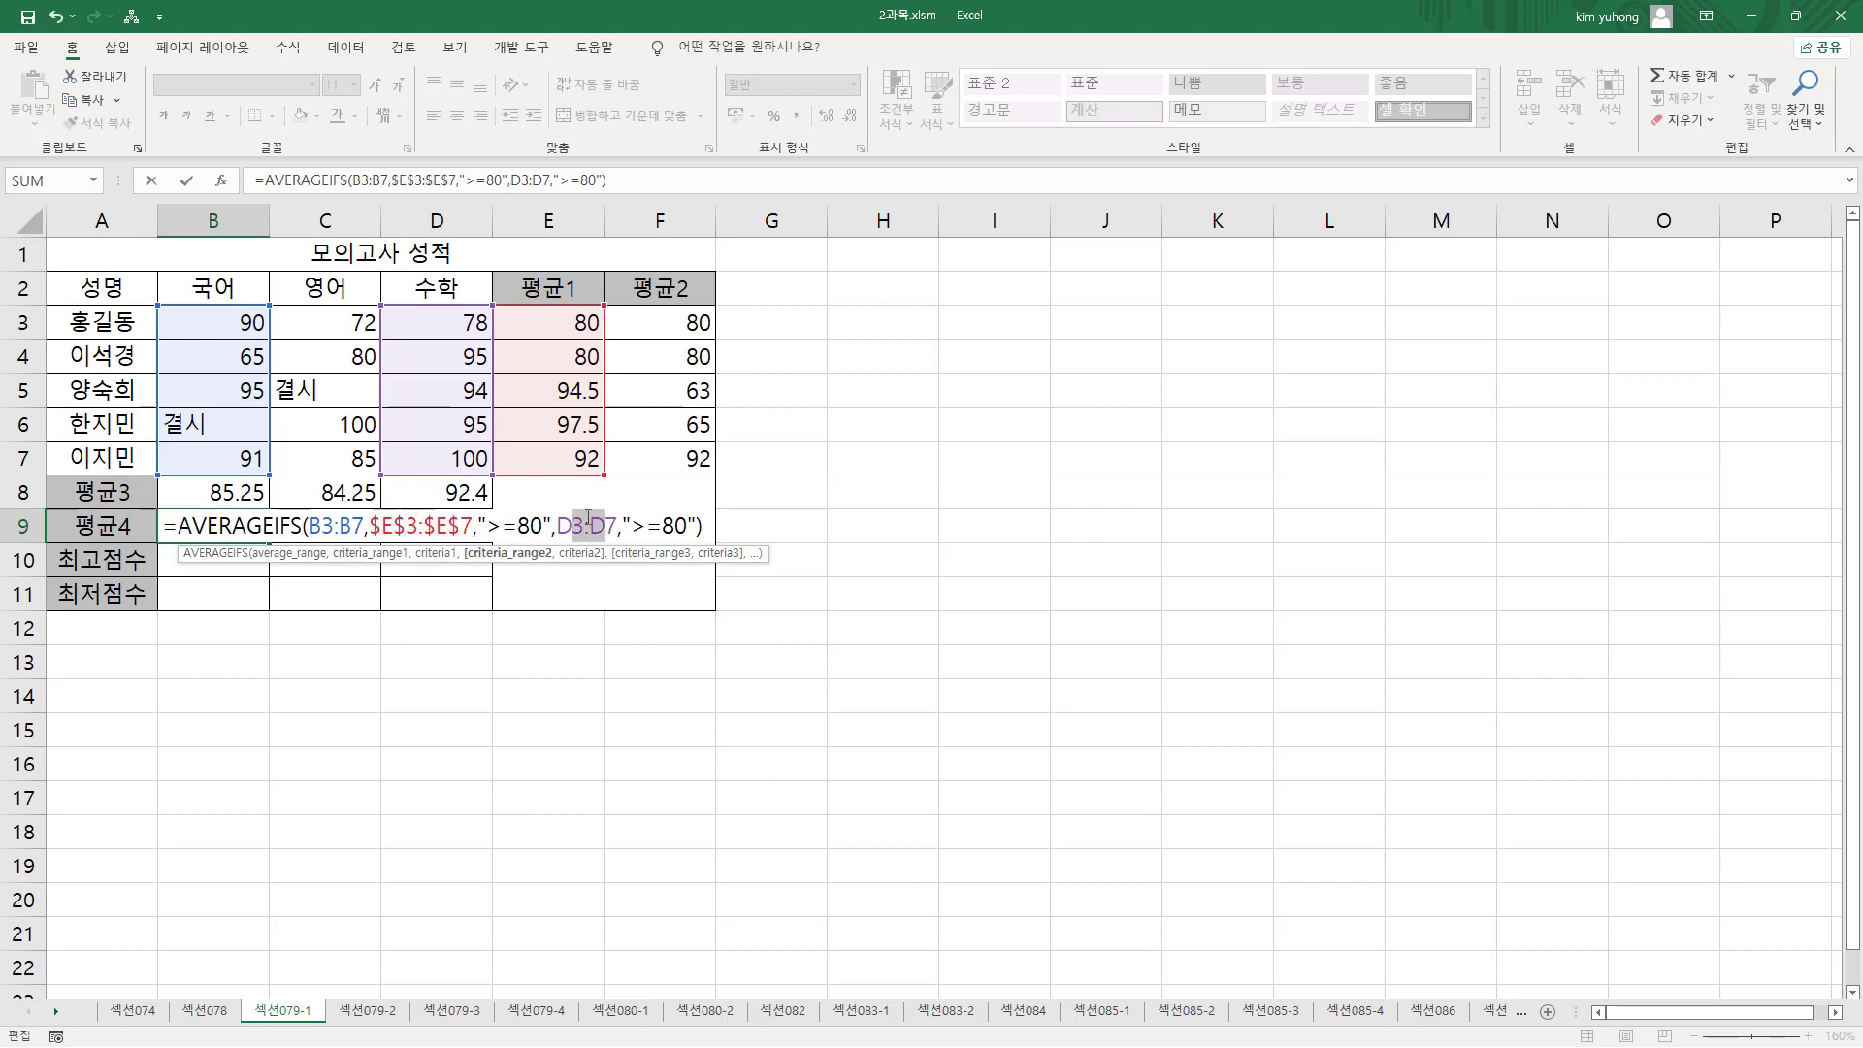
key("F4")
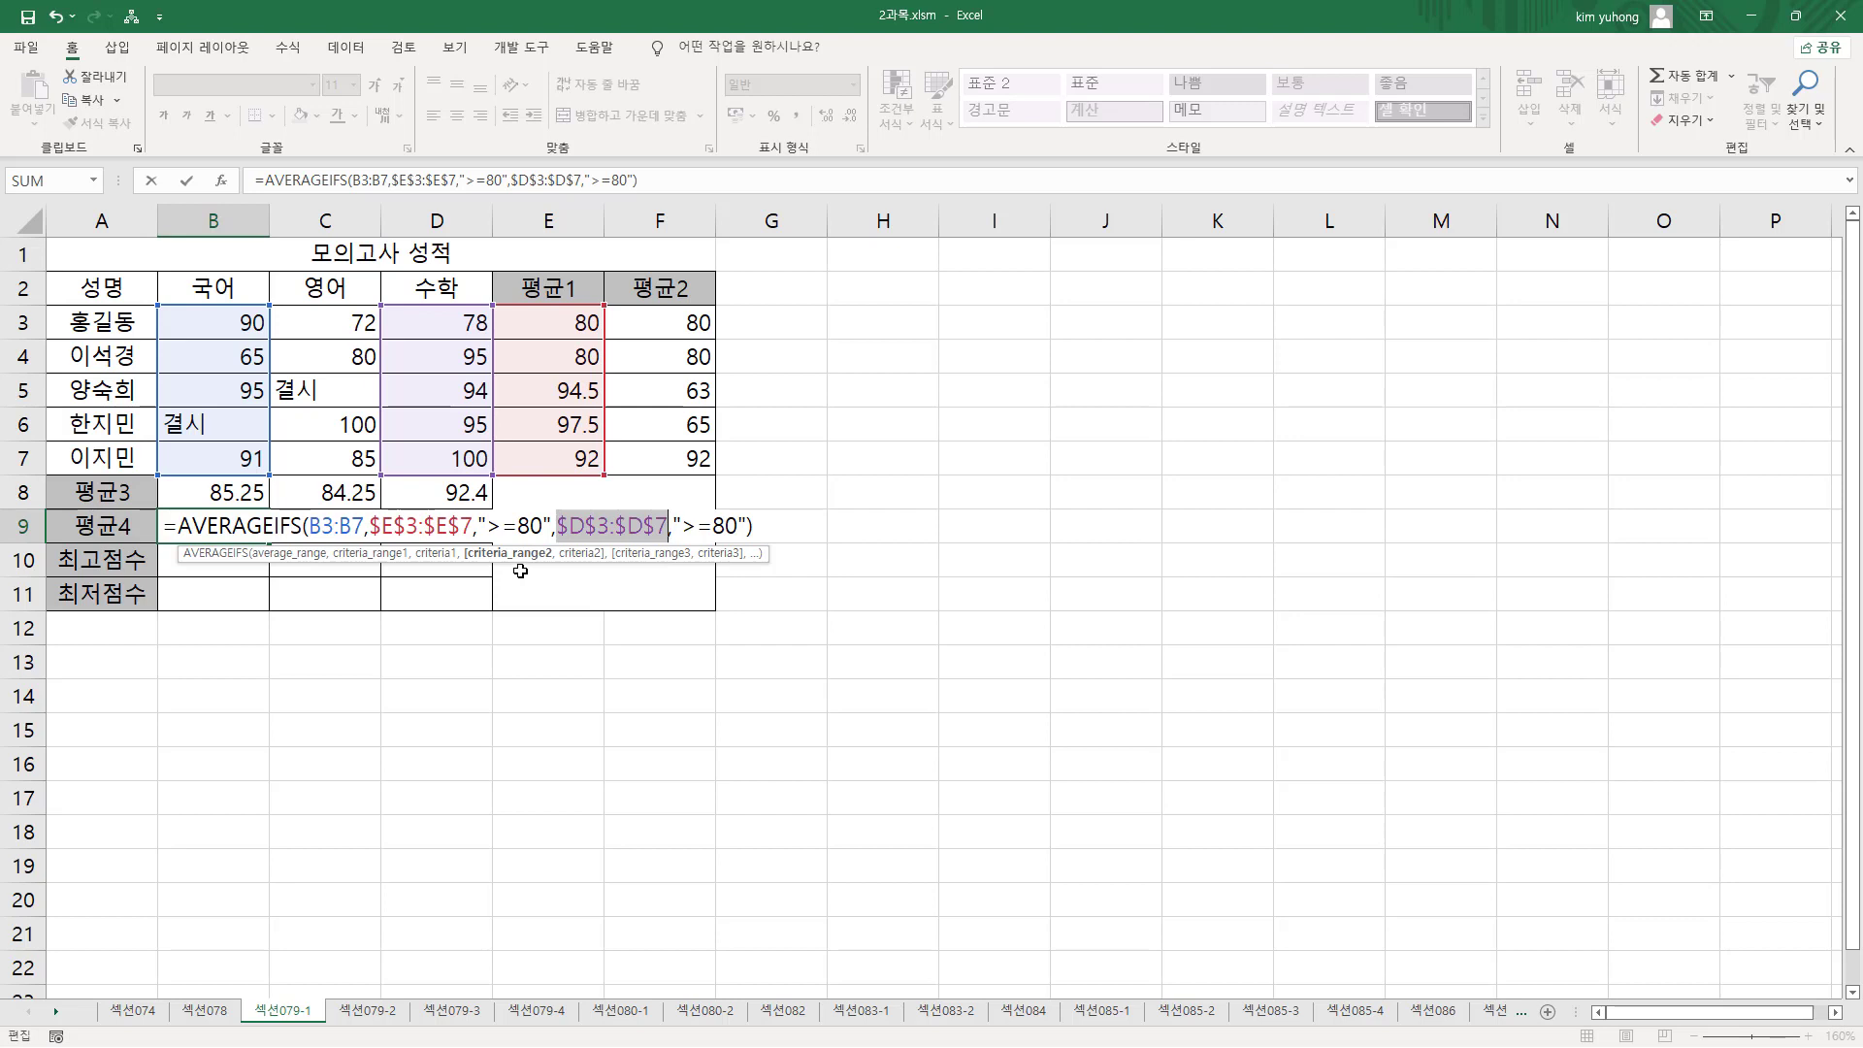
key("Return")
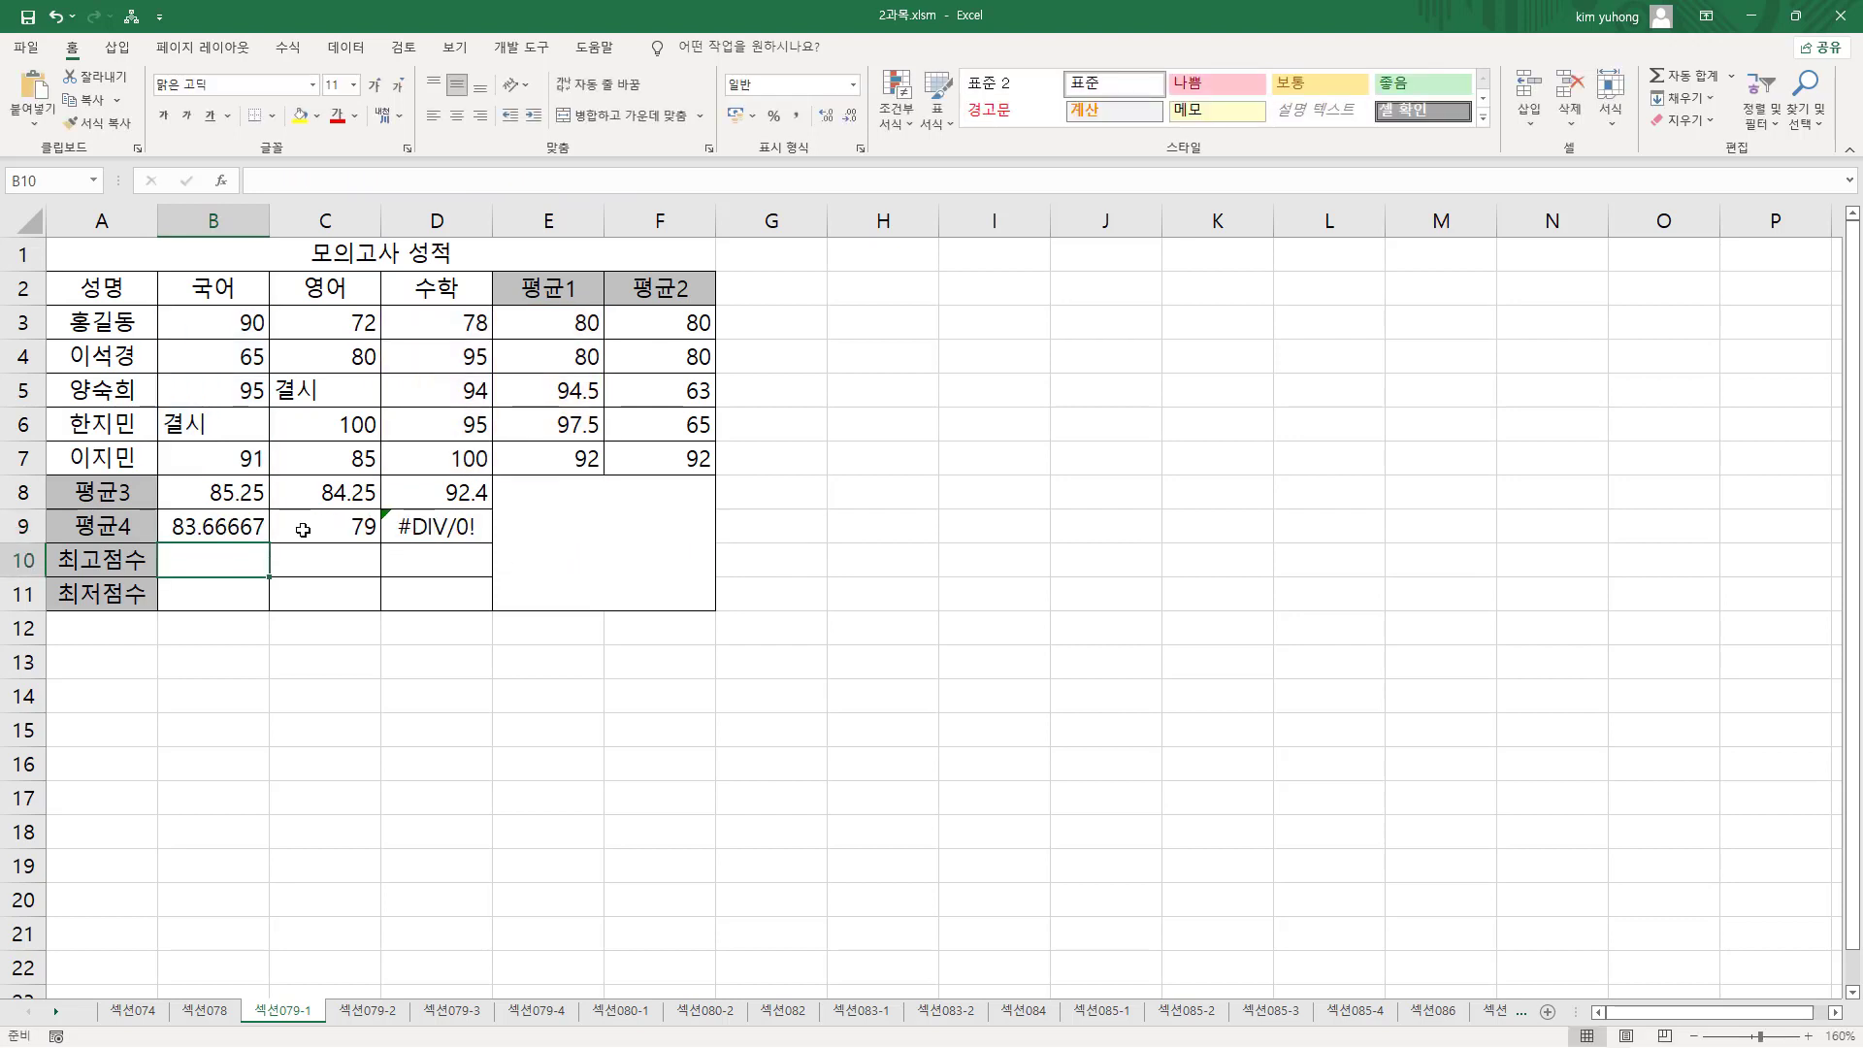
- Fill the corrected B9 AVERAGEIFS formula across through D9
key("Up")
left_click_drag(267, 545, 489, 544)
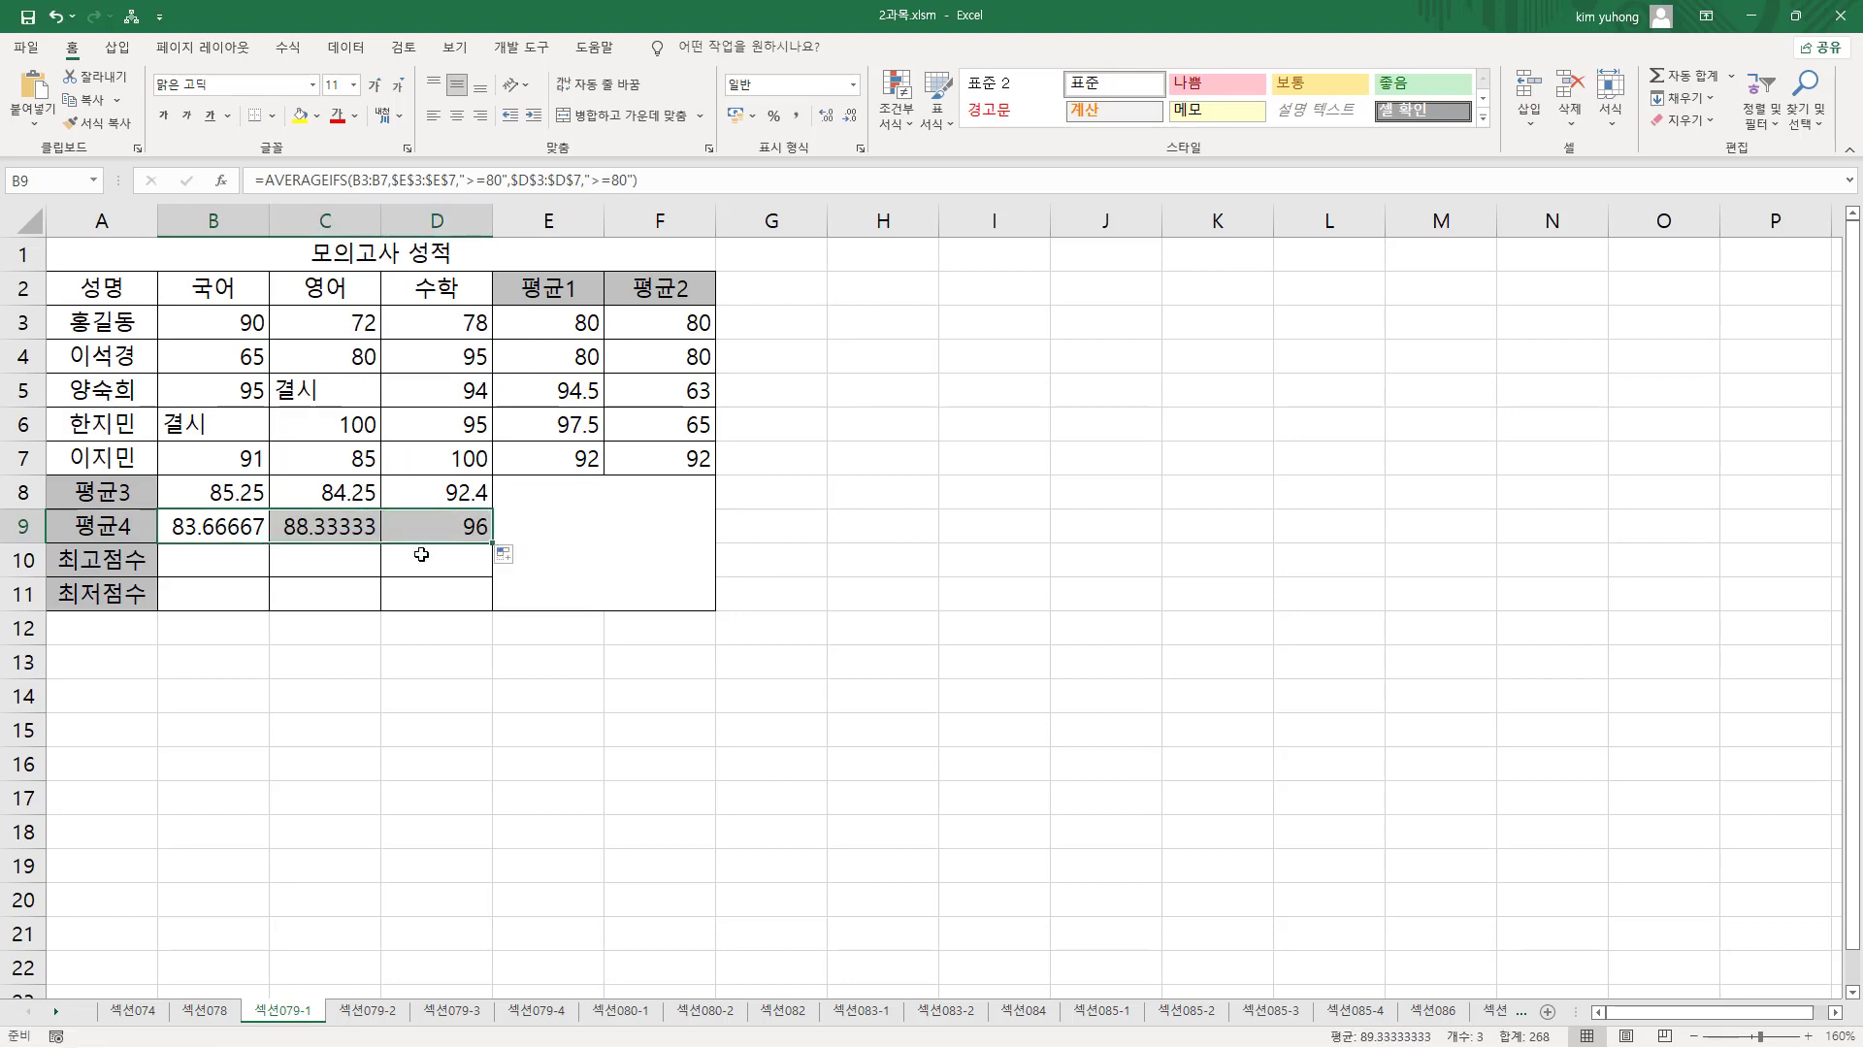
- Copy the E3 formula into H3 as visible text, =AVERAGE(B3:D3)
left_click(549, 320)
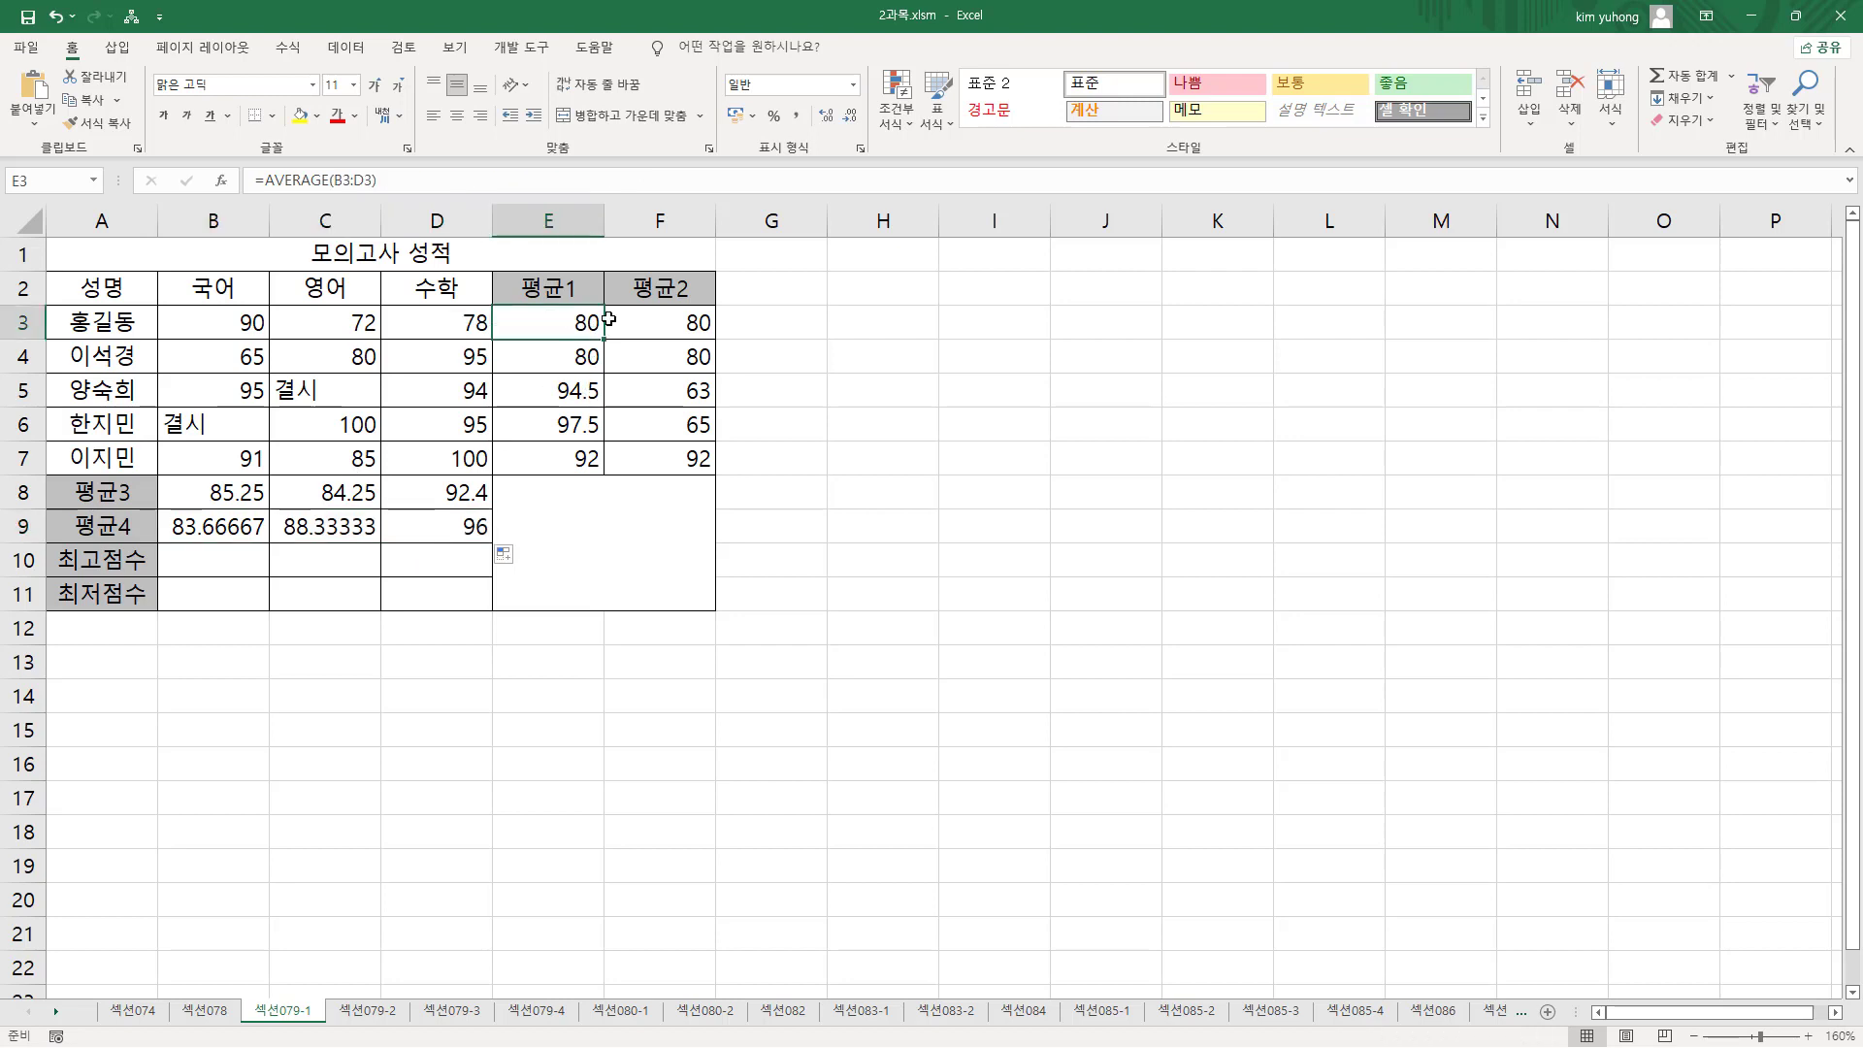
key("F2")
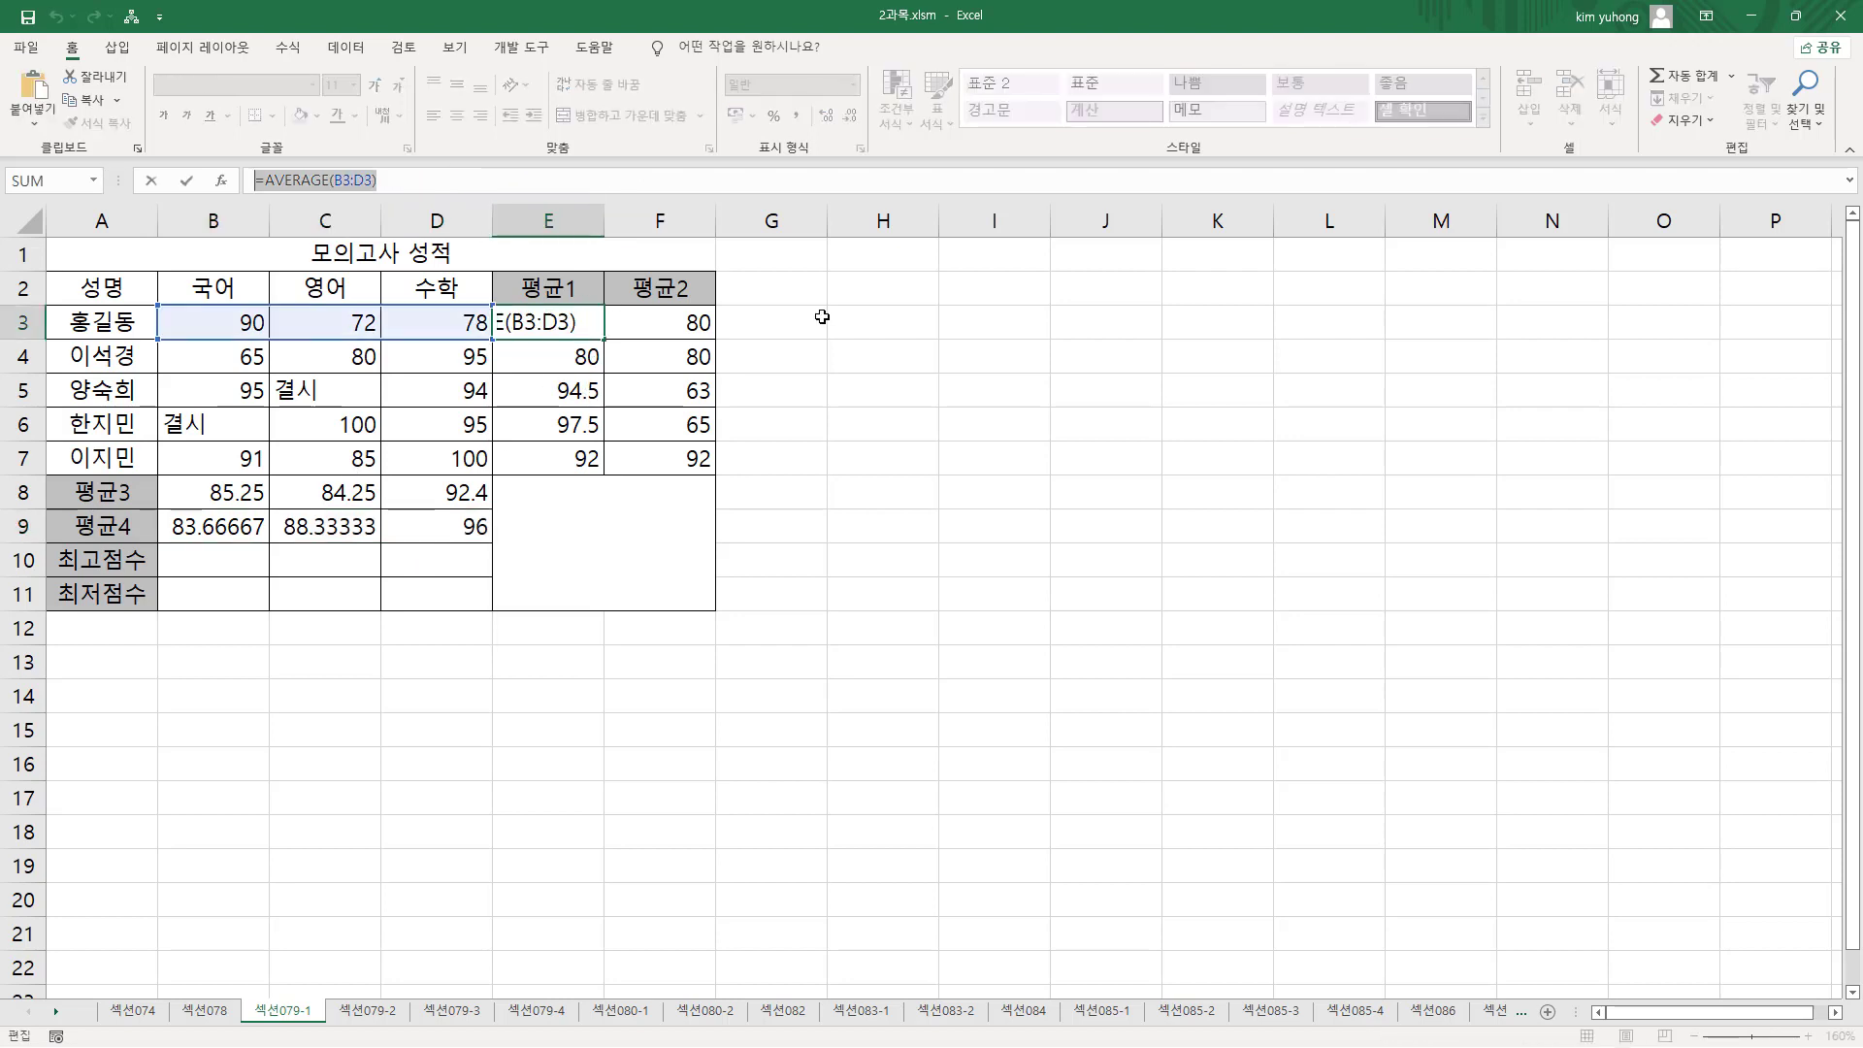
left_click(870, 316)
type("'")
type("=AVERAGE(B3:D3)")
key("Return")
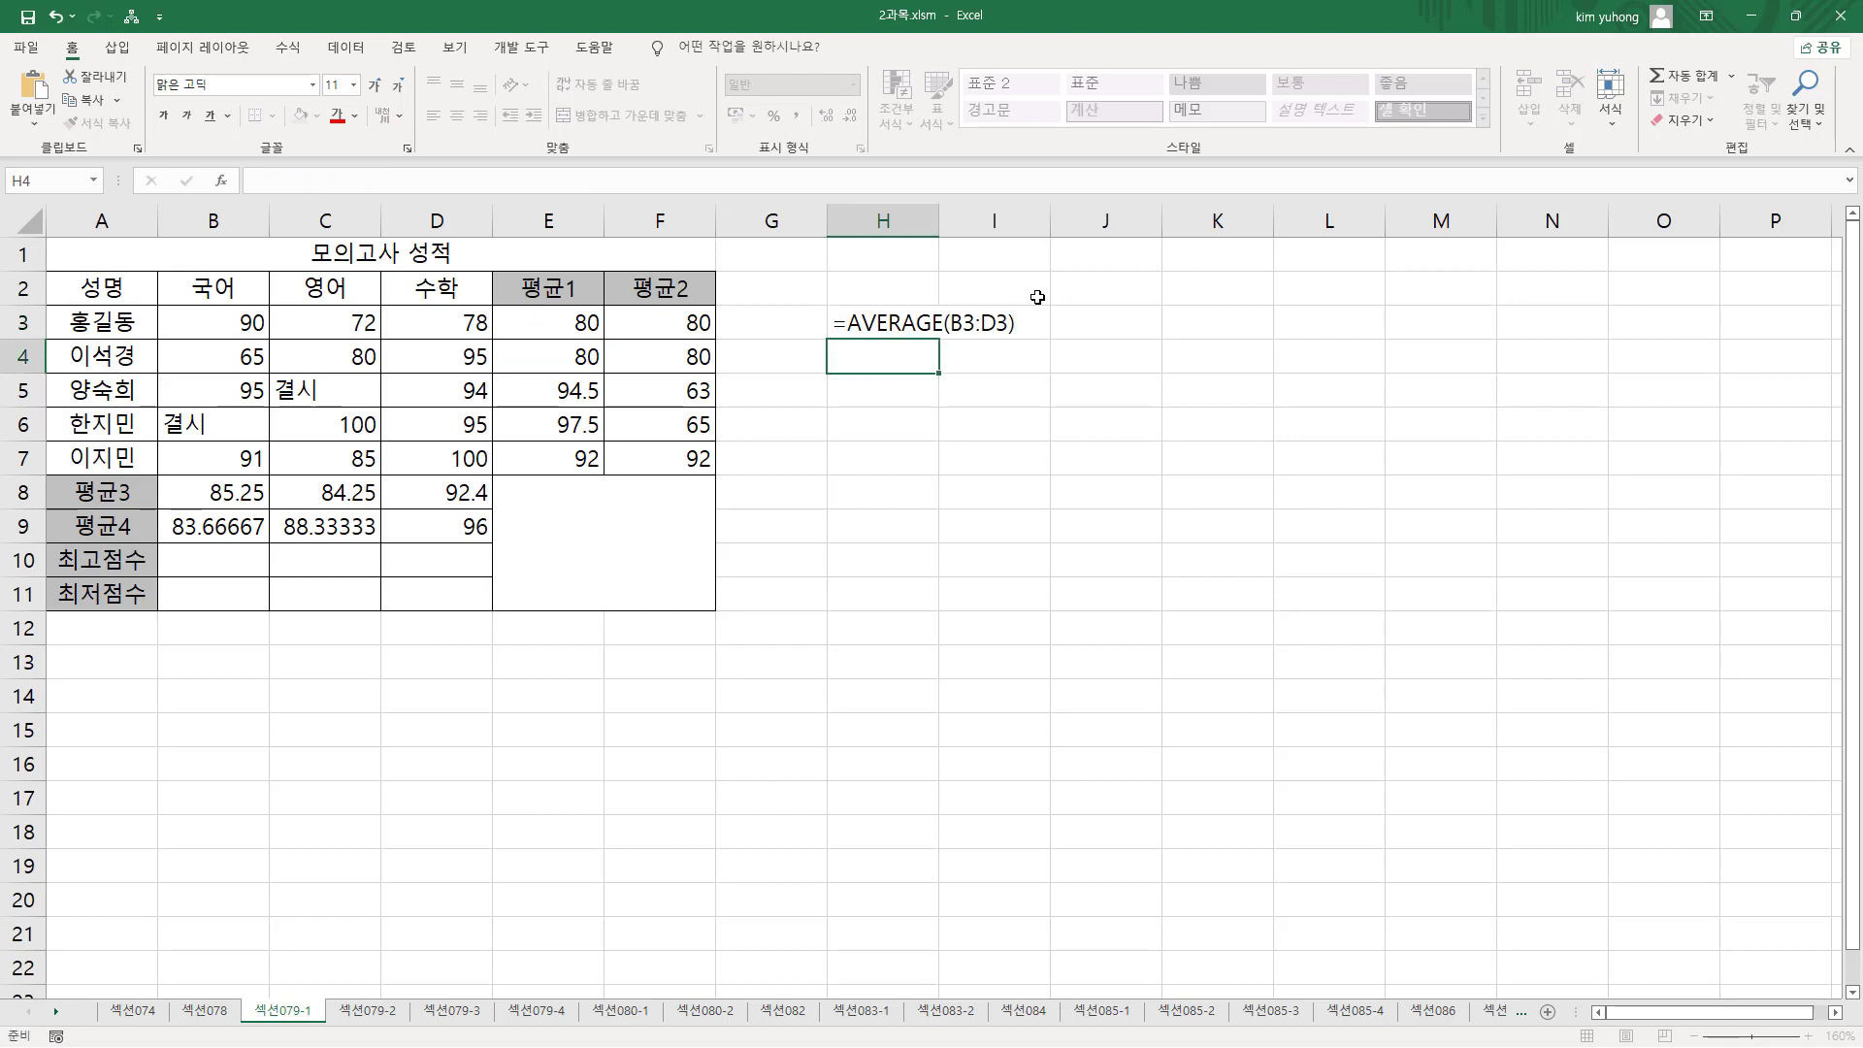
- Copy the F3 formula into H4 as visible text, =AVERAGEA(B3:D3)
left_click(657, 330)
key("F2")
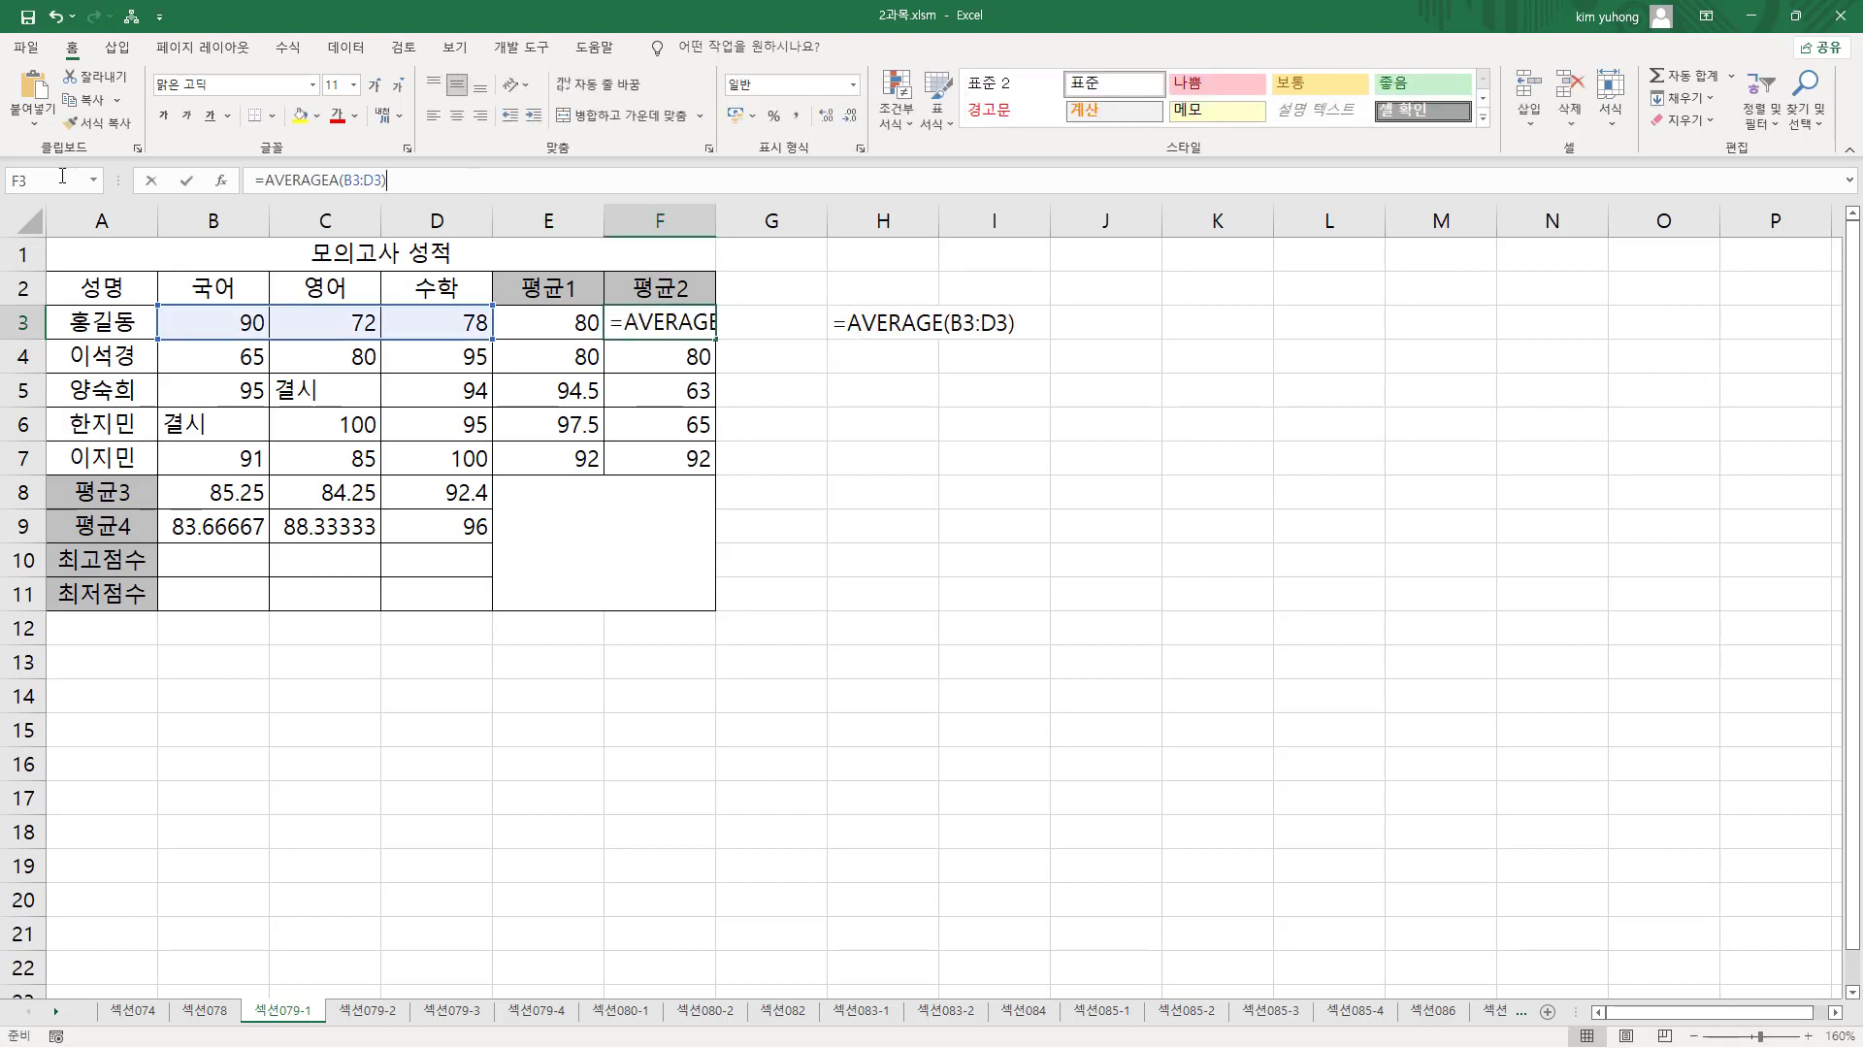
left_click(868, 346)
type("'")
type("=AVERAGEA(B3:D3)")
key("Return")
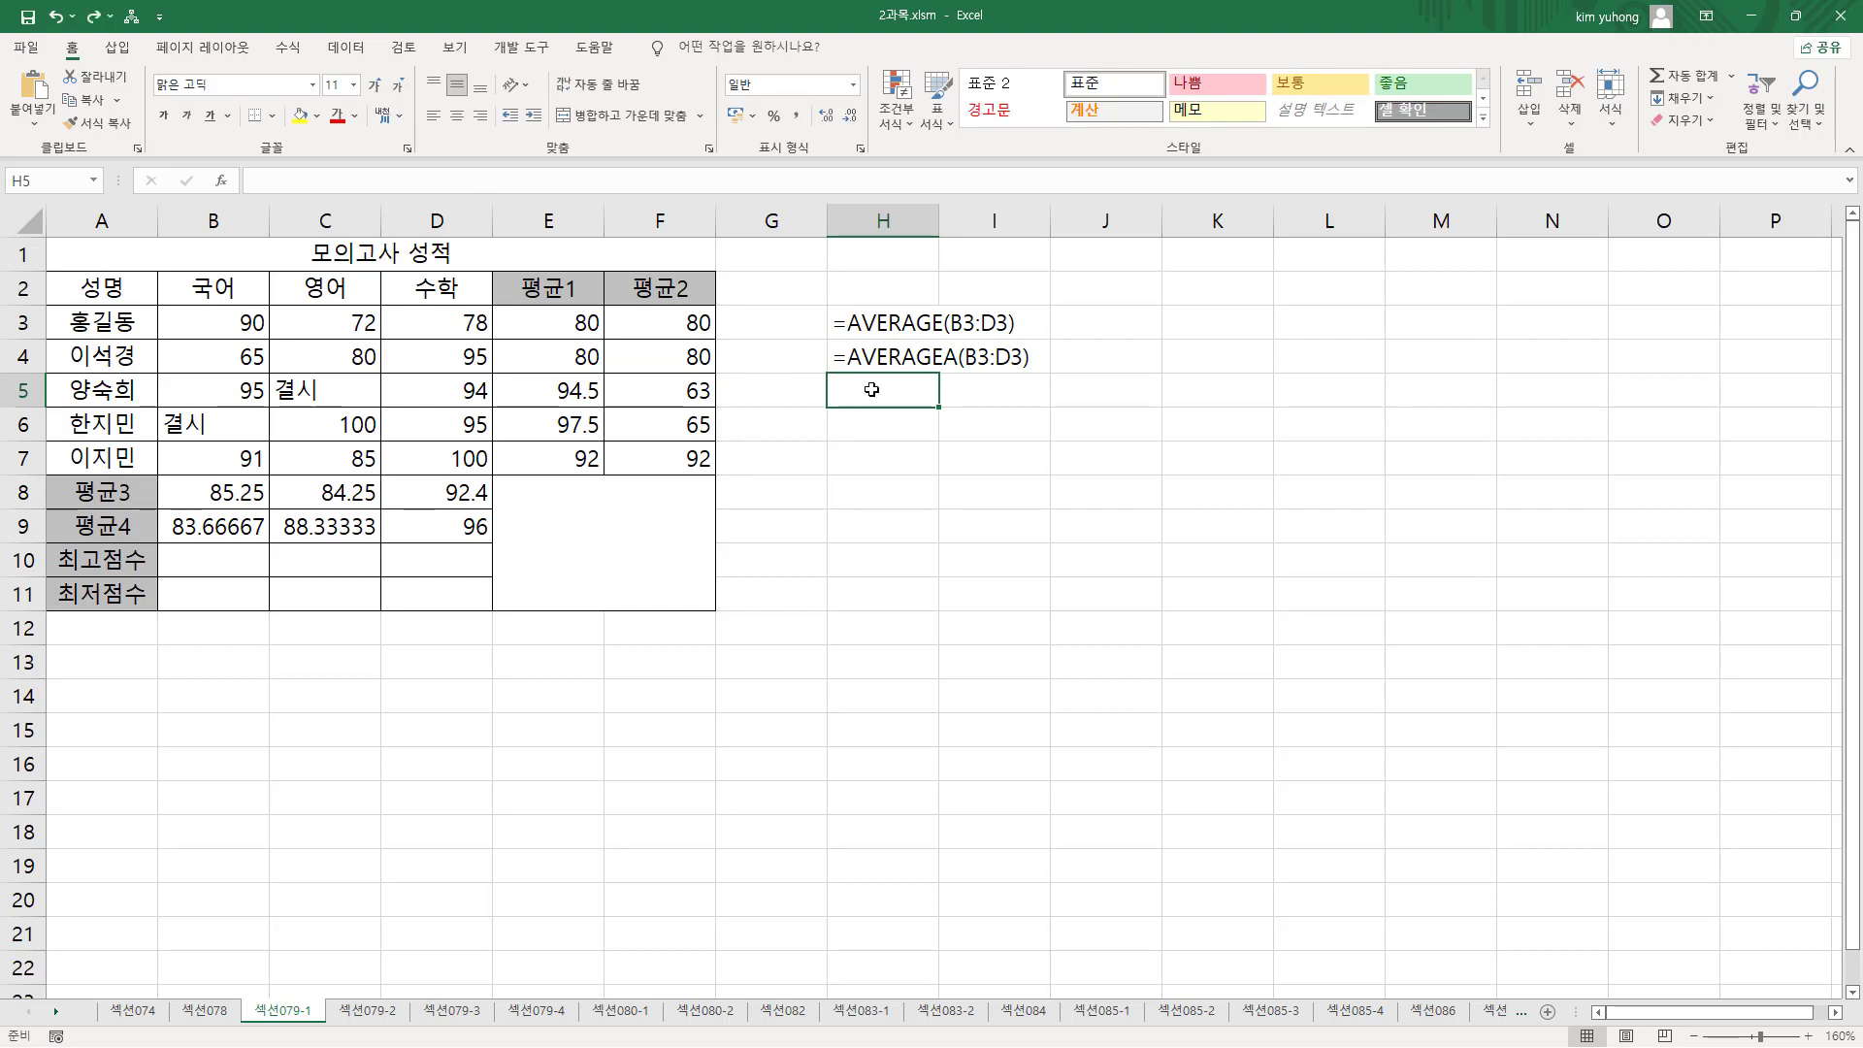
- Put the 평균3 formula into H5 as visible text, =AVERAGEIF($E$3:$E$7,">=80",B3:B7)
type("'")
type("=AVERAGEIF($E$3:$E$7,\">=80\",B3:B7)")
key("Return")
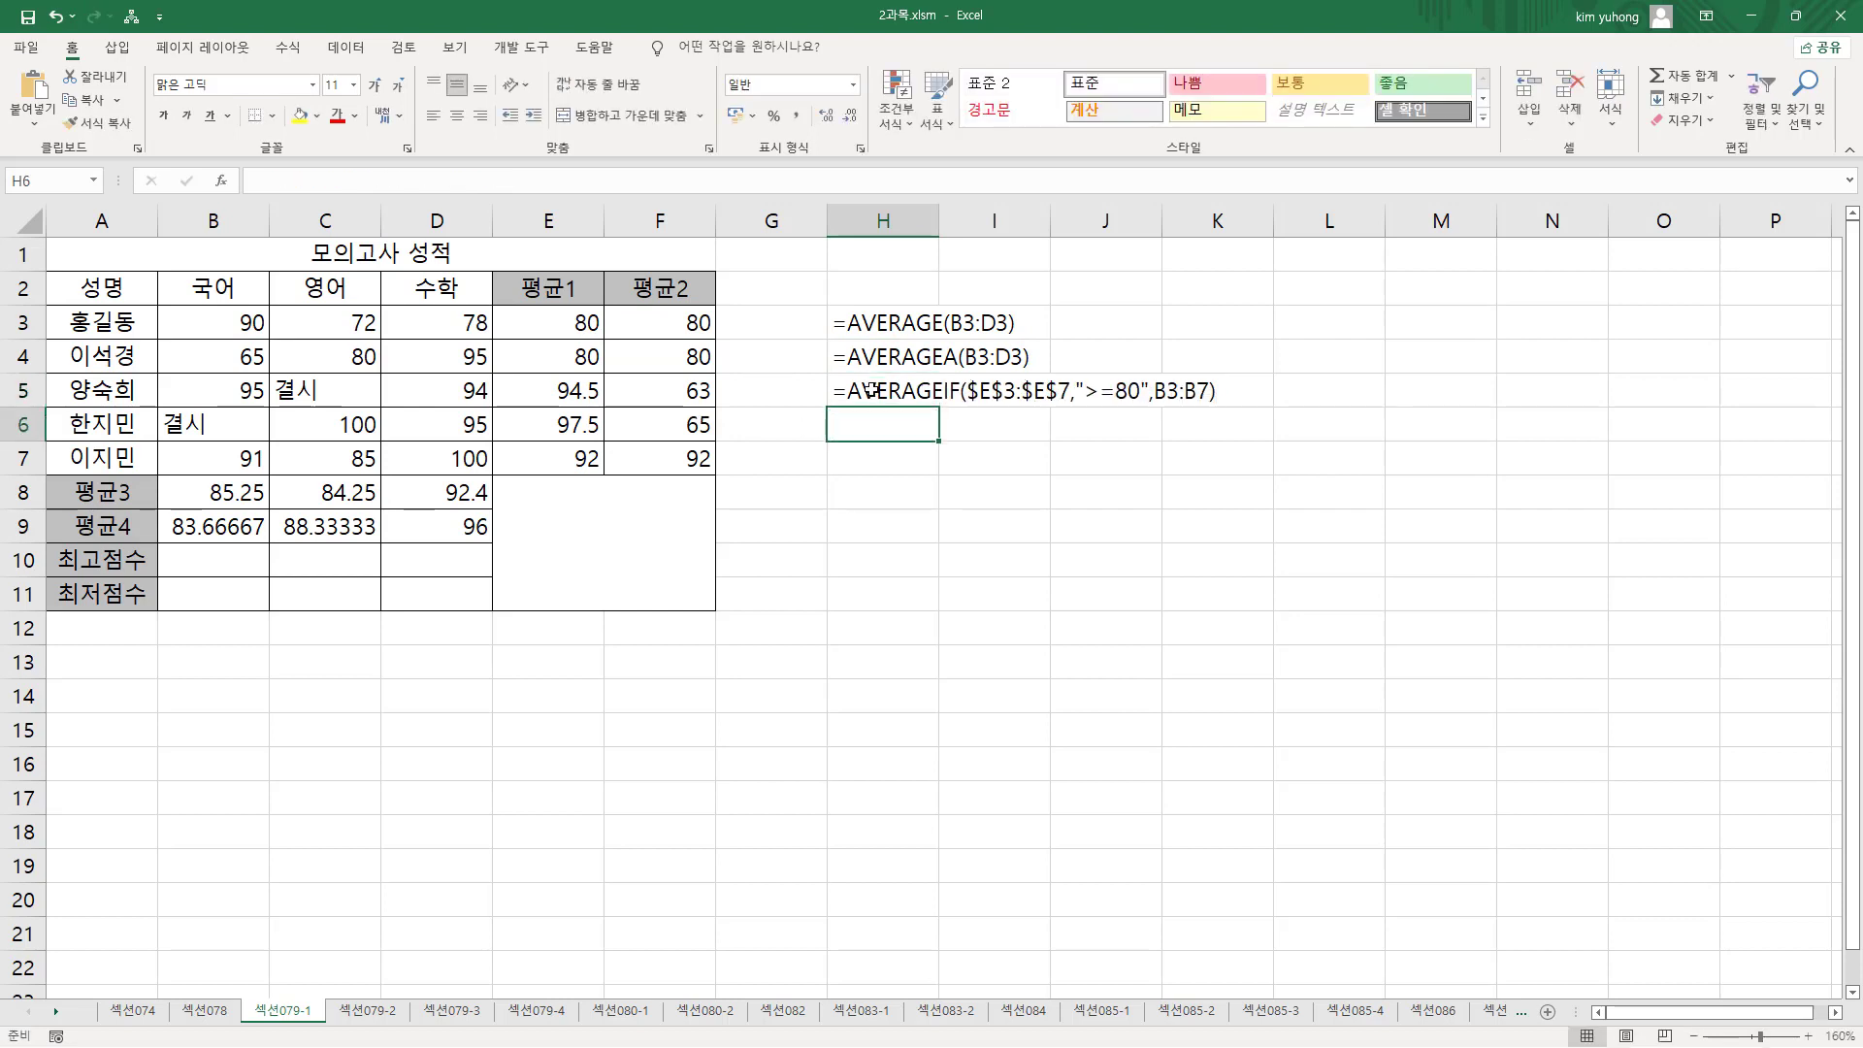
- Copy the B9 formula into H6 as visible text, =AVERAGEIFS(B3:B7,$E$3:$E$7,">=80",$D$3:$D$7,">=80")
left_click(233, 526)
left_click(873, 424)
type("'")
type("=AVERAGEIFS(B3:B7,$E$3:$E$7,\">=80\",$D$3:$D$7,\">=80\")")
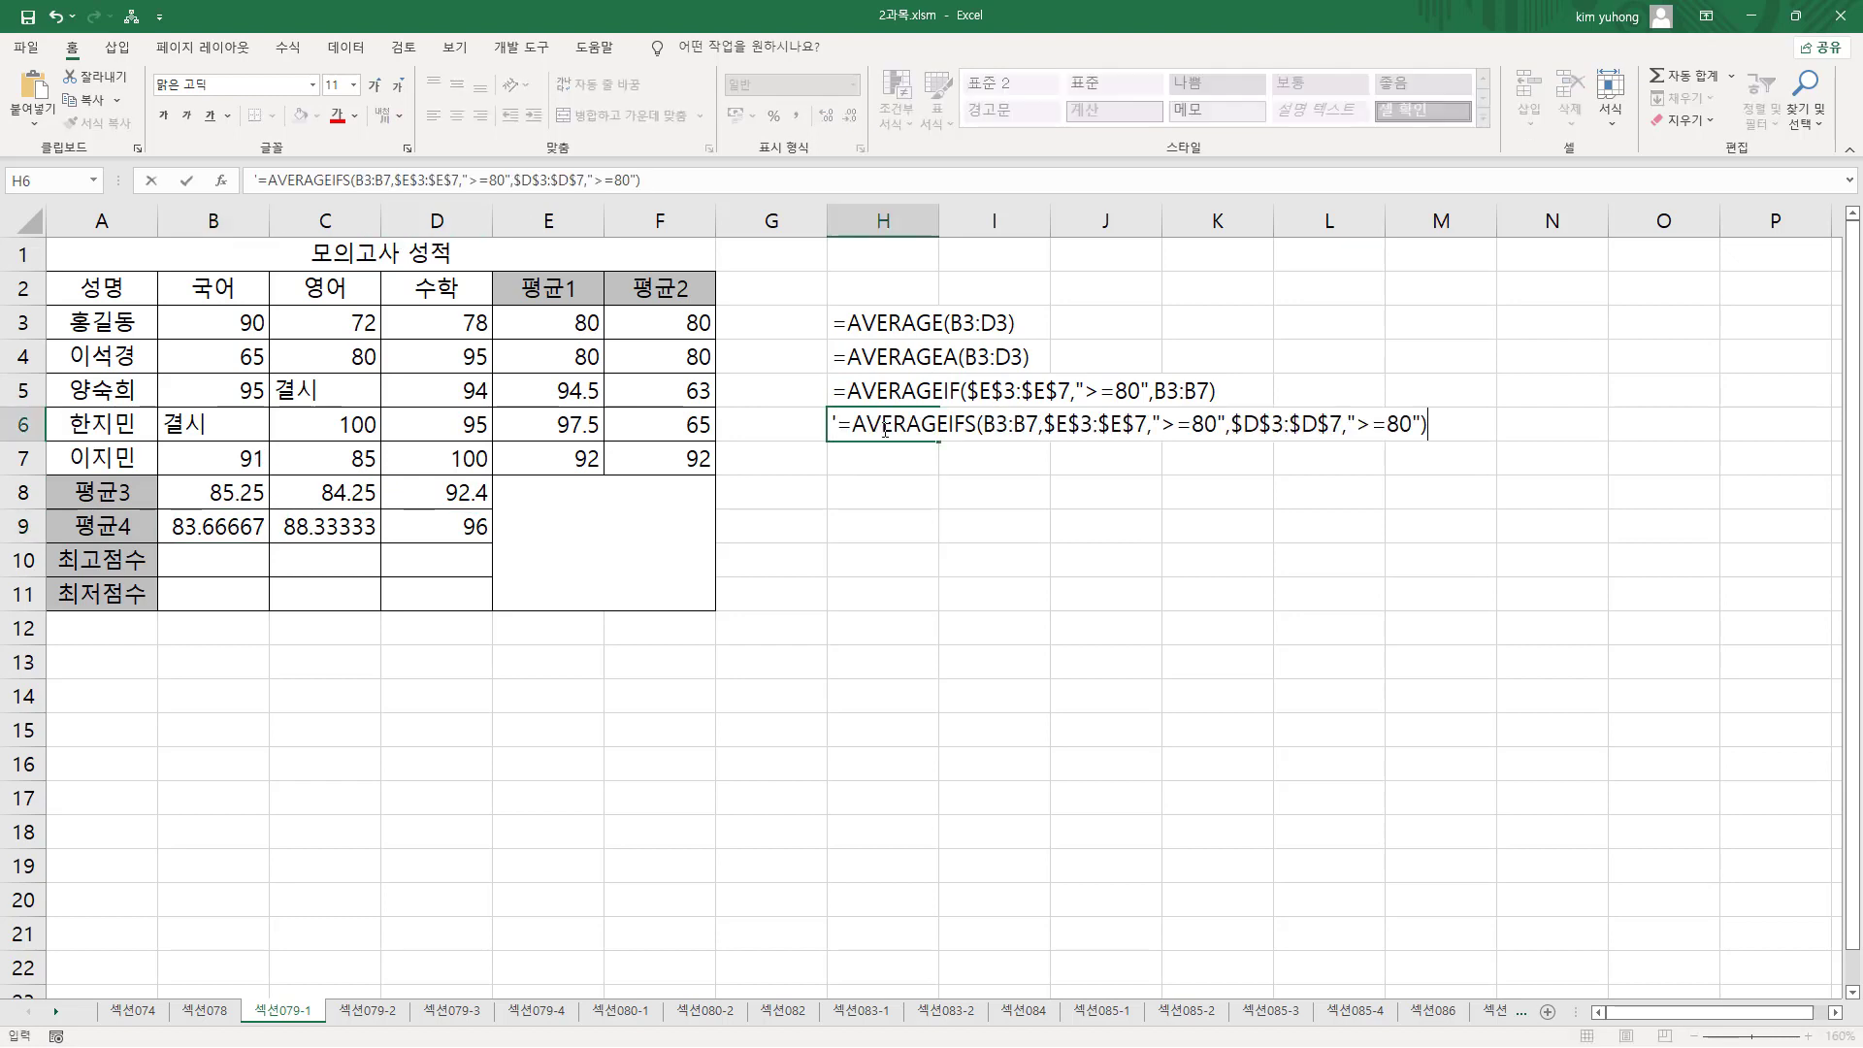
key("Return")
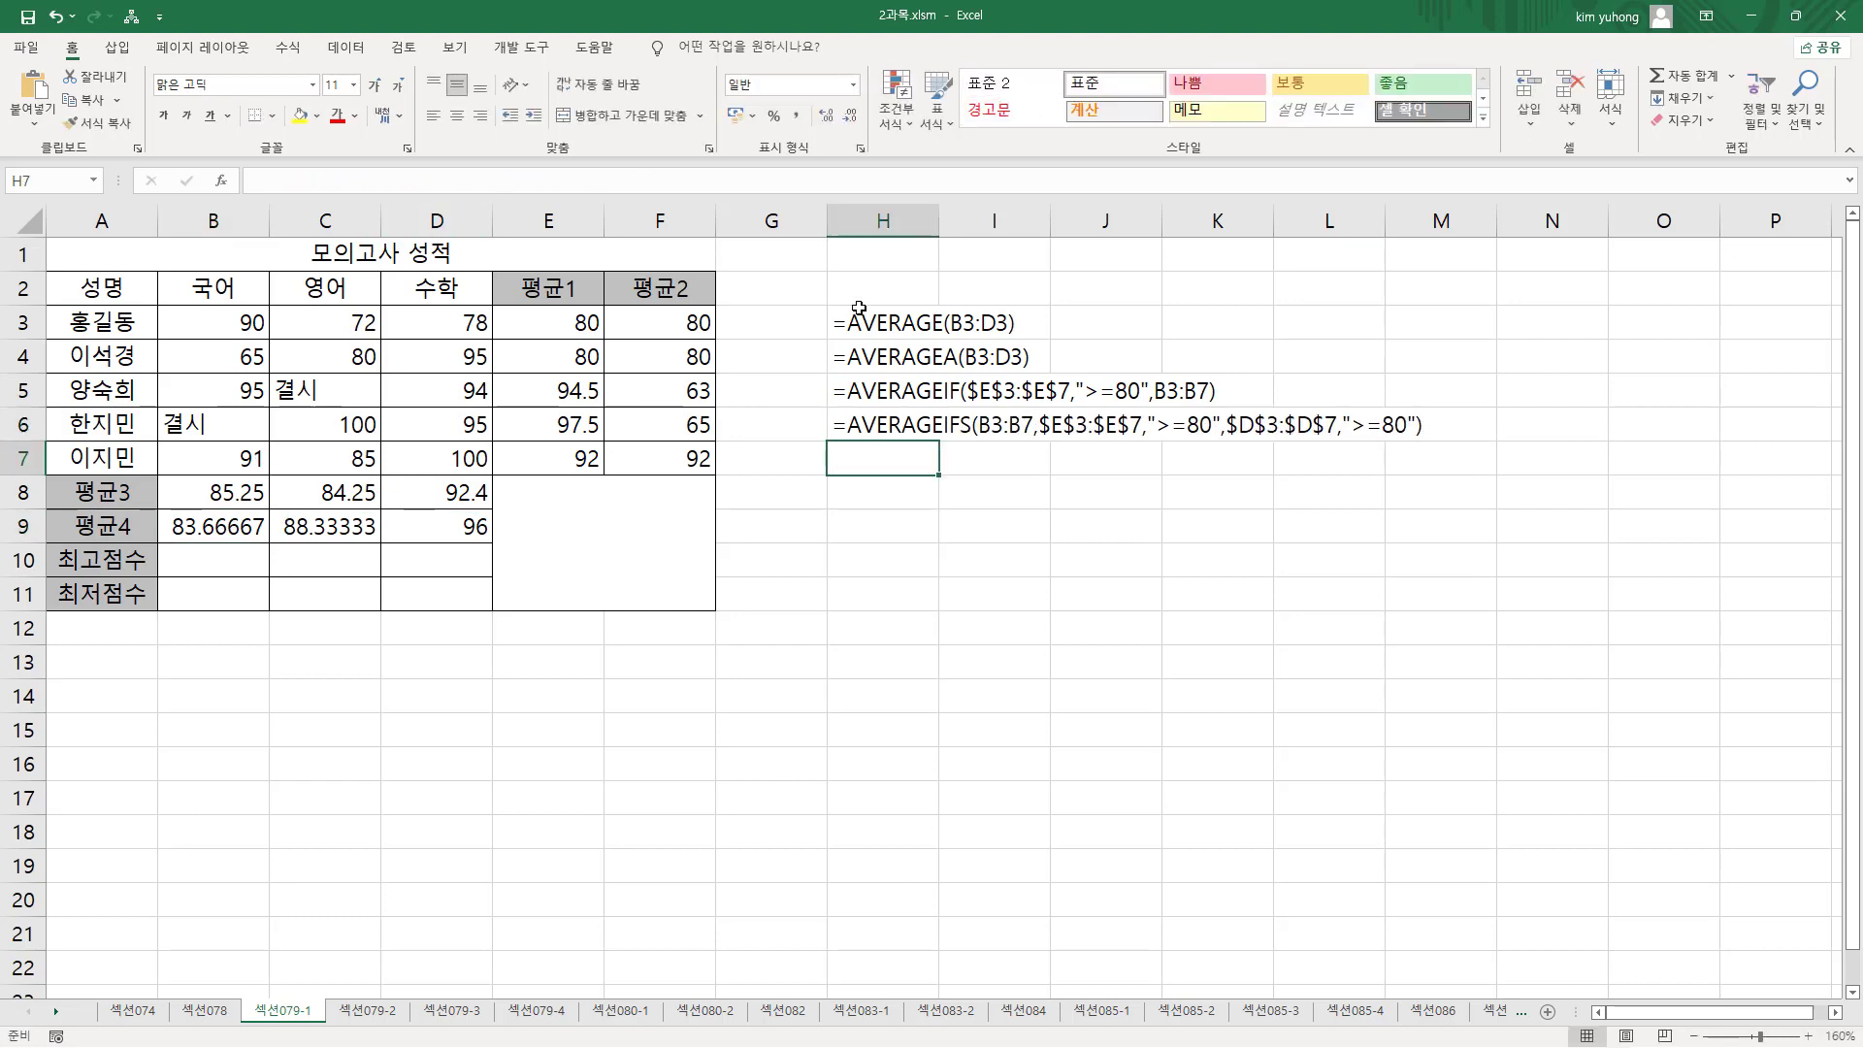
- Compare the B3:D3 ranges in the AVERAGE and AVERAGEA texts with the score rows, and review the AVERAGEIF and AVERAGEIFS texts
mouse_move(832, 302)
left_mouse_down()
mouse_move(845, 368)
mouse_move(1060, 375)
left_mouse_up()
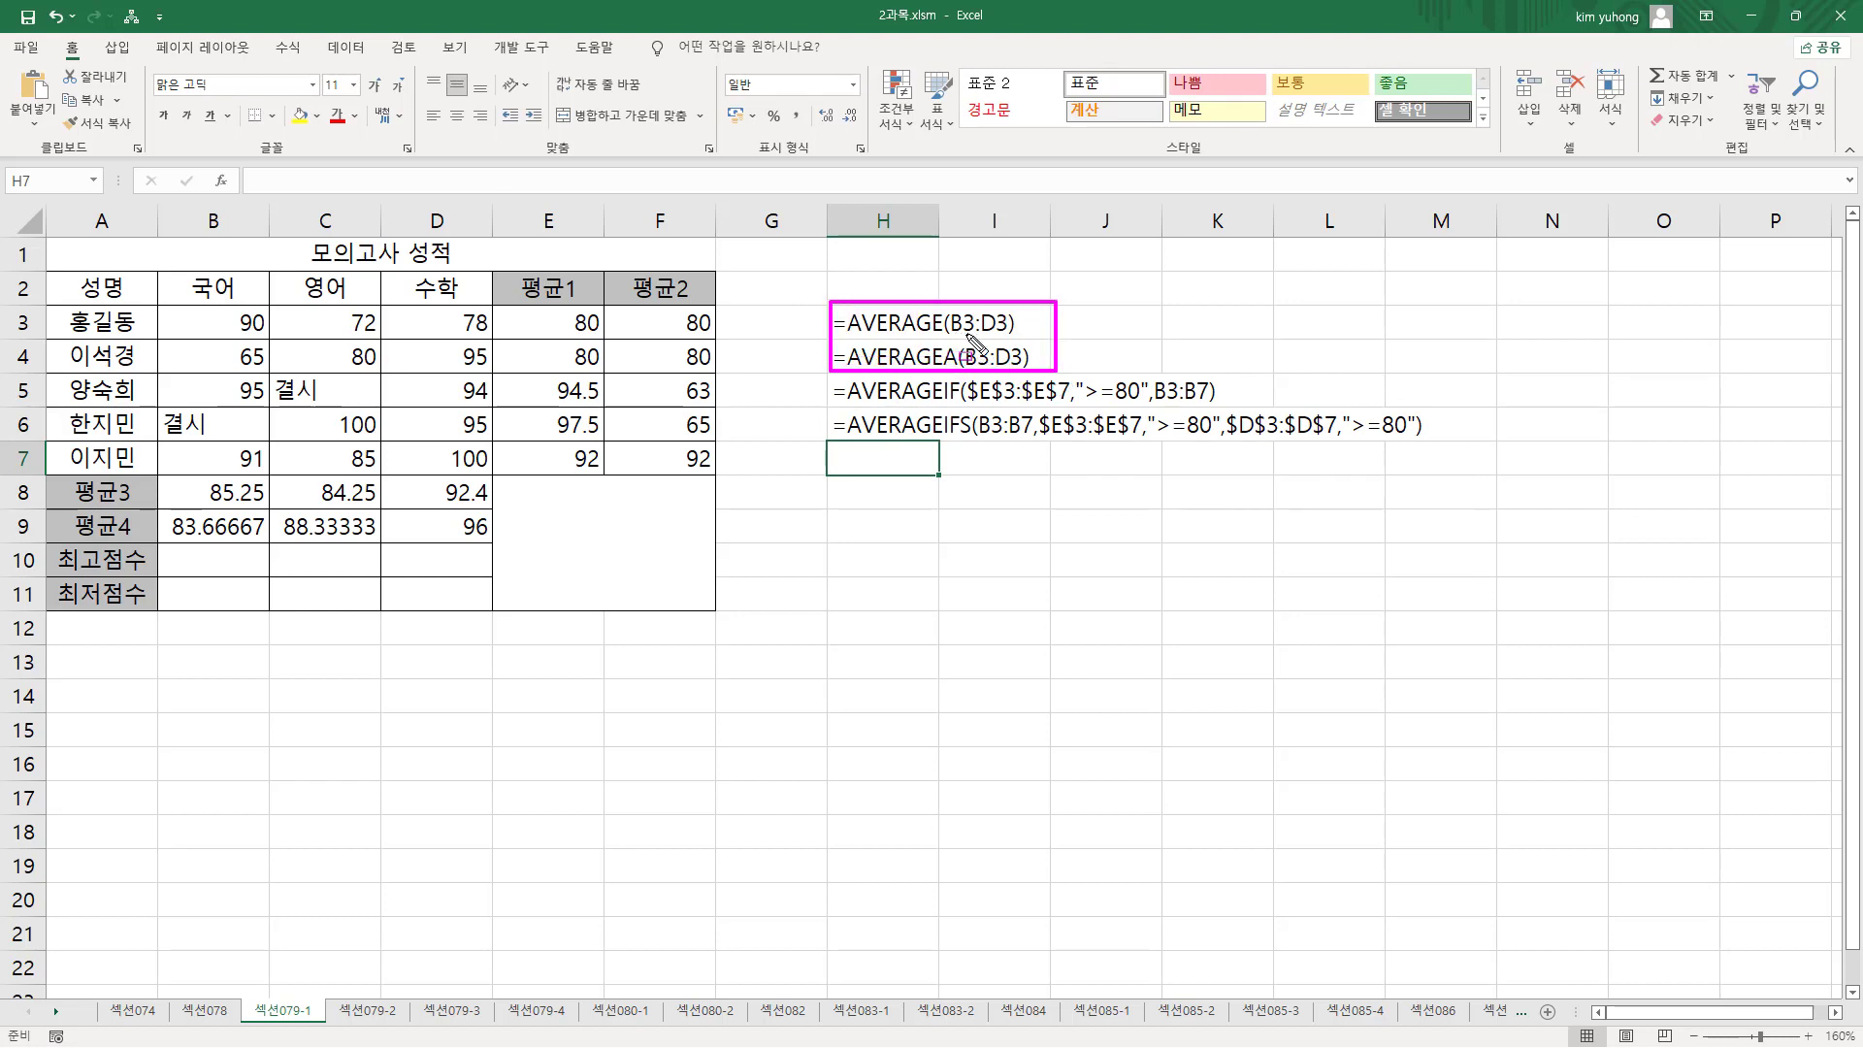
mouse_move(954, 334)
left_mouse_down()
mouse_move(1004, 332)
mouse_move(1022, 367)
left_mouse_up()
mouse_move(172, 302)
left_mouse_down()
mouse_move(408, 334)
mouse_move(487, 320)
mouse_move(488, 336)
left_mouse_up()
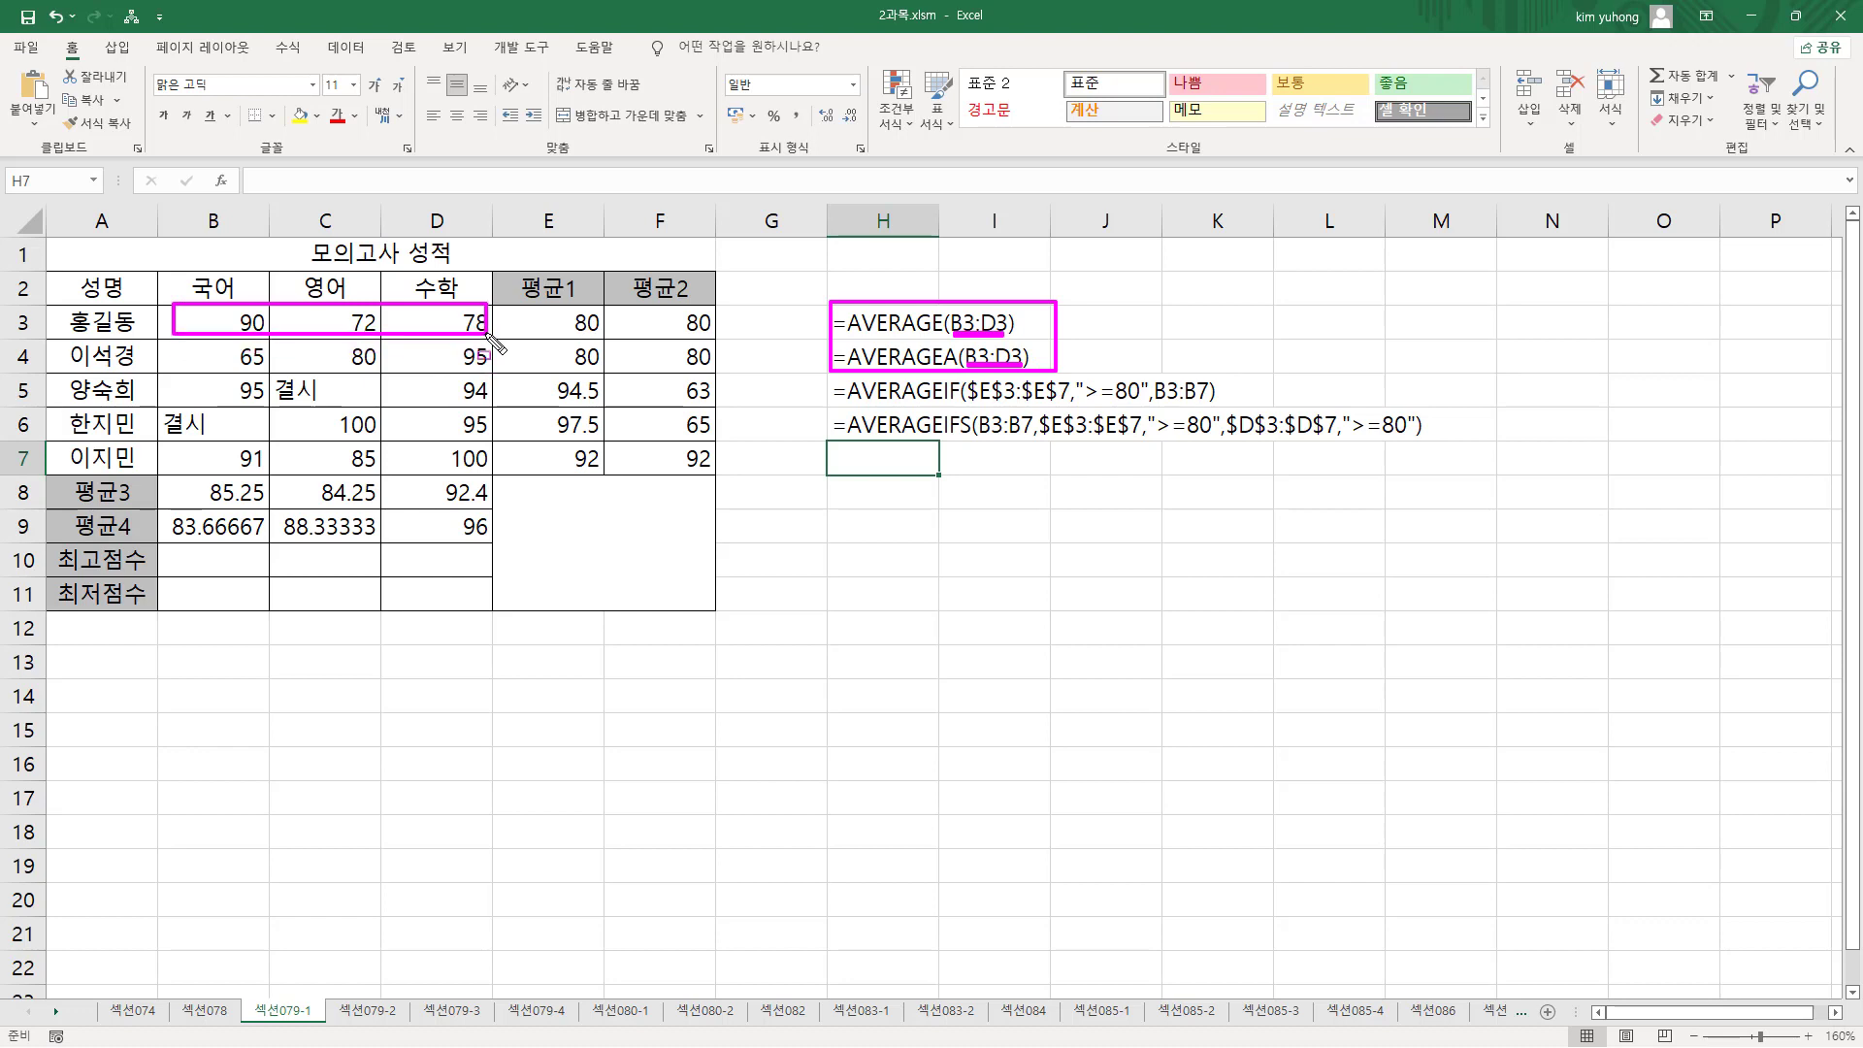
mouse_move(170, 338)
left_mouse_down()
mouse_move(191, 375)
mouse_move(484, 370)
mouse_move(491, 340)
left_mouse_up()
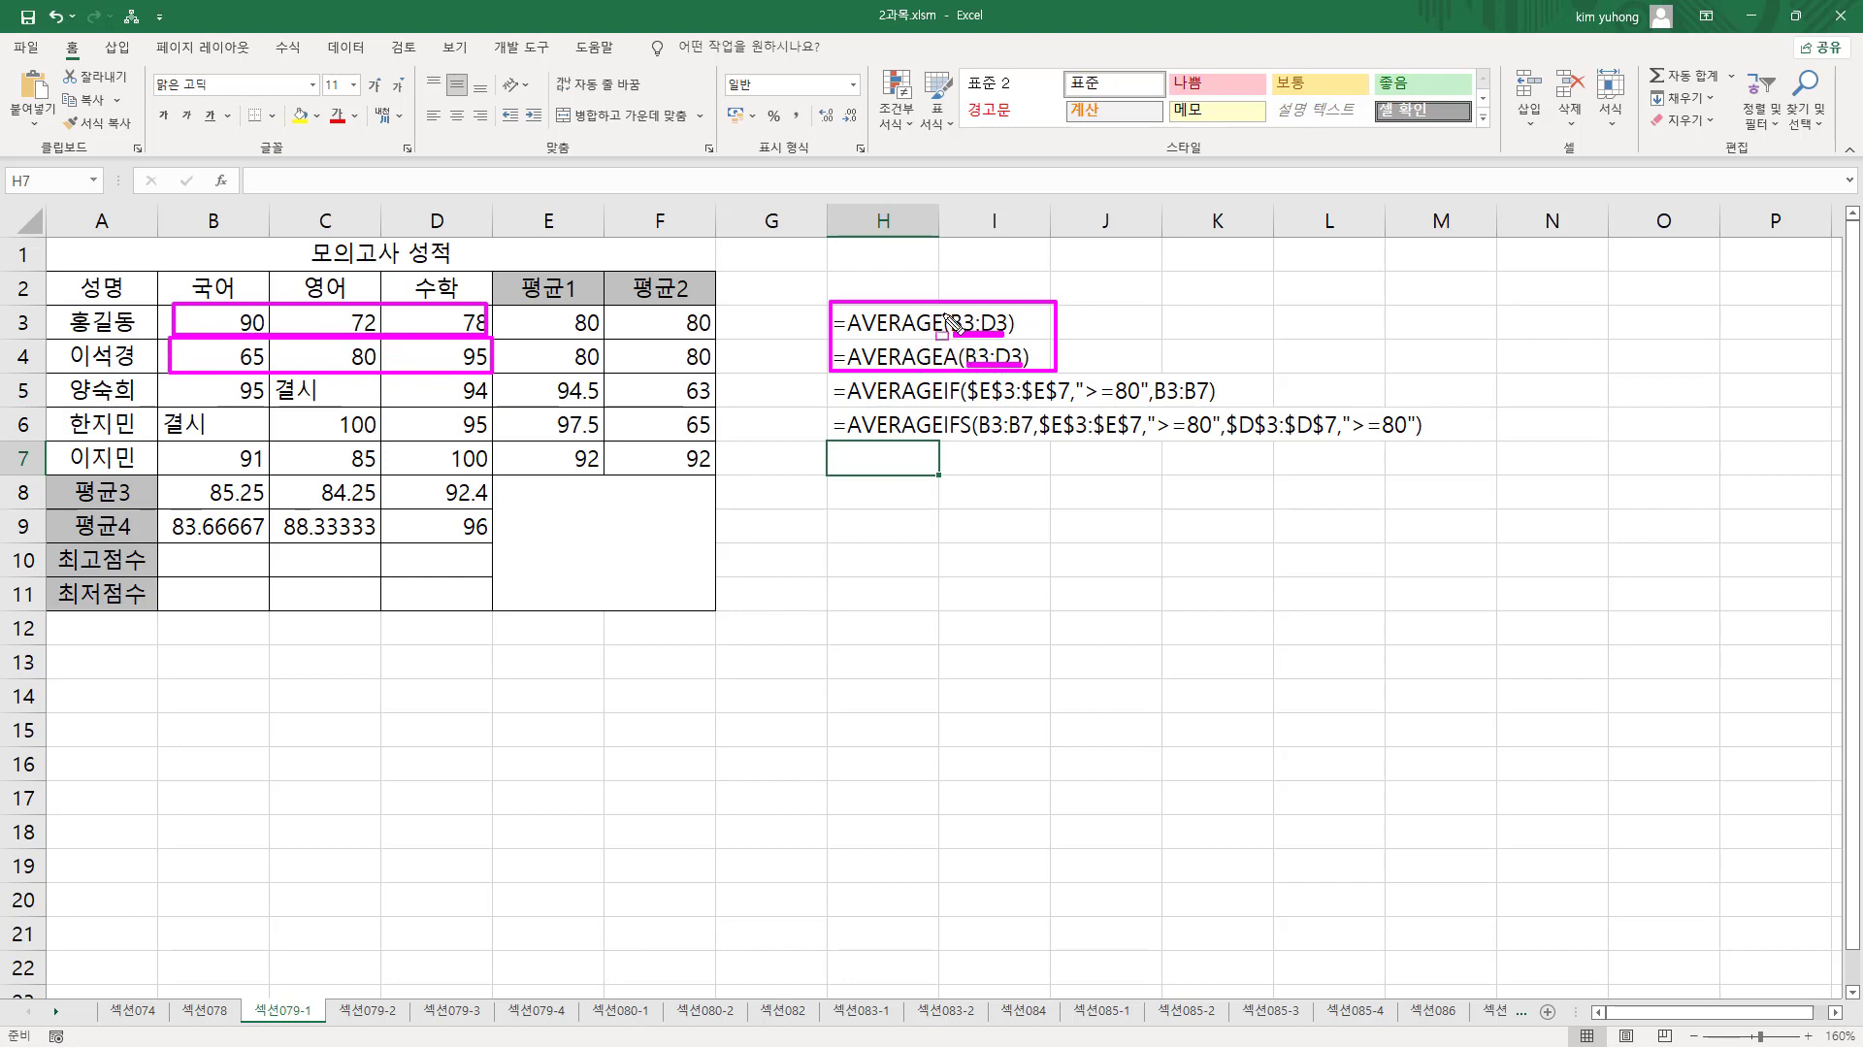
key("Escape")
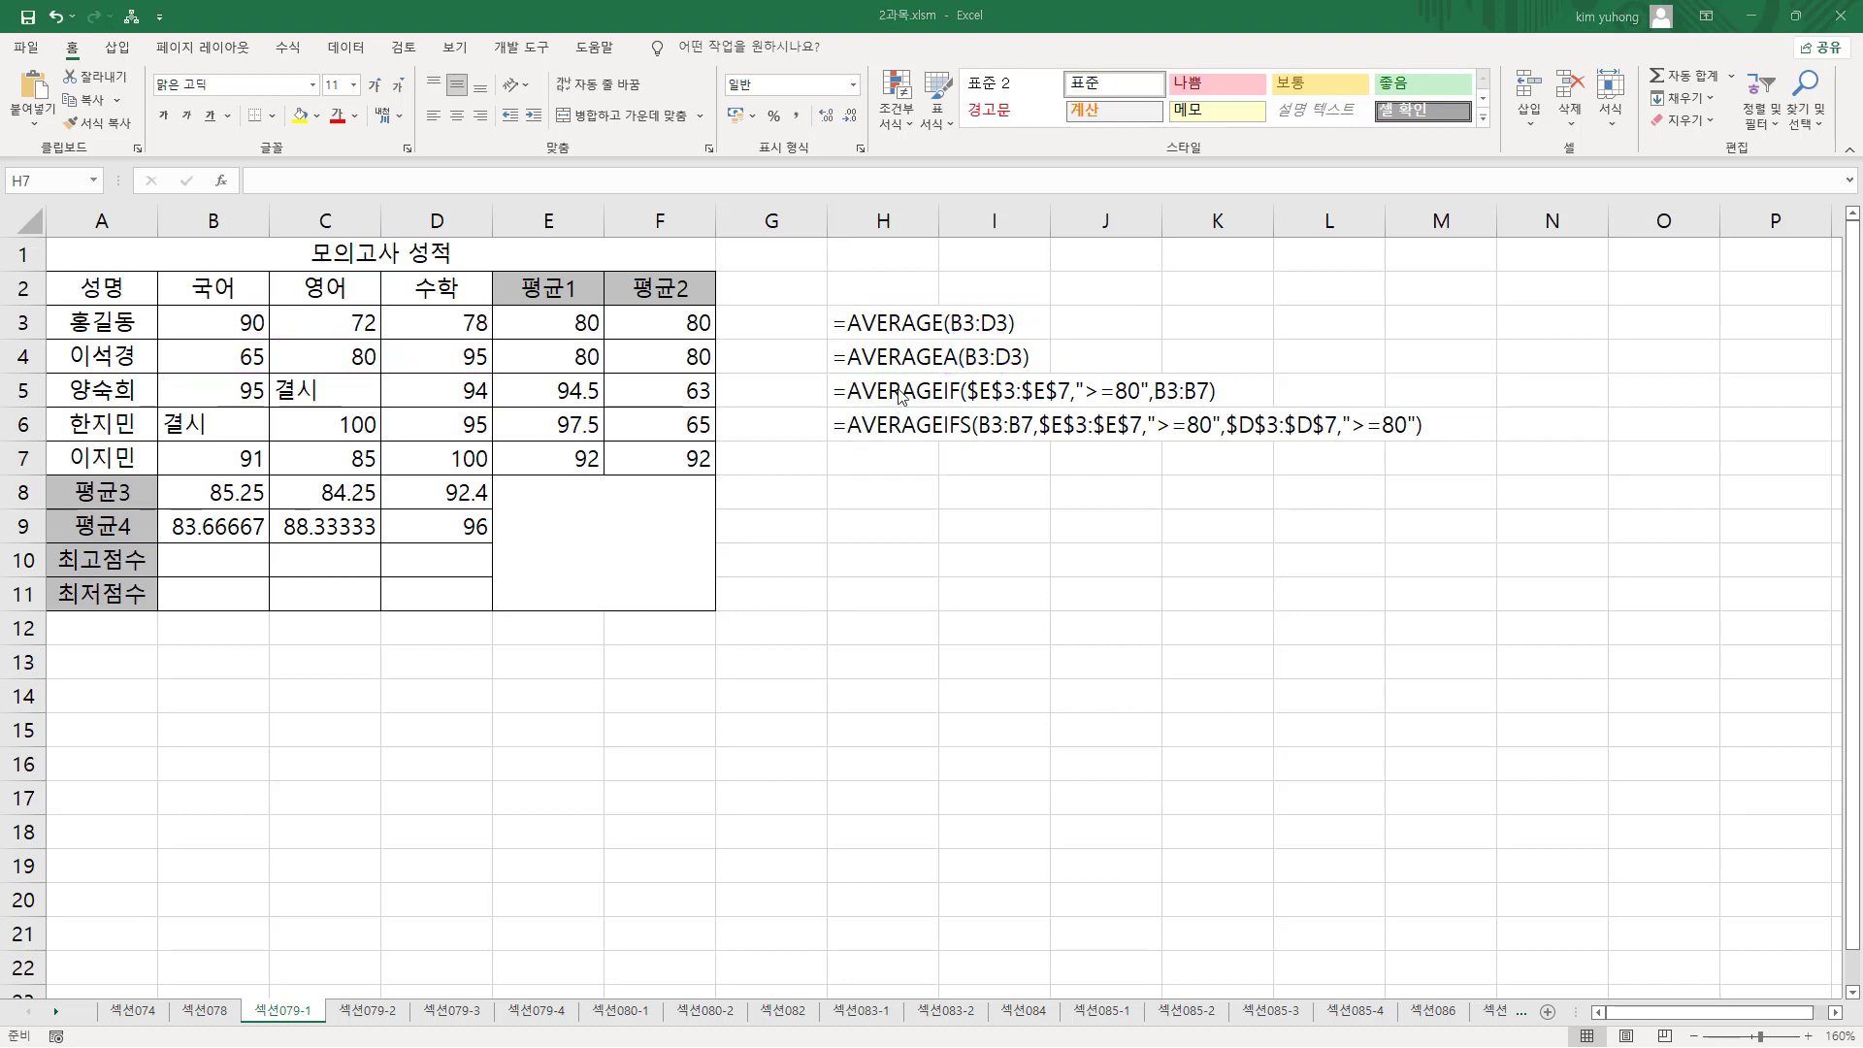
left_click(888, 393)
left_click(902, 427)
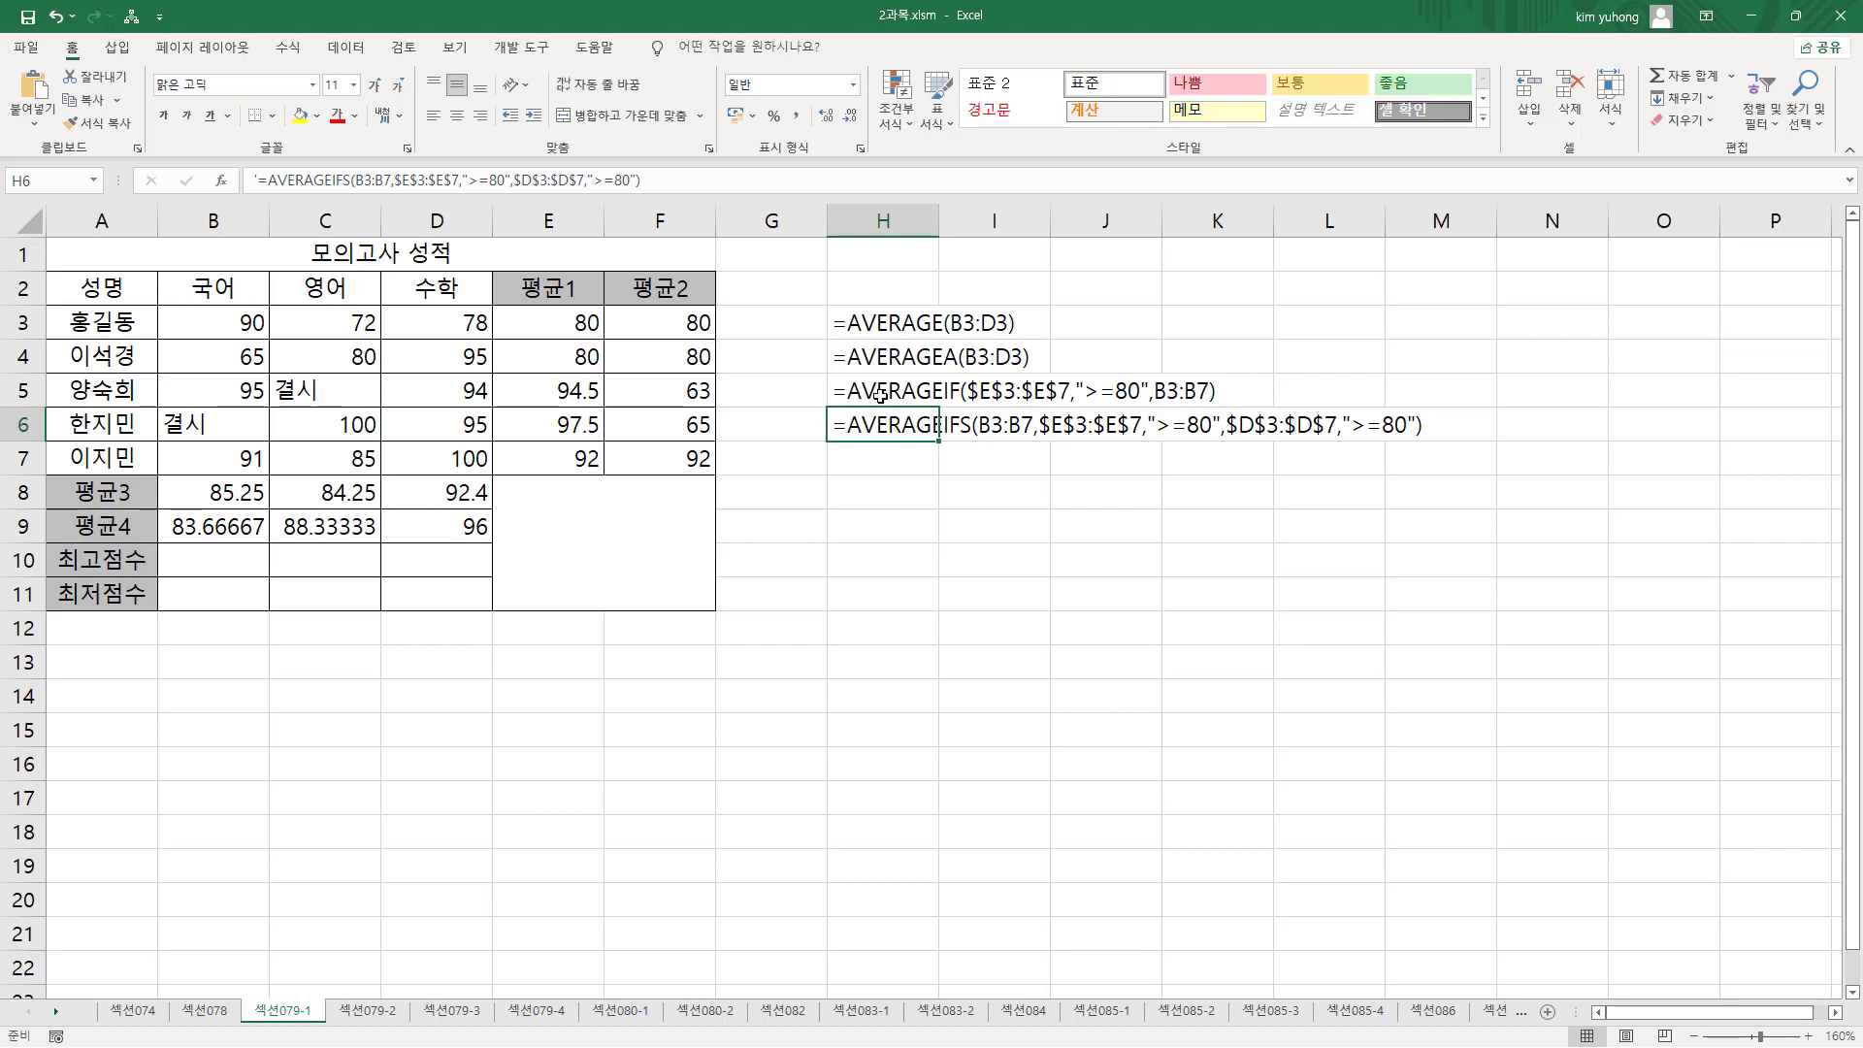
- Enter the syntax note averageif( 조건범위 , "조건" , 평균계산범위 ) in H8
left_click(891, 500)
type("aver")
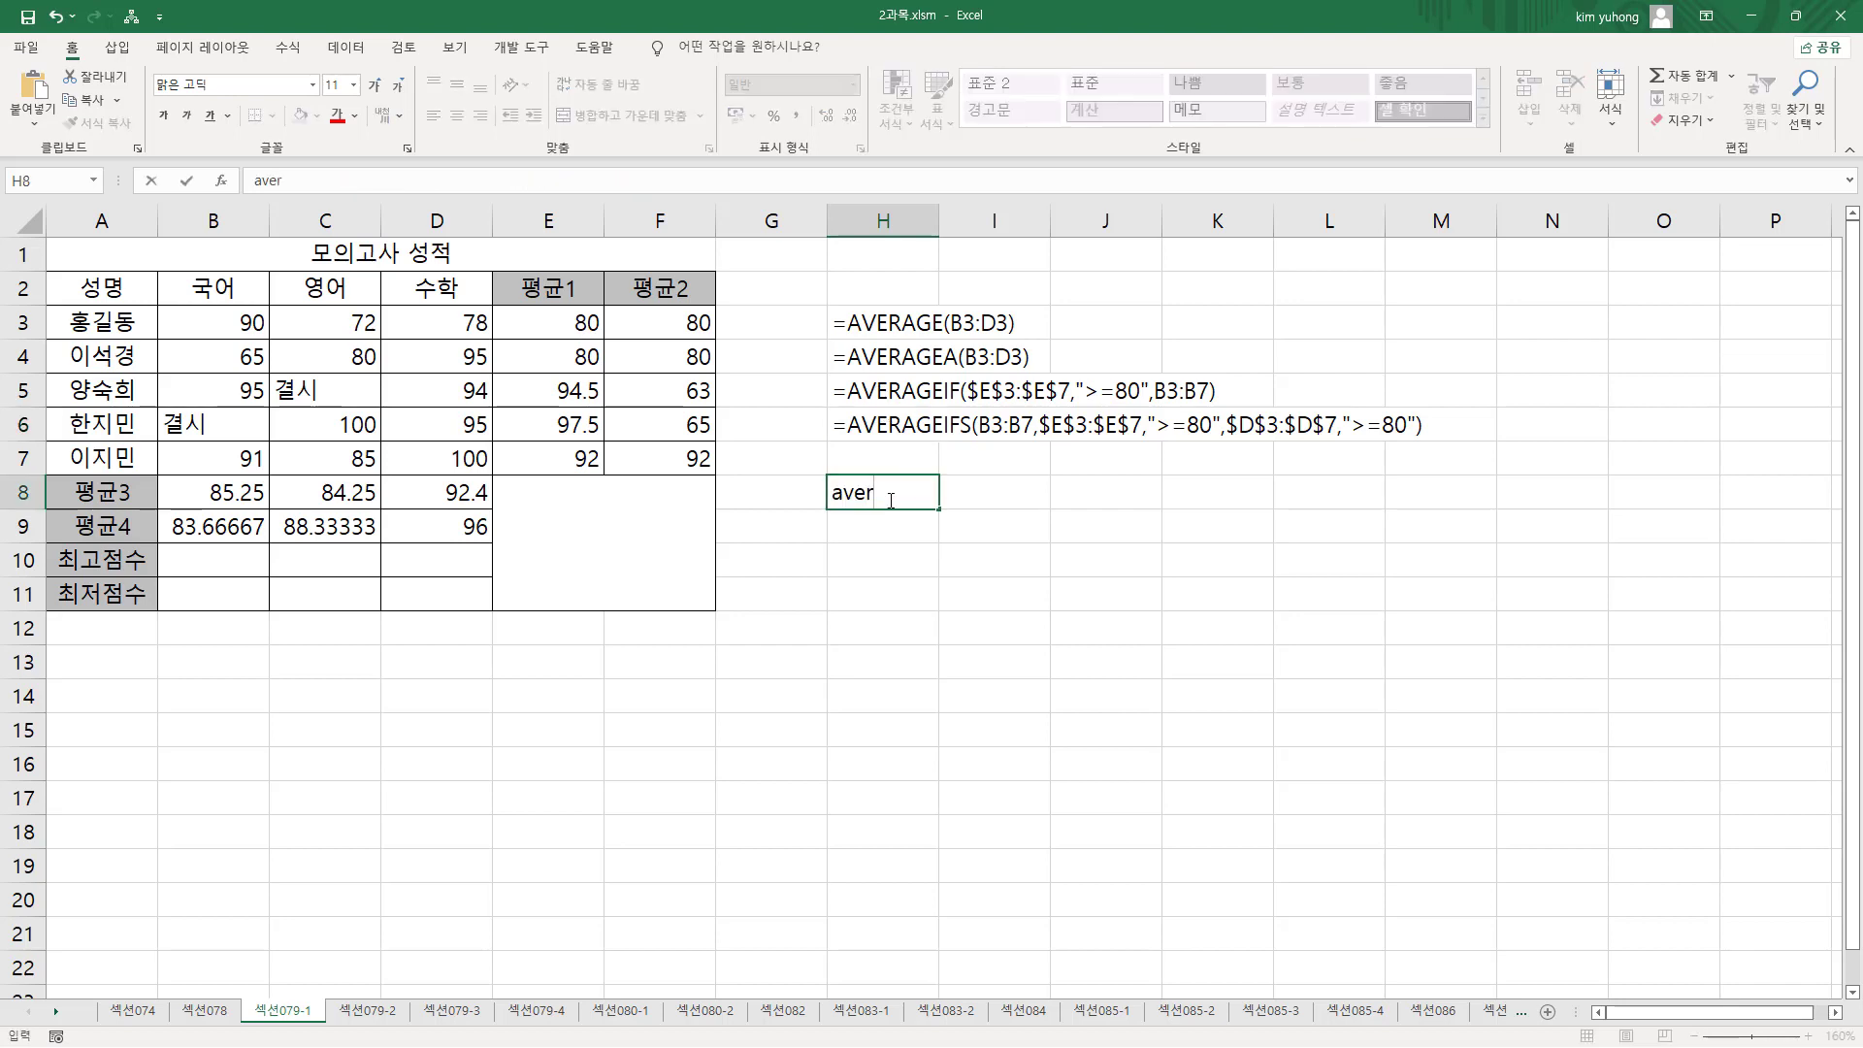
type("age")
type("if( ")
type("조건범ㅇ")
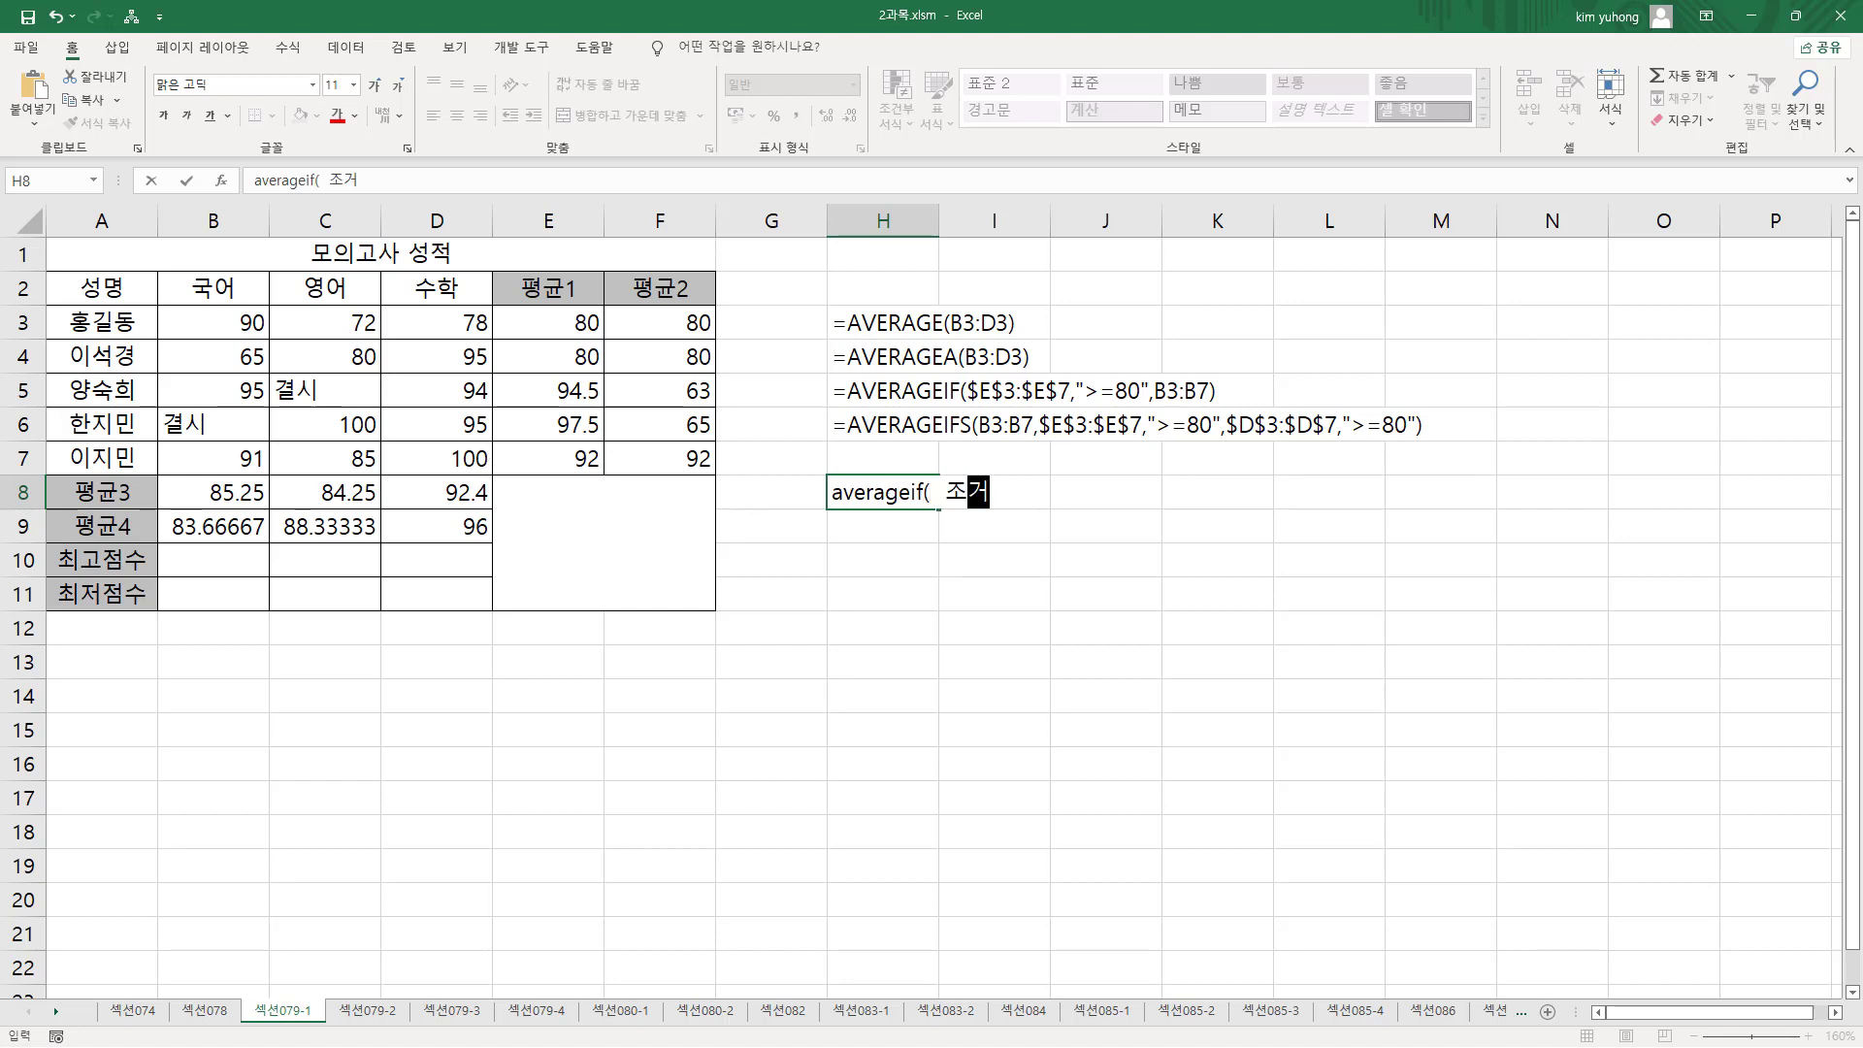
type("위 ")
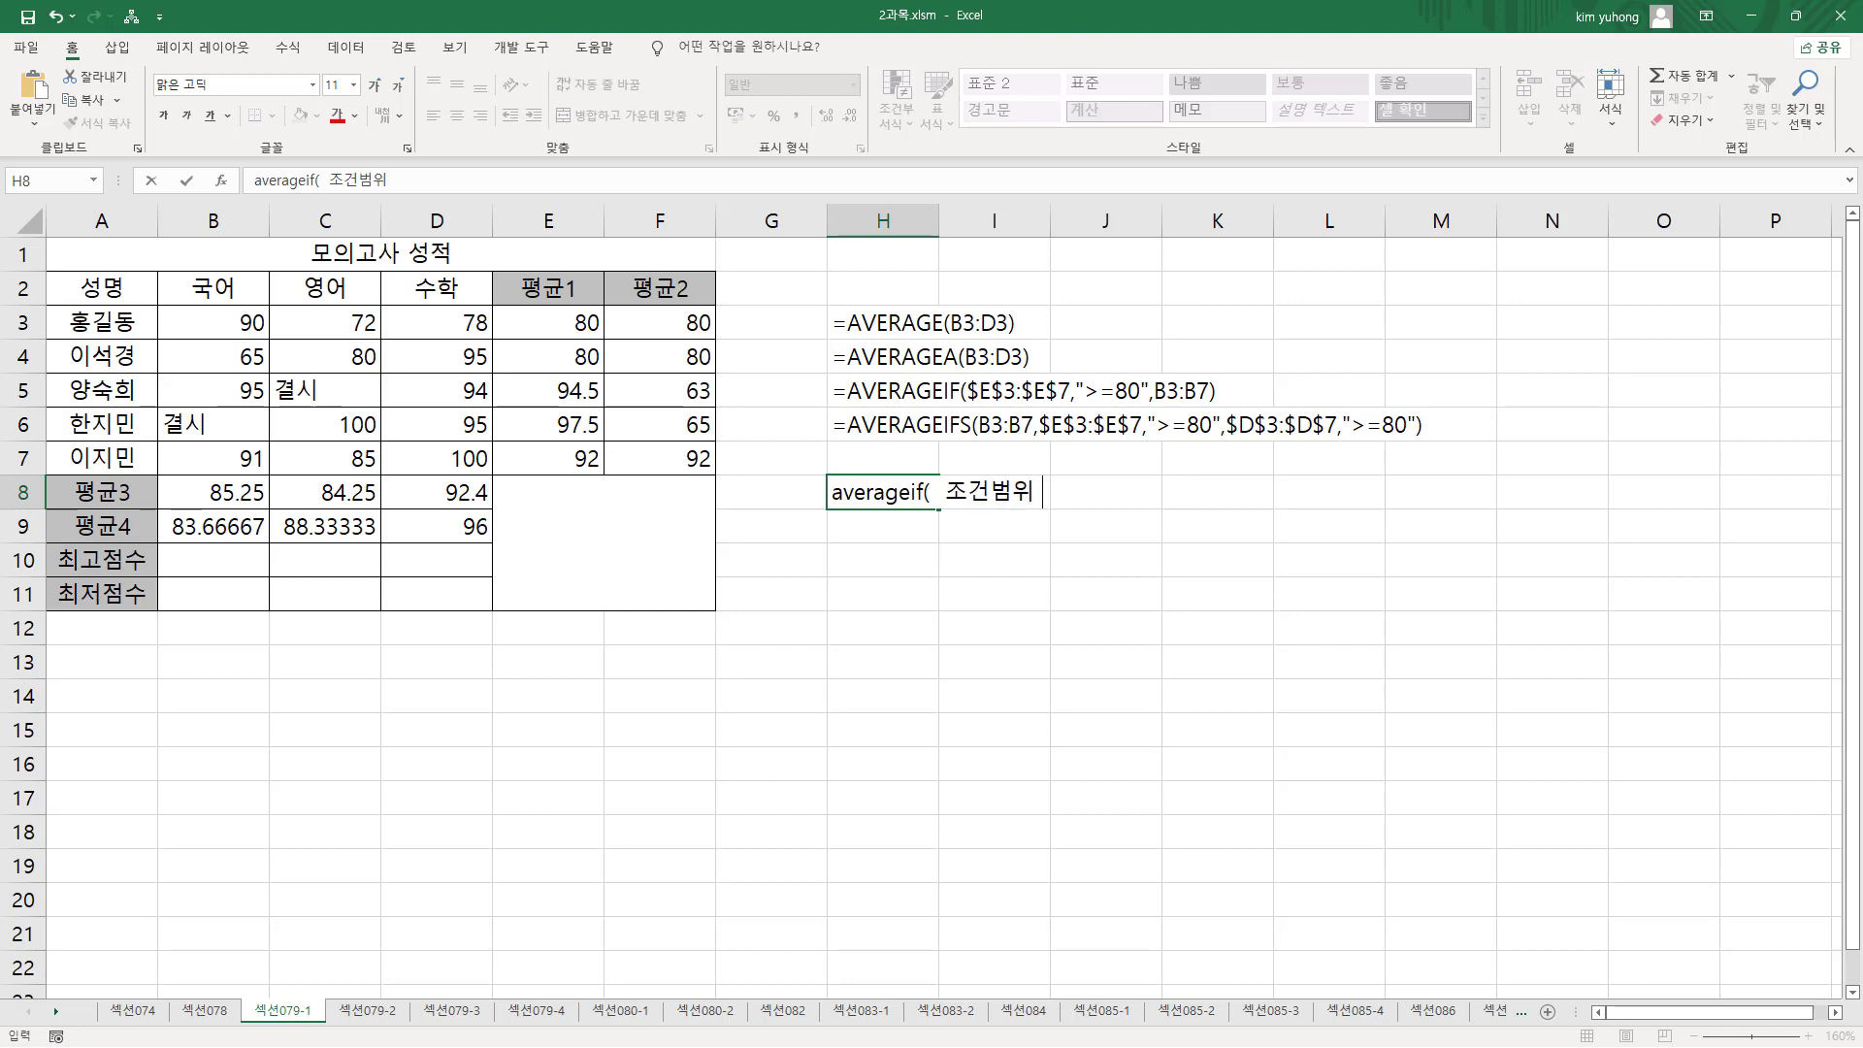
type(", ㅈ")
key("BackSpace")
type("\"조건\" , 평균")
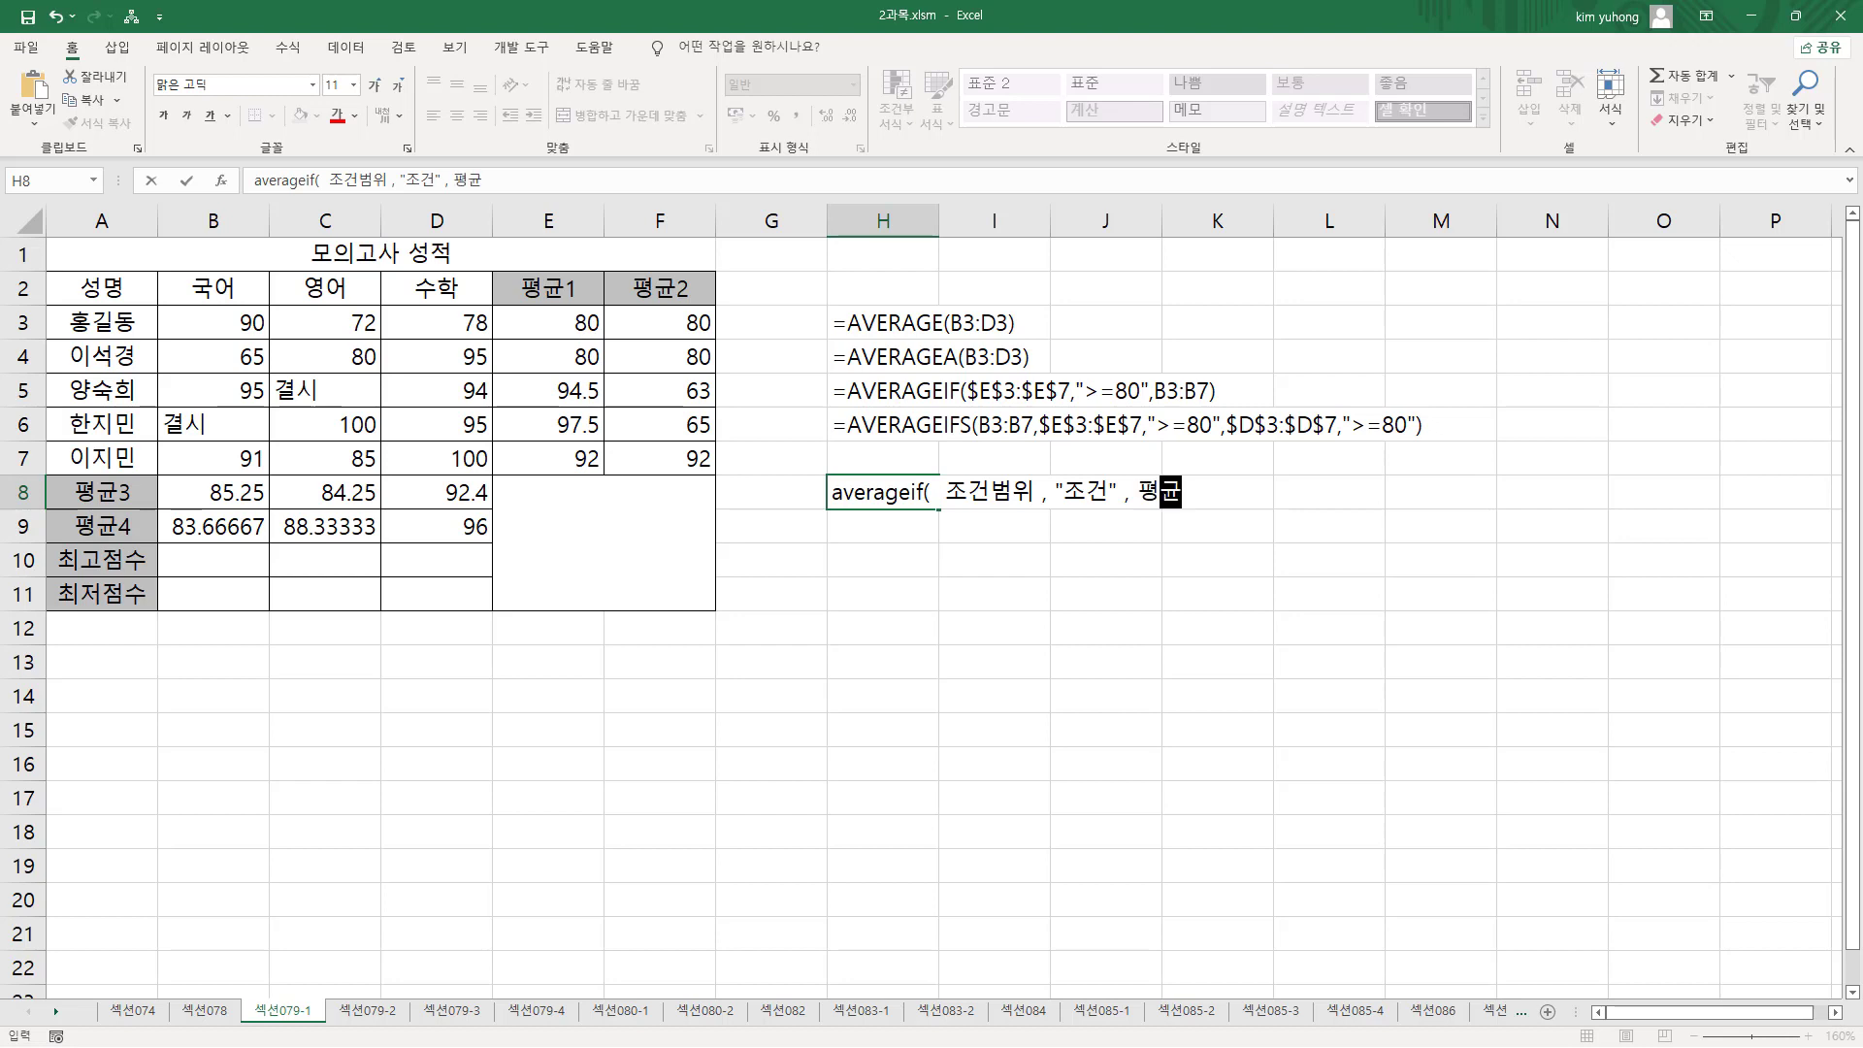
type("계산범위)")
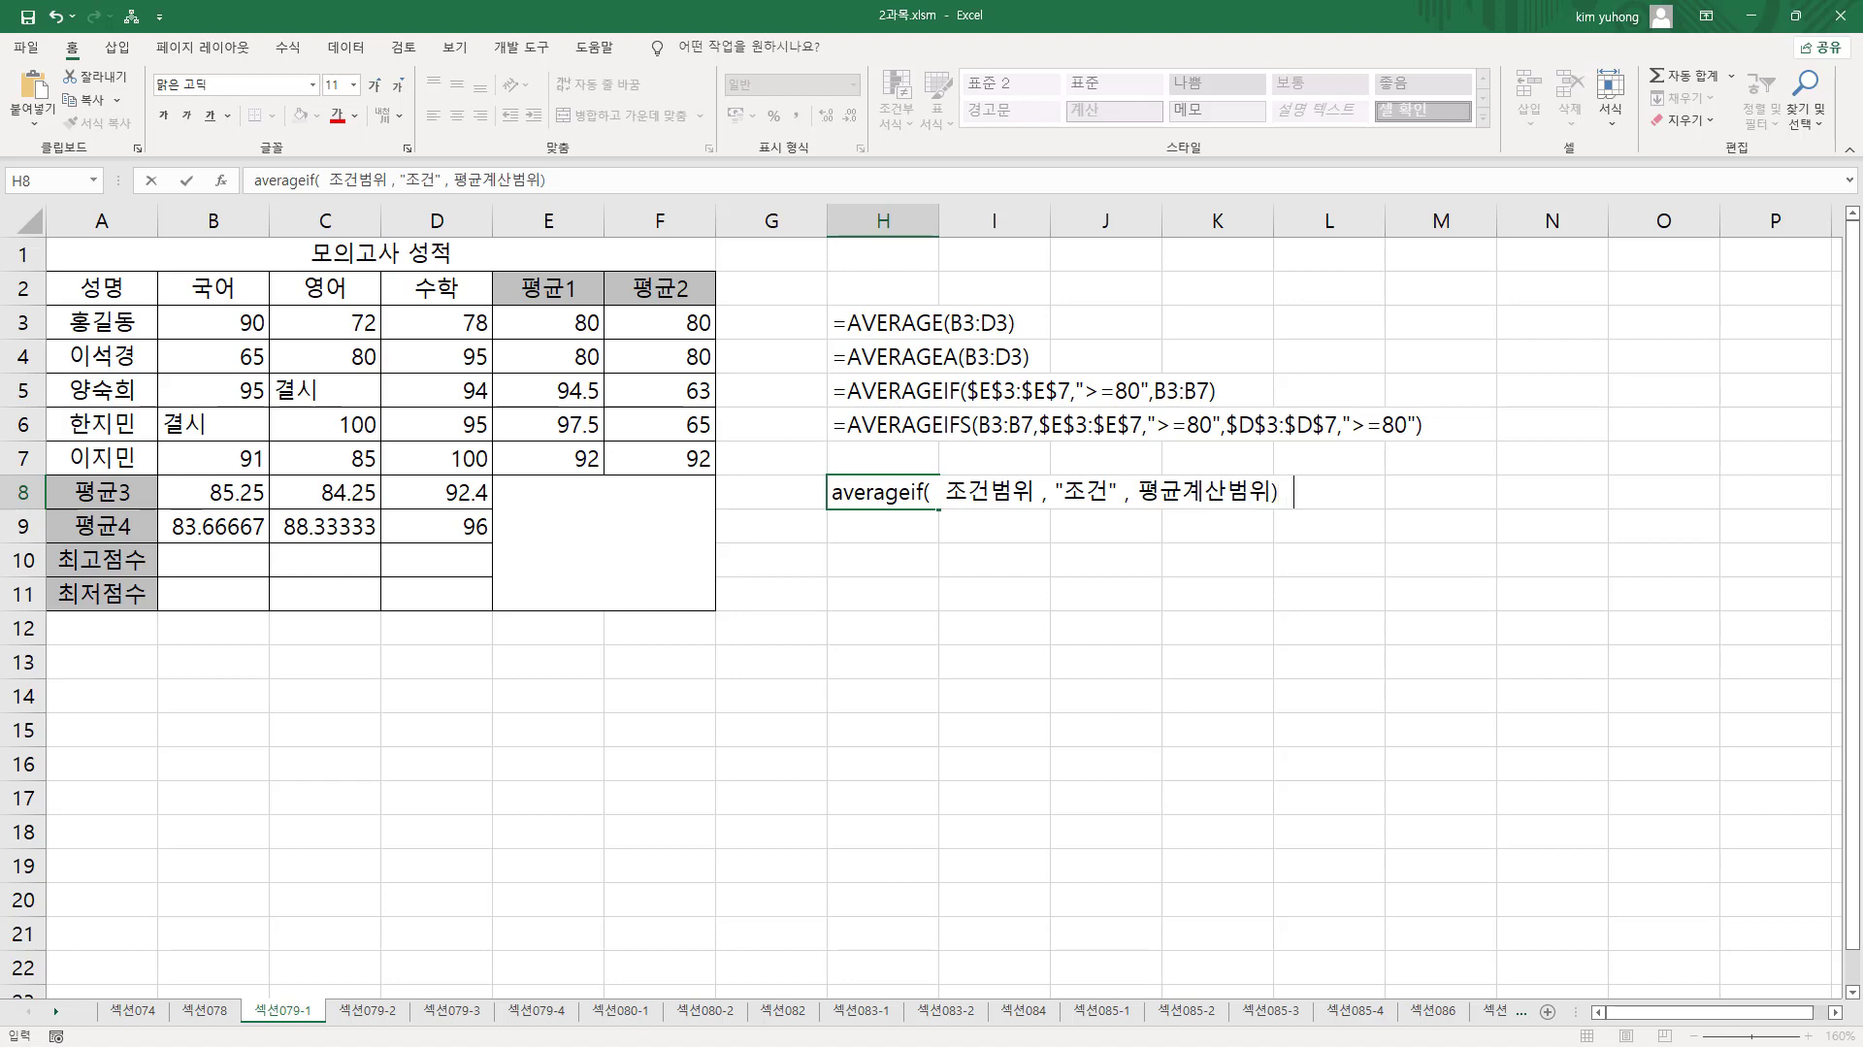
type(")")
key("Return")
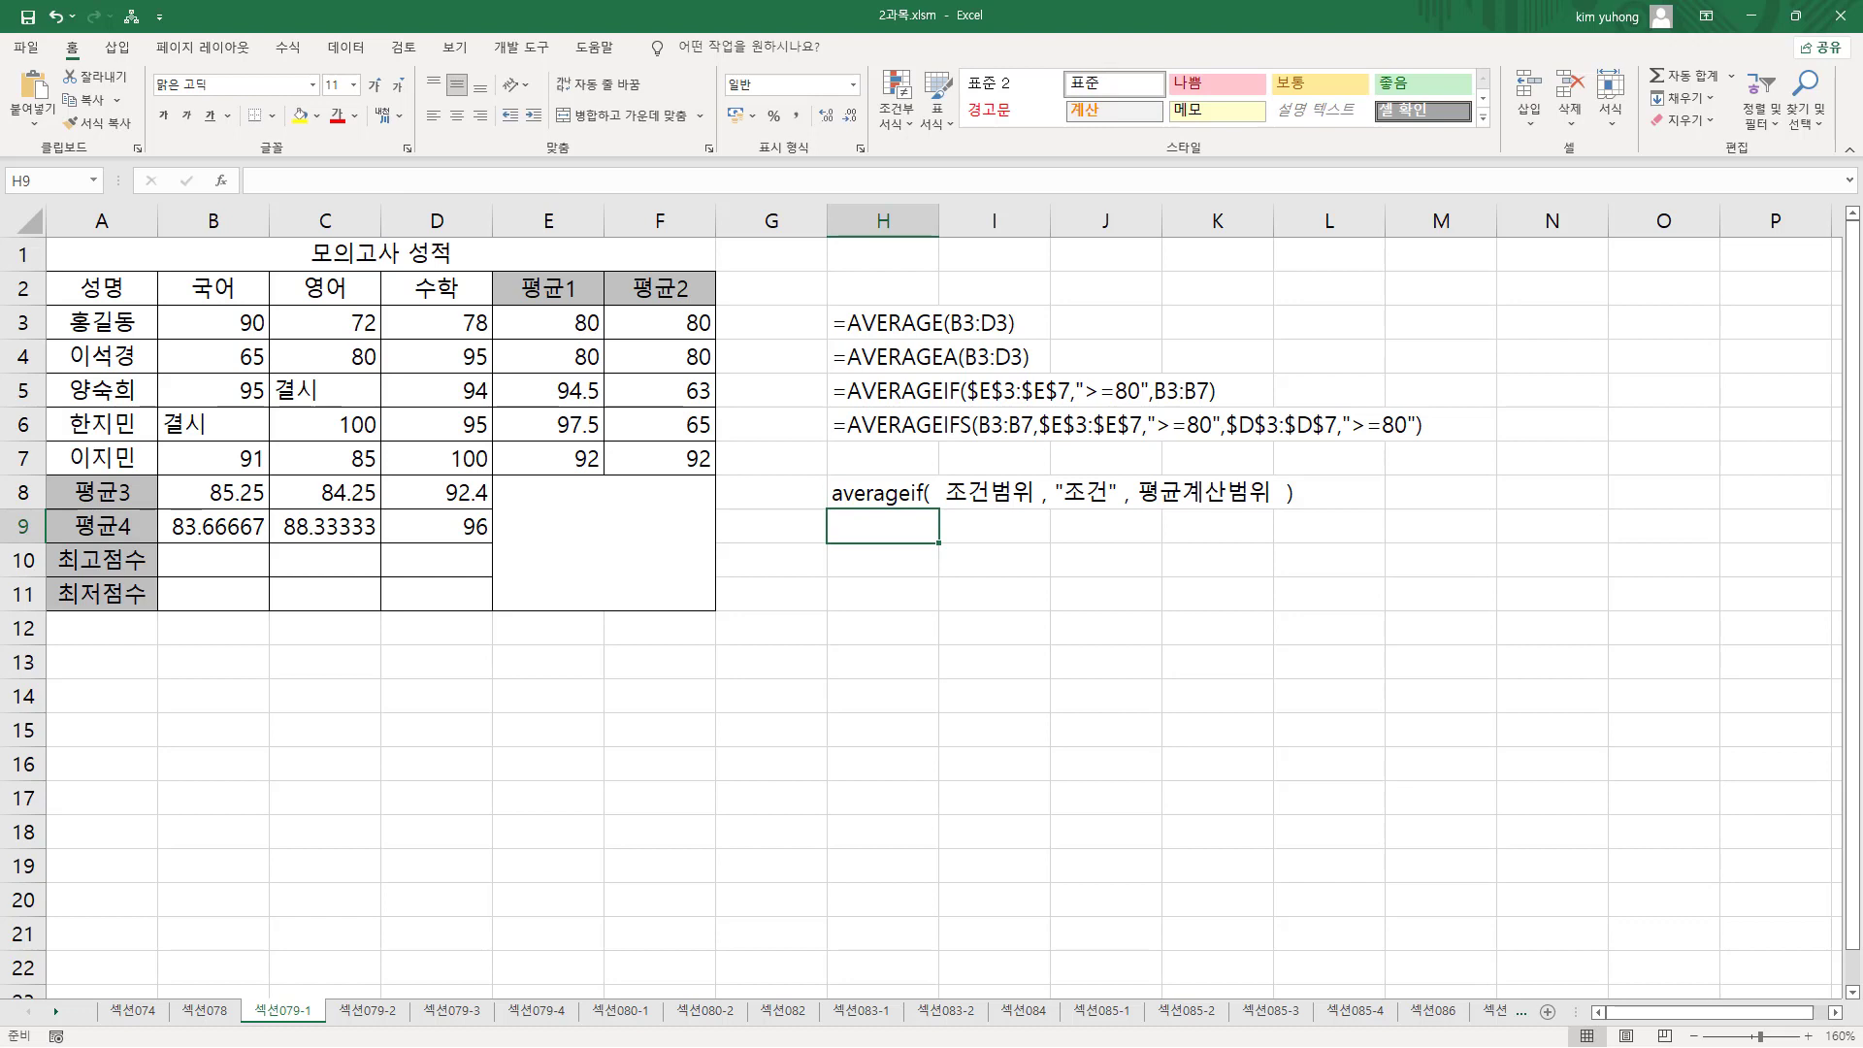
- Copy the H8 syntax note to H9 and change its function name to averageifs
key("Up")
key("ctrl+c")
key("Down")
key("ctrl+v")
key("F2")
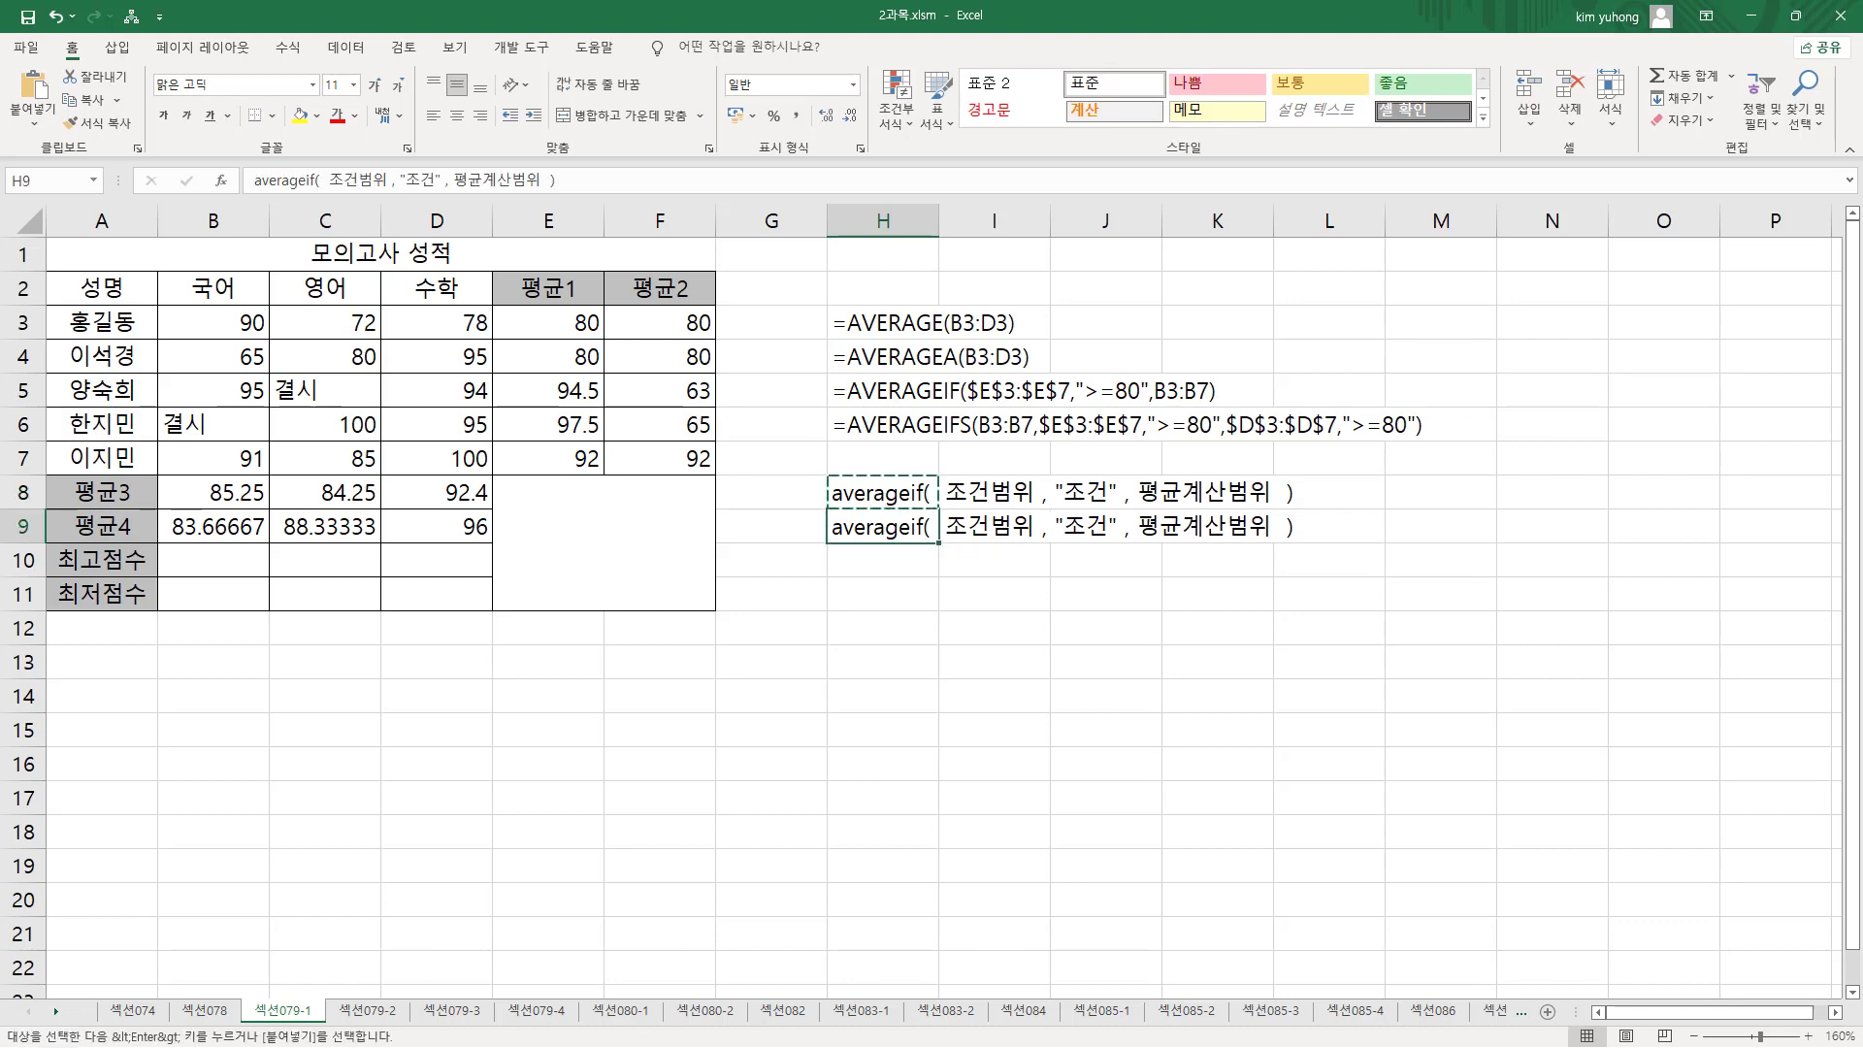
key("Left")
key("Left")
key("Left")
key("Left")
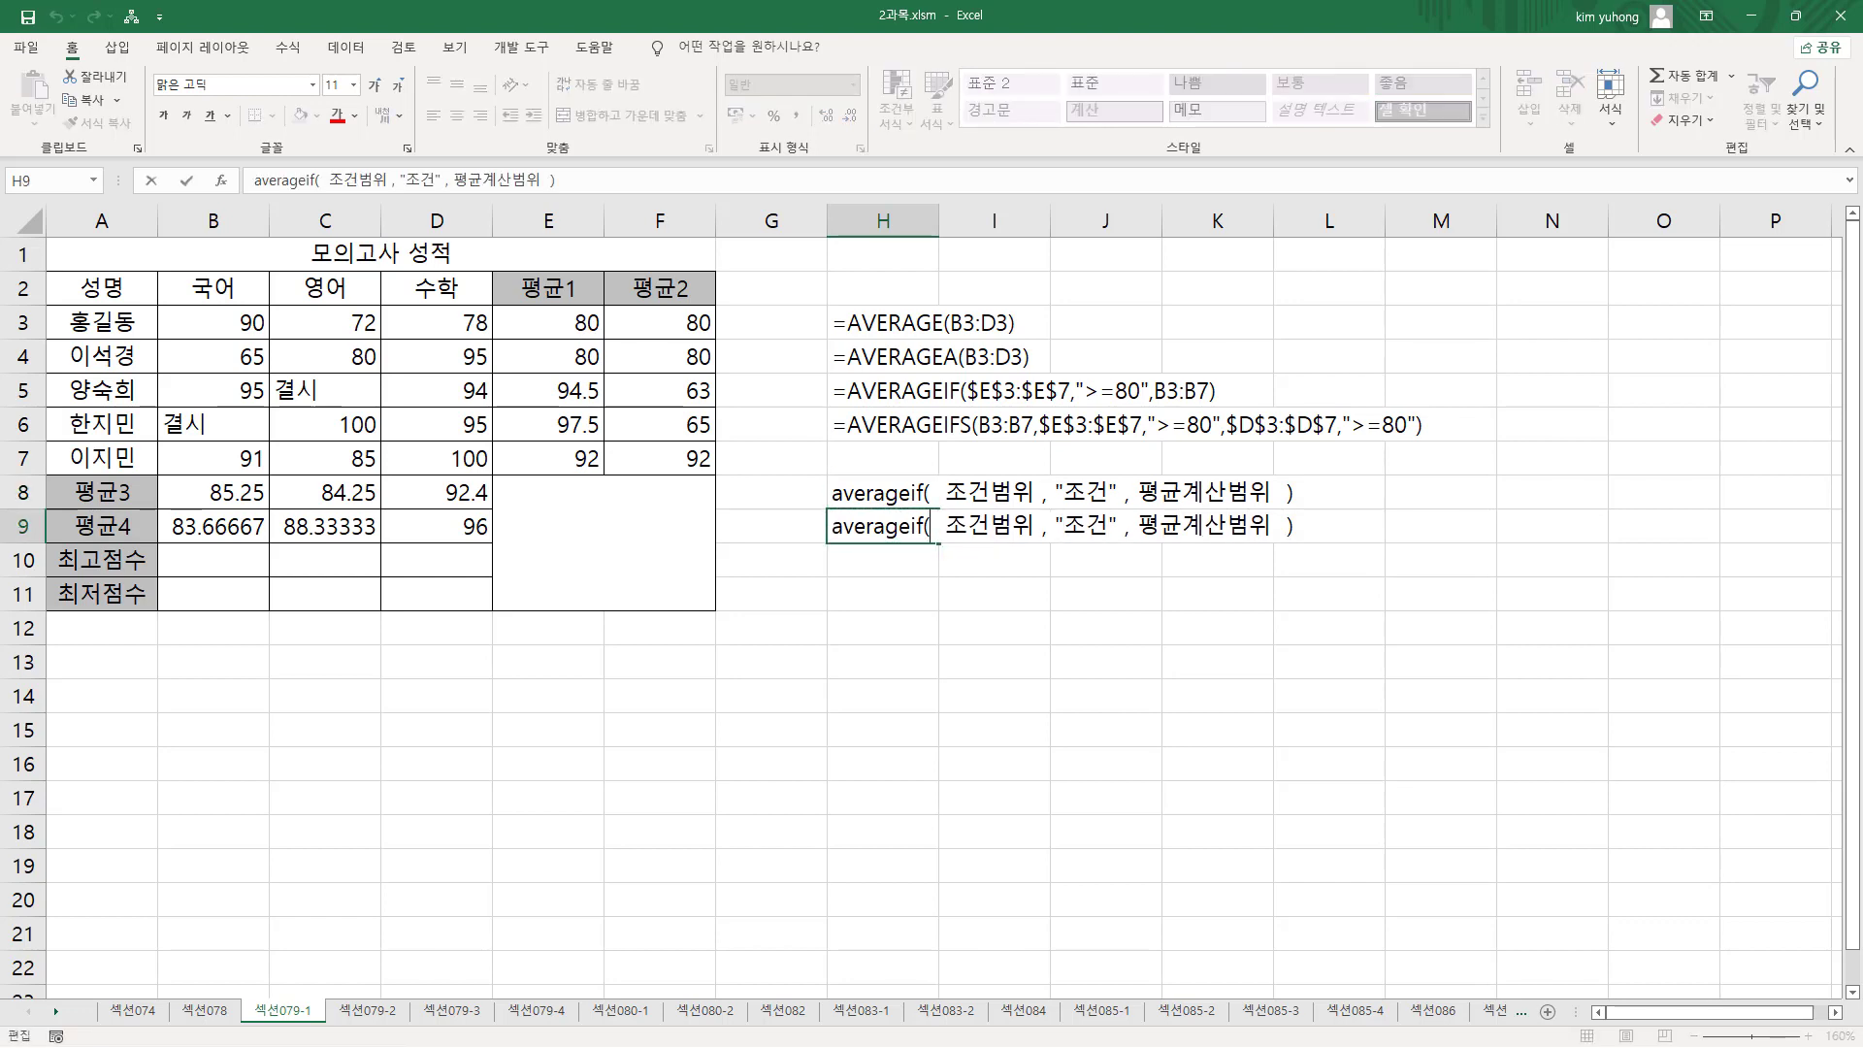
key("Left")
type("s")
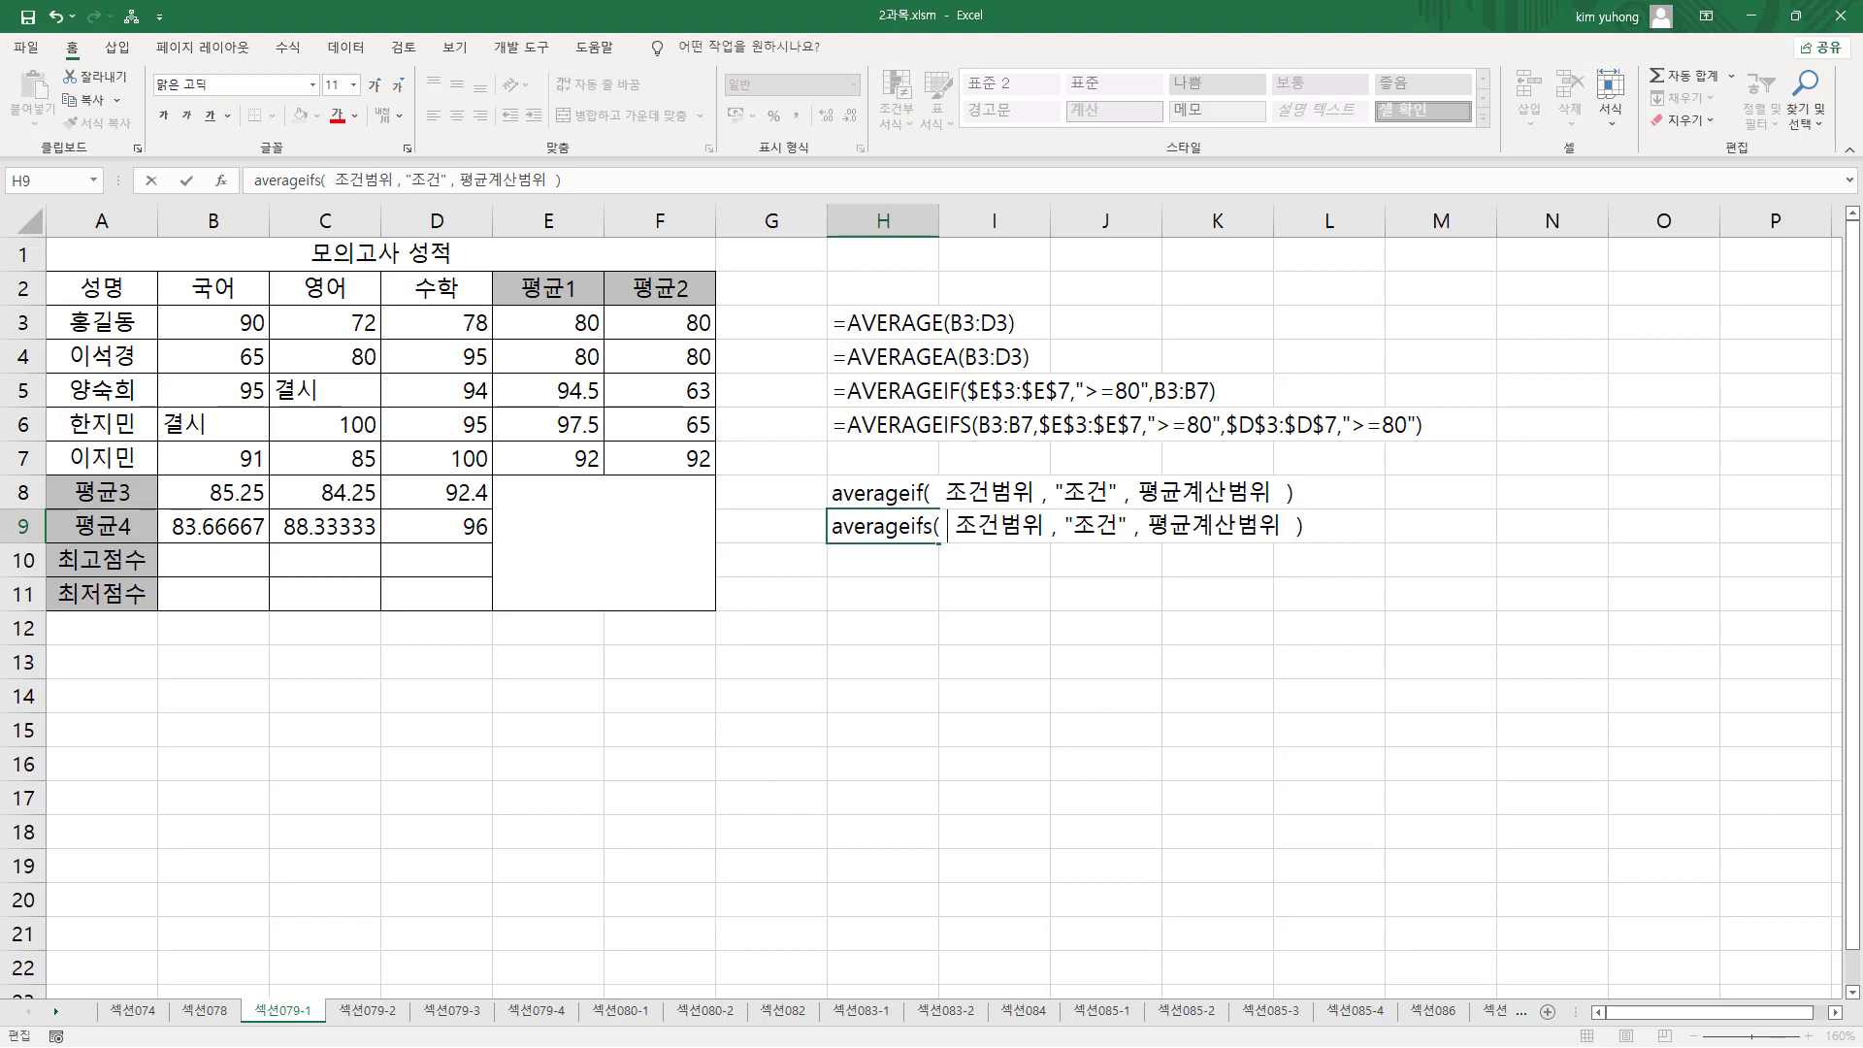
- Insert 평균계산범위 as the first argument of the averageifs note in H9
type(" 평ㄱ")
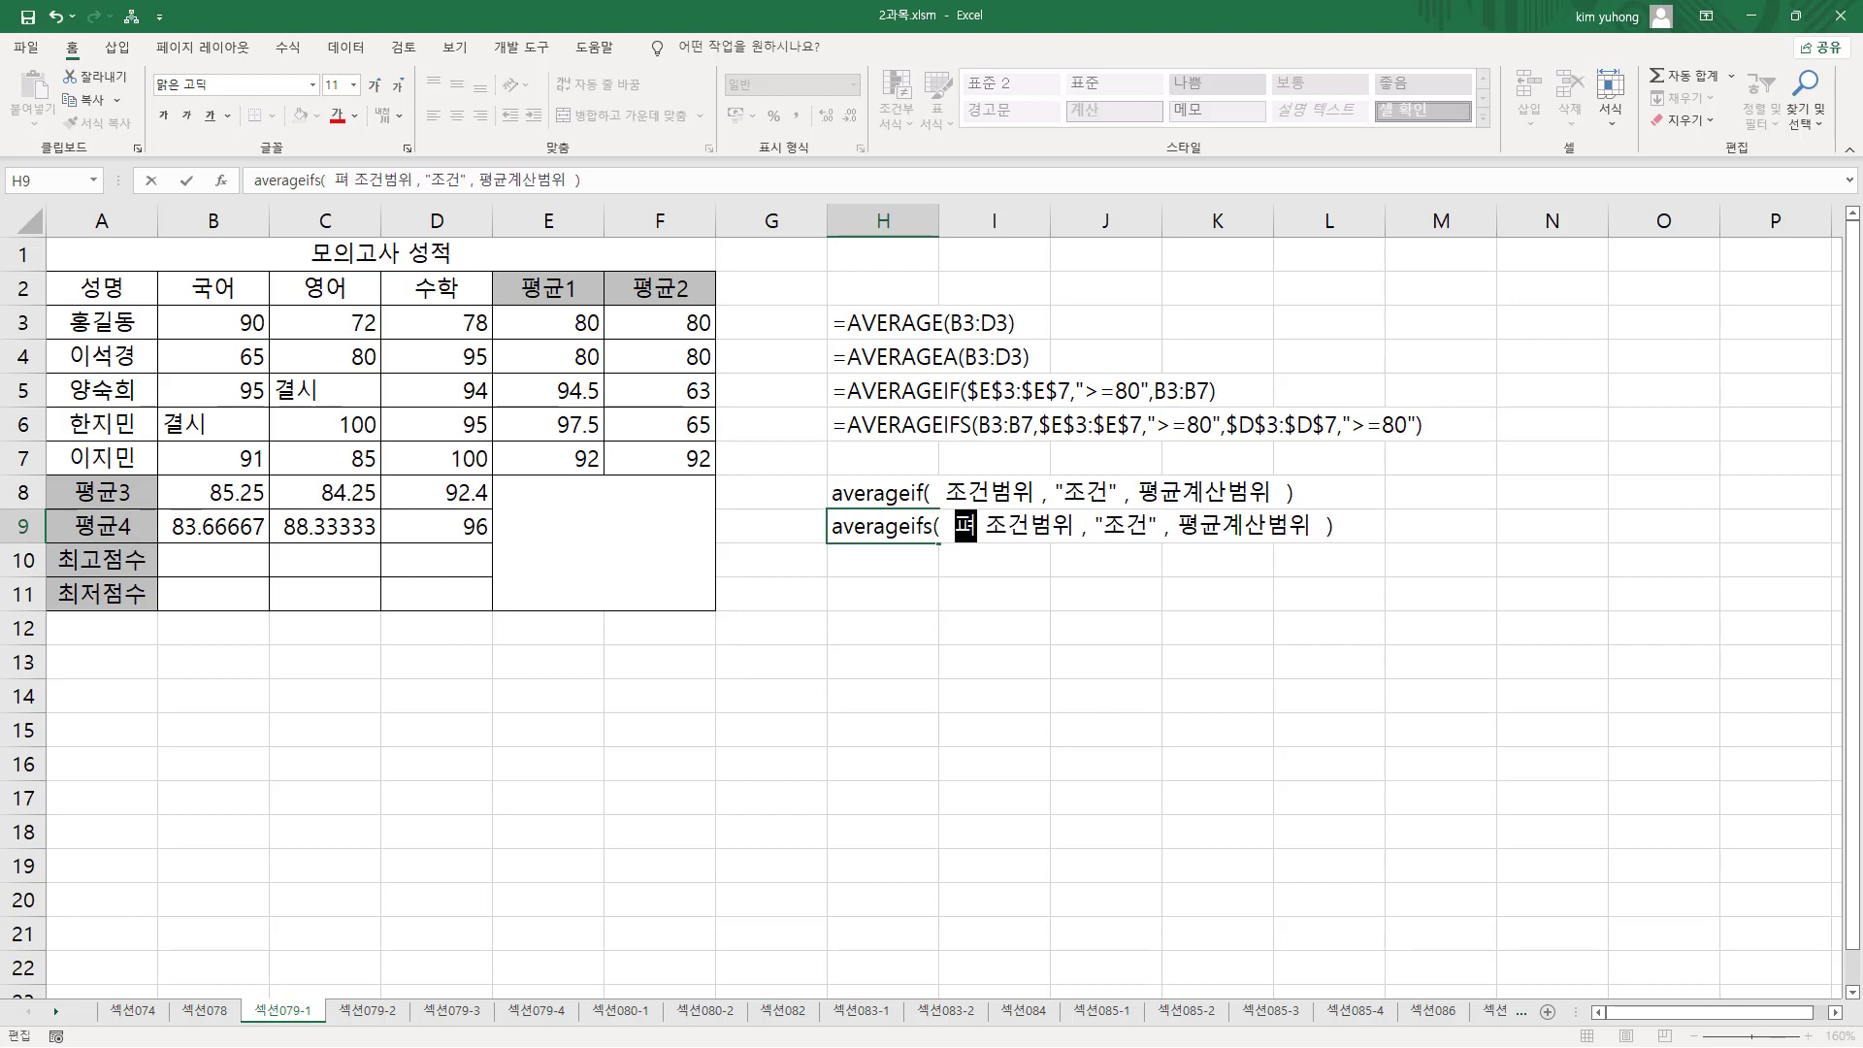
type("뉸")
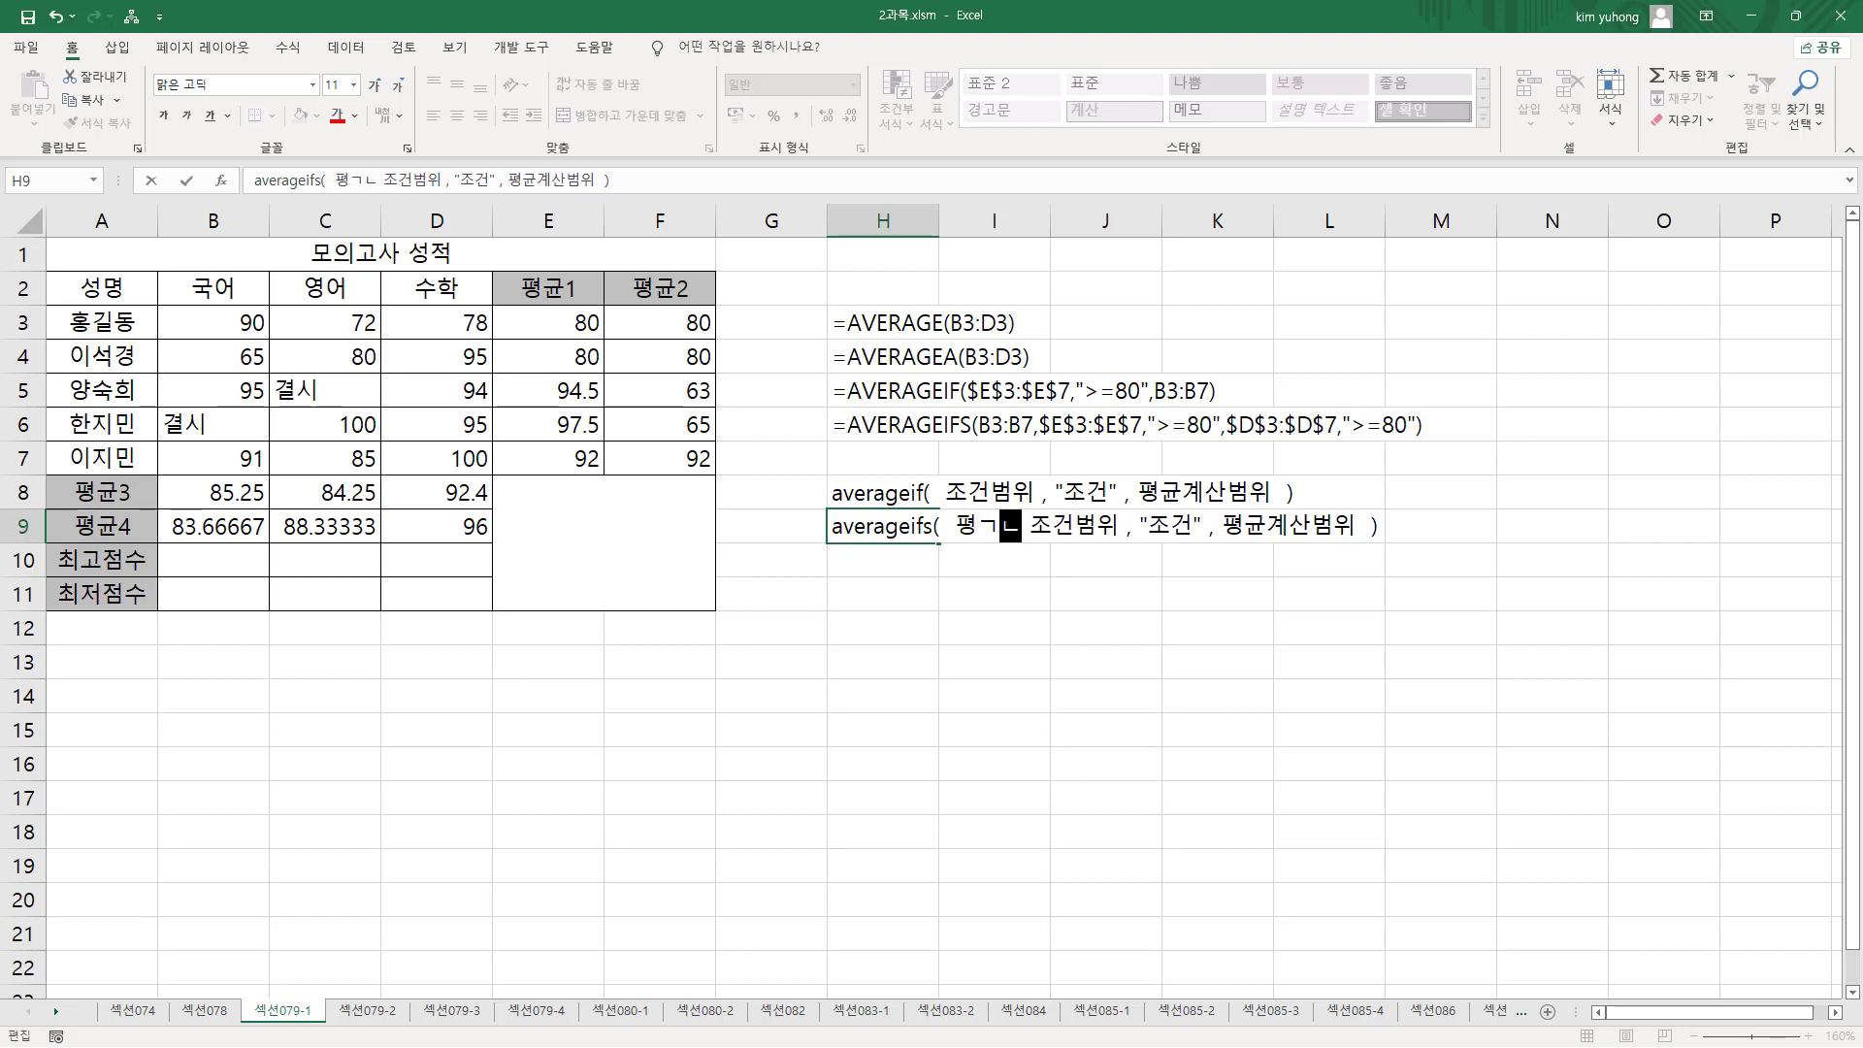
key("BackSpace")
key("BackSpace")
type("균ㄱ")
type("계산범위, ")
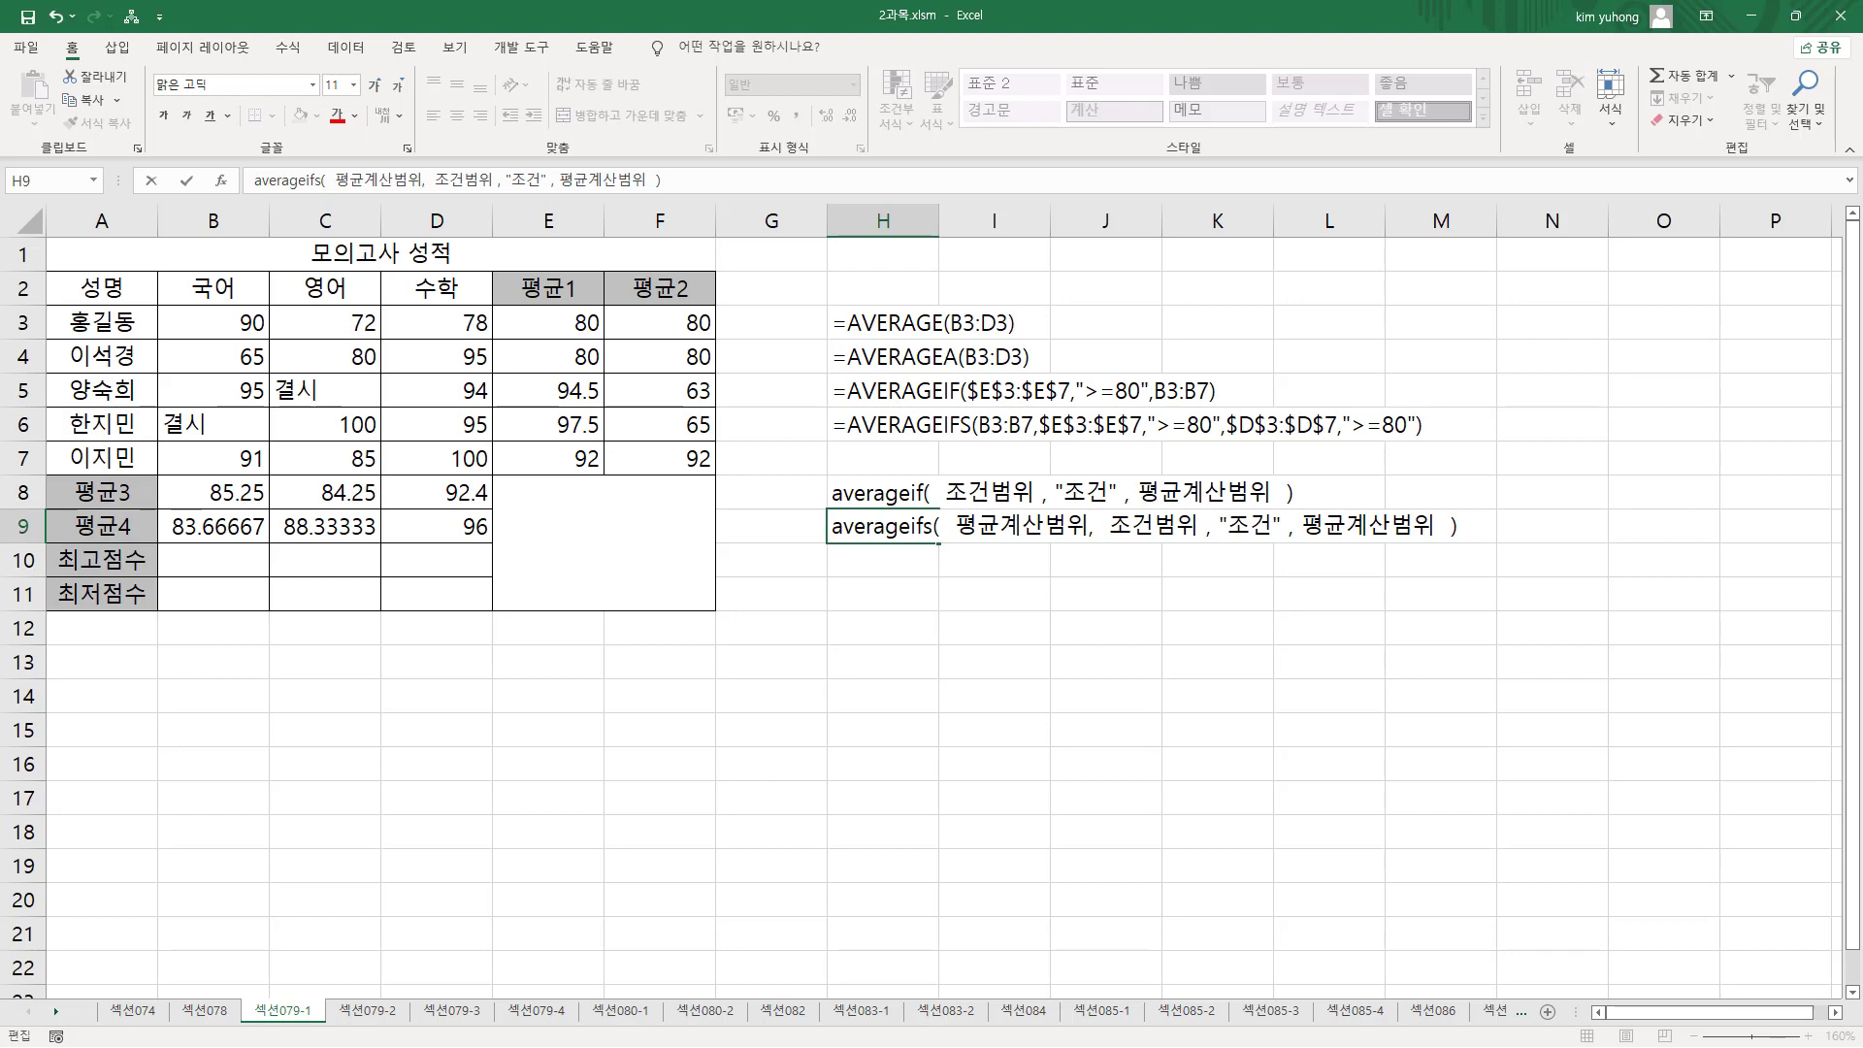
- Prefix the condition range and the condition in H9 with 첫번째 and delete the final 평균계산범위 argument with its closing bracket
type("첫번째")
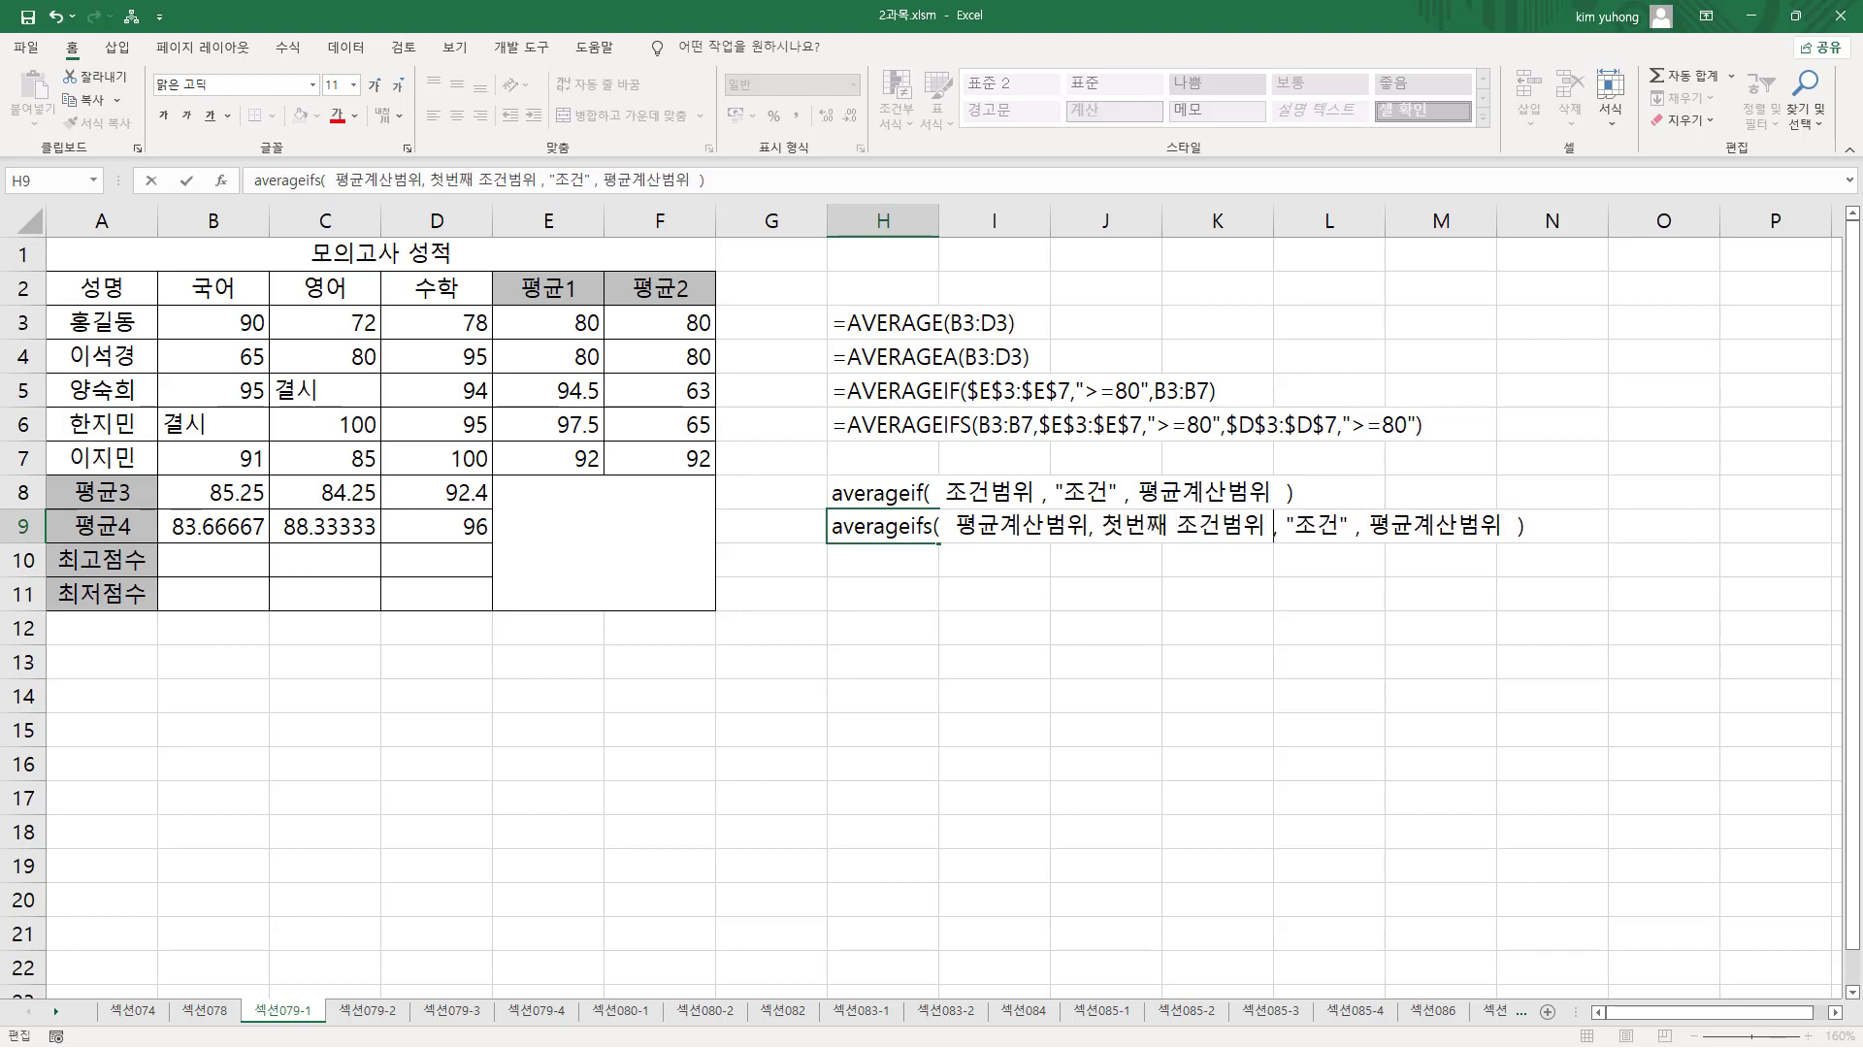
type("첫번")
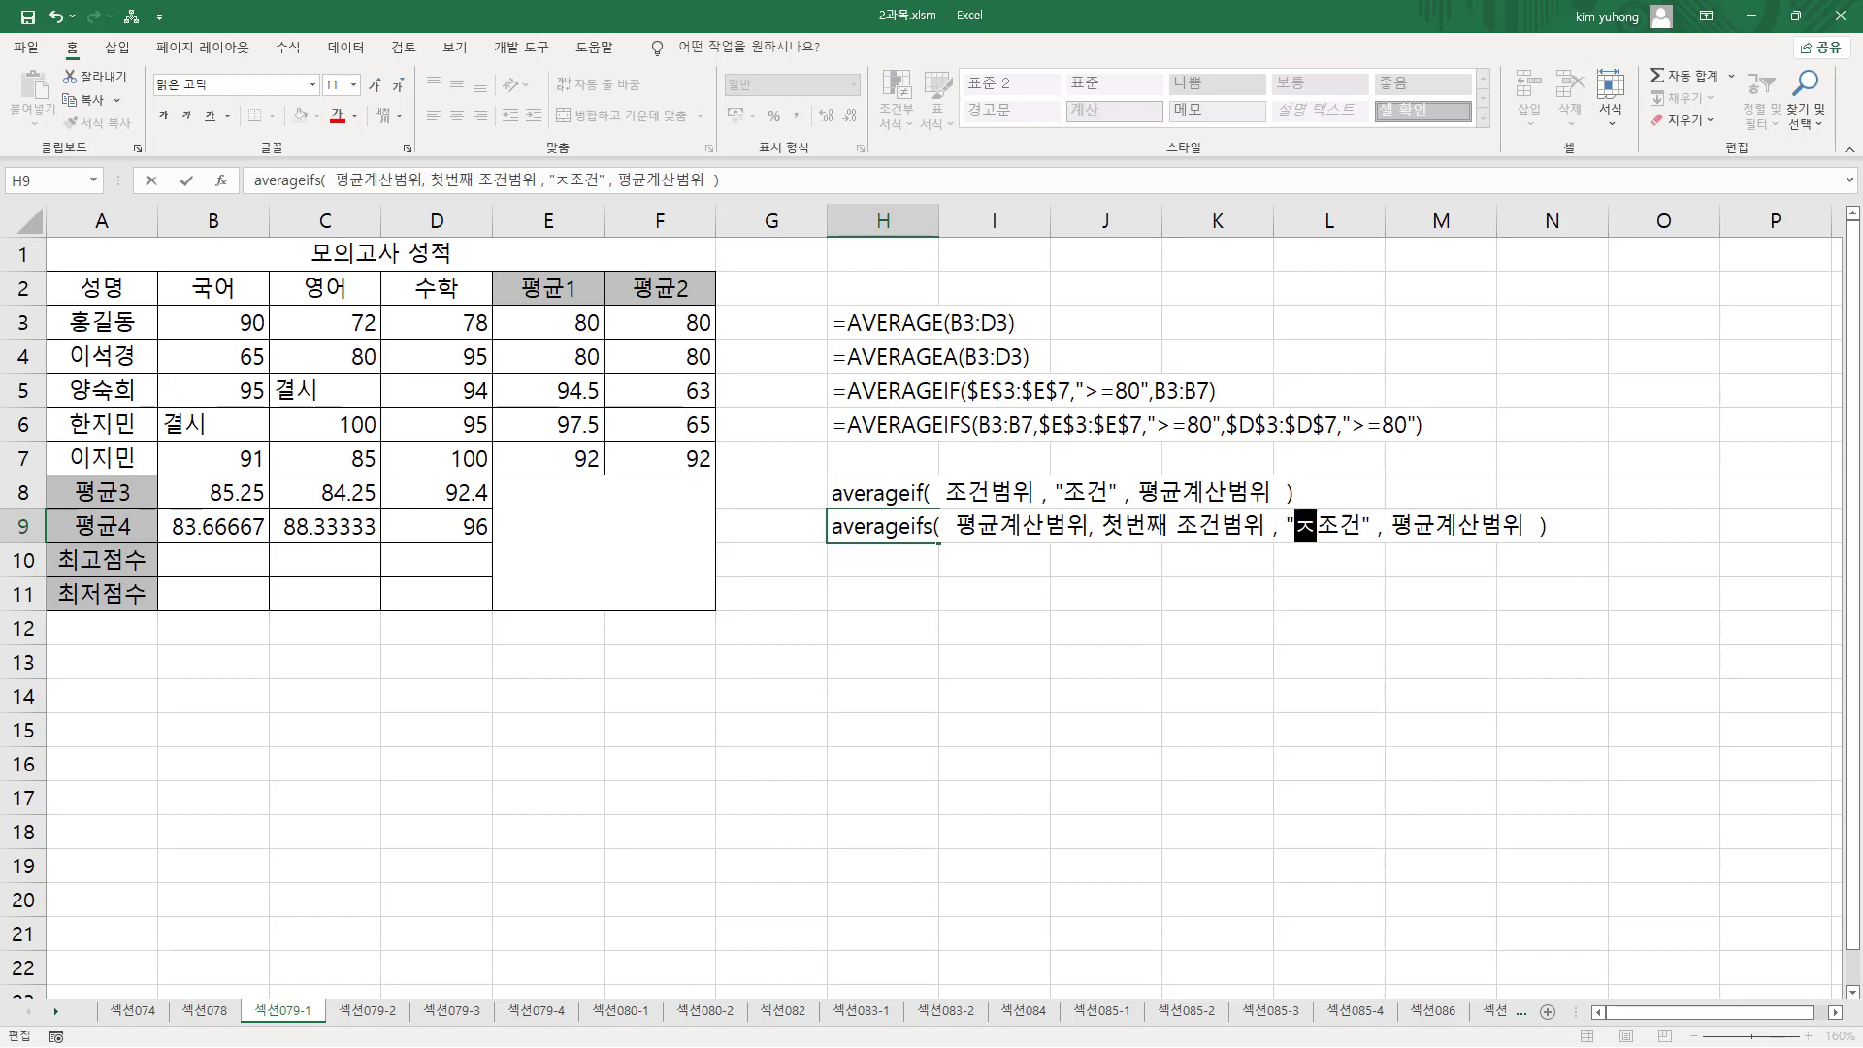
type("째")
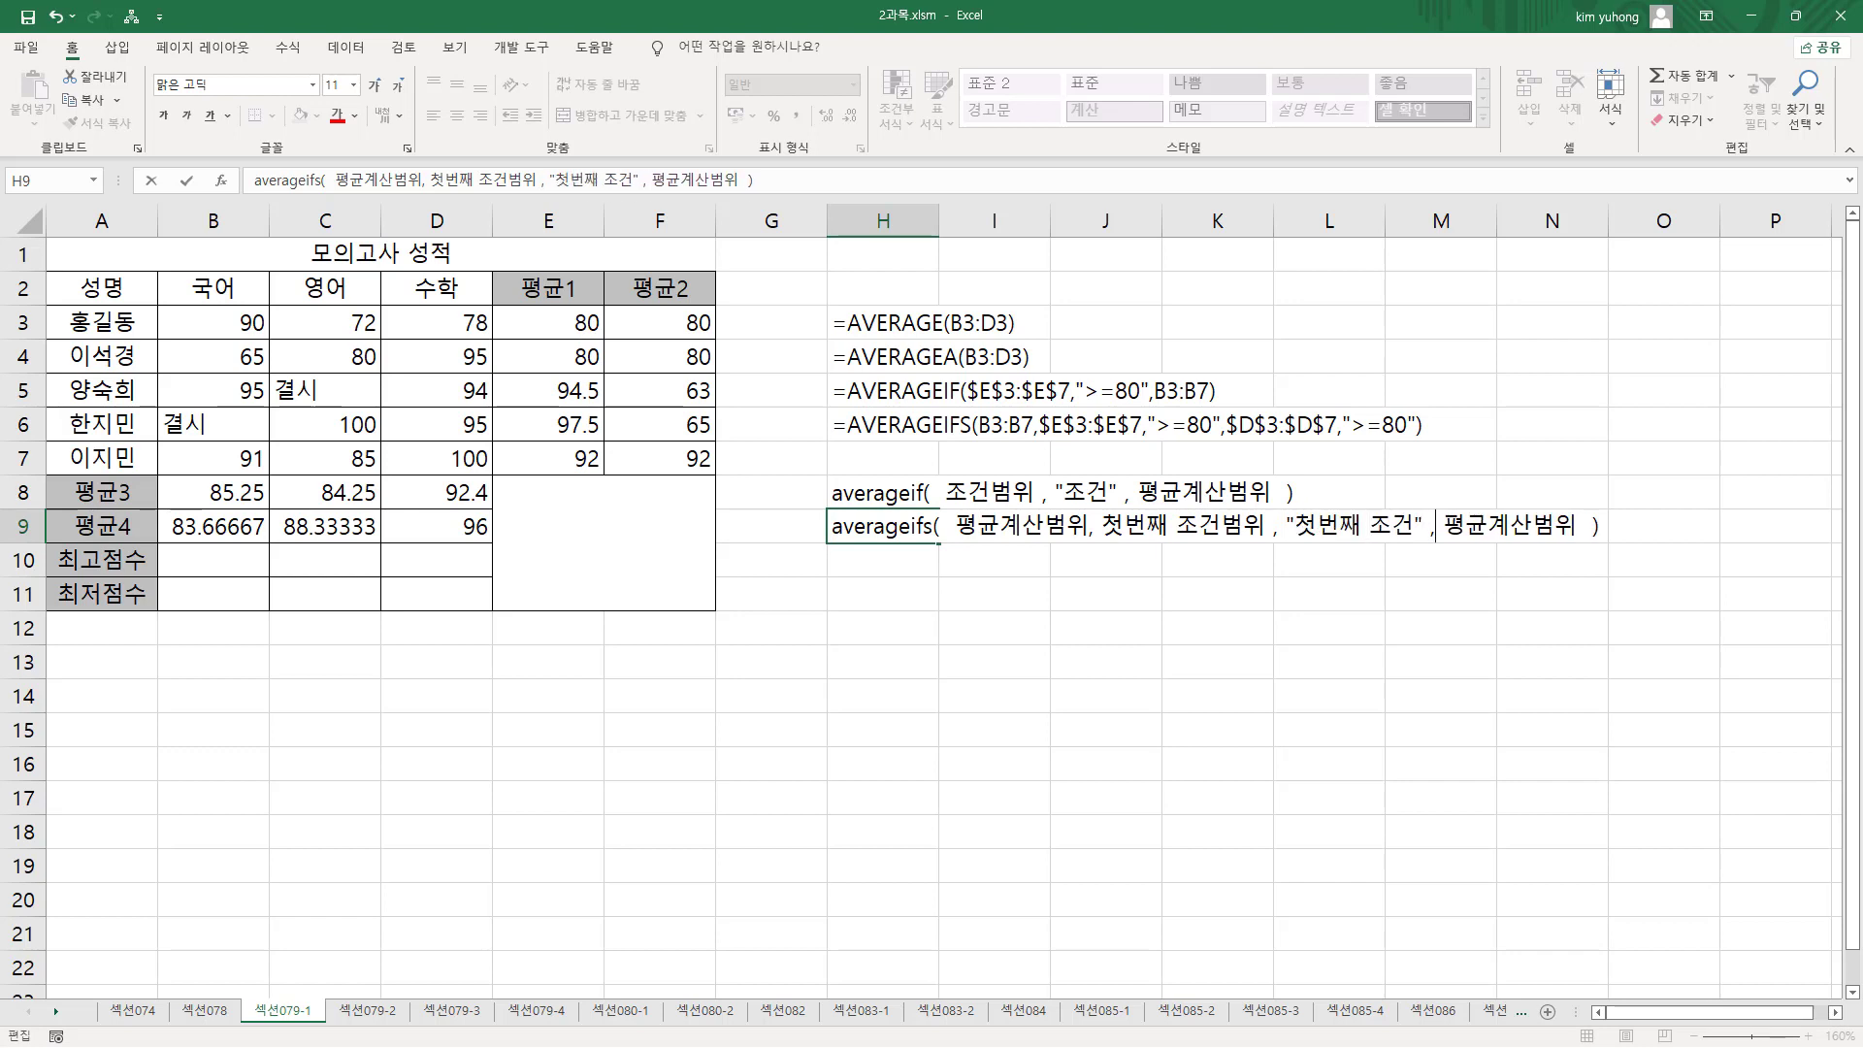
key("shift+End")
key("Delete")
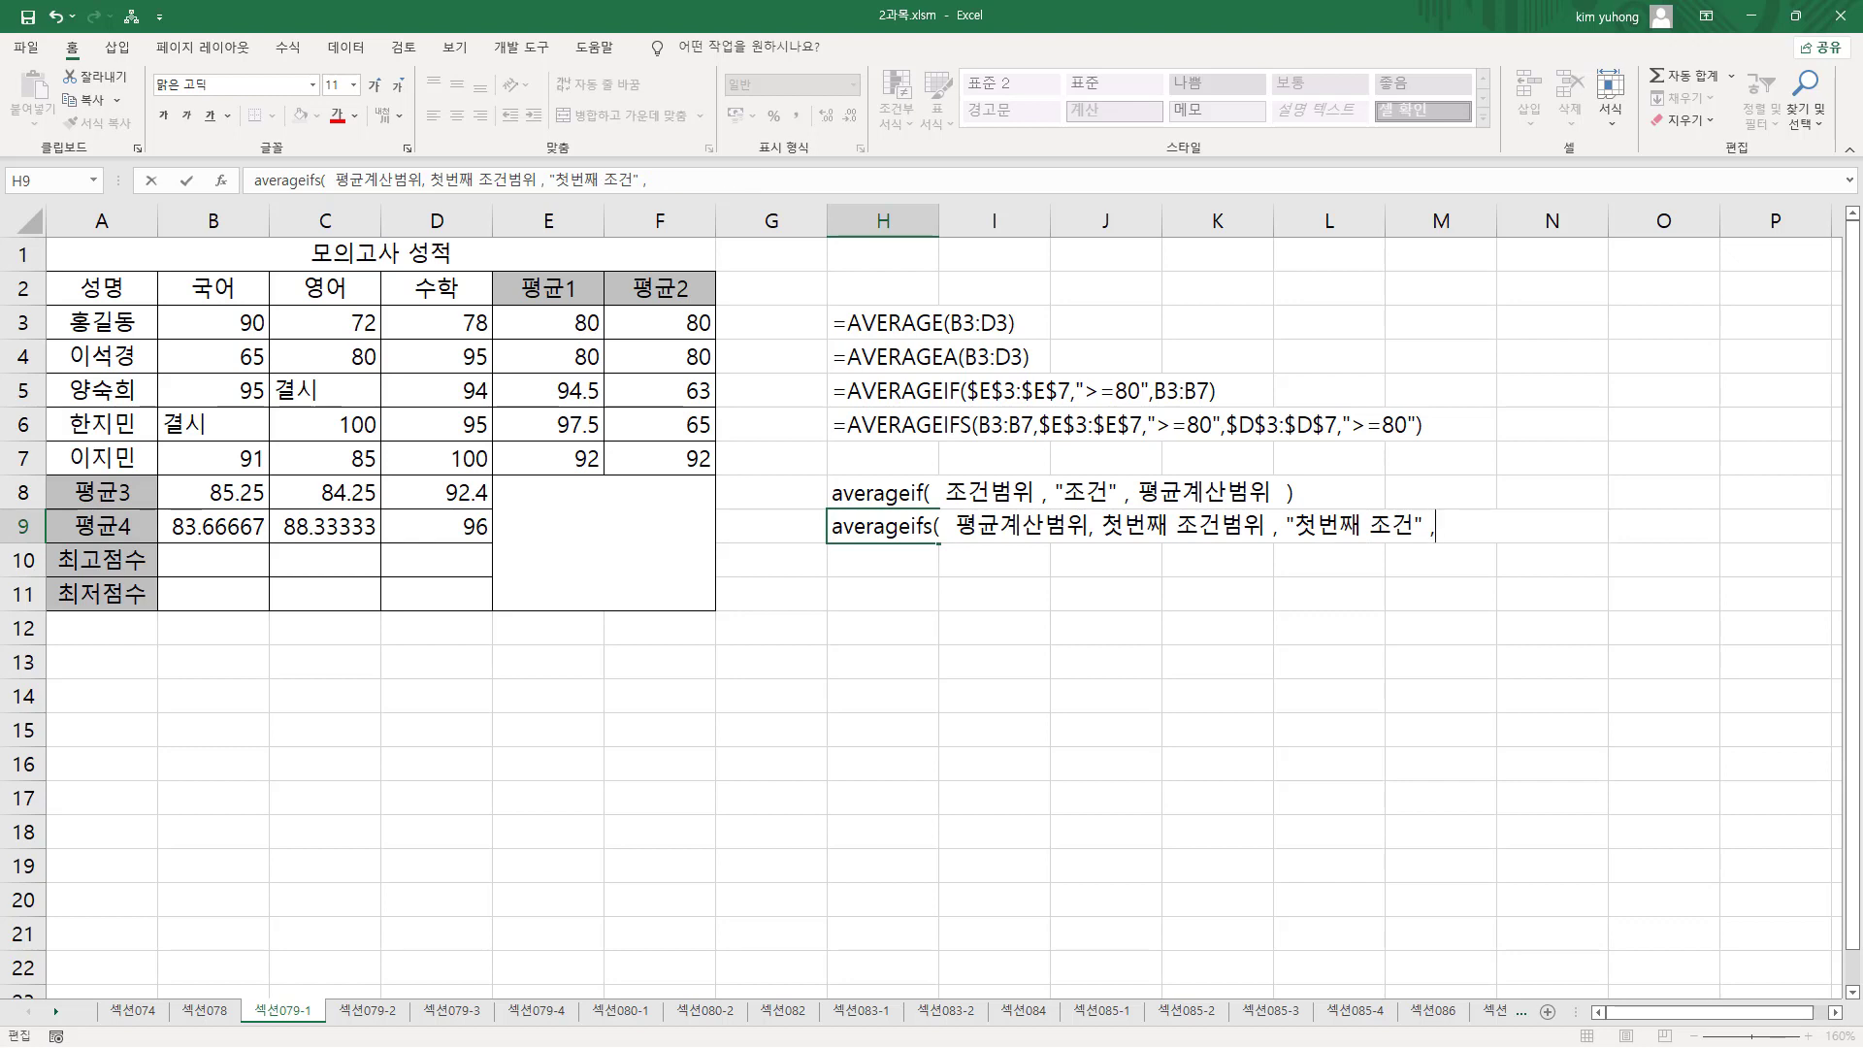
- Duplicate the 첫번째 조건범위 , "첫번째 조건" pair at the end of the H9 note
key("shift+Left")
key("shift+Left")
key("shift+Left")
key("shift+Left")
key("shift+Left")
key("shift+Left")
key("shift+Left")
key("shift+Left")
key("shift+Left")
key("shift+Left")
key("shift+Left")
key("shift+Left")
key("shift+Left")
key("shift+Left")
key("shift+Left")
key("shift+Left")
key("shift+Left")
key("shift+Left")
key("shift+Left")
key("shift+Left")
key("ctrl+c")
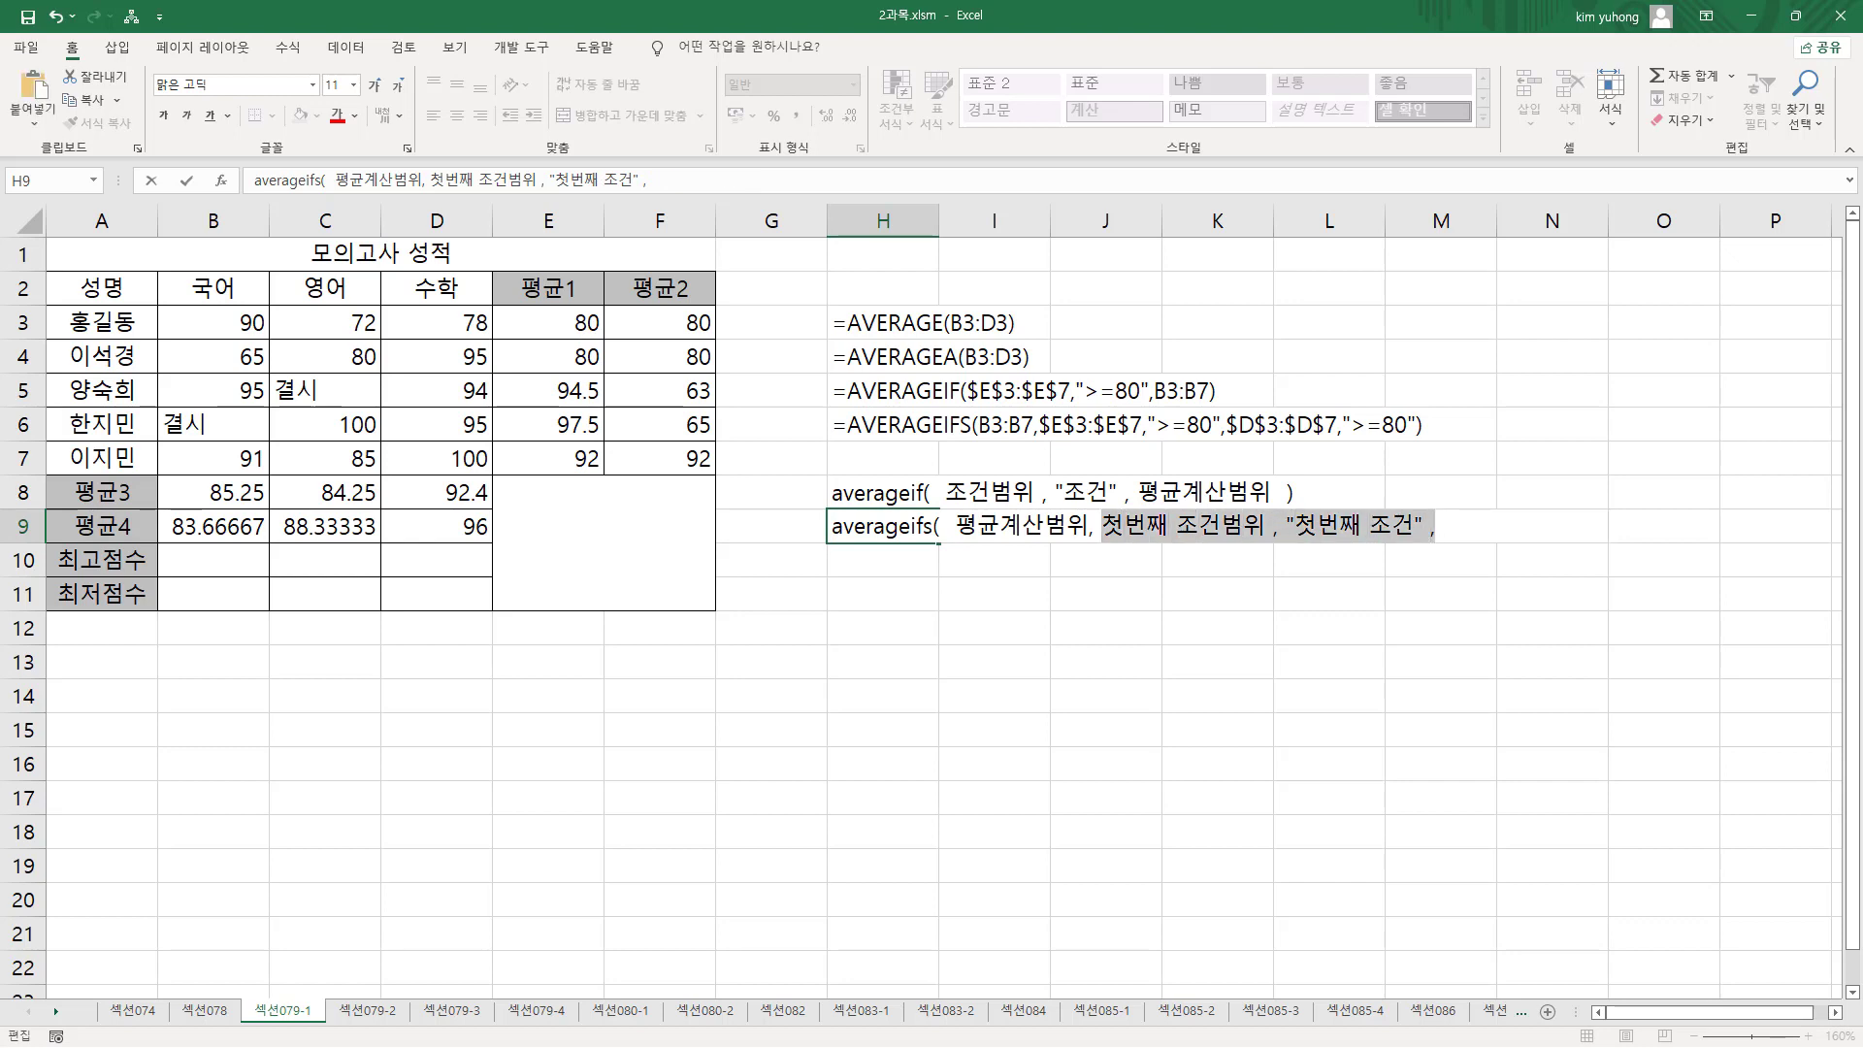
key("End")
key("ctrl+v")
- Relabel the duplicated pair in H9 as 두번째 조건범위 , "두번째 조건", end the note with ".....)" and commit it
key("Left")
key("Left")
key("Left")
key("Left")
key("Left")
key("Left")
key("Left")
key("Left")
key("Left")
key("Left")
key("Left")
key("Left")
key("Left")
key("Left")
key("Left")
key("Left")
key("Left")
key("Left")
key("Left")
key("Left")
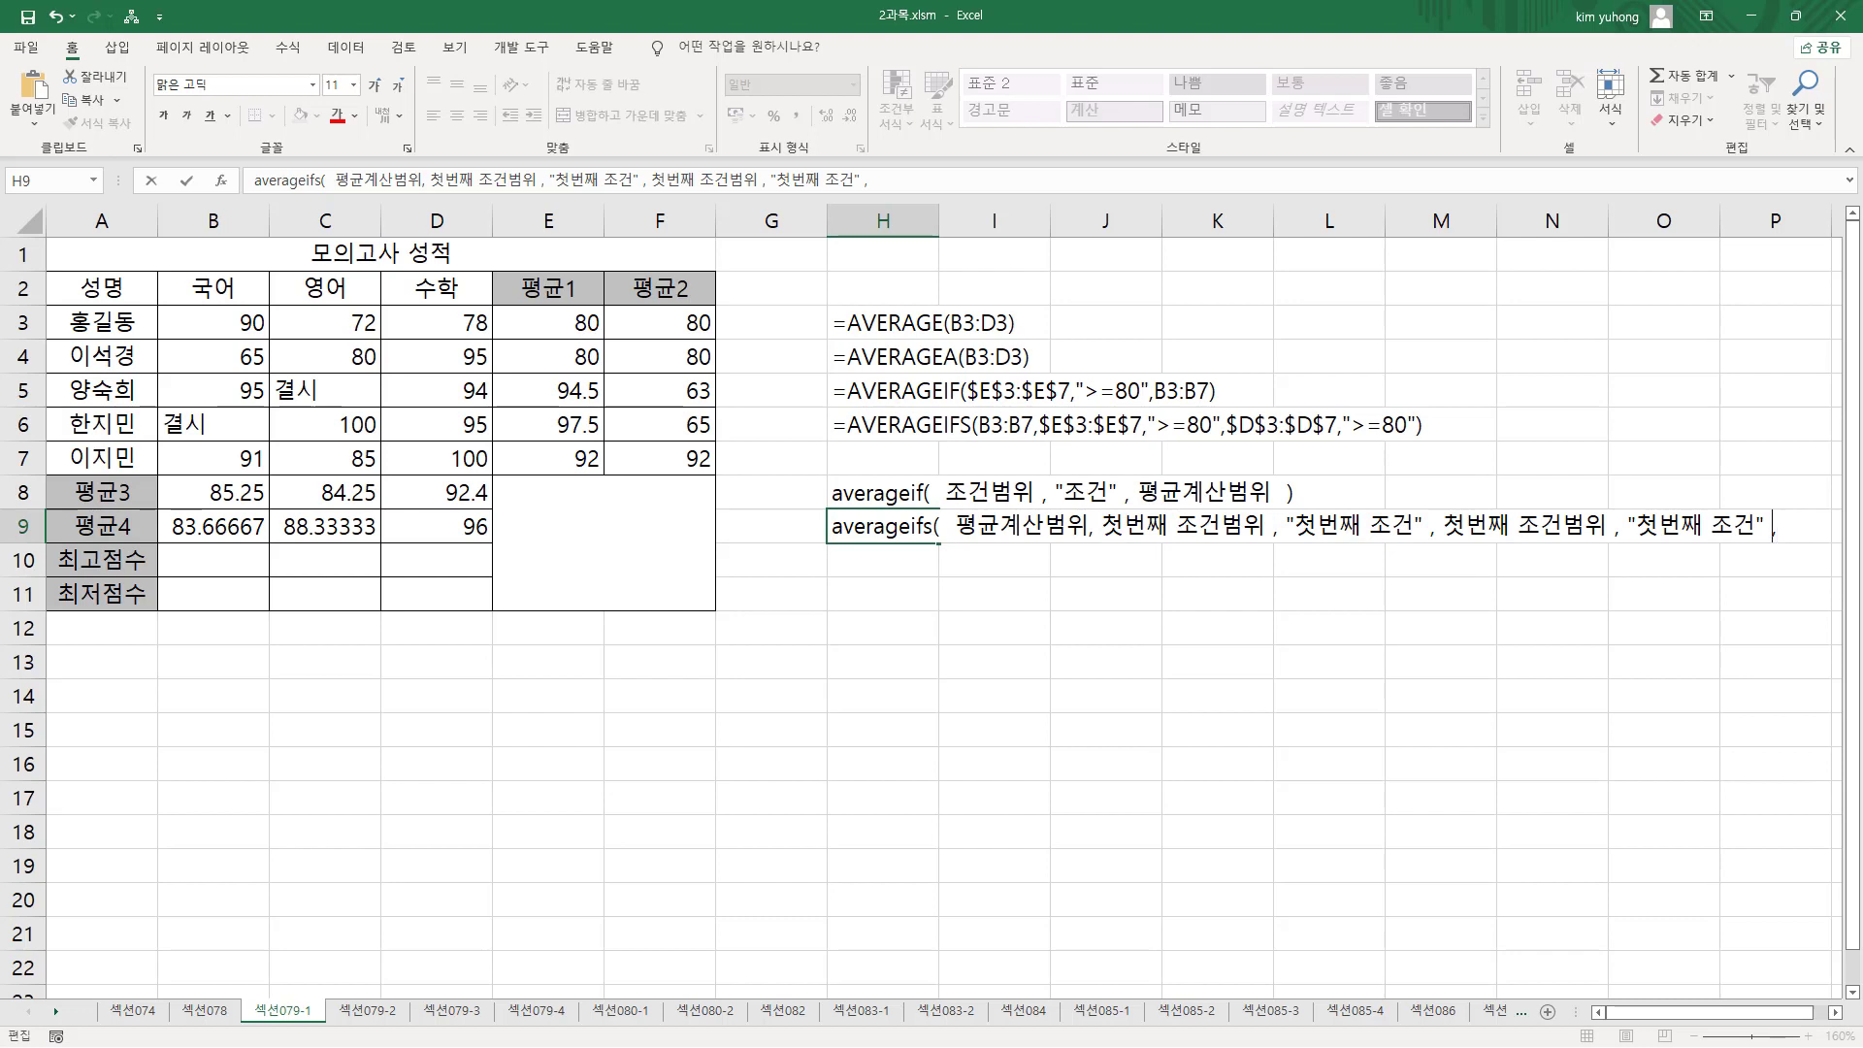
key("Delete")
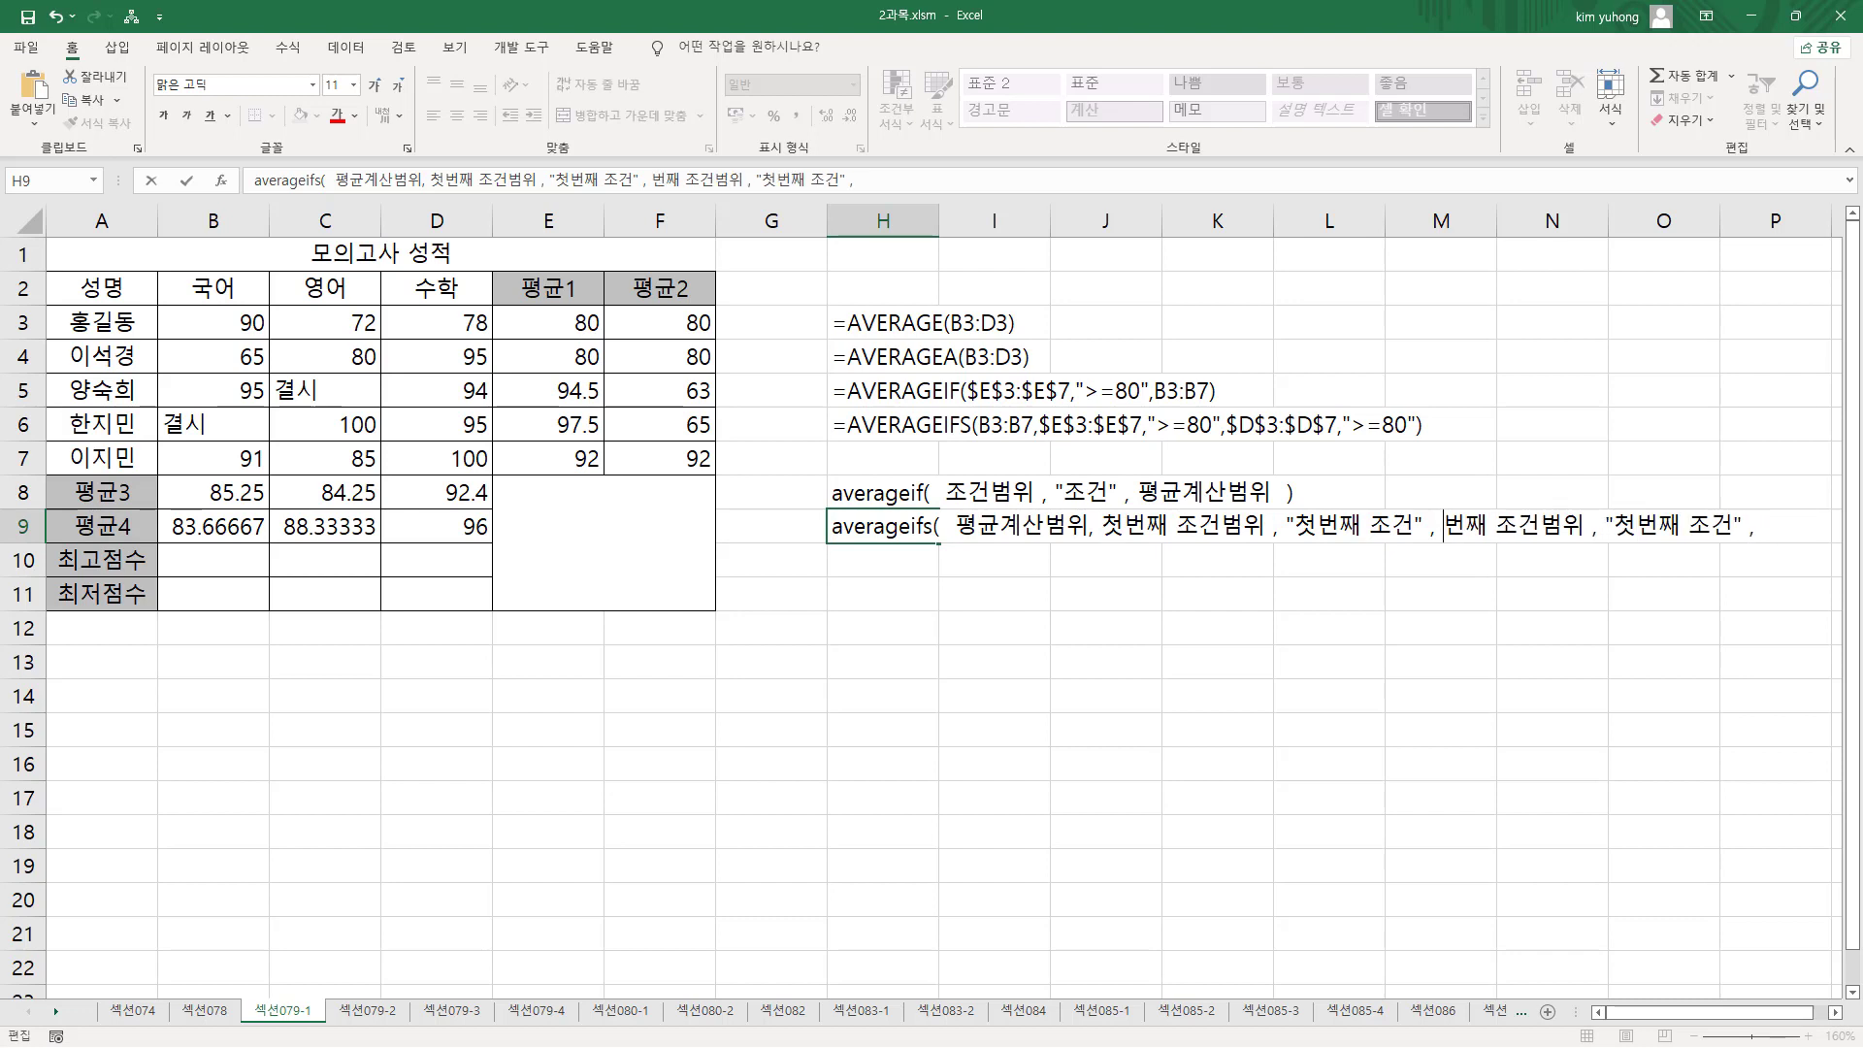
type("두")
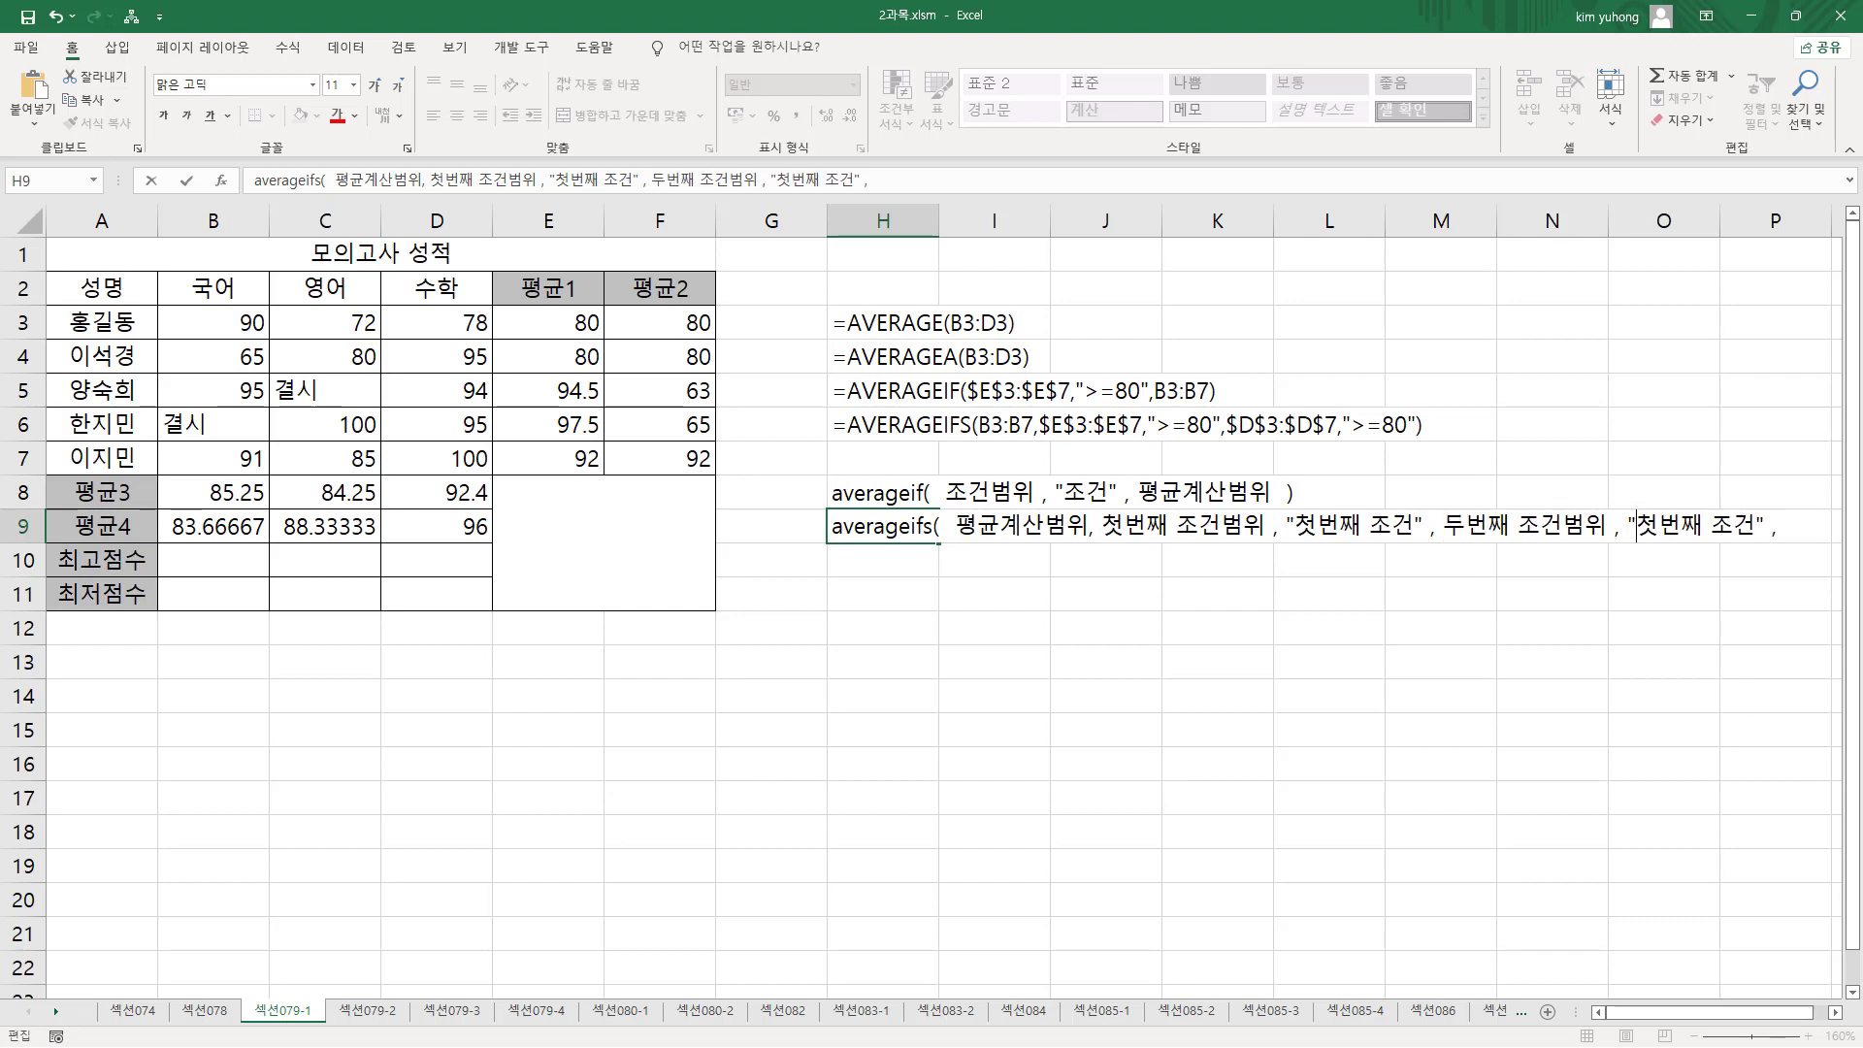
key("Delete")
type("두")
key("End")
type(")")
key("Return")
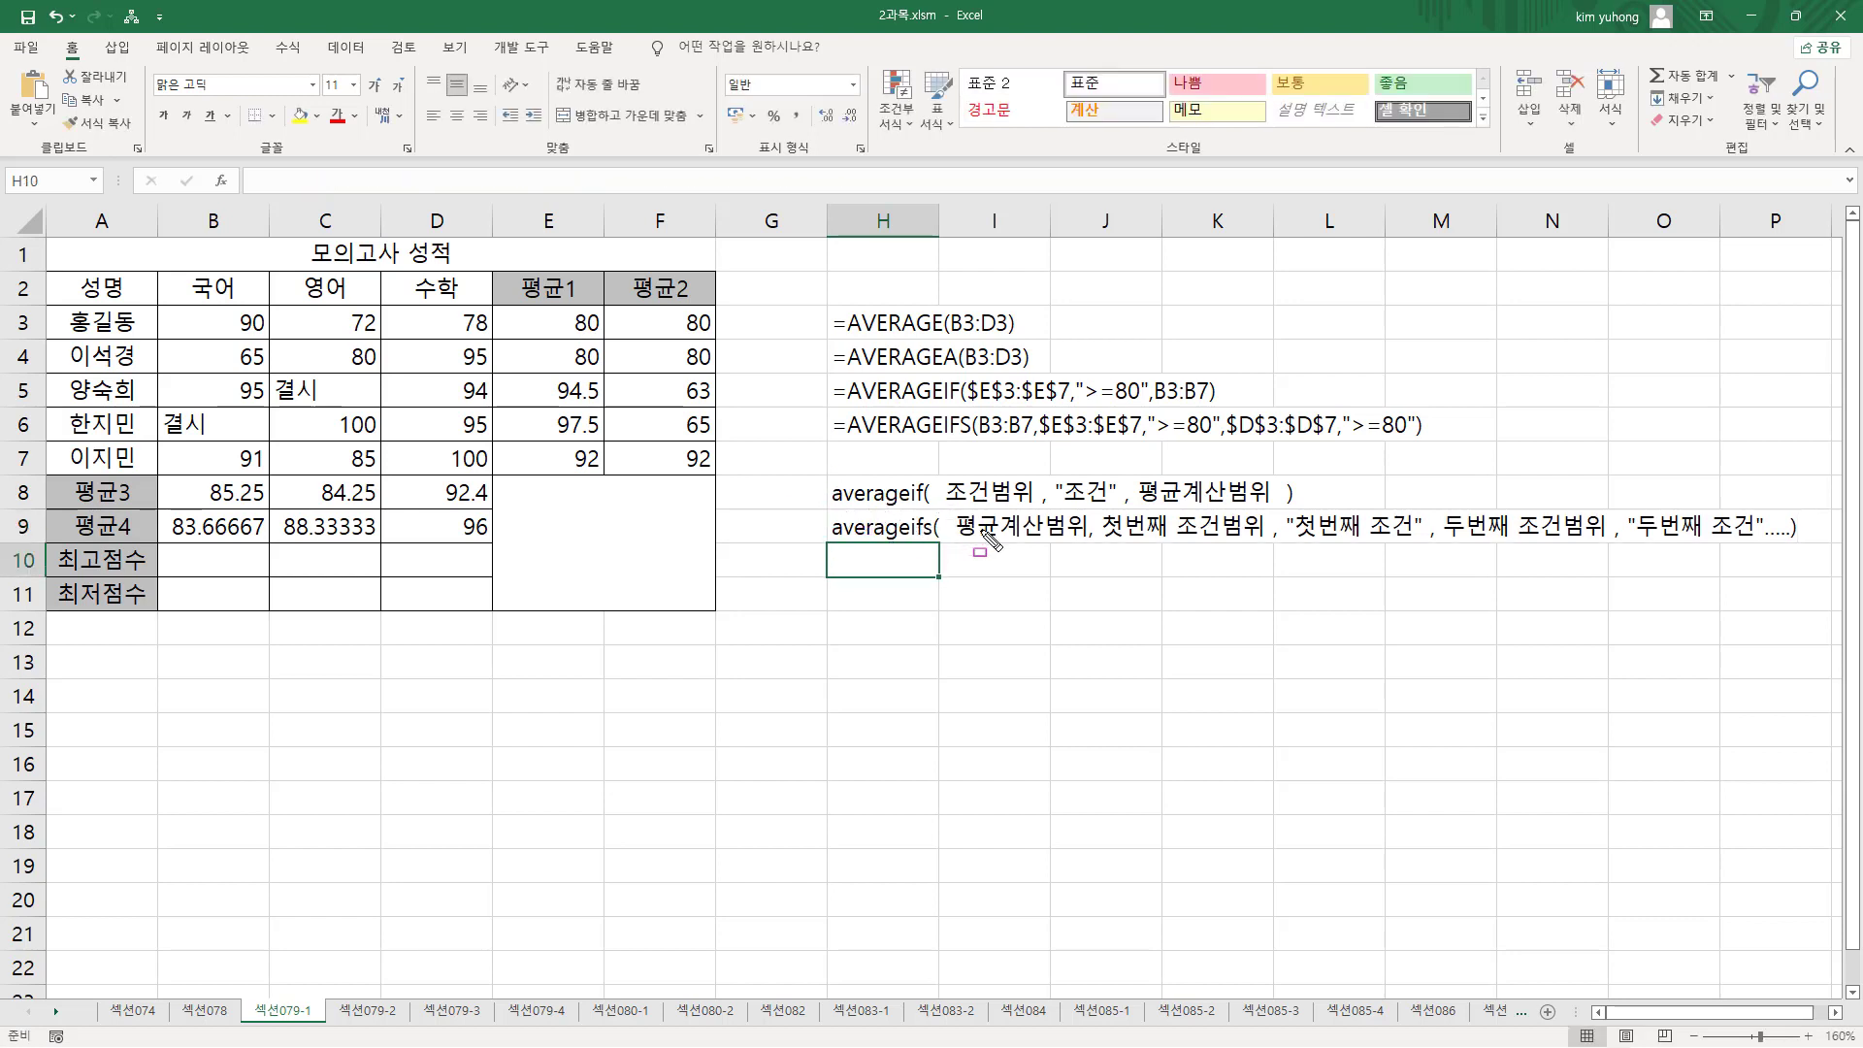
left_click_drag(953, 541, 1291, 505)
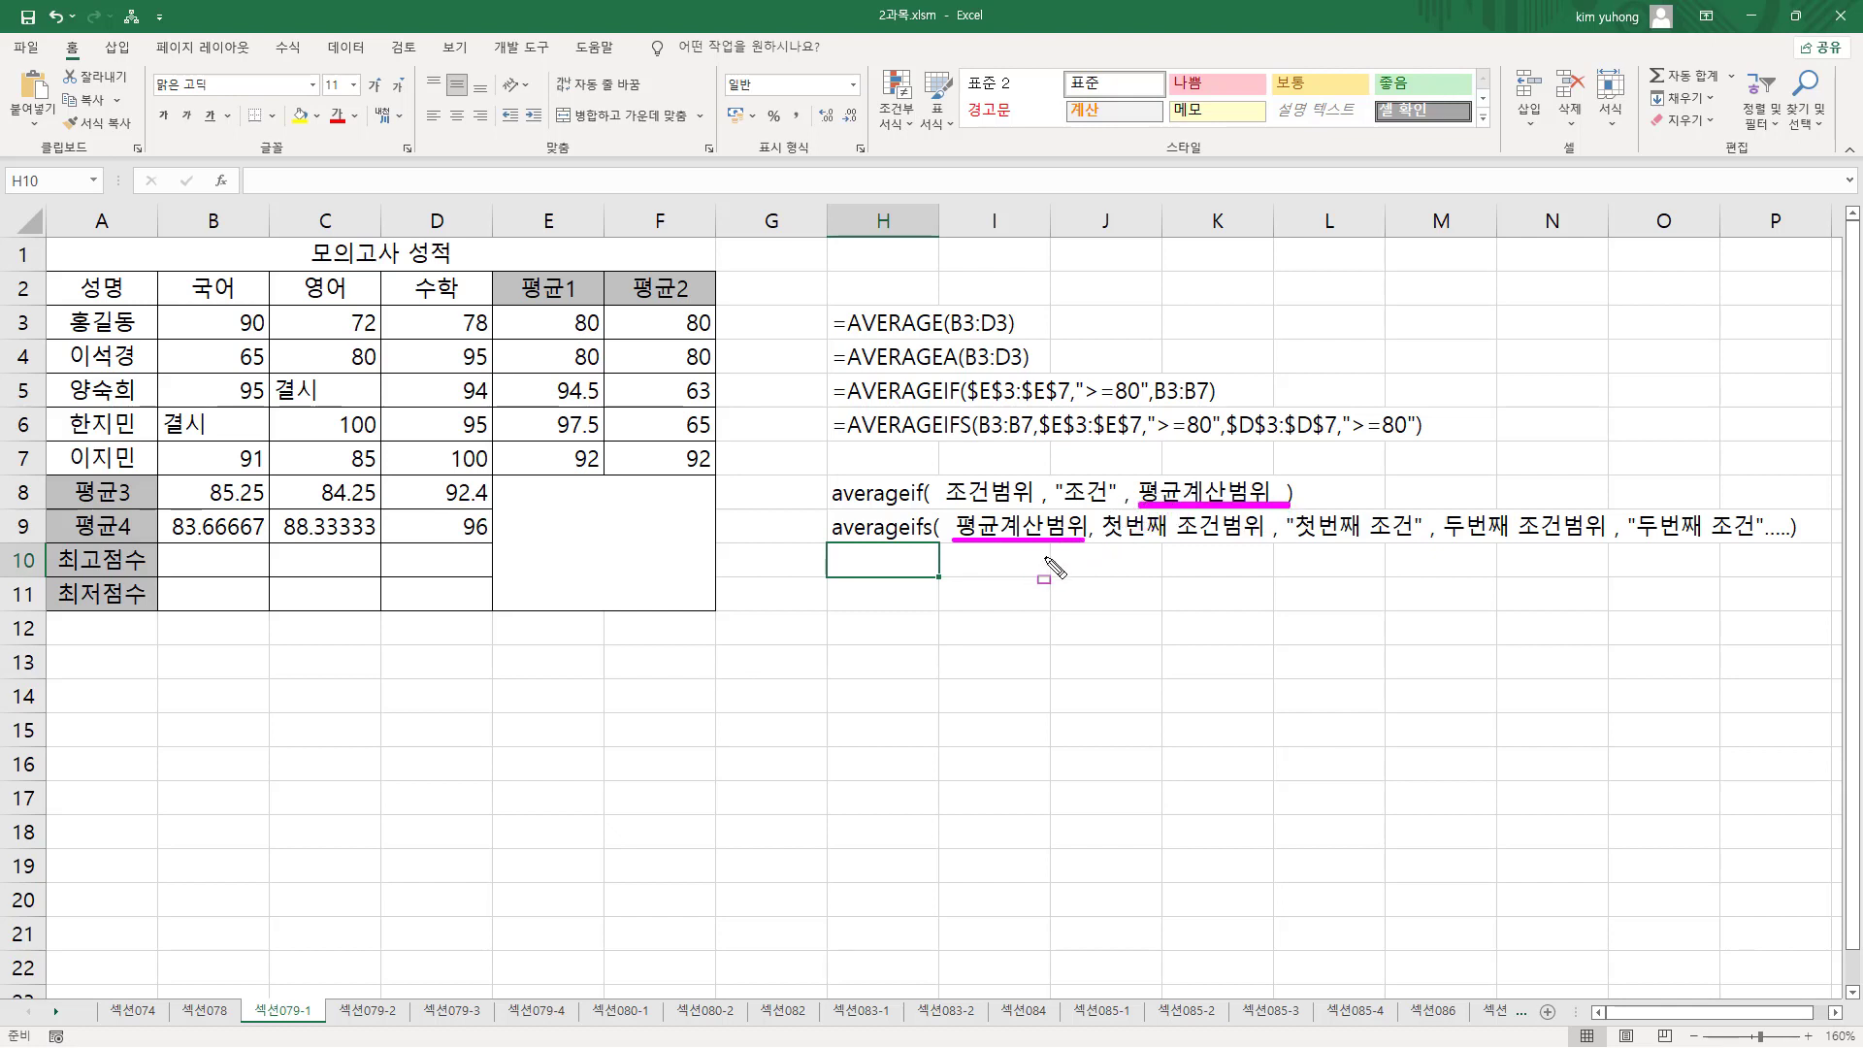
mouse_move(1098, 541)
left_mouse_down()
mouse_move(1334, 544)
mouse_move(1414, 510)
mouse_move(1752, 548)
left_mouse_up()
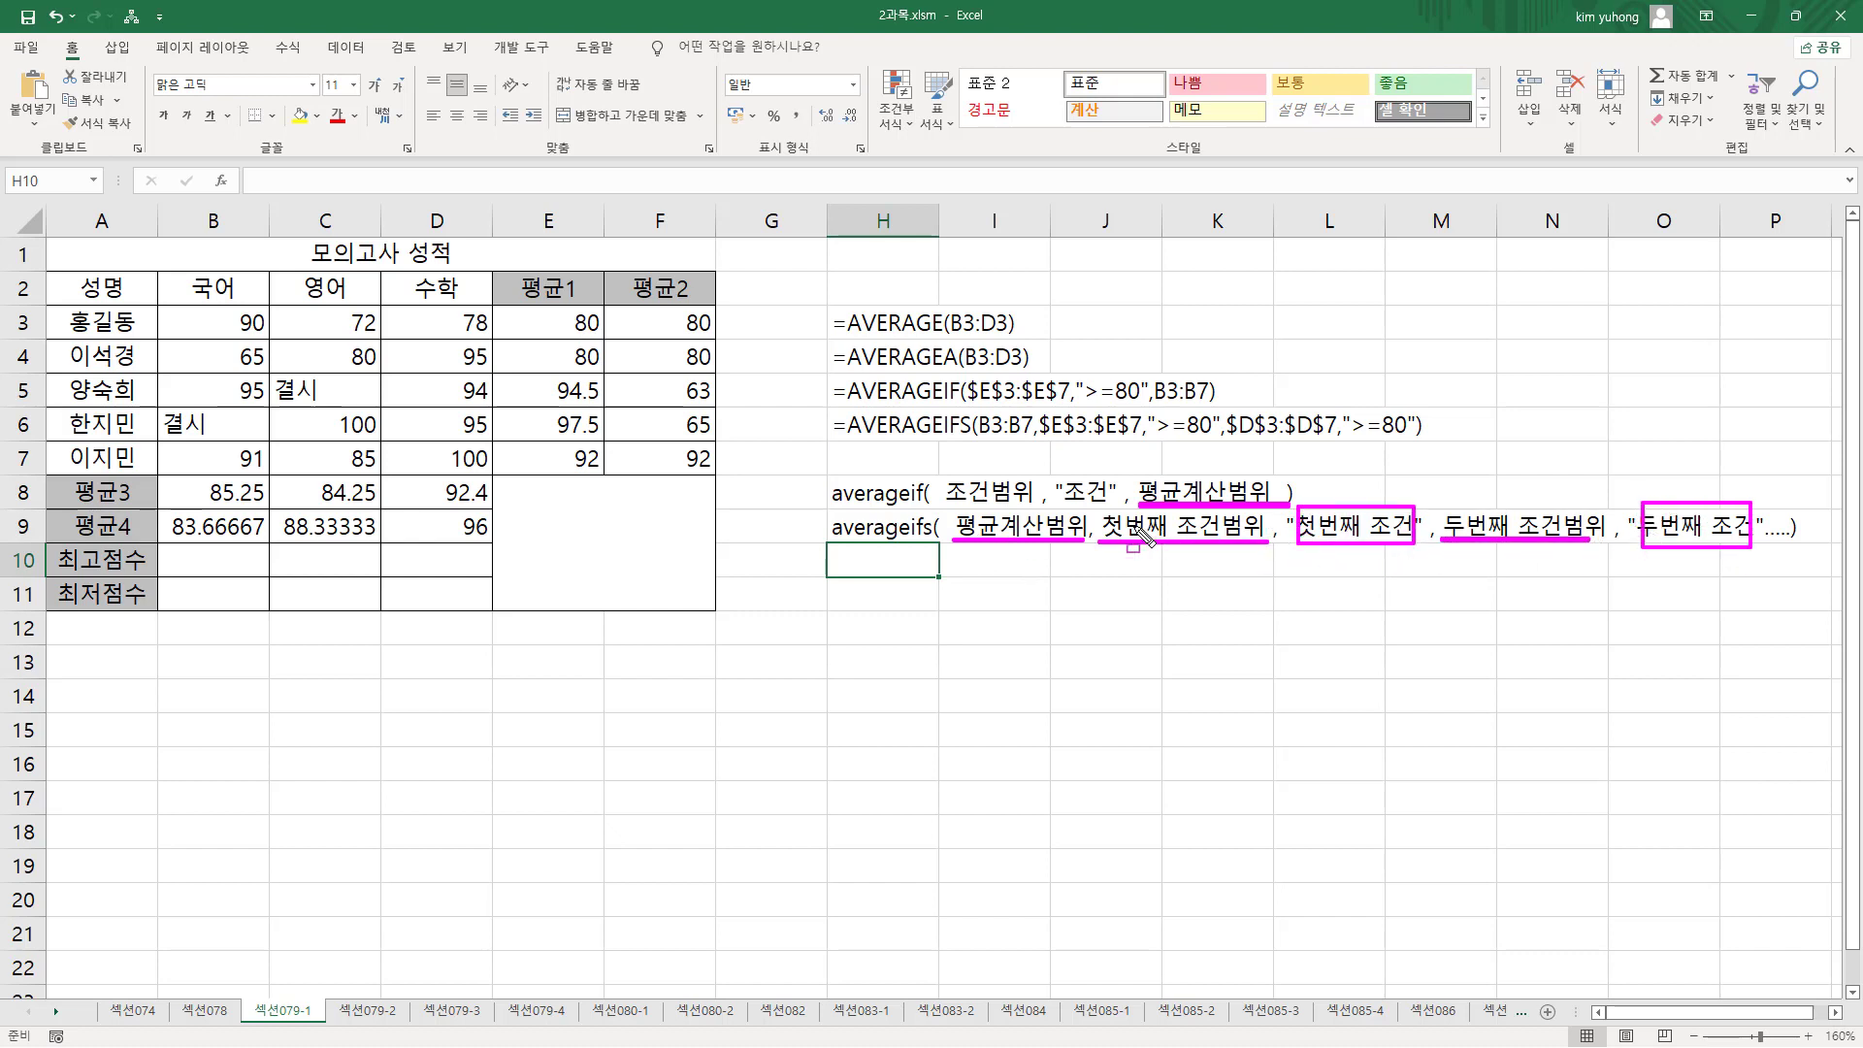
mouse_move(951, 507)
left_mouse_down()
mouse_move(1009, 507)
mouse_move(1065, 474)
mouse_move(1104, 502)
left_mouse_up()
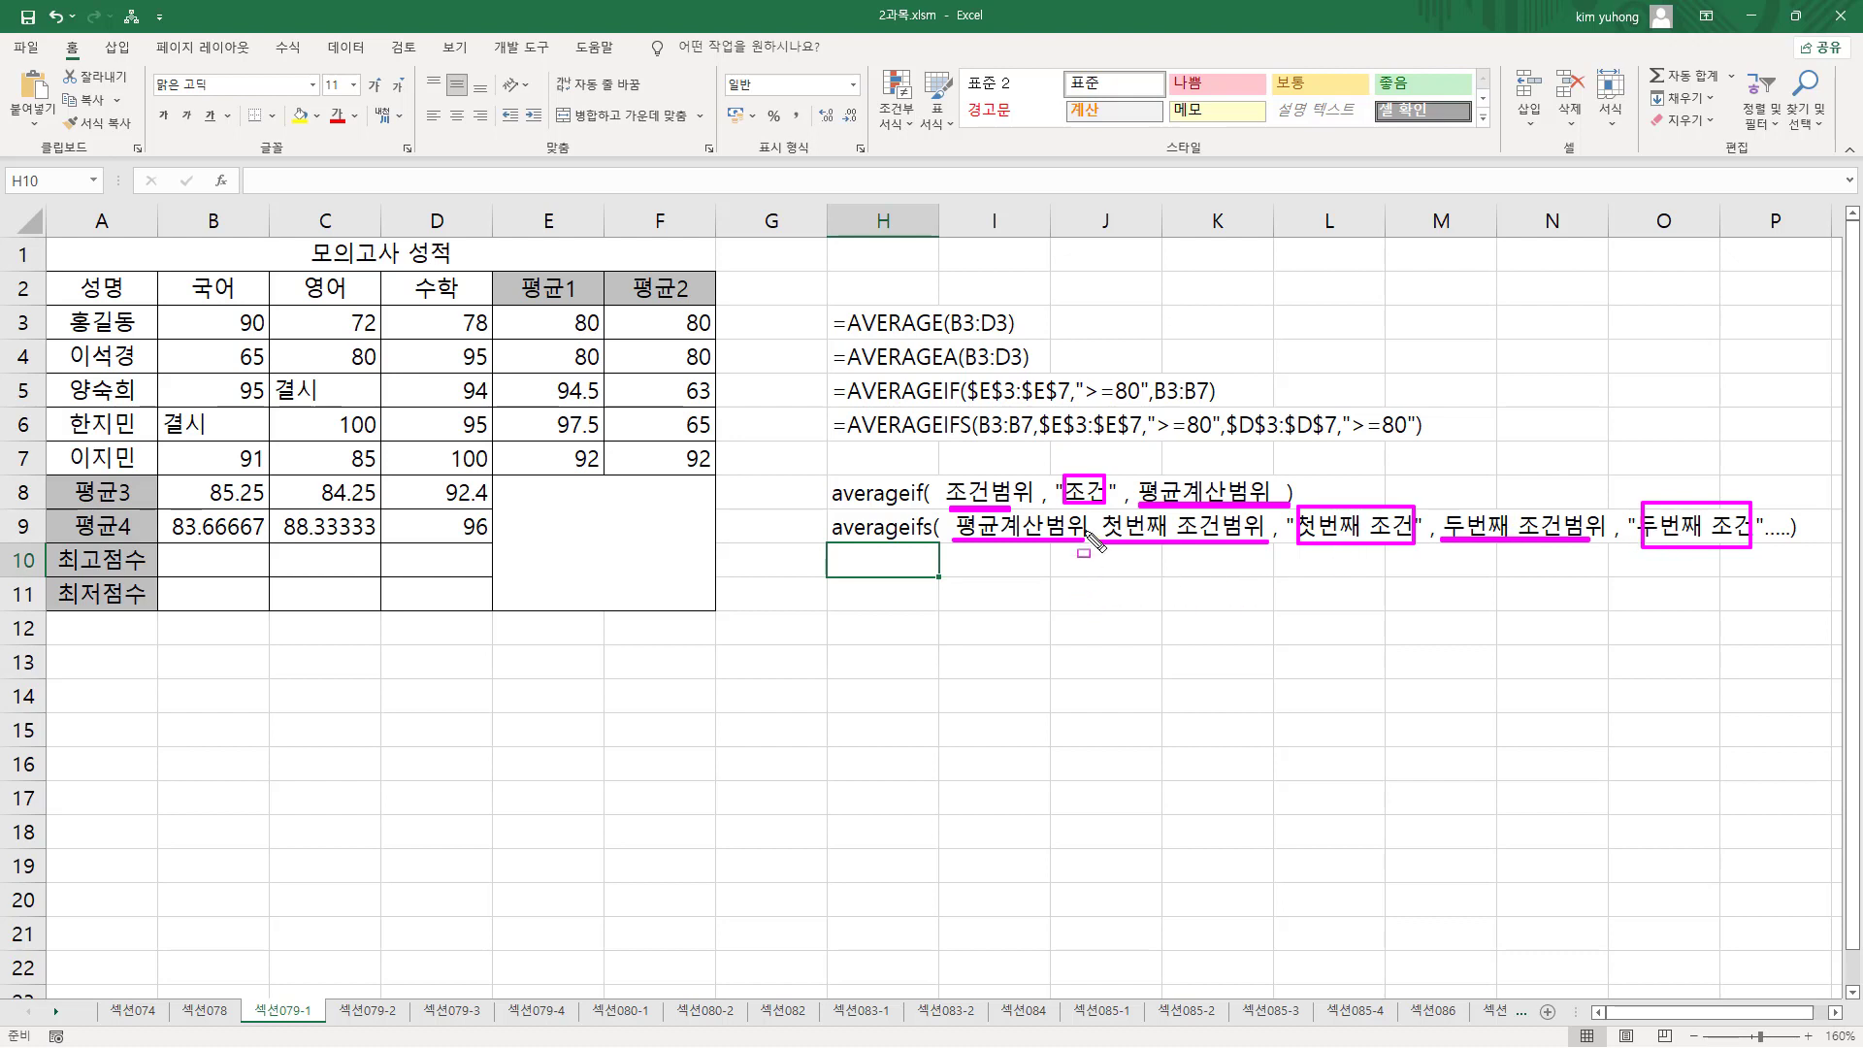
key("Escape")
- Add spaces around the arguments and commas in the AVERAGEIF and AVERAGEIFS formula texts in H5 and H6
left_click_drag(863, 390, 873, 424)
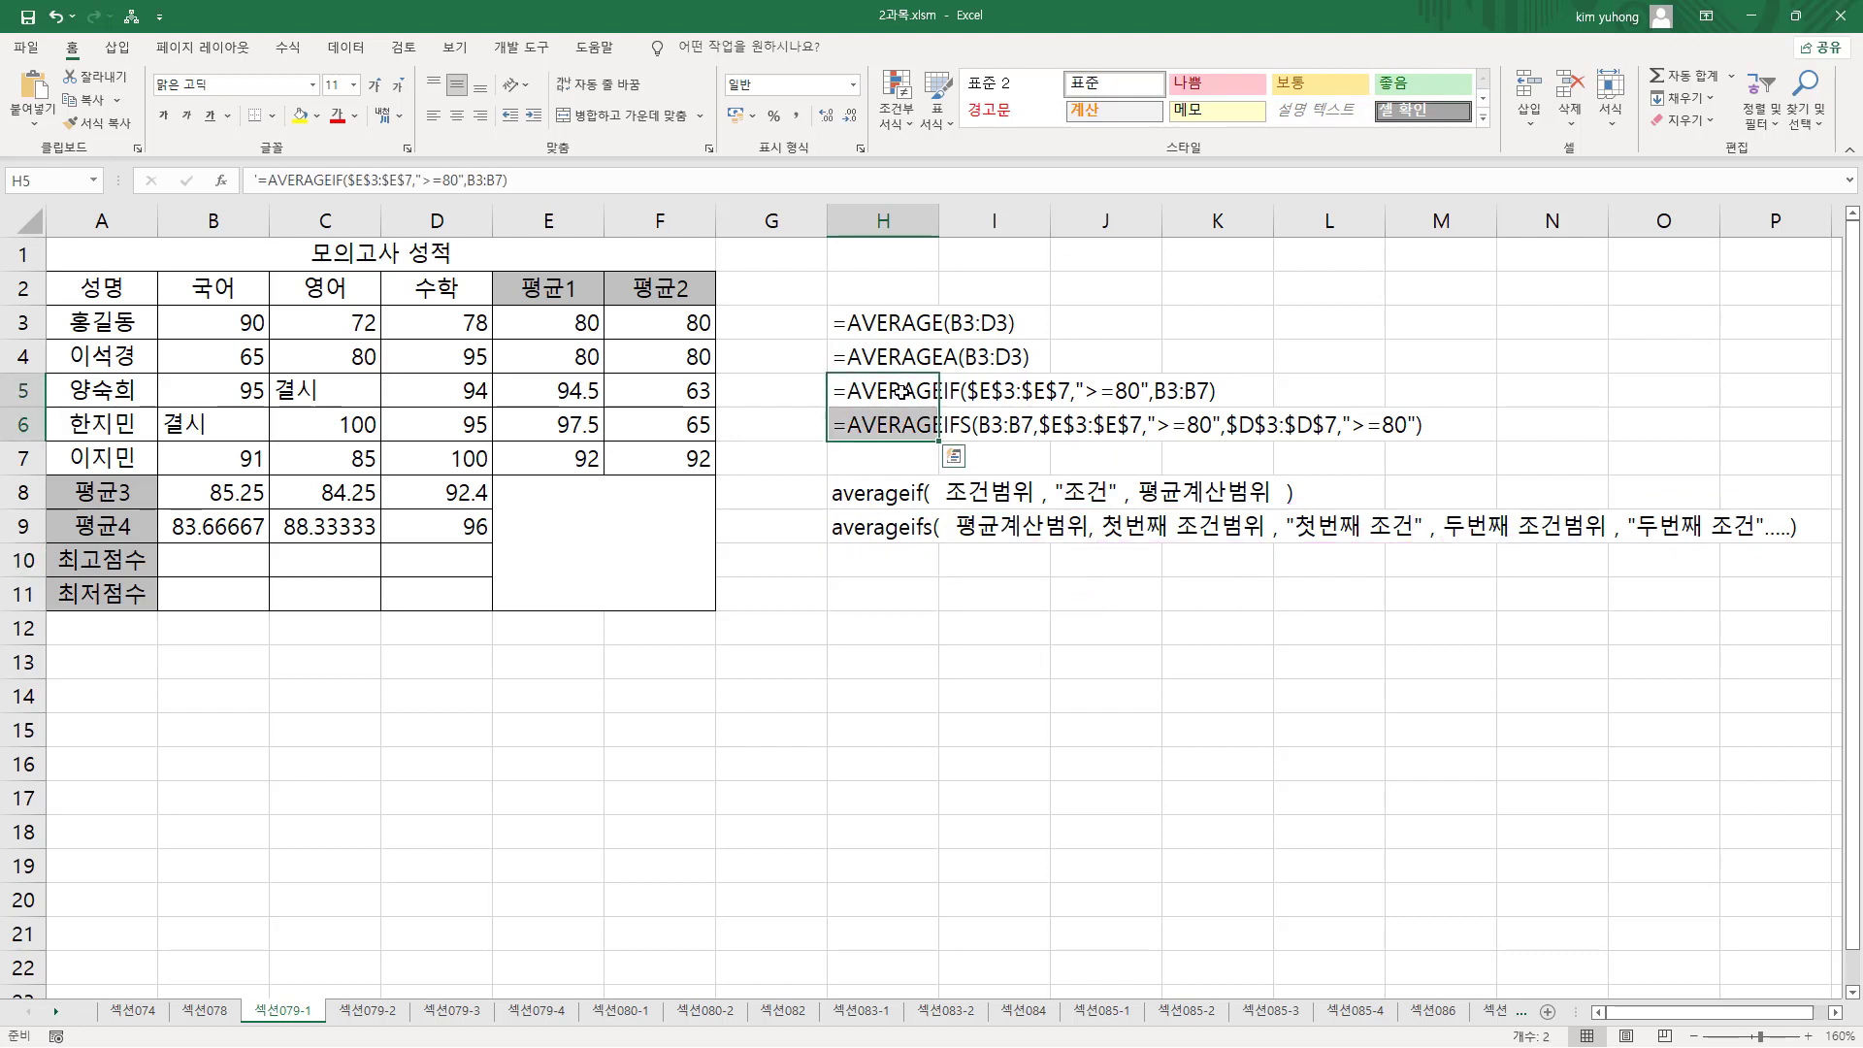
left_click(895, 390)
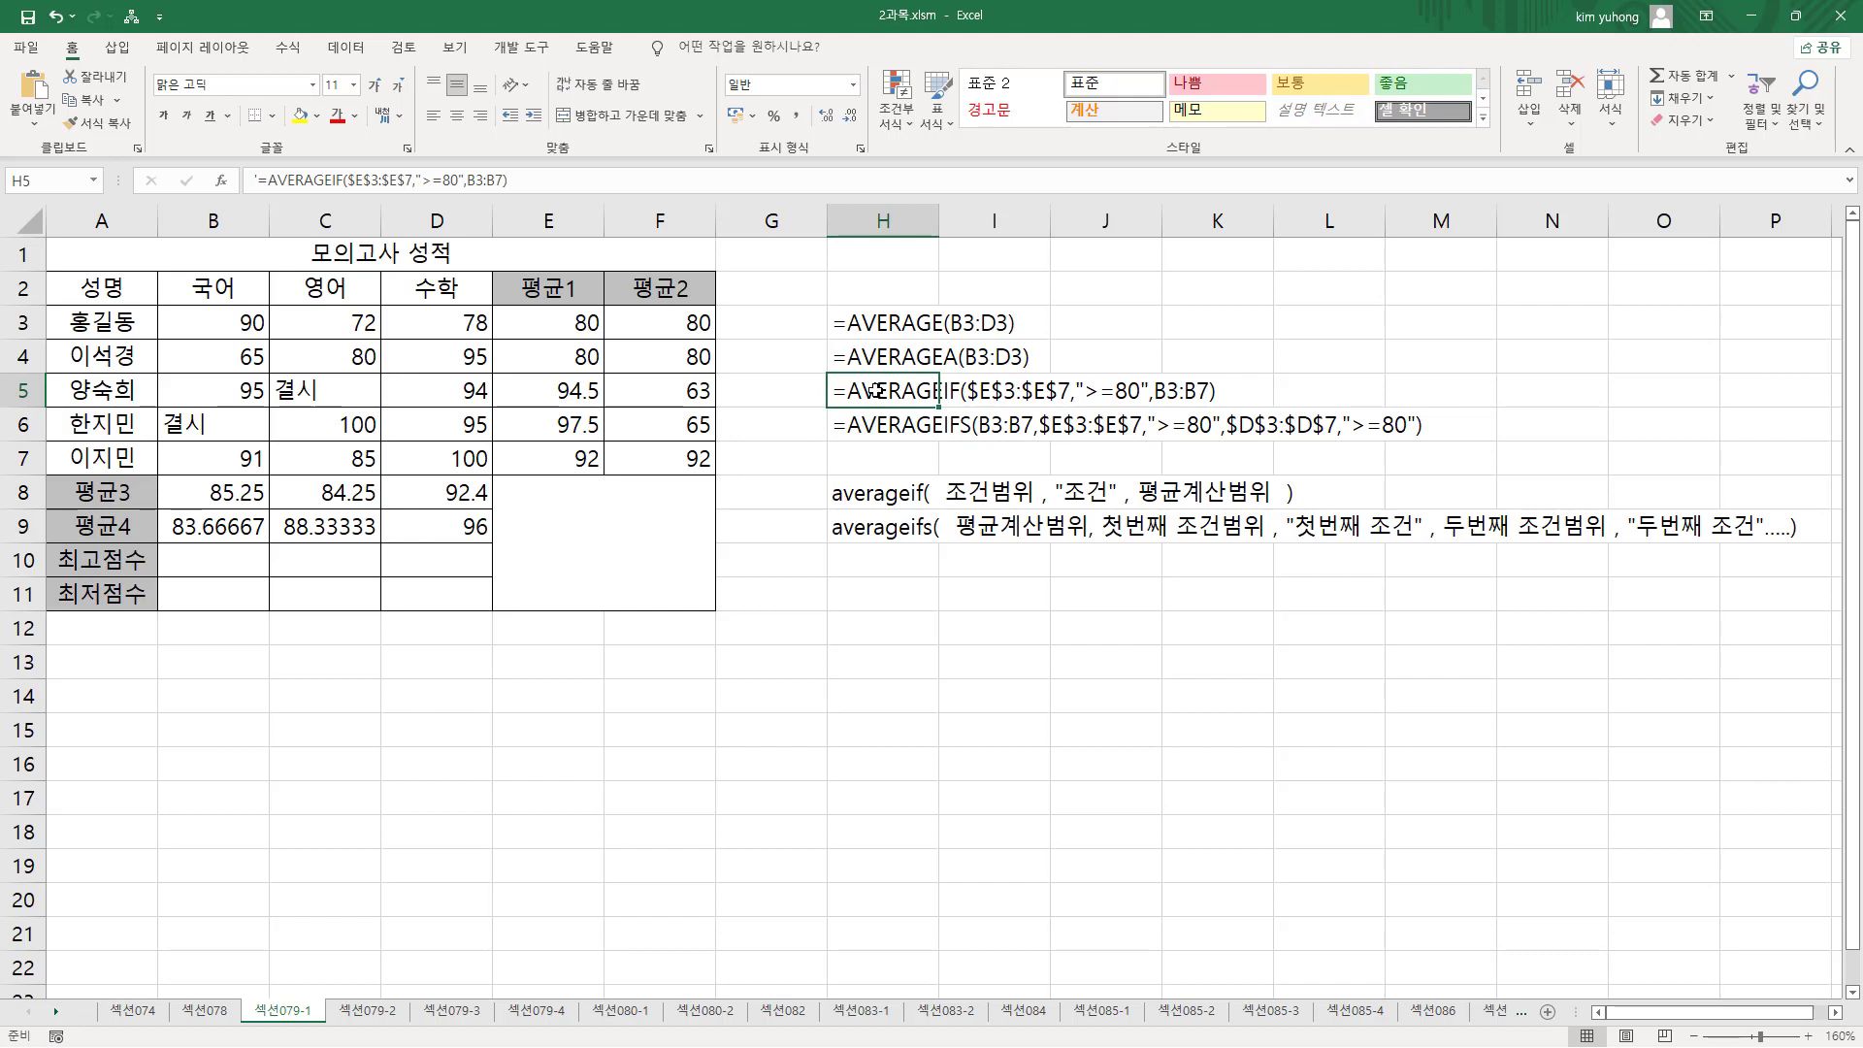
double_click(918, 390)
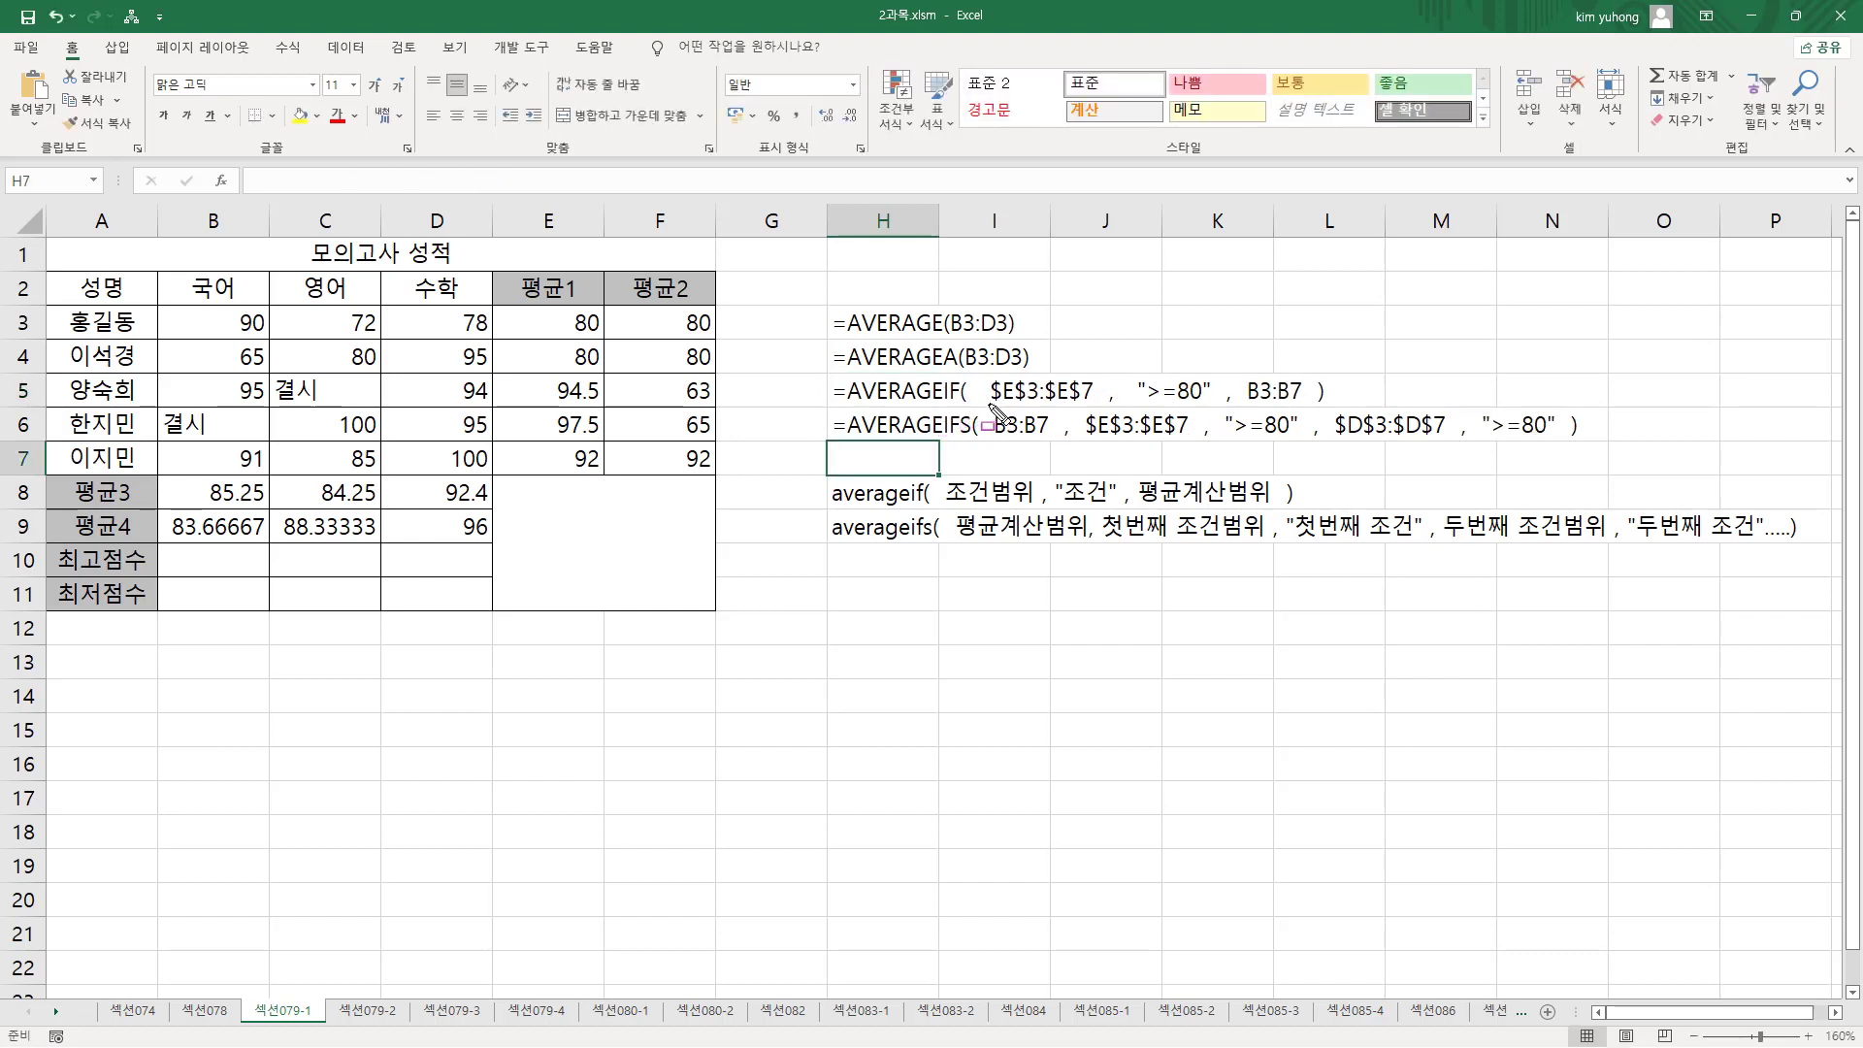
- Compare the argument order of the AVERAGEIF and AVERAGEIFS formula texts in H5:H6 with the syntax notes in H8:H9
mouse_move(990, 405)
left_mouse_down()
mouse_move(1095, 400)
mouse_move(1096, 376)
mouse_move(1264, 376)
mouse_move(1220, 382)
mouse_move(1305, 400)
left_mouse_up()
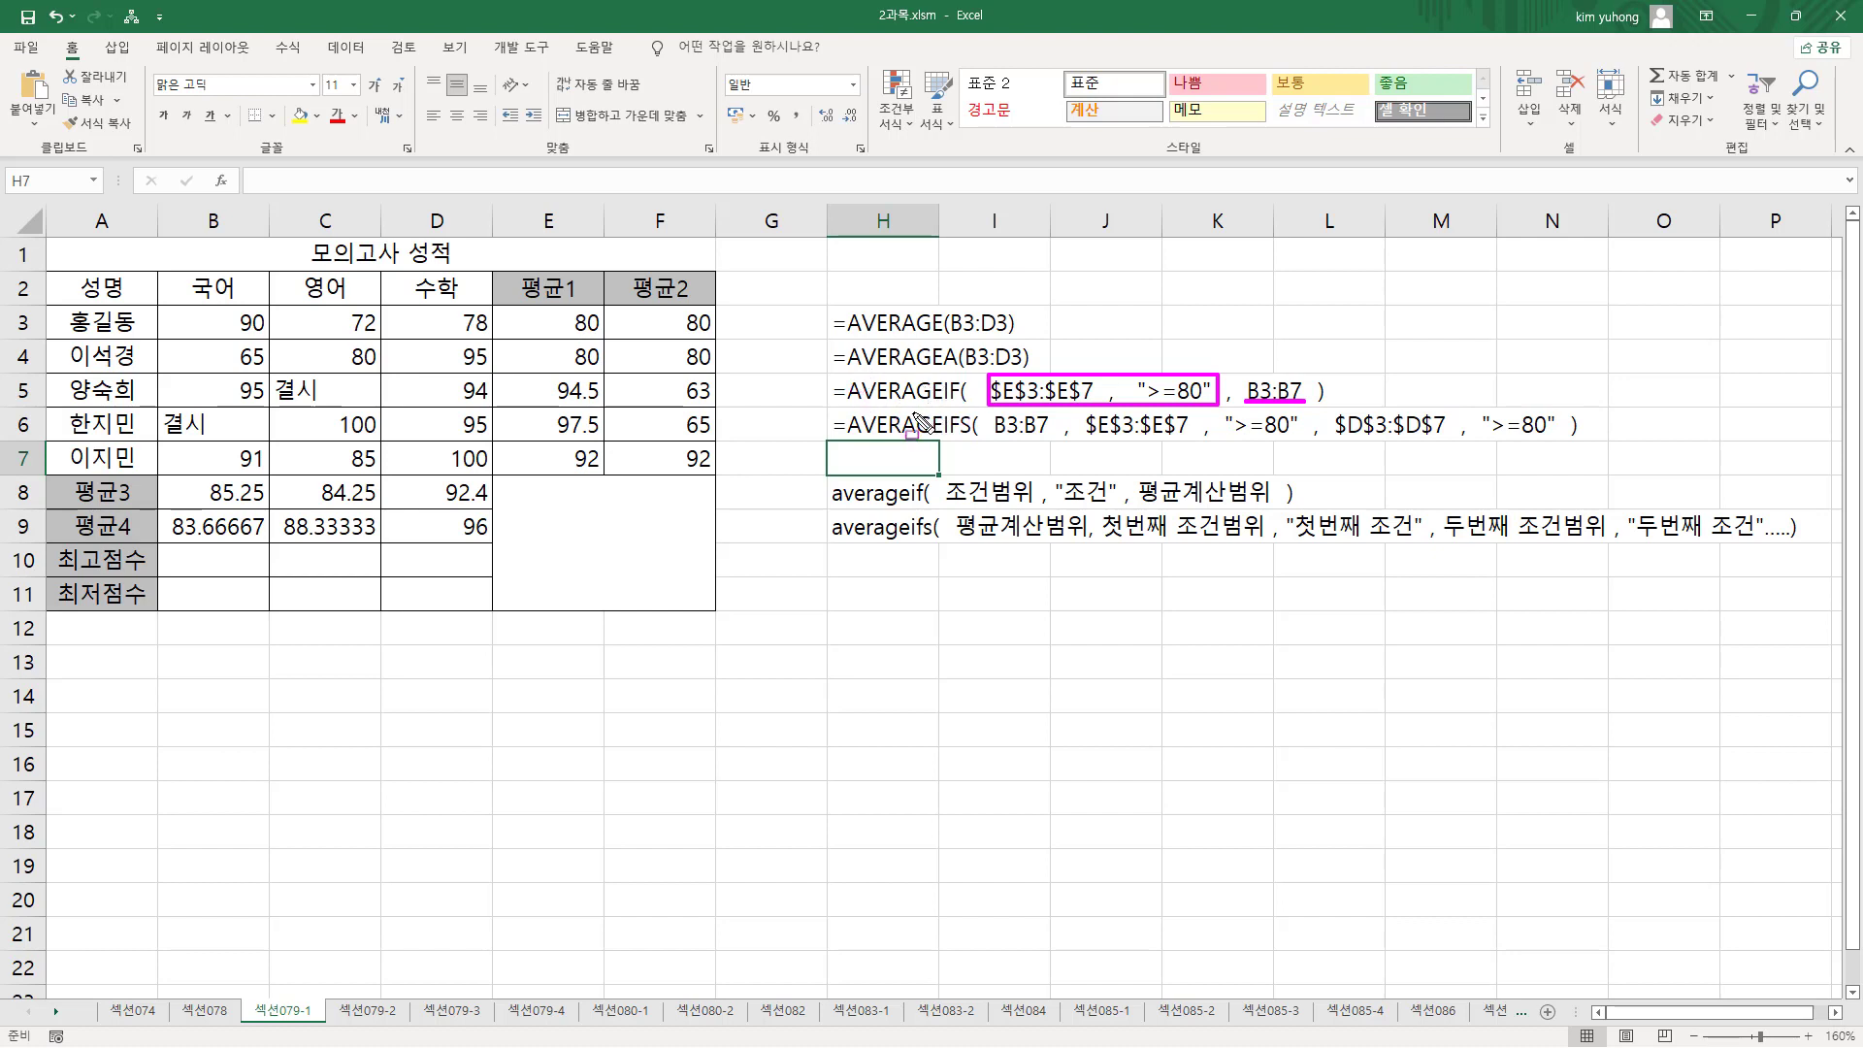
left_click_drag(848, 438, 968, 439)
mouse_move(1079, 445)
left_mouse_down()
mouse_move(1310, 442)
mouse_move(1305, 415)
mouse_move(1484, 470)
mouse_move(1455, 449)
mouse_move(1564, 441)
left_mouse_up()
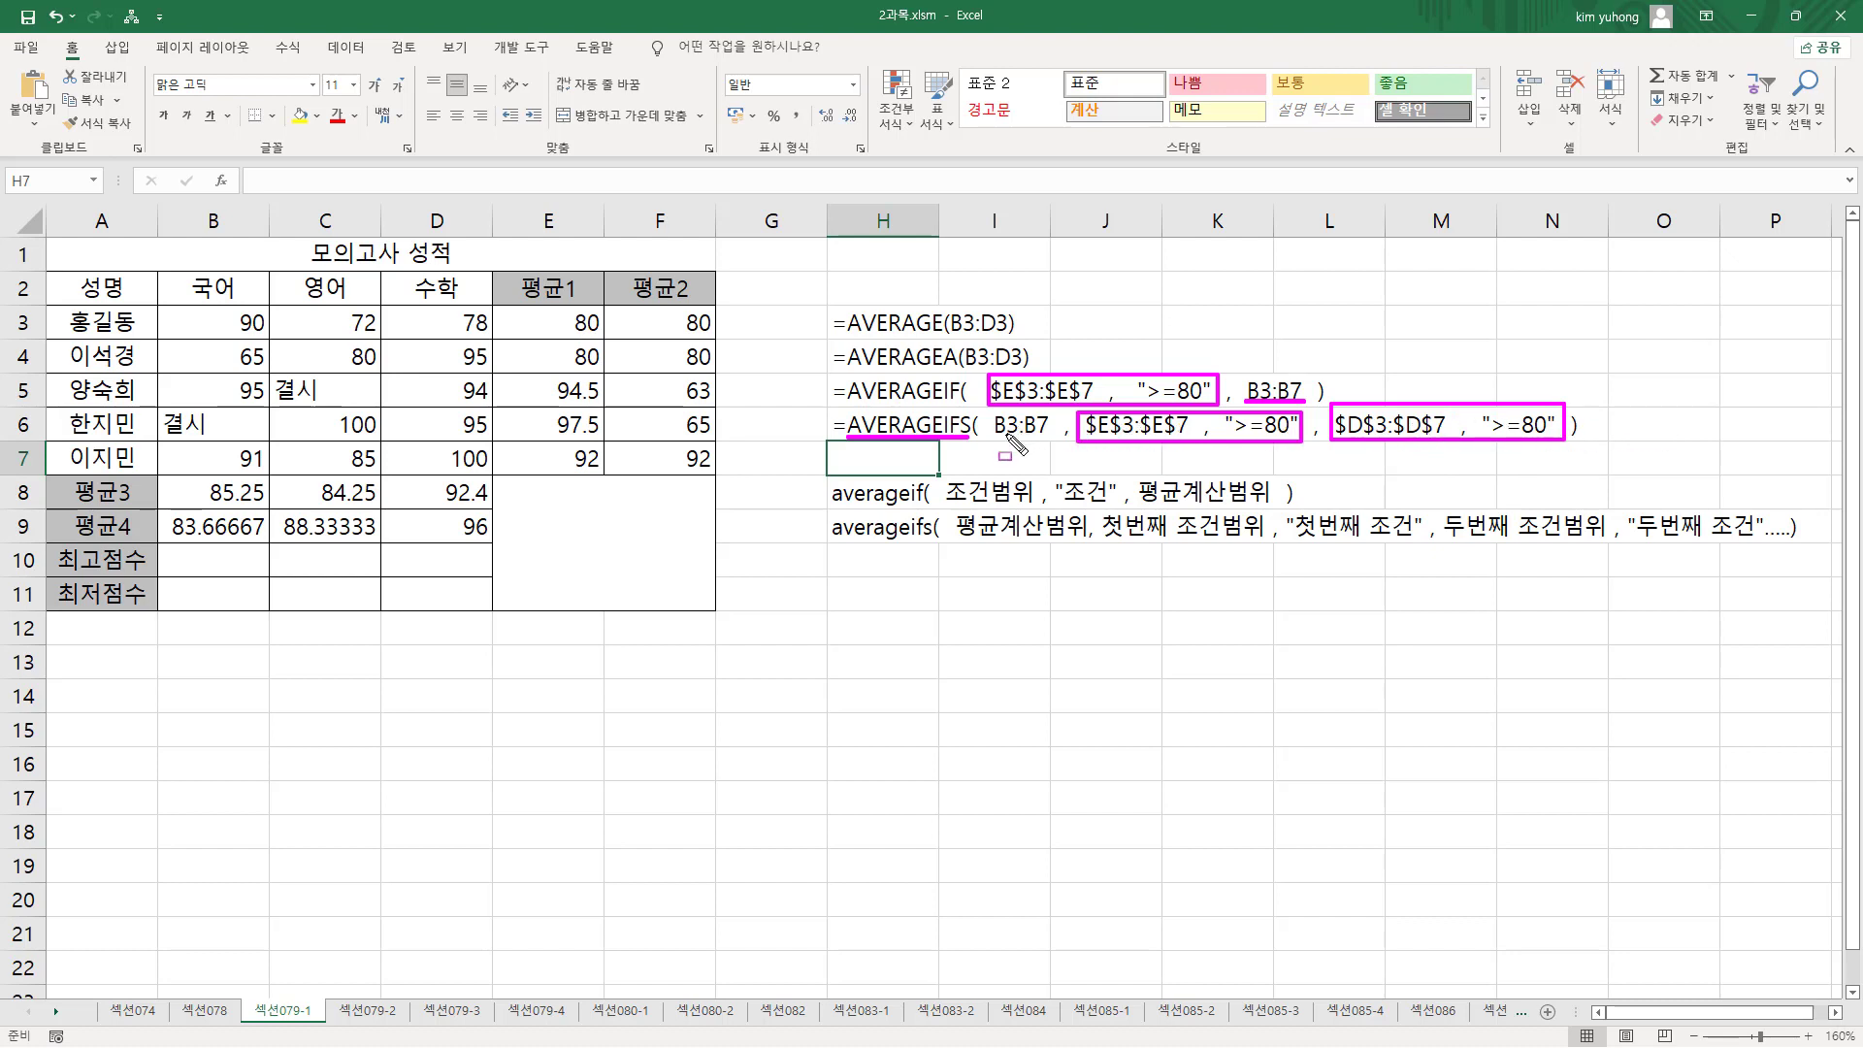
left_click_drag(990, 439, 1038, 441)
left_click_drag(820, 468, 1361, 553)
left_click_drag(1479, 563, 1824, 563)
left_click_drag(1139, 504, 1265, 504)
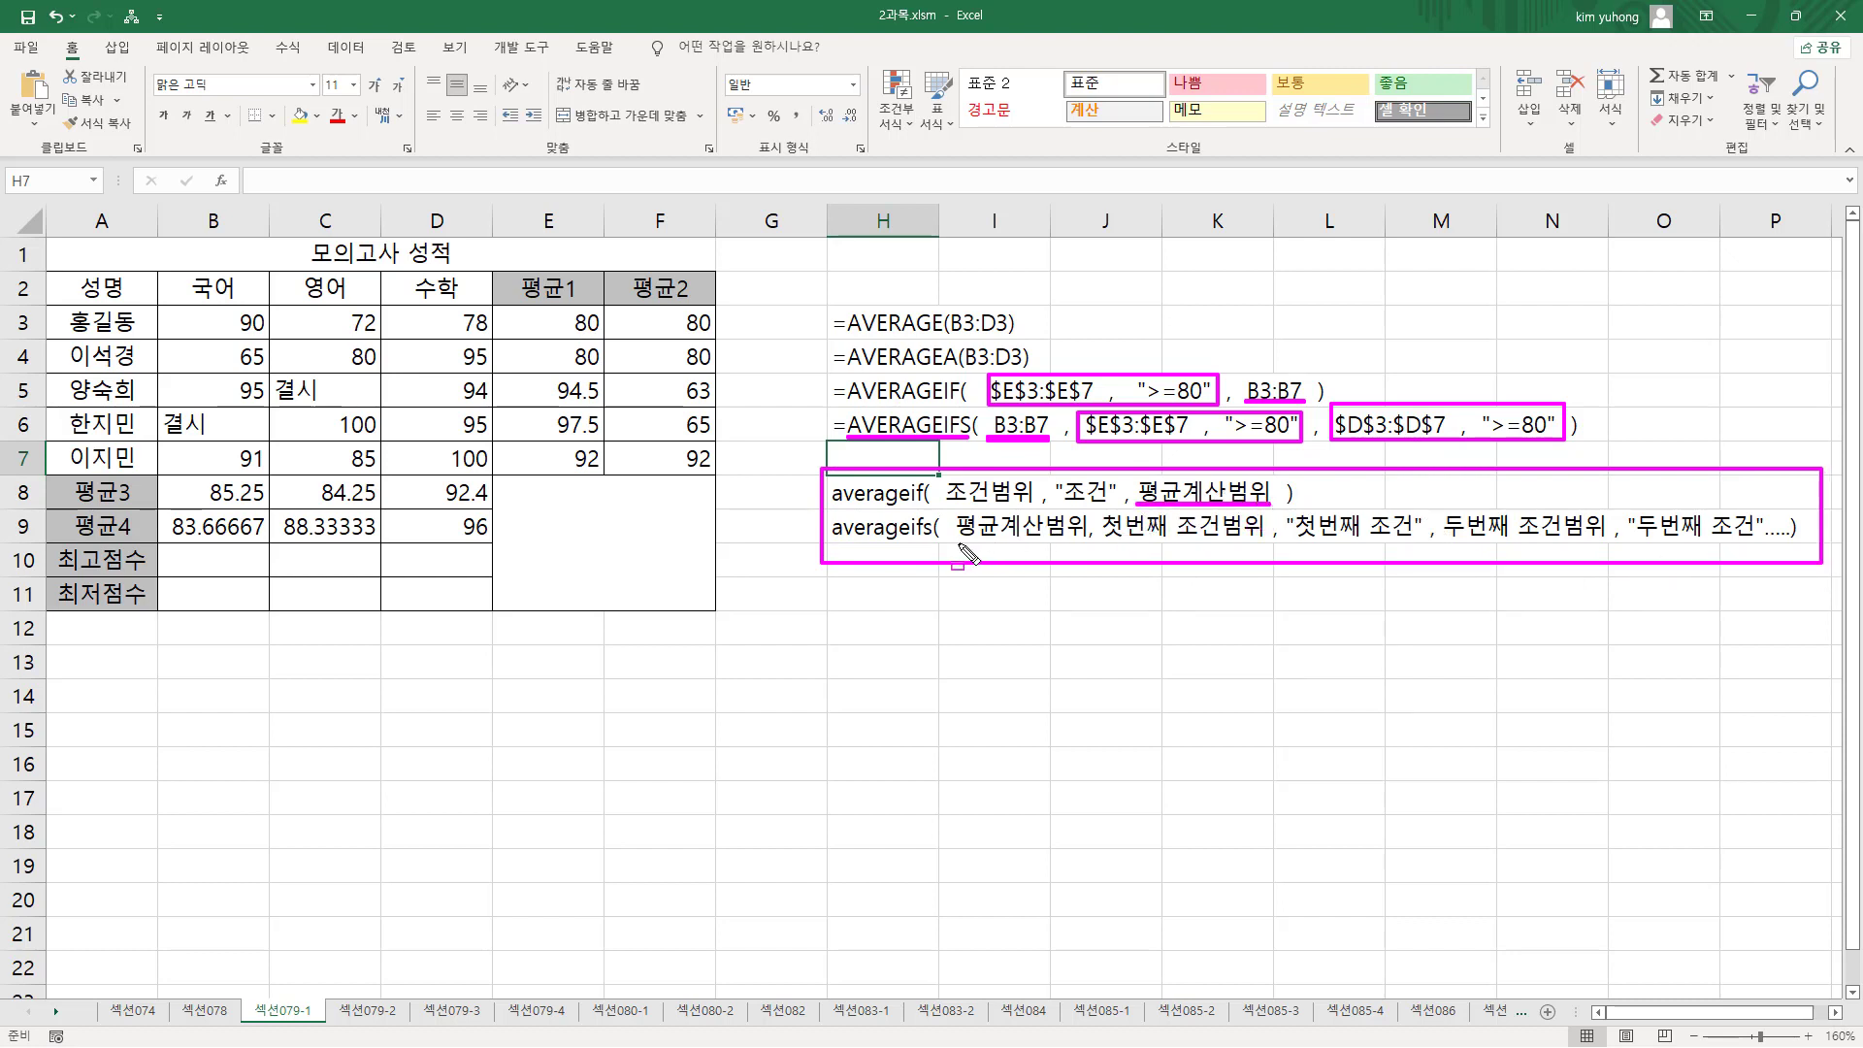
left_click_drag(957, 543, 1053, 545)
mouse_move(55, 545)
left_mouse_down()
mouse_move(150, 574)
mouse_move(159, 610)
left_mouse_up()
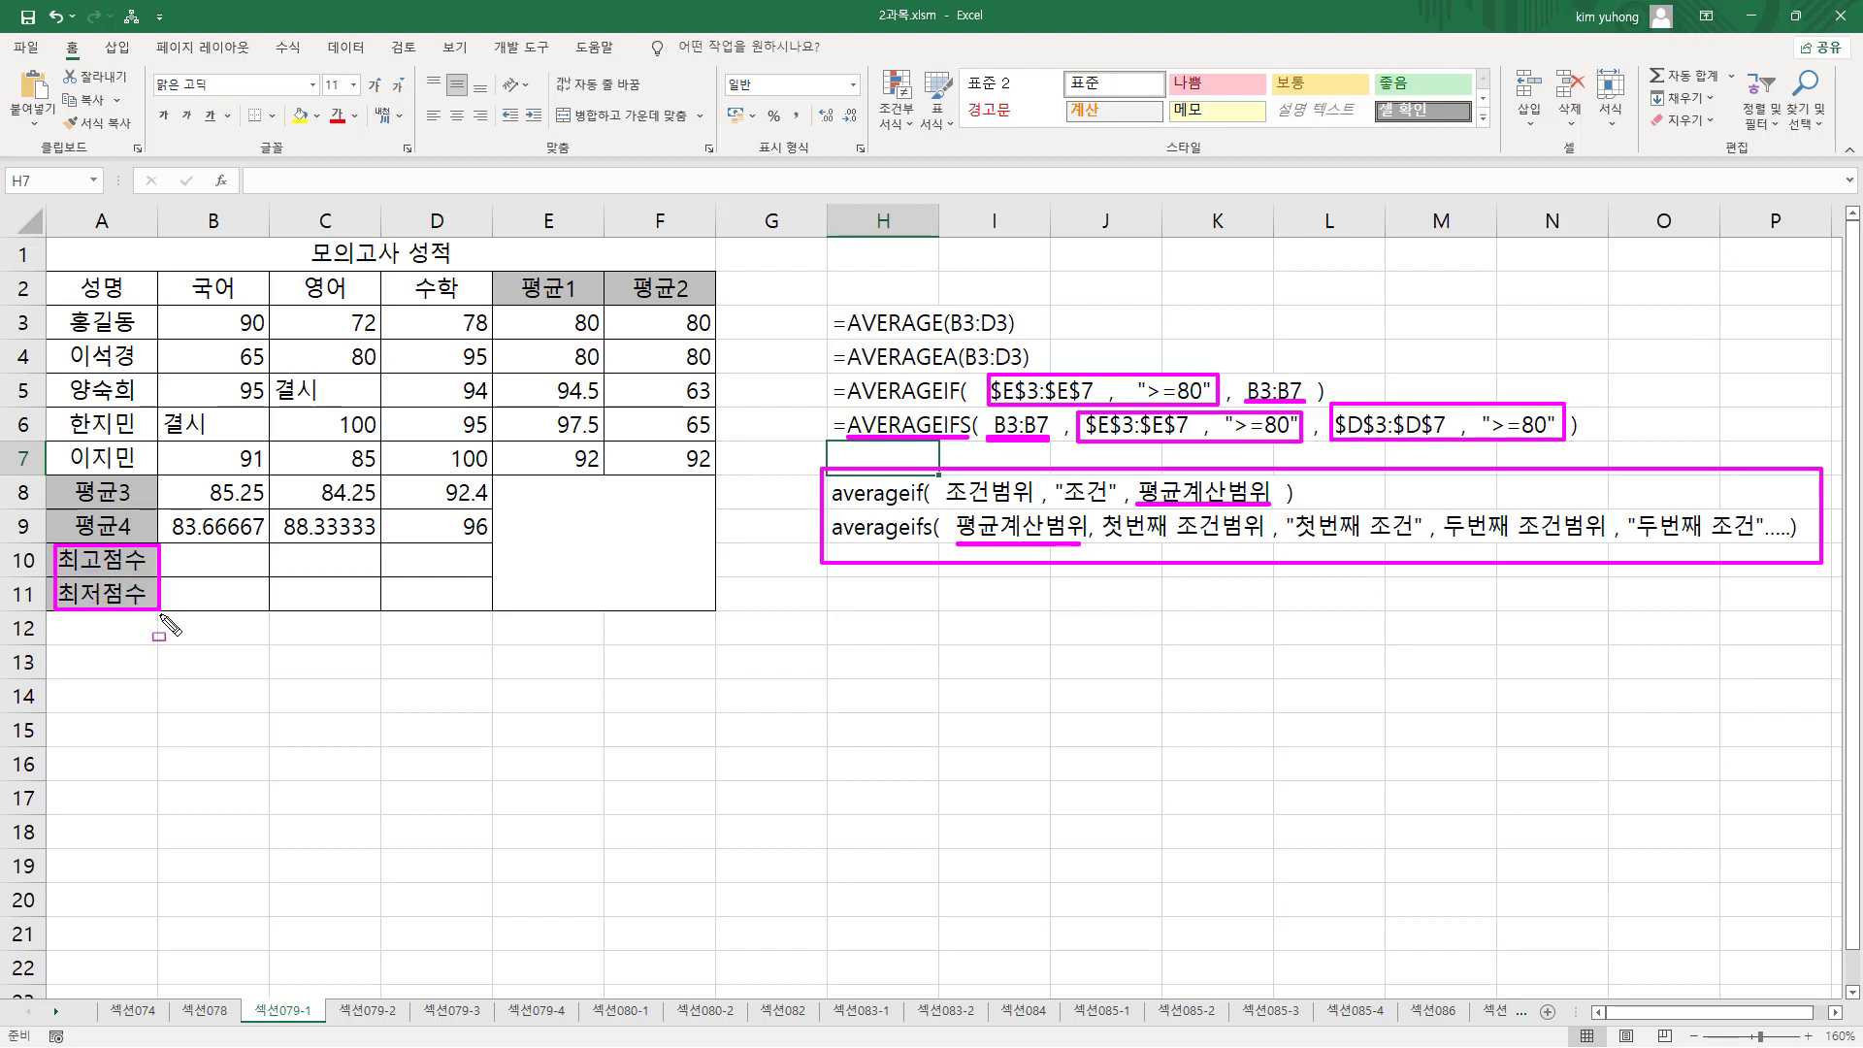
key("Escape")
- Calculate the 국어 최고점수 in B10 with =MAX(B3:B7)
left_click(222, 555)
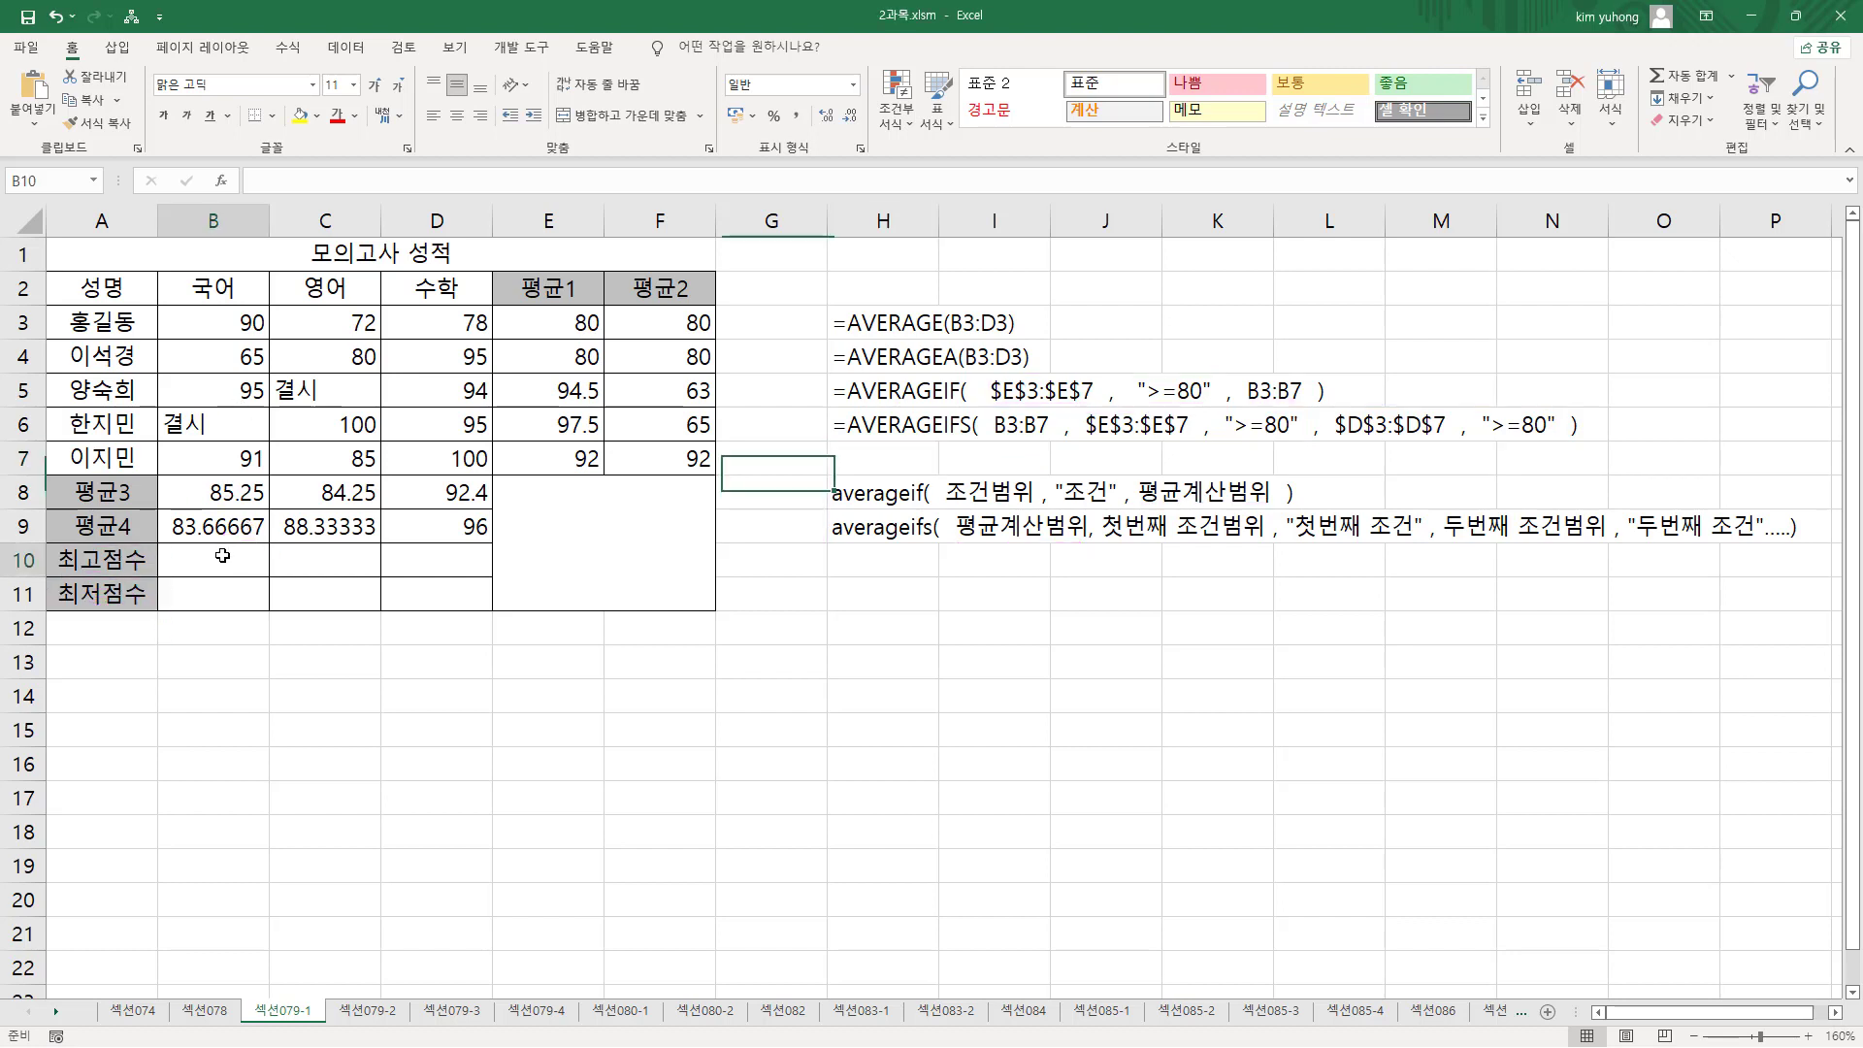
type("=")
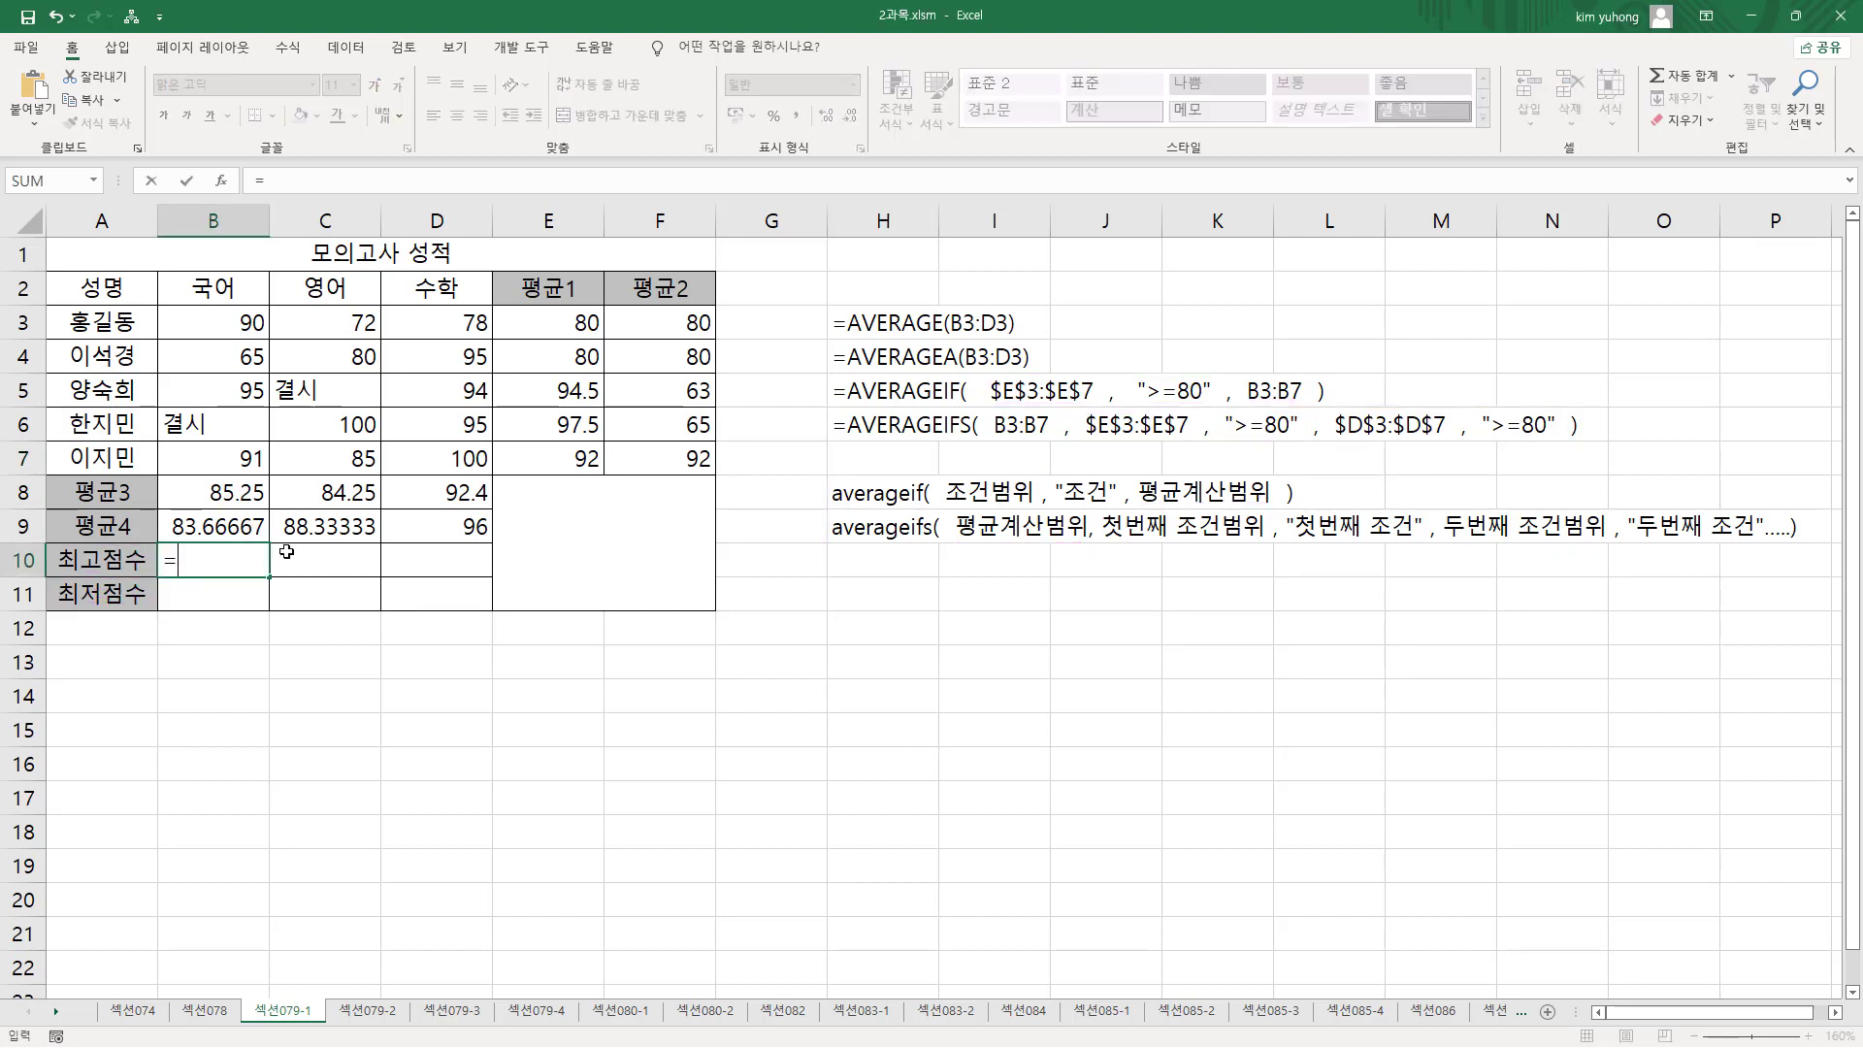
type("ma")
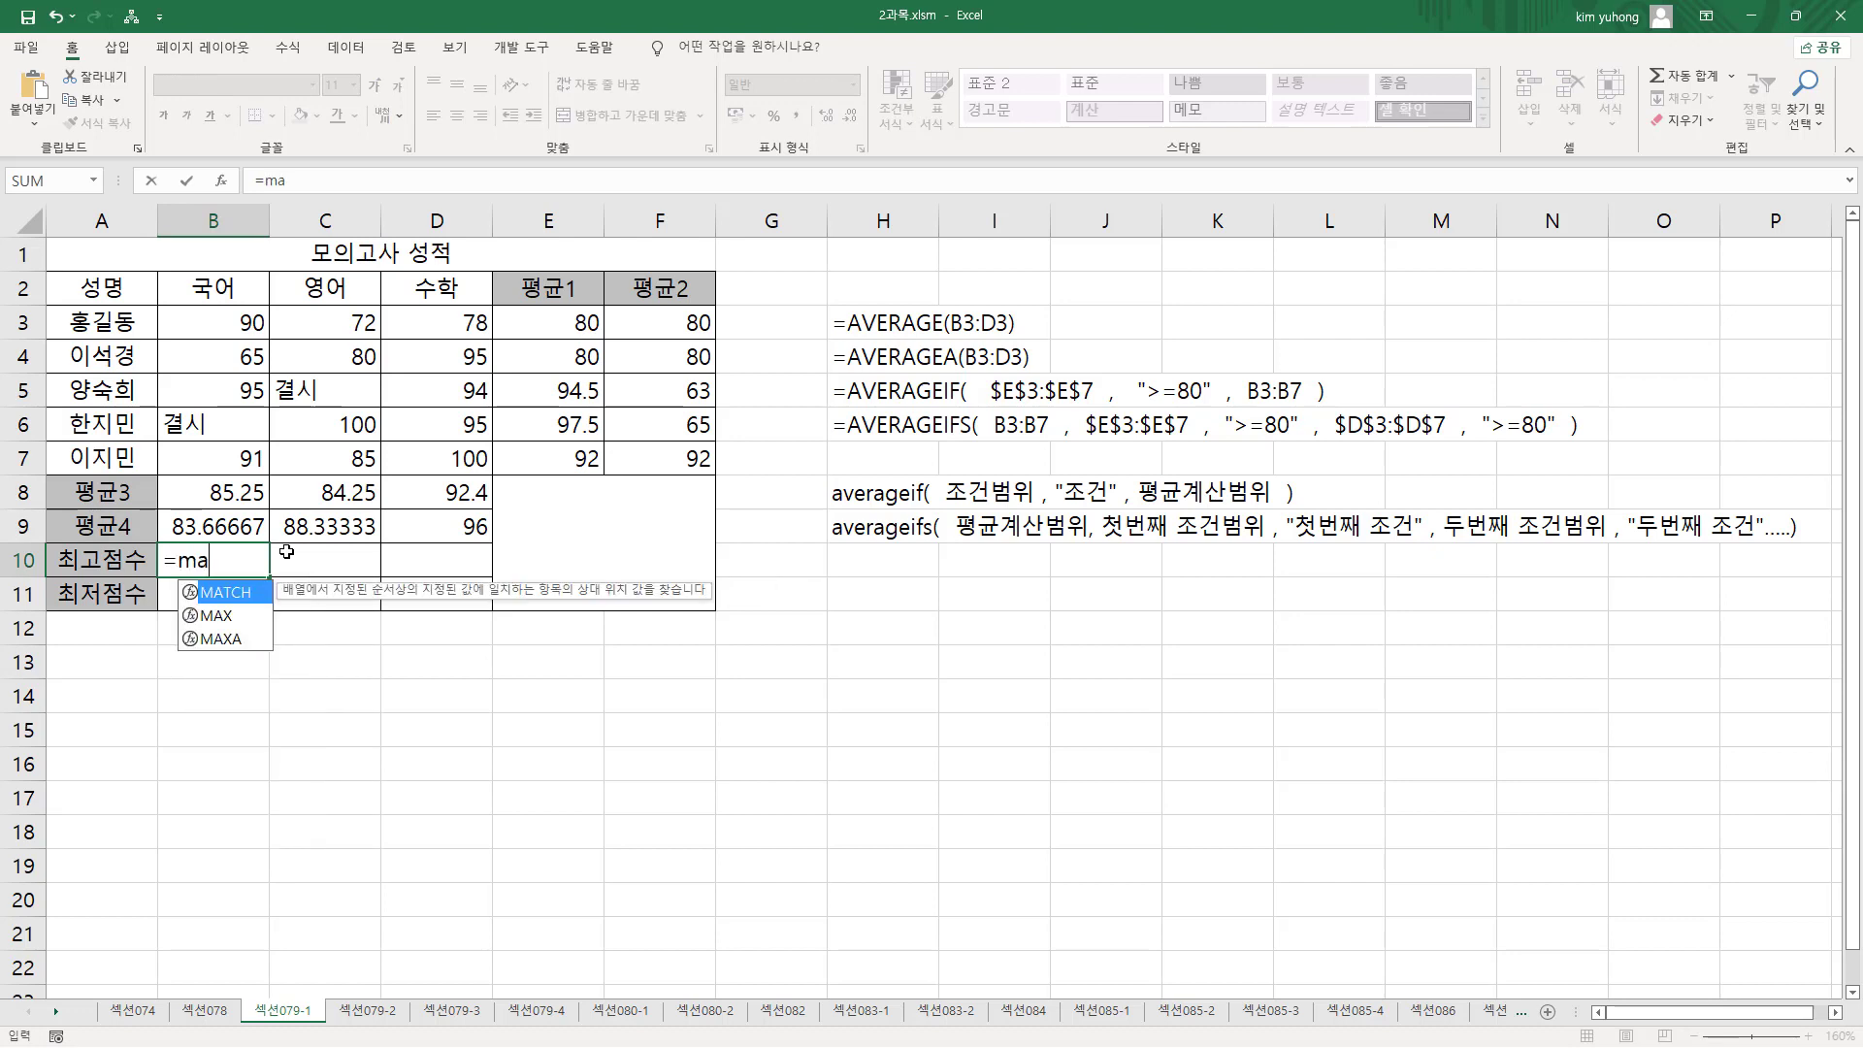
type("x(")
key("Up")
key("Up")
key("Up")
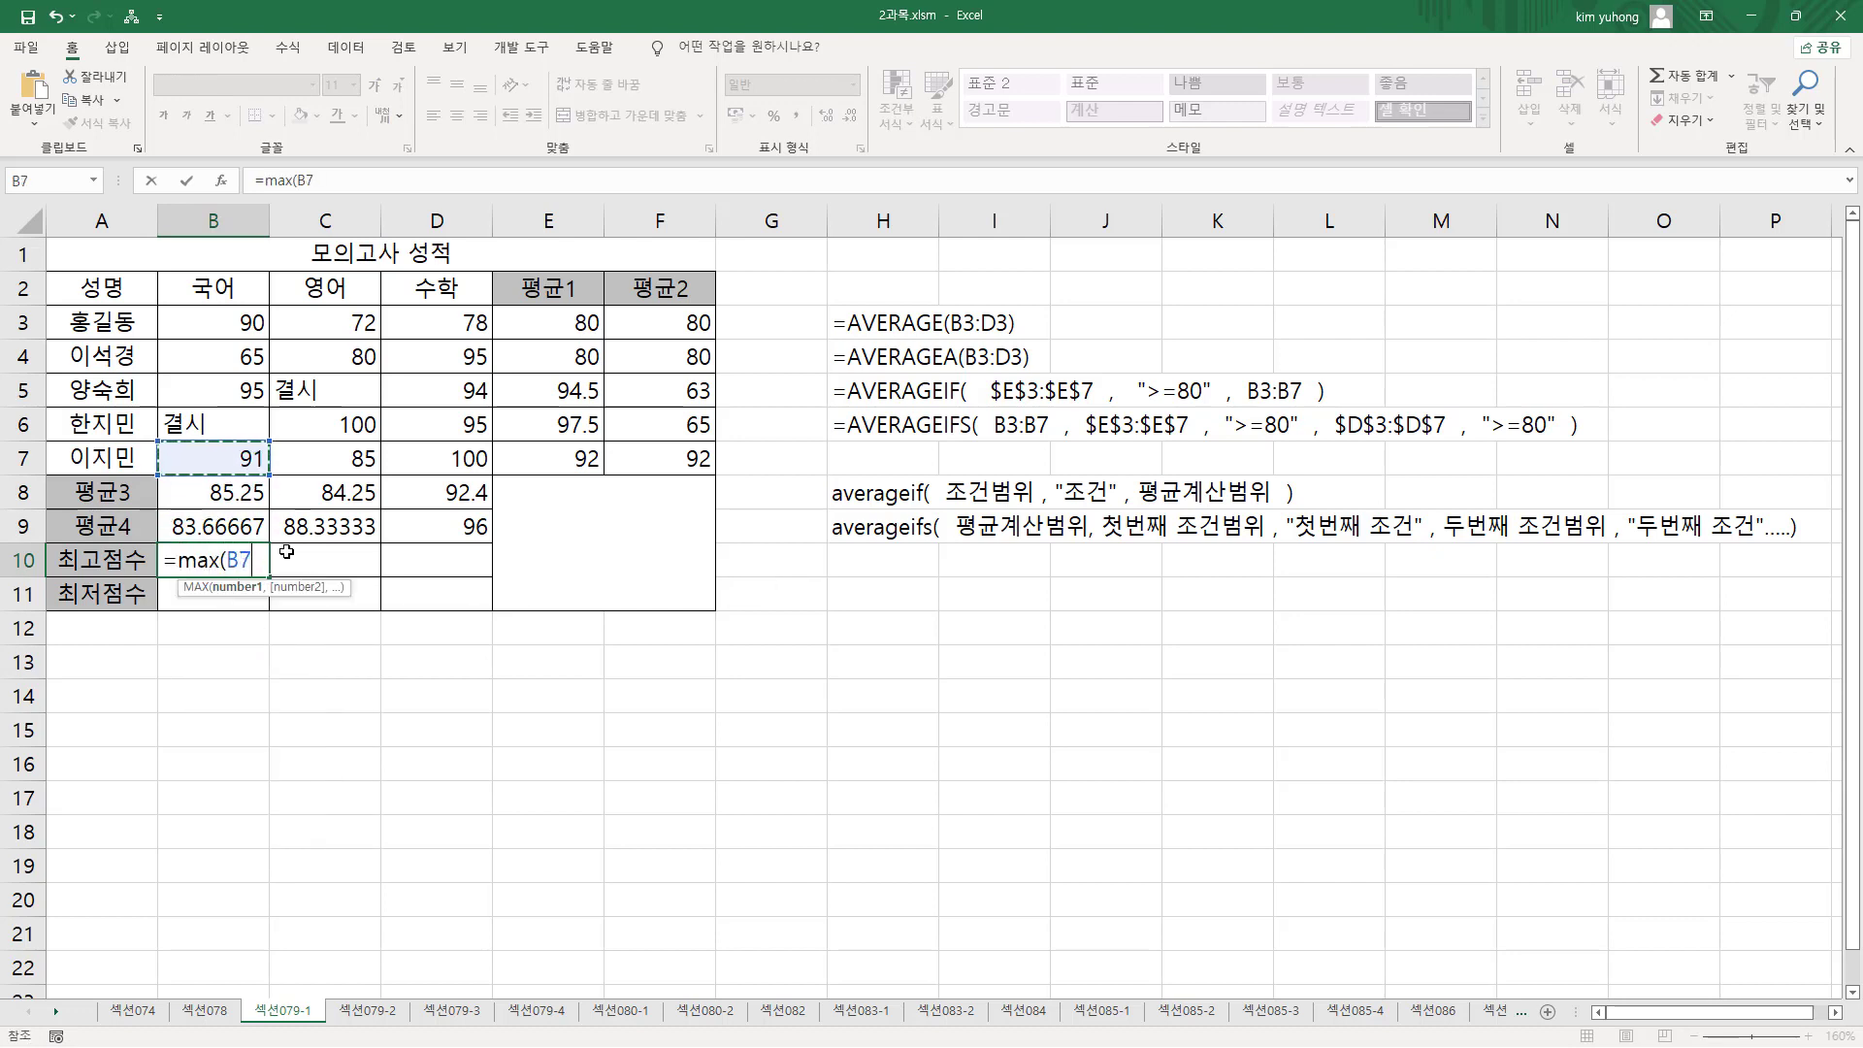
key("shift+Up")
key("shift+Up")
key("shift+Up")
key("shift+Up")
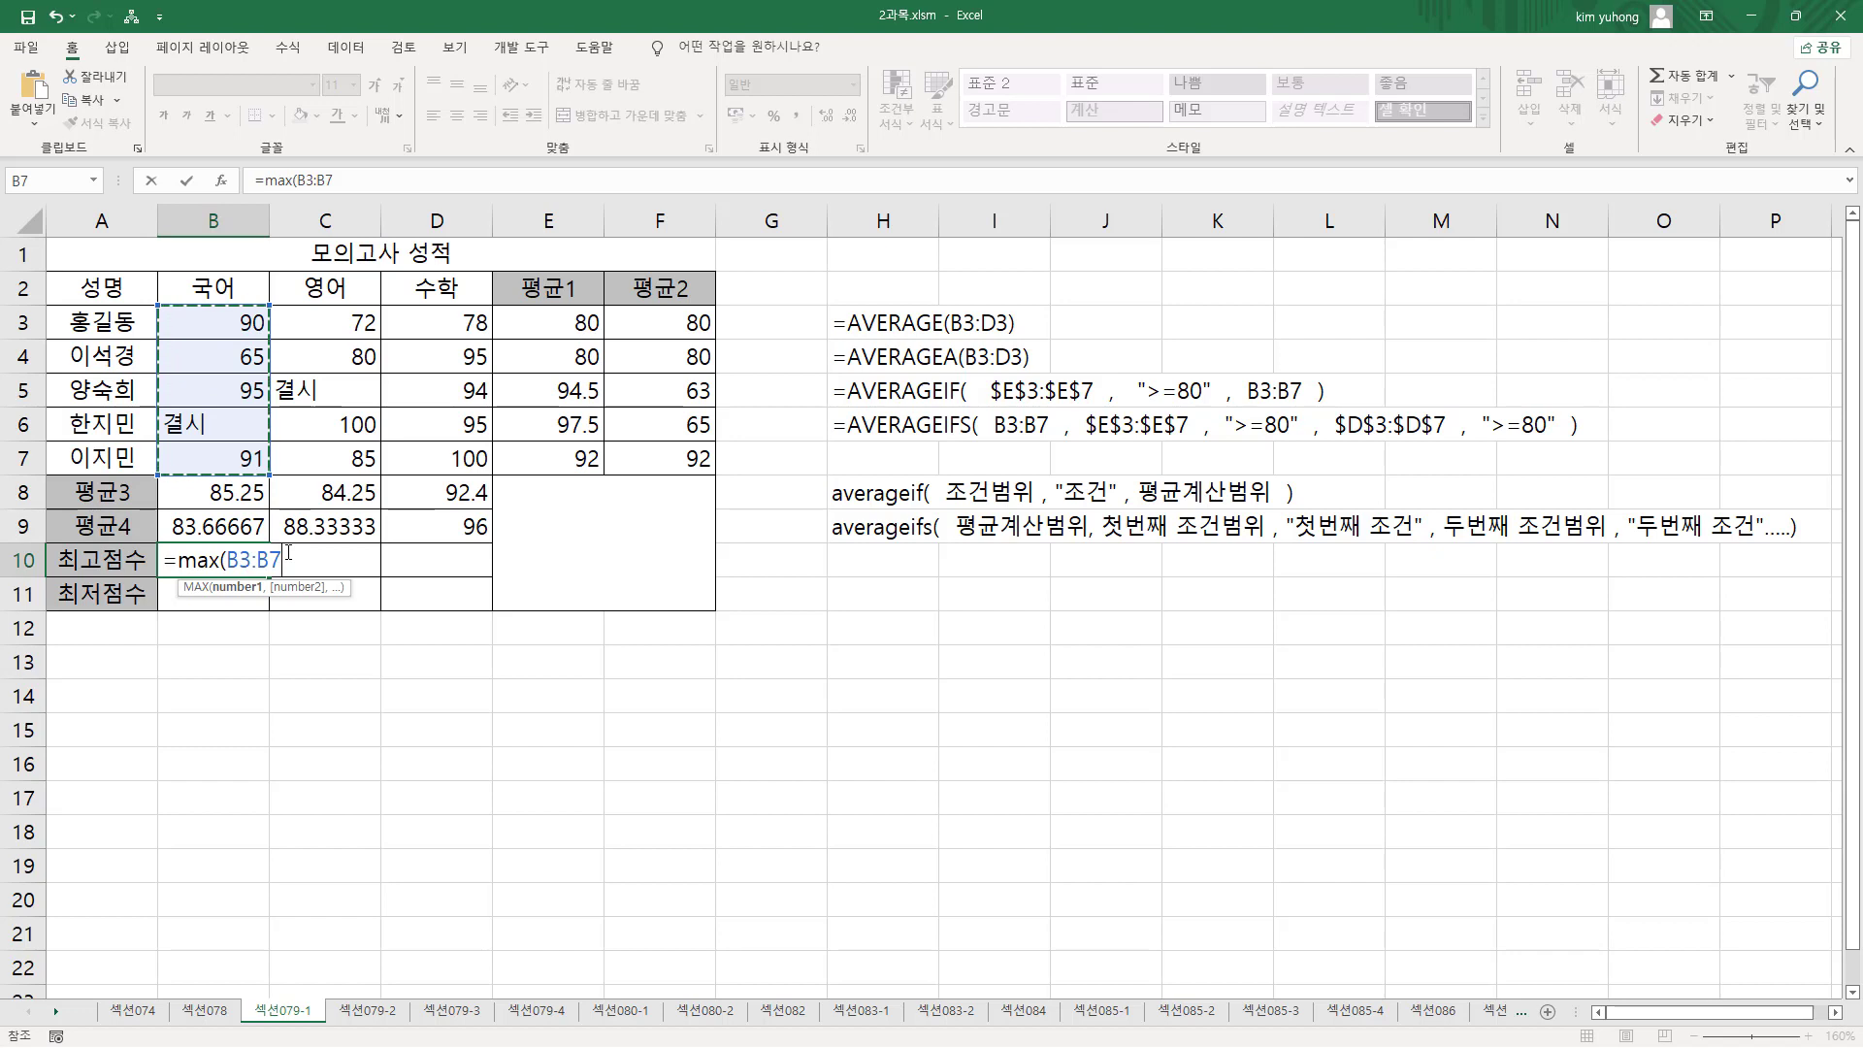
type(")")
key("Return")
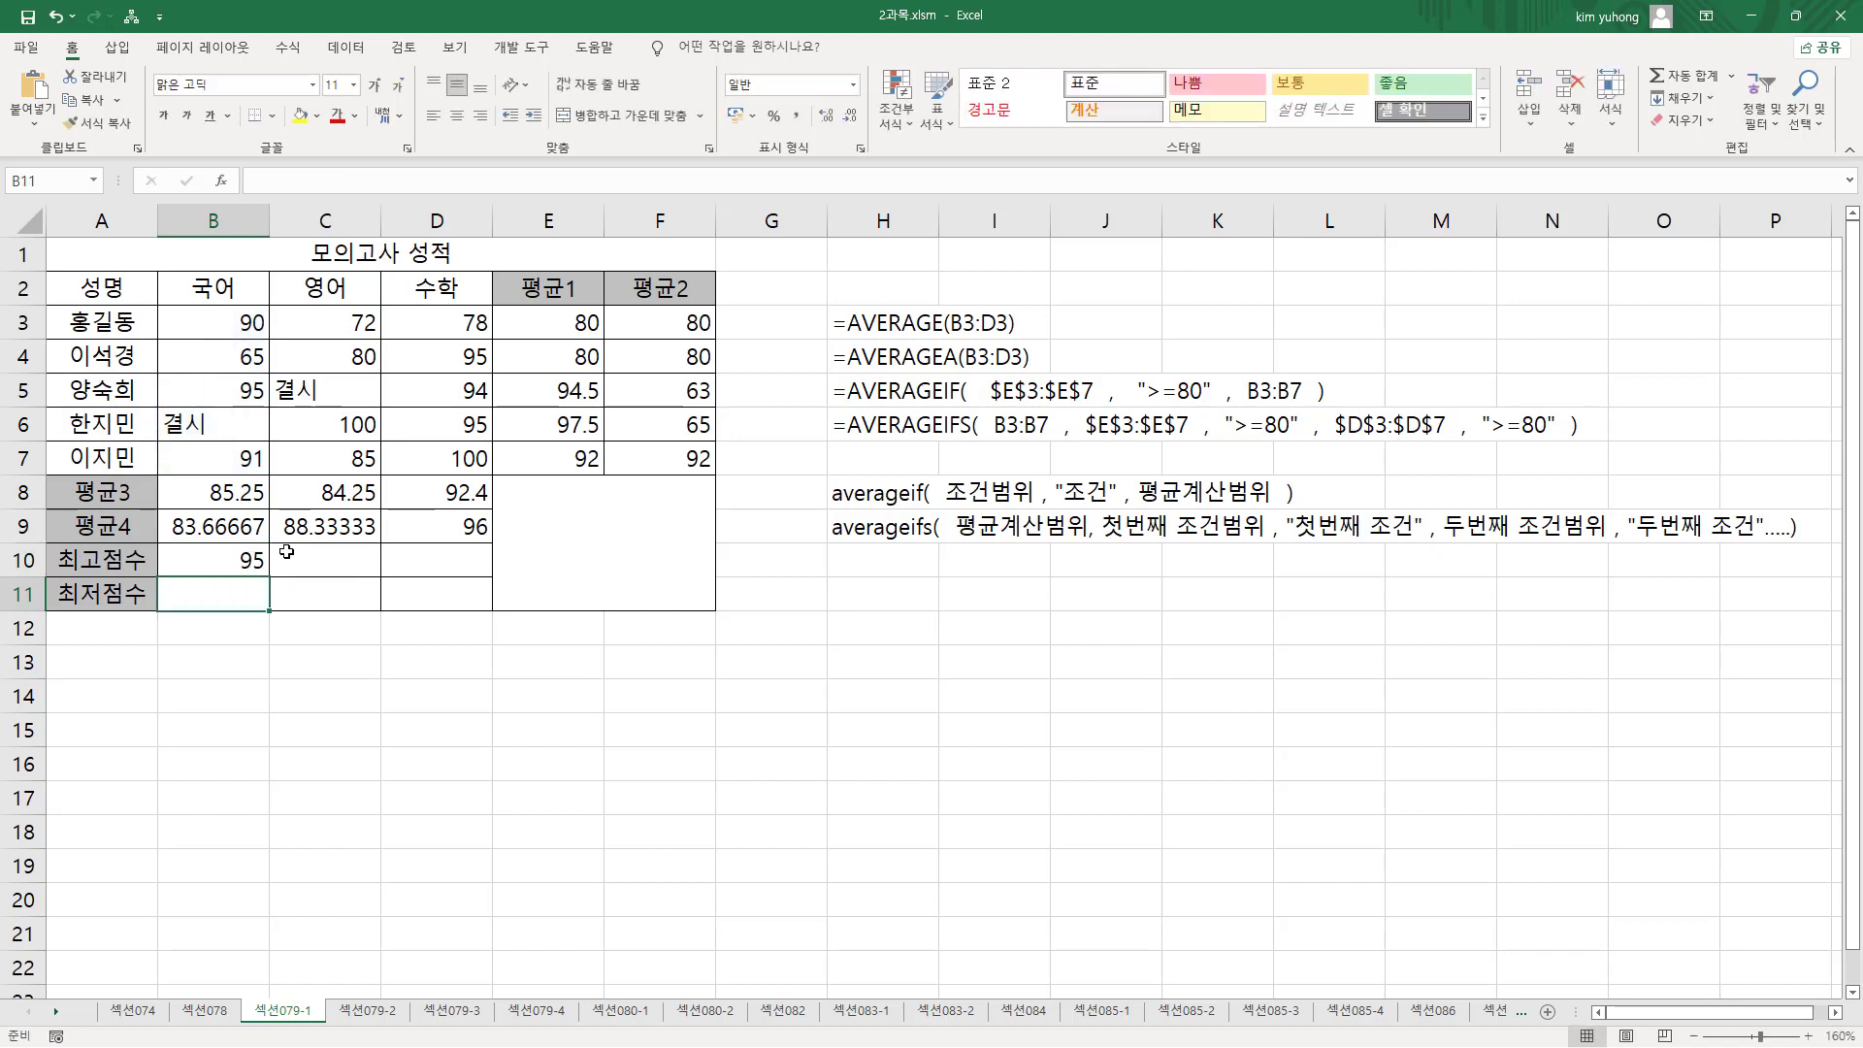
- Calculate the 국어 최저점수 in B11 with =MIN(B3:B7)
type("=")
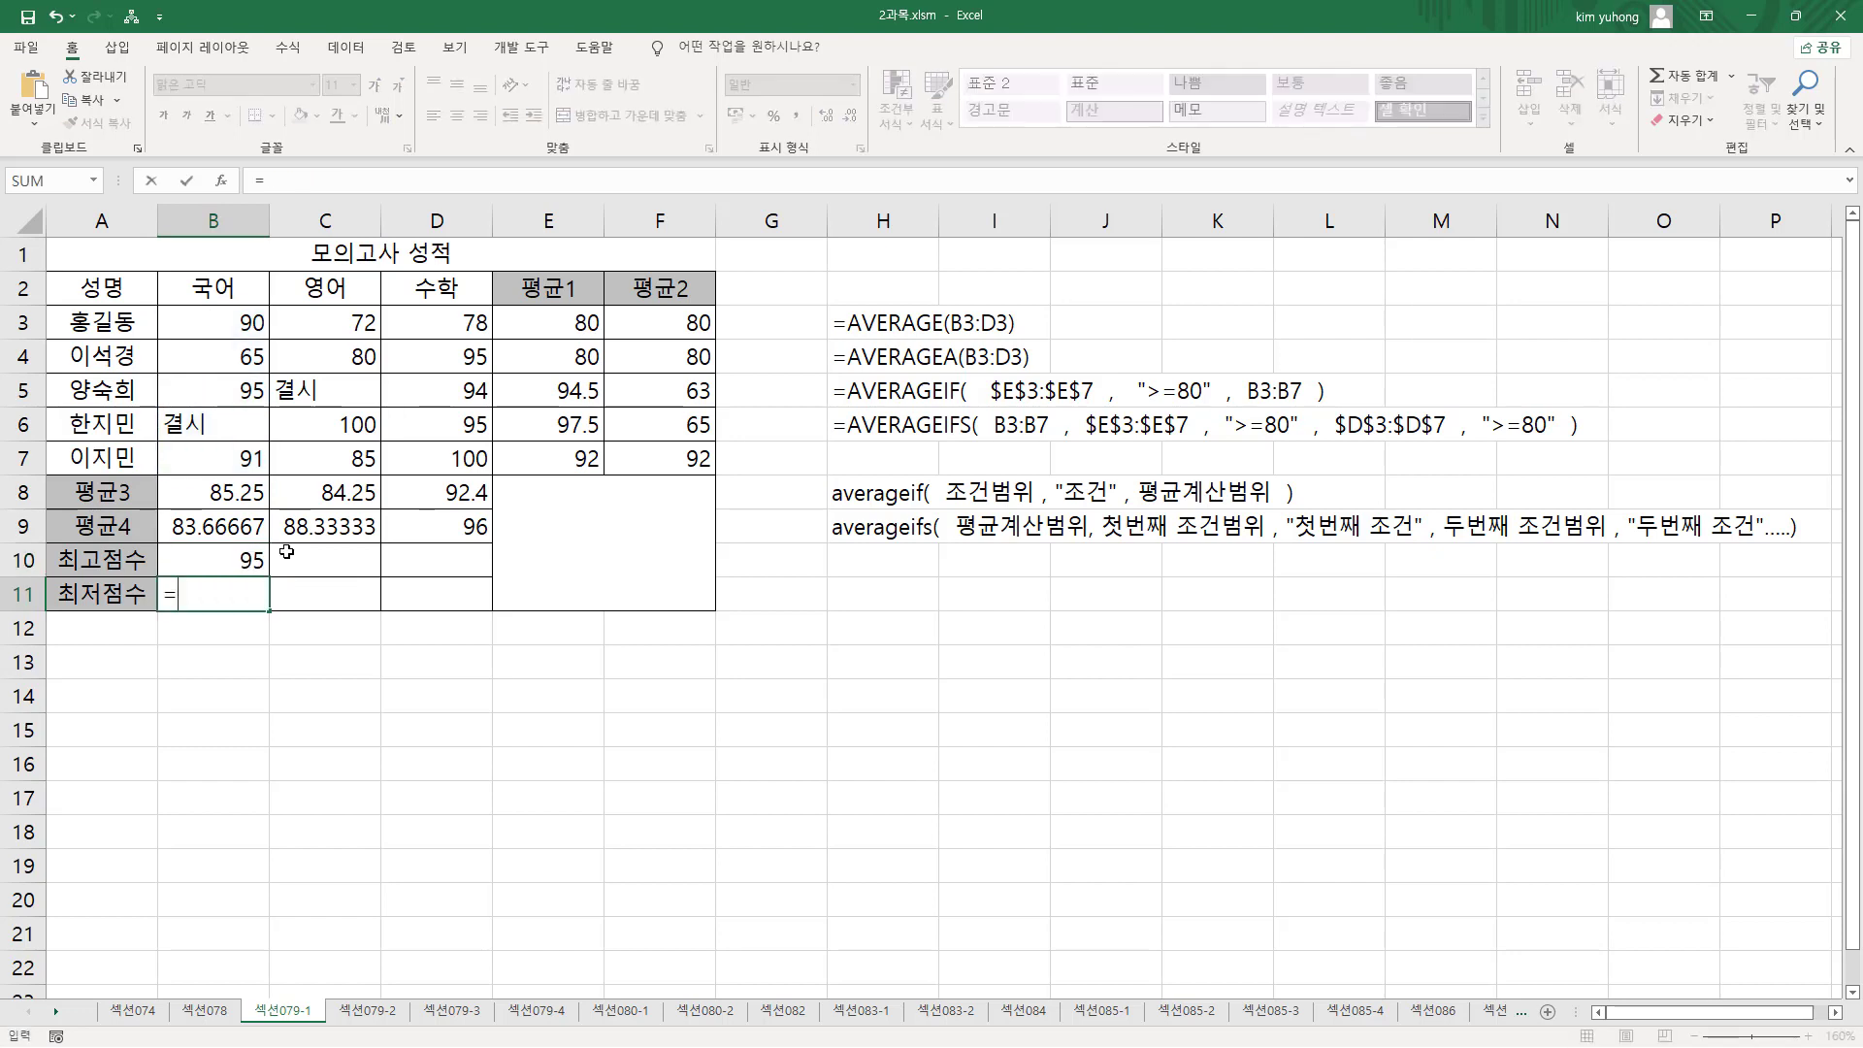
type("min(")
key("Up")
key("Up")
key("Up")
key("Up")
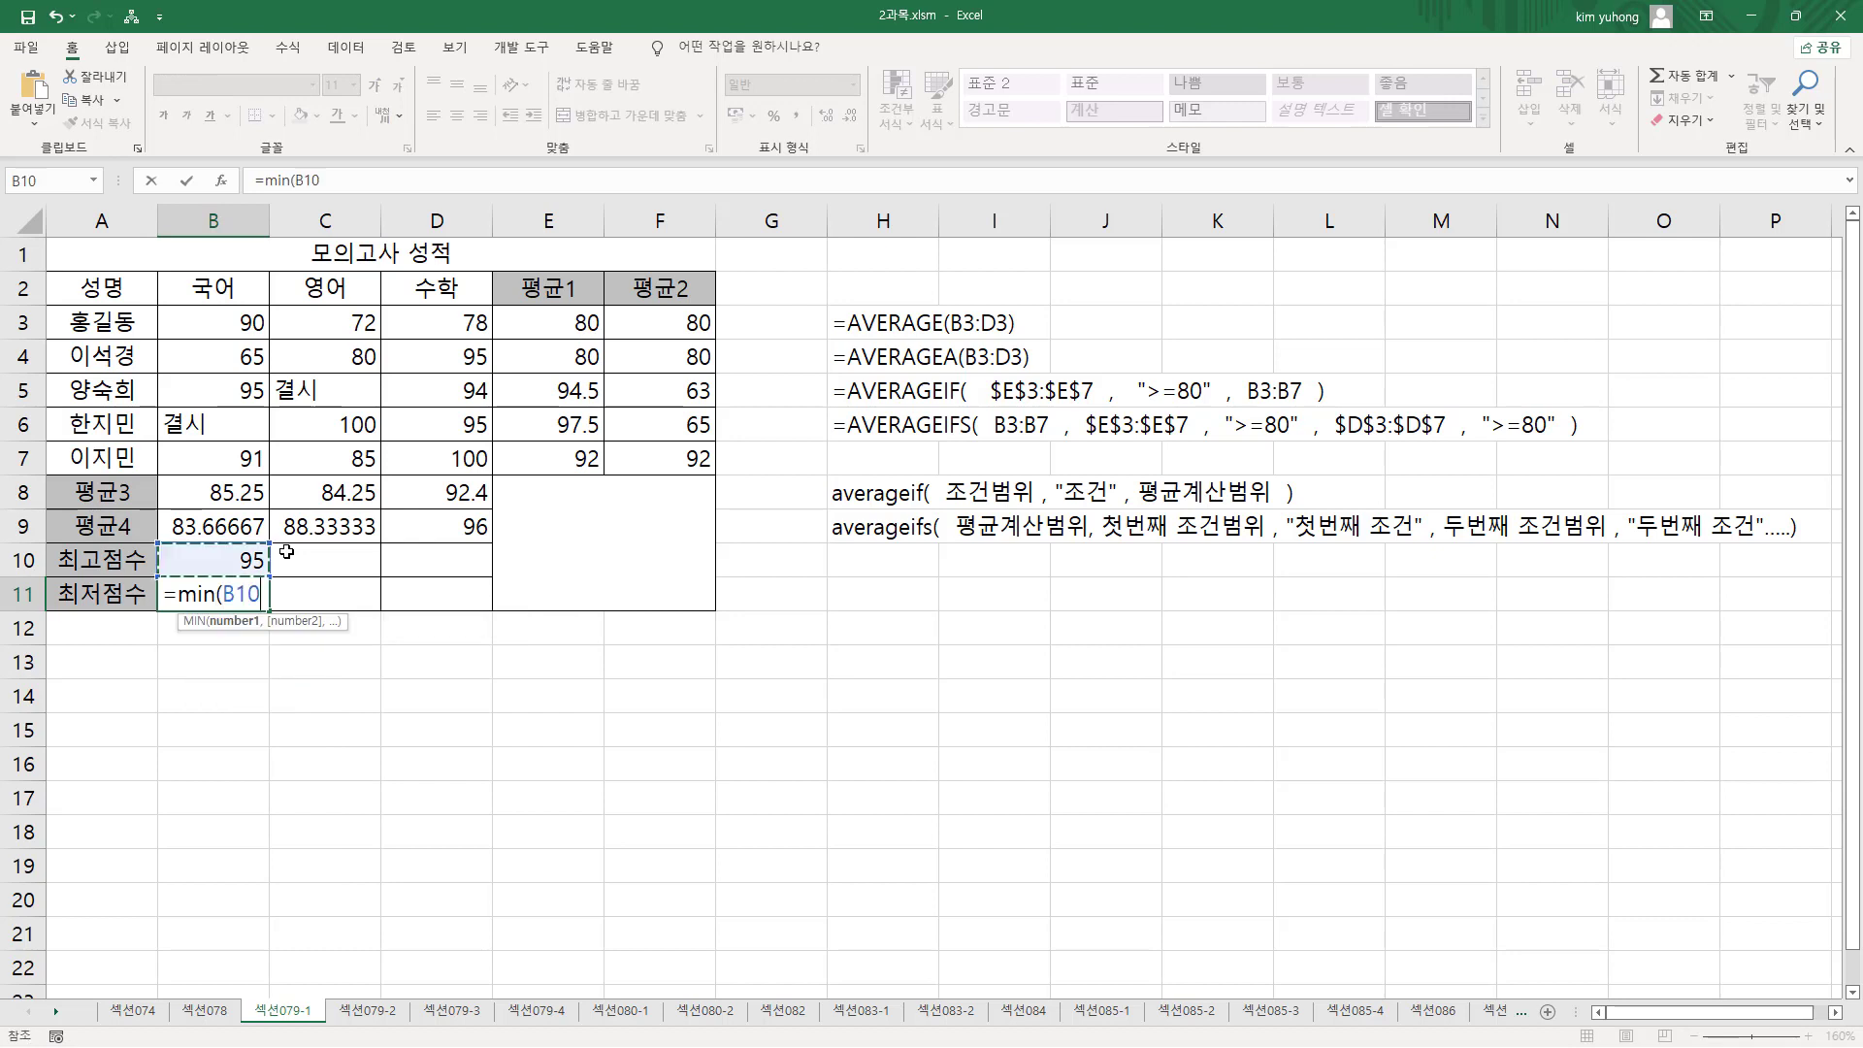
key("shift+Up")
key("shift+Up")
key("shift+Up")
key("shift+Up")
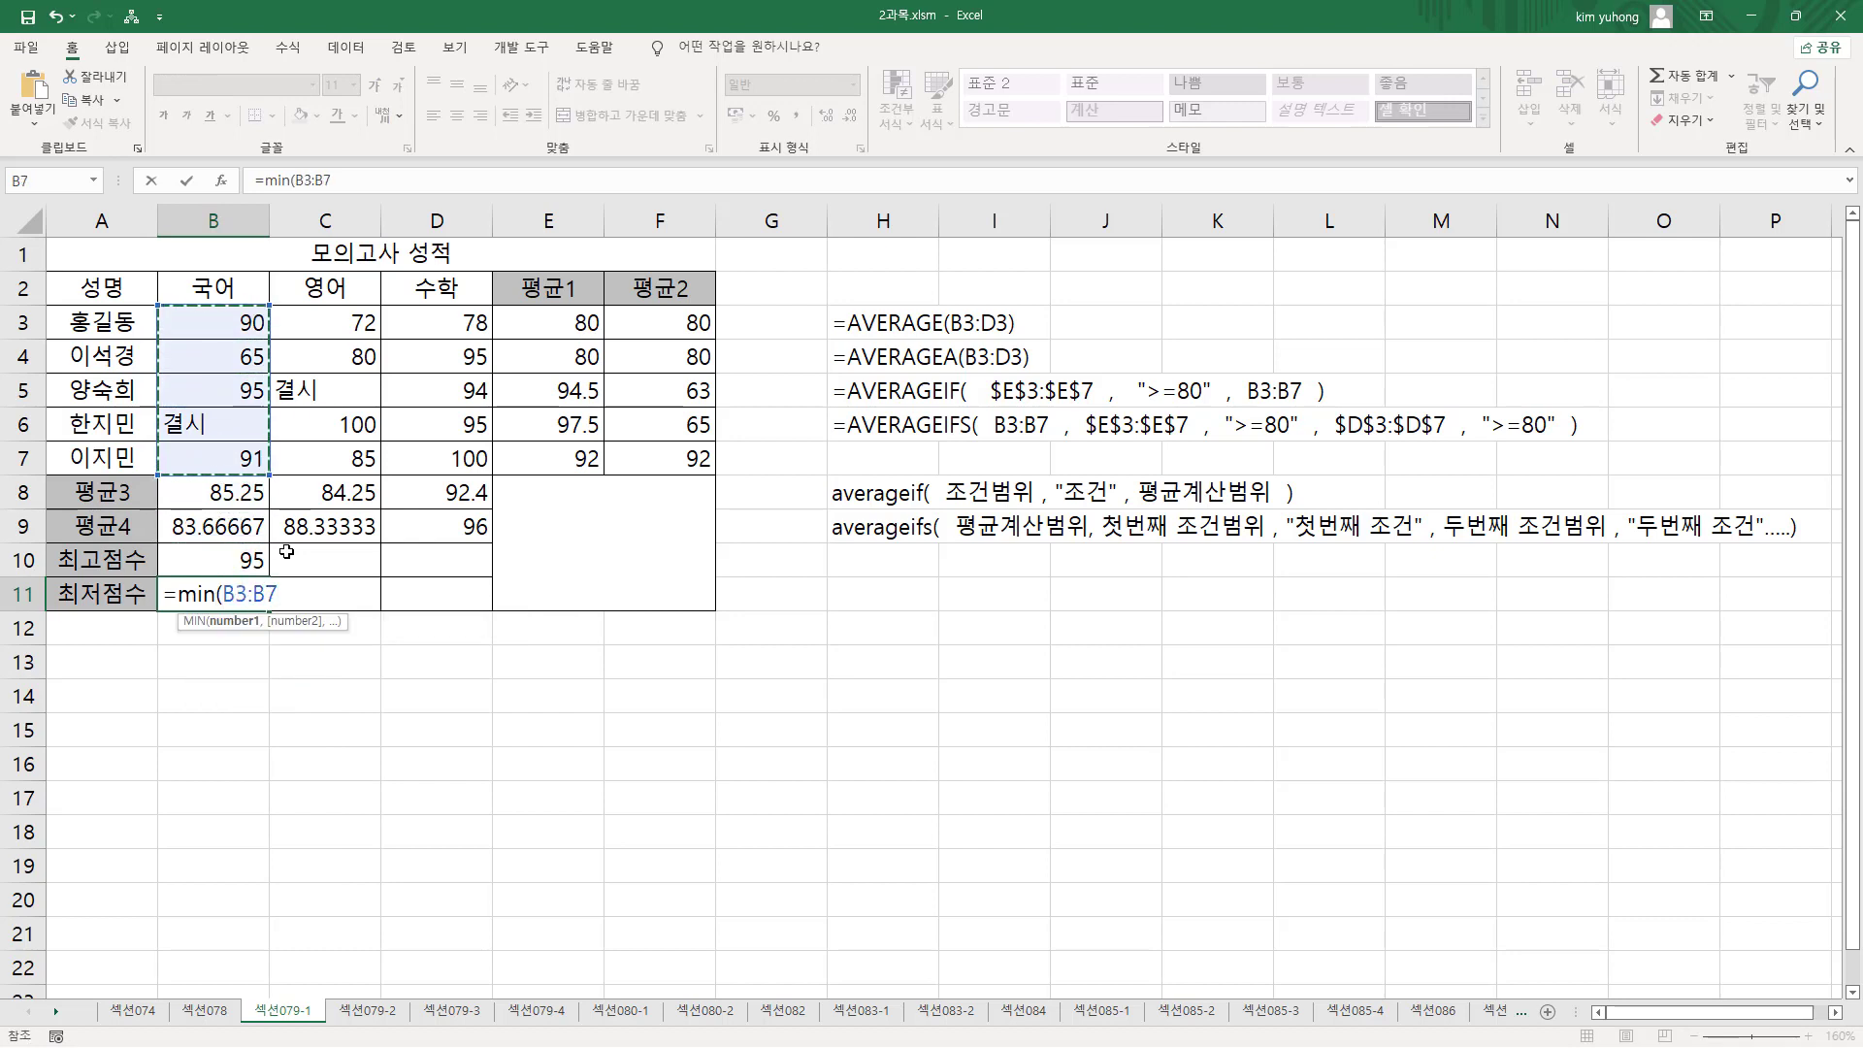
type(")")
key("Return")
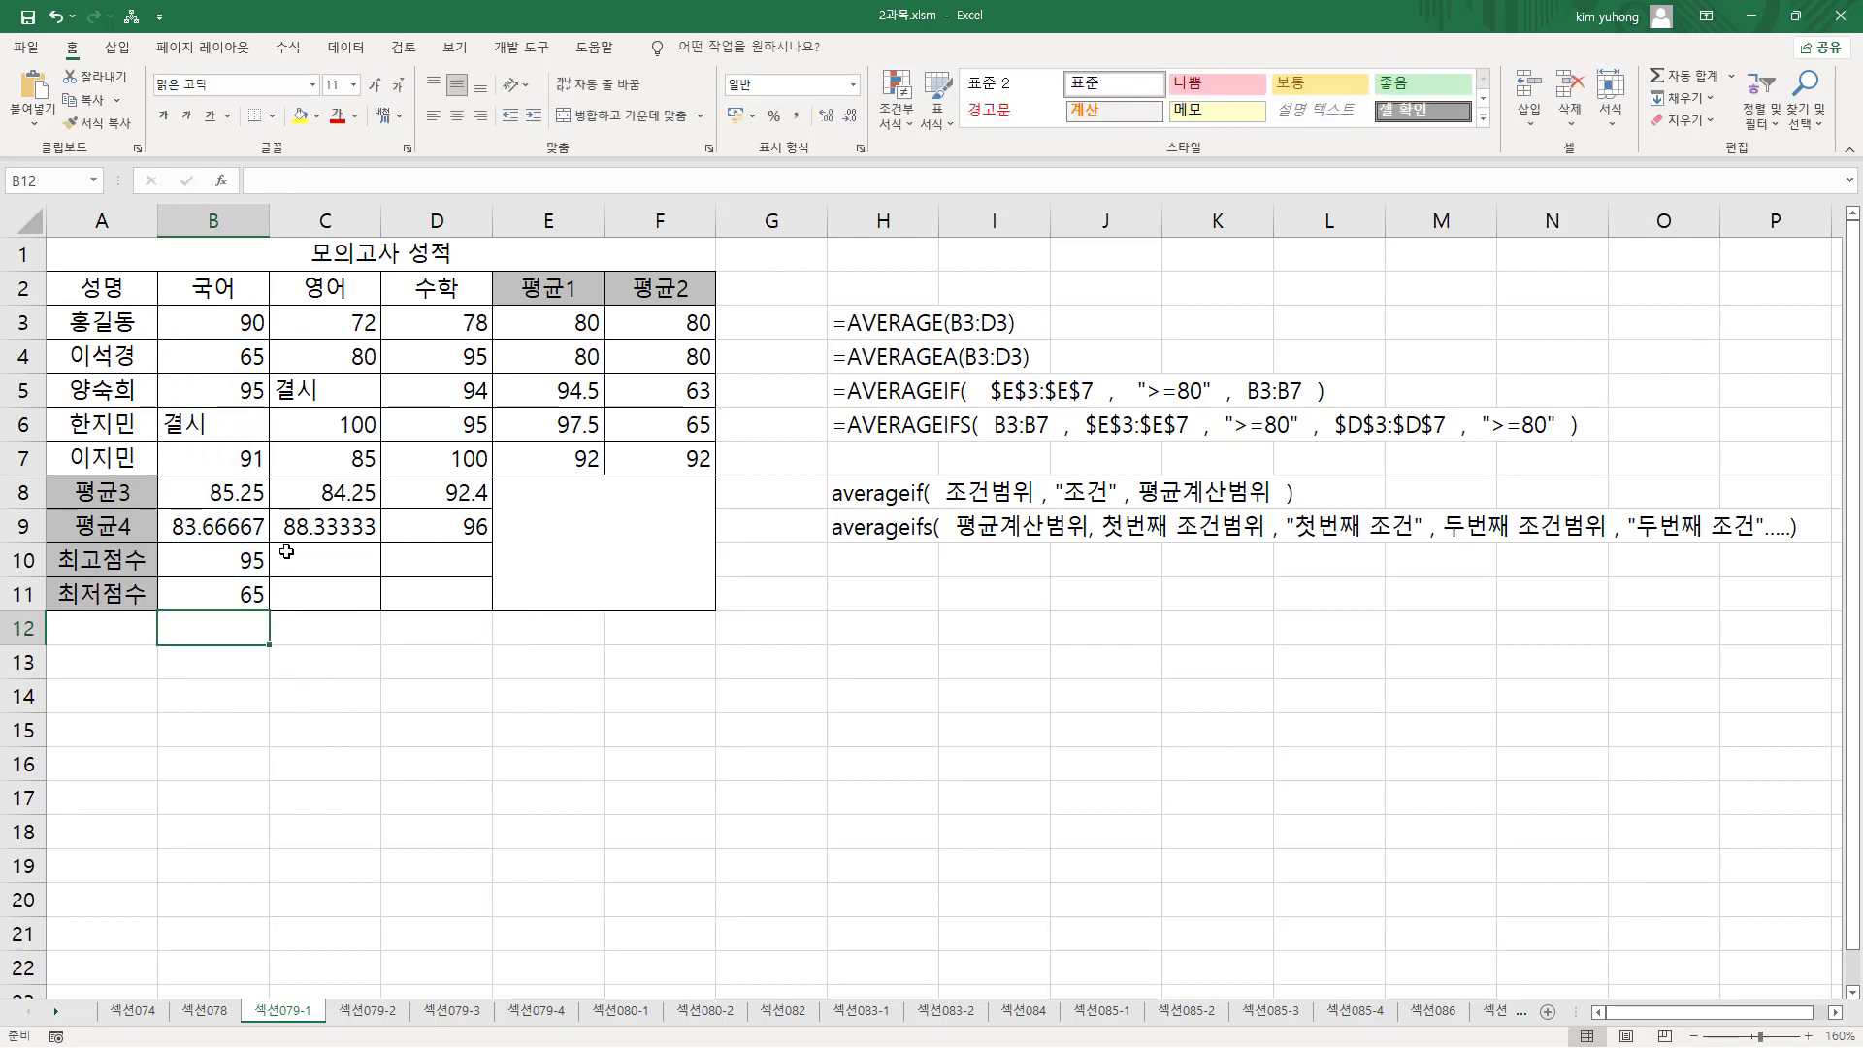
- Fill the MAX formula in B10 and the MIN formula in B11 across to column D
left_click(257, 560)
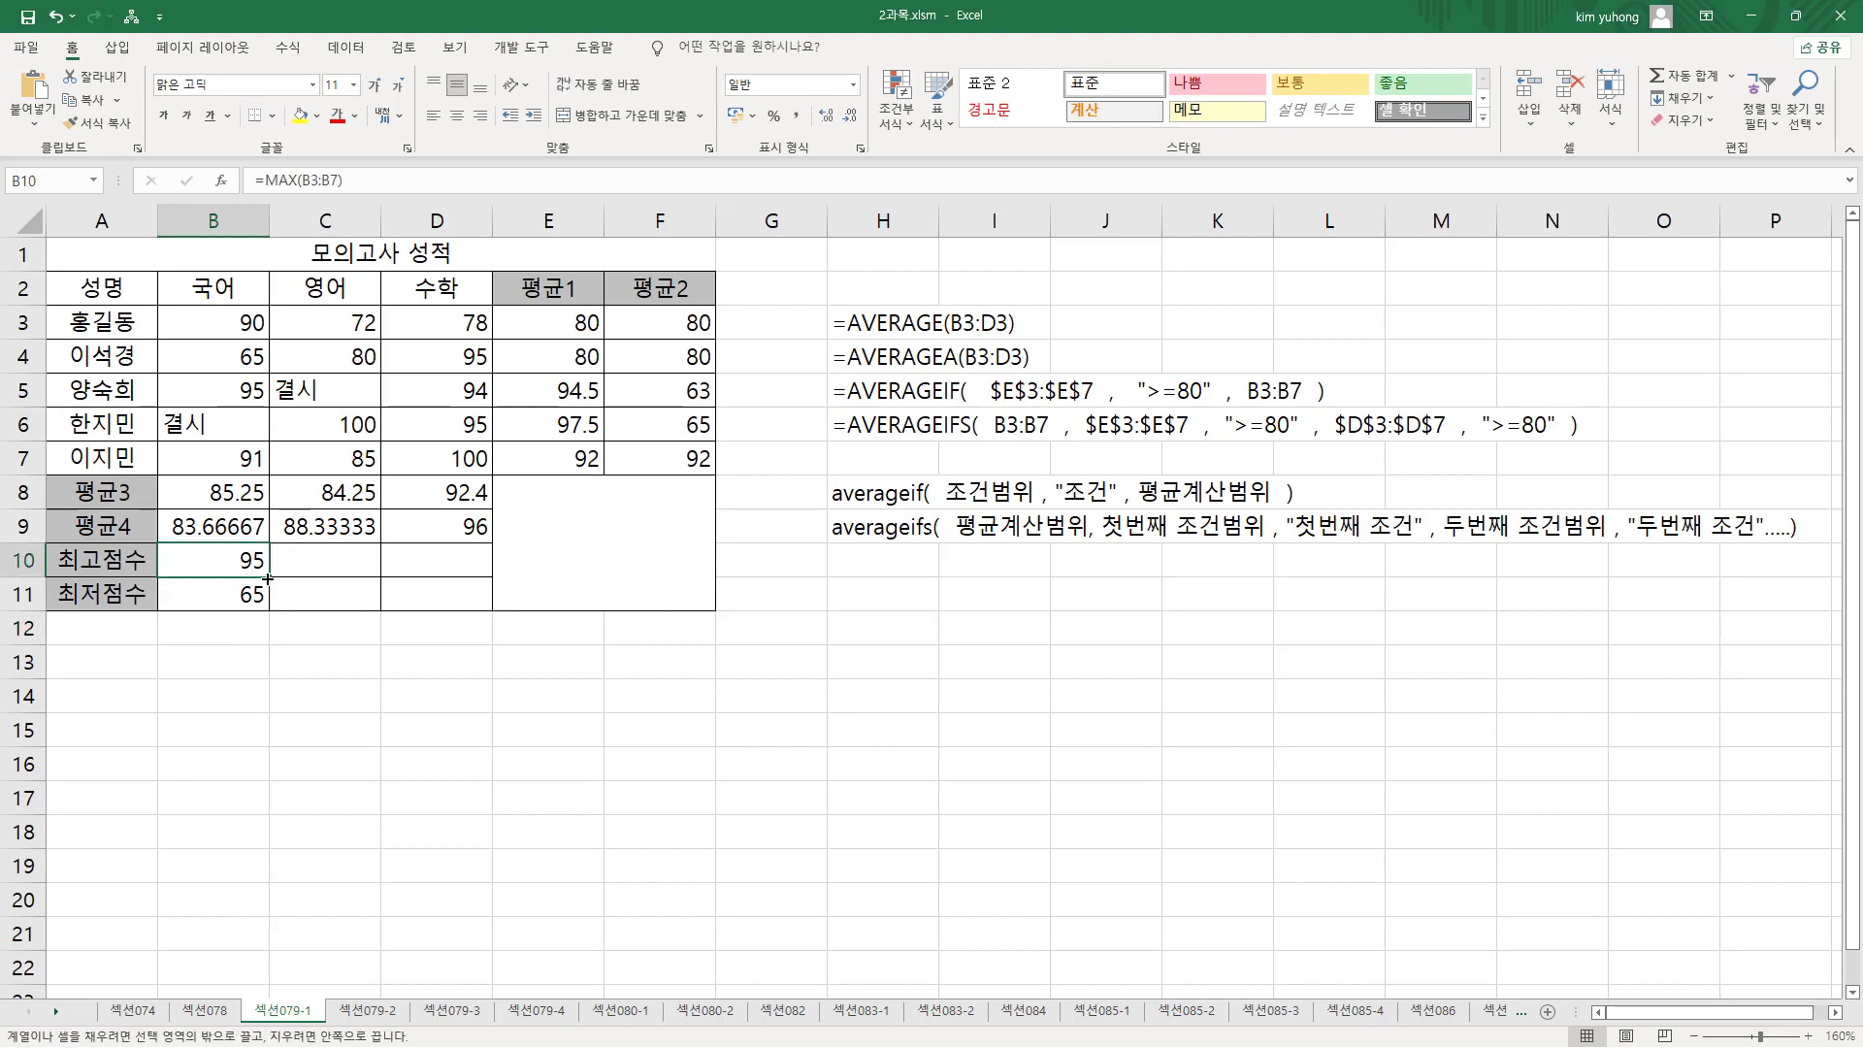
left_click_drag(265, 580, 485, 581)
left_click(267, 599)
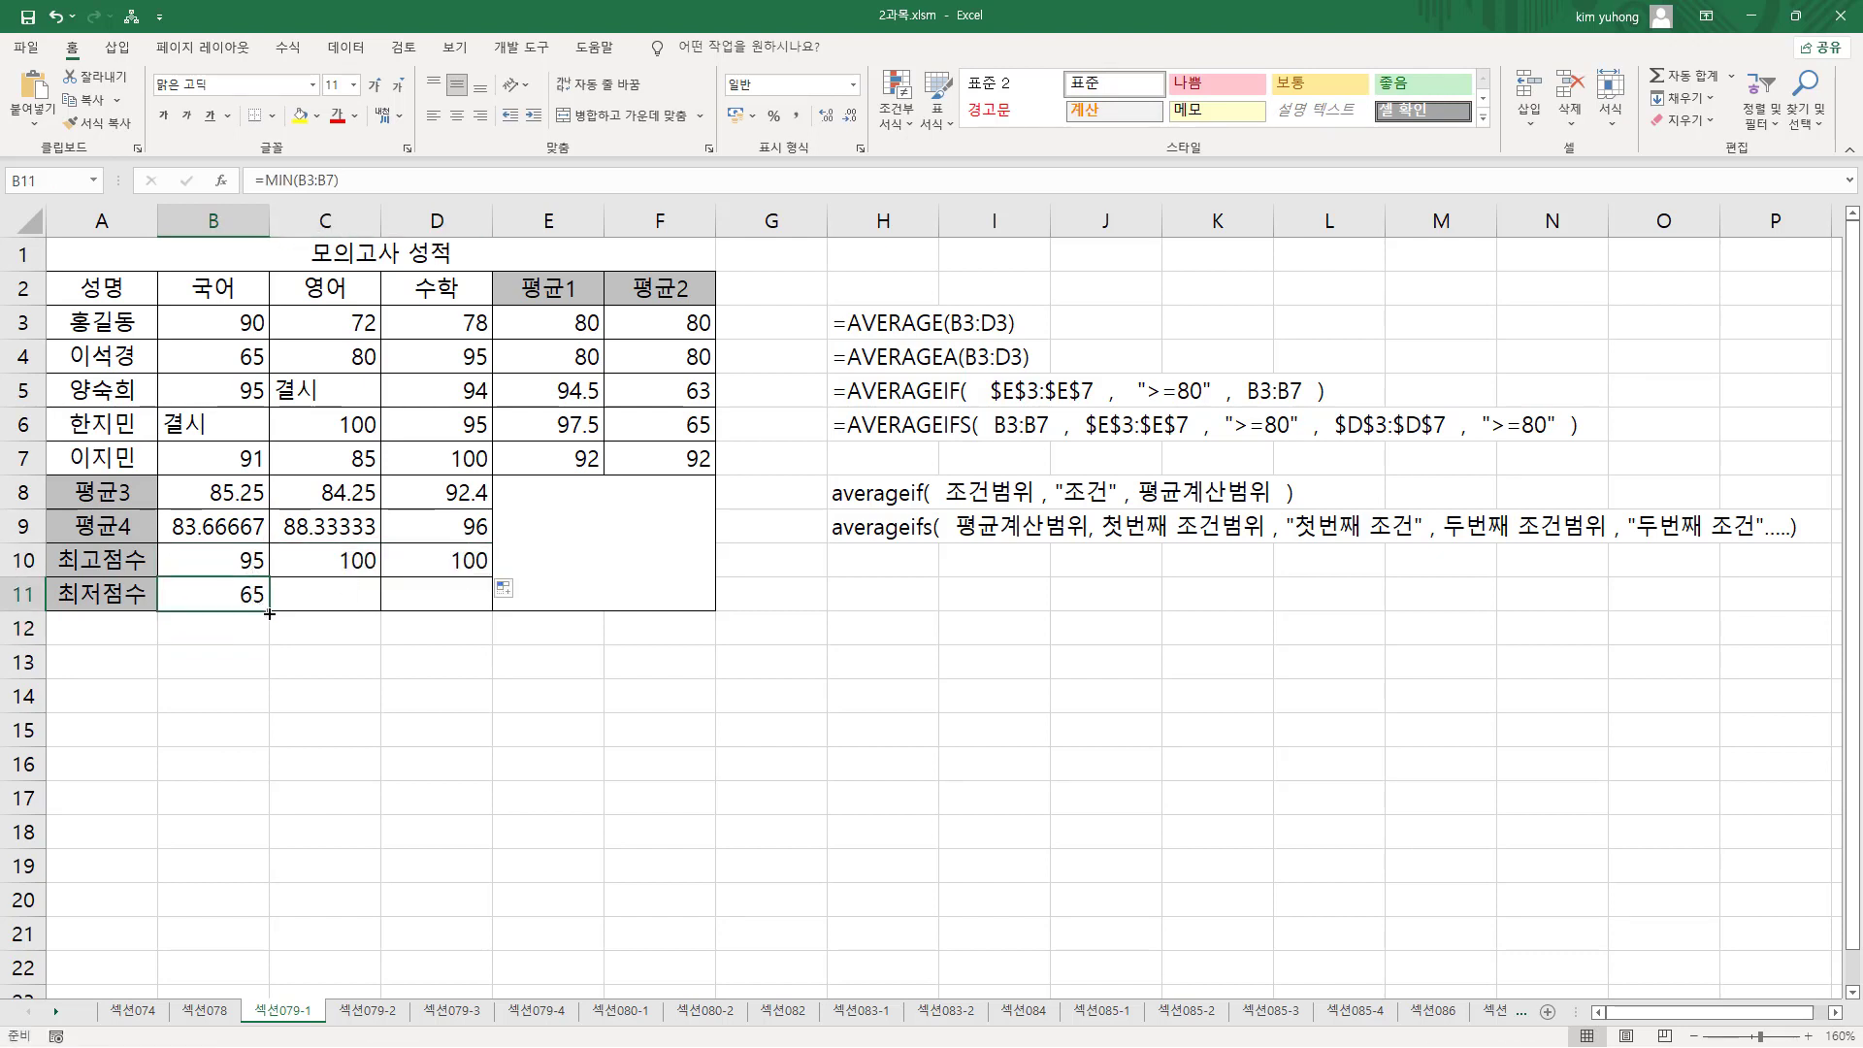
left_click_drag(267, 600, 482, 602)
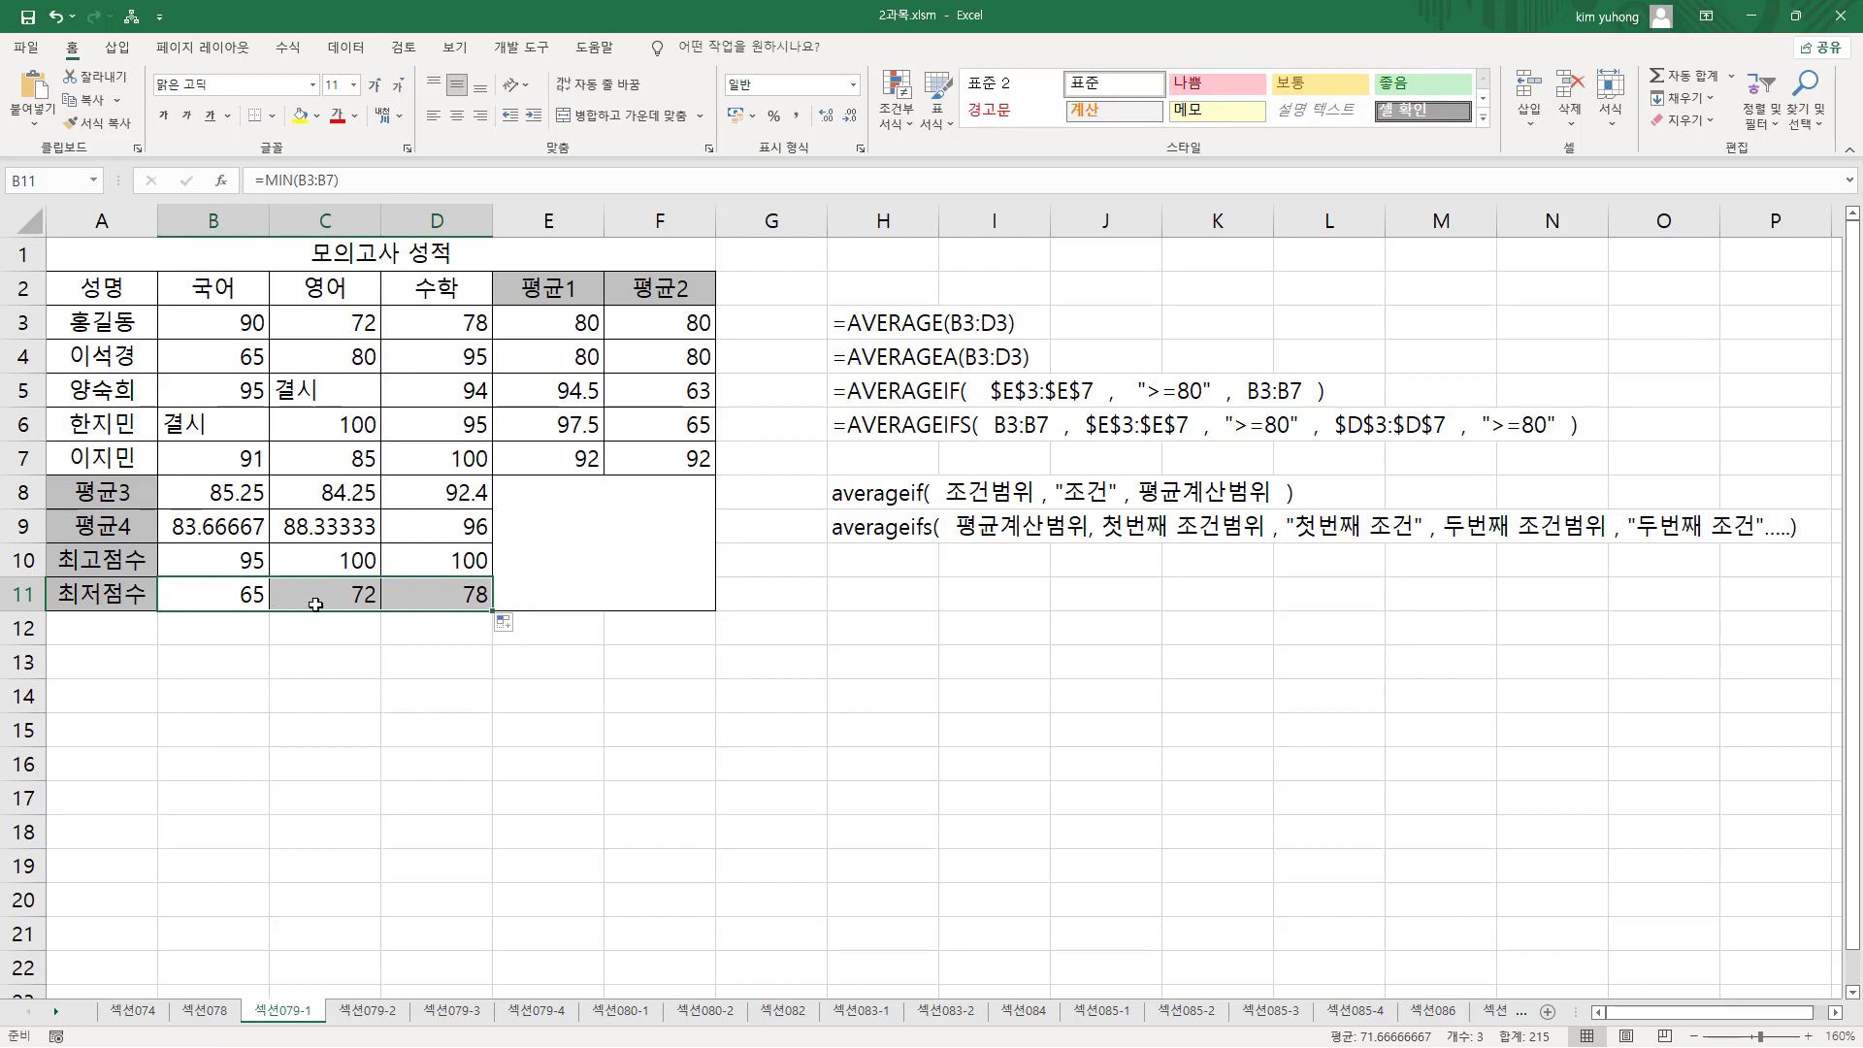
- Note the formulas as text below the table, =MAX(B3:B7) in B13 and =MIN(B3:B7) in B14
left_click(306, 629)
left_click(217, 659)
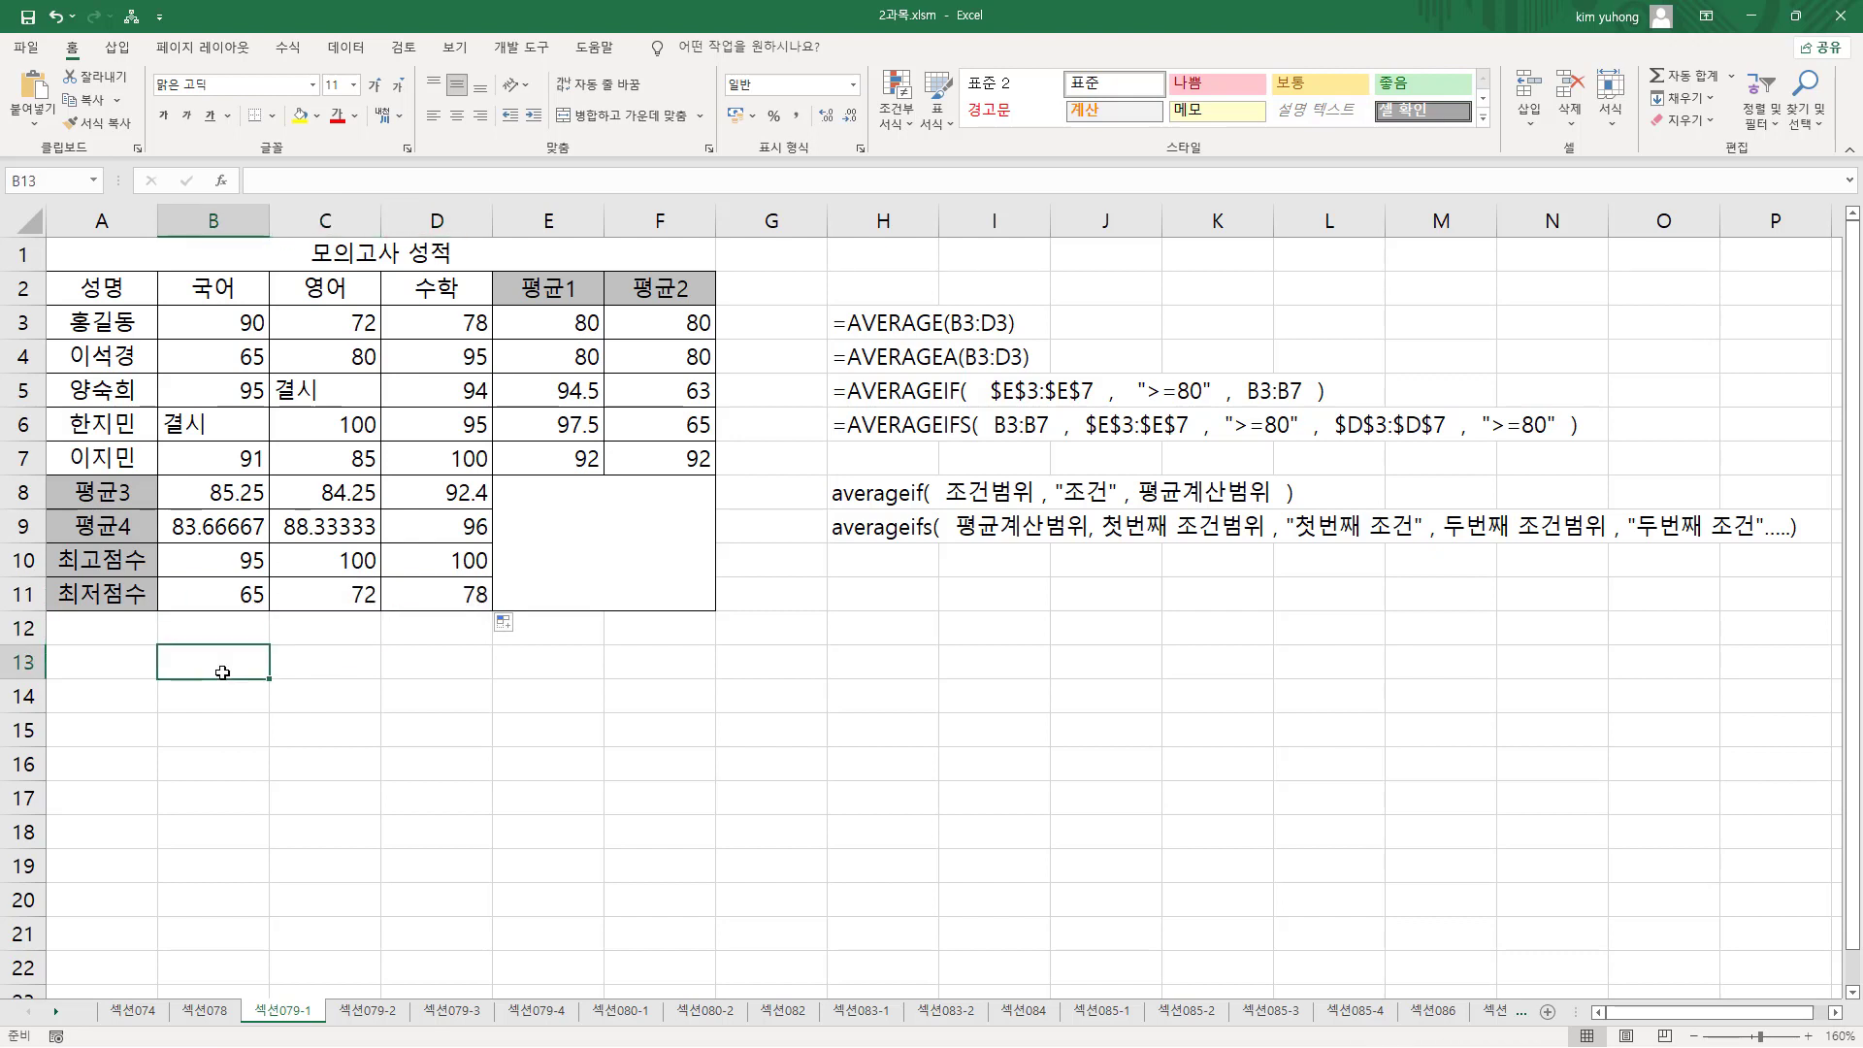
type("=MAX(B3:B7)")
key("Return")
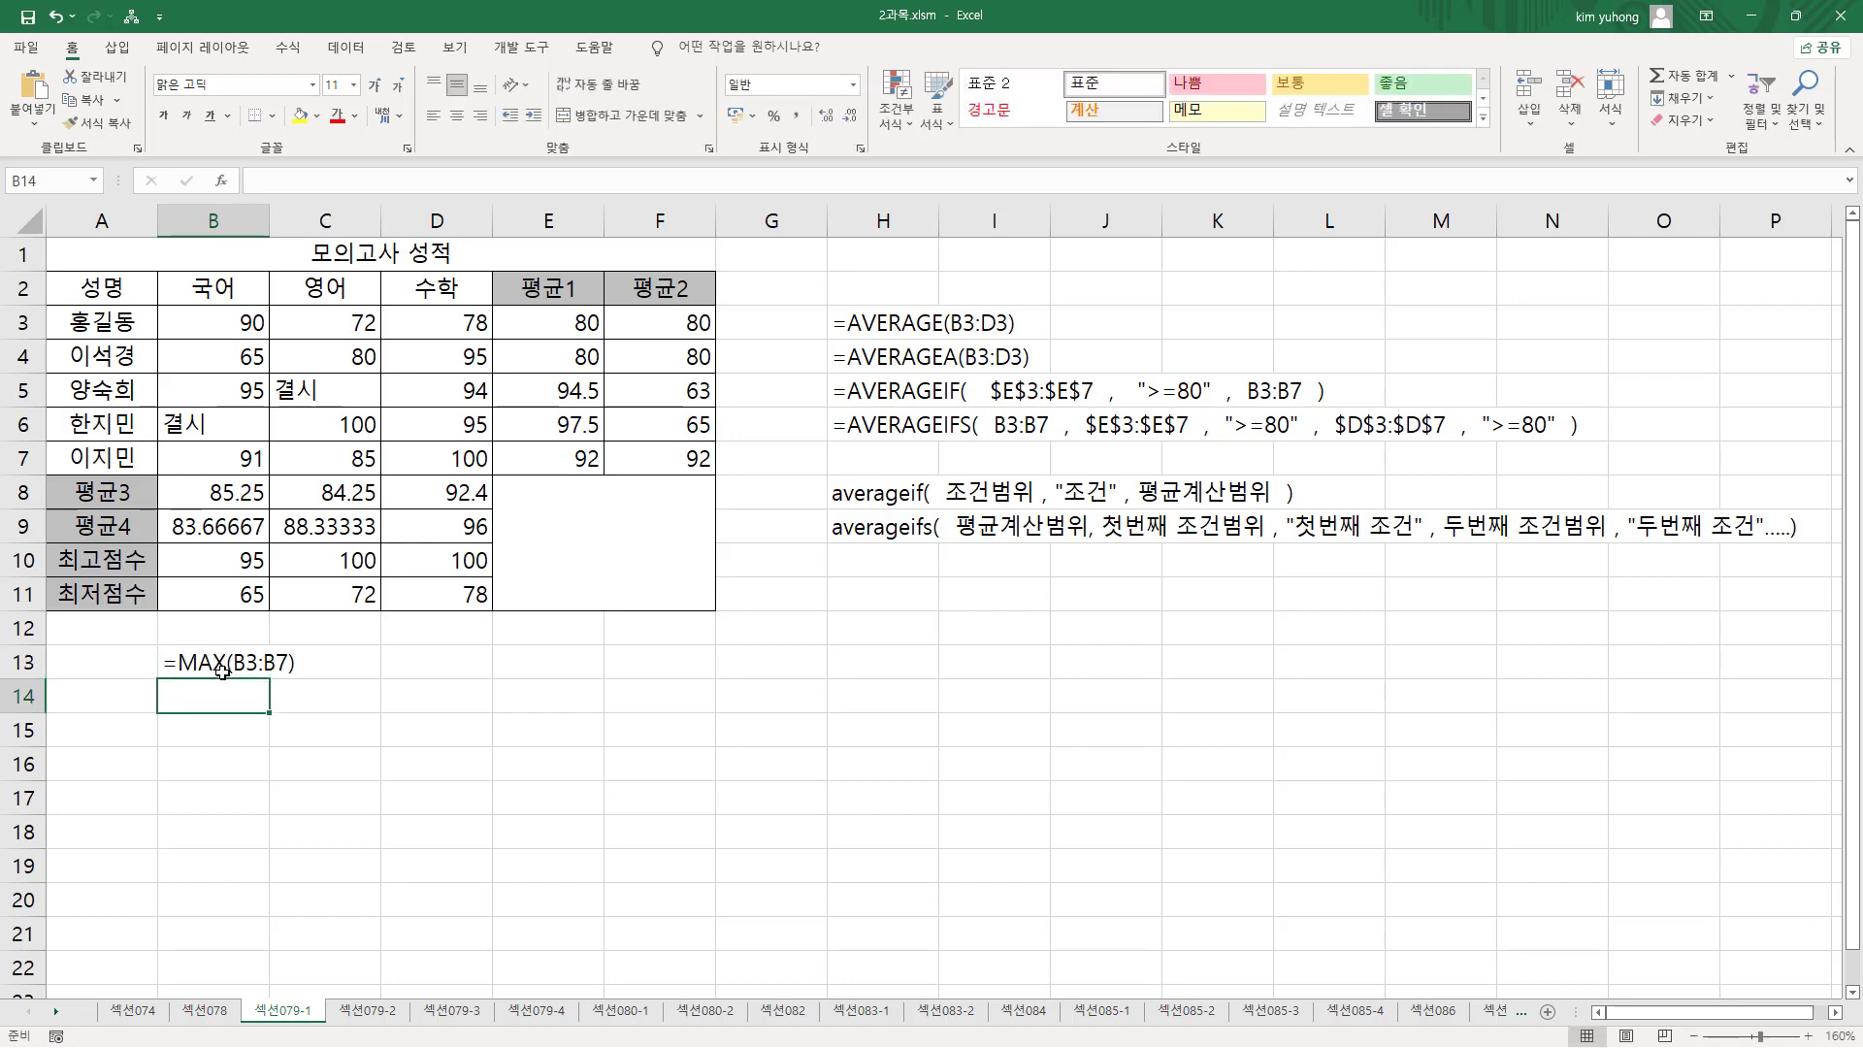
type("=MIN(B3:B7)")
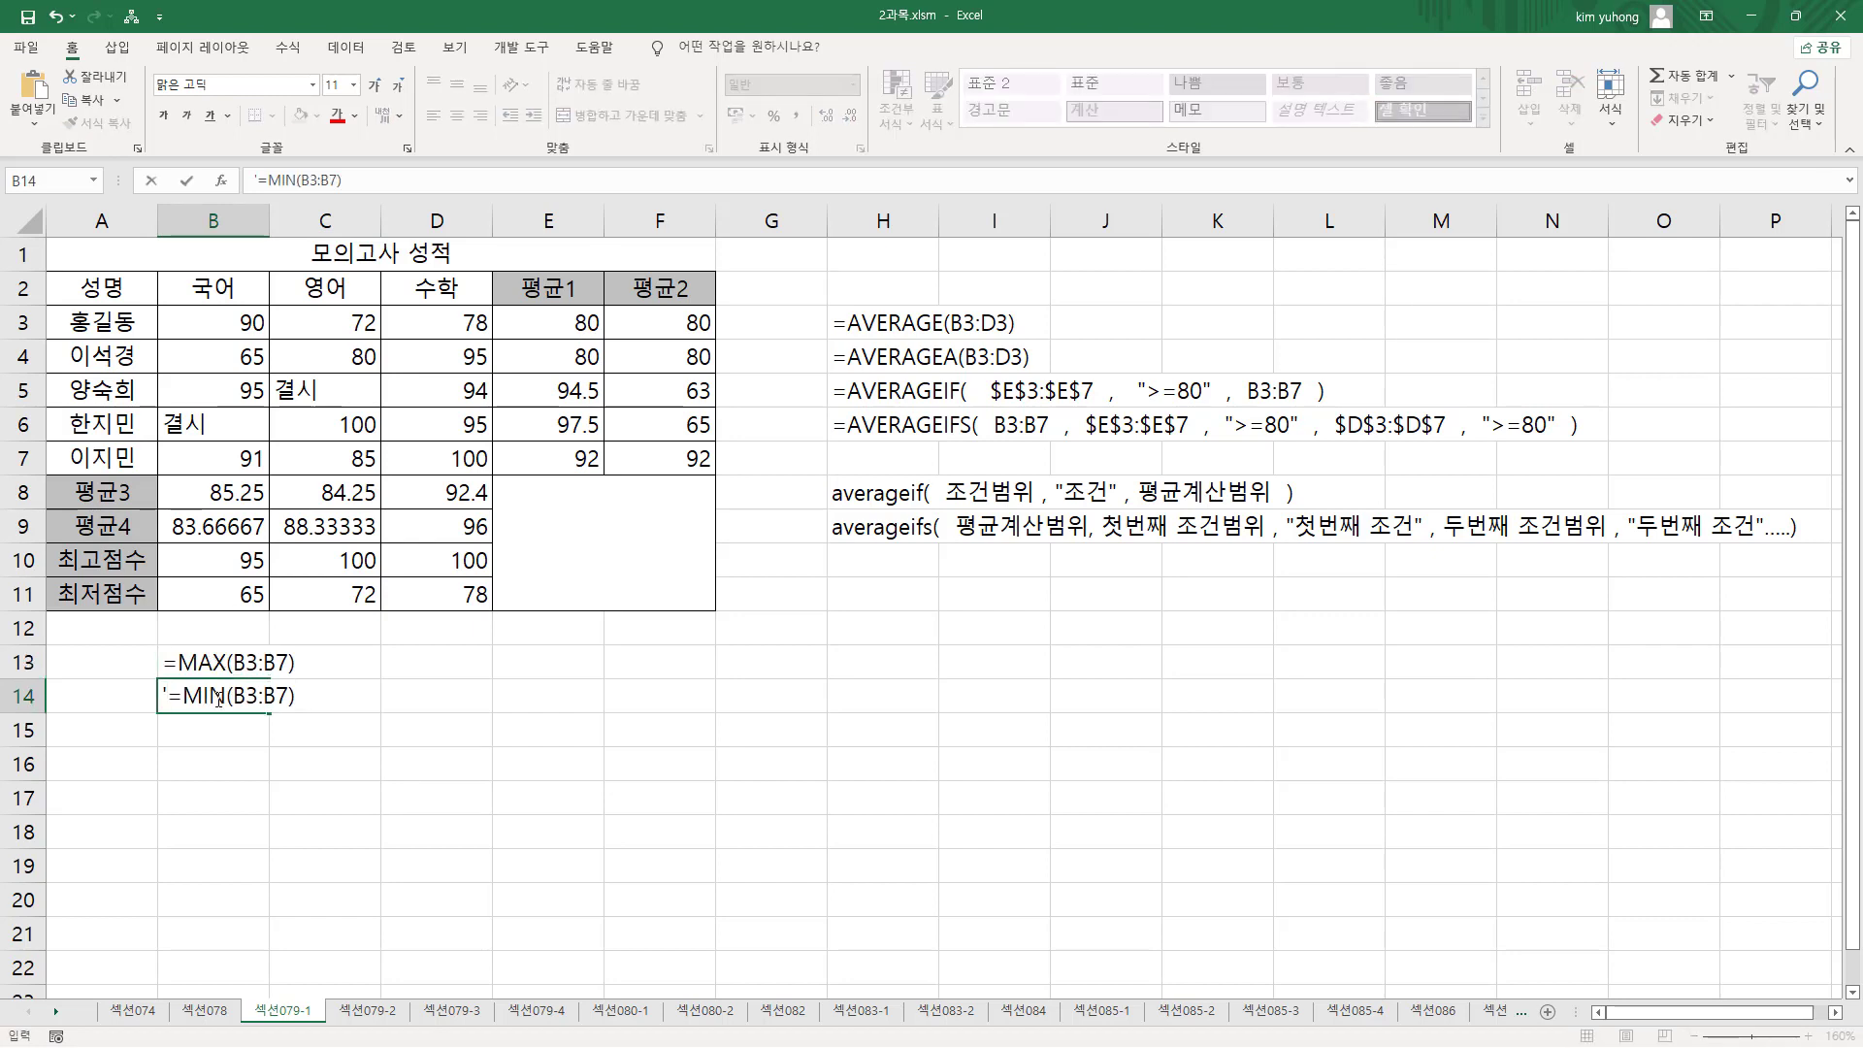
key("Return")
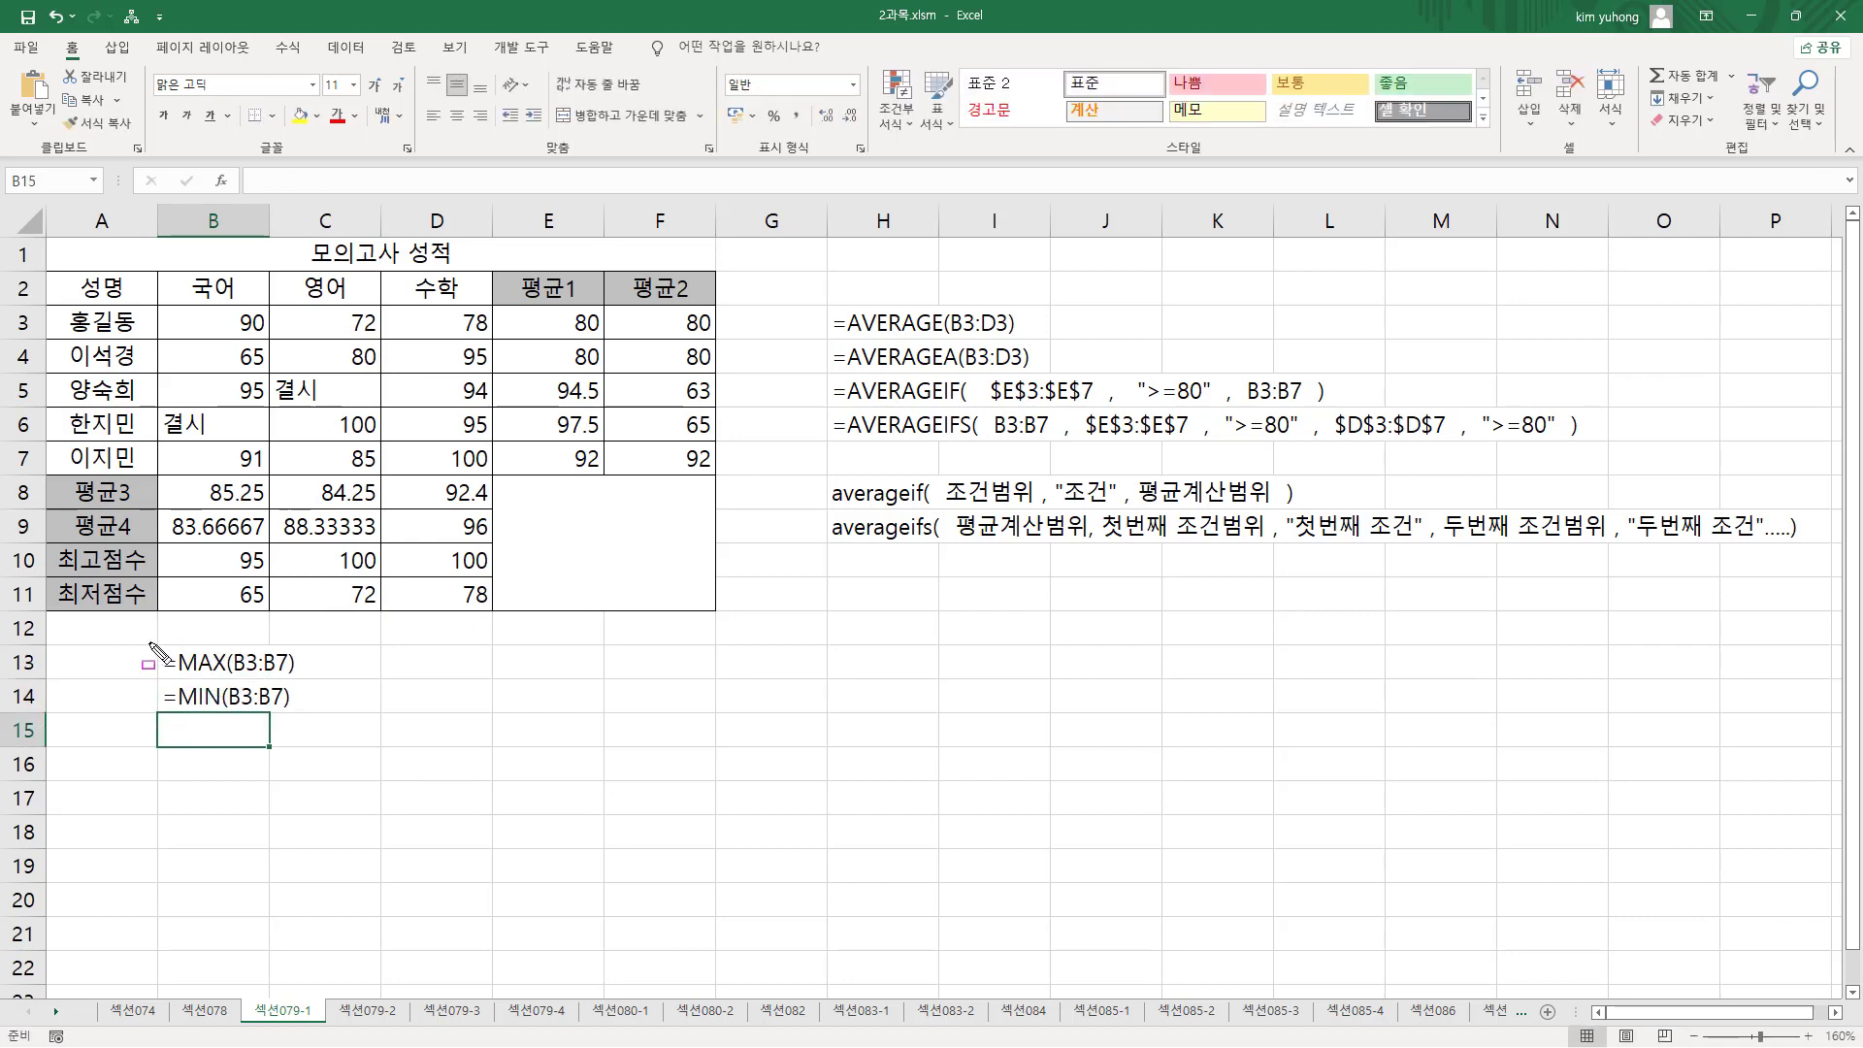
- Review the MAX and MIN notes against each subject's scores and results, and the average formula and syntax notes in column H
mouse_move(143, 633)
left_mouse_down()
mouse_move(292, 738)
mouse_move(344, 742)
mouse_move(333, 728)
left_mouse_up()
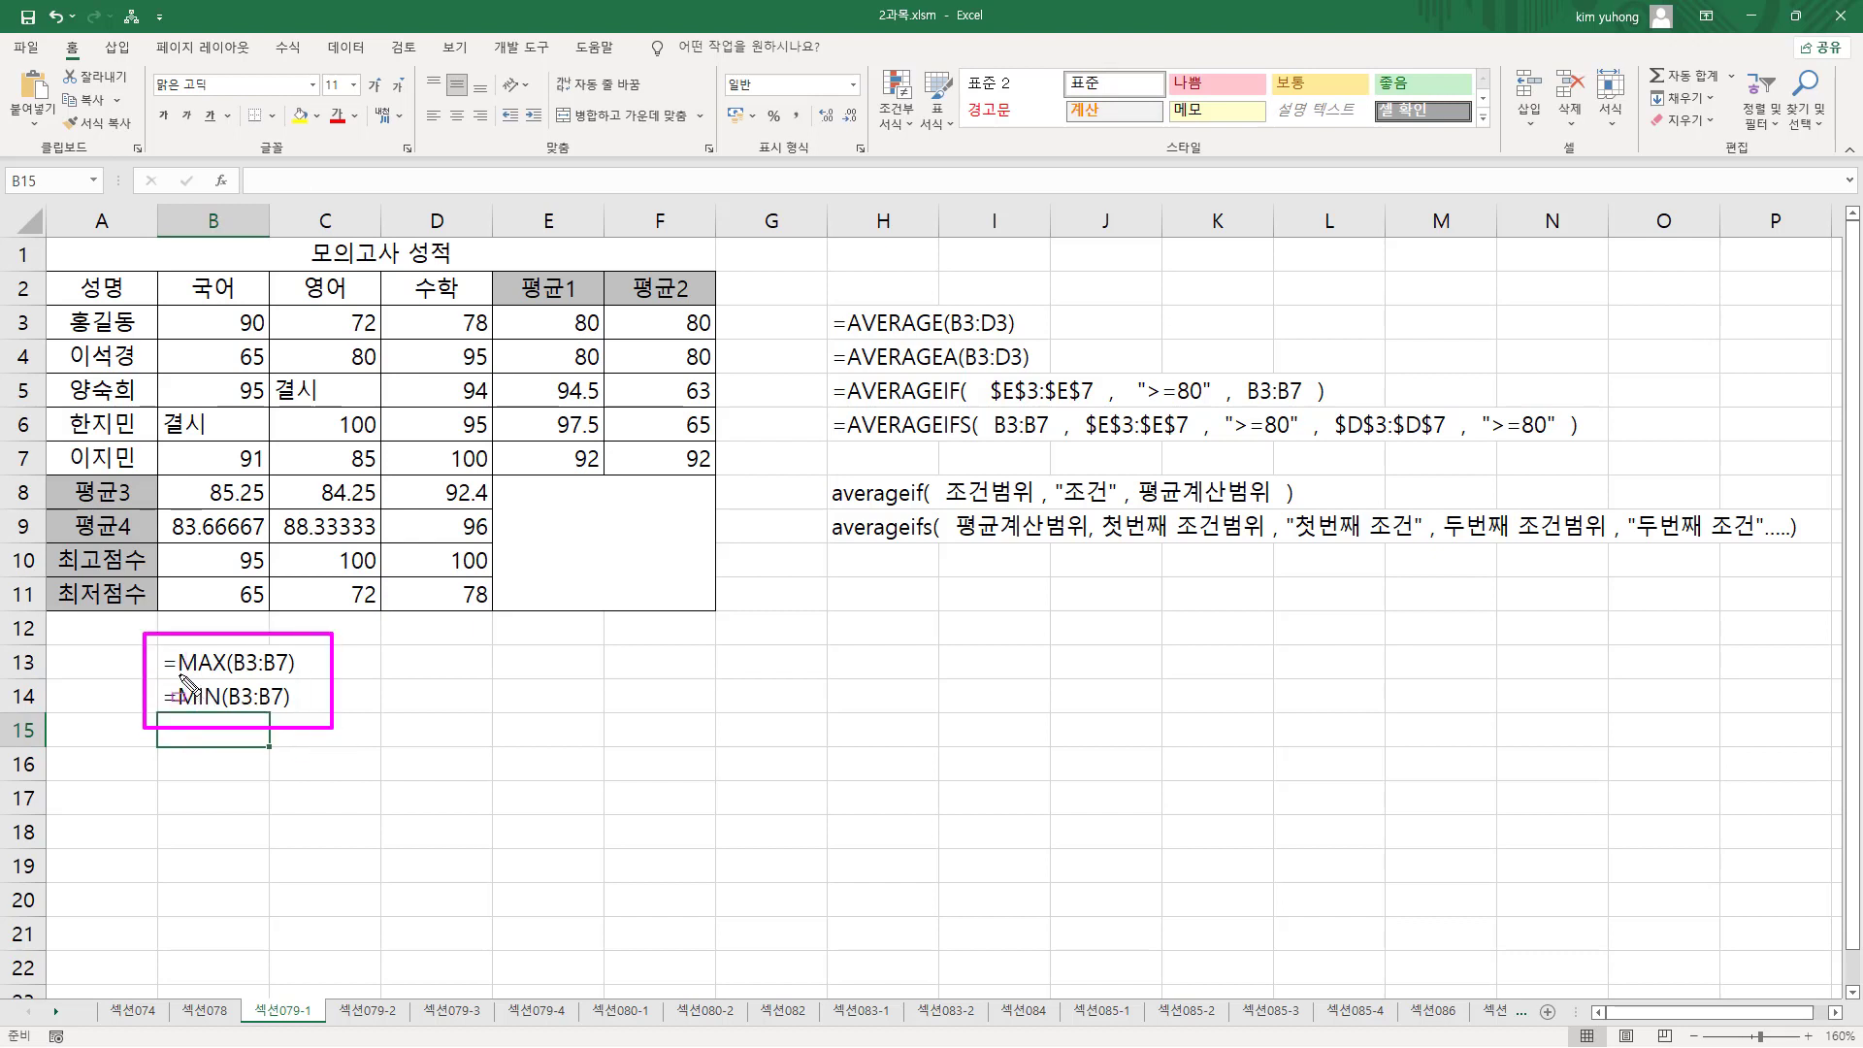
mouse_move(178, 673)
left_mouse_down()
mouse_move(224, 673)
mouse_move(217, 710)
left_mouse_up()
mouse_move(171, 305)
left_mouse_down()
mouse_move(291, 485)
mouse_move(268, 472)
left_mouse_up()
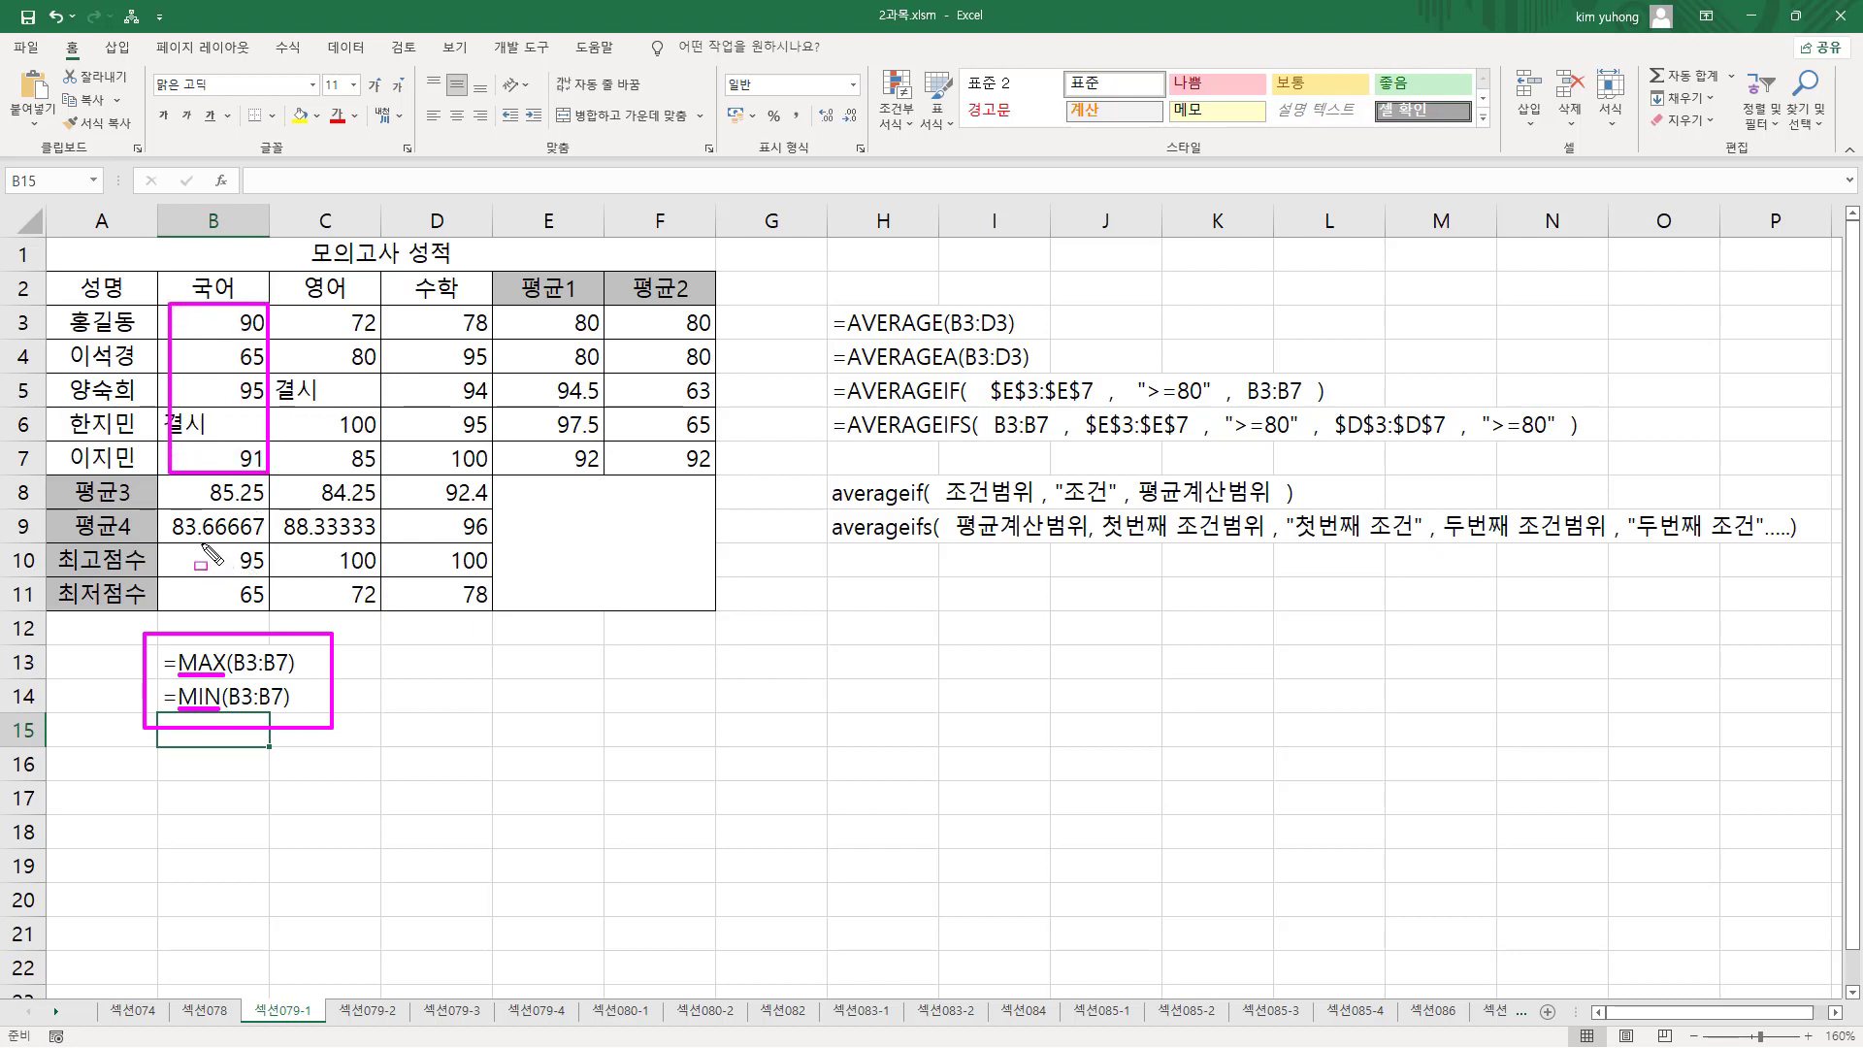
left_click_drag(179, 541, 273, 614)
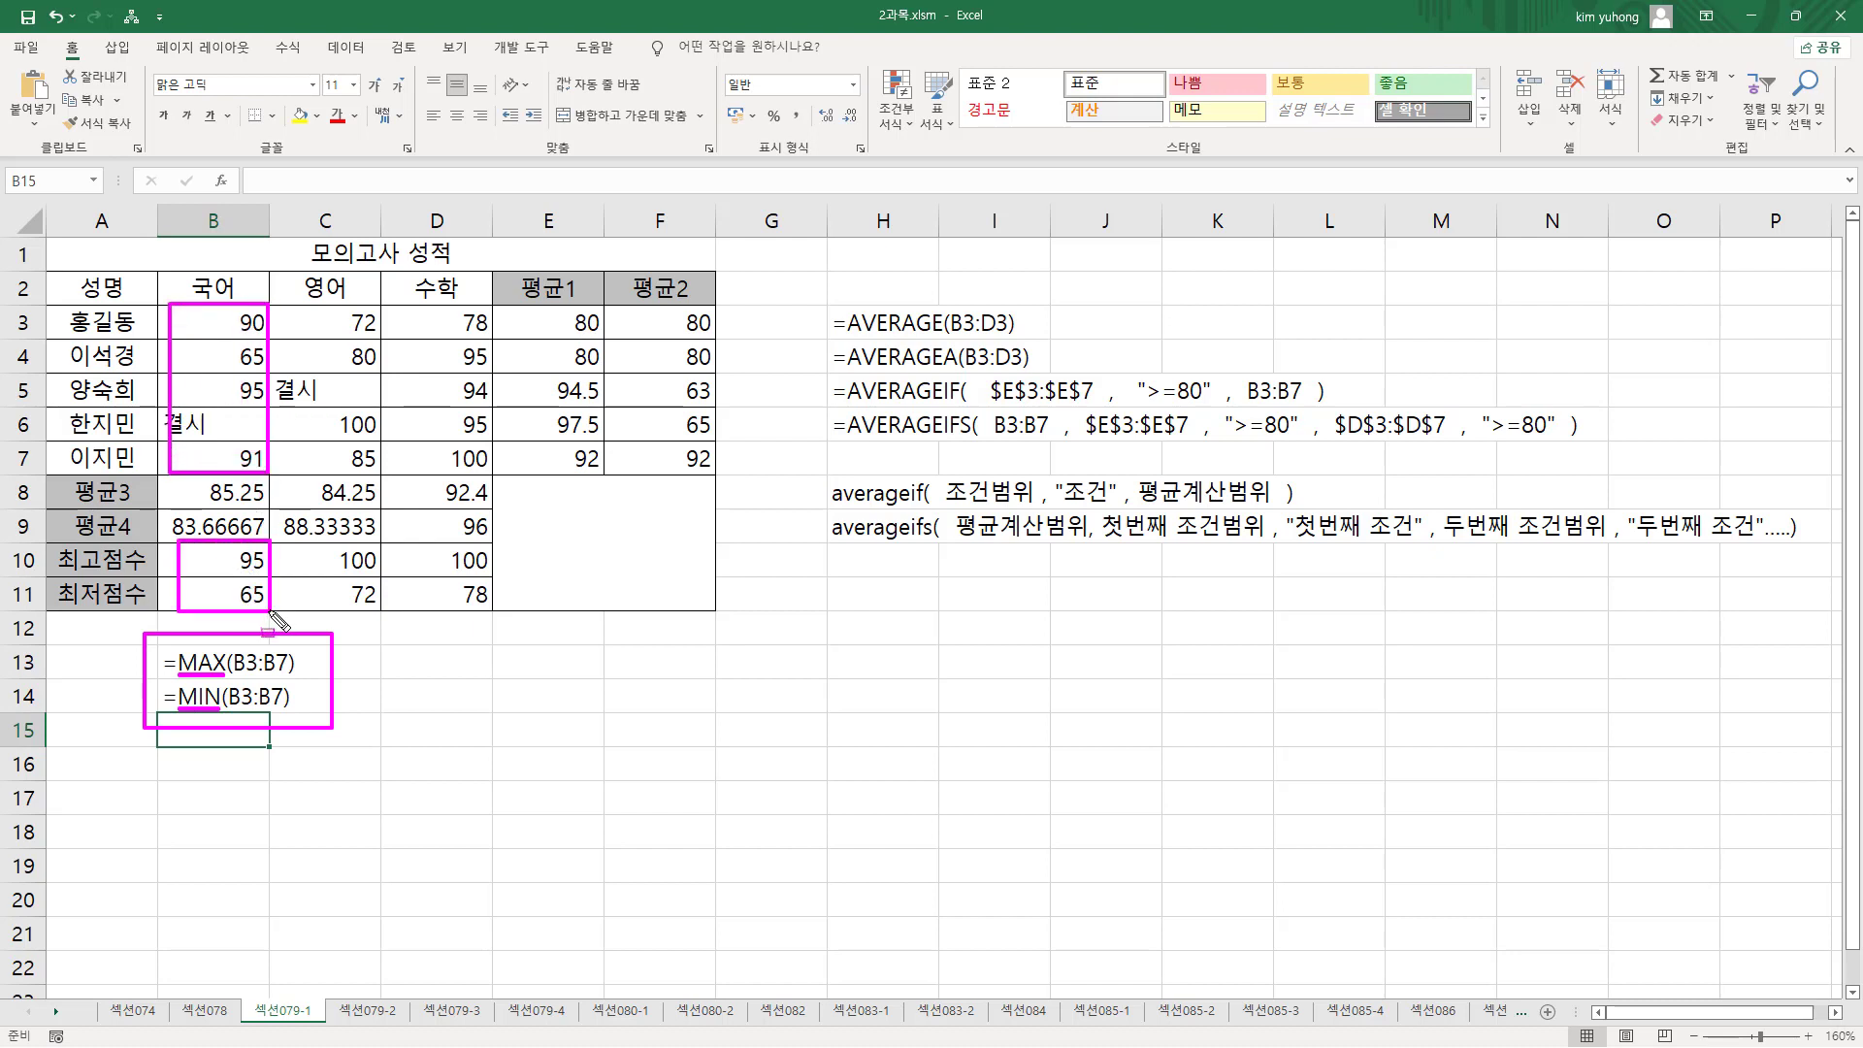
left_click_drag(298, 540, 385, 607)
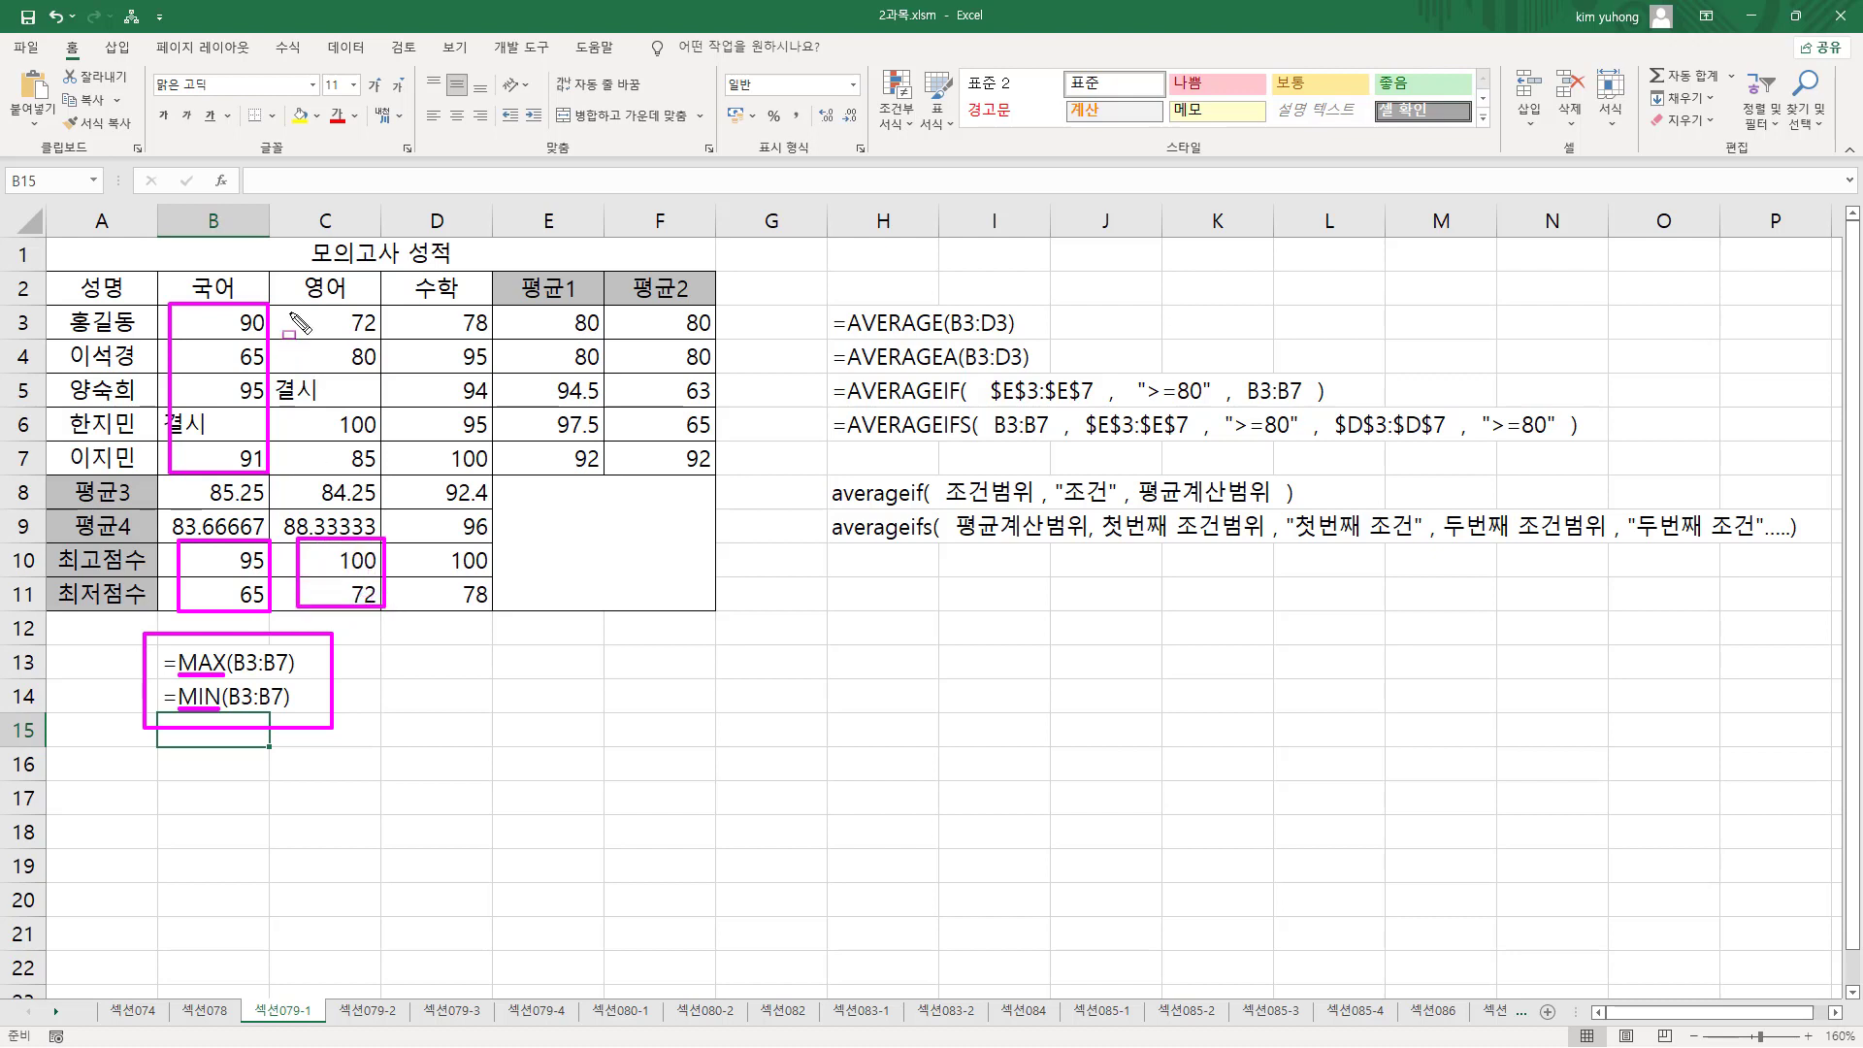
left_click_drag(291, 305, 378, 468)
left_click_drag(435, 546, 499, 615)
left_click_drag(393, 305, 491, 471)
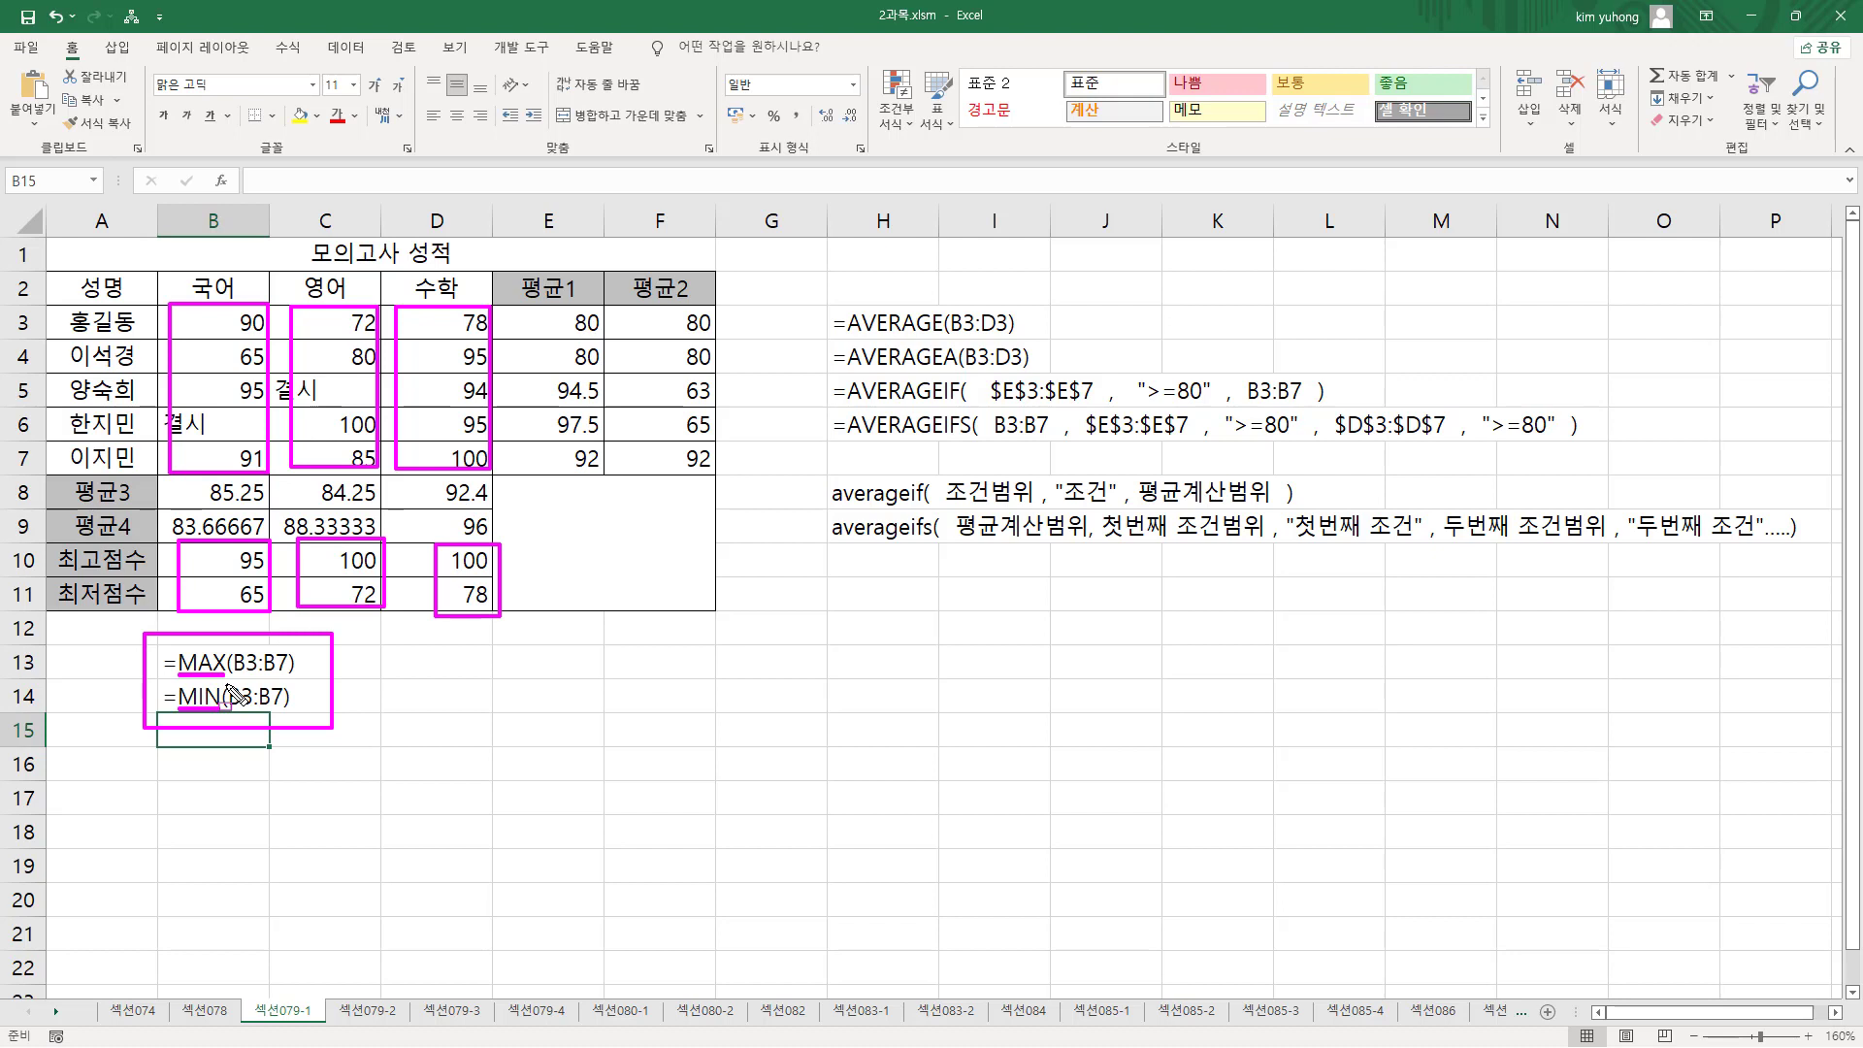
key("e")
left_click_drag(150, 633, 310, 718)
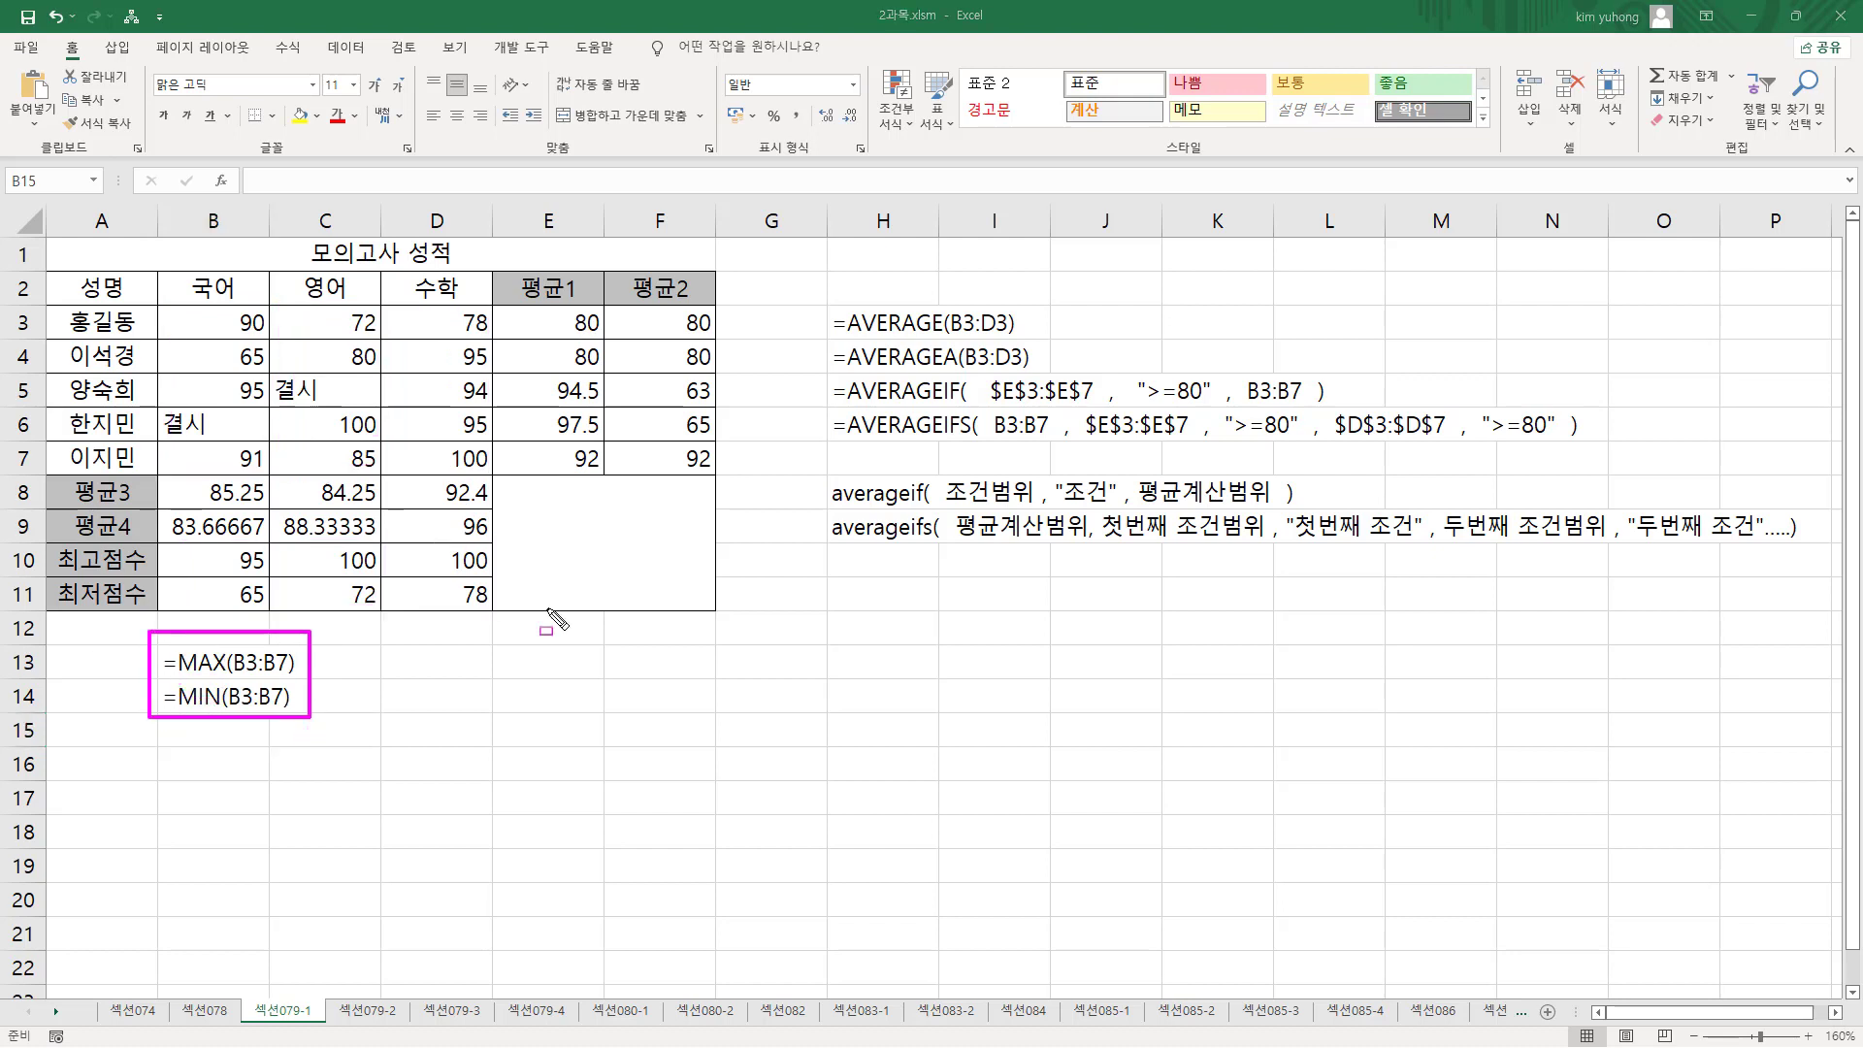
left_click_drag(821, 295, 1060, 375)
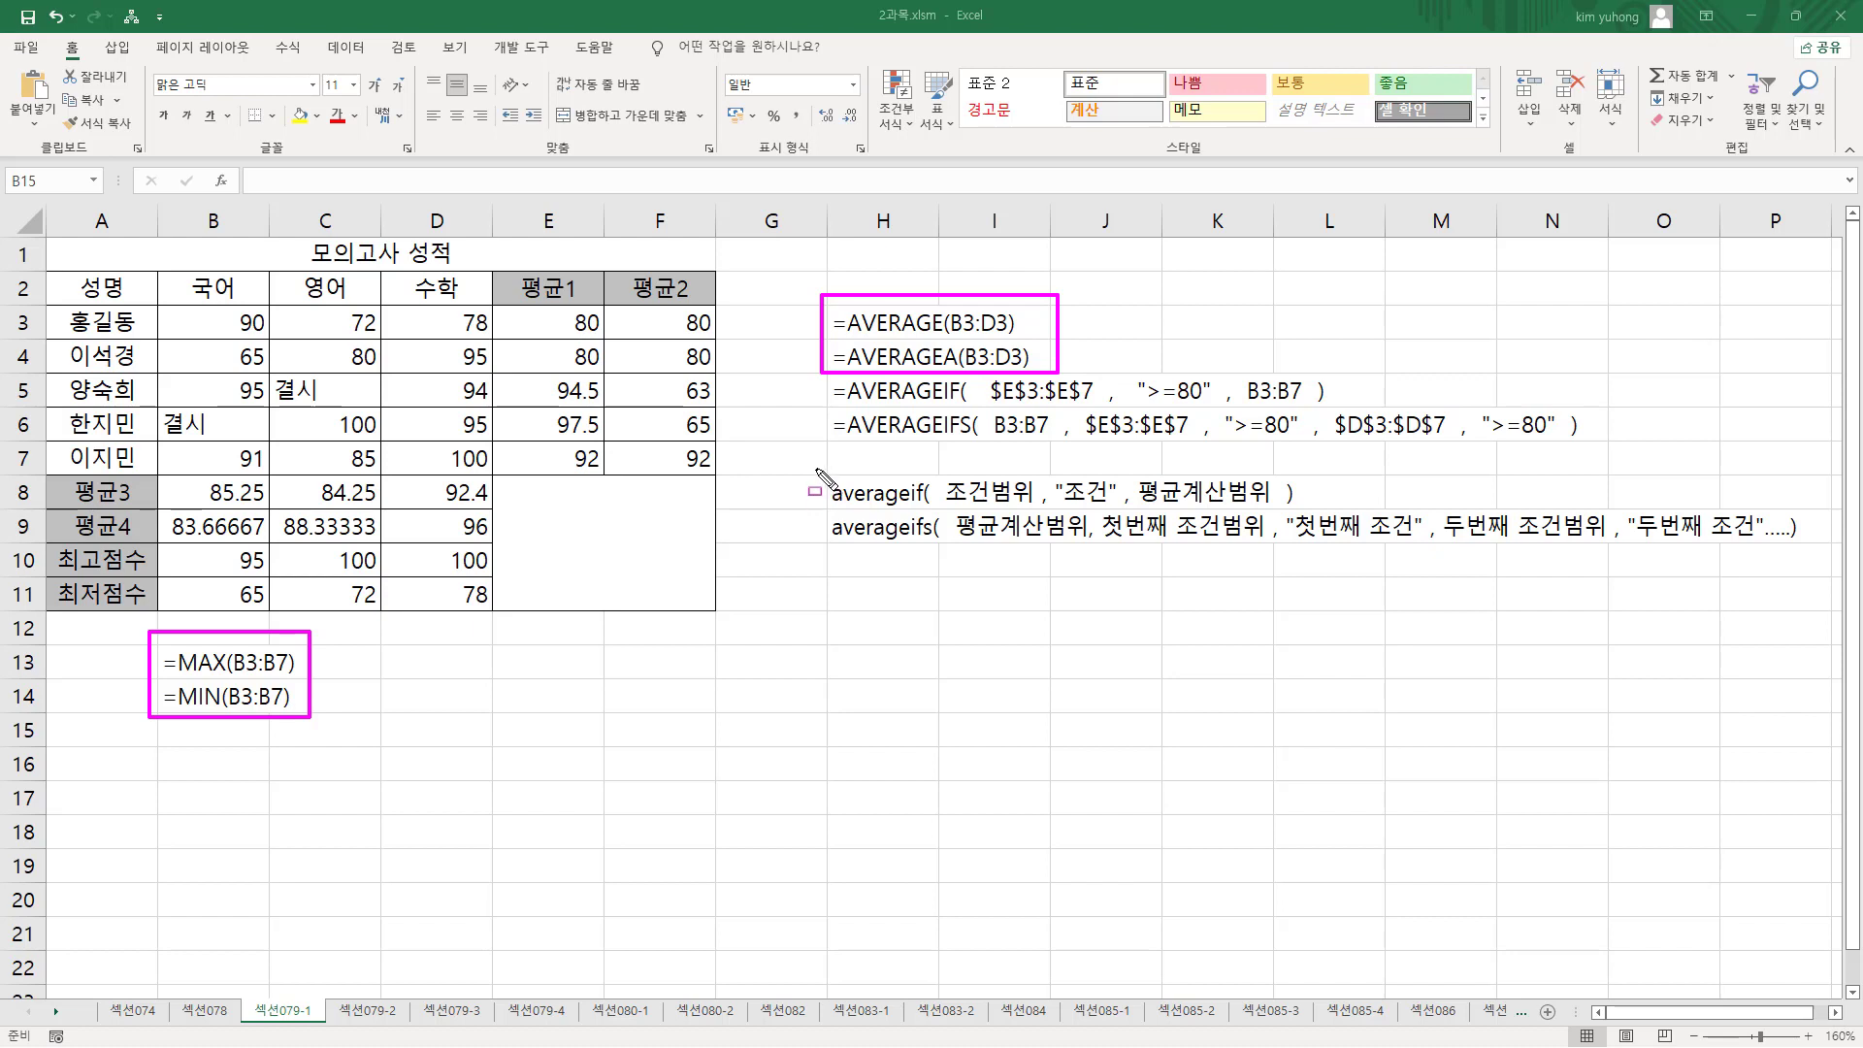
mouse_move(819, 469)
left_mouse_down()
mouse_move(1213, 539)
mouse_move(1811, 553)
left_mouse_up()
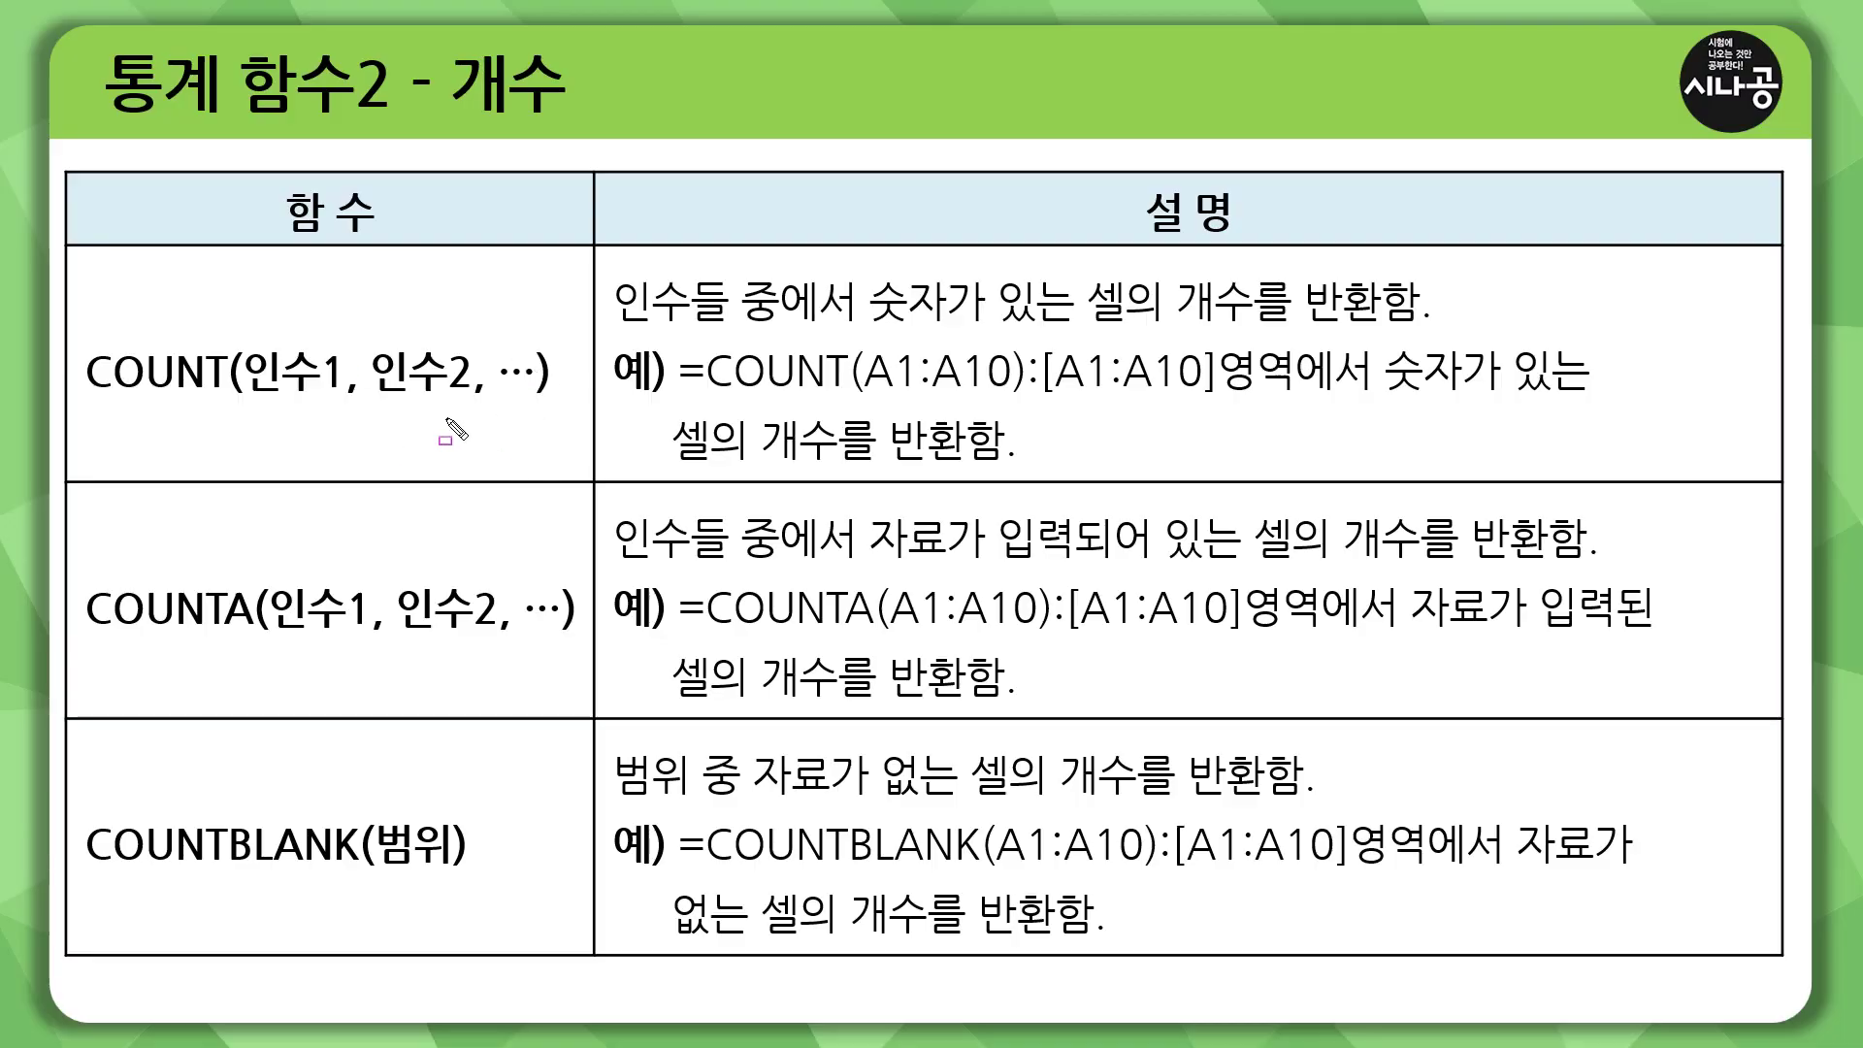
left_click_drag(85, 402, 225, 401)
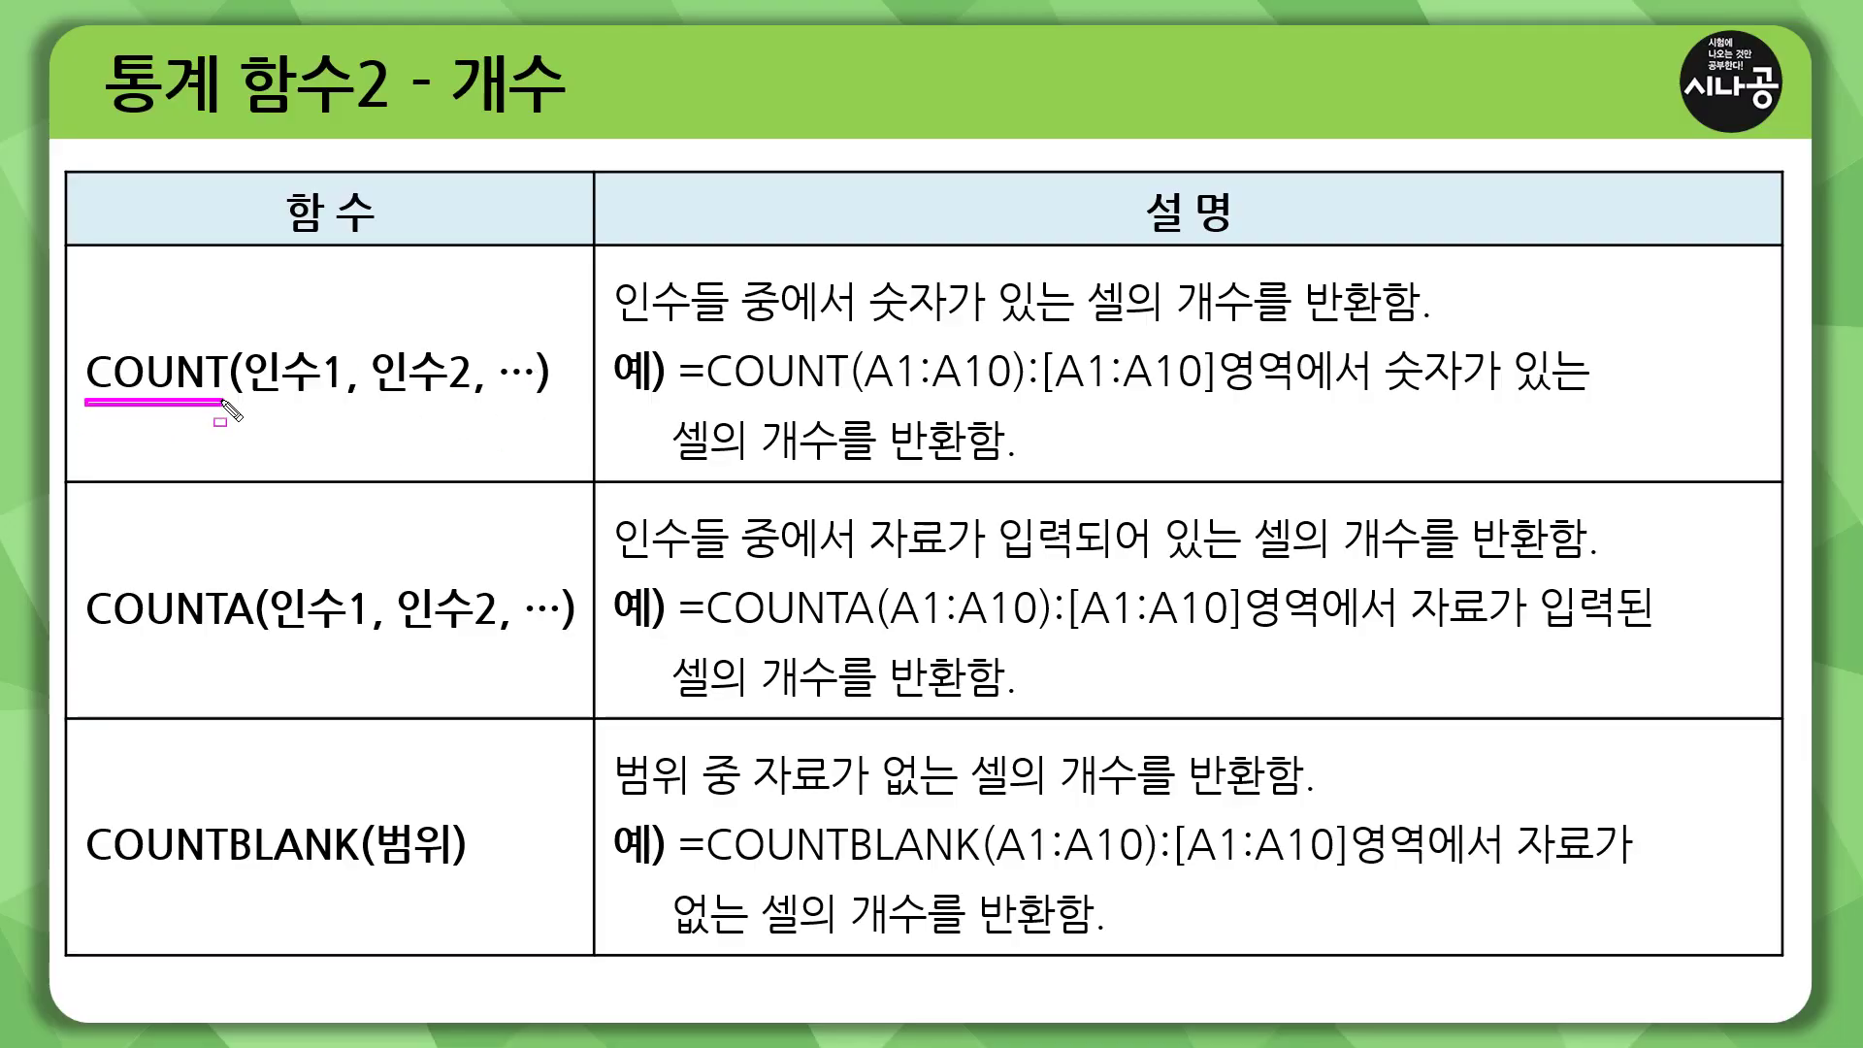
left_click_drag(85, 628, 254, 628)
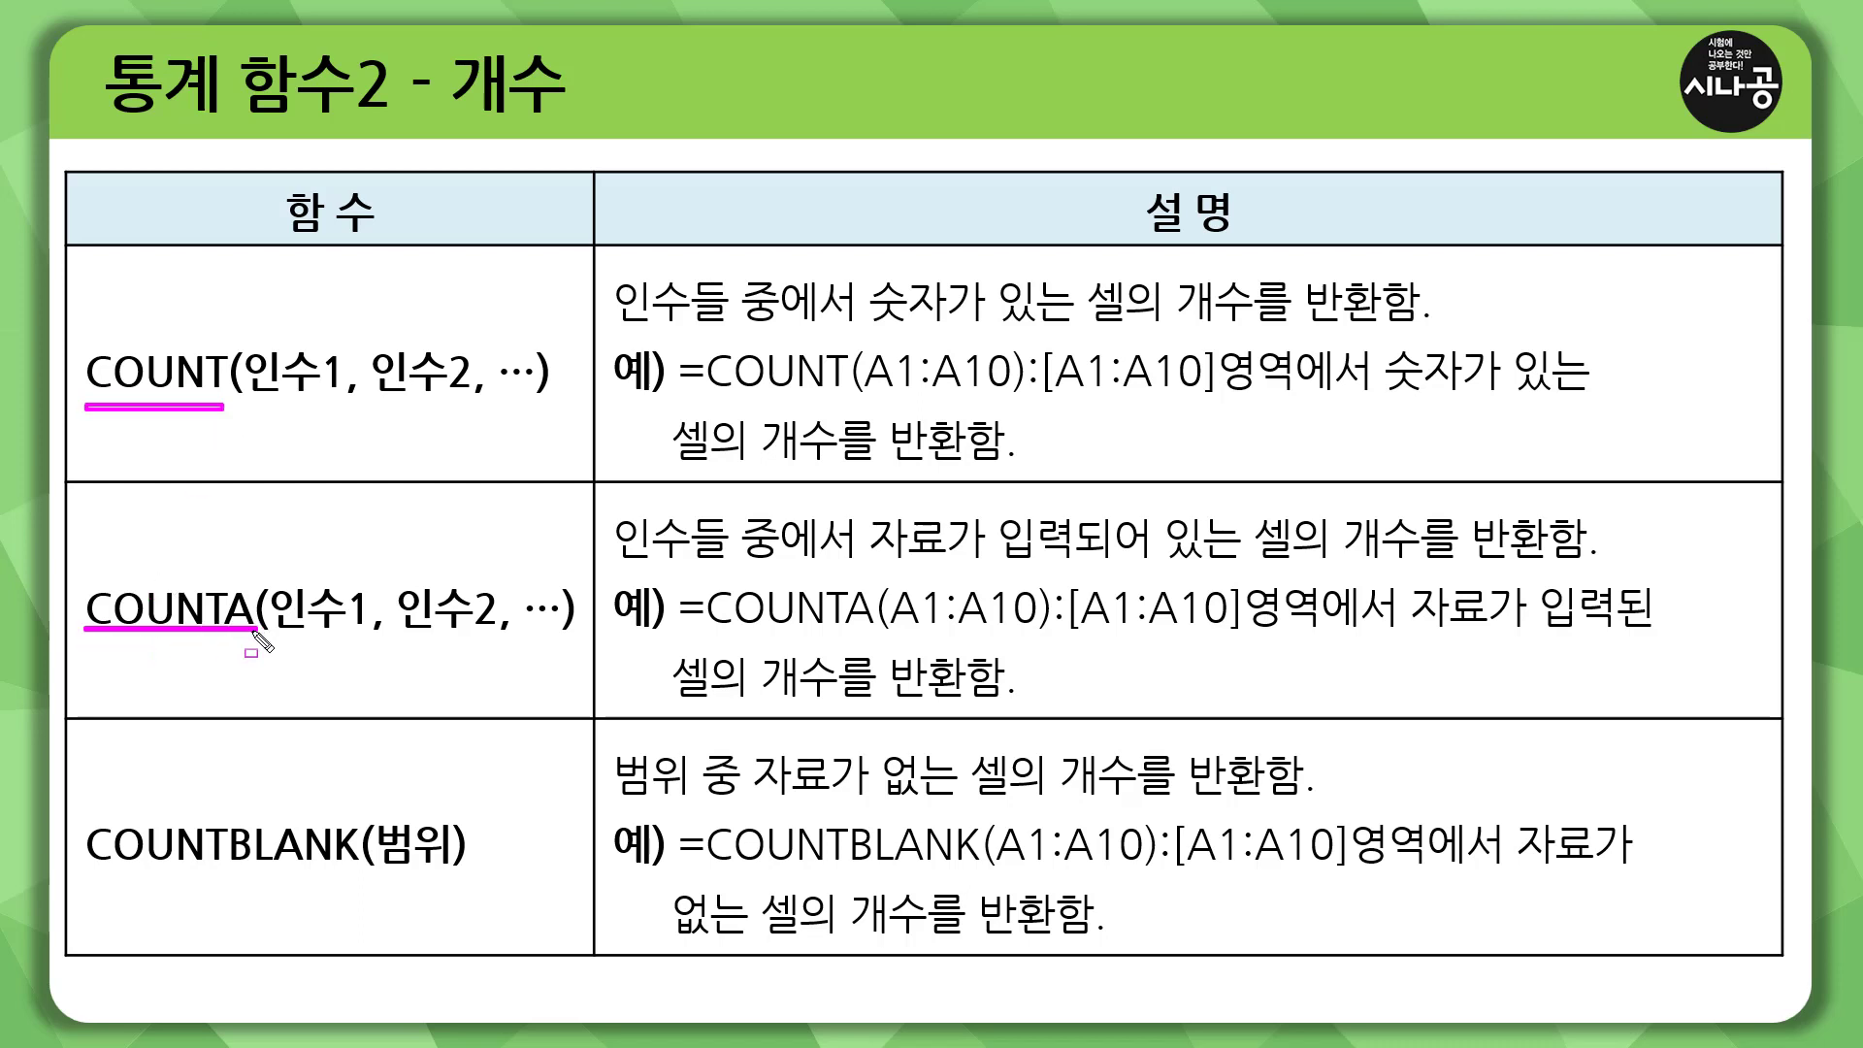
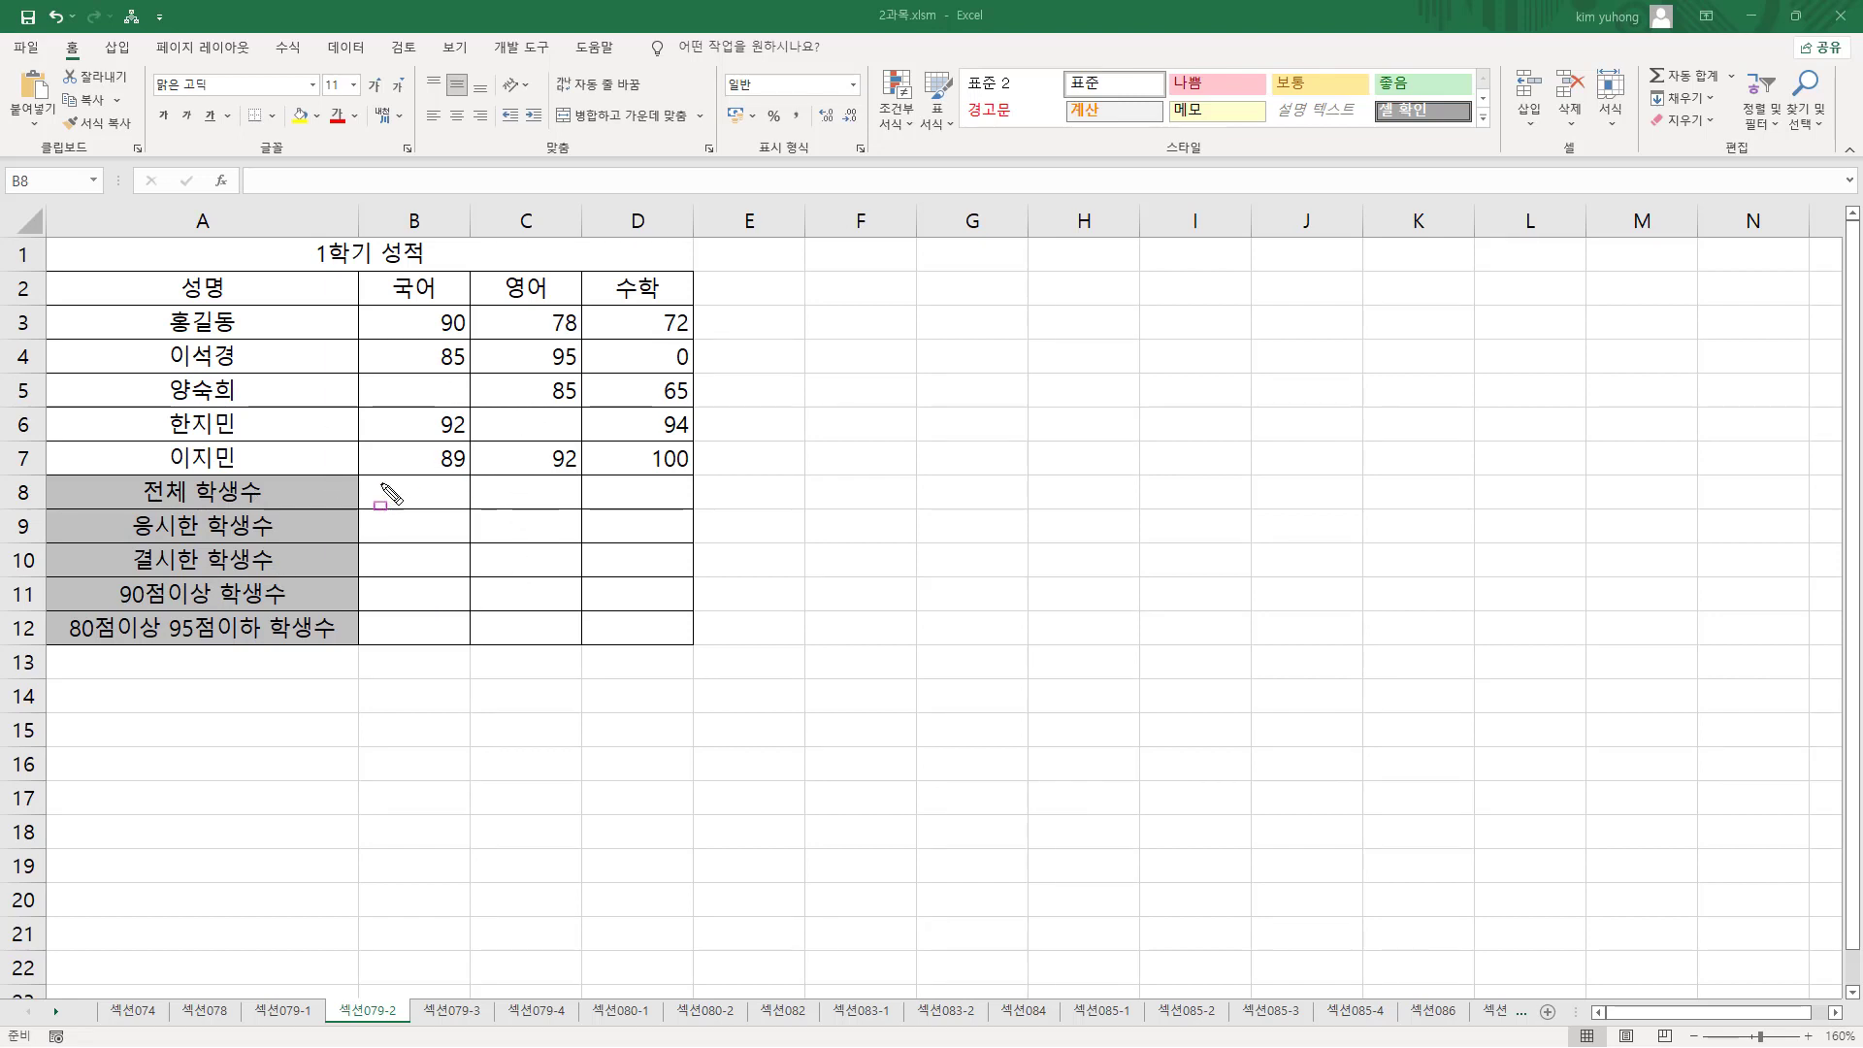
- Examine the 전체 학생수 row against the student names in A3:A7 and the 국어 scores in B3:B7, including blank B5
mouse_move(360, 475)
left_mouse_down()
mouse_move(383, 545)
mouse_move(692, 643)
left_mouse_up()
key("Escape")
left_click_drag(139, 504, 286, 502)
left_click_drag(411, 301, 471, 474)
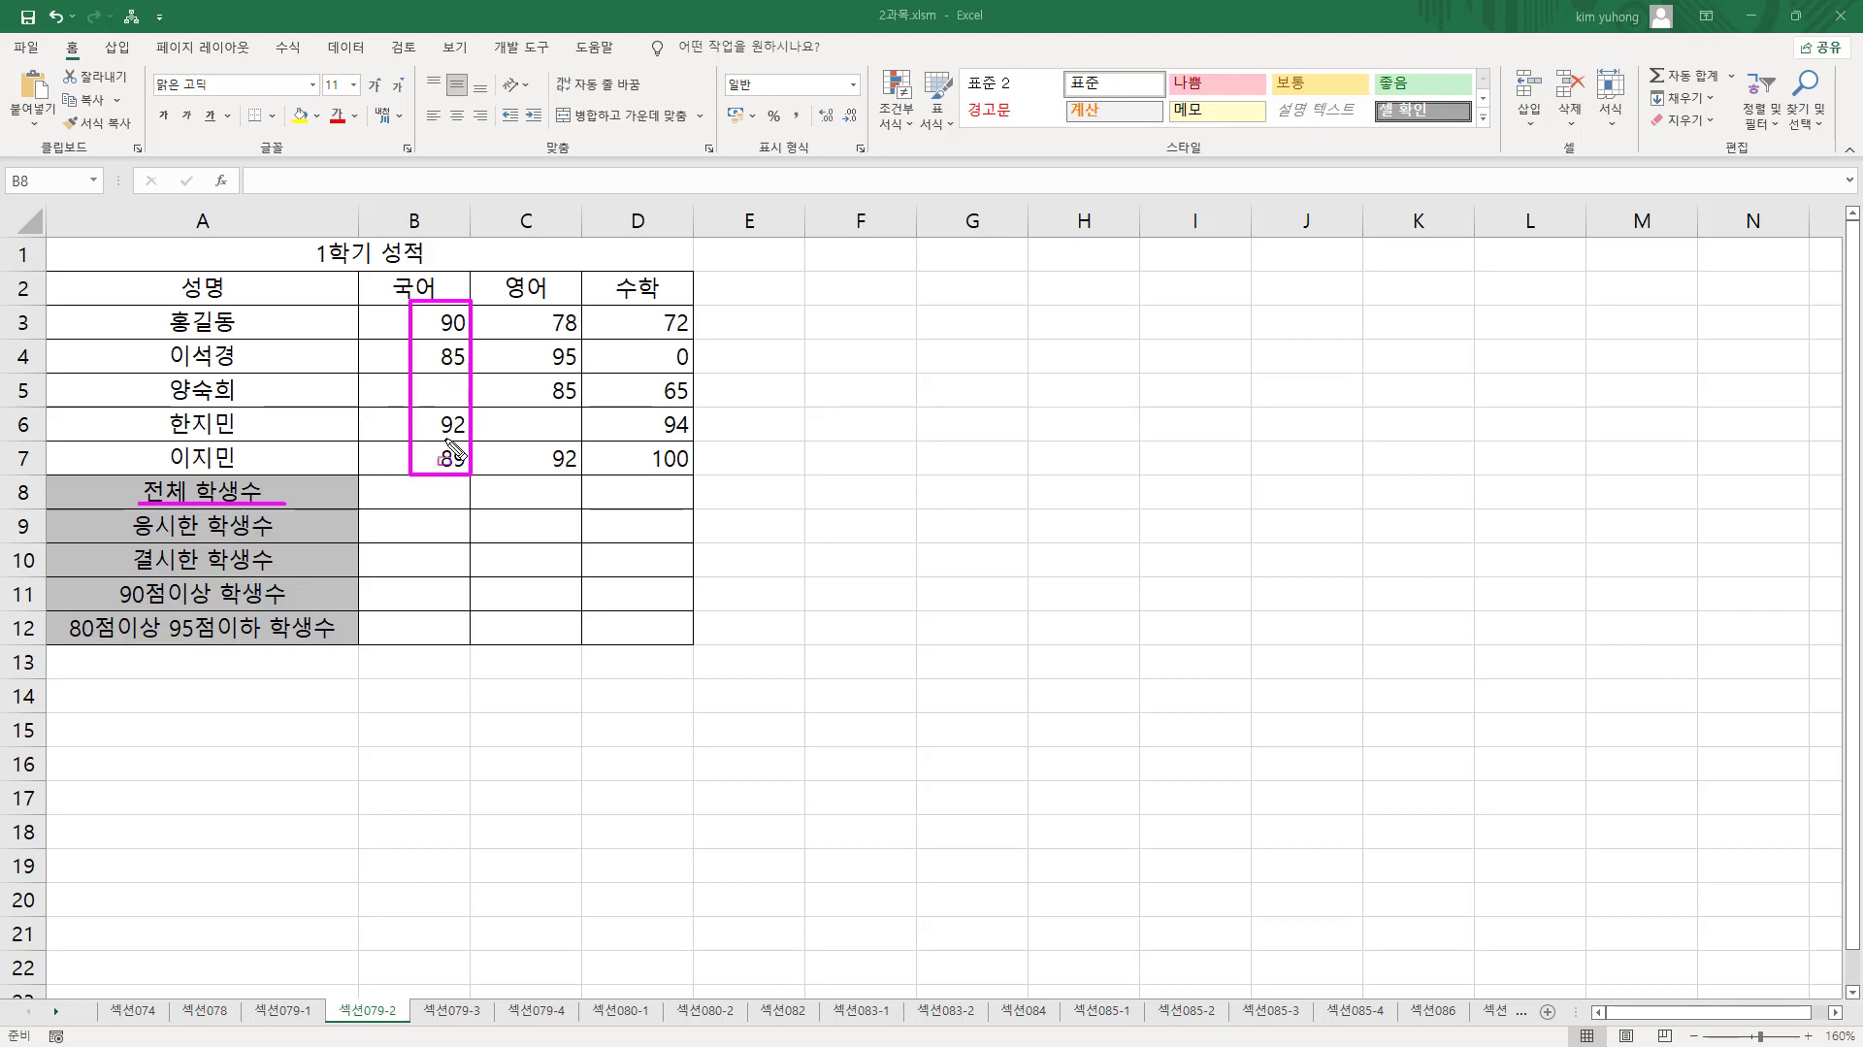
left_click_drag(427, 380, 464, 400)
mouse_move(153, 306)
left_mouse_down()
mouse_move(210, 464)
mouse_move(254, 490)
mouse_move(248, 473)
left_mouse_up()
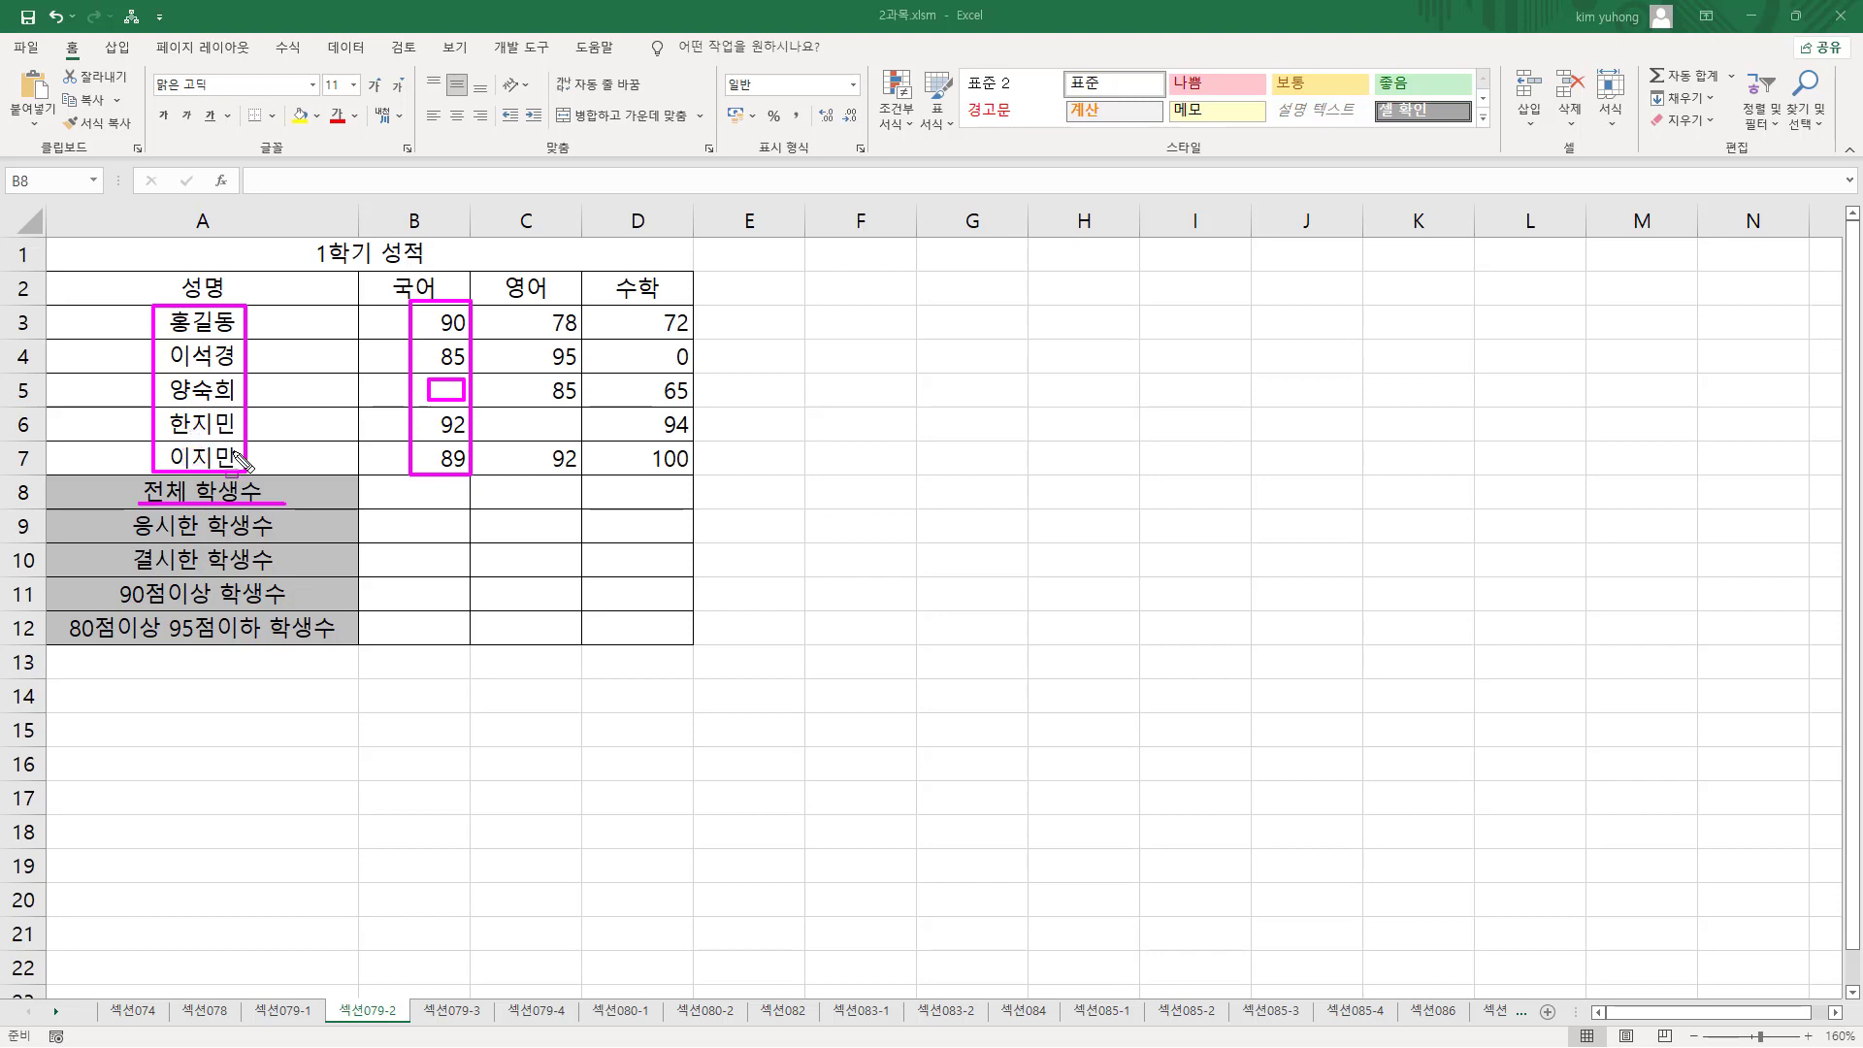
key("Escape")
- Calculate the 국어 전체 학생수 in B8 with =COUNTA(A3:A7)
left_click(431, 495)
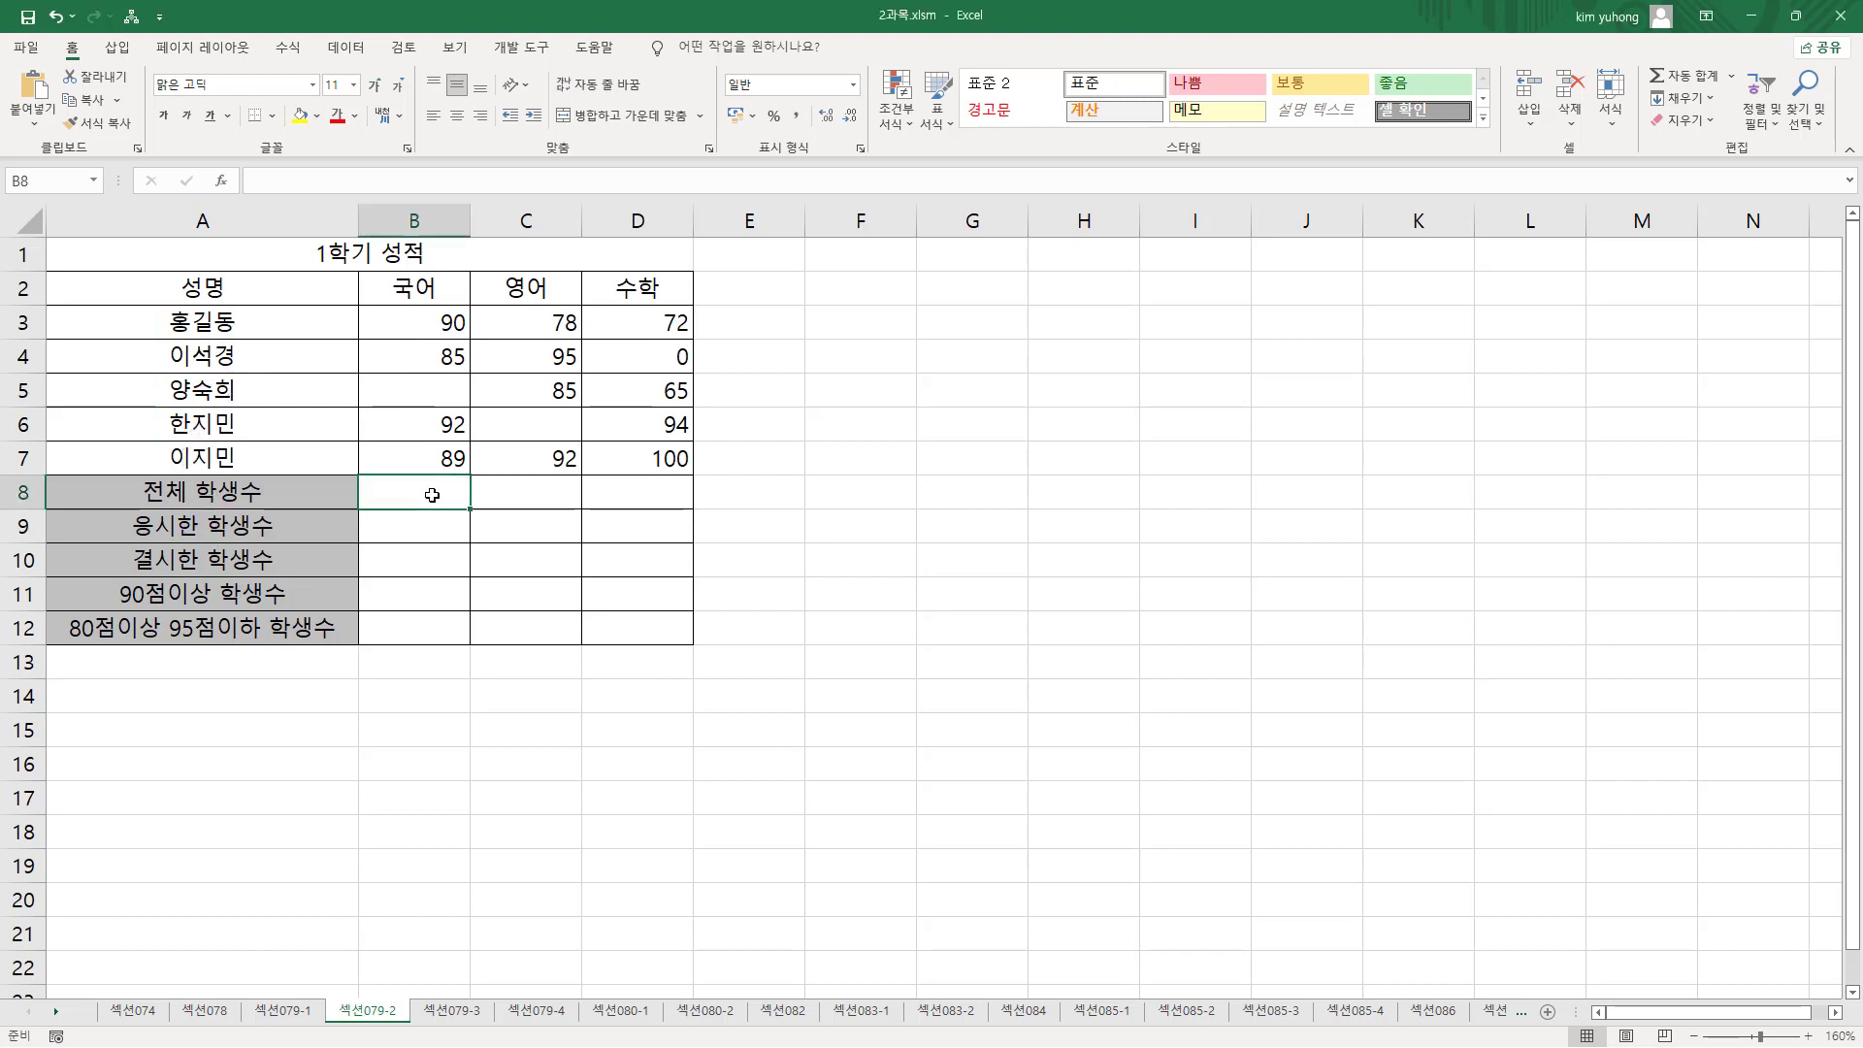
type("=")
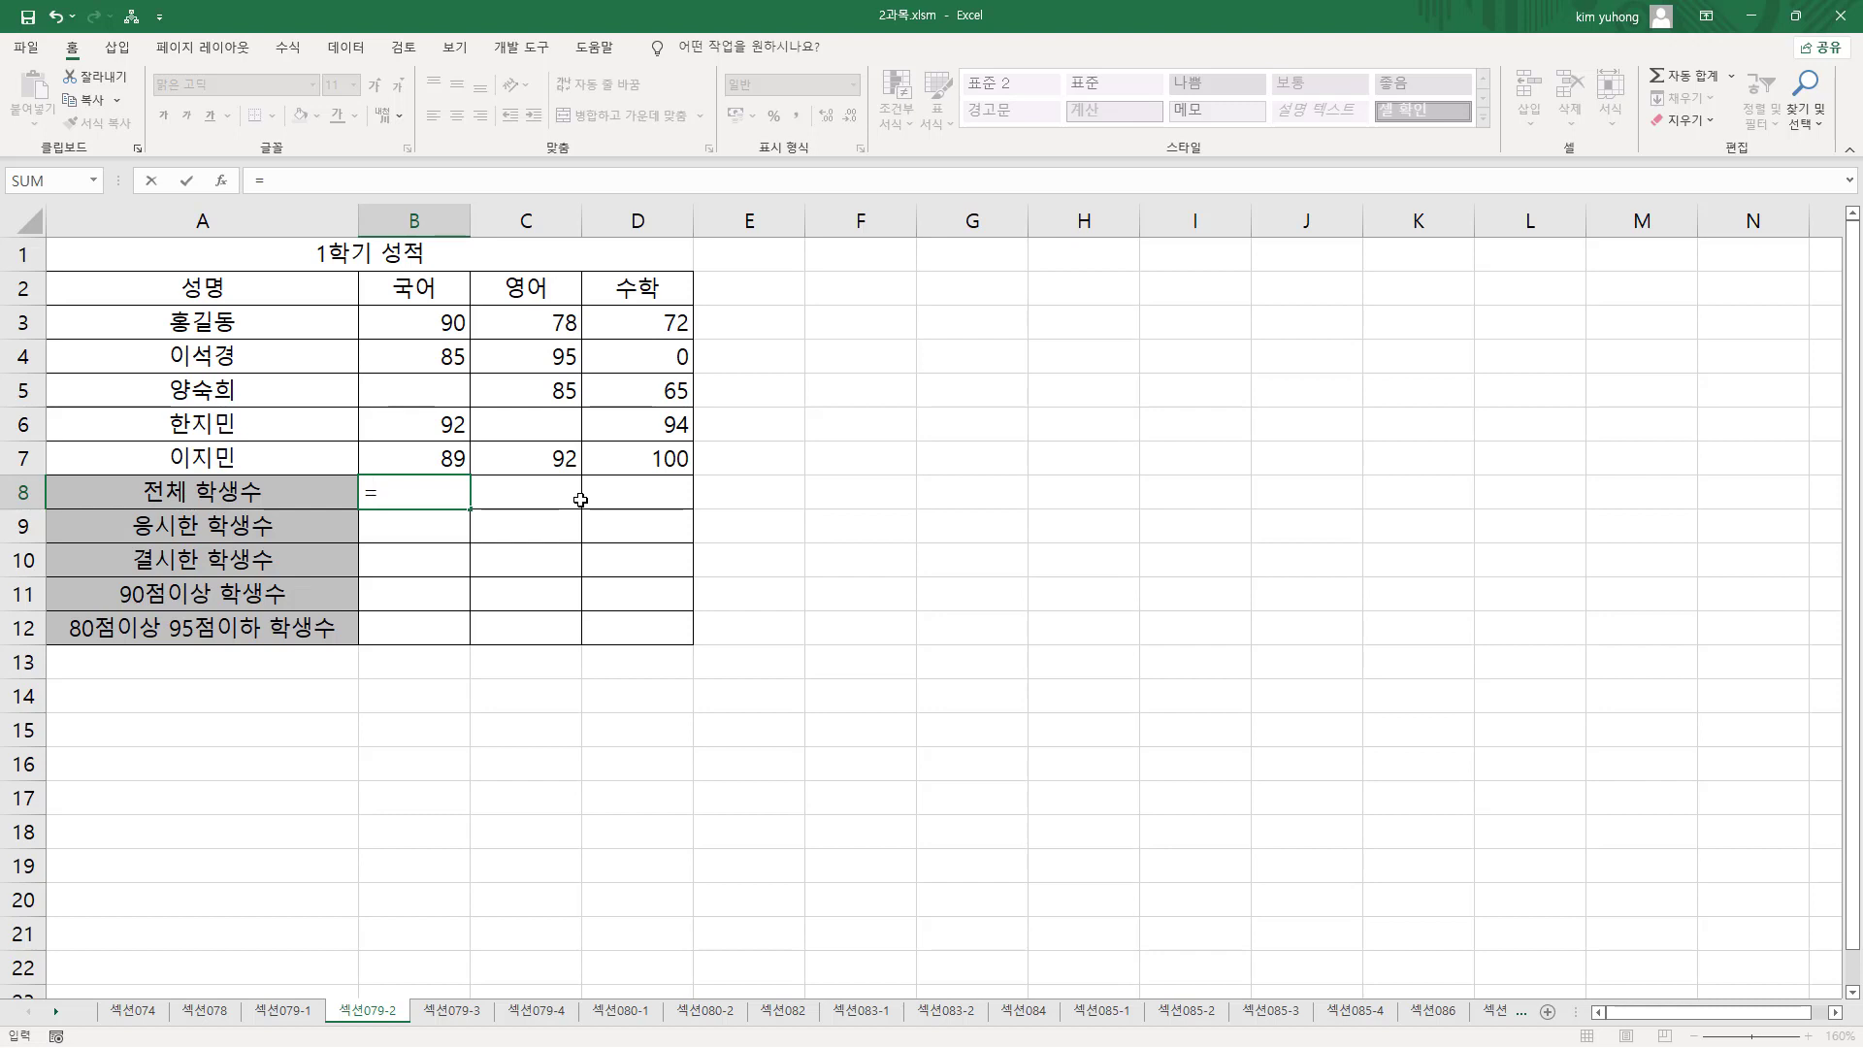
type("채")
key("BackSpace")
key("BackSpace")
key("Hangul")
type("counta(")
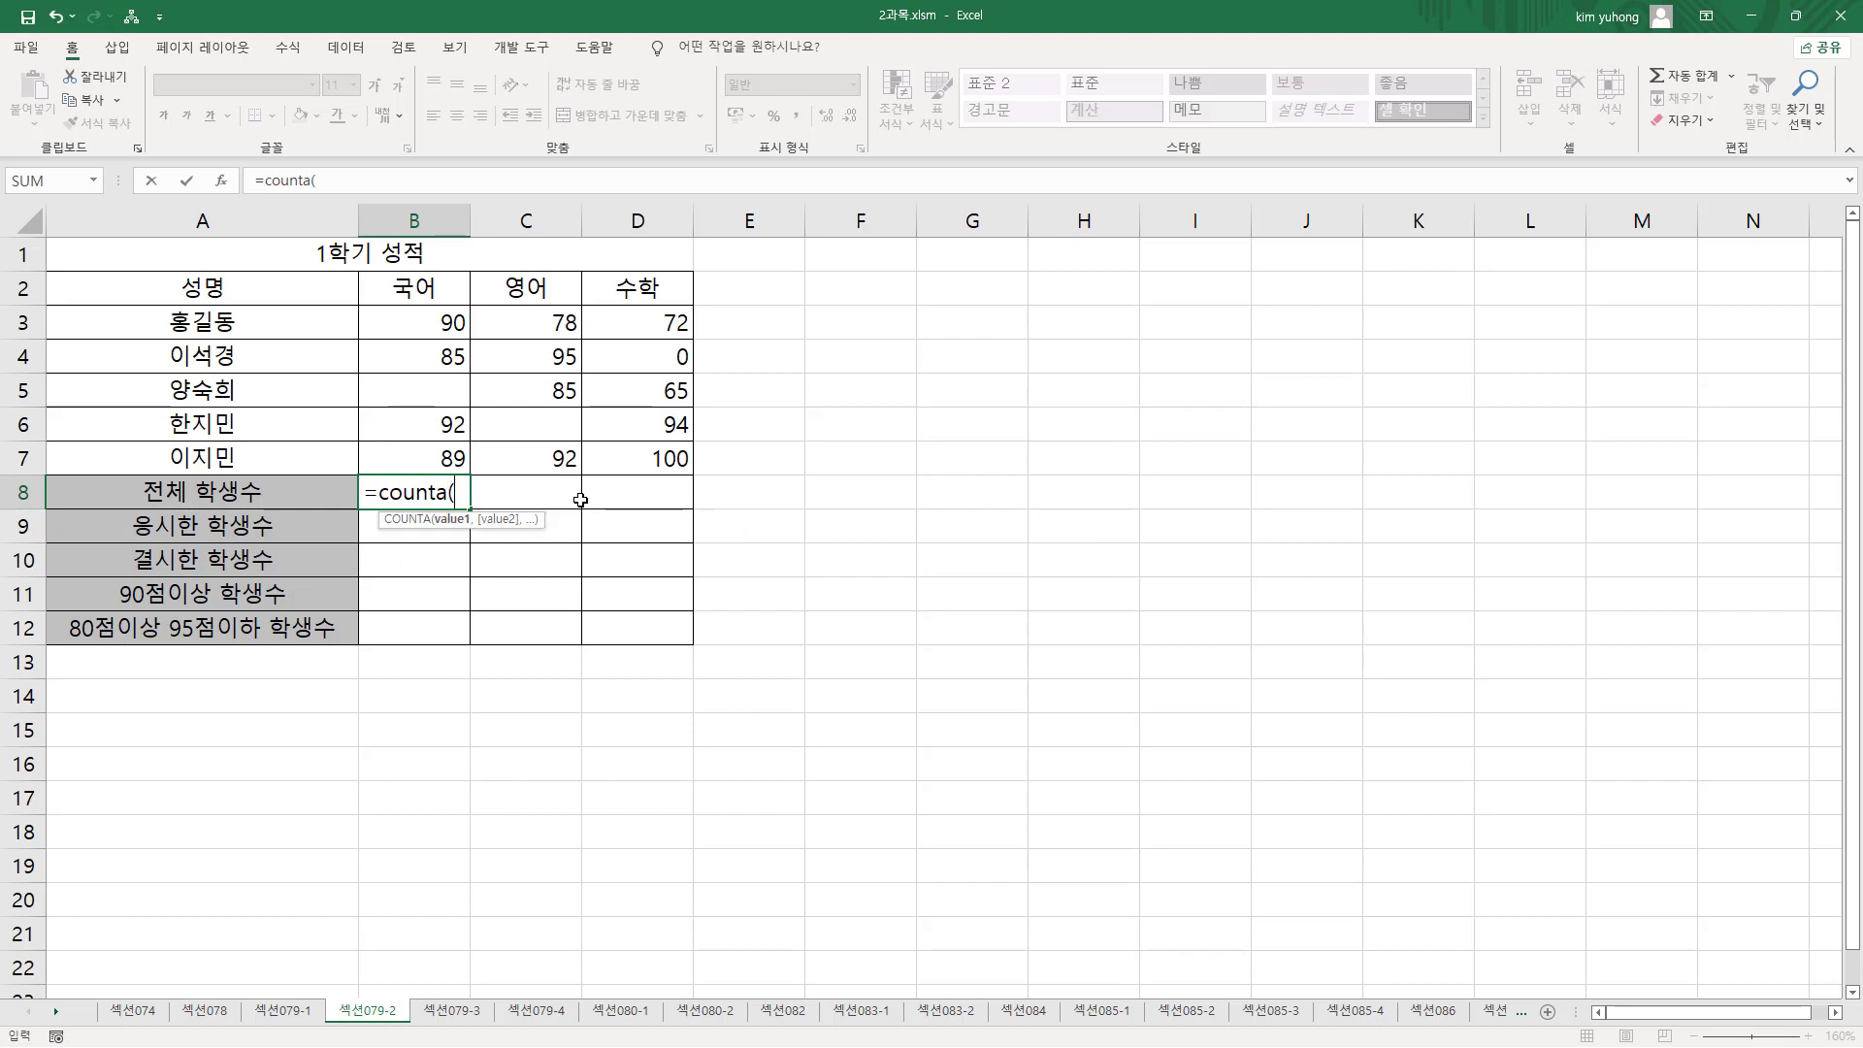
key("Left")
key("Up")
key("shift+Up")
key("shift+Up")
key("shift+Up")
key("shift+Up")
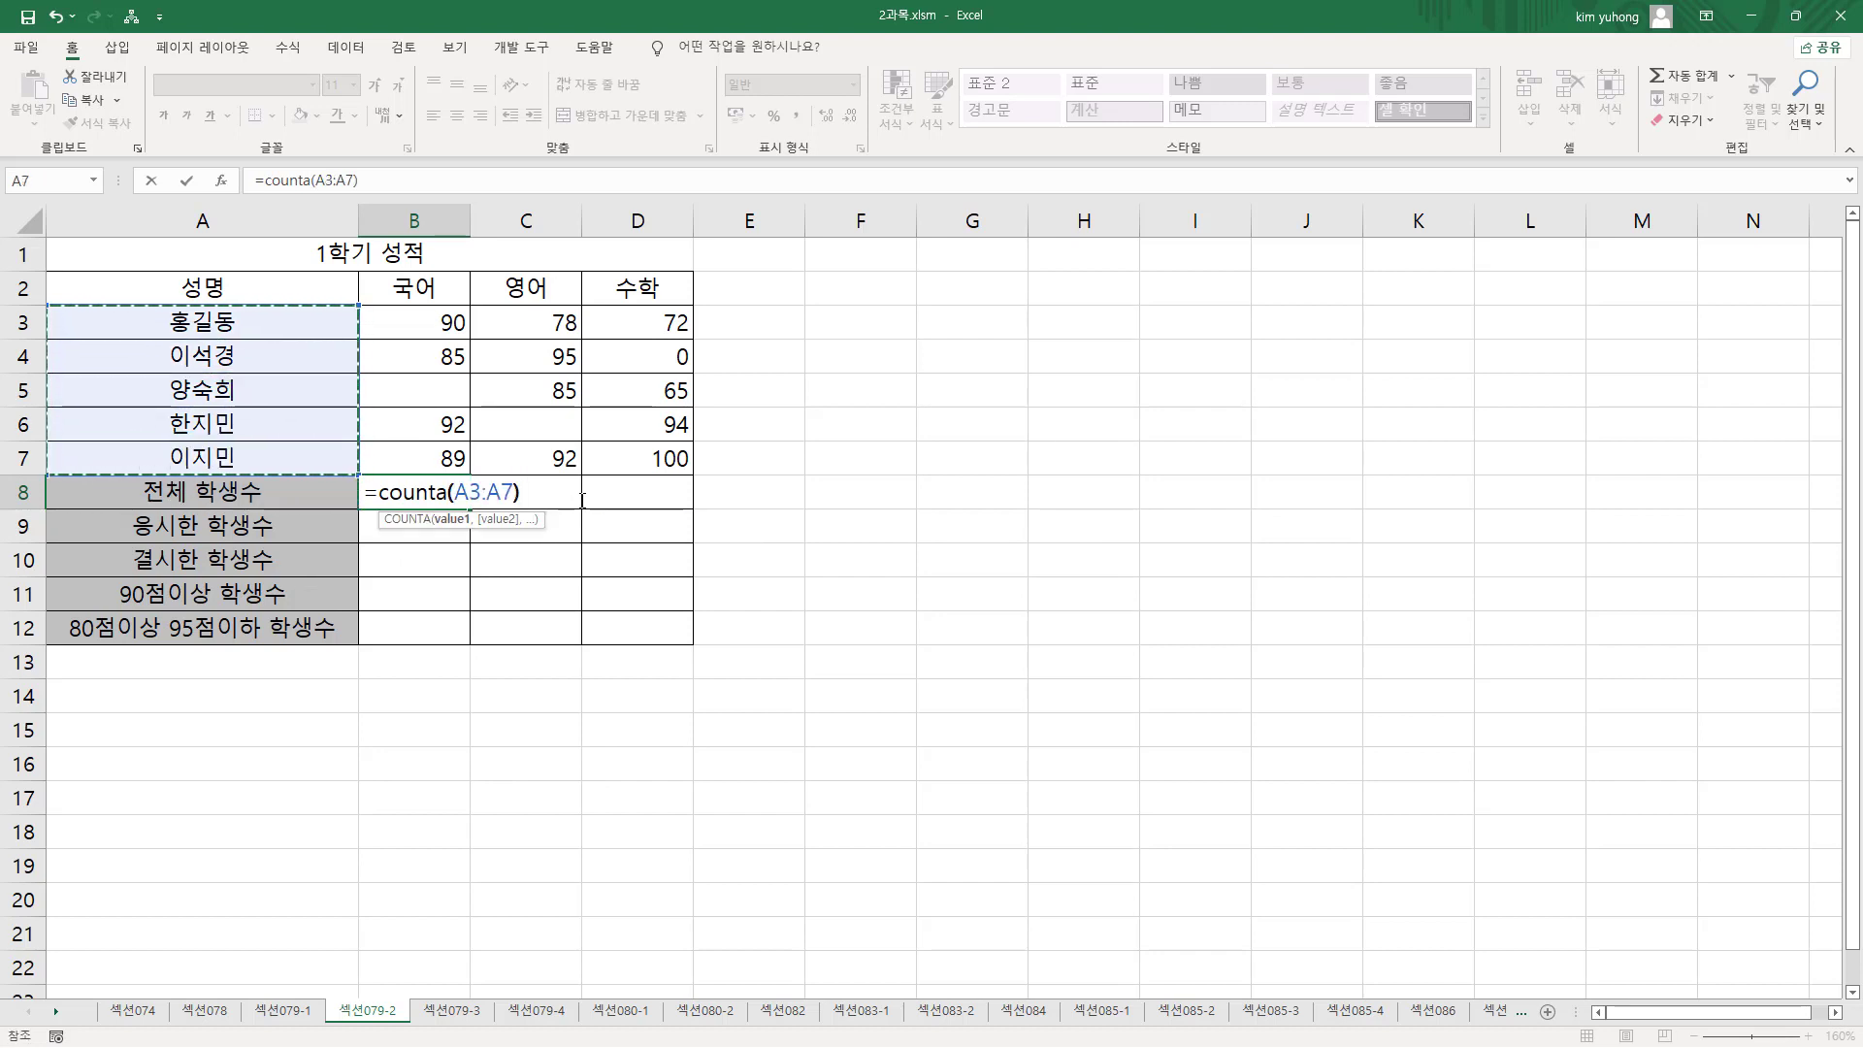
key("Return")
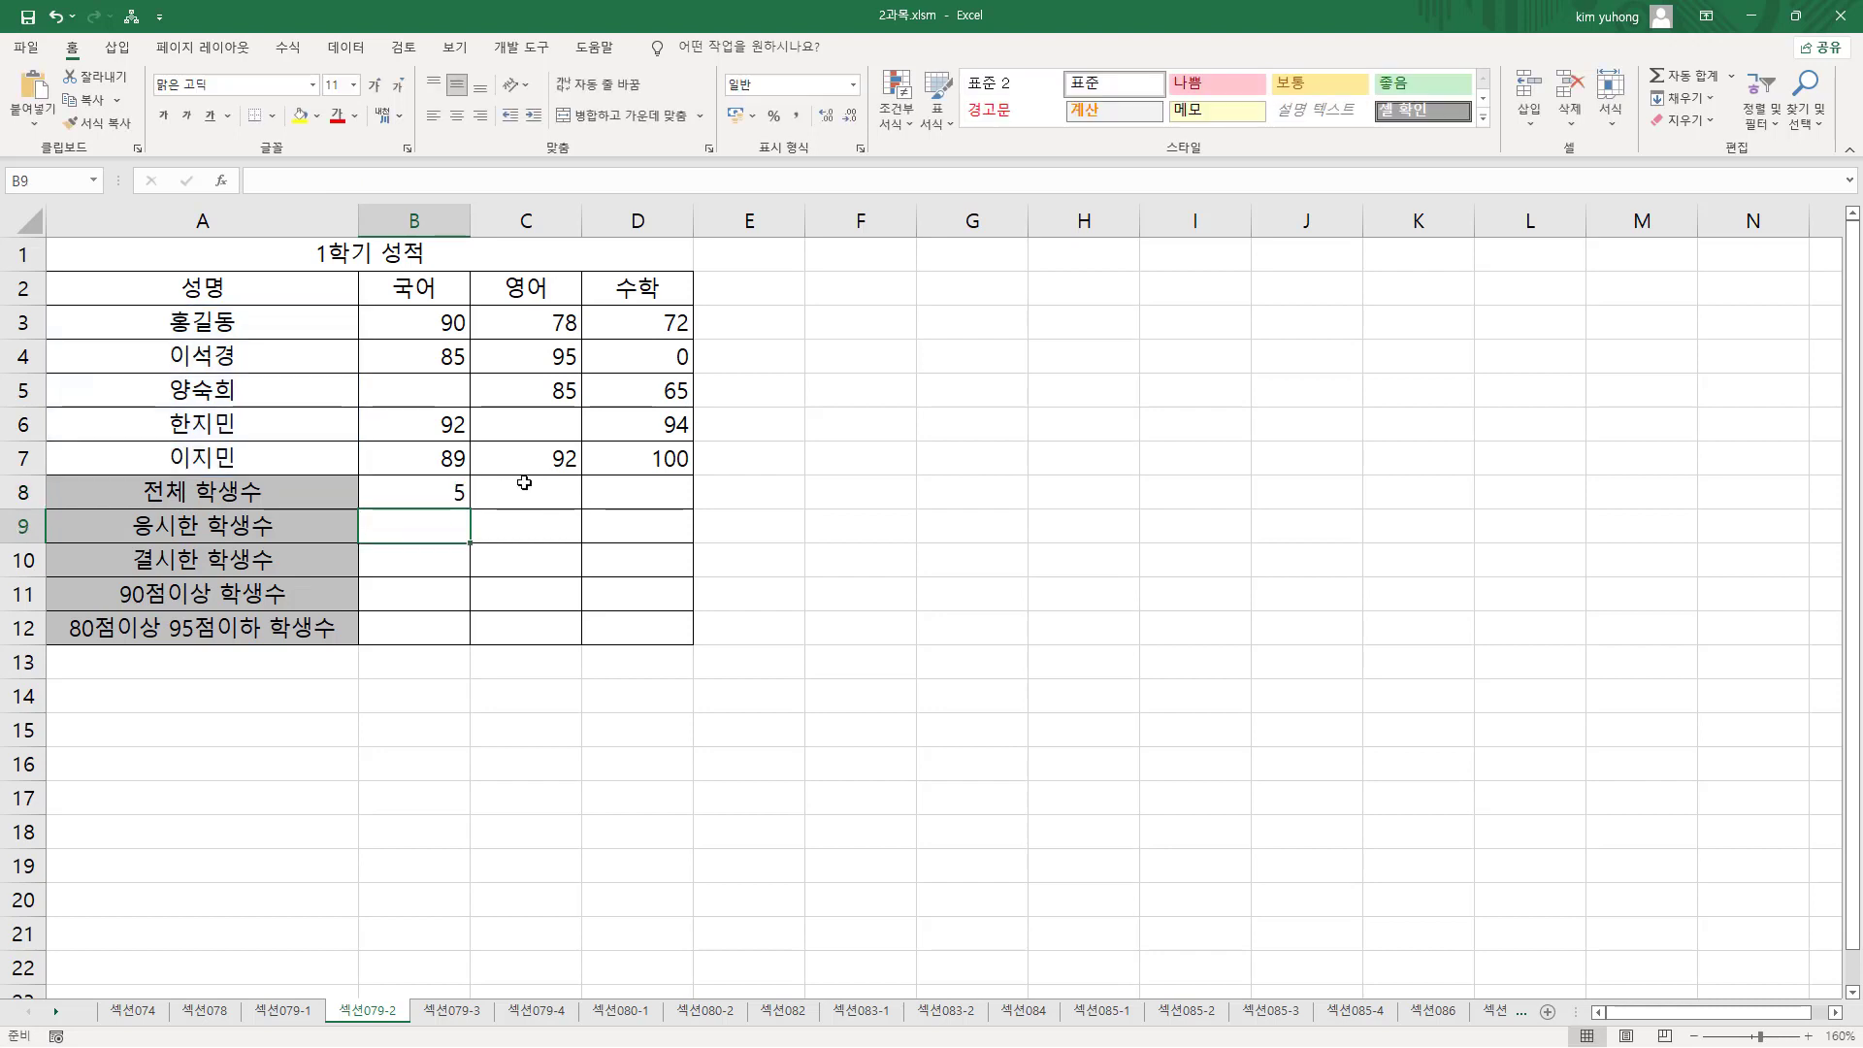
- Compare the B8 formula and the empty cells C8 and D8 with the student name range A3:A7
left_click_drag(496, 485, 655, 502)
key("Escape")
left_click(453, 492)
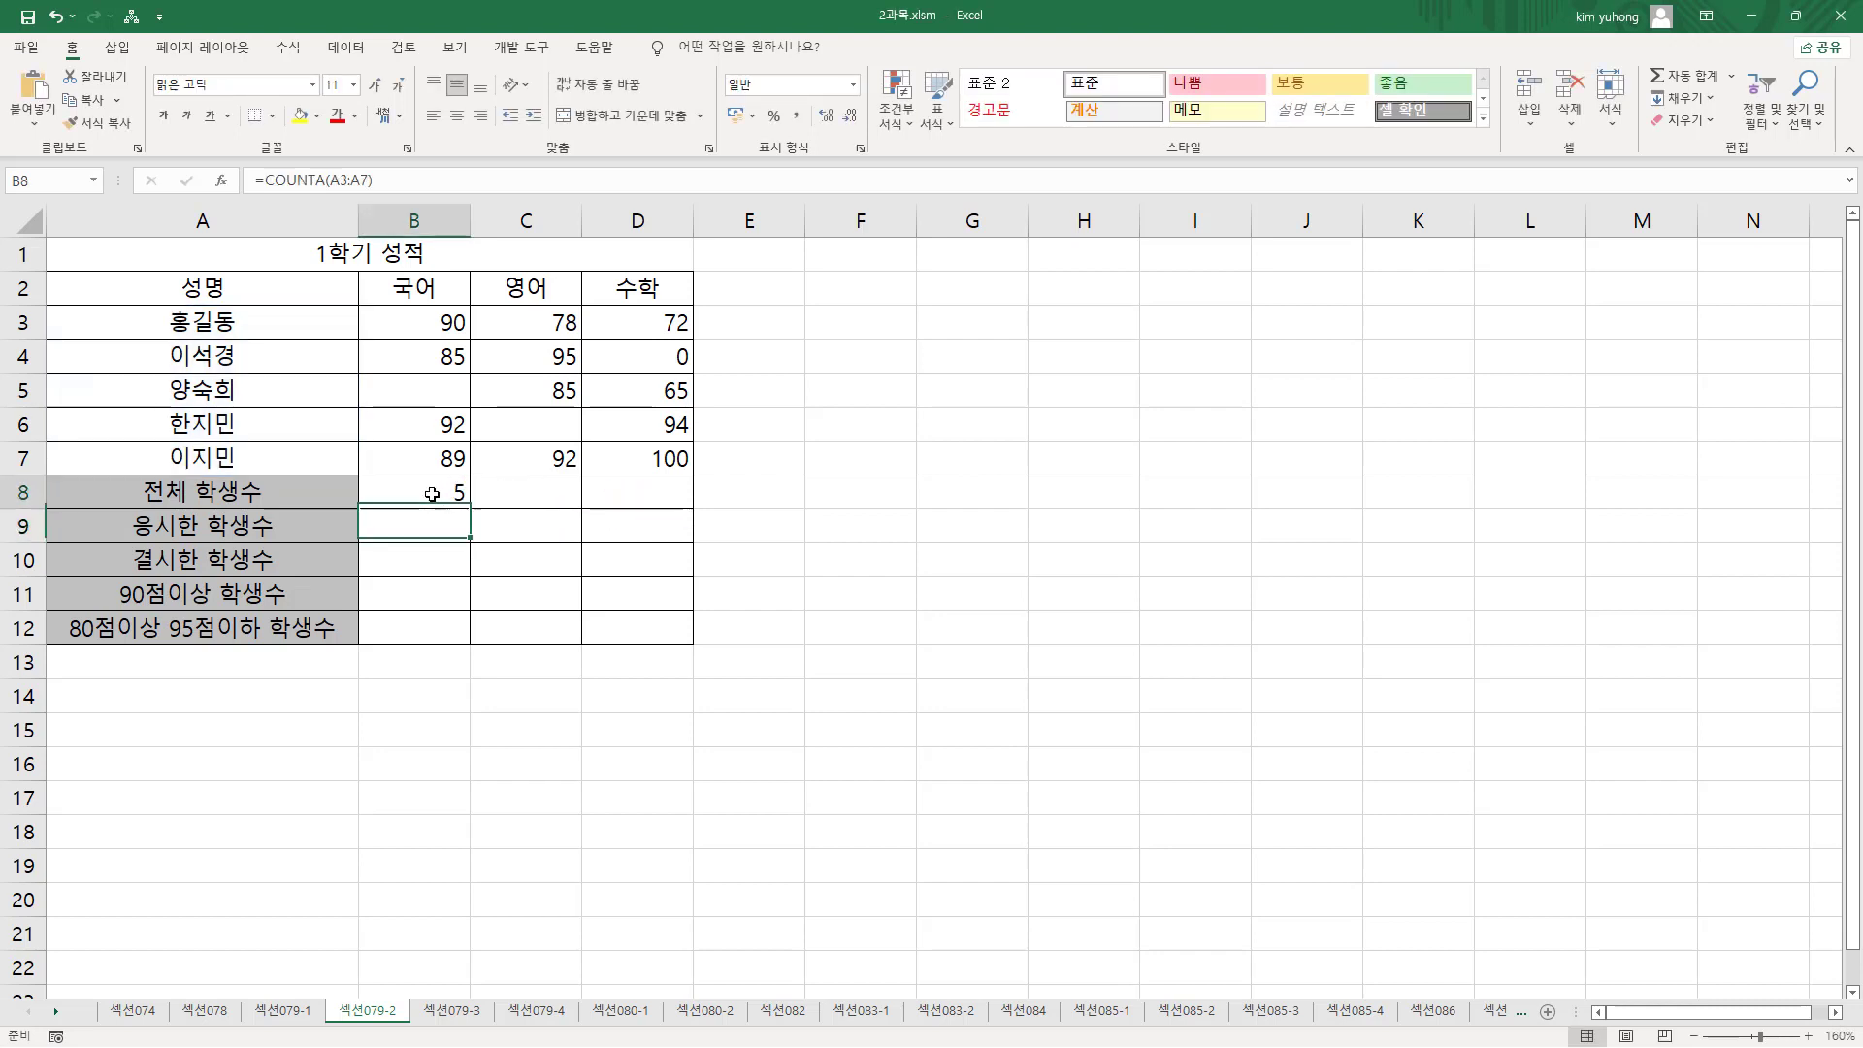
mouse_move(155, 303)
left_mouse_down()
mouse_move(250, 456)
mouse_move(155, 462)
left_mouse_up()
mouse_move(436, 483)
left_mouse_down()
mouse_move(456, 515)
mouse_move(505, 490)
mouse_move(574, 503)
left_mouse_up()
mouse_move(161, 308)
left_mouse_down()
mouse_move(189, 351)
mouse_move(167, 456)
mouse_move(238, 466)
left_mouse_up()
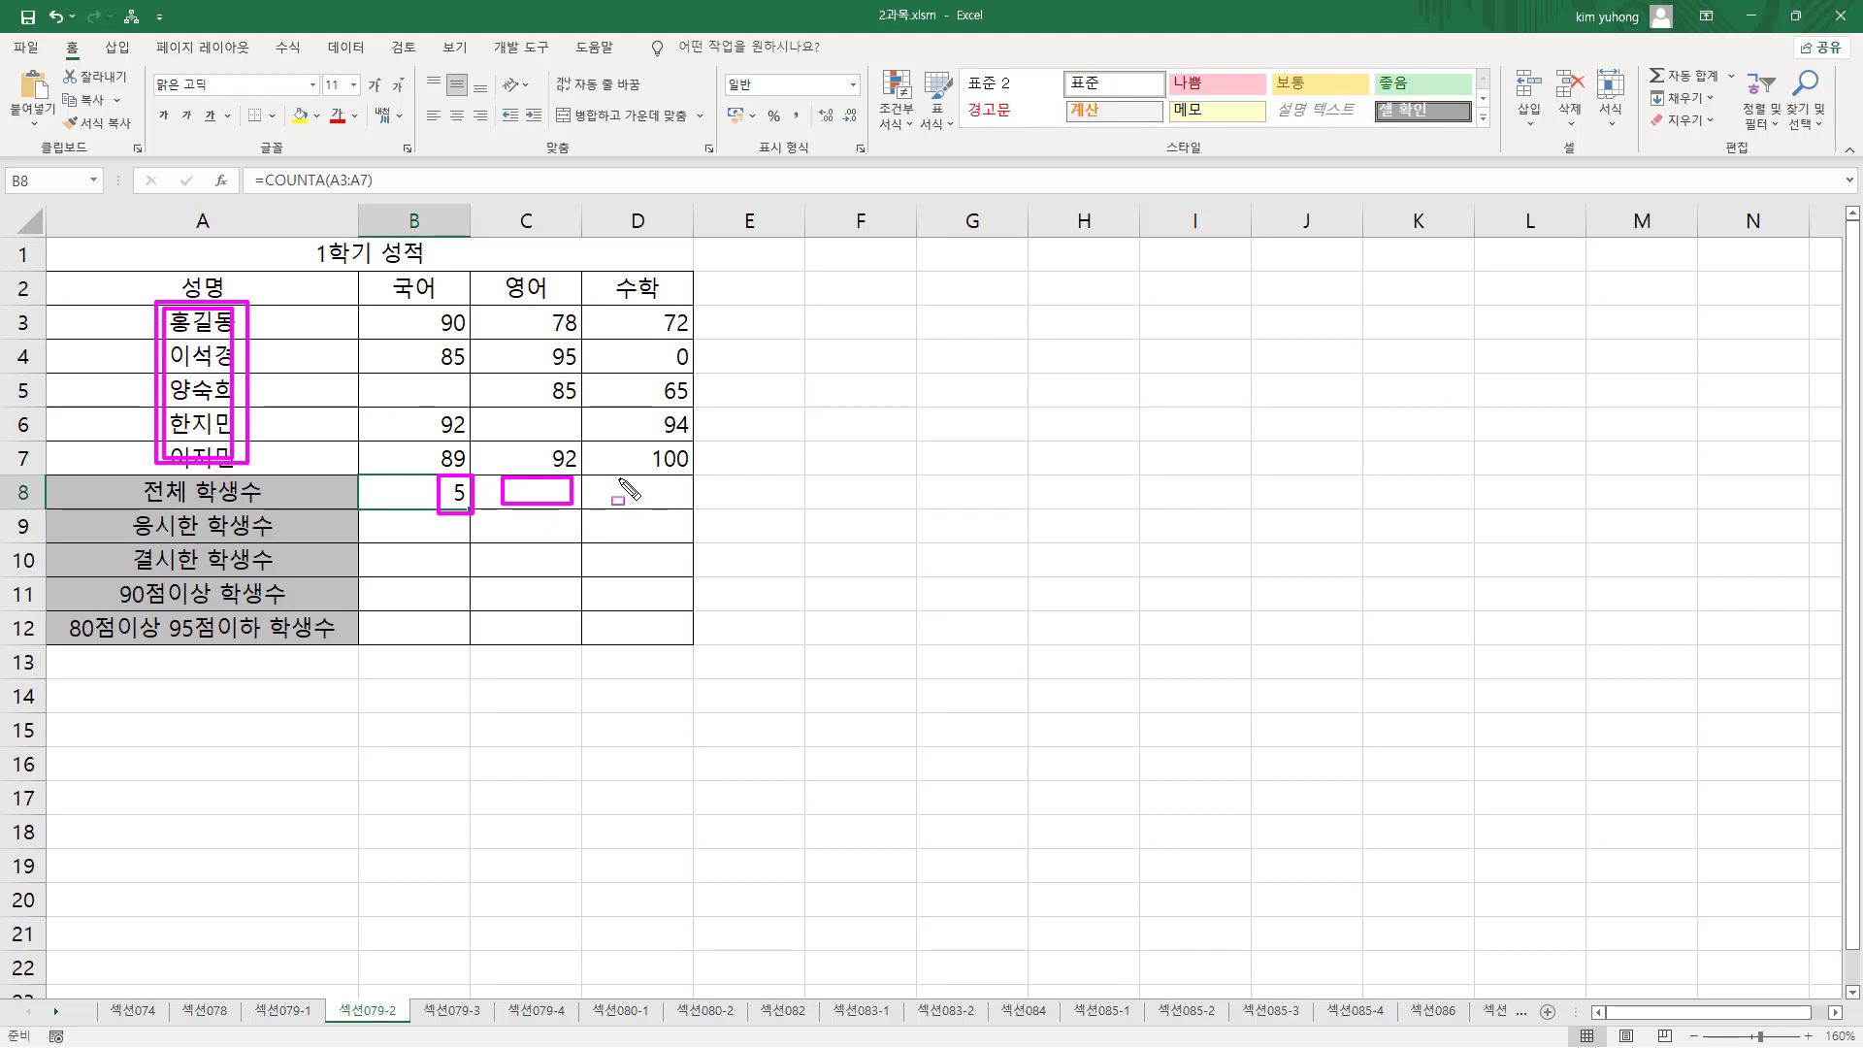
left_click_drag(617, 481, 691, 509)
mouse_move(211, 320)
left_mouse_down()
mouse_move(180, 314)
mouse_move(189, 441)
mouse_move(229, 458)
left_mouse_up()
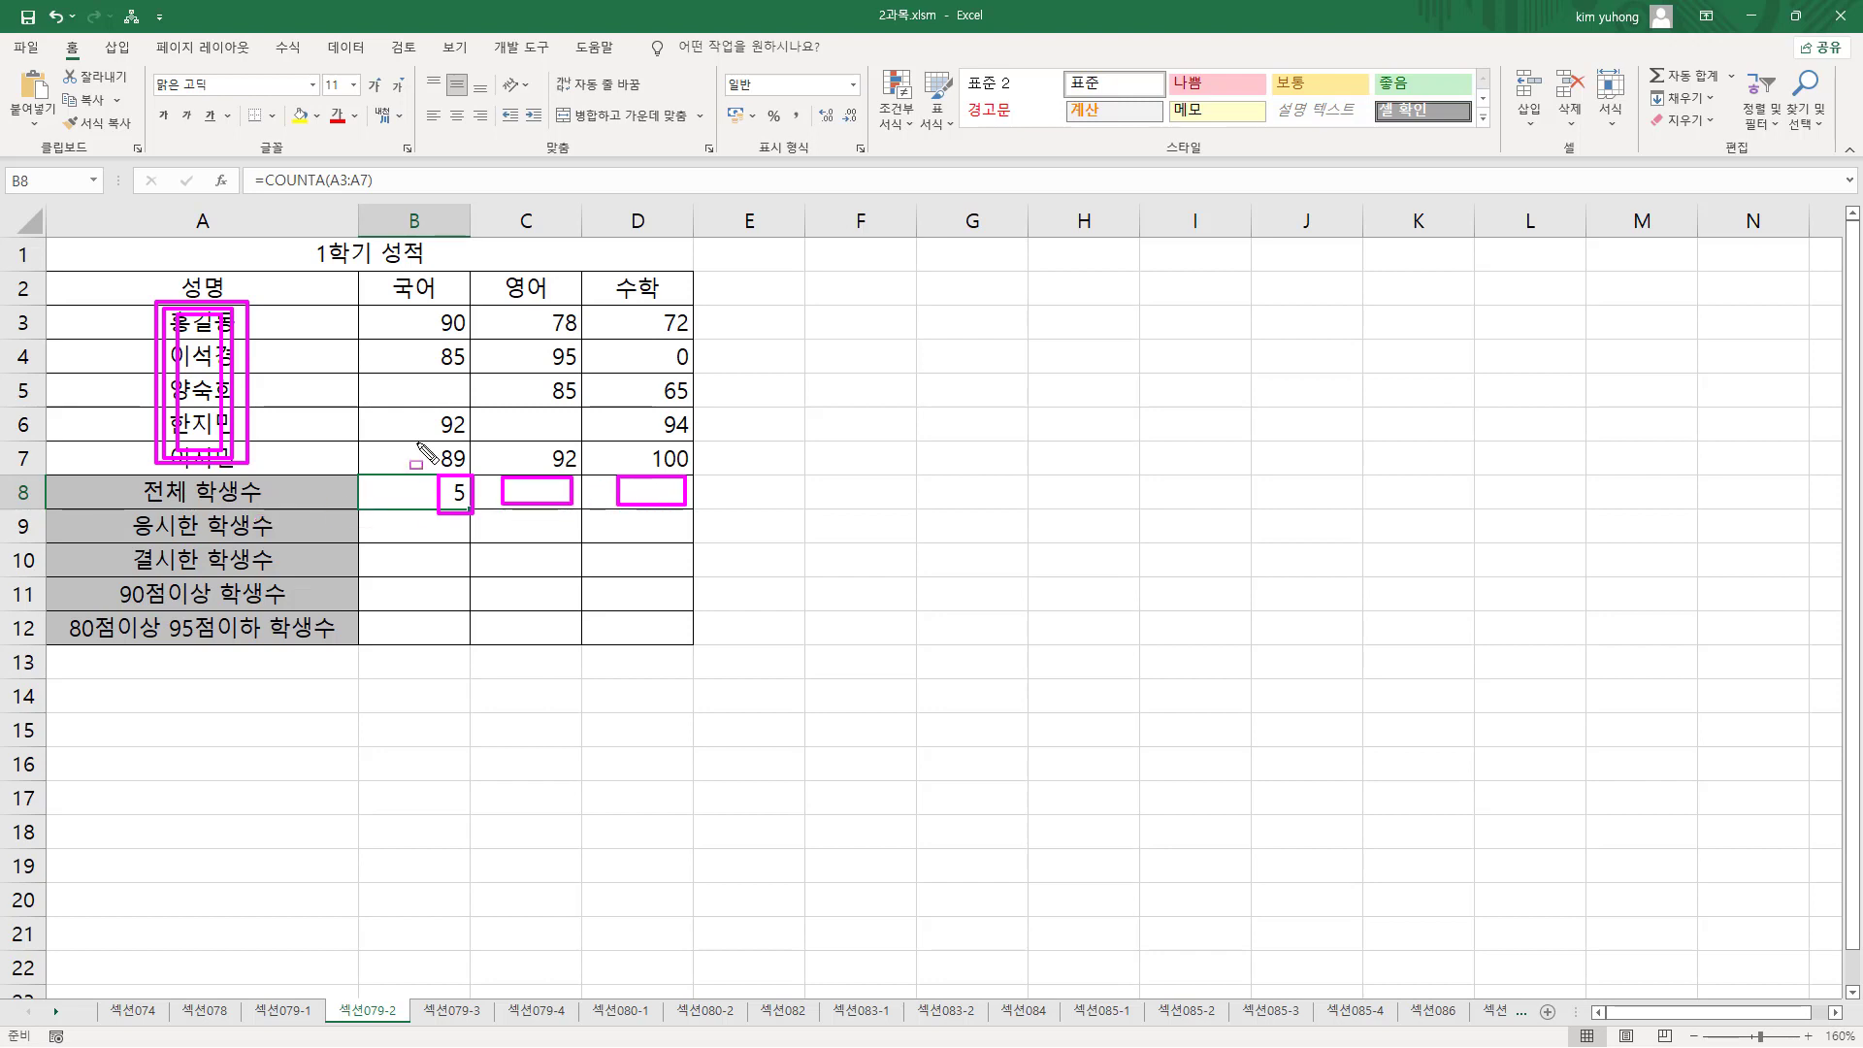
mouse_move(151, 301)
left_mouse_down()
mouse_move(148, 397)
mouse_move(251, 310)
mouse_move(254, 463)
left_mouse_up()
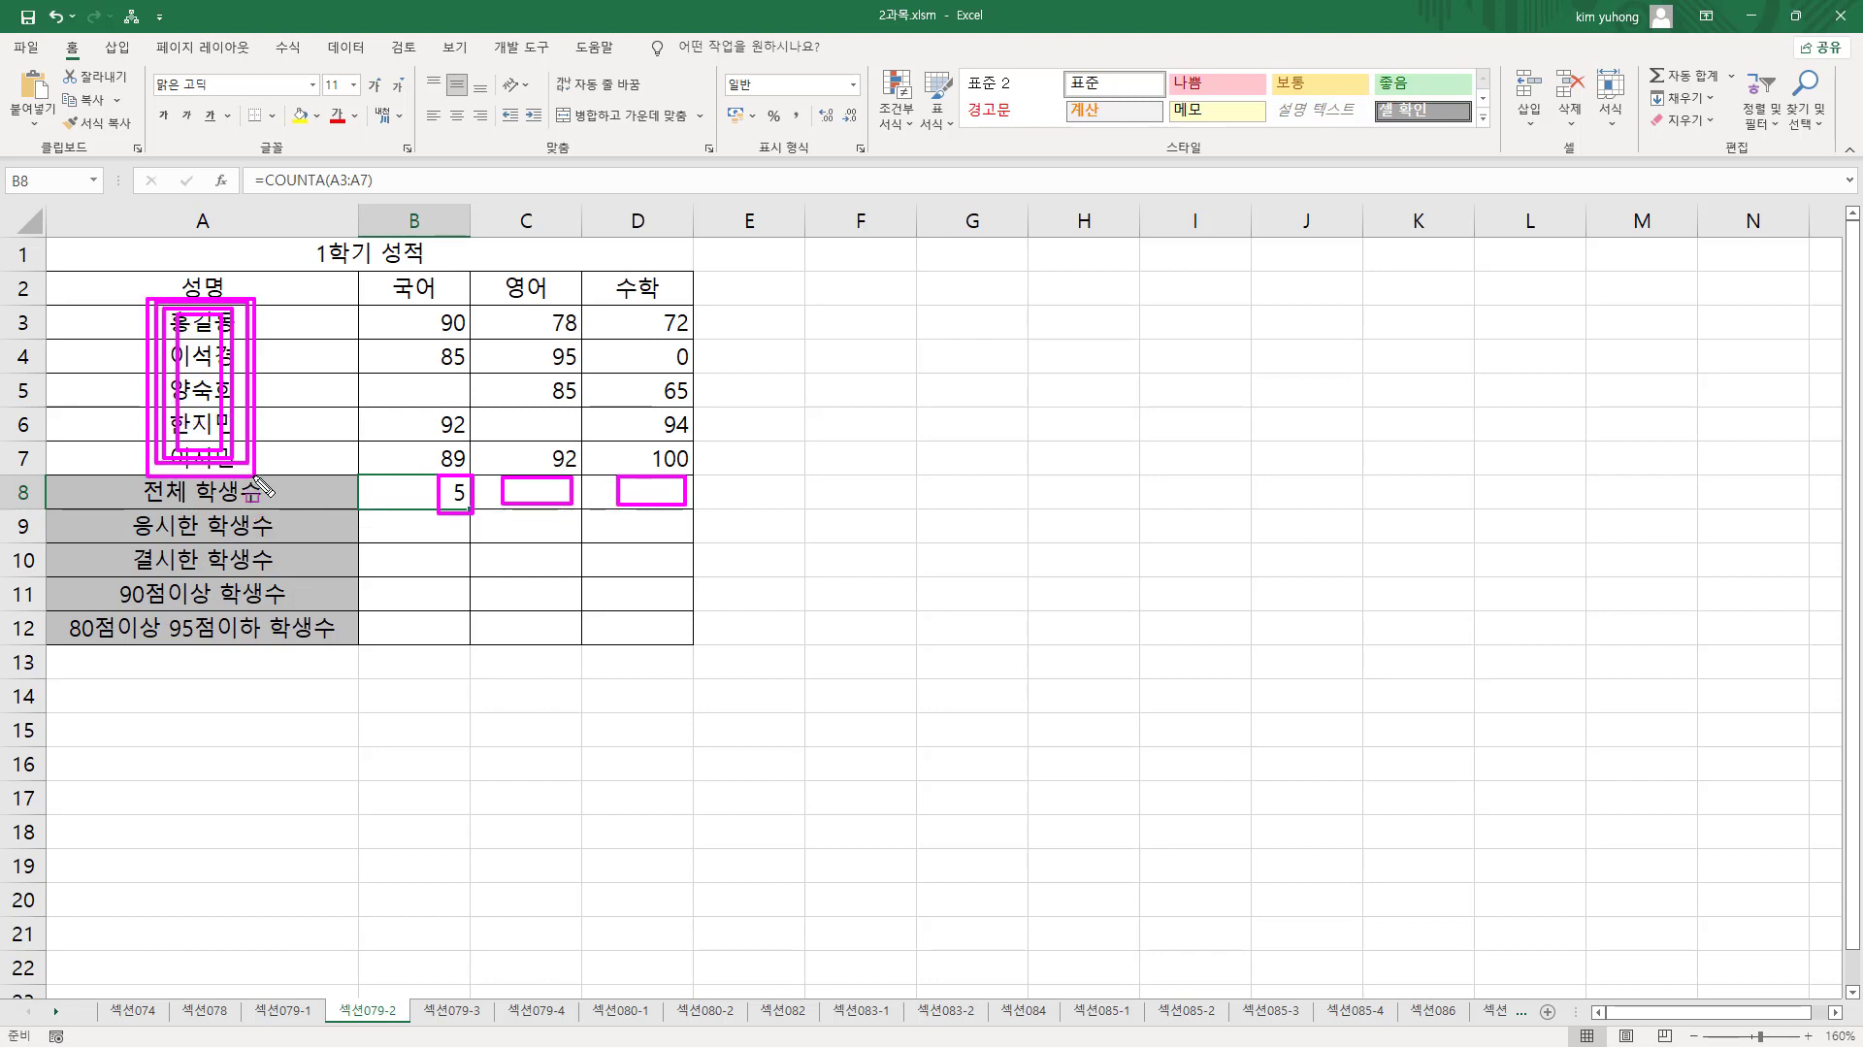
key("Escape")
- Change B8's range to the absolute reference $A$3:$A$7 and fill the COUNTA formula across to D8
double_click(466, 492)
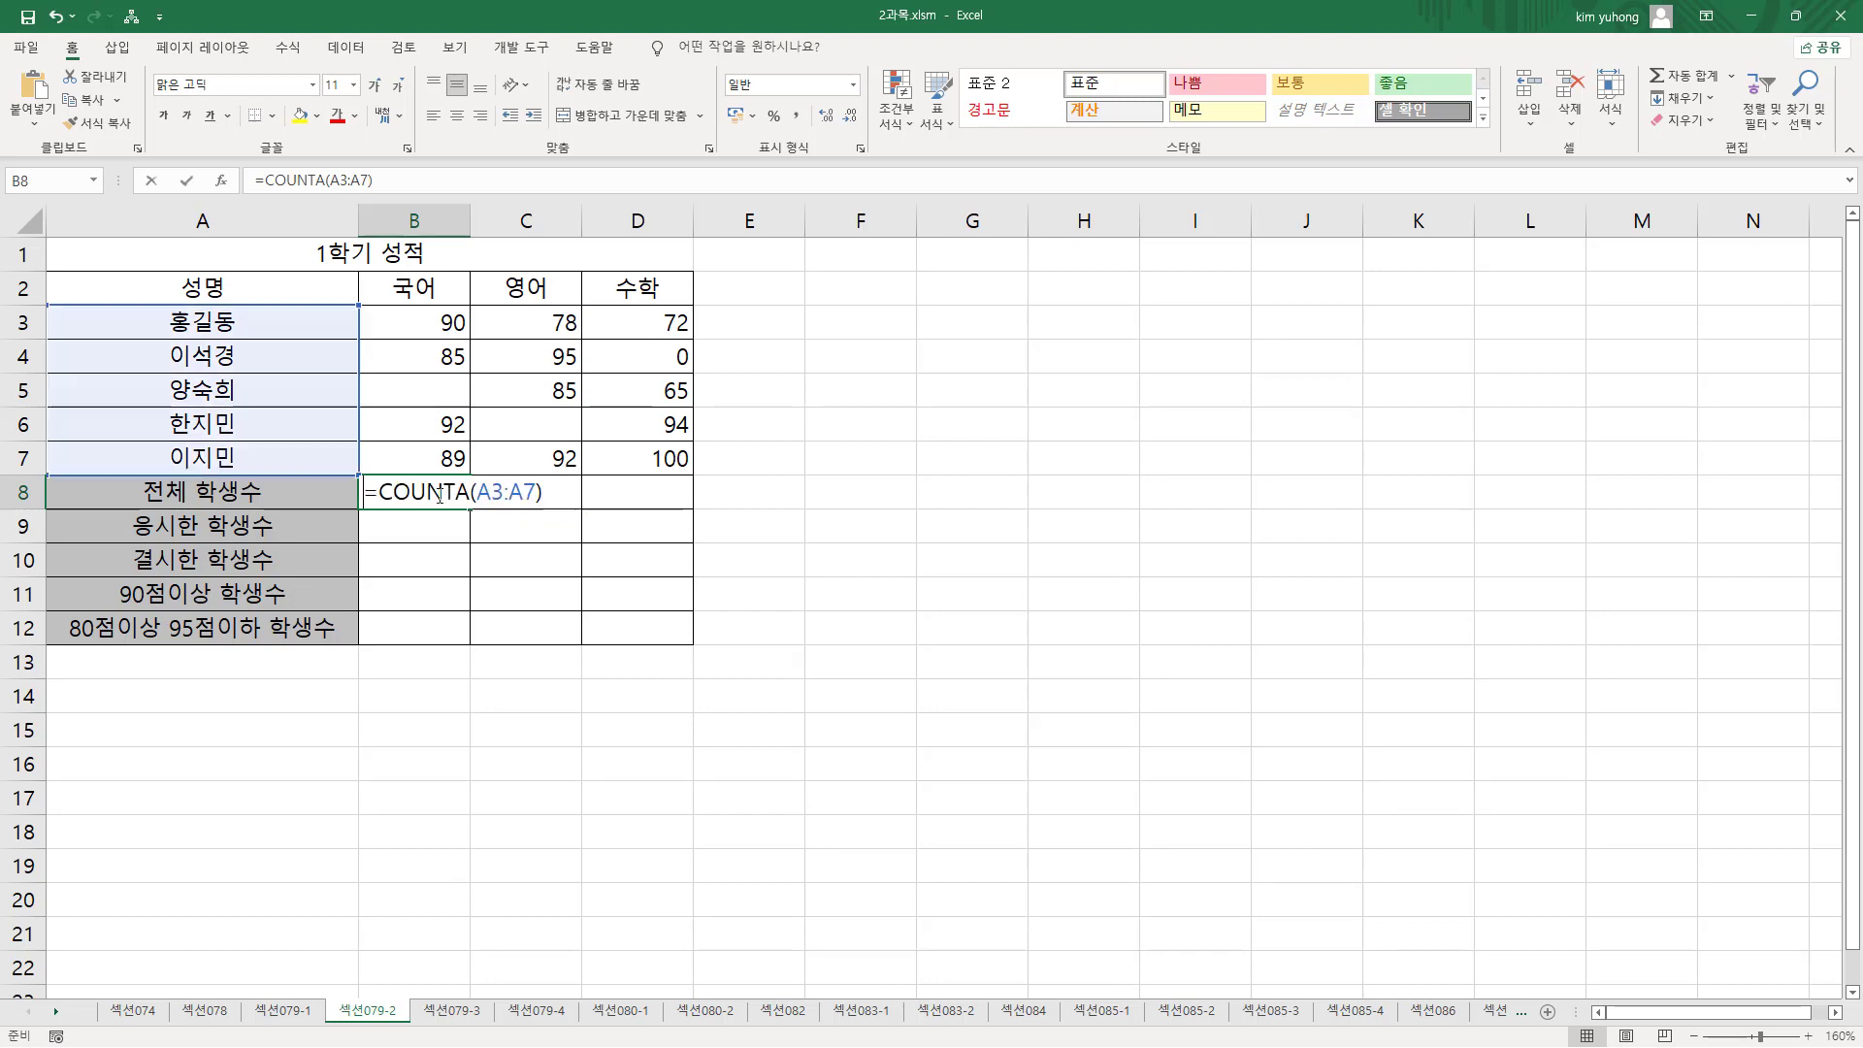
left_click_drag(474, 492, 539, 493)
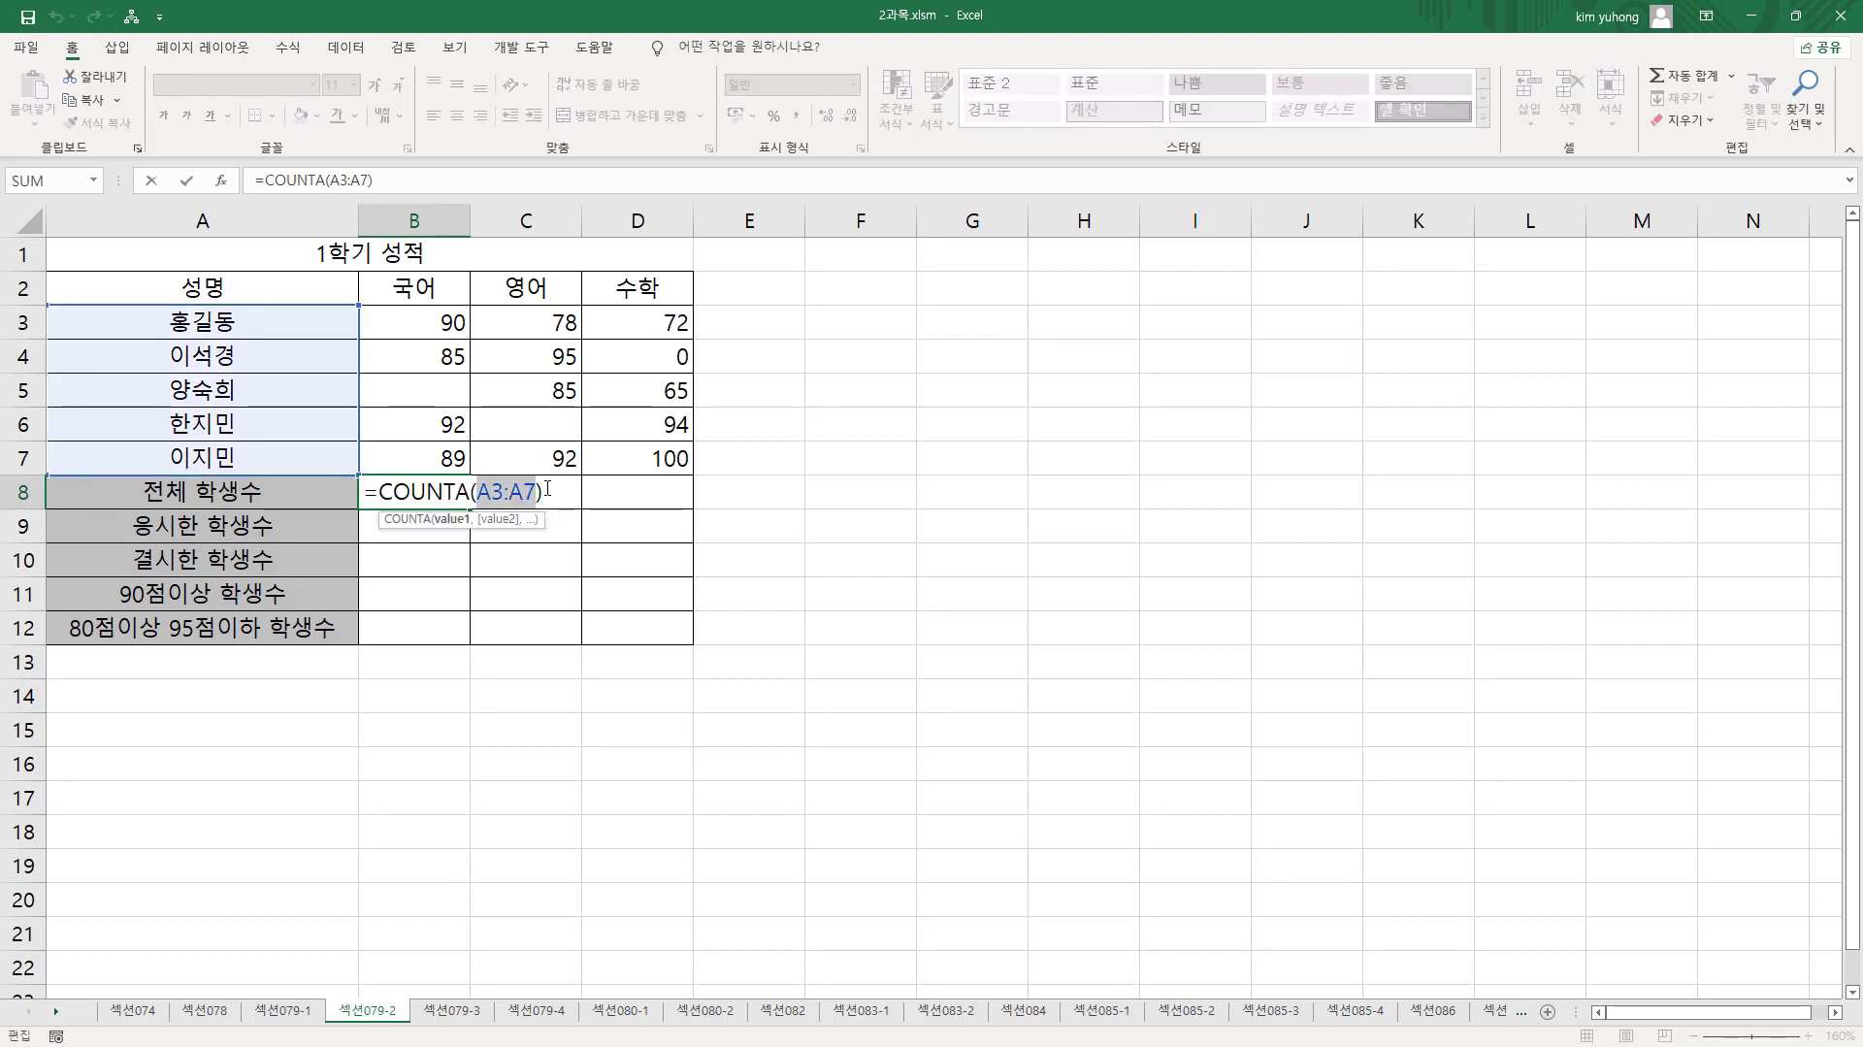
key("F4")
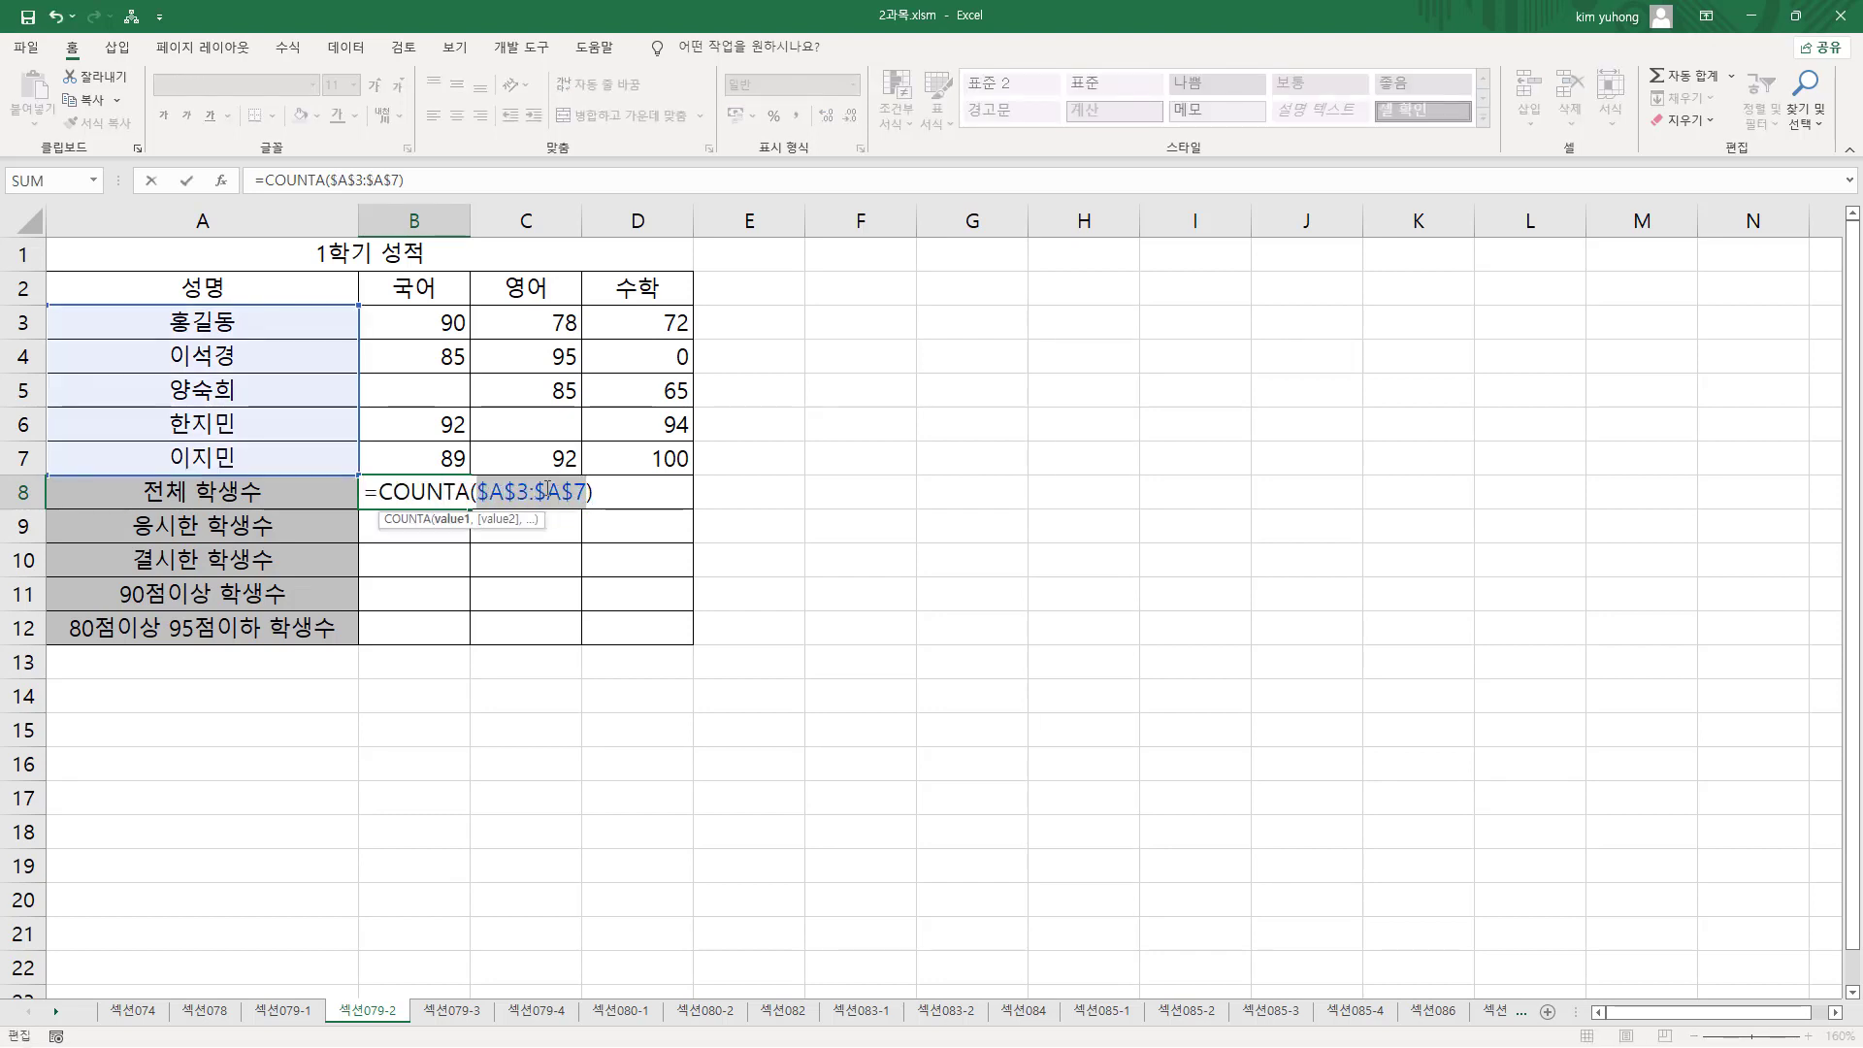
key("Return")
left_click(458, 477)
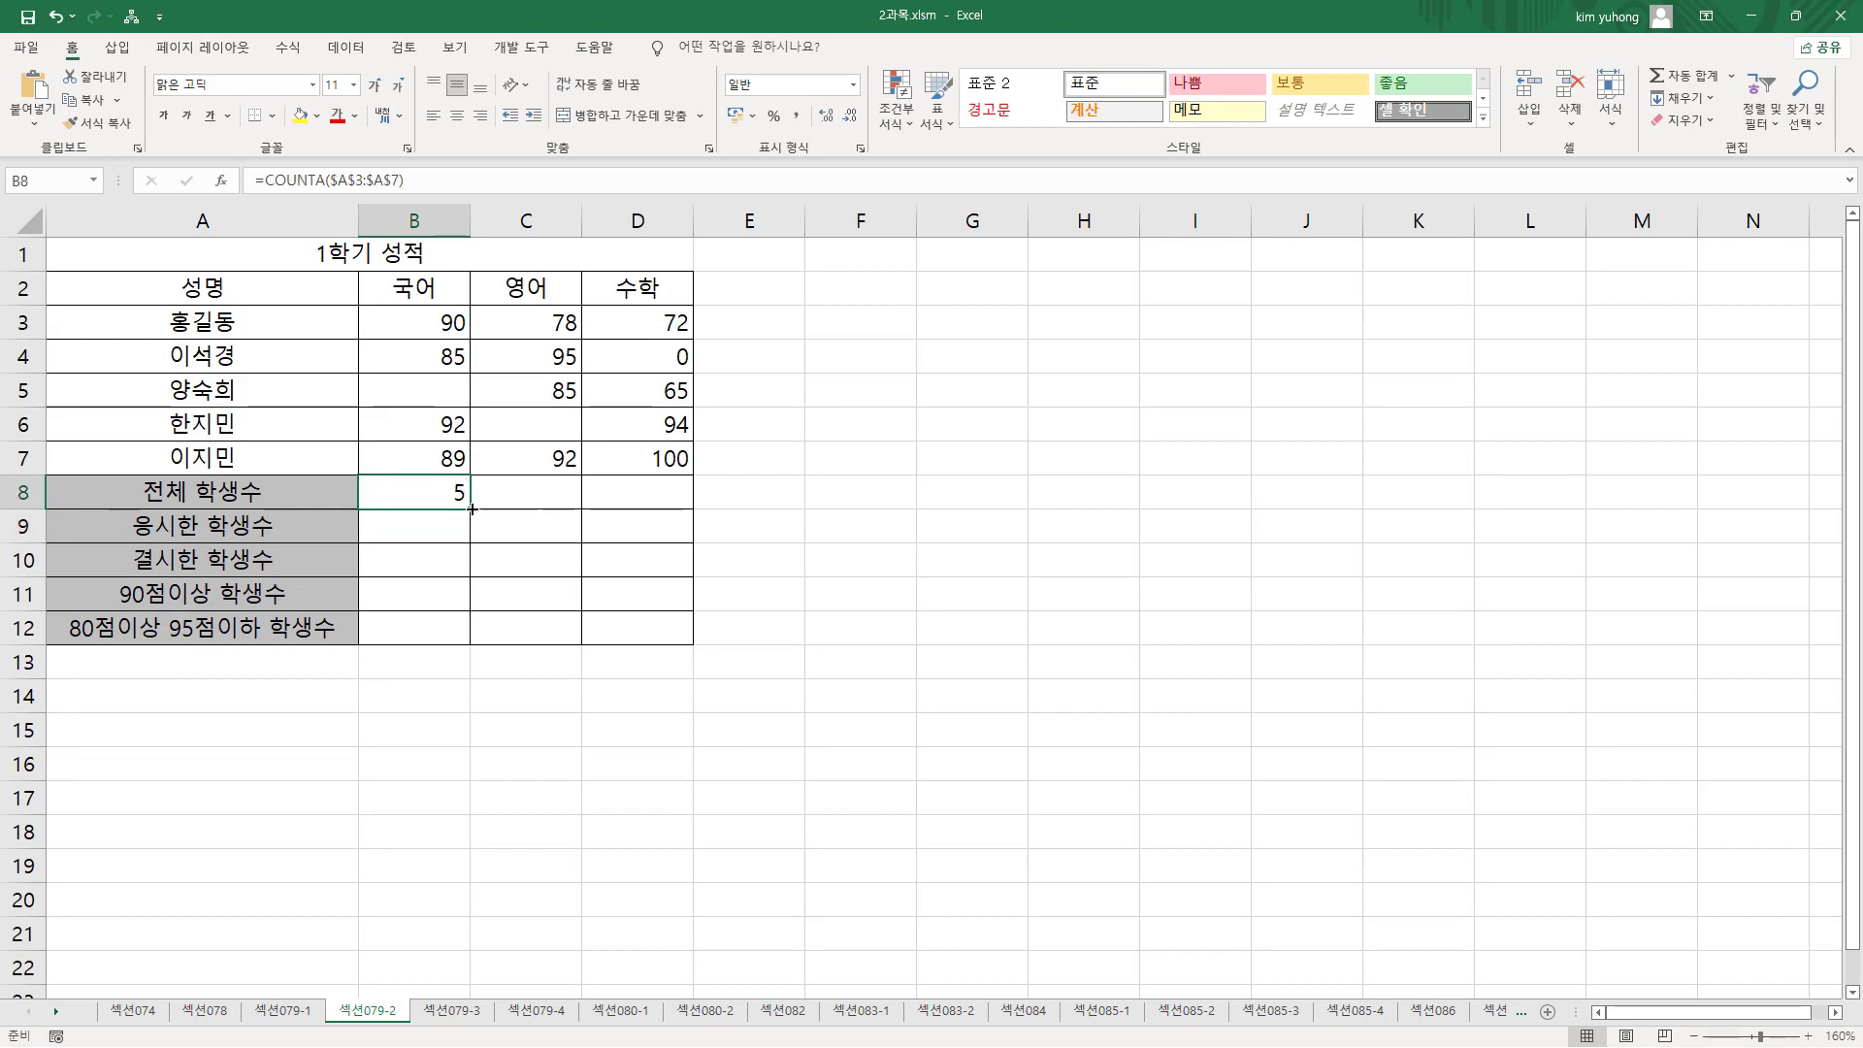
left_click_drag(472, 509, 694, 510)
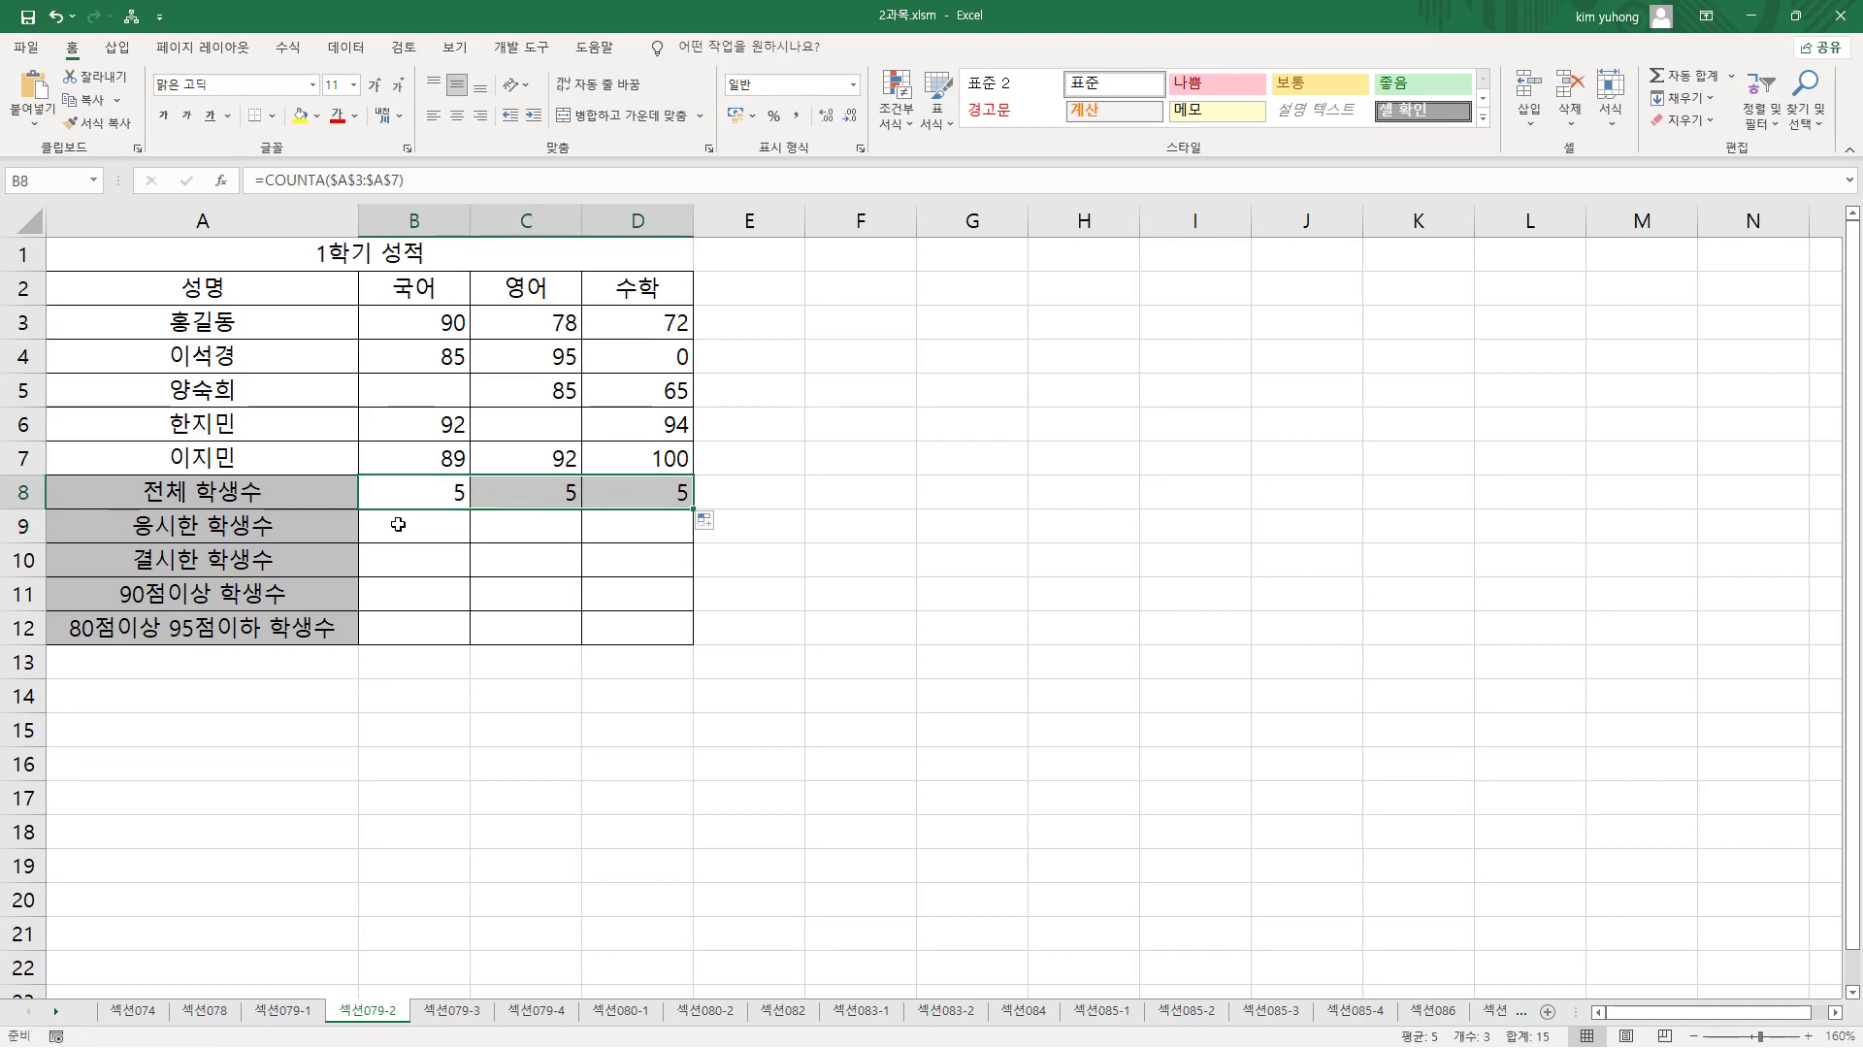
- Examine the 응시한 학생수 row against the 국어, 영어 and 수학 scores, checking blank cells and the zero score
left_click(399, 526)
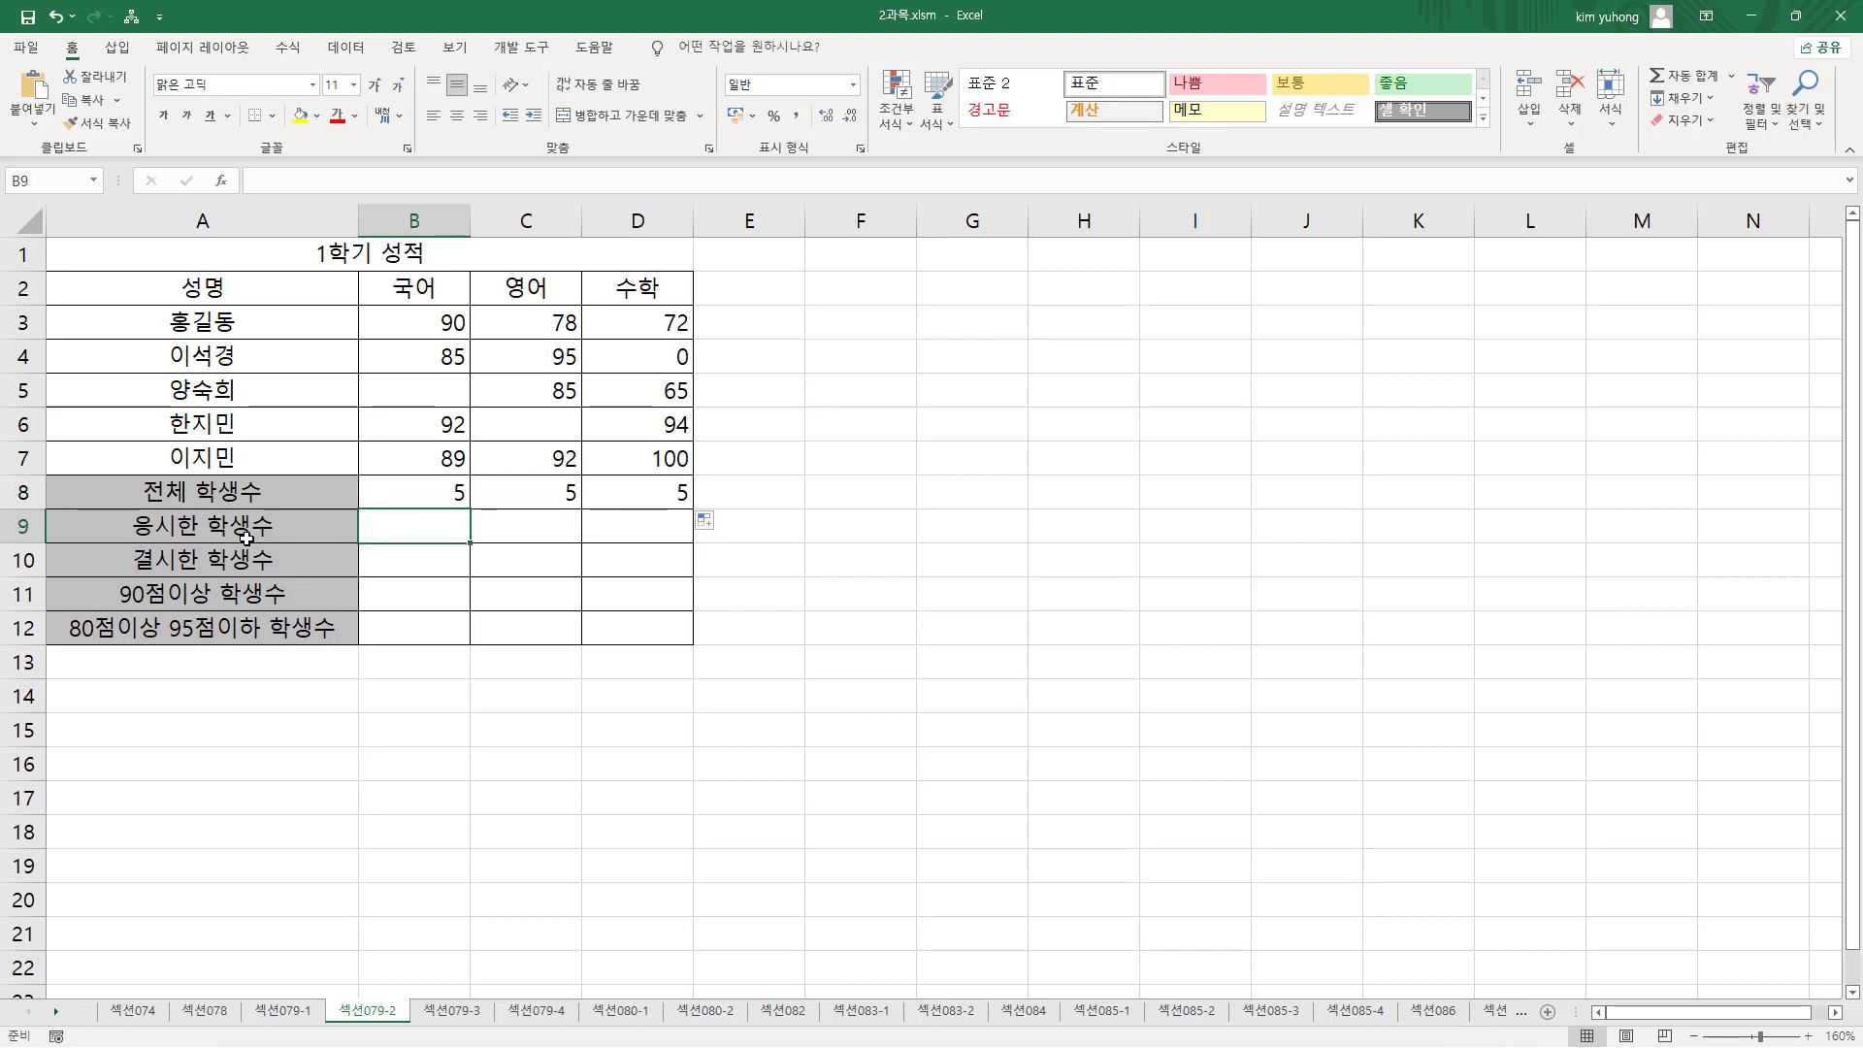
left_click_drag(125, 509, 326, 537)
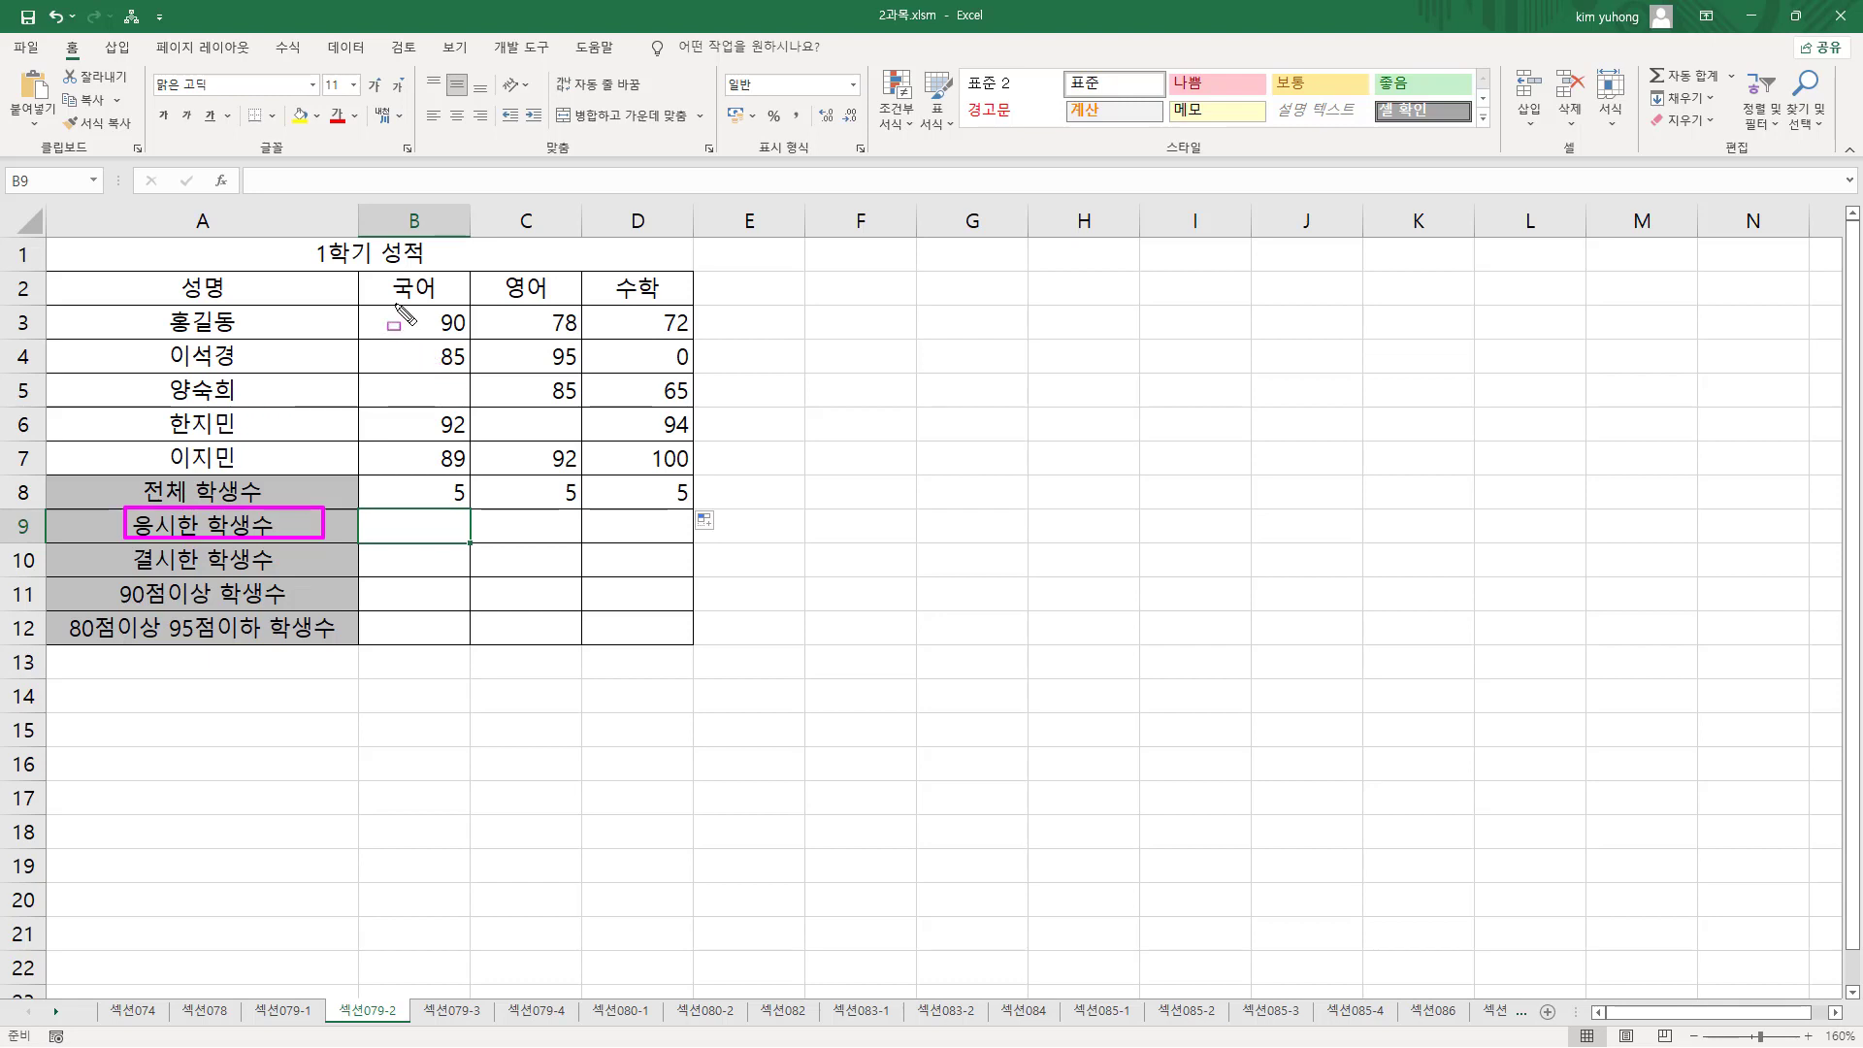
mouse_move(395, 303)
left_mouse_down()
mouse_move(443, 454)
mouse_move(475, 476)
left_mouse_up()
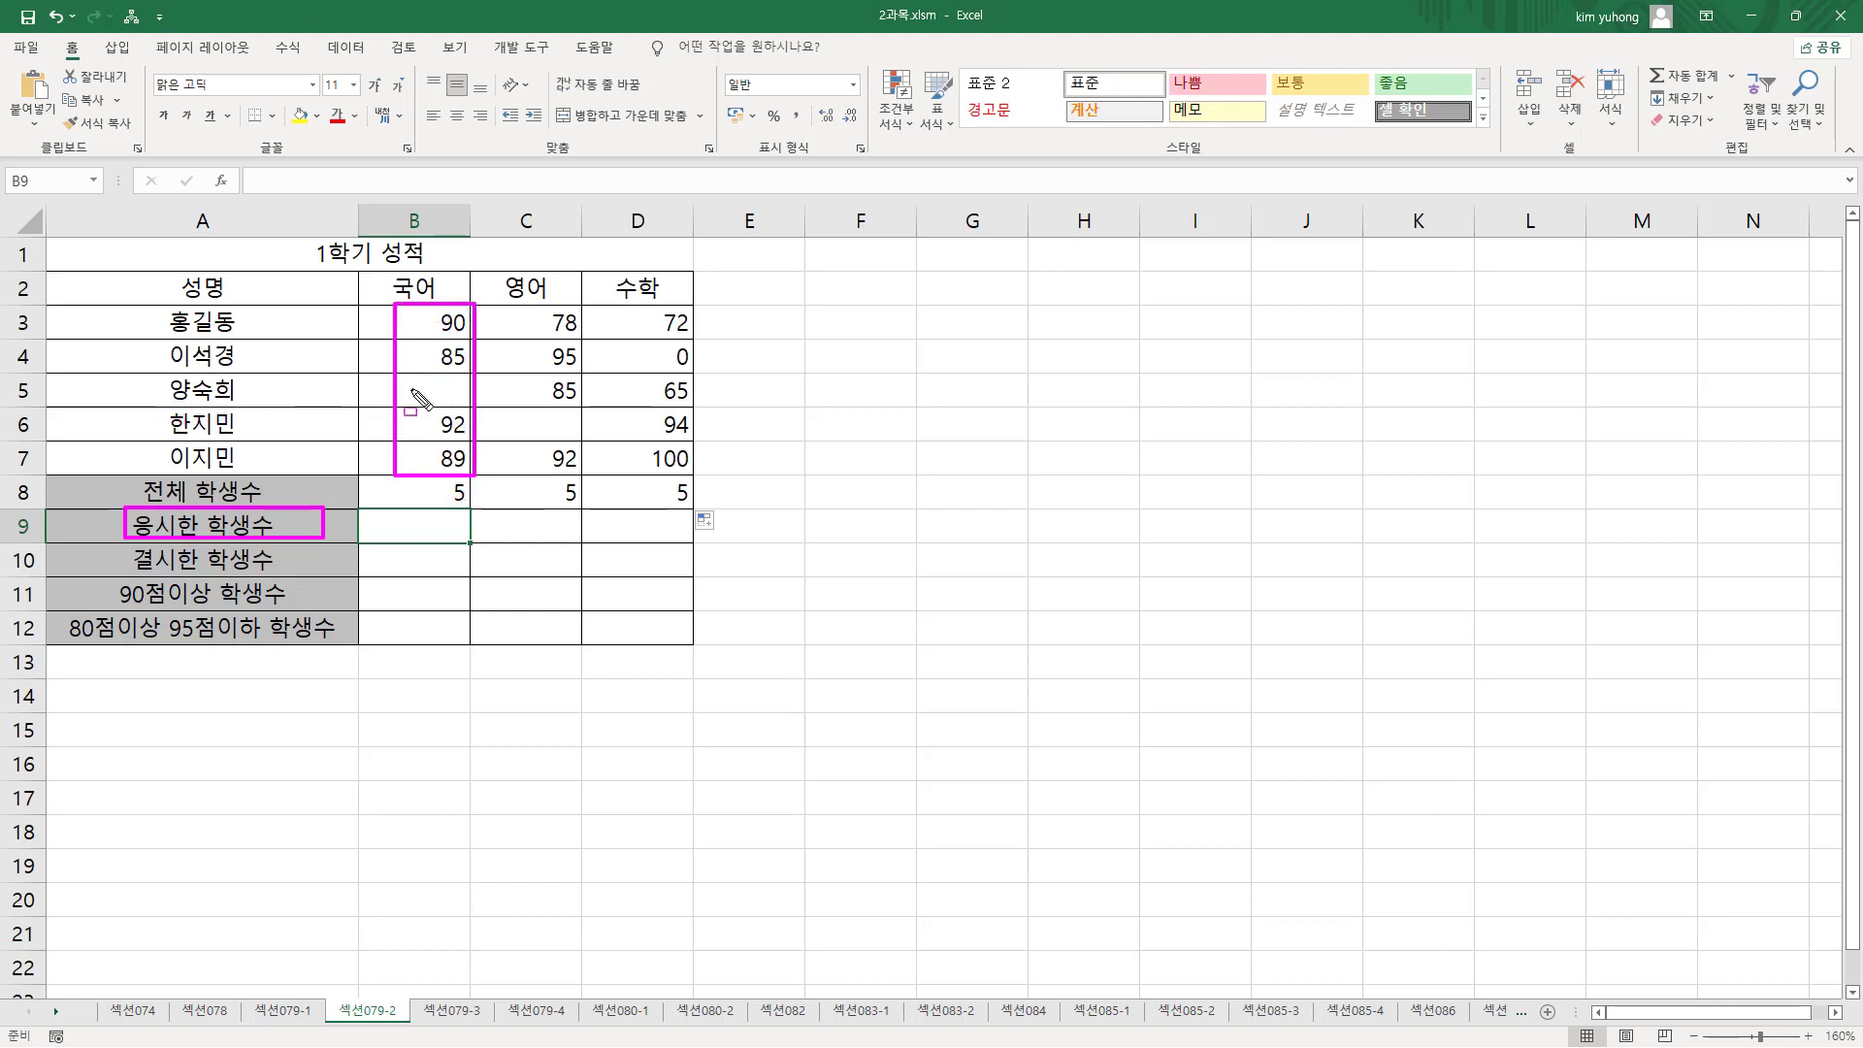
left_click_drag(410, 390, 468, 389)
left_click_drag(489, 510, 587, 551)
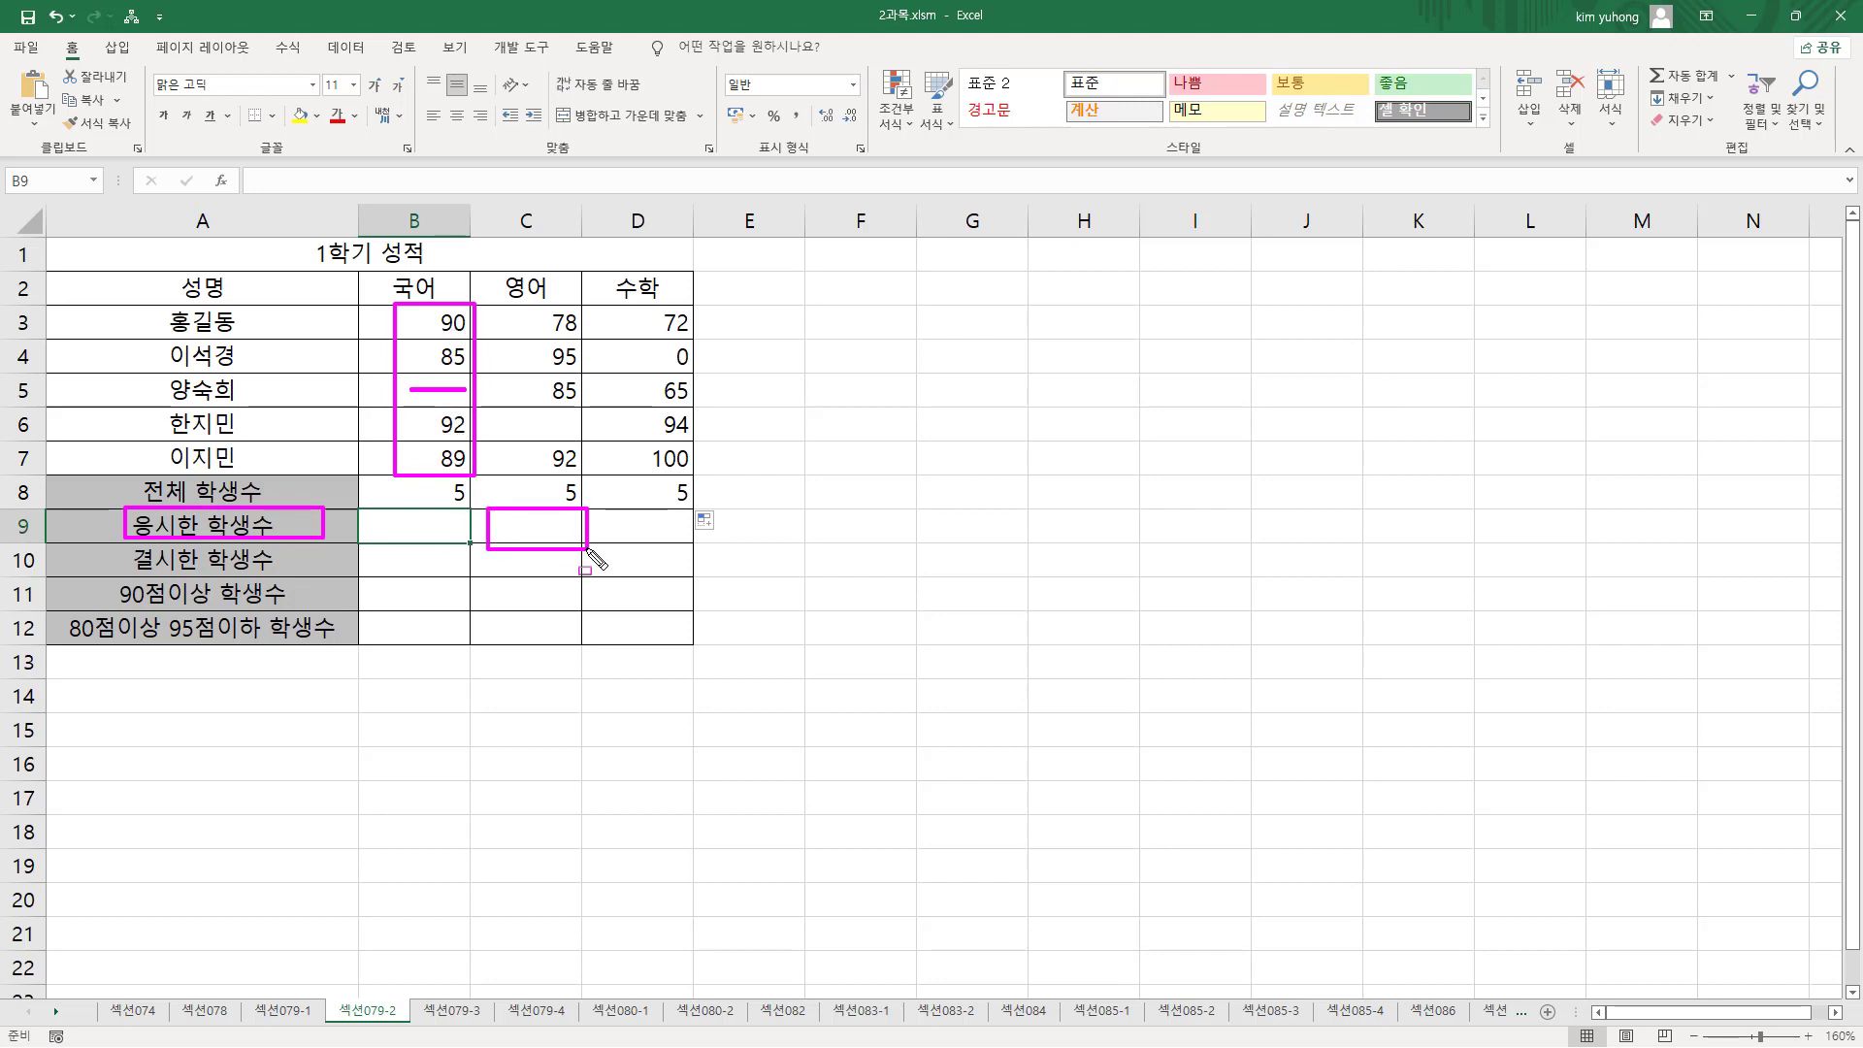
left_click_drag(517, 299, 585, 482)
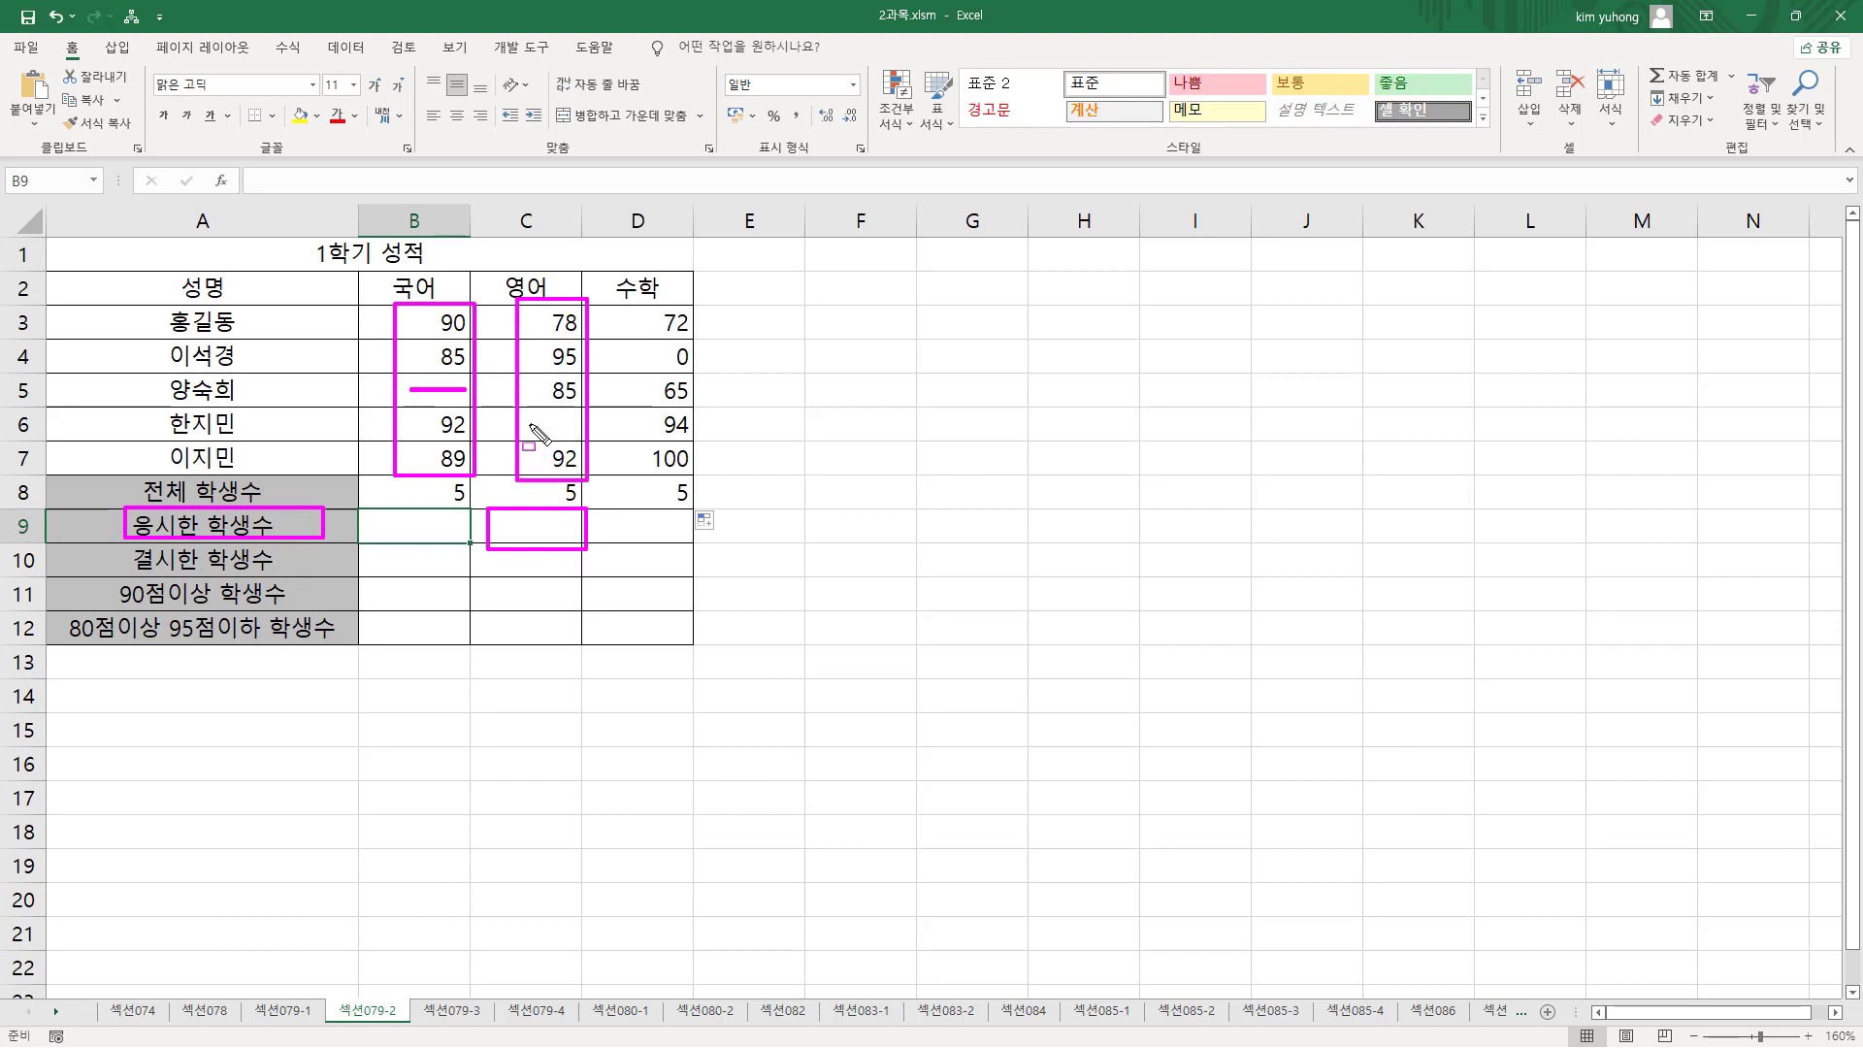
left_click_drag(521, 422, 571, 423)
left_click_drag(599, 508, 689, 544)
left_click_drag(639, 311, 697, 473)
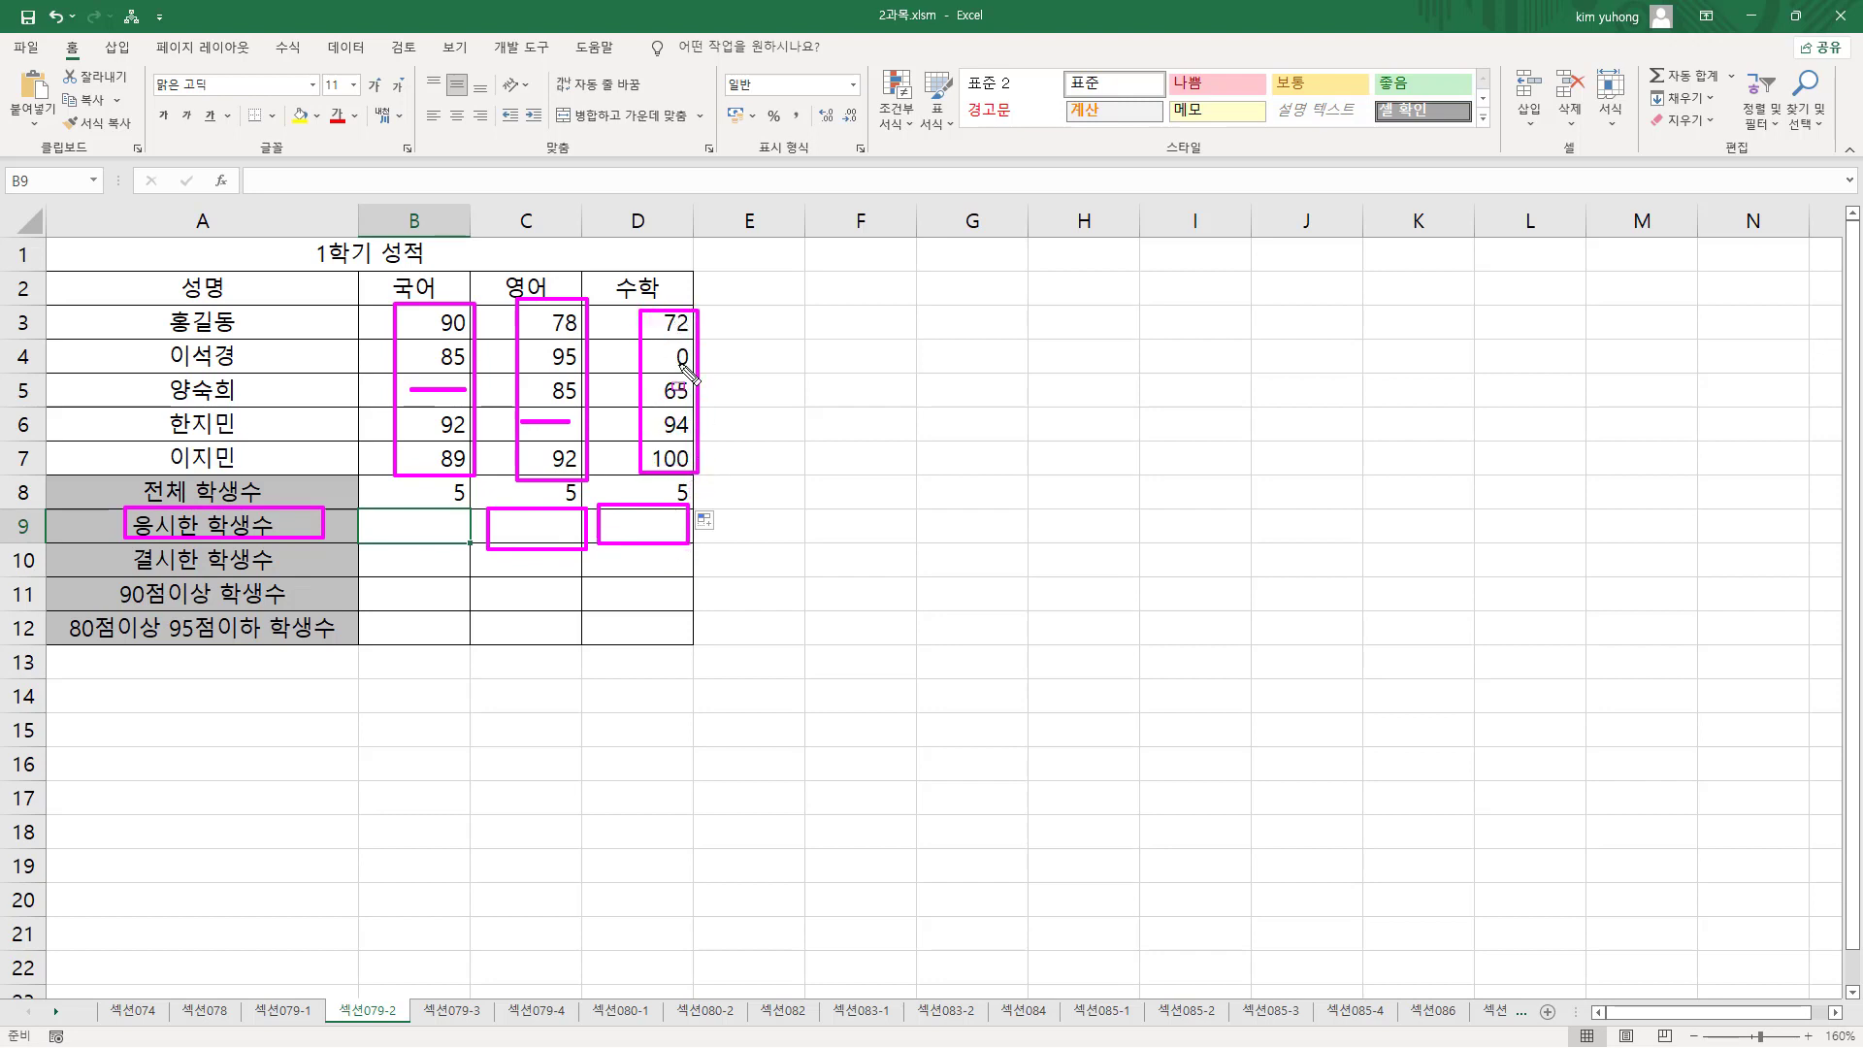
left_click_drag(670, 343, 698, 375)
key("Escape")
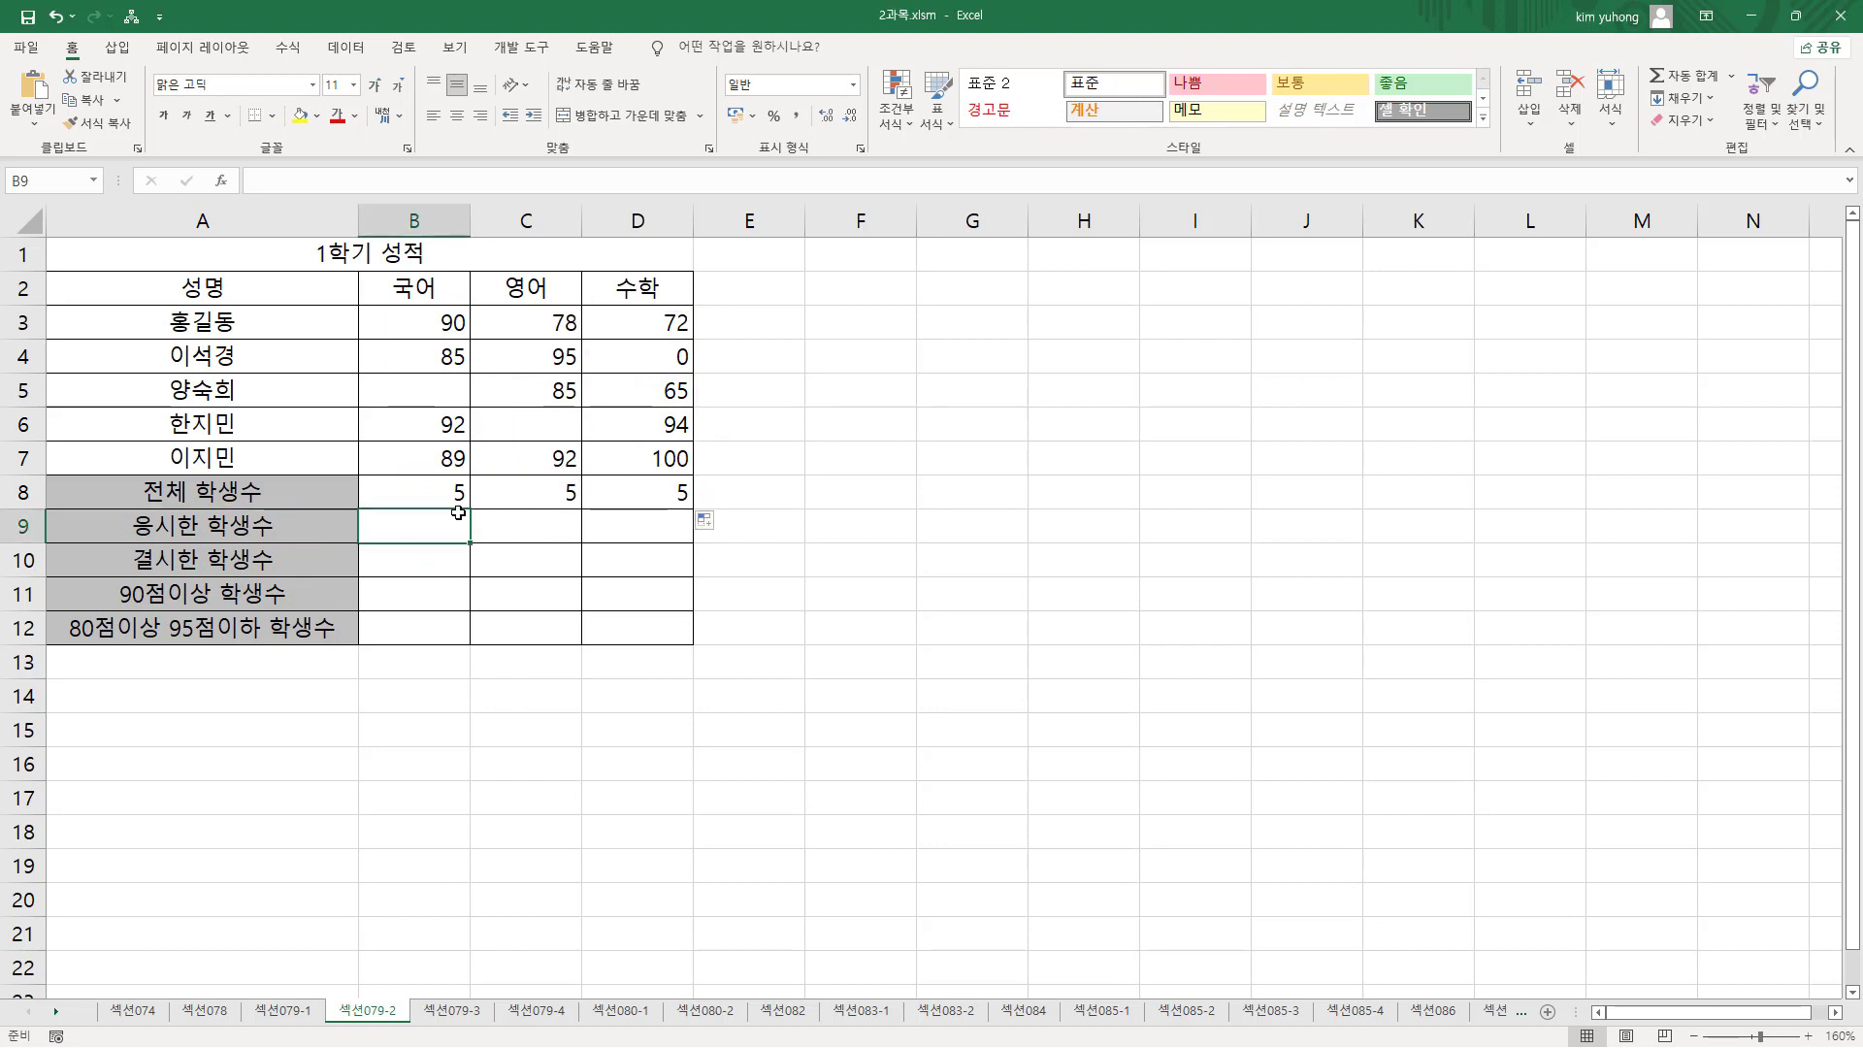
- Calculate the 국어 응시한 학생수 in B9 with =COUNT(B3:B7) and fill the formula across to D9
type("=")
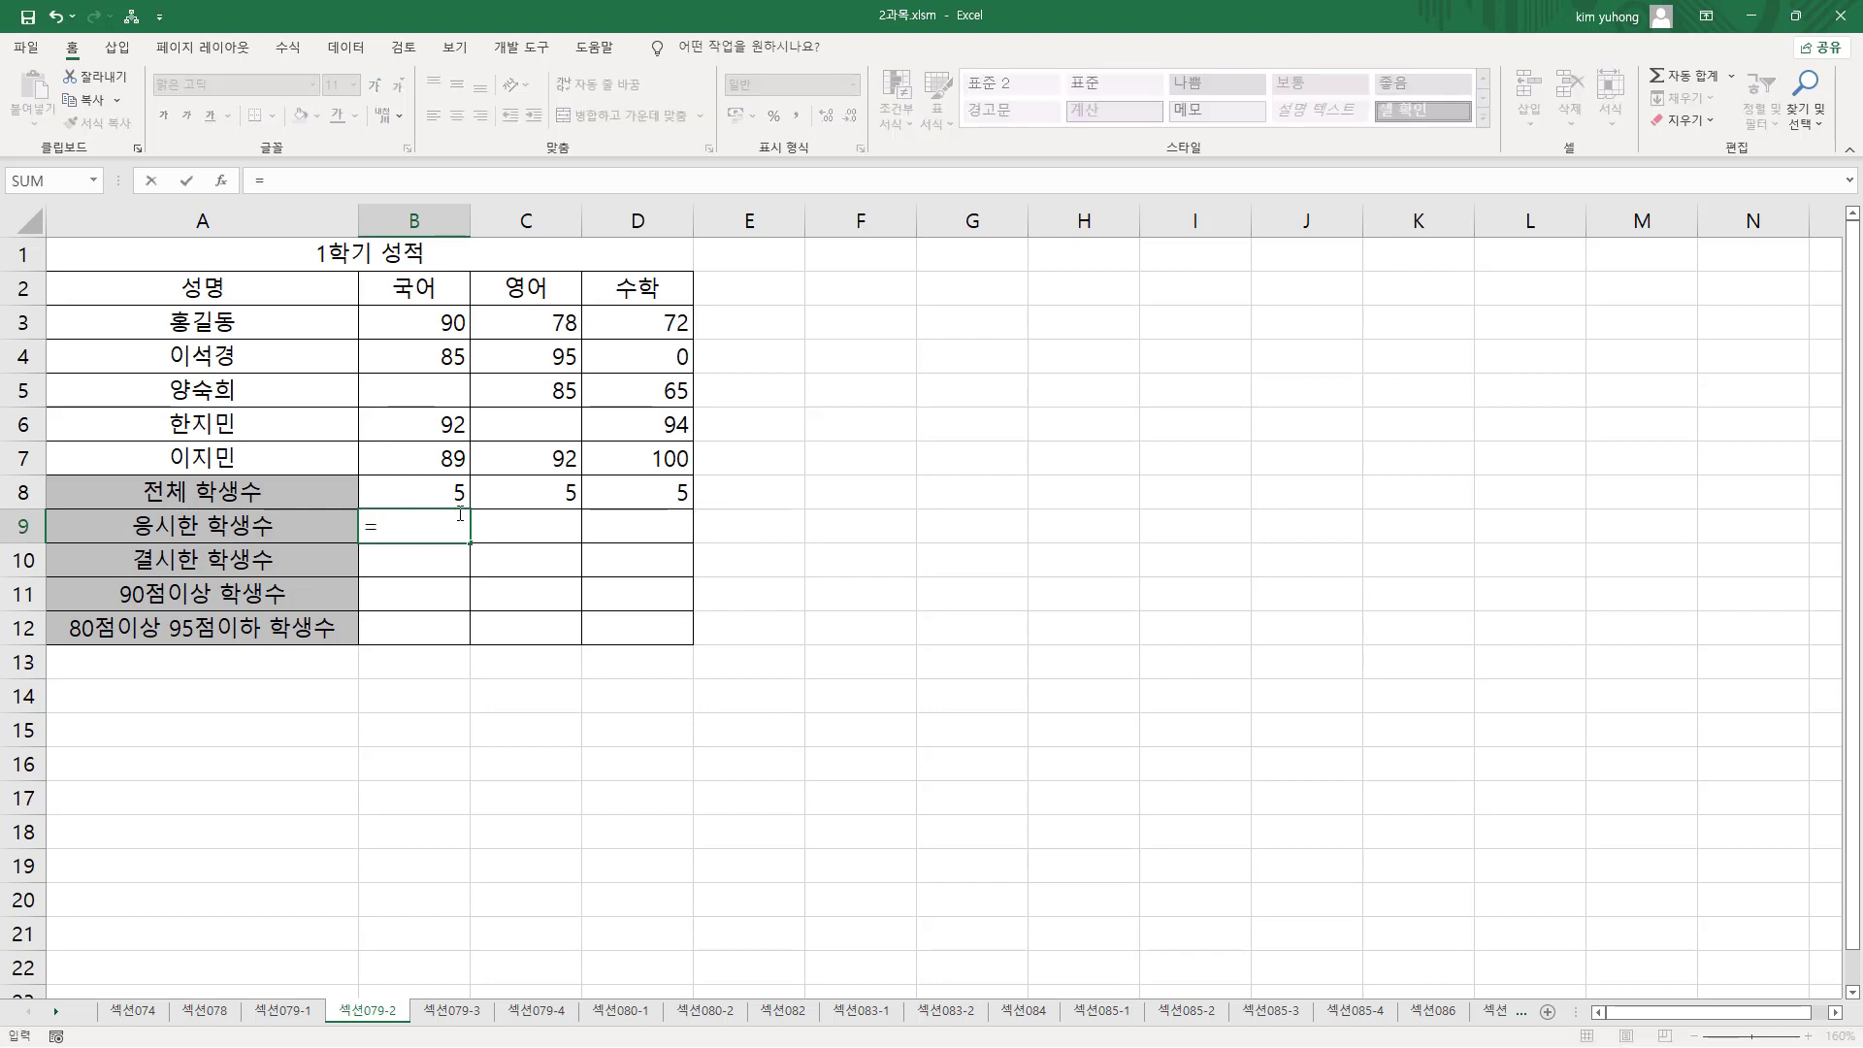
type("count(")
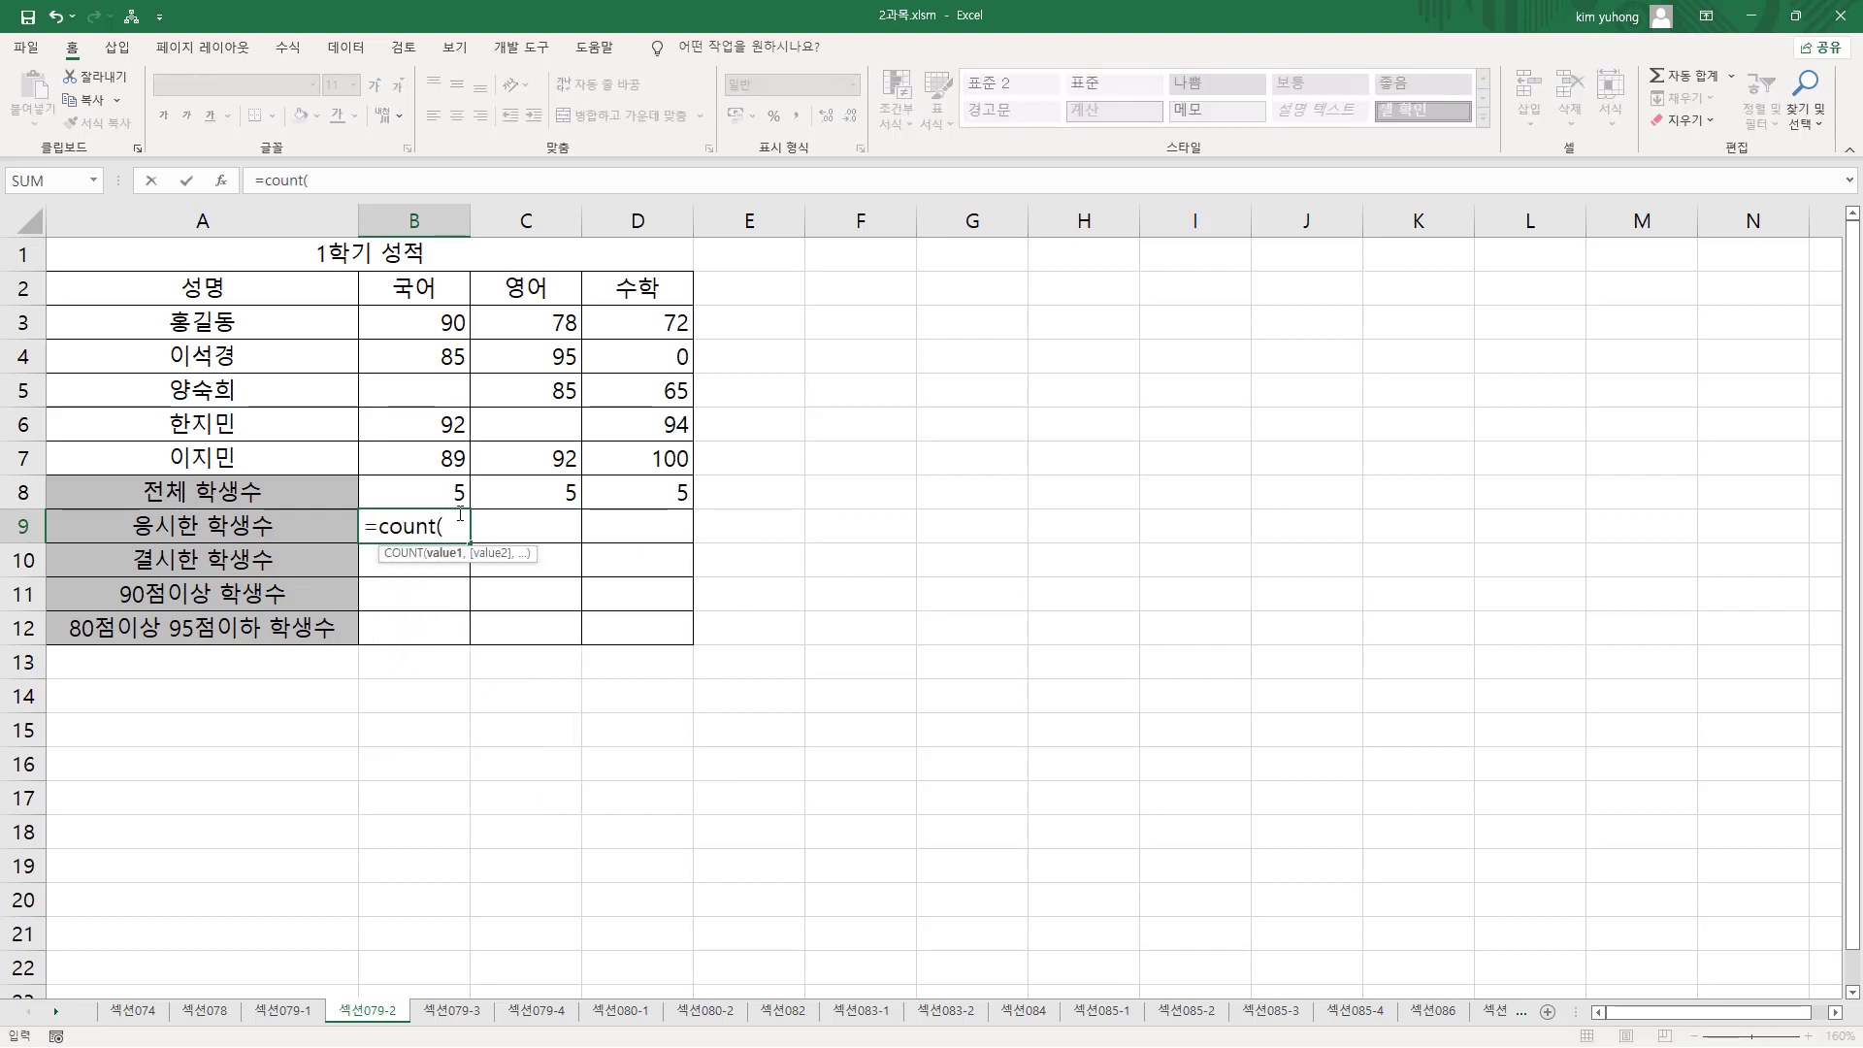
key("Up")
key("Up")
key("shift+Up")
key("shift+Up")
key("shift+Up")
key("shift+Up")
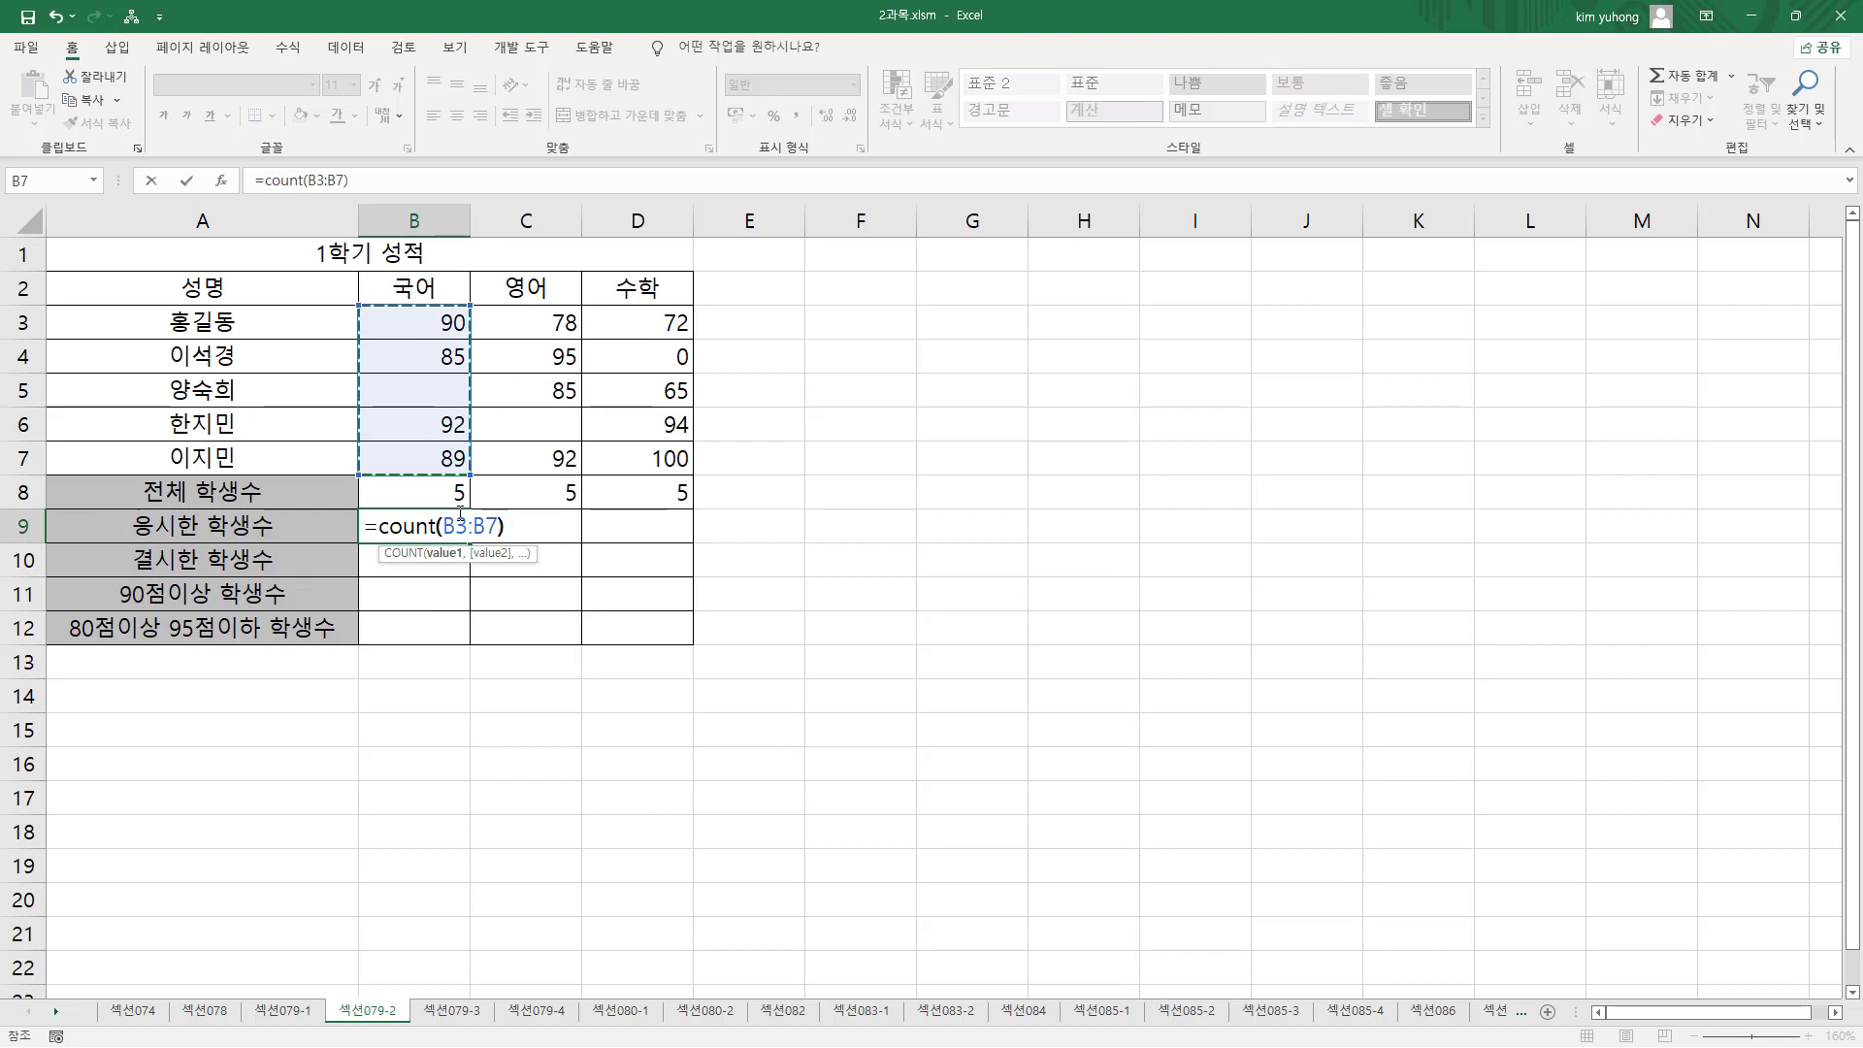
key("Return")
left_click(462, 526)
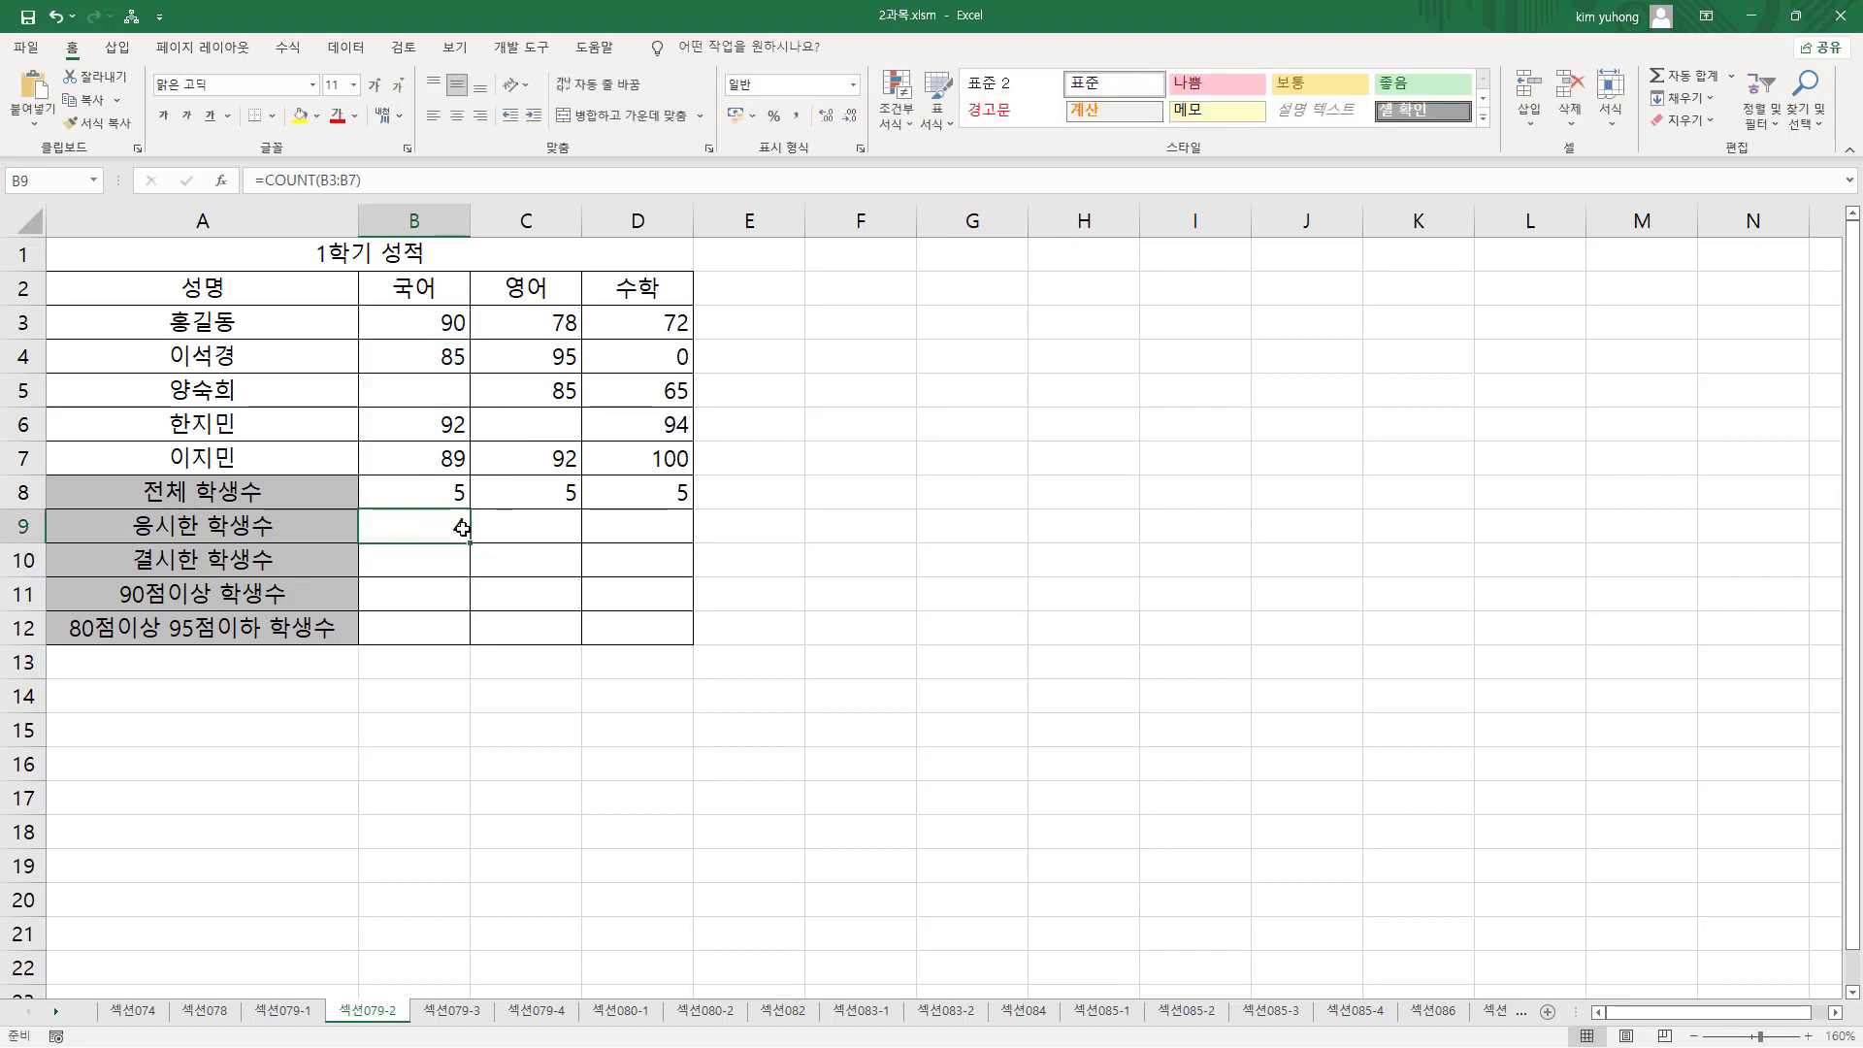
left_click_drag(470, 543, 684, 531)
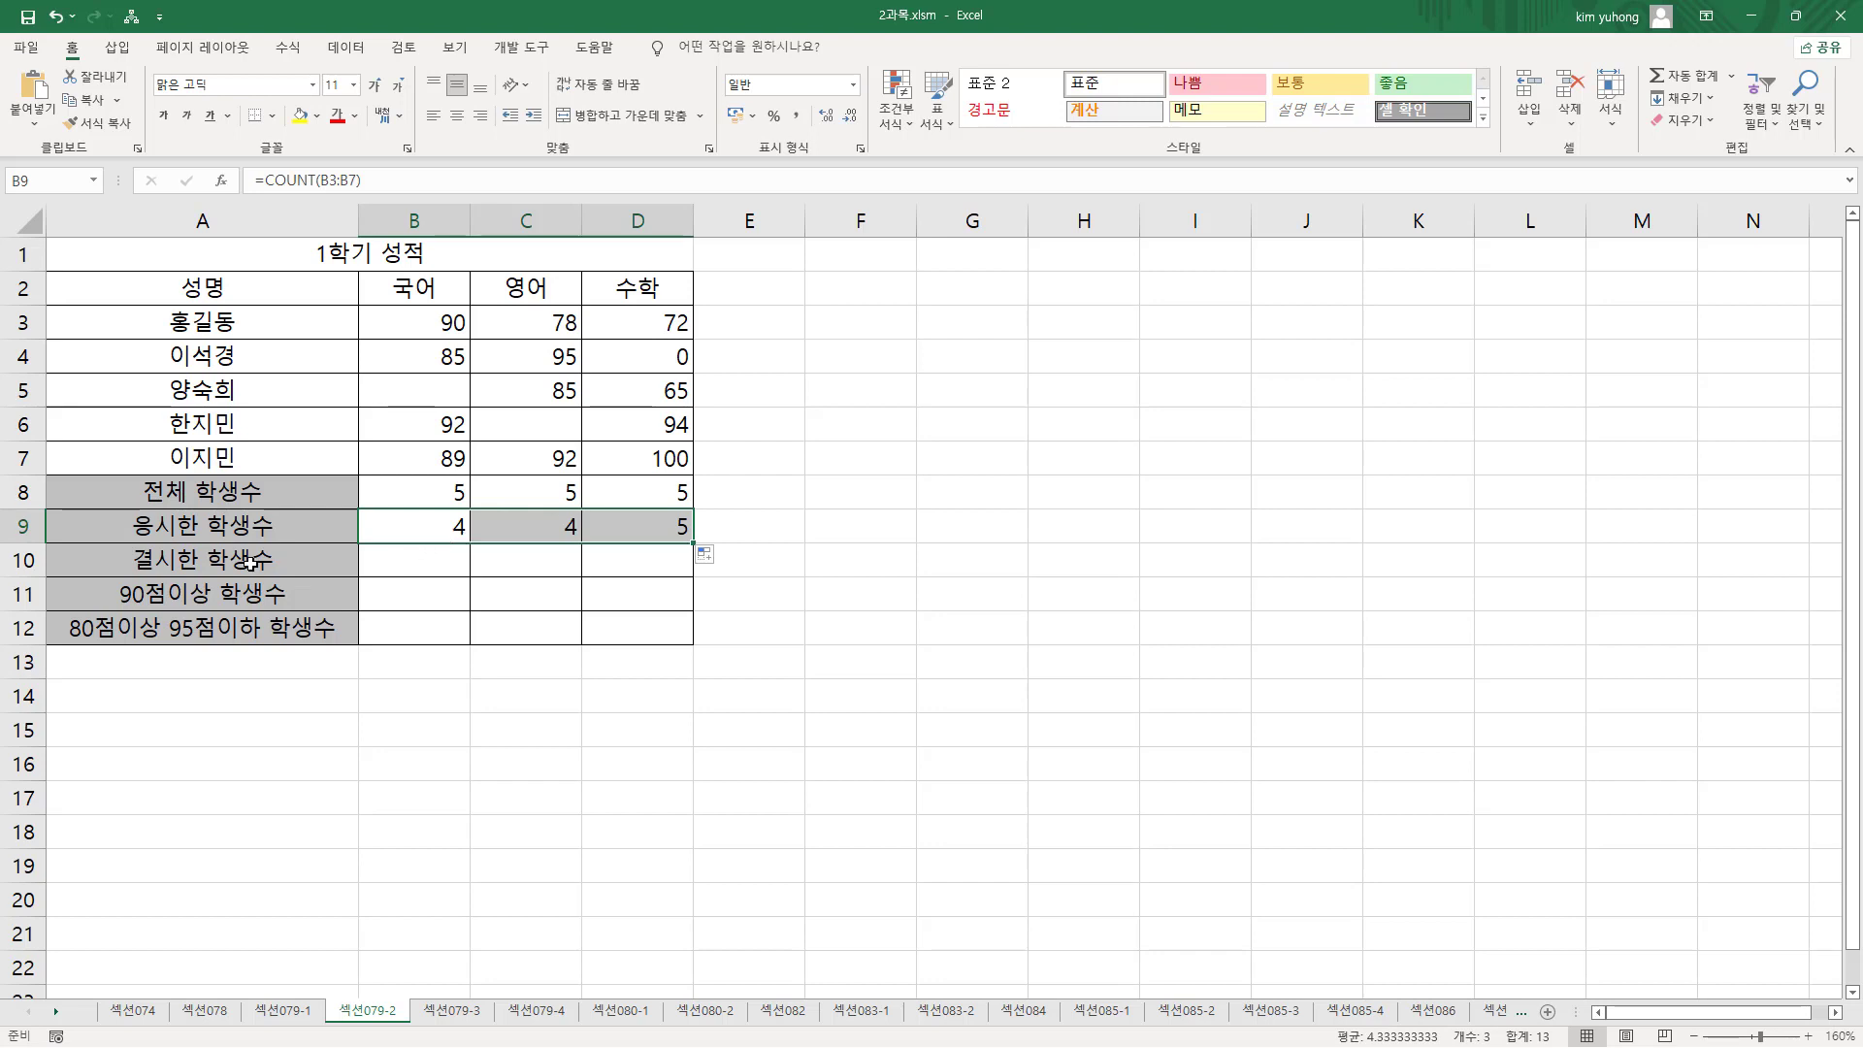
- Calculate the 국어 결시한 학생수 in B10 with =COUNTBLANK(B3:B7) and fill the formula across to D10
mouse_move(124, 573)
left_mouse_down()
mouse_move(272, 574)
mouse_move(282, 546)
left_mouse_up()
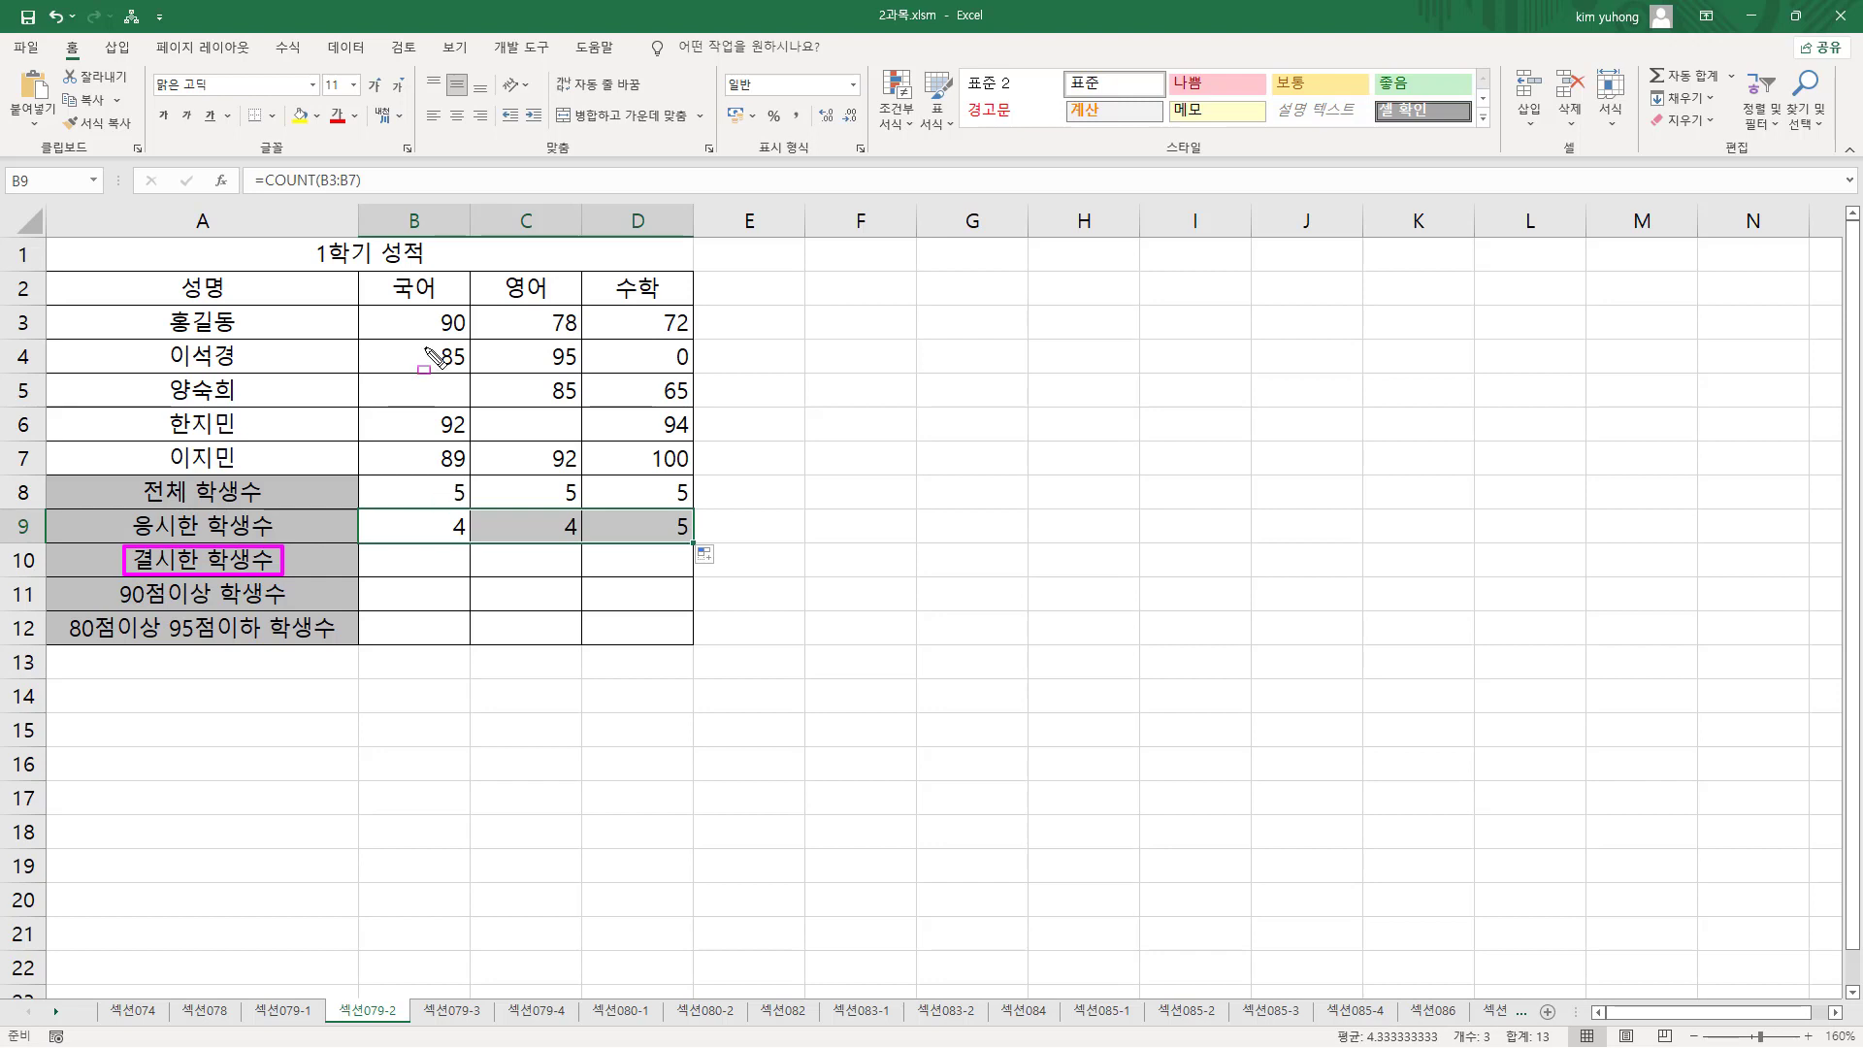
mouse_move(405, 382)
left_mouse_down()
mouse_move(555, 408)
mouse_move(573, 437)
left_mouse_up()
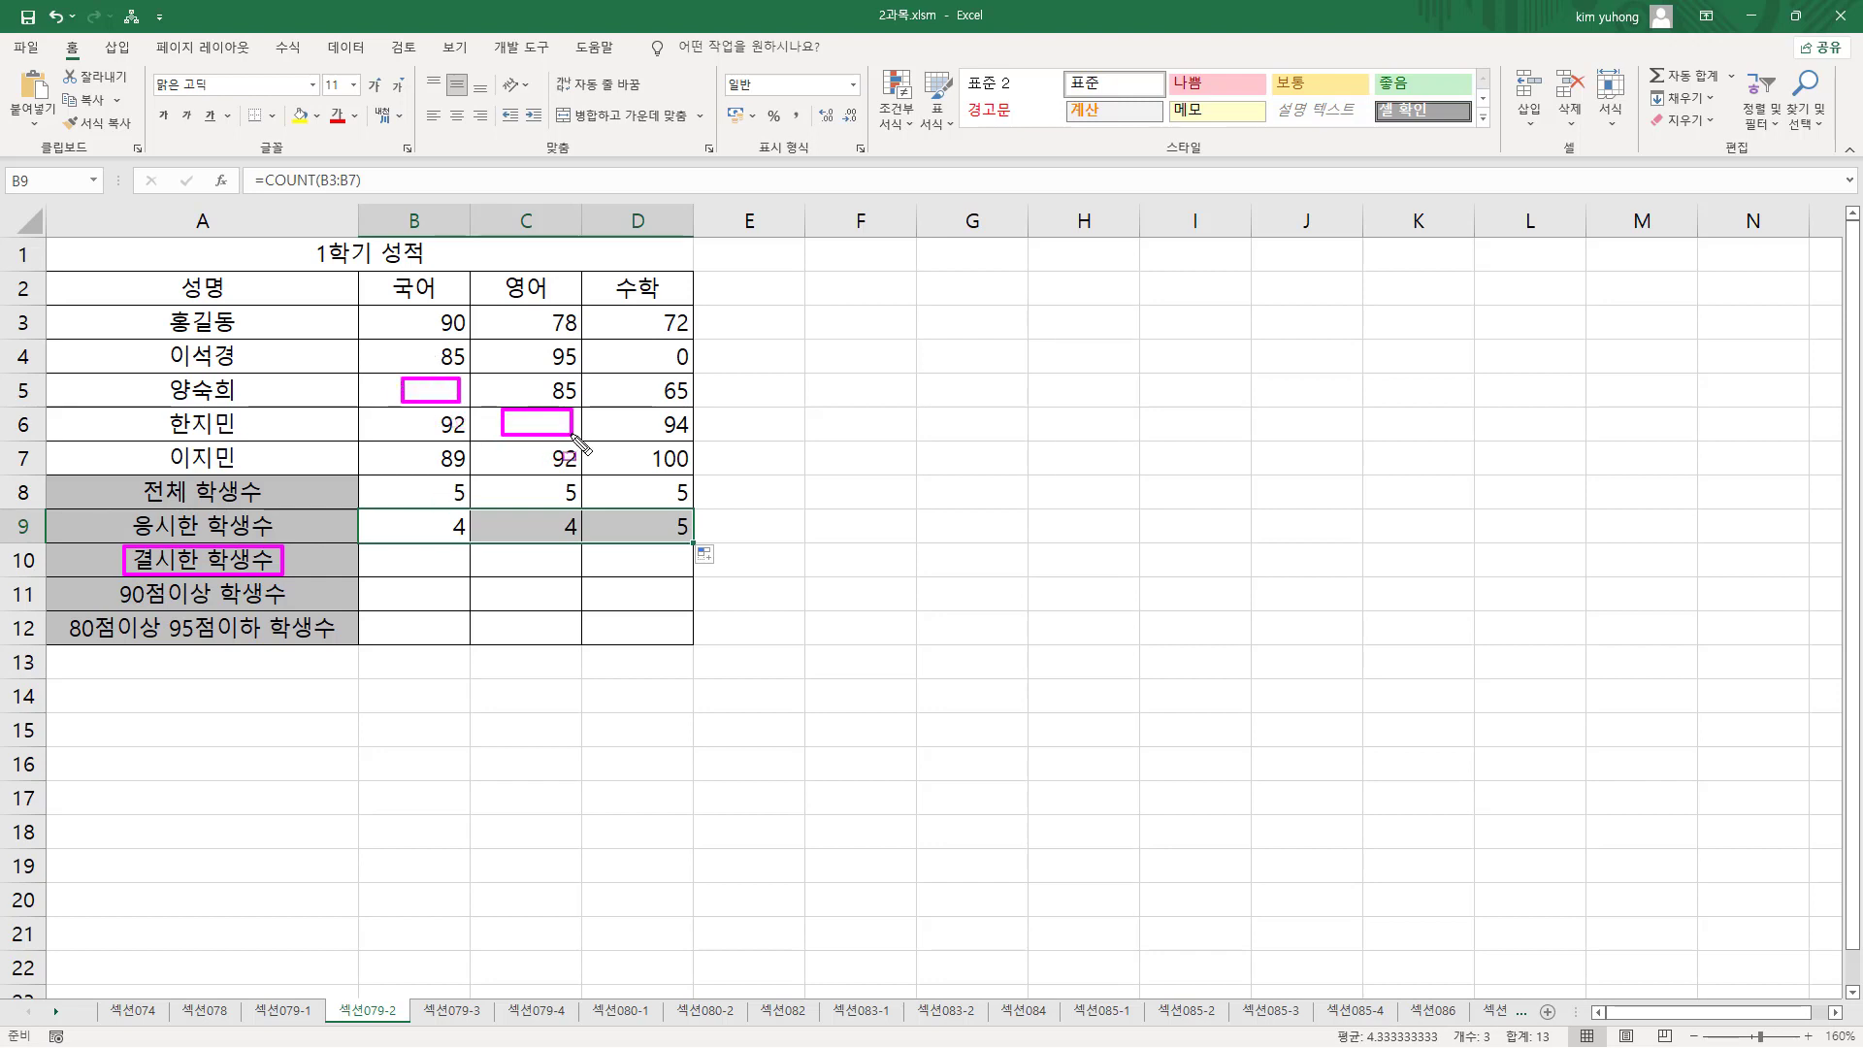
key("Escape")
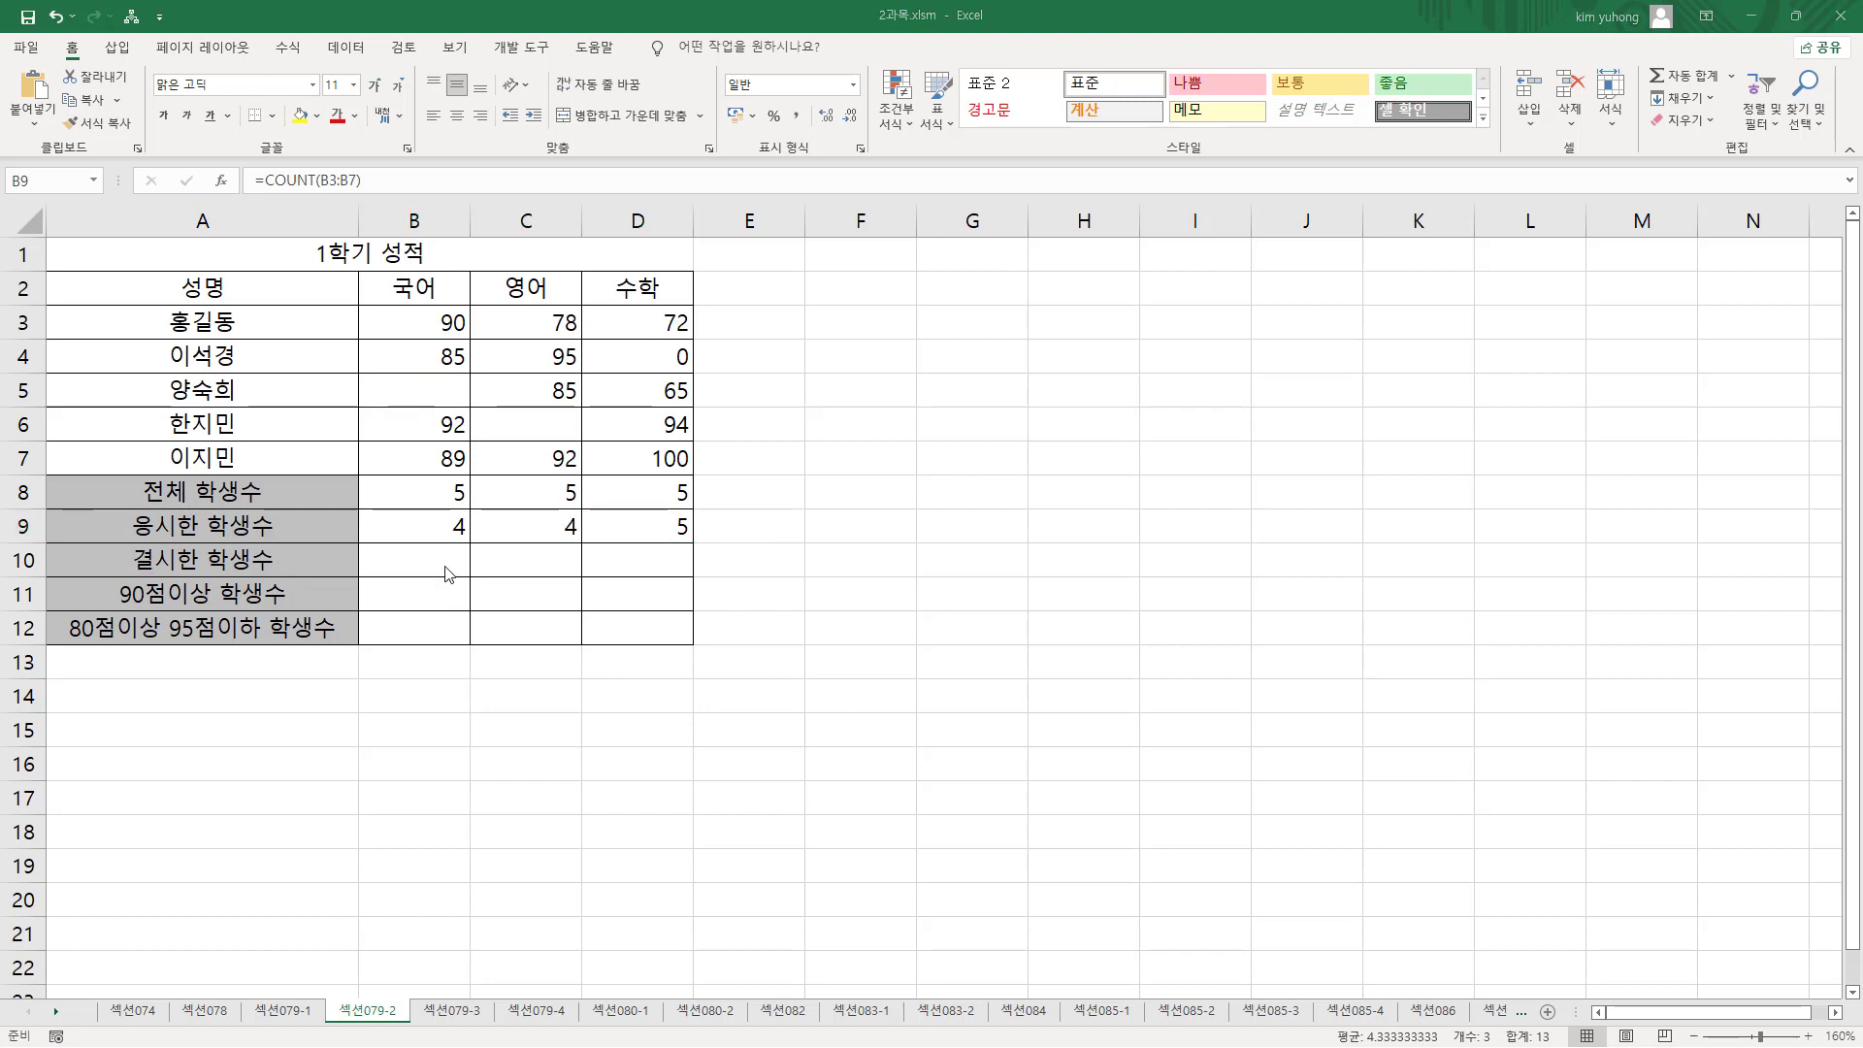
left_click(419, 562)
type("=")
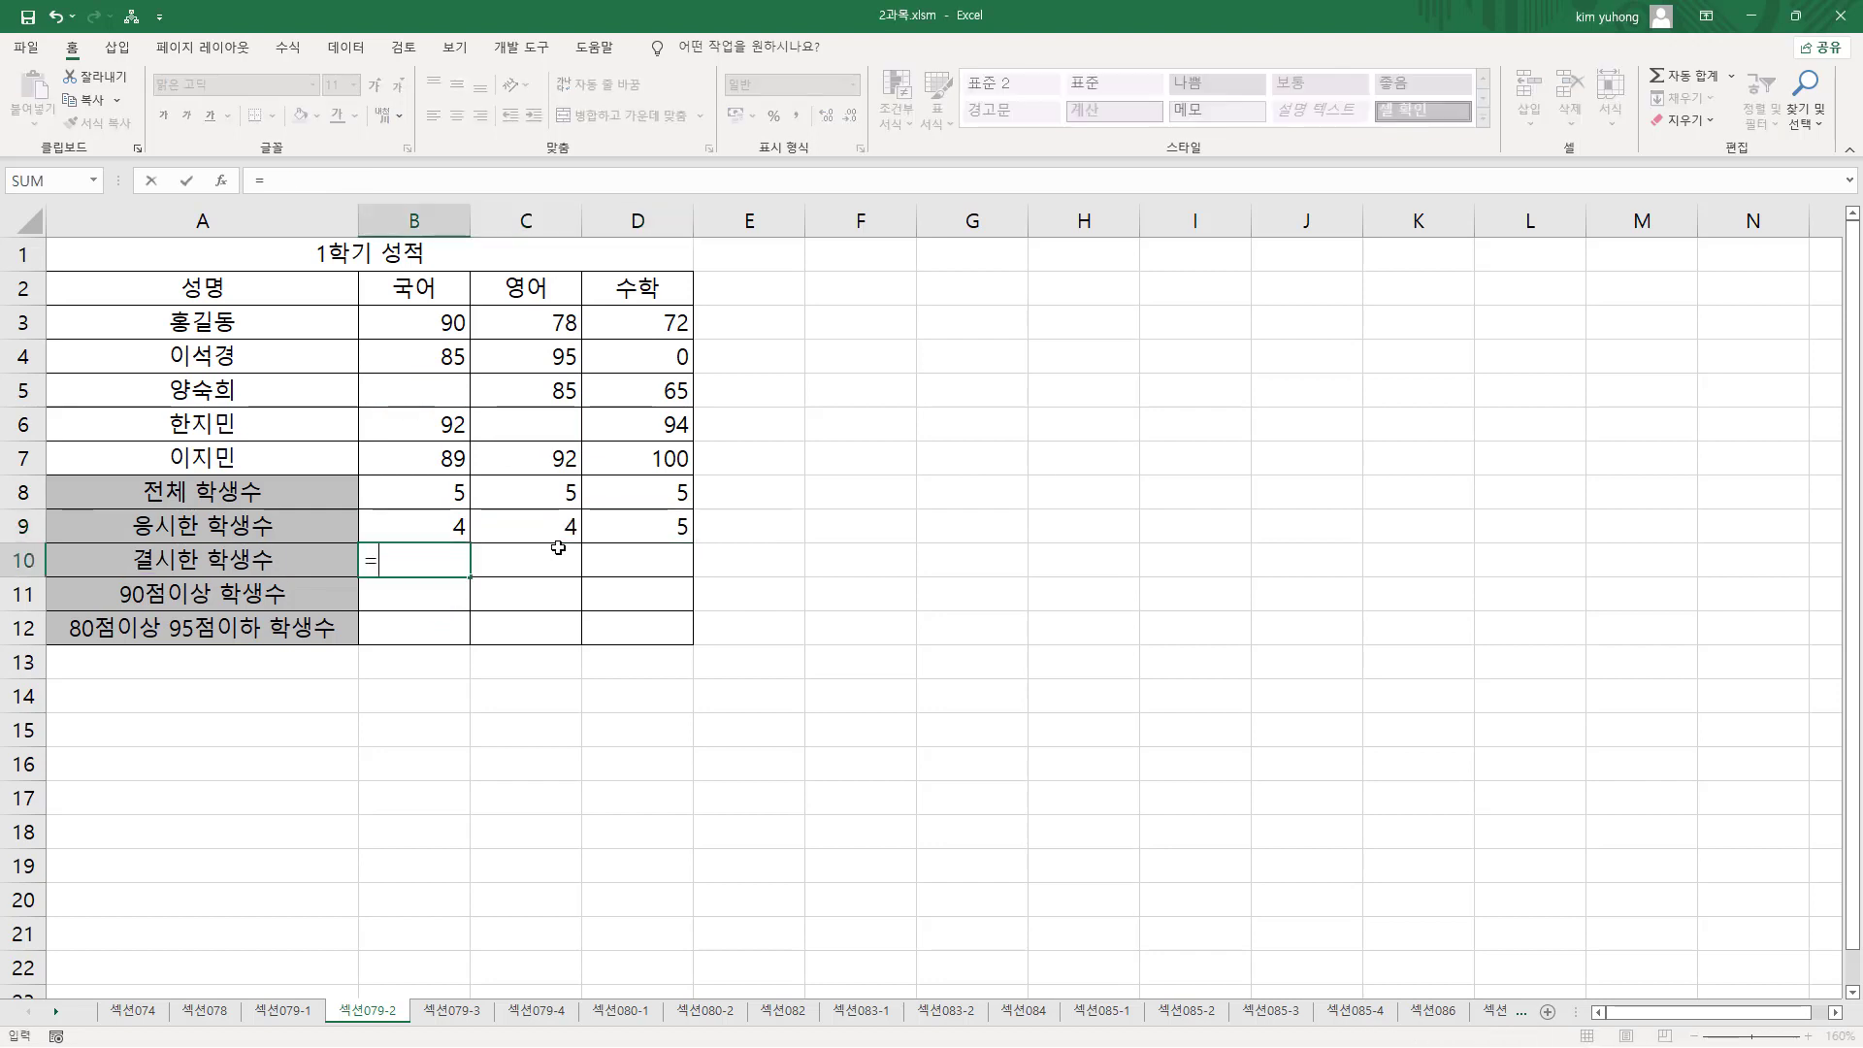
type("countb")
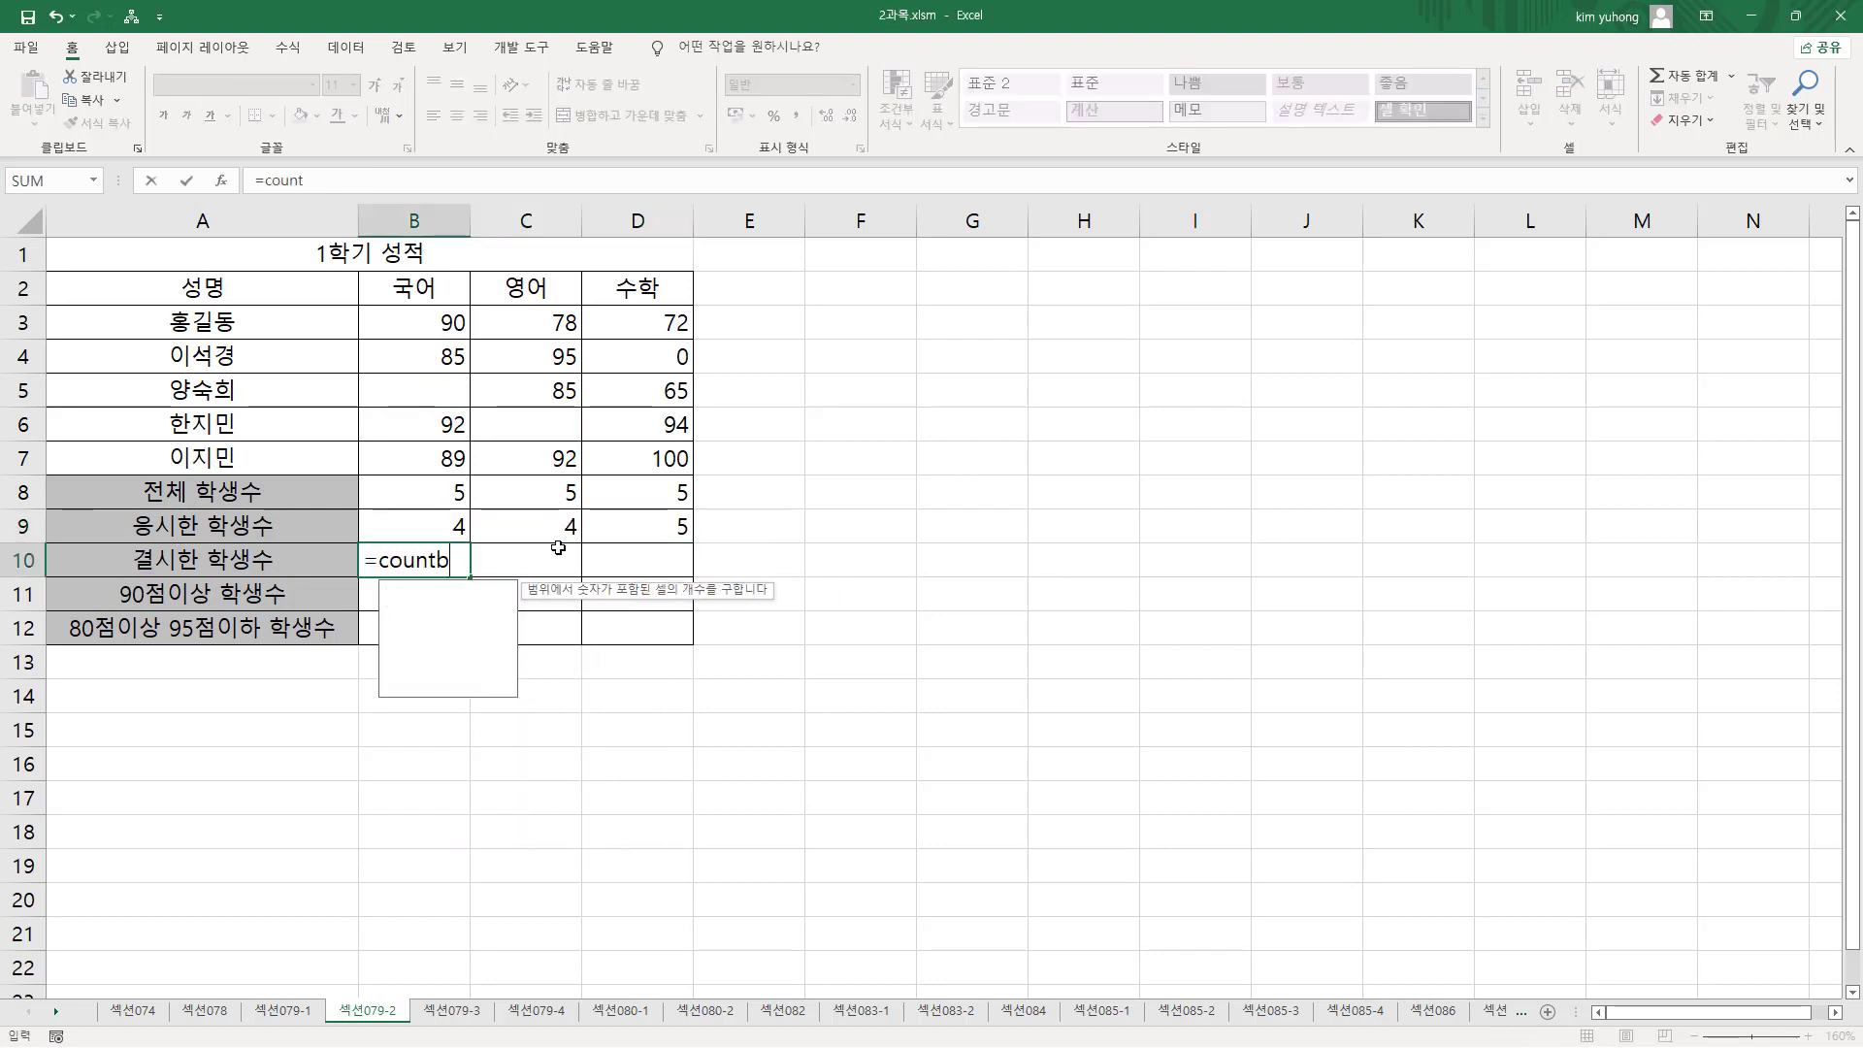
key("Tab")
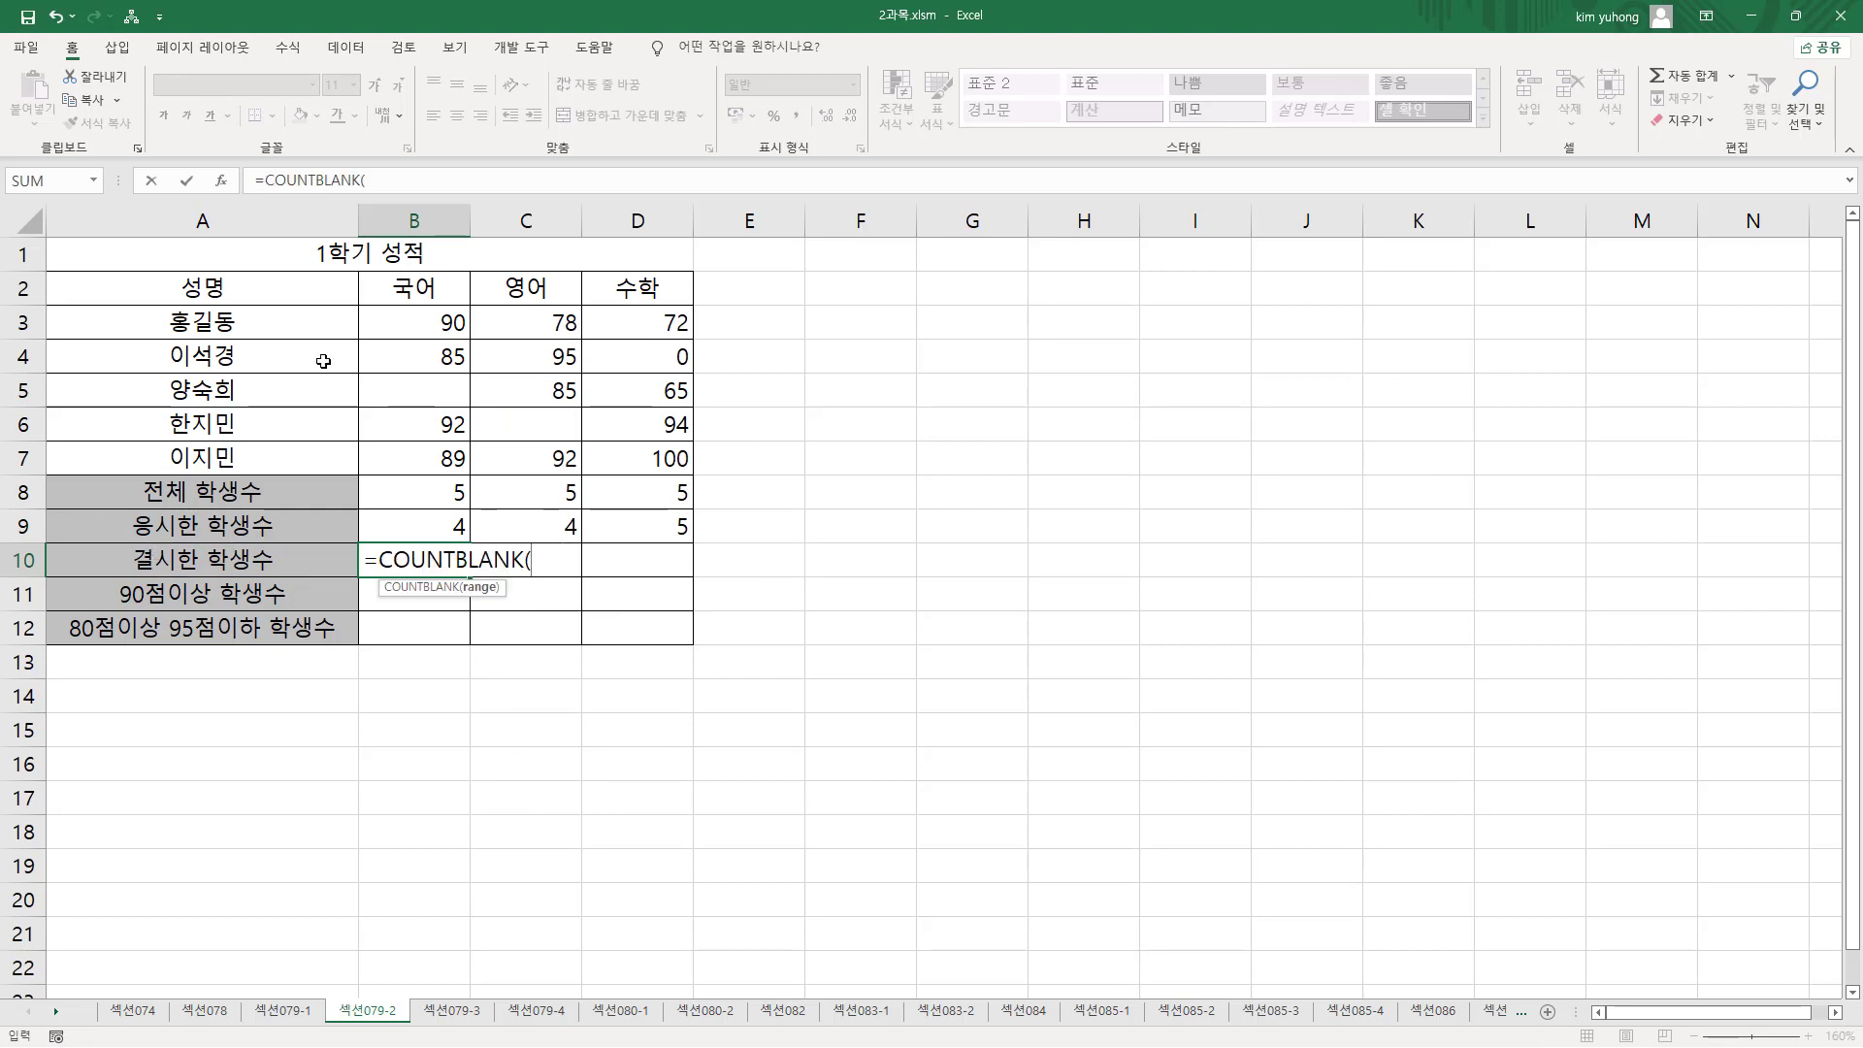
left_click_drag(415, 321, 375, 448)
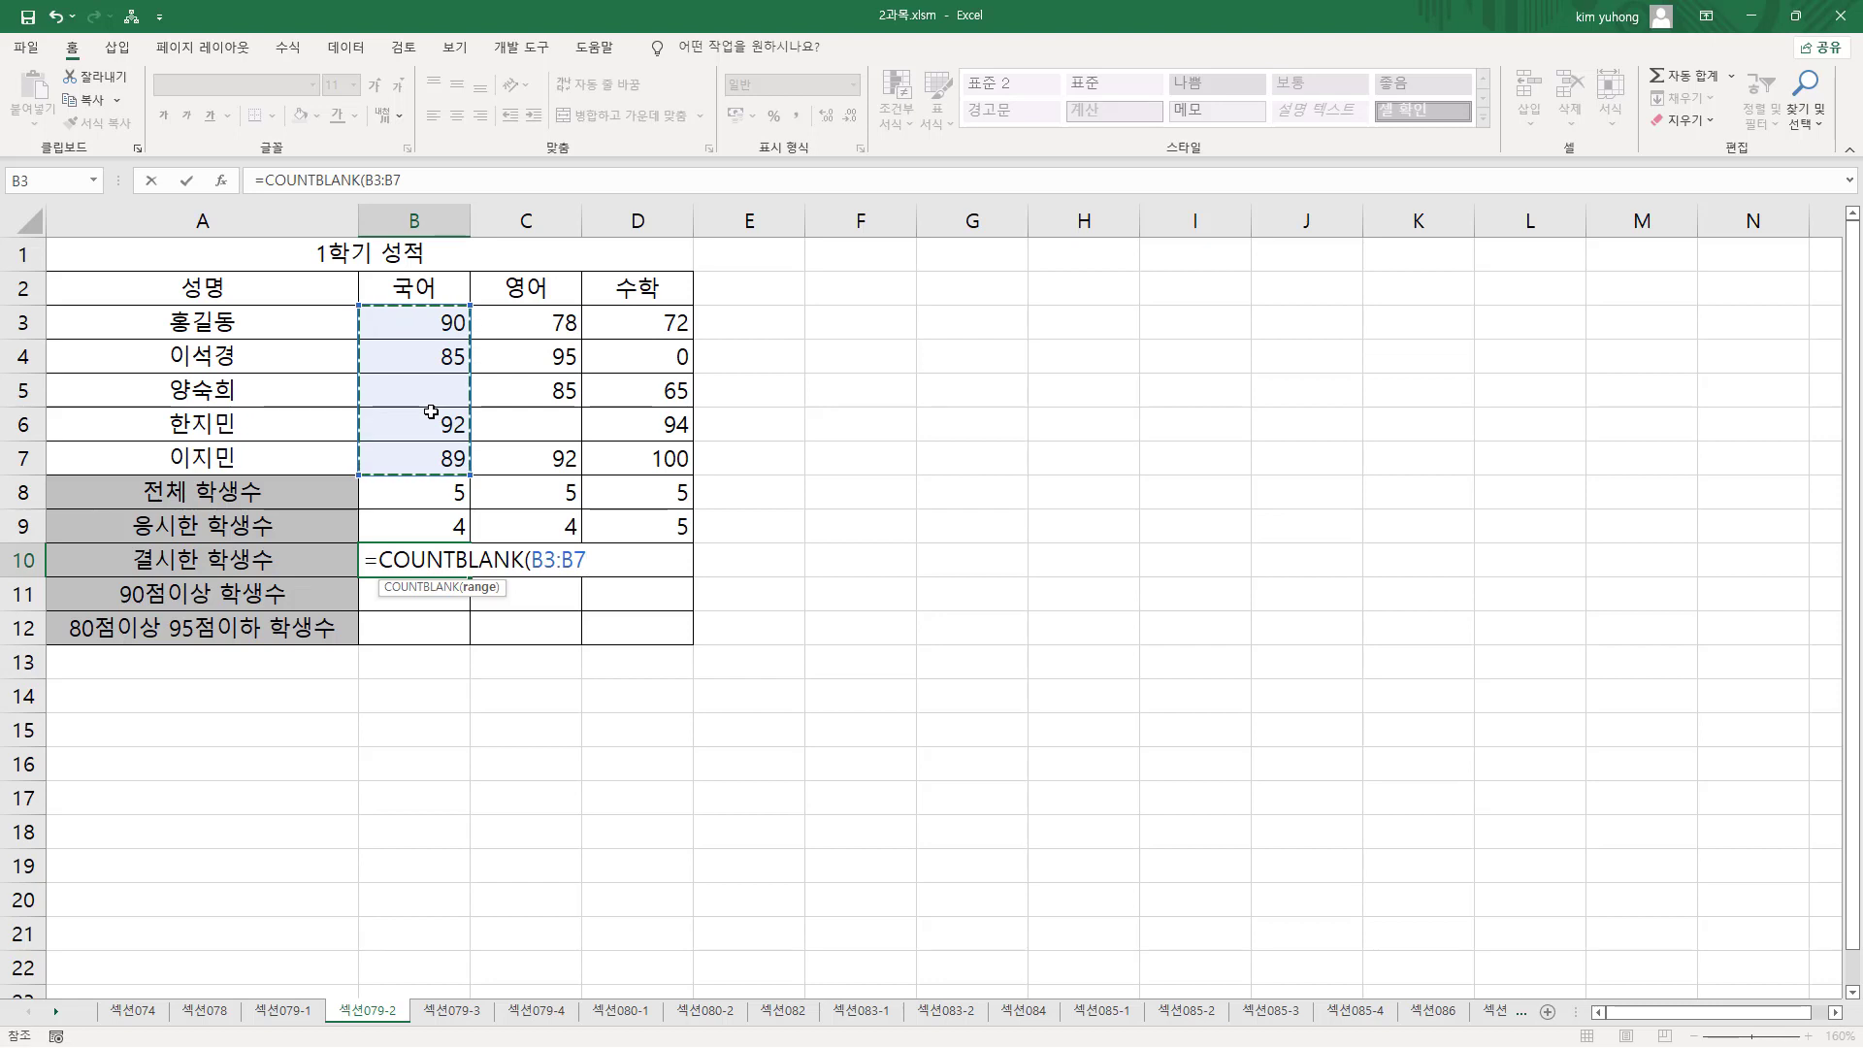
type(")")
key("Return")
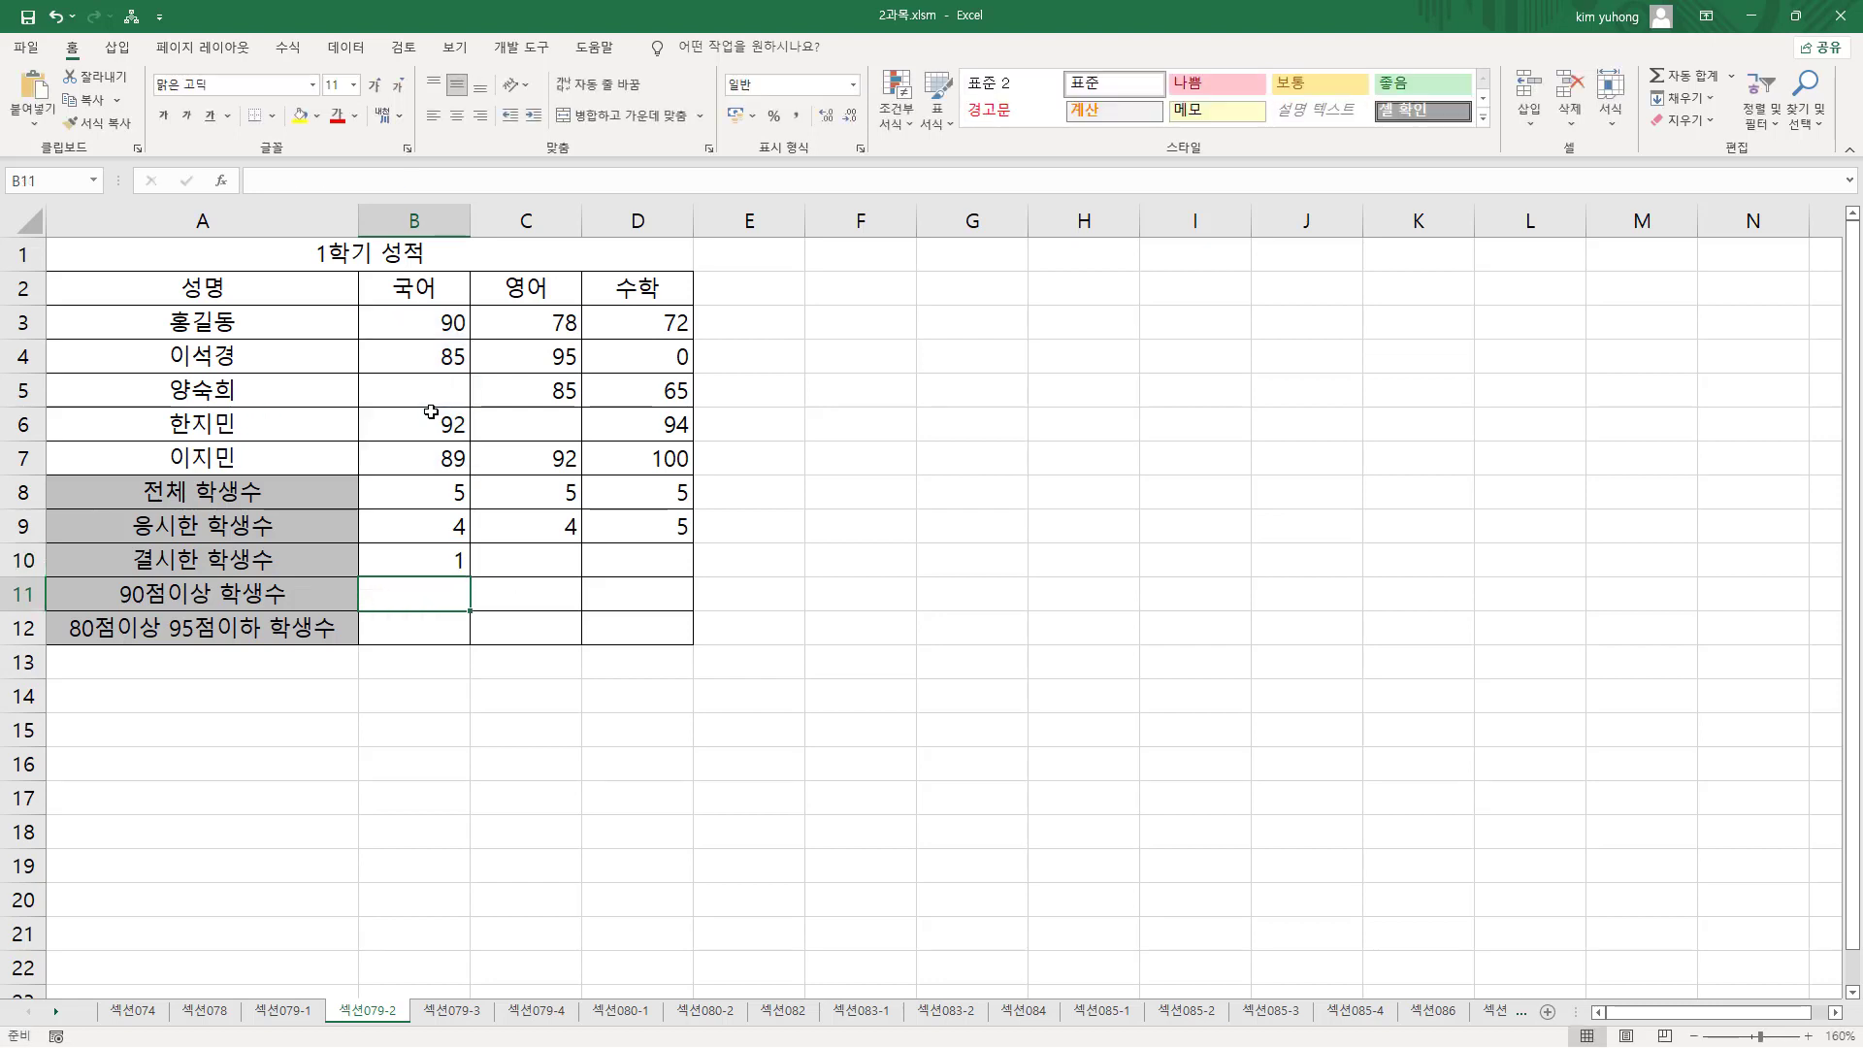
left_click(462, 560)
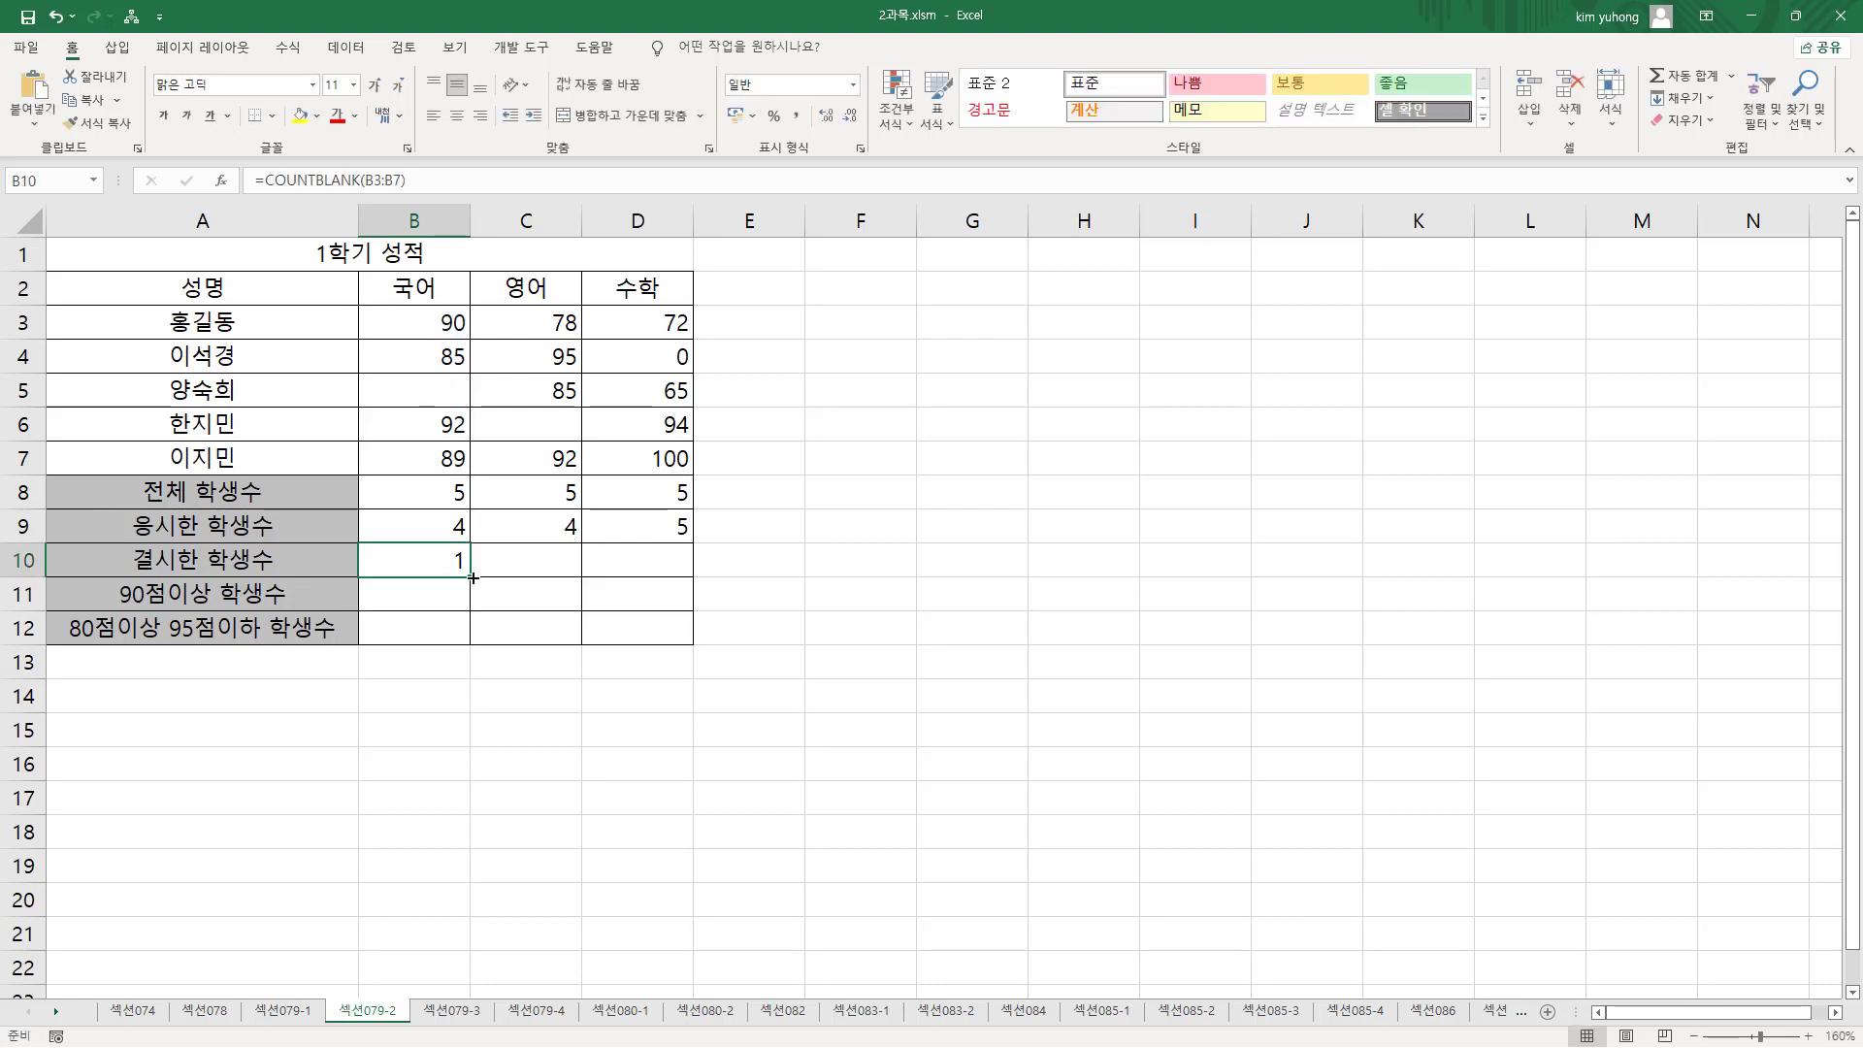
left_click_drag(472, 578, 688, 580)
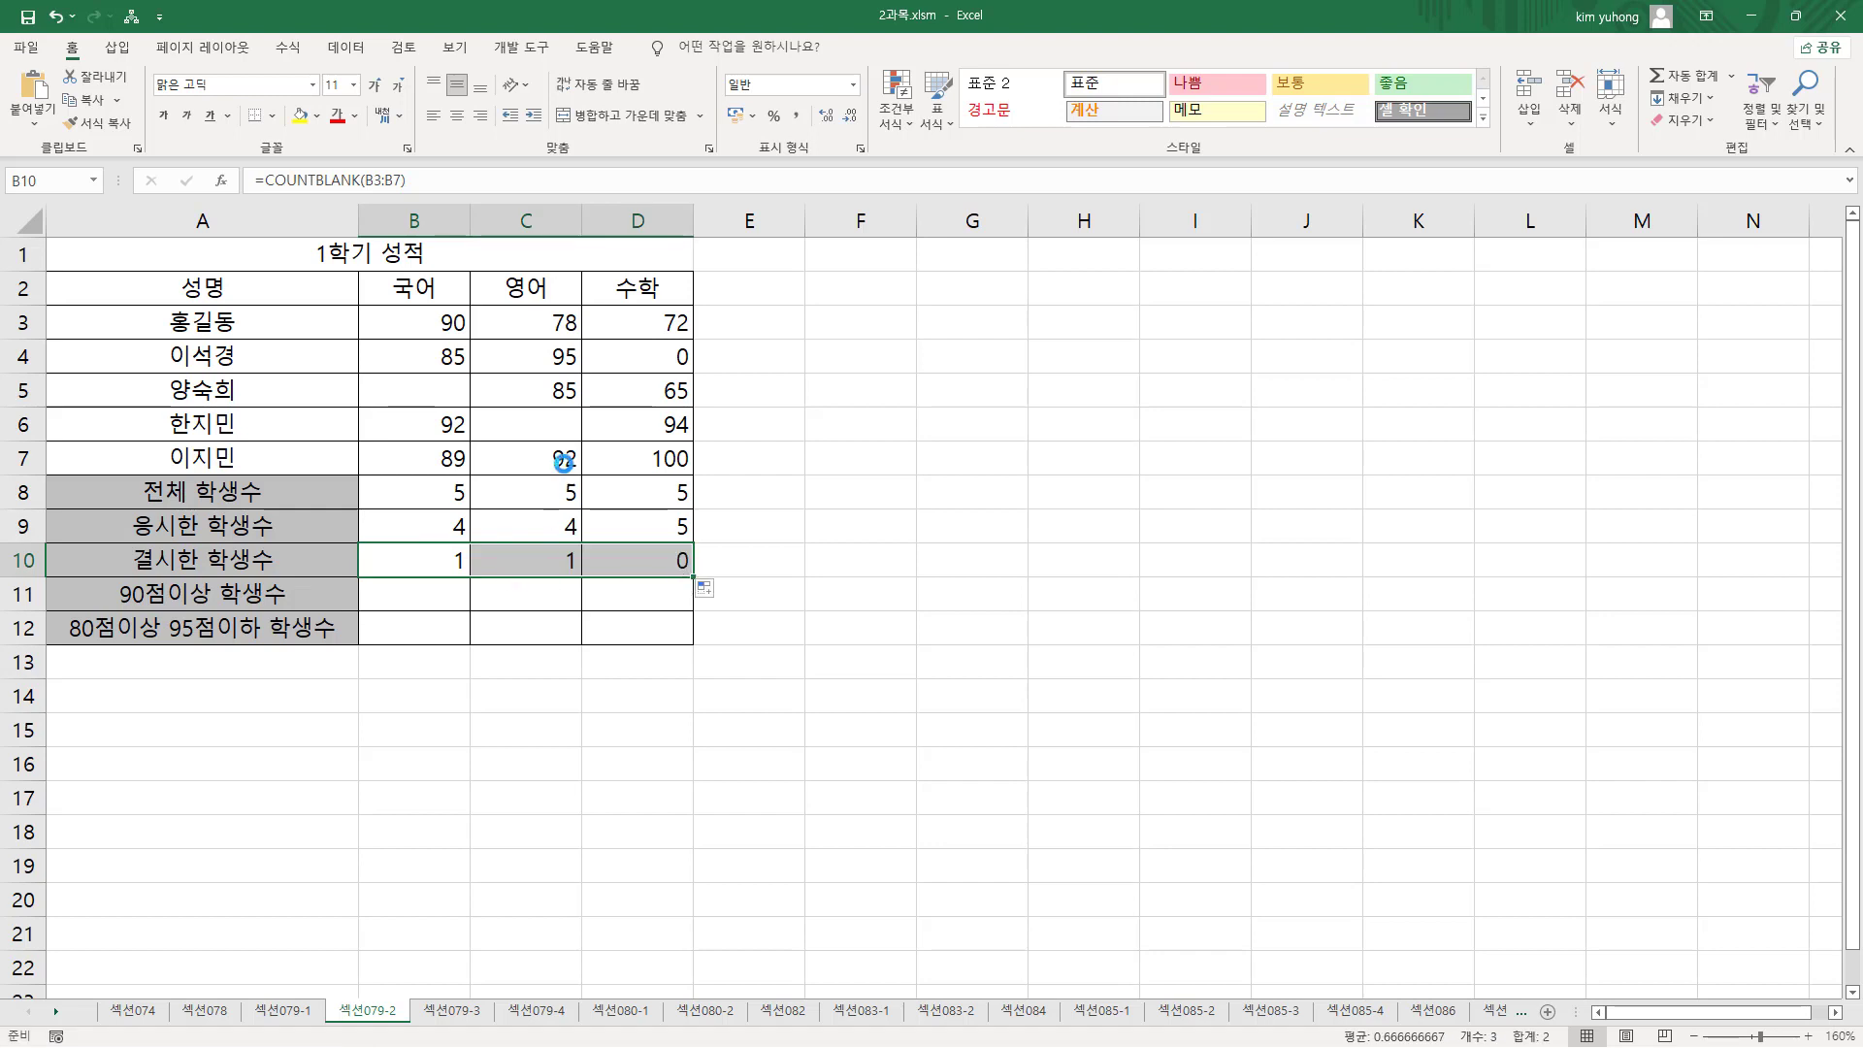
- Check the 결시한 학생수 results against the 영어 and 수학 scores, and compare the 90점이상 학생수 row with each subject's score range
left_click_drag(522, 418, 584, 434)
mouse_move(641, 311)
left_mouse_down()
mouse_move(648, 380)
mouse_move(695, 471)
left_mouse_up()
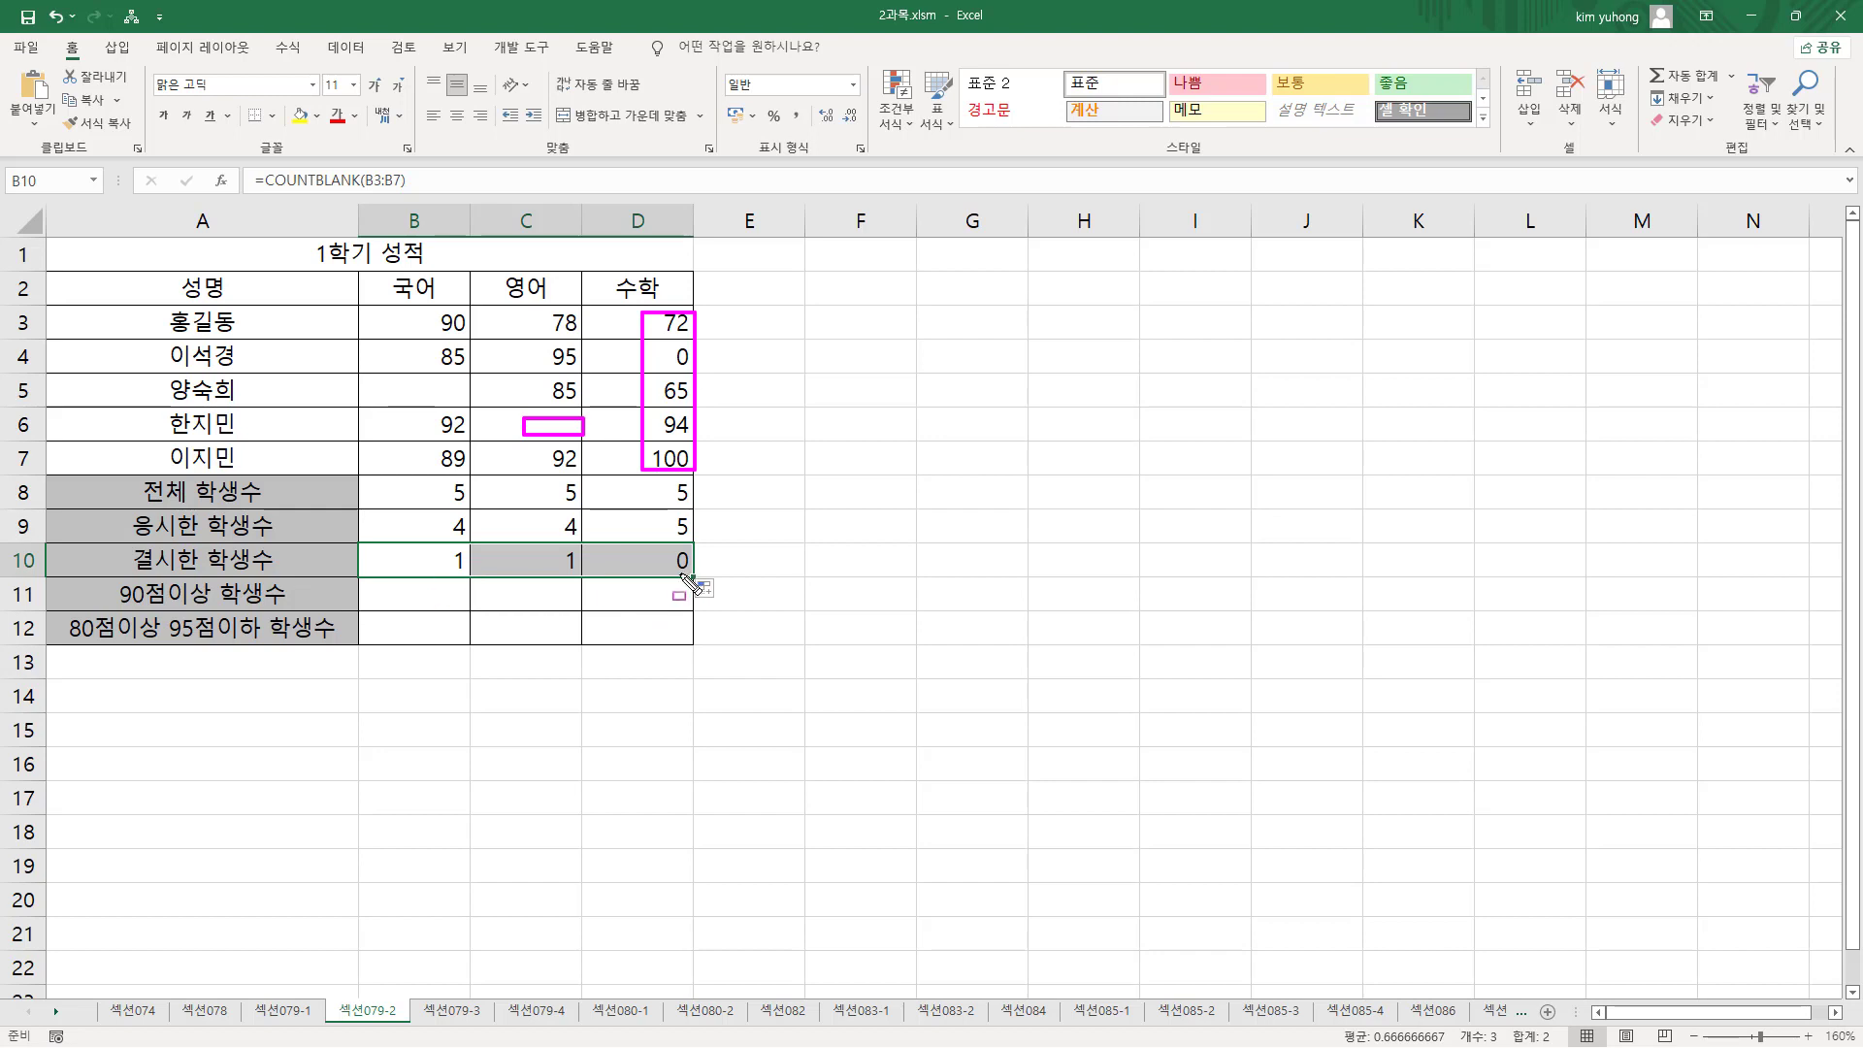
key("Escape")
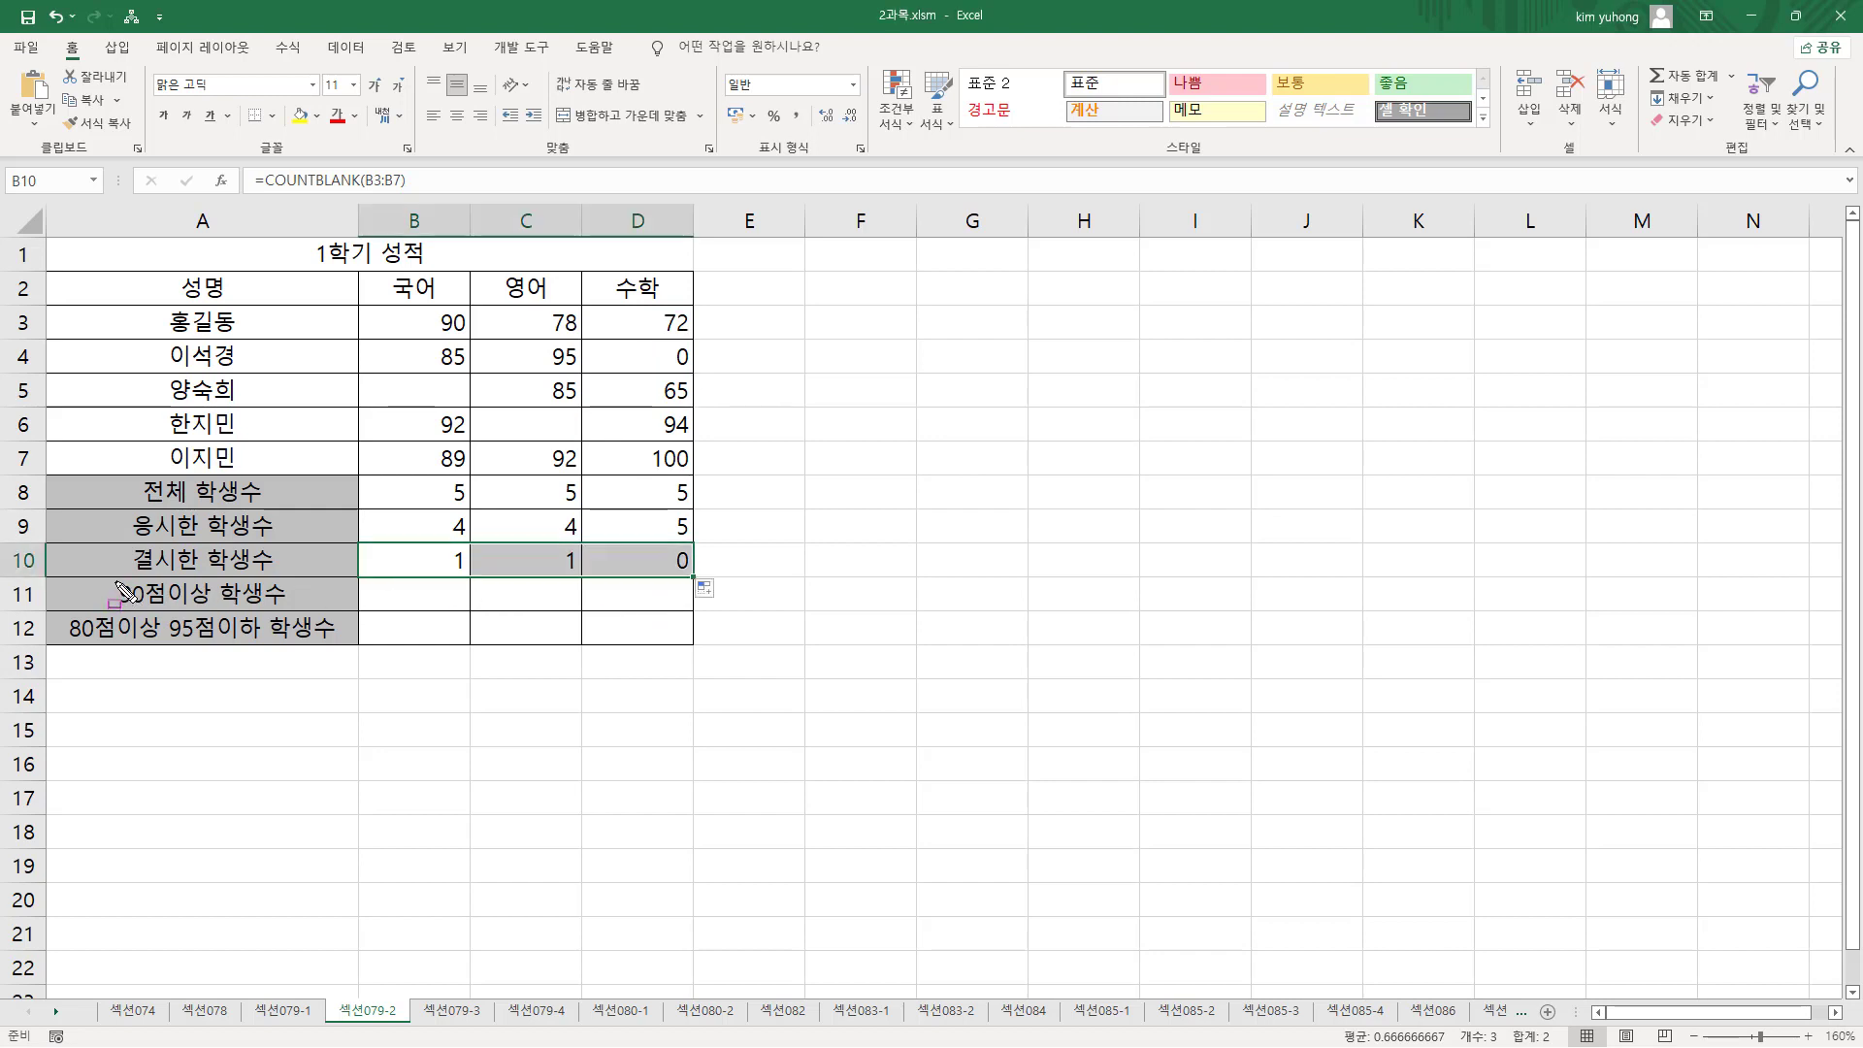
mouse_move(115, 583)
left_mouse_down()
mouse_move(239, 578)
mouse_move(291, 611)
mouse_move(292, 578)
mouse_move(453, 610)
left_mouse_up()
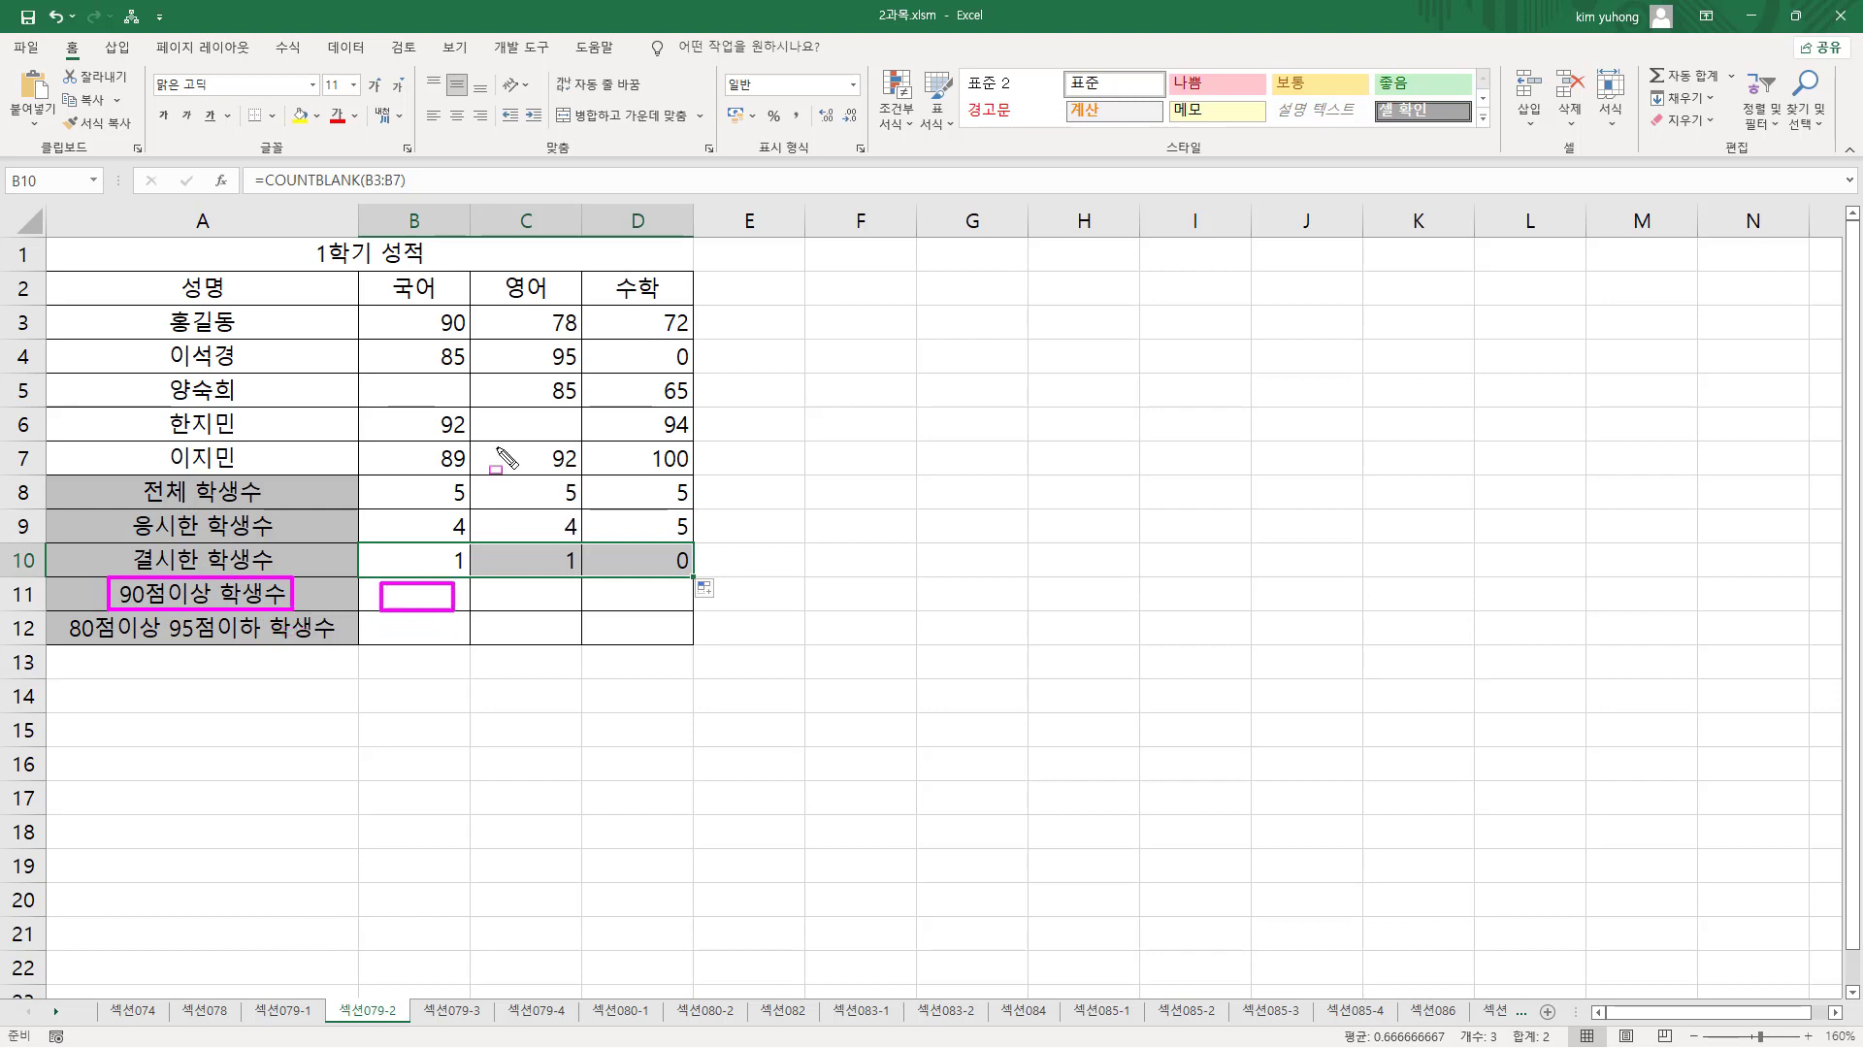
mouse_move(414, 307)
left_mouse_down()
mouse_move(457, 478)
mouse_move(479, 478)
left_mouse_up()
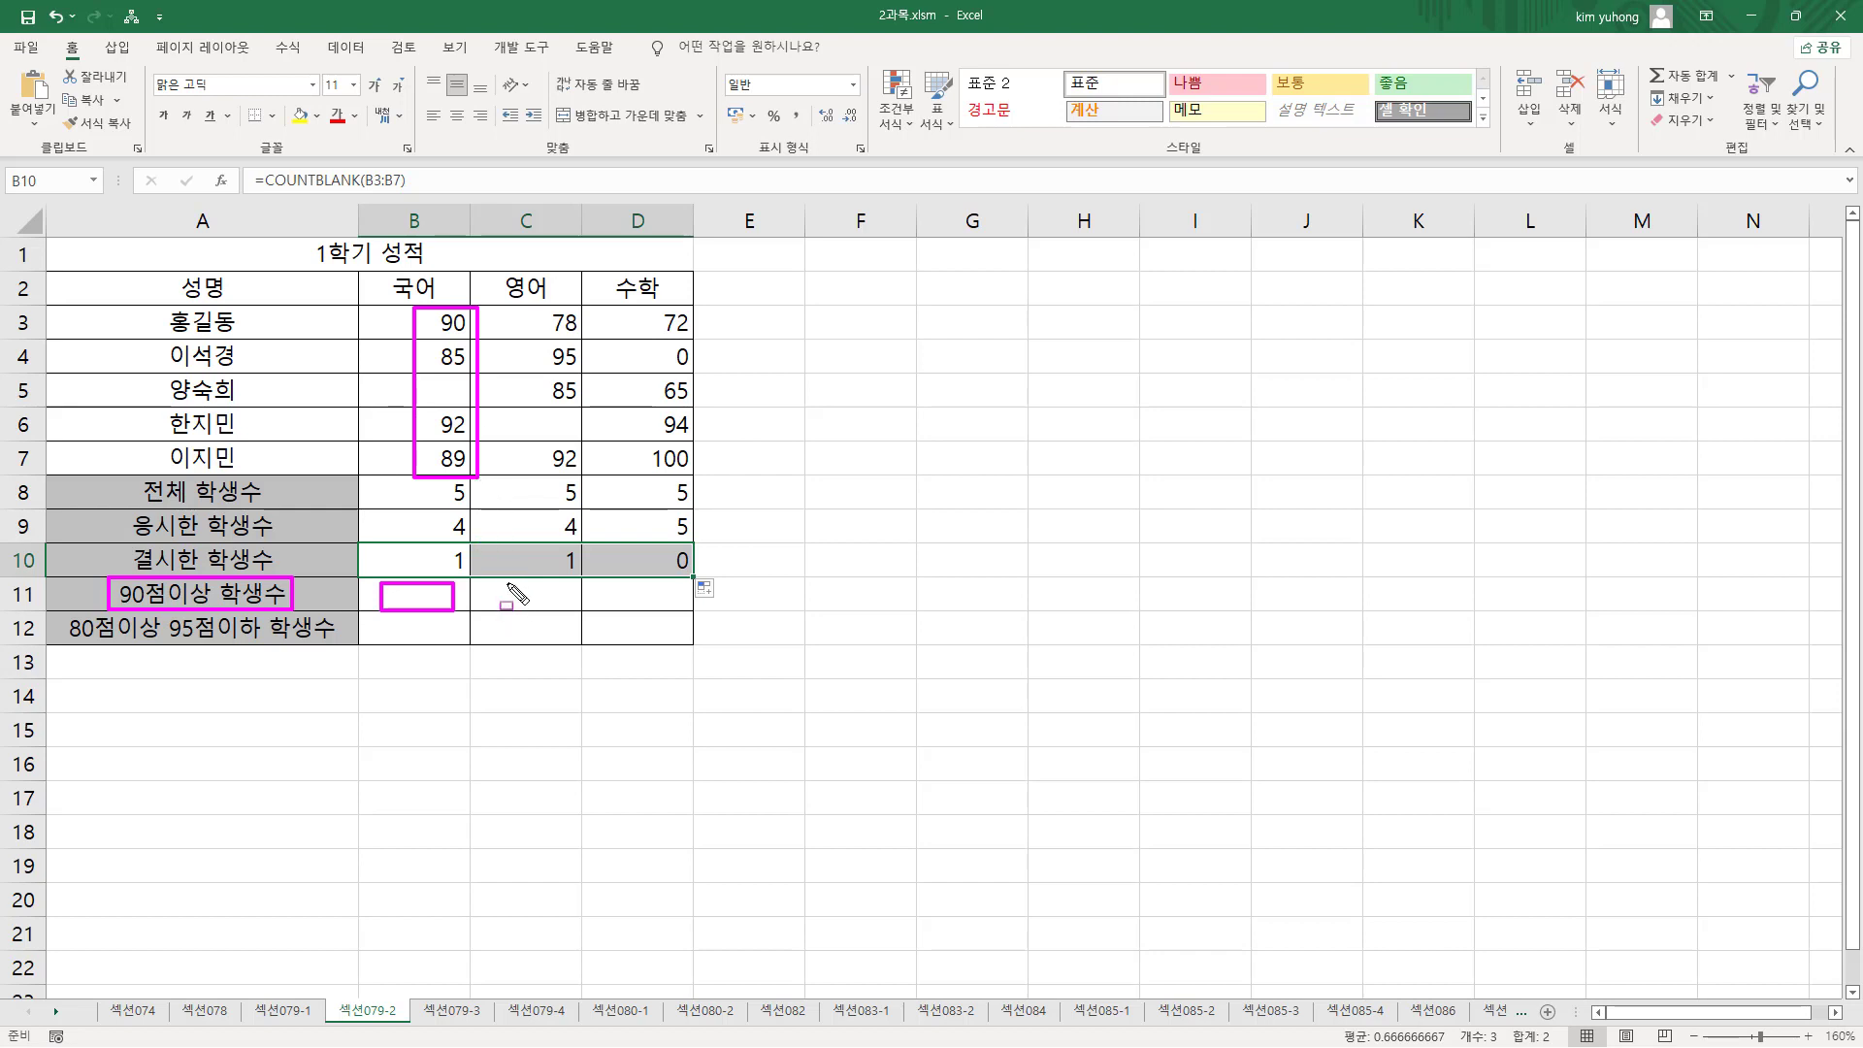
left_click_drag(505, 582, 563, 603)
left_click_drag(530, 400, 586, 478)
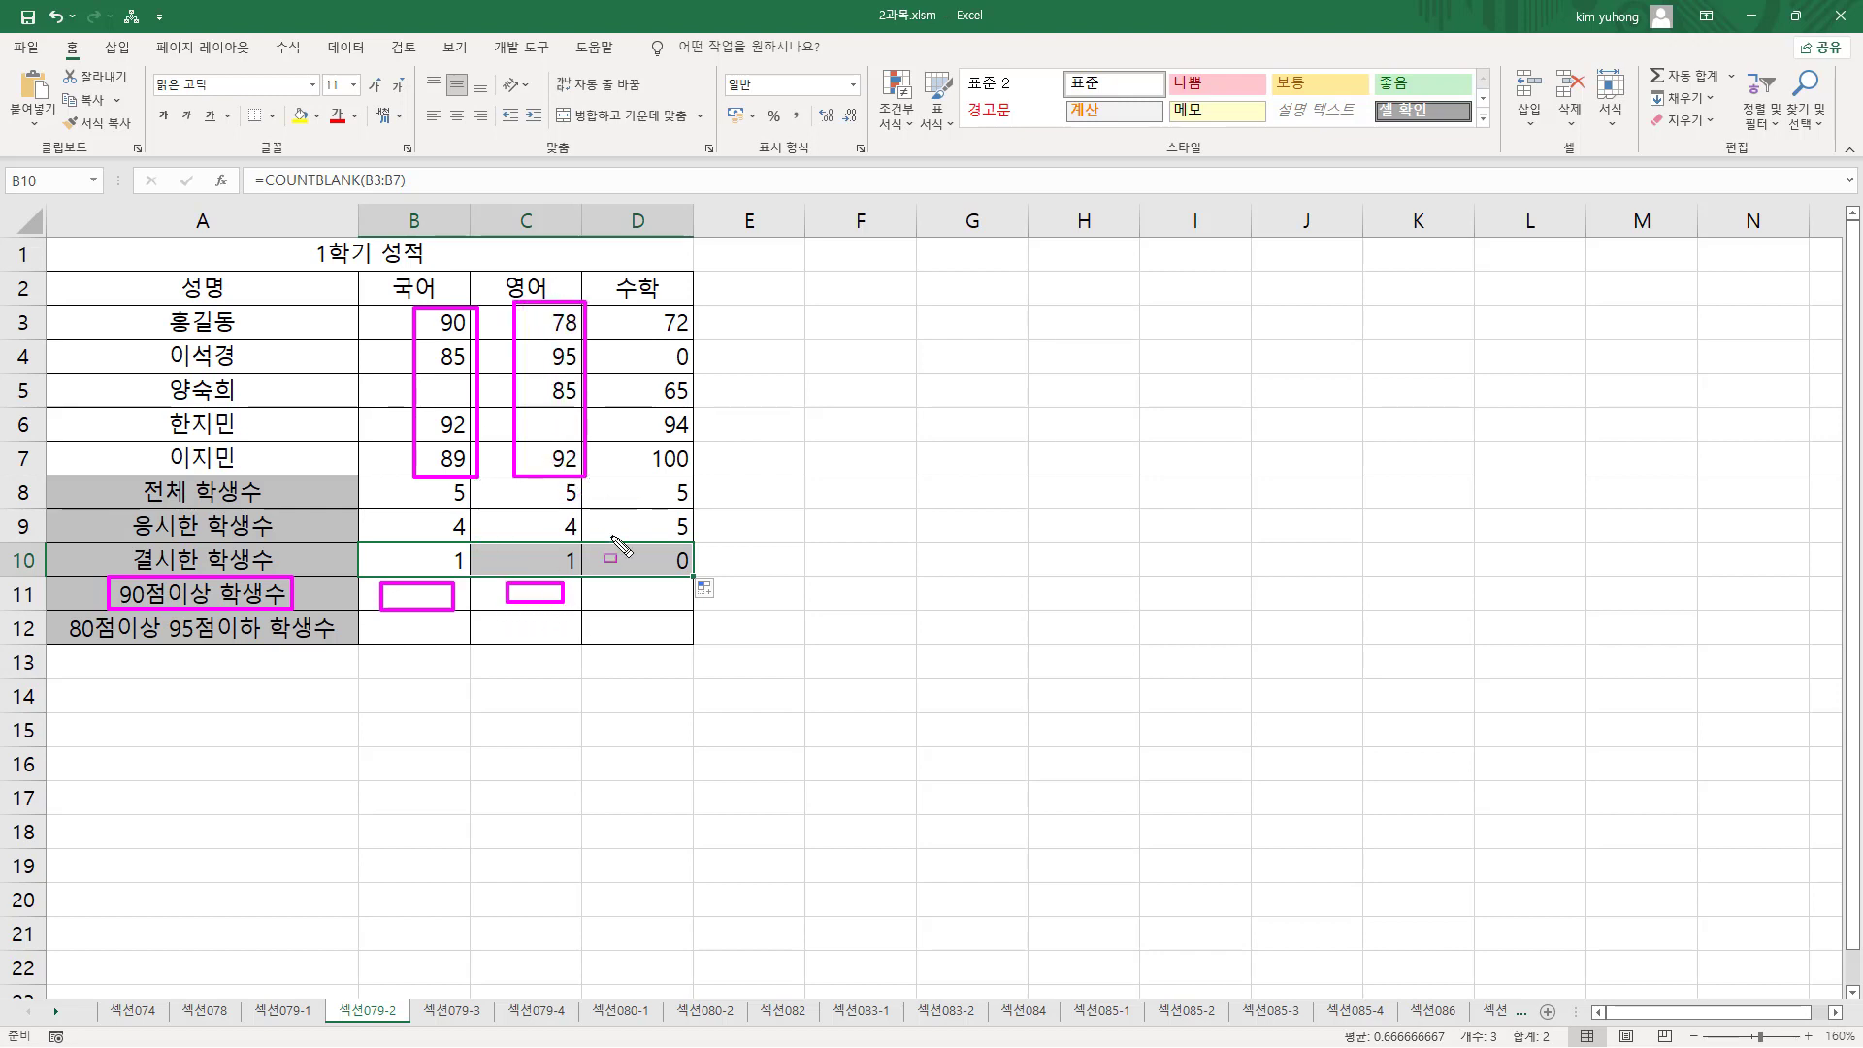
mouse_move(608, 579)
left_mouse_down()
mouse_move(648, 614)
mouse_move(677, 608)
left_mouse_up()
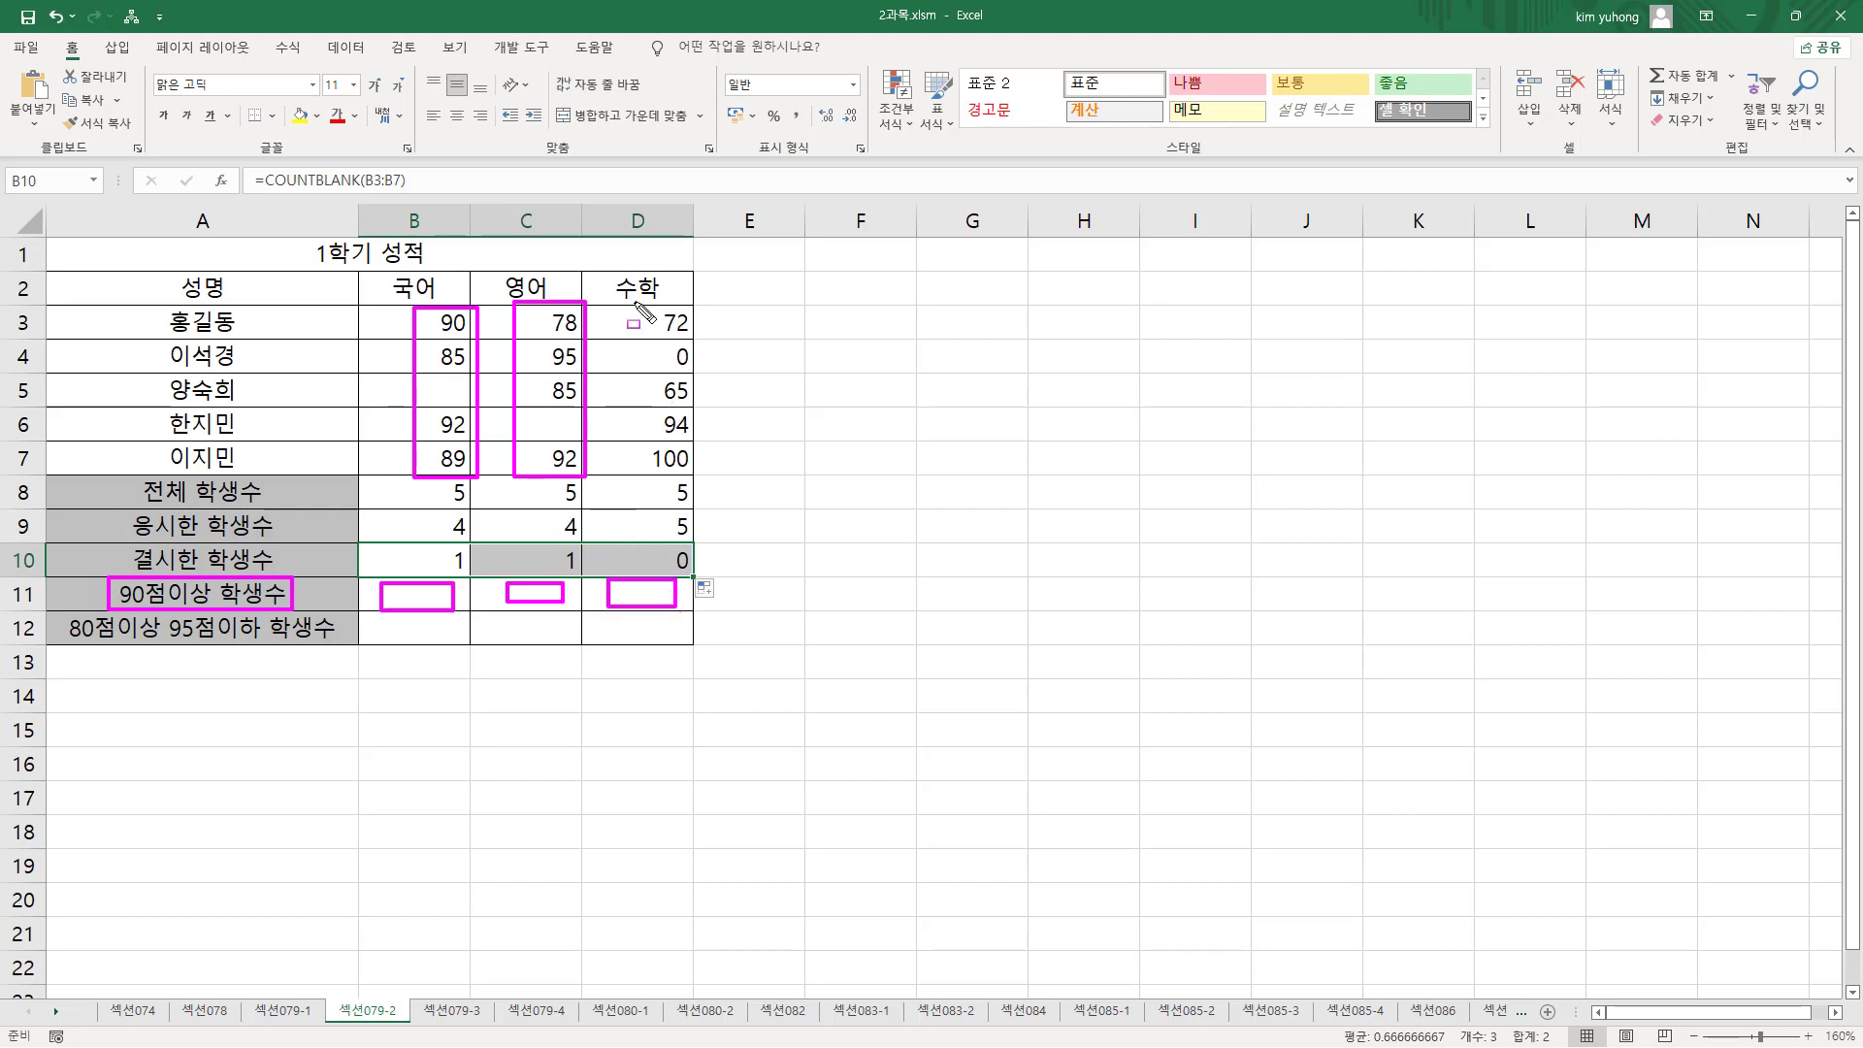
left_click_drag(634, 302, 701, 480)
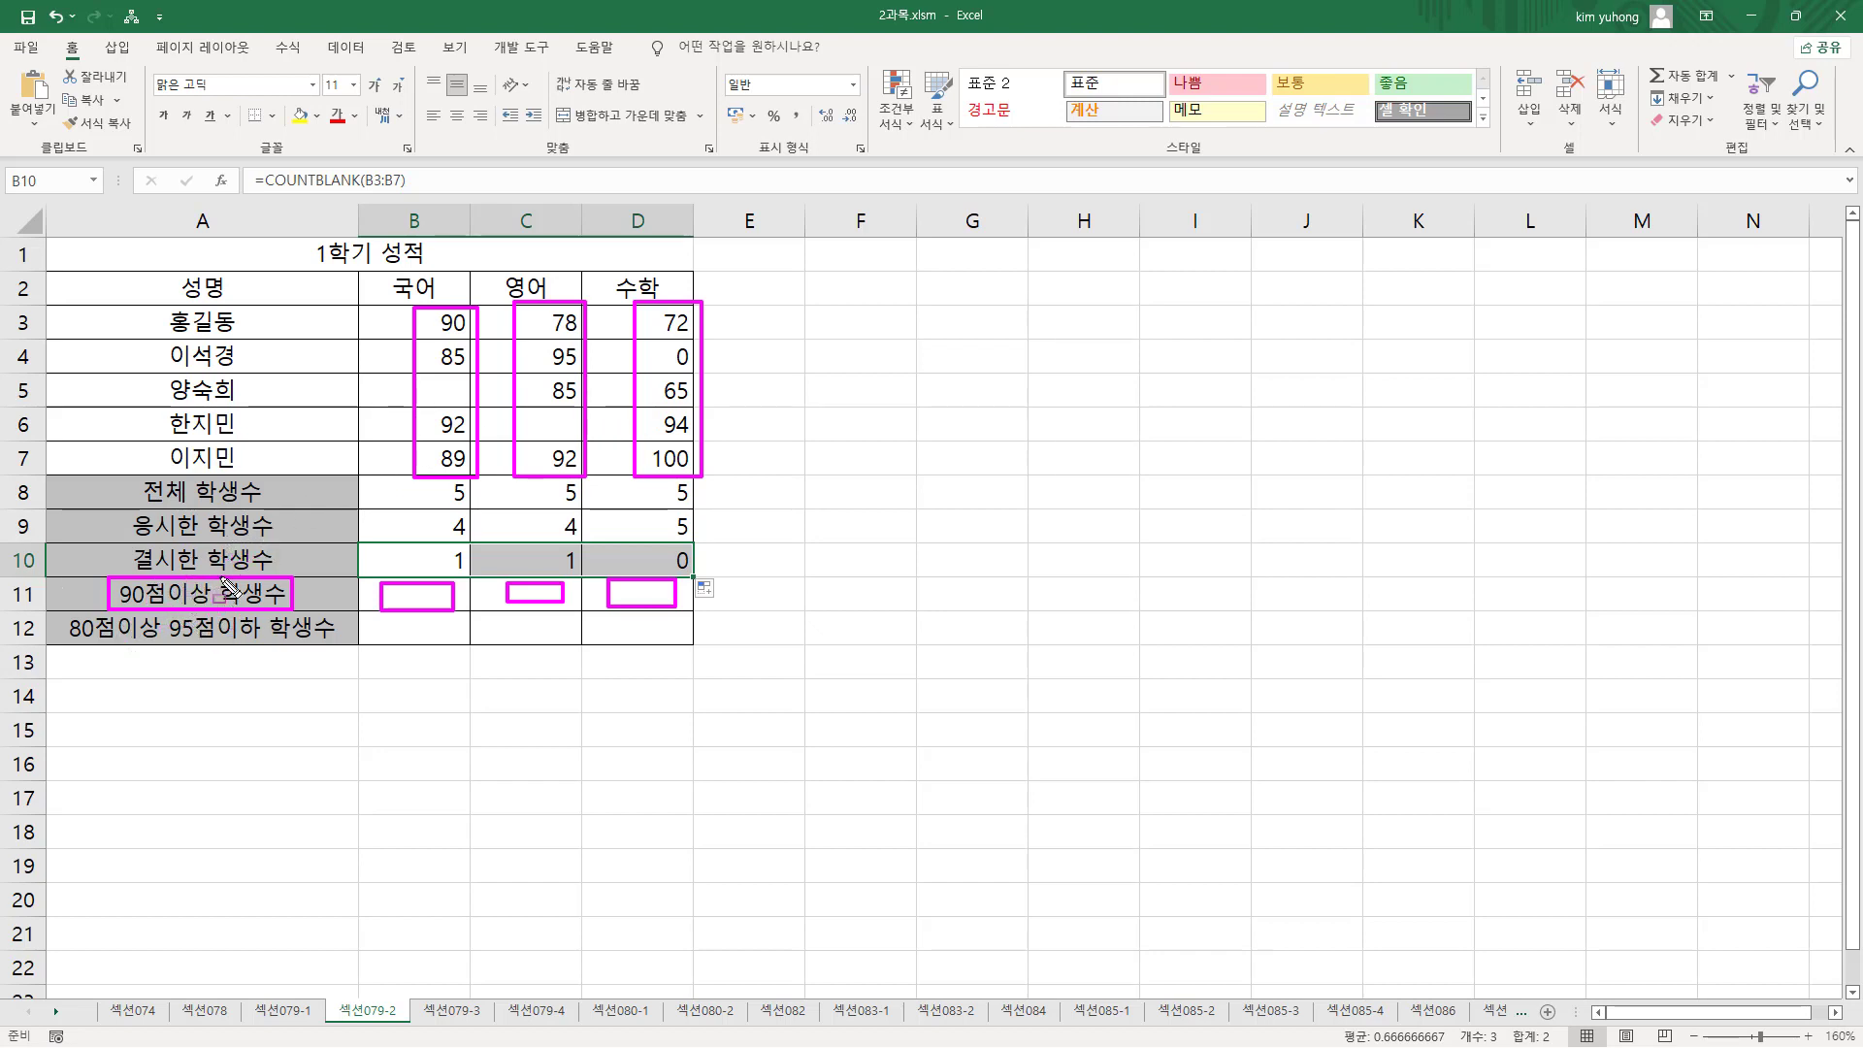
left_click(457, 602)
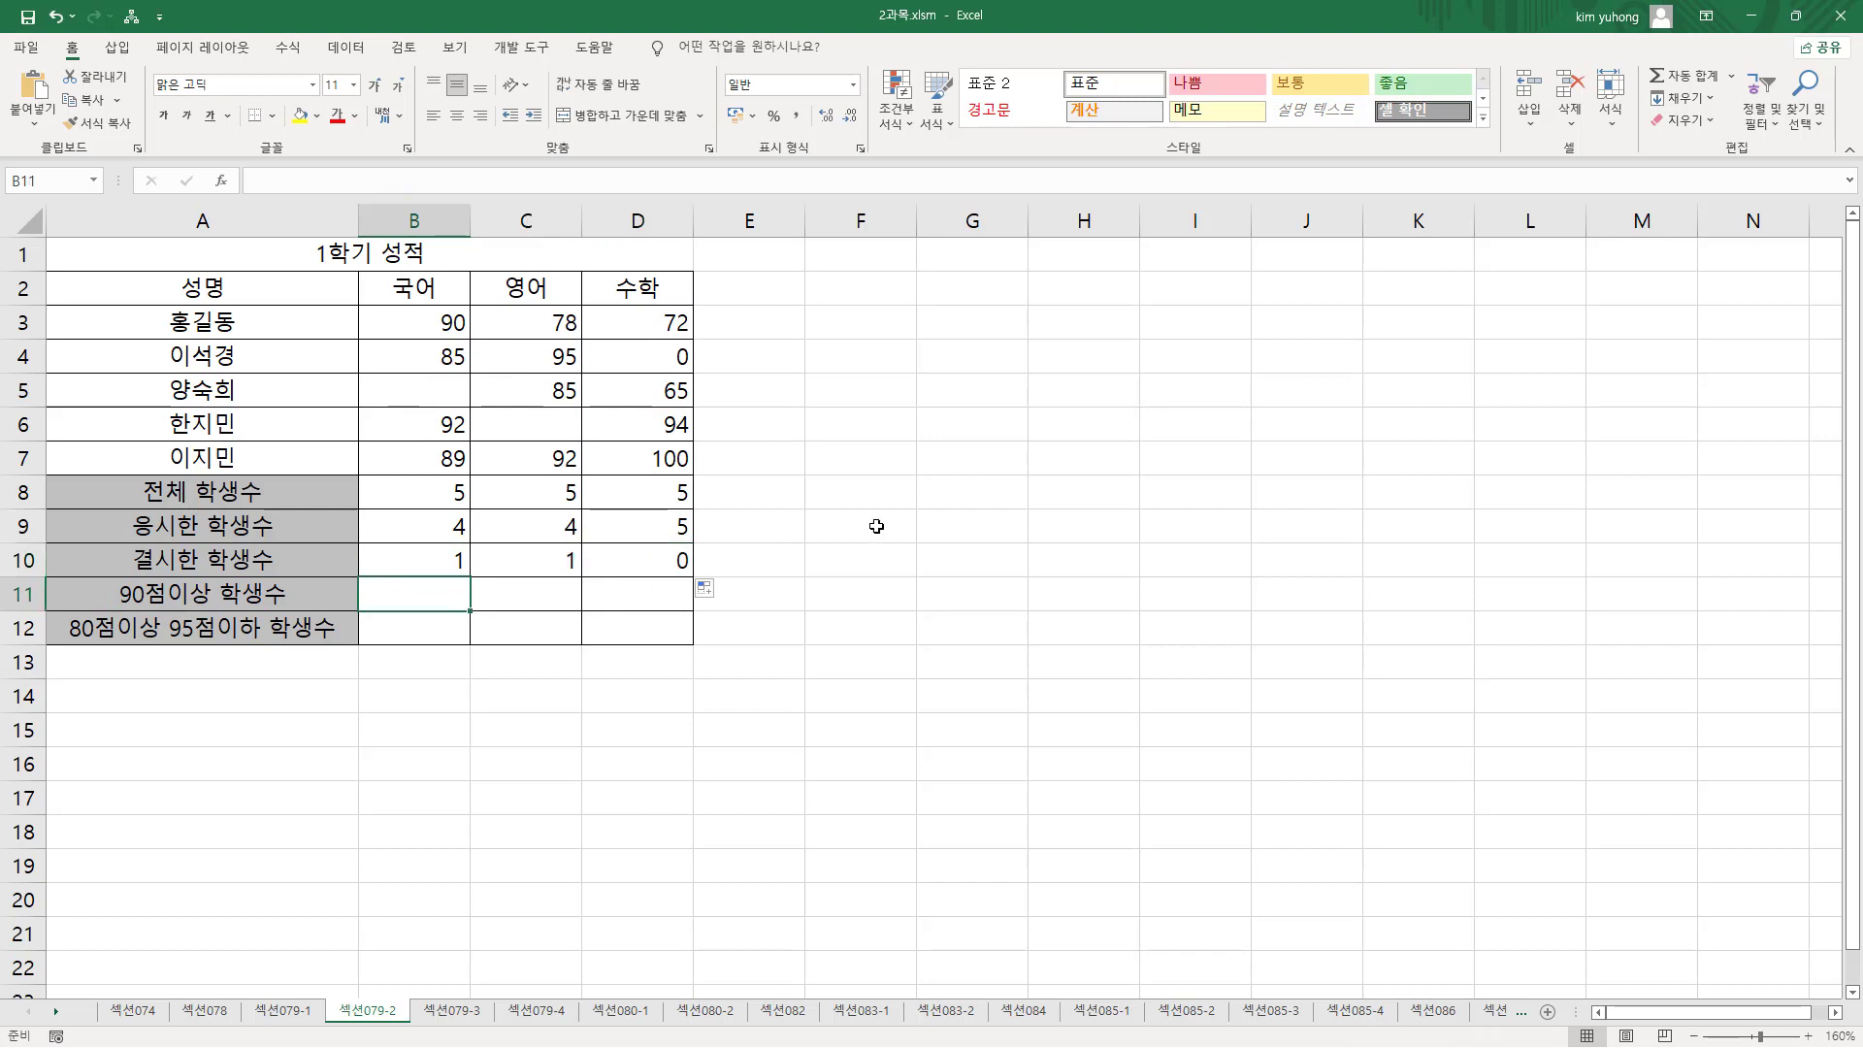
- Write the COUNTIF syntax note countif( 조건범위, "조건" ) in cell F3
left_click(893, 314)
type("countif(")
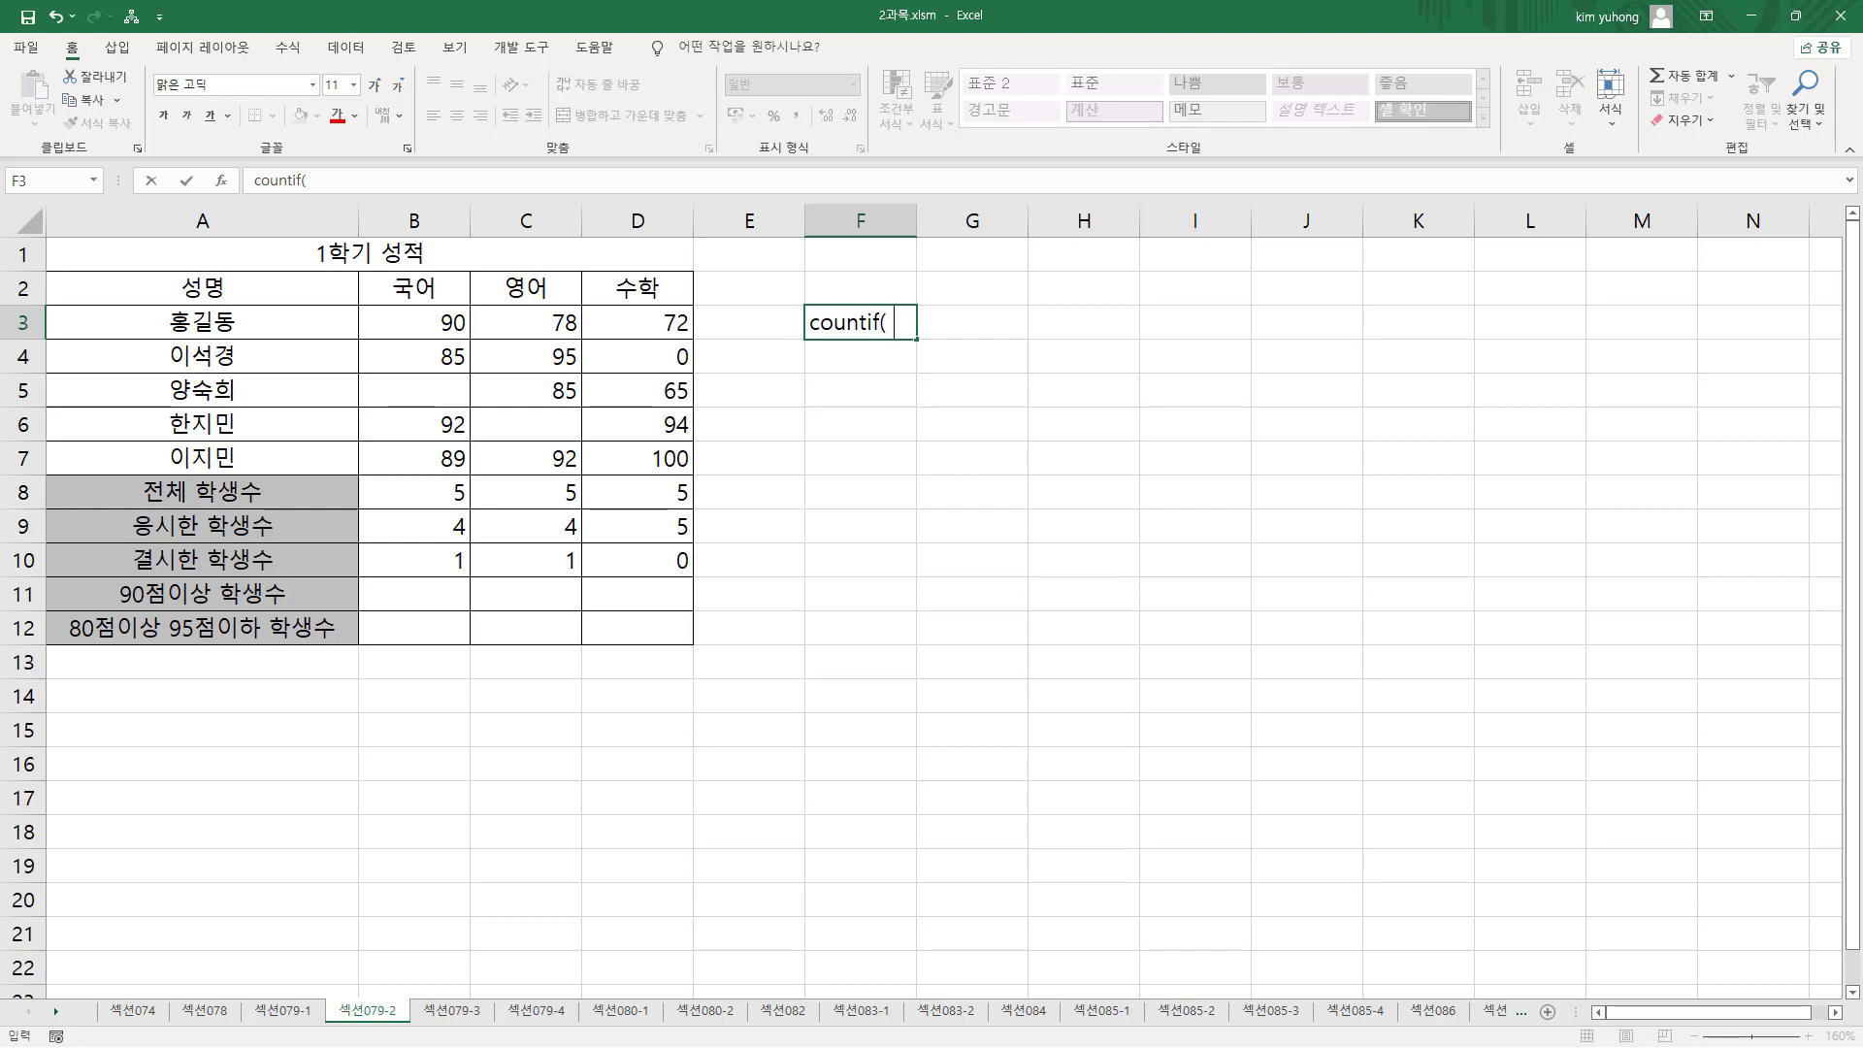
type(" ㅂ")
key("BackSpace")
type("조건범위")
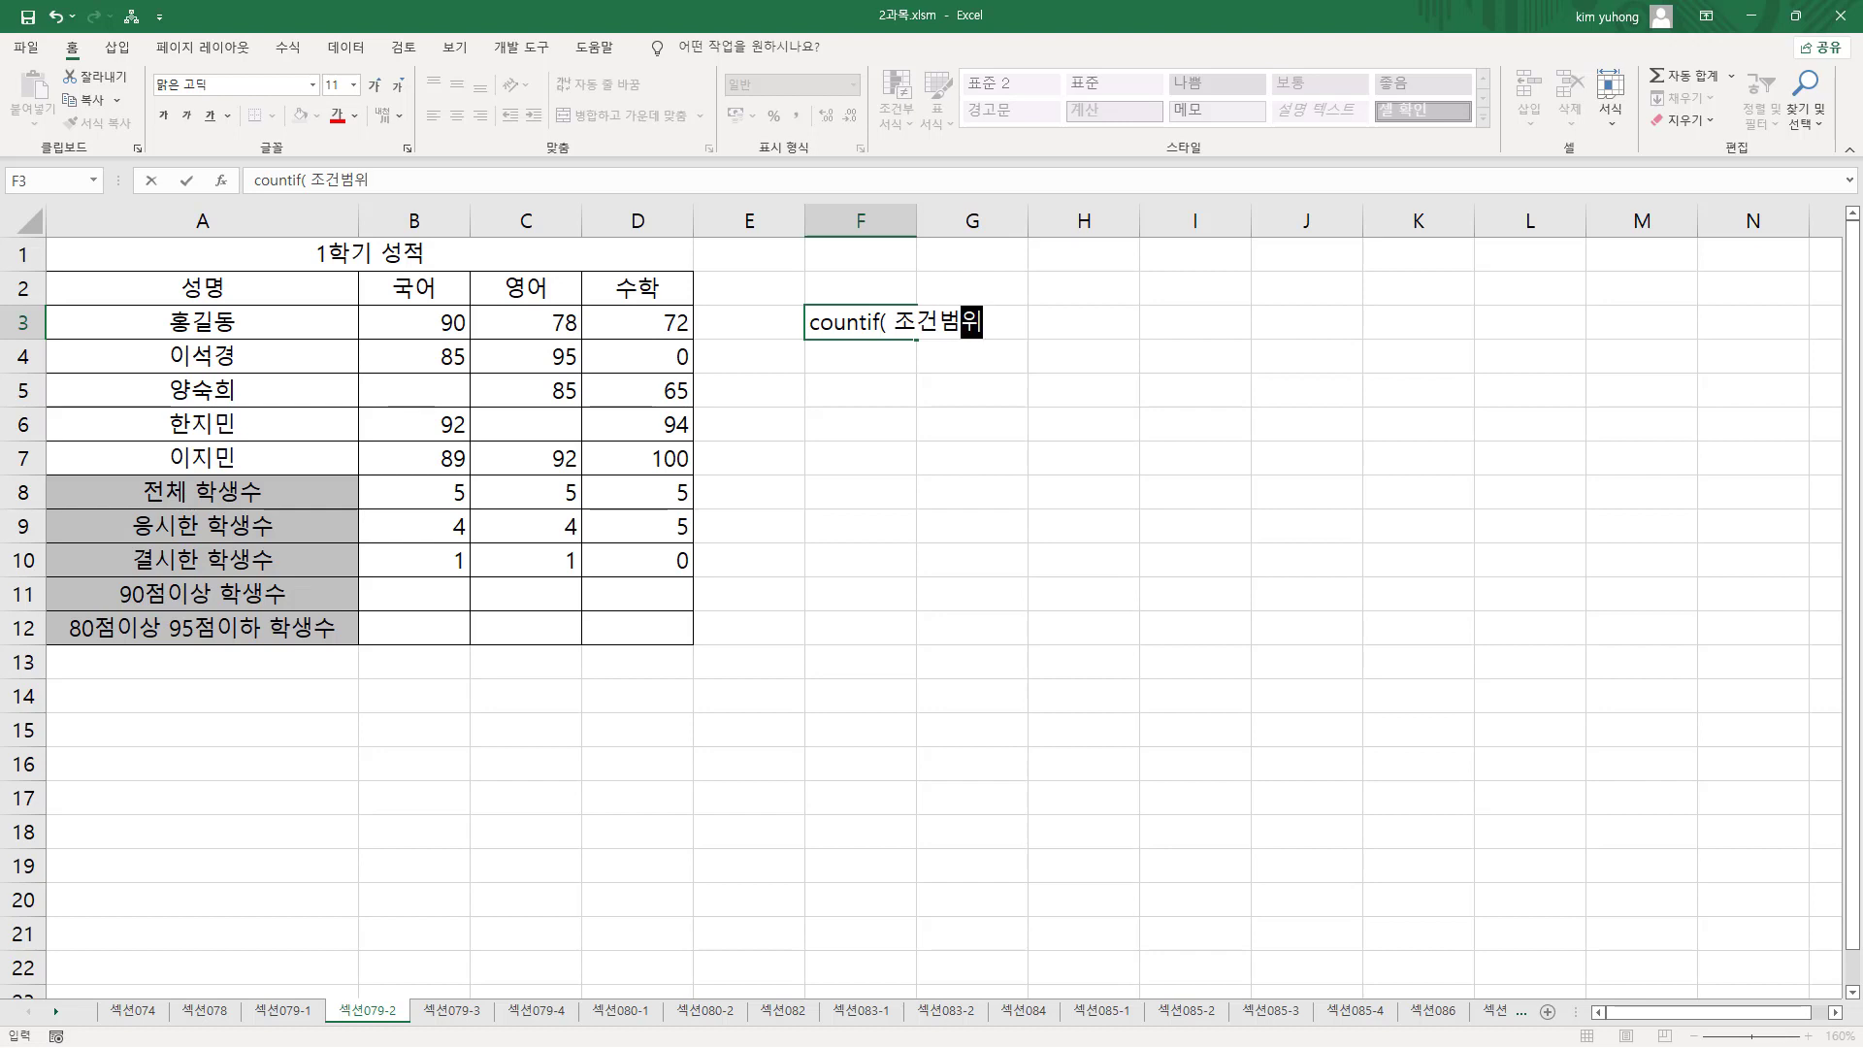
type(", \"조건\"")
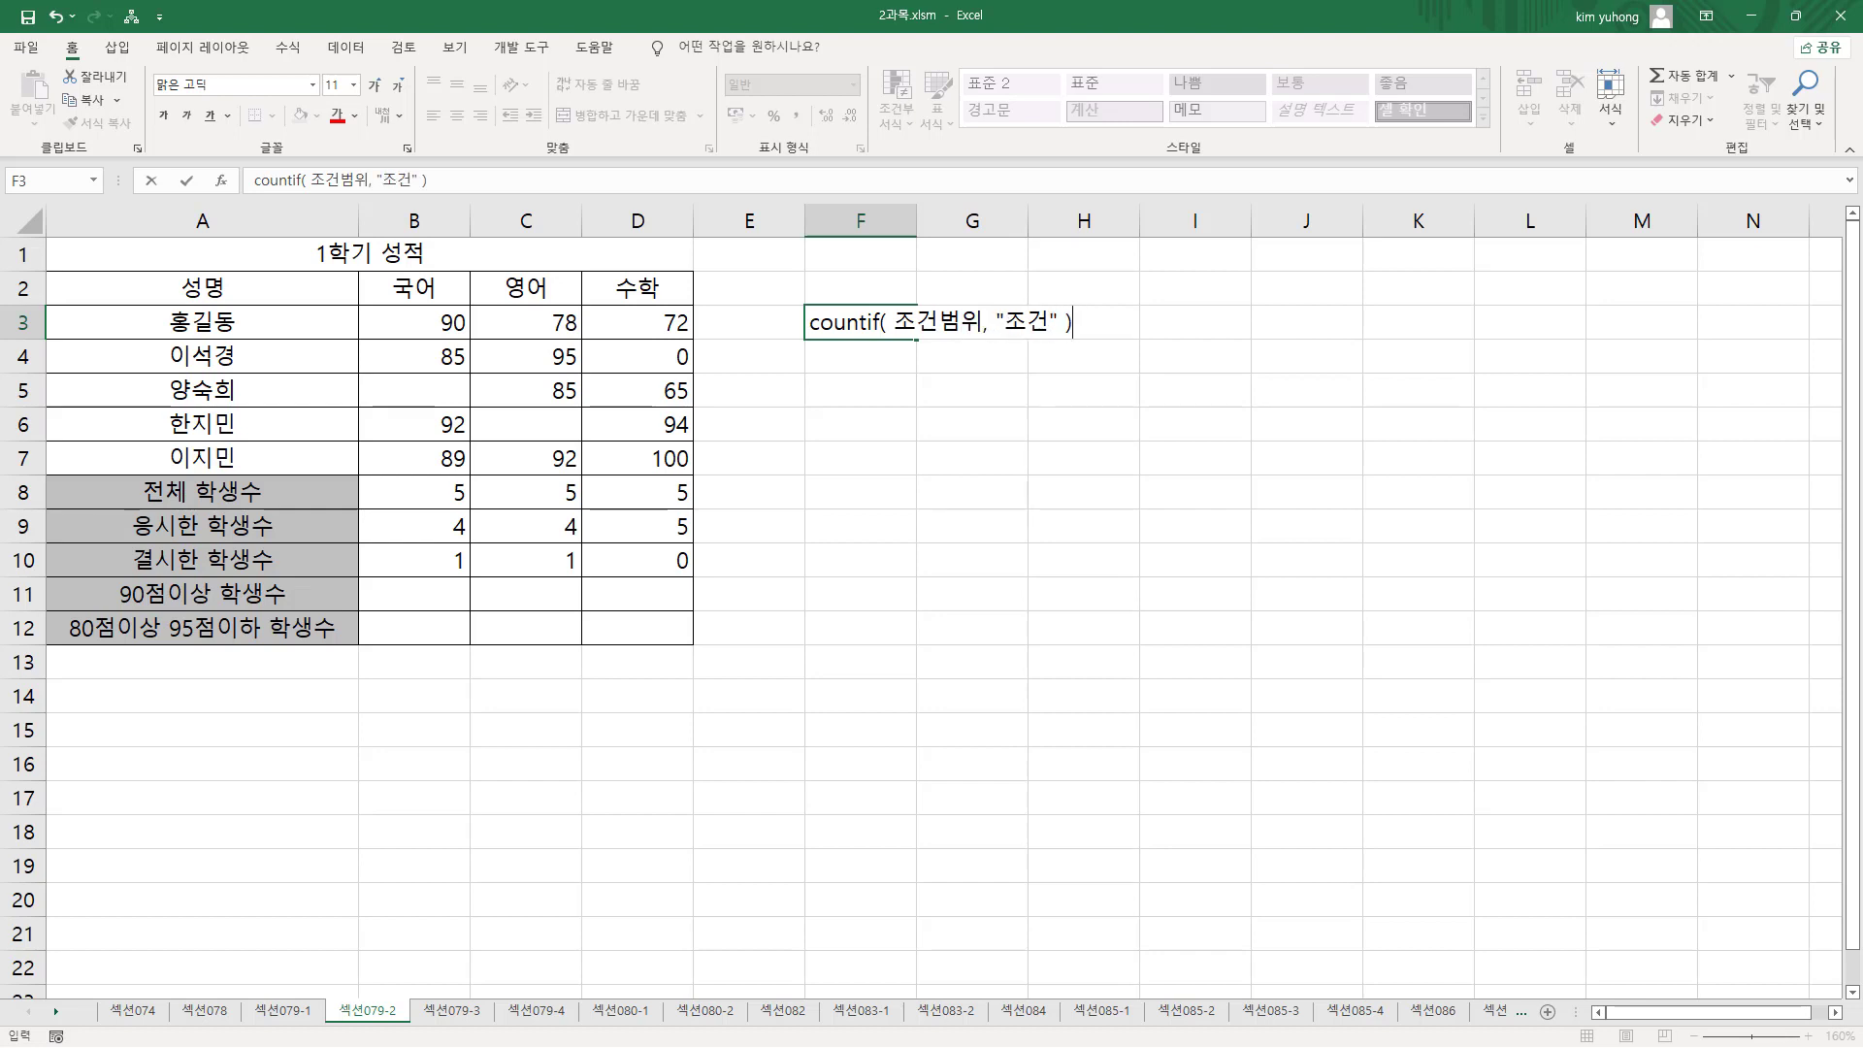
type(" )")
key("Return")
- Write the COUNTIFS syntax note countifs( 첫번째조건범위, "첫번째조건" , 두번째조건범위, "두번째조건".....) in cell F5
key("Down")
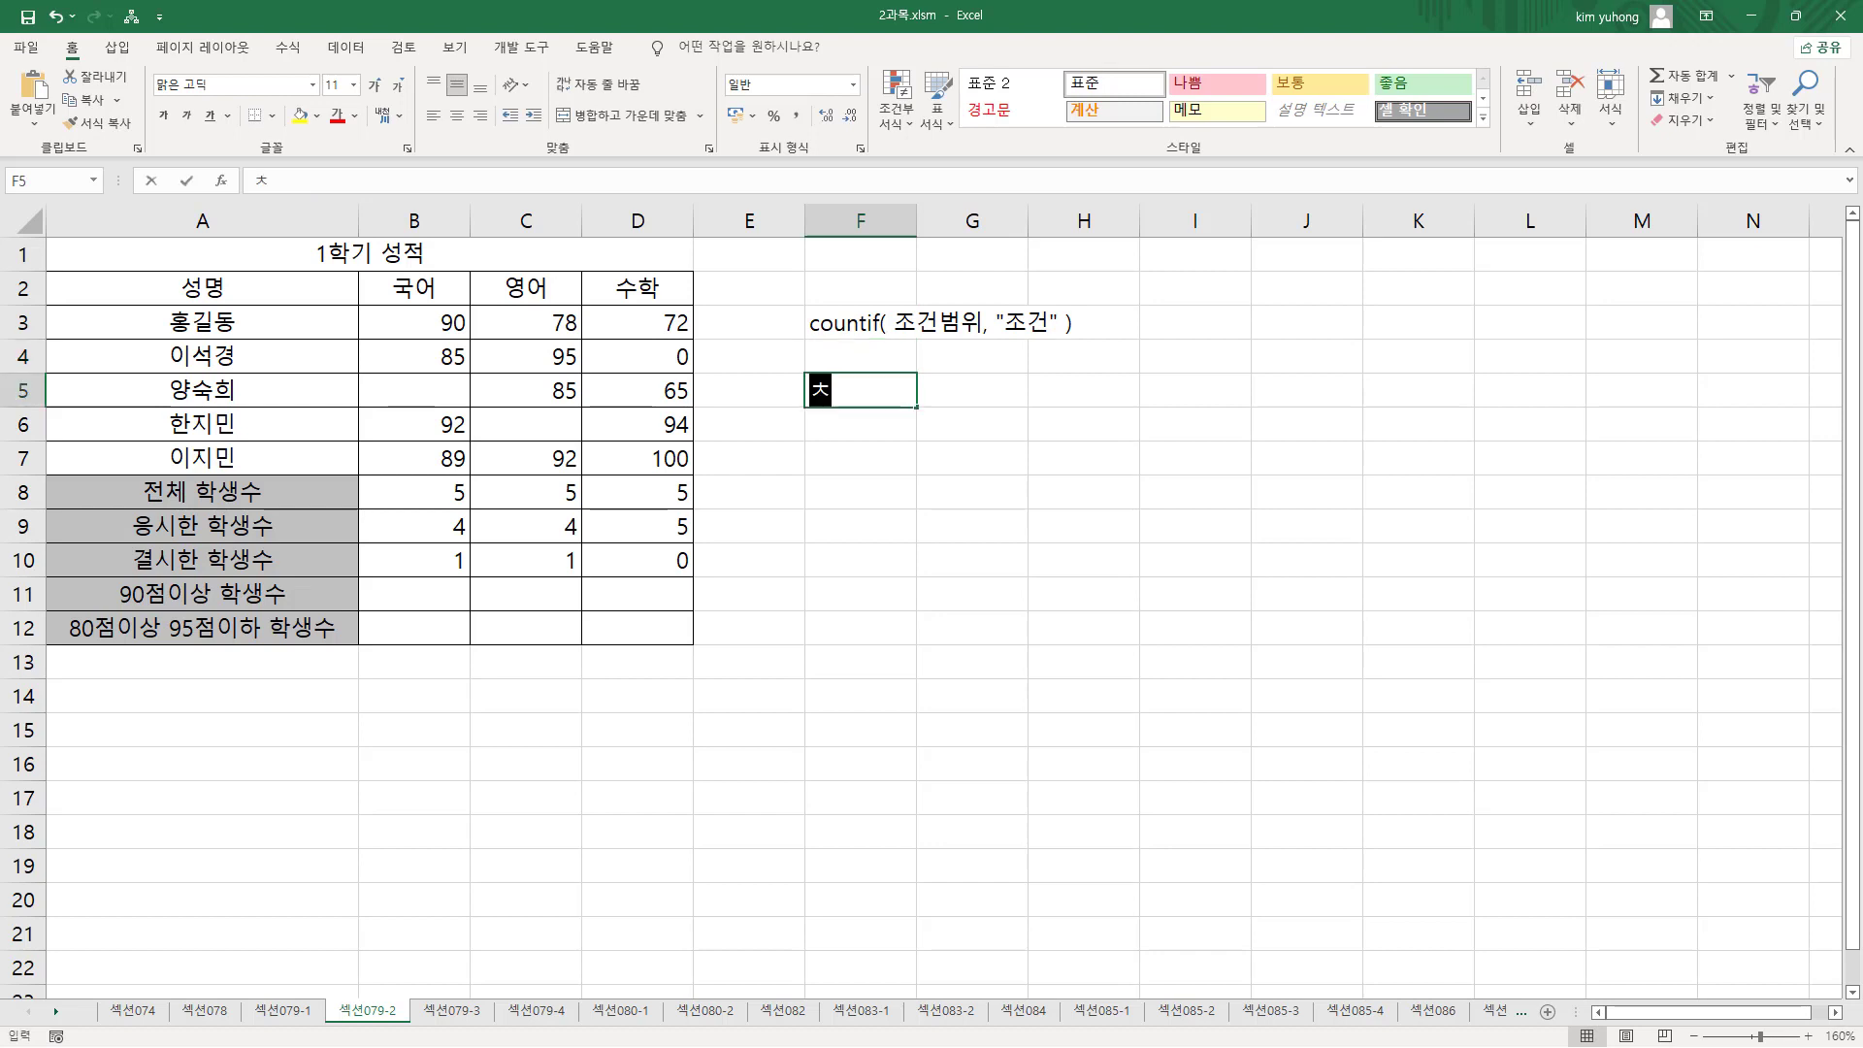
type("countifs(")
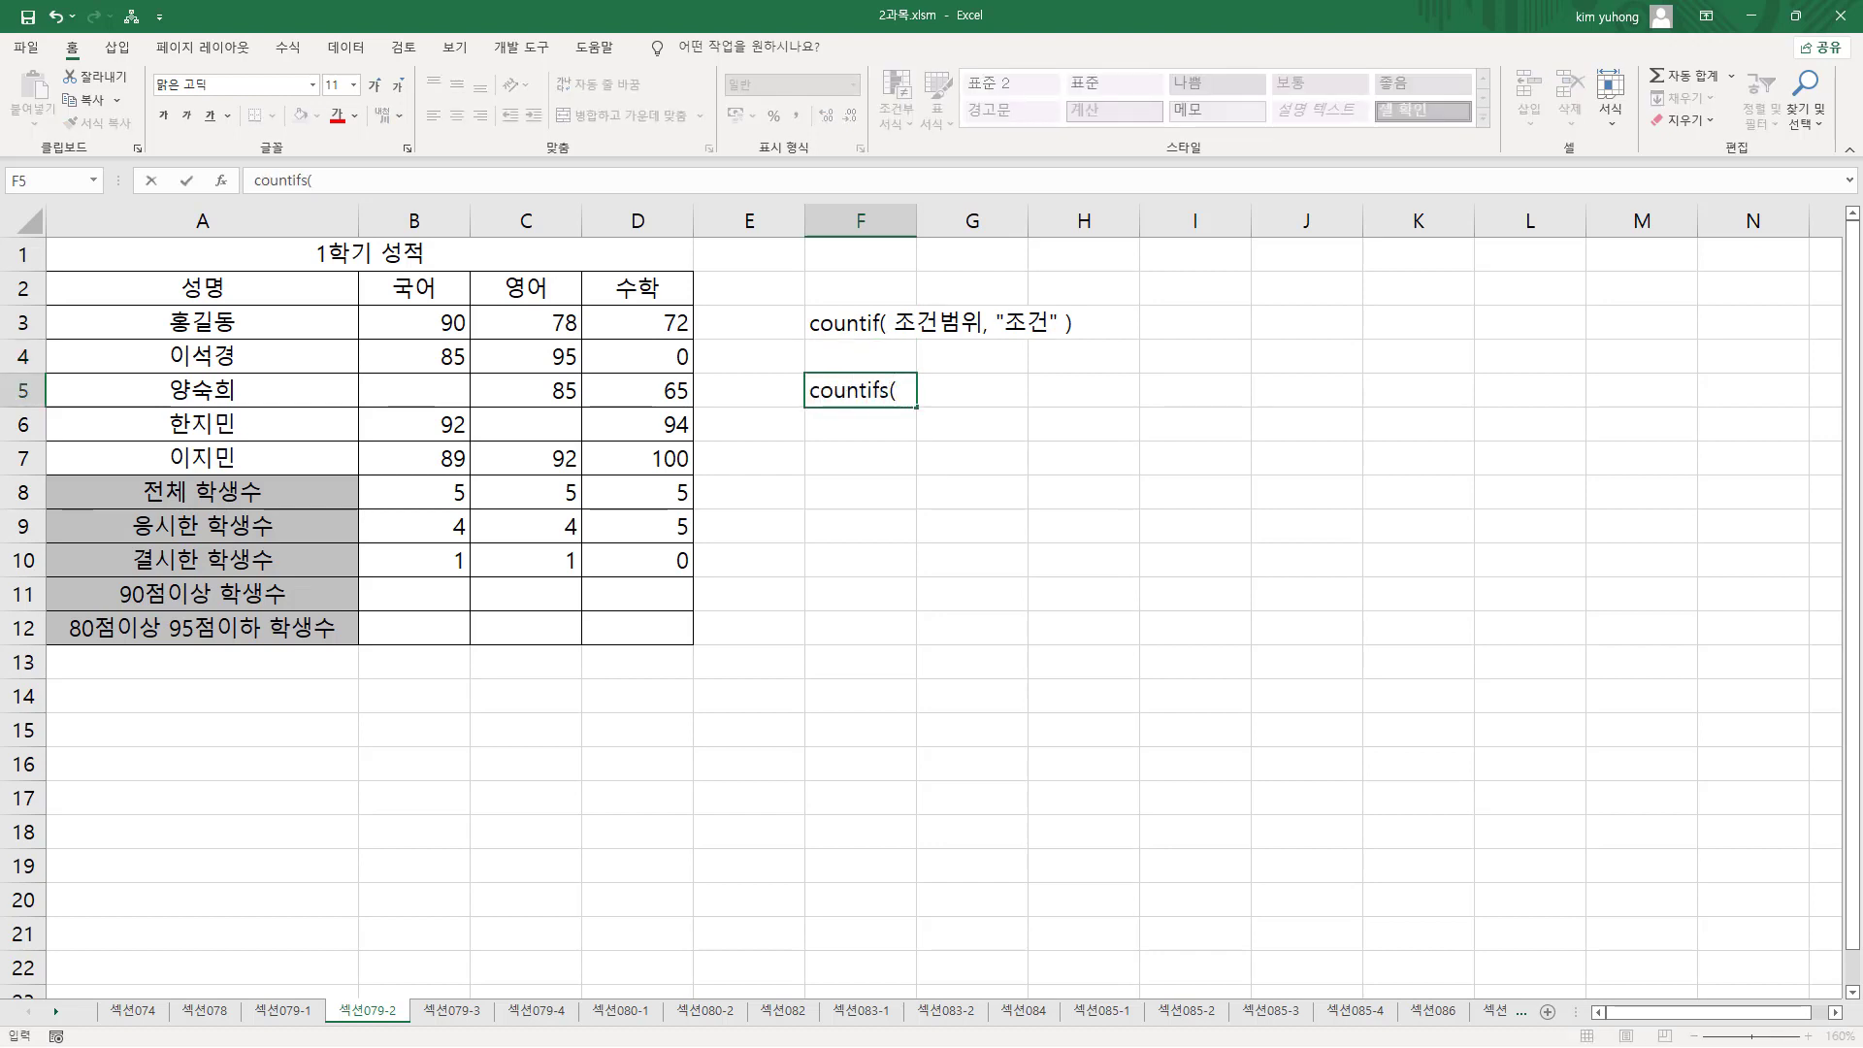
type(" 첫번째")
type("조건범위")
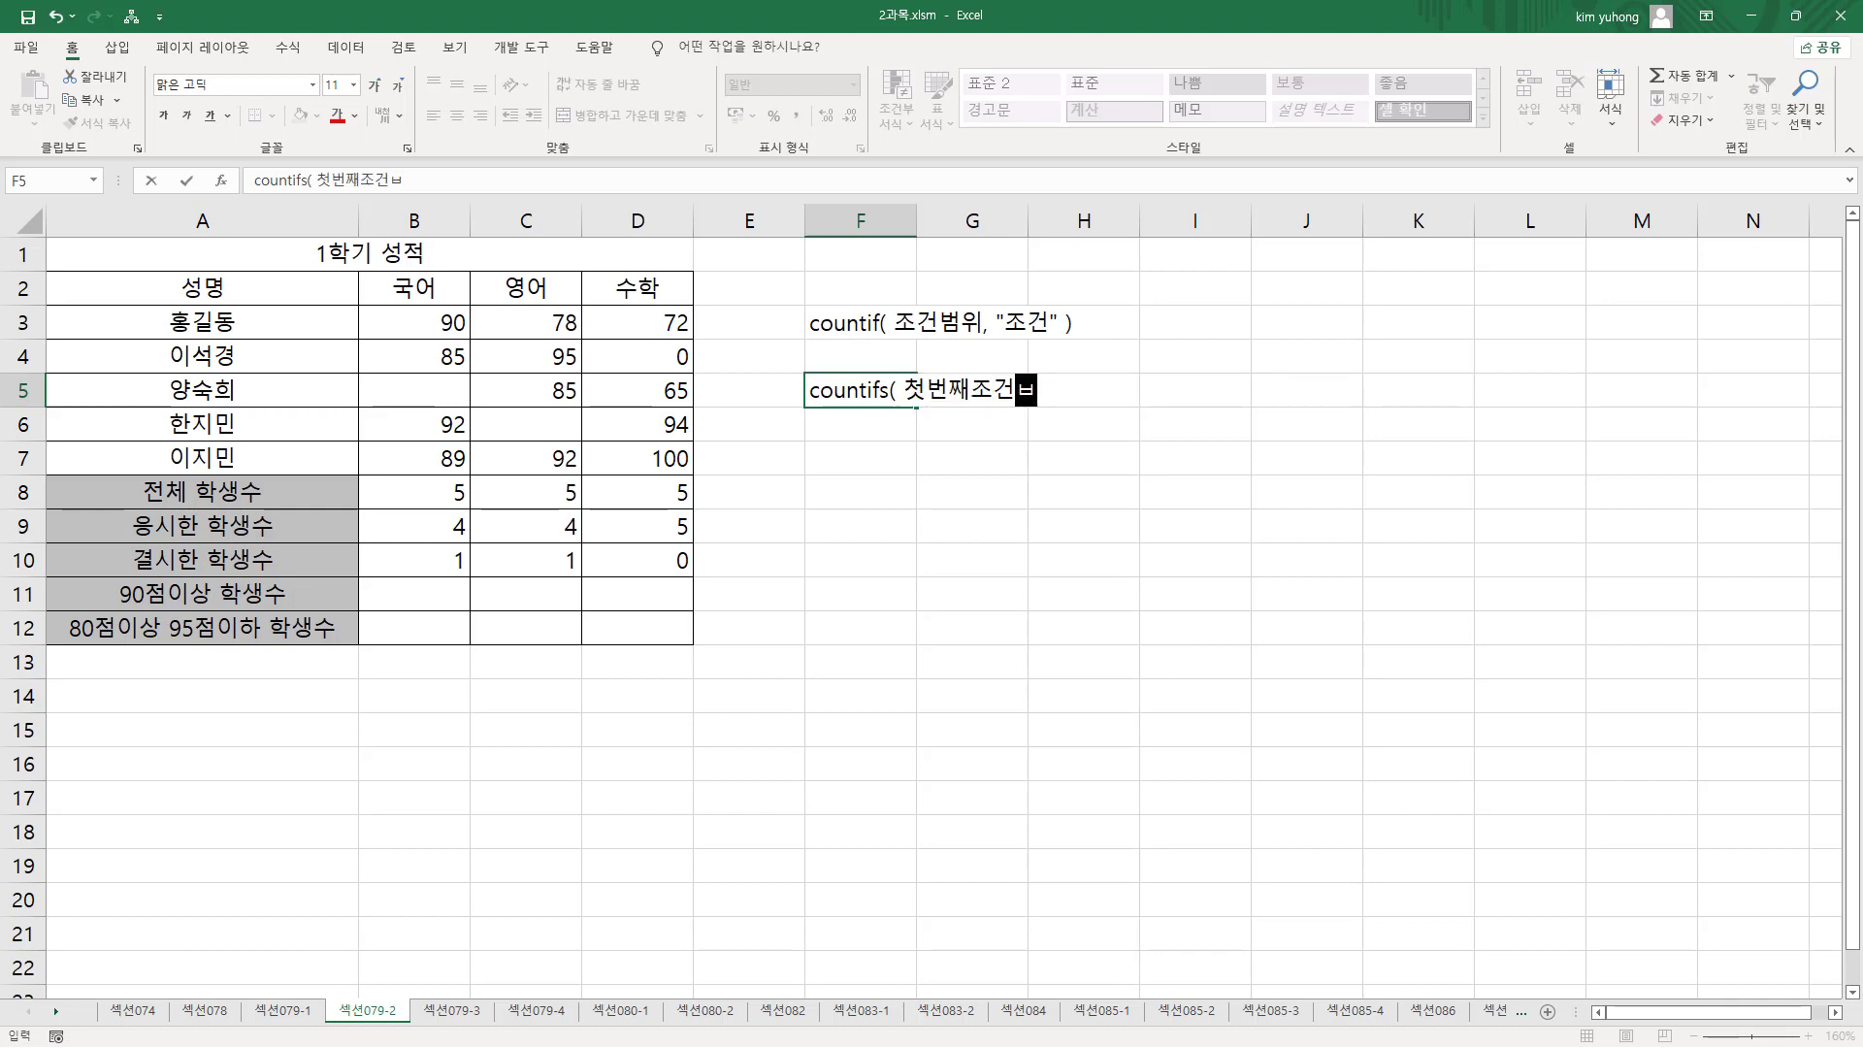
type(", ")
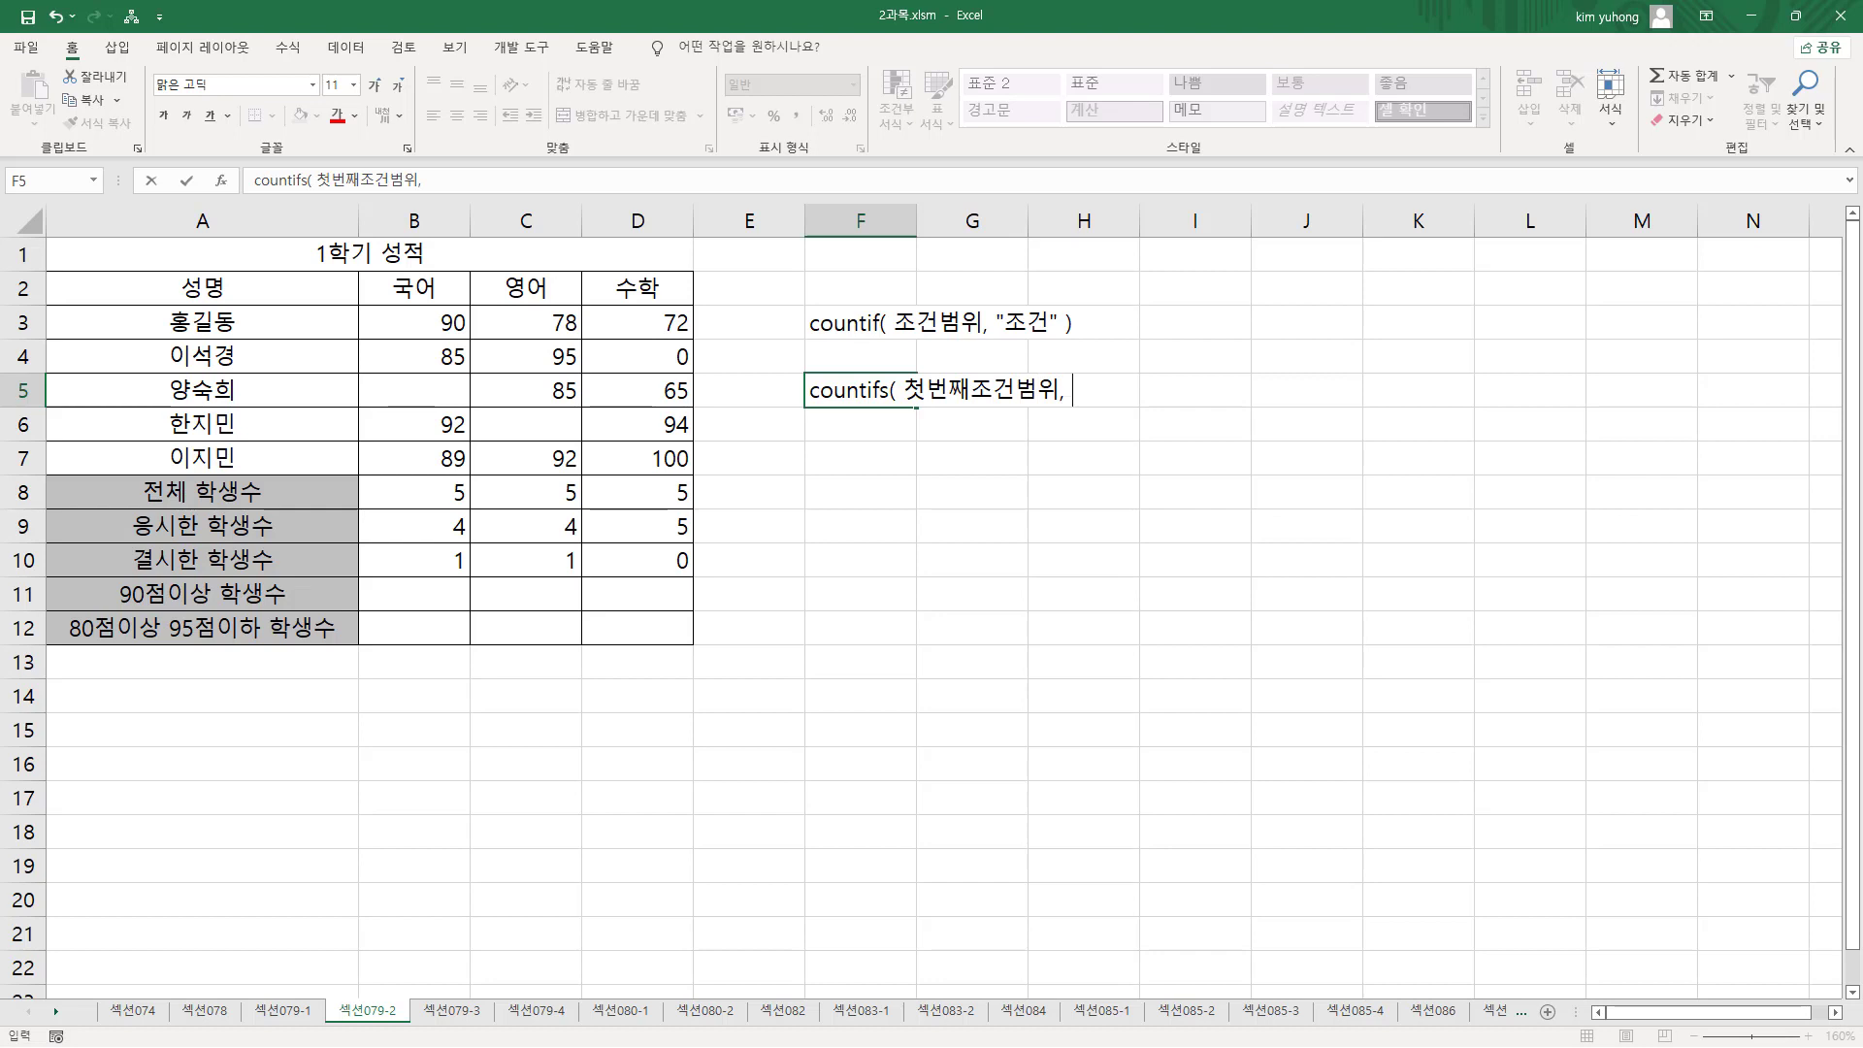
type("\"첫번ㅉ")
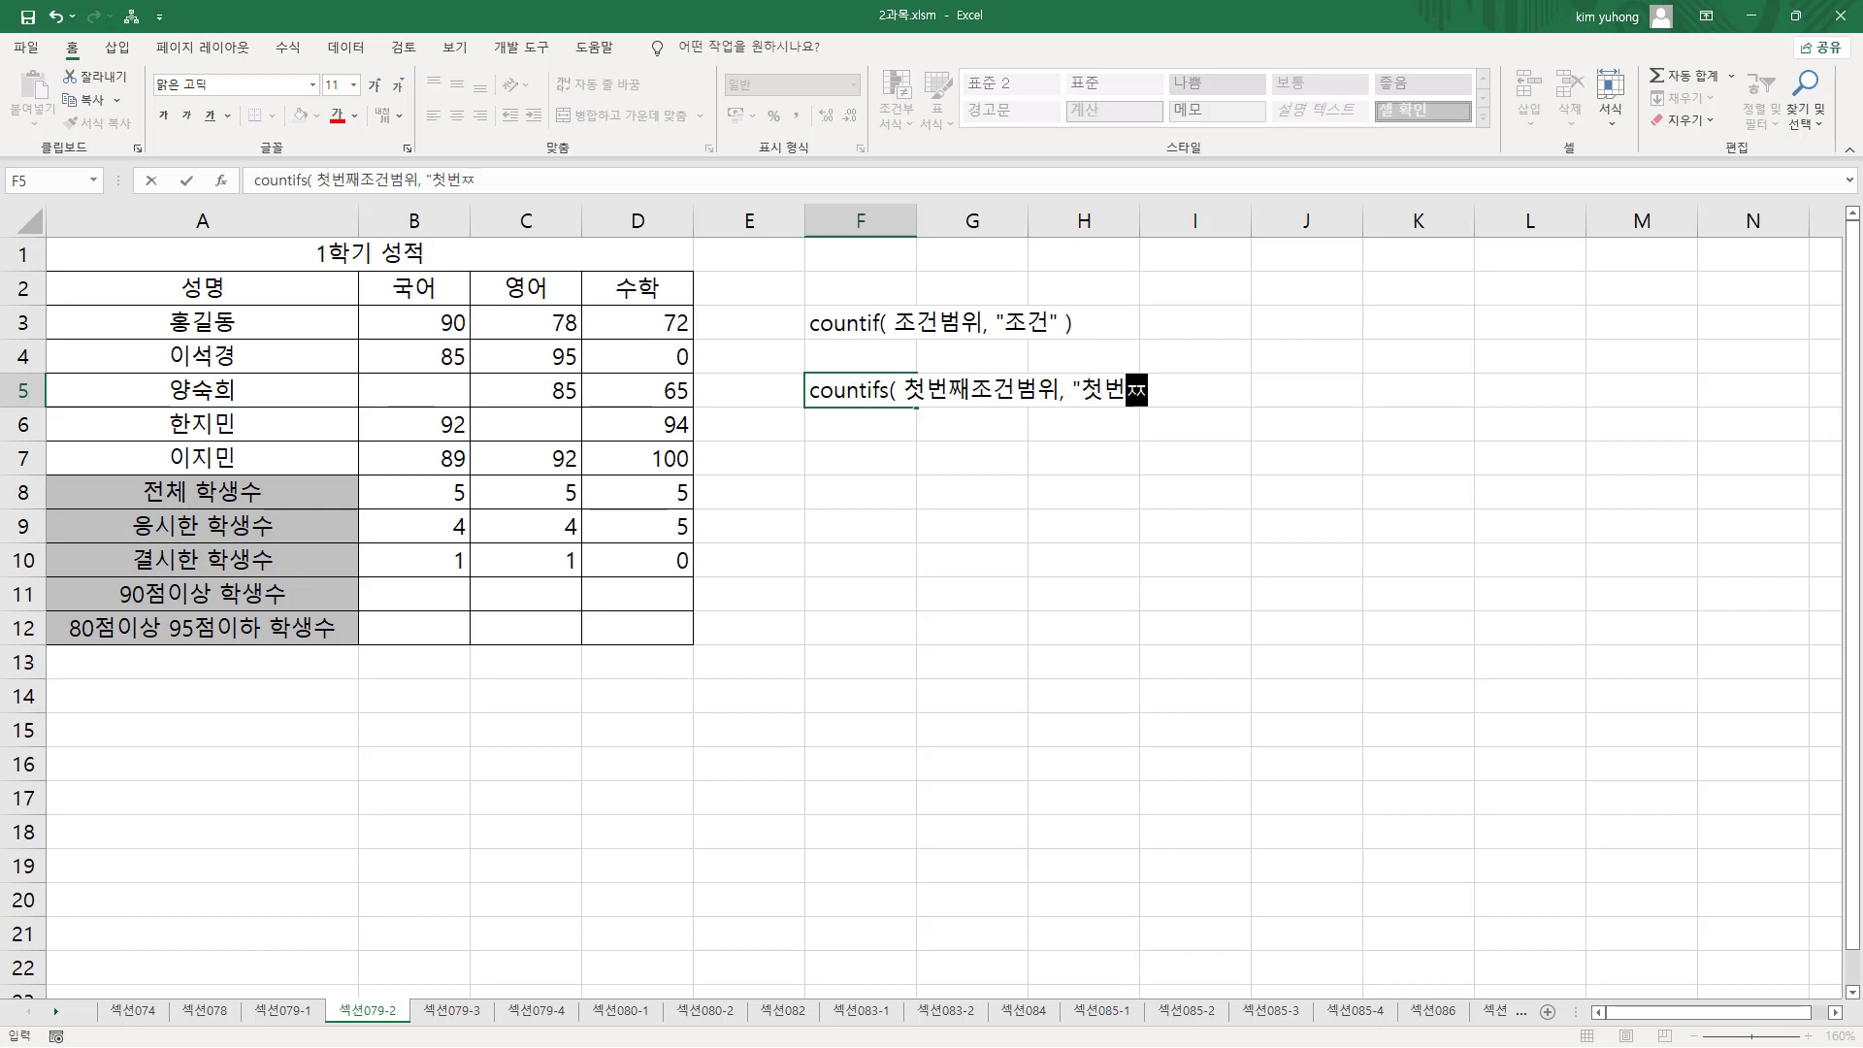
type("째조건\" , ")
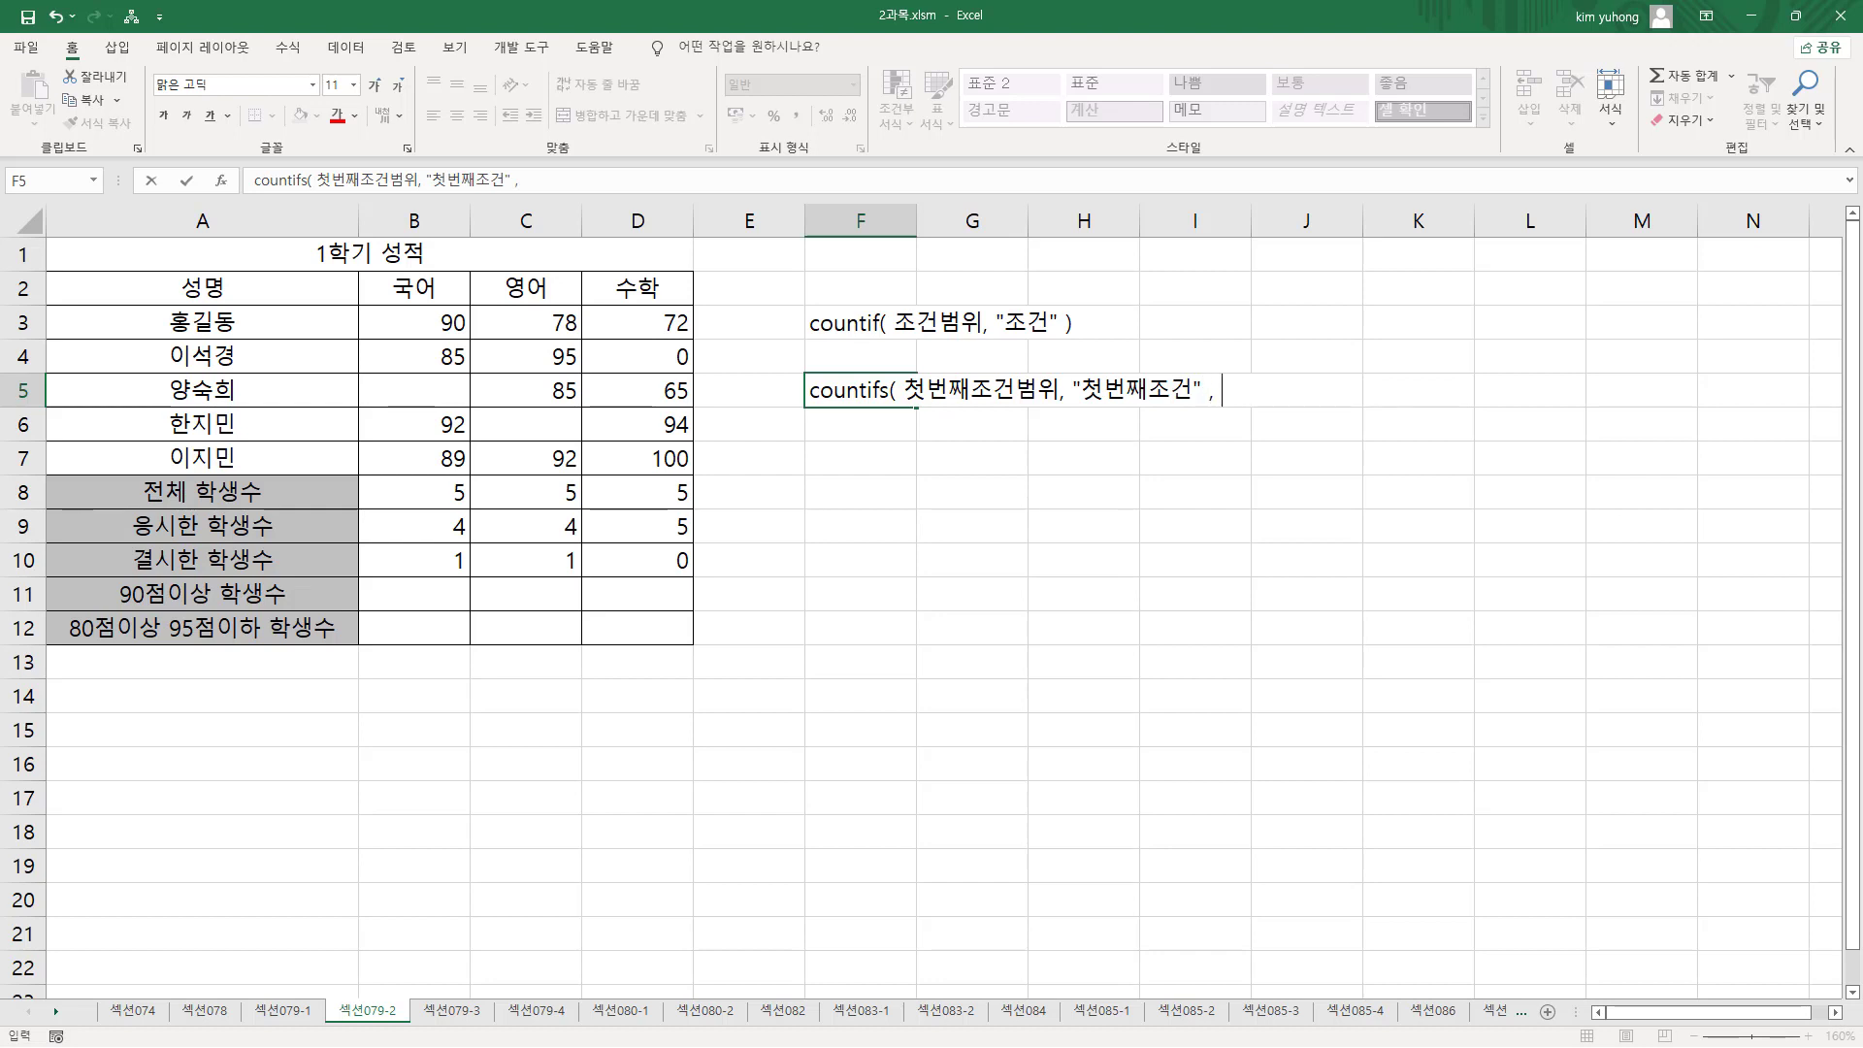
type("두번째조건ㅂ범위,")
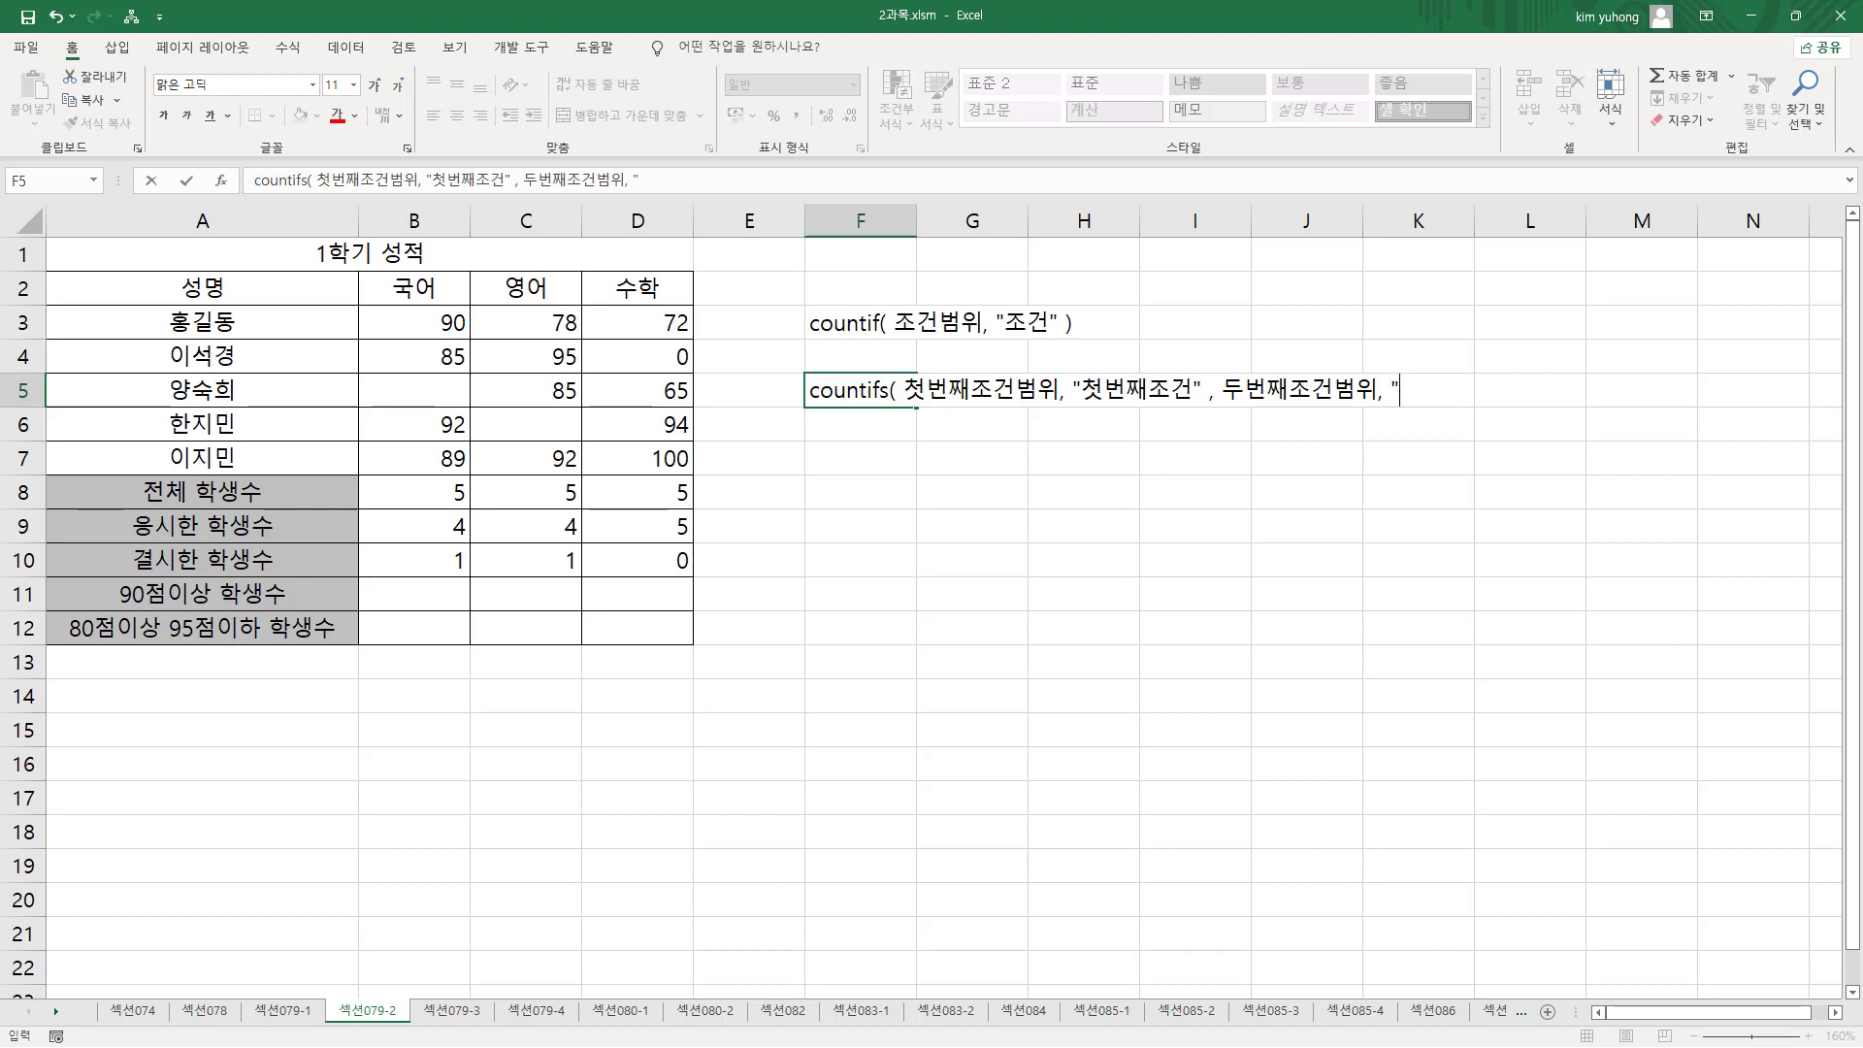
type(" \"두번째조건")
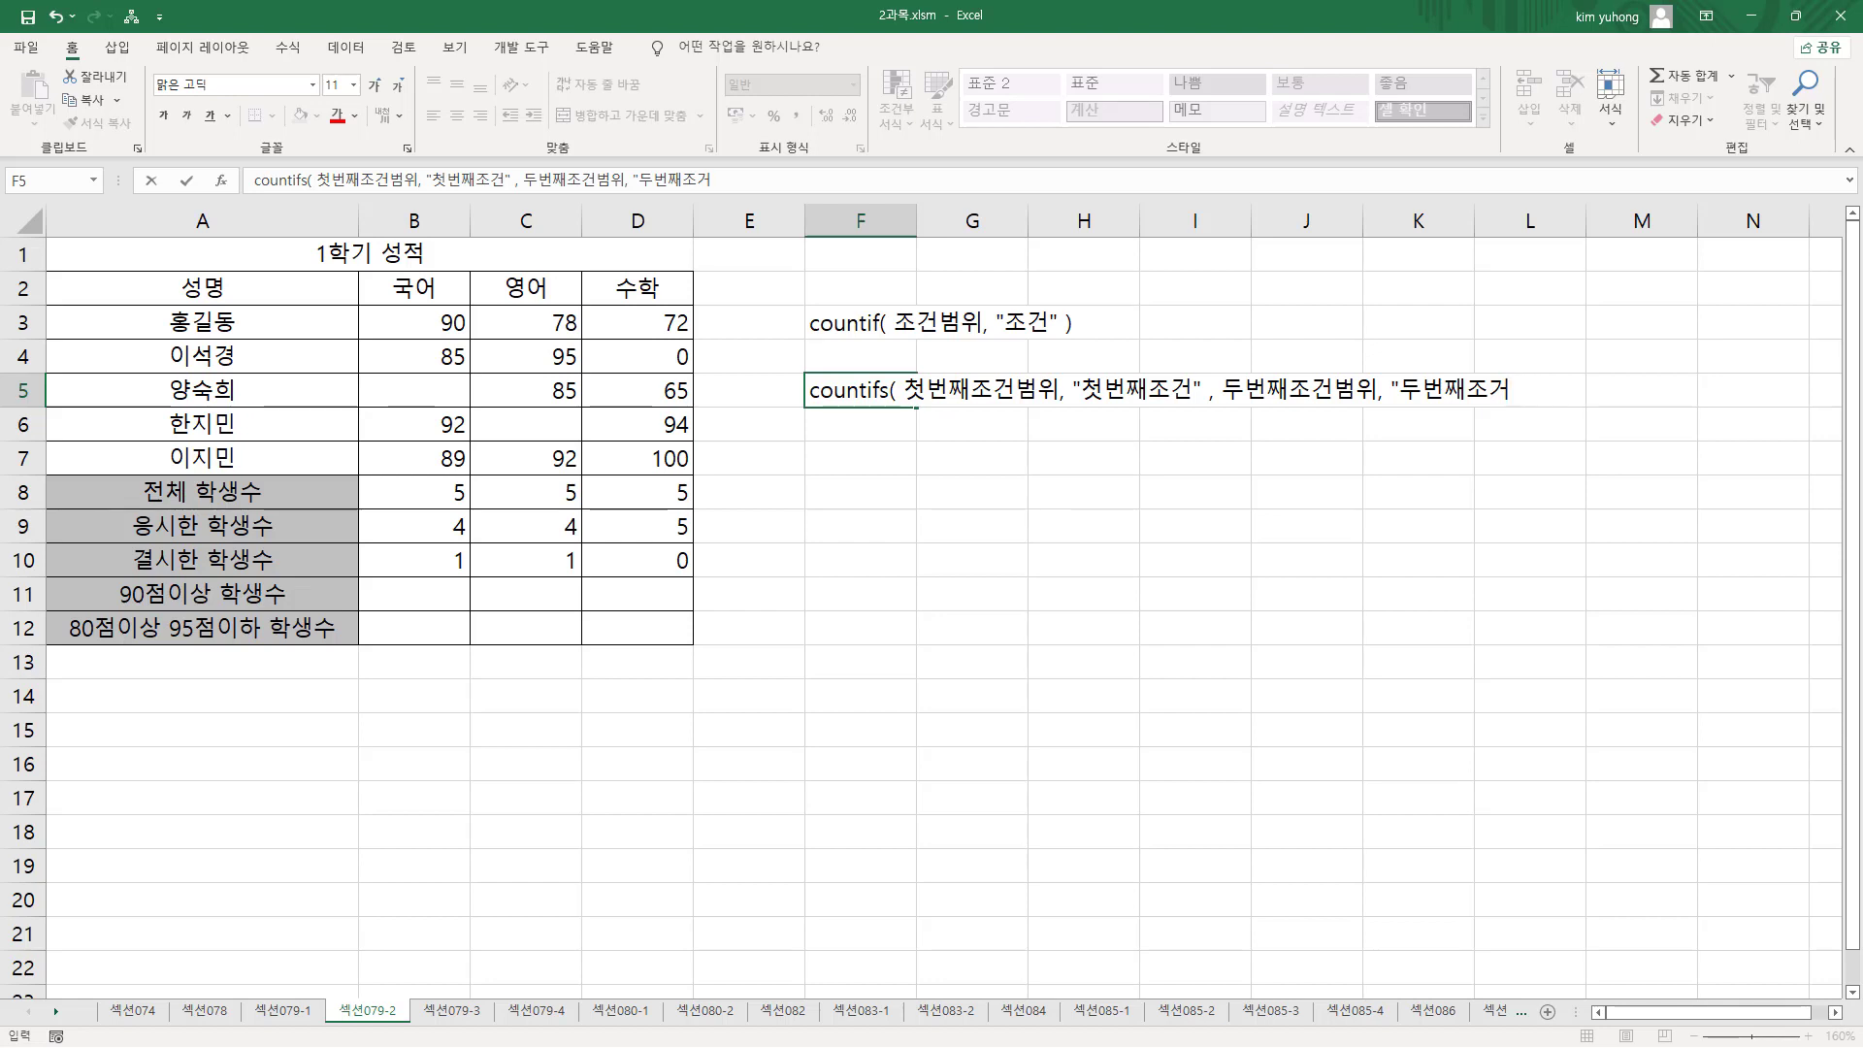
type("\"")
key("Return")
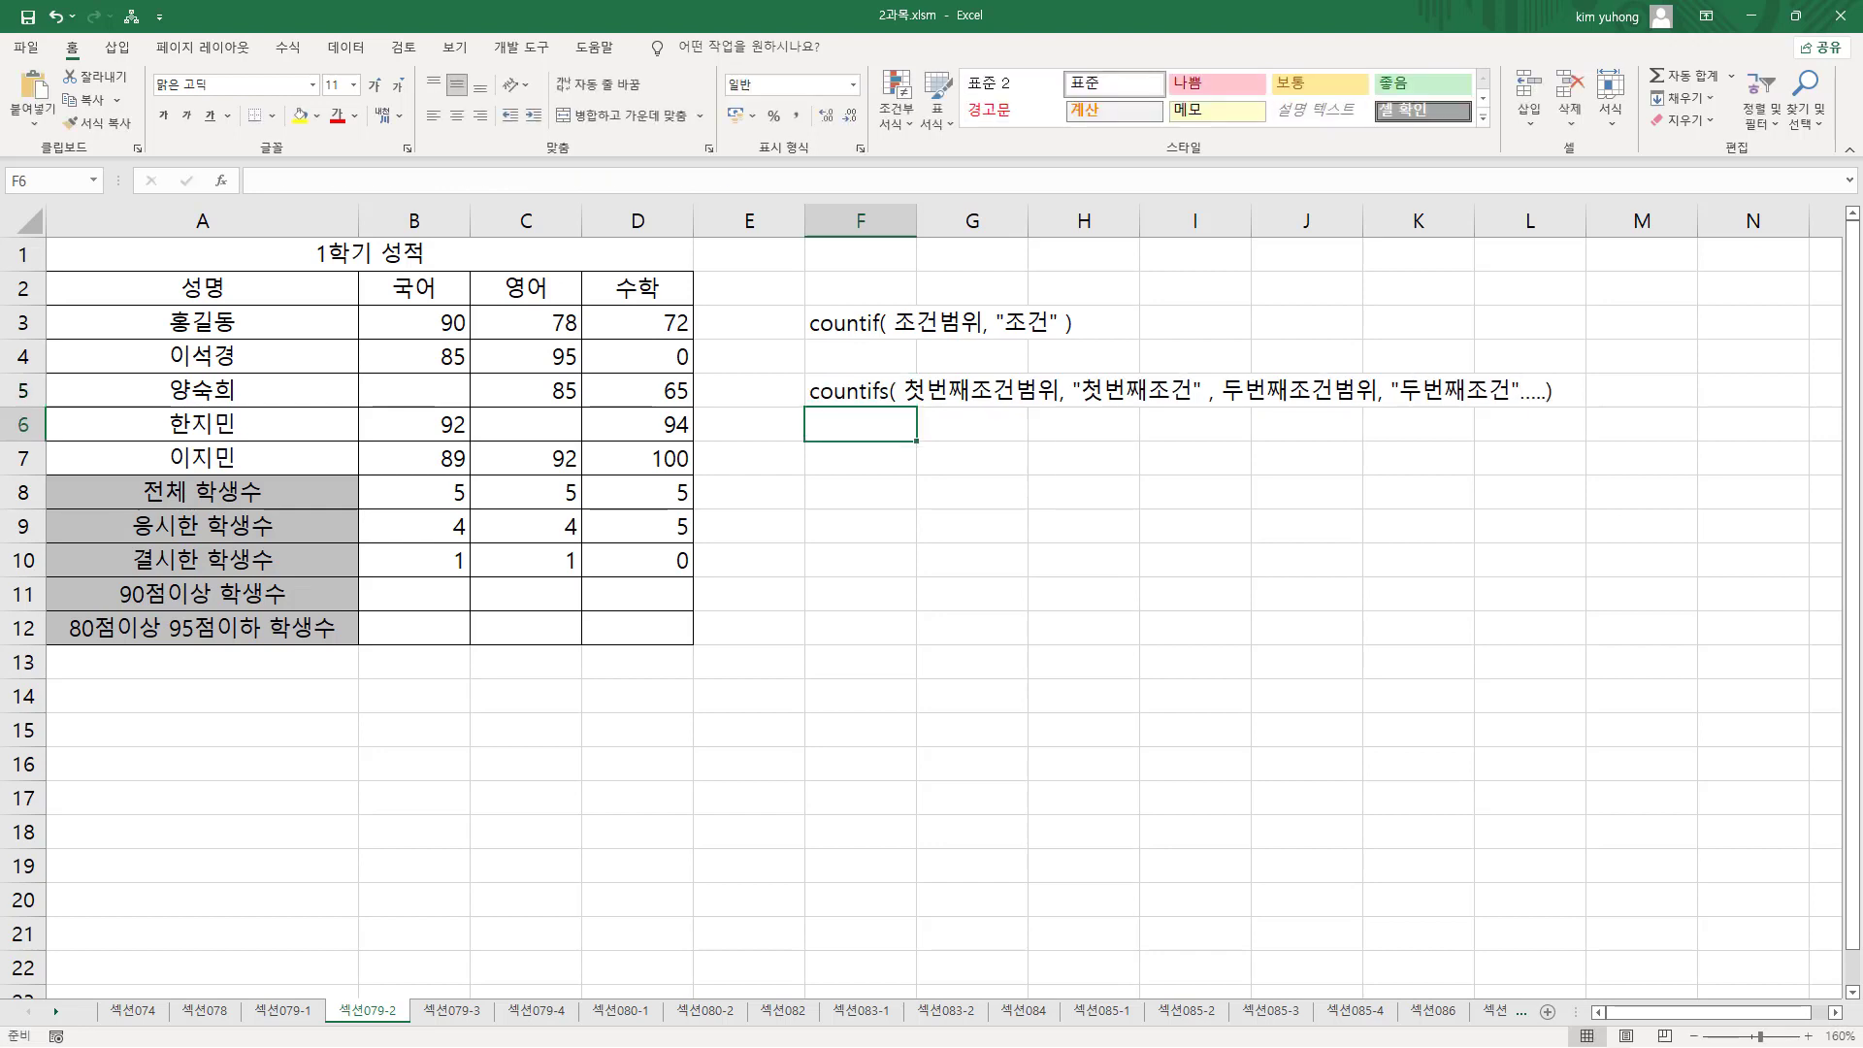
- Begin the 국어 90점이상 학생수 formula in B11 using COUNTIF with the range B3:B7
left_click(374, 590)
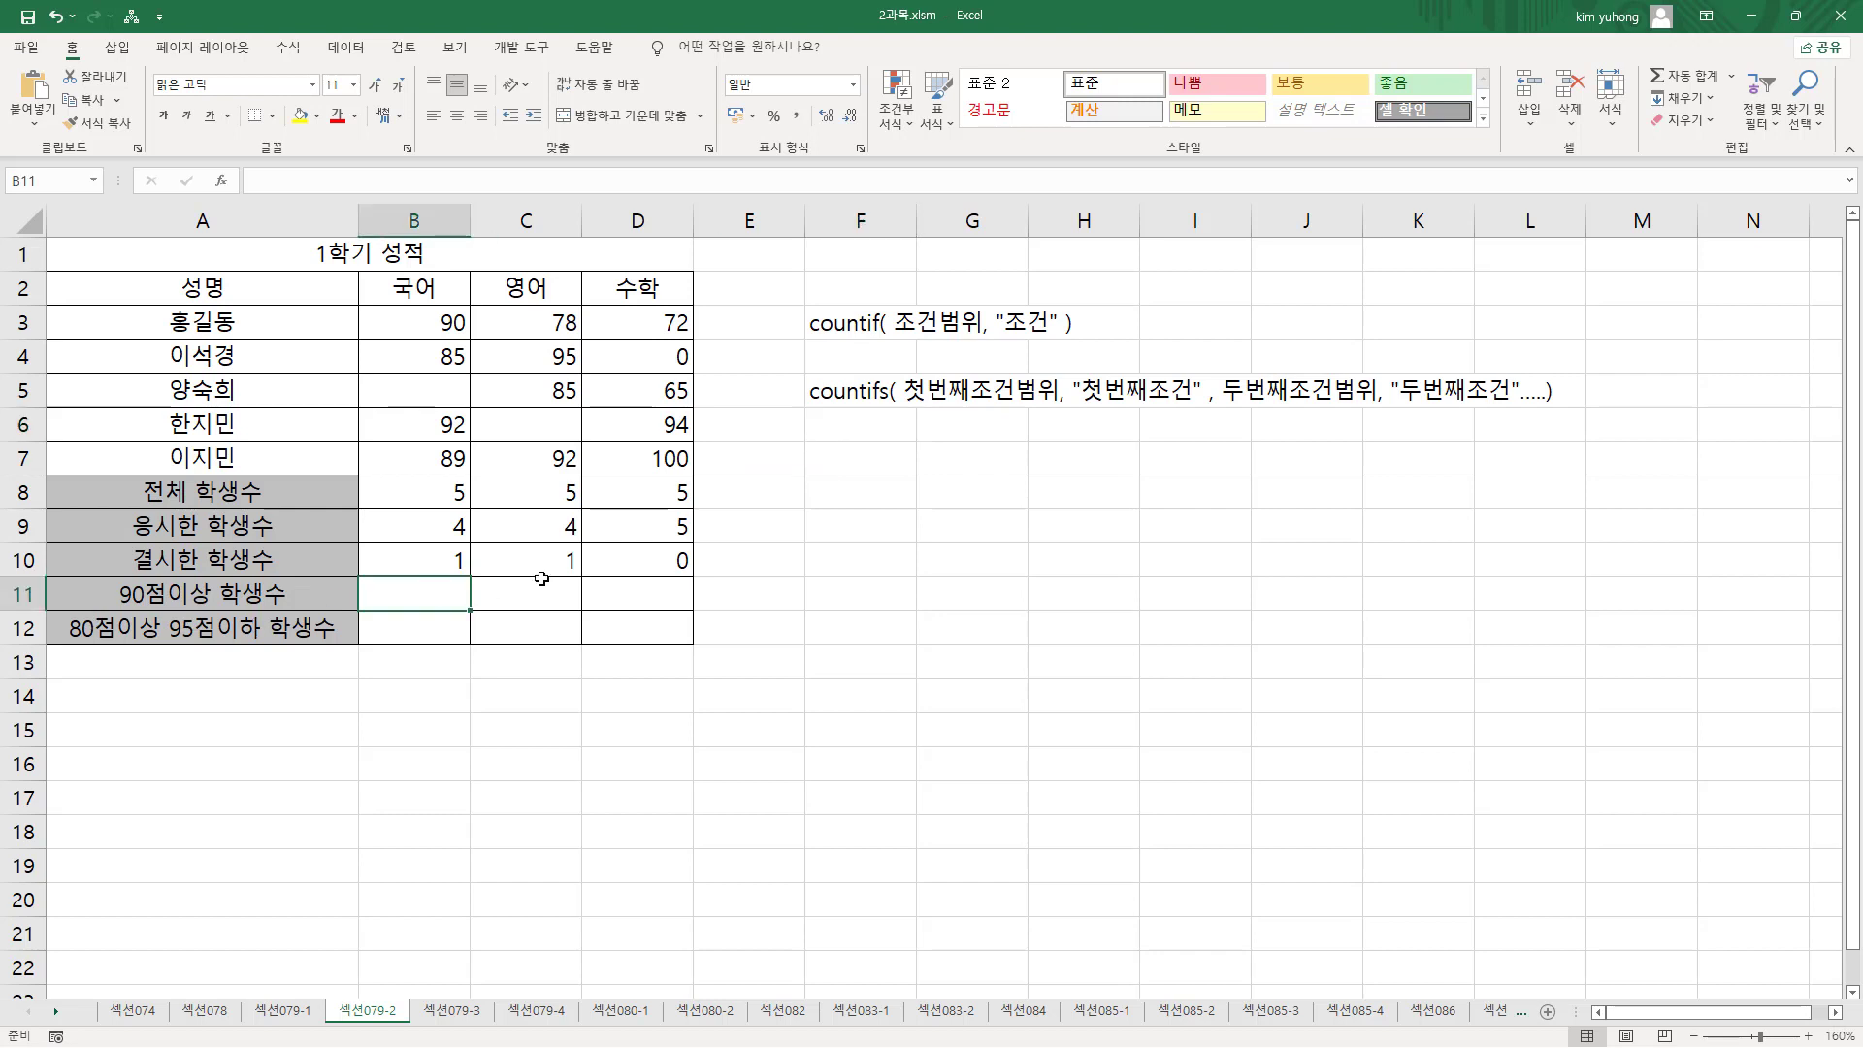
type("=countif(")
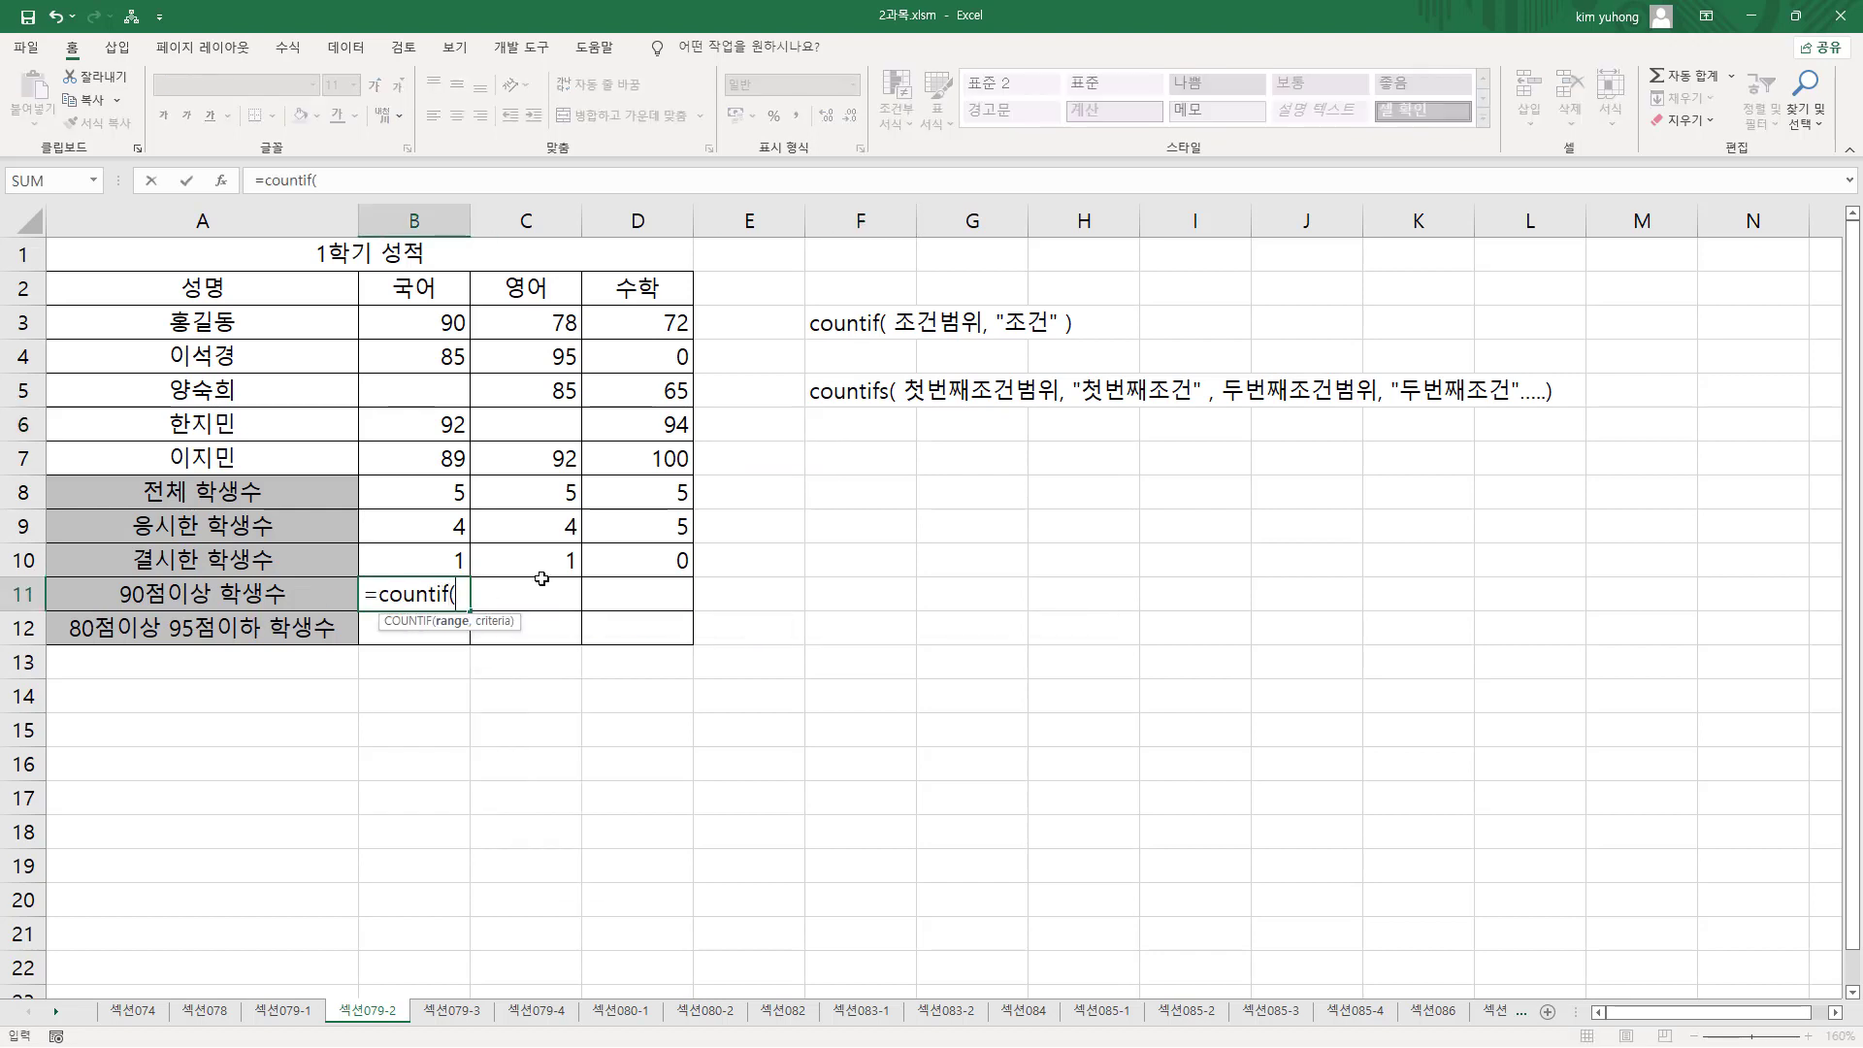
left_click_drag(434, 320, 417, 458)
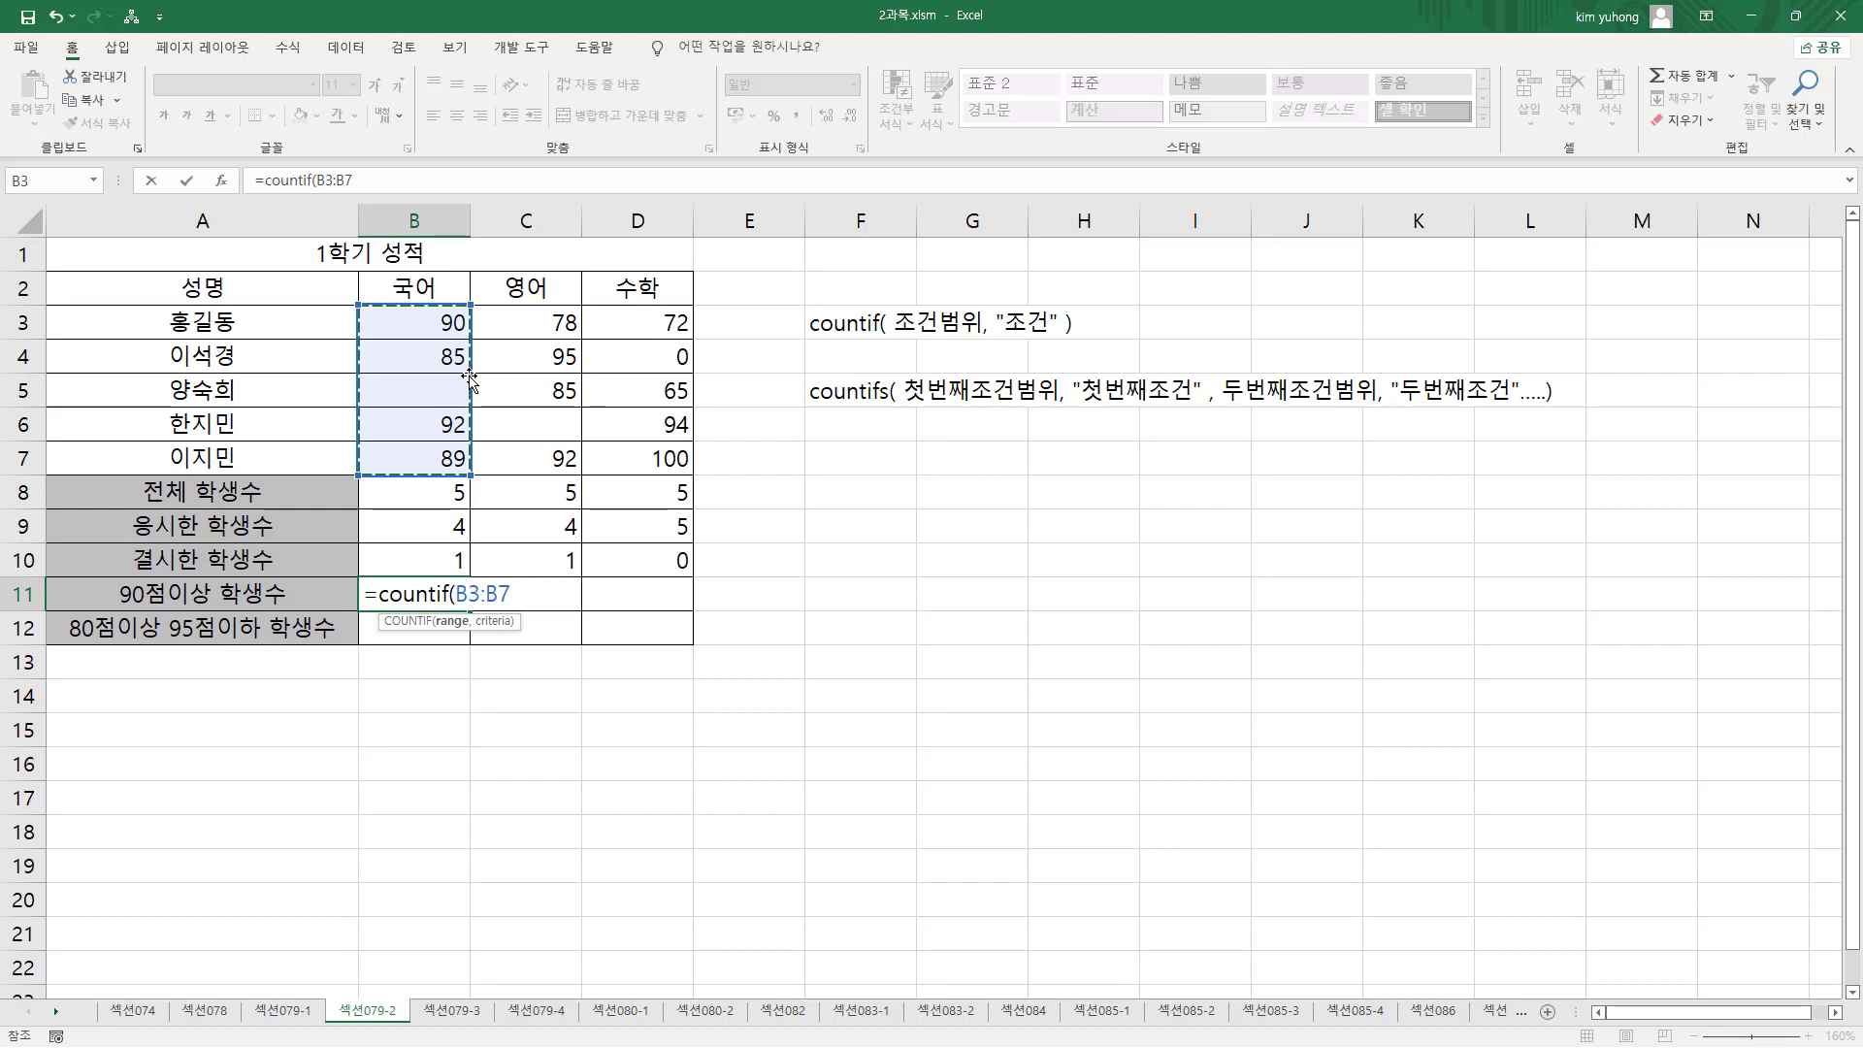
- Complete the COUNTIF formula in B11 with the criterion ">=90" for B3:B7 and fill it across to D11
type(", \"")
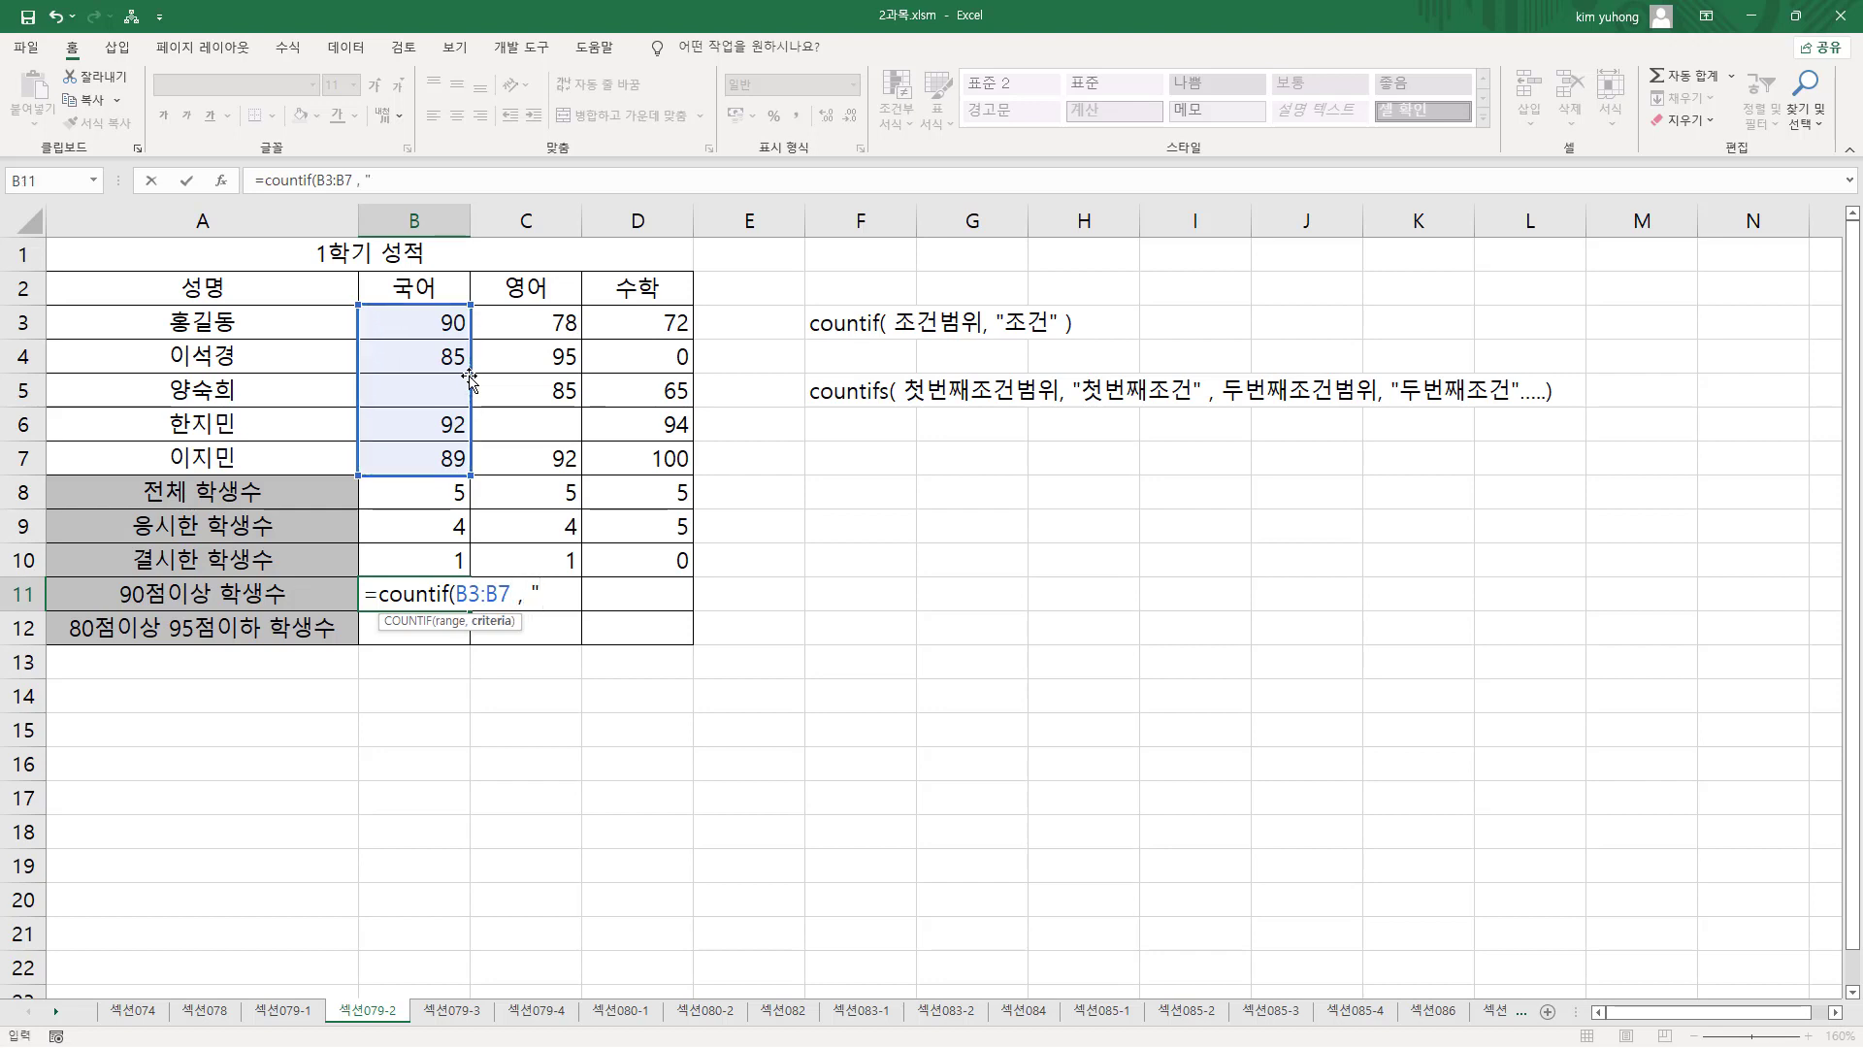
type(">=90\")")
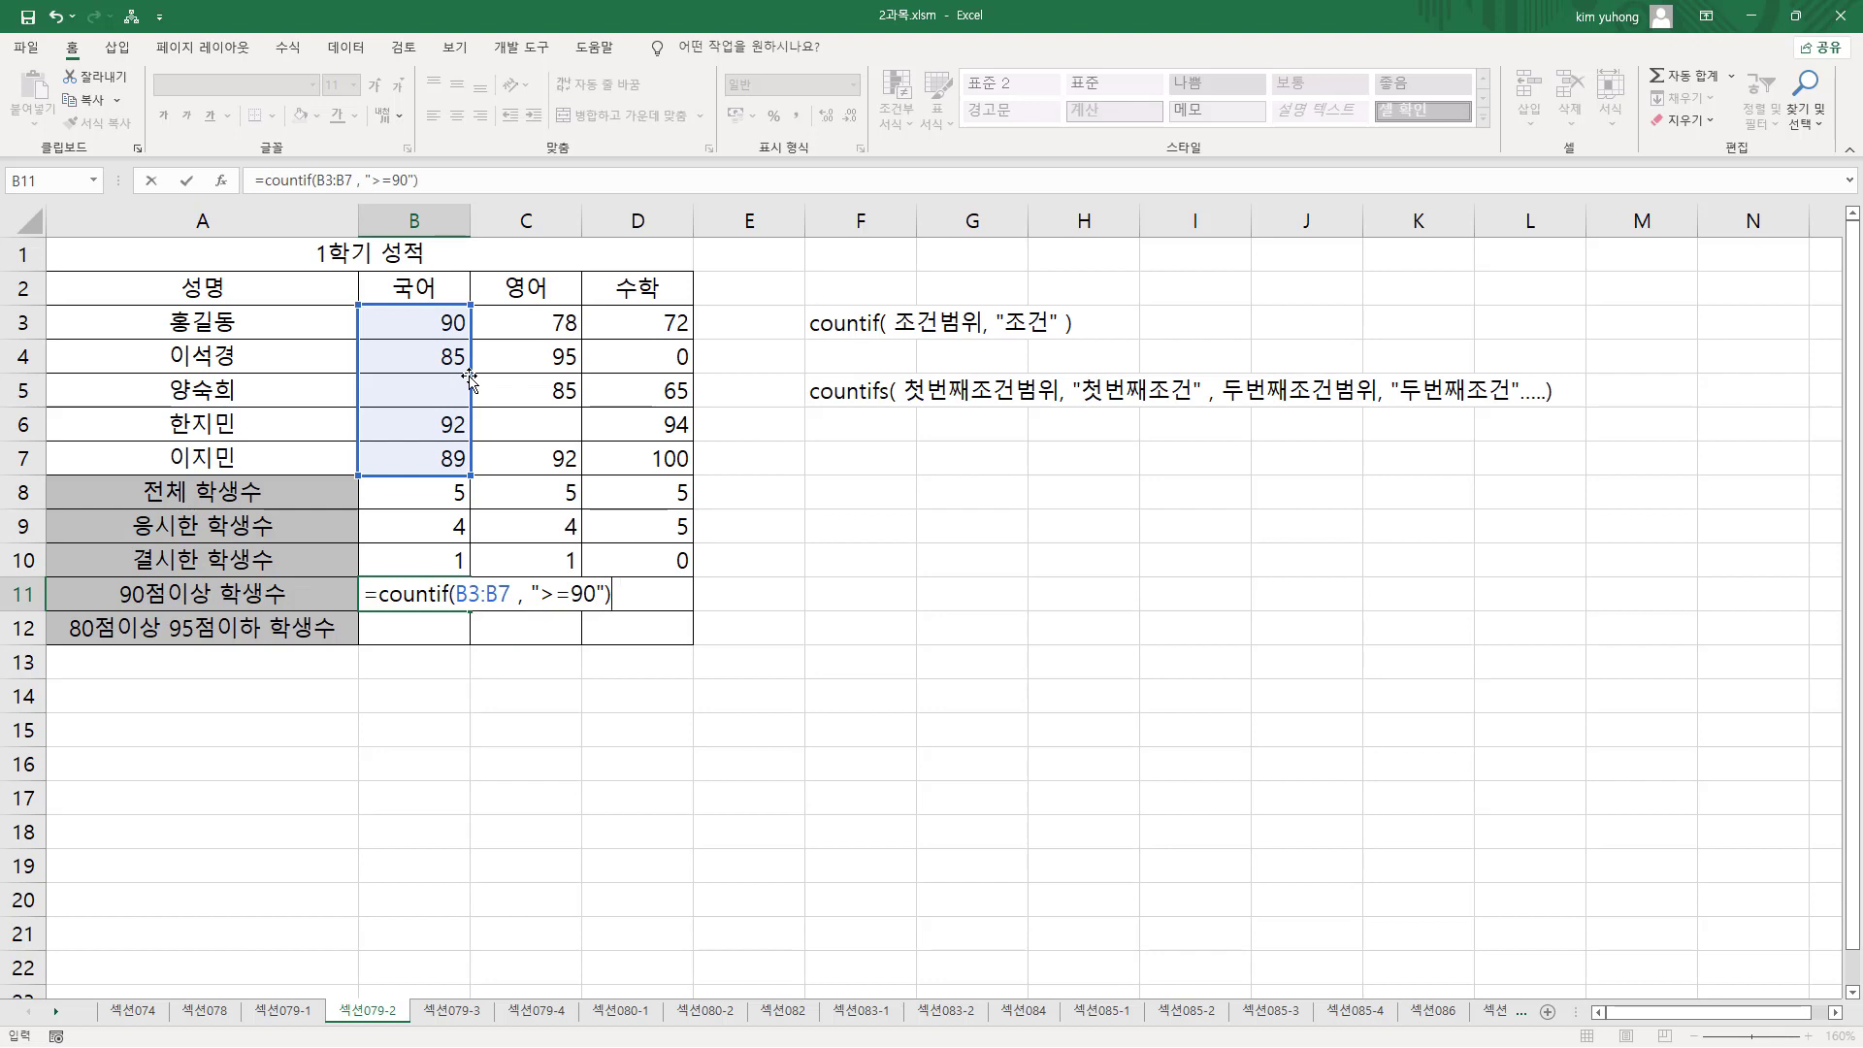
key("Return")
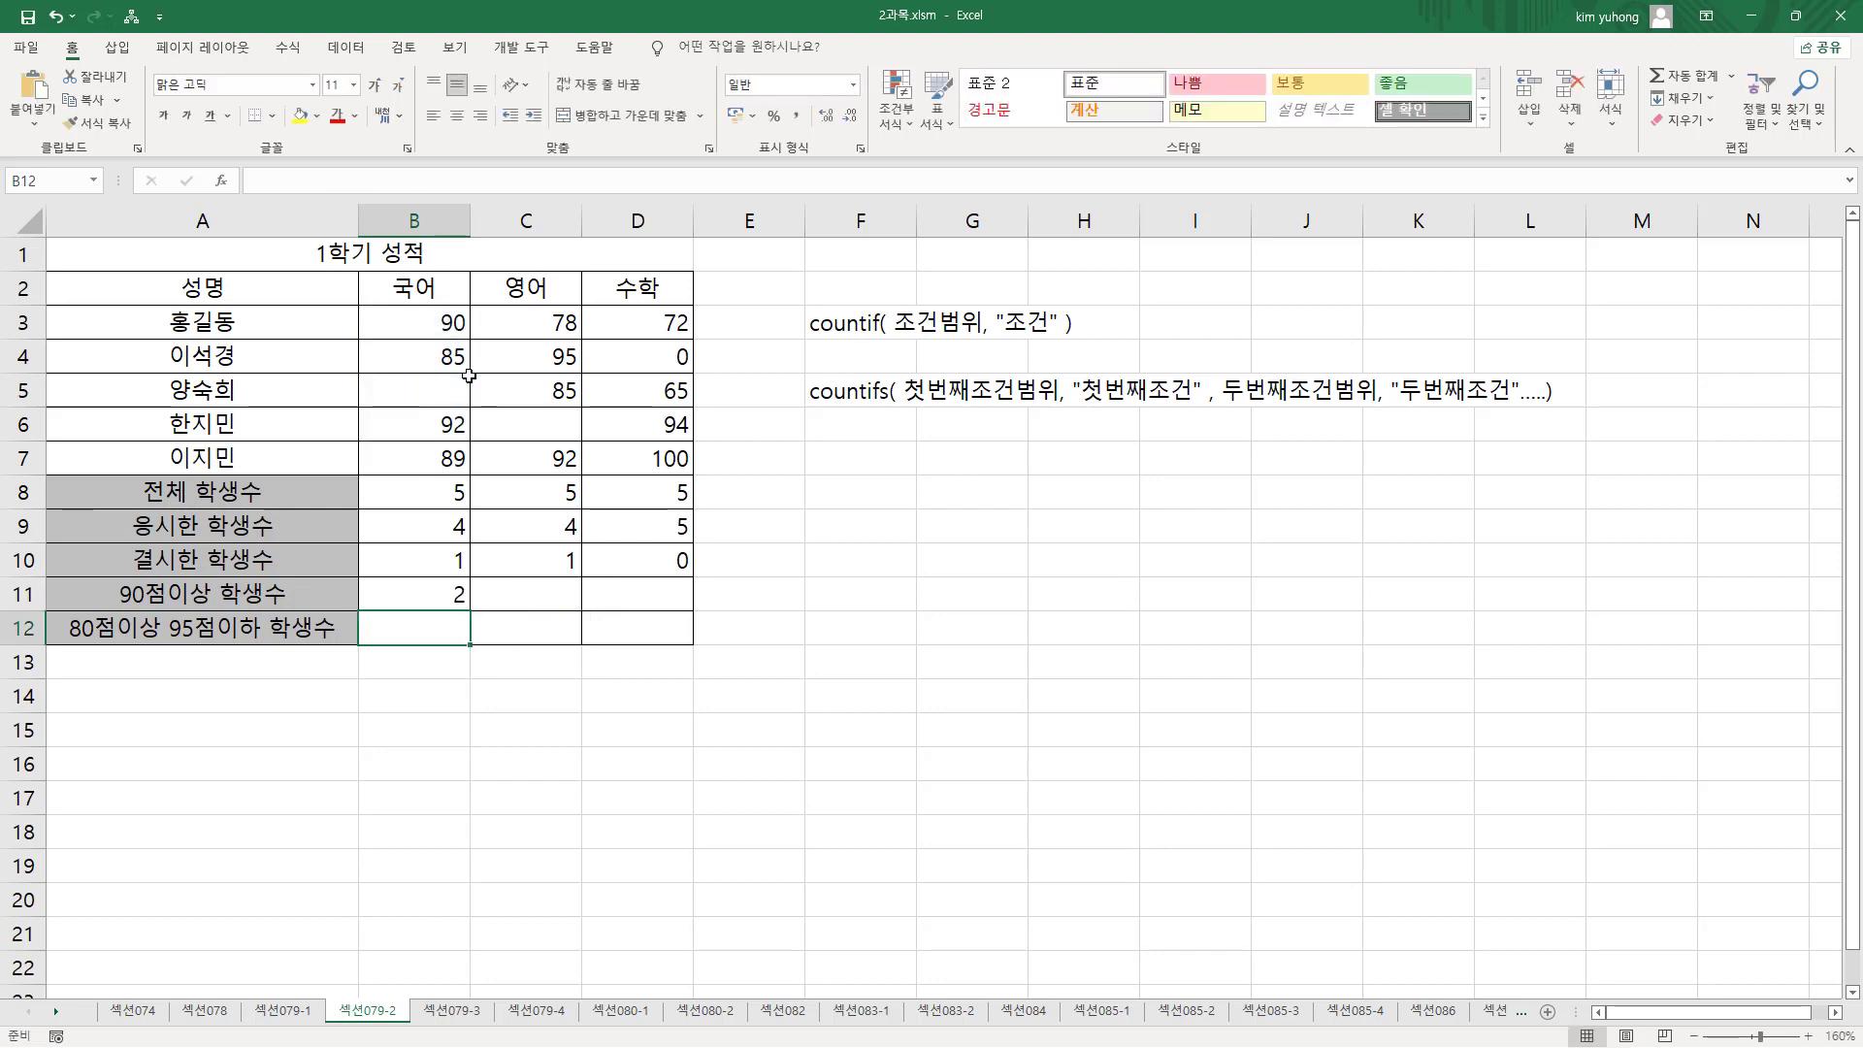
left_click(419, 600)
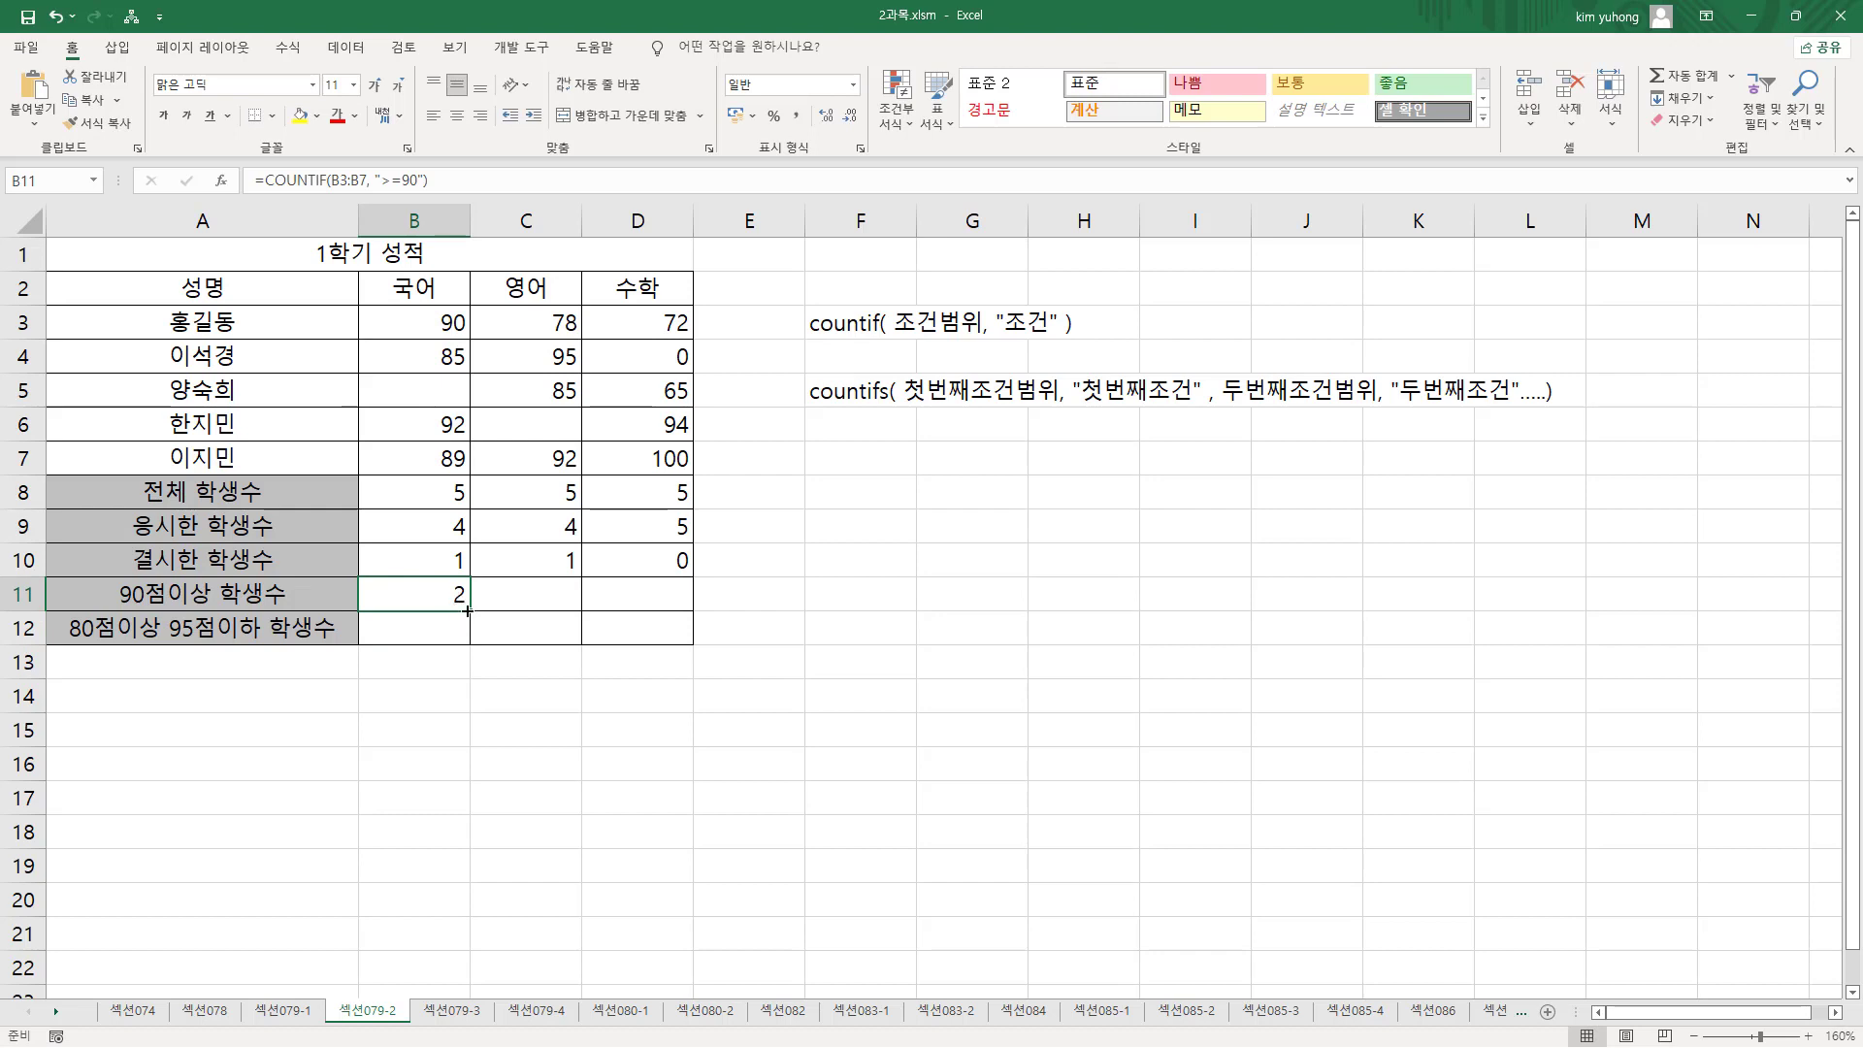
left_click_drag(470, 610, 672, 608)
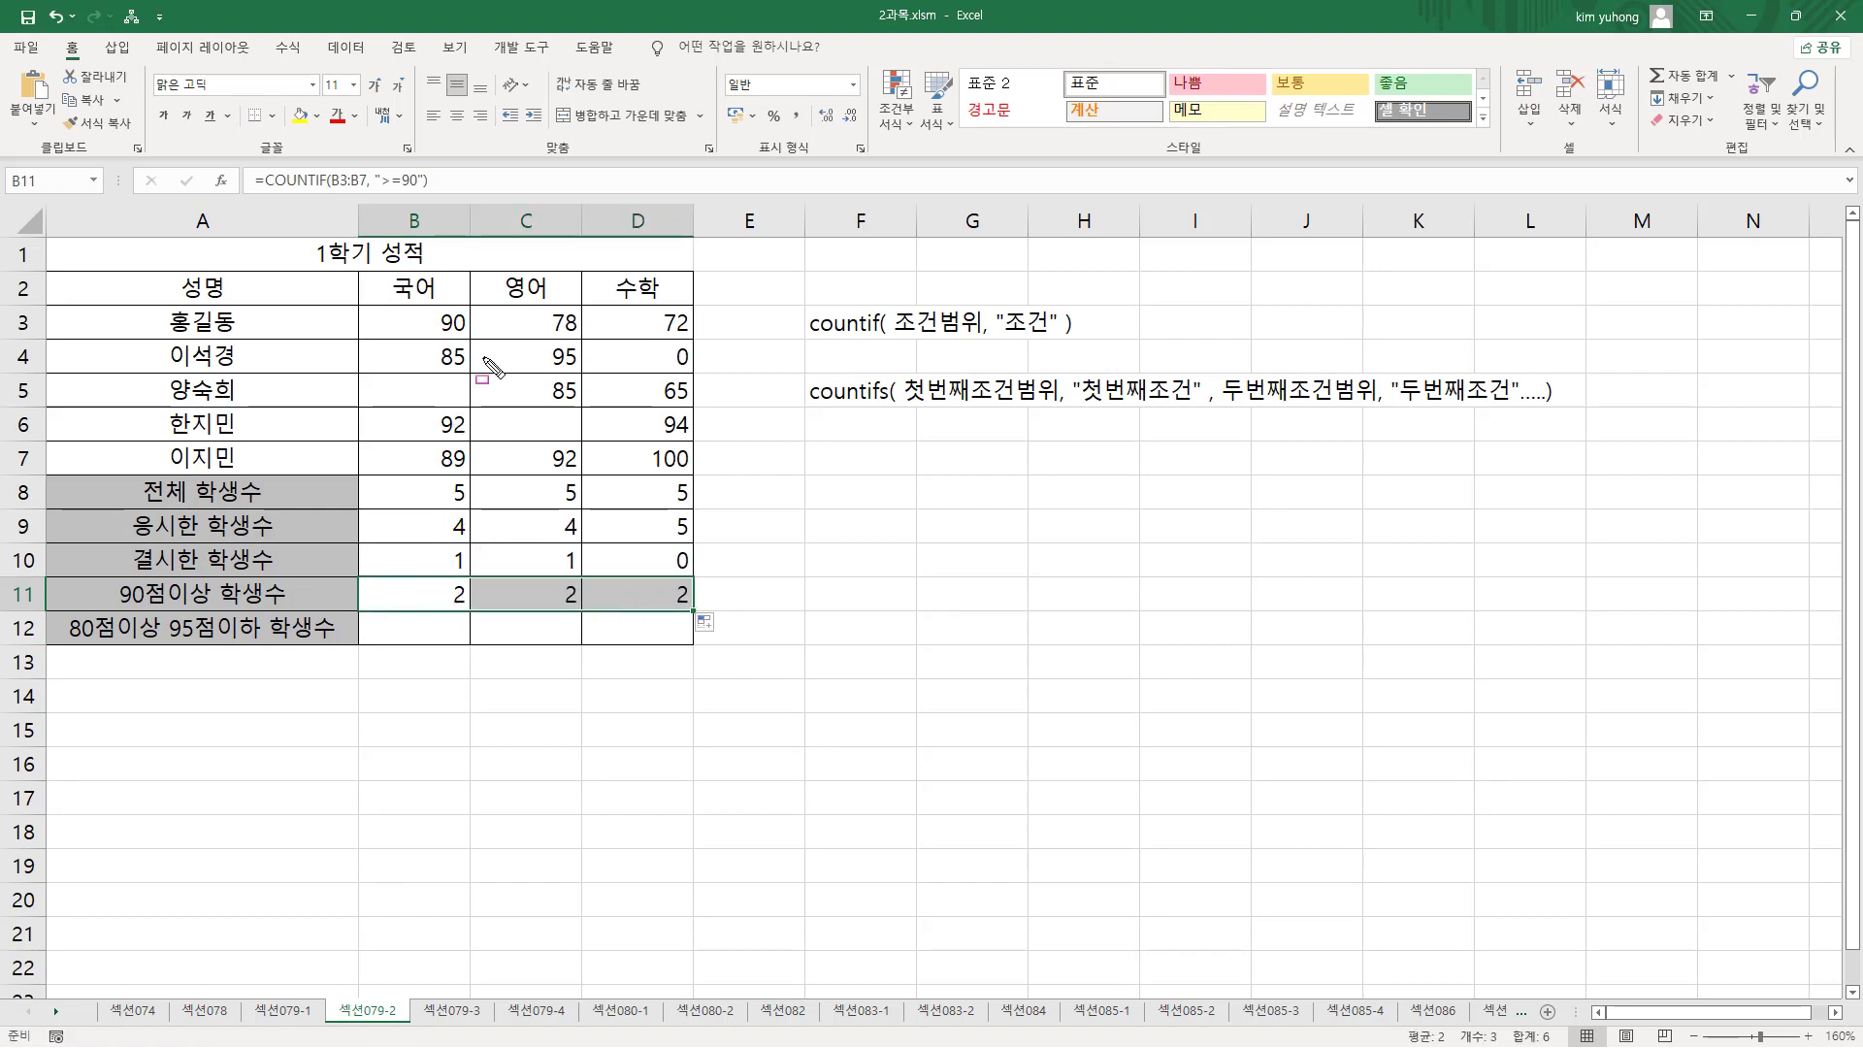
- Check the scores of 90 or more in B3:D7 against the counts in row 11
left_click_drag(433, 309, 476, 334)
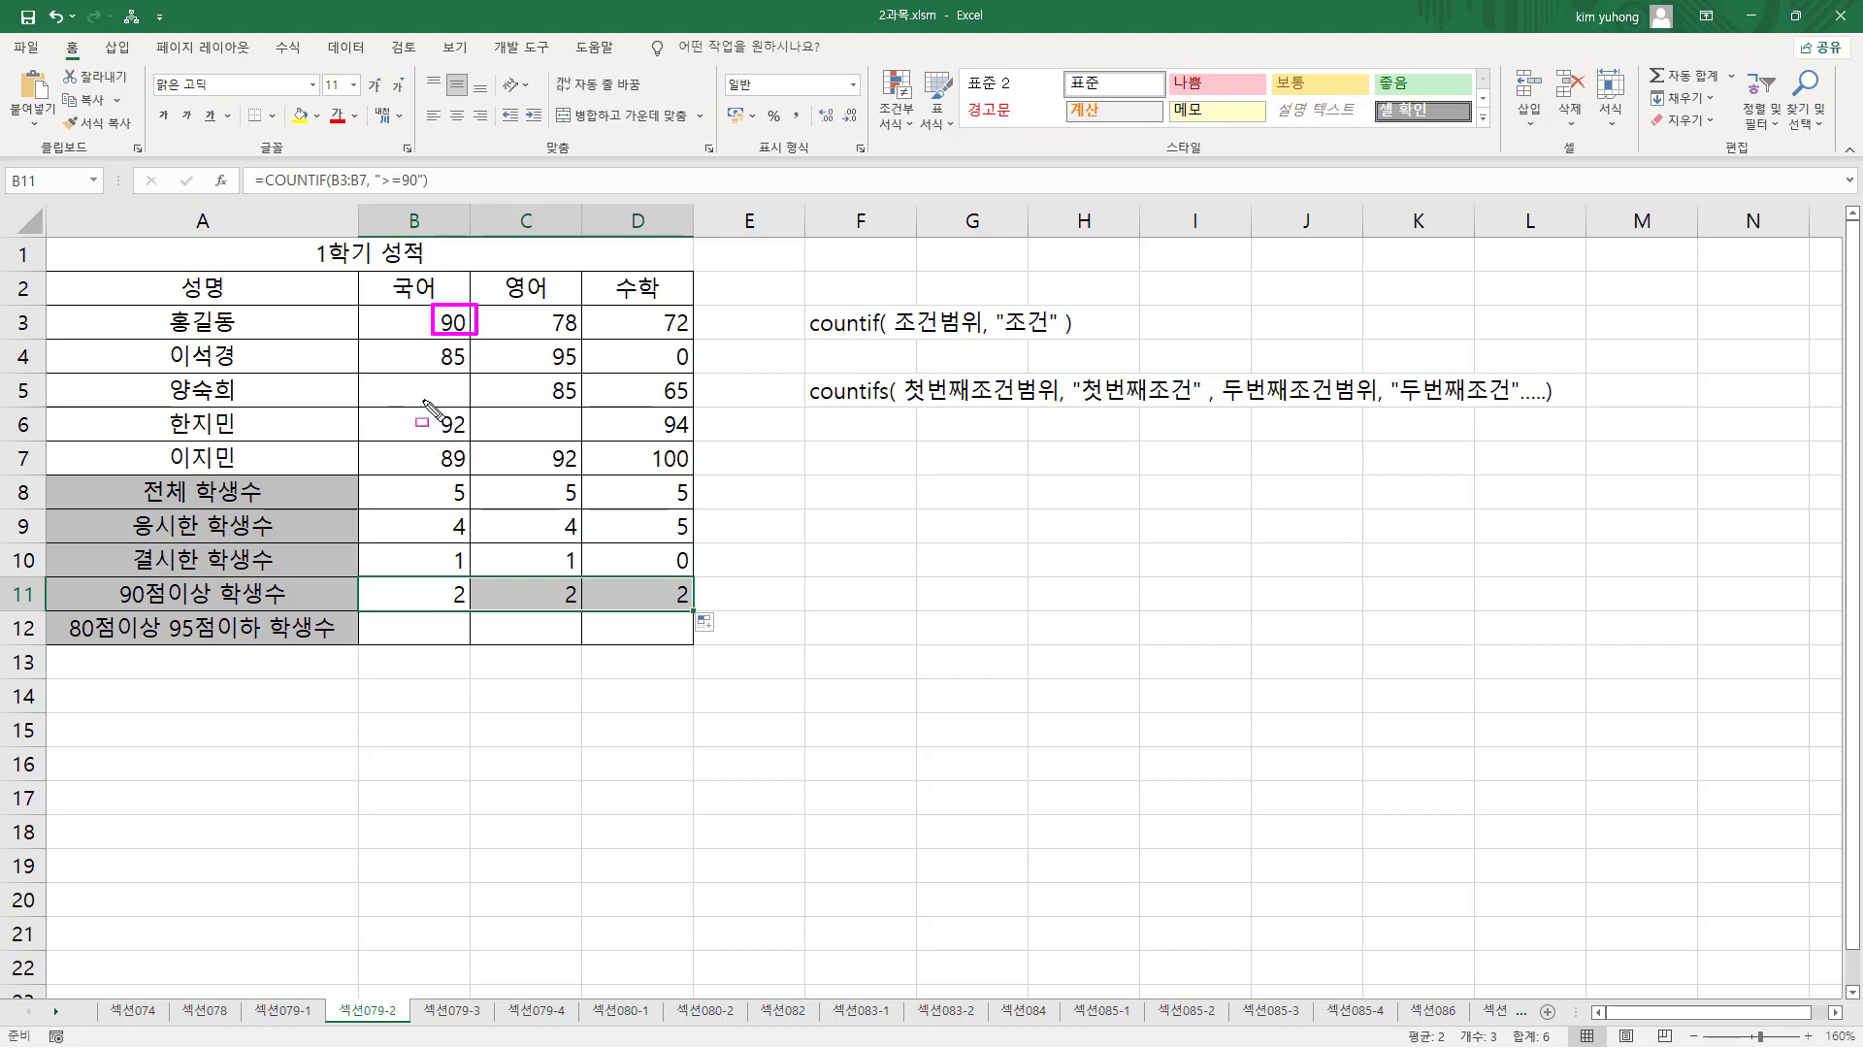
left_click_drag(425, 402, 472, 439)
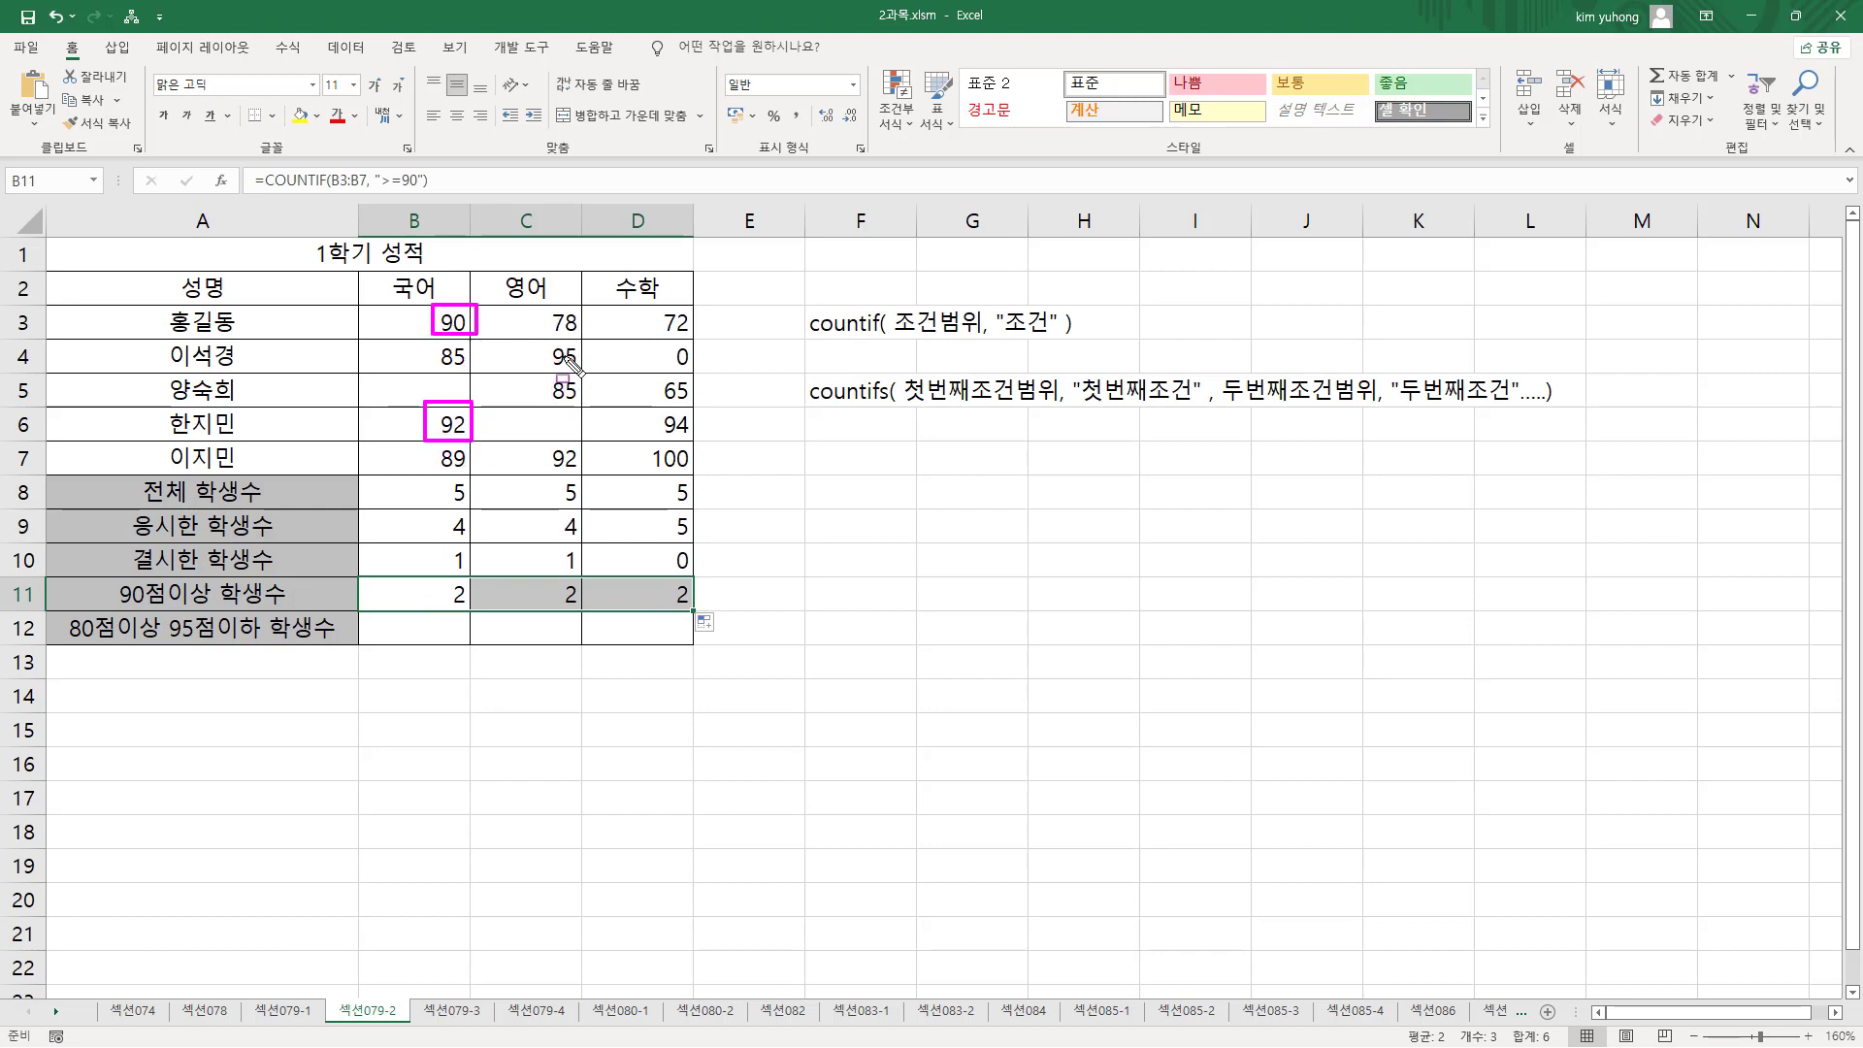
mouse_move(539, 344)
left_mouse_down()
mouse_move(540, 370)
mouse_move(579, 370)
mouse_move(580, 346)
left_mouse_up()
left_click_drag(546, 445, 586, 469)
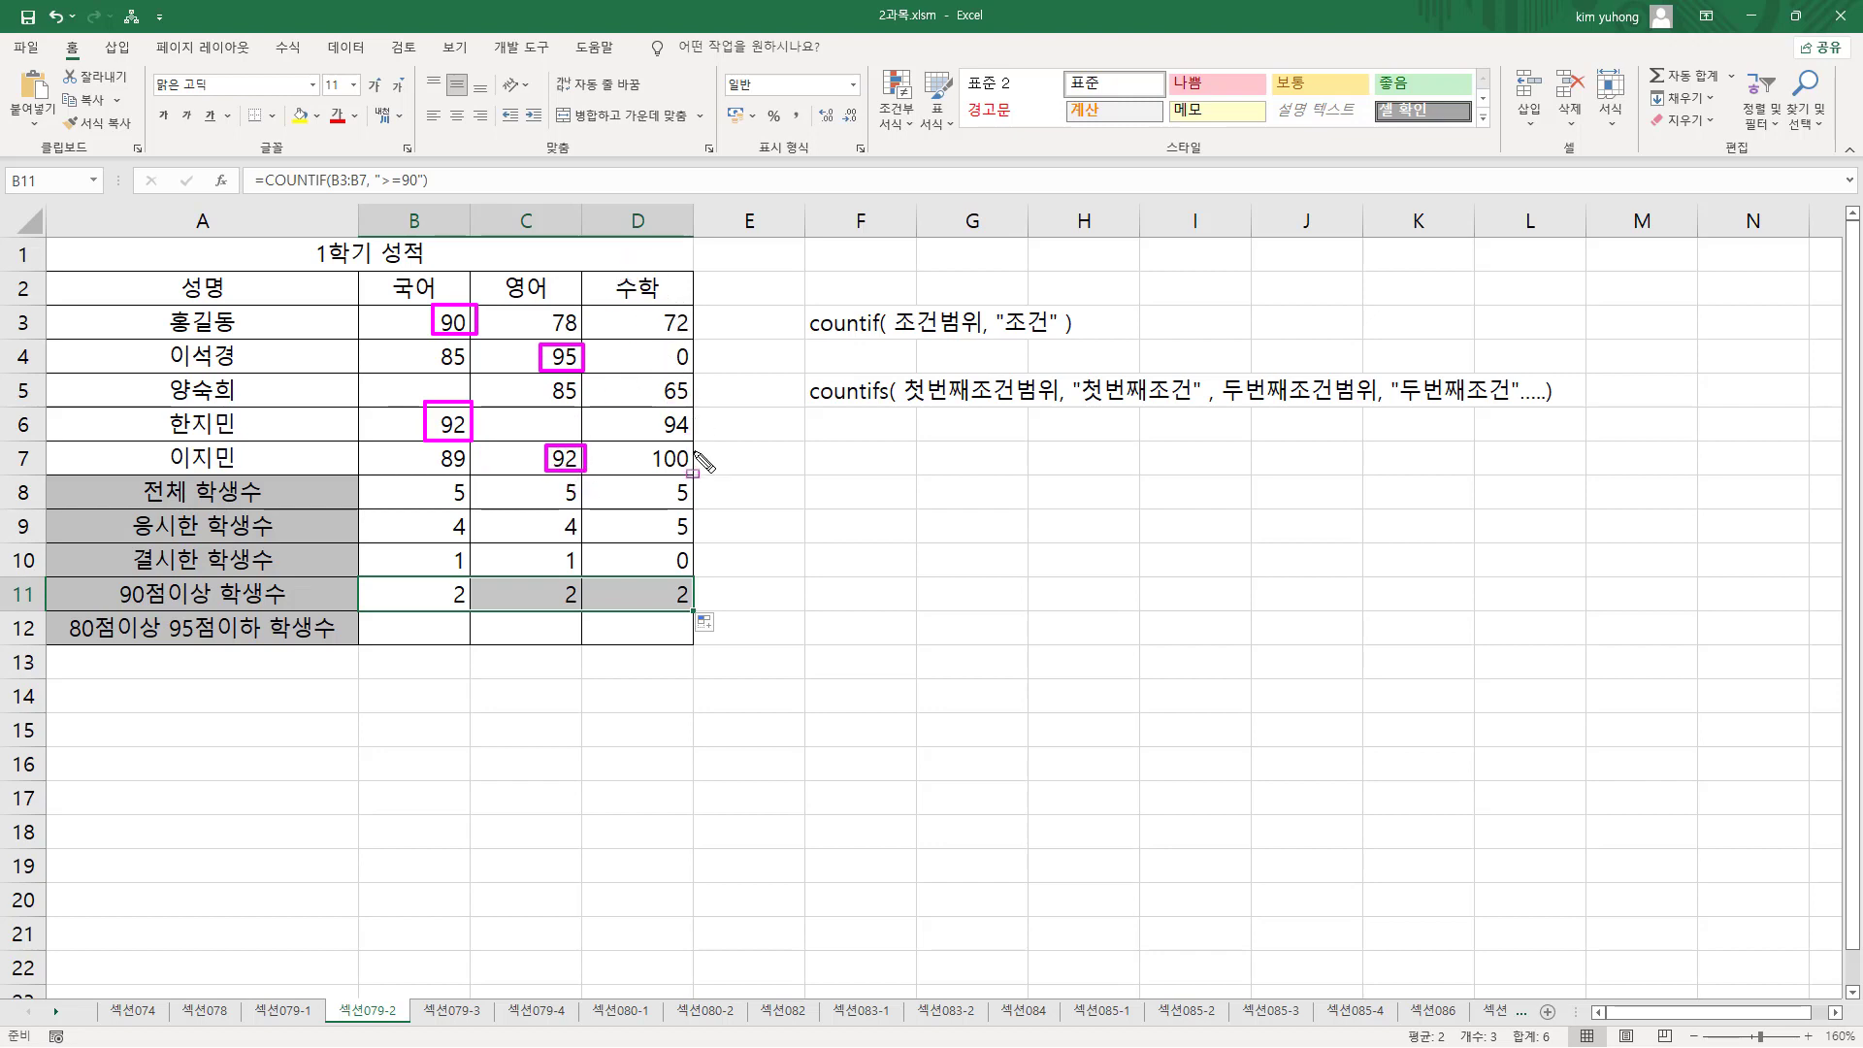
left_click_drag(646, 411, 684, 478)
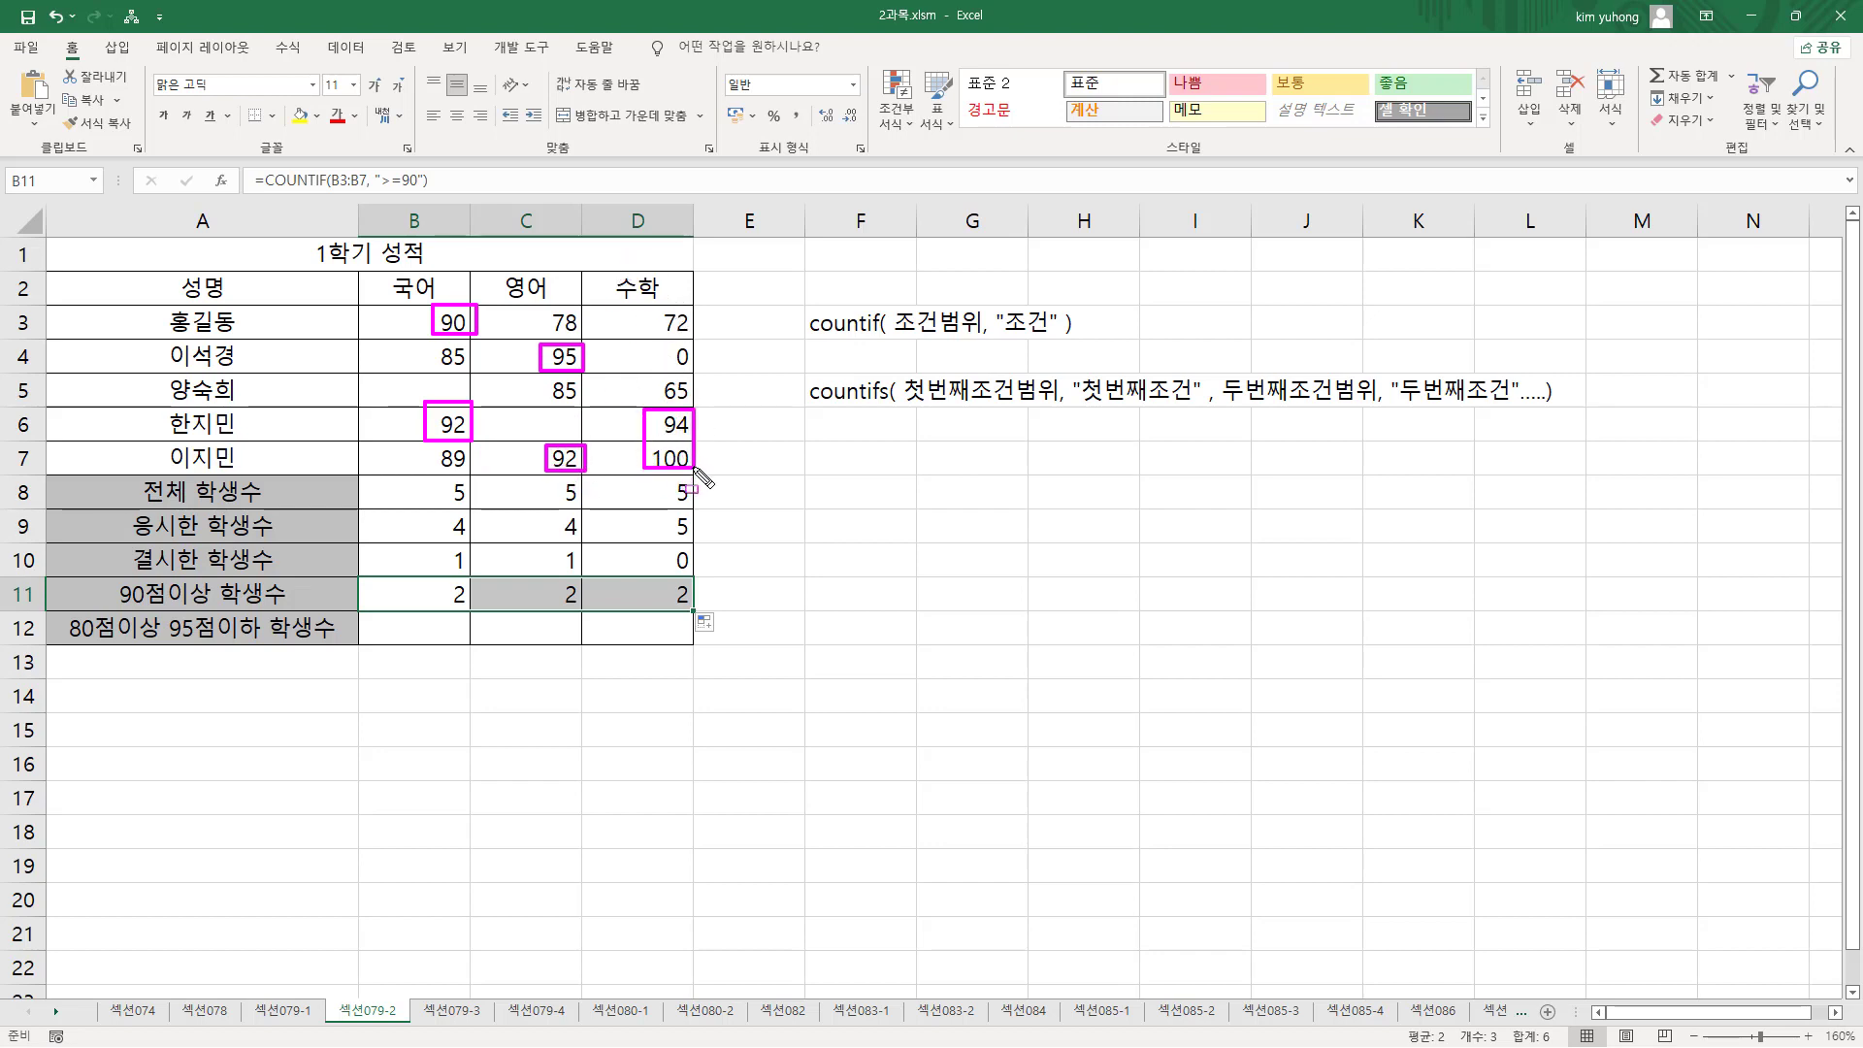
mouse_move(443, 582)
left_mouse_down()
mouse_move(444, 607)
mouse_move(709, 608)
mouse_move(704, 581)
left_mouse_up()
key("Escape")
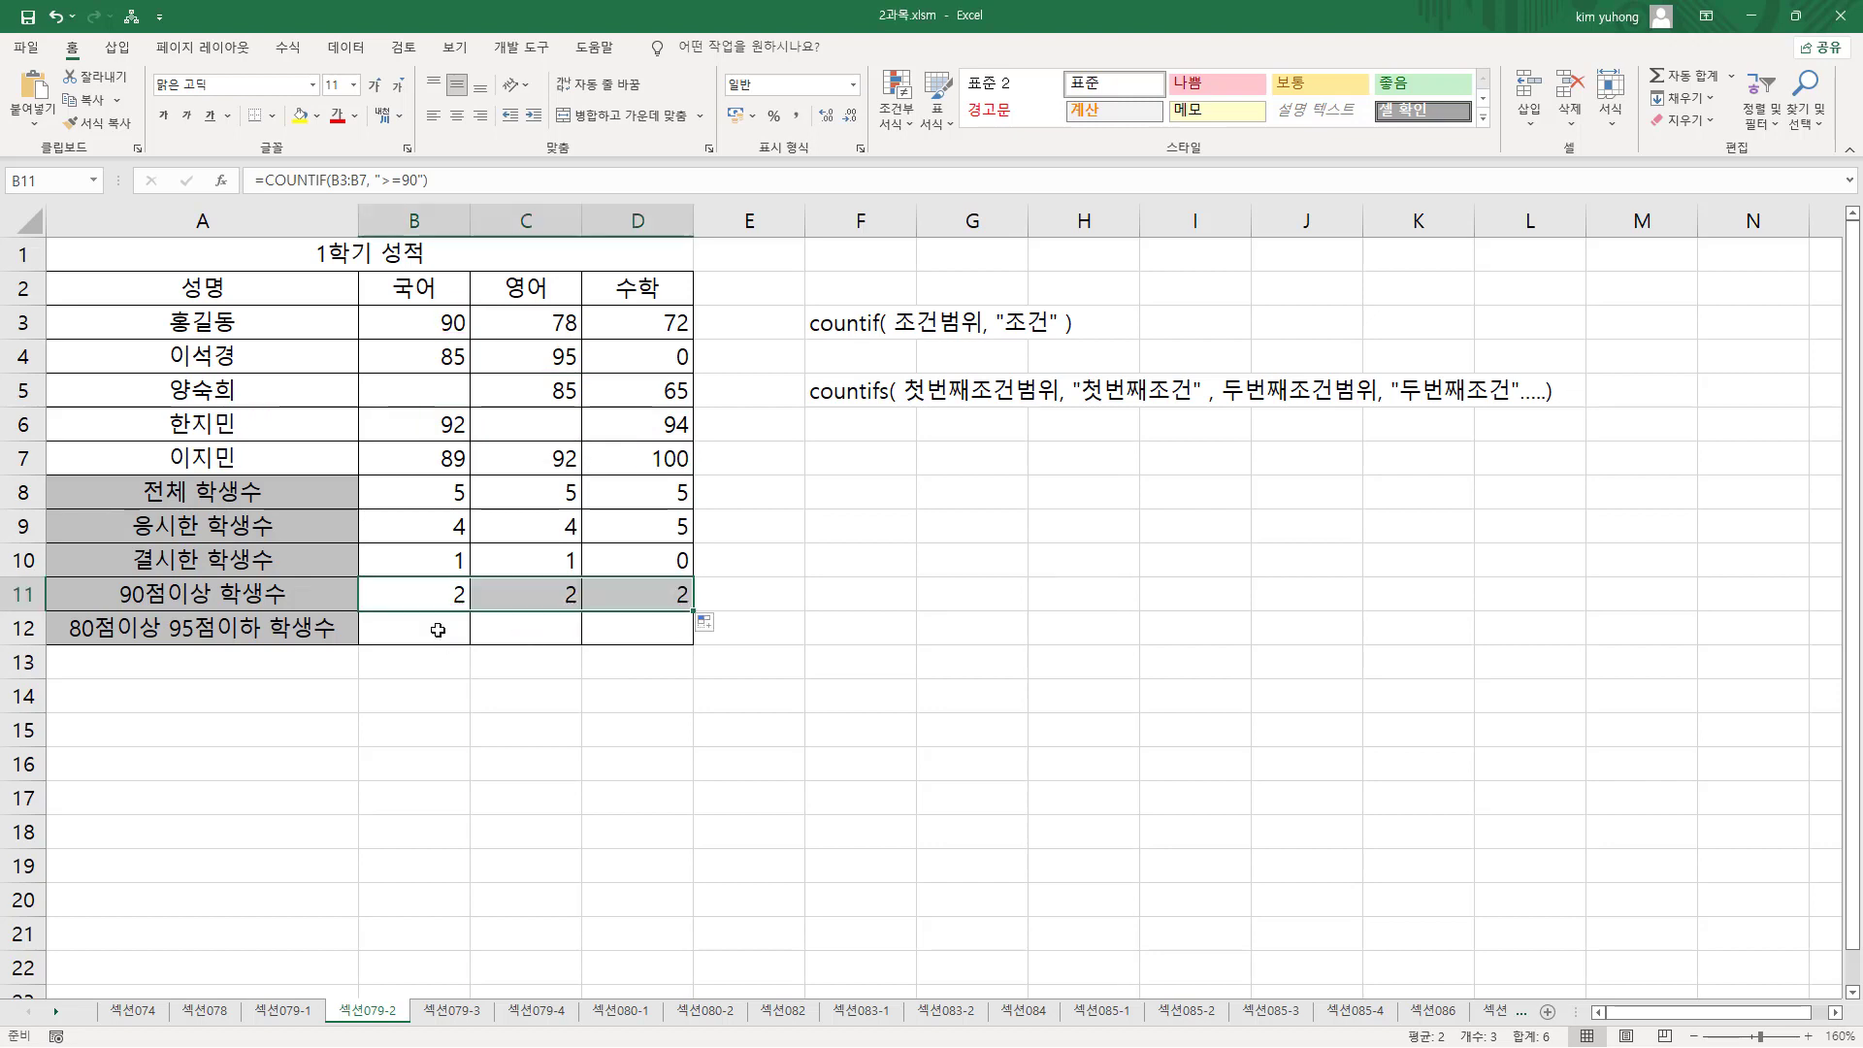
- Begin a COUNTIFS formula in B12 with the range B3:B7 and the first criterion ">=80"
left_click(406, 631)
key("ctrl+2")
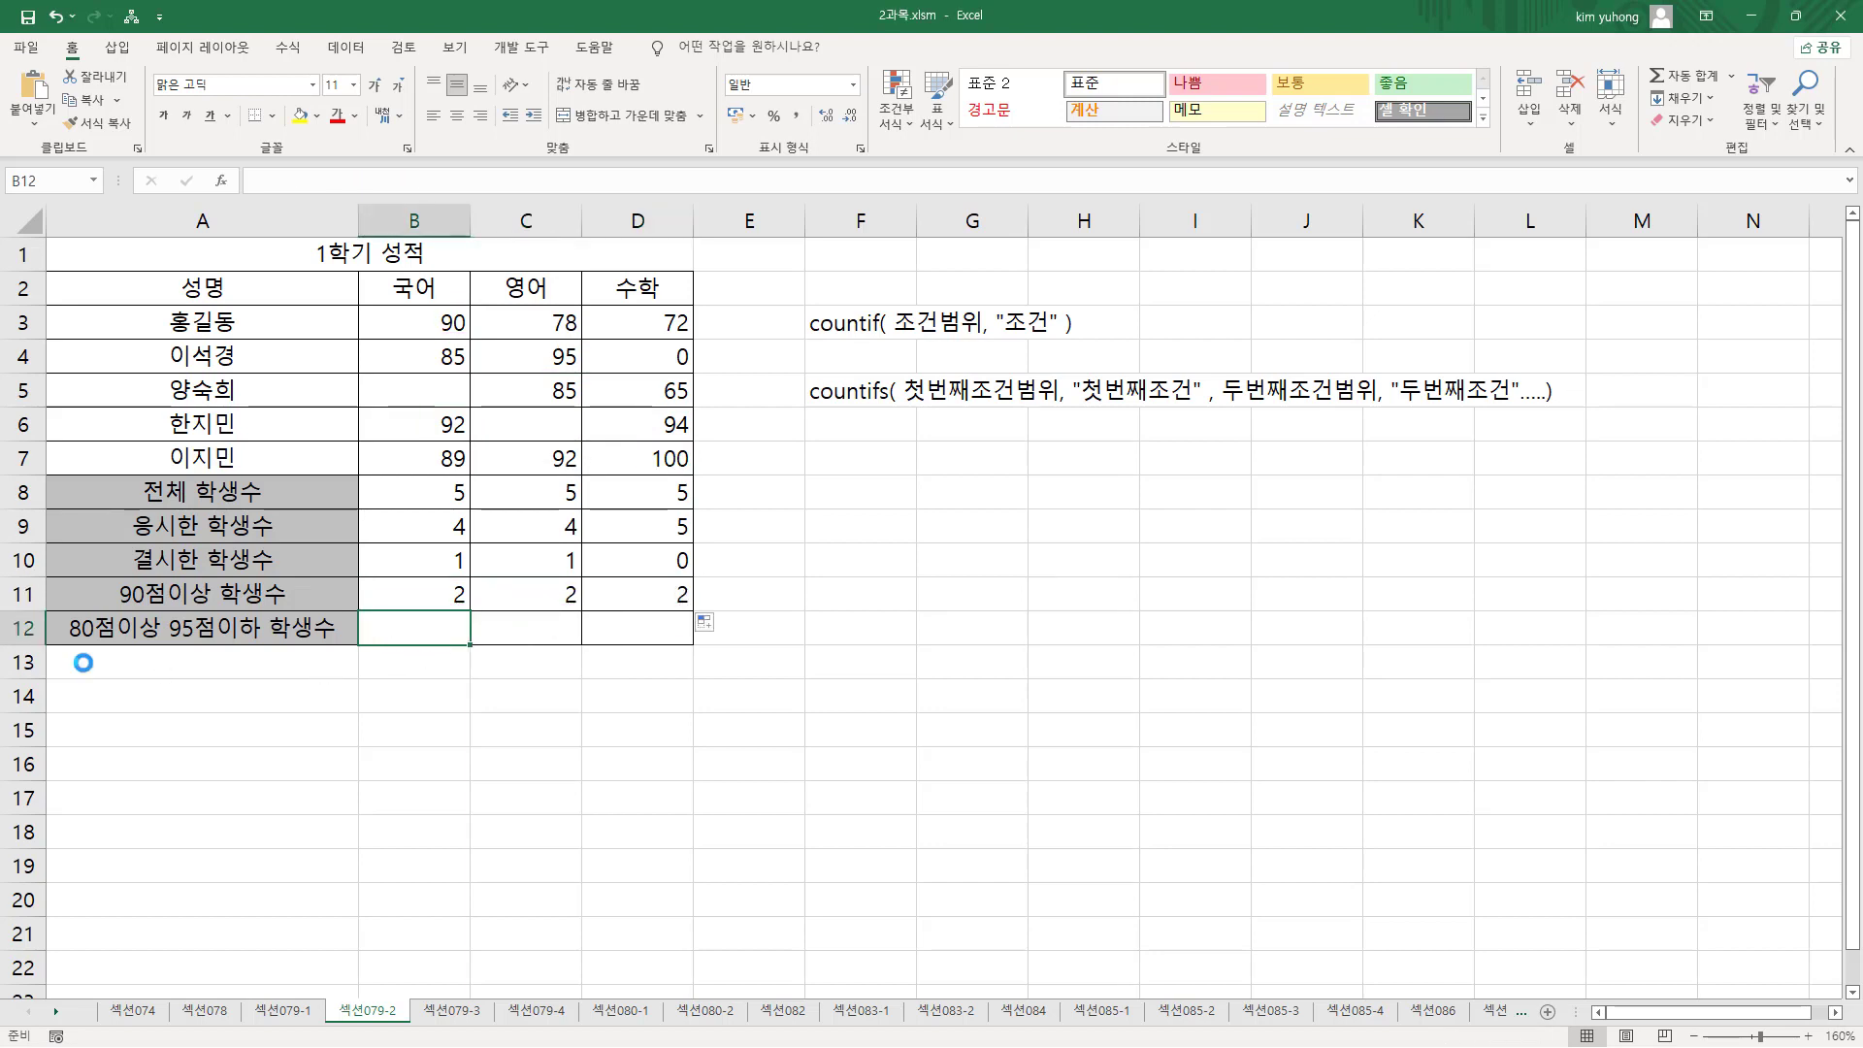
mouse_move(62, 601)
left_mouse_down()
mouse_move(102, 652)
mouse_move(265, 653)
left_mouse_up()
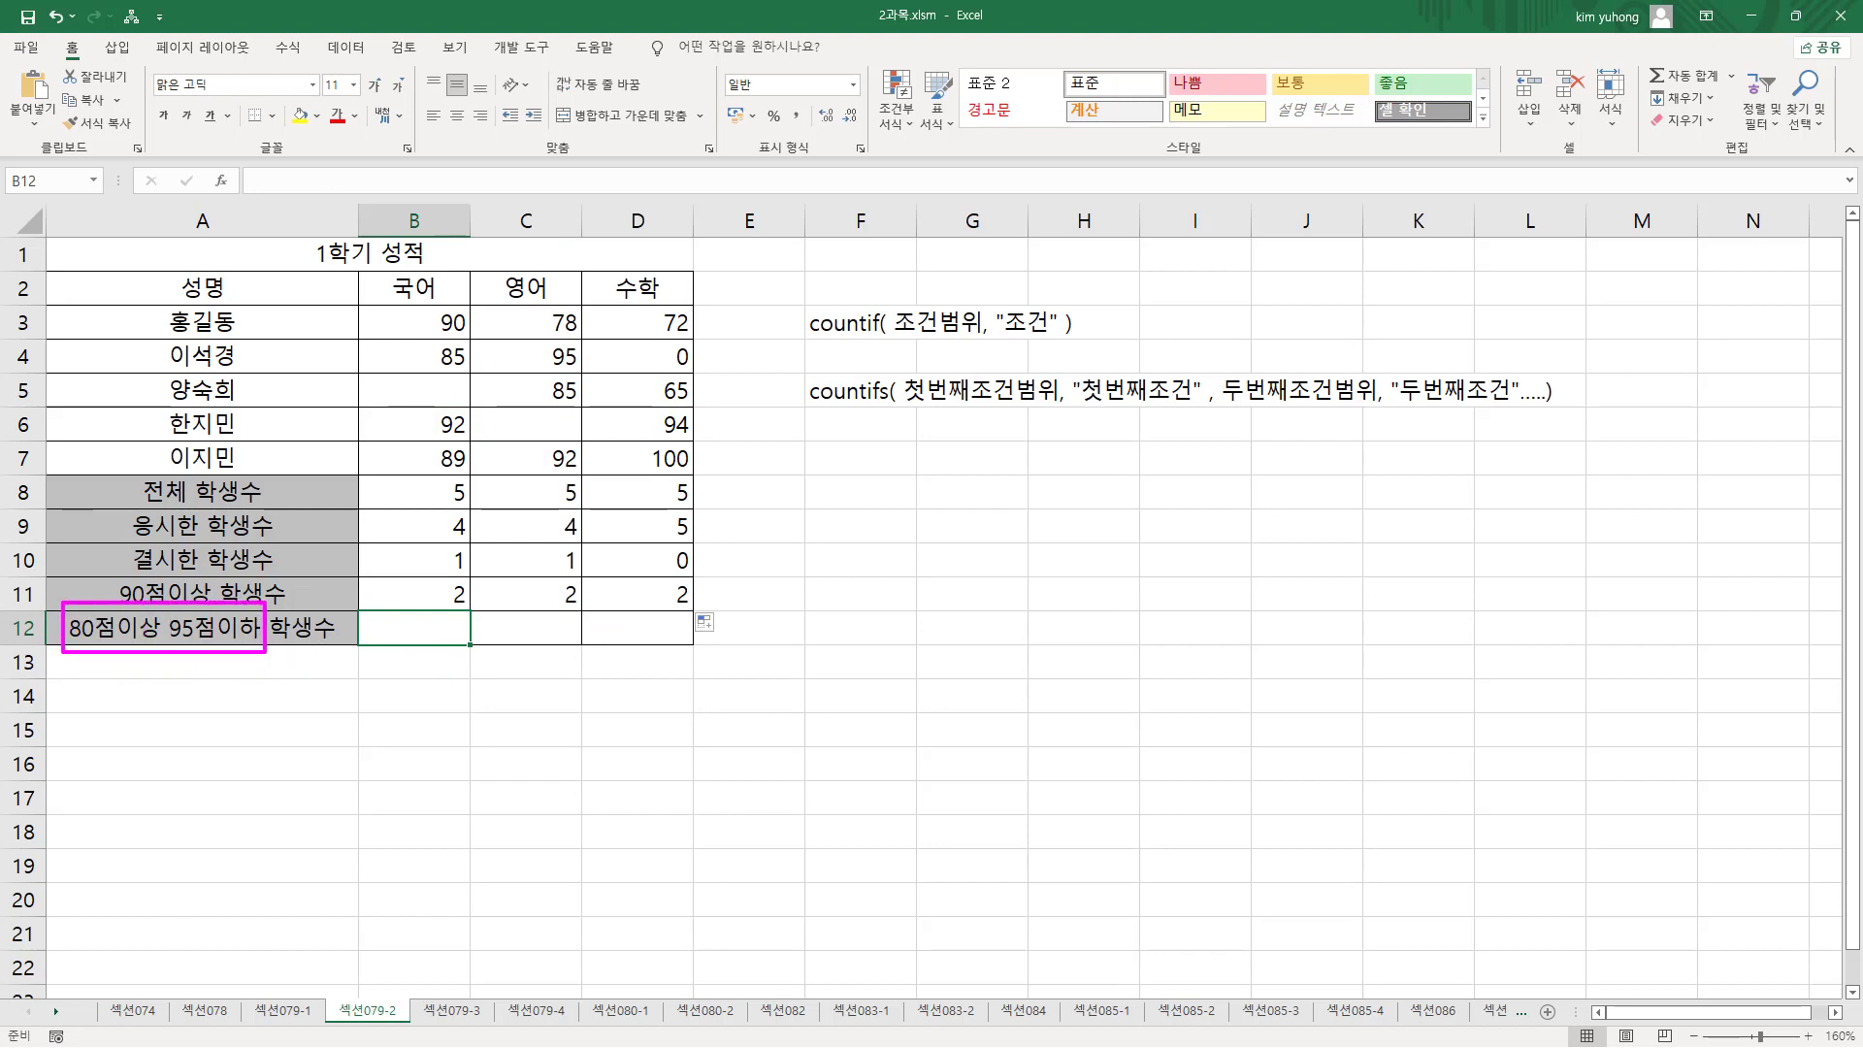
key("Escape")
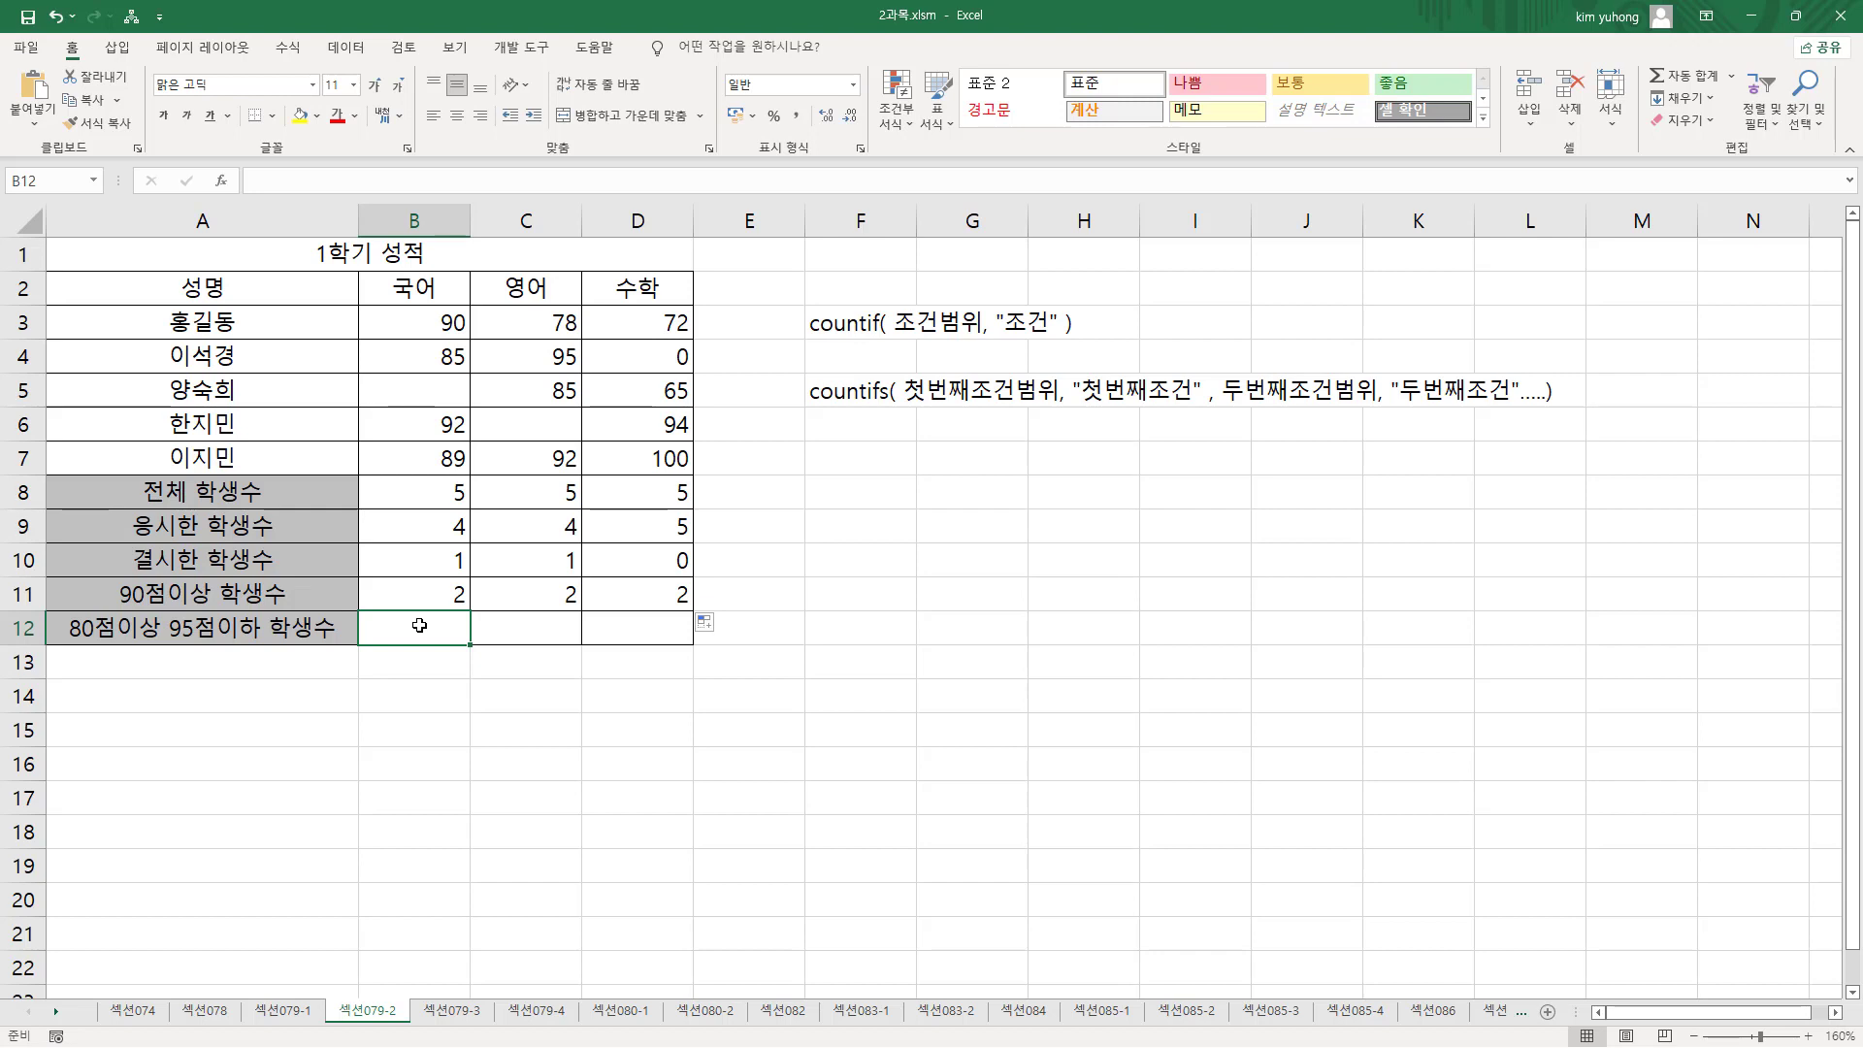
type("=")
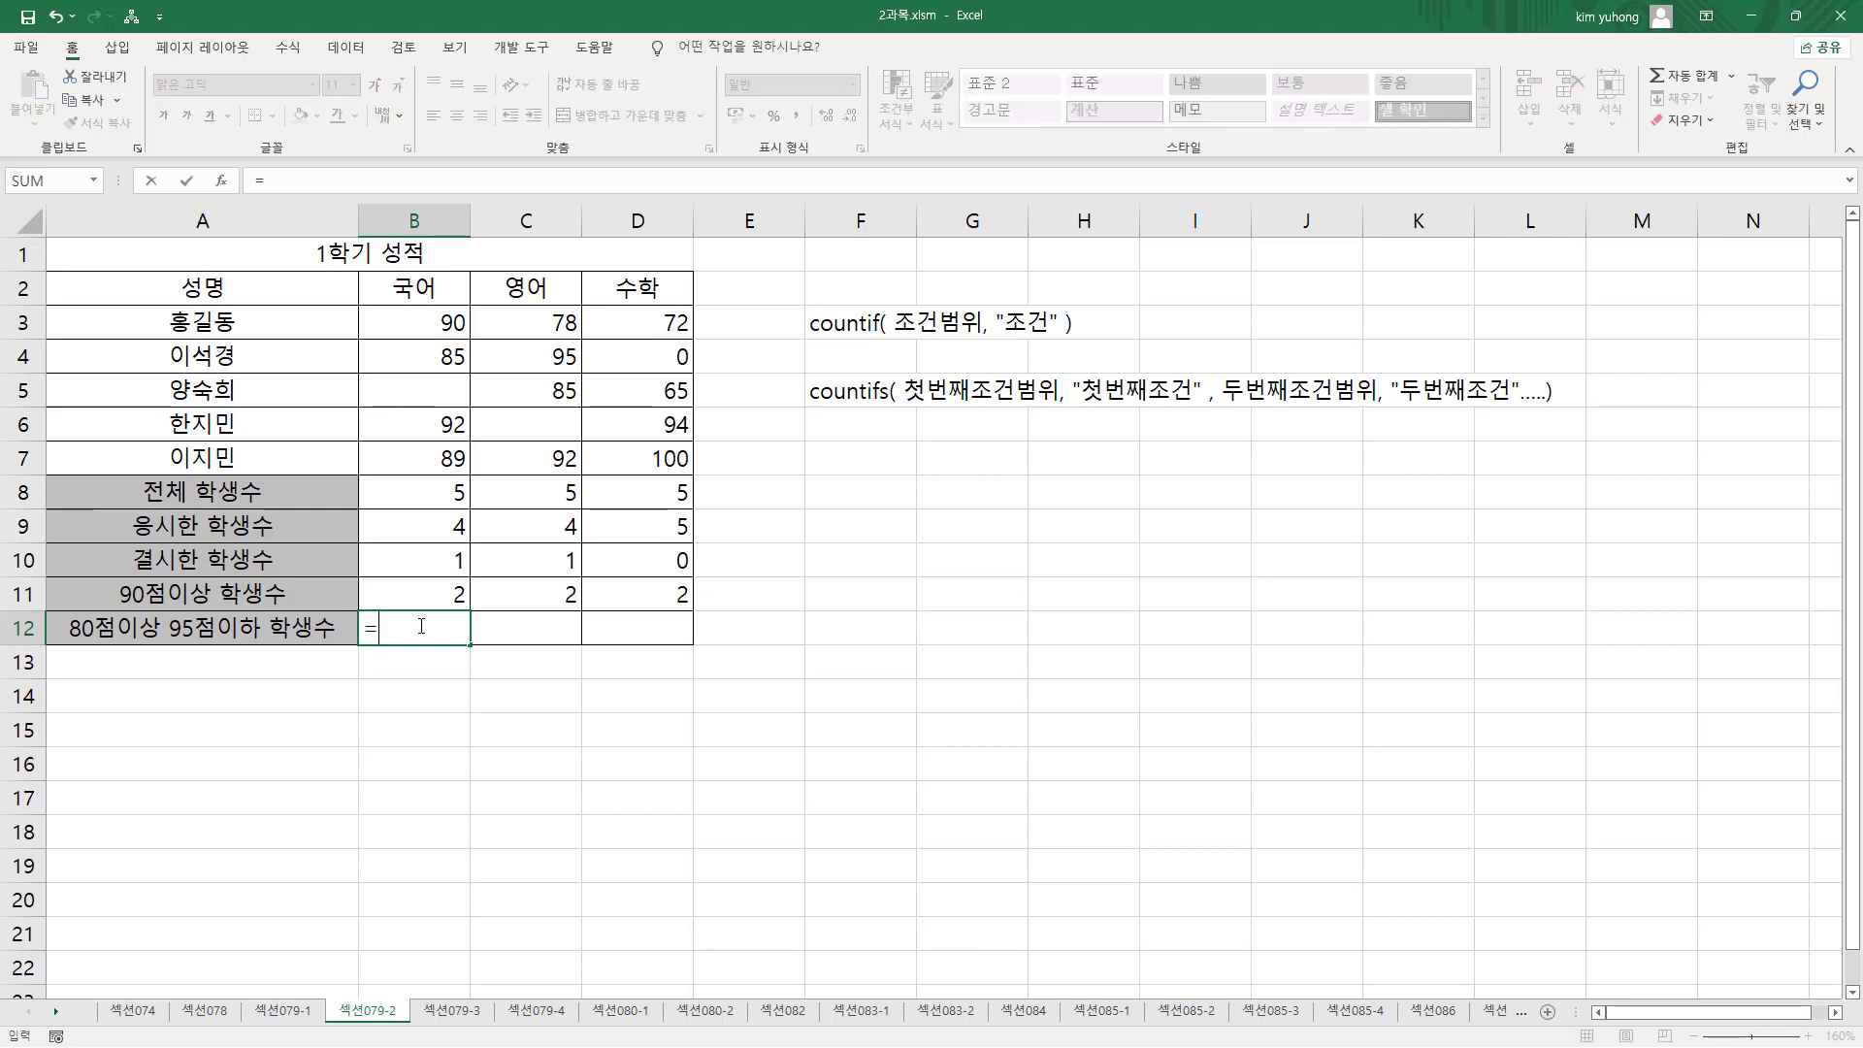
type("채")
key("BackSpace")
key("BackSpace")
type("countifs(")
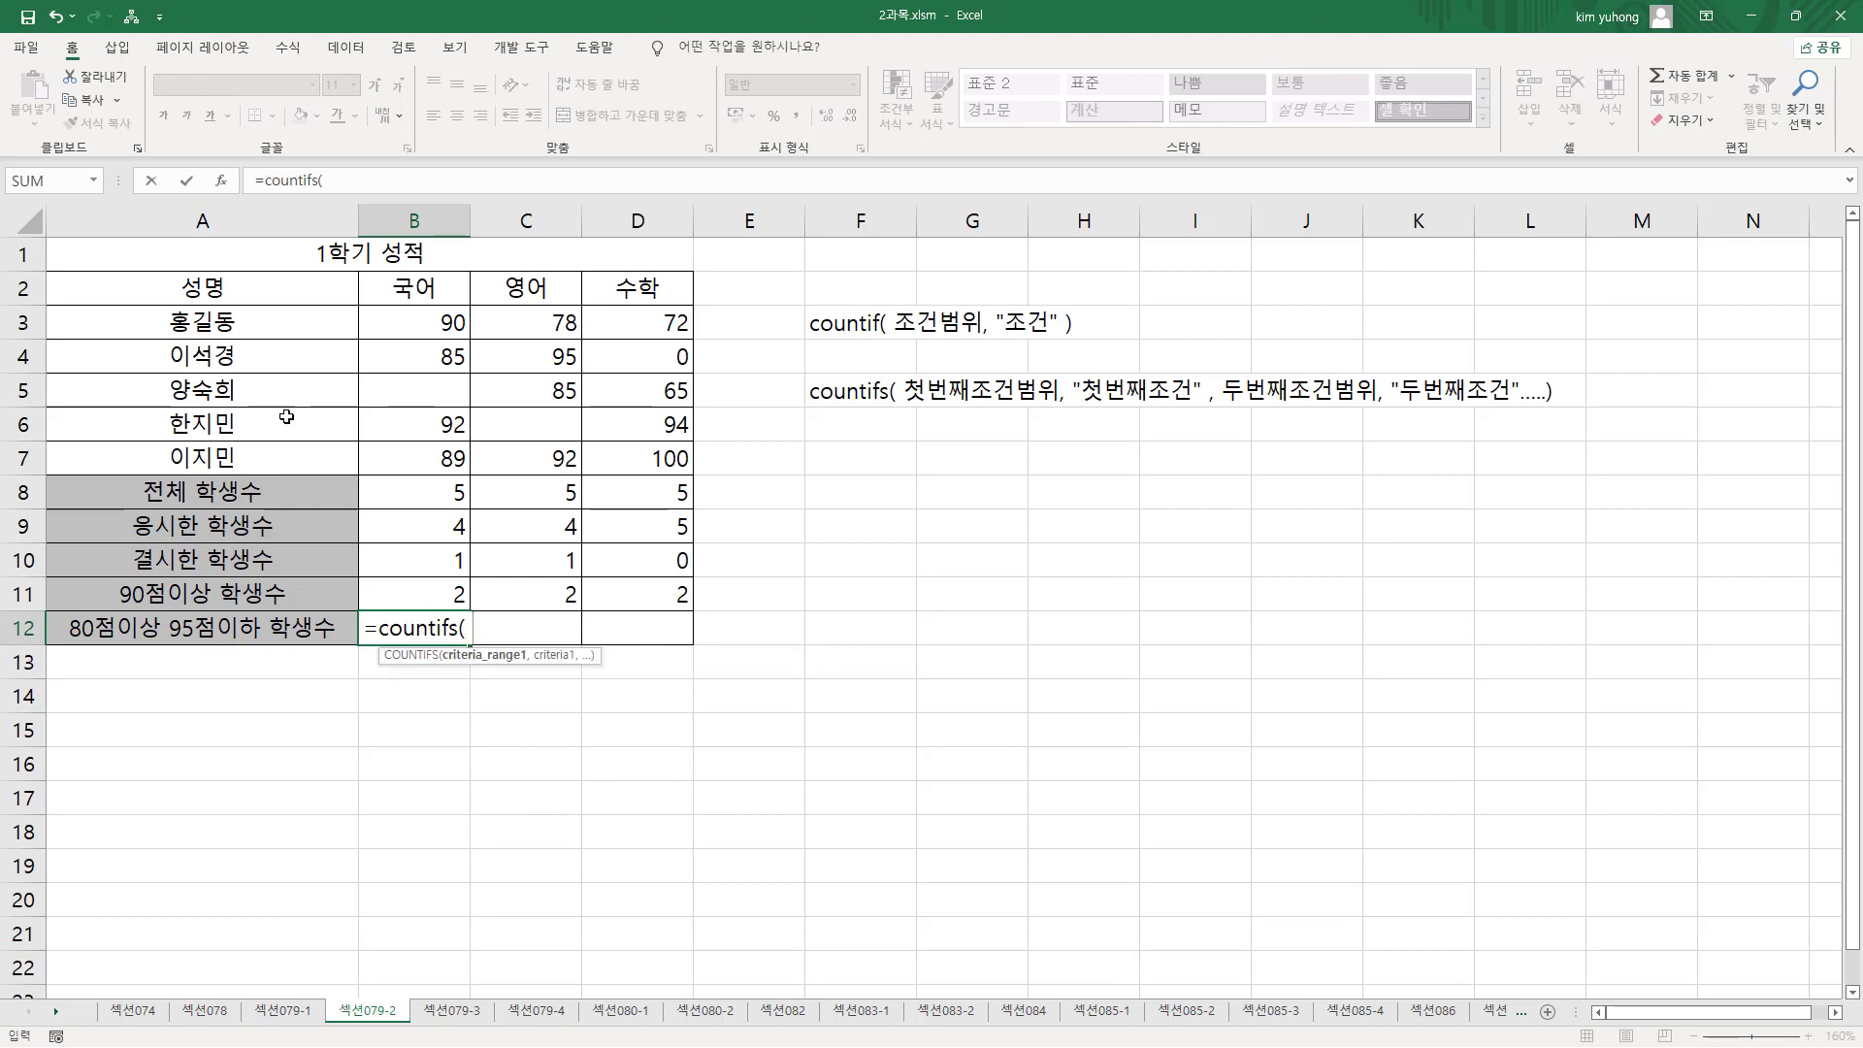
left_click_drag(434, 327, 442, 440)
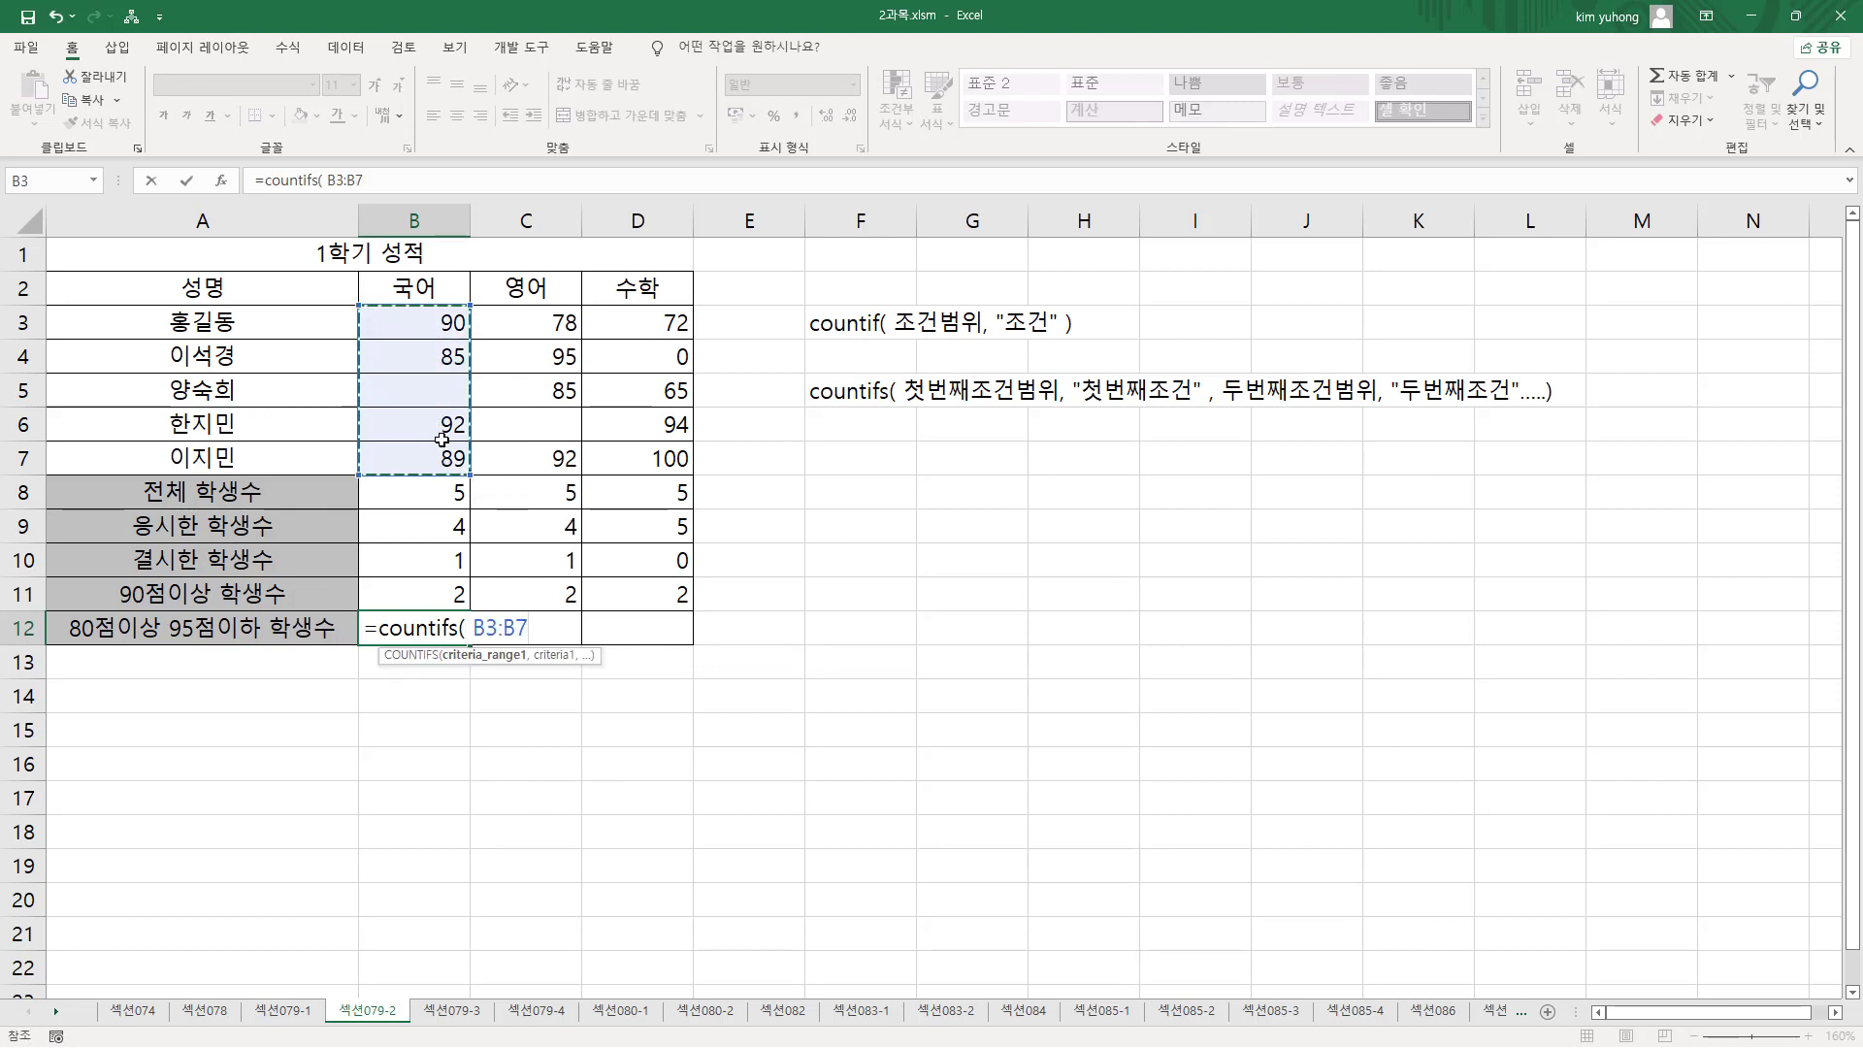
type(", \"")
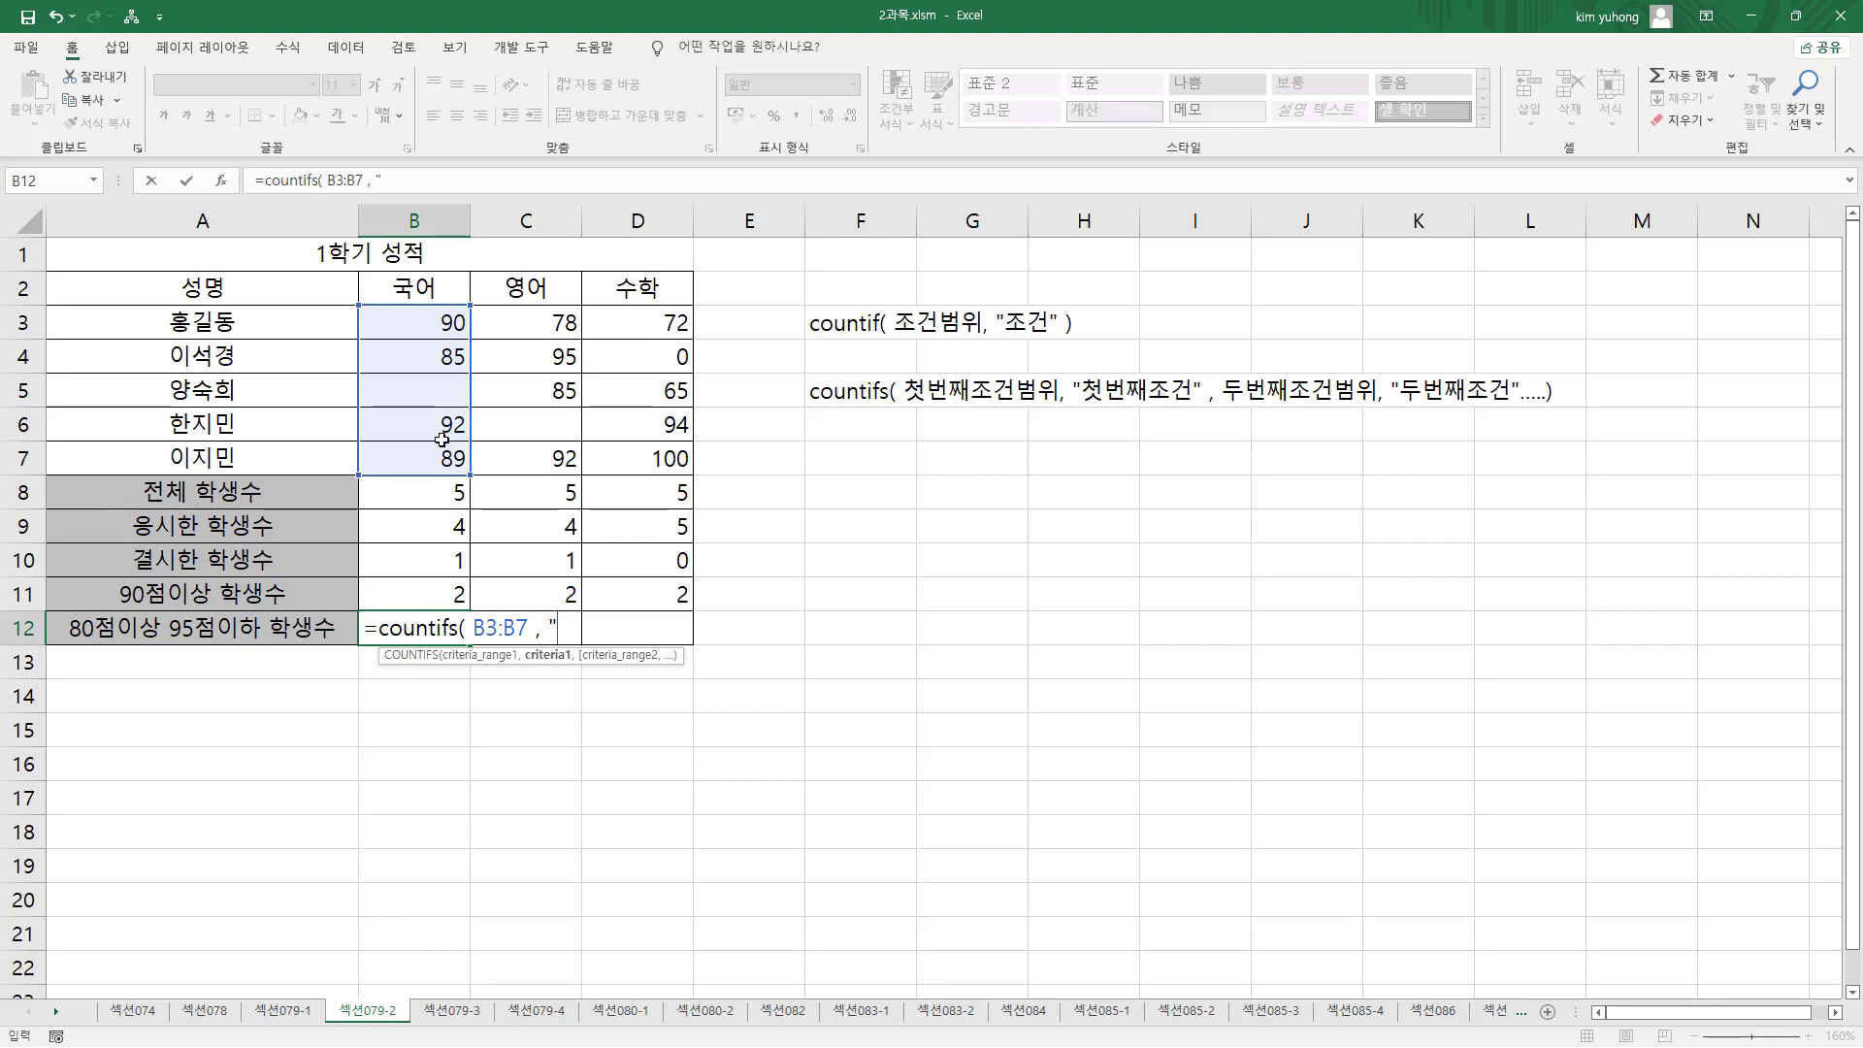
type(">=80\",")
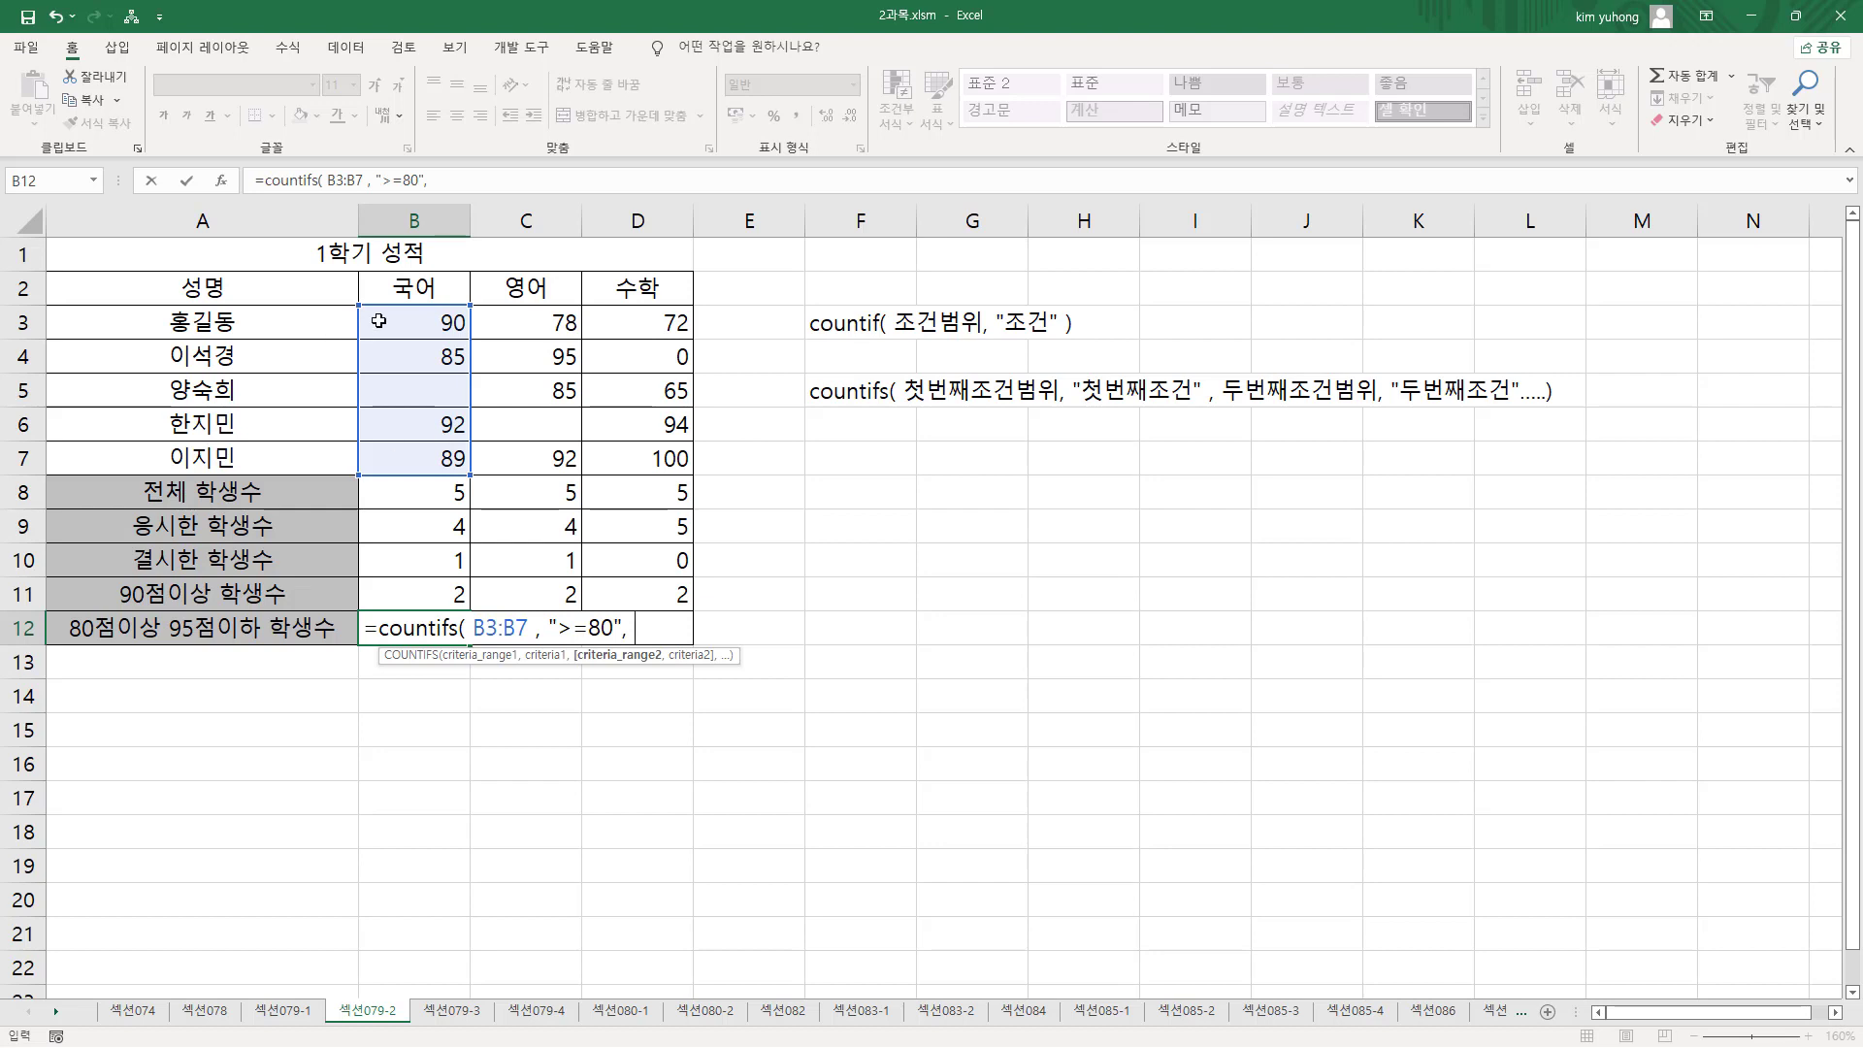
- Finish the COUNTIFS formula with B3:B7 and the second criterion "<=95", and fill it from B12 across to D12
left_click_drag(379, 321, 405, 454)
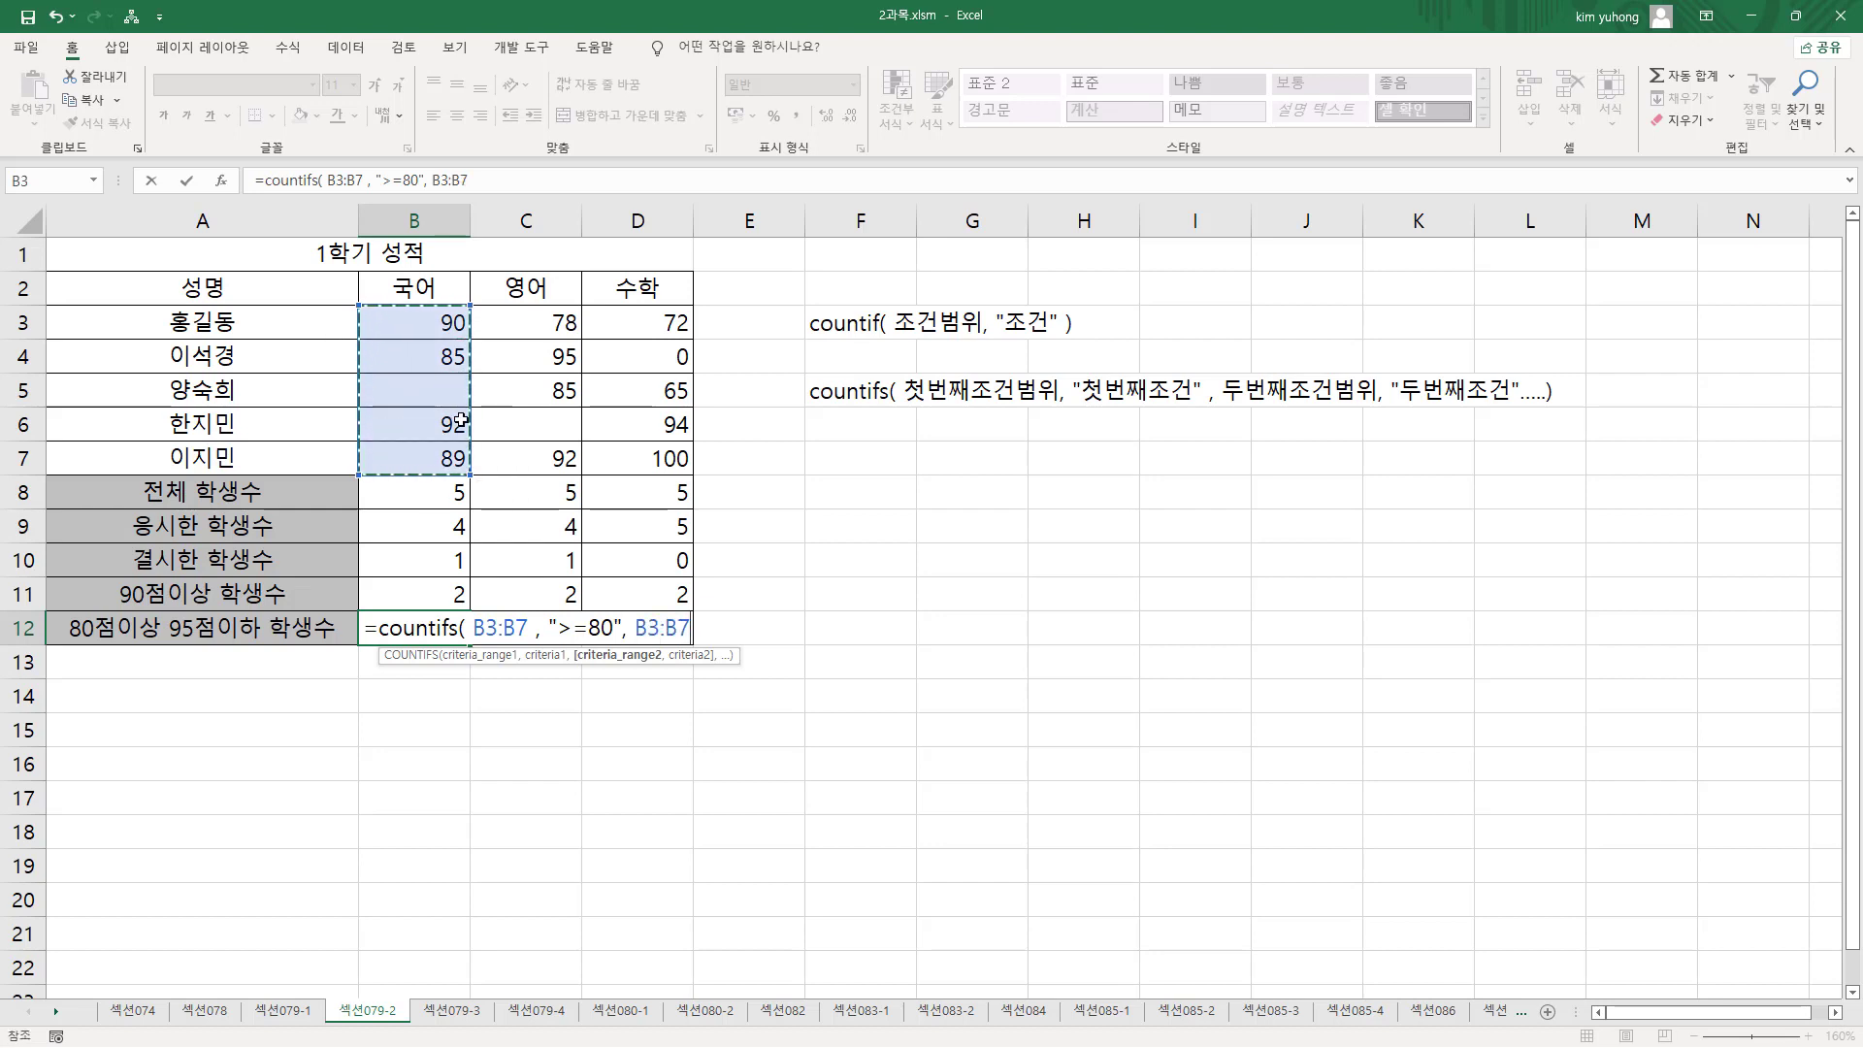
type(", \"<=")
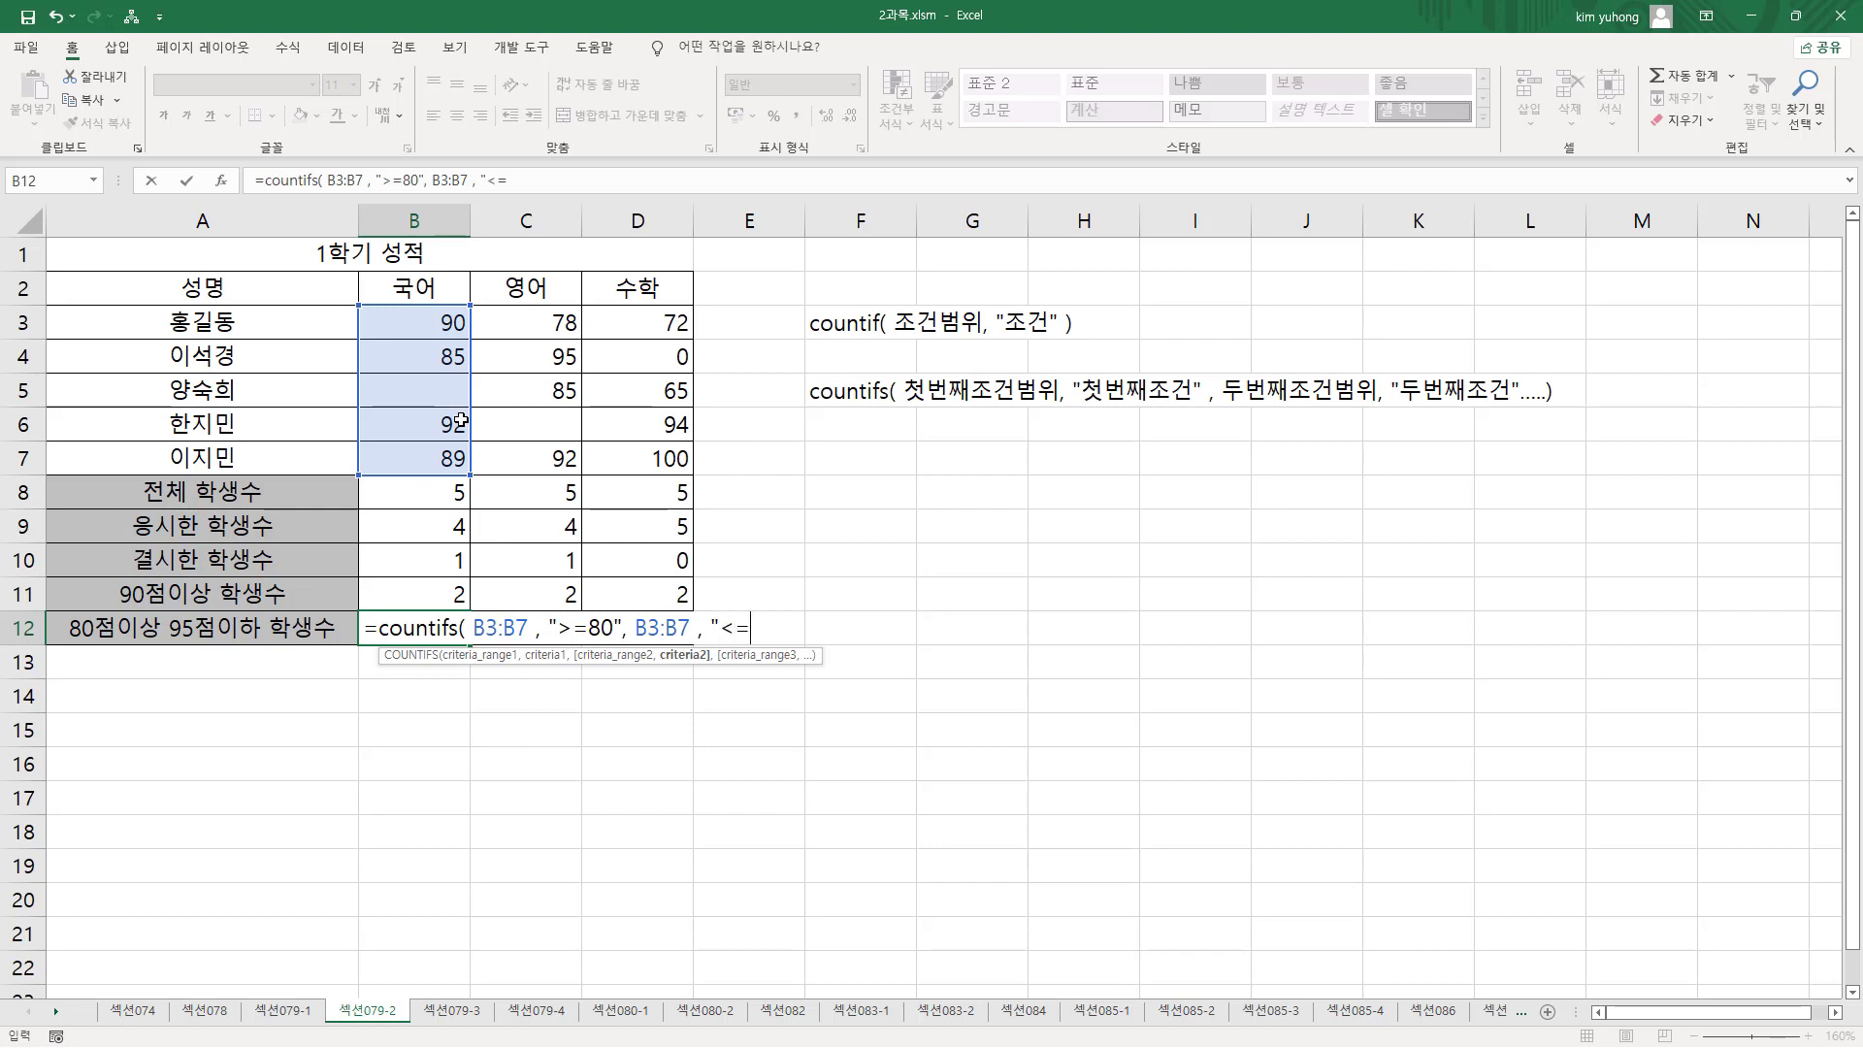
type("95\" )")
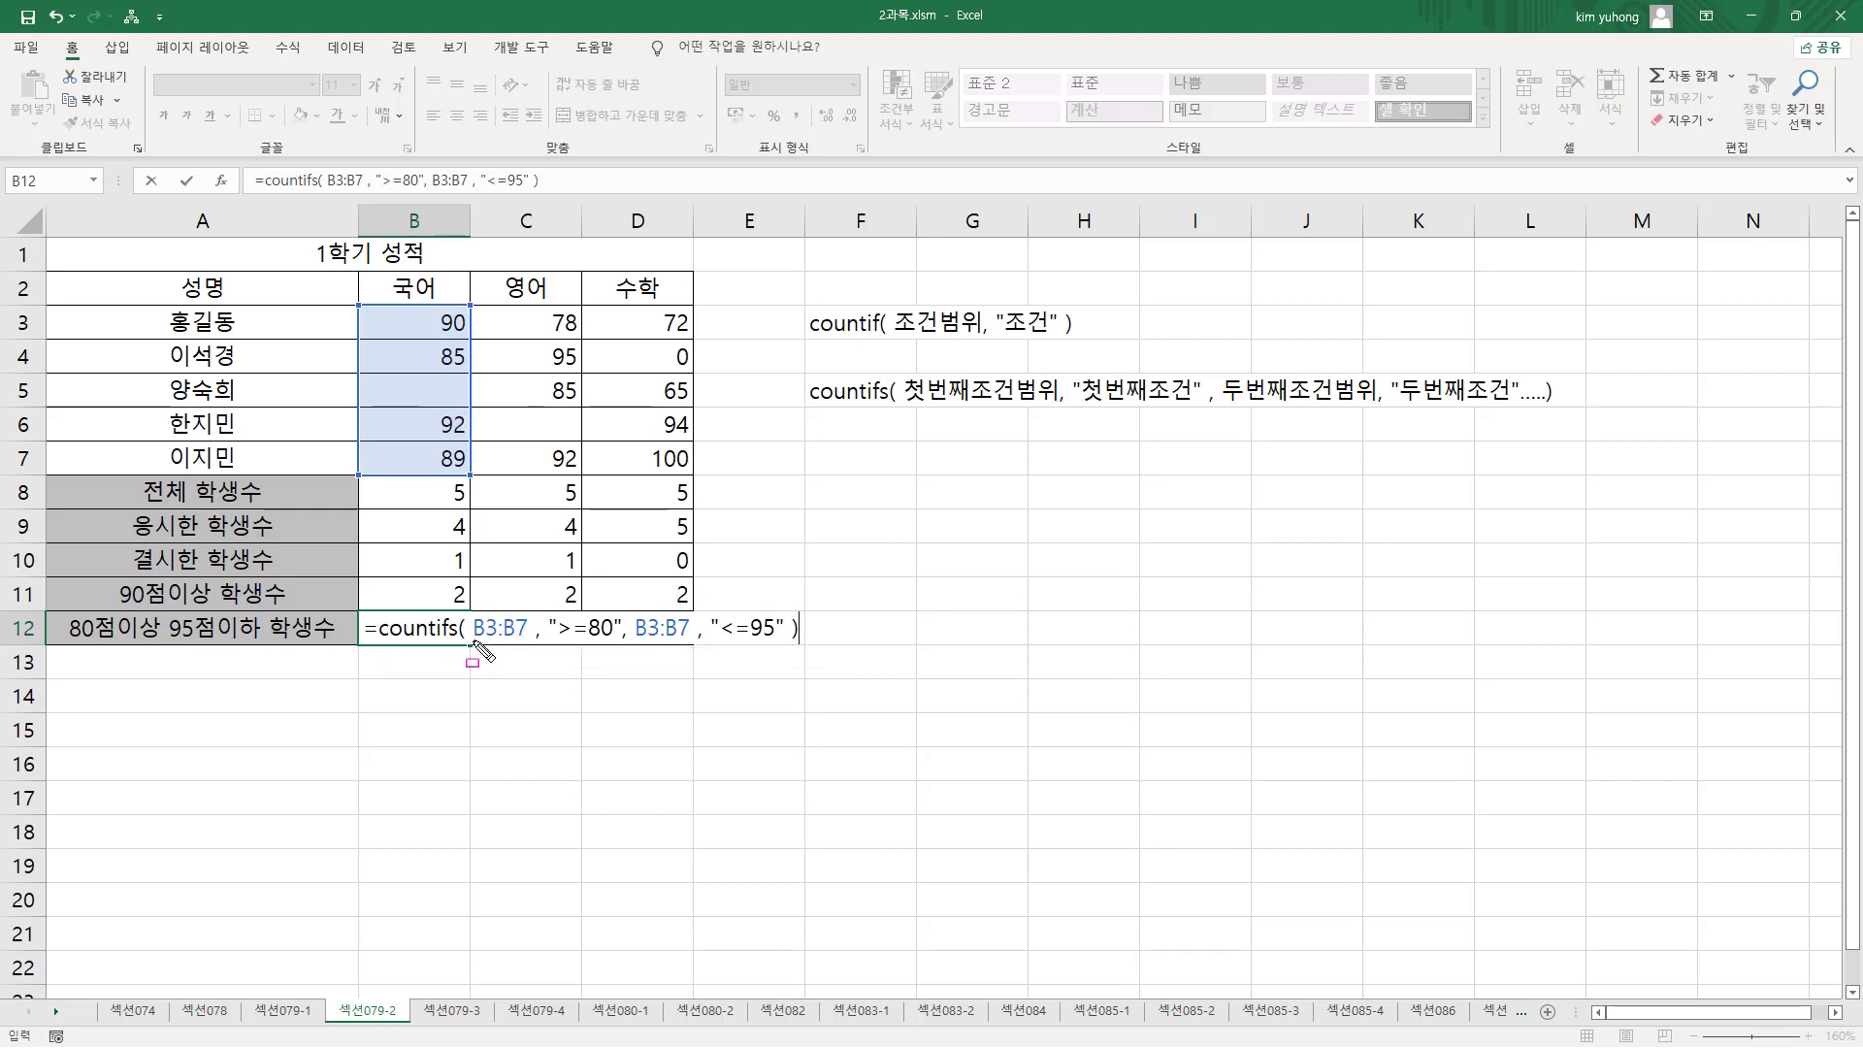
mouse_move(474, 641)
left_mouse_down()
mouse_move(631, 678)
mouse_move(618, 654)
mouse_move(687, 640)
mouse_move(790, 656)
left_mouse_up()
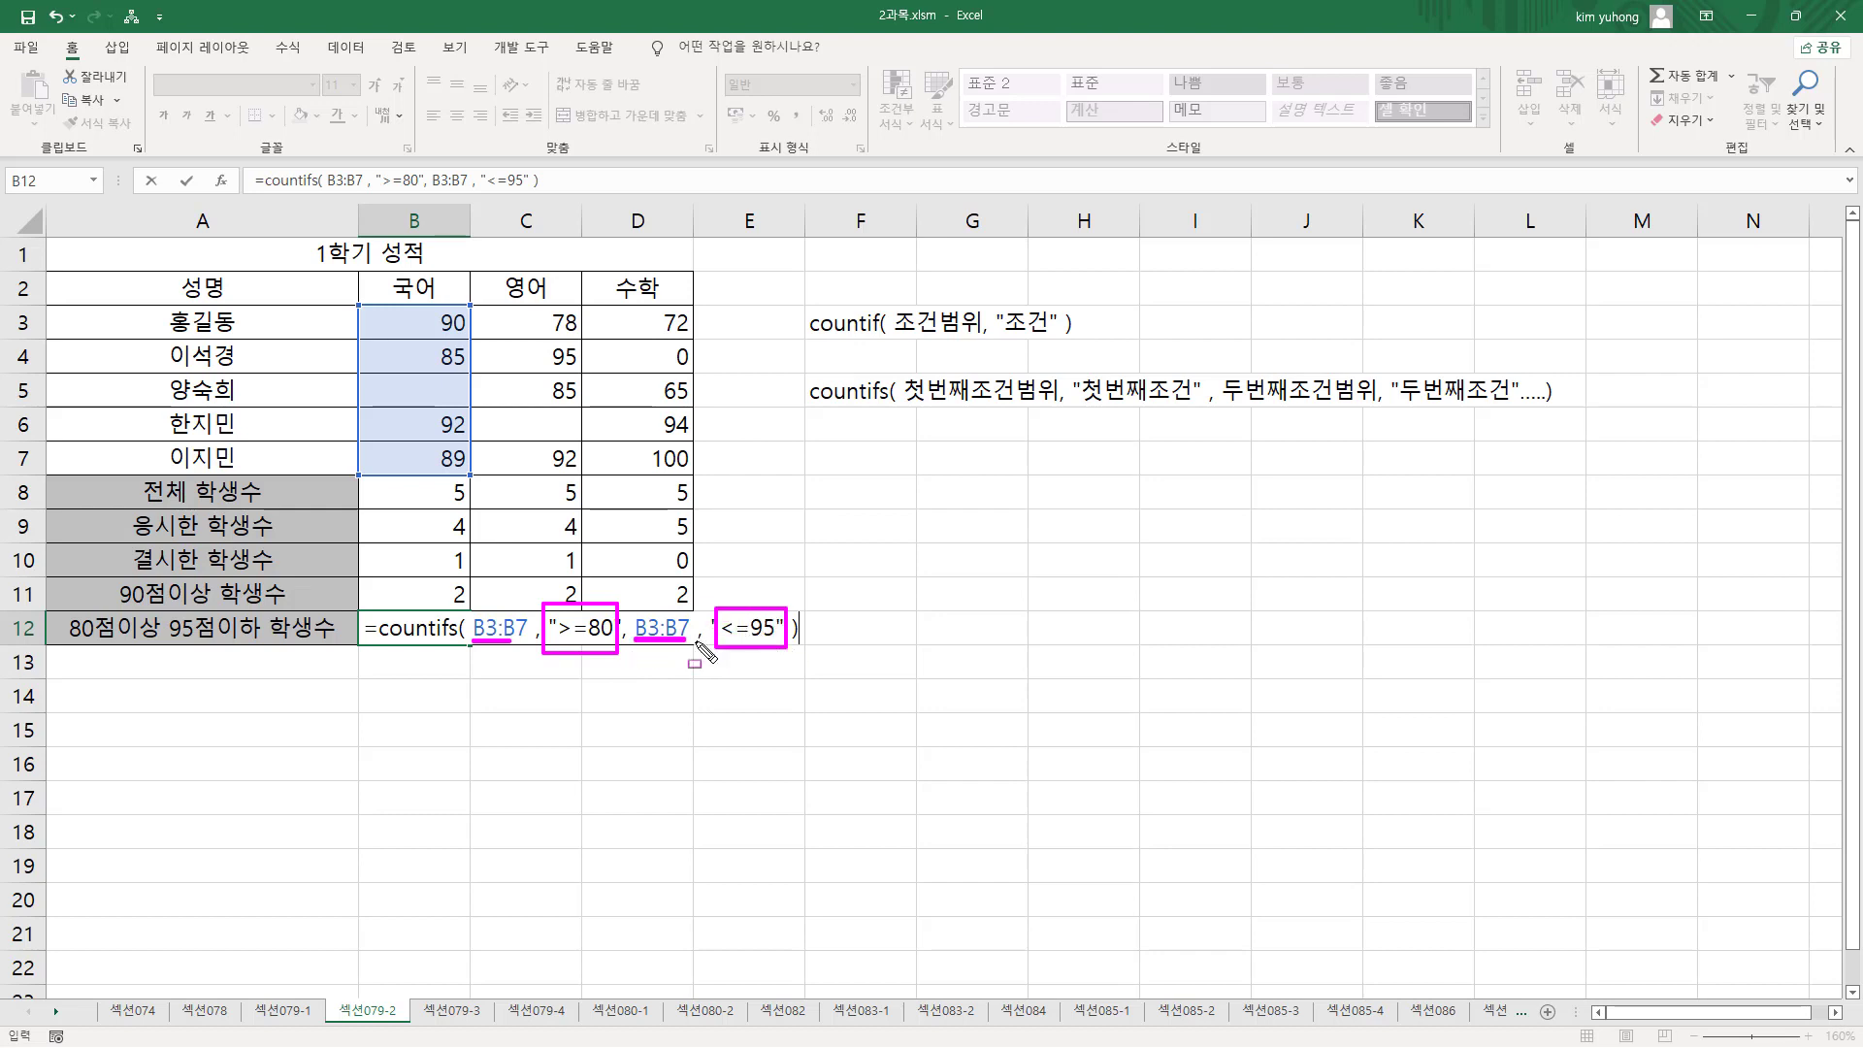
key("Escape")
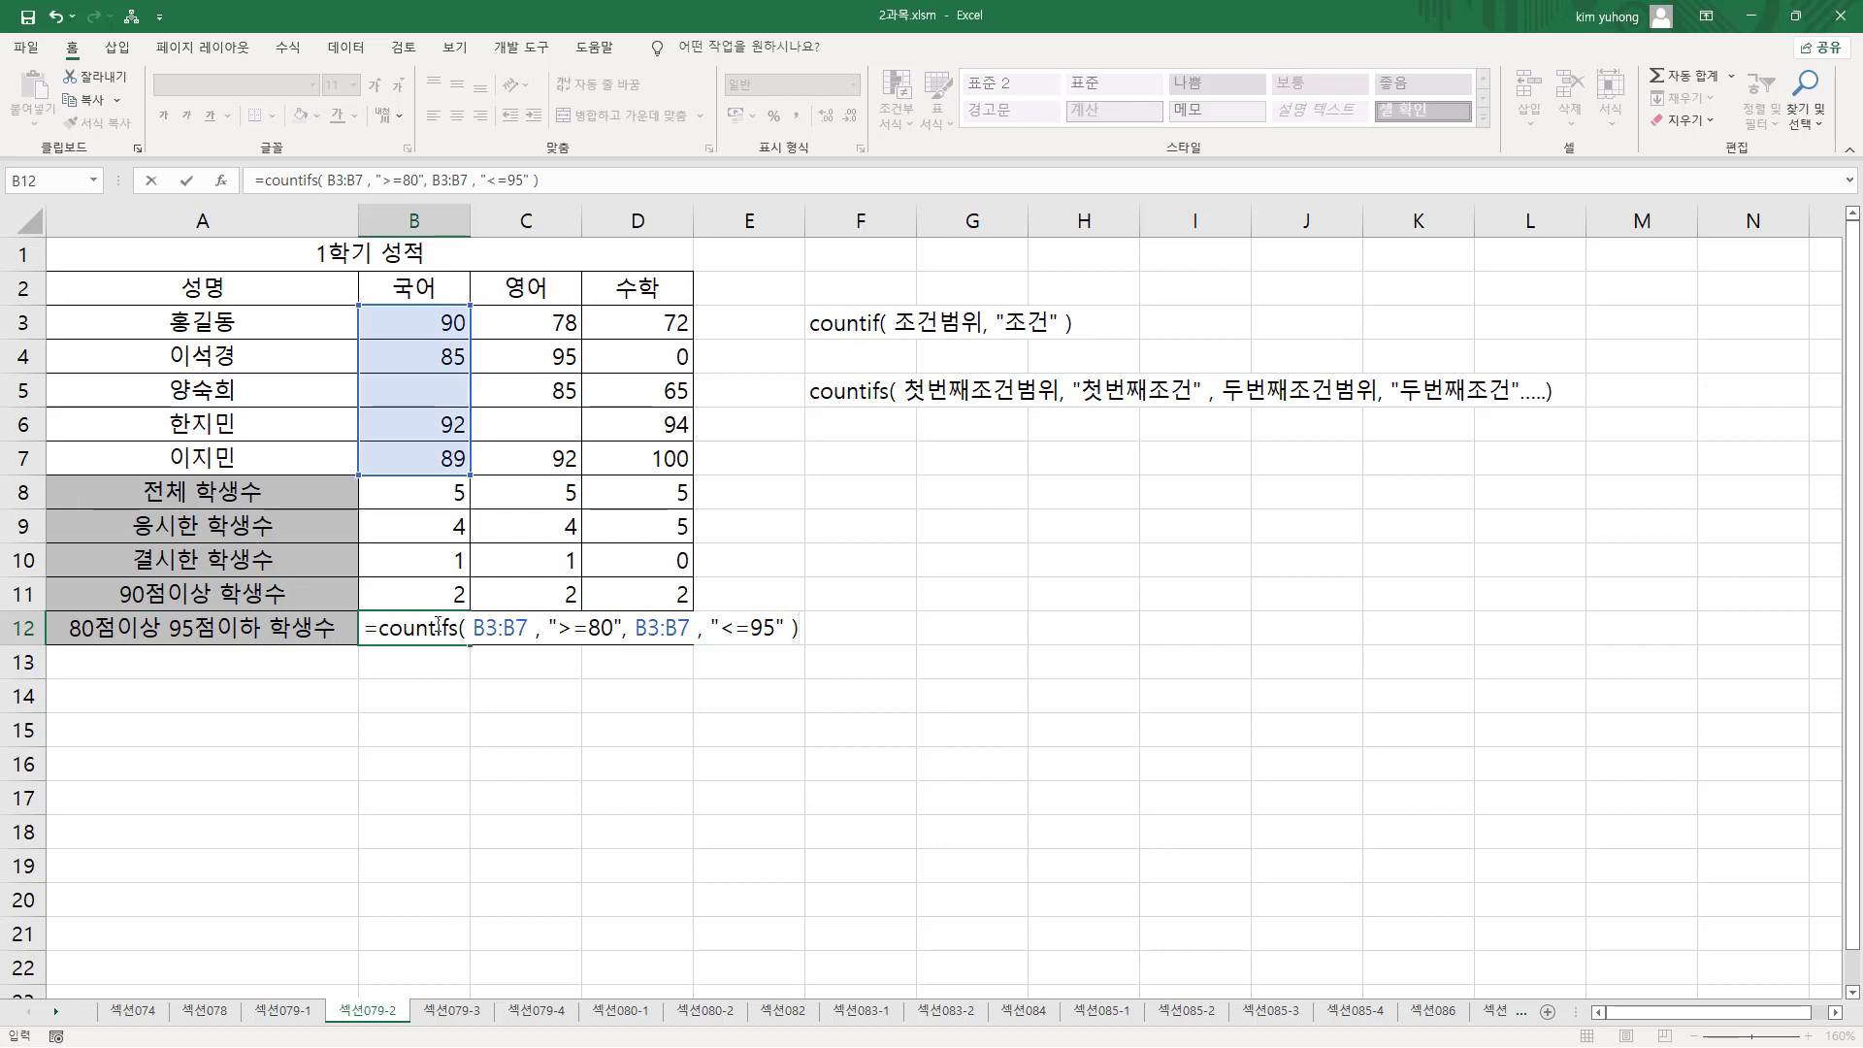
key("Return")
left_click(462, 628)
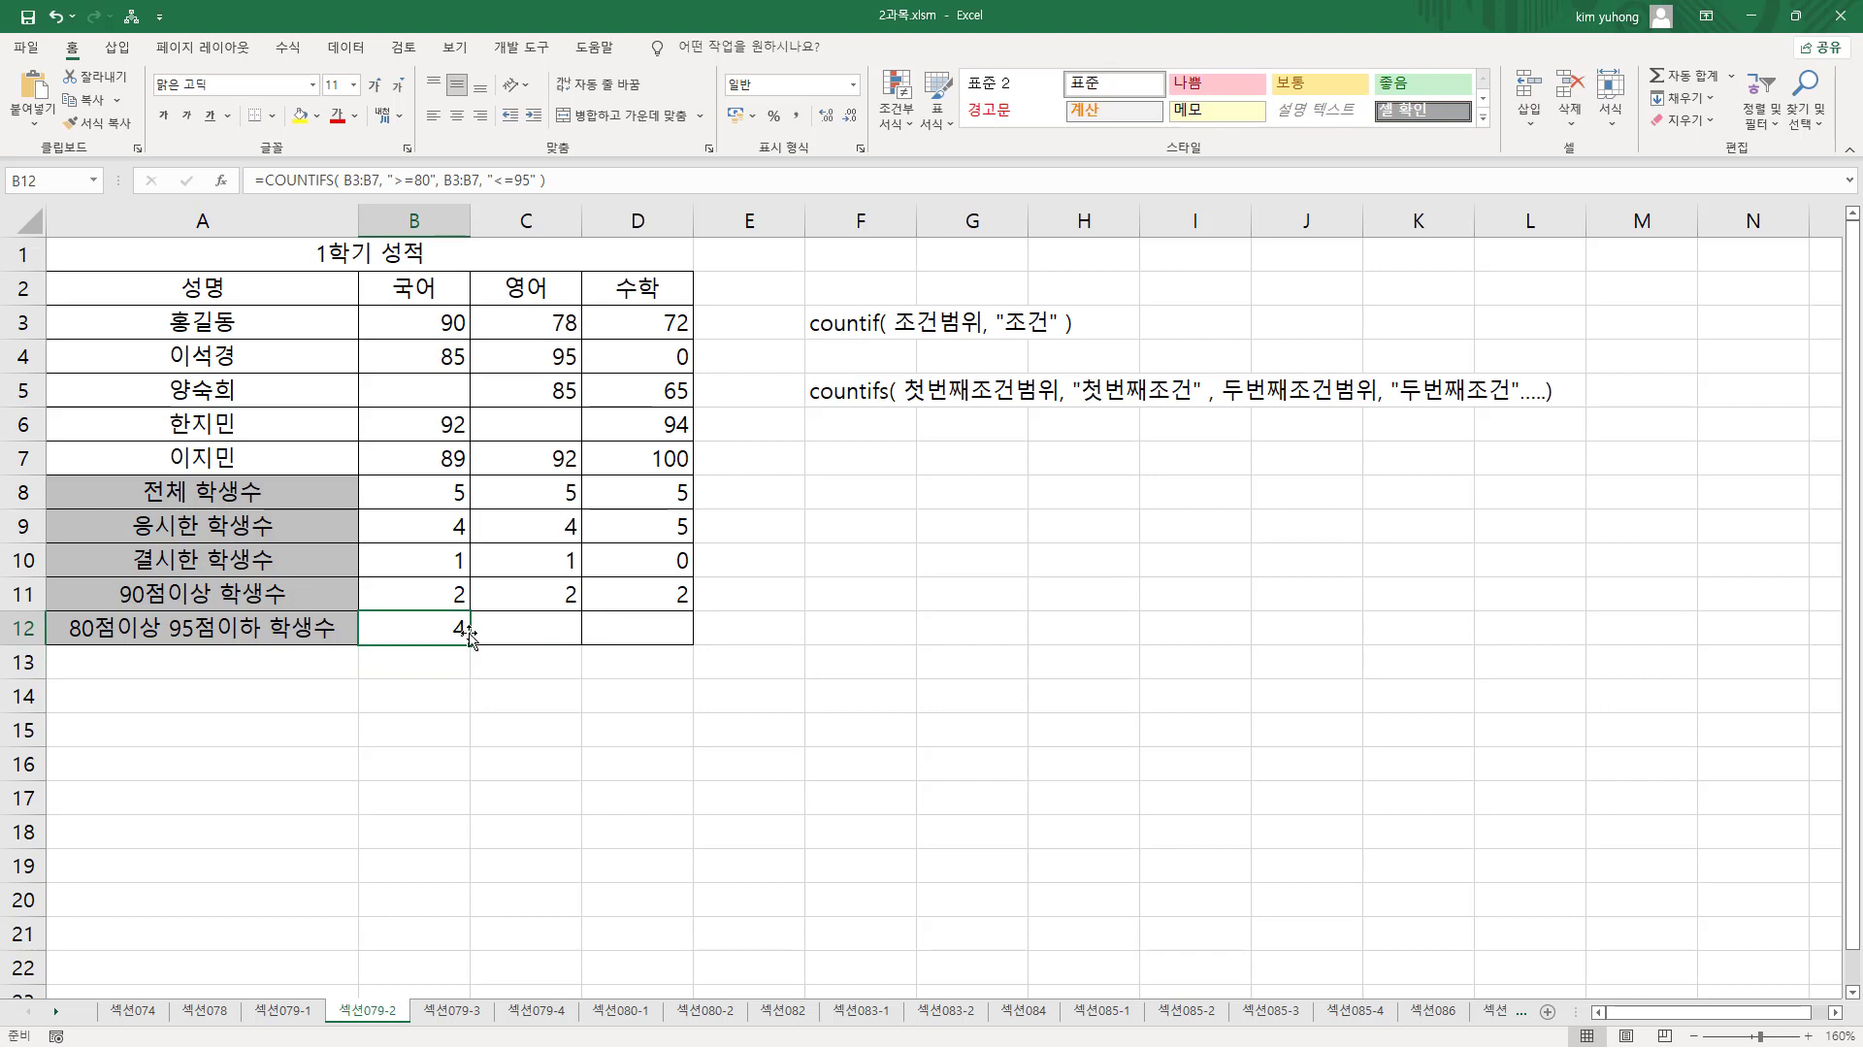
left_click_drag(475, 647, 708, 644)
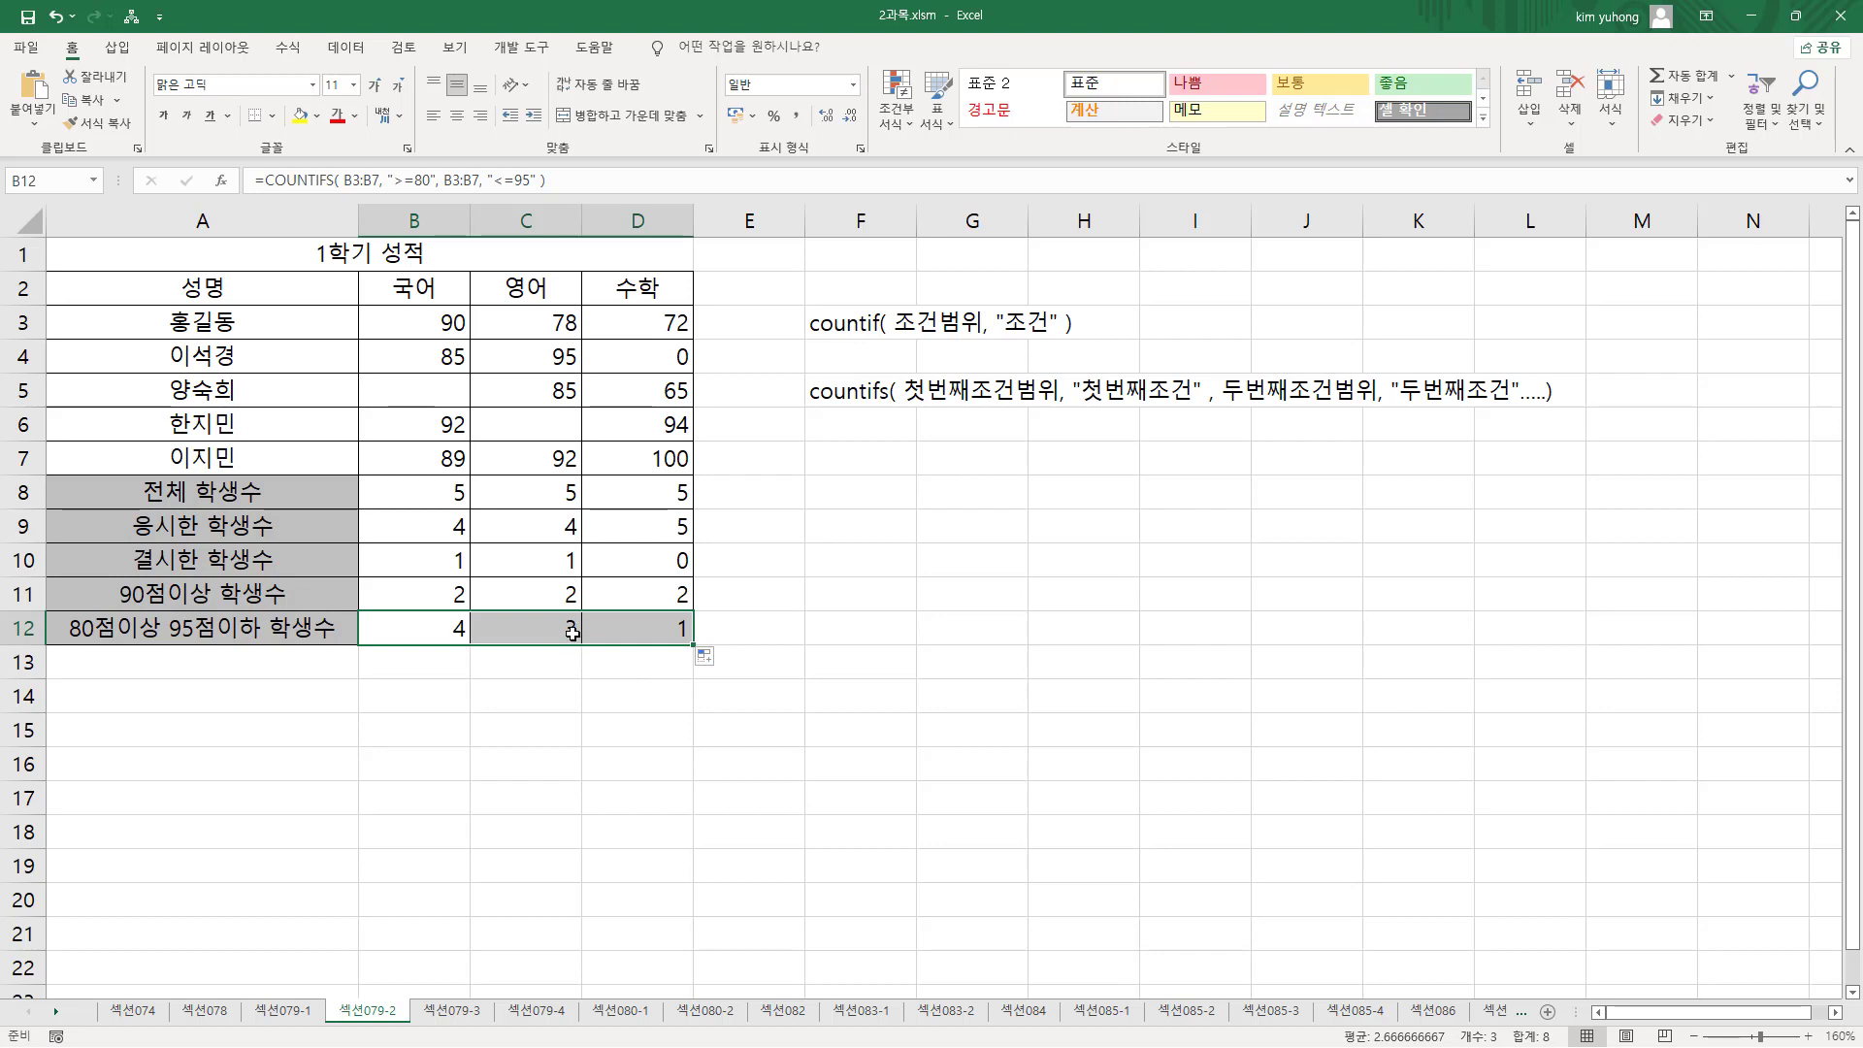
- Copy the formula of B8 into F7 as plain text, reading =COUNTA($A$3:$A$7)
left_click(445, 492)
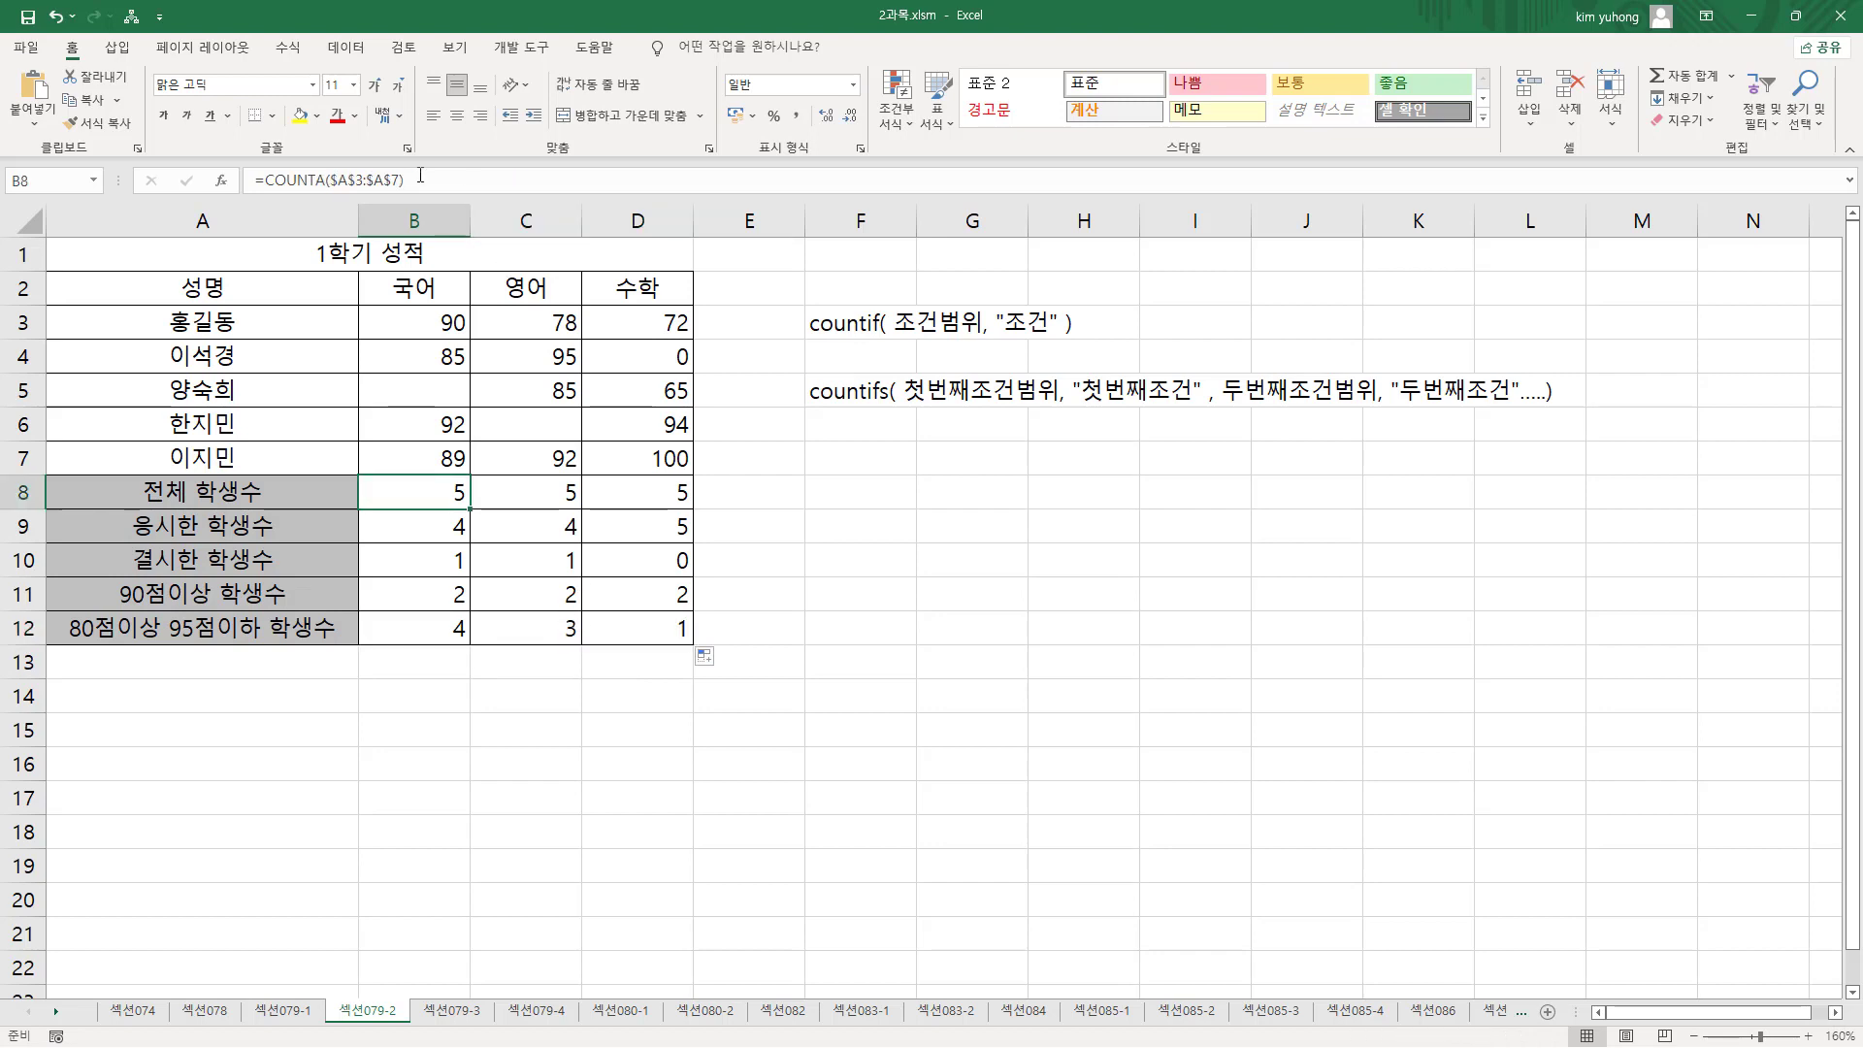
left_click_drag(420, 181, 173, 182)
key("ctrl+c")
key("Escape")
left_click(840, 456)
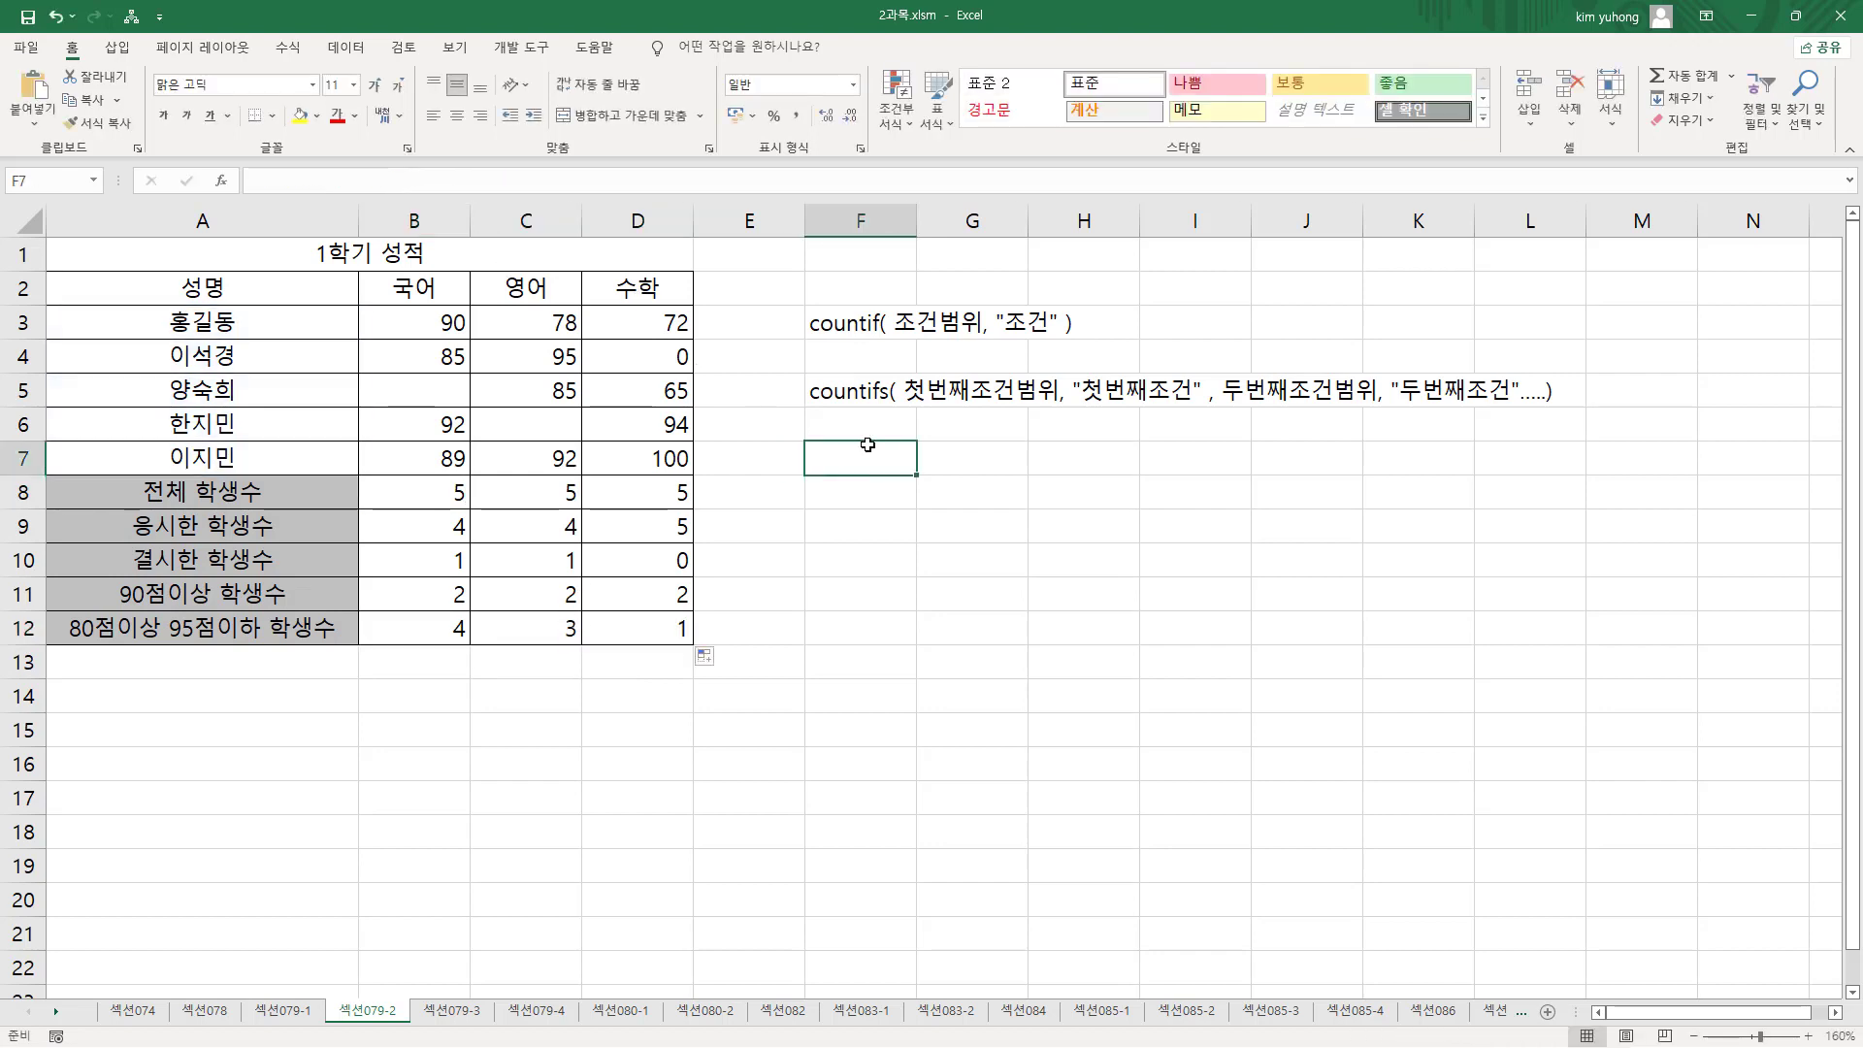
key("ctrl+v")
key("Return")
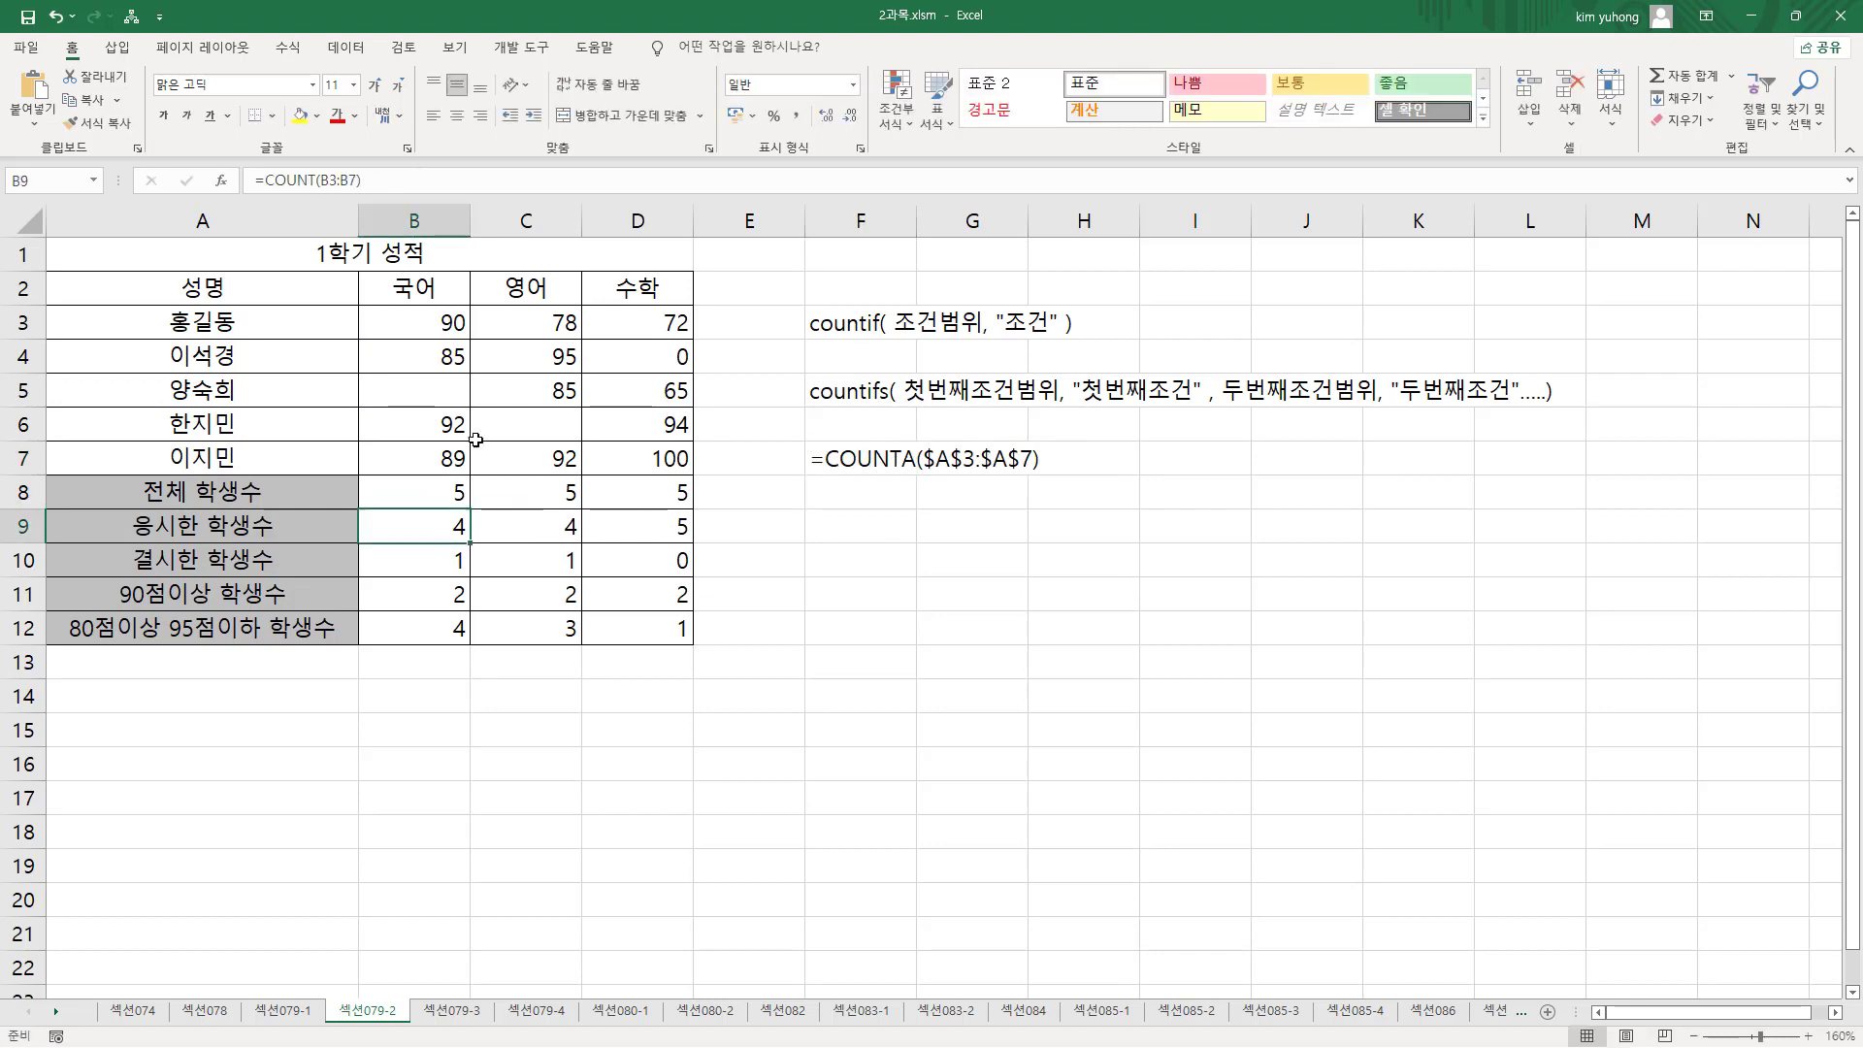
- Write the formulas of B9 and B10 as text, =COUNT(B3:B7) in F8 and =COUNTBLANK(B3:B7) in F9
type("'")
type("=COUNT(B3:B7)")
key("Return")
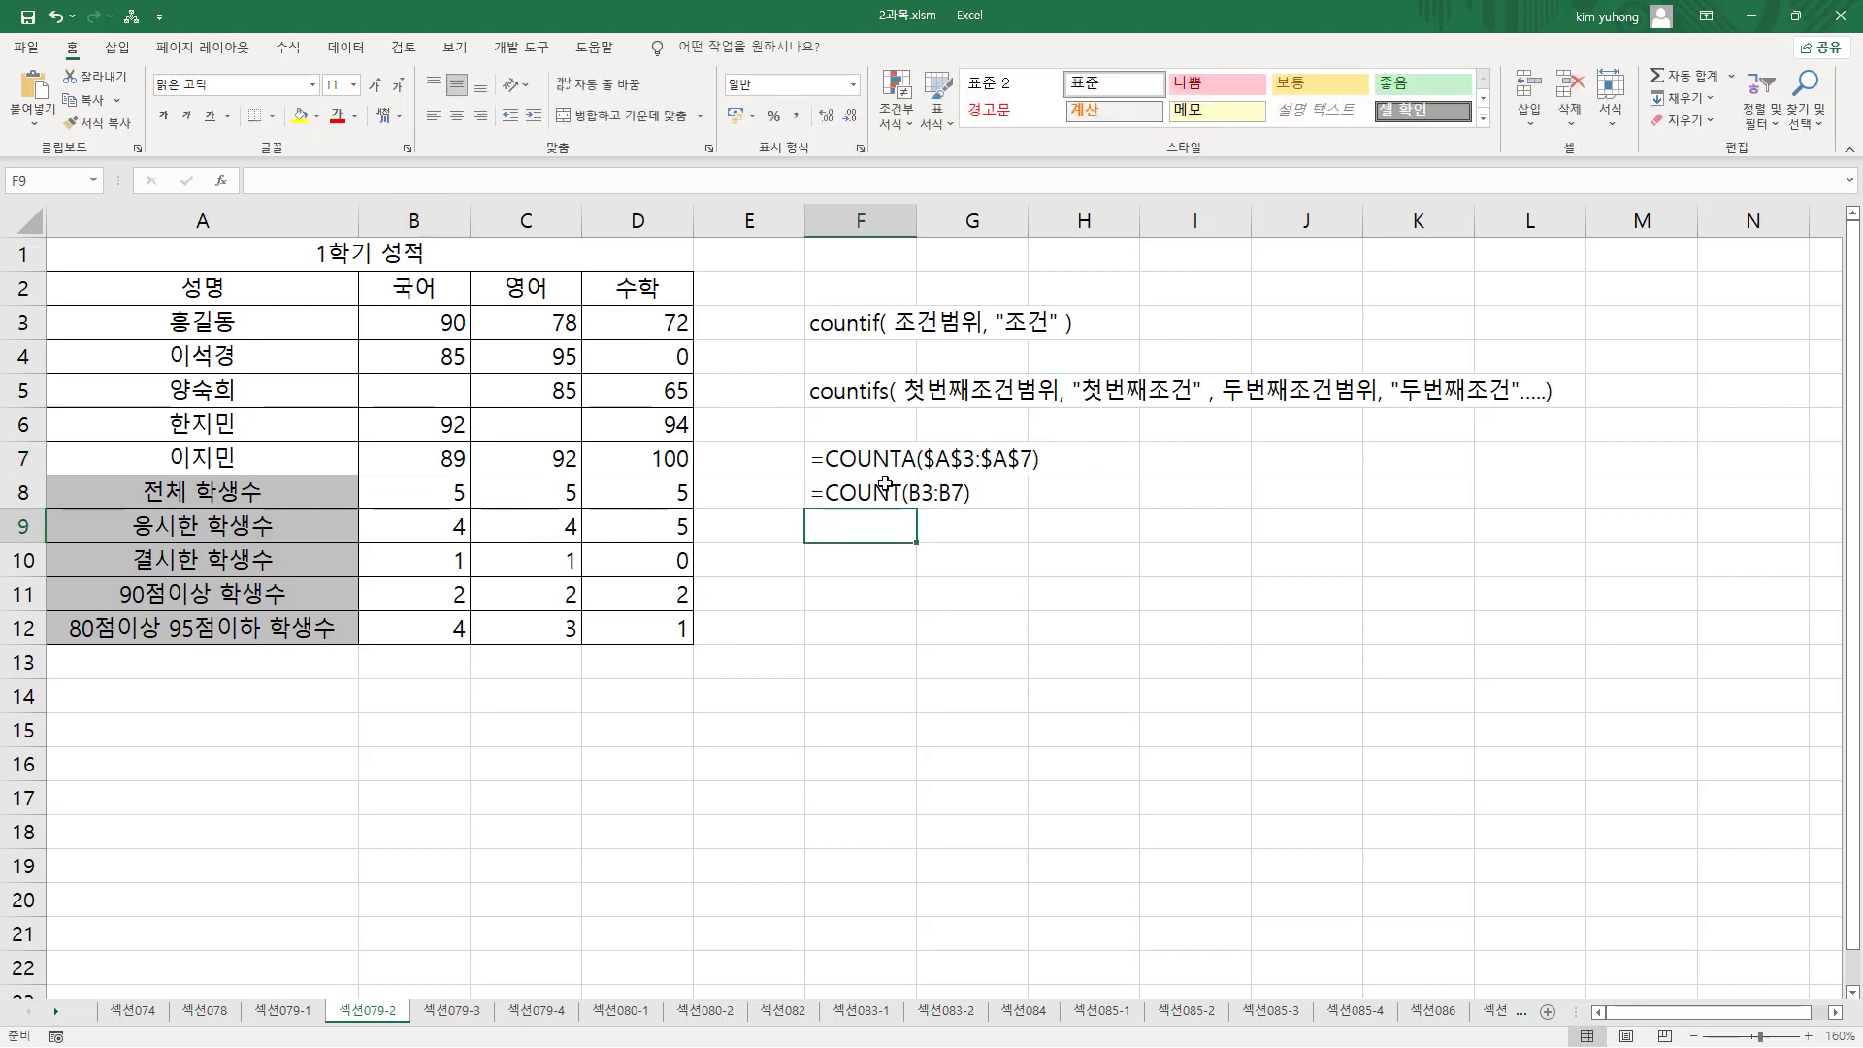
left_click(436, 558)
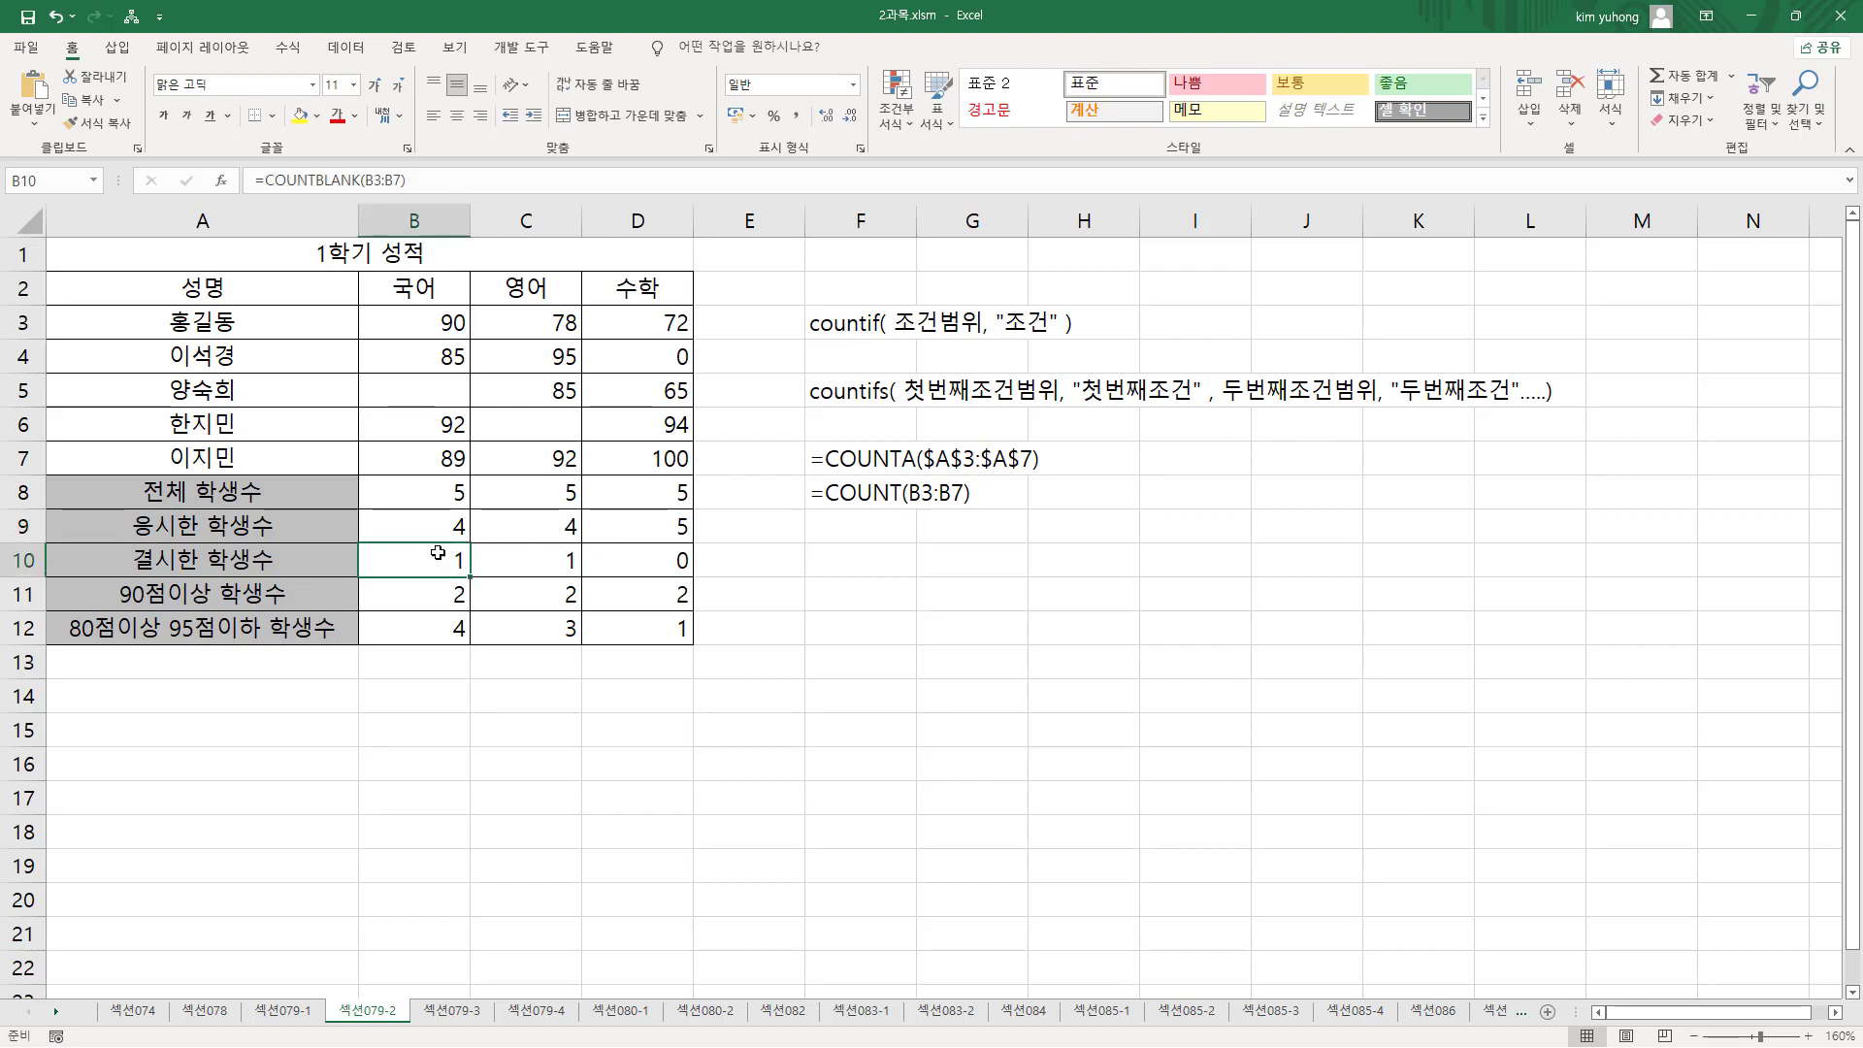
left_click(882, 524)
type("'")
type("=COUNTBLANK(B3:B7)")
key("Return")
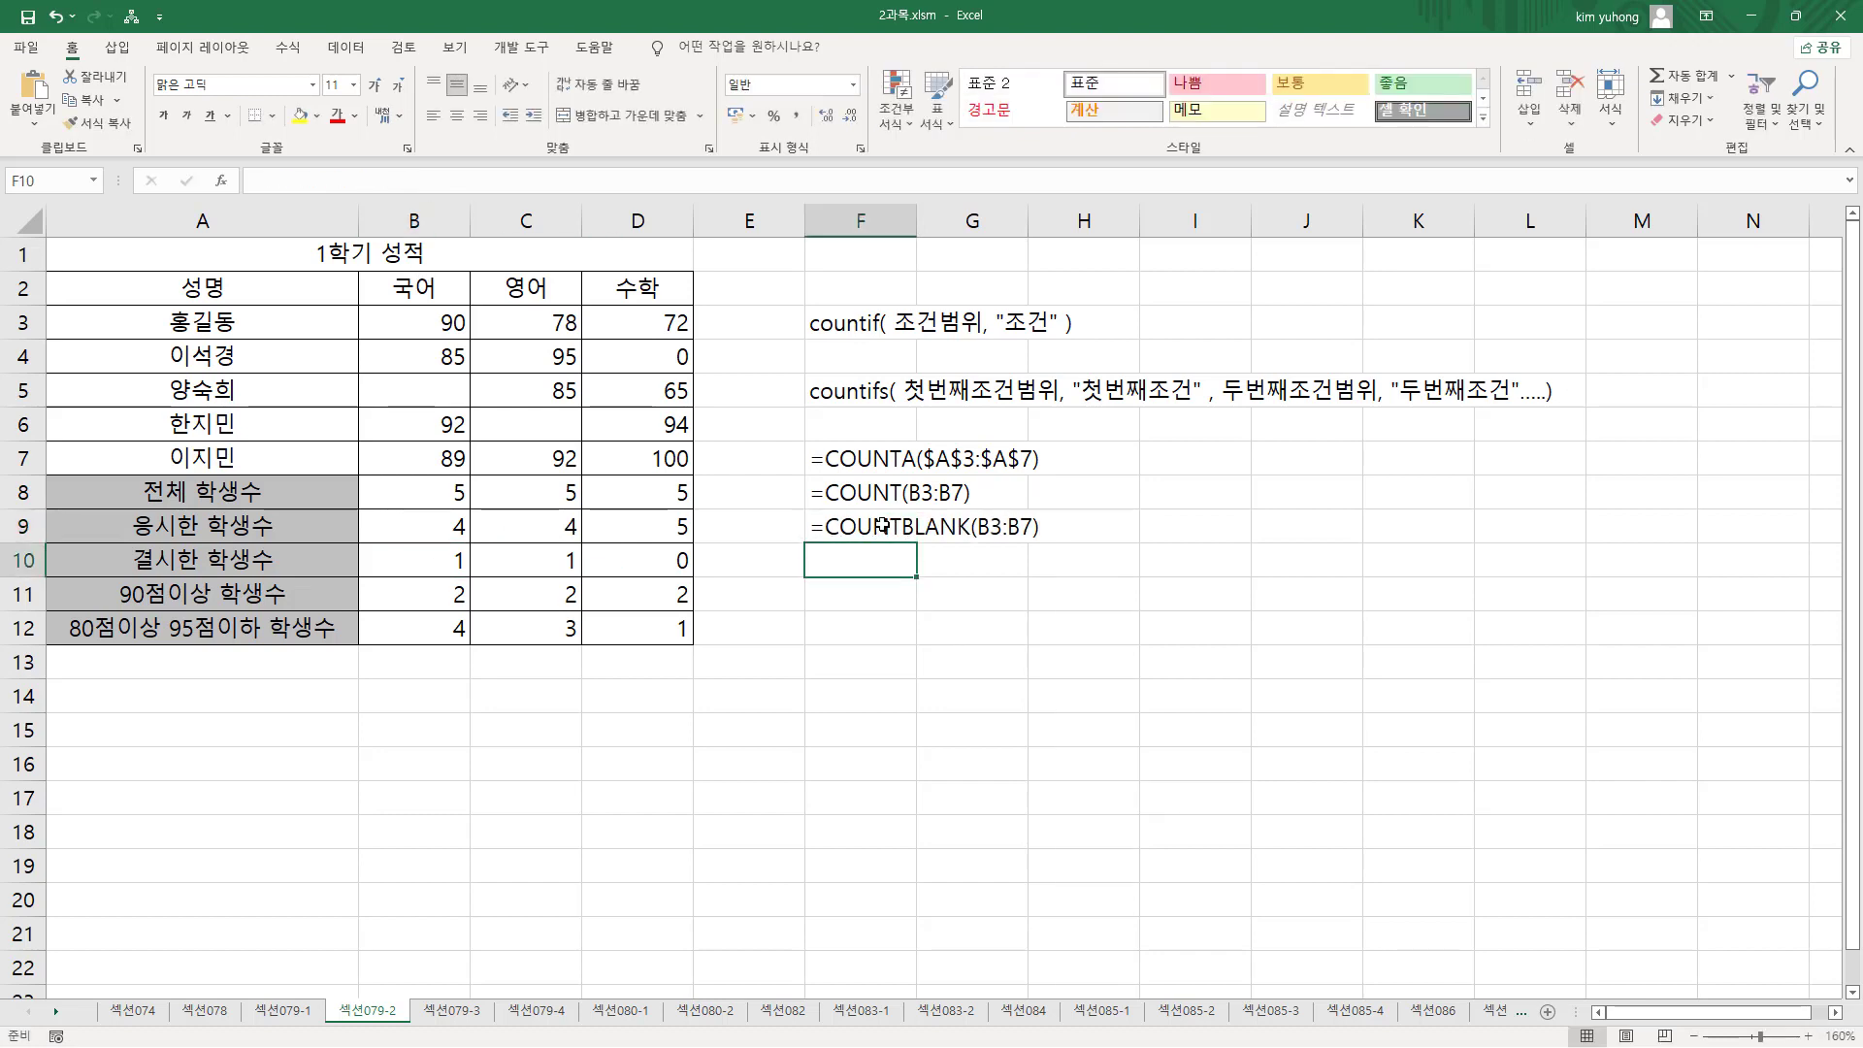
- Write =COUNTIF(B3:B7, ">=90") in F10 and =COUNTIFS( B3:B7, ">=80", B3:B7, "<=95" ) in F11 as text
type("'")
type("=COUNTIF(B3:B7, \">=90\")")
key("Return")
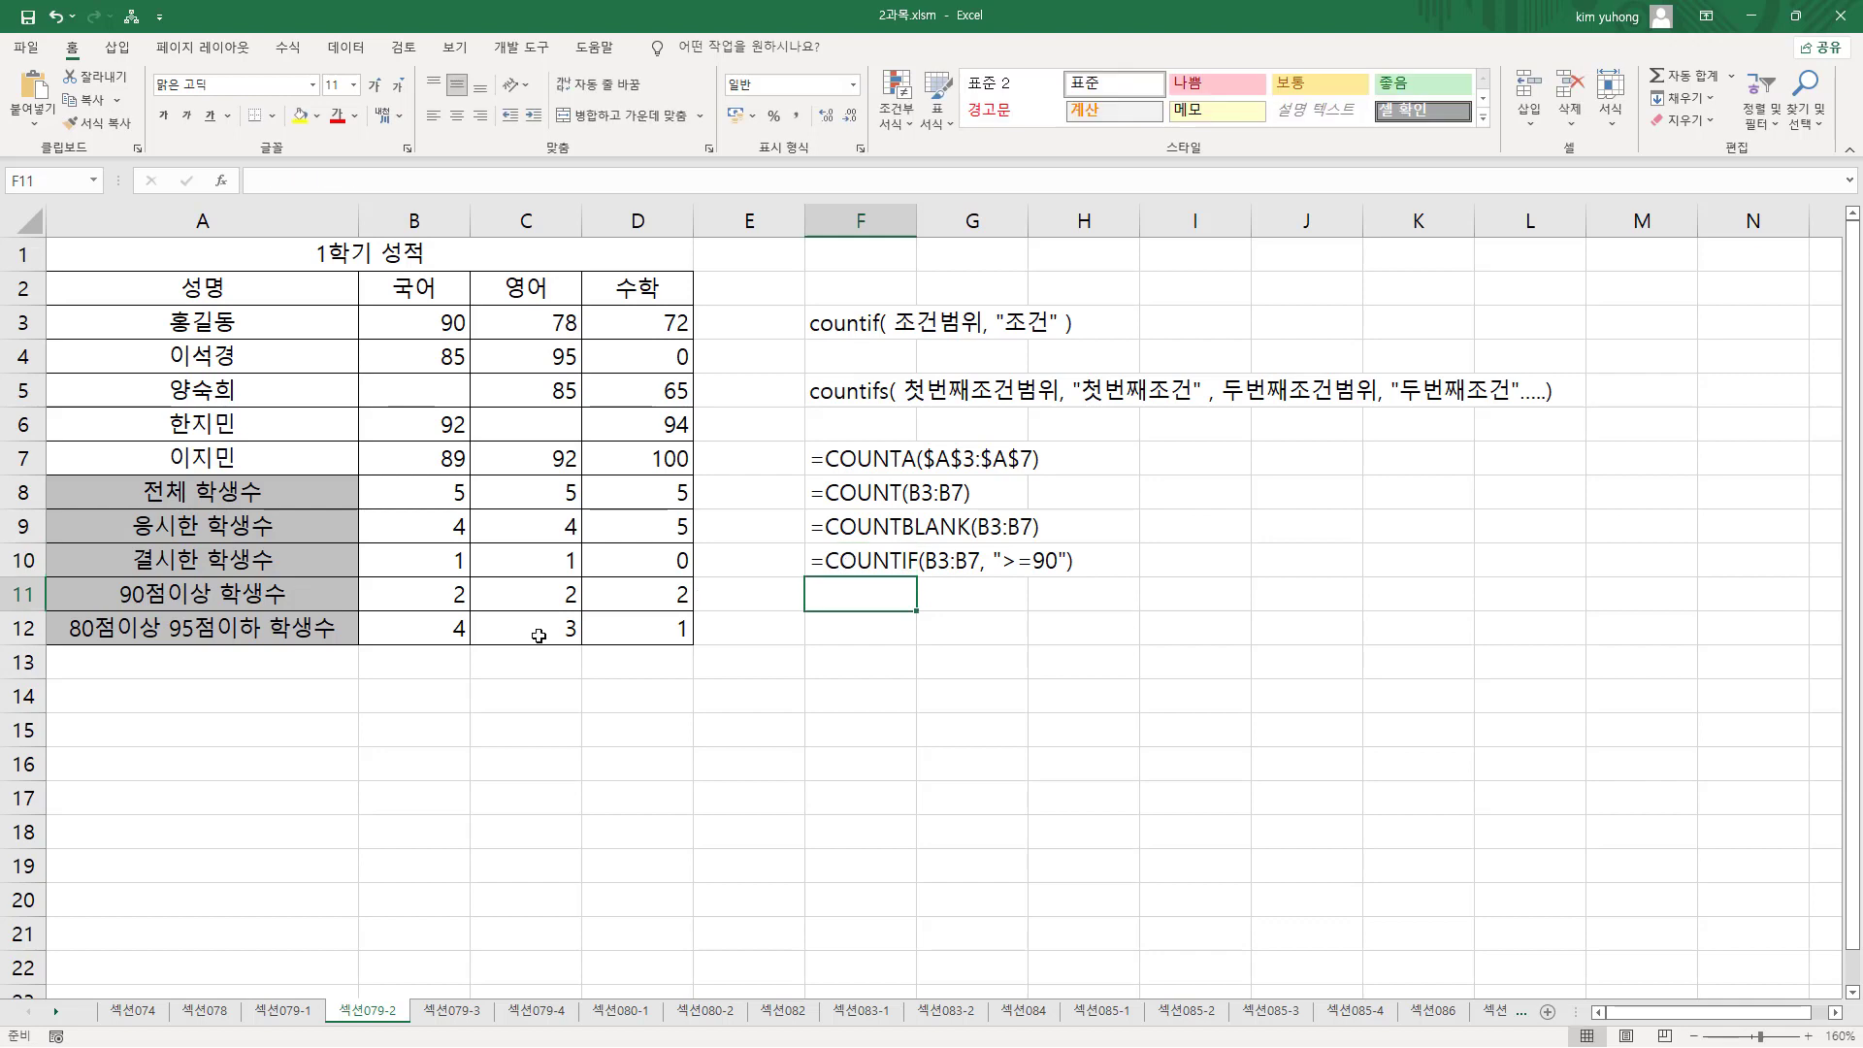
left_click(466, 632)
key("ctrl+c")
left_click(851, 594)
type("'")
key("ctrl+v")
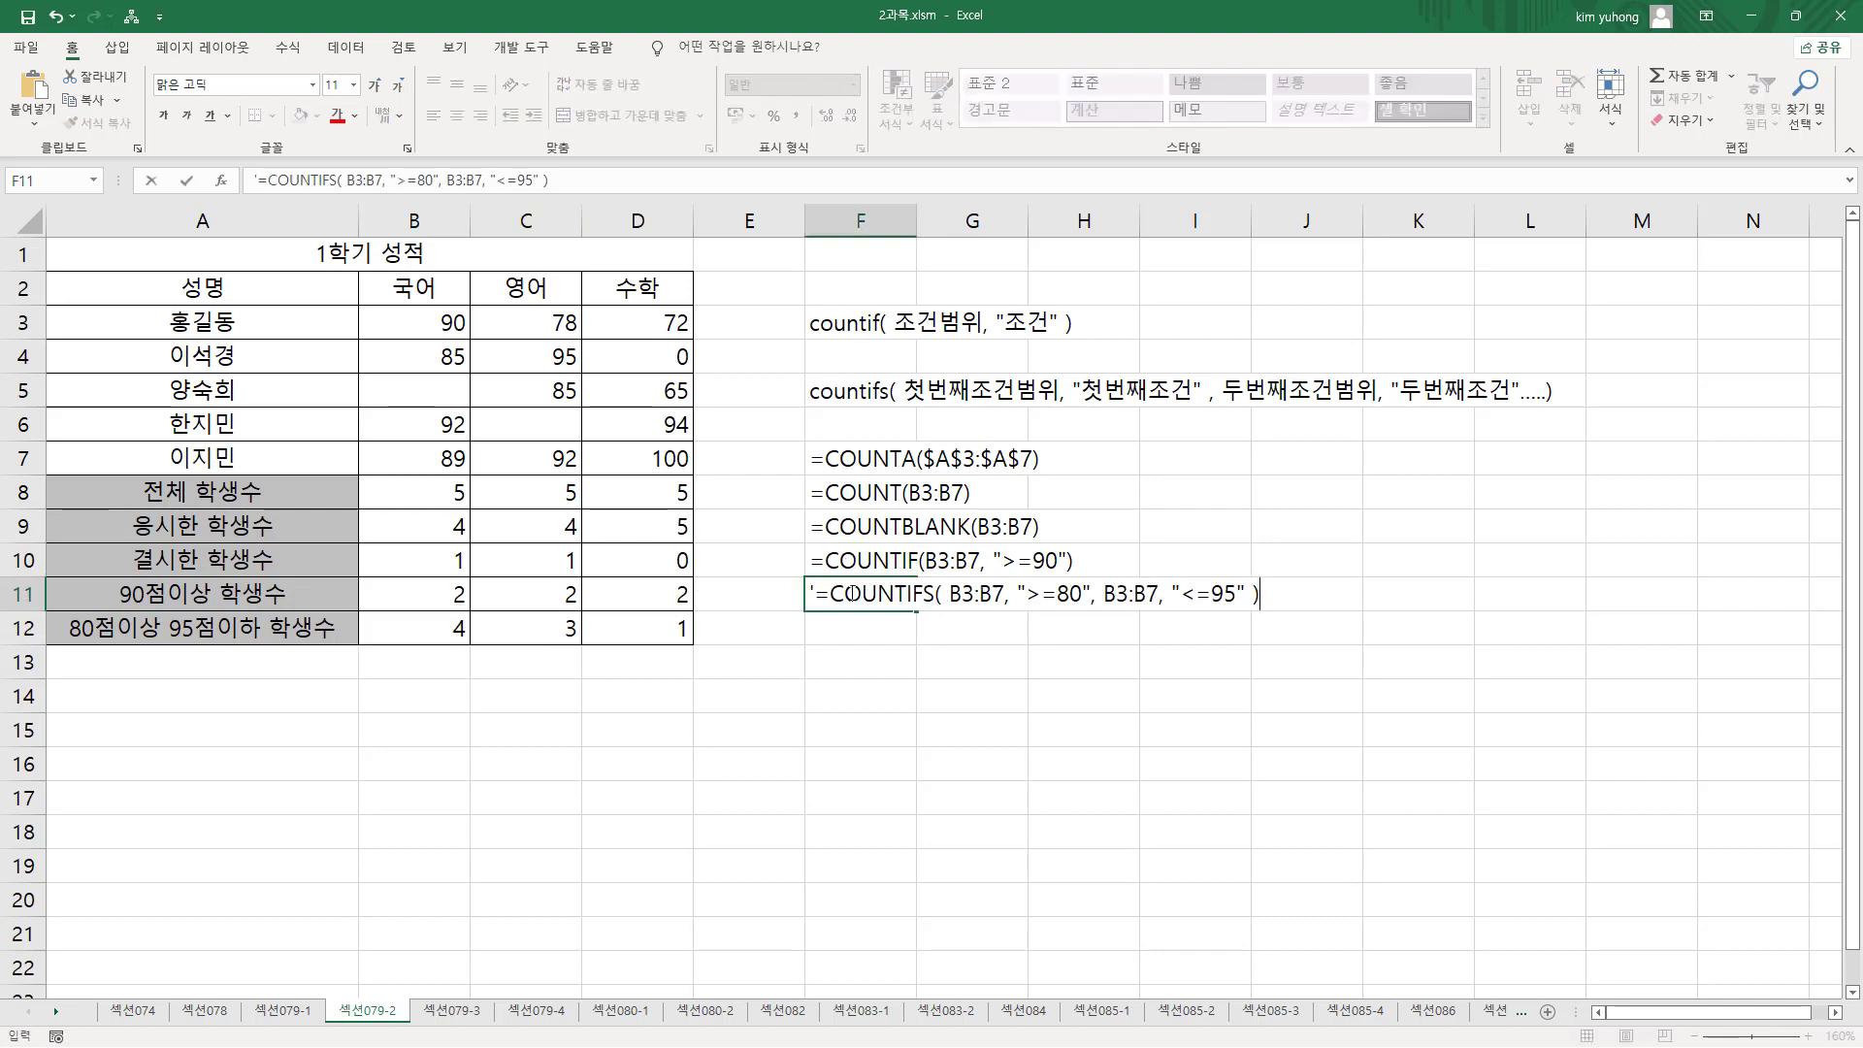
key("Return")
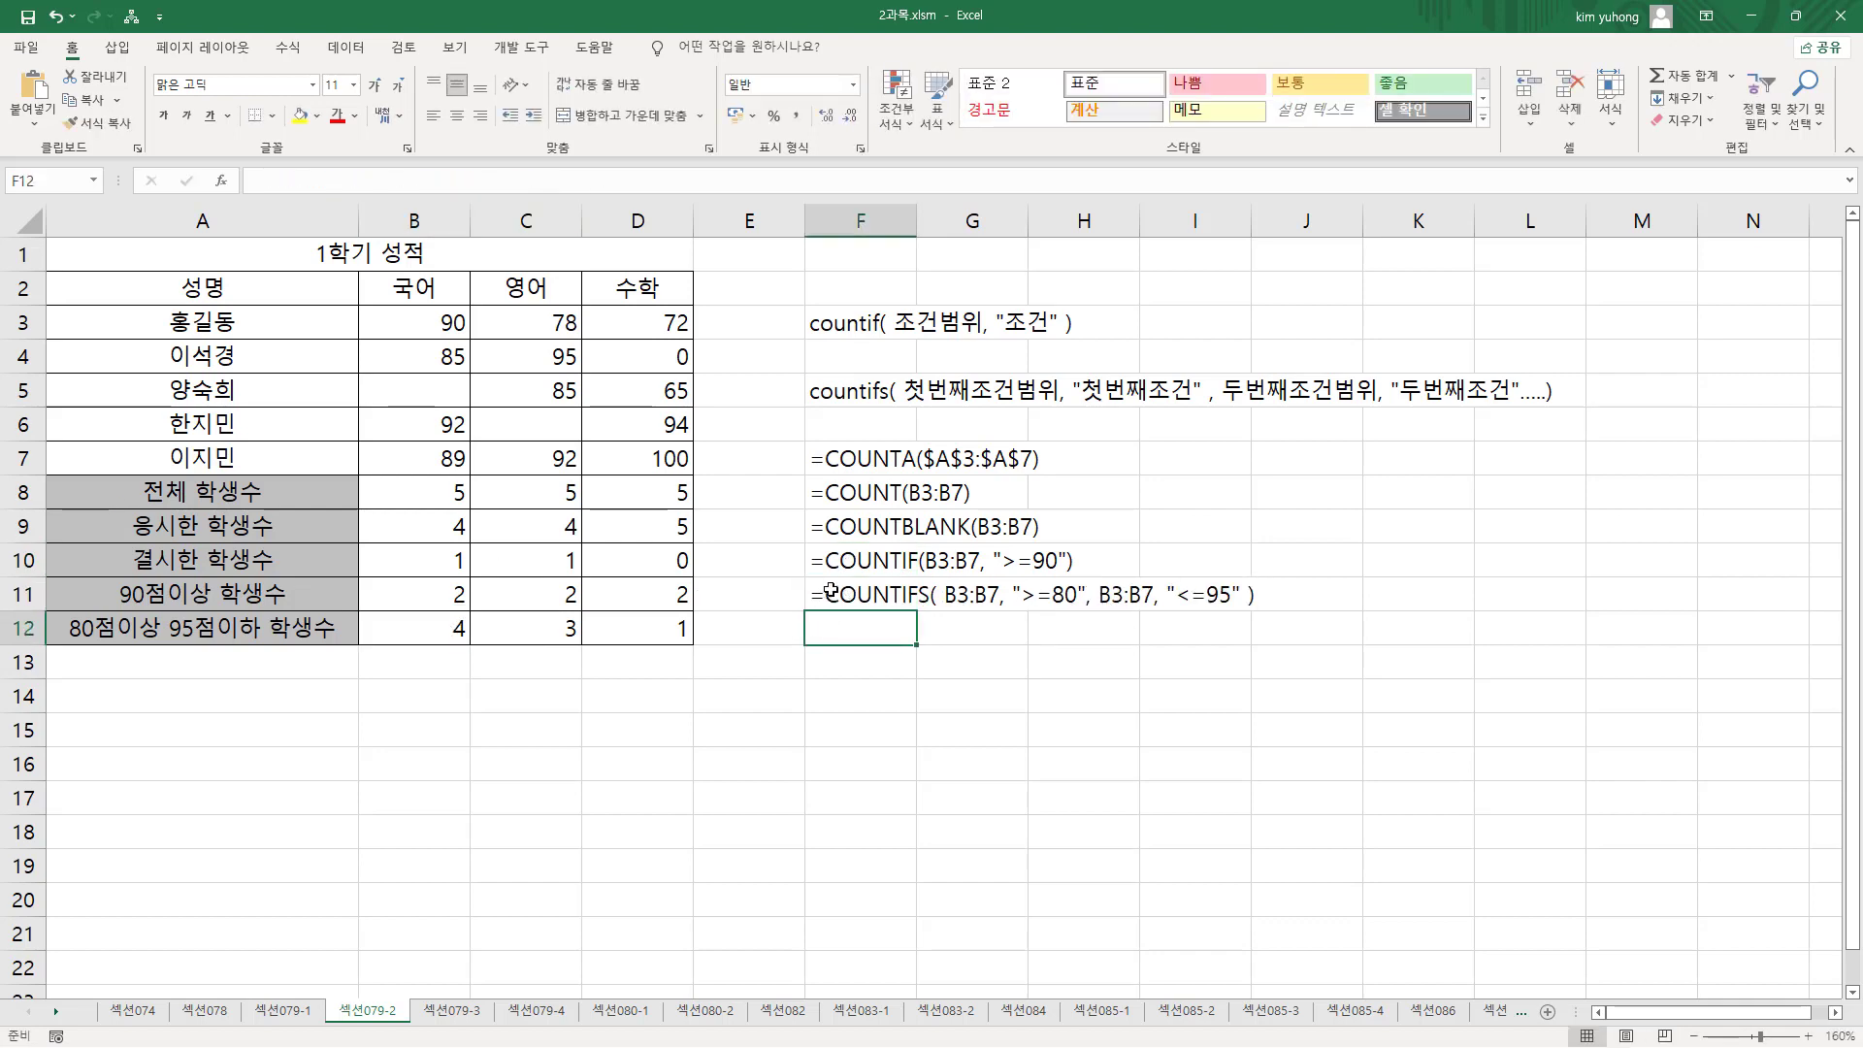
mouse_move(800, 432)
left_mouse_down()
mouse_move(1021, 625)
mouse_move(1281, 627)
left_mouse_up()
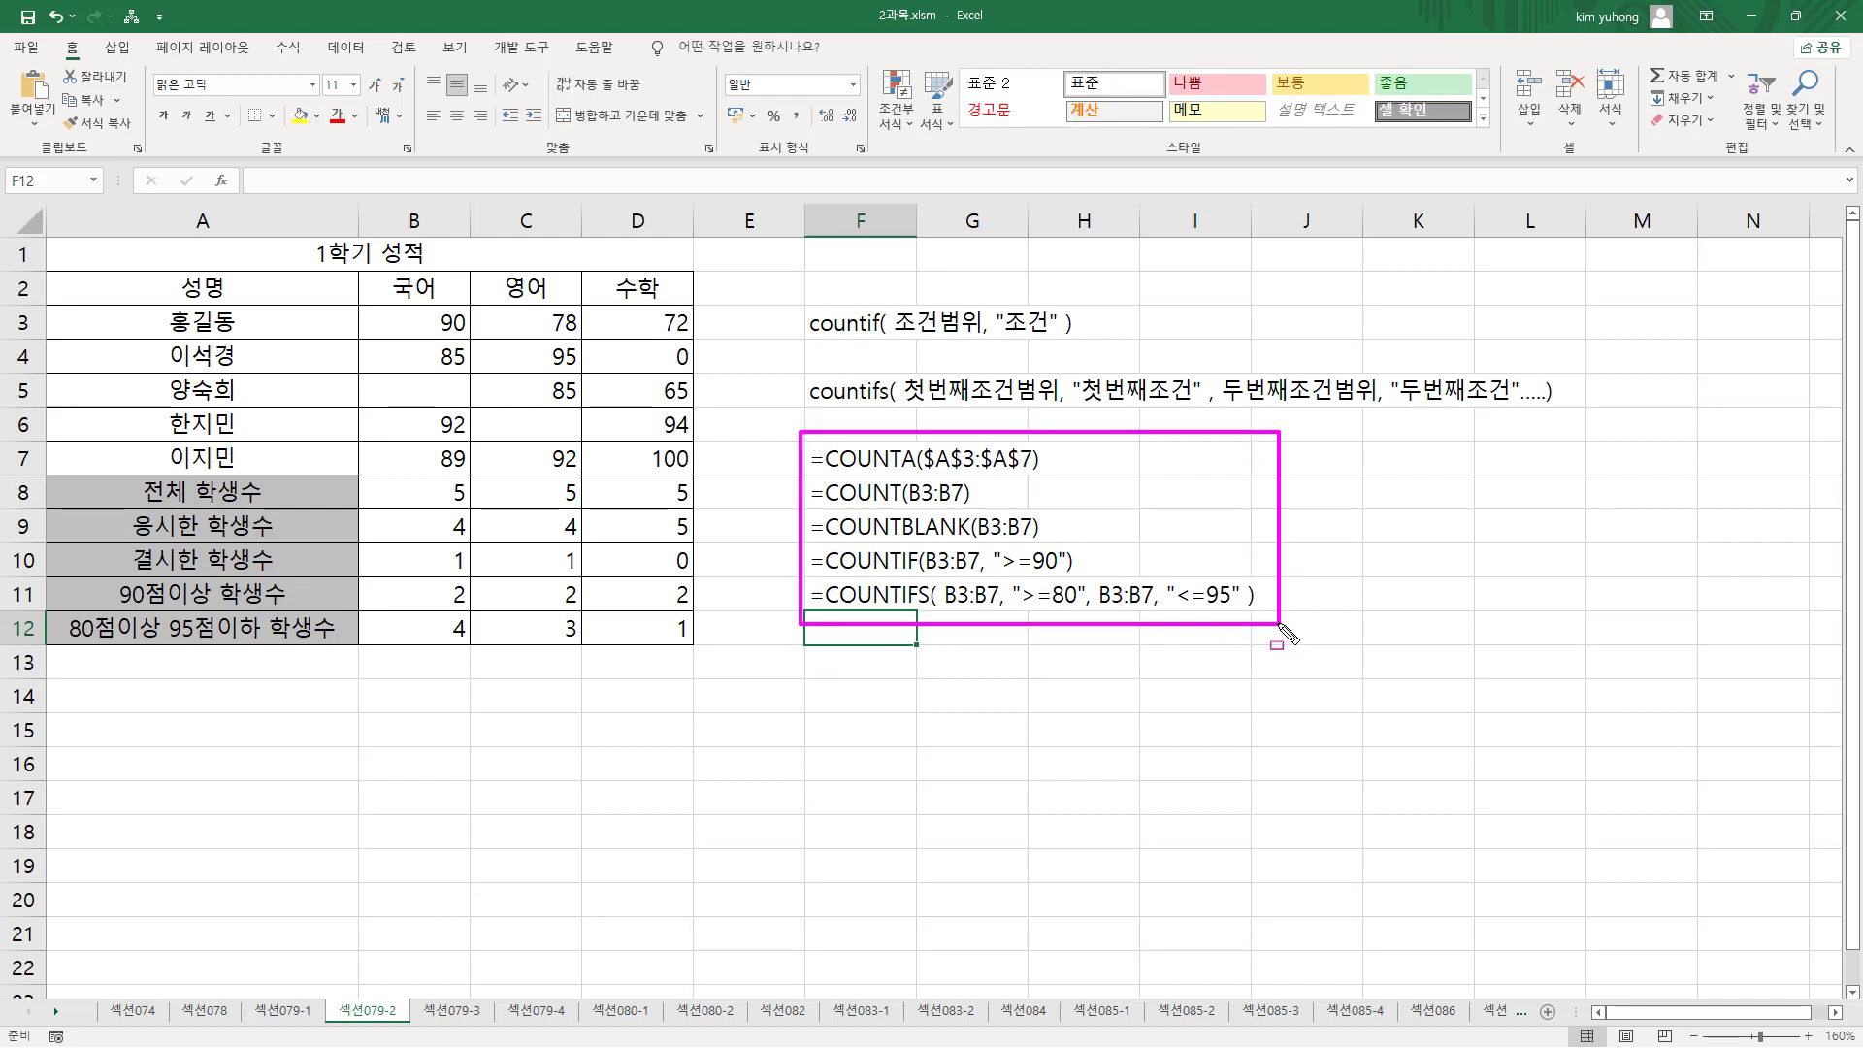
left_click_drag(360, 474, 699, 651)
mouse_move(45, 476)
left_mouse_down()
mouse_move(361, 664)
mouse_move(351, 652)
left_mouse_up()
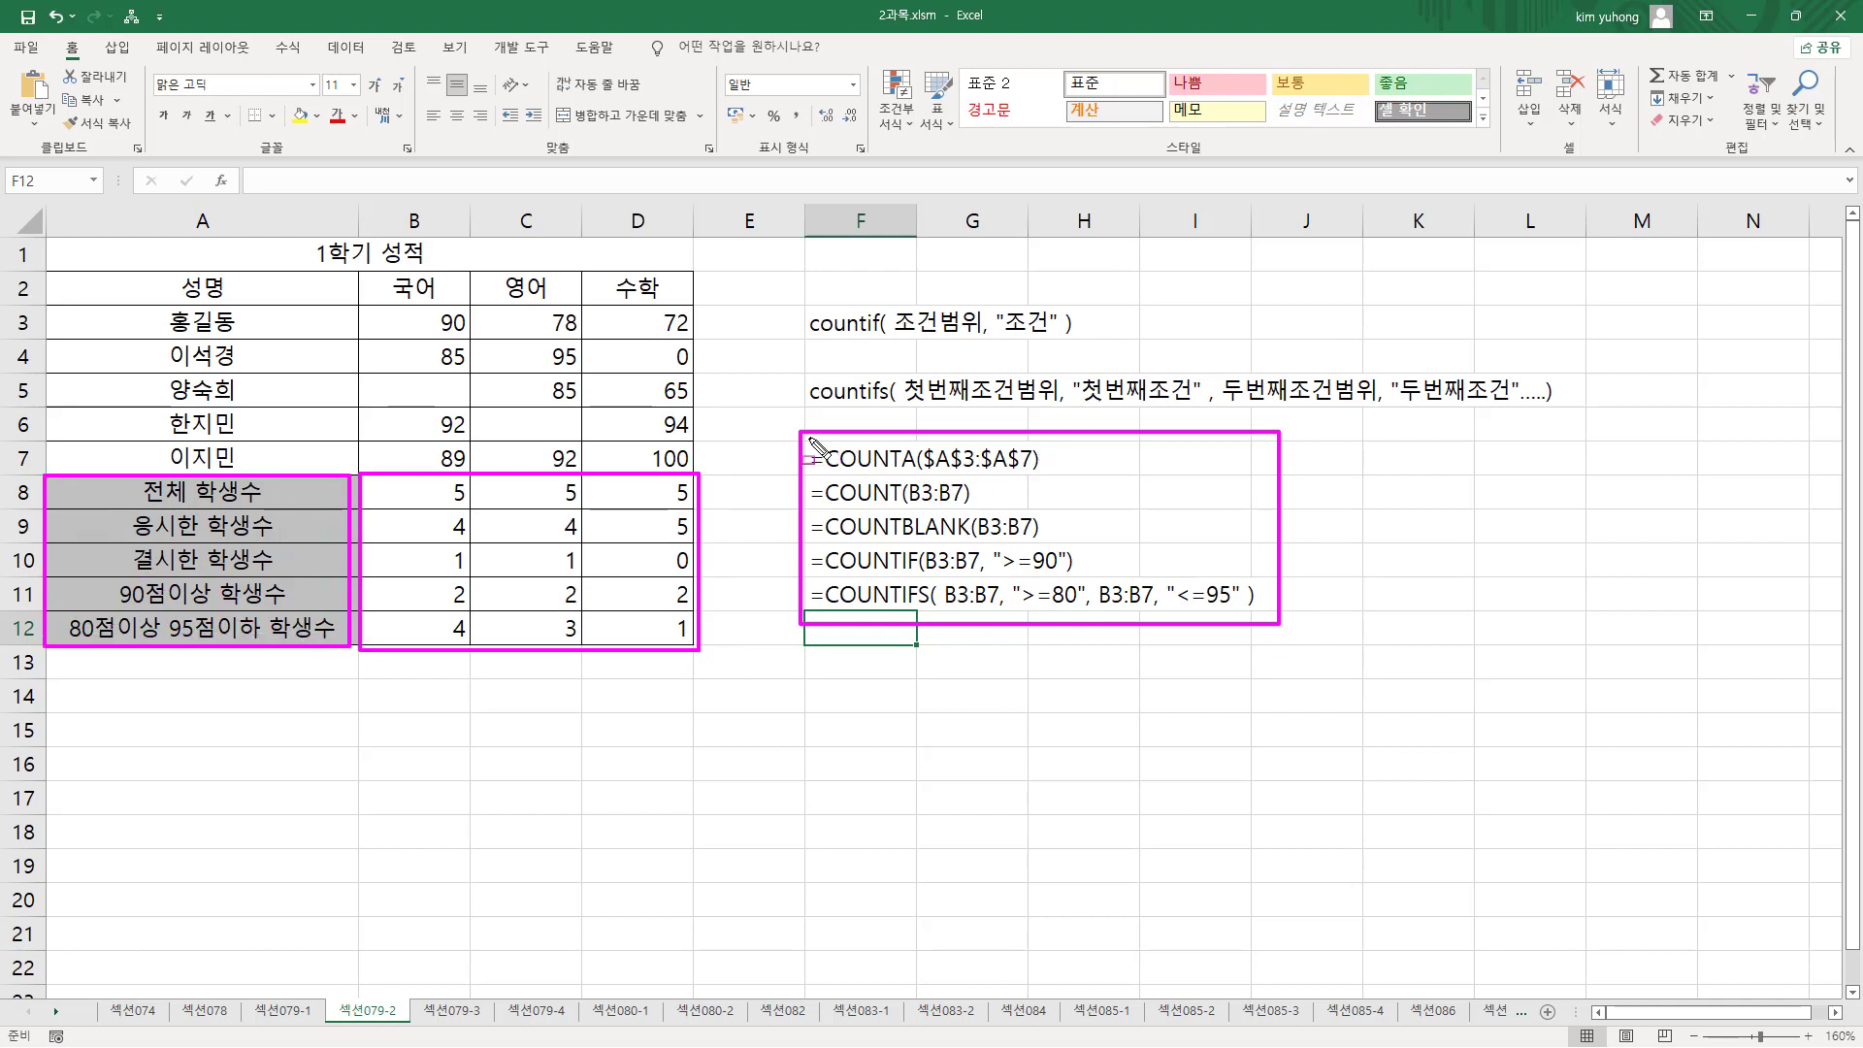
mouse_move(808, 439)
left_mouse_down()
mouse_move(862, 510)
mouse_move(1062, 541)
left_mouse_up()
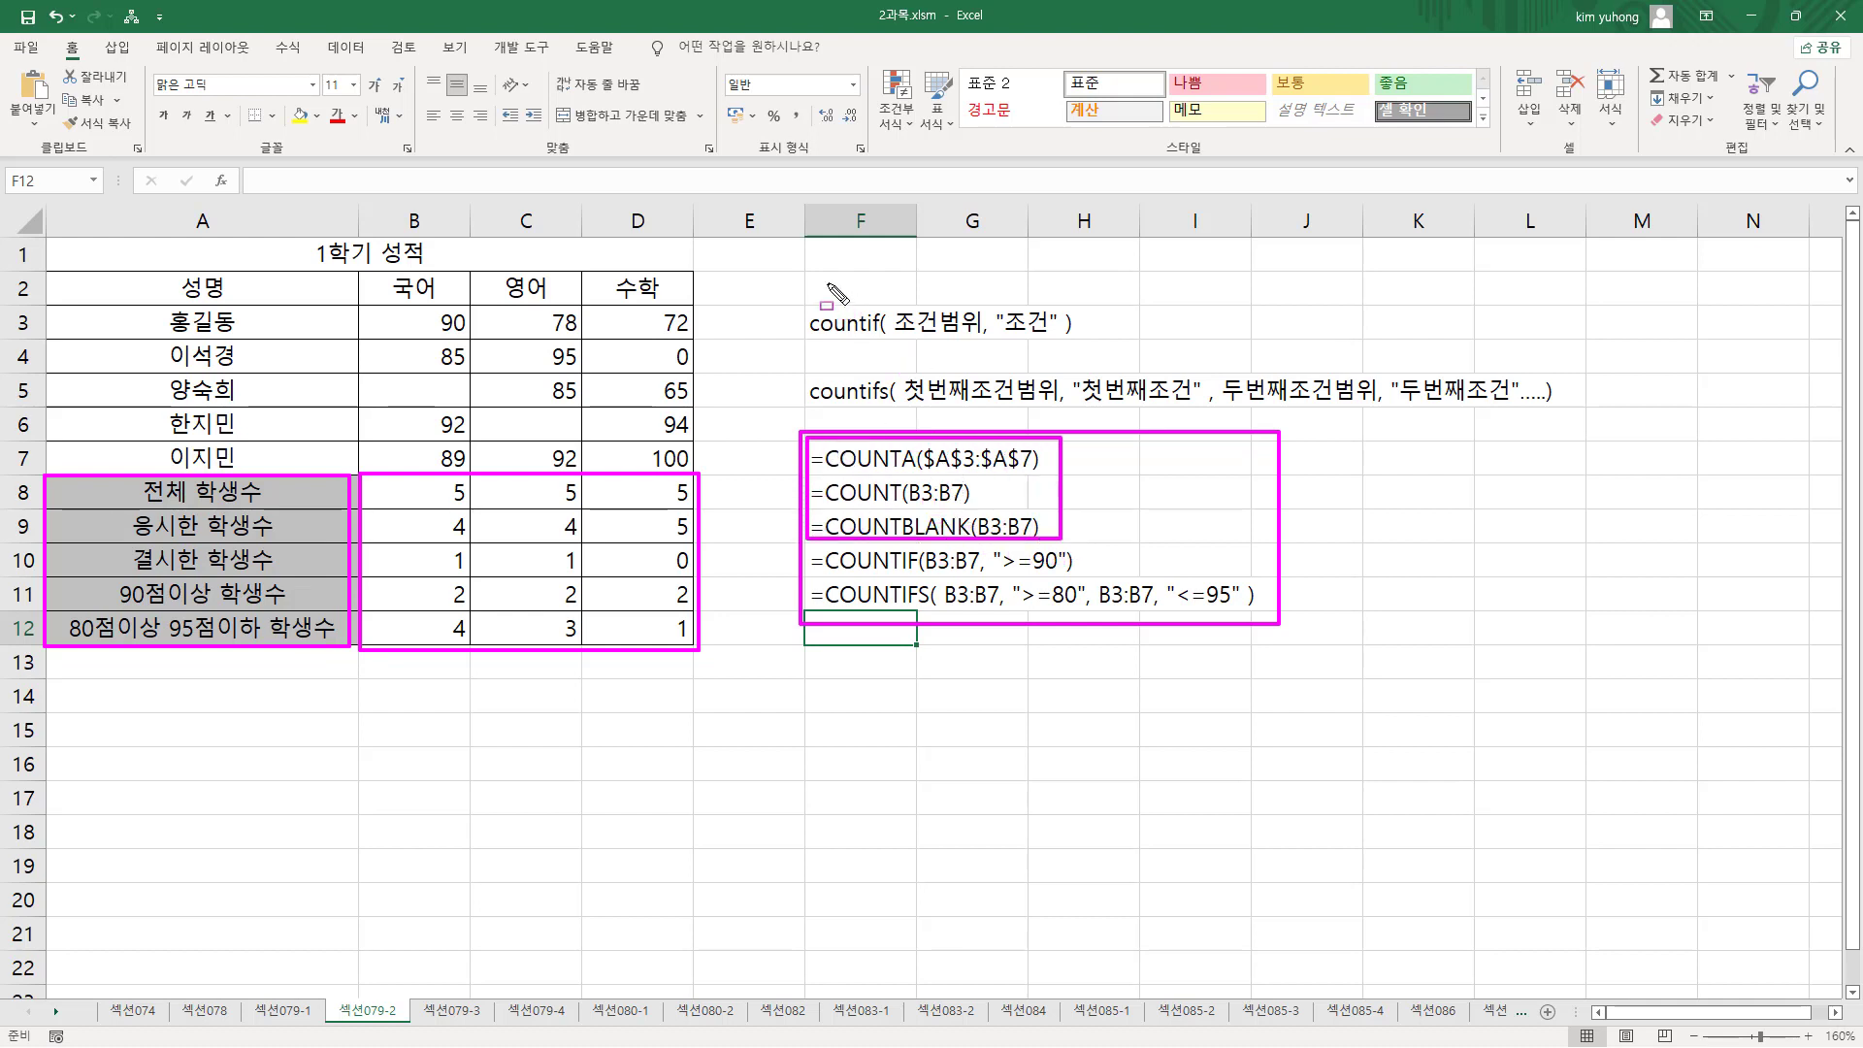
mouse_move(788, 295)
left_mouse_down()
mouse_move(1150, 446)
mouse_move(1572, 416)
left_mouse_up()
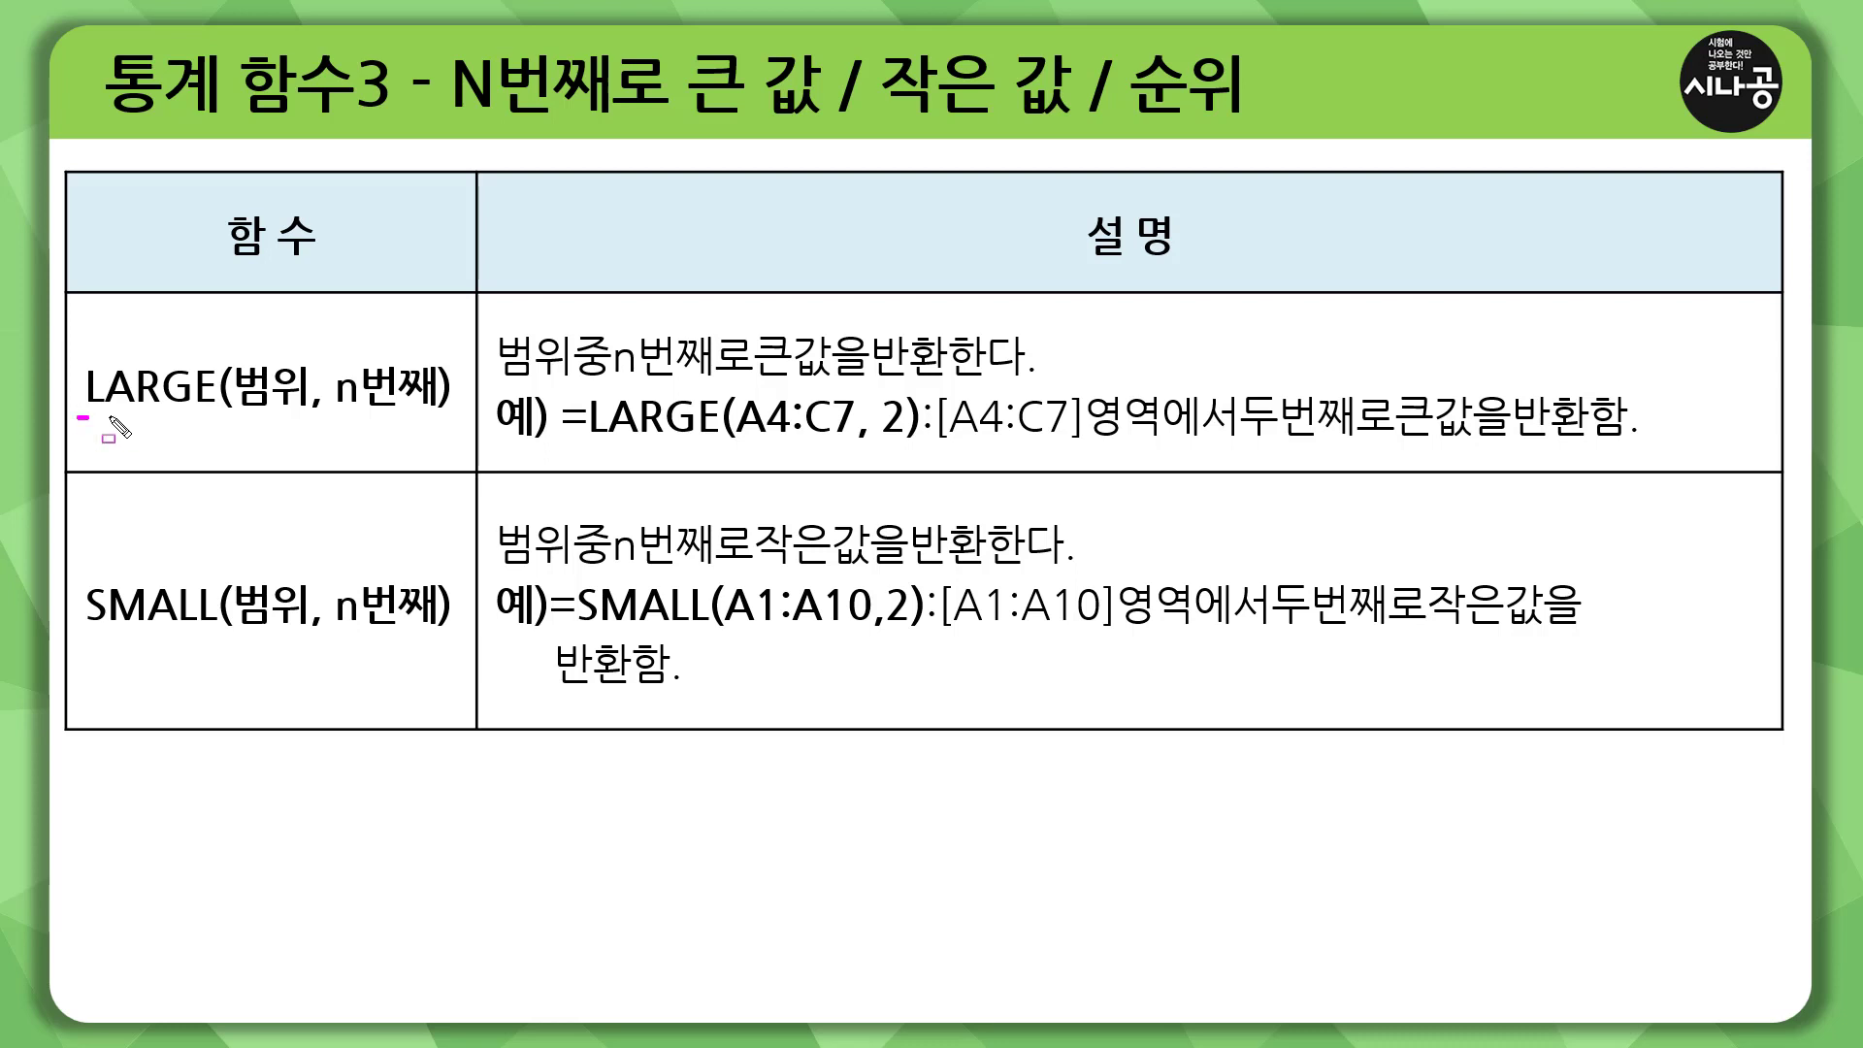
left_click_drag(78, 417, 221, 419)
left_click_drag(78, 637, 229, 637)
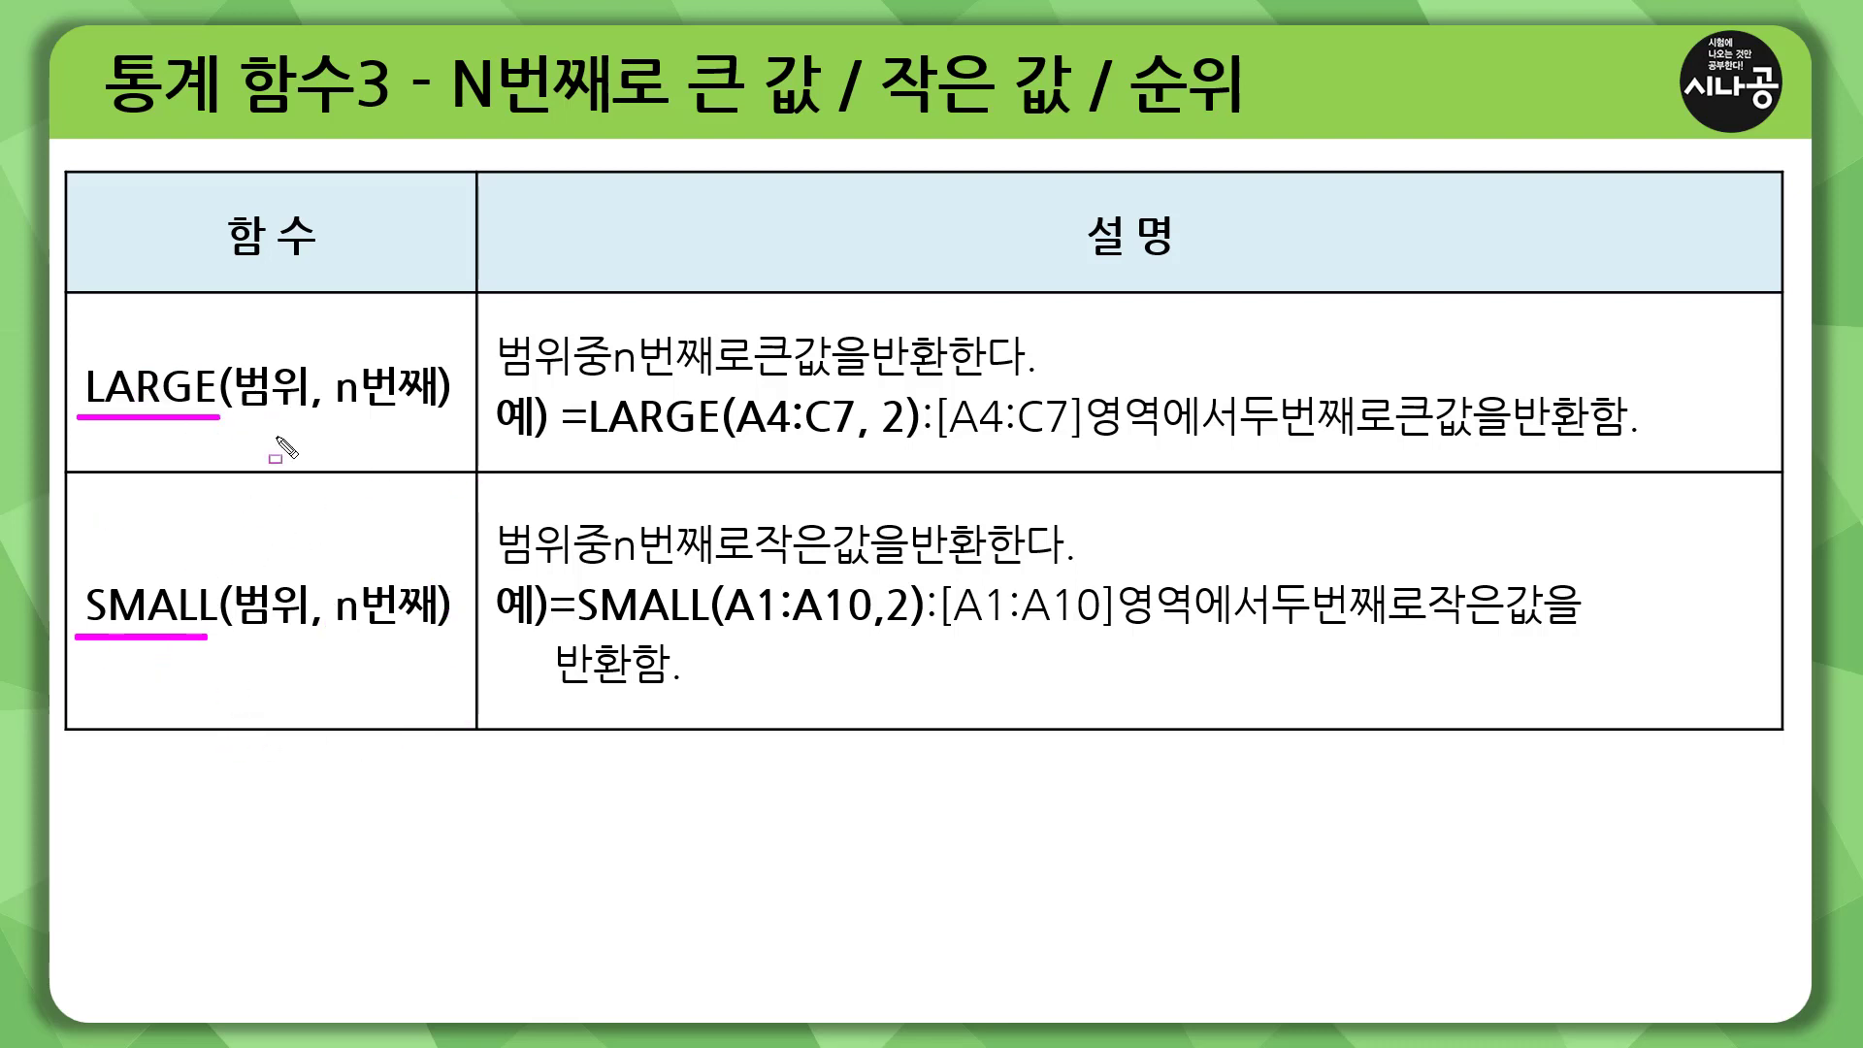
left_click_drag(239, 419, 299, 419)
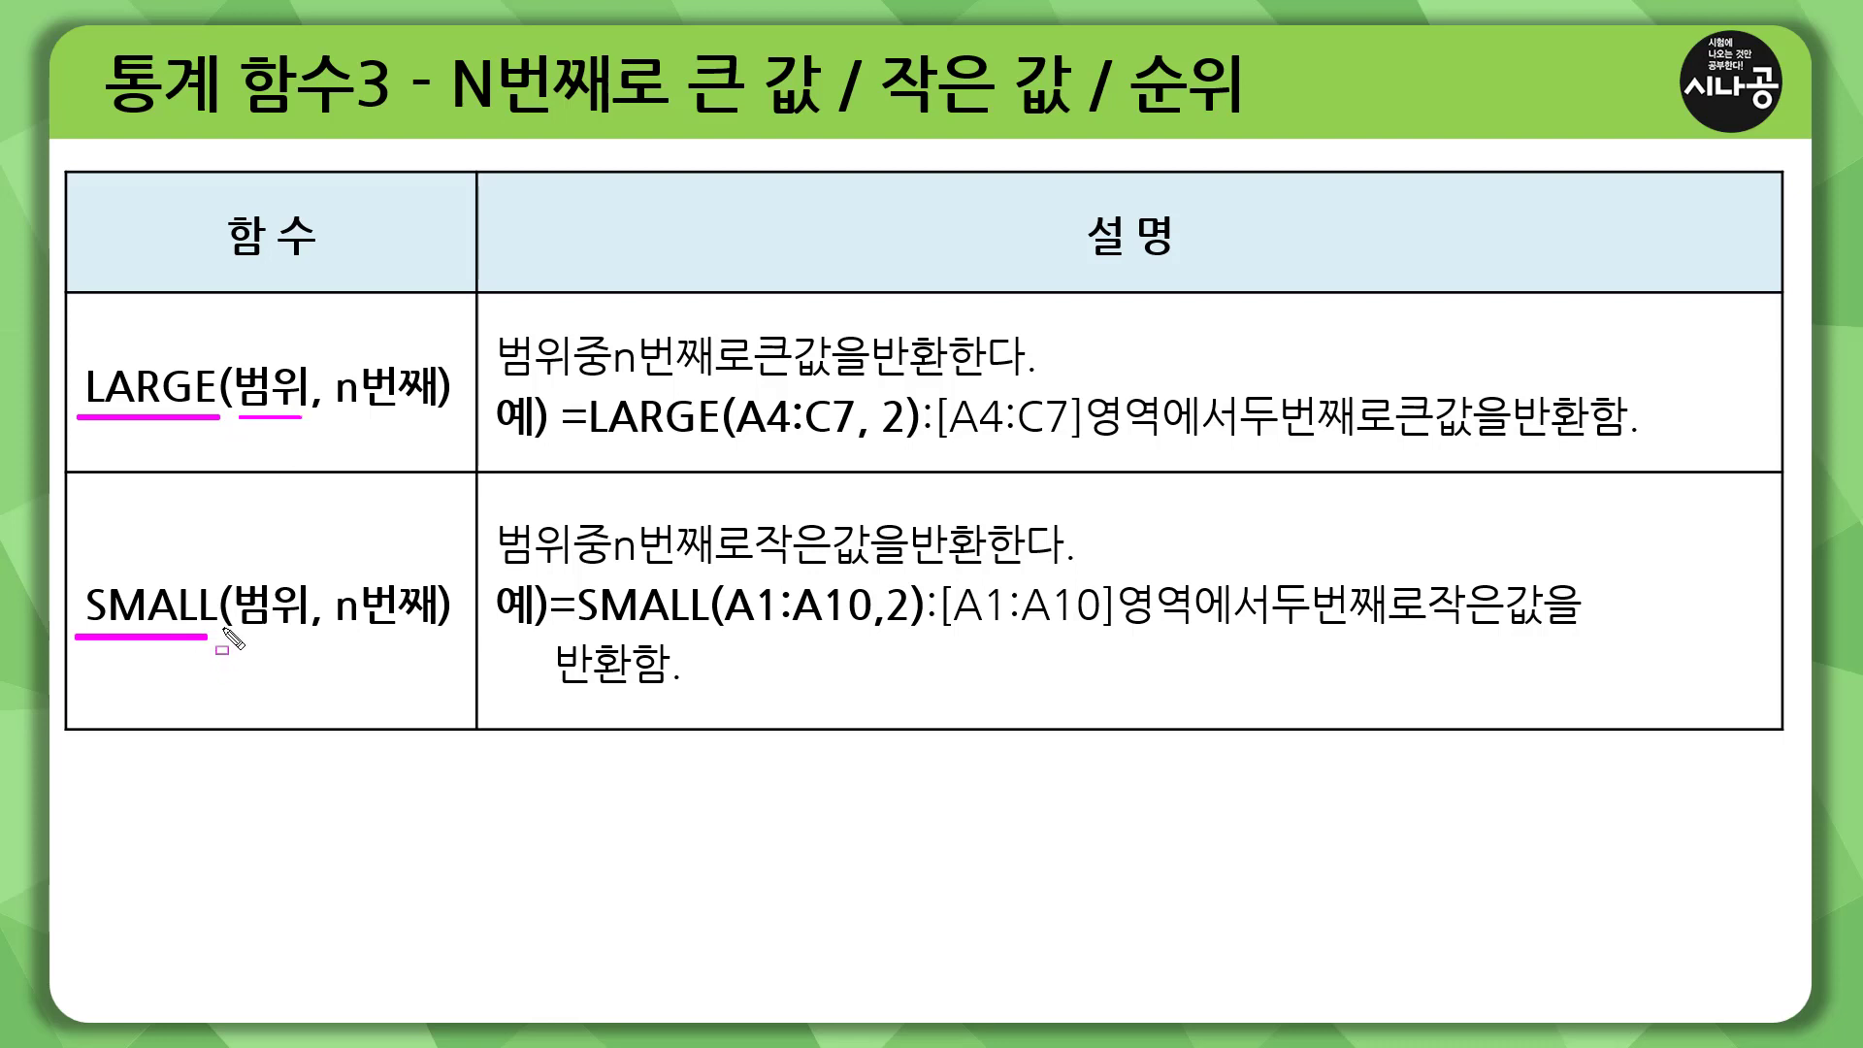
left_click_drag(231, 632, 296, 632)
left_click_drag(336, 344, 437, 436)
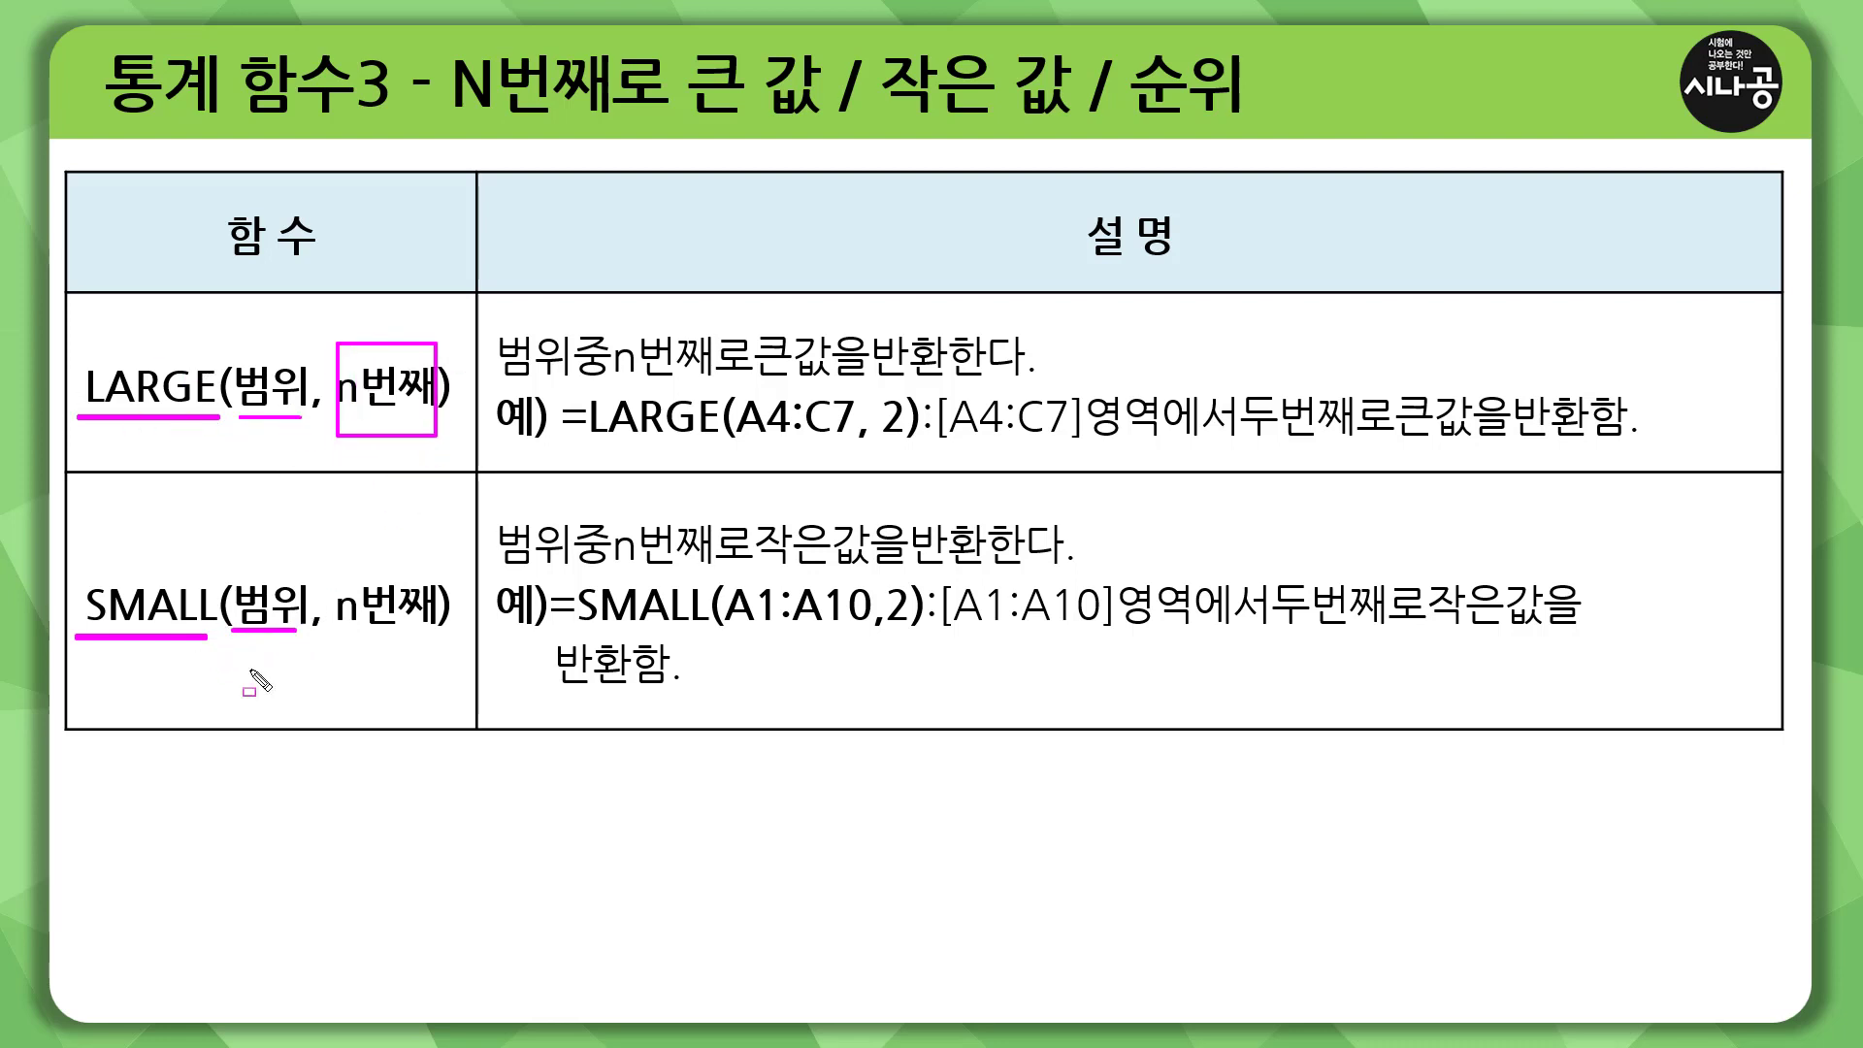
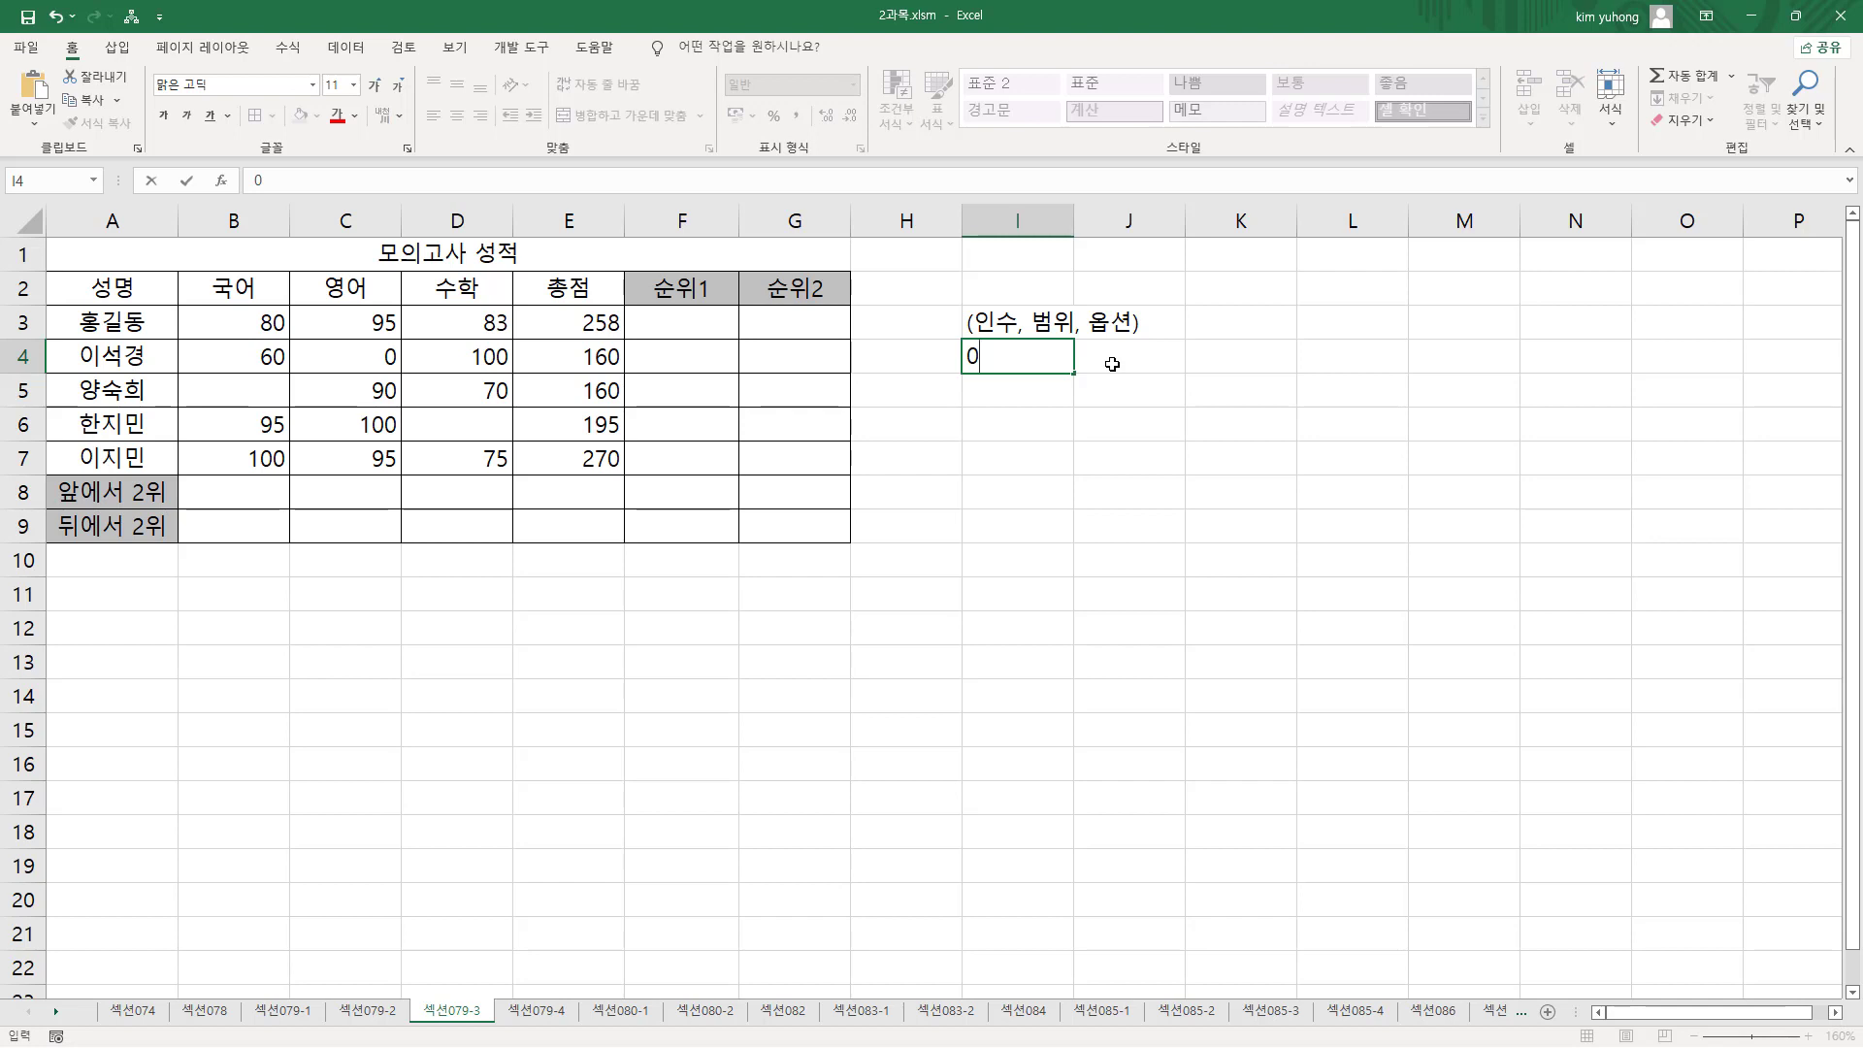
- Complete the note in I4 as "0(생략)" and write "0이외의값" in I5
type("생략)")
key("Return")
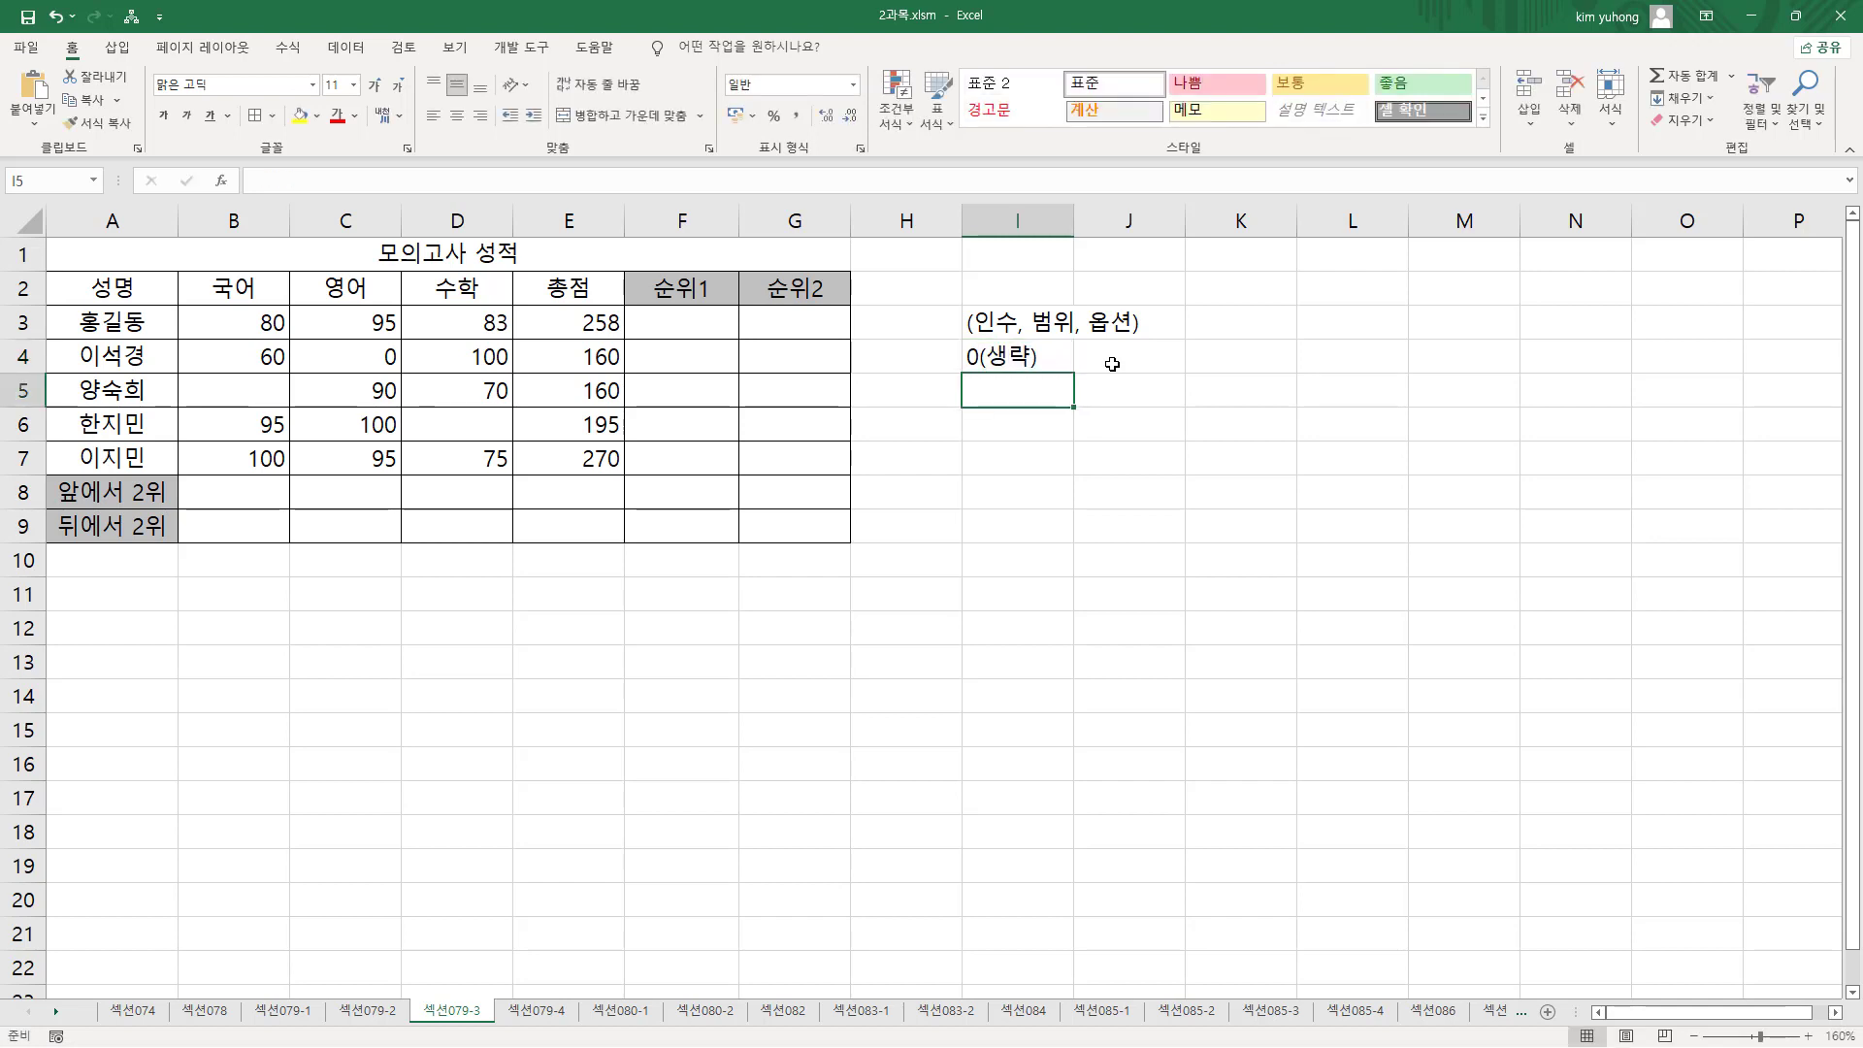
type("0")
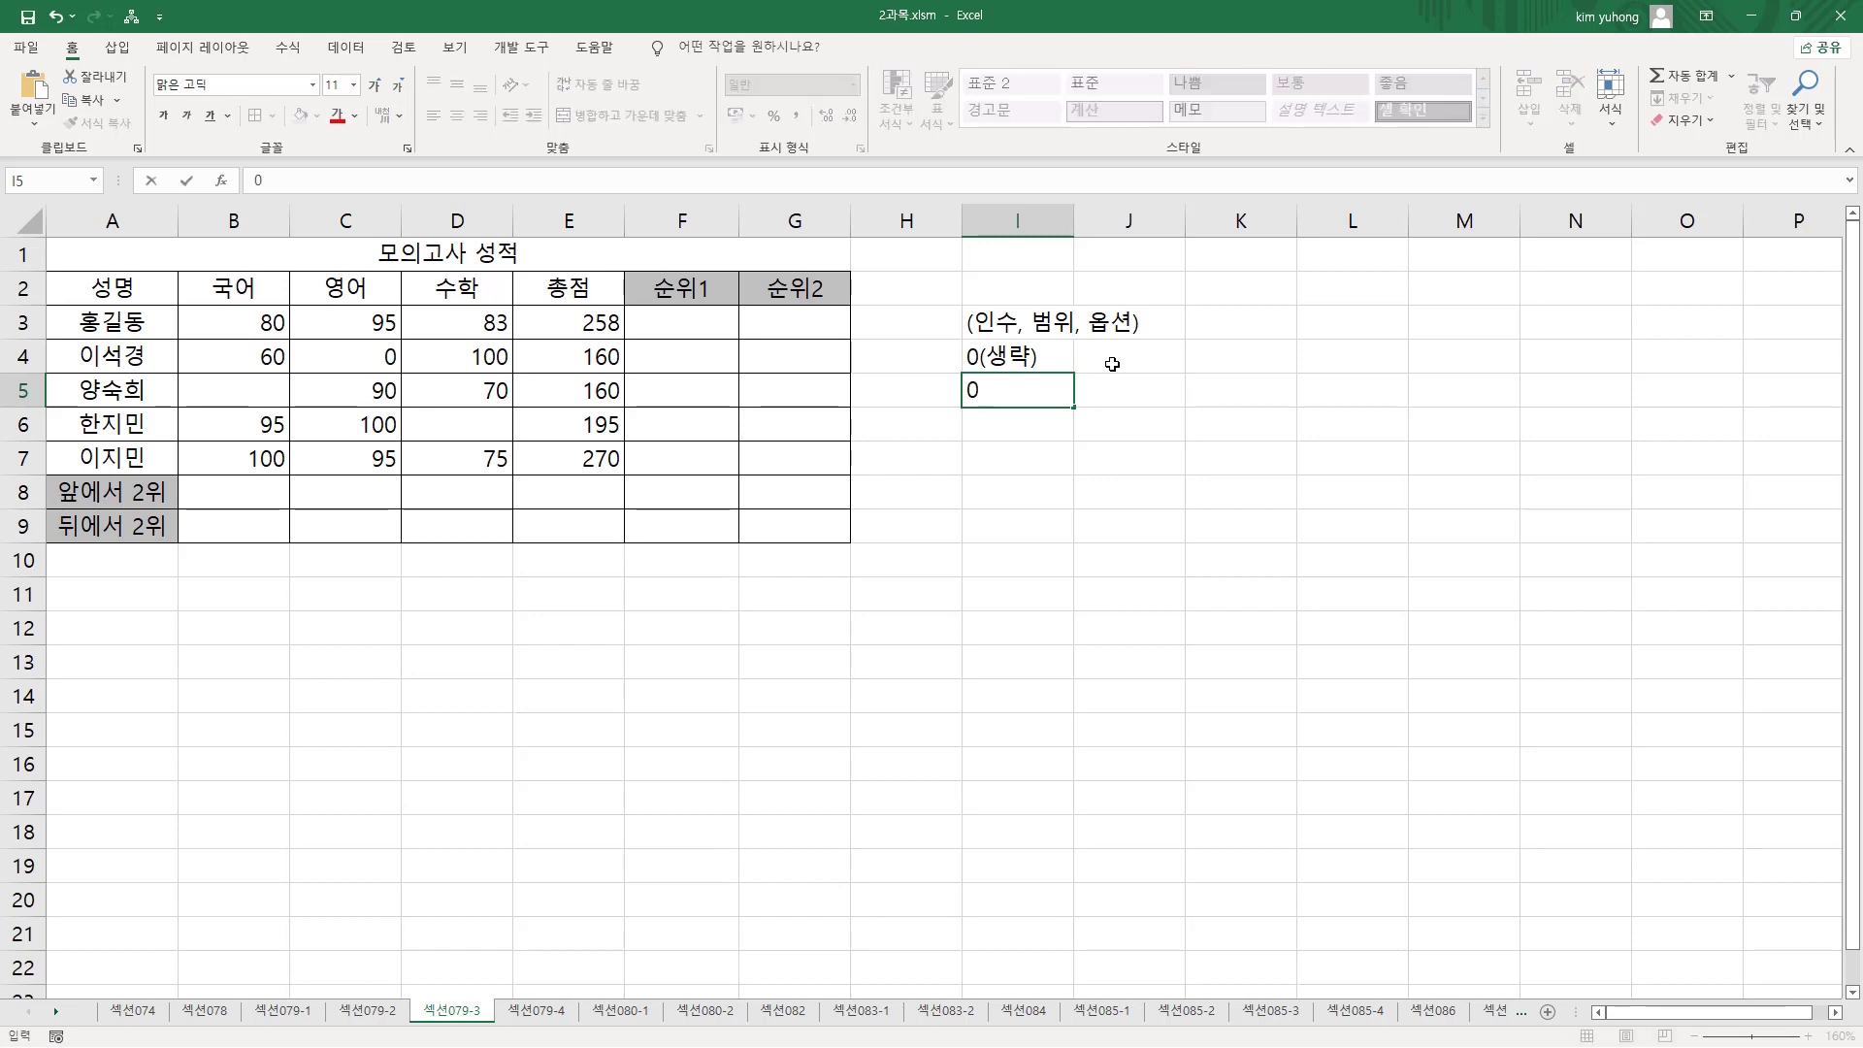
type("이외의값")
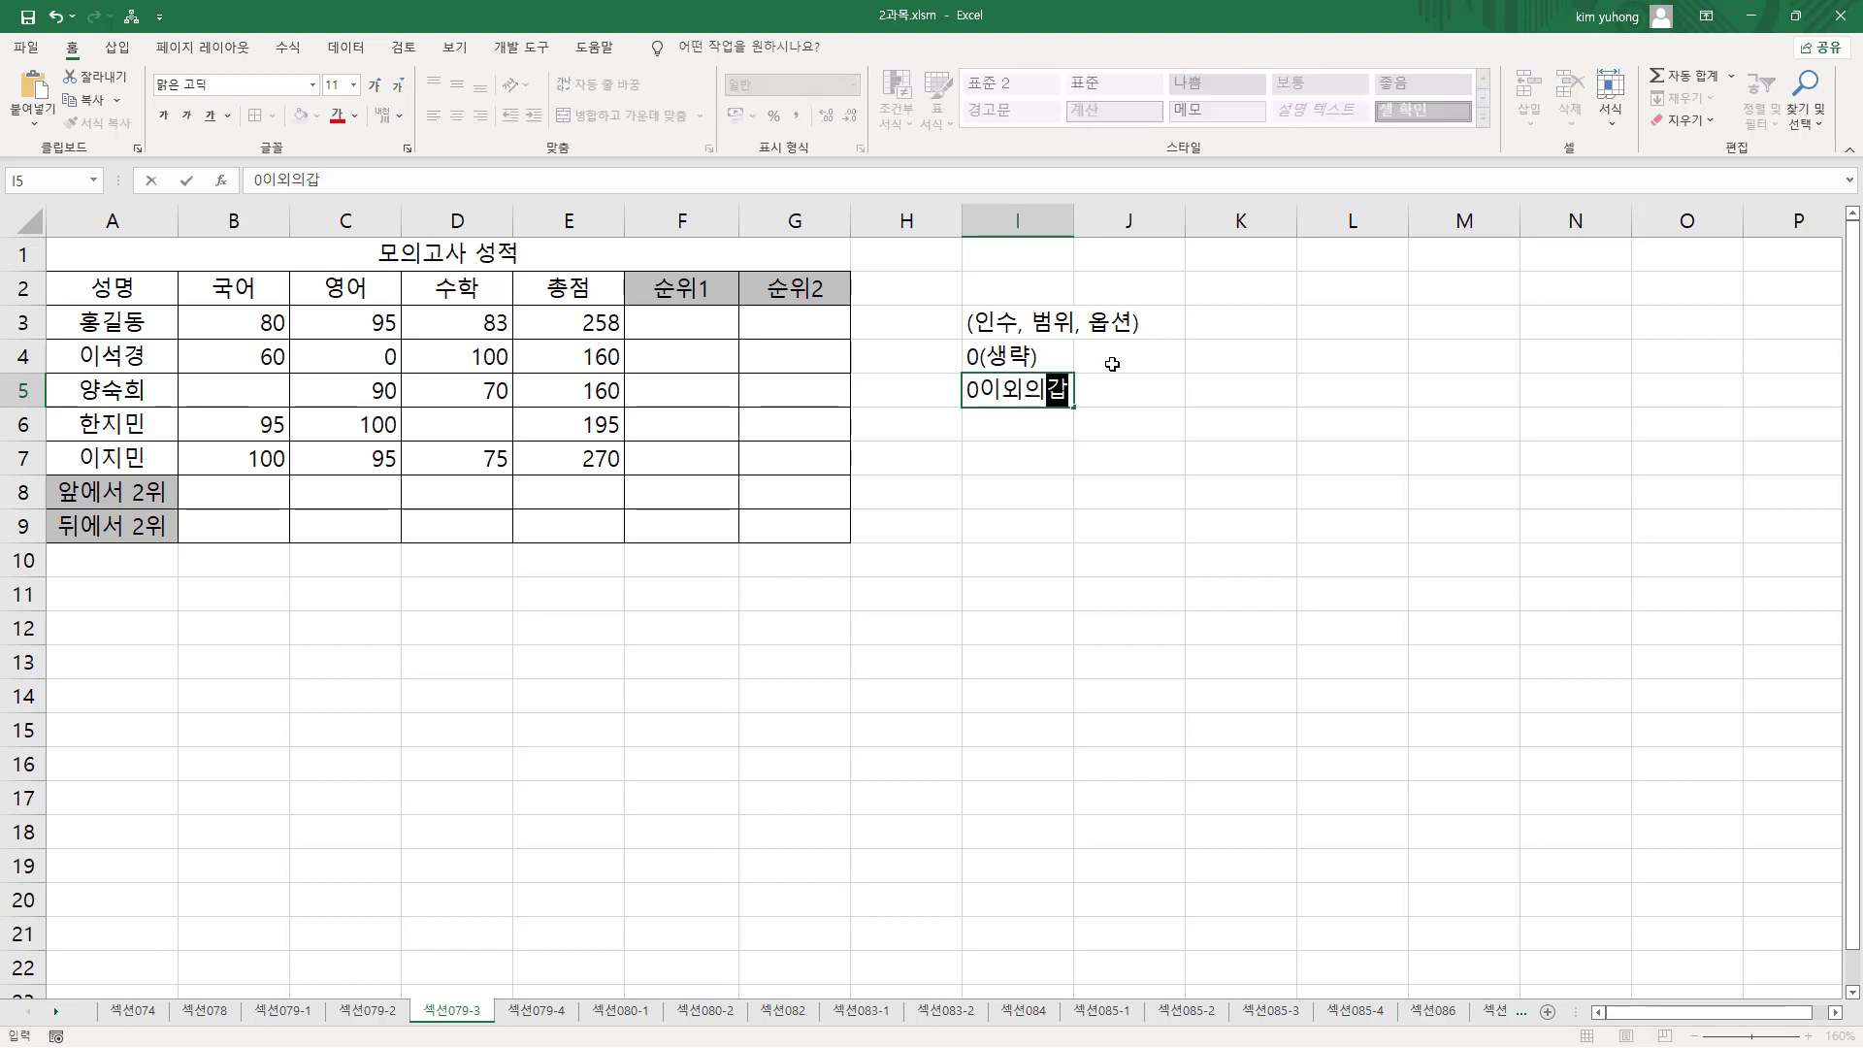
key("Up")
key("Down")
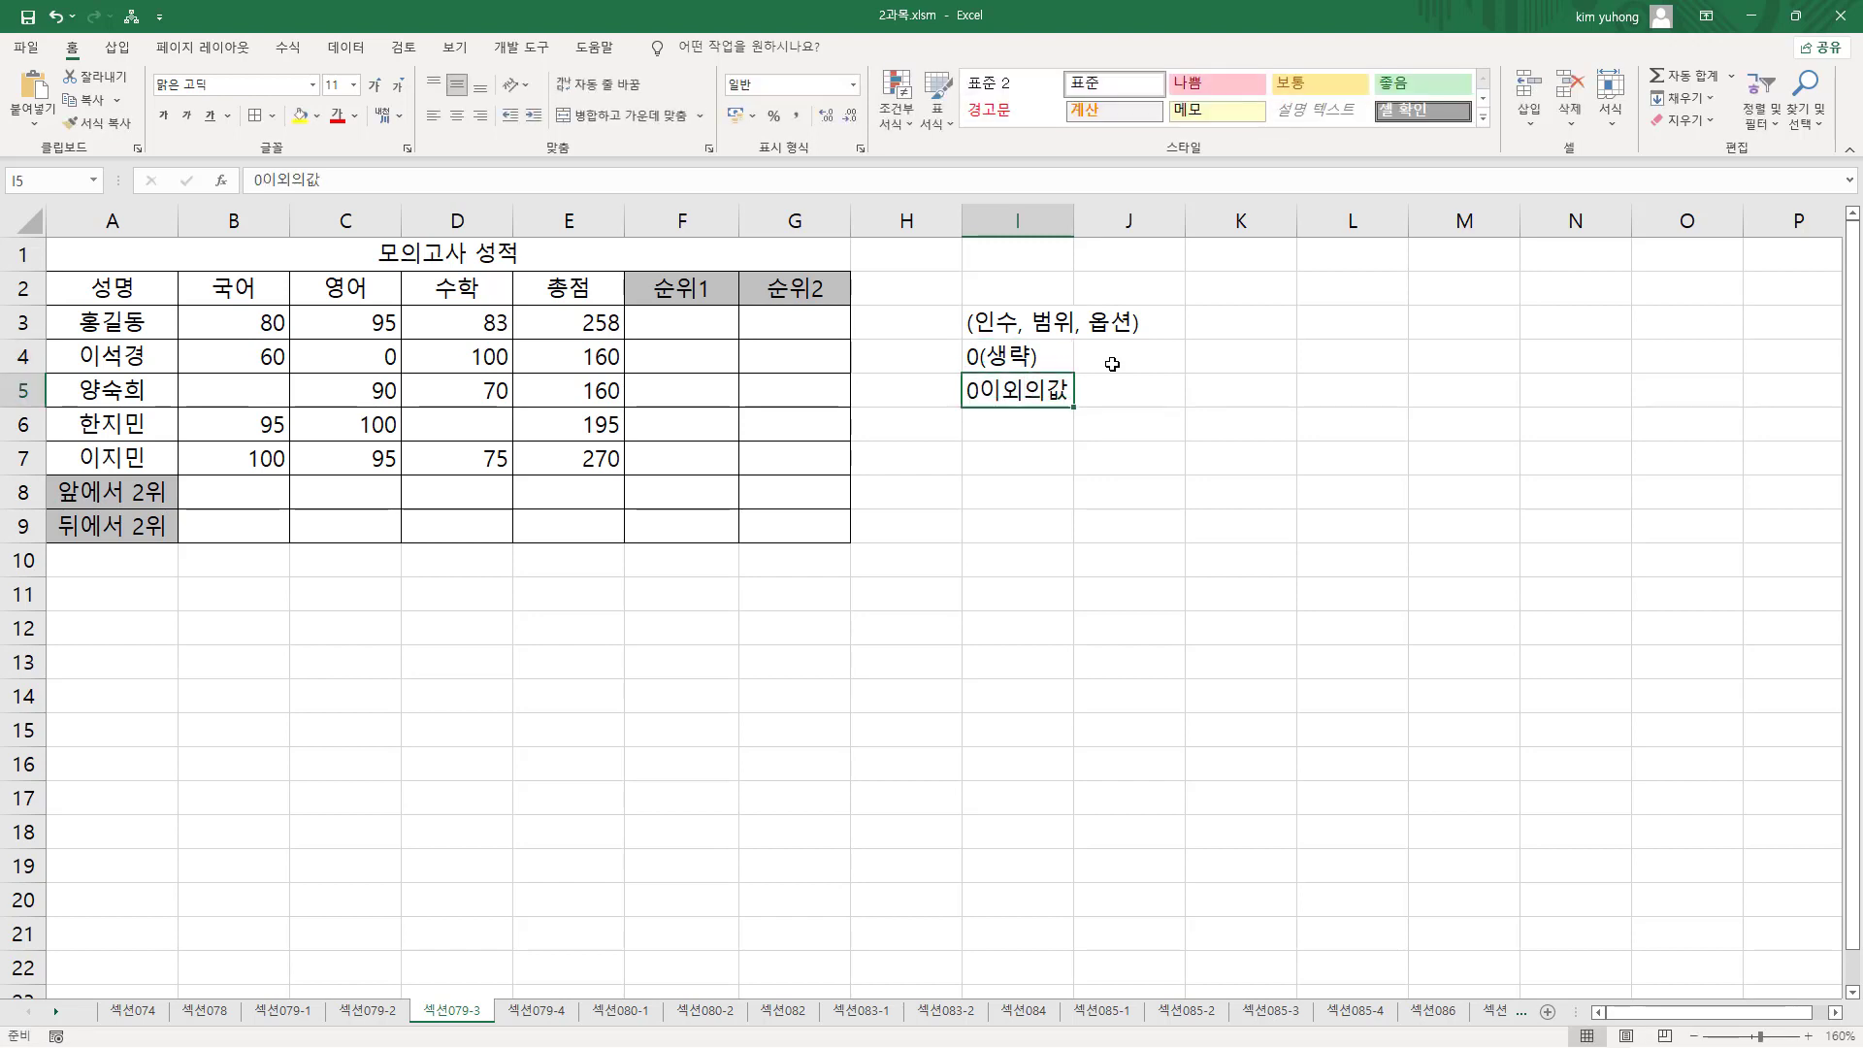
- Change the note in I5 to "1(0이외의값)" and widen column I so the text fits
key("F2")
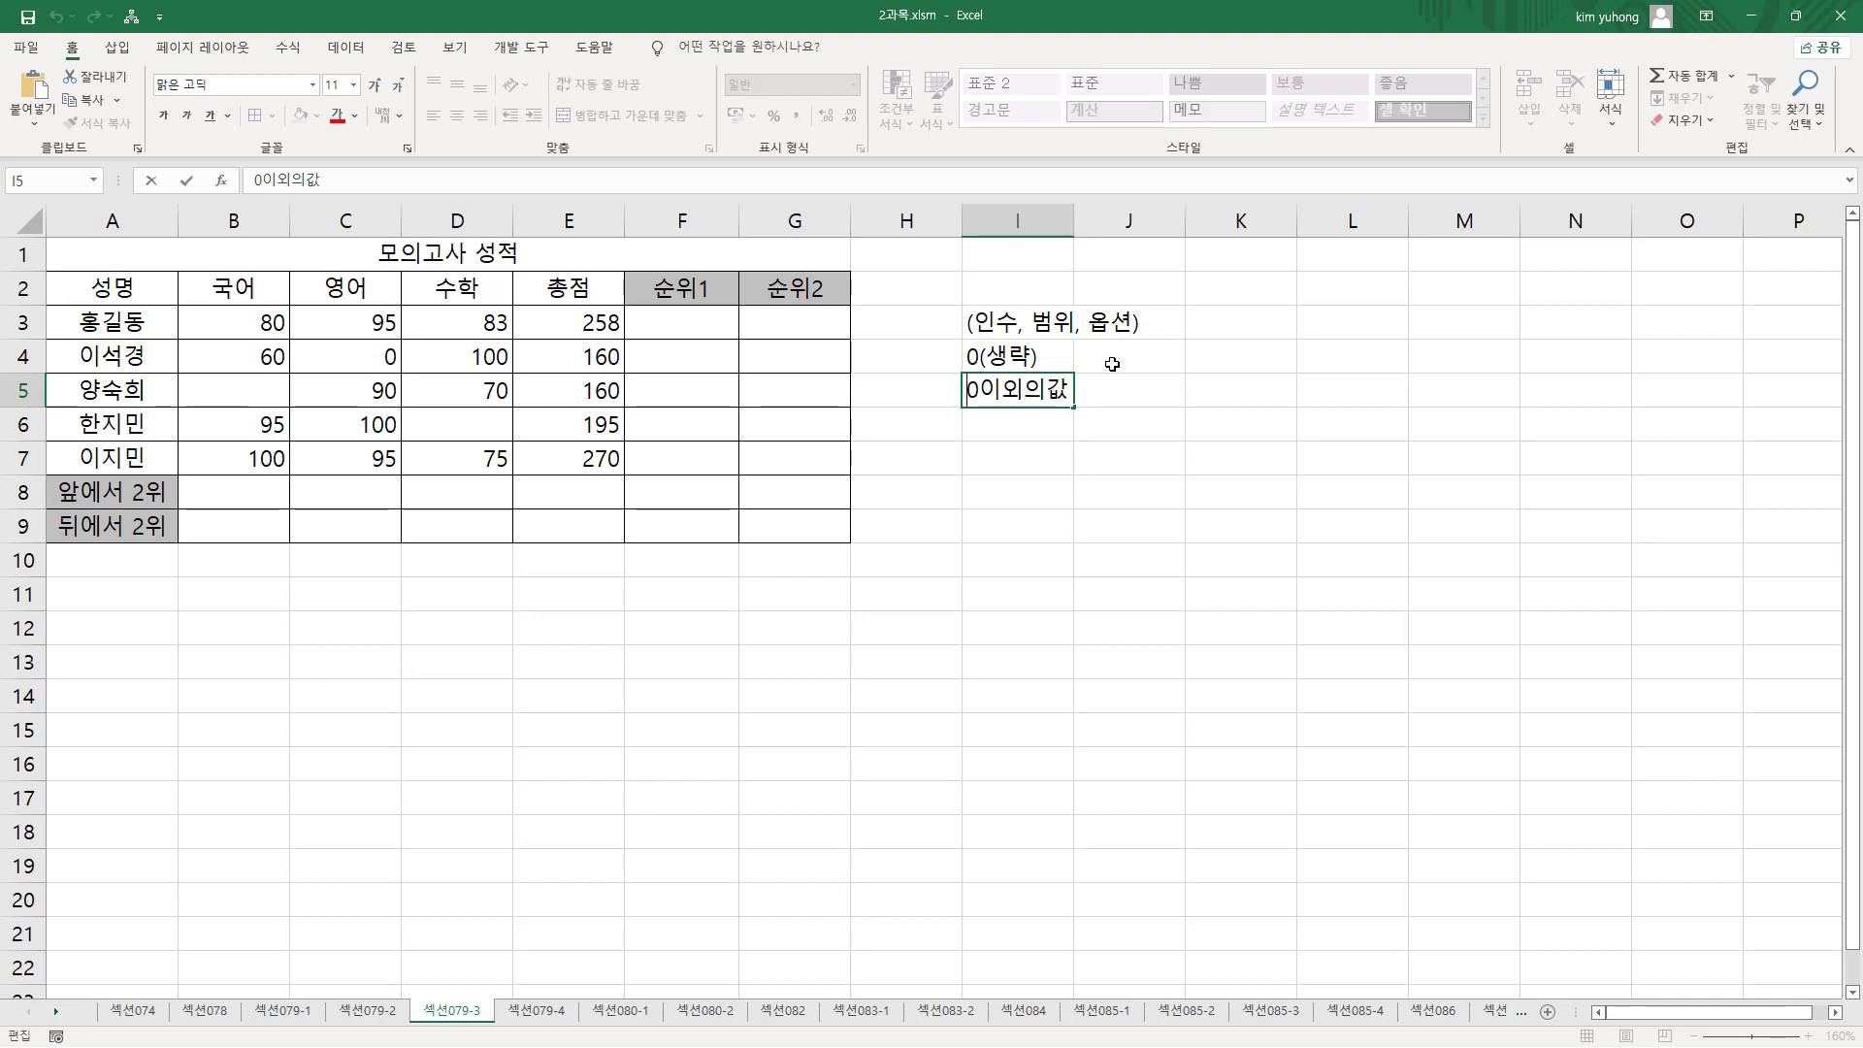
type("1")
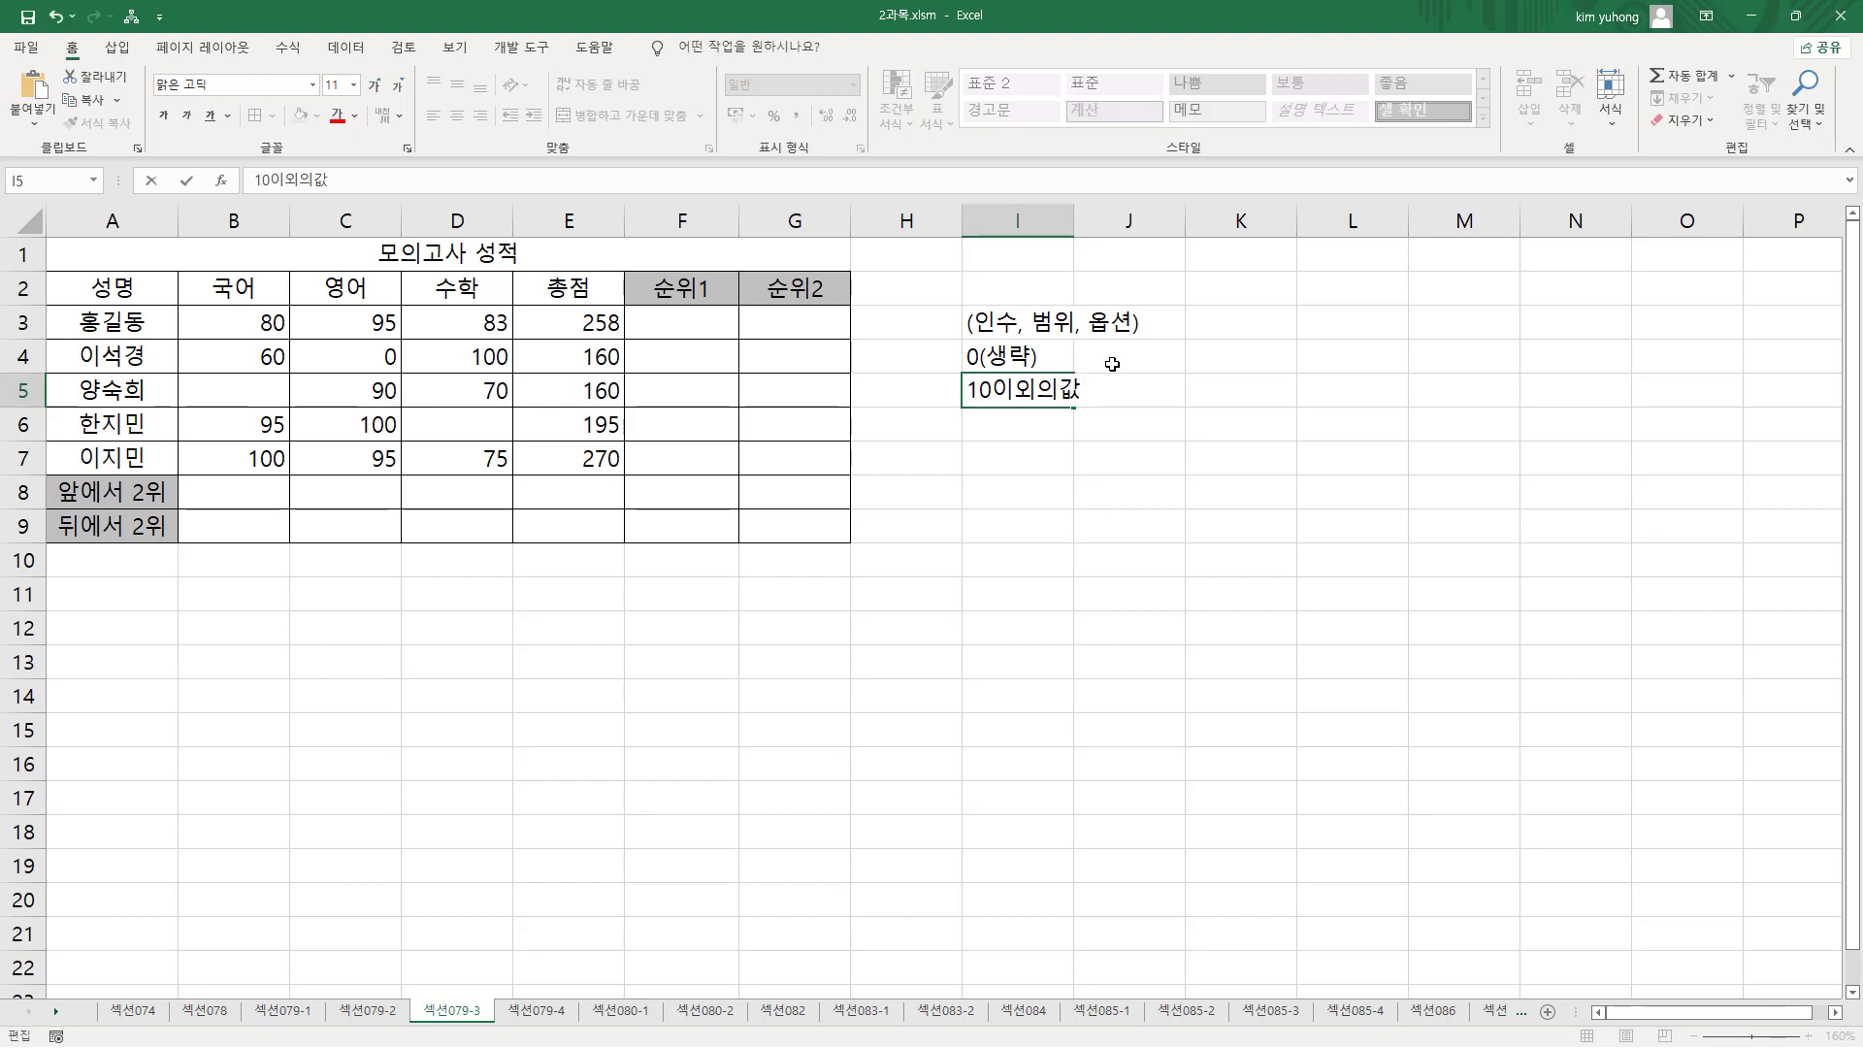
type("(")
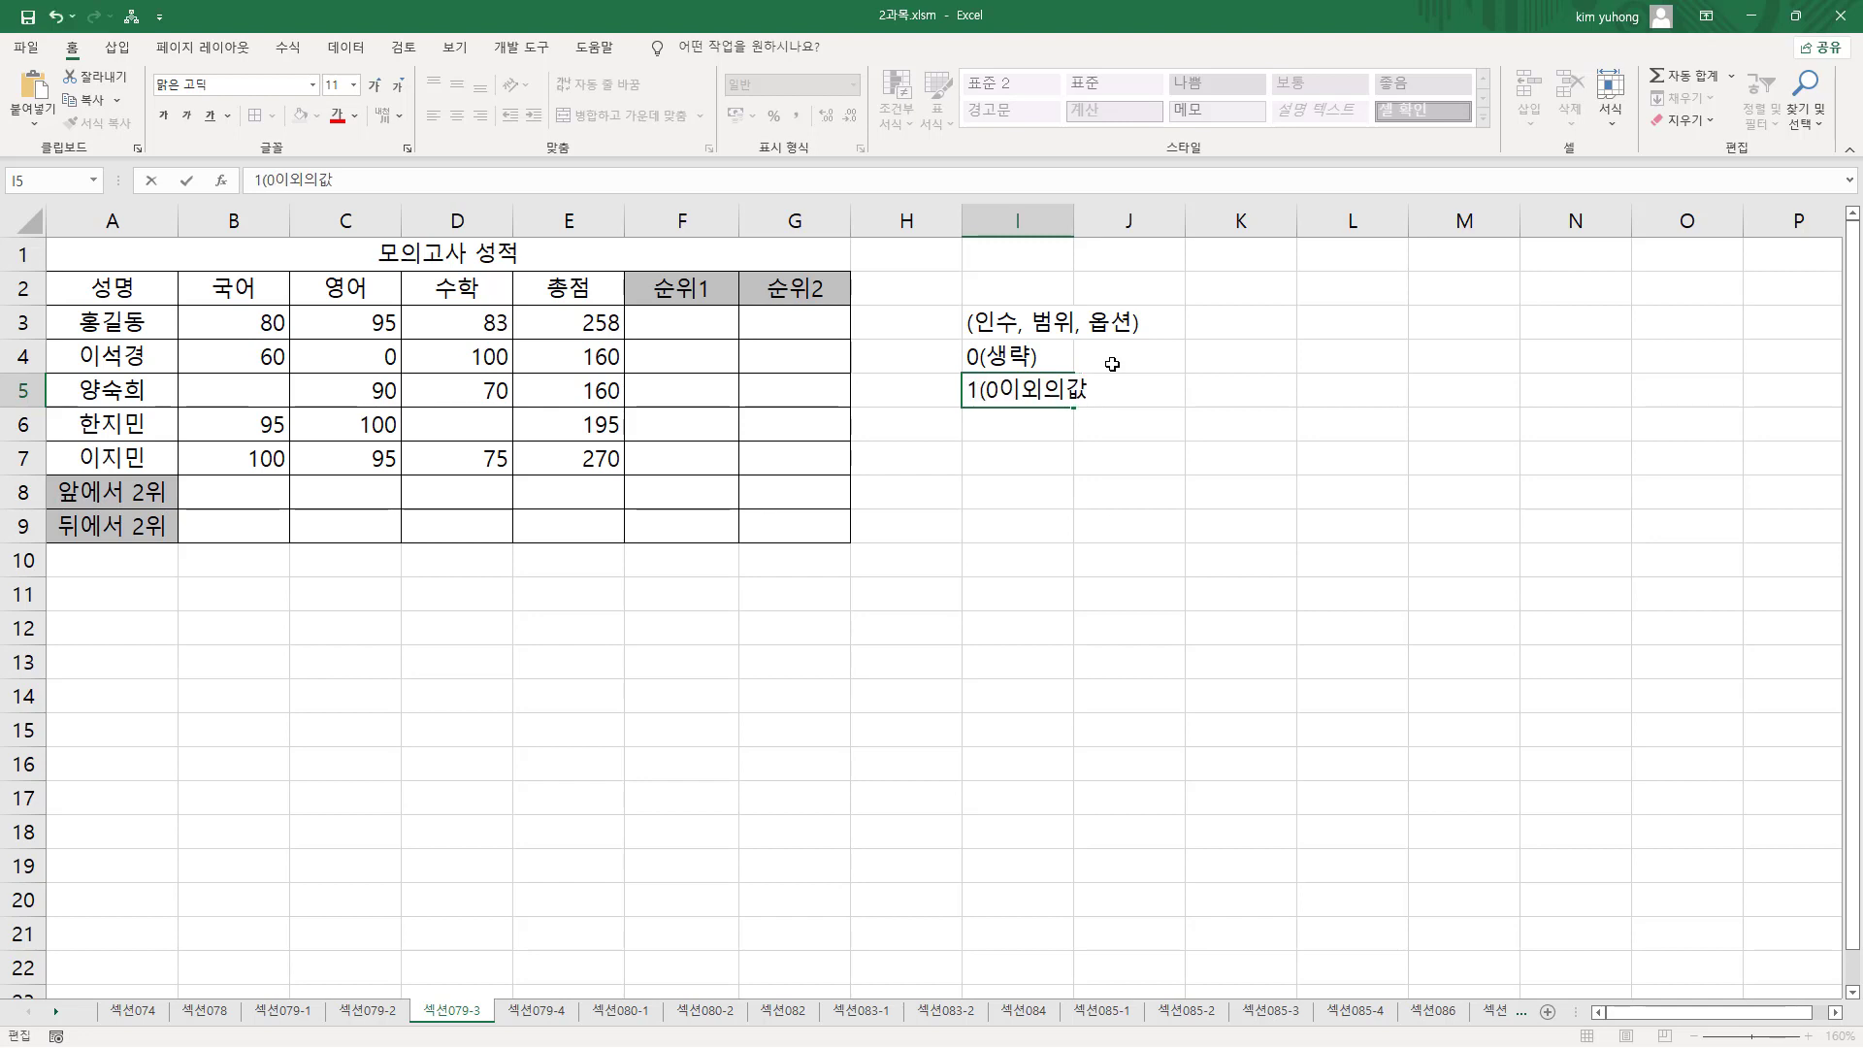
key("Return")
key("Up")
key("Up")
key("Down")
key("Up")
key("Down")
key("Right")
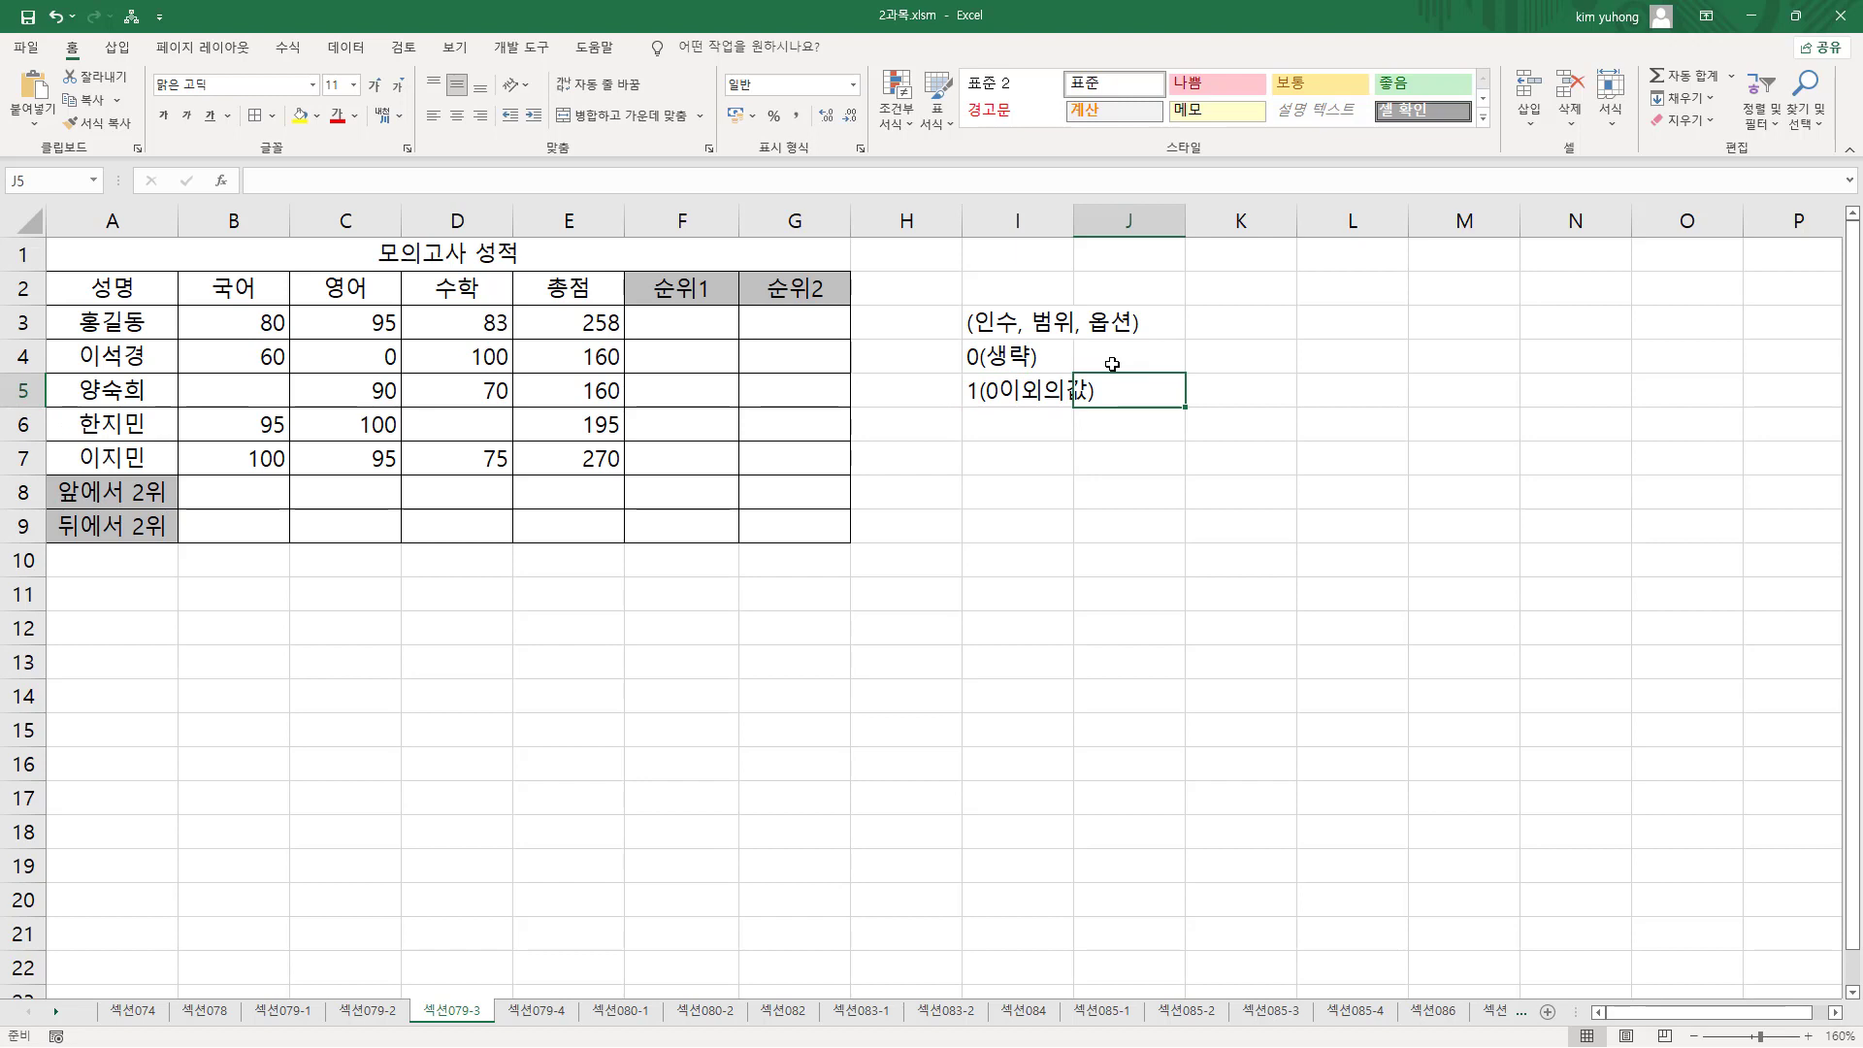
left_click_drag(1073, 219, 1104, 220)
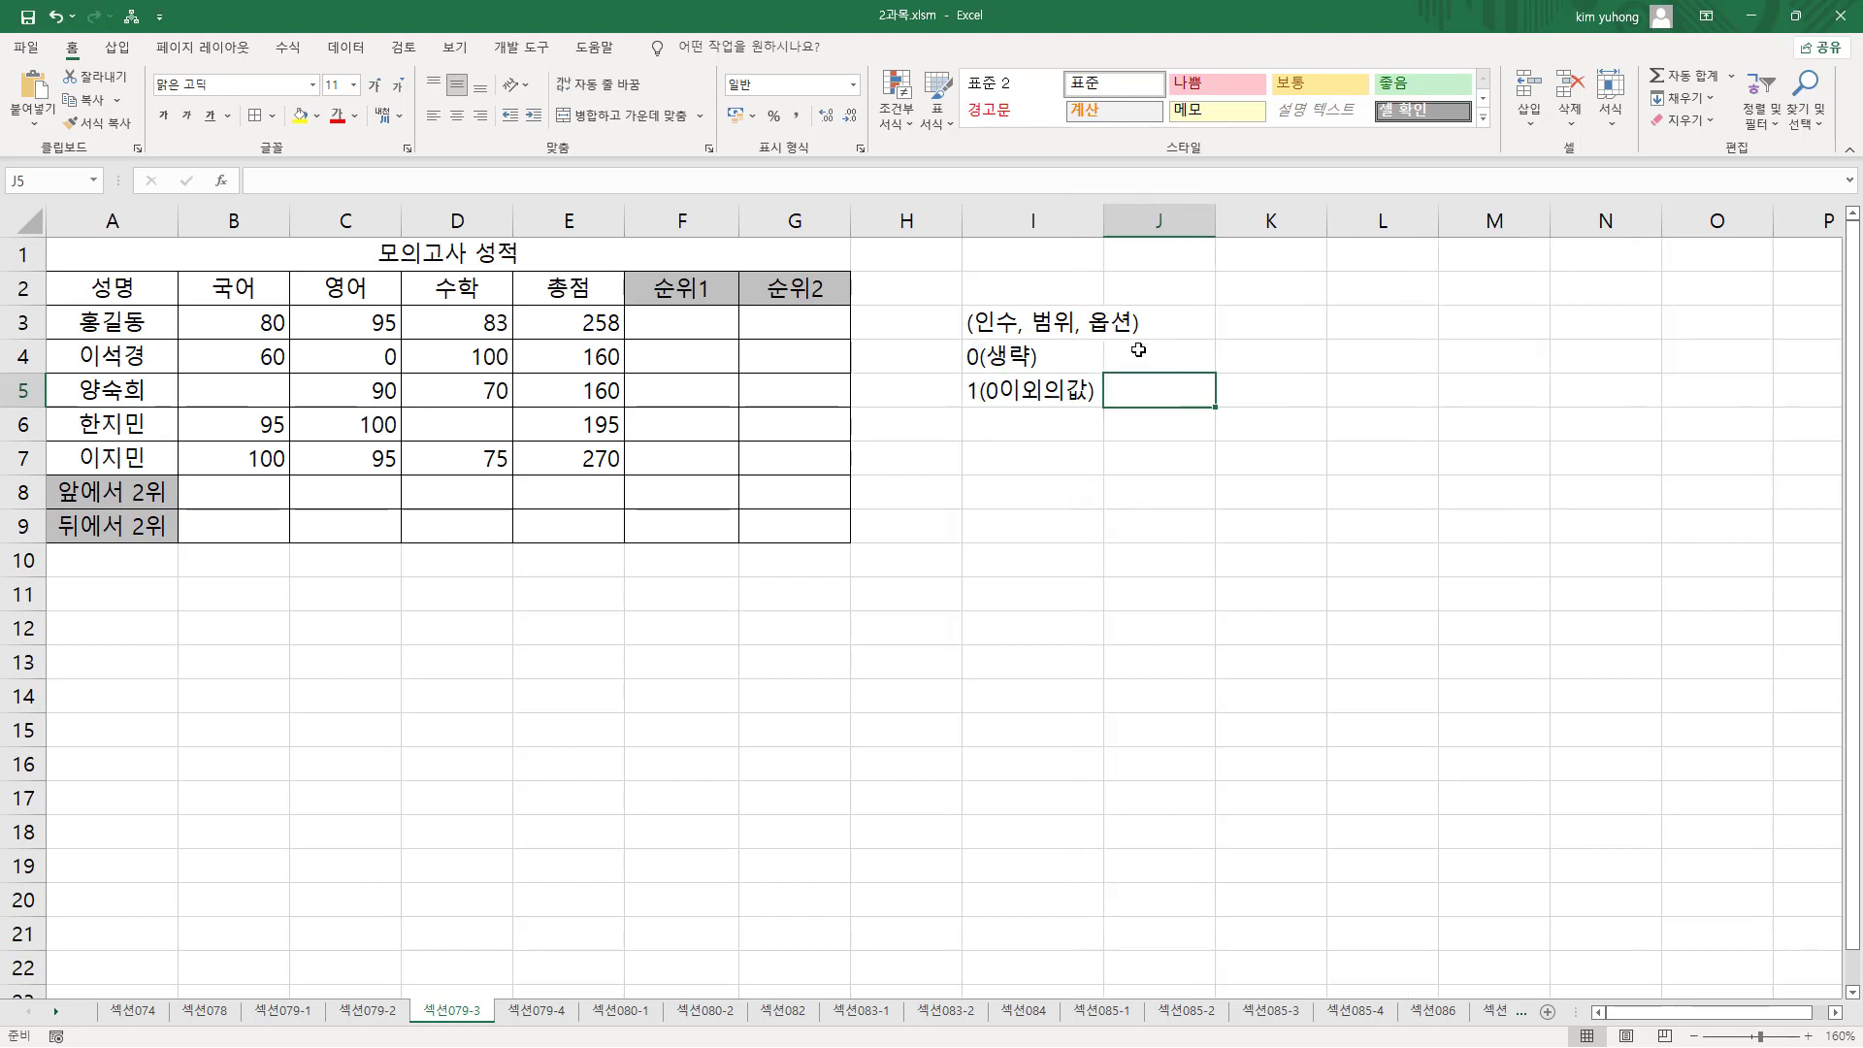
- Write "높은수" in J4 and "낮은수" in J5 beside the option values
key("Up")
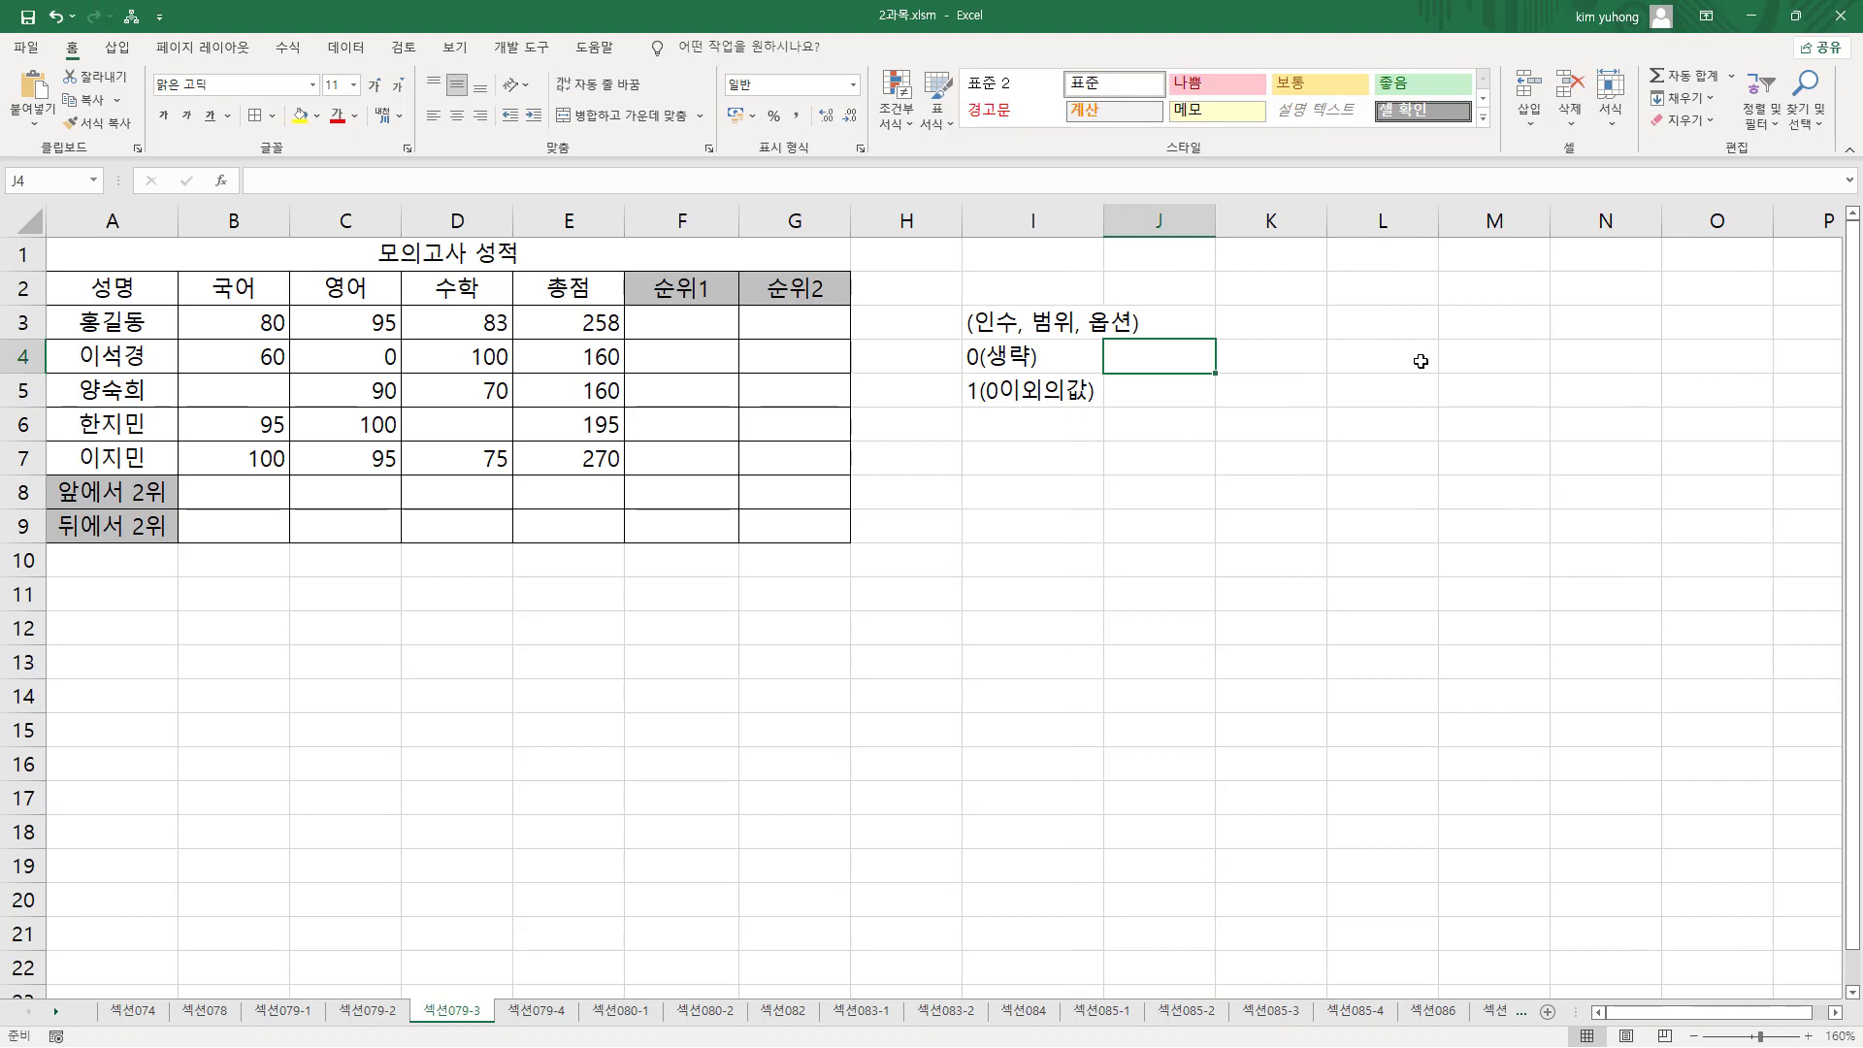
type("높ㅇ")
type("은수")
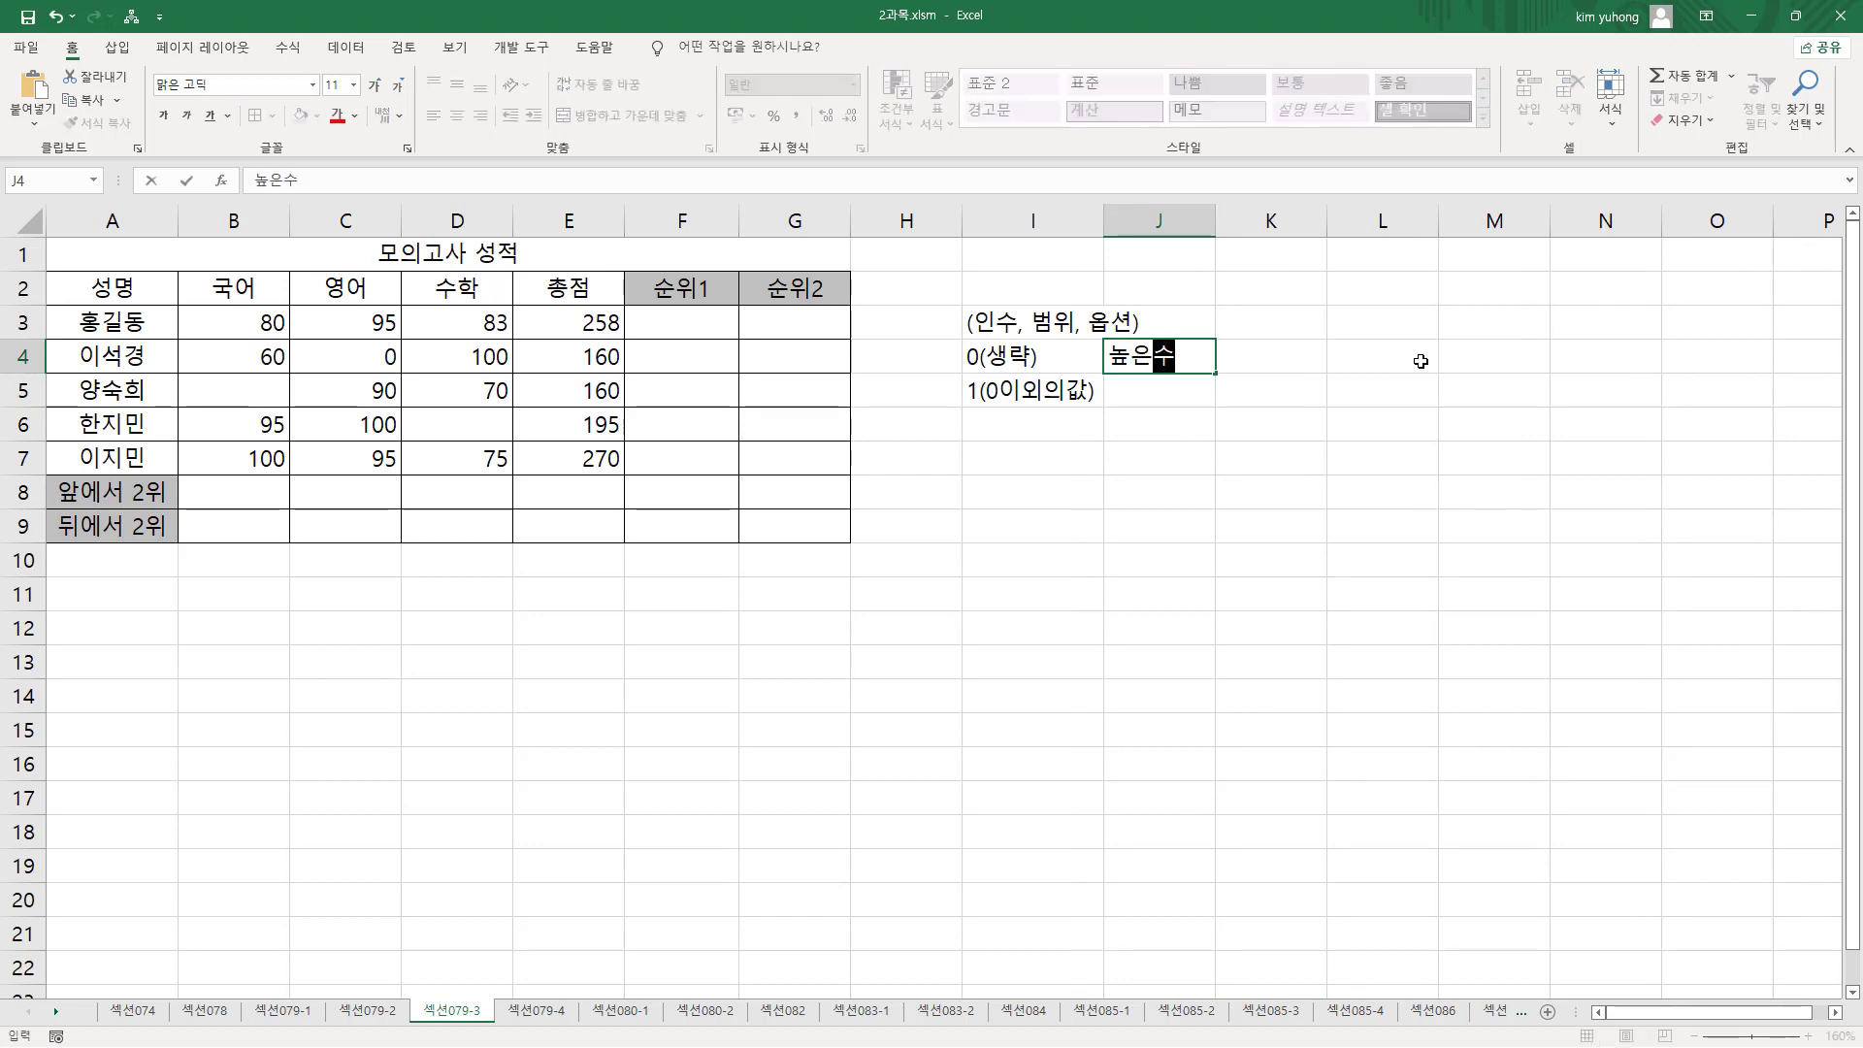
key("Return")
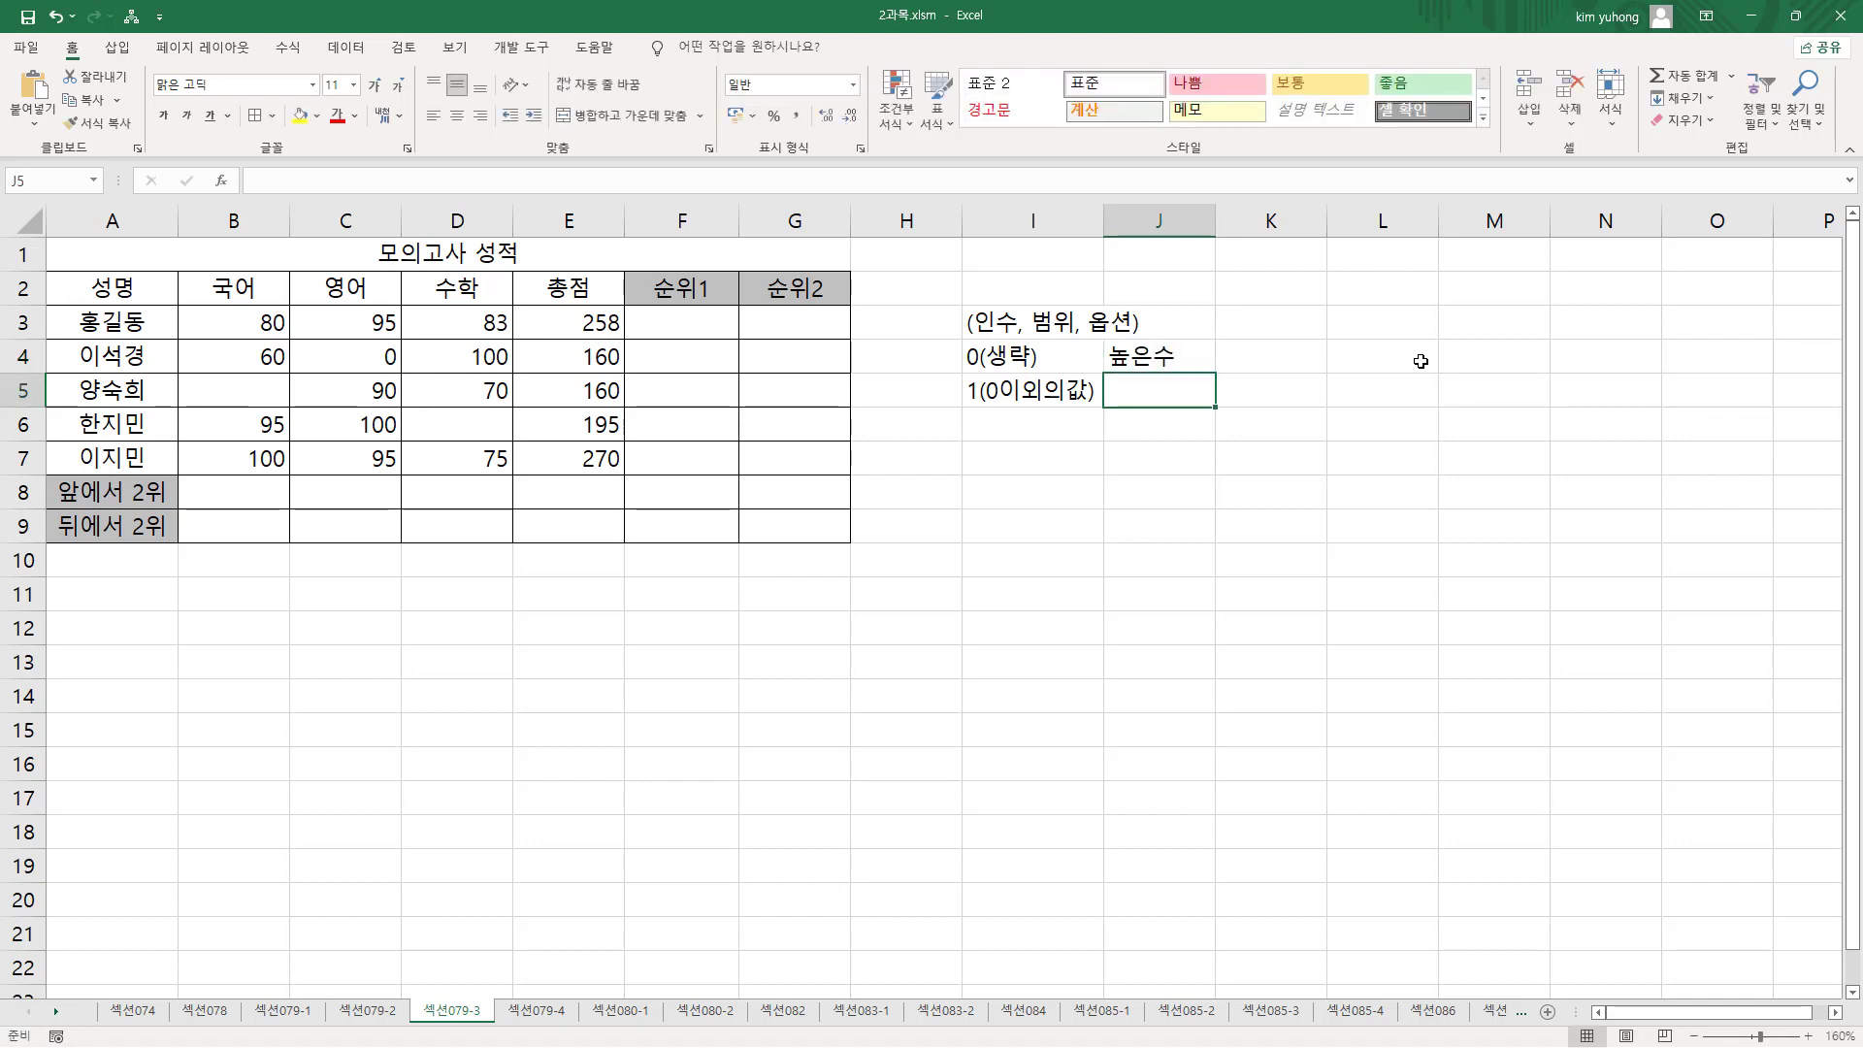
type("낮은수")
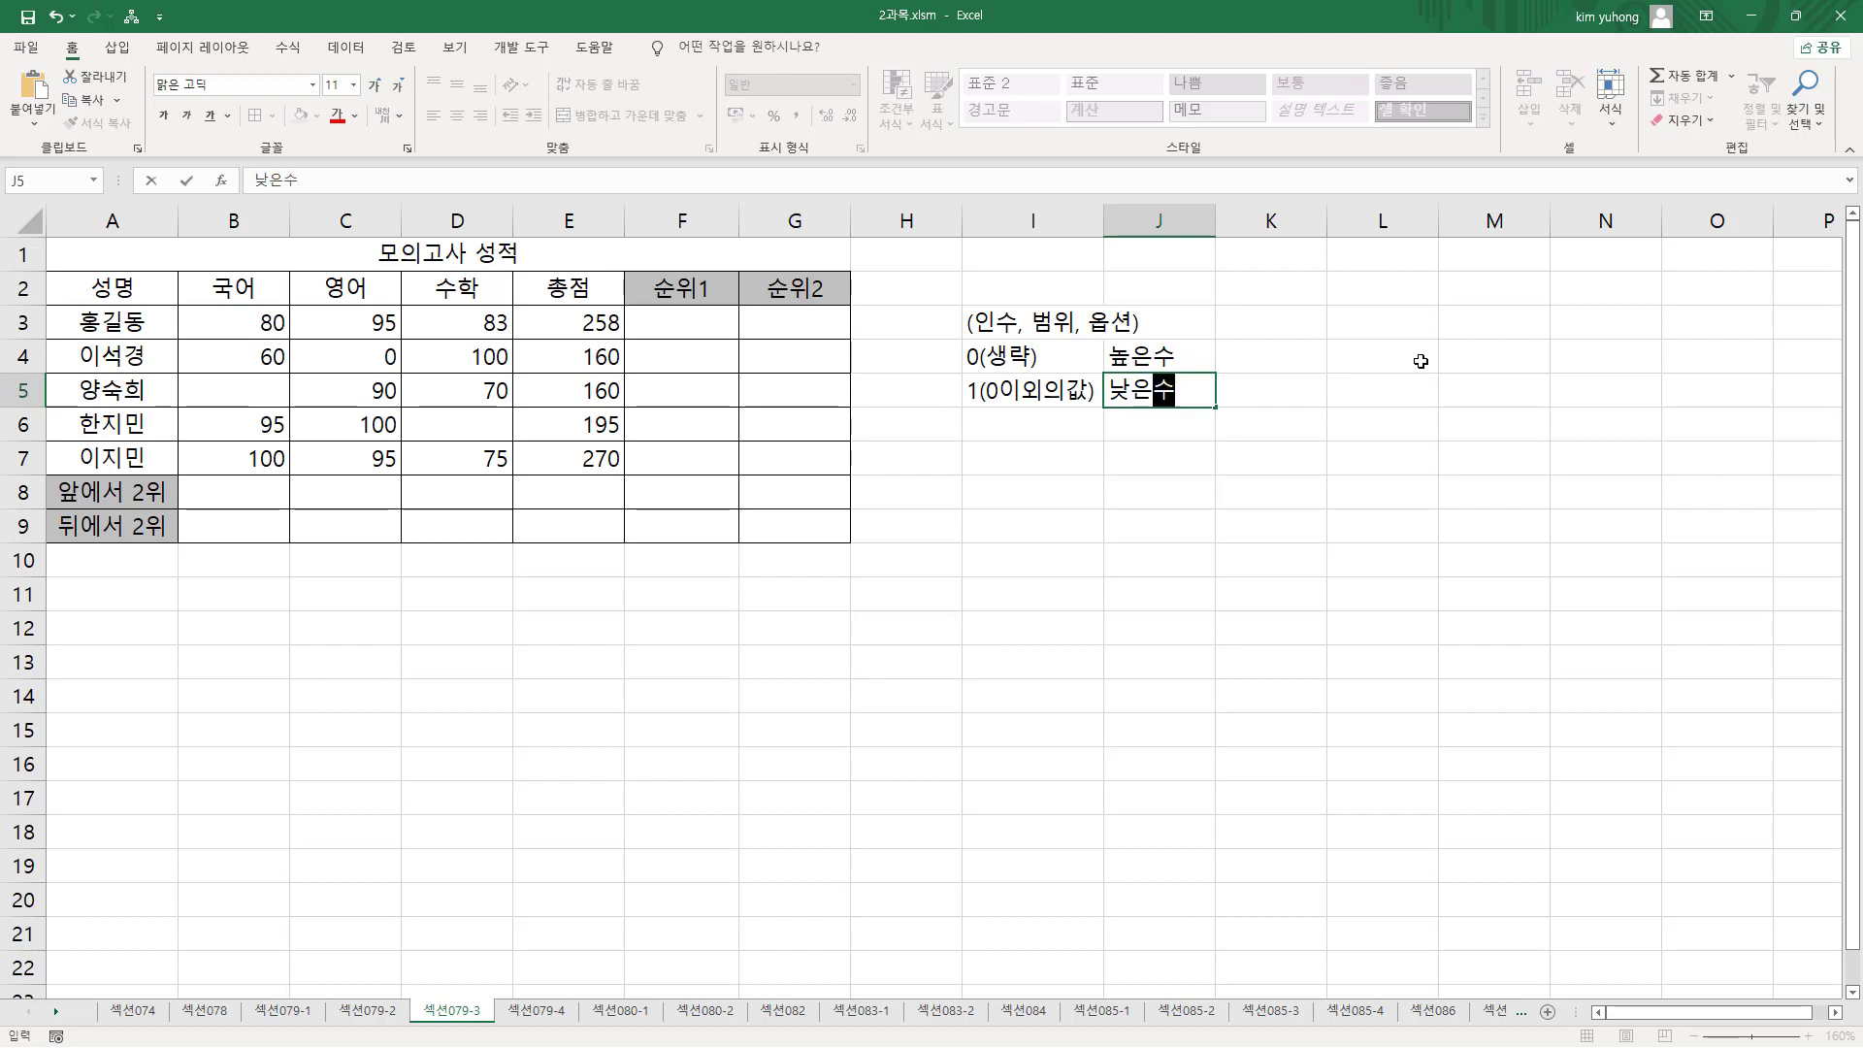
key("Up")
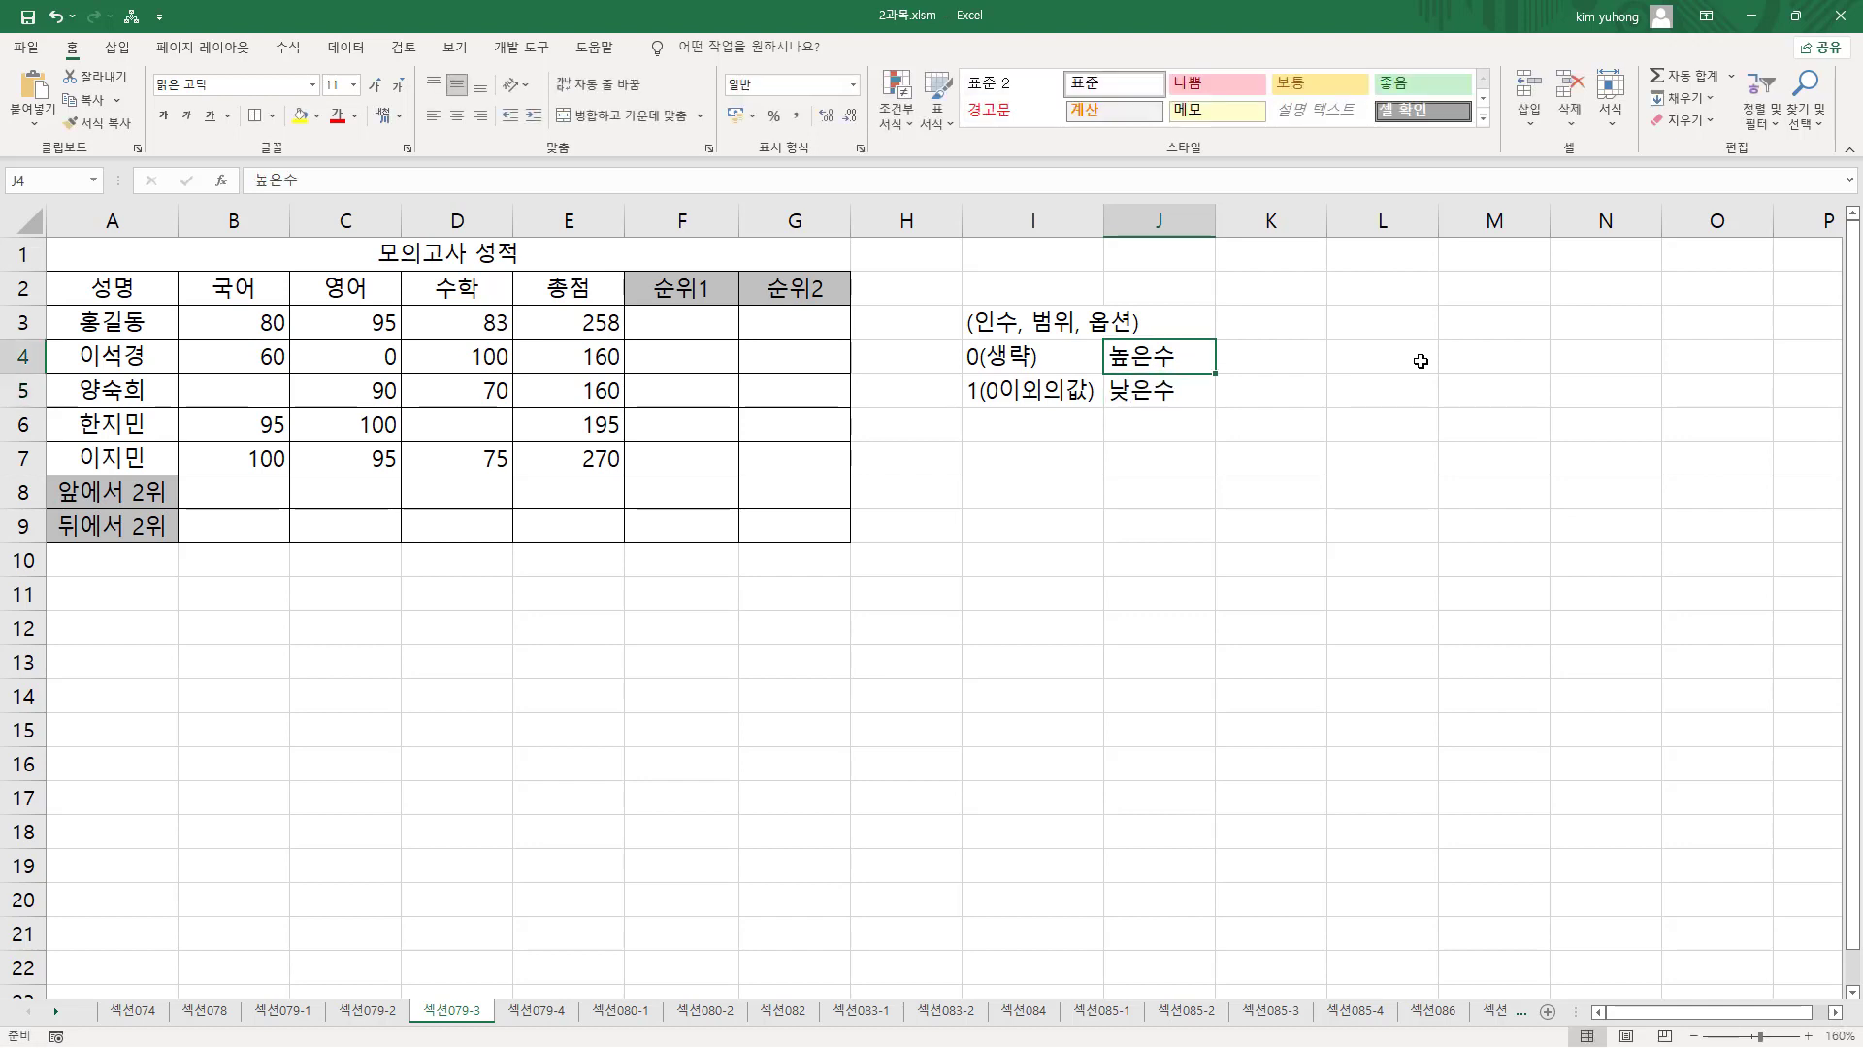
- Write the sort orders "내림차순" in K4 and "오름차순" in K5
key("Right")
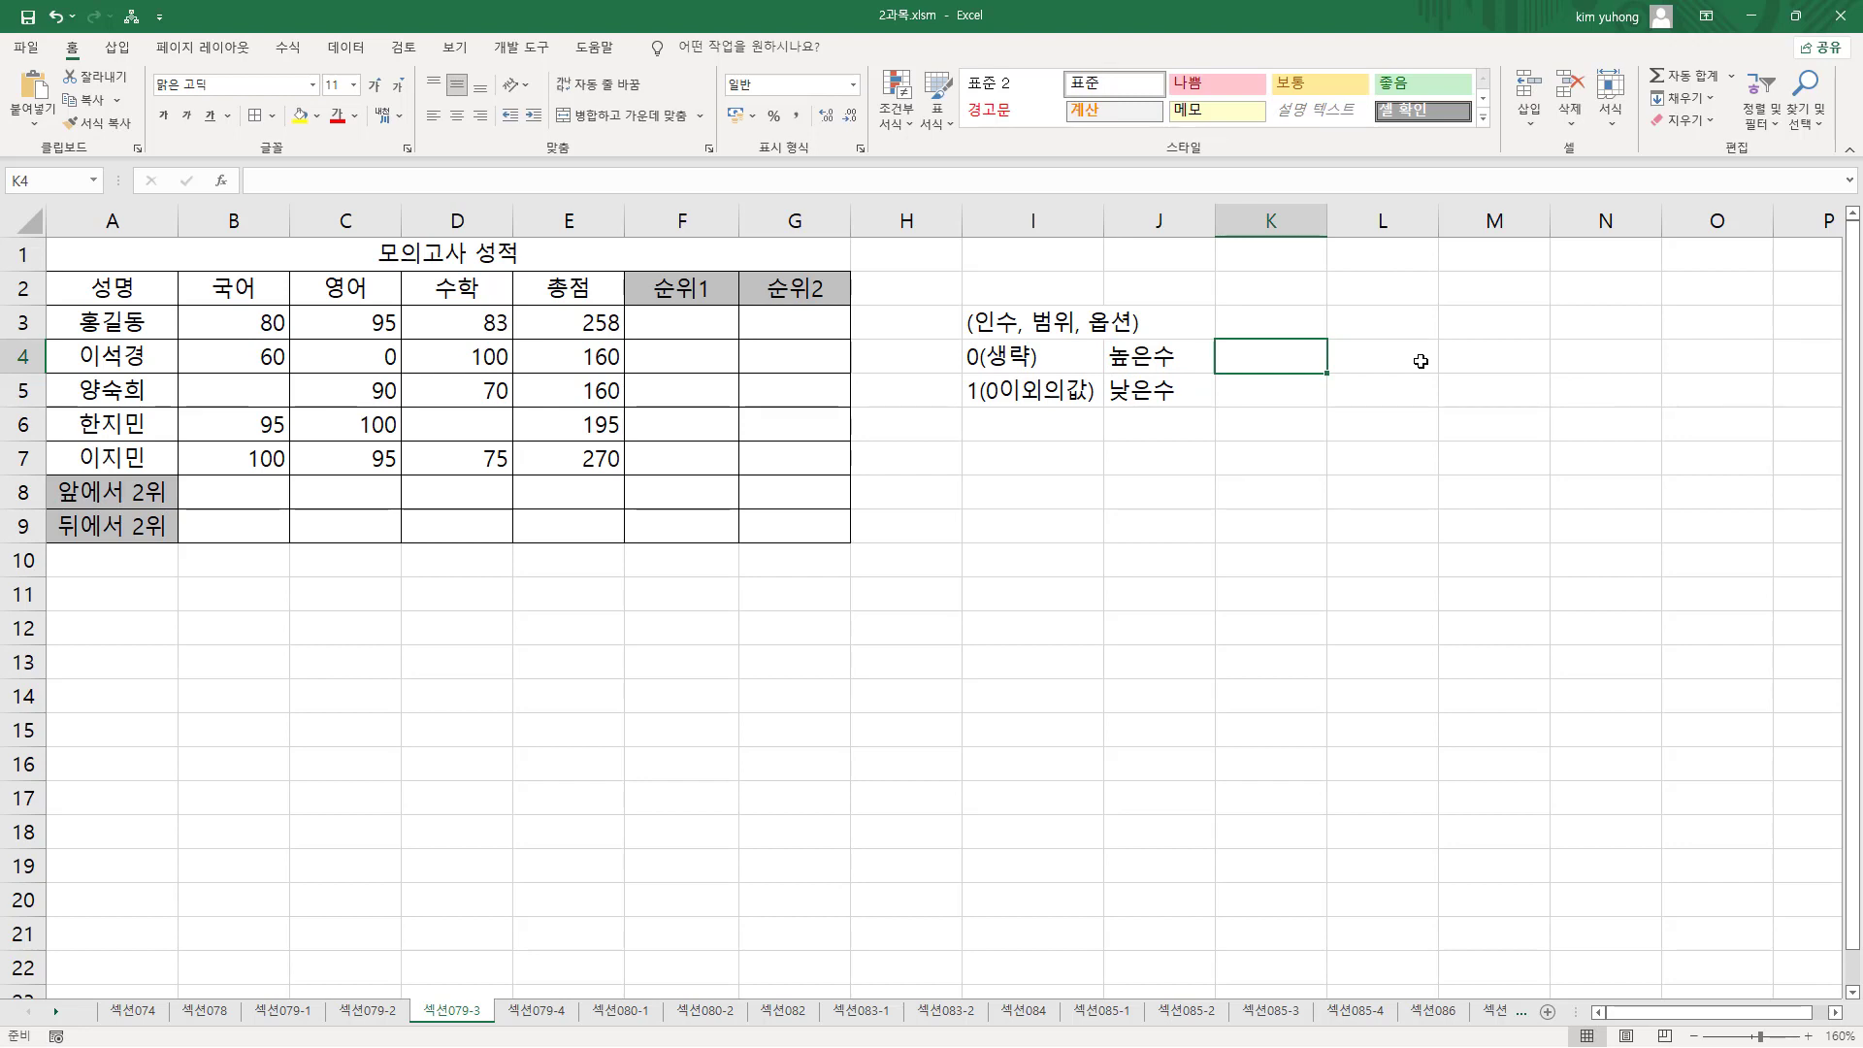
type("내림")
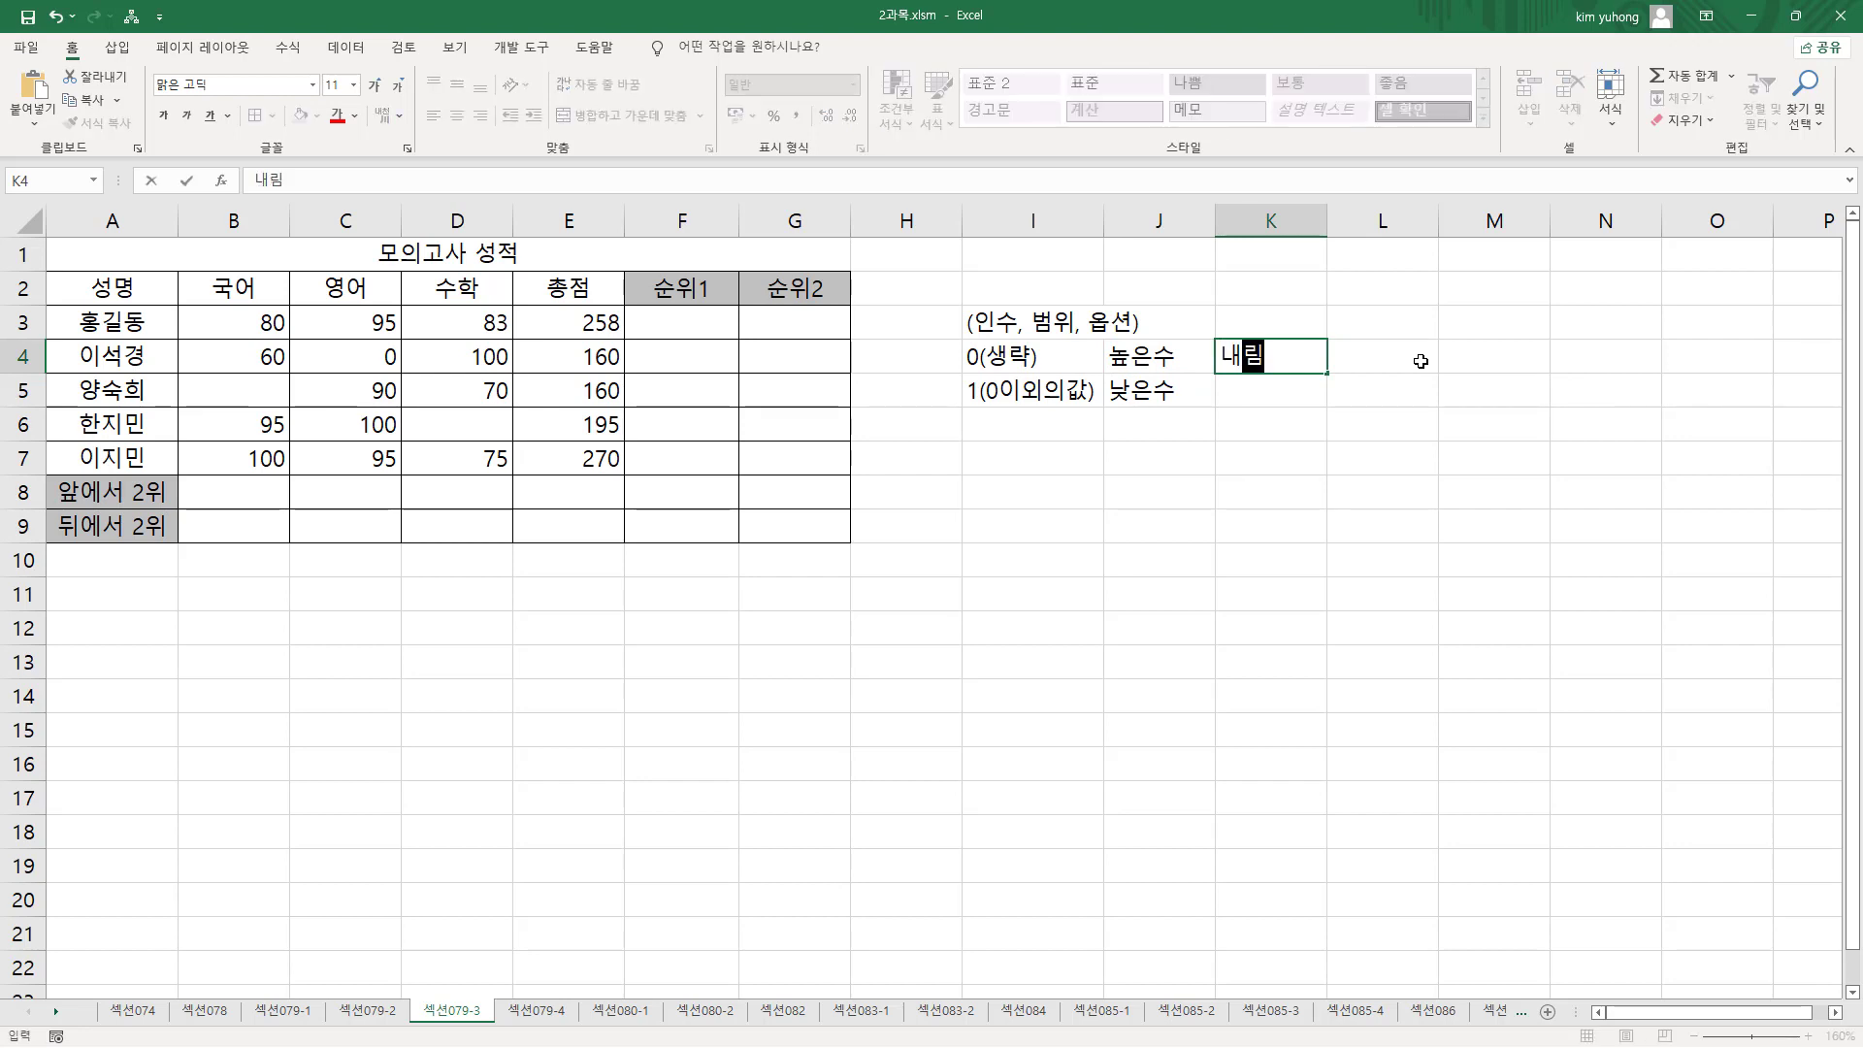
type("ㅊㅜ산")
key("BackSpace")
key("BackSpace")
key("BackSpace")
key("BackSpace")
type("차순")
key("Return")
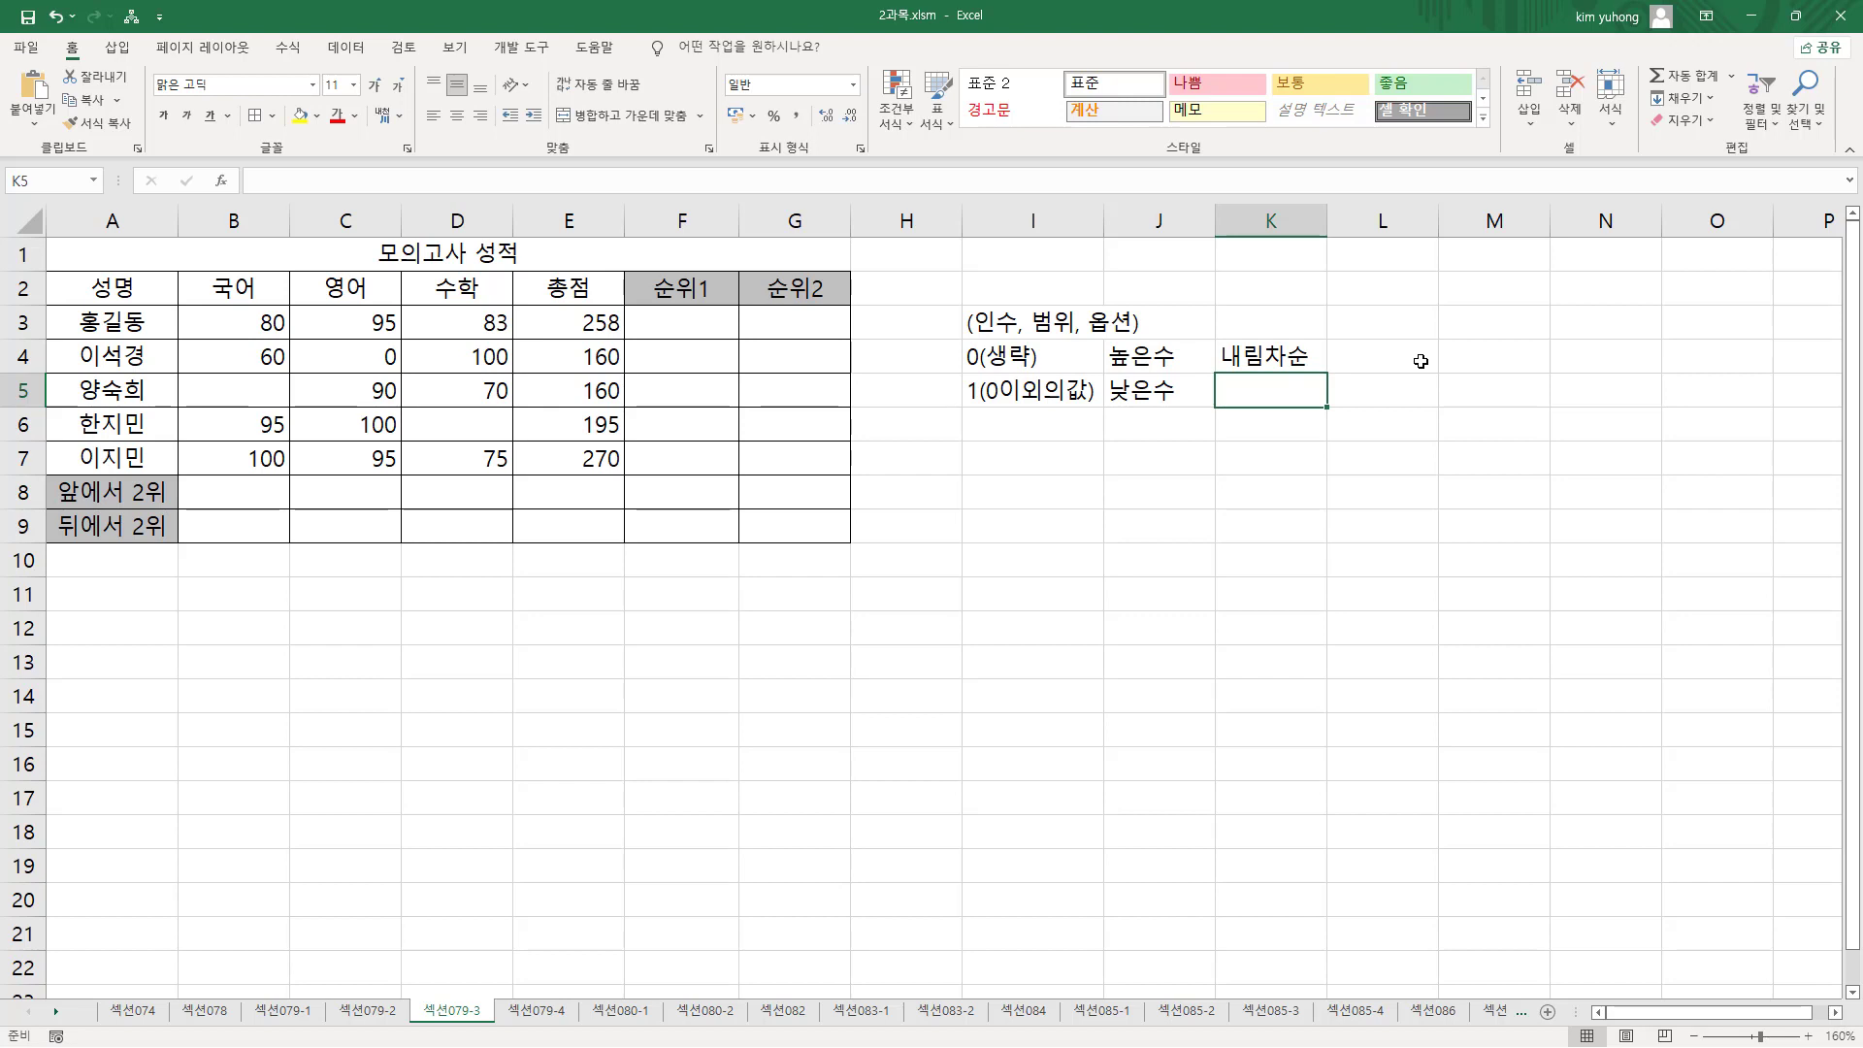
type("오름찻")
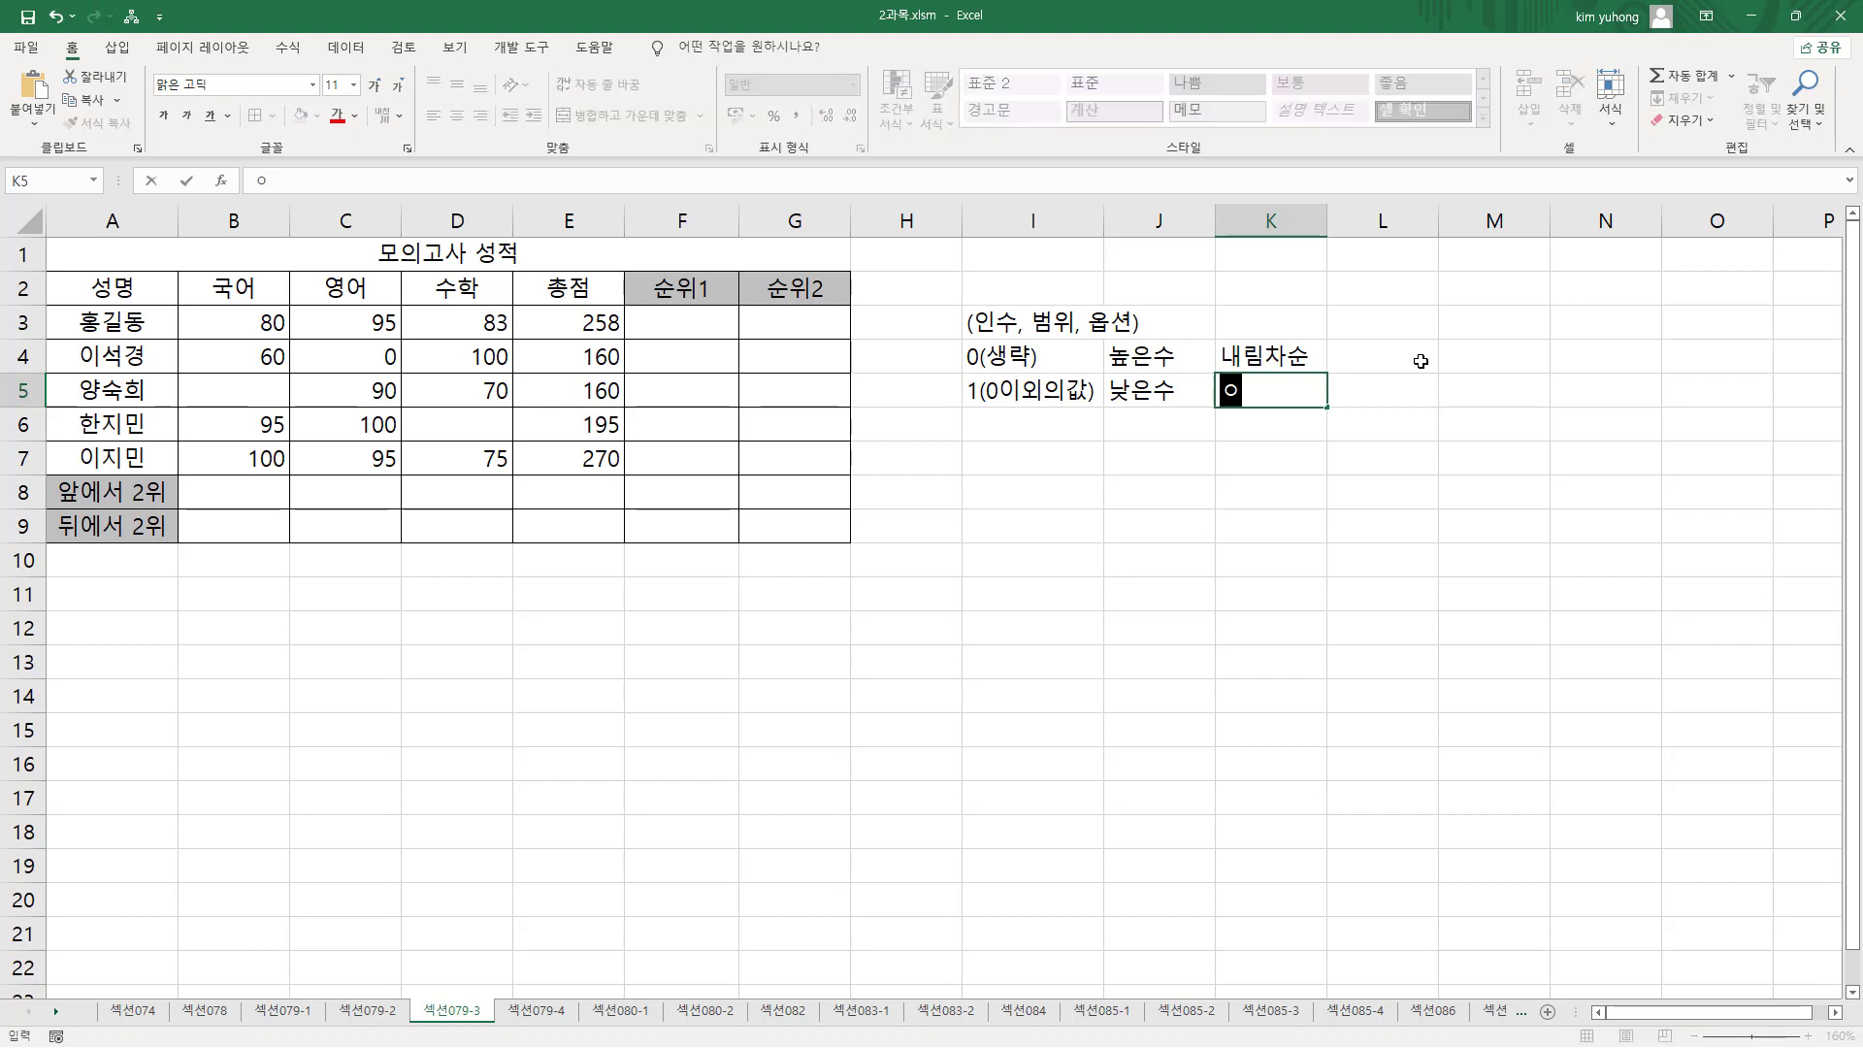
type("순")
key("Return")
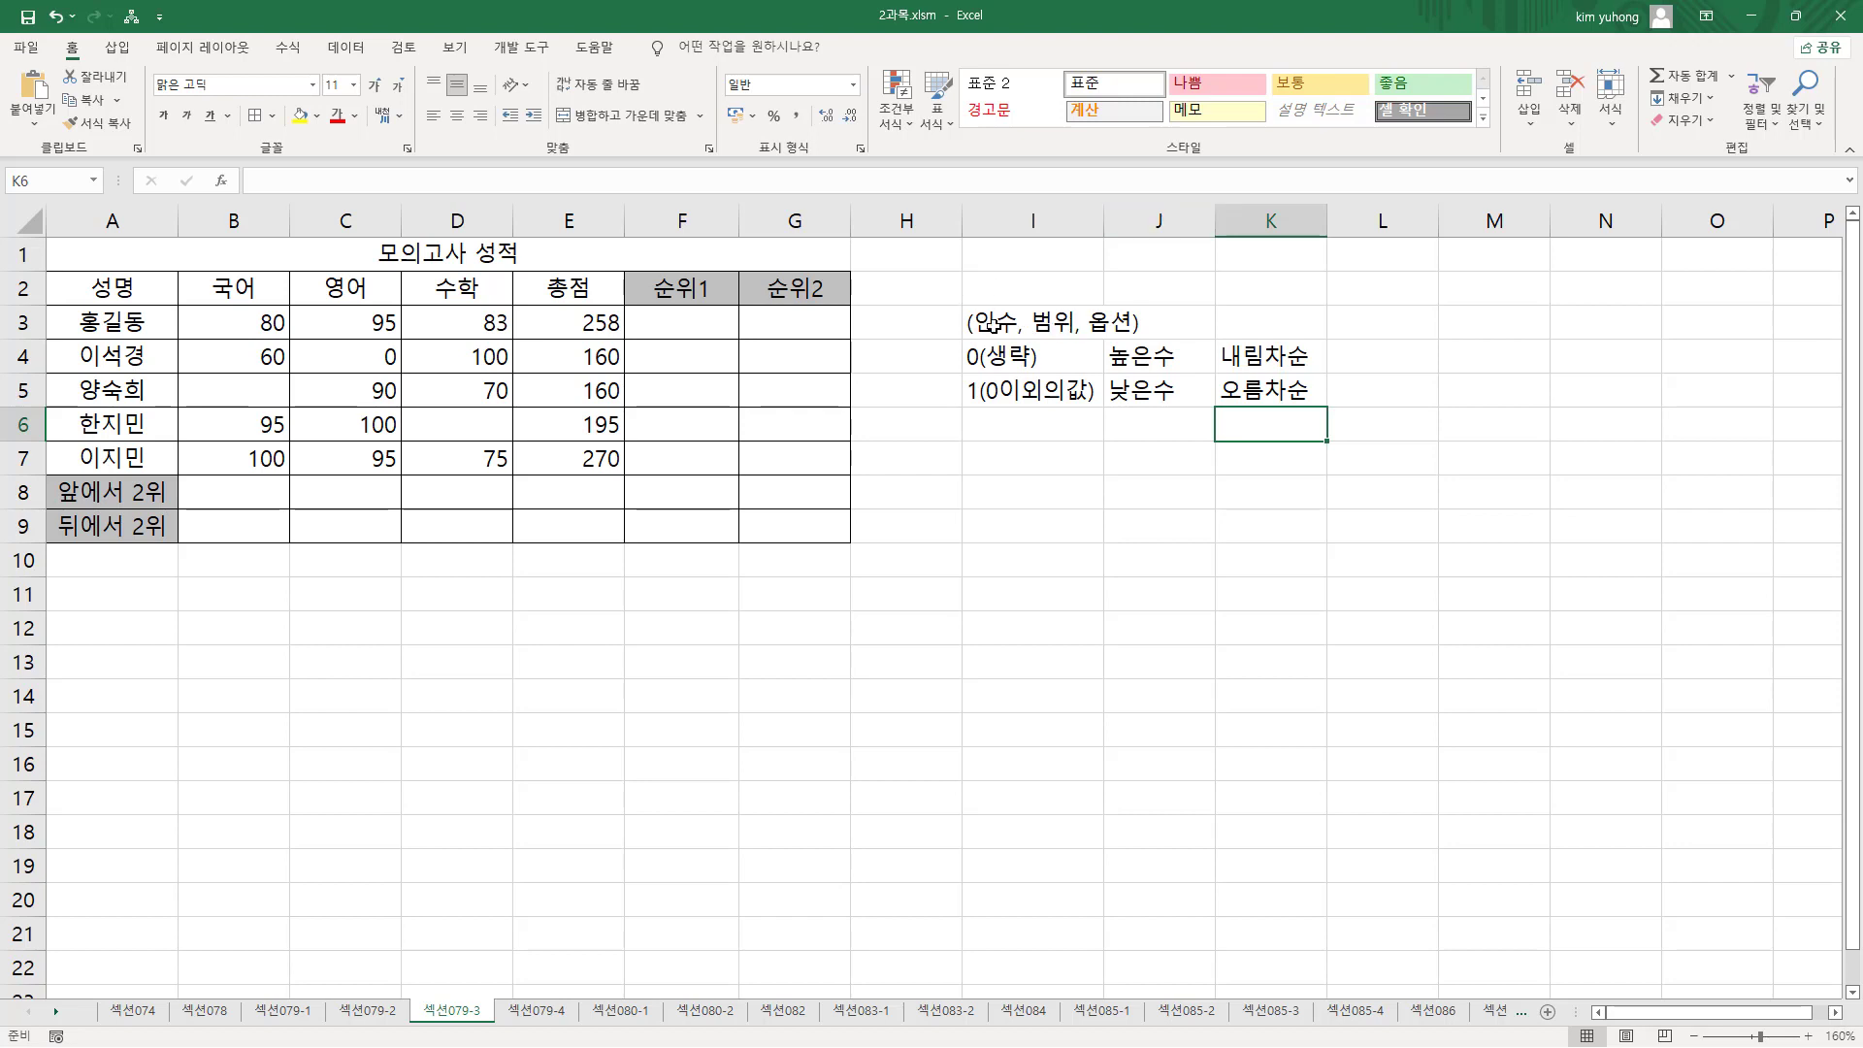
- Write the argument note "(내점수, 범위, 옵션)" in I2 above the existing argument line
left_click(1005, 289)
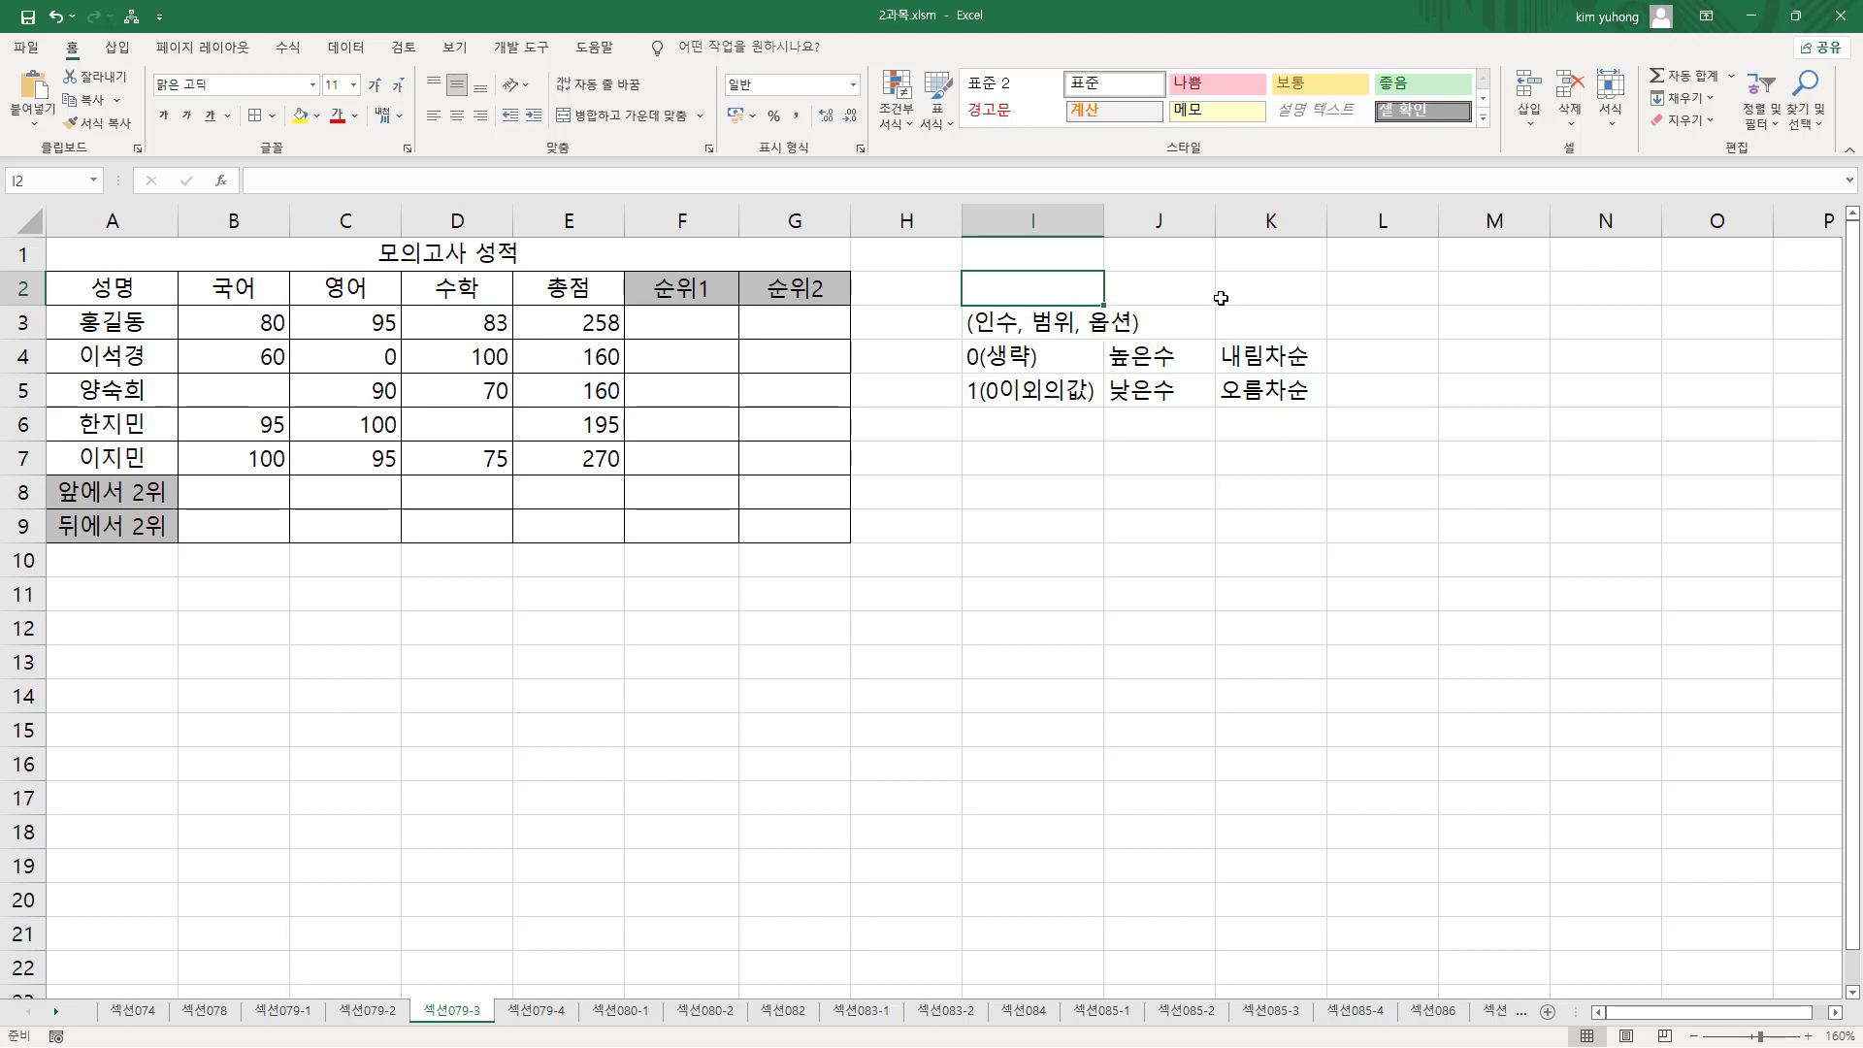
type("(")
type("내점수")
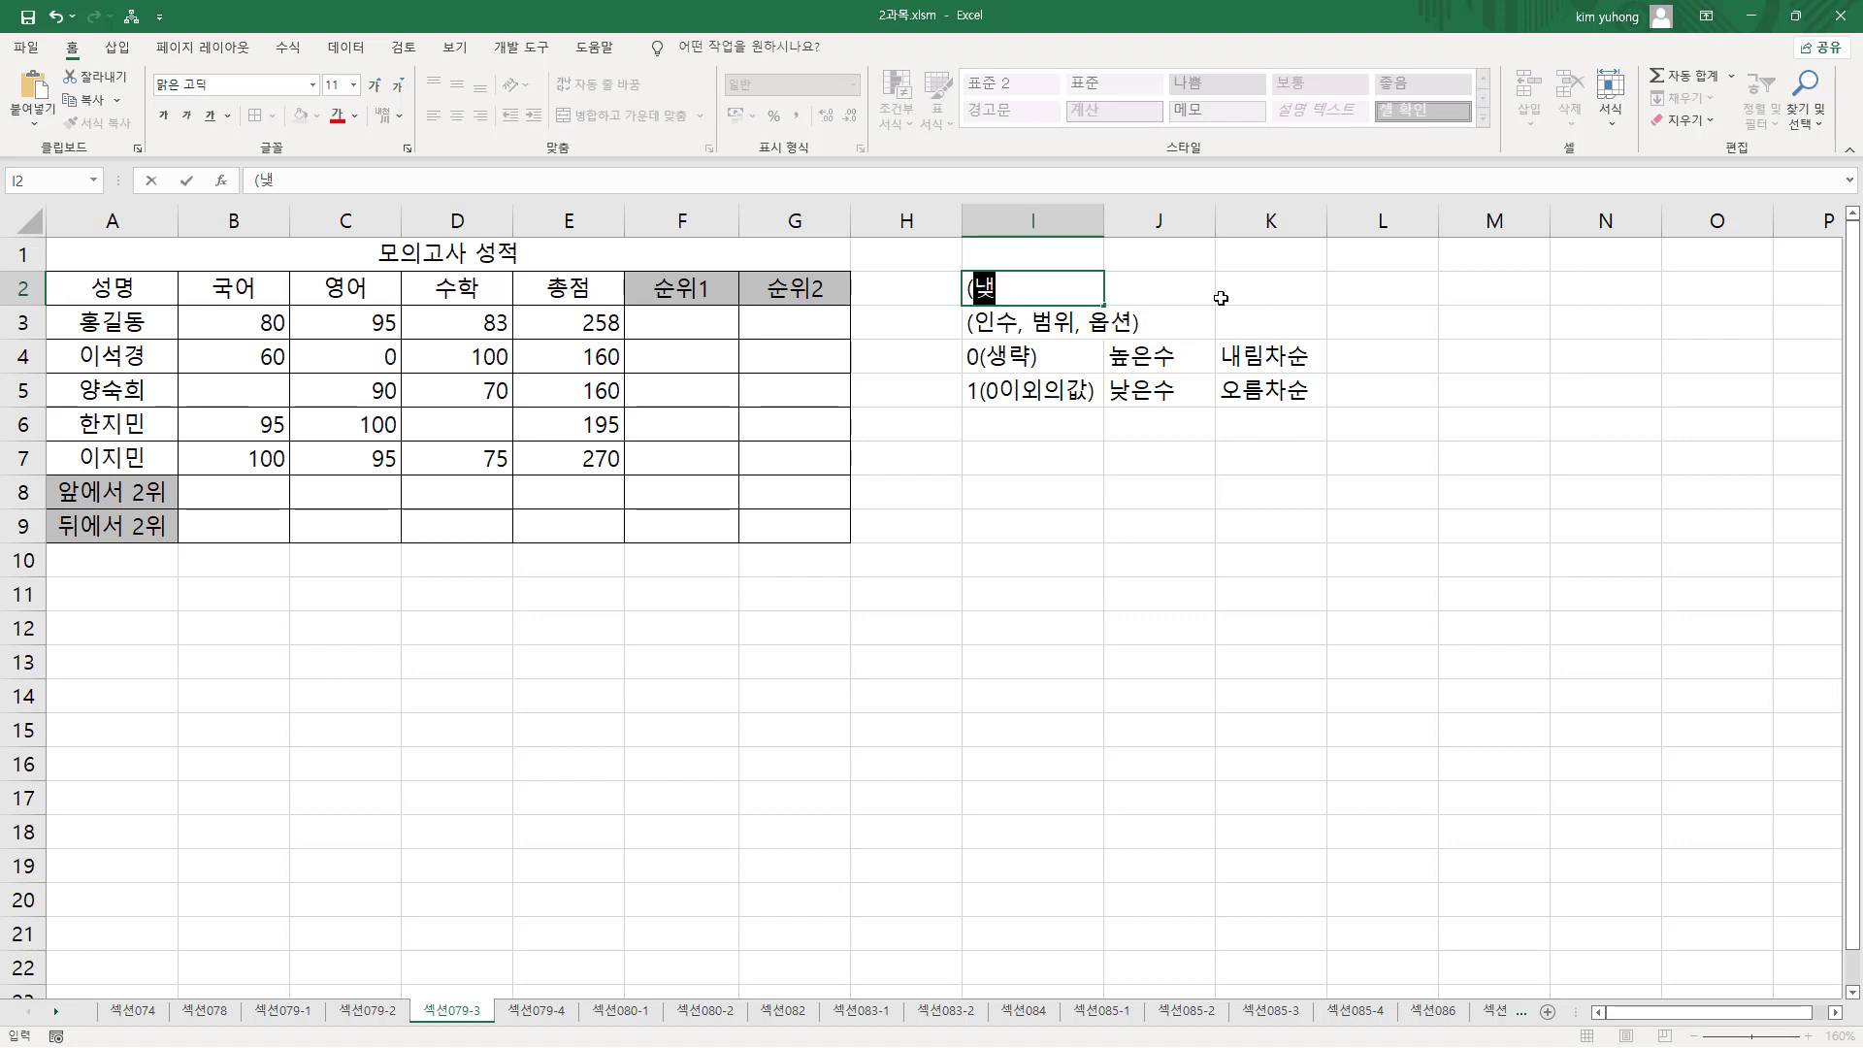
type(", 범위,")
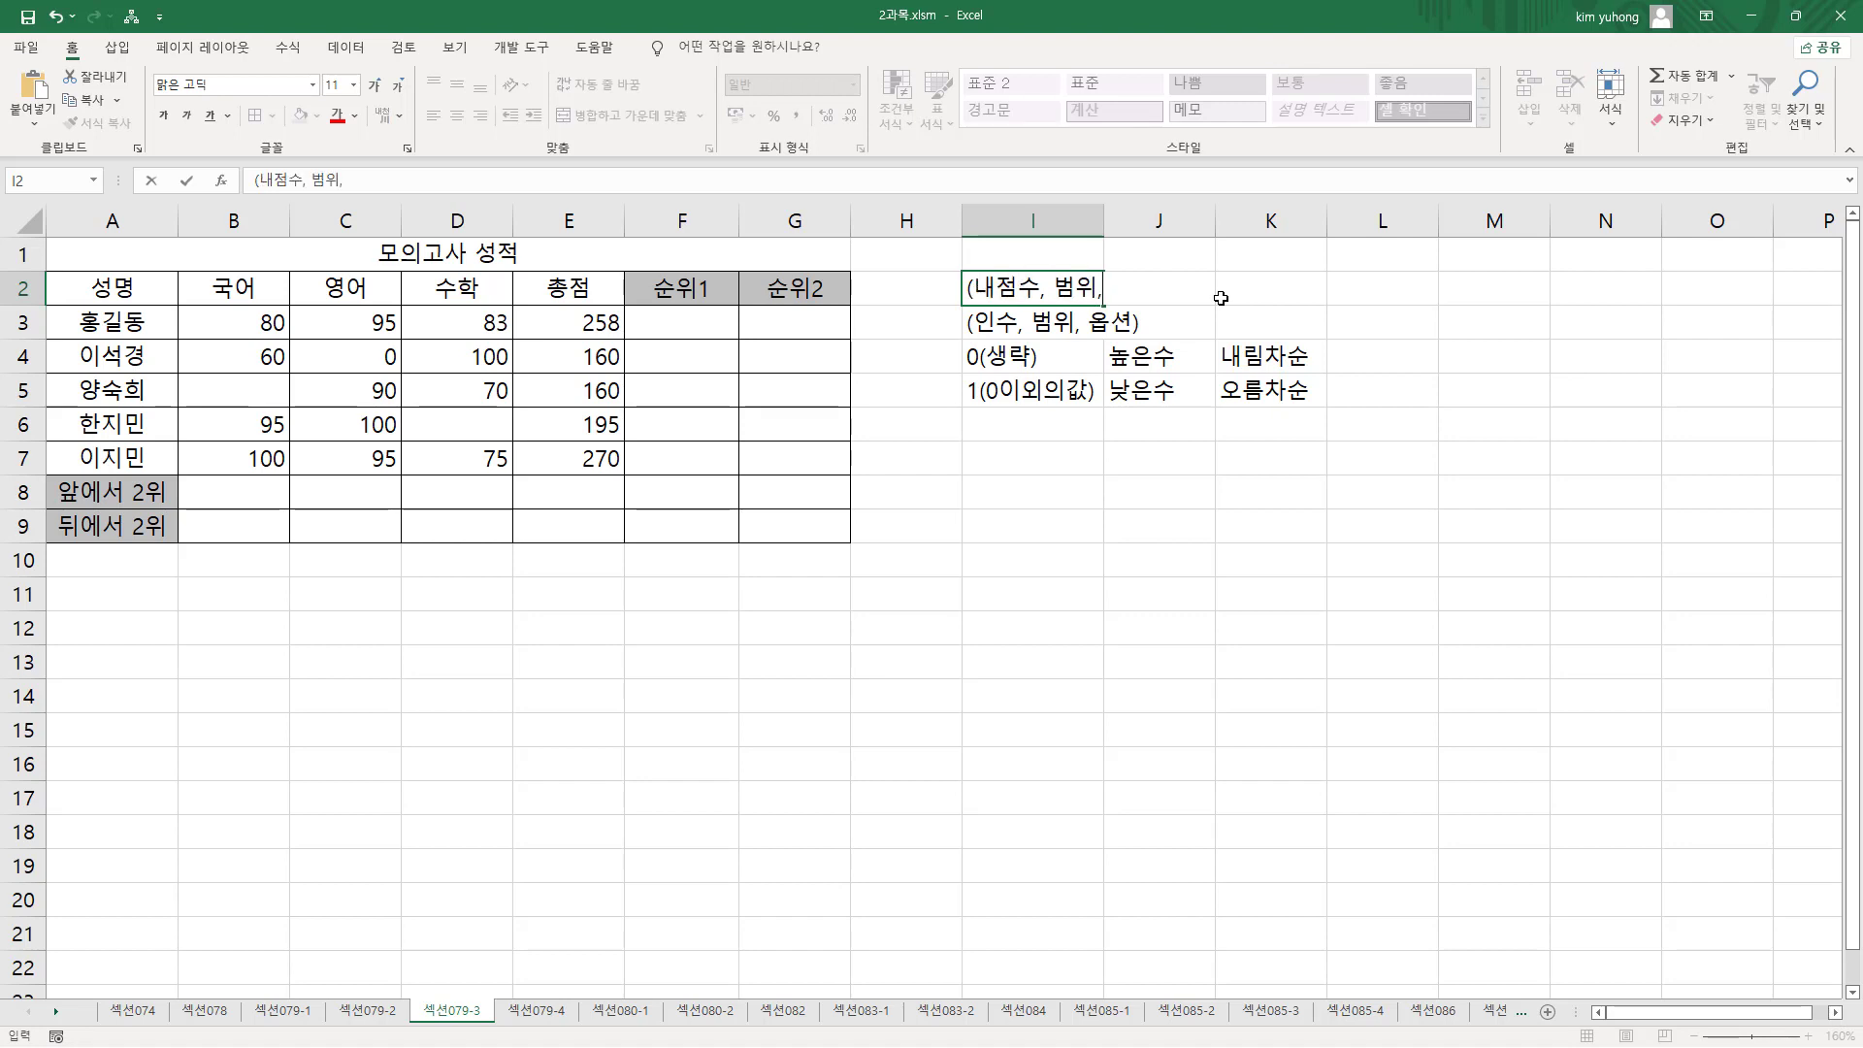
type(" ㅇ옵션)(")
key("BackSpace")
key("Return")
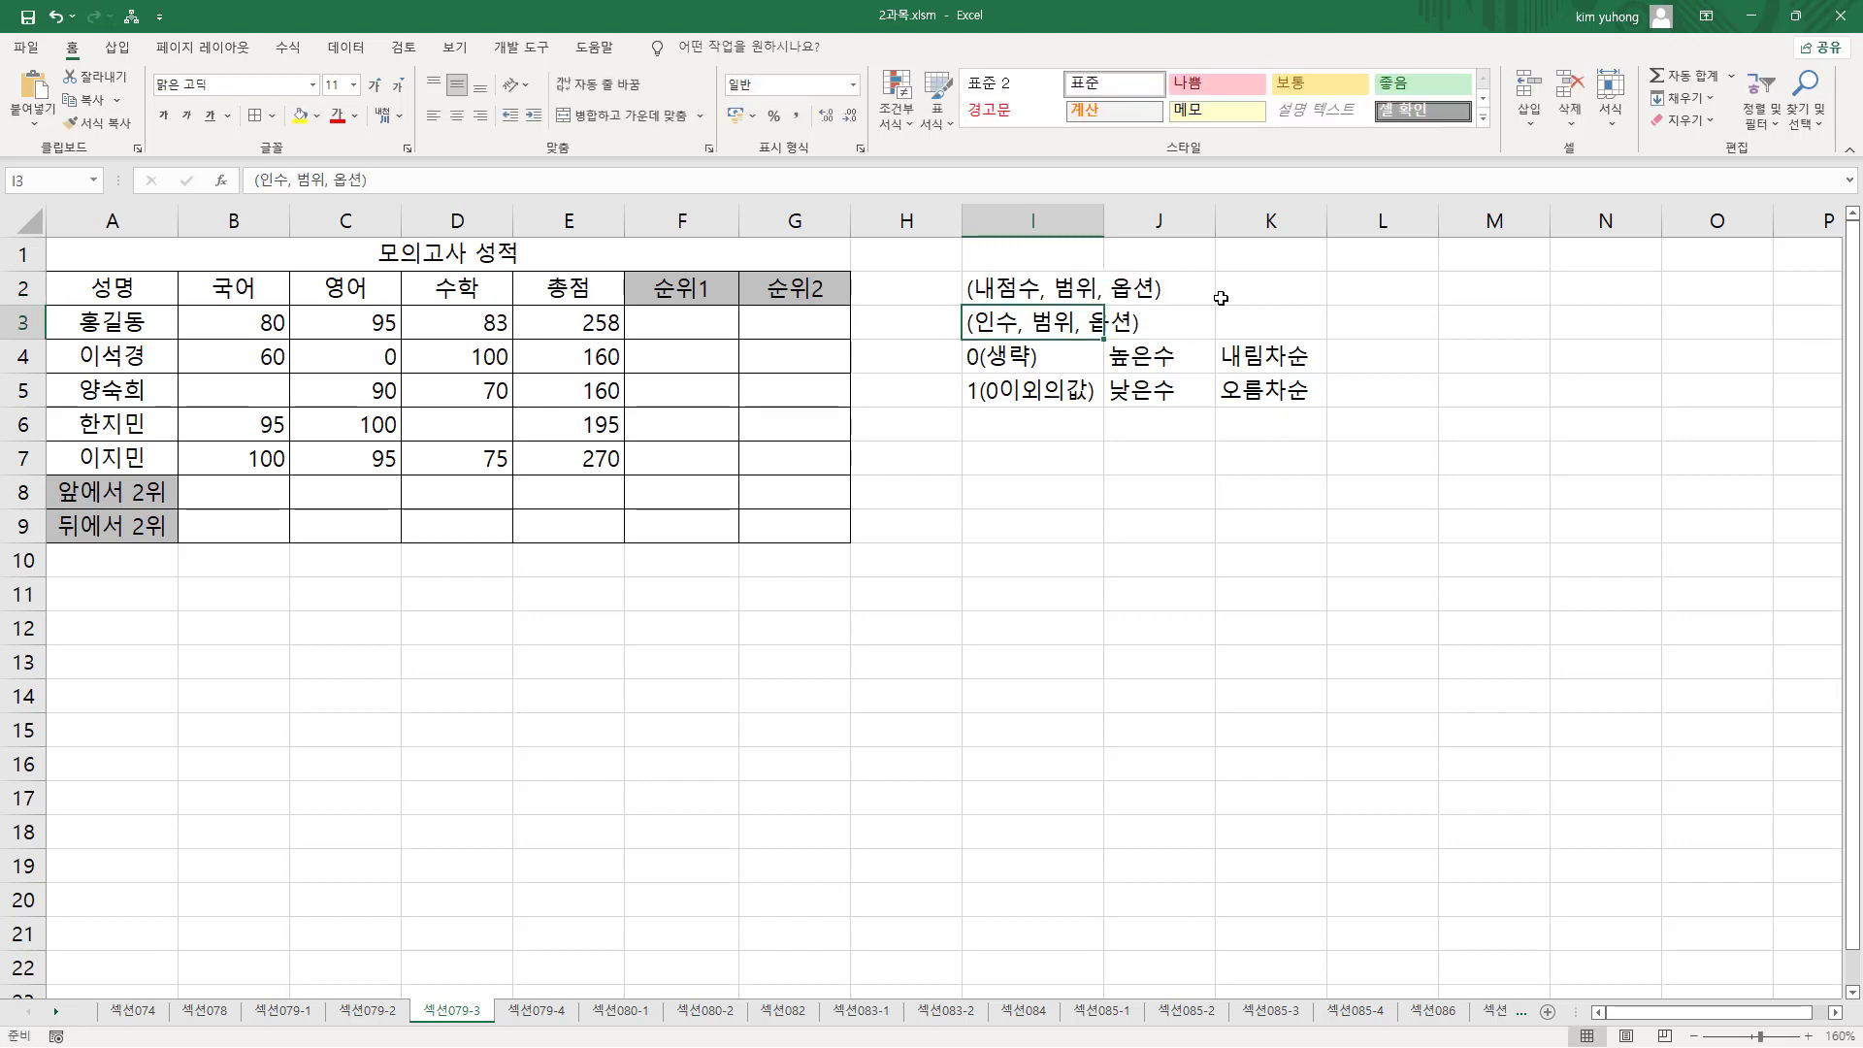
- Add a "$" after "범위" in the argument notes in I3 and I2
double_click(1059, 321)
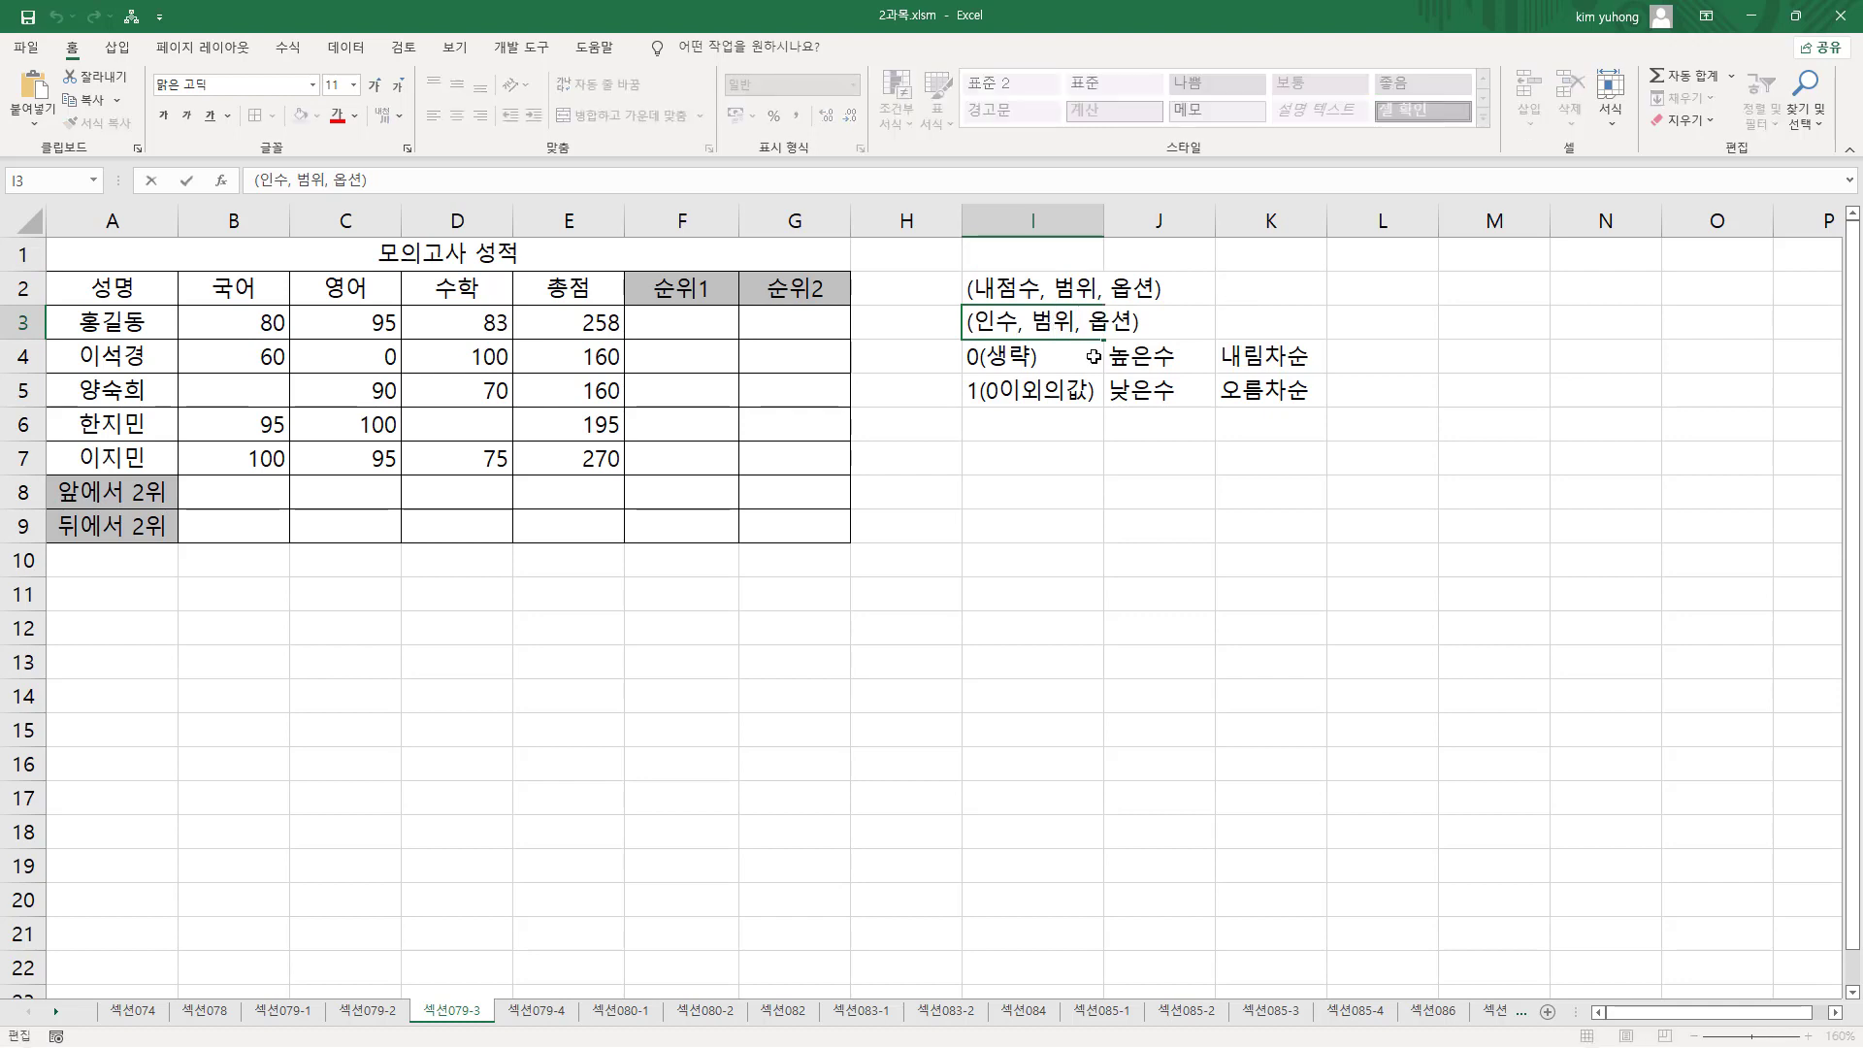
type("$")
key("Return")
key("Up")
key("Up")
key("F2")
key("Left")
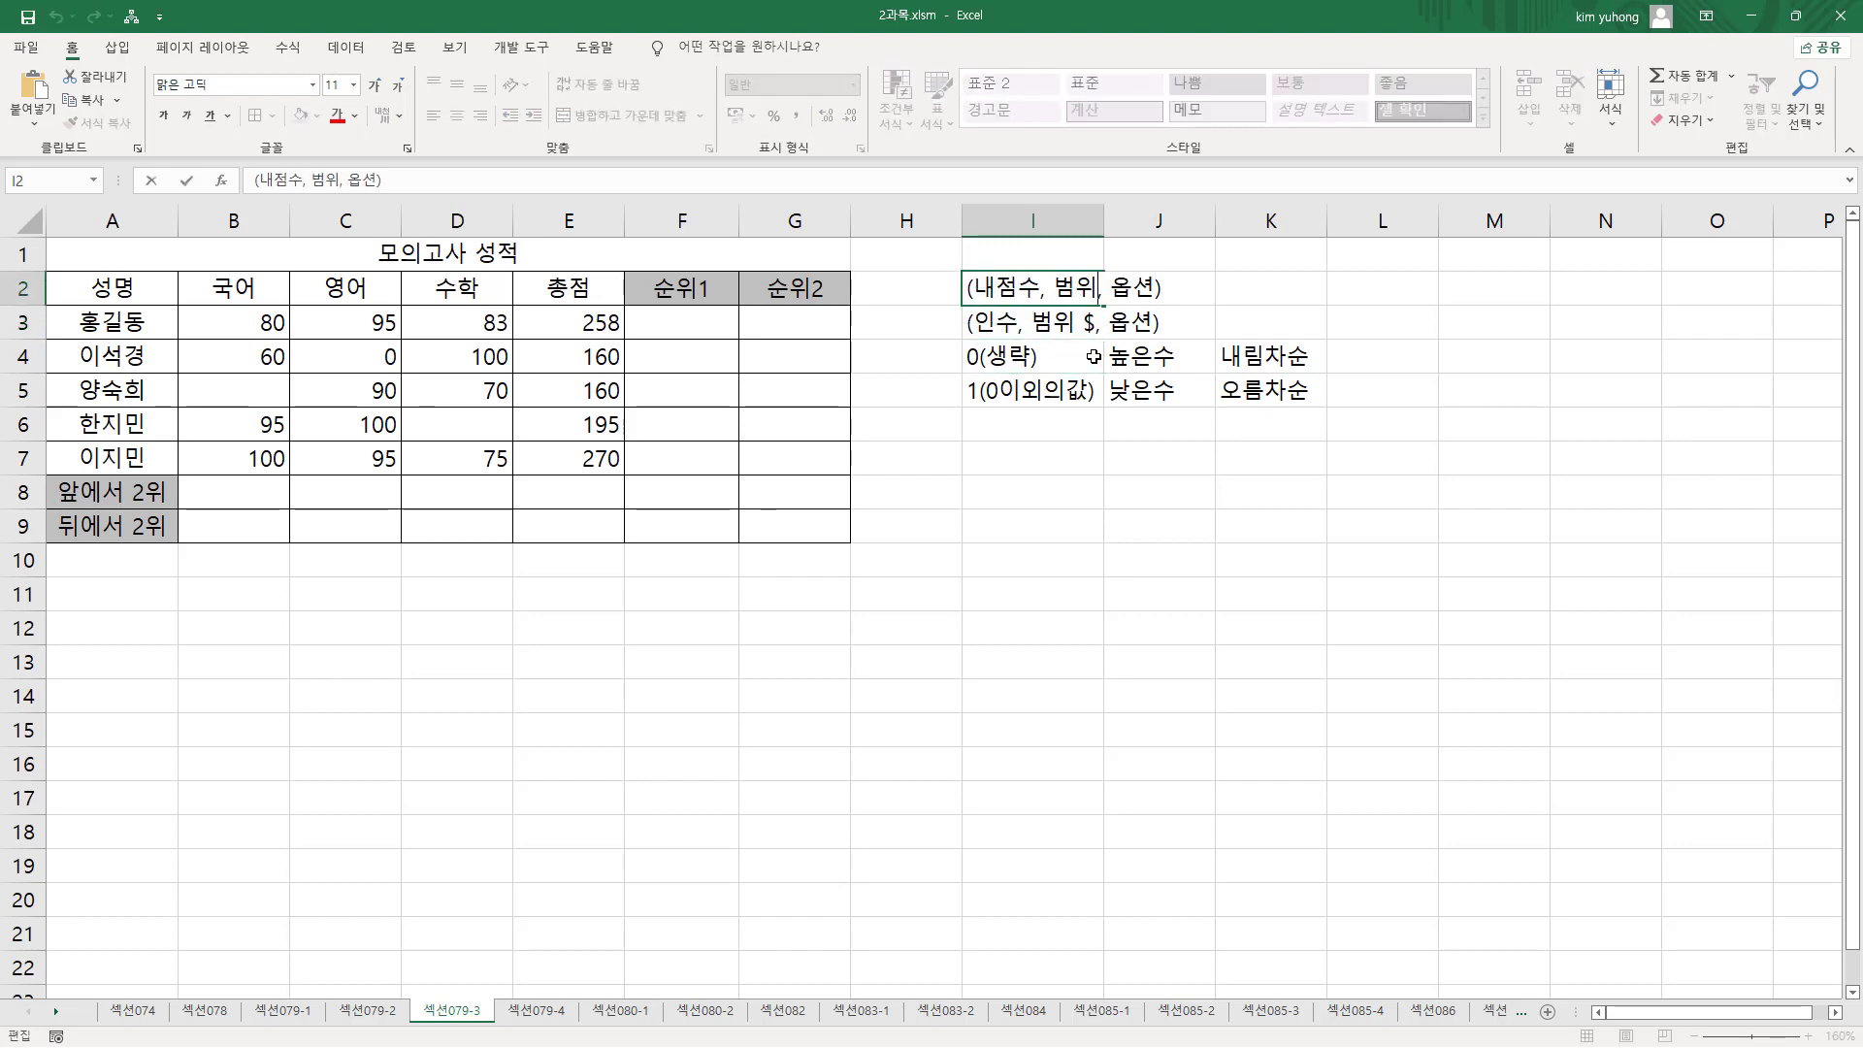
type("$")
key("Return")
- Start a RANK.EQ formula in F3, the first cell under 순위1
key("Left")
key("Left")
key("Left")
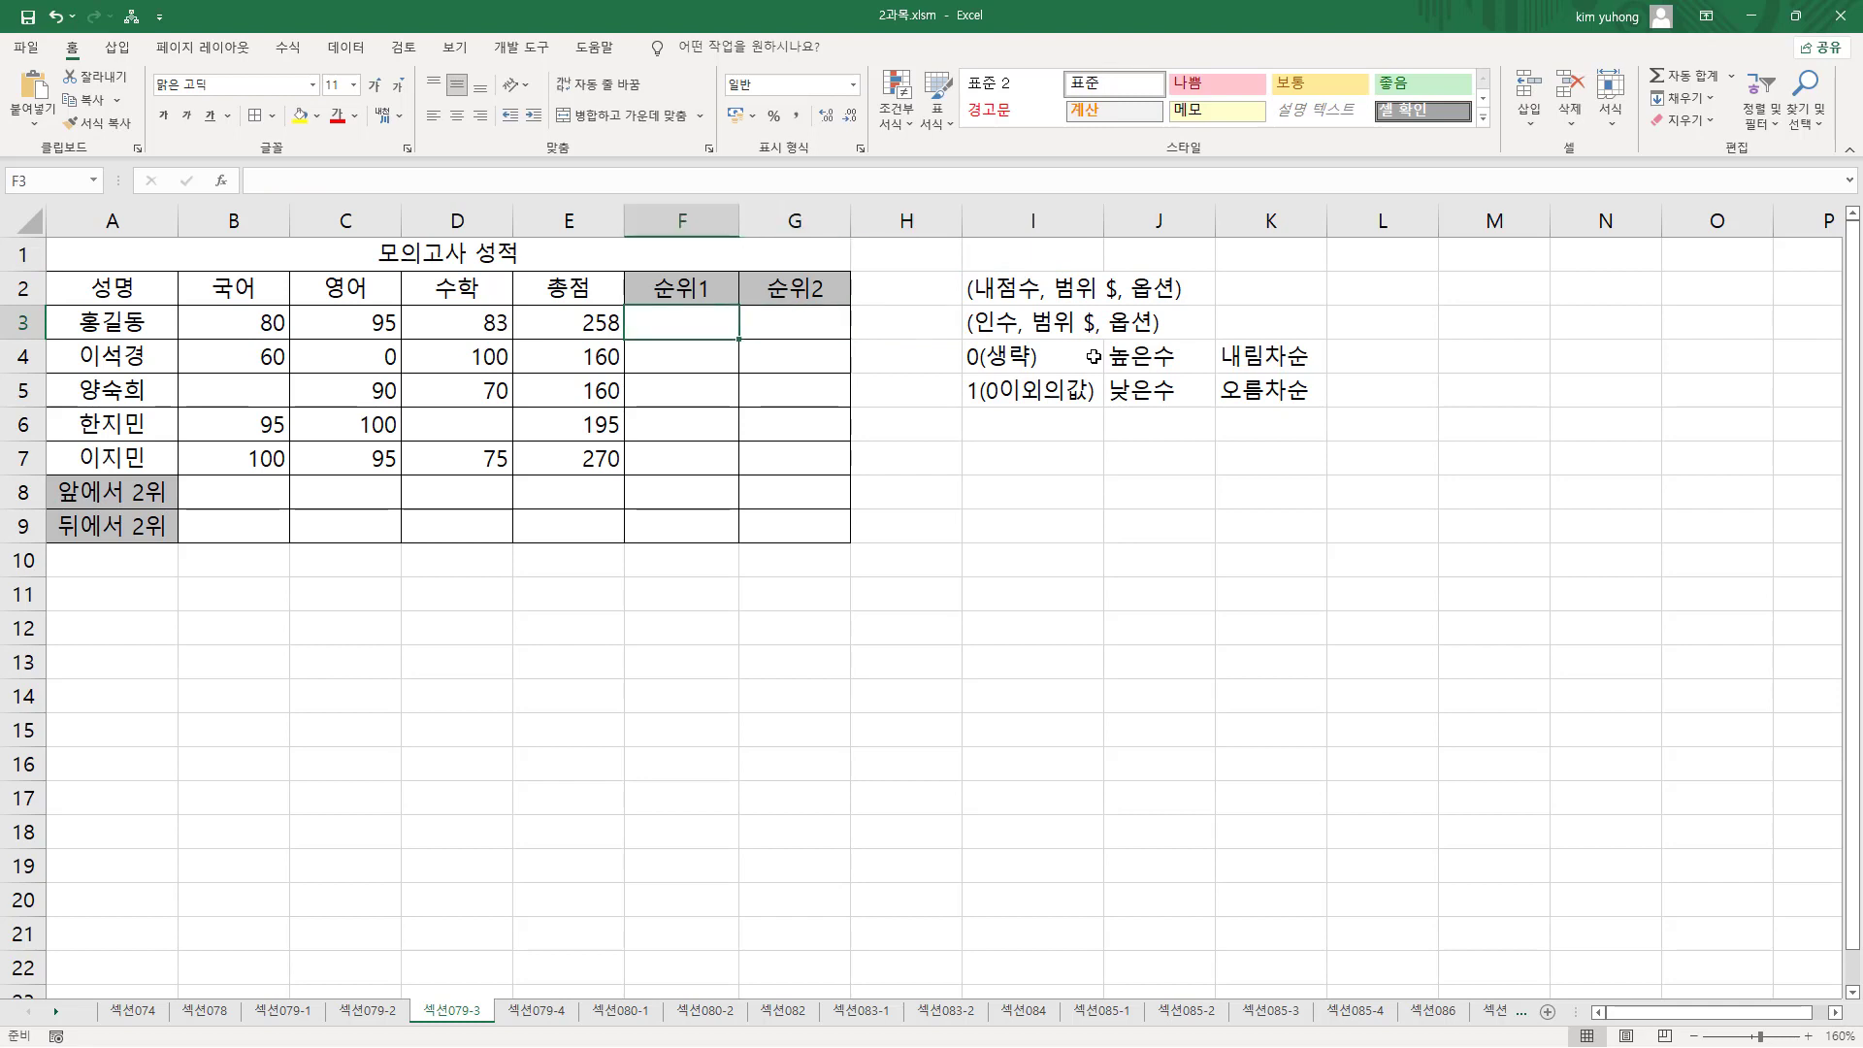
type("=")
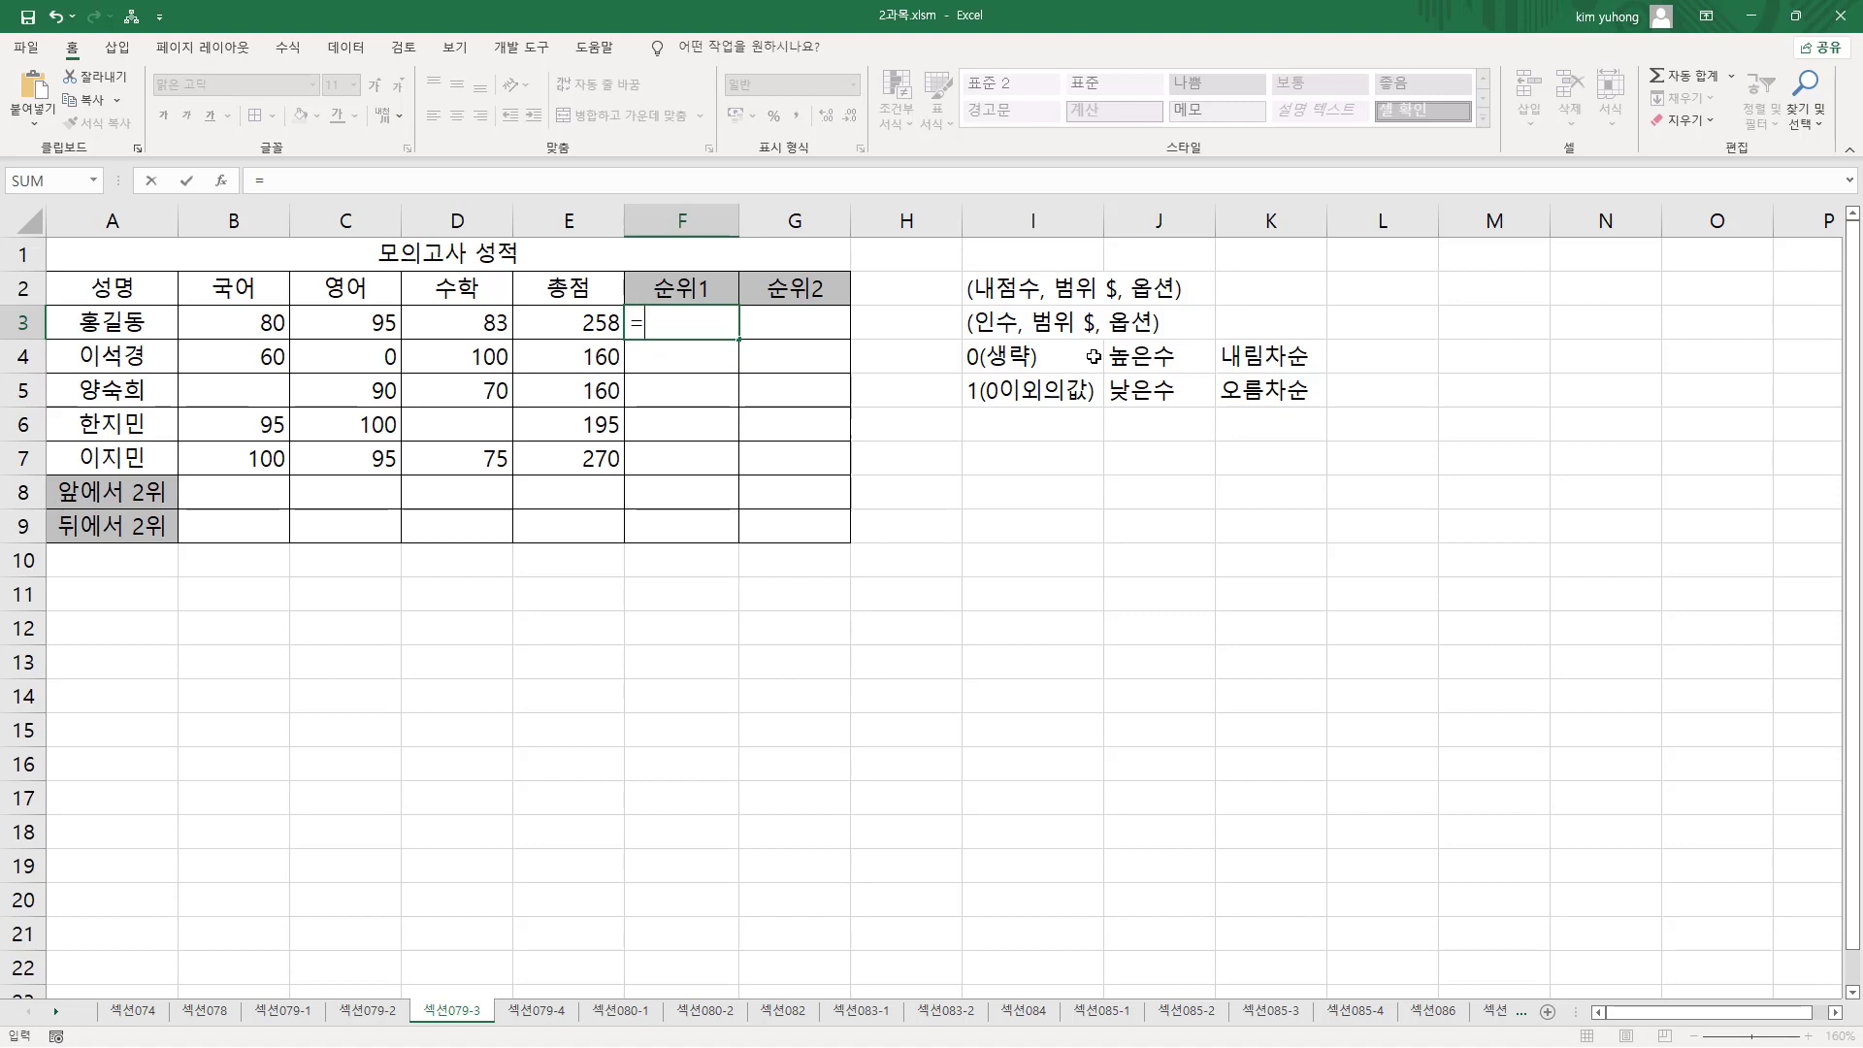
type("rank")
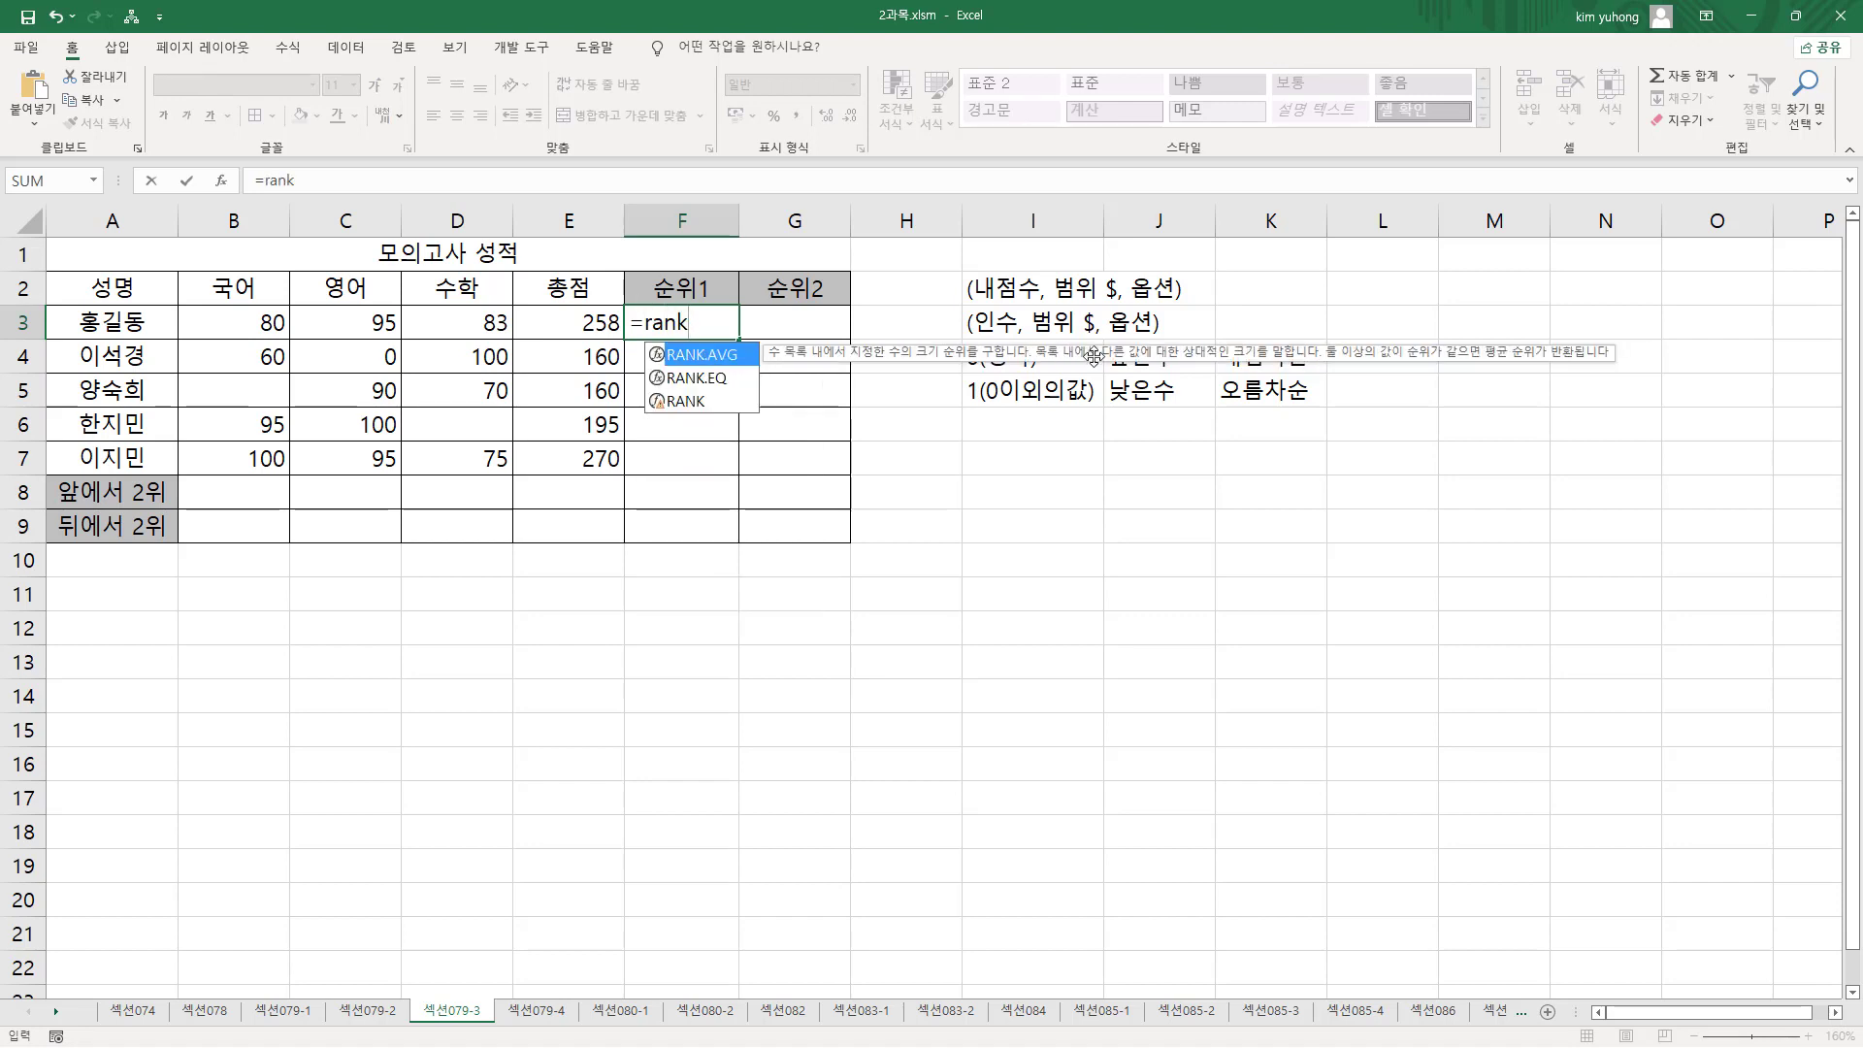
type(".eq(")
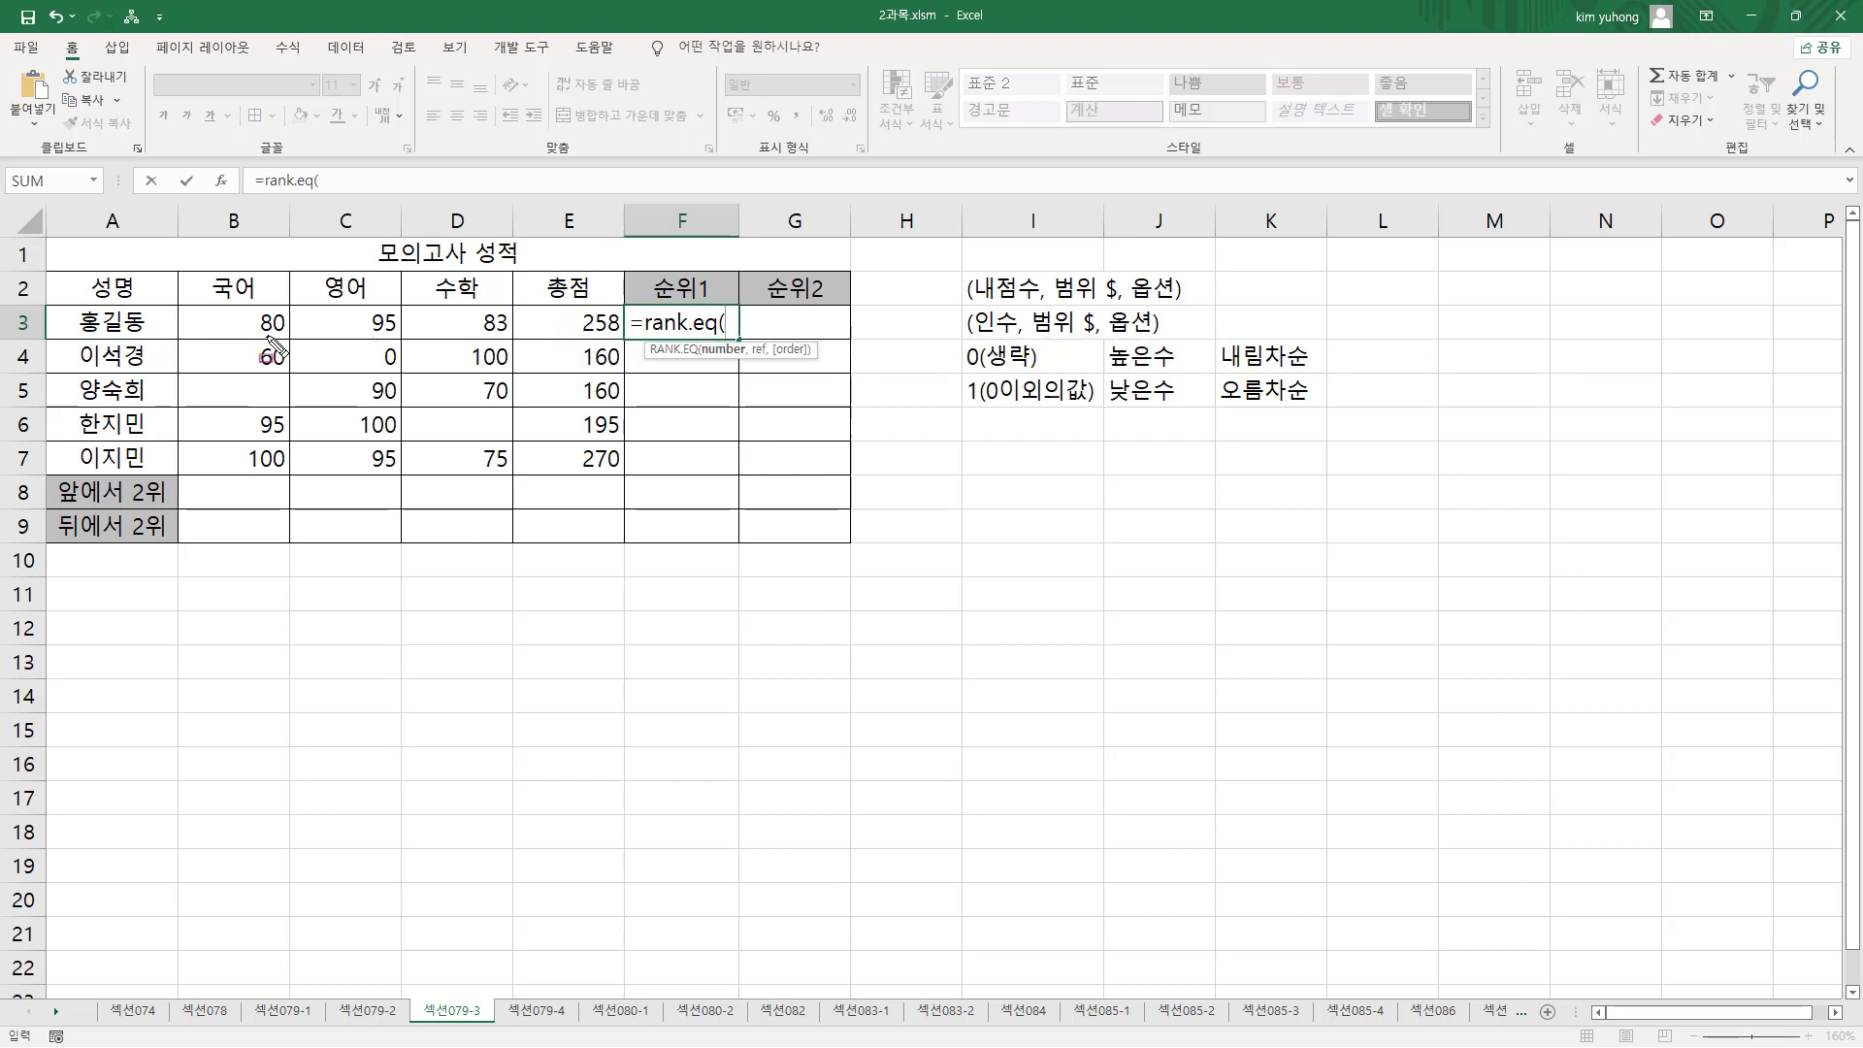
left_click(572, 320)
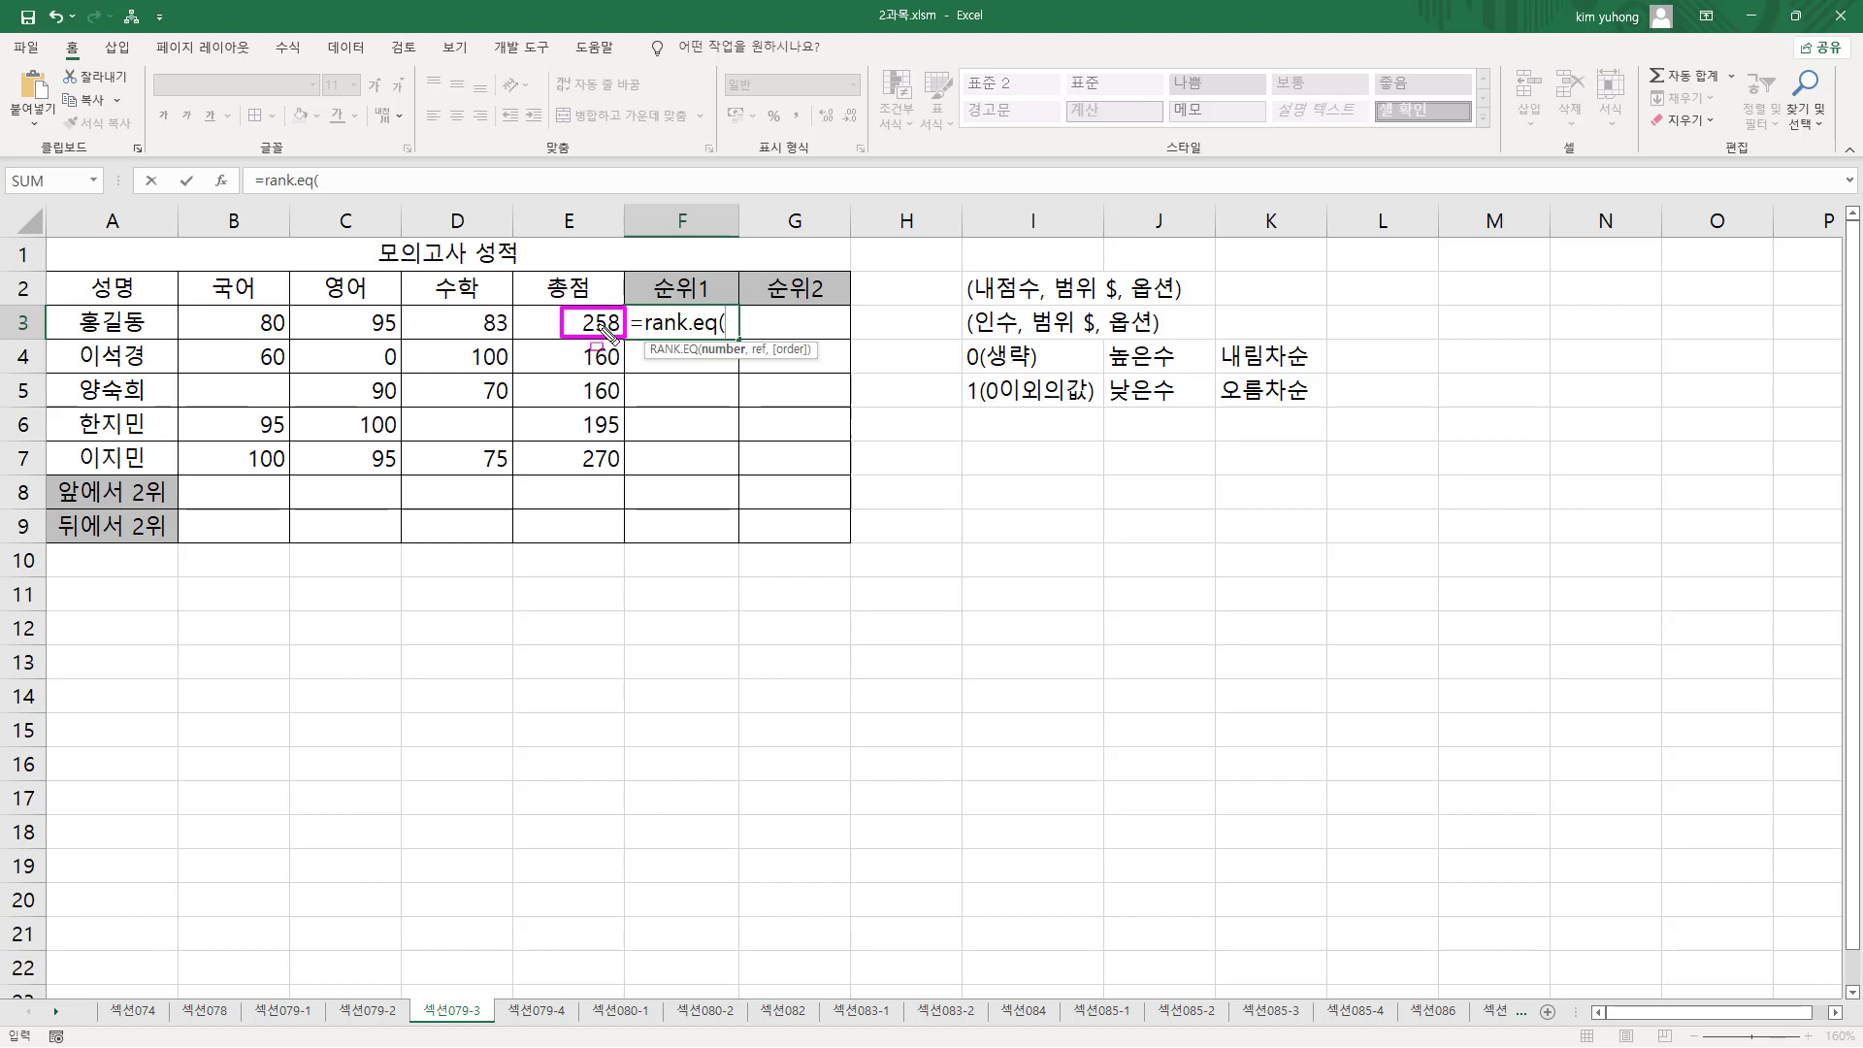
mouse_move(544, 311)
left_mouse_down()
mouse_move(602, 454)
mouse_move(631, 477)
left_mouse_up()
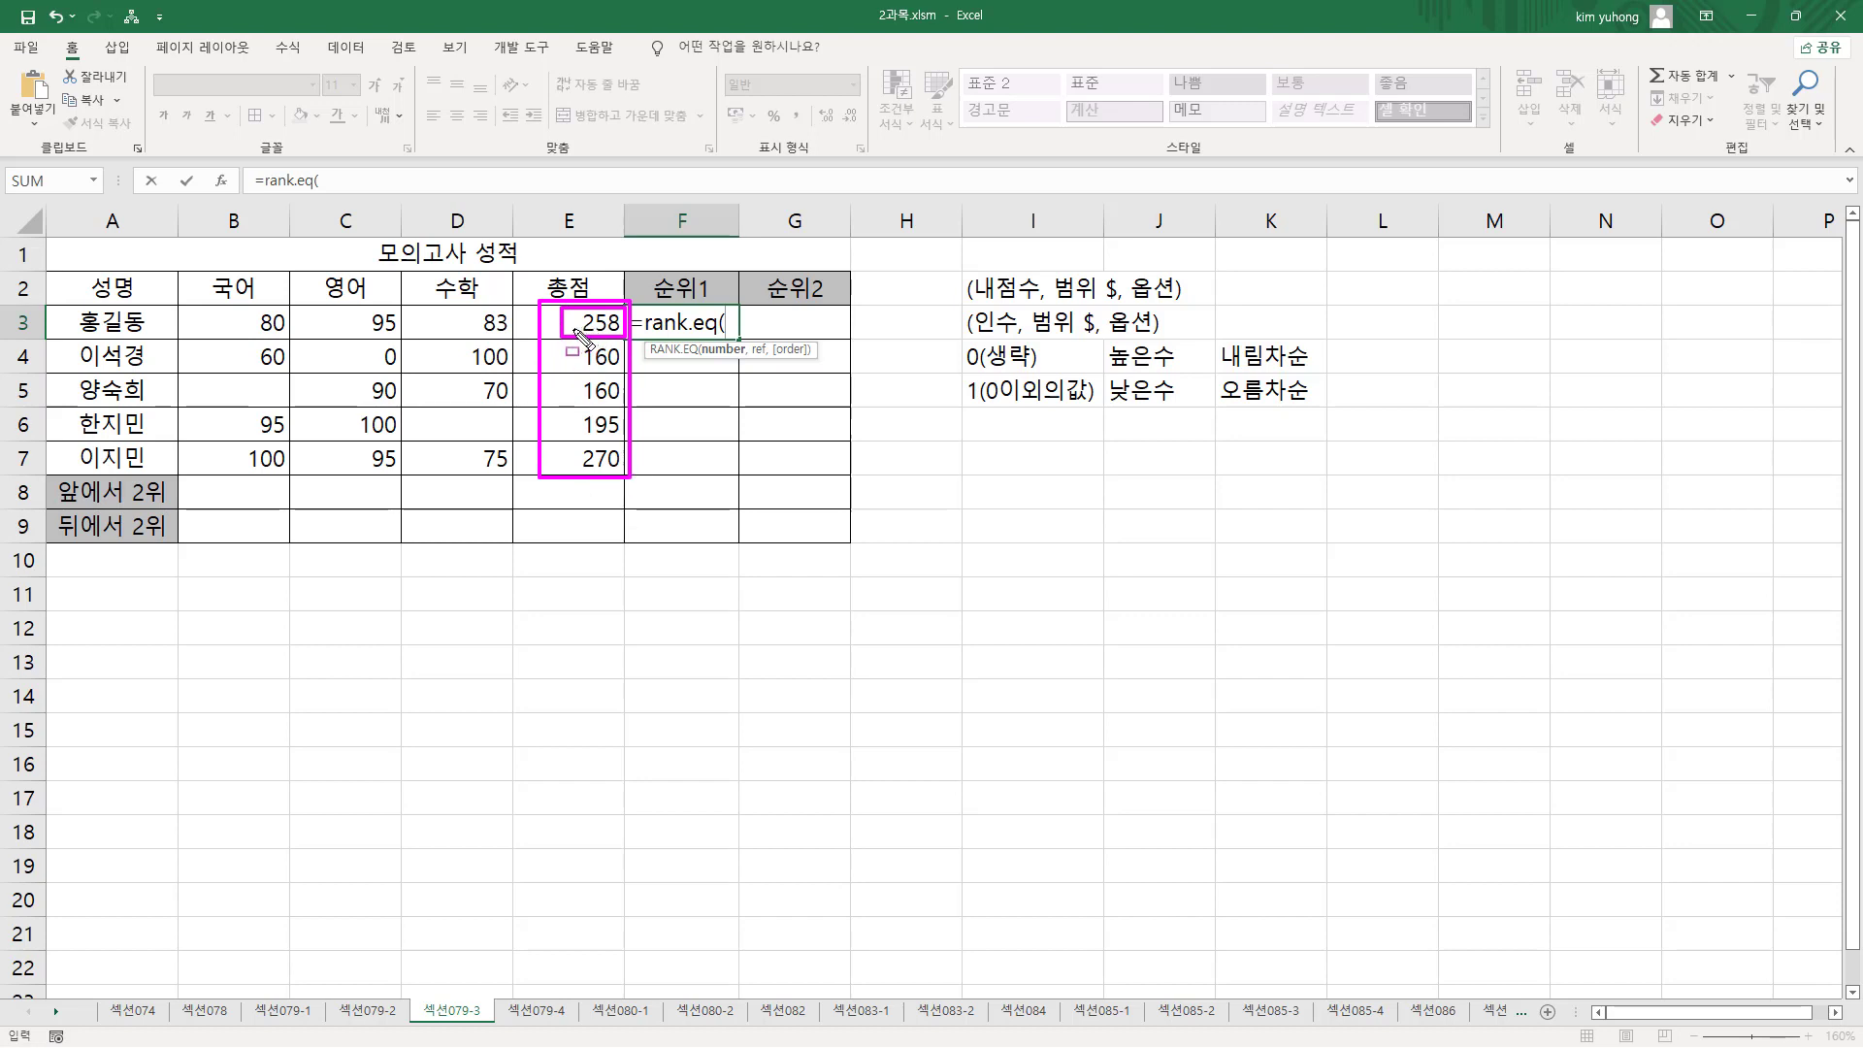
mouse_move(975, 334)
left_mouse_down()
mouse_move(1006, 334)
mouse_move(1004, 301)
mouse_move(1022, 300)
left_mouse_up()
mouse_move(547, 305)
left_mouse_down()
mouse_move(548, 456)
mouse_move(629, 483)
left_mouse_up()
key("Escape")
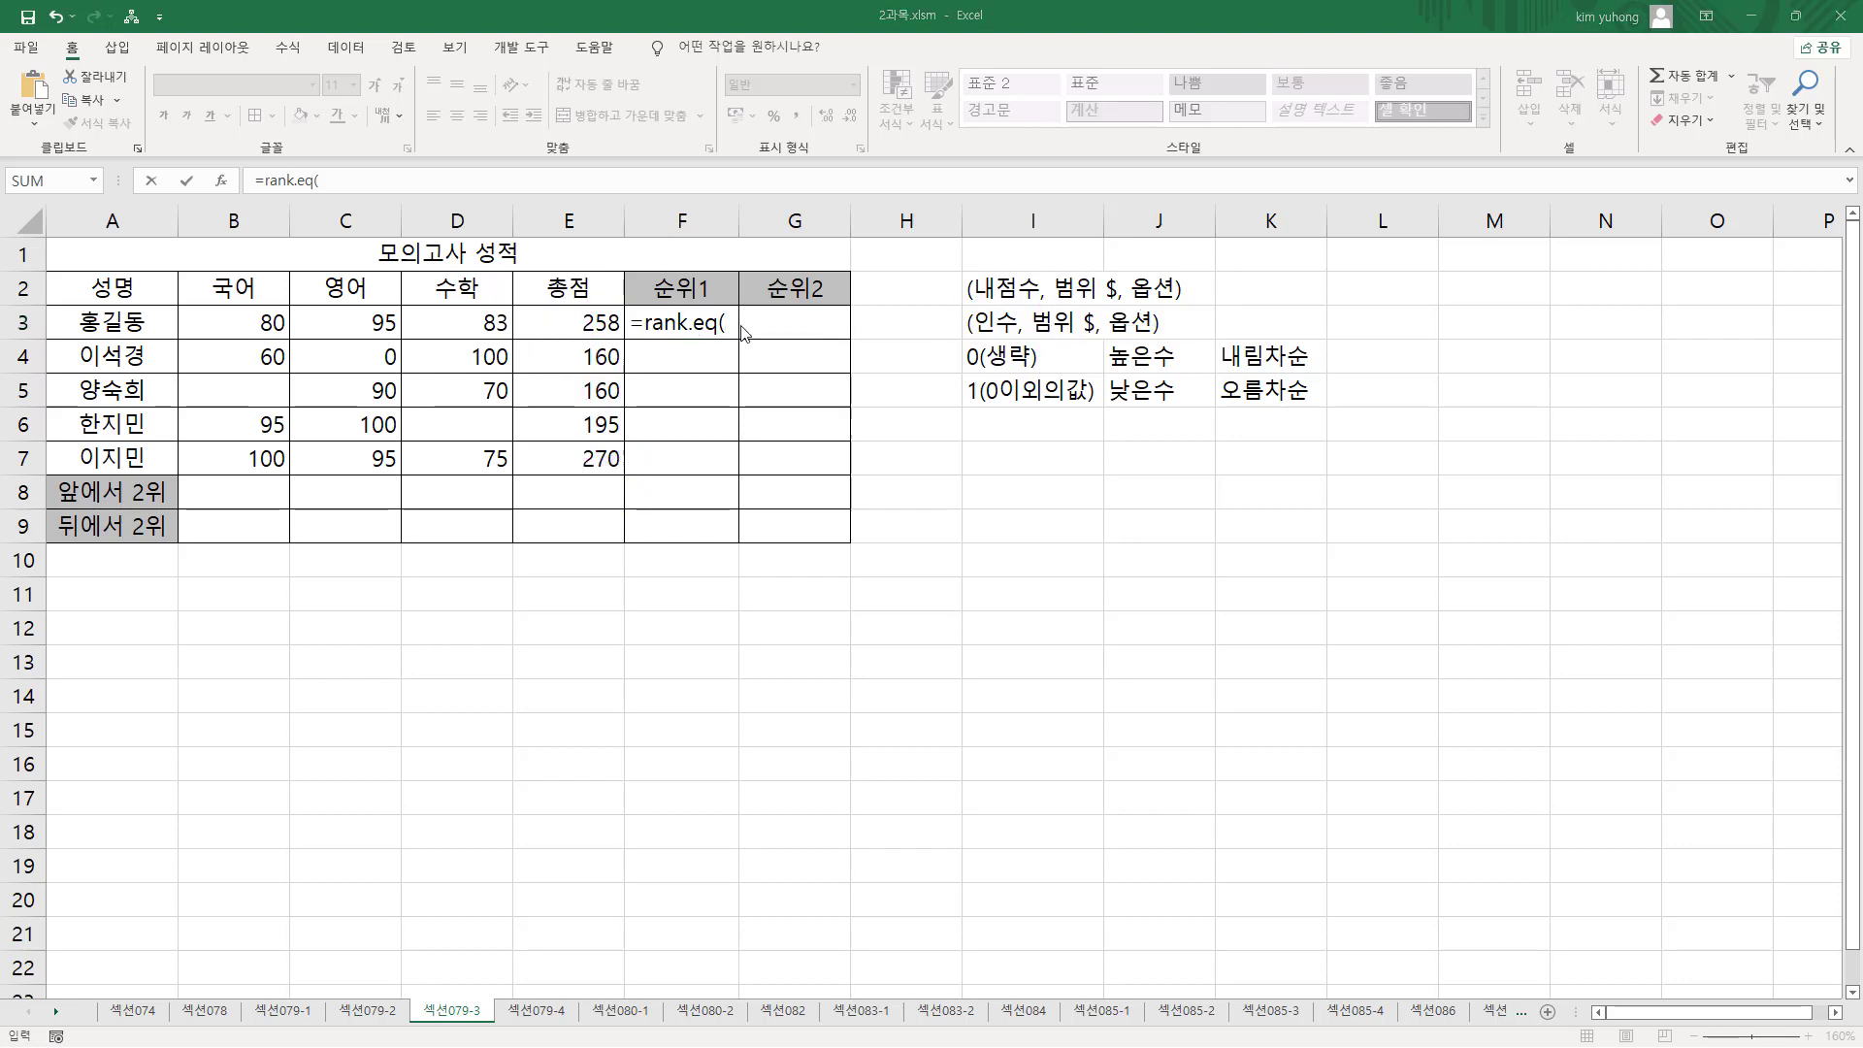
- Complete the F3 formula with E3 as the number and E3:E7 as the range, omitting the order option
left_click(597, 323)
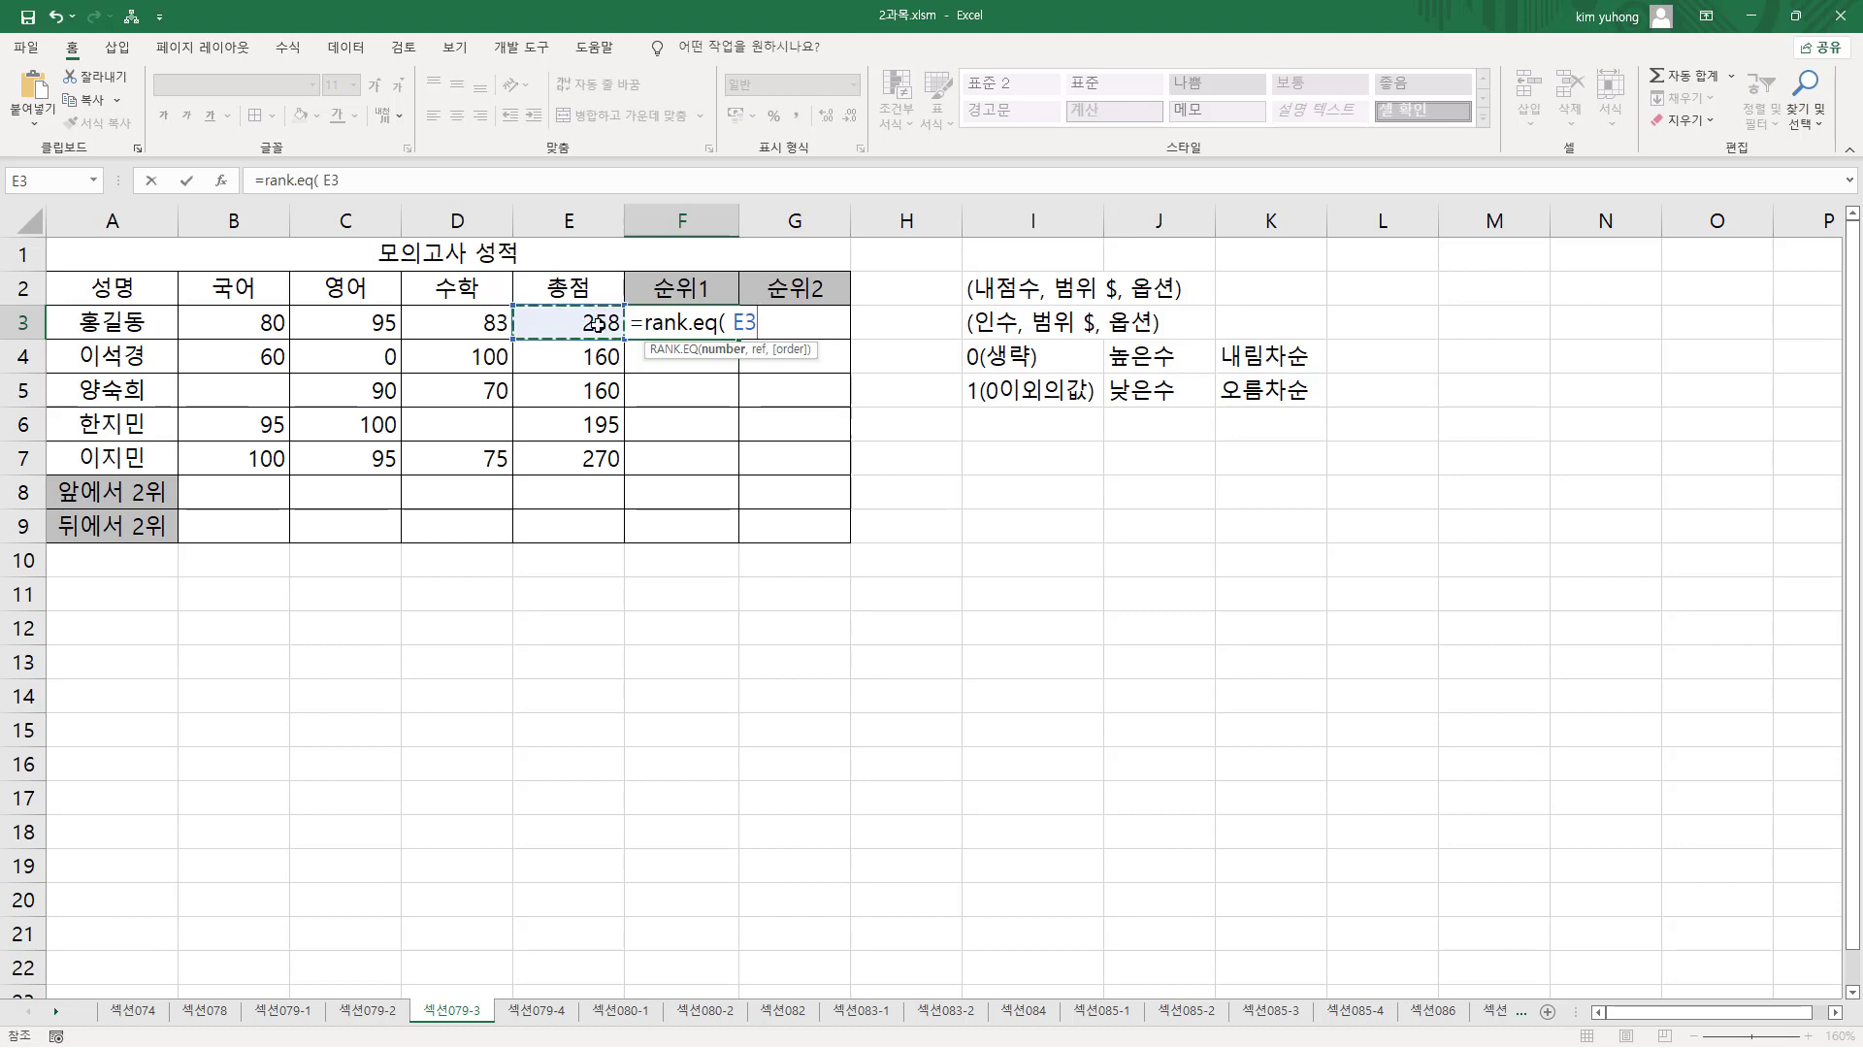
type("m")
key("BackSpace")
type(",")
left_click_drag(596, 323, 580, 452)
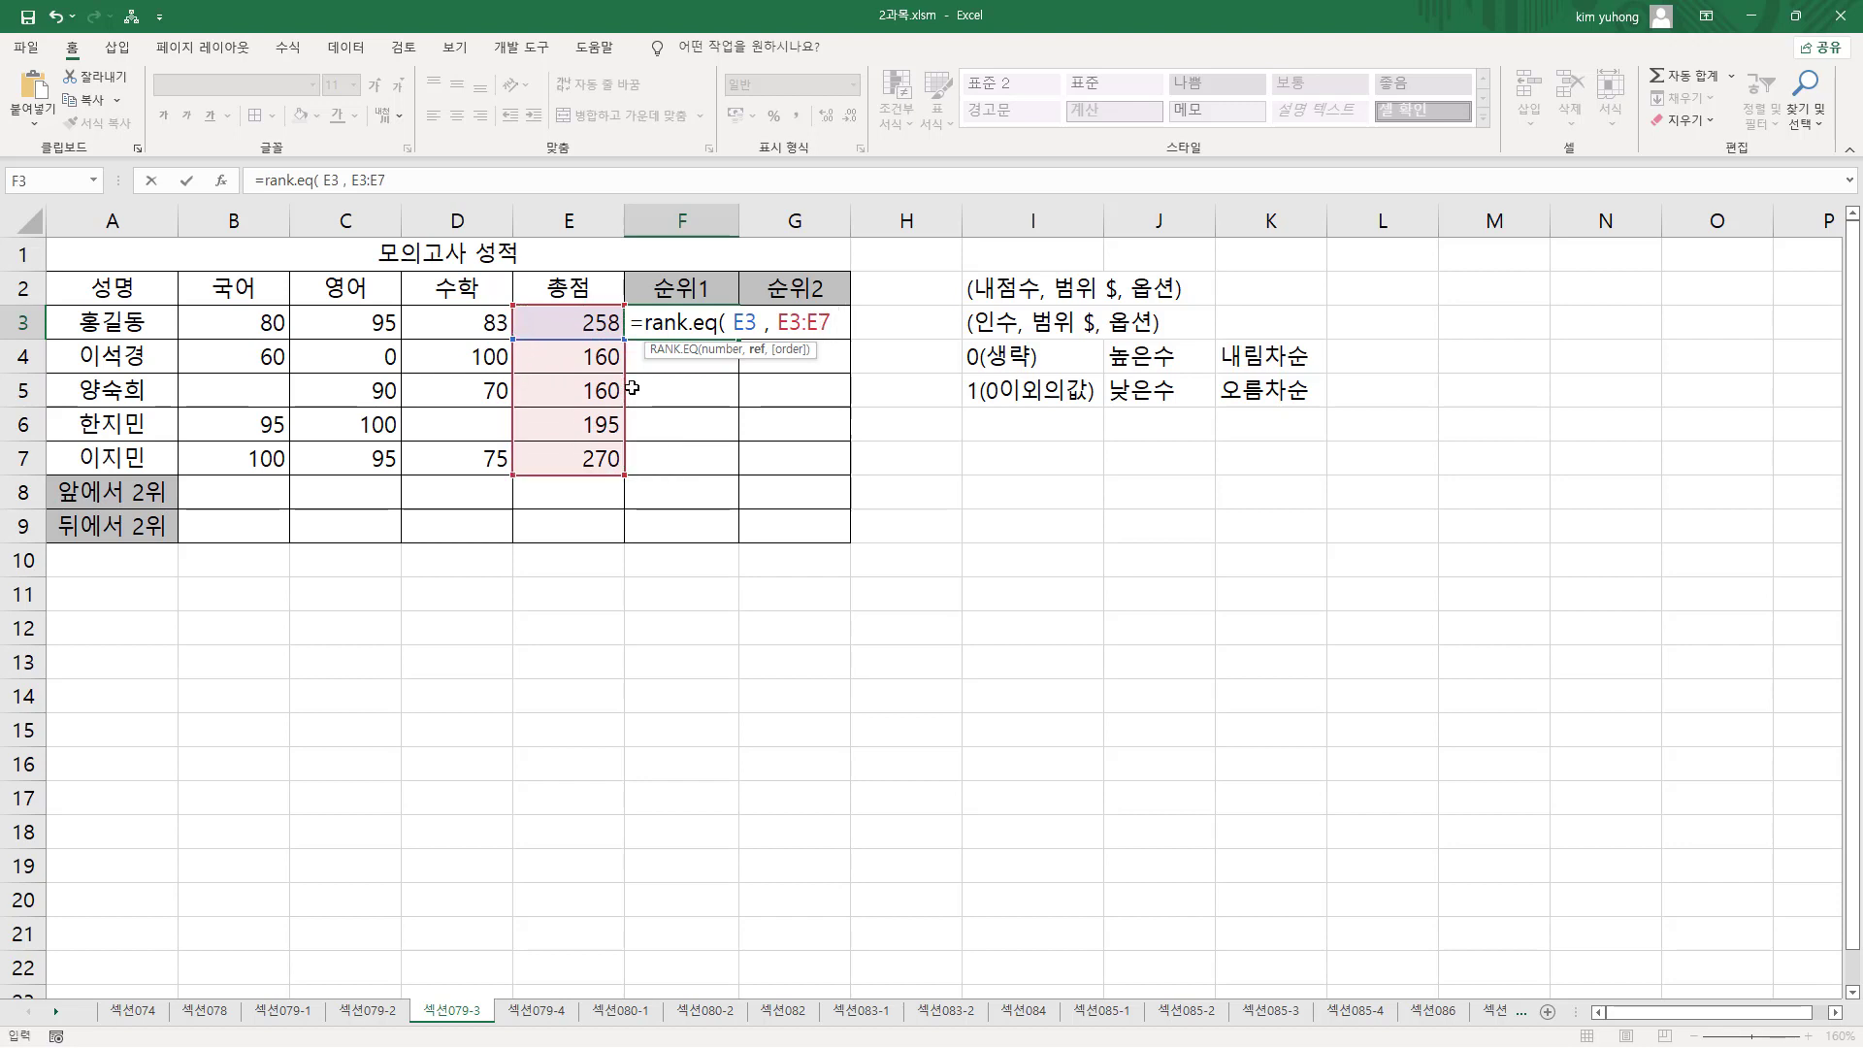
type(")")
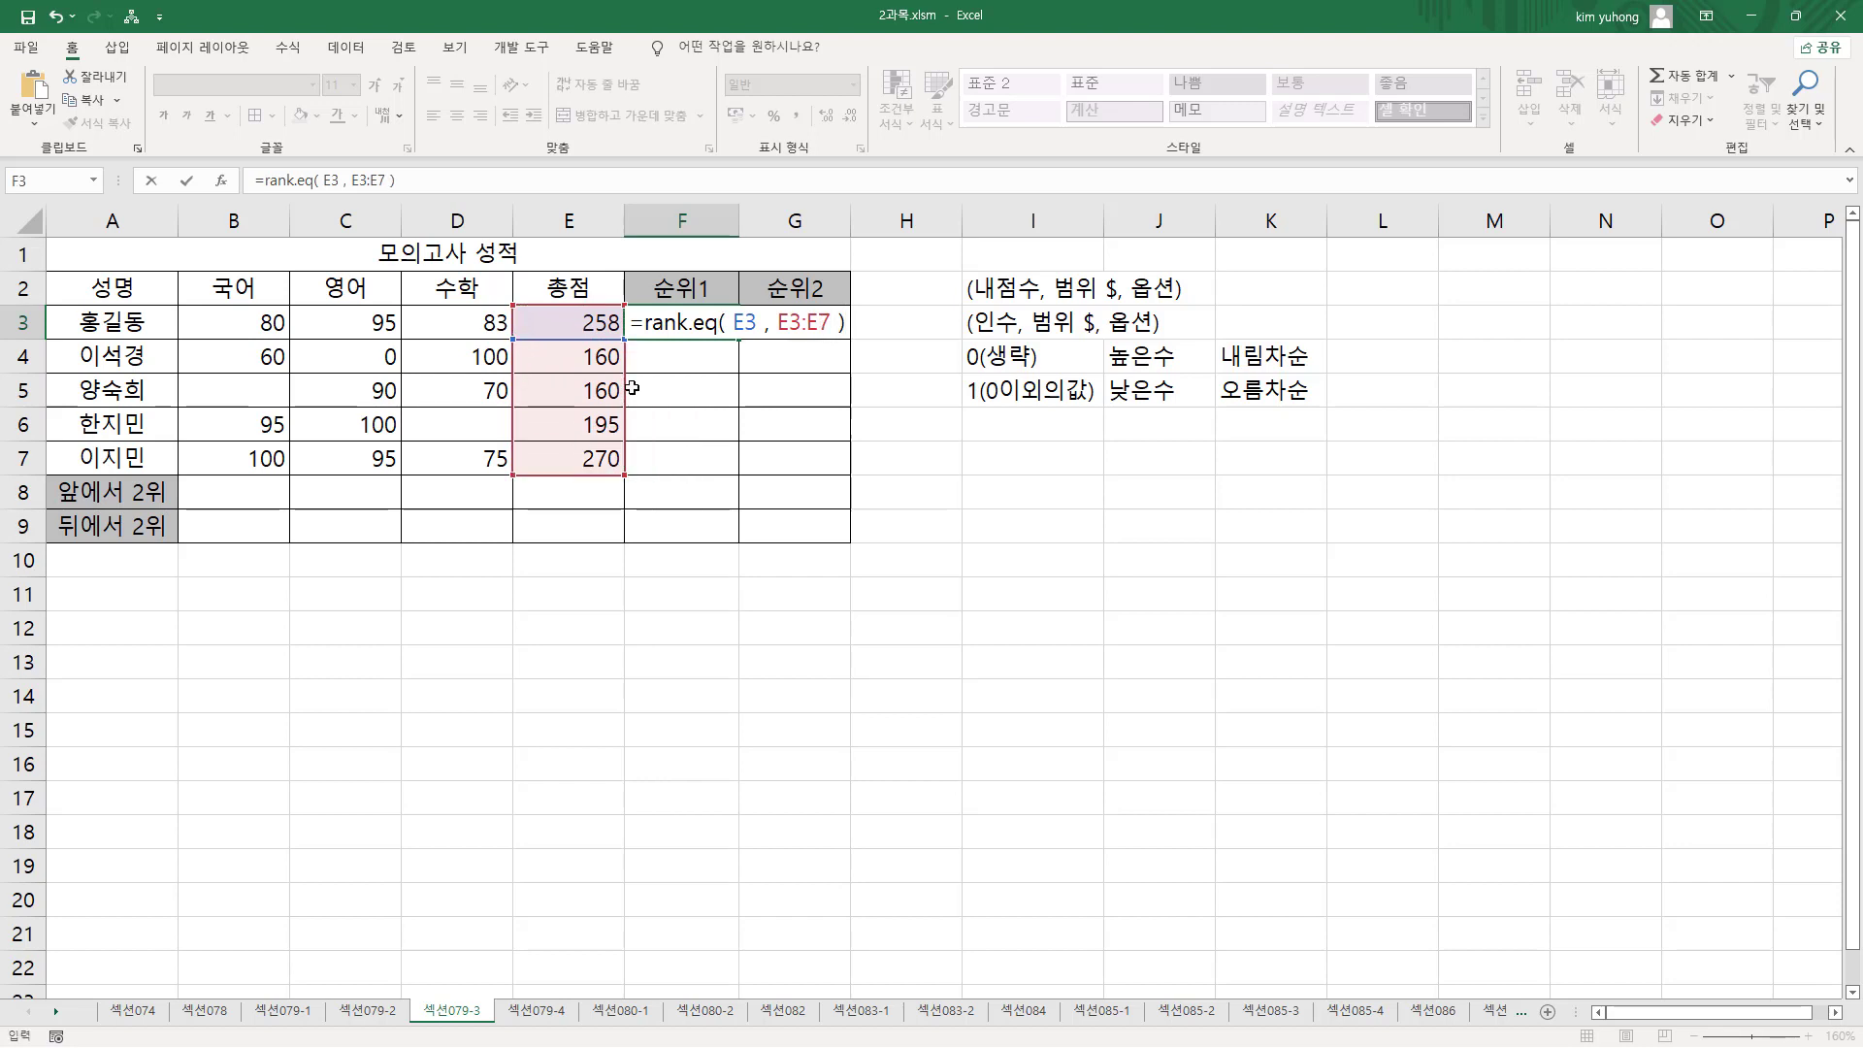
key("ctrl+Return")
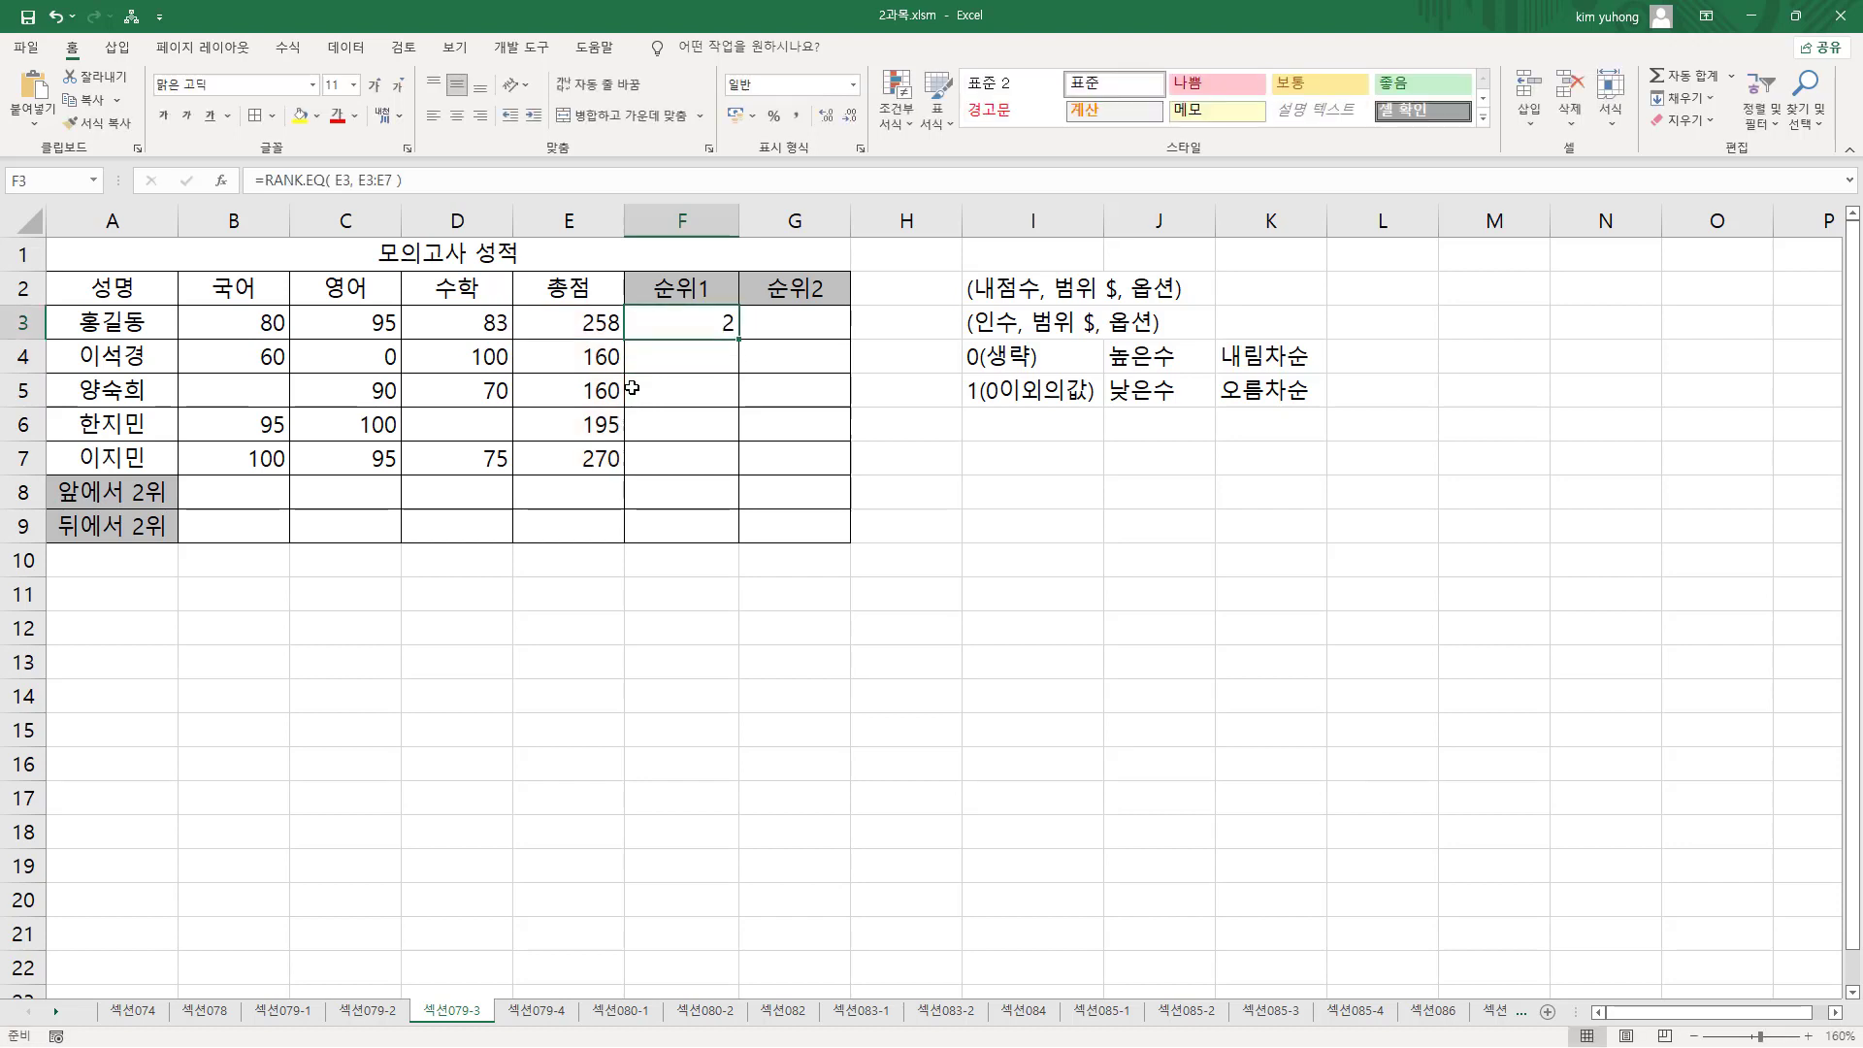
mouse_move(568, 311)
left_mouse_down()
mouse_move(610, 333)
mouse_move(594, 482)
mouse_move(637, 483)
left_mouse_up()
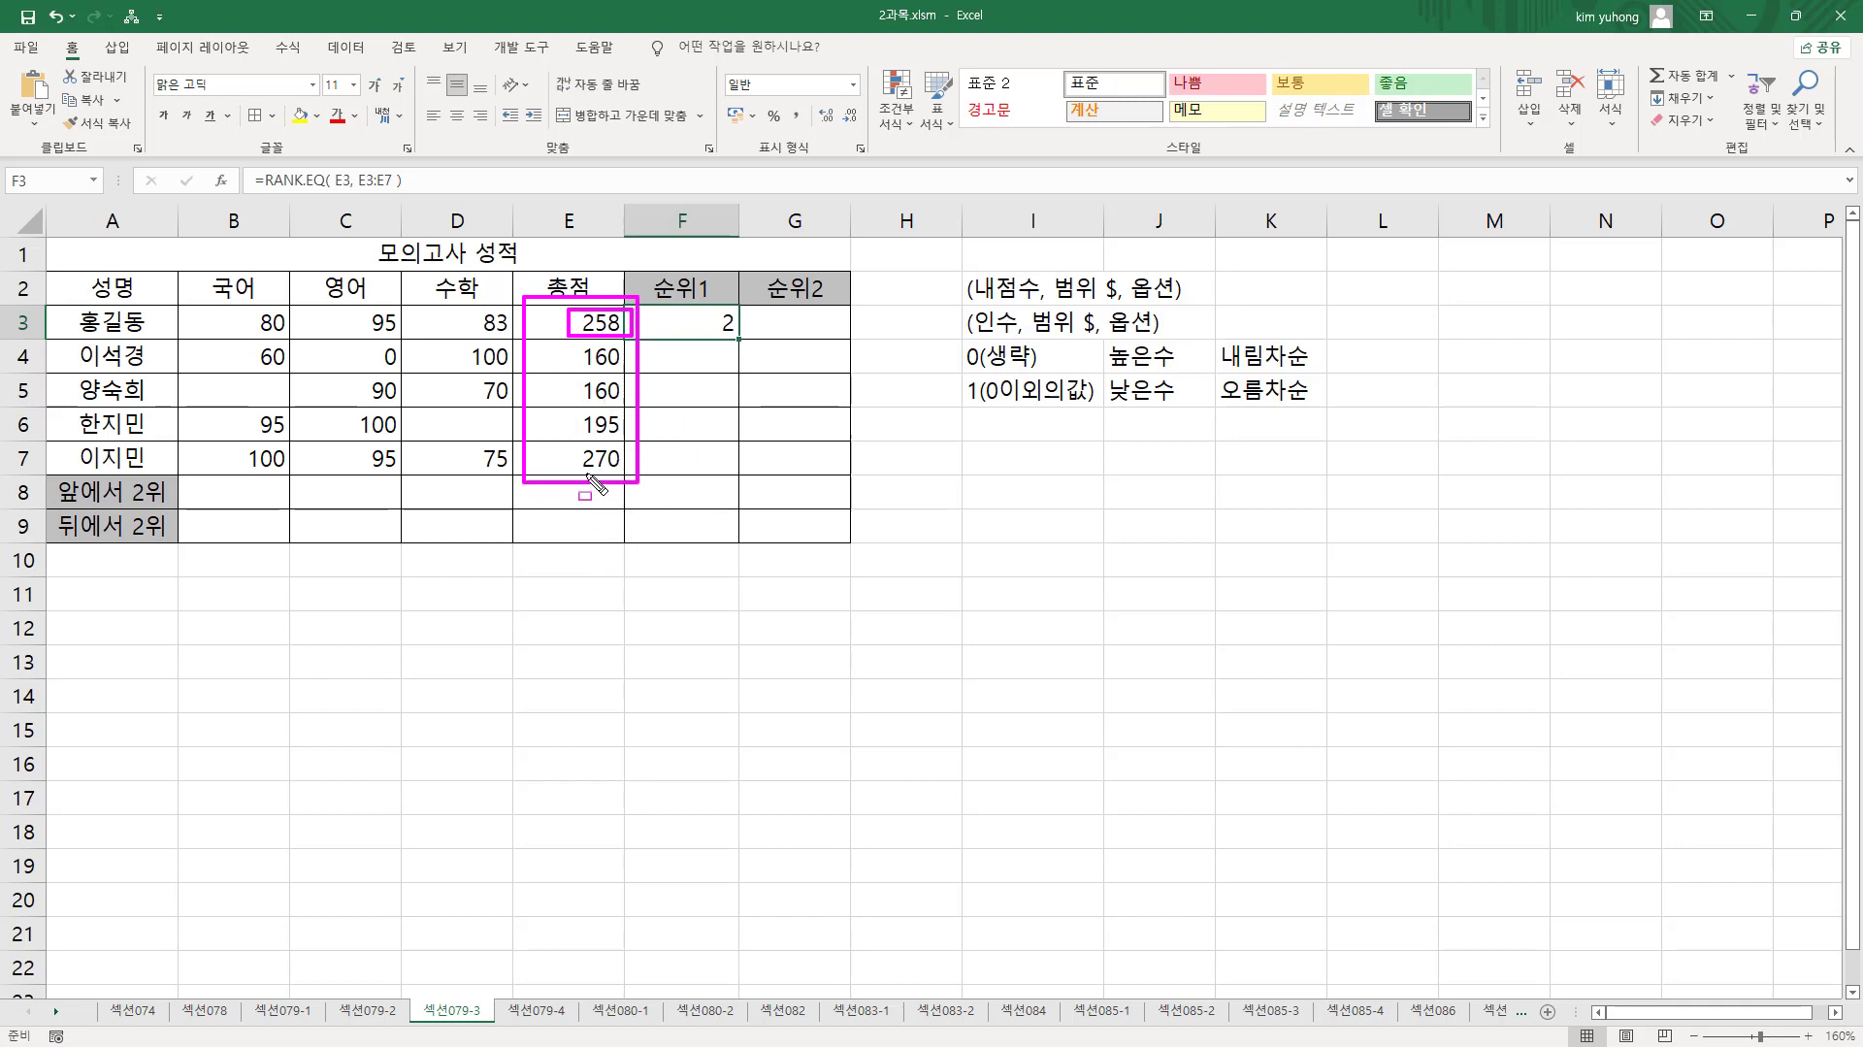
left_click_drag(580, 473, 626, 473)
key("Escape")
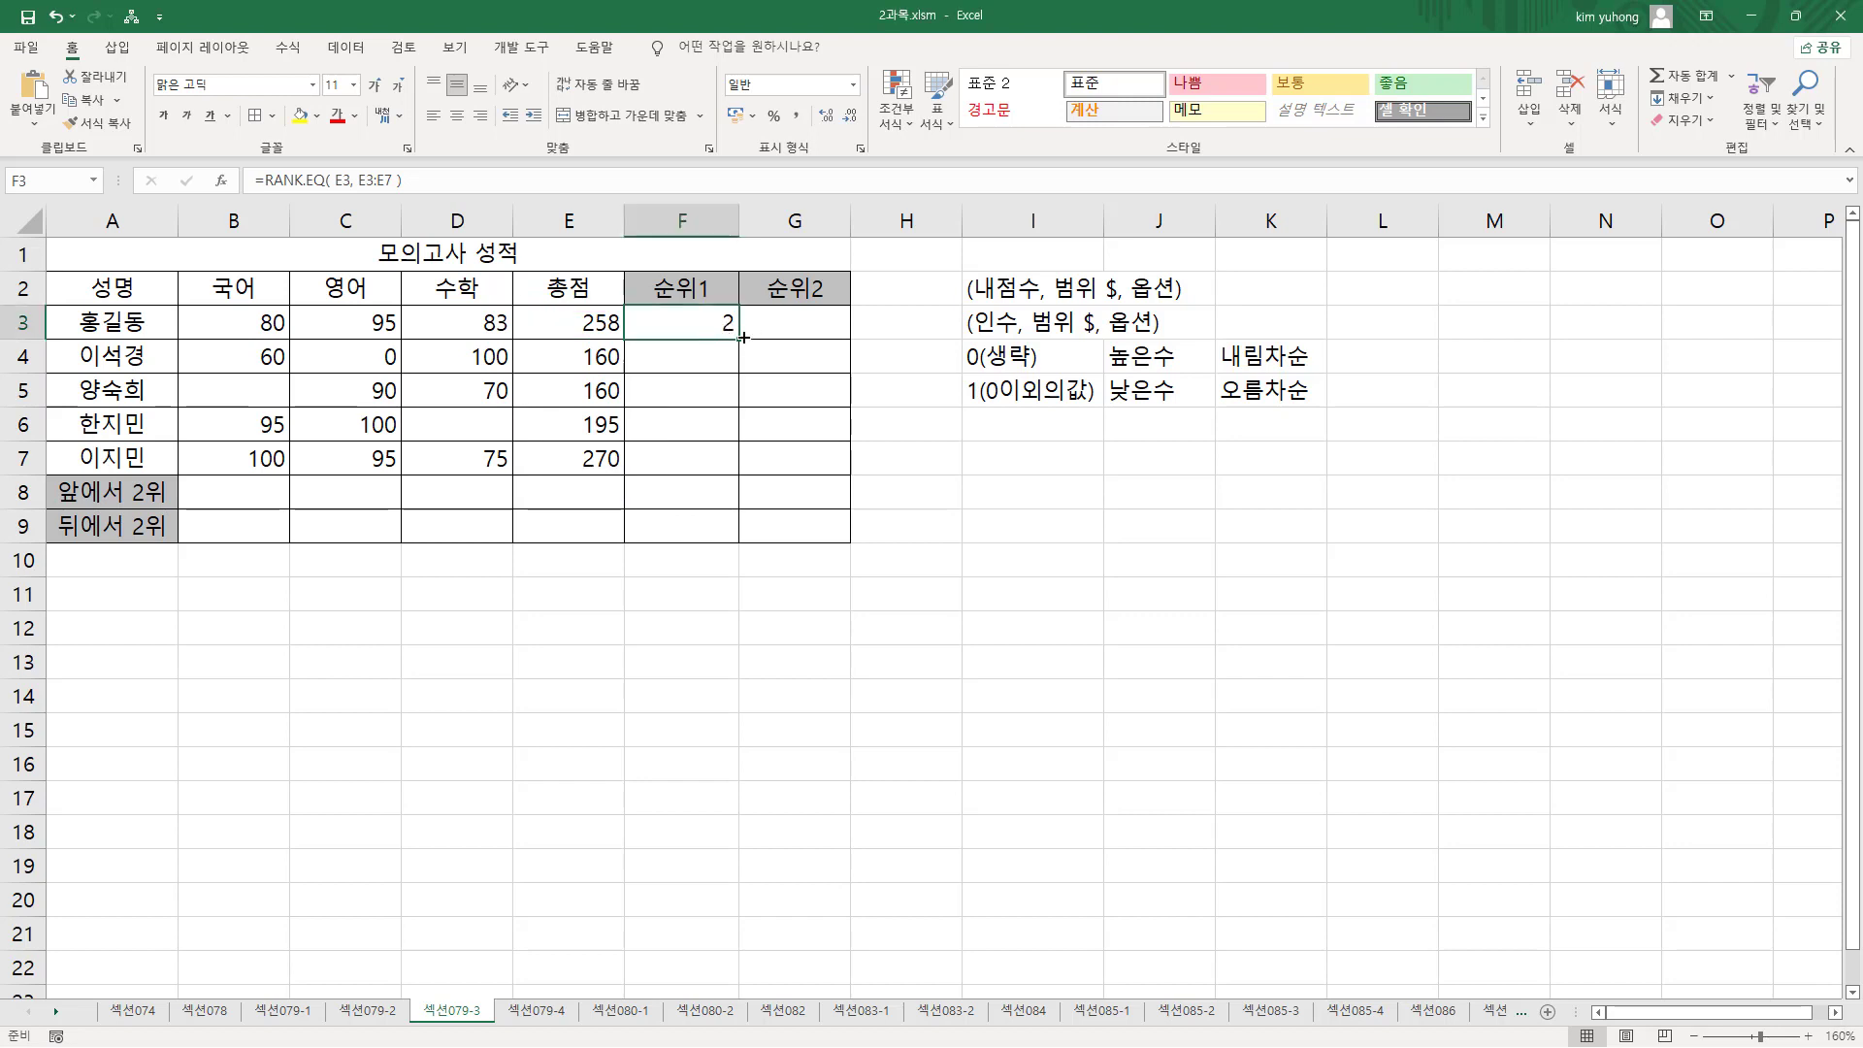
- Fill the 순위1 formula from F3 down to F7
left_click_drag(744, 337, 750, 477)
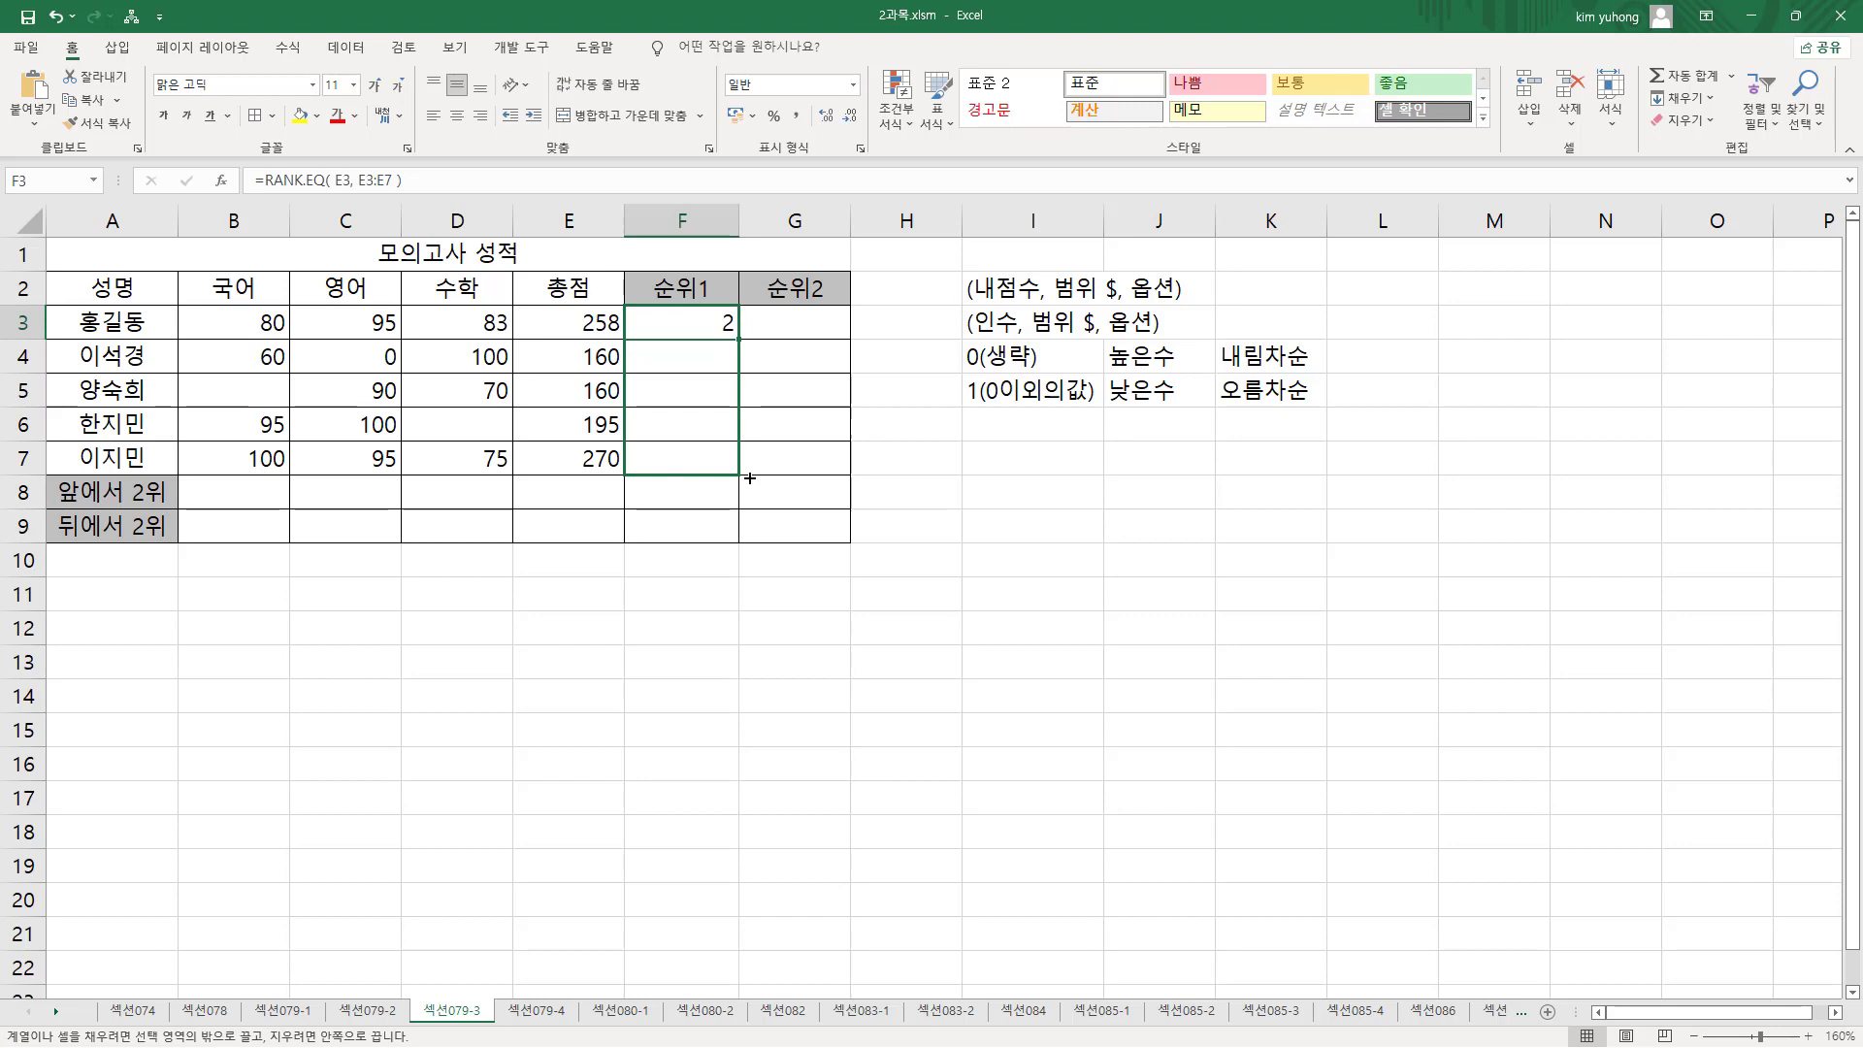
left_click_drag(750, 477, 750, 477)
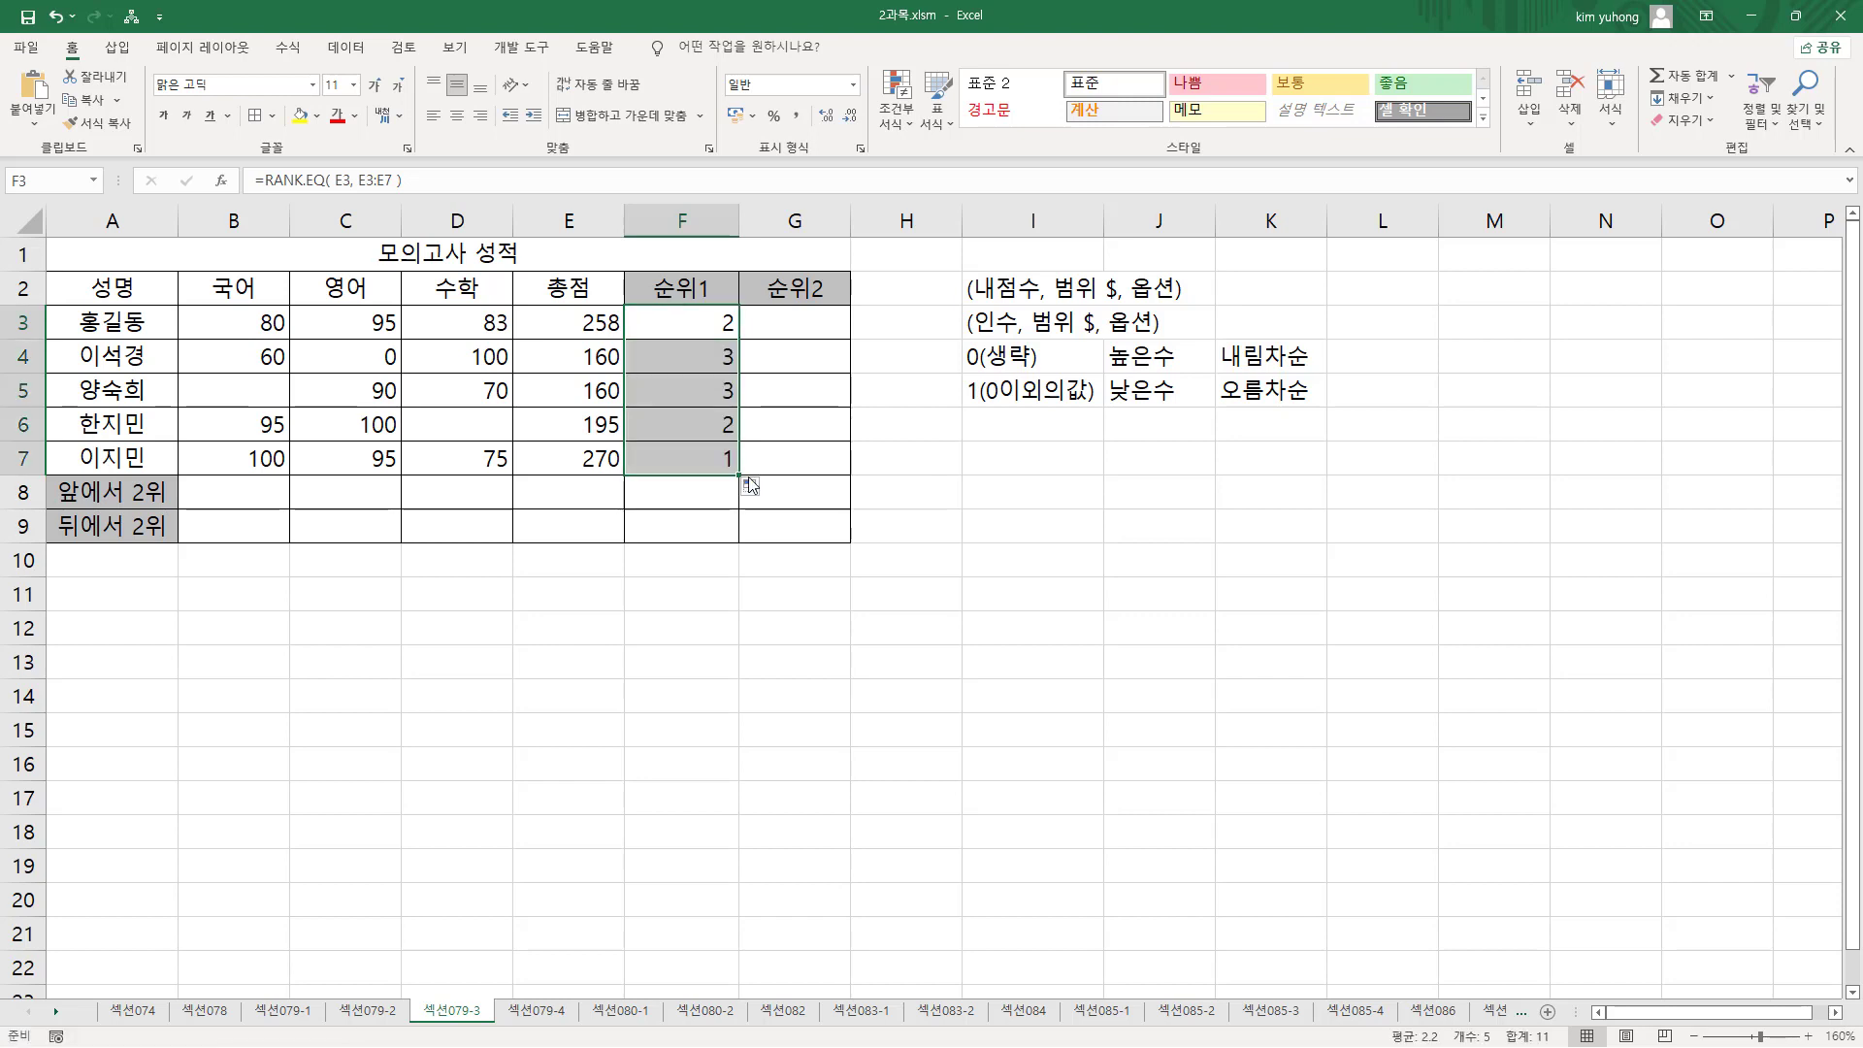
left_click_drag(575, 339, 627, 409)
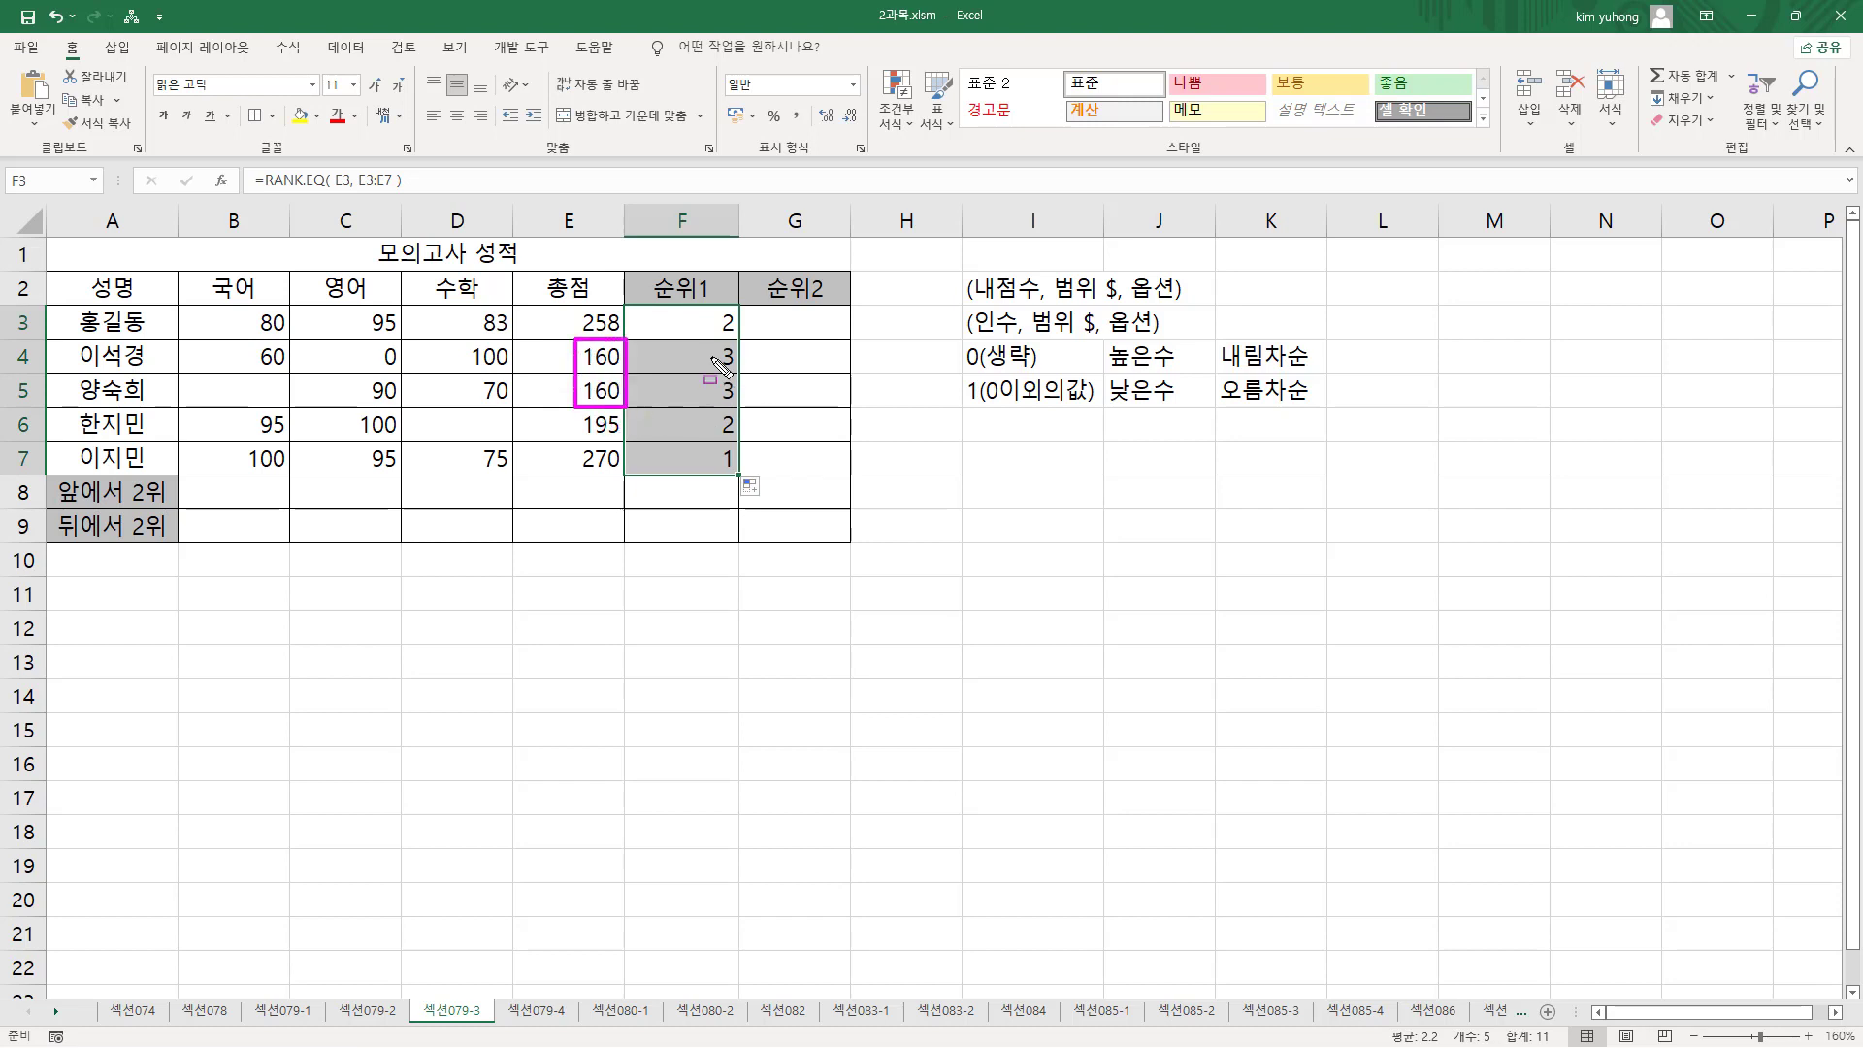
left_click_drag(715, 341, 748, 399)
left_click_drag(576, 438, 826, 437)
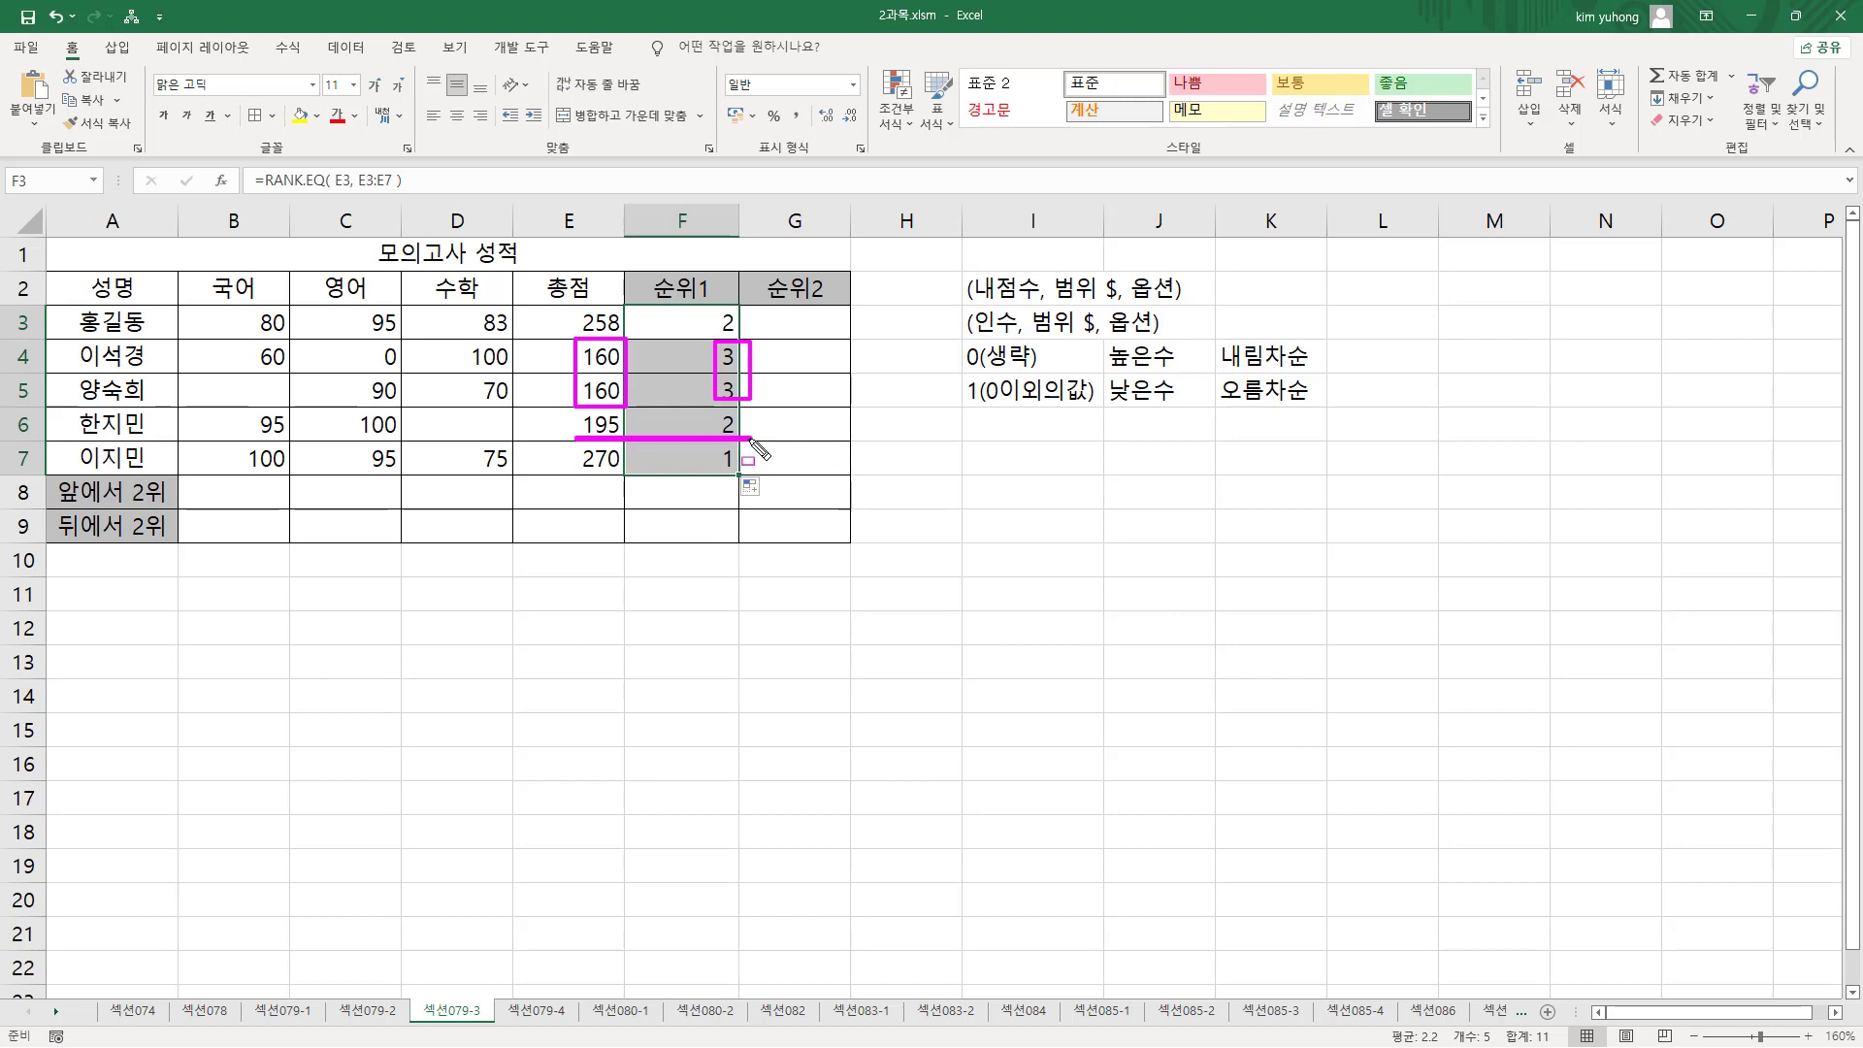
mouse_move(574, 308)
left_mouse_down()
mouse_move(574, 330)
mouse_move(792, 344)
left_mouse_up()
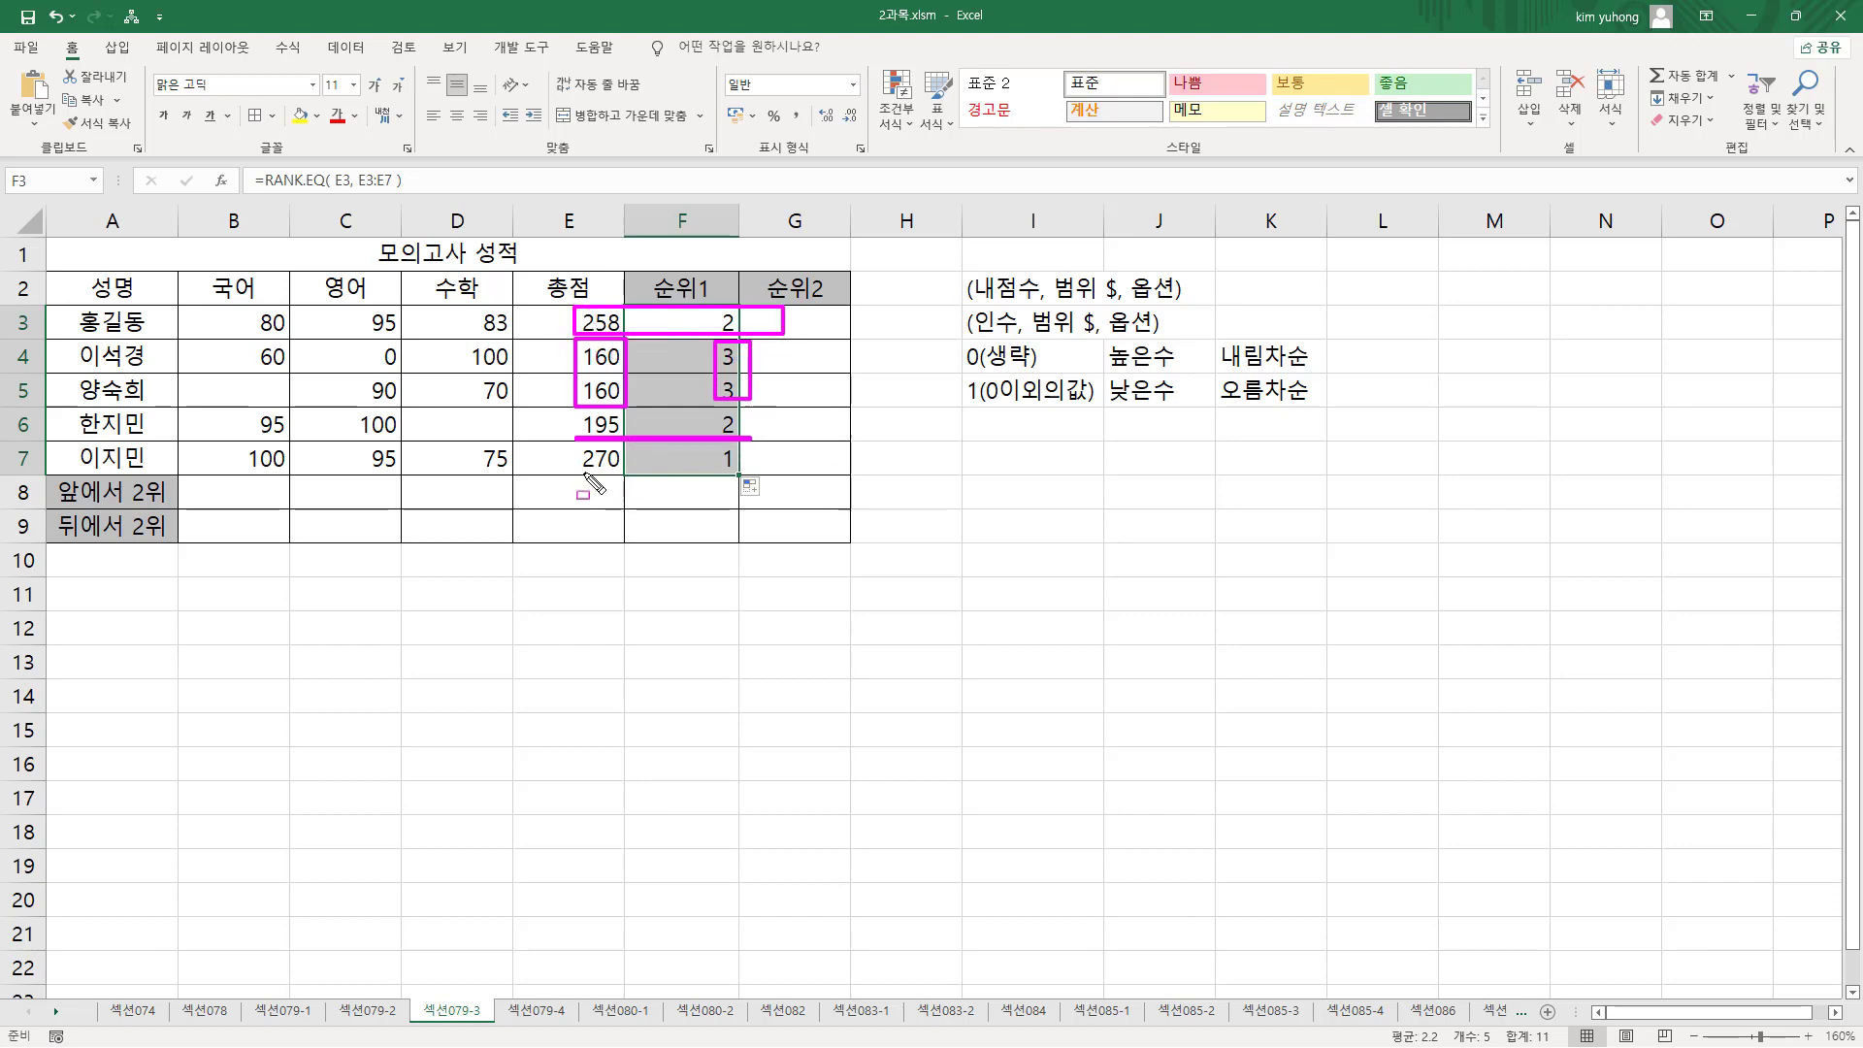
left_click_drag(571, 471, 759, 472)
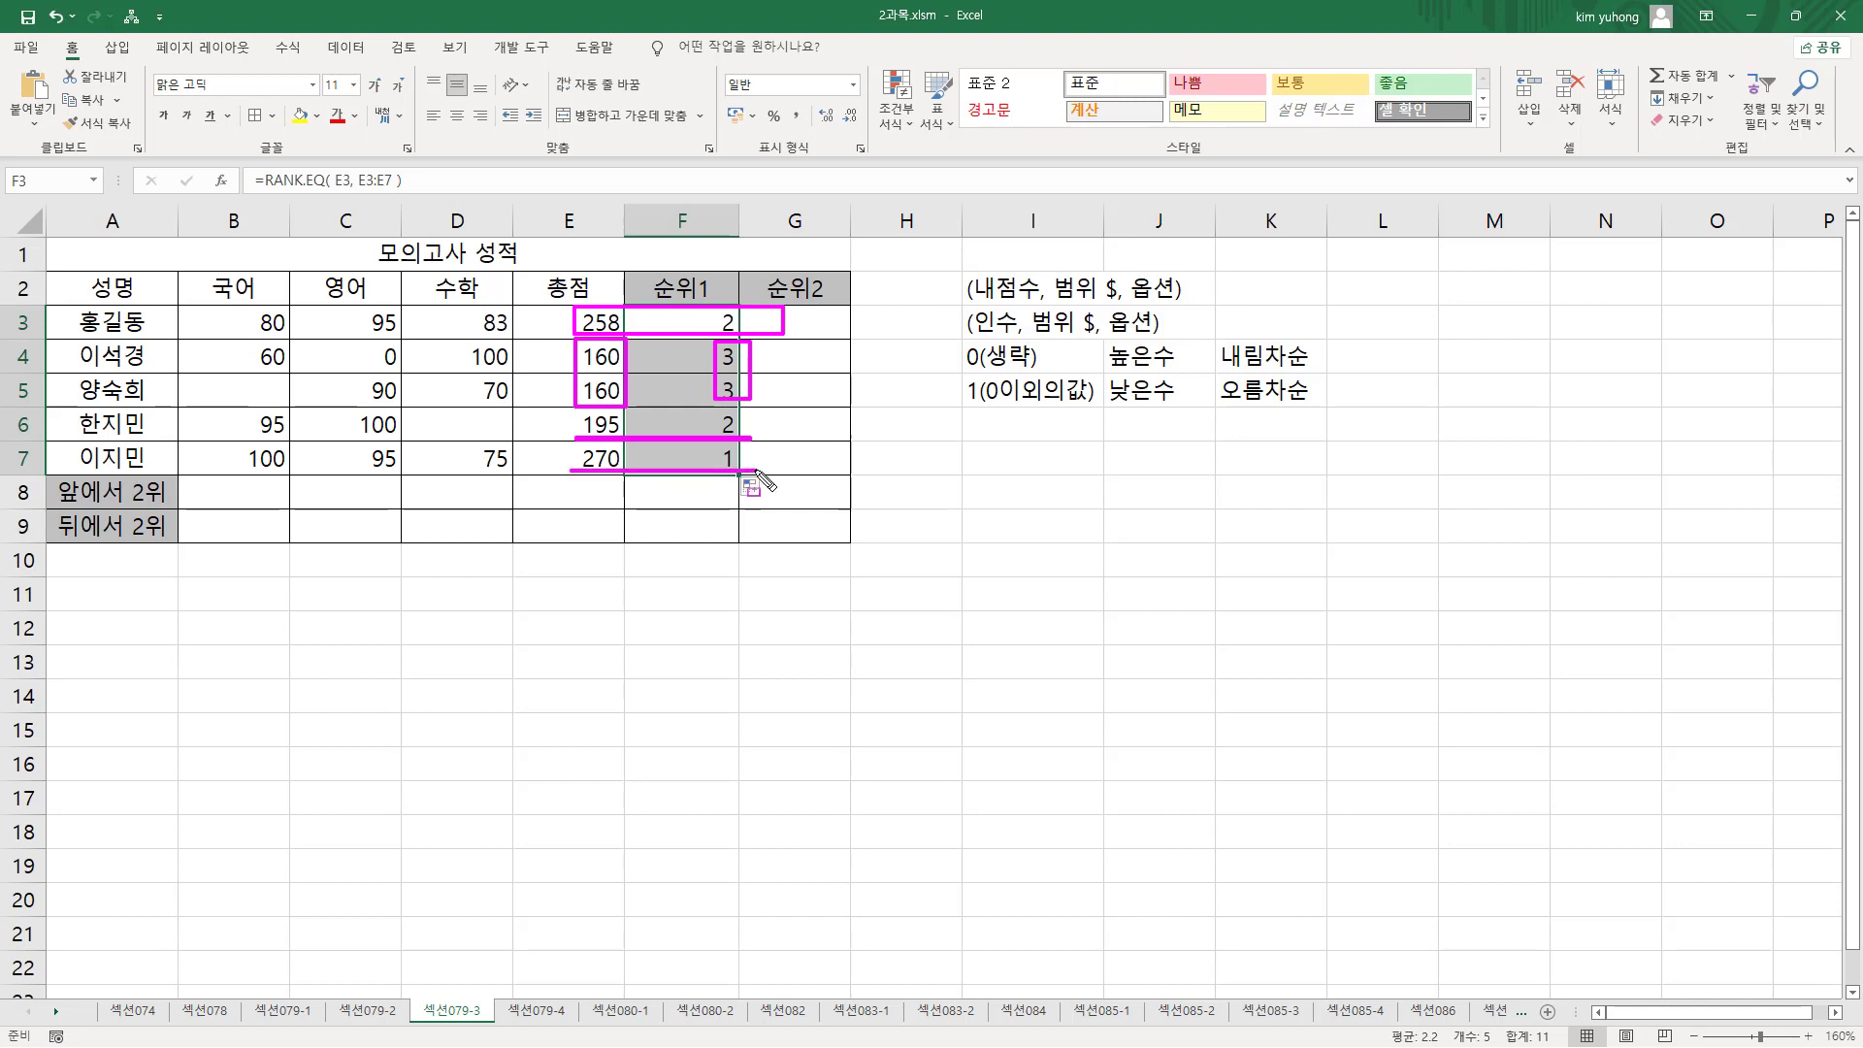
key("Escape")
- Clear the filled ranks in F4:F7 and open the F3 formula for editing
left_click(709, 327)
left_click_drag(710, 355, 718, 464)
key("Delete")
left_click(713, 325)
double_click(700, 328)
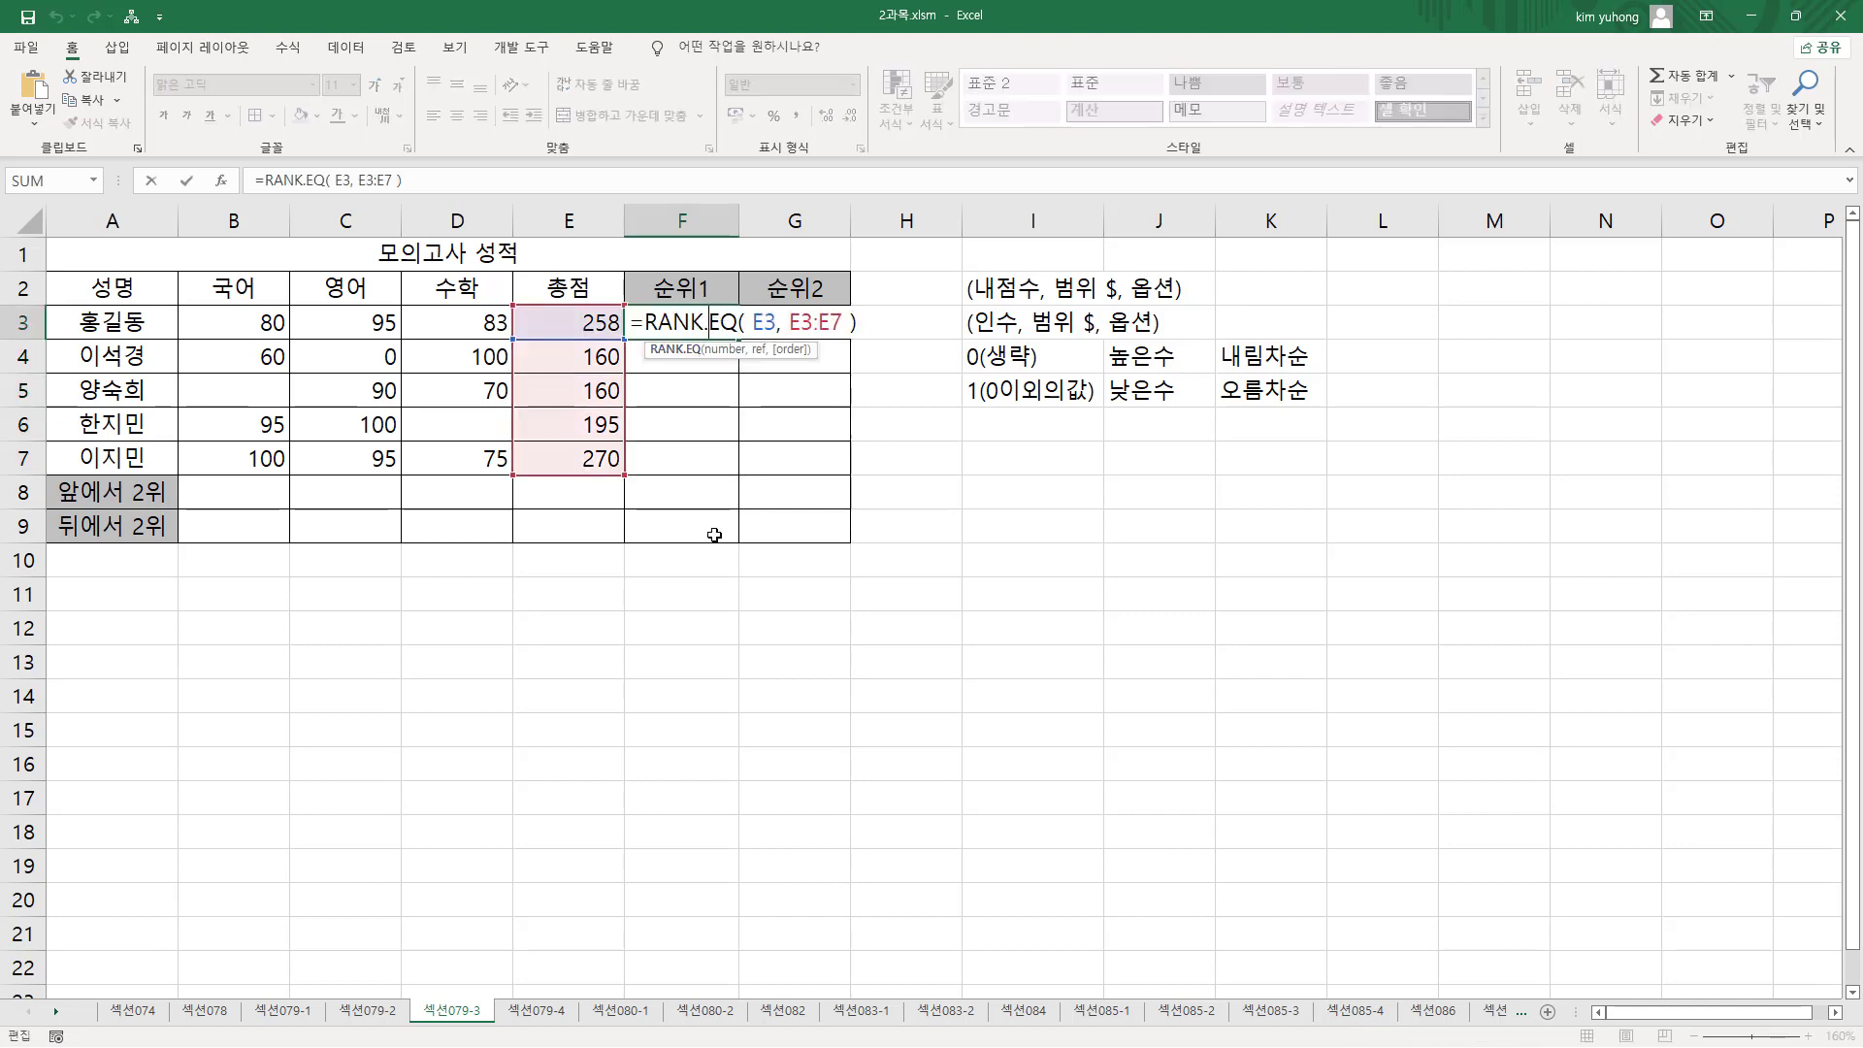
left_click_drag(688, 335, 689, 476)
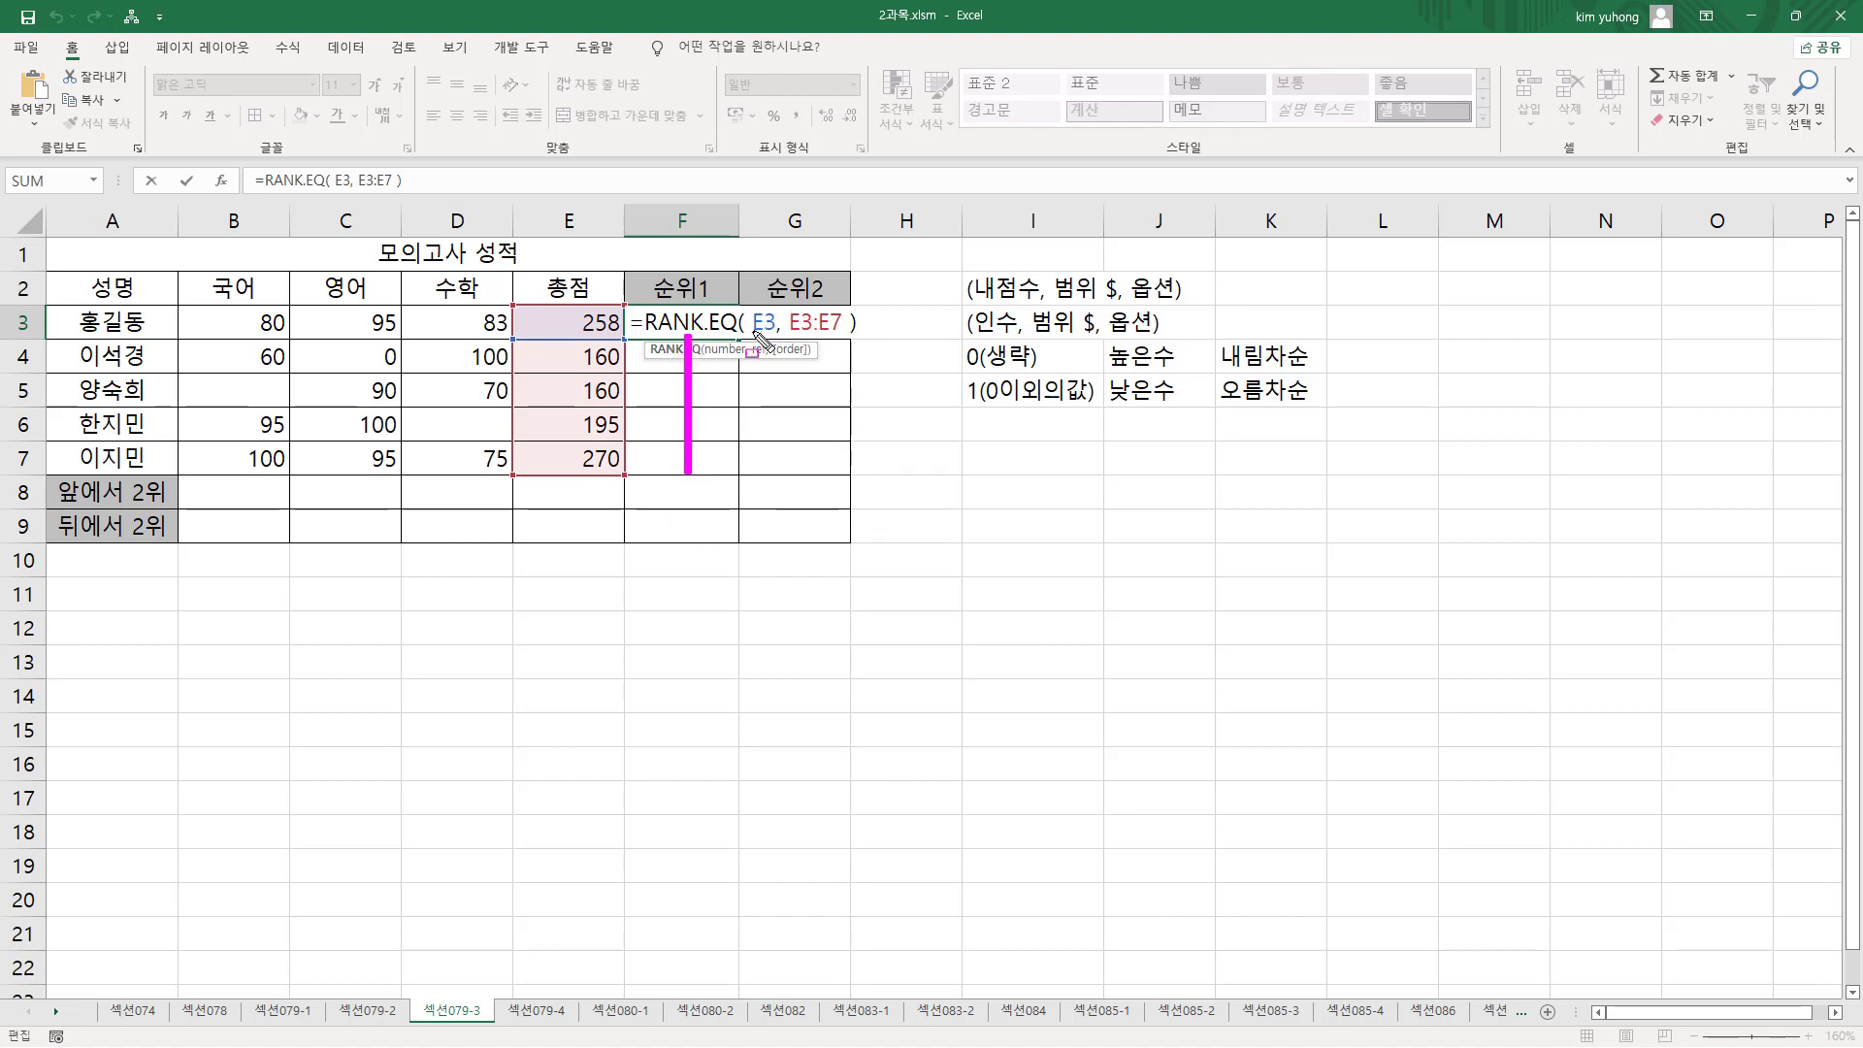
left_click_drag(747, 339, 842, 340)
key("Escape")
left_click_drag(646, 310, 735, 339)
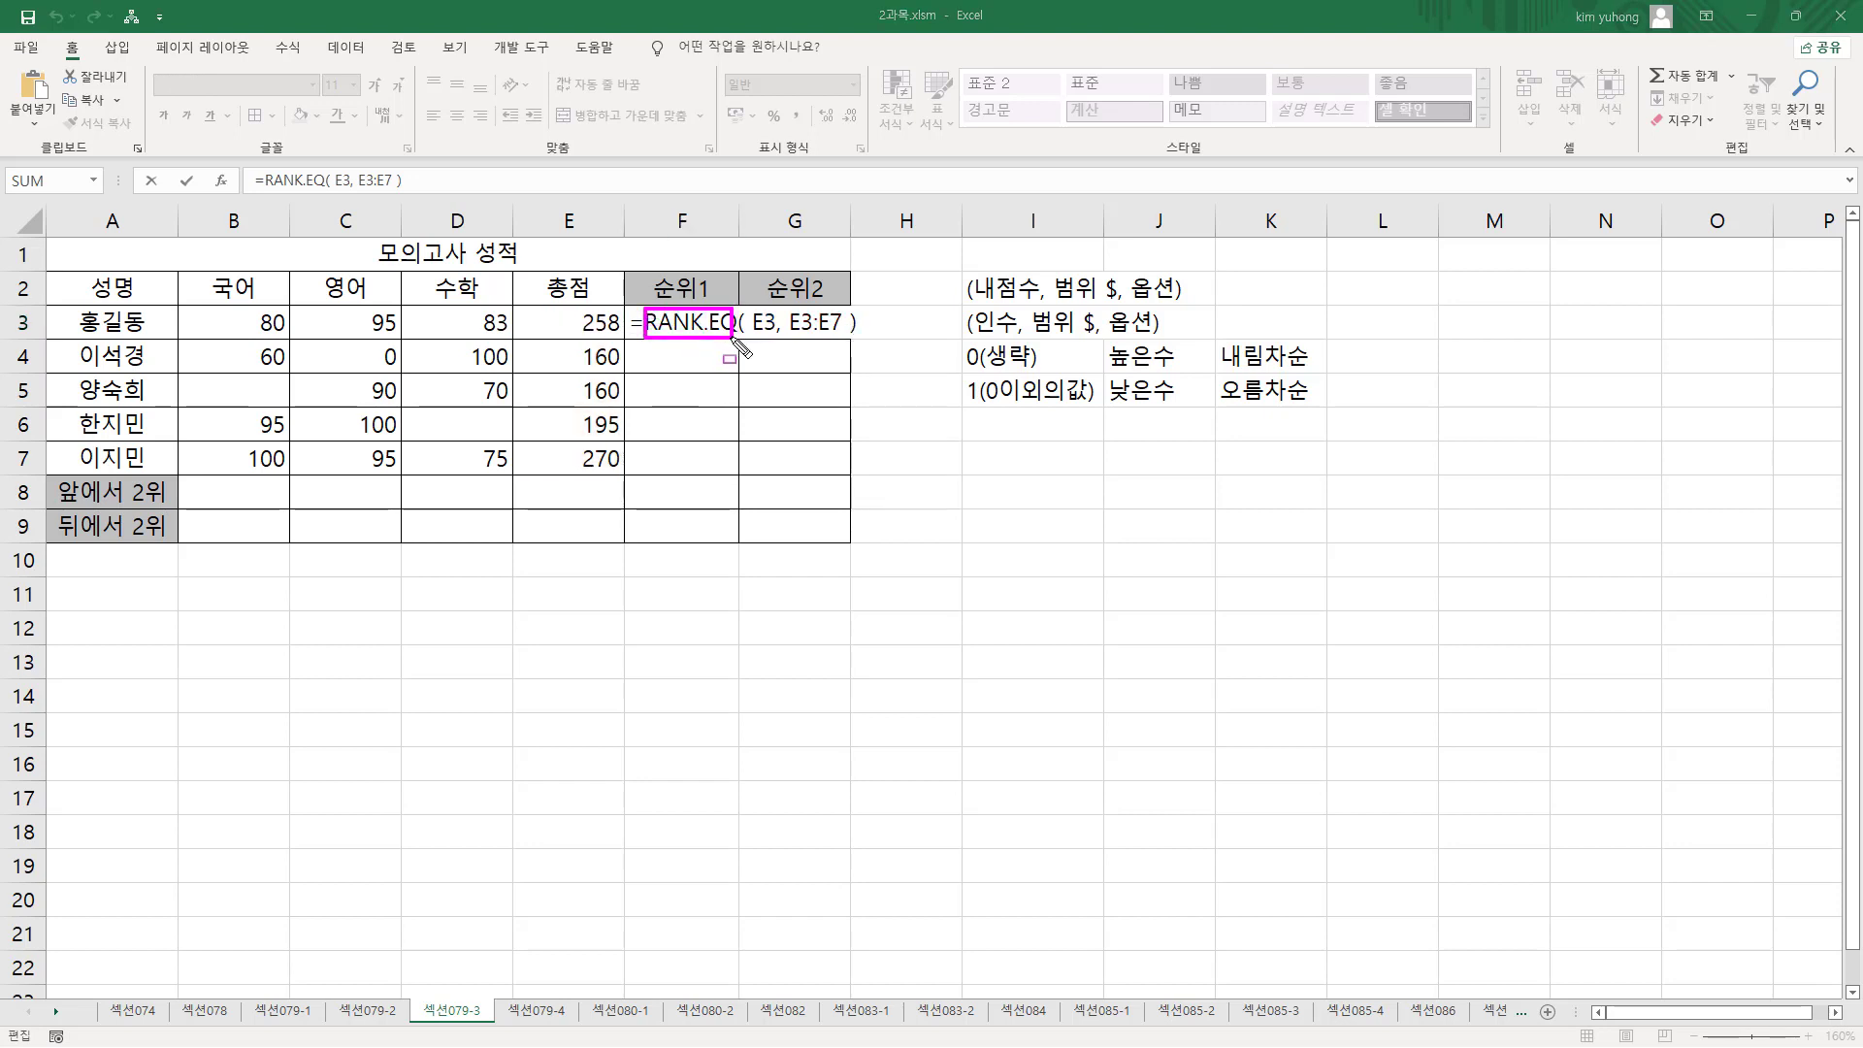
left_click_drag(570, 308, 627, 338)
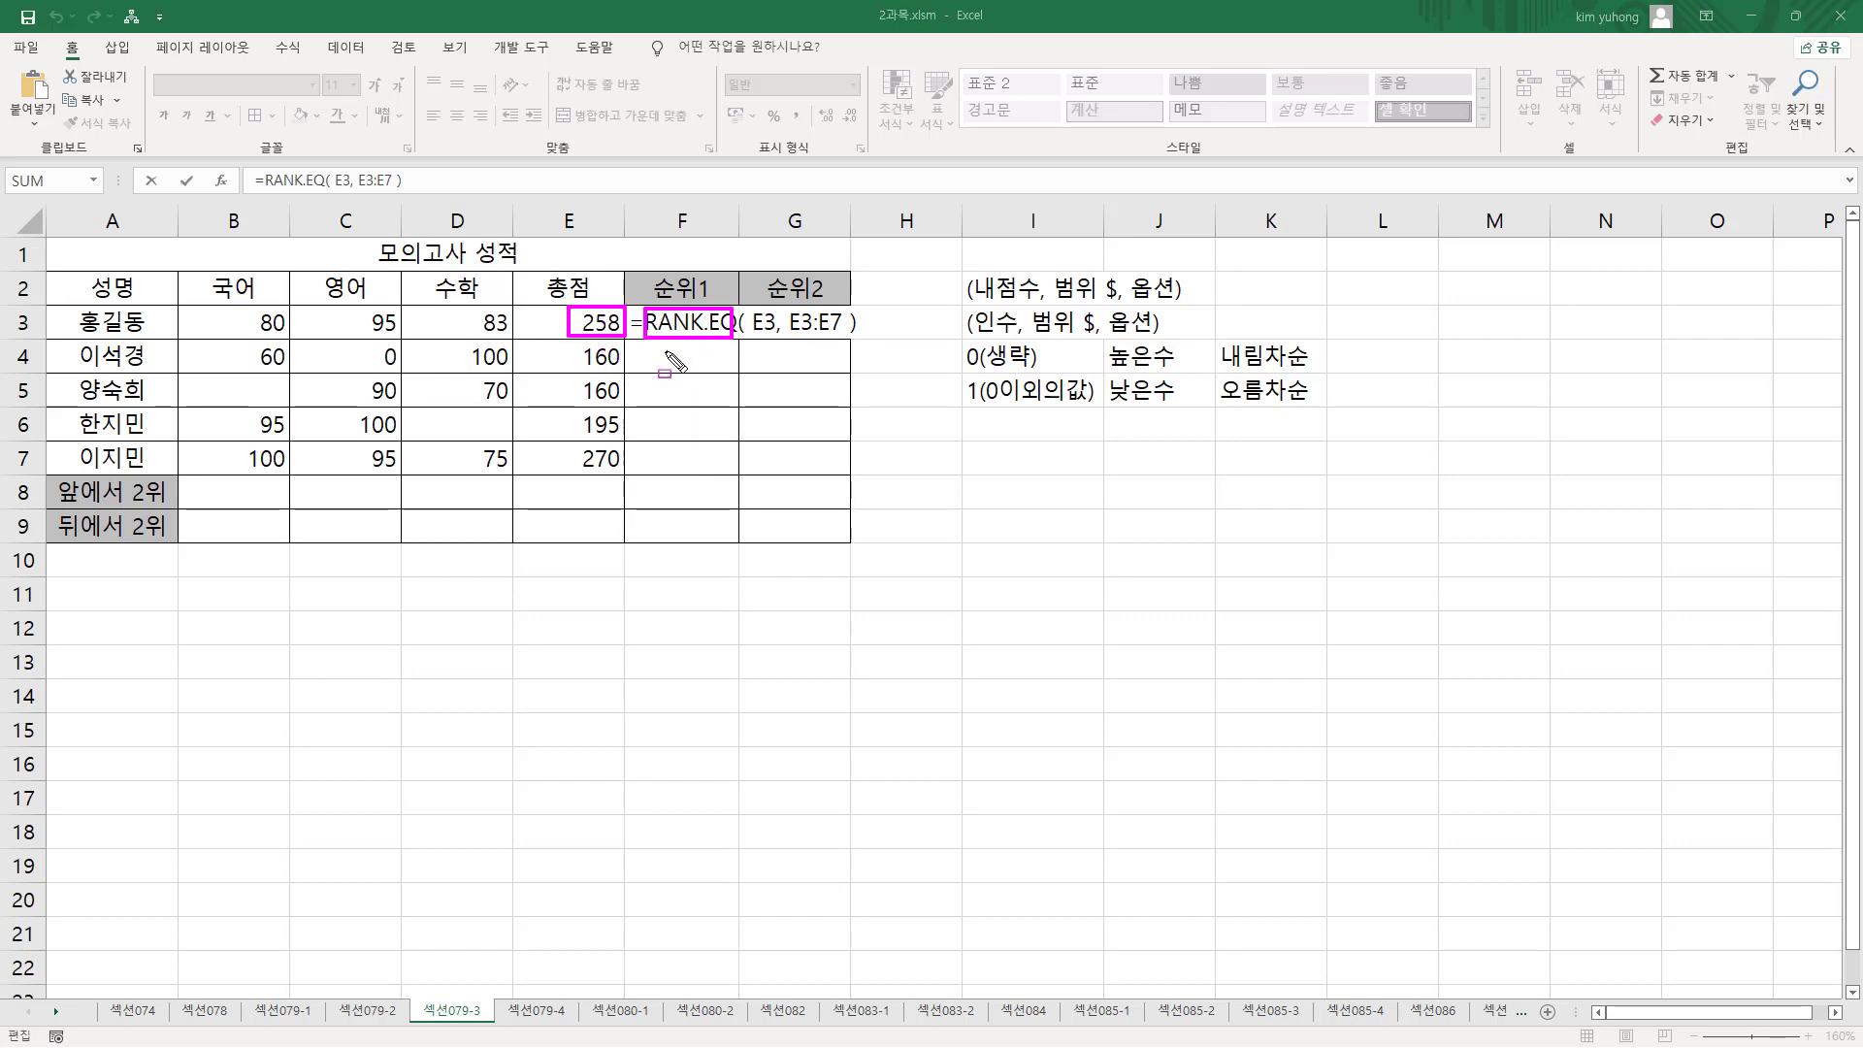
left_click_drag(649, 350, 728, 373)
left_click_drag(570, 342, 726, 404)
mouse_move(575, 378)
left_mouse_down()
mouse_move(578, 408)
mouse_move(727, 435)
left_mouse_up()
mouse_move(569, 406)
left_mouse_down()
mouse_move(568, 432)
mouse_move(730, 476)
left_mouse_up()
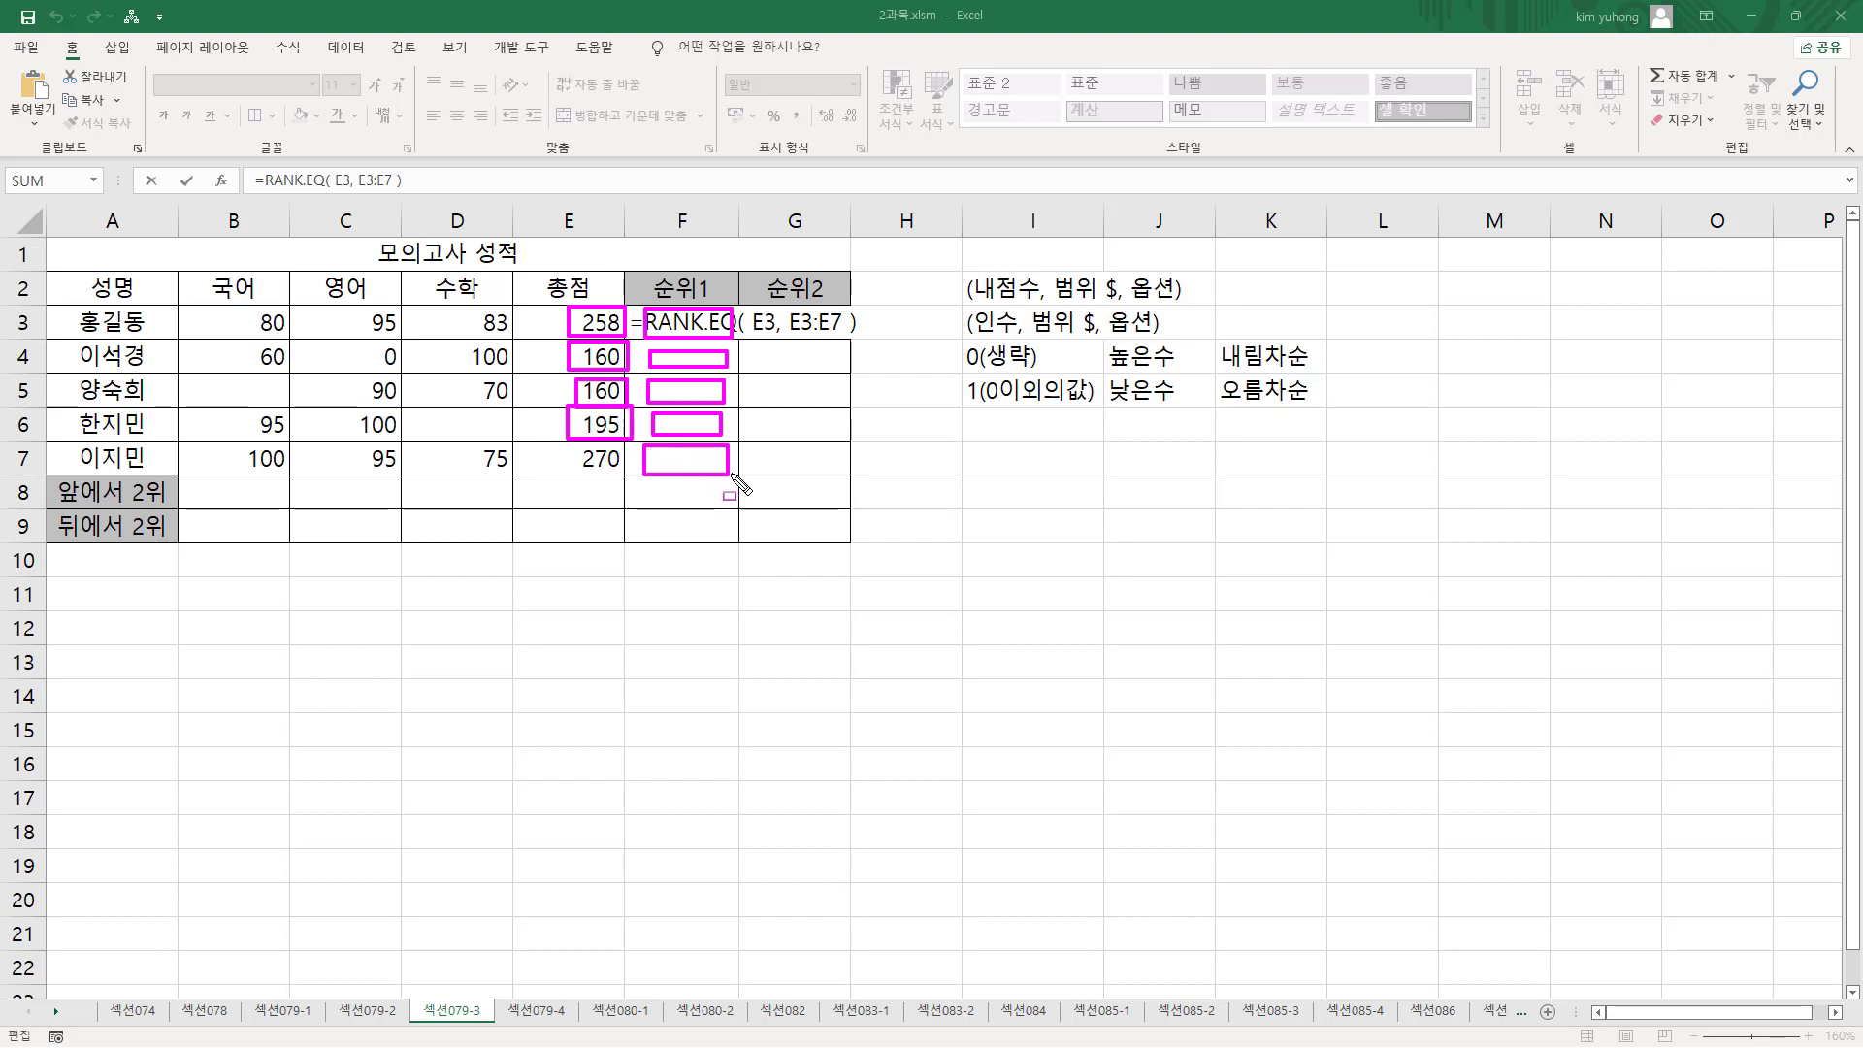
mouse_move(621, 444)
left_mouse_down()
mouse_move(568, 458)
mouse_move(632, 476)
left_mouse_up()
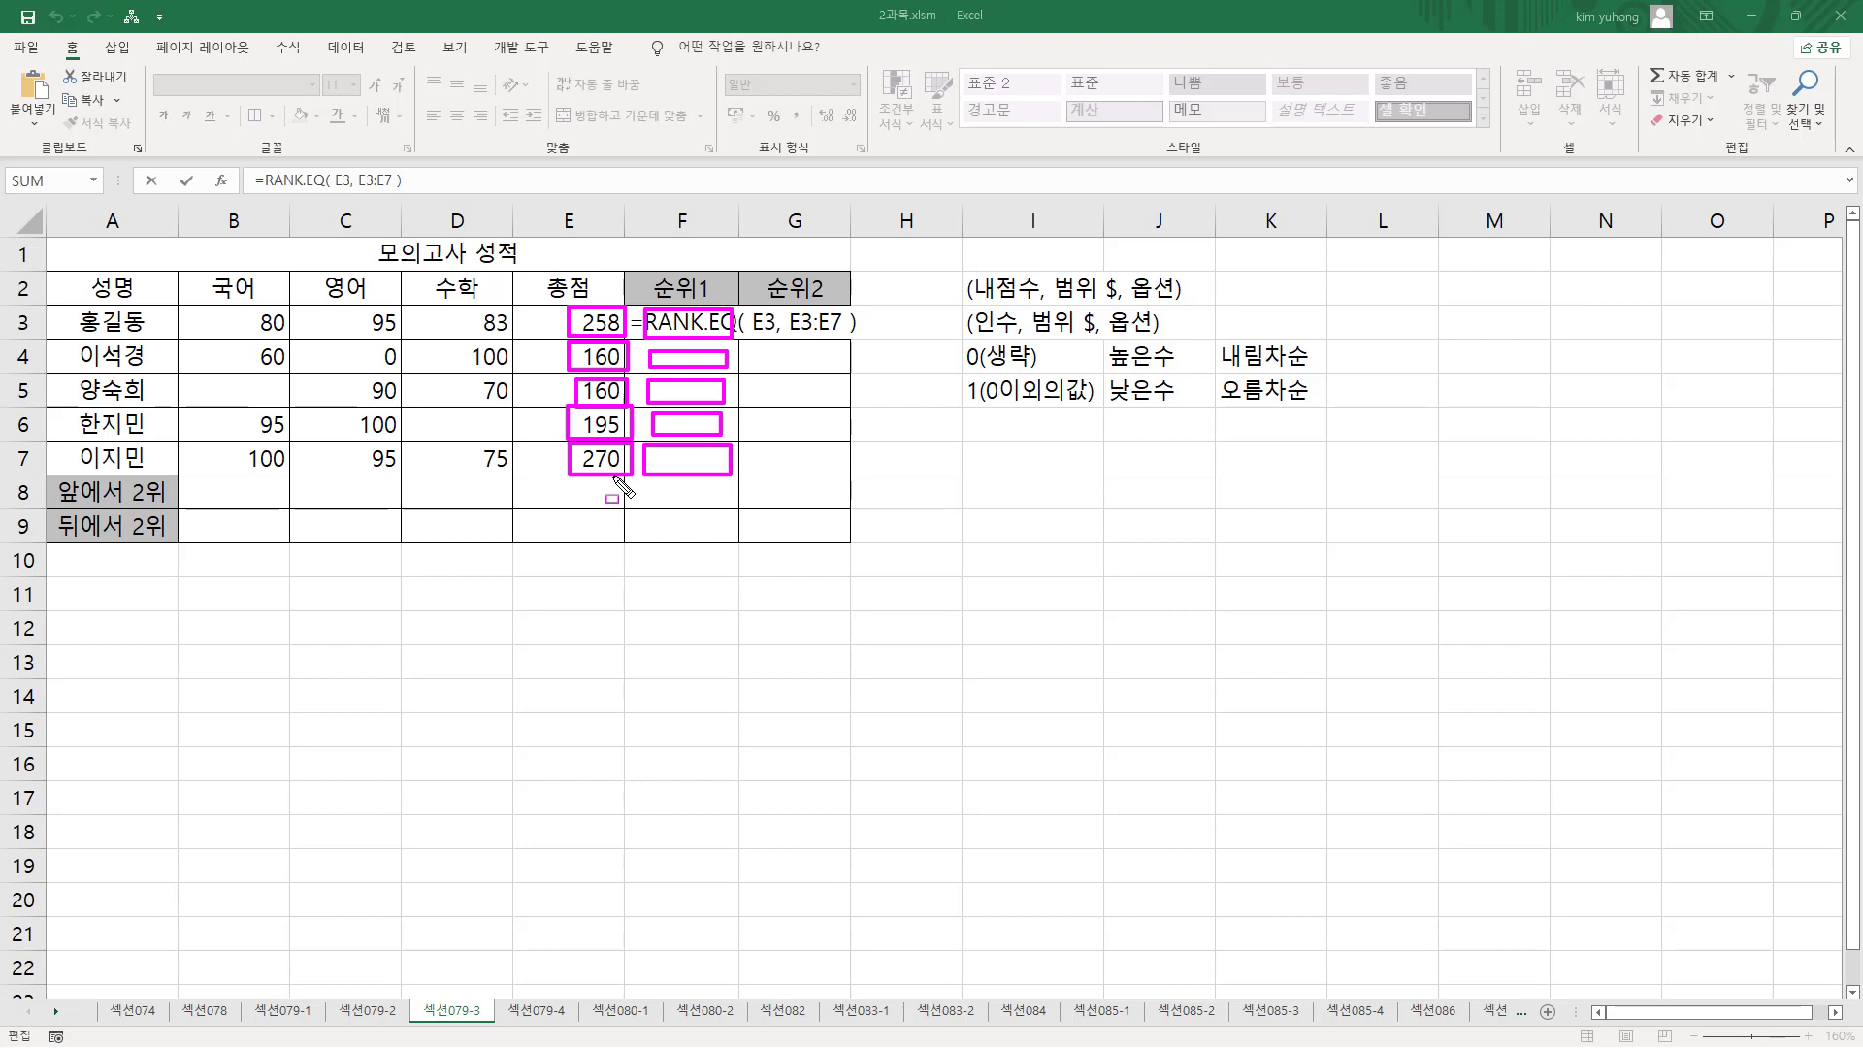
key("e")
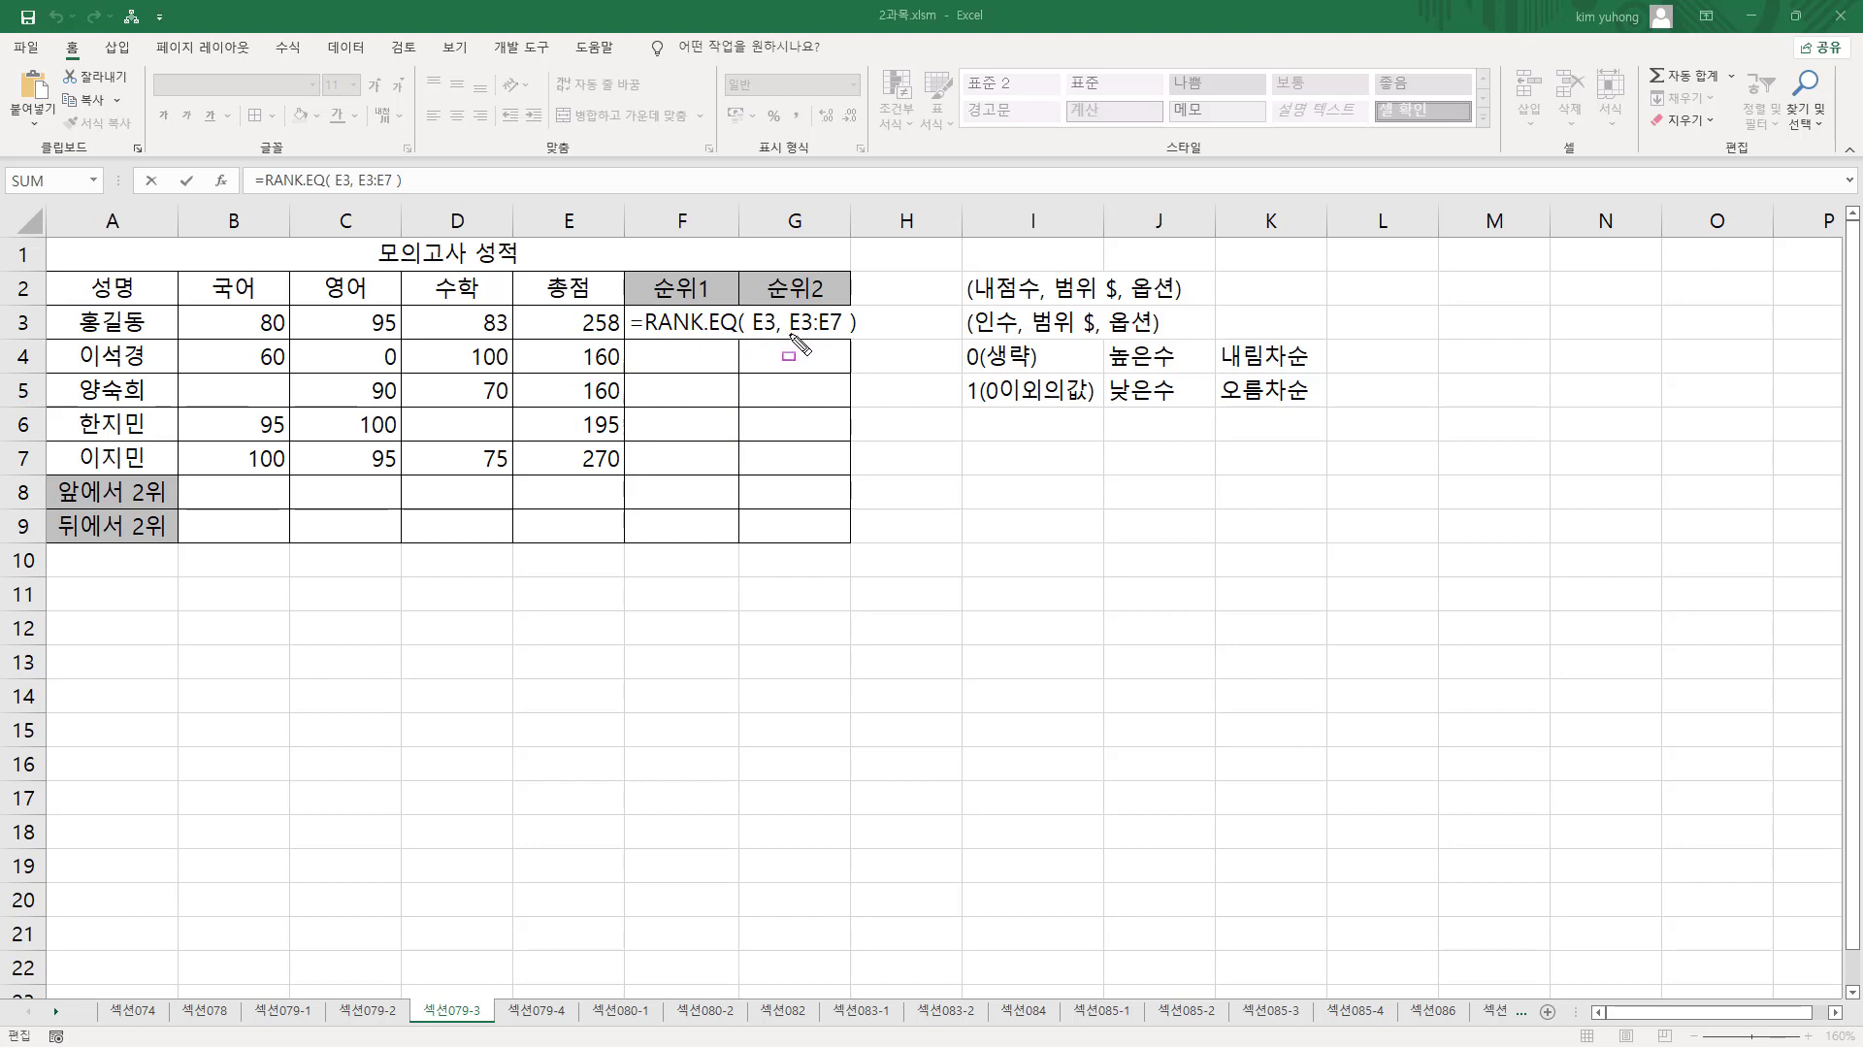
left_click_drag(788, 312, 846, 334)
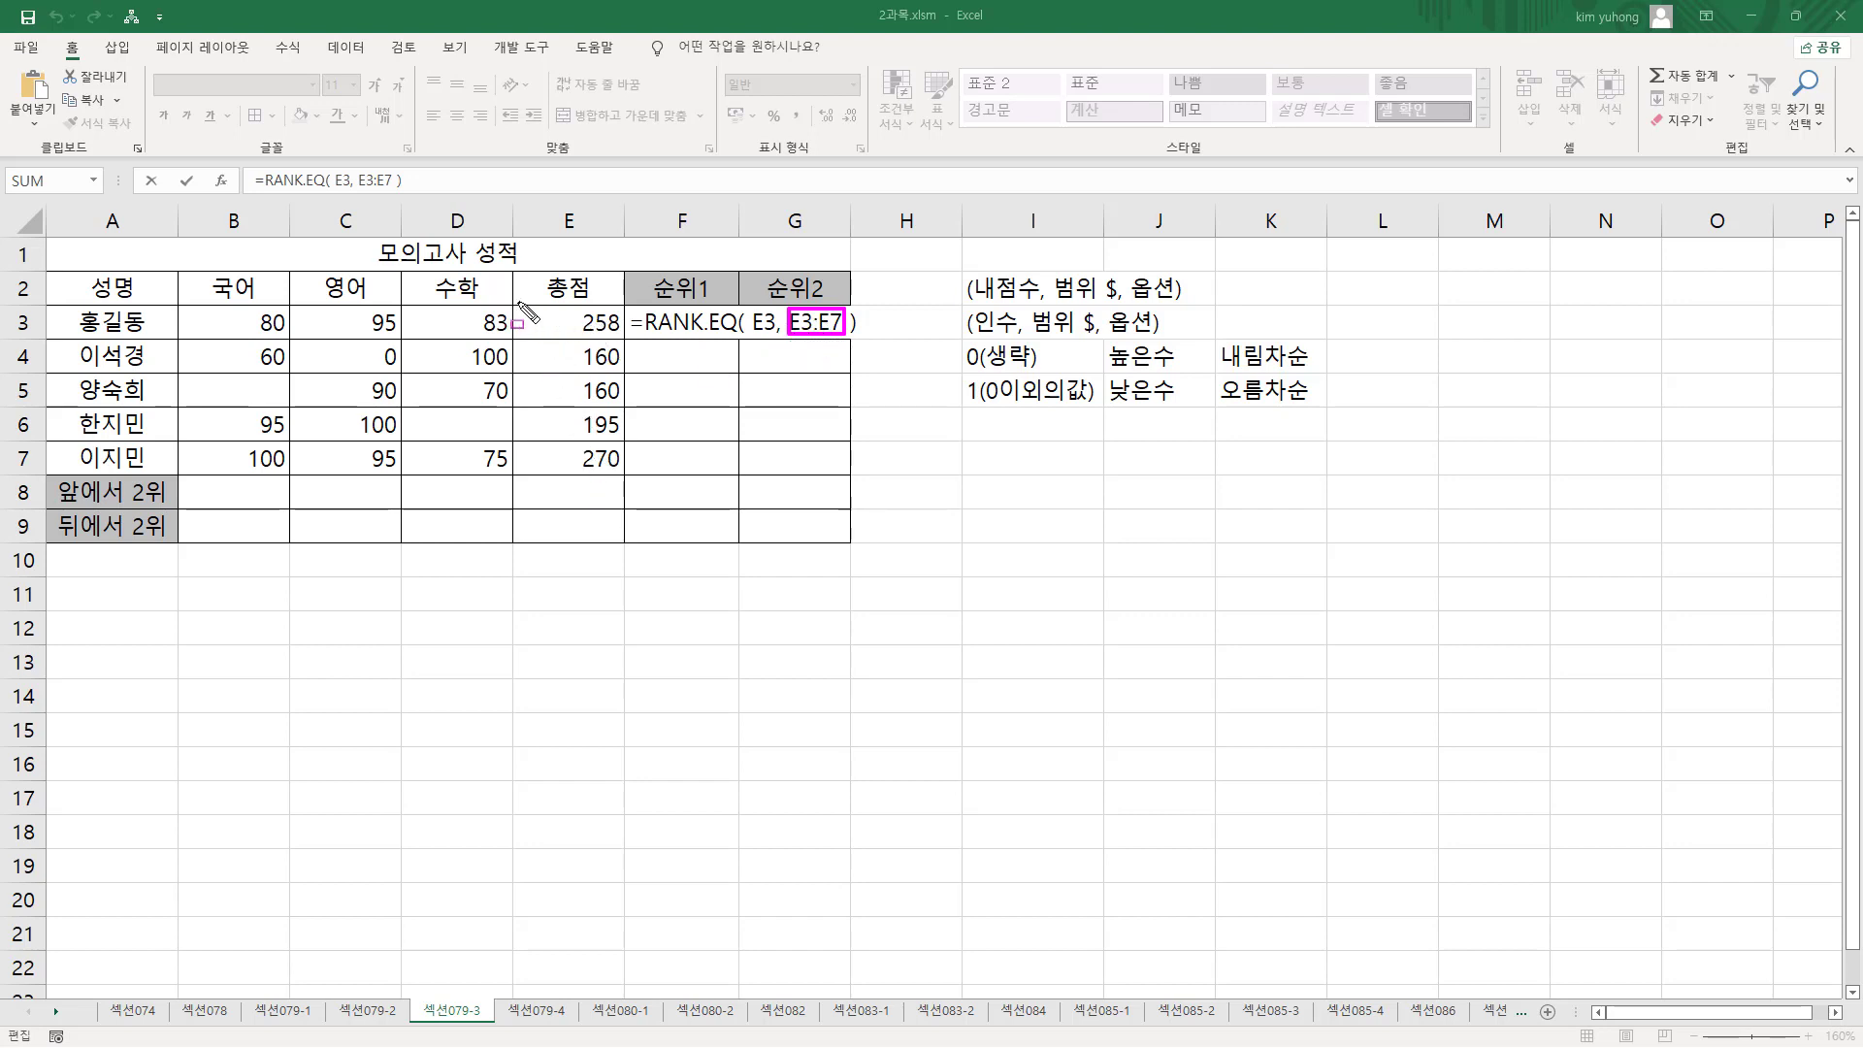
left_click_drag(520, 303, 636, 481)
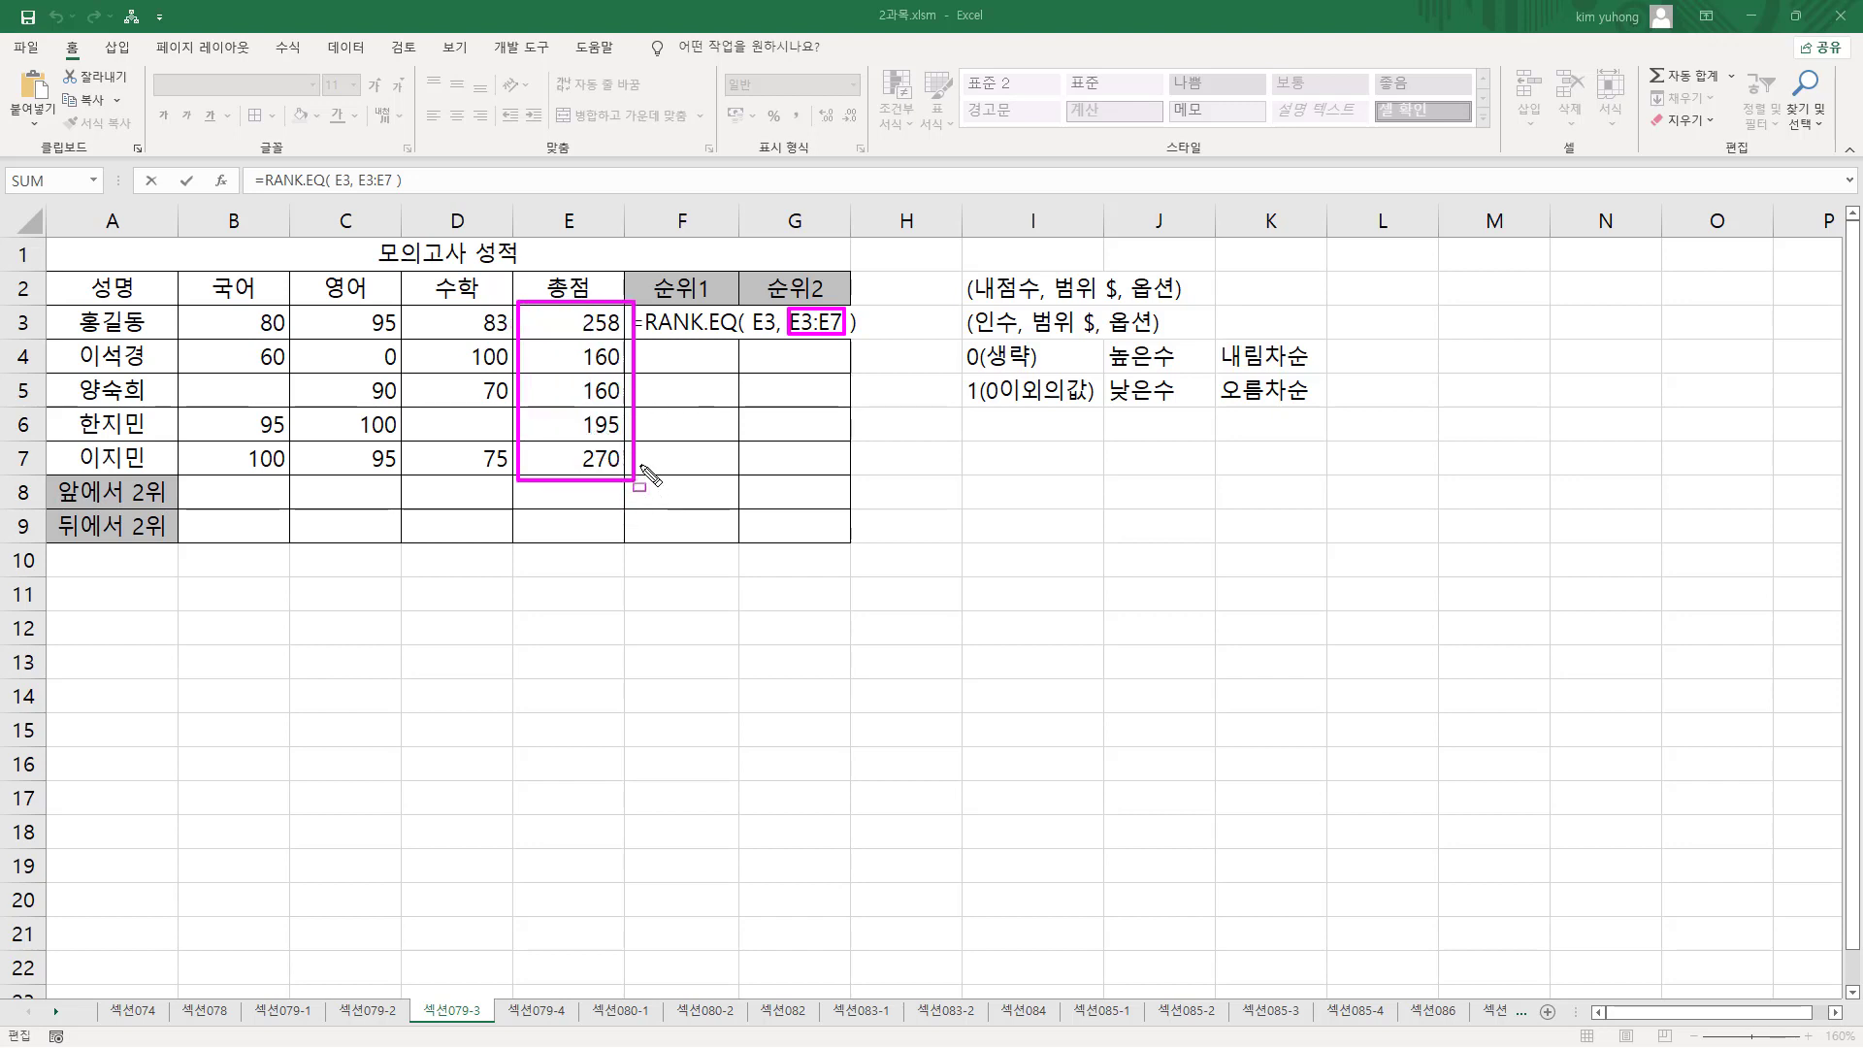
left_click_drag(575, 311, 625, 331)
mouse_move(524, 298)
left_mouse_down()
mouse_move(575, 428)
mouse_move(648, 493)
left_mouse_up()
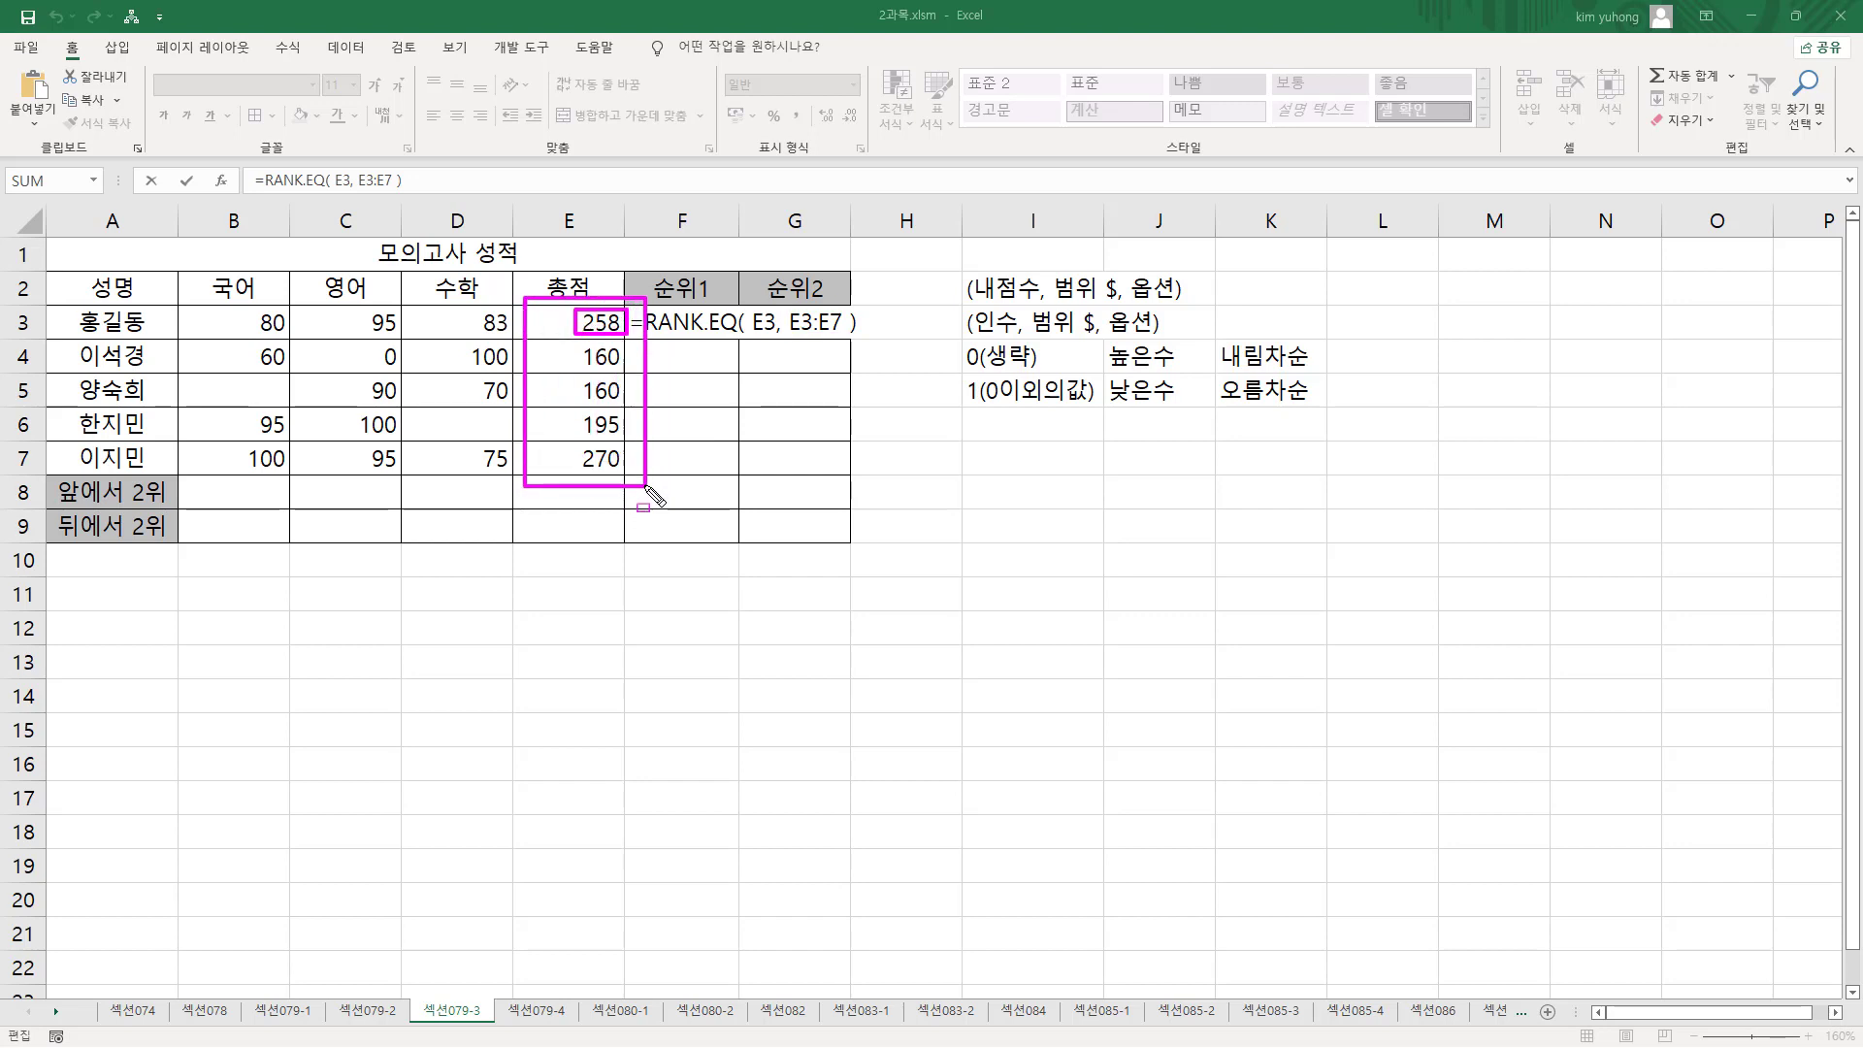
mouse_move(578, 344)
left_mouse_down()
mouse_move(613, 369)
mouse_move(582, 344)
mouse_move(625, 491)
mouse_move(643, 485)
left_mouse_up()
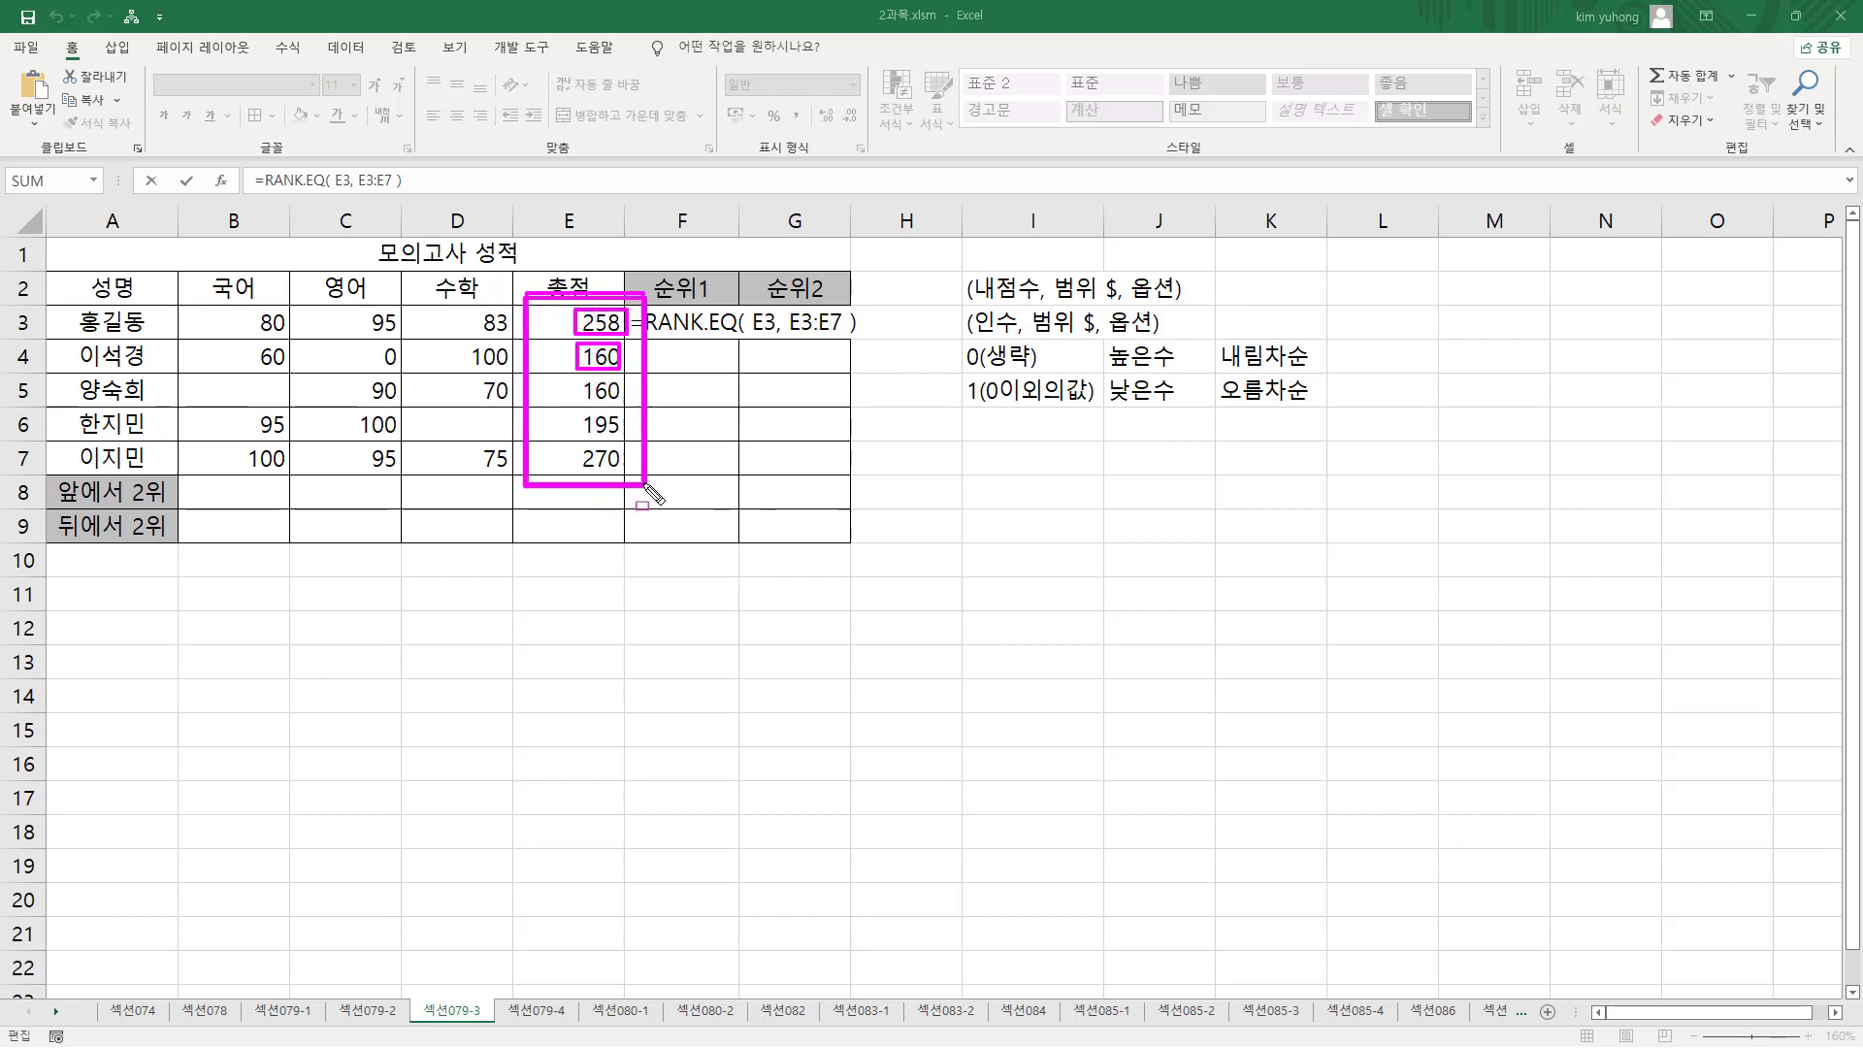
mouse_move(580, 375)
left_mouse_down()
mouse_move(582, 398)
mouse_move(626, 404)
left_mouse_up()
left_click_drag(529, 300, 649, 500)
mouse_move(582, 443)
left_mouse_down()
mouse_move(579, 409)
mouse_move(636, 451)
left_mouse_up()
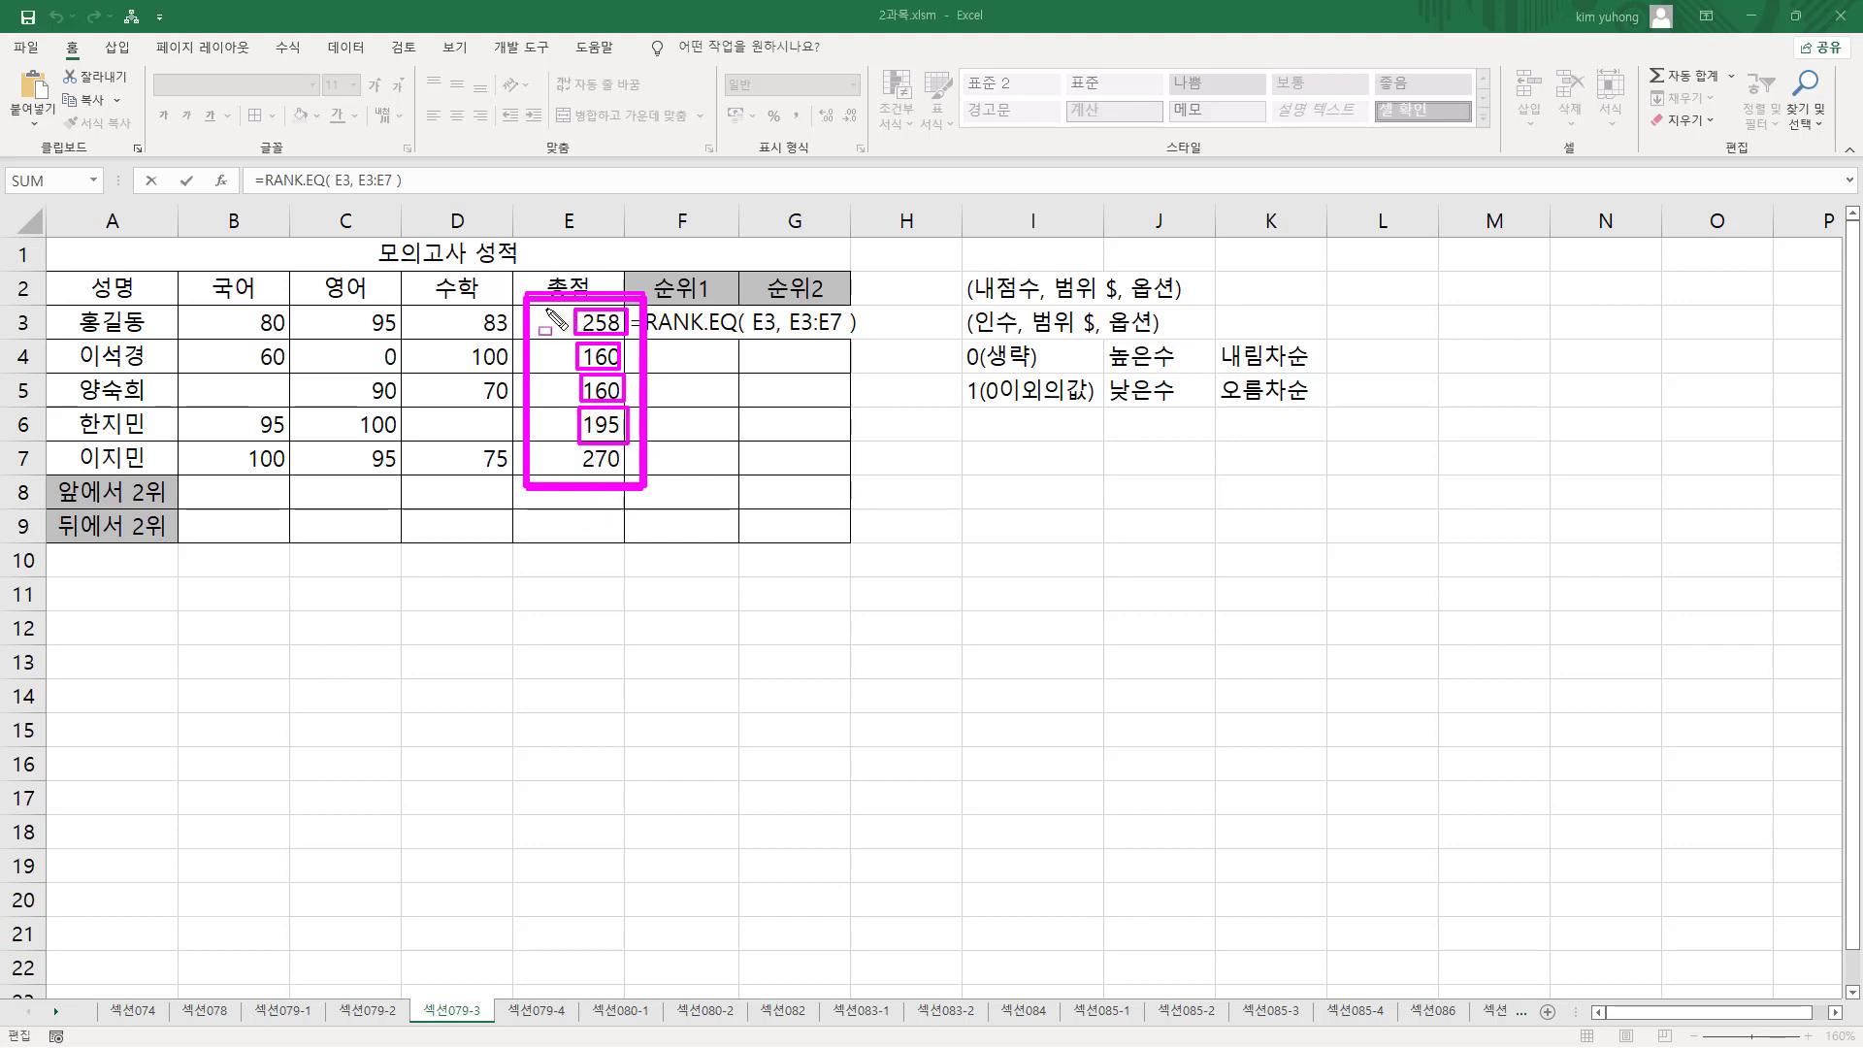
left_click_drag(529, 301, 645, 492)
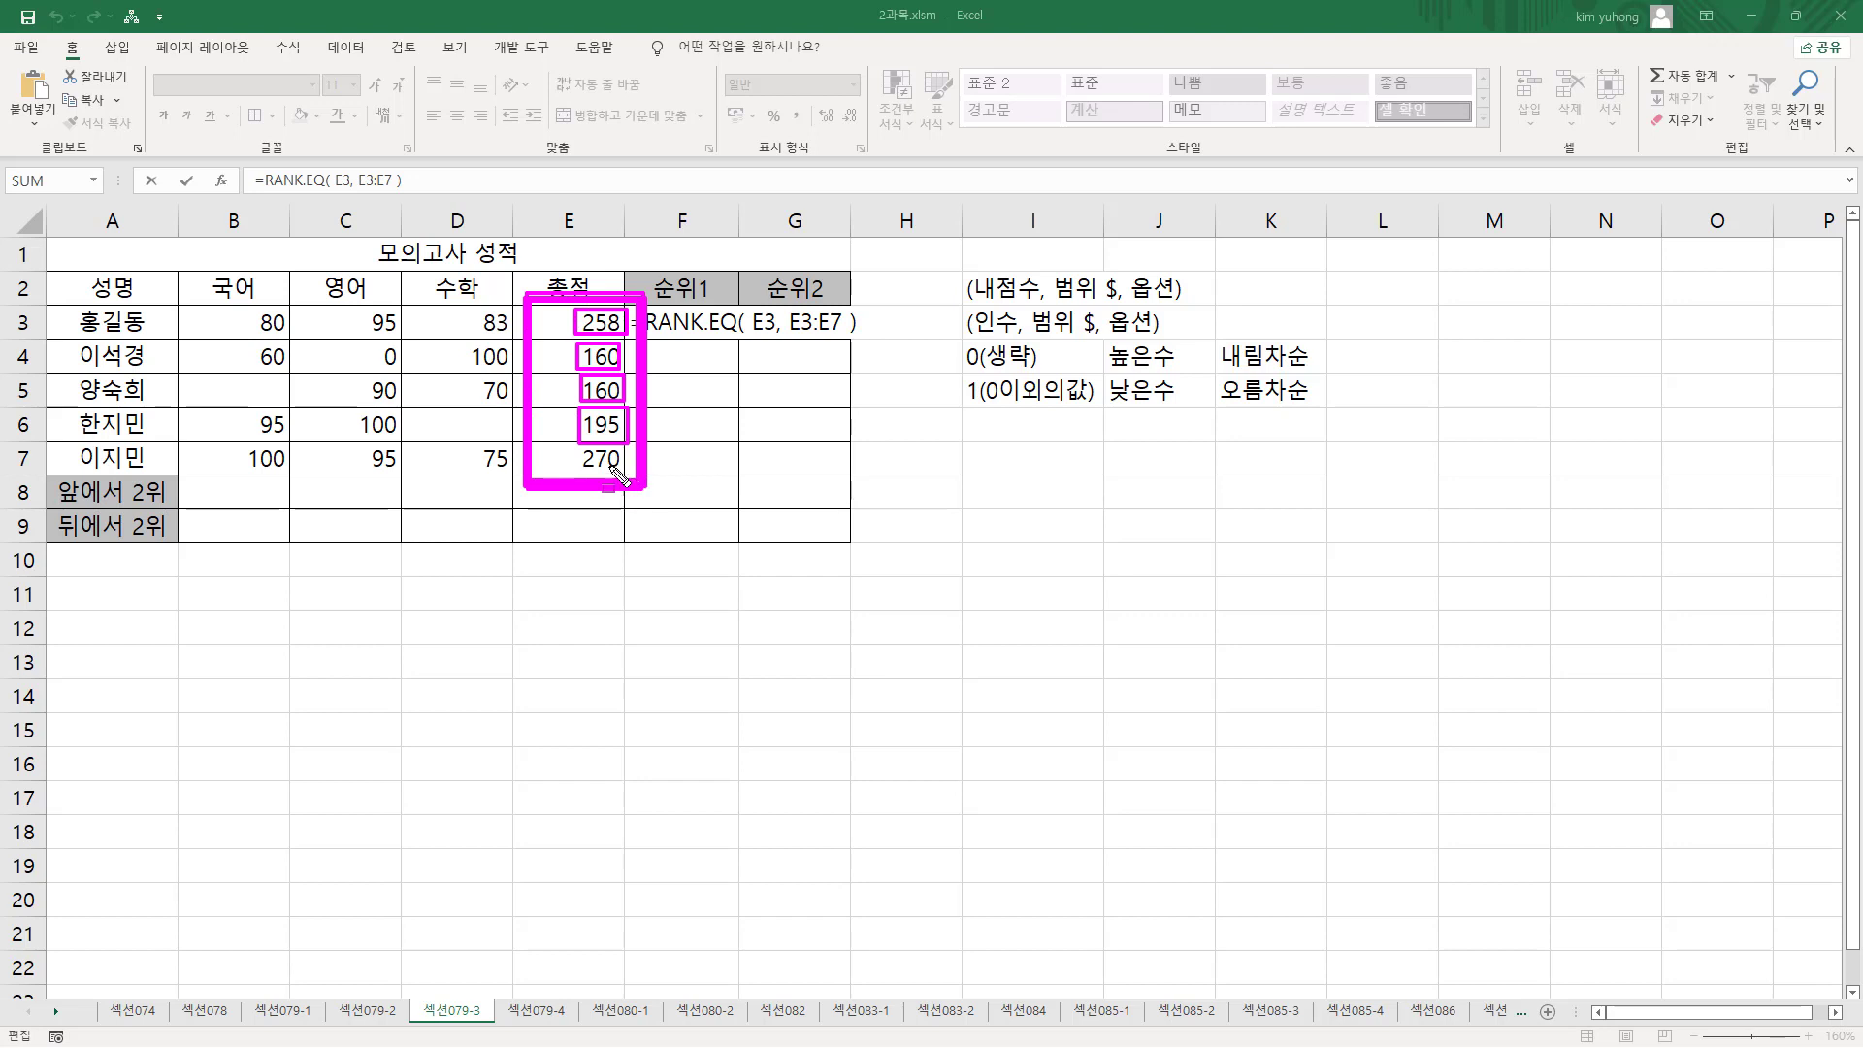
left_click_drag(575, 445, 629, 472)
left_click_drag(532, 307, 635, 480)
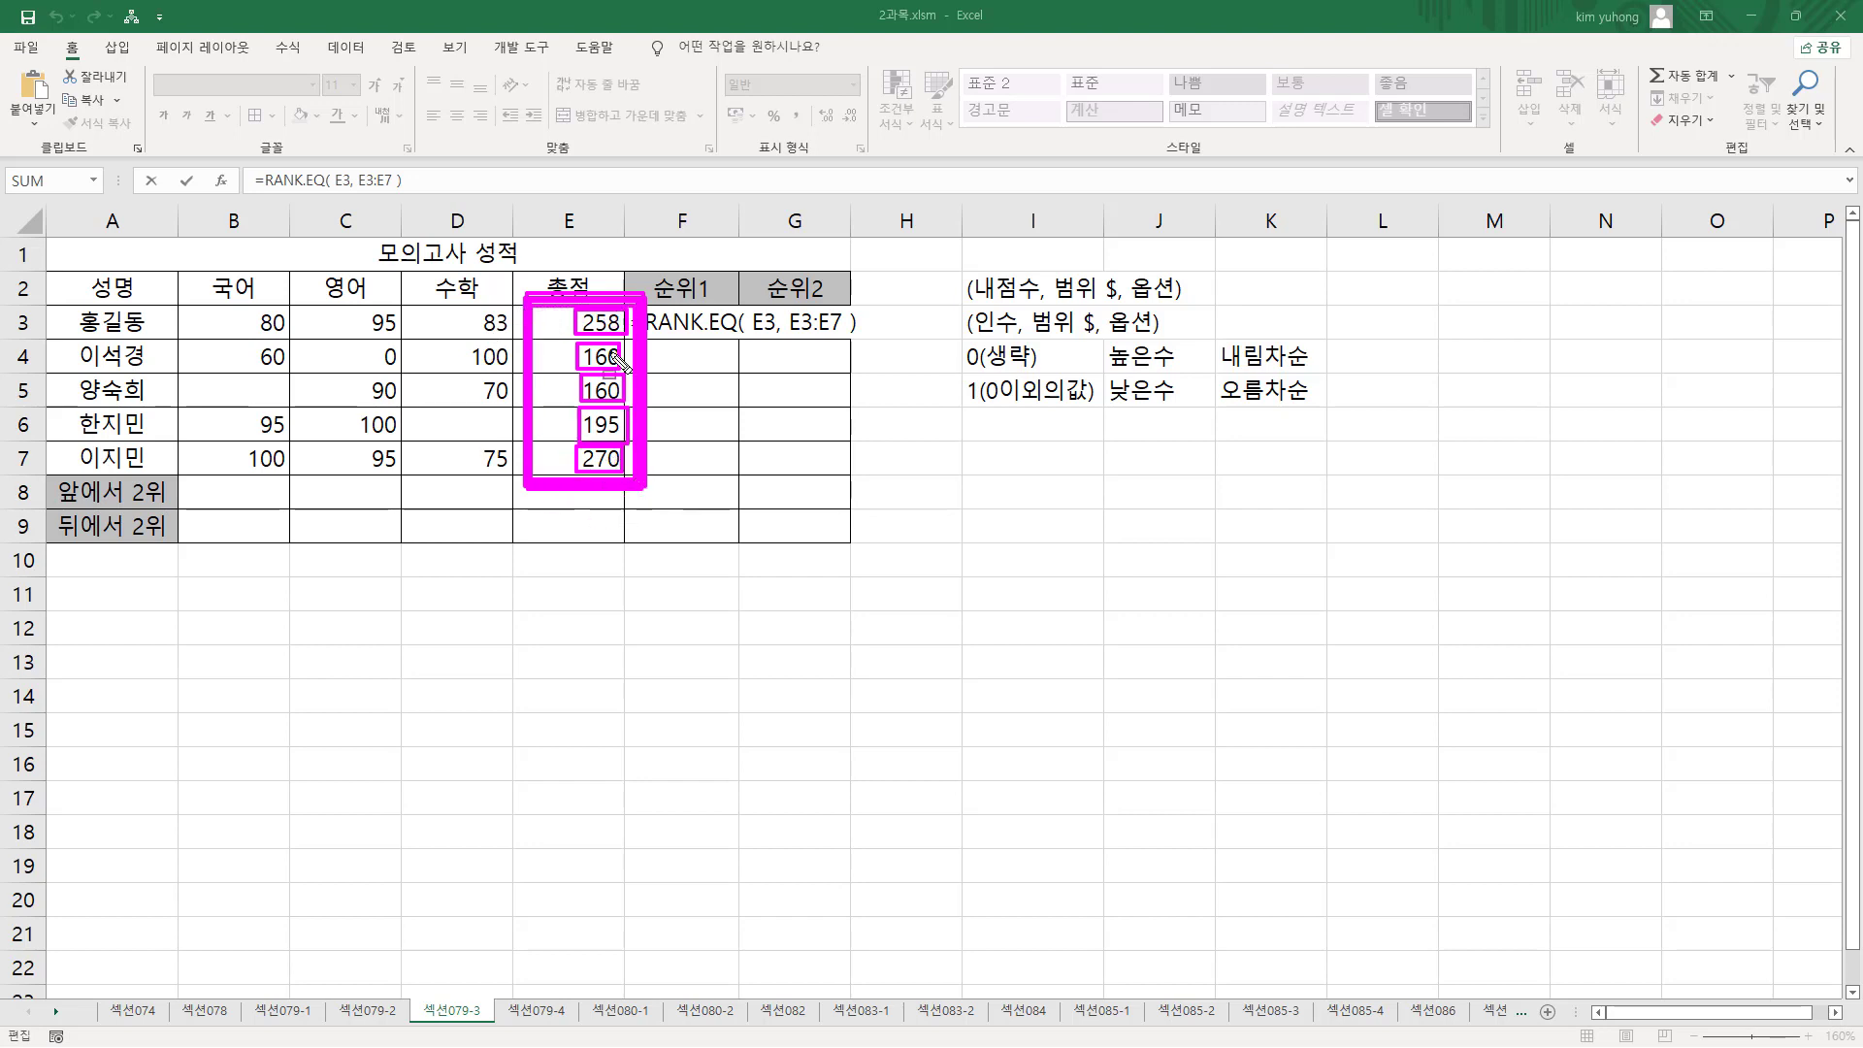
left_click_drag(791, 333, 838, 333)
left_click_drag(529, 300, 641, 483)
mouse_move(1029, 339)
left_mouse_down()
mouse_move(1095, 338)
mouse_move(1120, 302)
left_mouse_up()
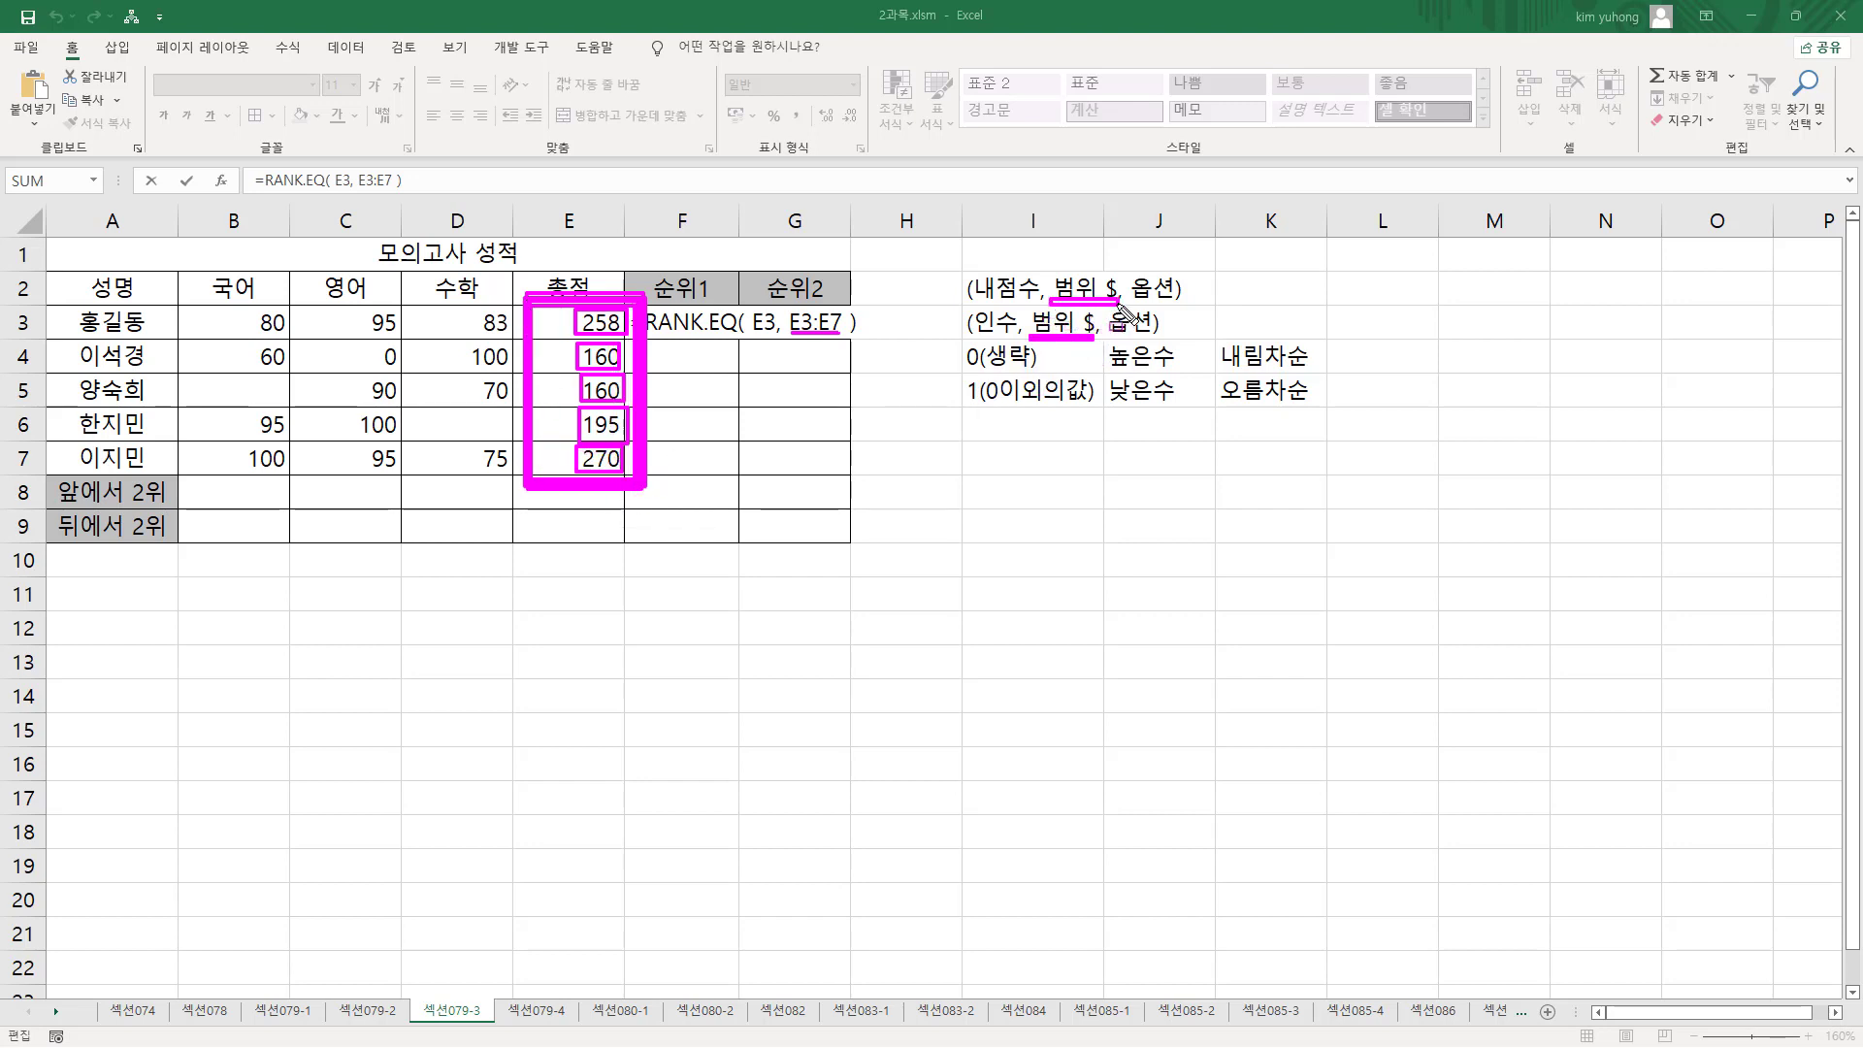
key("Escape")
- Make the E3:E7 range in the F3 formula absolute and fill the formula down to F7
left_click_drag(803, 323, 842, 322)
key("F4")
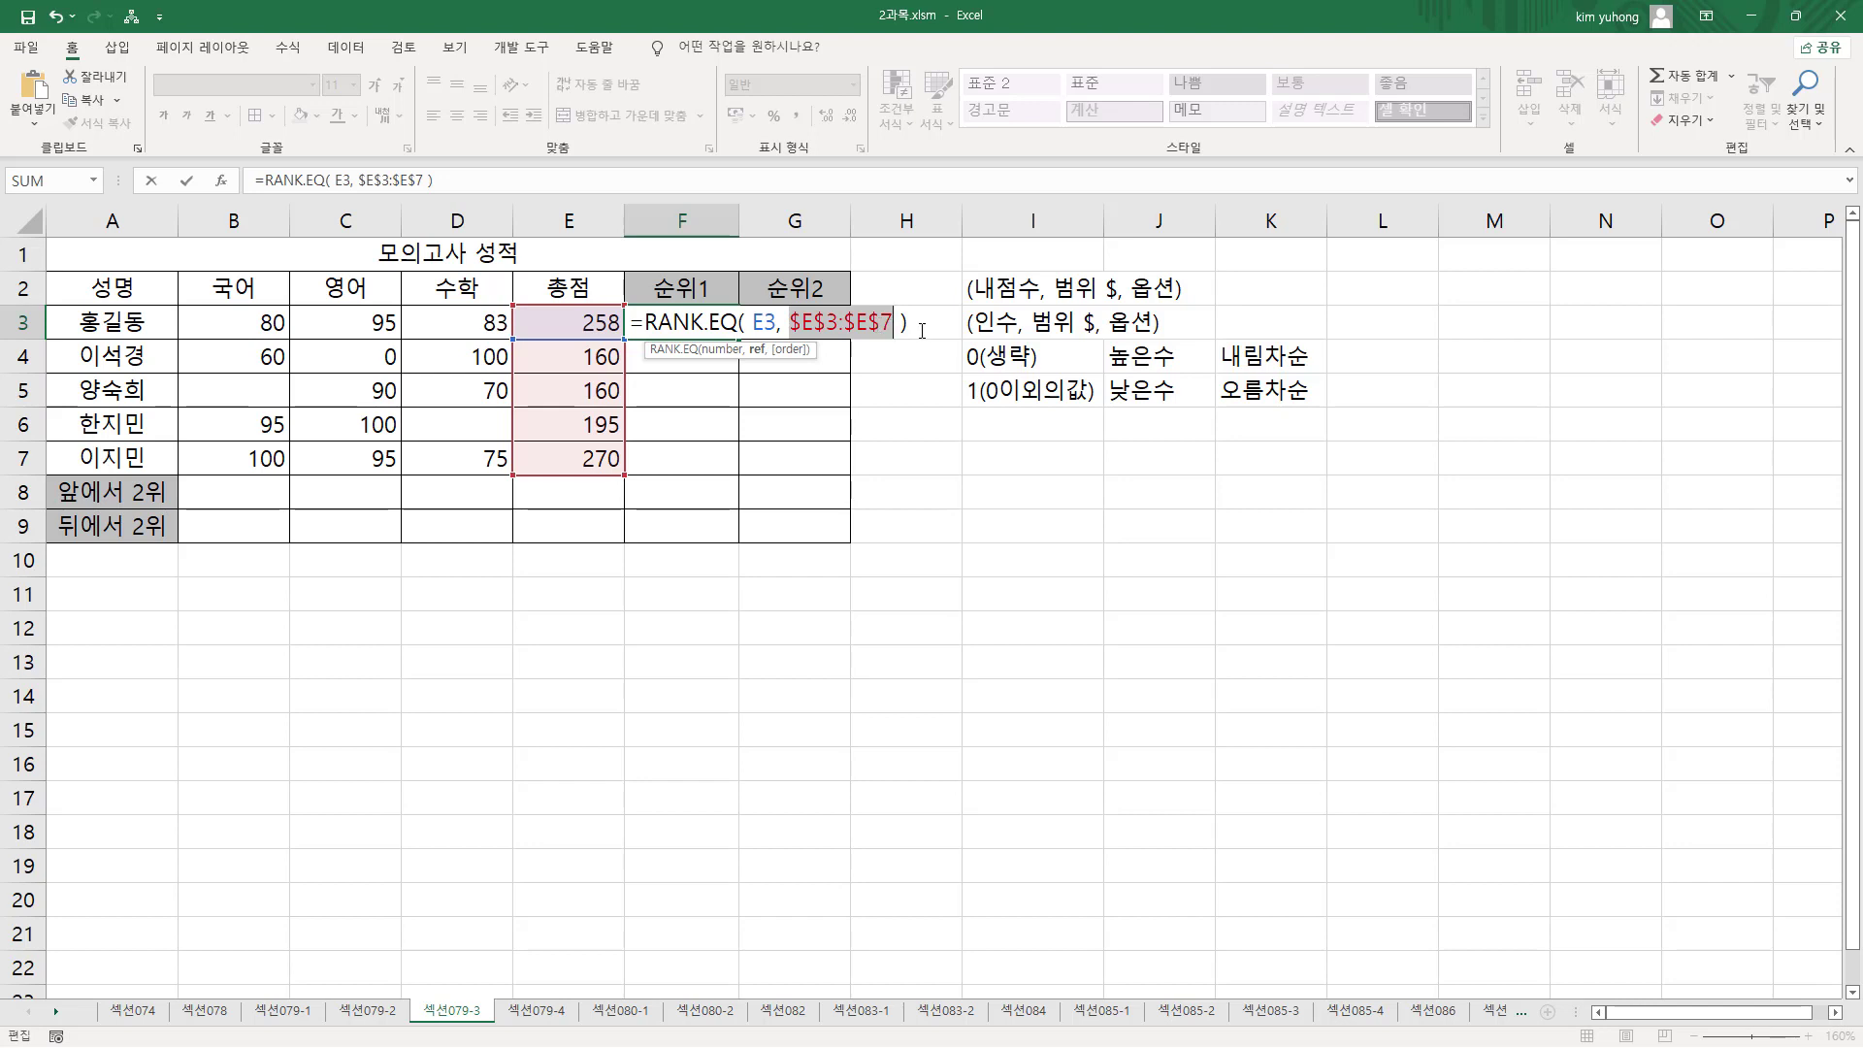
key("Return")
left_click(725, 325)
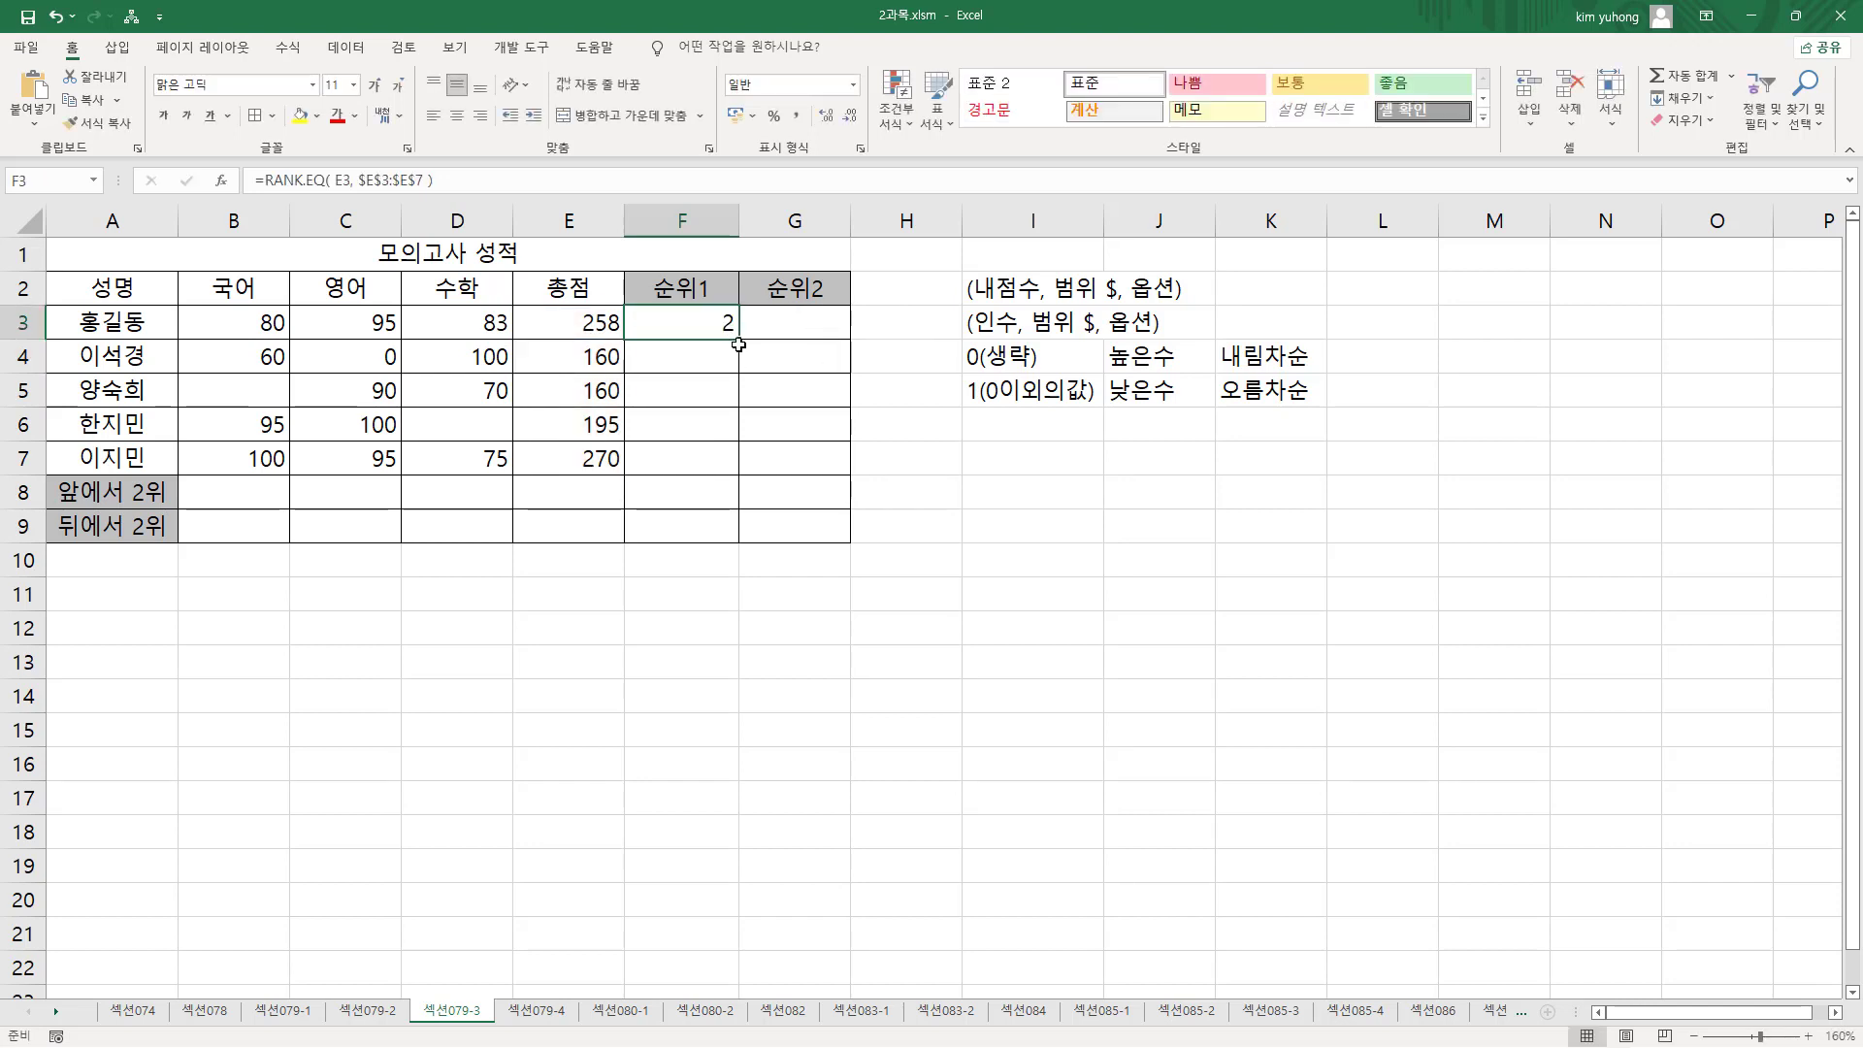
left_click_drag(742, 340, 740, 477)
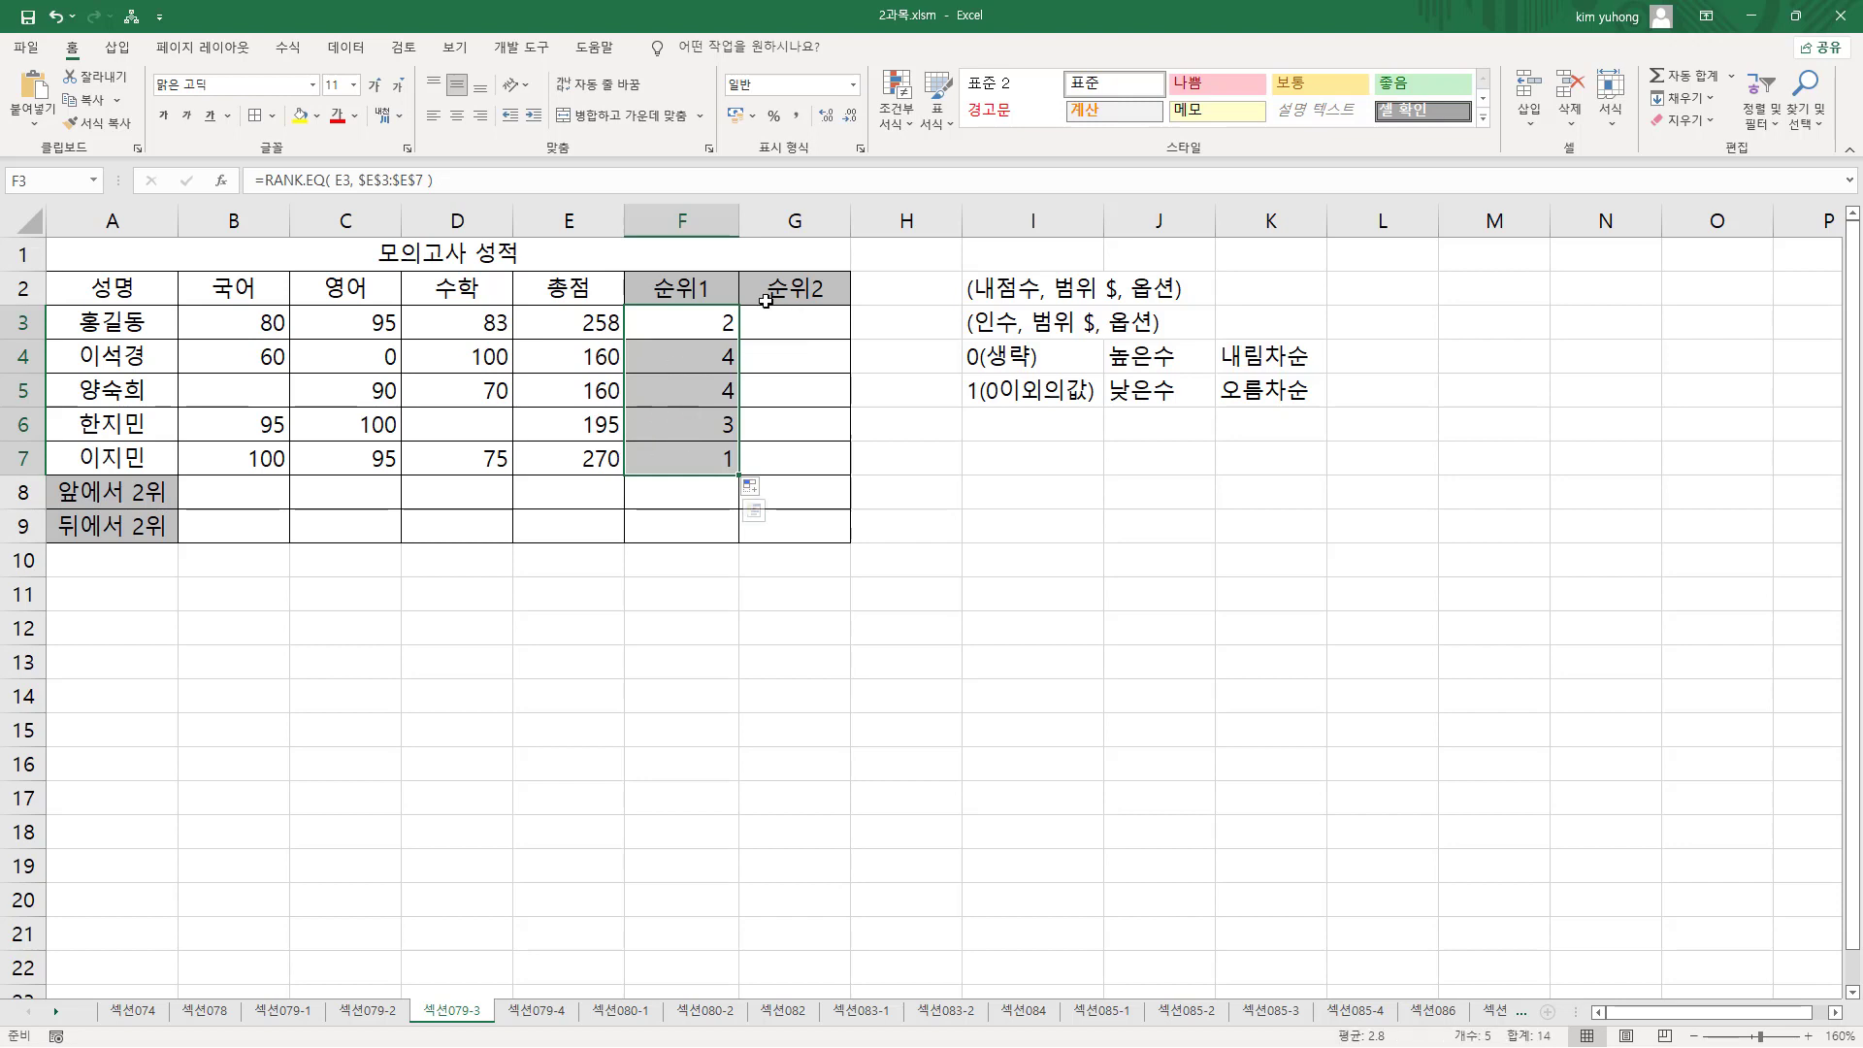
- Enter a RANK.AVG formula in G3 under 순위2, with E3 as the number and $E$3:$E$7 as the range, omitting the order
left_click(787, 330)
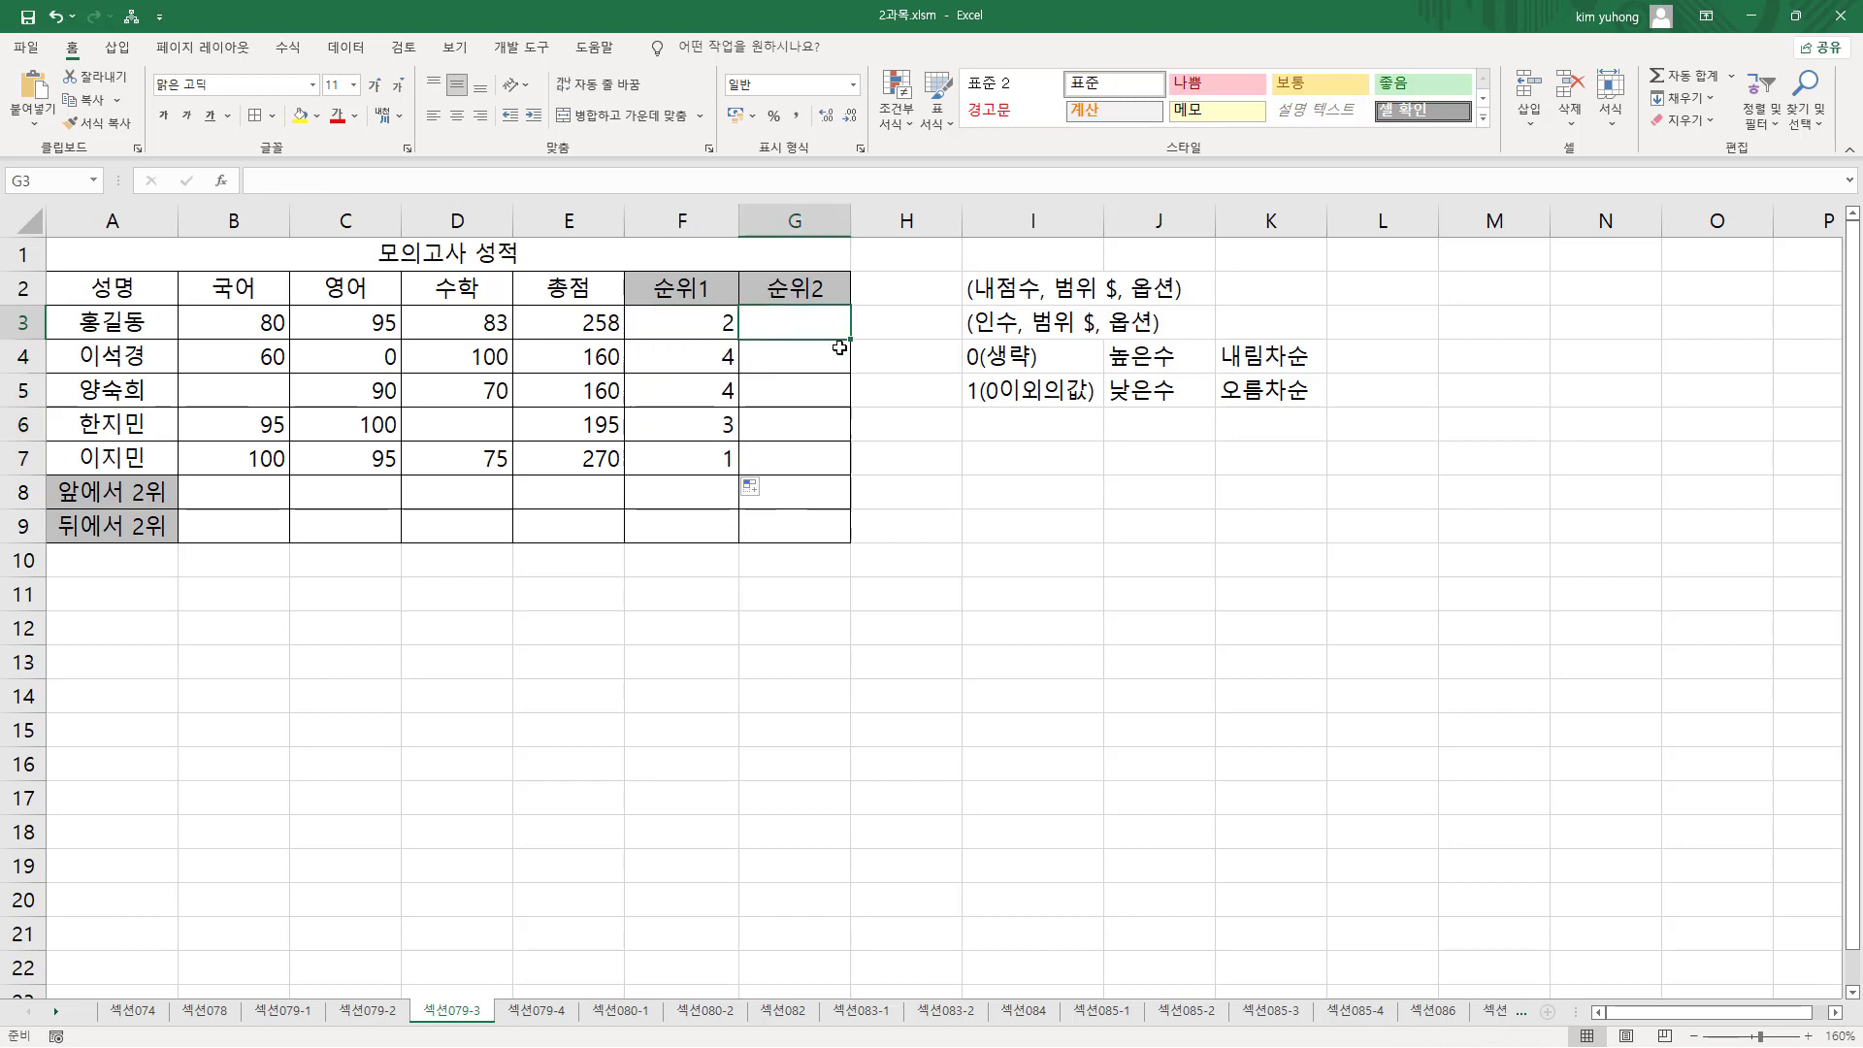
type("=rank.avg")
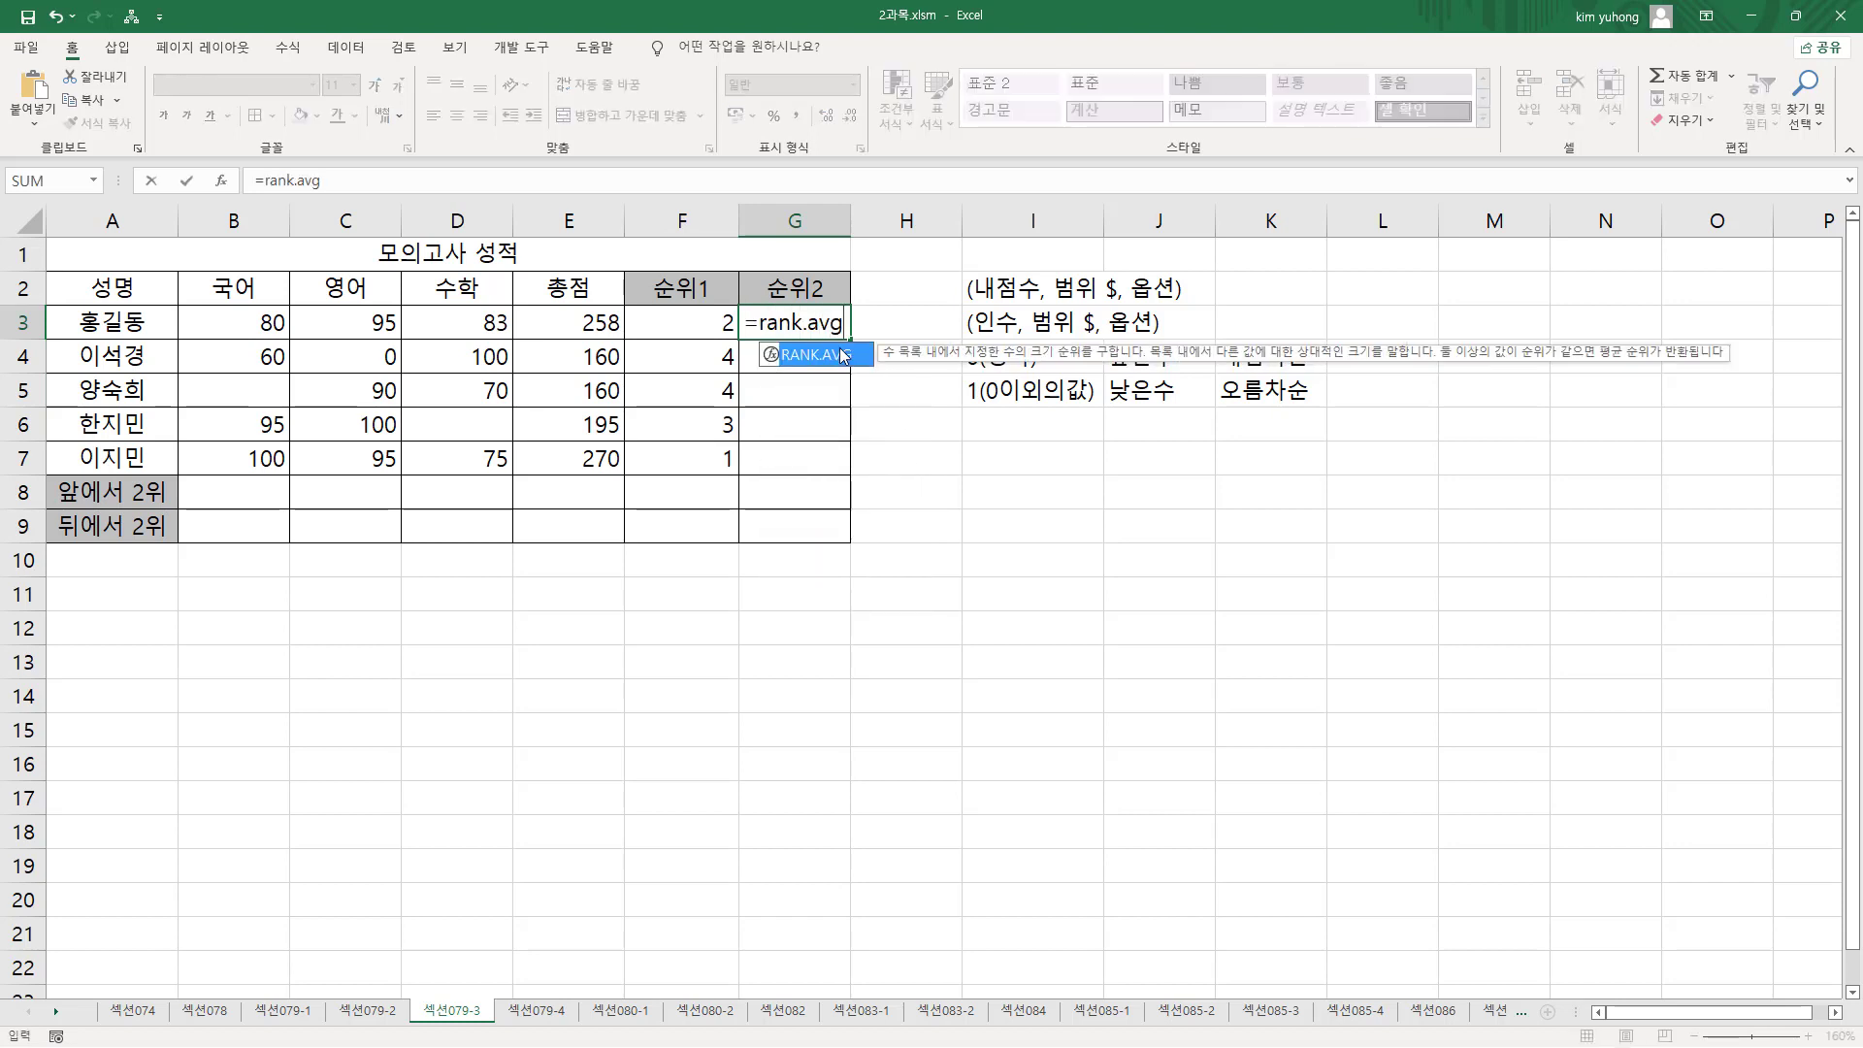
double_click(843, 355)
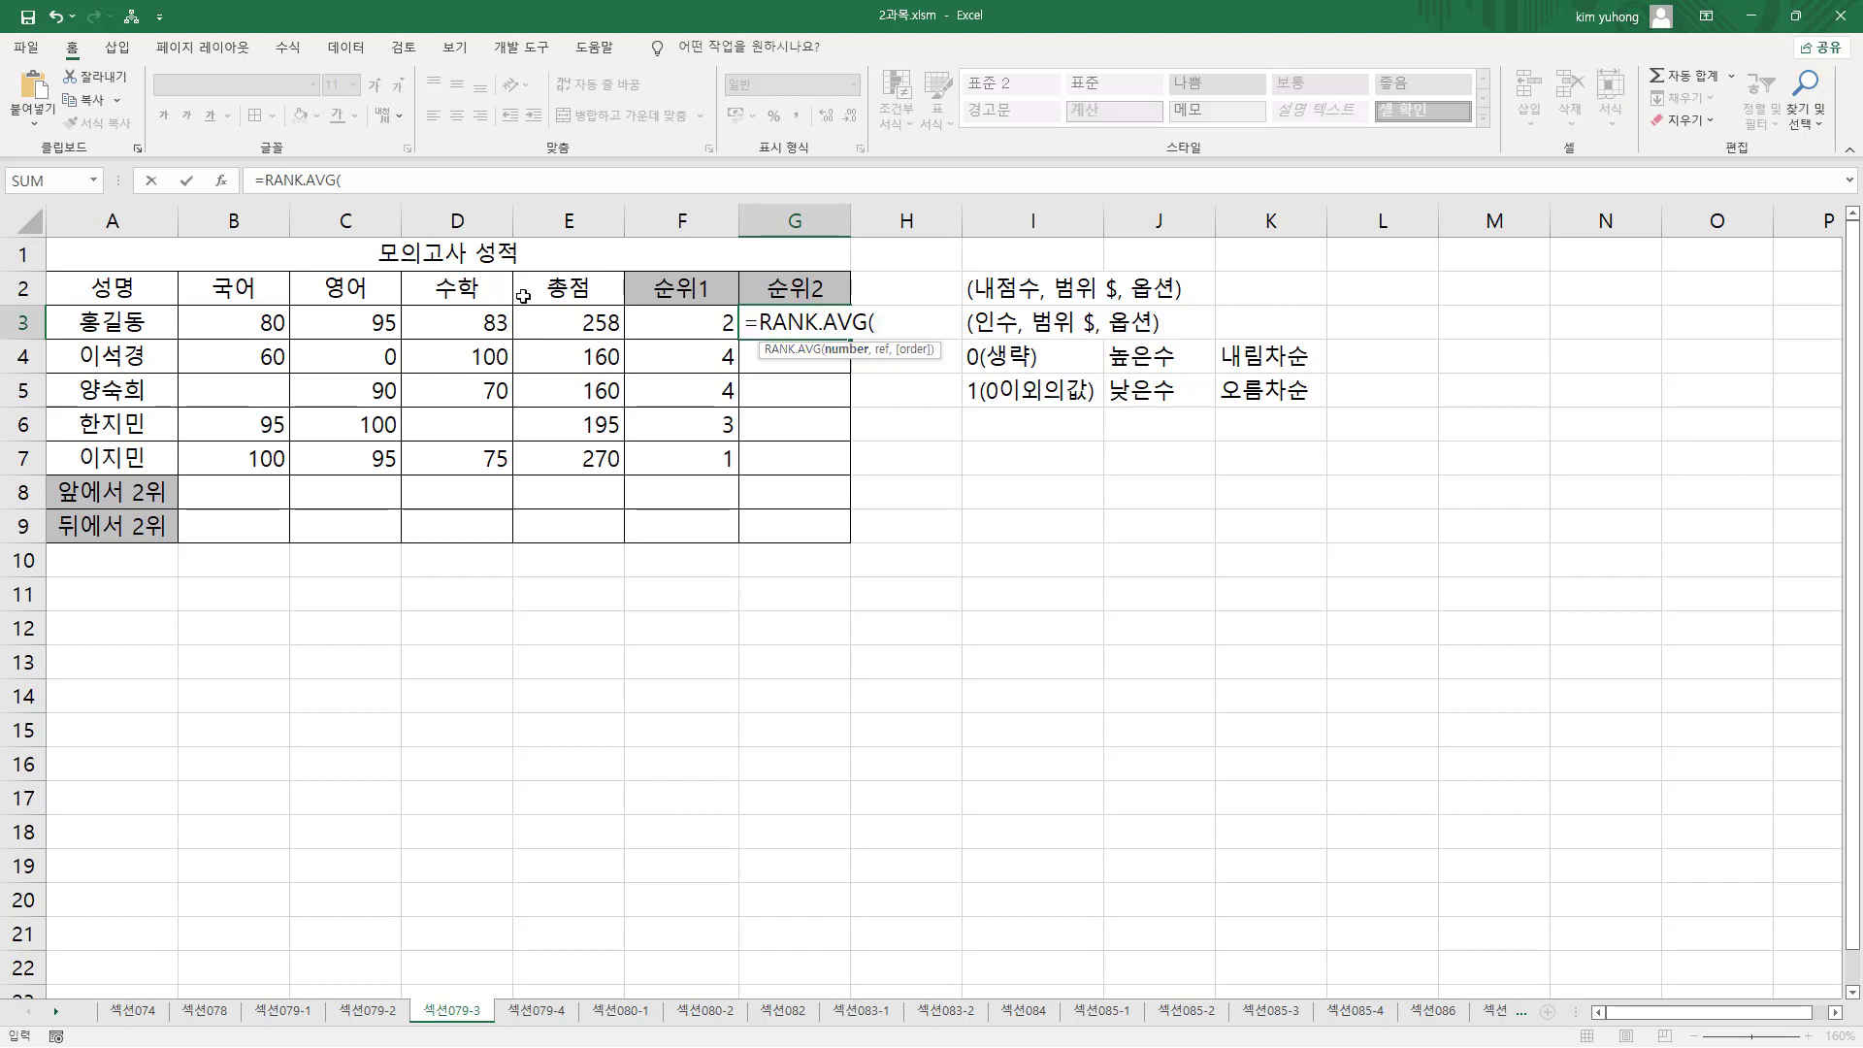
left_click(564, 325)
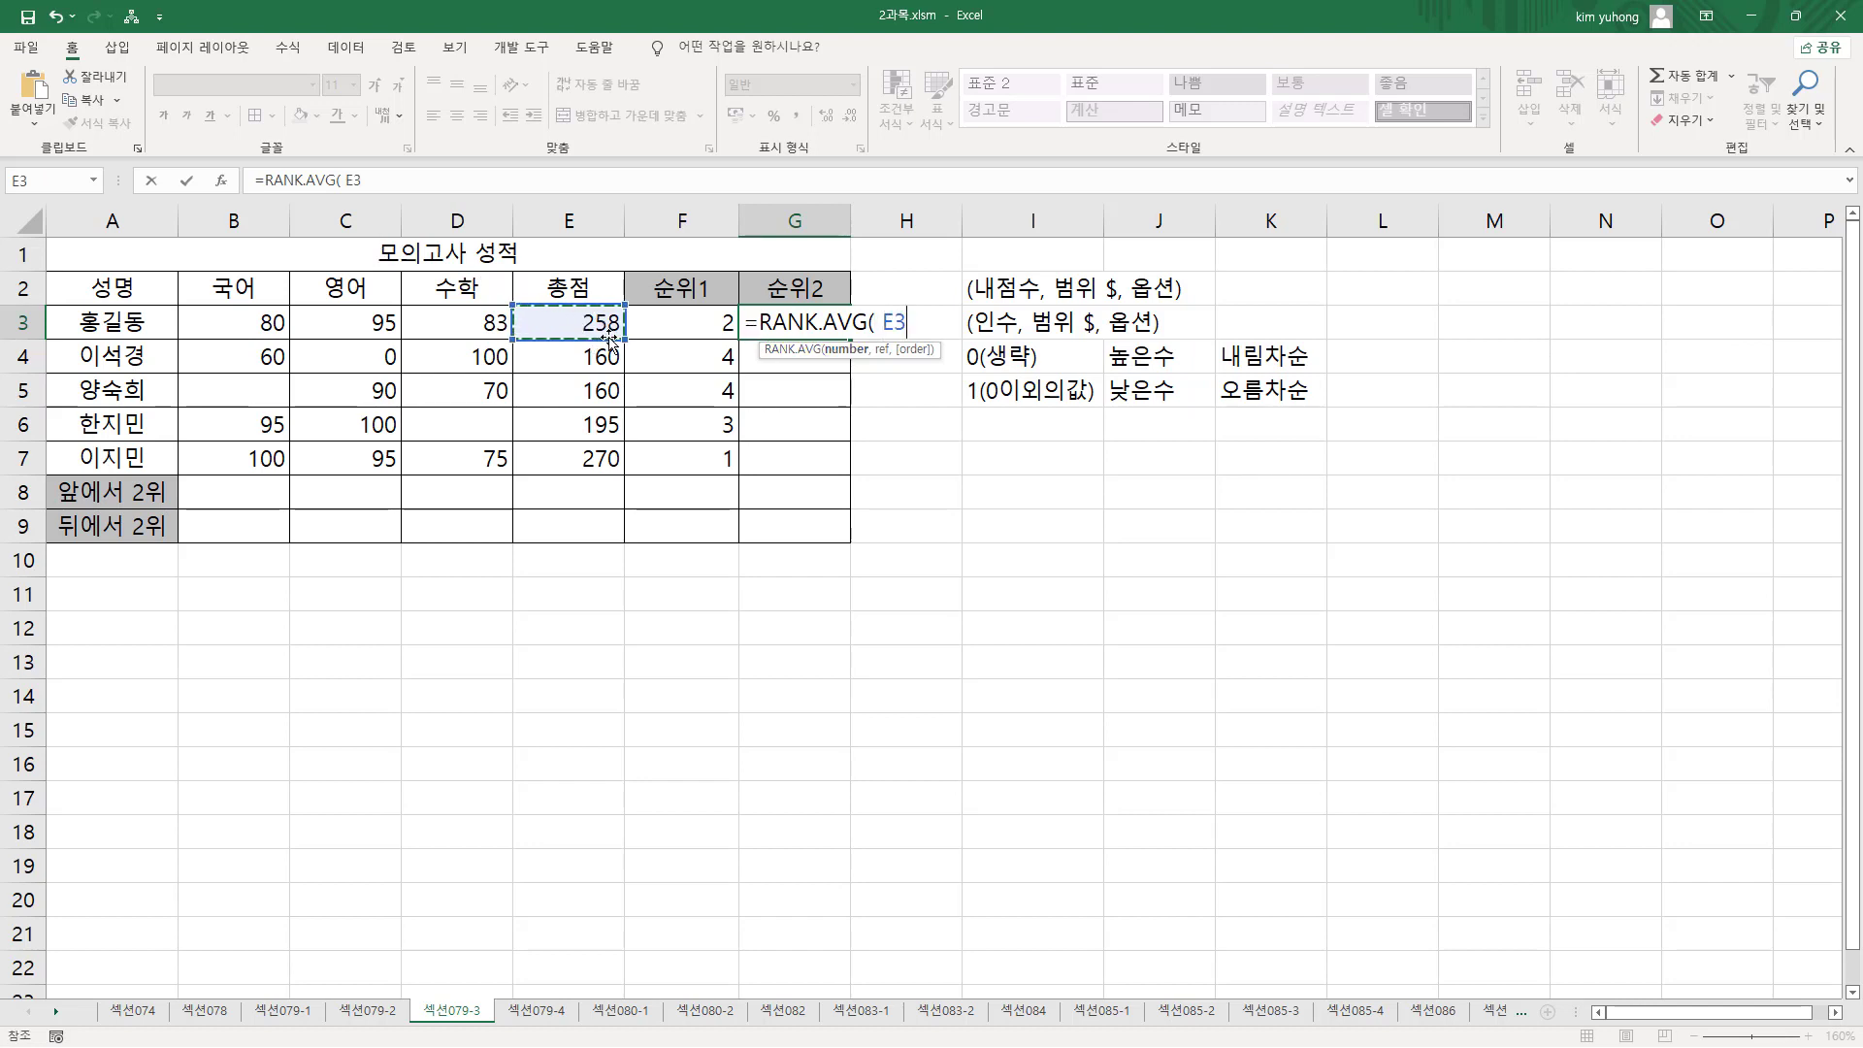
type(",")
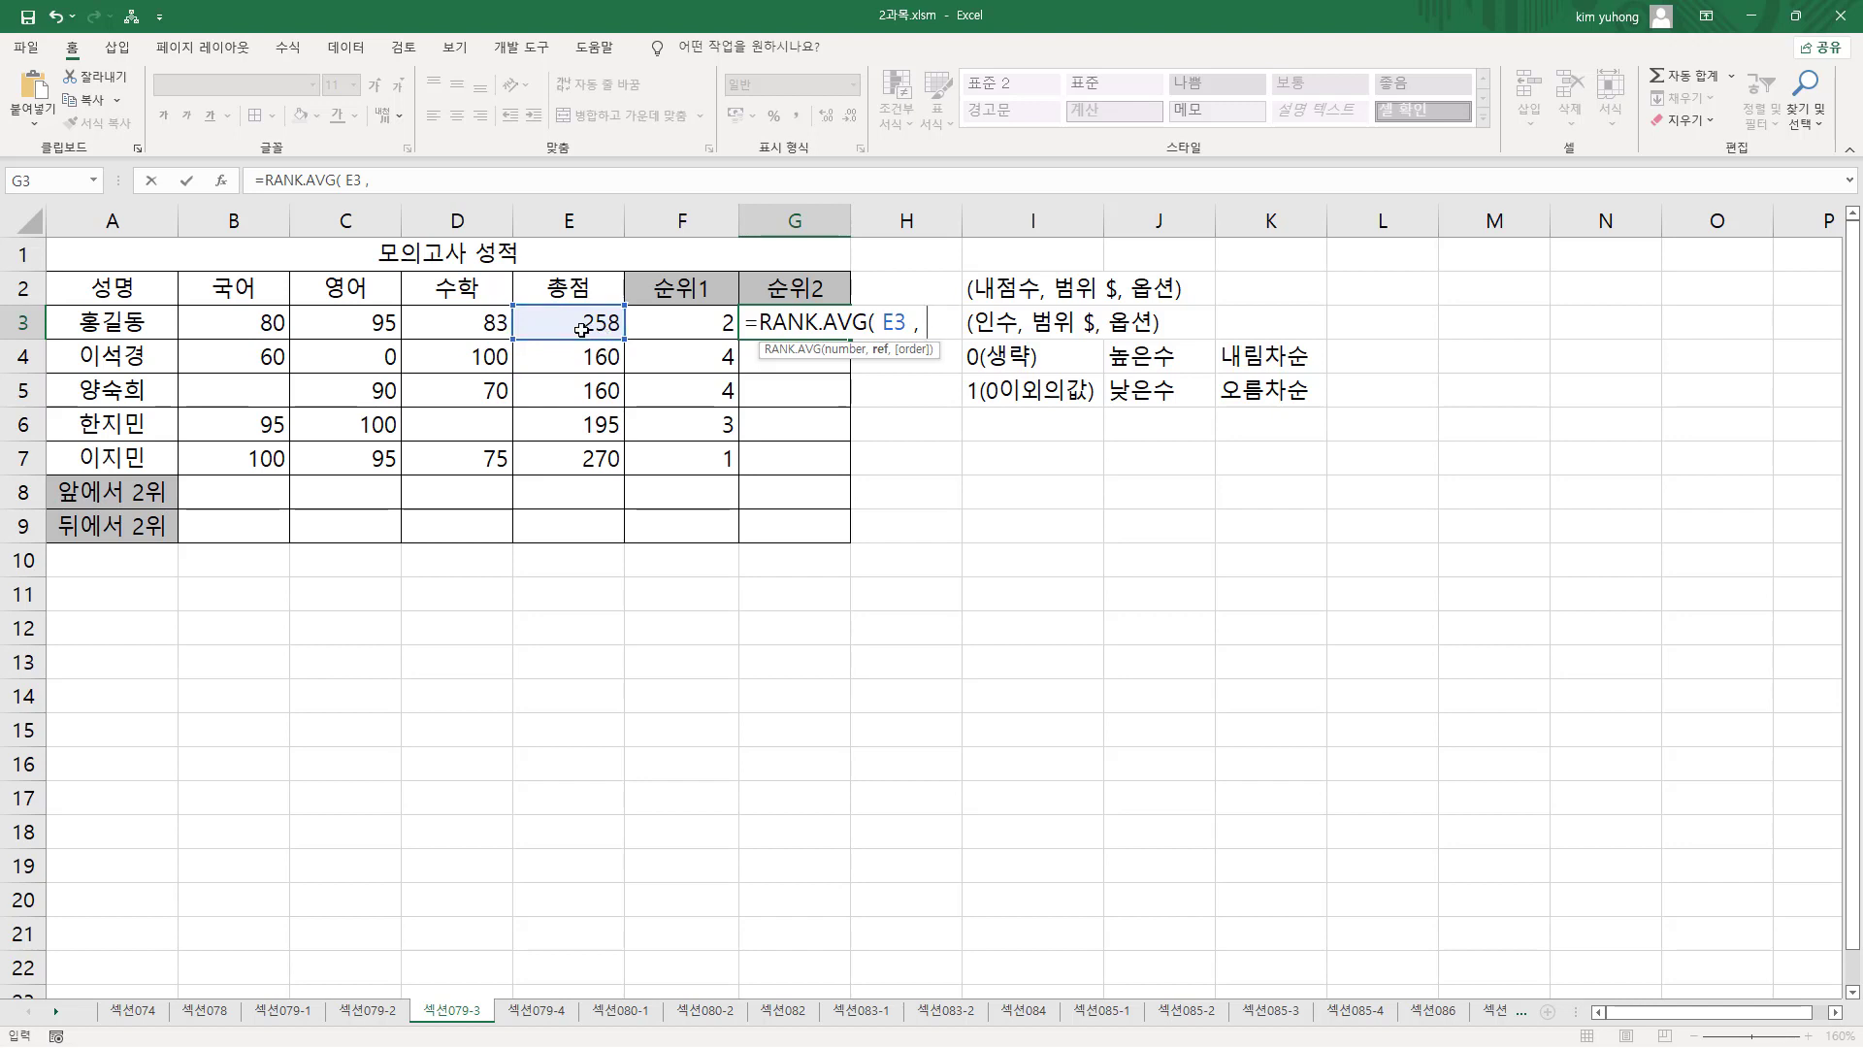
left_click_drag(574, 318, 585, 460)
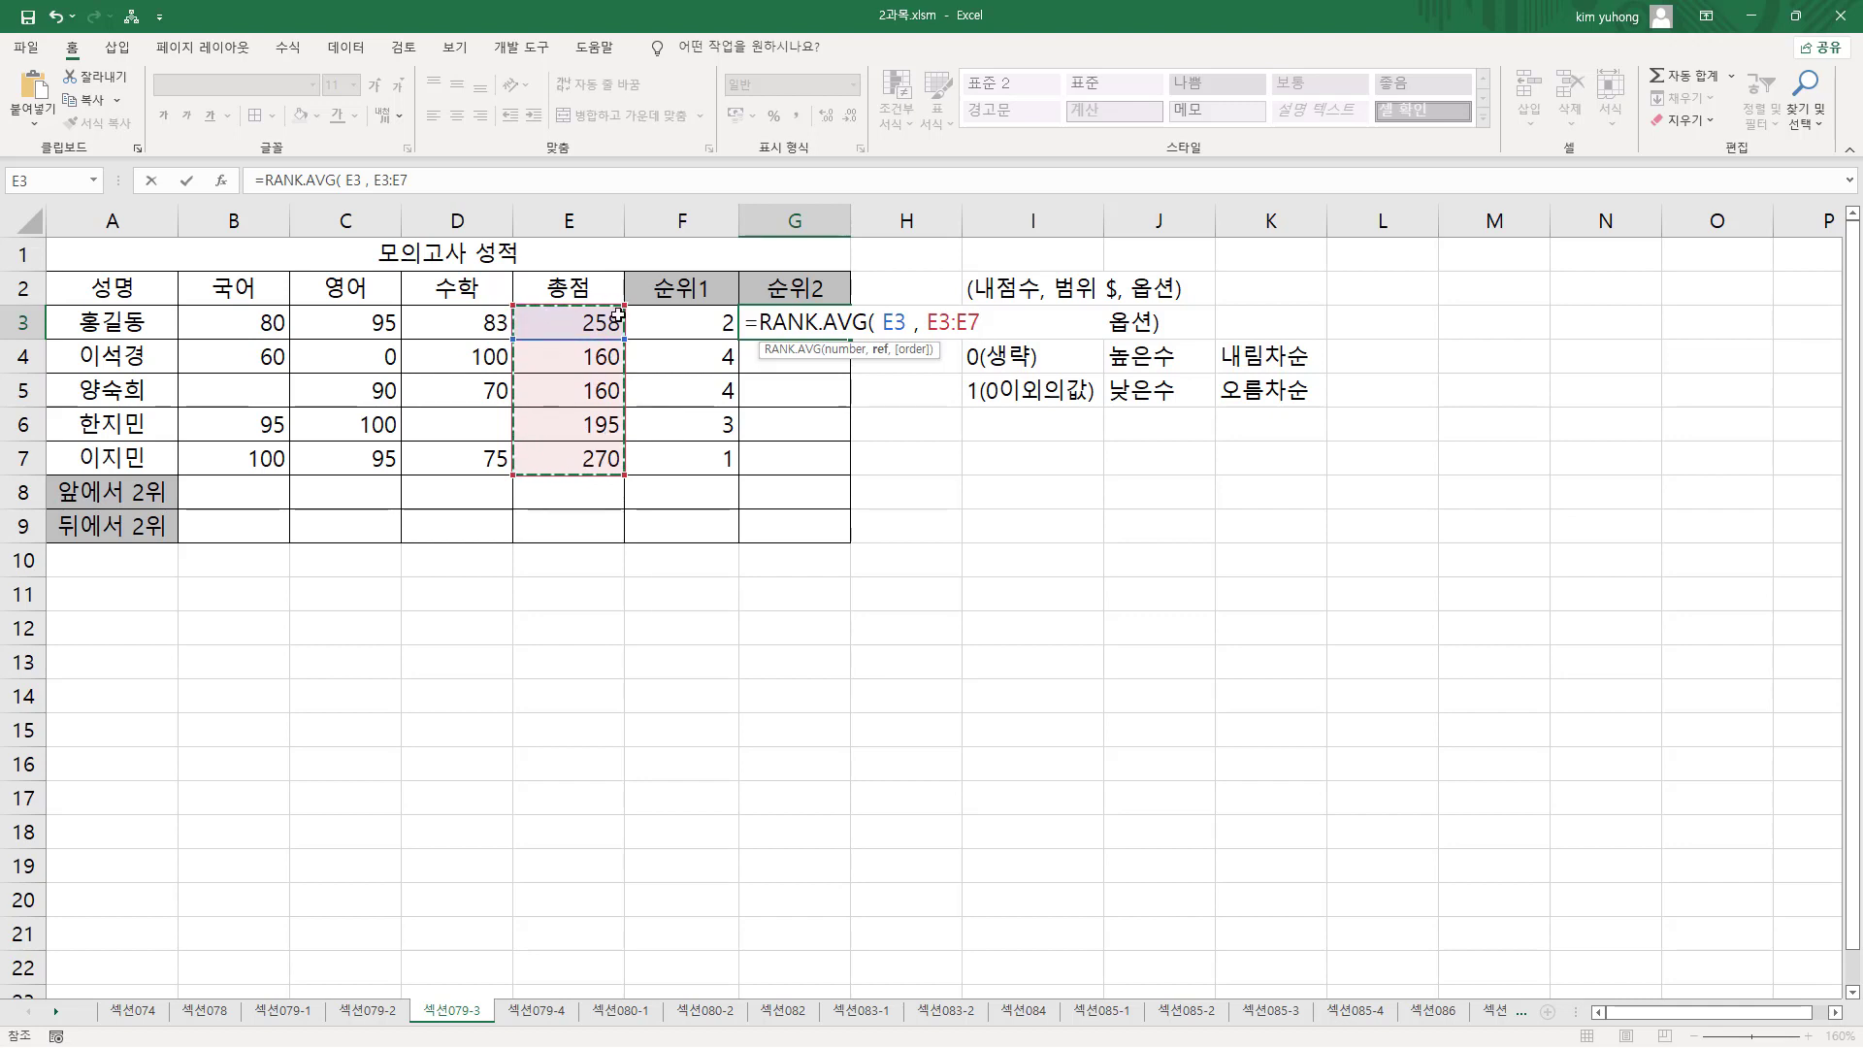
key("F4")
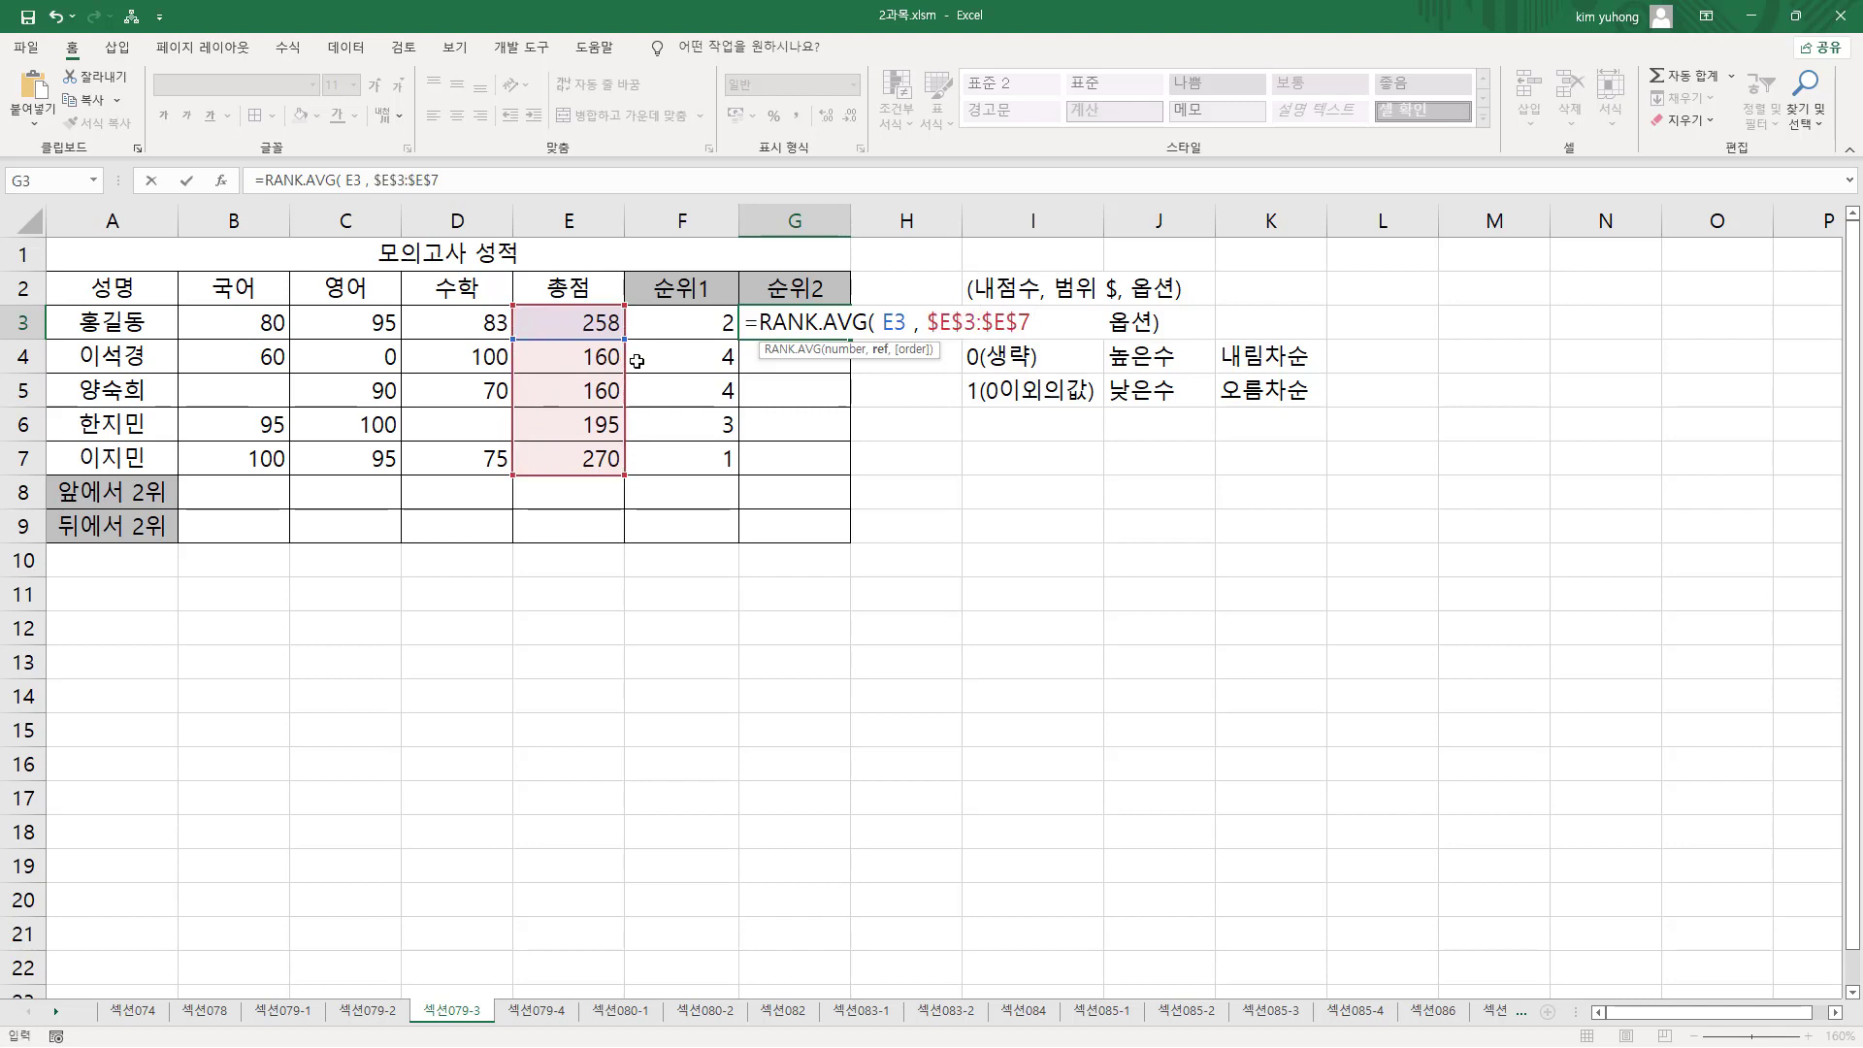
type(")")
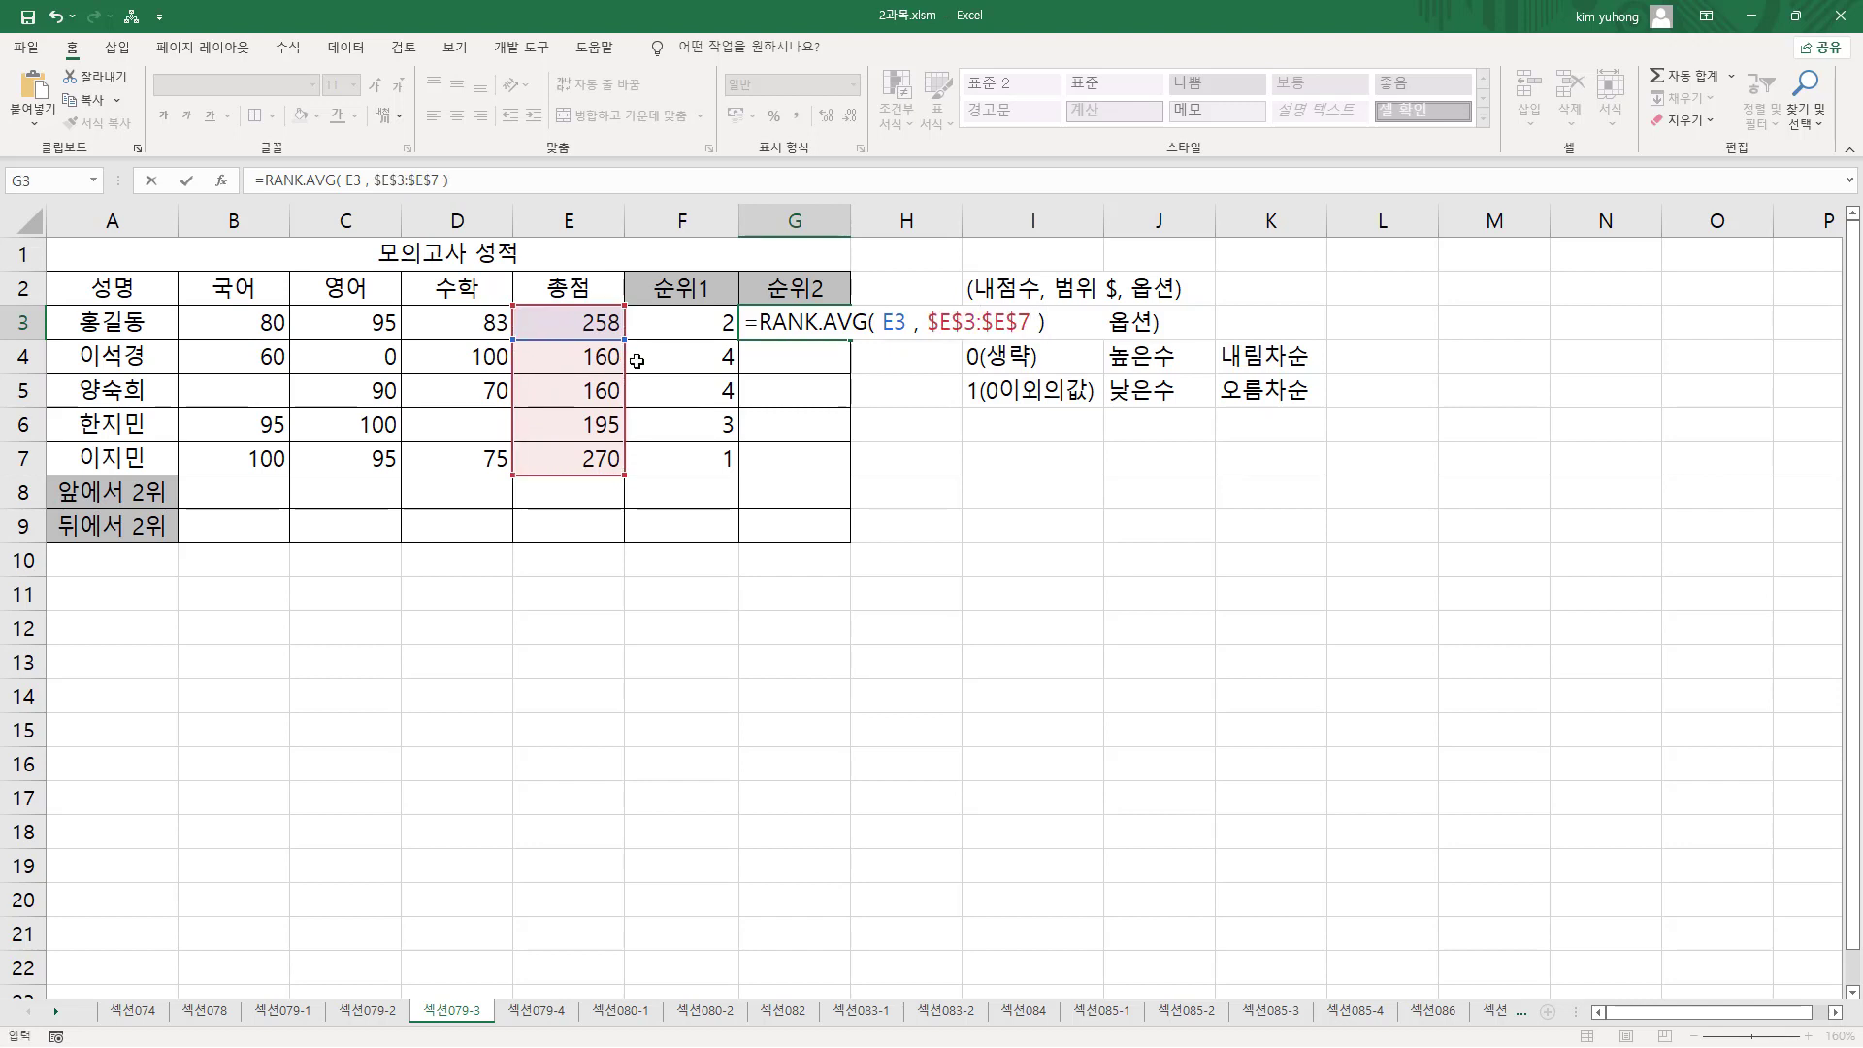
key("Return")
- Fill the 순위2 formula from G3 down to G7 and deselect the filled range
left_click(830, 317)
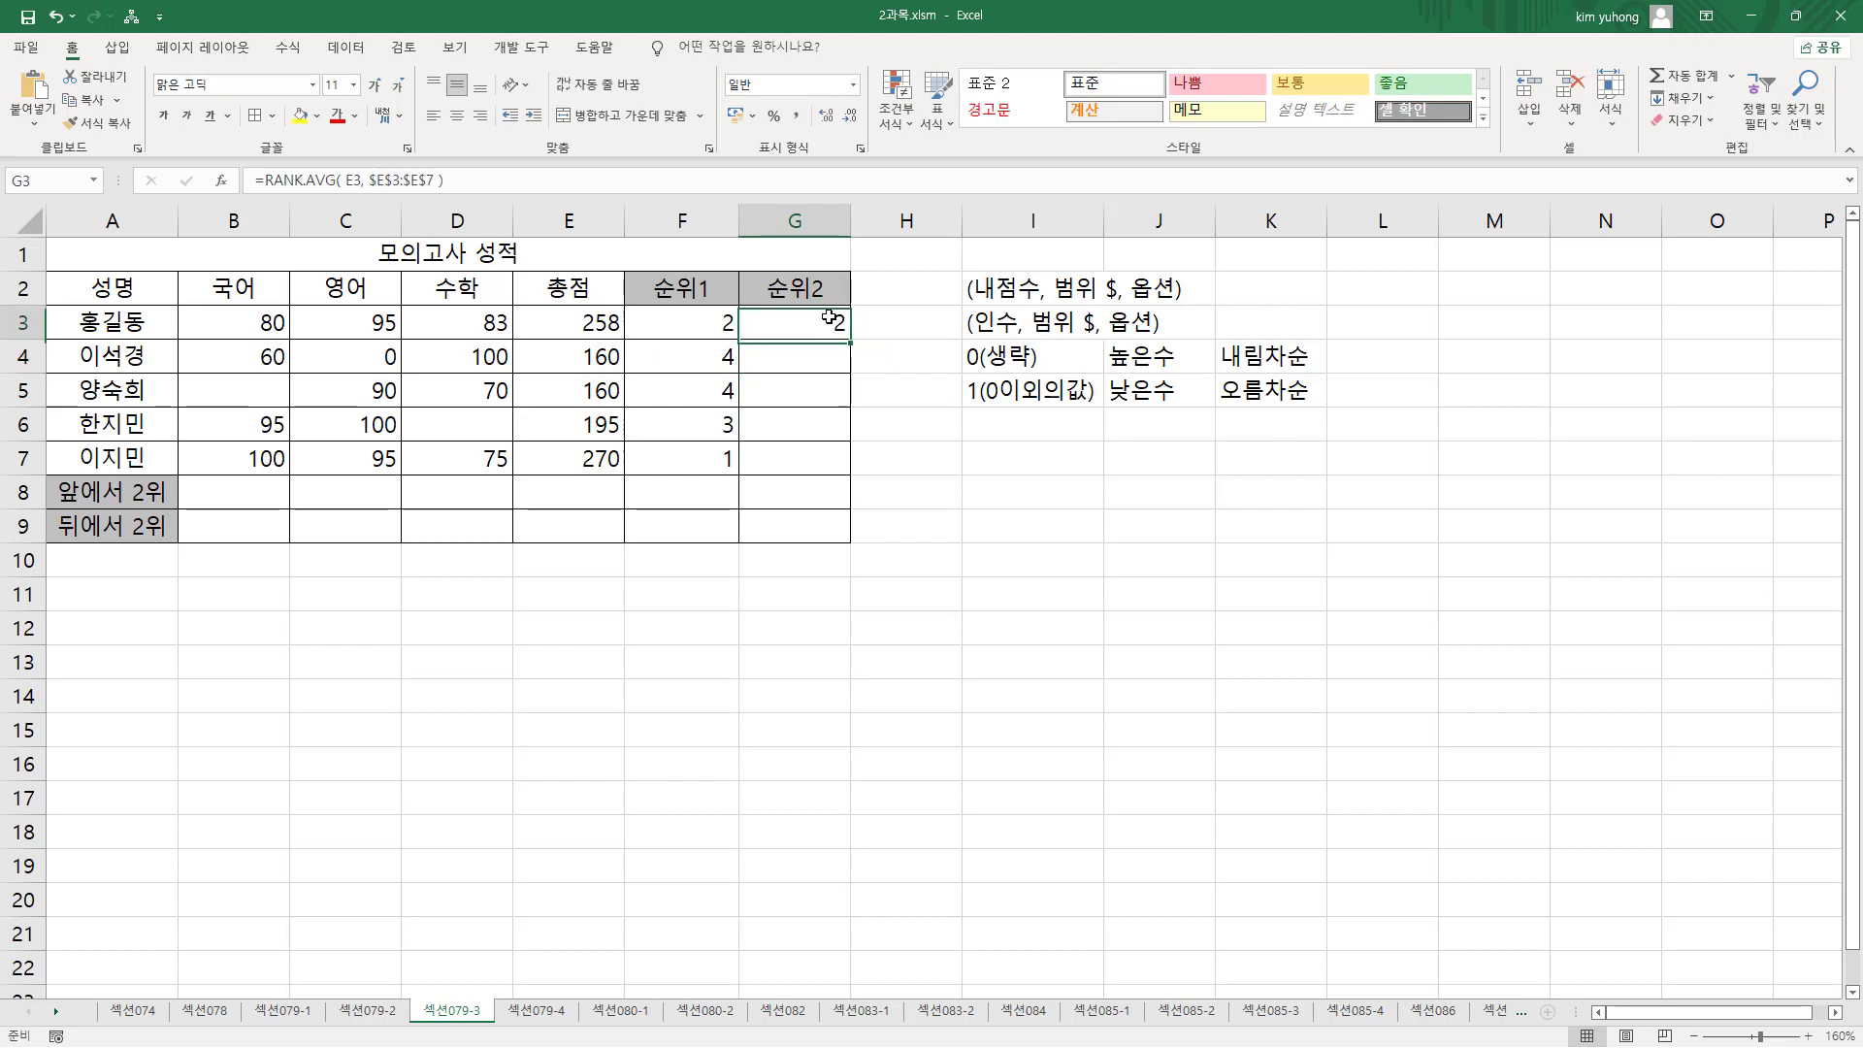
left_click_drag(850, 339, 842, 476)
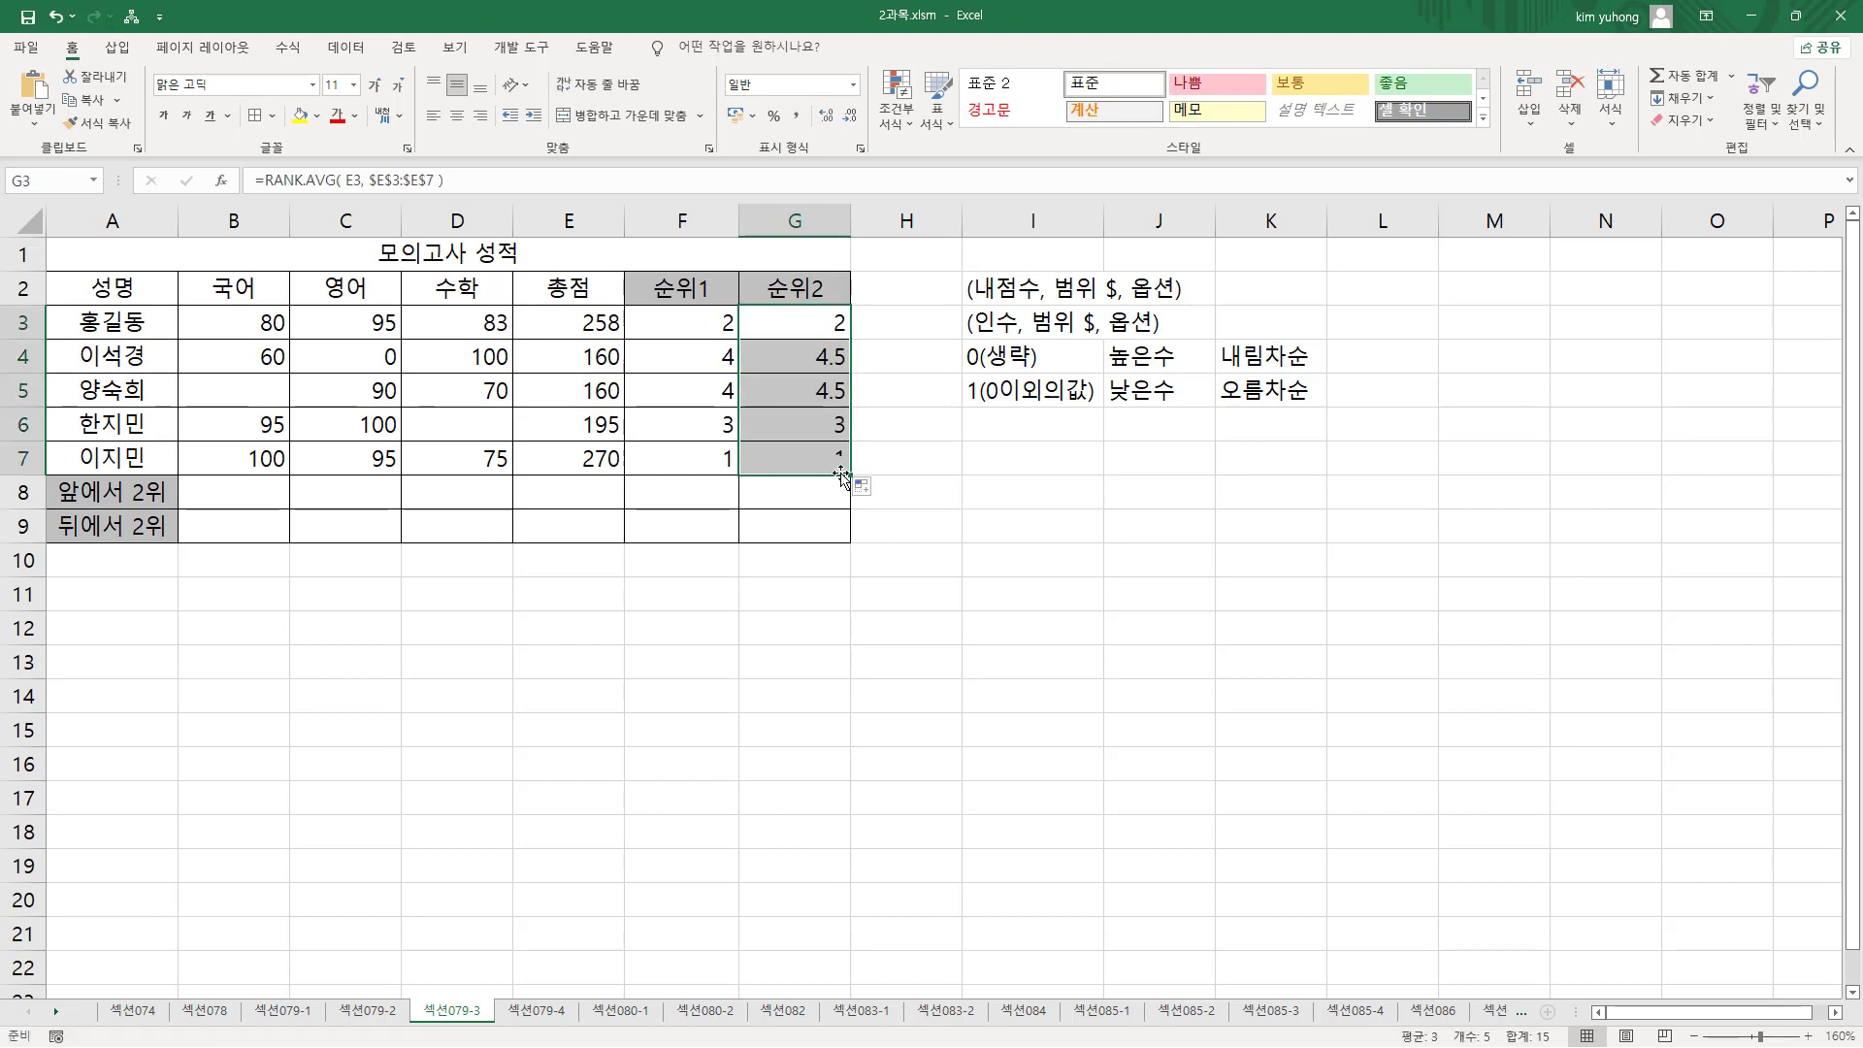
left_click(964, 505)
left_click(655, 263)
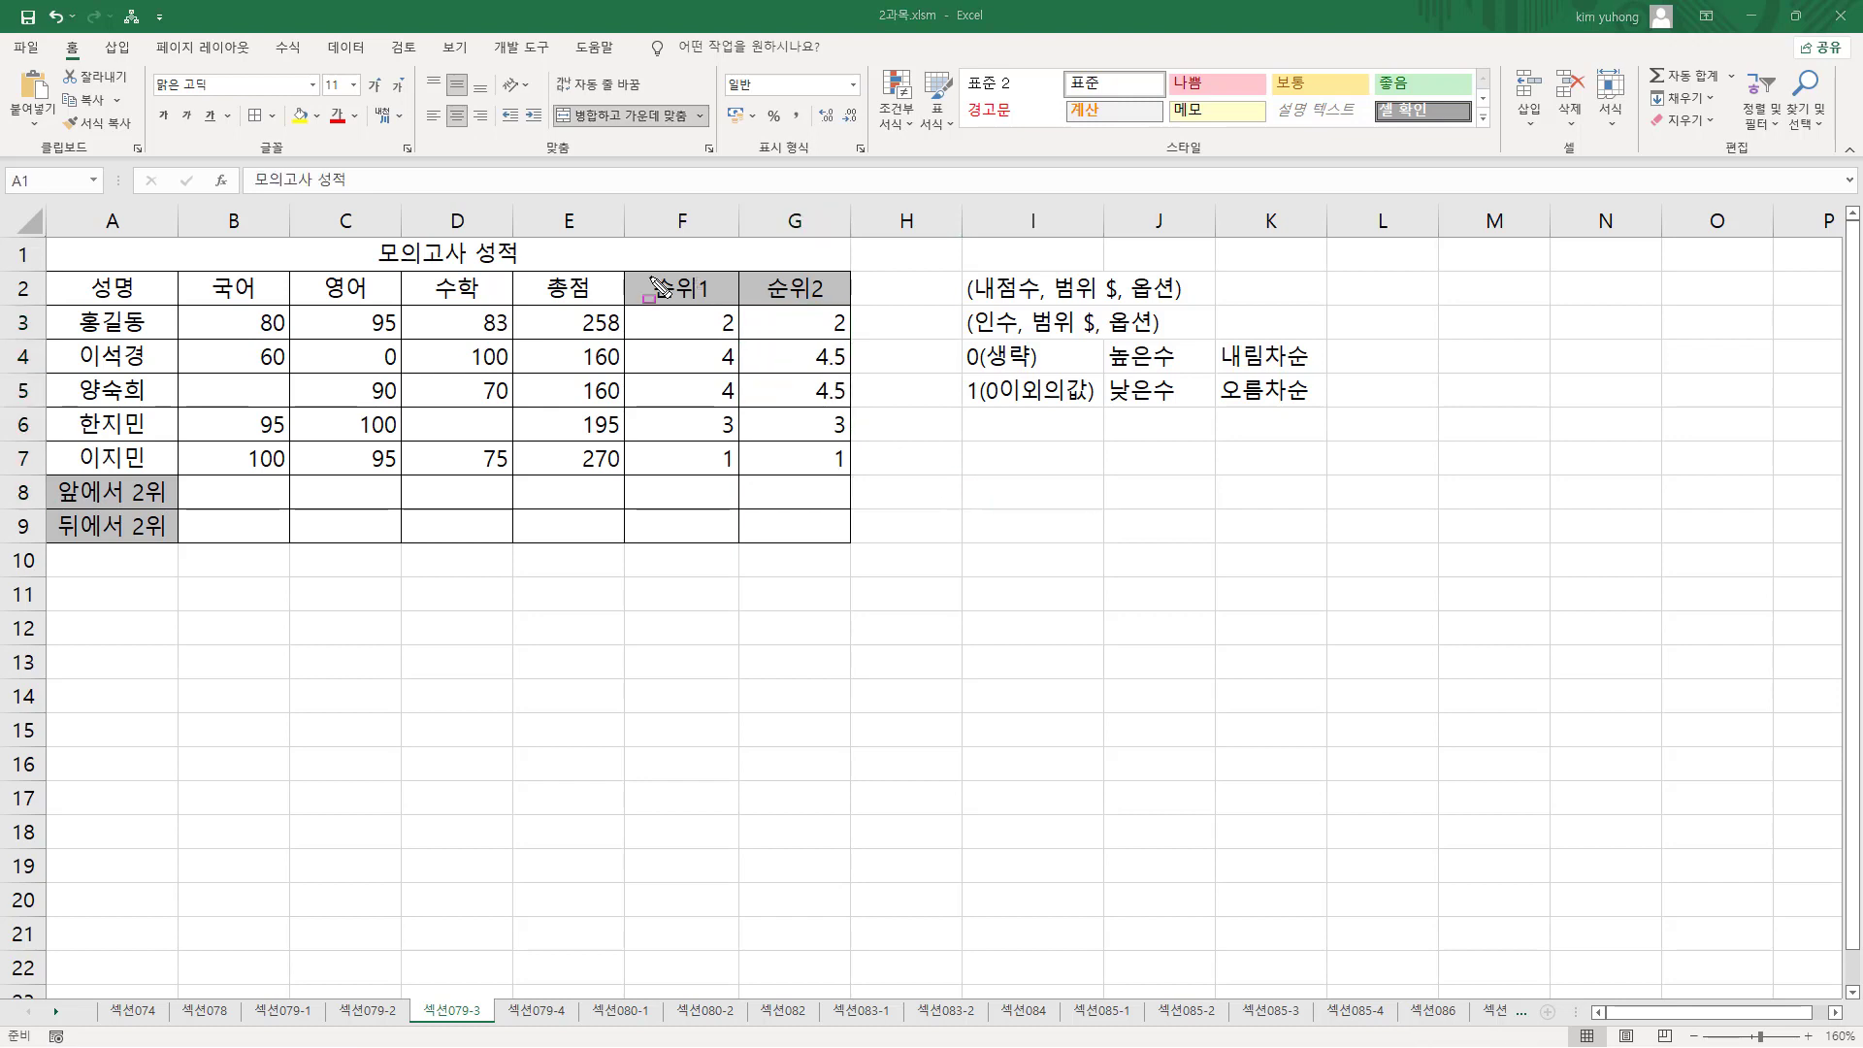
mouse_move(641, 270)
left_mouse_down()
mouse_move(718, 303)
mouse_move(842, 304)
left_mouse_up()
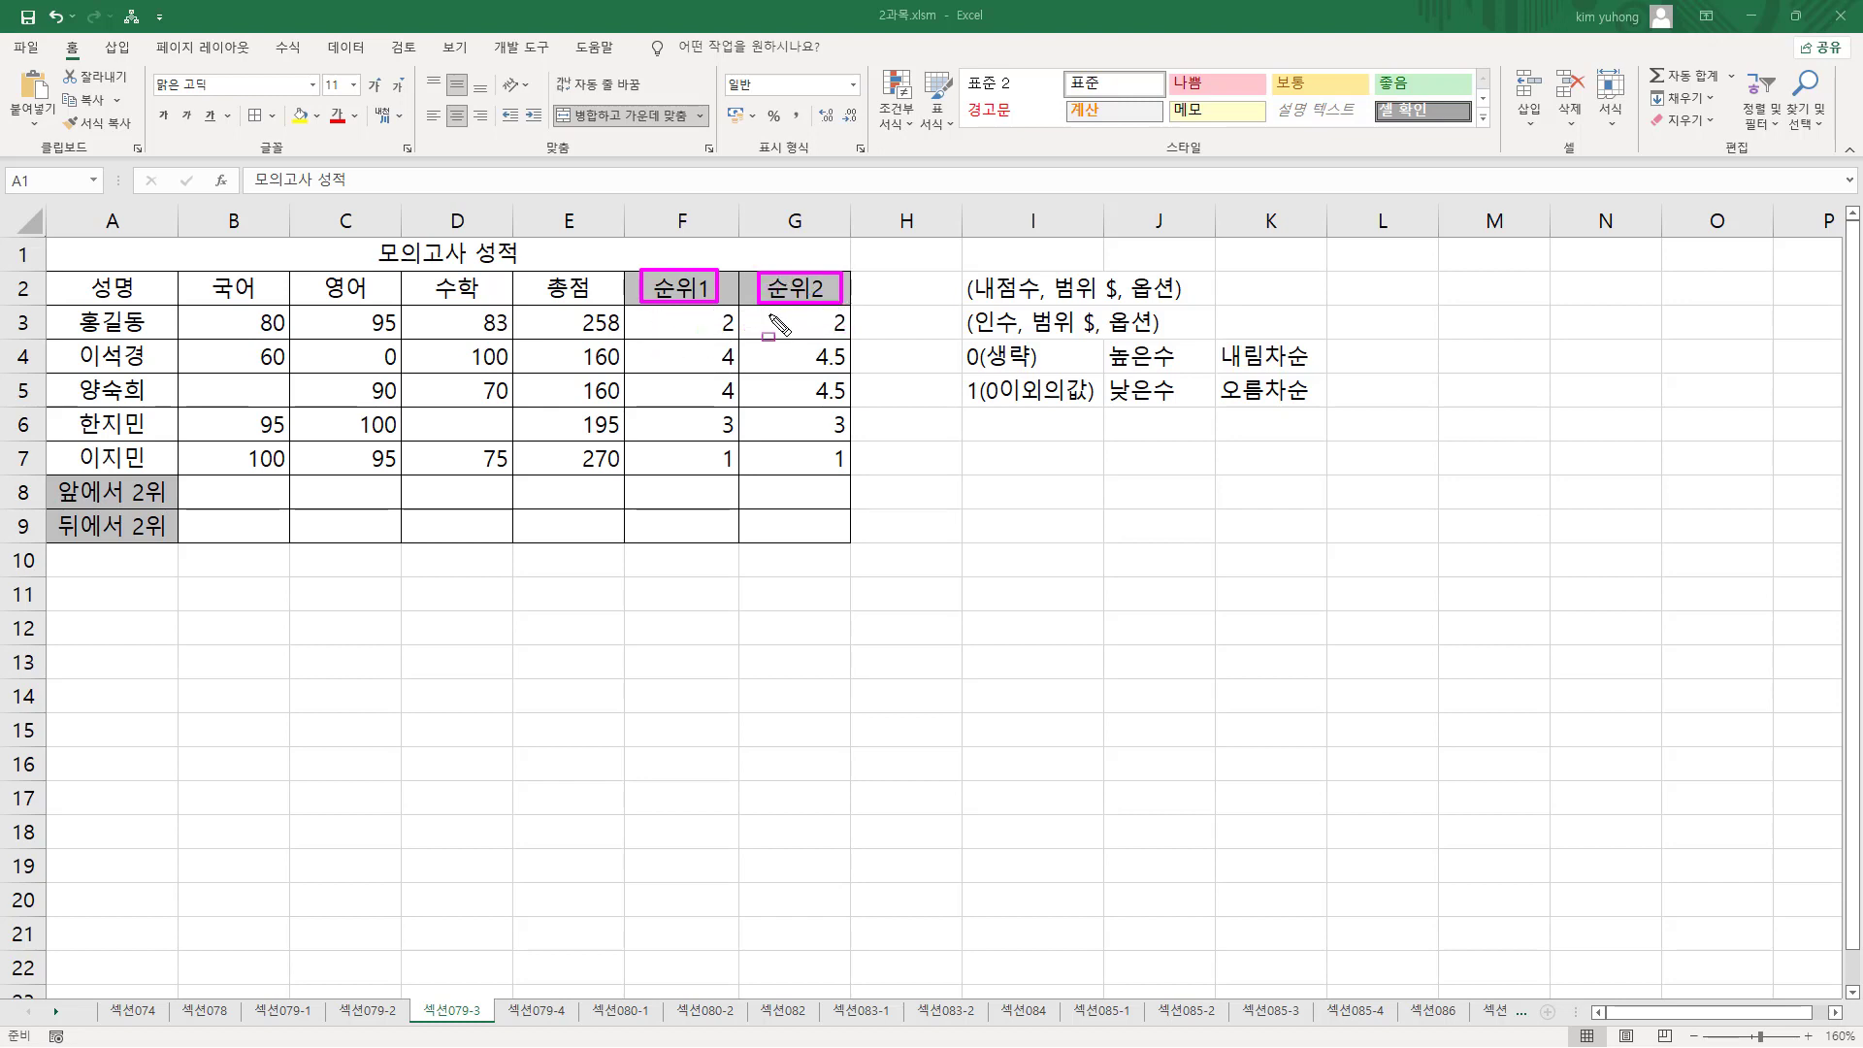
mouse_move(571, 338)
left_mouse_down()
mouse_move(572, 405)
mouse_move(632, 407)
left_mouse_up()
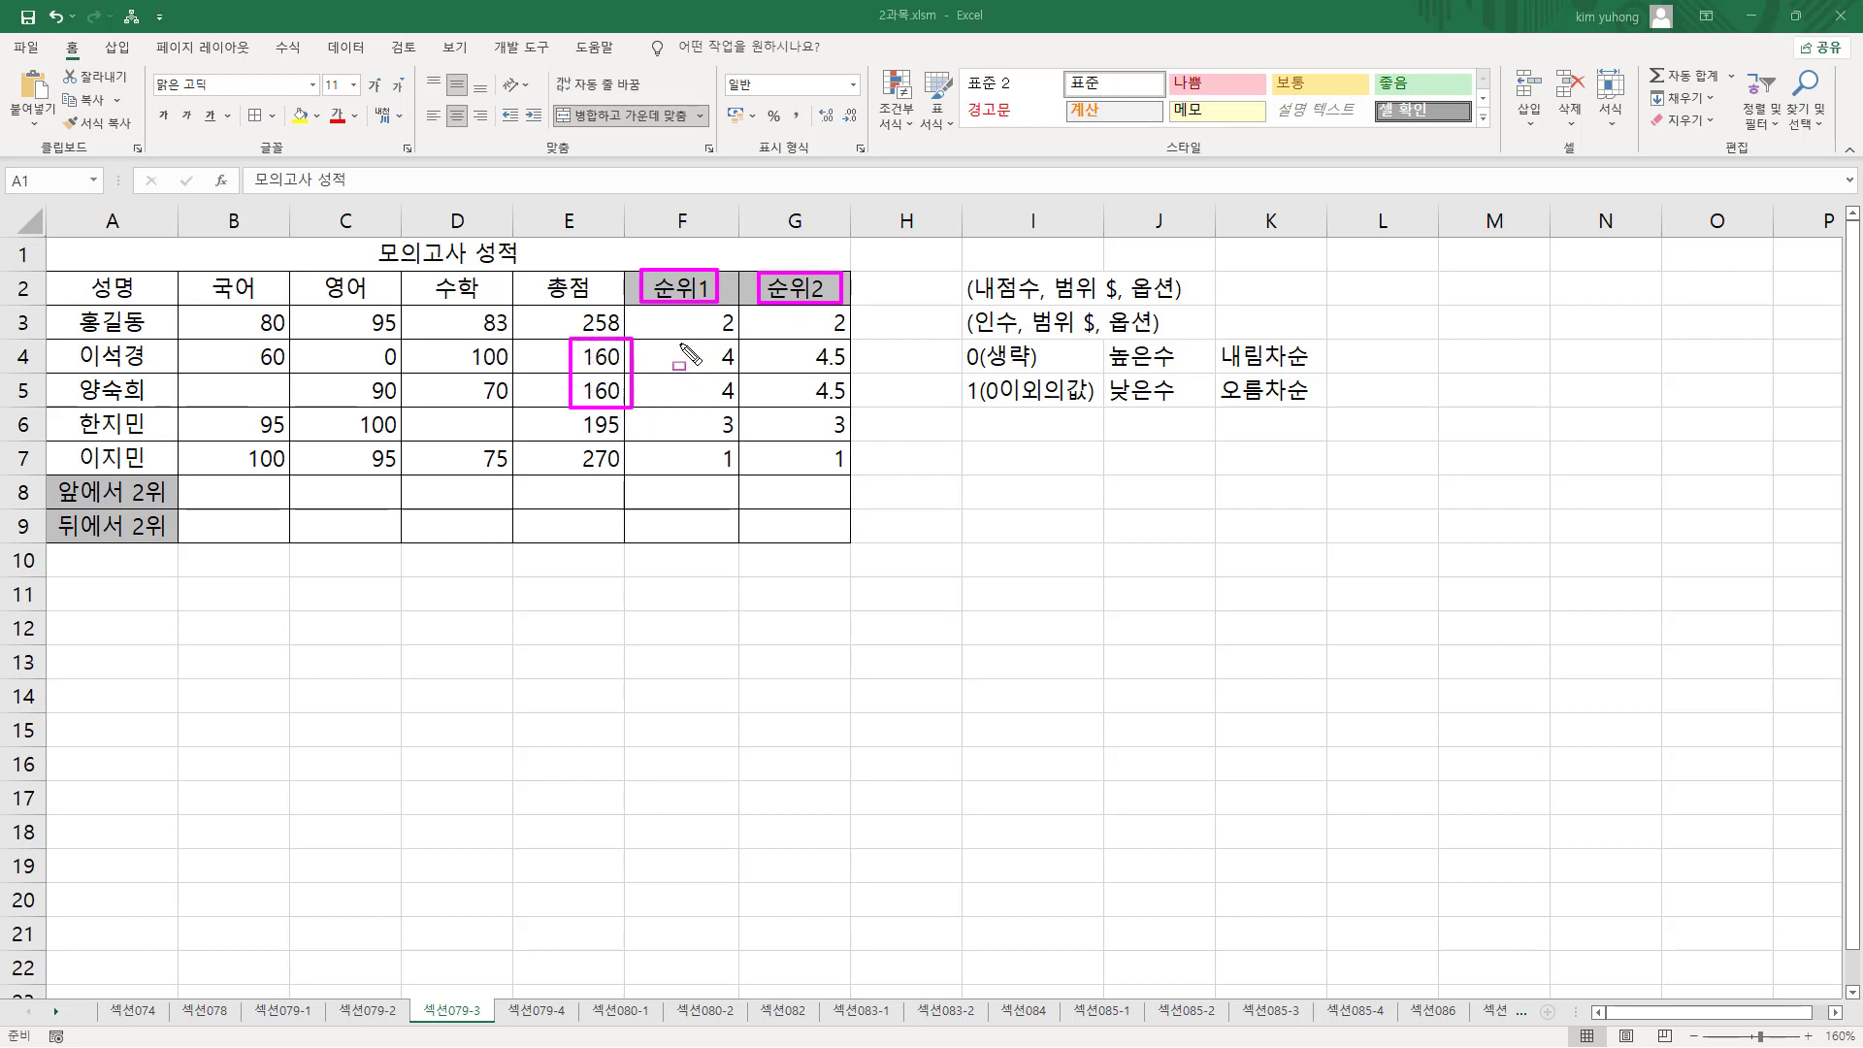
mouse_move(682, 340)
left_mouse_down()
mouse_move(876, 437)
mouse_move(854, 410)
left_mouse_up()
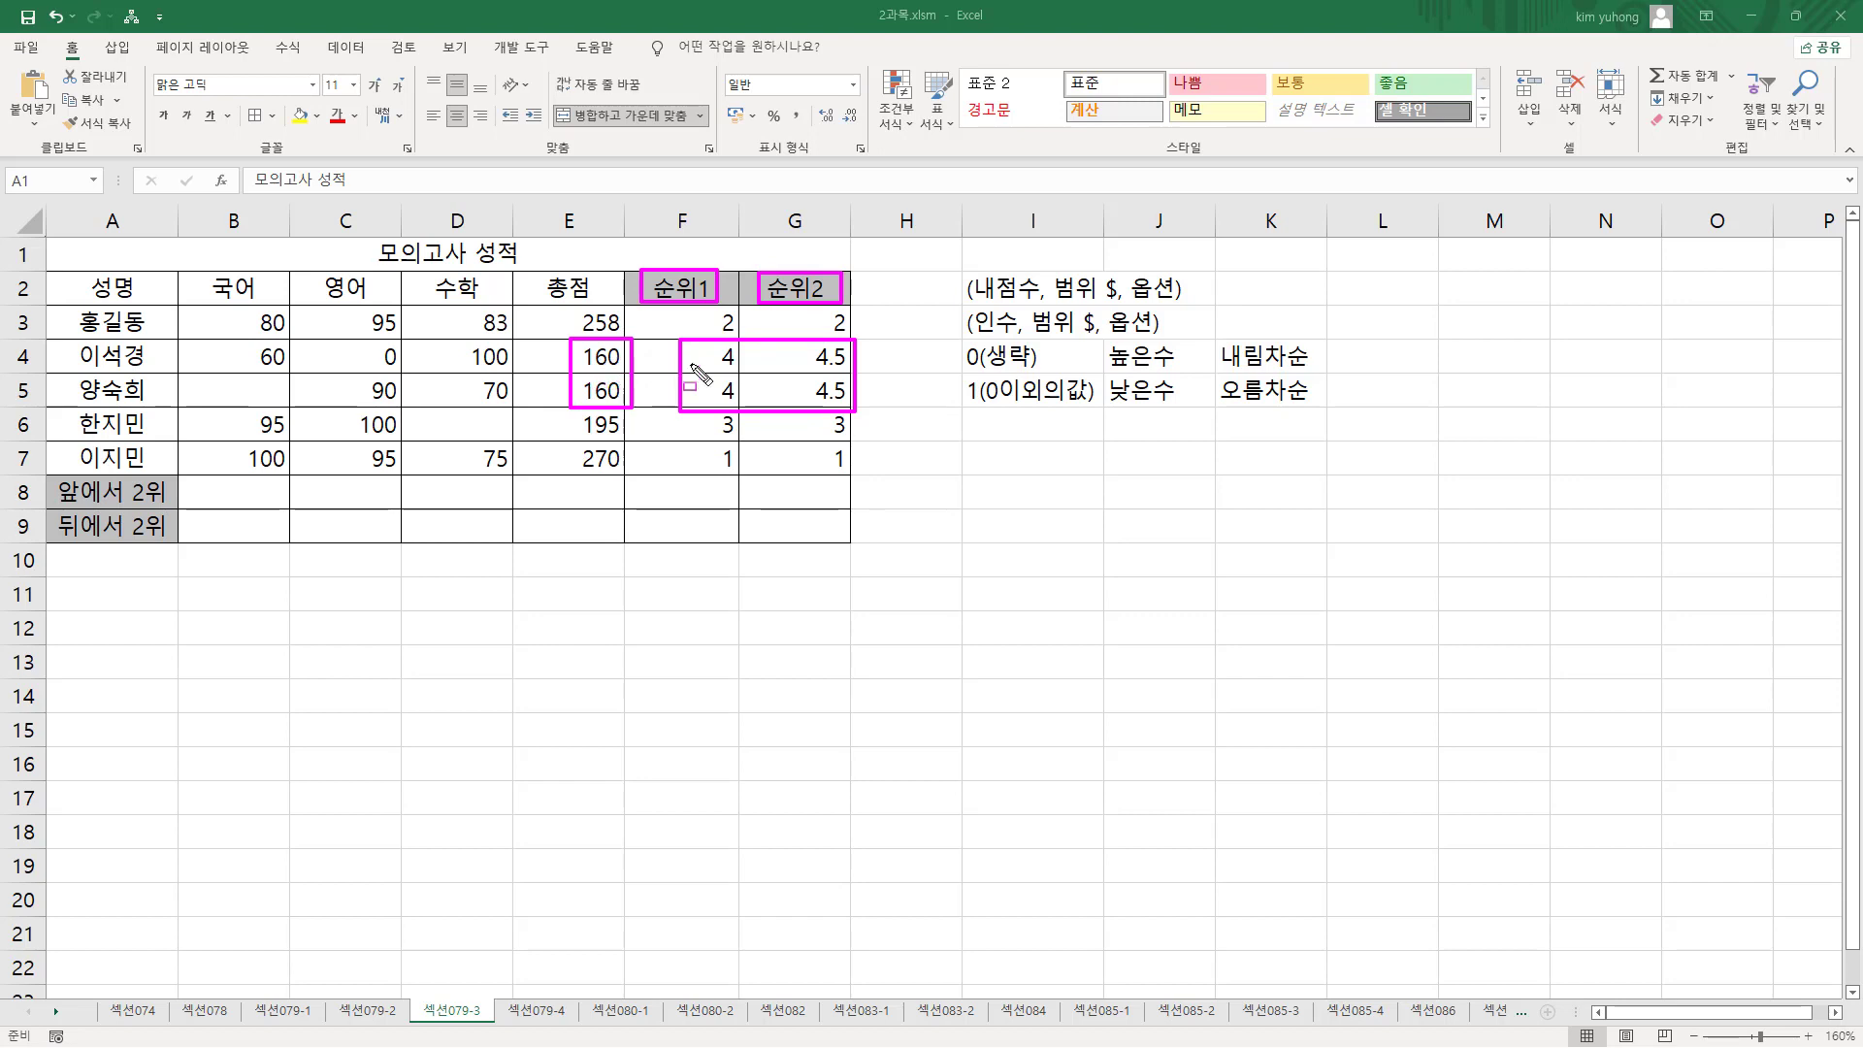
left_click_drag(715, 342, 742, 414)
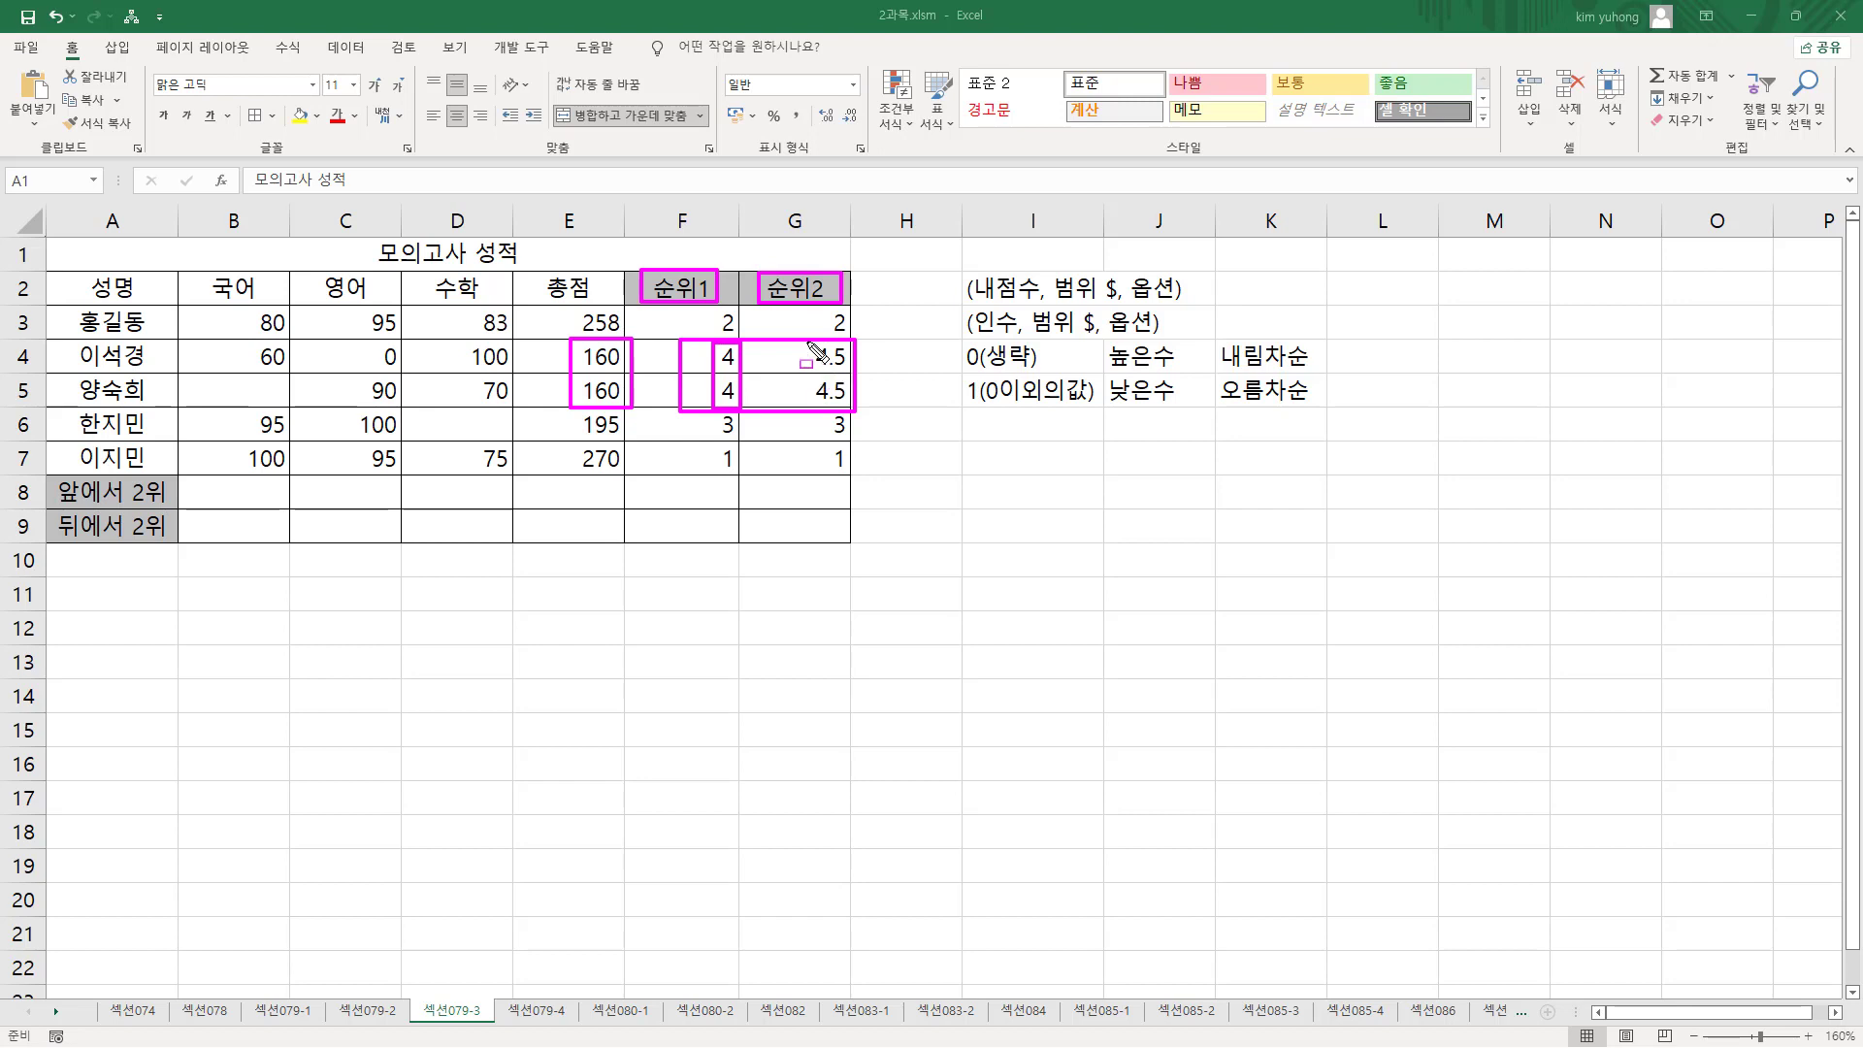
mouse_move(809, 342)
left_mouse_down()
mouse_move(808, 411)
mouse_move(852, 413)
left_mouse_up()
key("e")
mouse_move(55, 474)
left_mouse_down()
mouse_move(98, 509)
mouse_move(182, 515)
mouse_move(184, 553)
left_mouse_up()
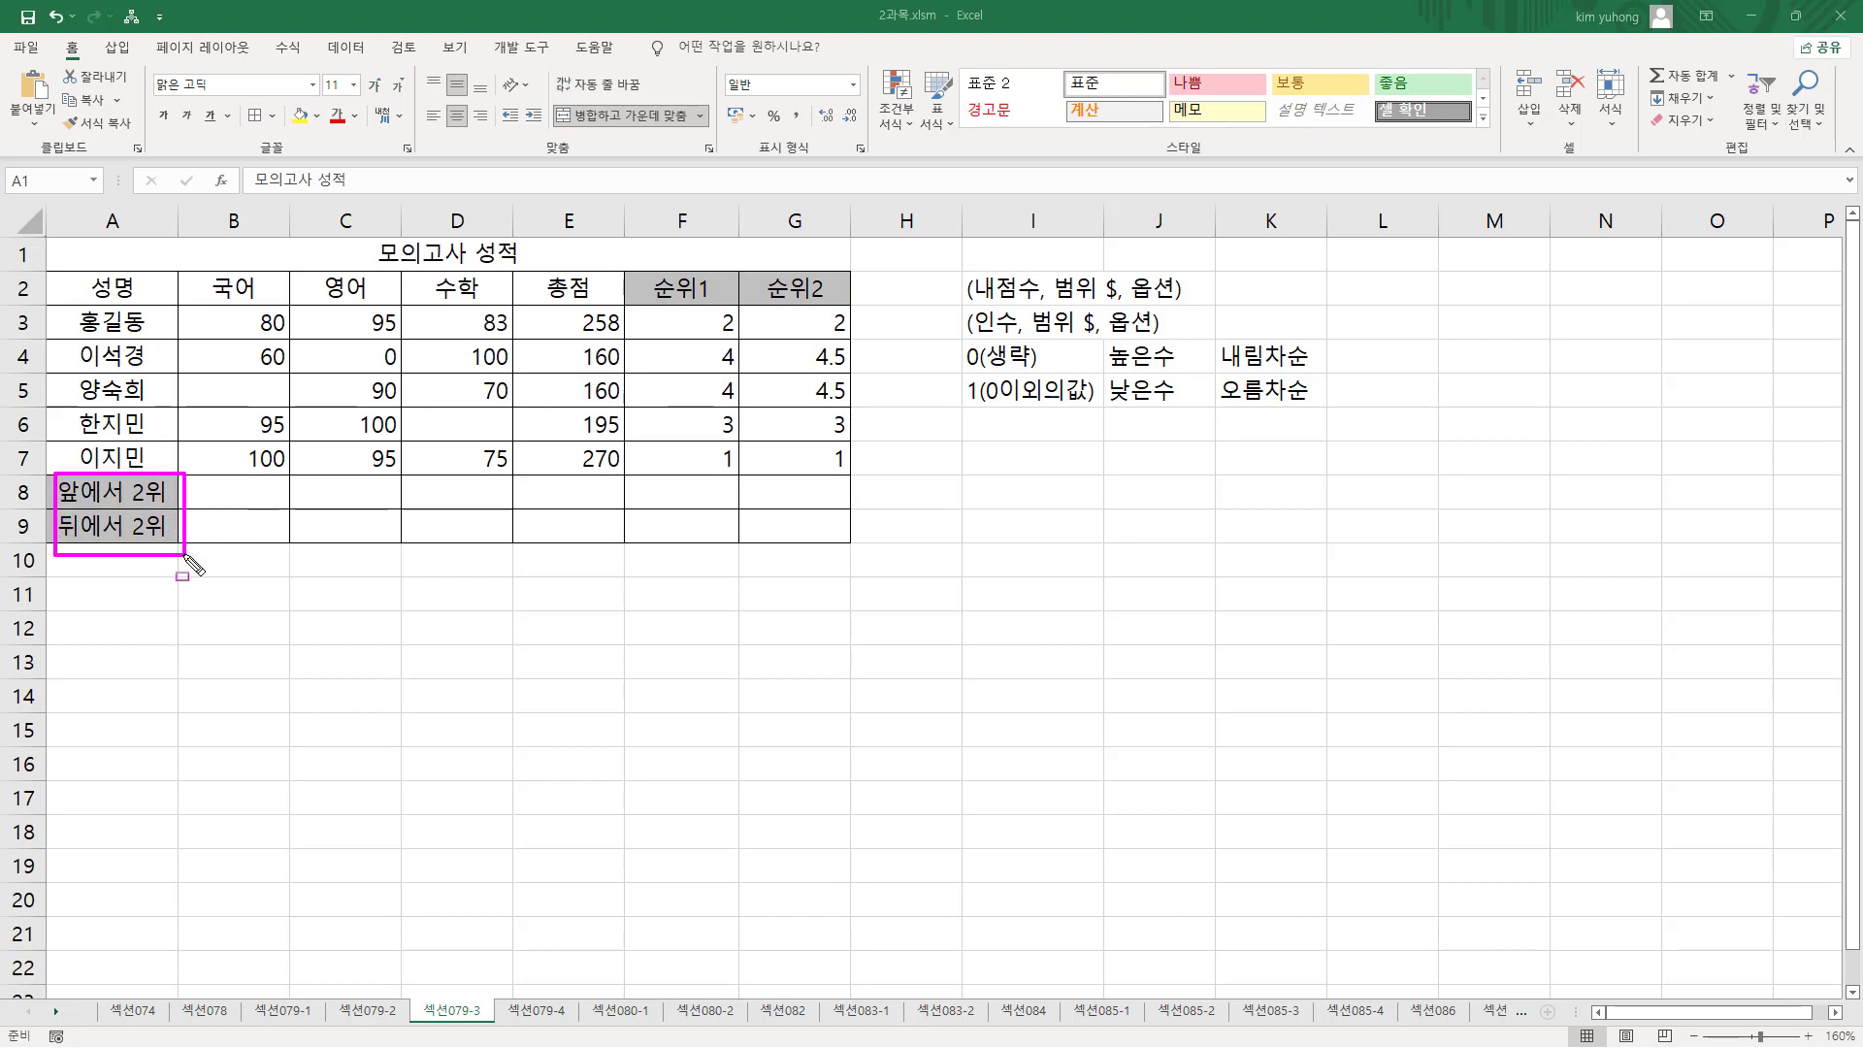
mouse_move(254, 479)
left_mouse_down()
mouse_move(213, 485)
mouse_move(212, 514)
mouse_move(256, 528)
left_mouse_up()
left_click_drag(381, 474, 380, 508)
mouse_move(407, 480)
left_mouse_down()
mouse_move(528, 488)
mouse_move(519, 529)
left_mouse_up()
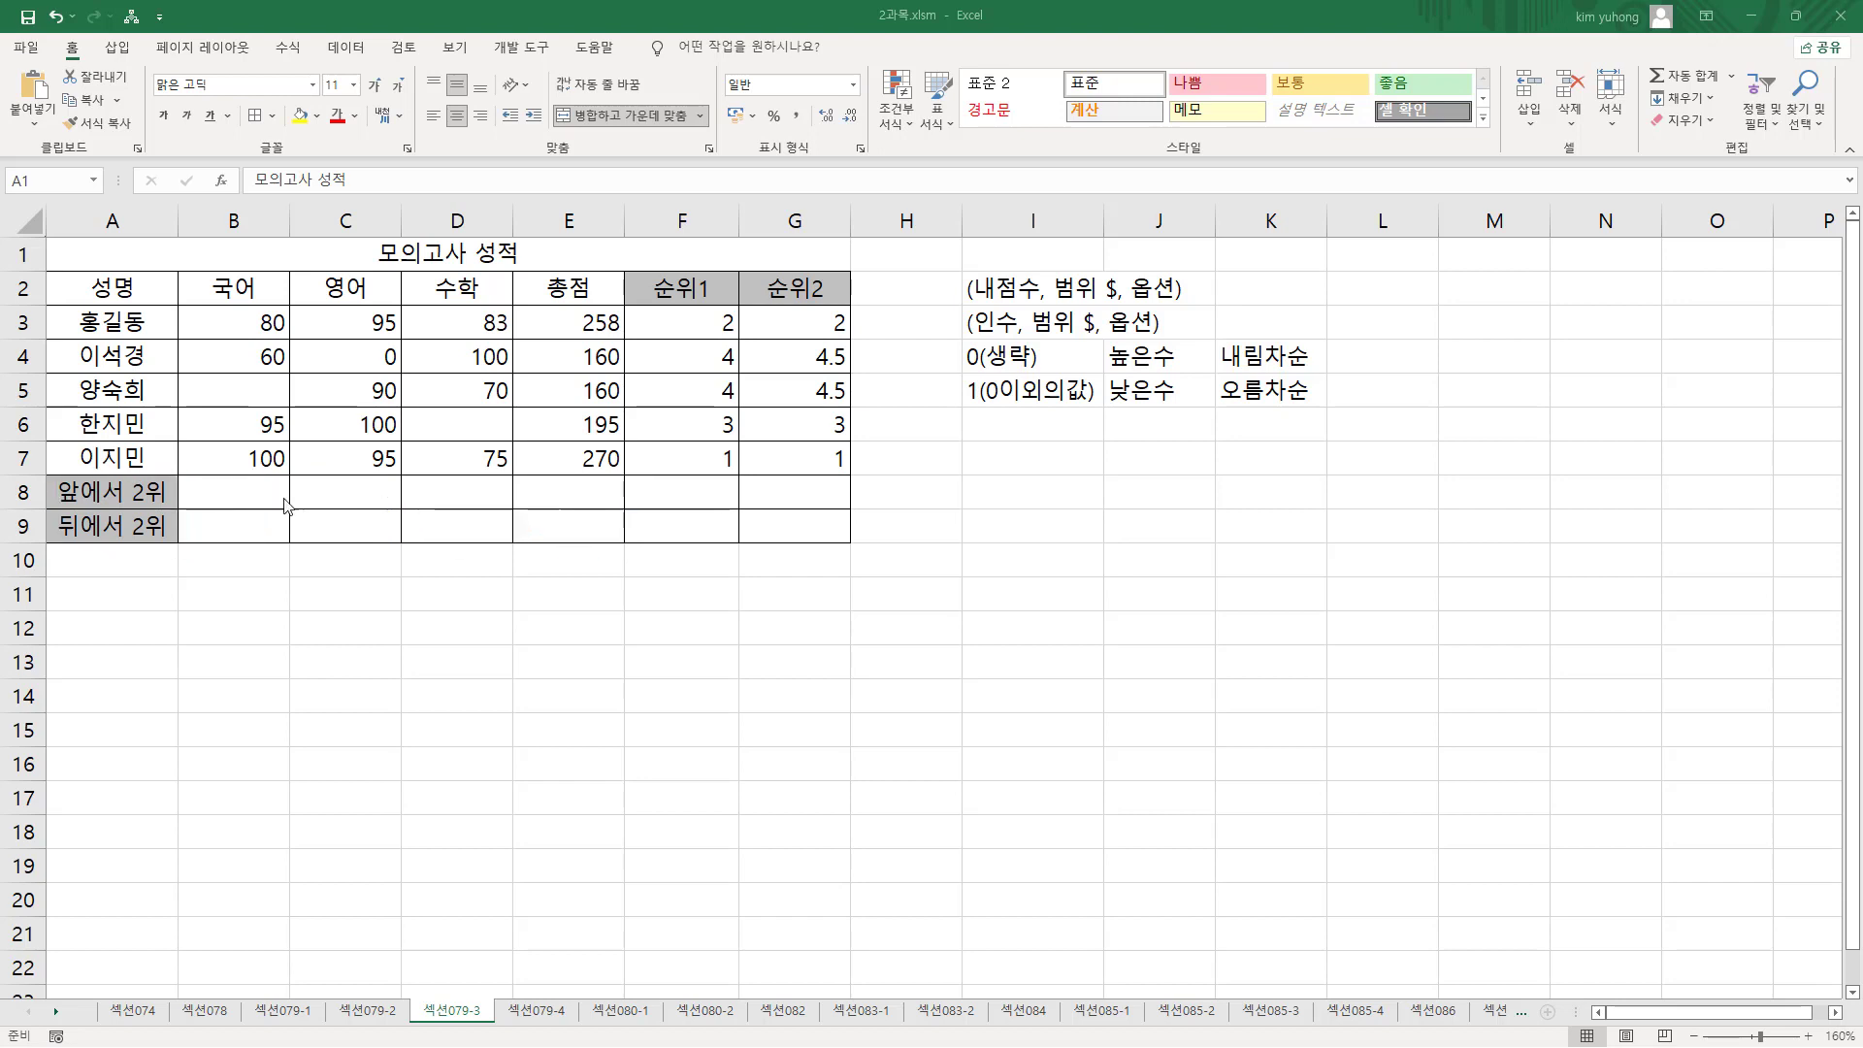
- Enter =LARGE(B3:B7, 2) in B8 for 앞에서 2위 and fill it across to E8
left_click(237, 504)
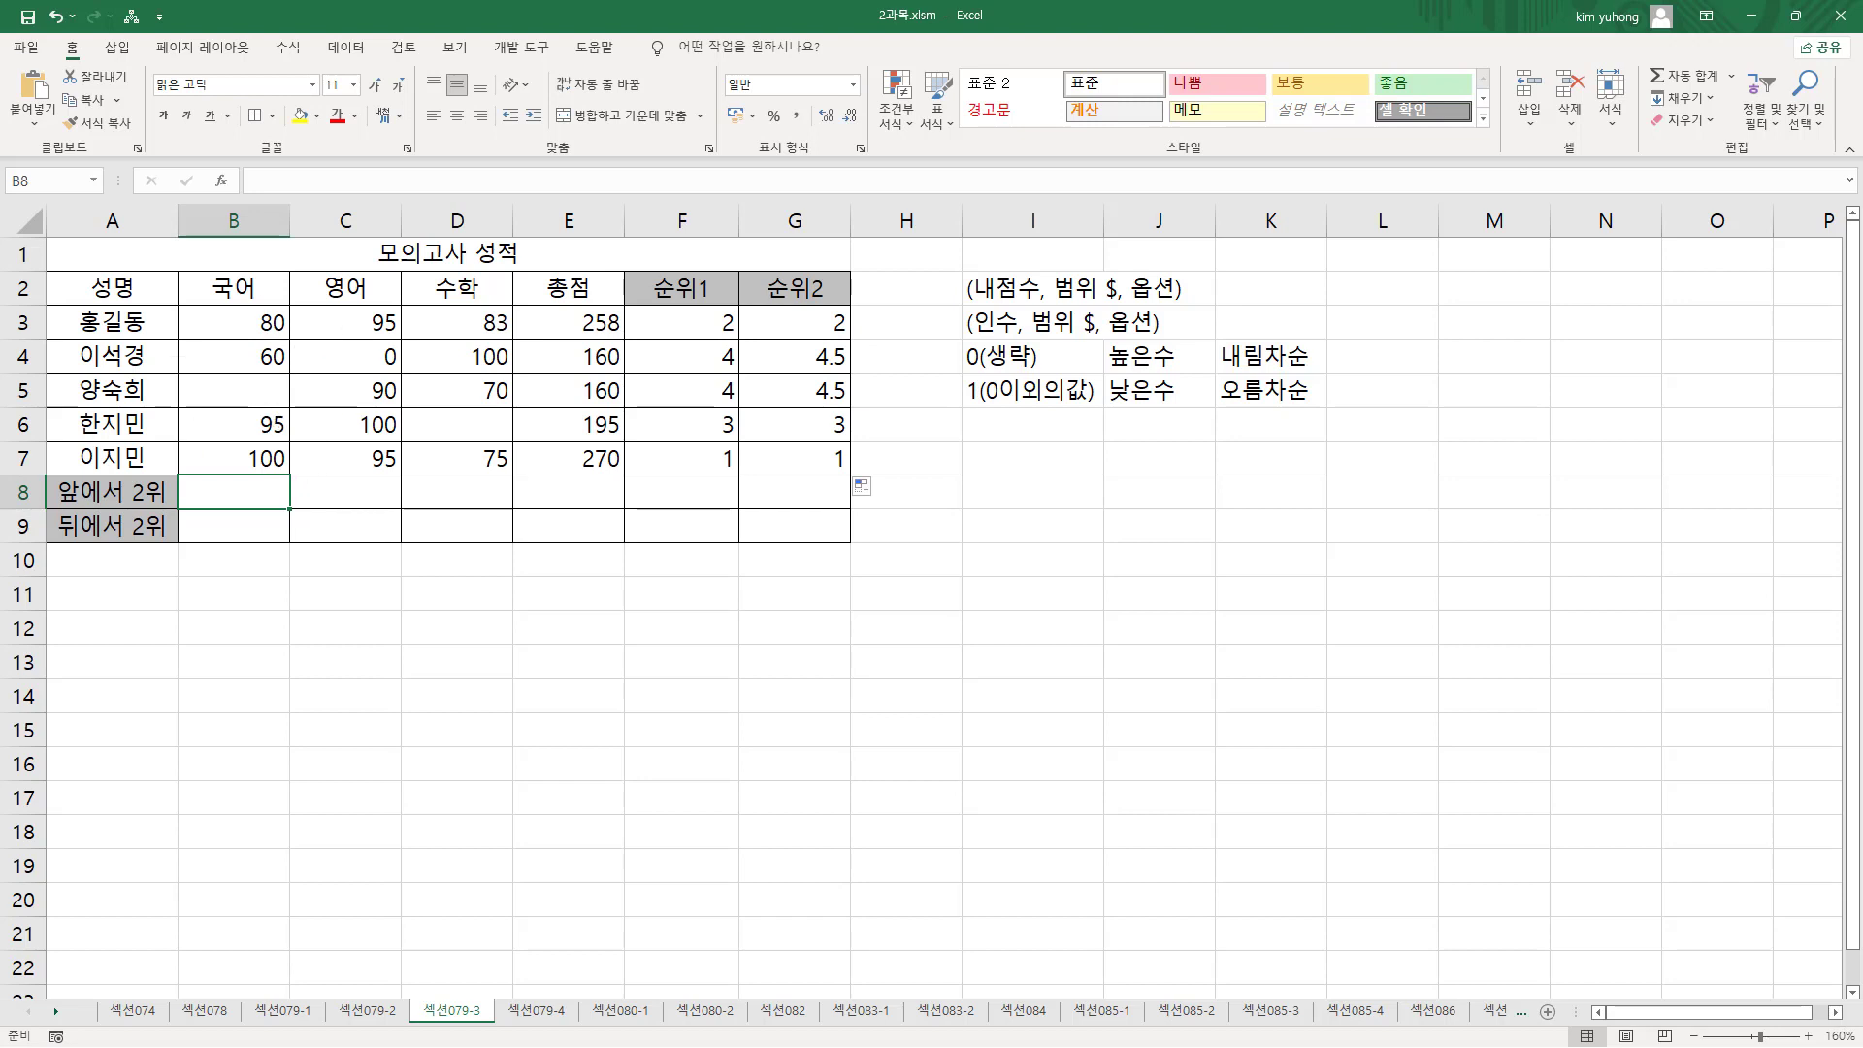
type("₩")
key("BackSpace")
type("=")
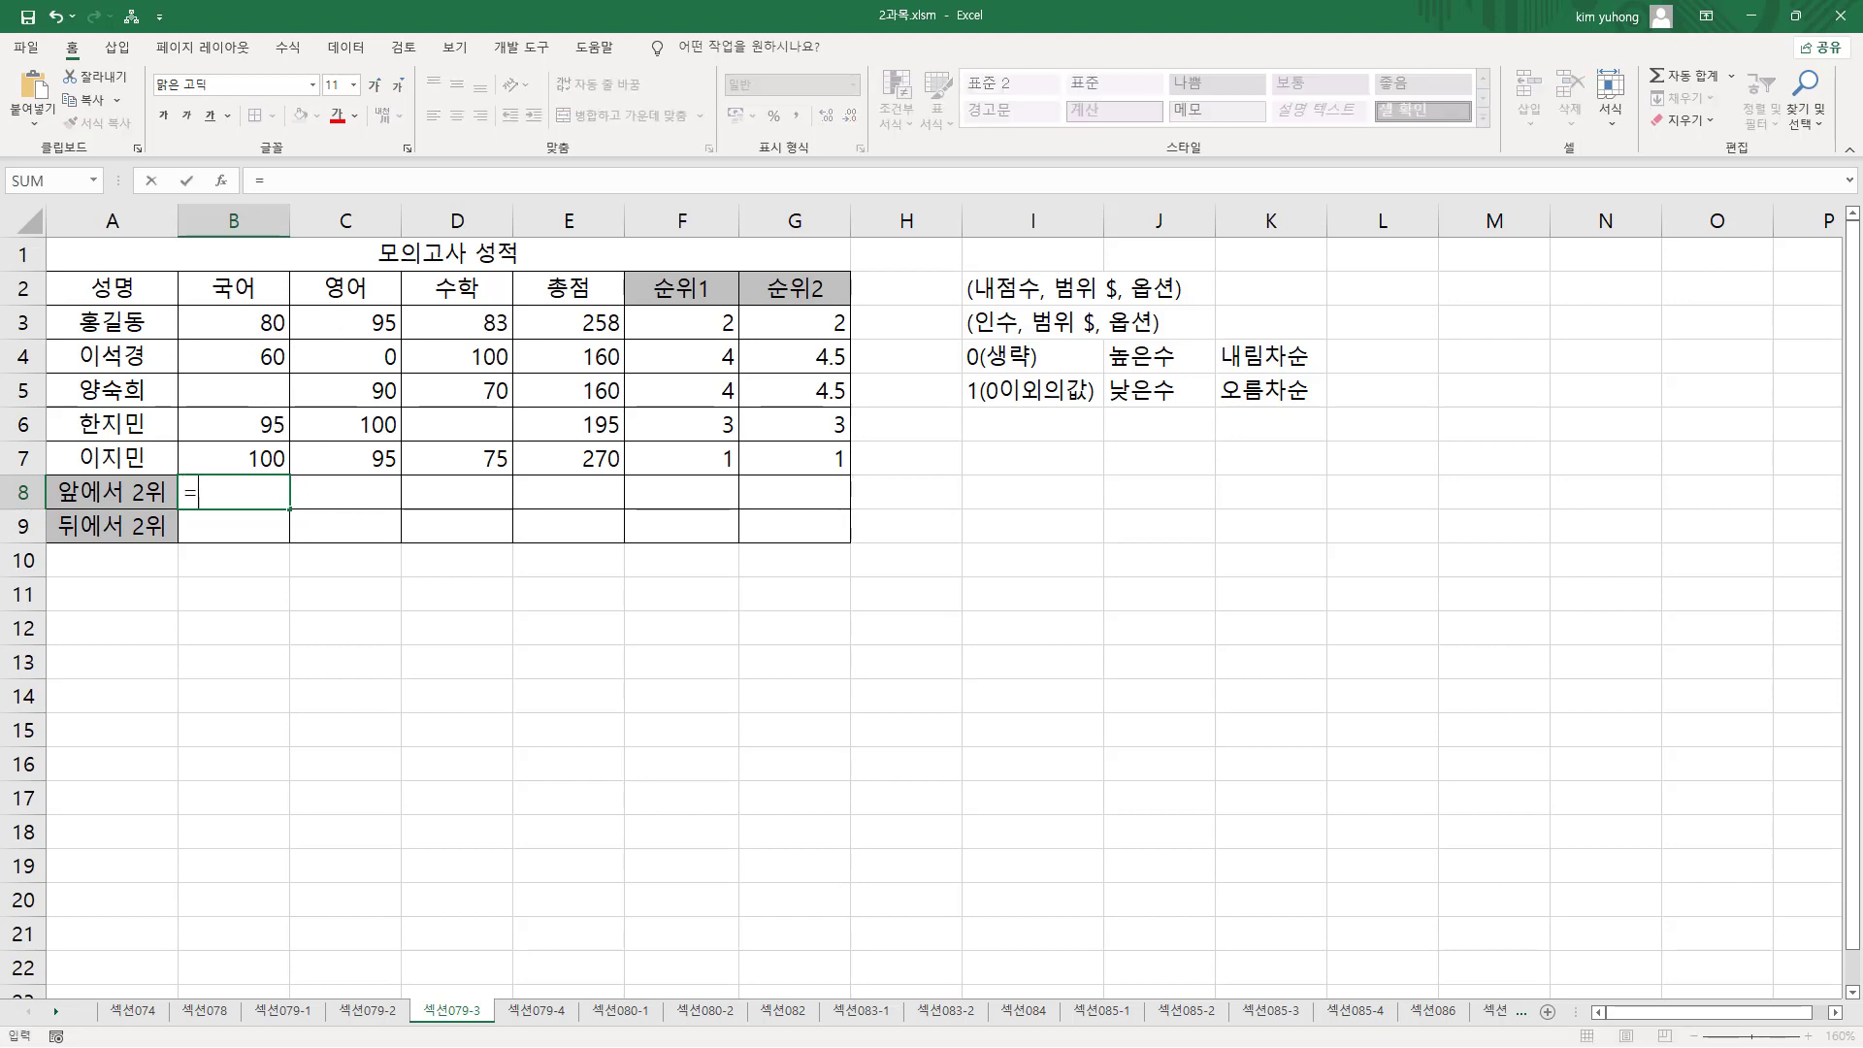
type("lar")
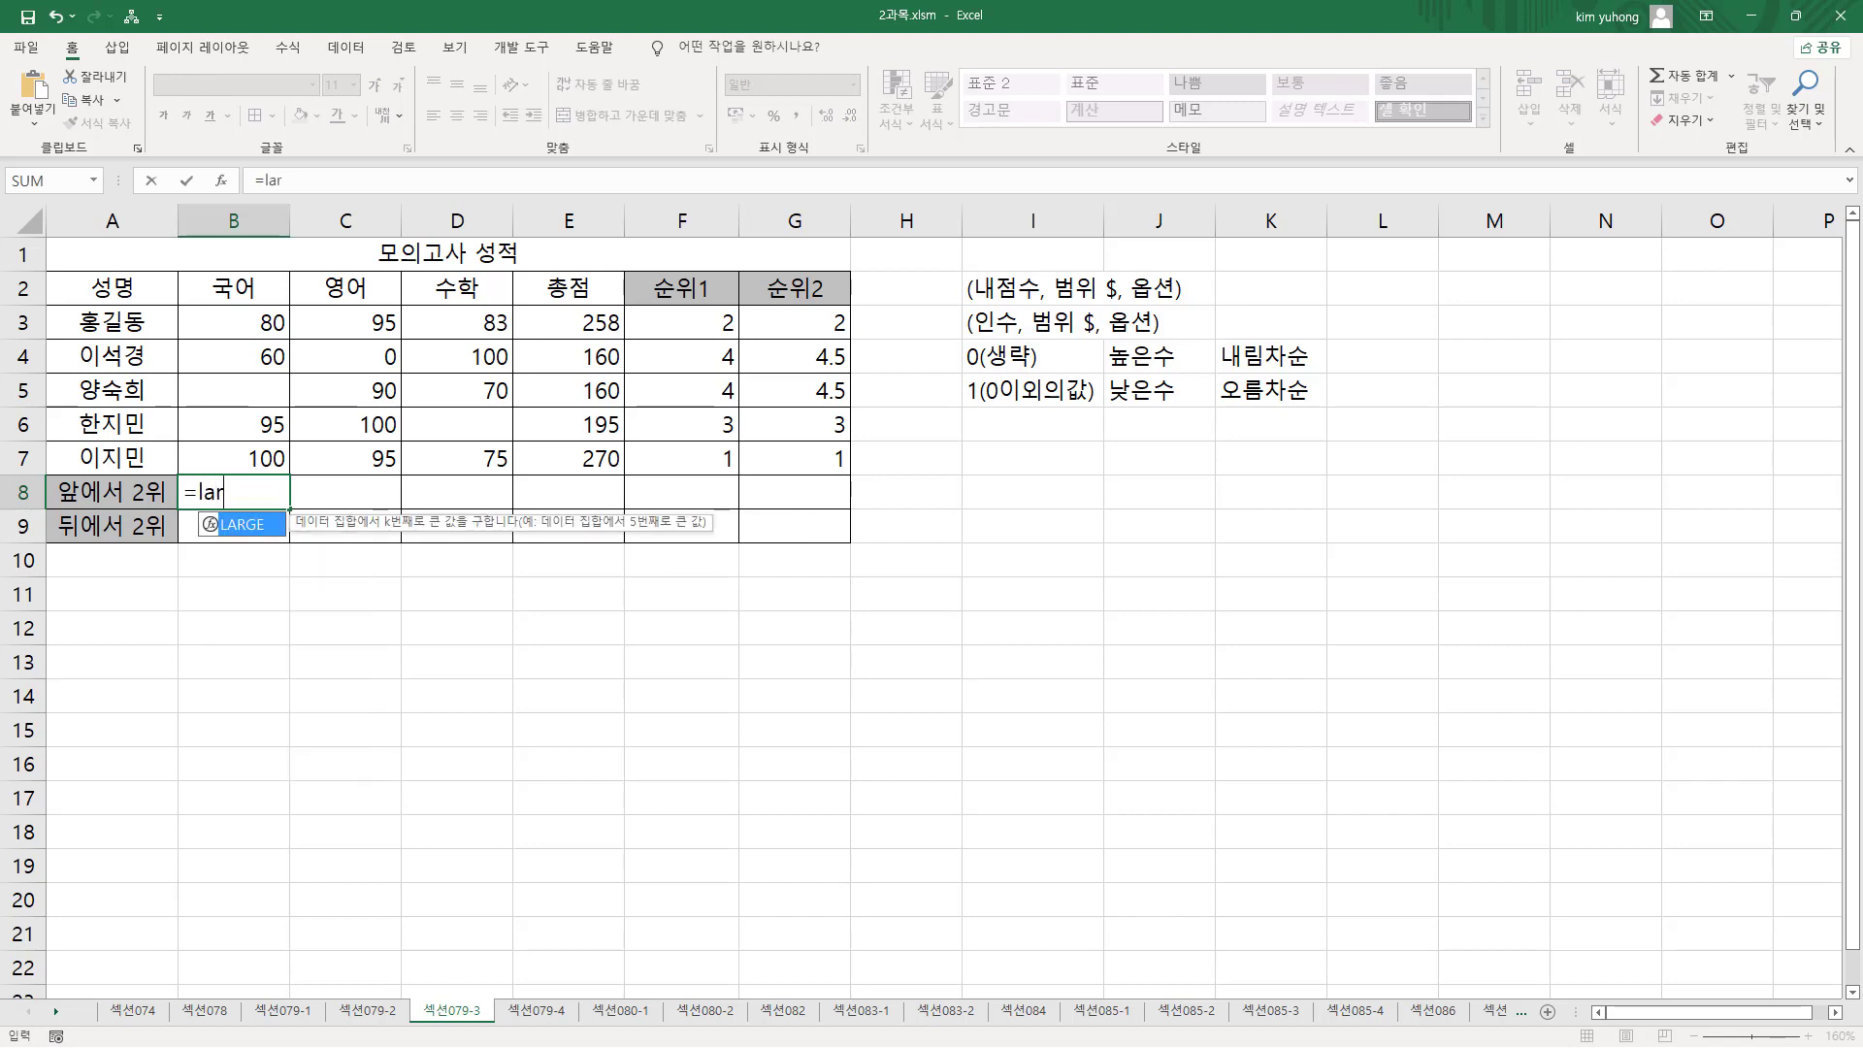
key("Tab")
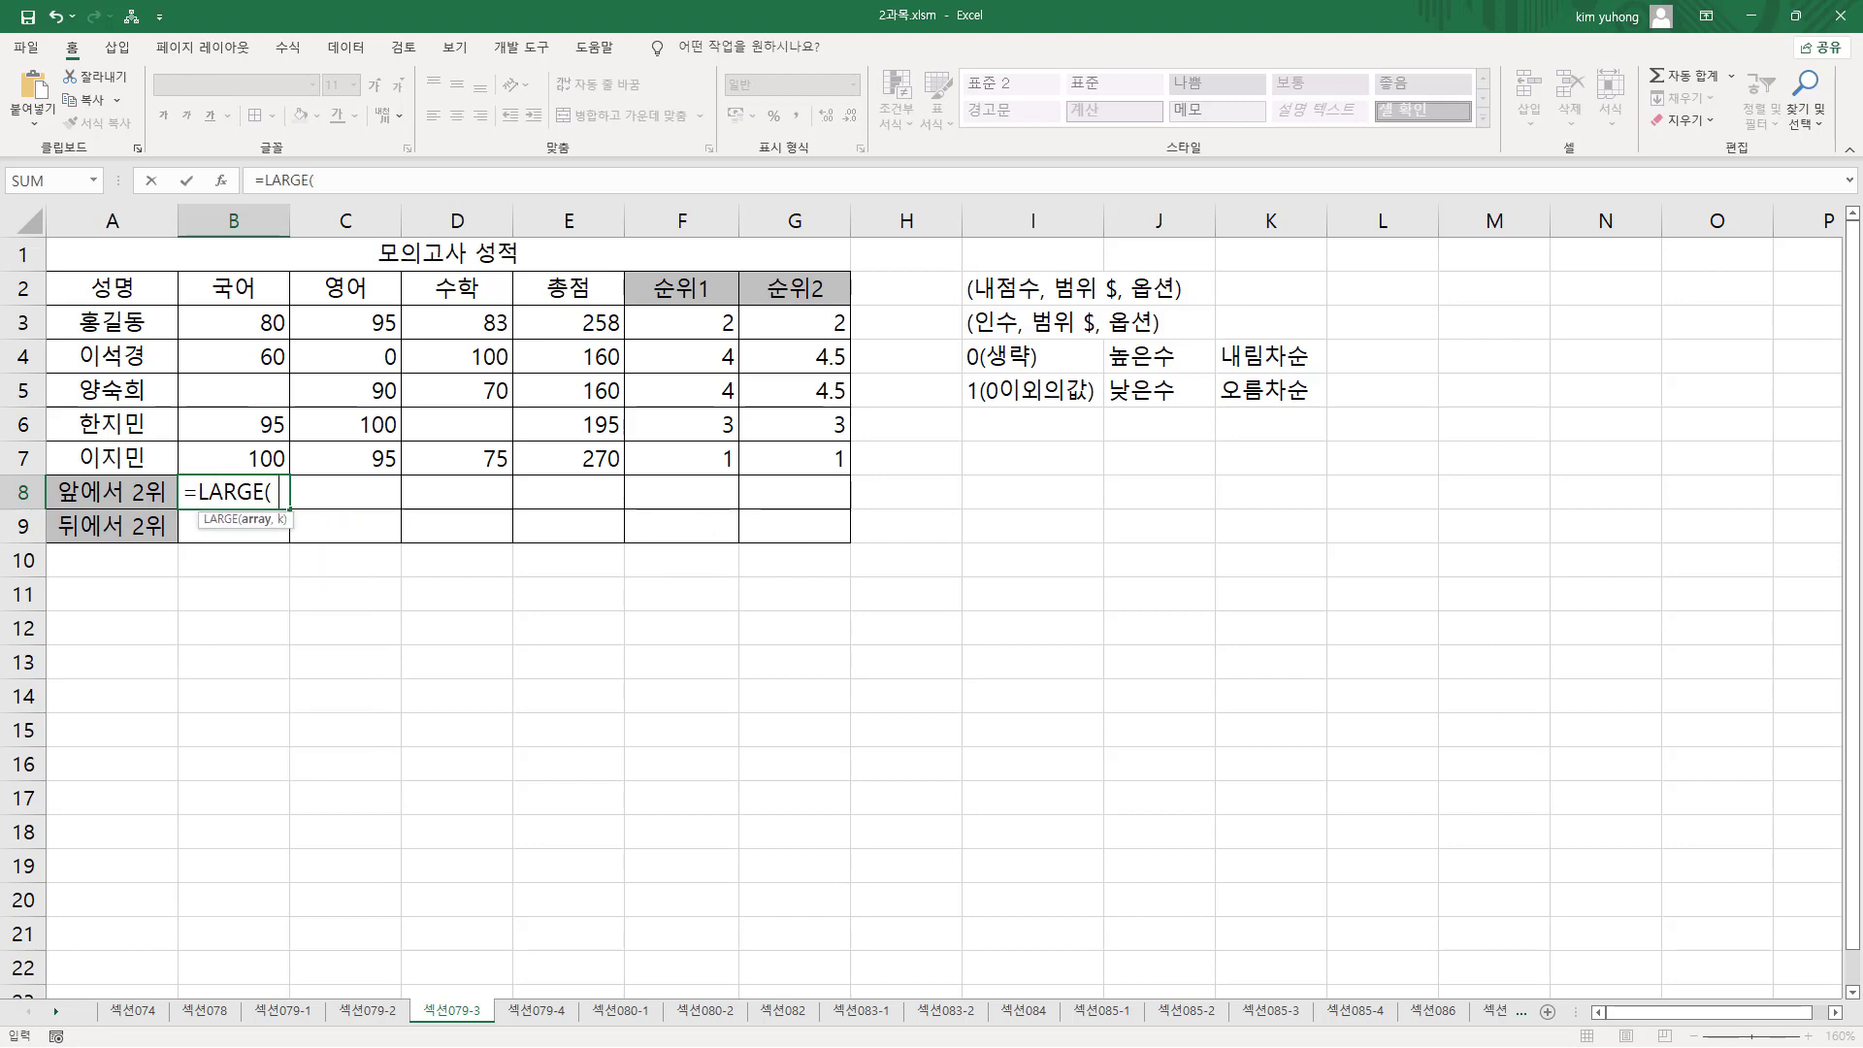
left_click_drag(260, 323, 245, 456)
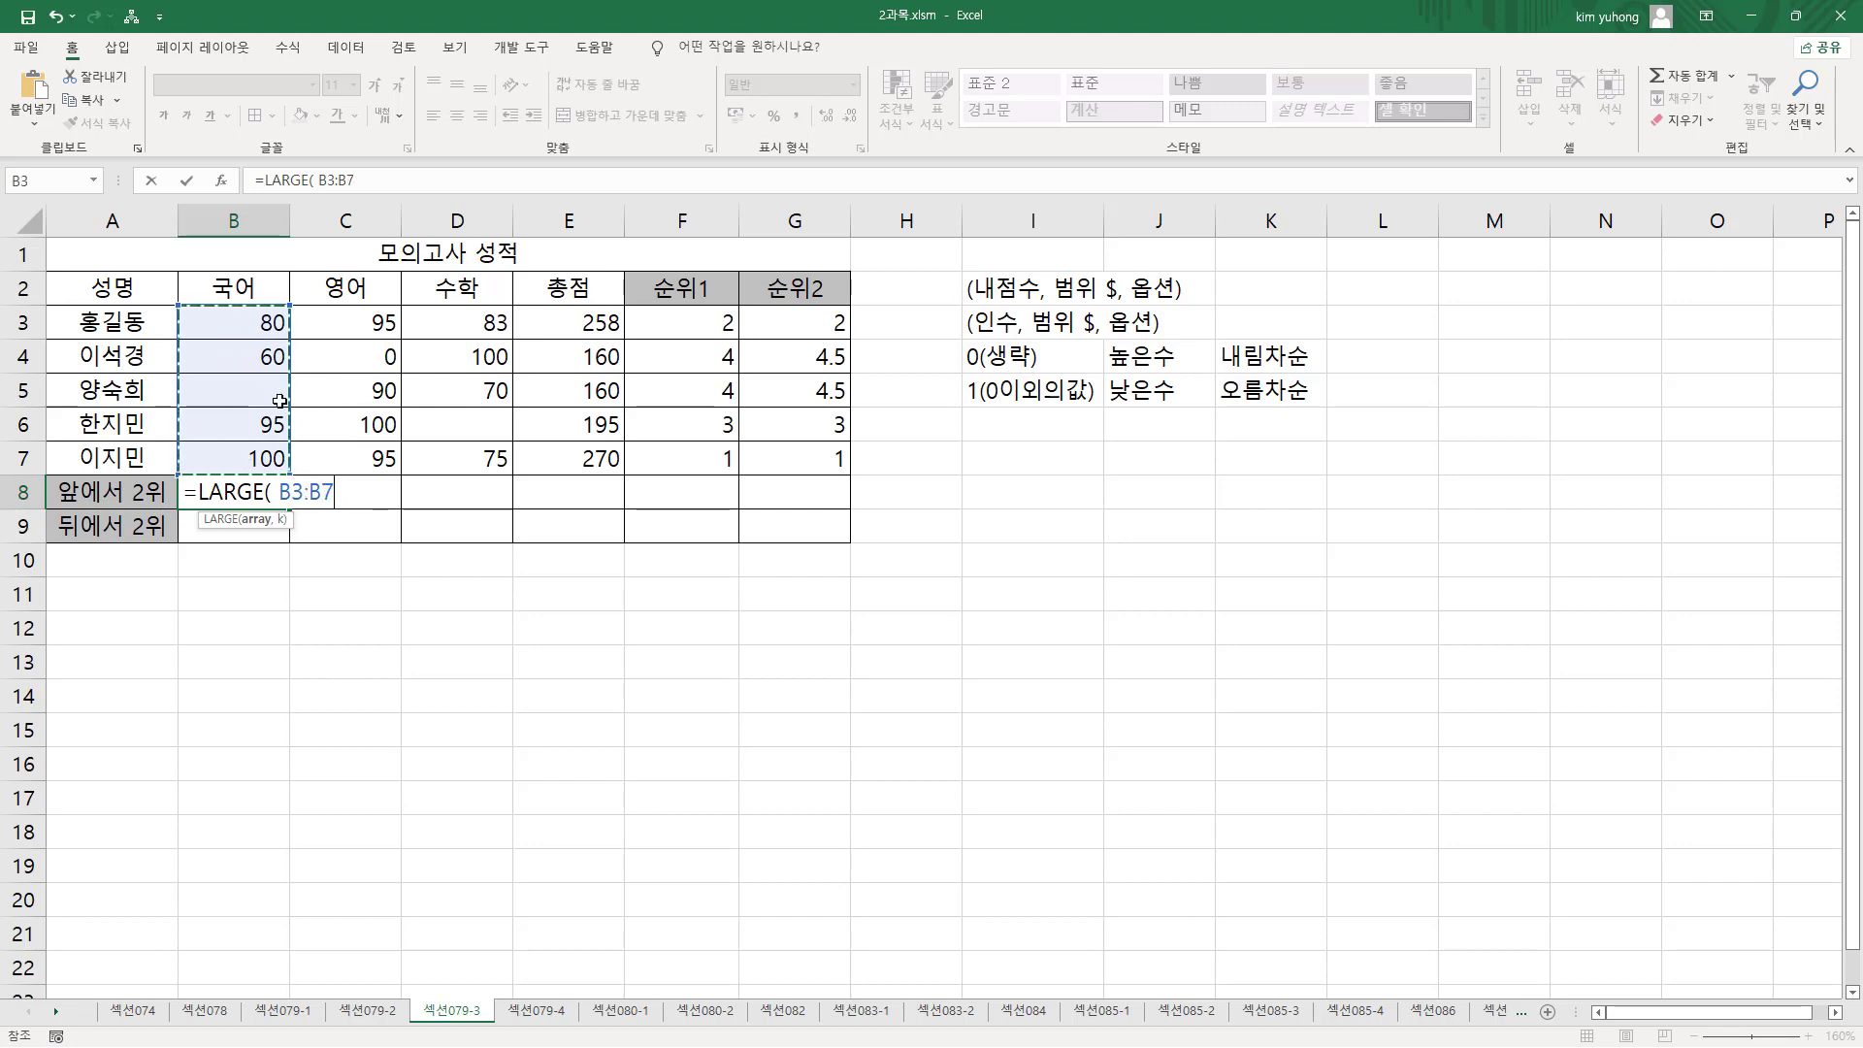
type(",")
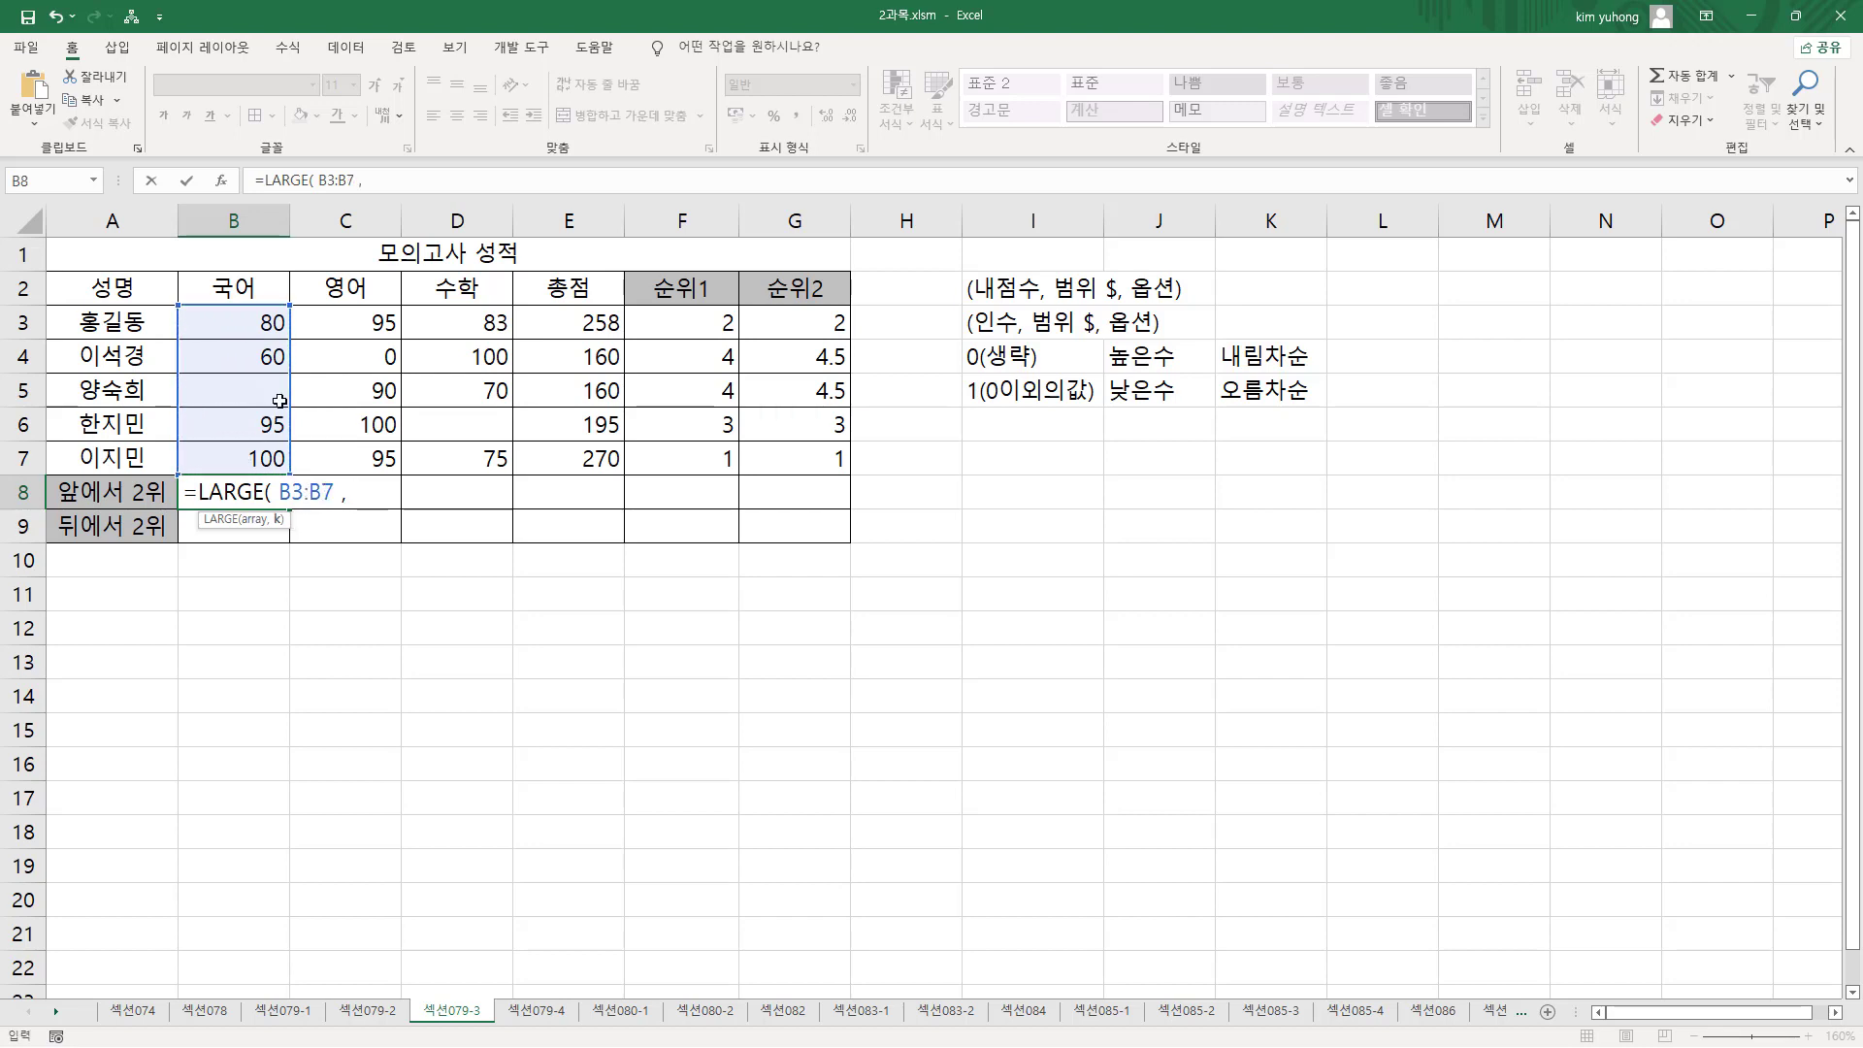
type(" 2 )")
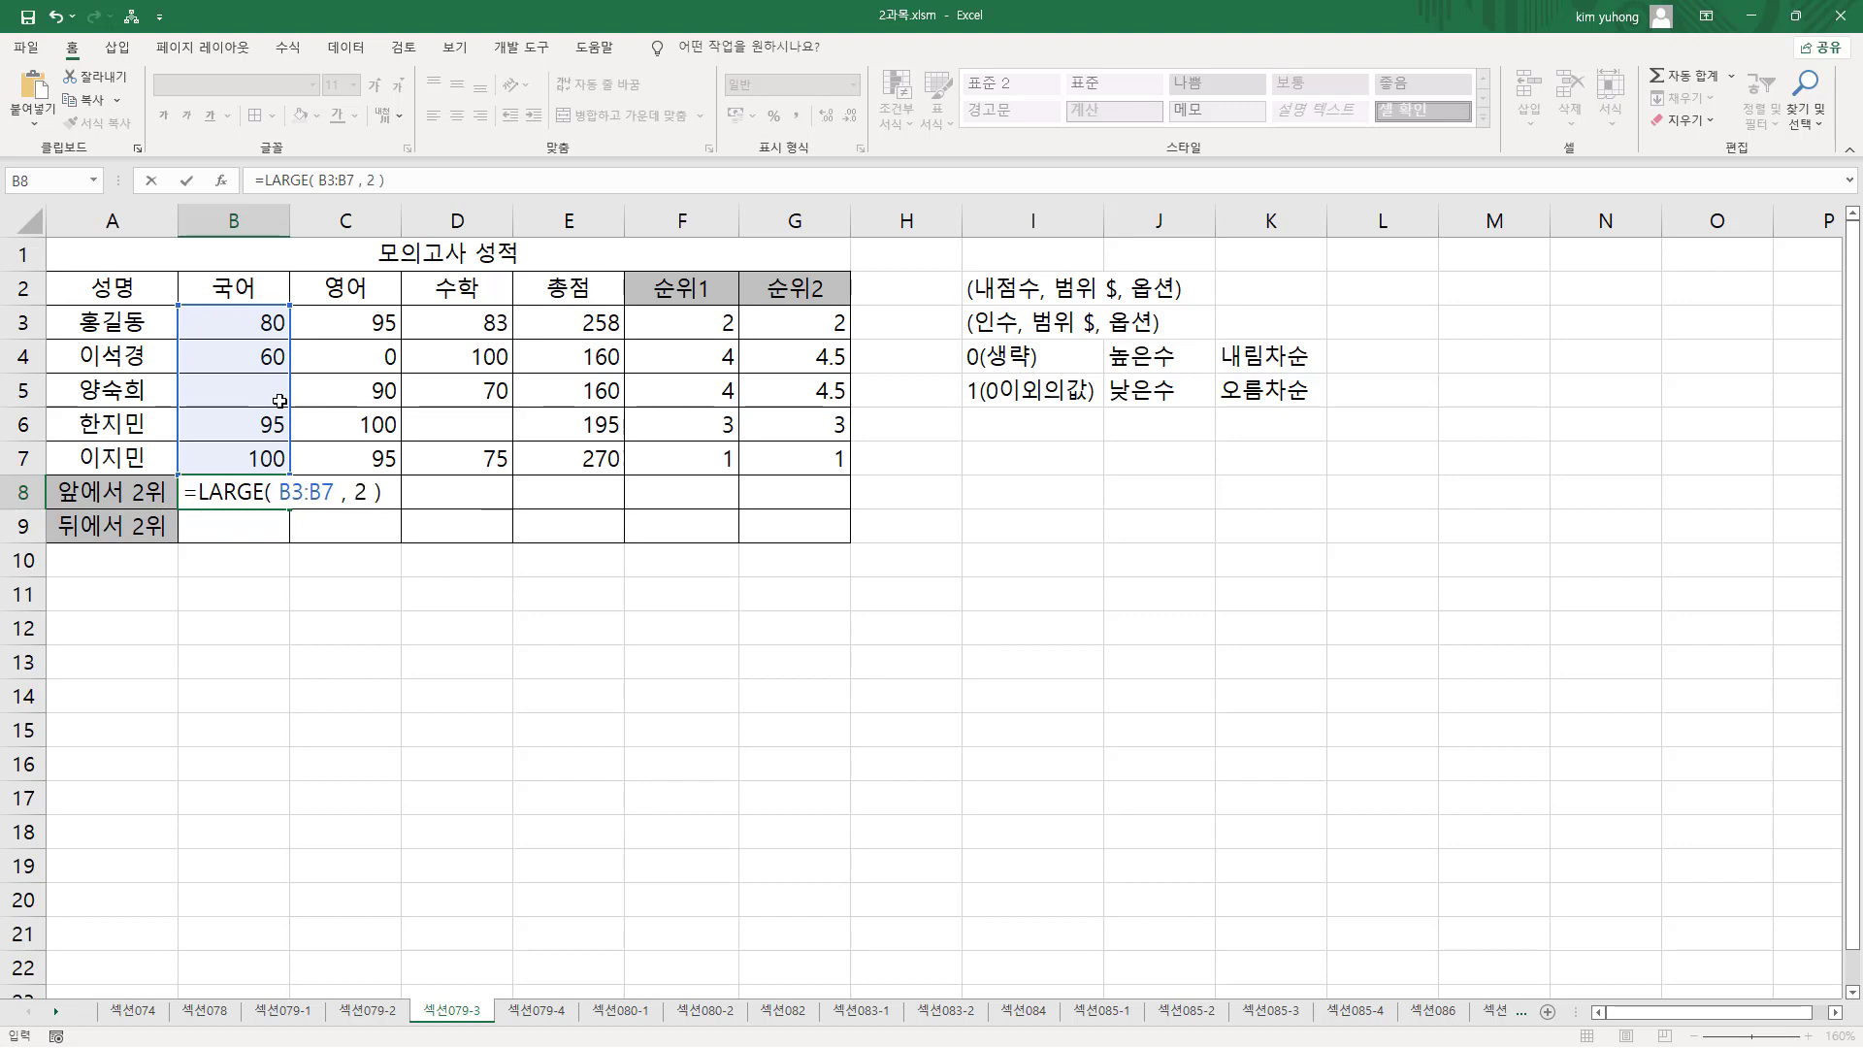
key("Return")
left_click(268, 485)
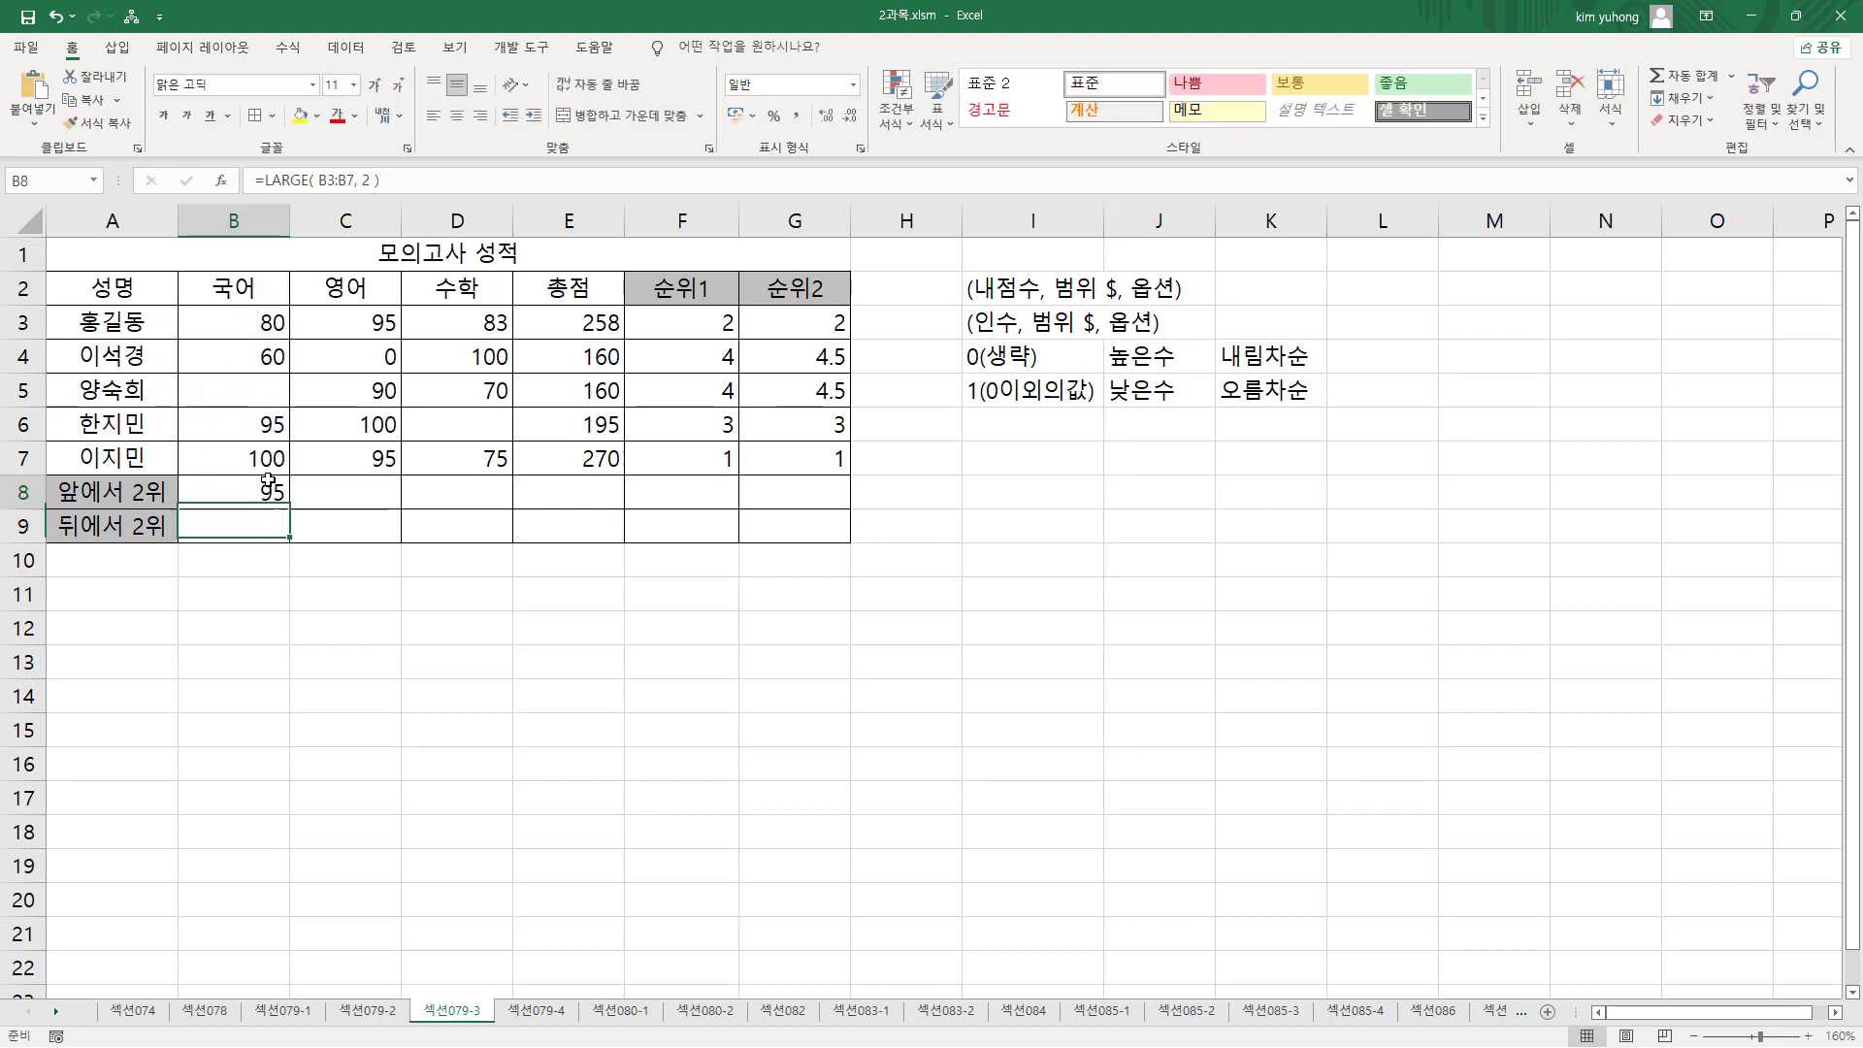
left_click_drag(289, 508, 627, 510)
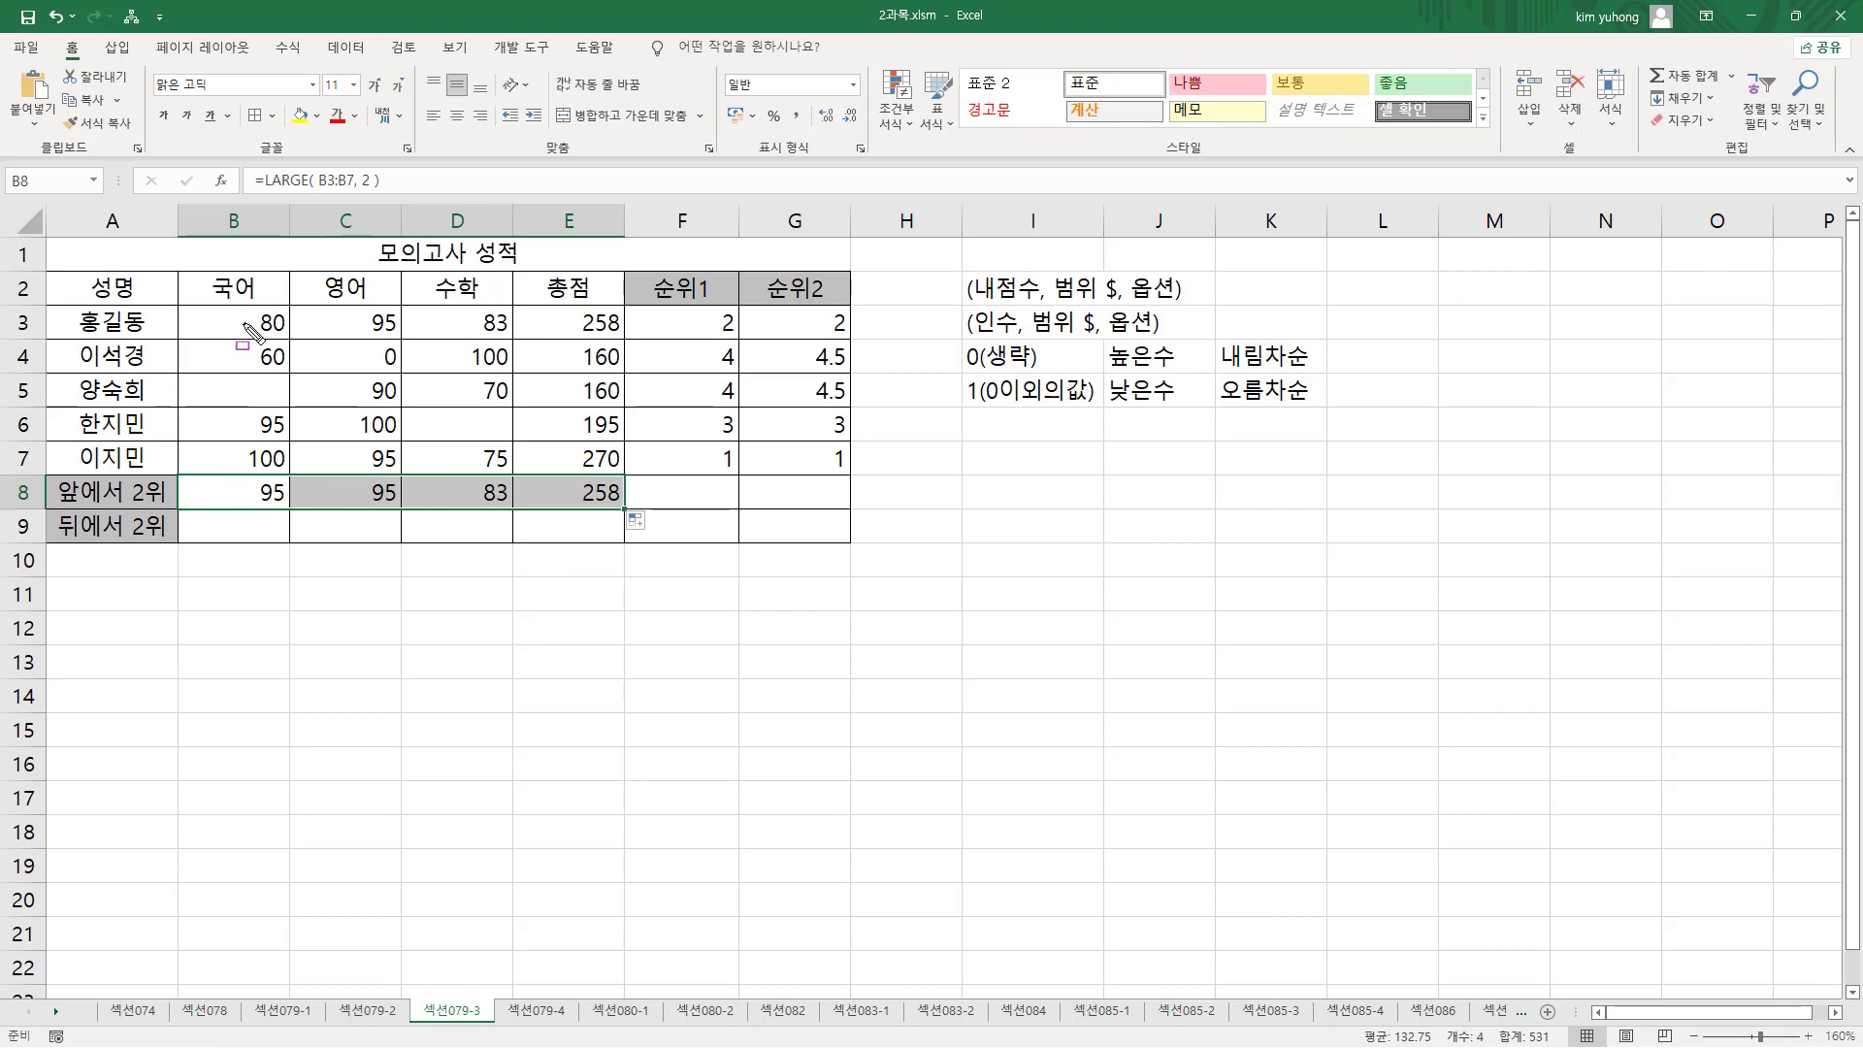
left_click_drag(234, 307, 301, 471)
left_click_drag(251, 408, 293, 429)
mouse_move(322, 303)
left_mouse_down()
mouse_move(369, 451)
mouse_move(417, 477)
mouse_move(386, 461)
mouse_move(398, 471)
left_mouse_up()
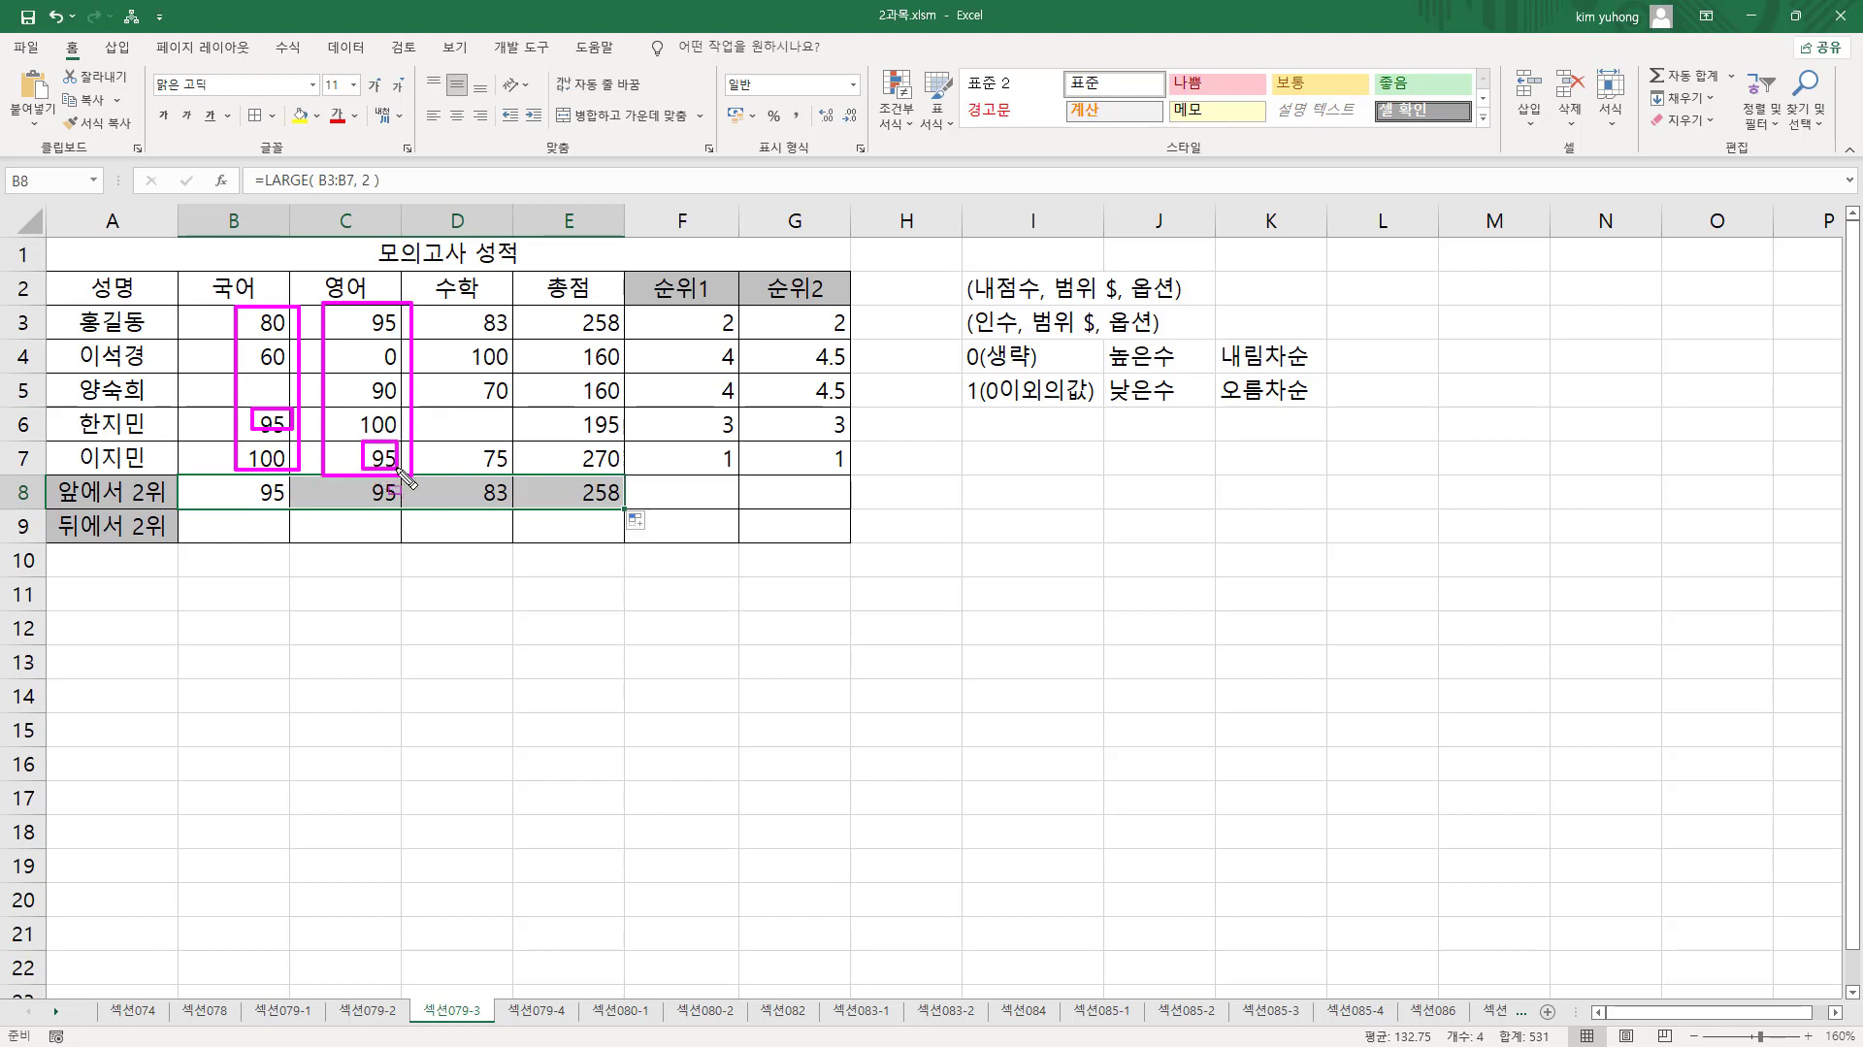
mouse_move(366, 307)
left_mouse_down()
mouse_move(461, 373)
mouse_move(532, 485)
left_mouse_up()
mouse_move(467, 365)
left_mouse_down()
mouse_move(505, 366)
mouse_move(474, 307)
mouse_move(473, 332)
mouse_move(509, 309)
mouse_move(558, 325)
mouse_move(626, 482)
left_mouse_up()
mouse_move(575, 311)
left_mouse_down()
mouse_move(574, 330)
mouse_move(610, 329)
mouse_move(575, 308)
left_mouse_up()
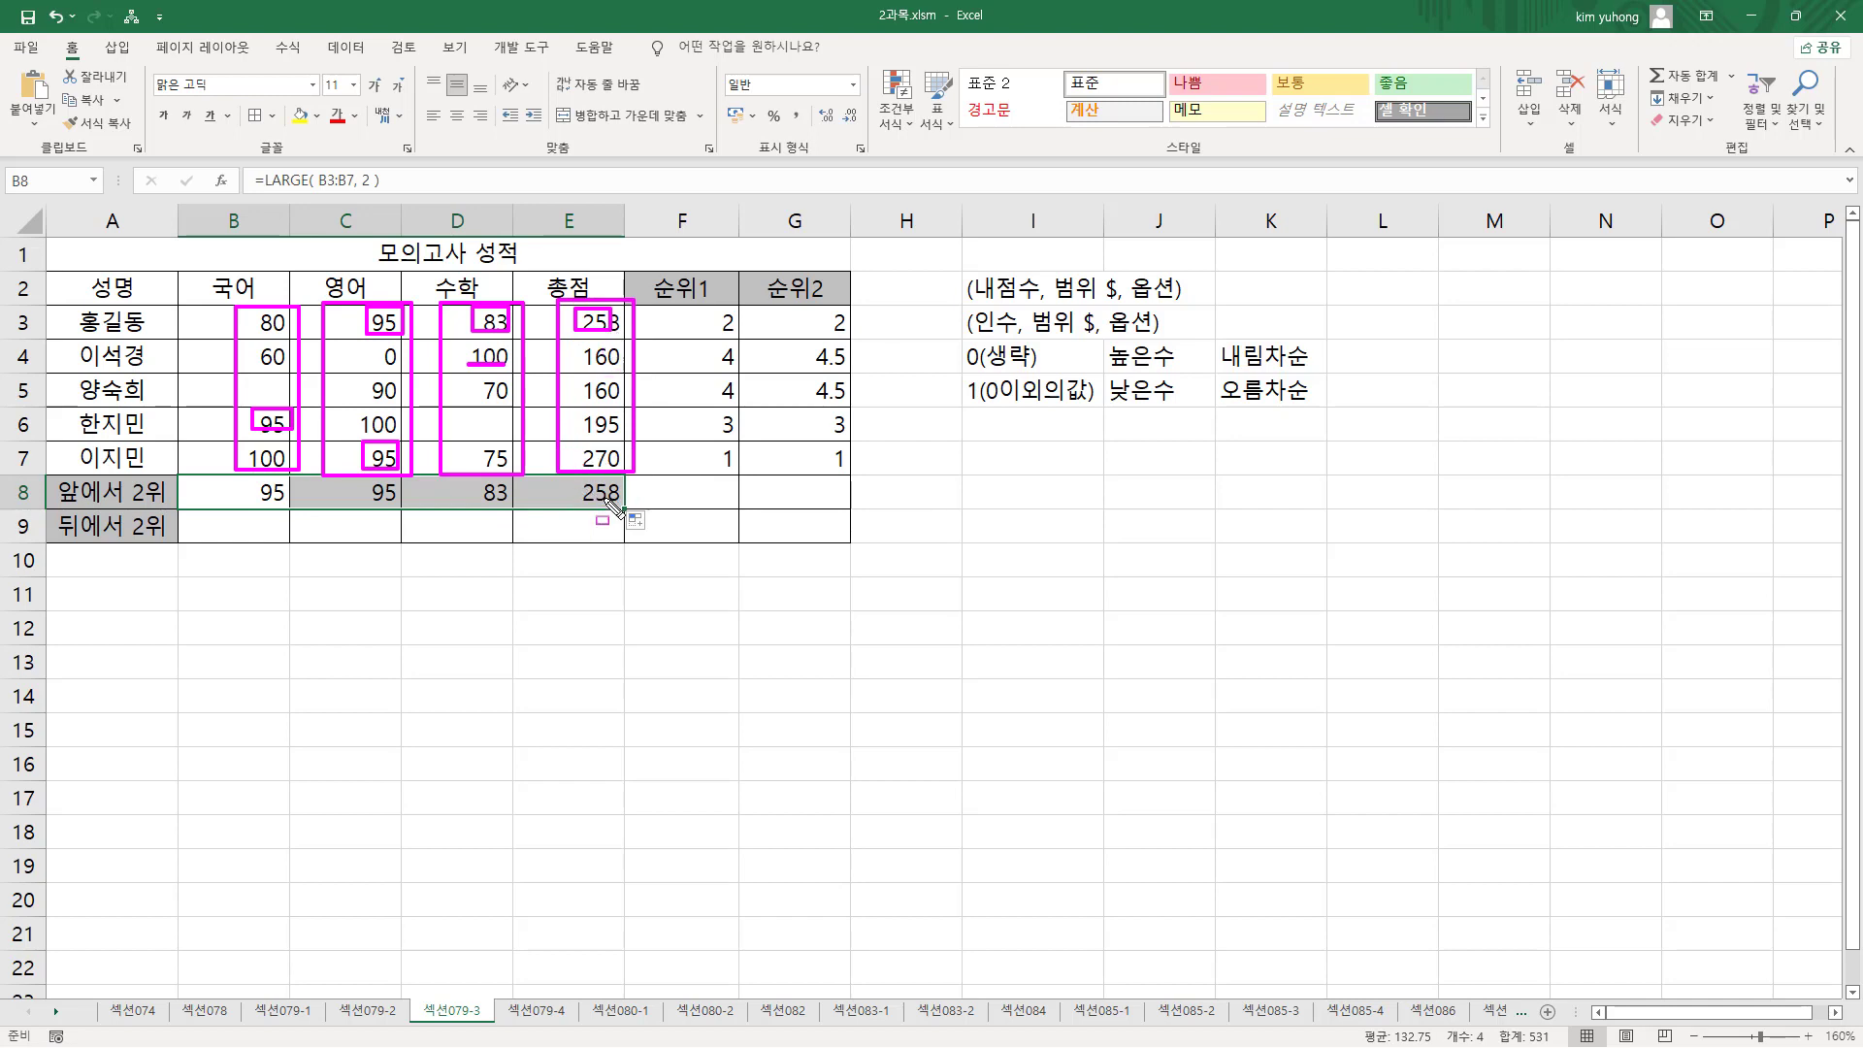
key("Escape")
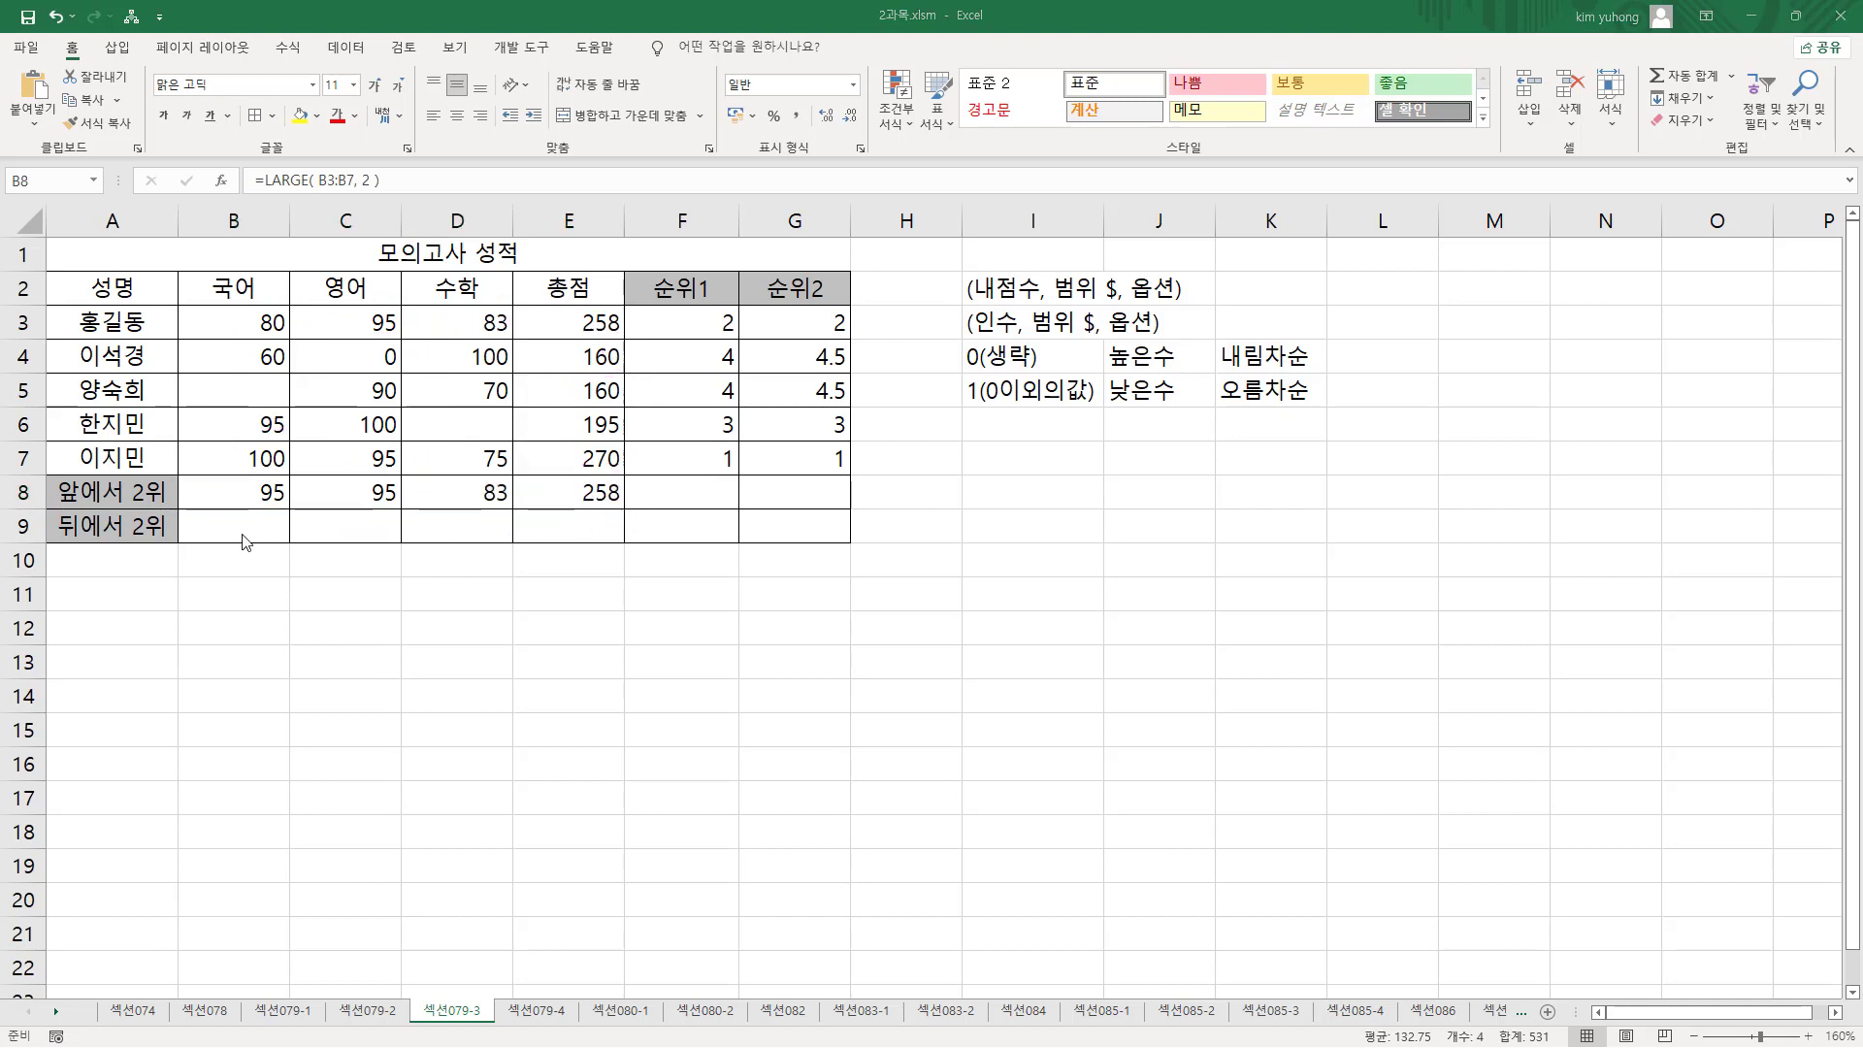
- Enter =SMALL(B3:B7, 2) in B9 for 뒤에서 2위 and fill it across to E9
left_click(248, 529)
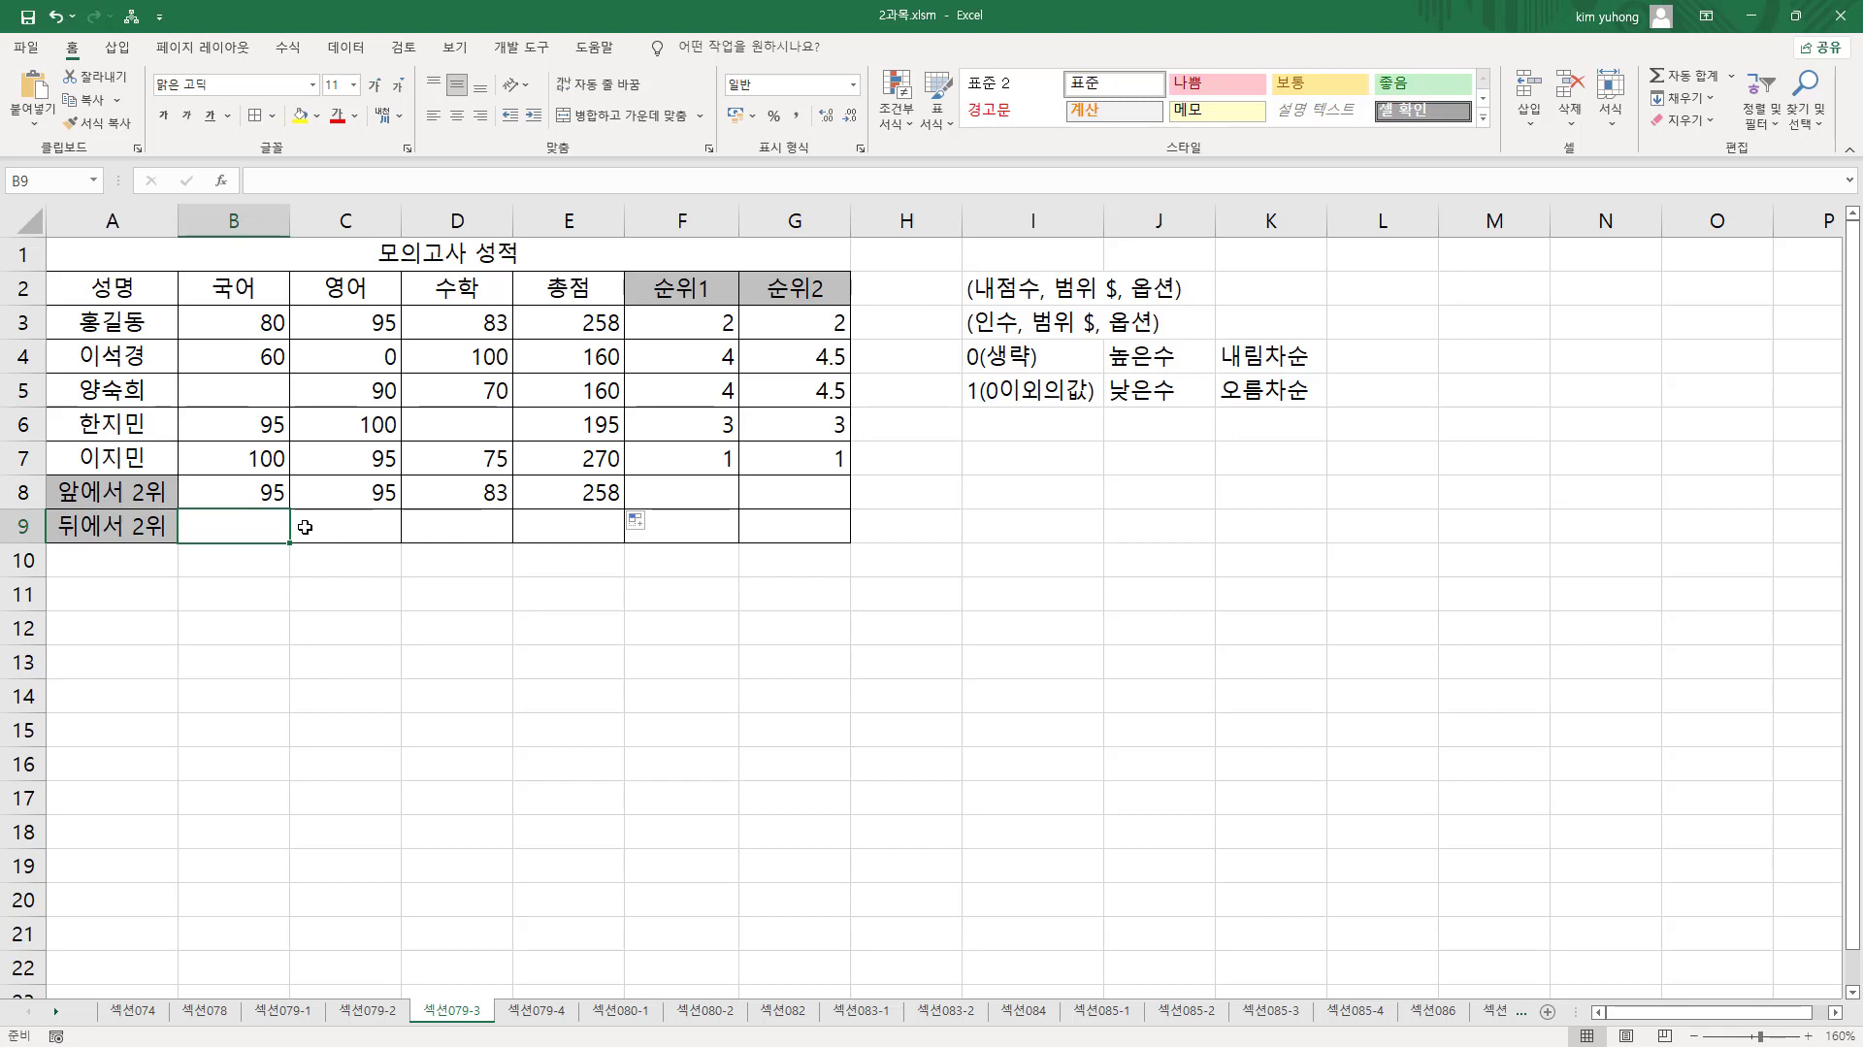
type("=sma")
key("Tab")
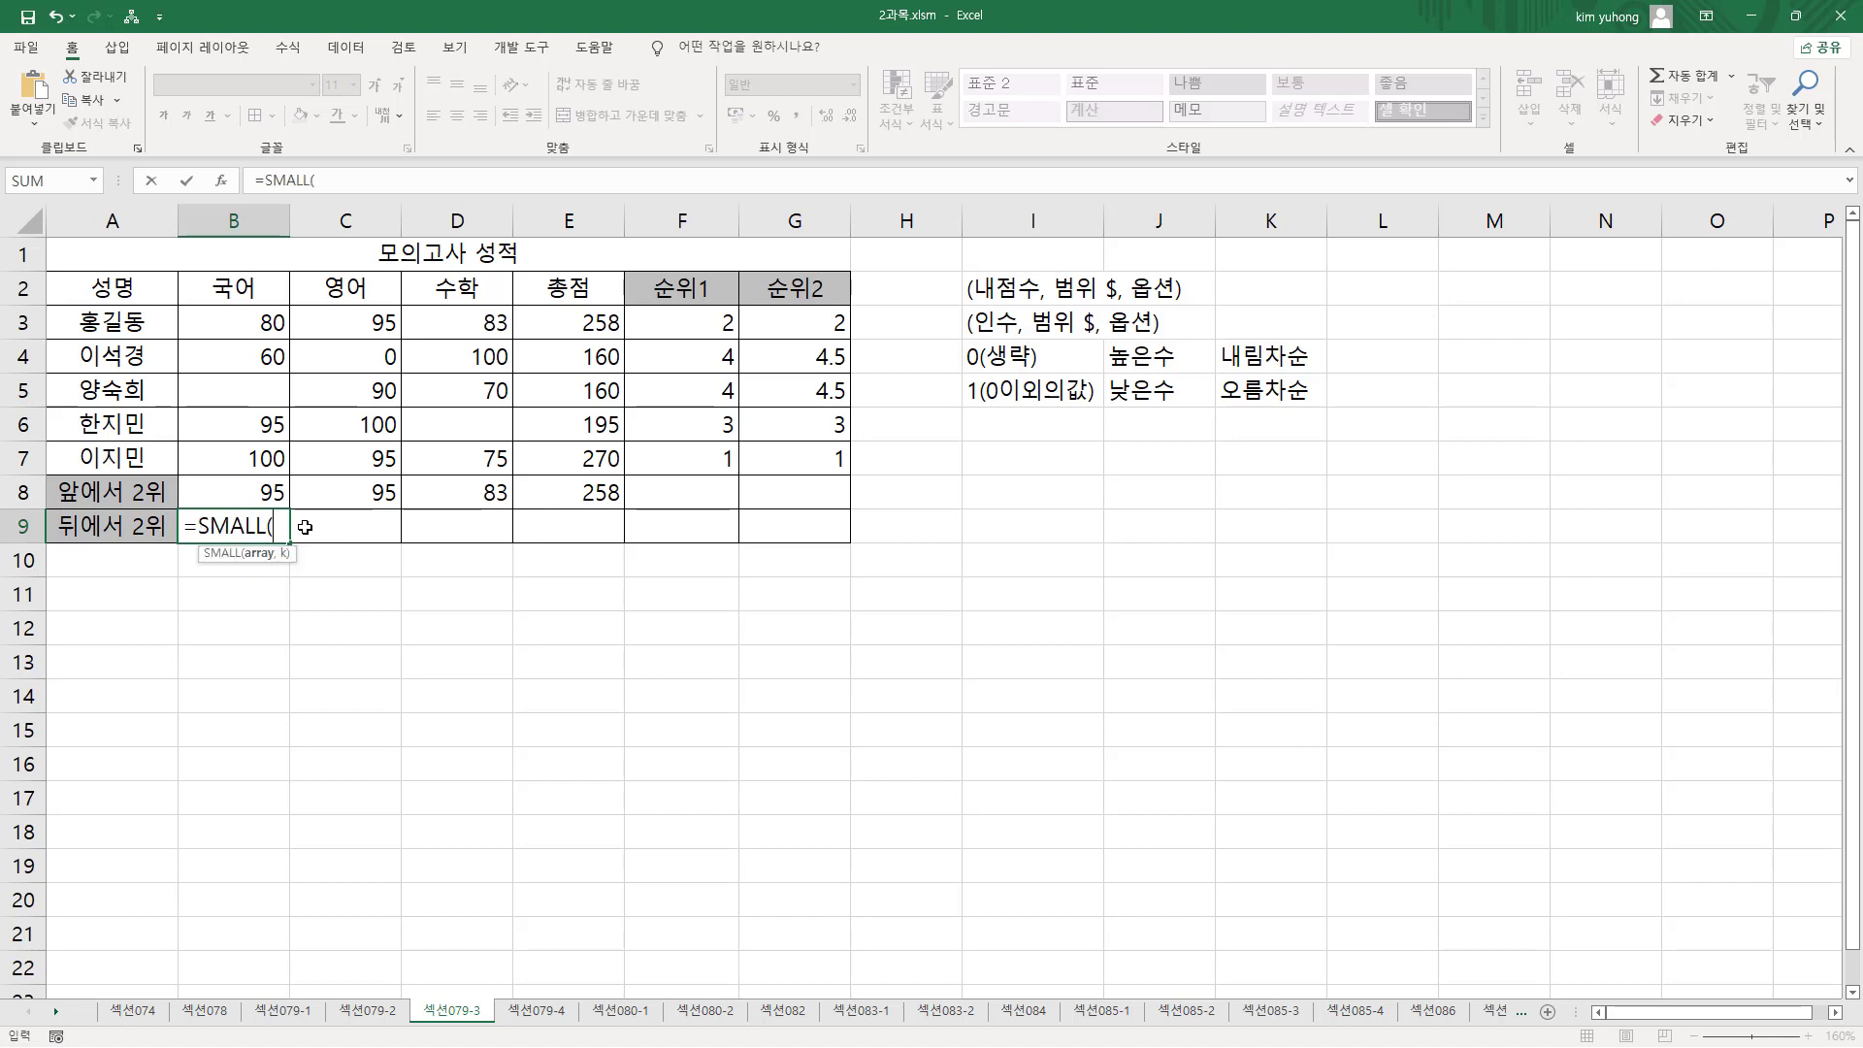
left_click_drag(260, 322, 247, 479)
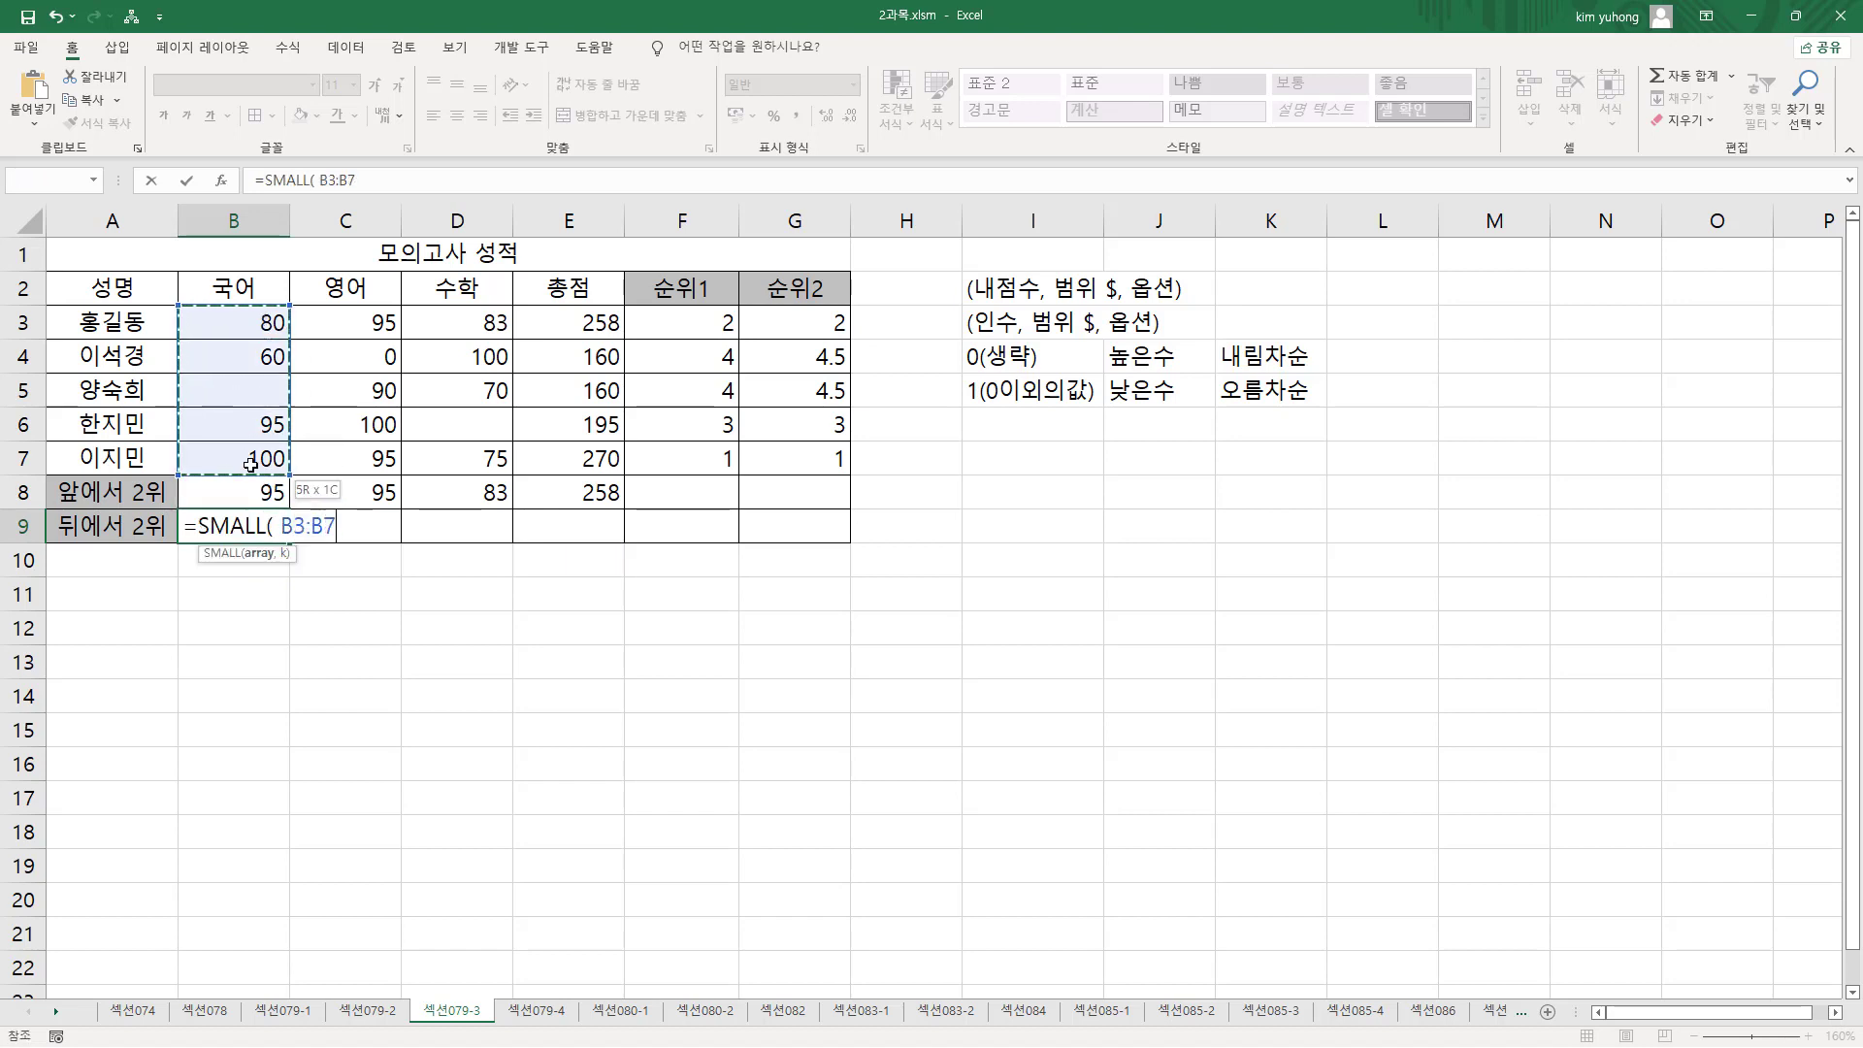
type(",")
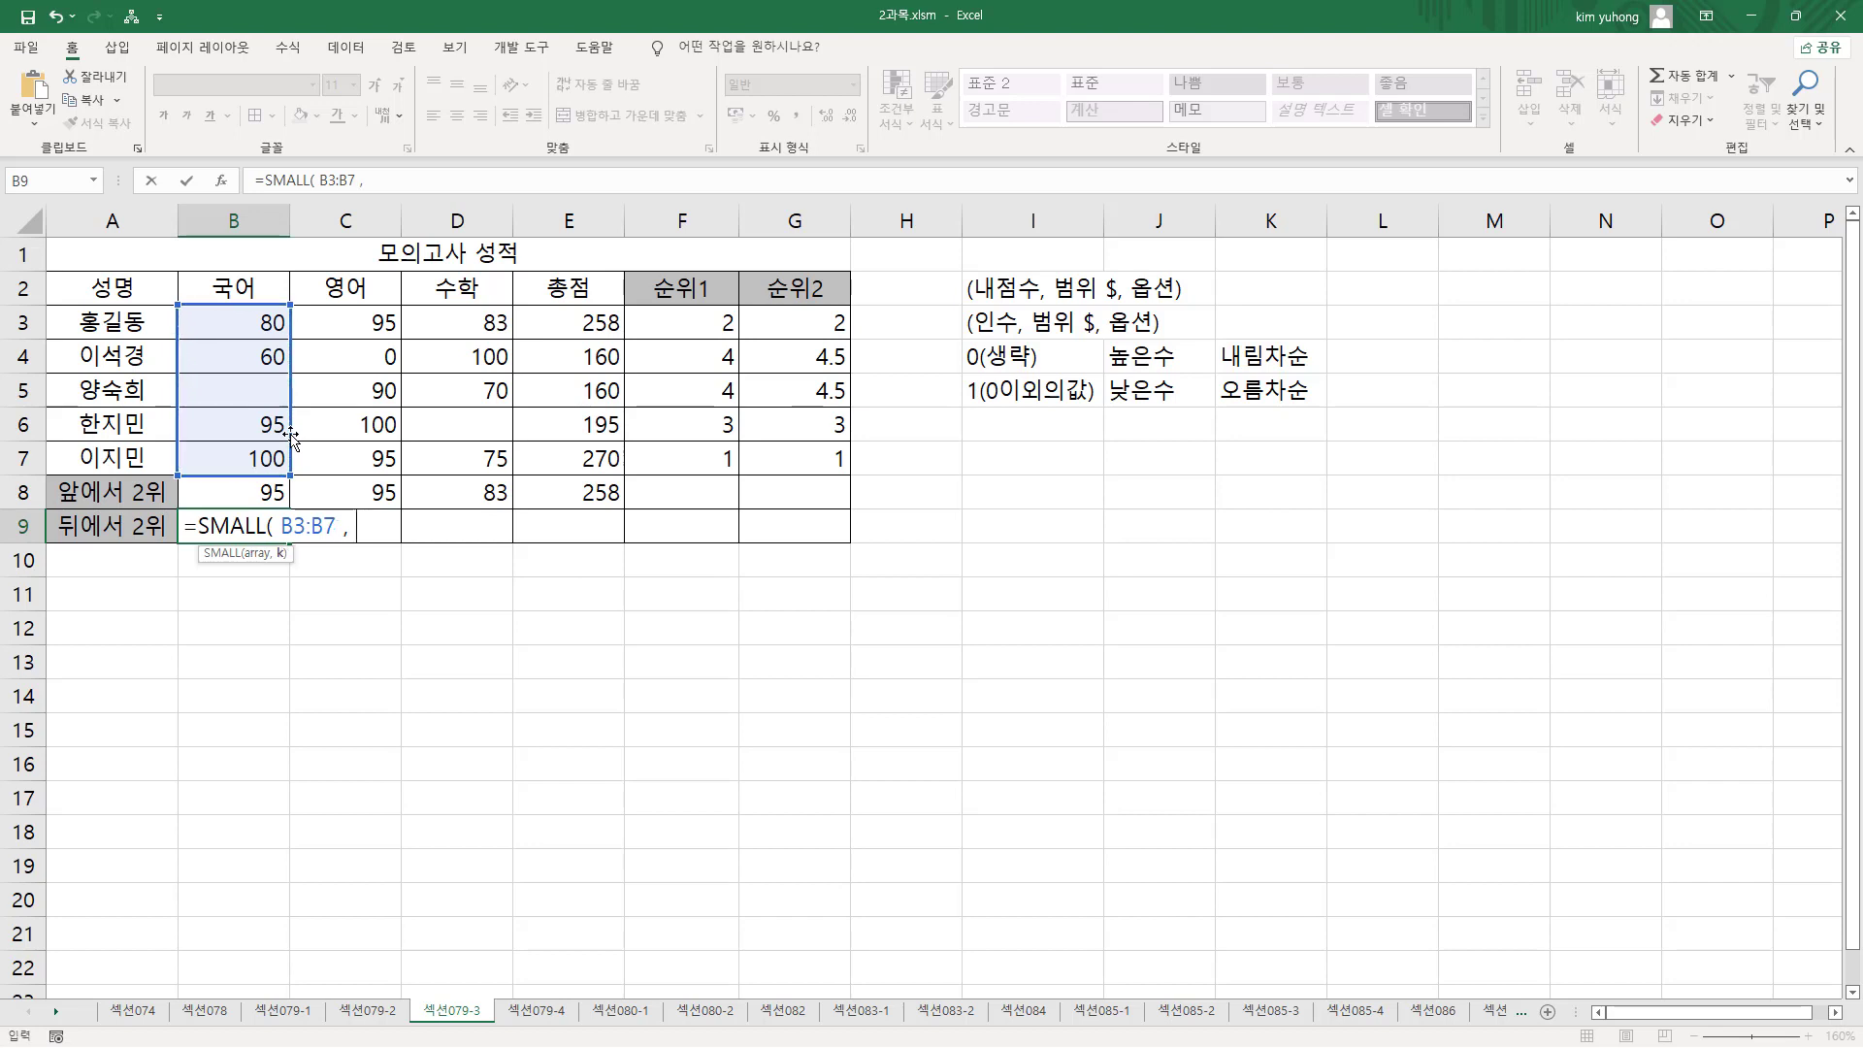
type(" 2 )")
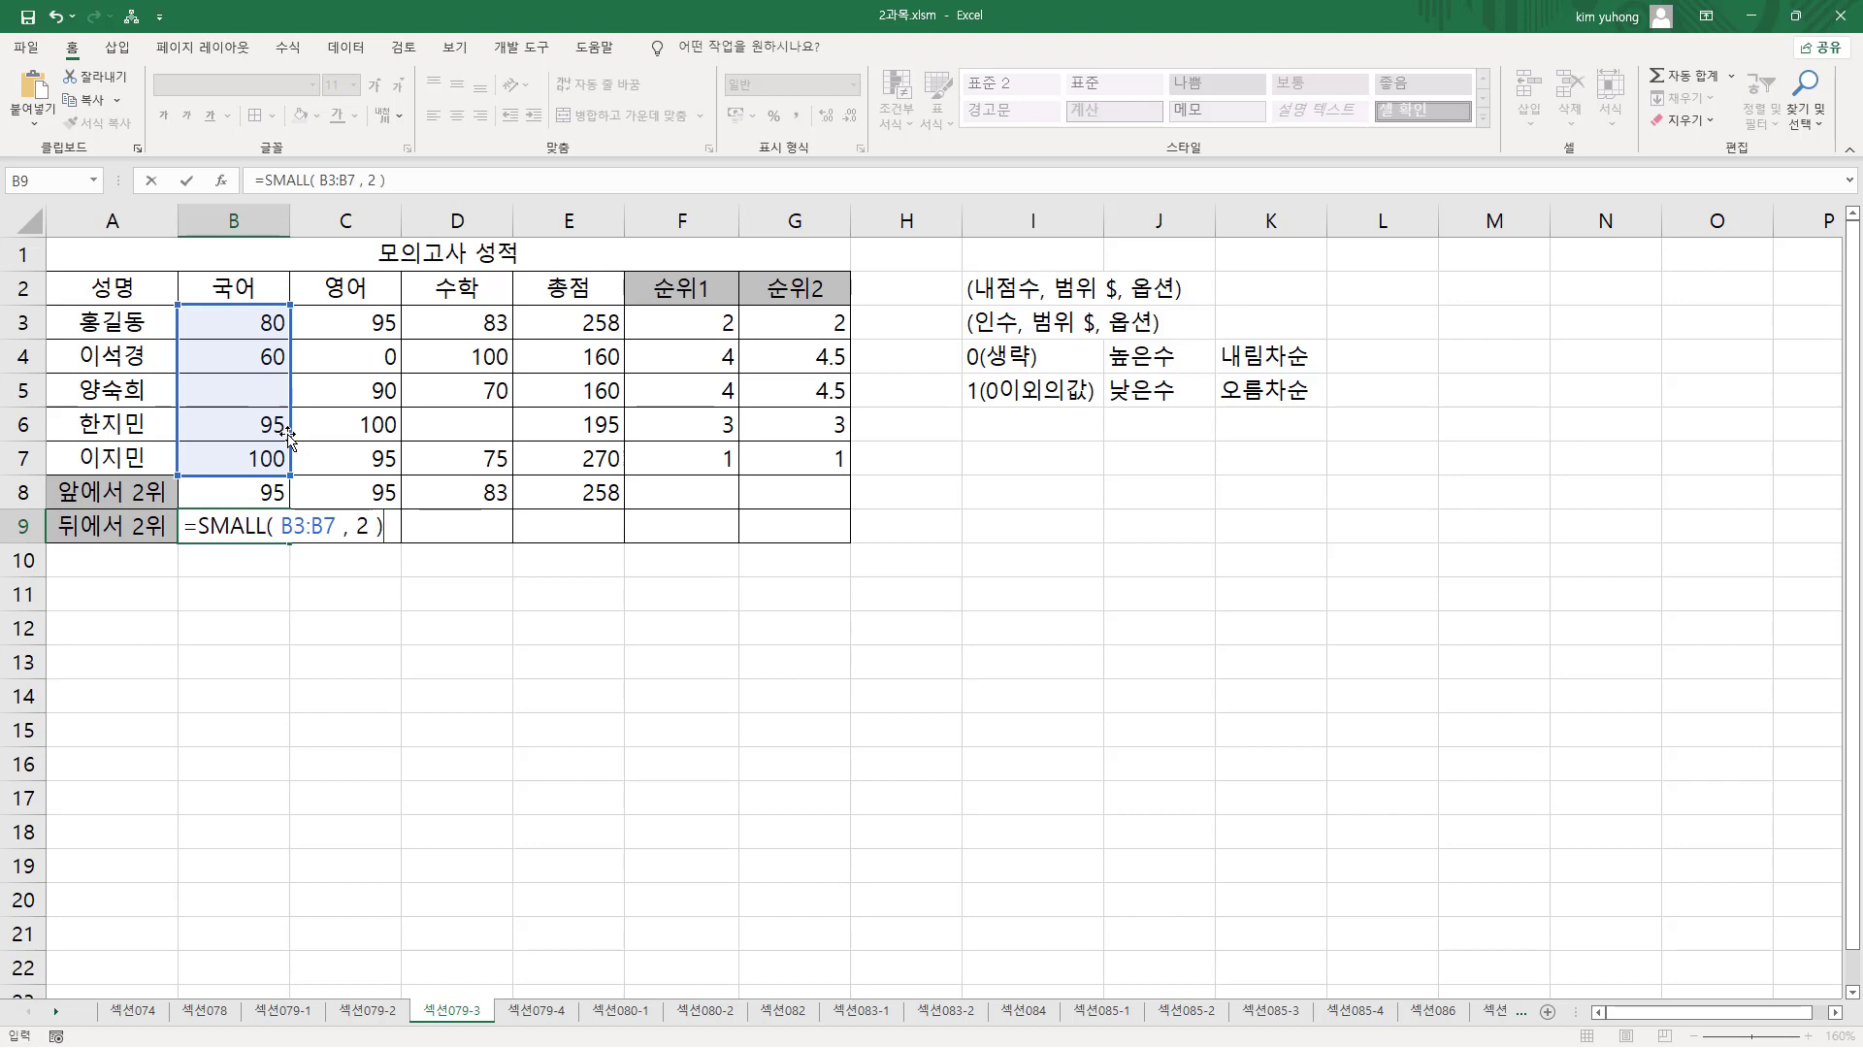
key("Return")
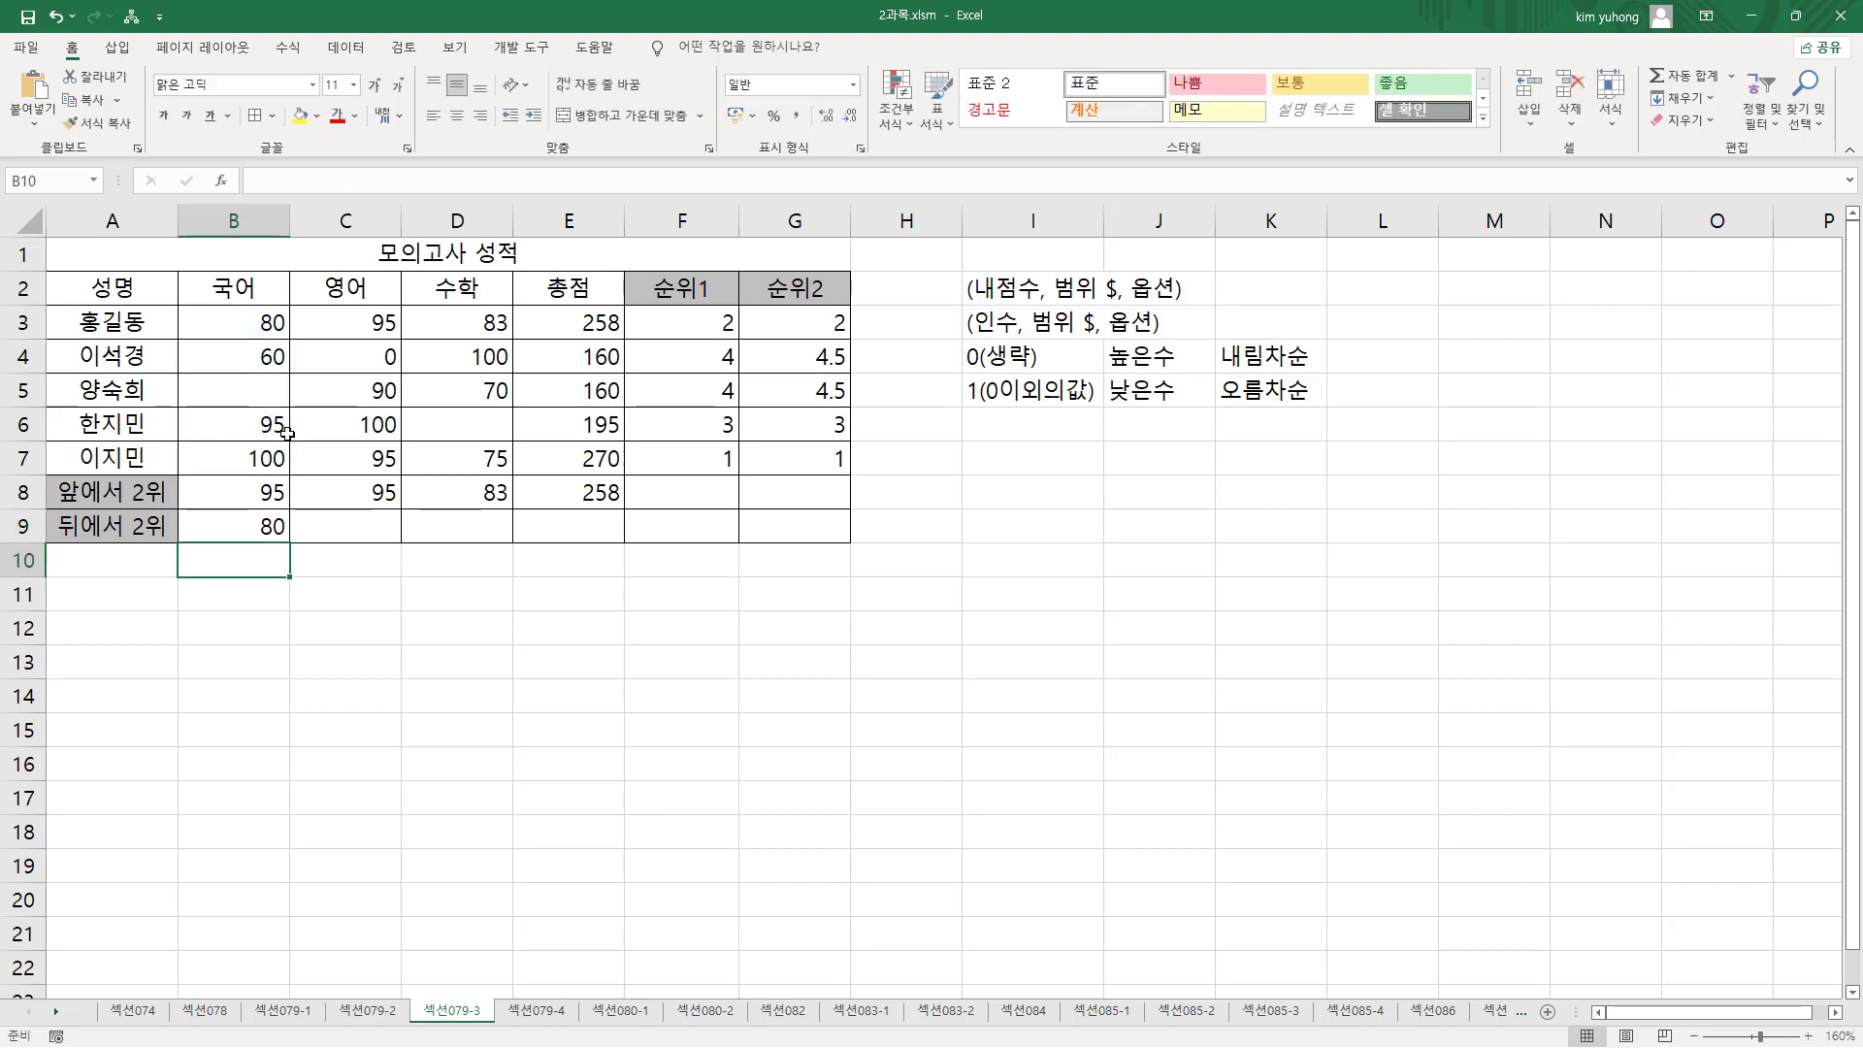
left_click(254, 524)
left_click_drag(288, 545, 621, 532)
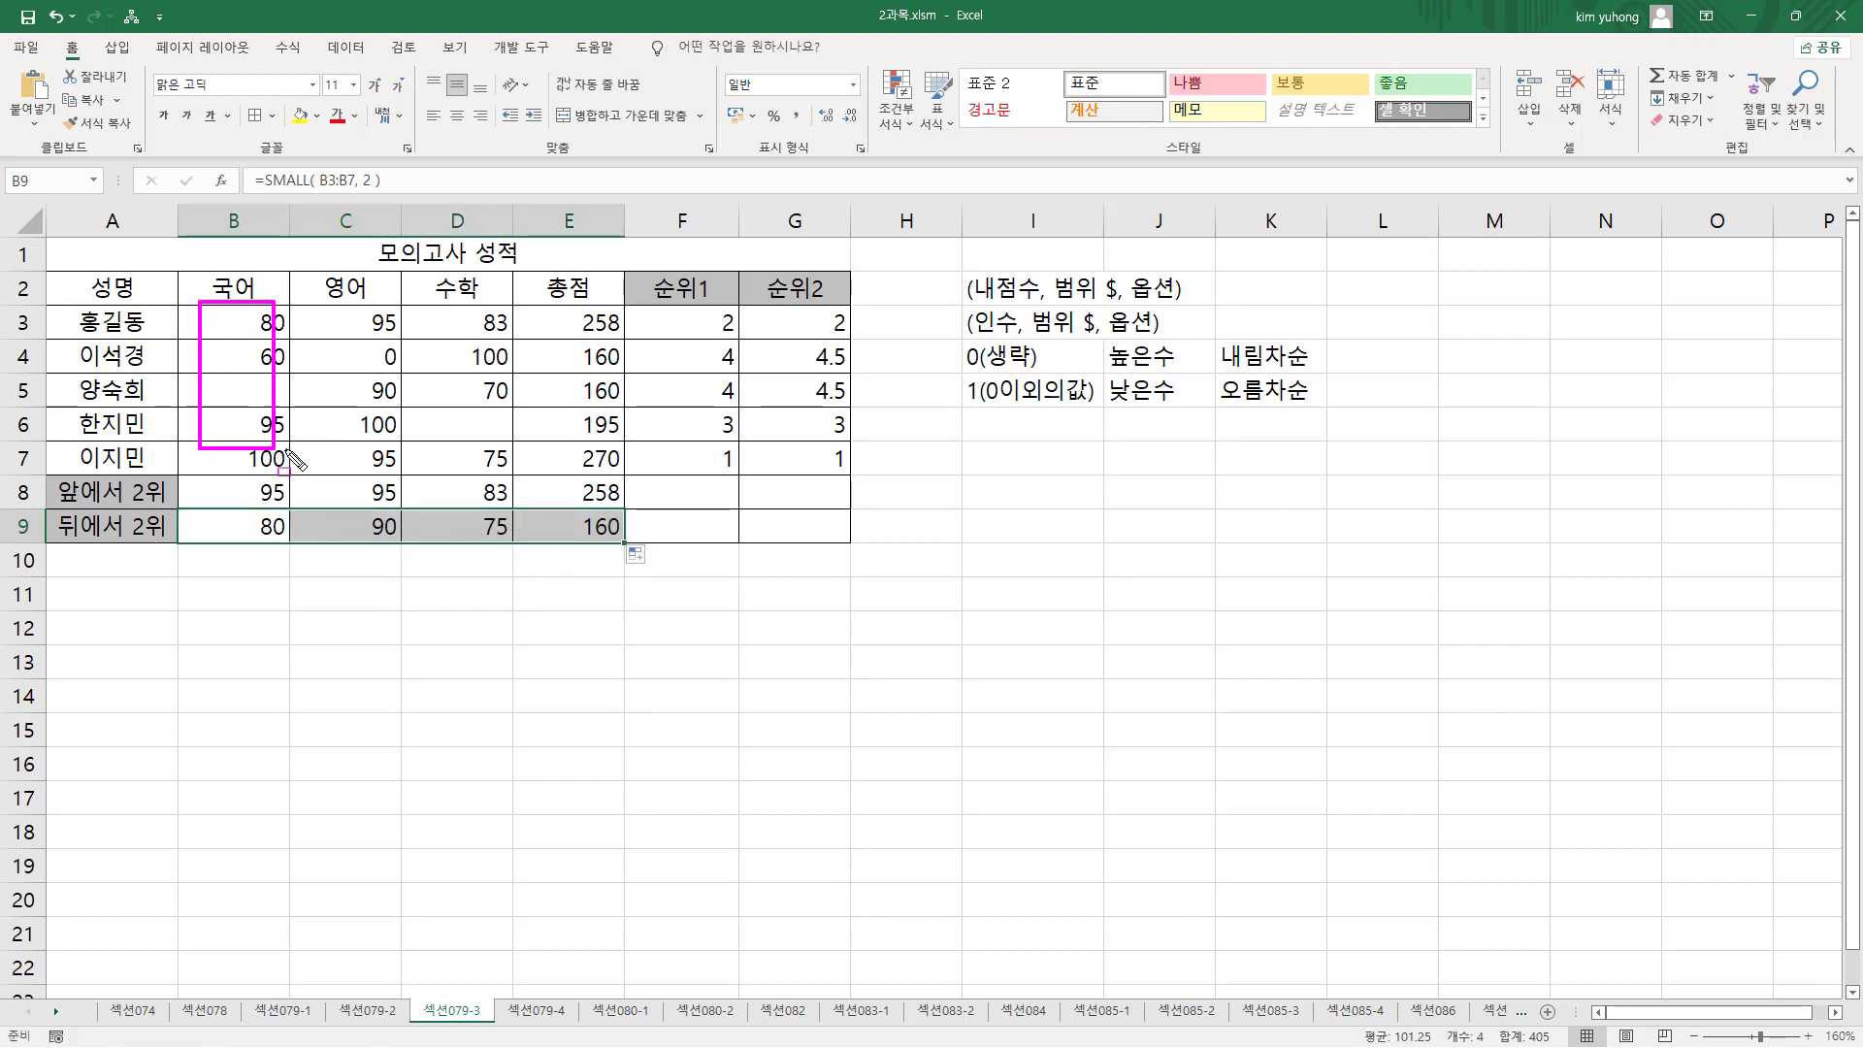
- Check the 뒤에서 2위 results against the two lowest scores in the 국어, 영어, 수학 and 총점 columns
left_click_drag(184, 301, 304, 473)
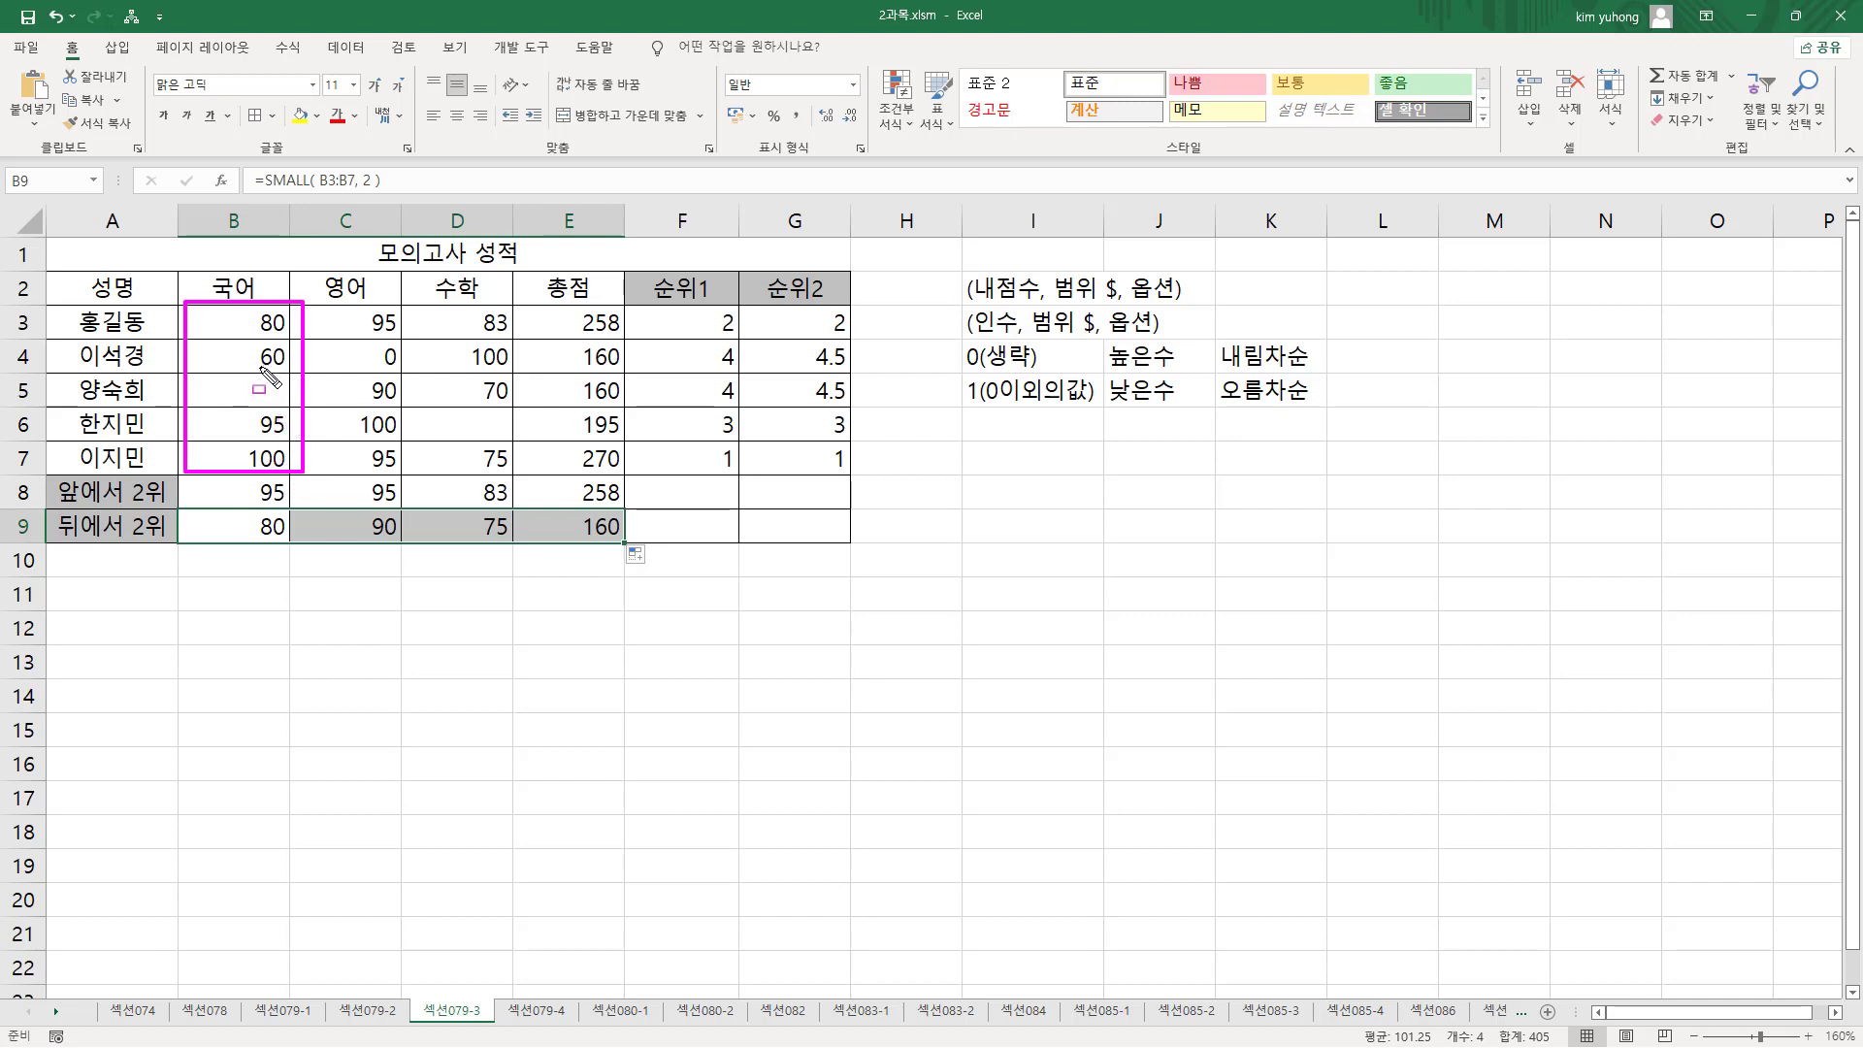
left_click_drag(259, 367, 285, 367)
left_click_drag(254, 305, 291, 337)
left_click_drag(323, 302, 394, 464)
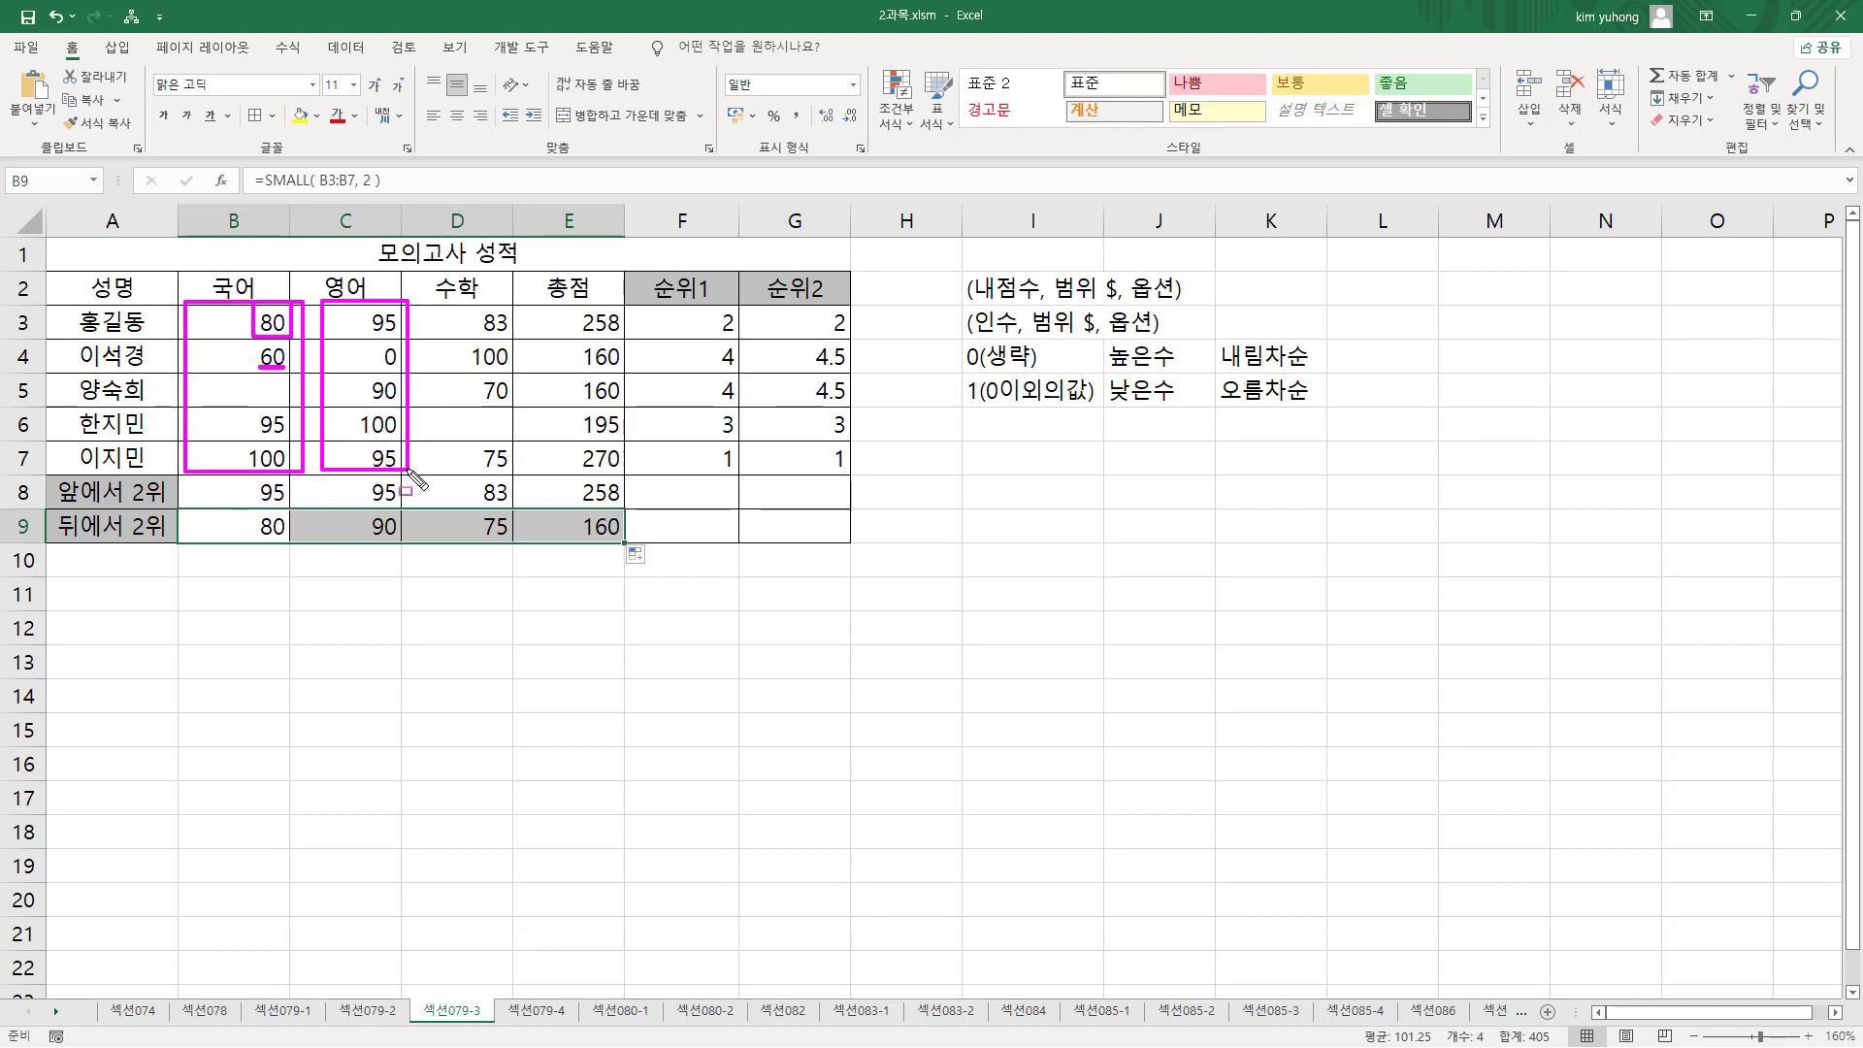
mouse_move(382, 366)
left_mouse_down()
mouse_move(399, 366)
mouse_move(361, 406)
mouse_move(417, 415)
left_mouse_up()
mouse_move(419, 303)
left_mouse_down()
mouse_move(504, 480)
mouse_move(529, 479)
left_mouse_up()
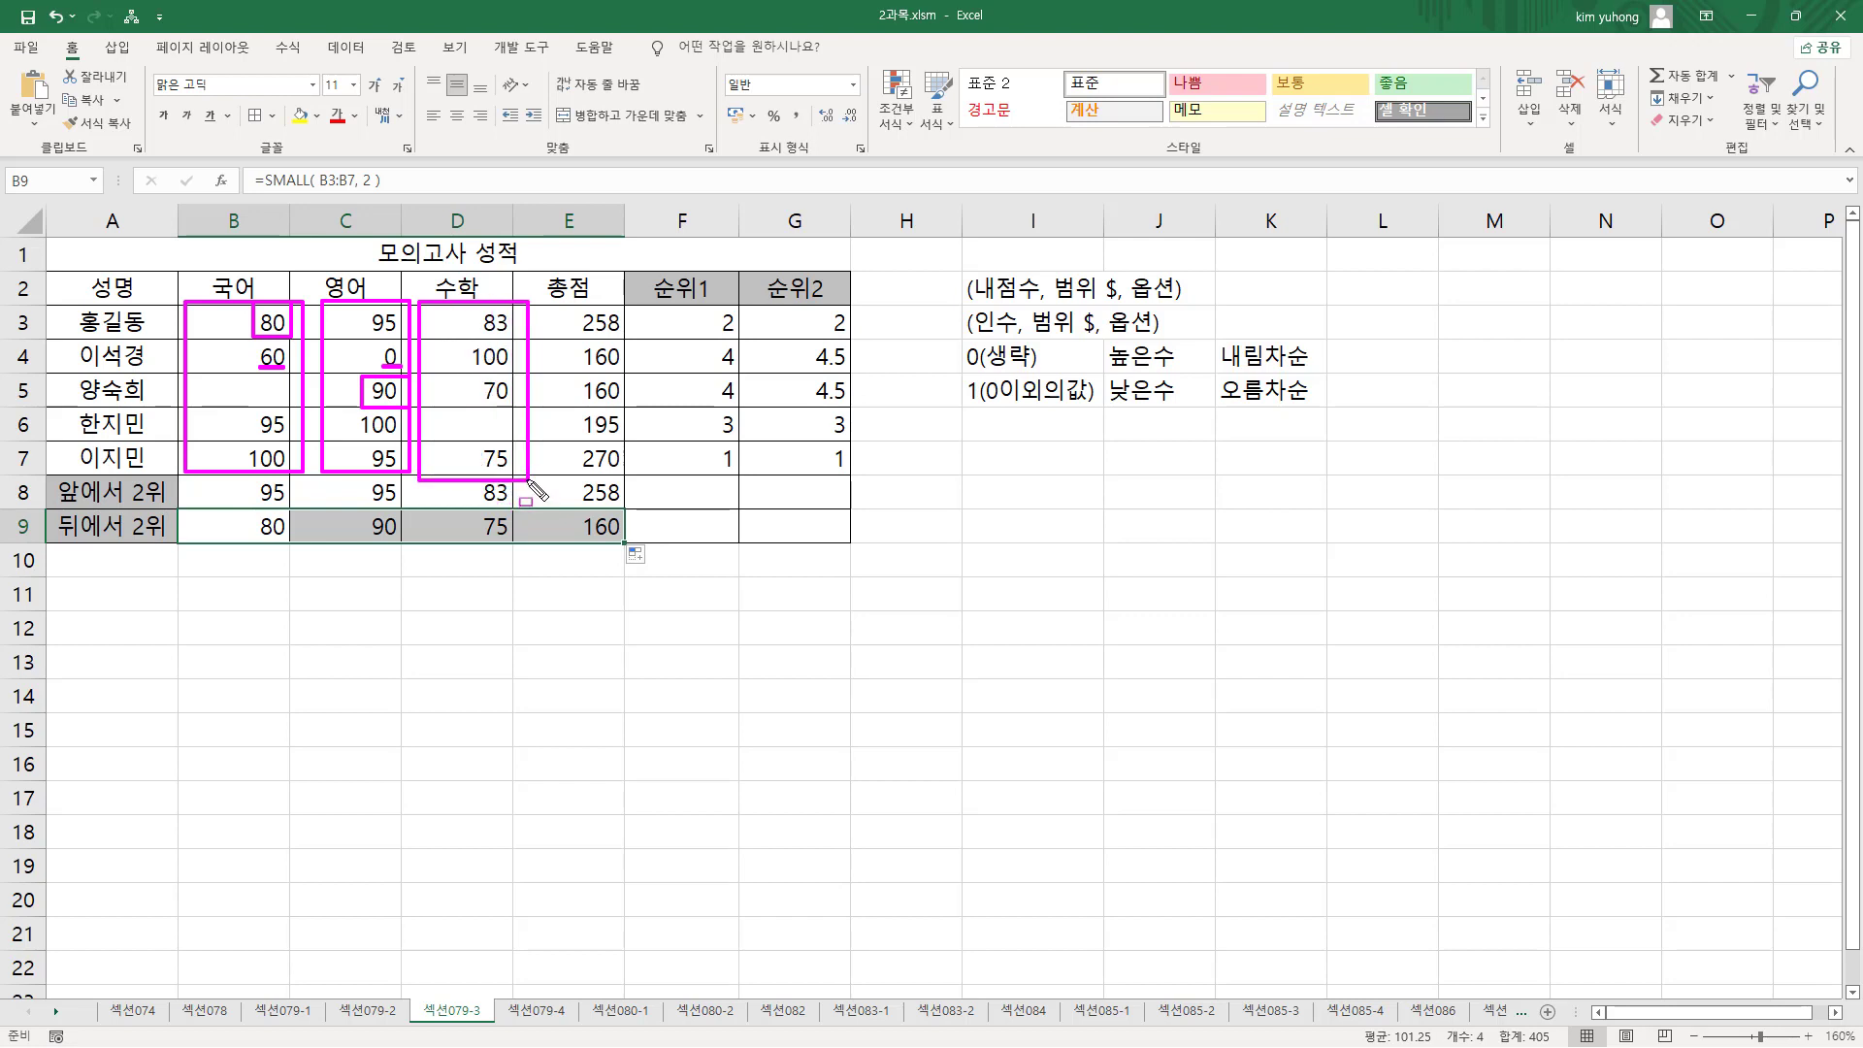
mouse_move(480, 398)
left_mouse_down()
mouse_move(511, 399)
mouse_move(478, 476)
mouse_move(522, 479)
left_mouse_up()
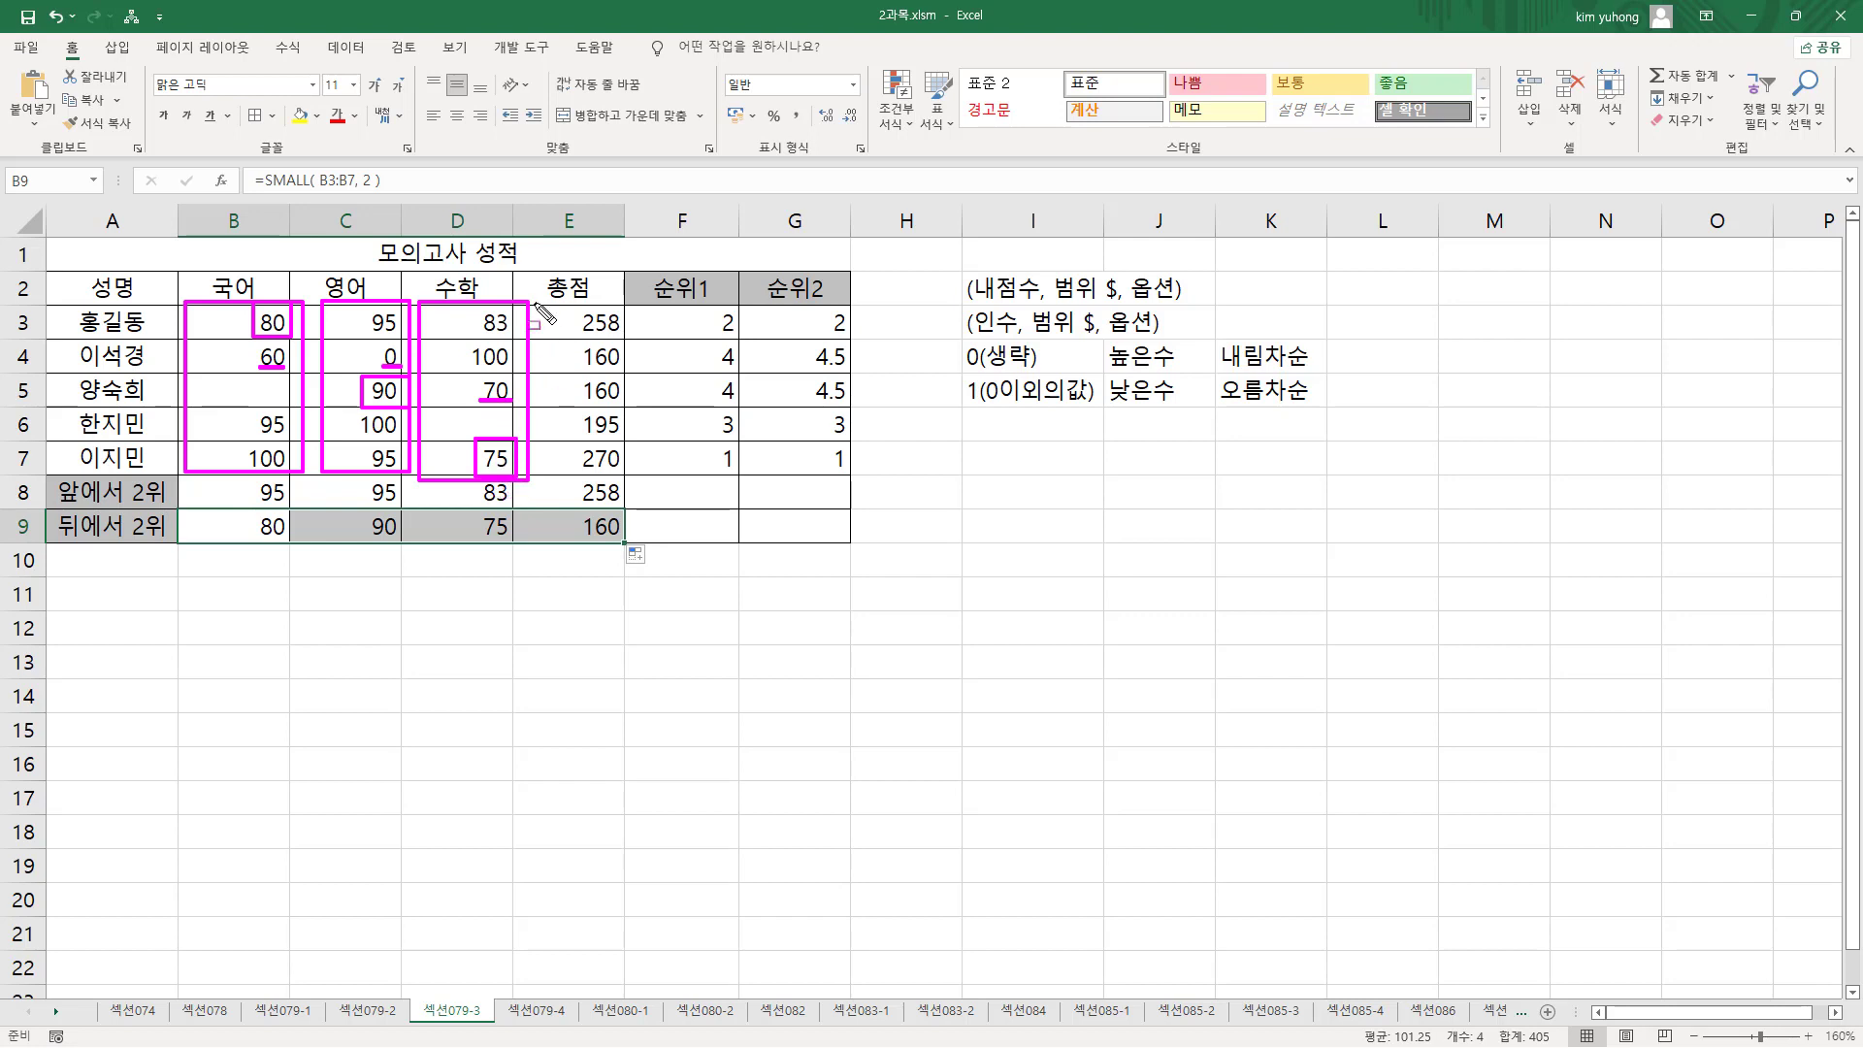
mouse_move(536, 304)
left_mouse_down()
mouse_move(565, 449)
mouse_move(634, 477)
left_mouse_up()
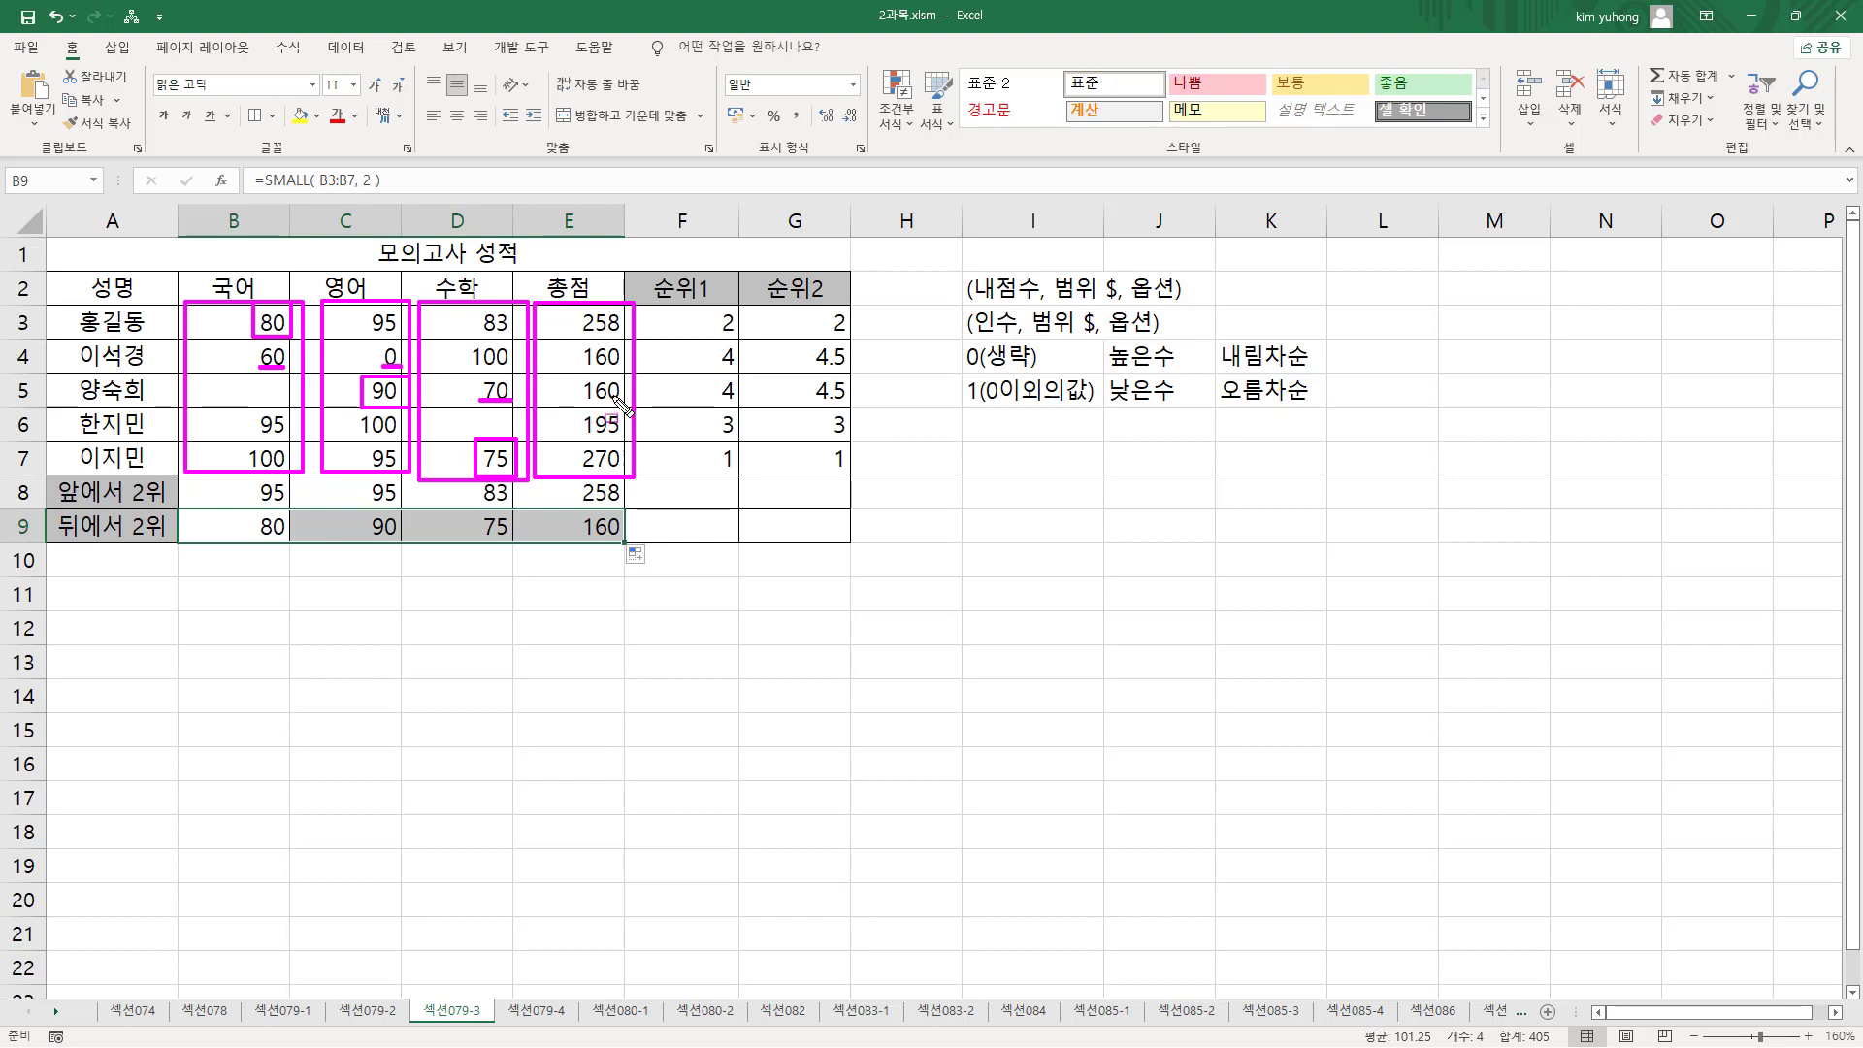
left_click_drag(573, 345, 638, 408)
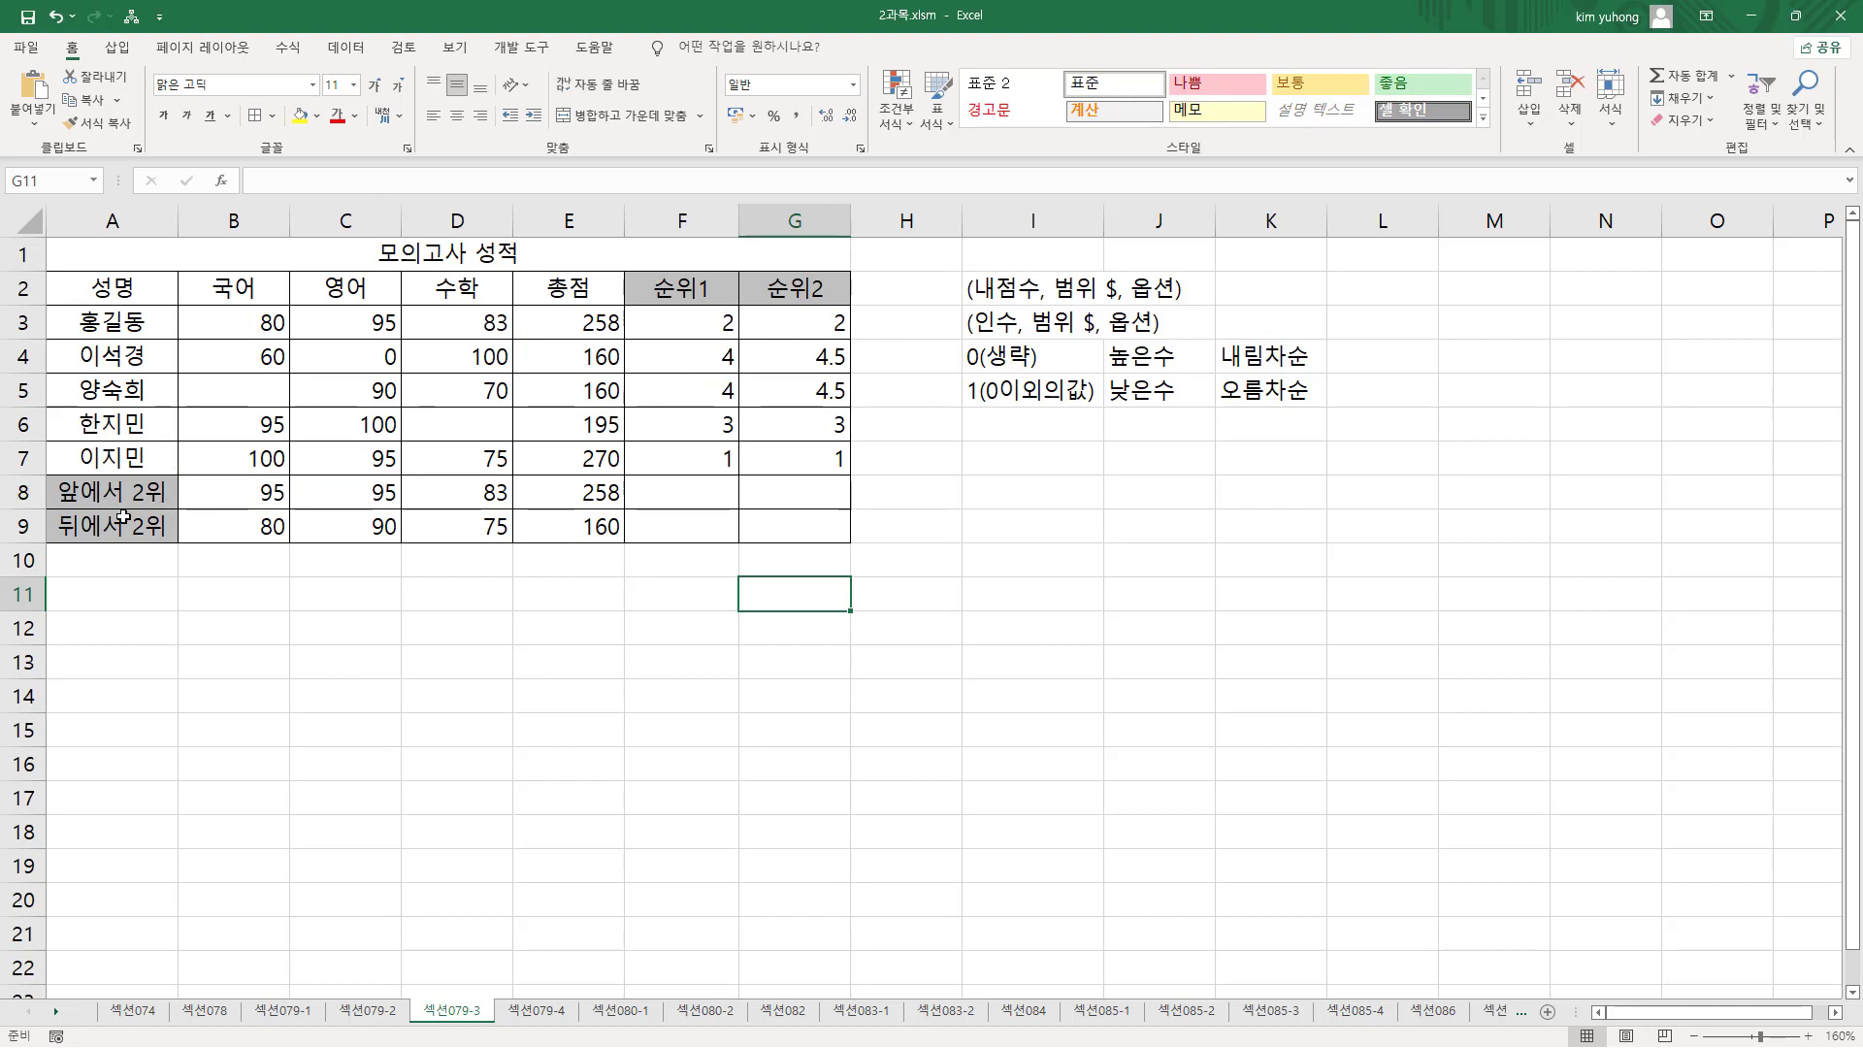
- Add the RANK.EQ, RANK.AVG, LARGE and SMALL formulas as reference text in I7:I10
left_click(1004, 455)
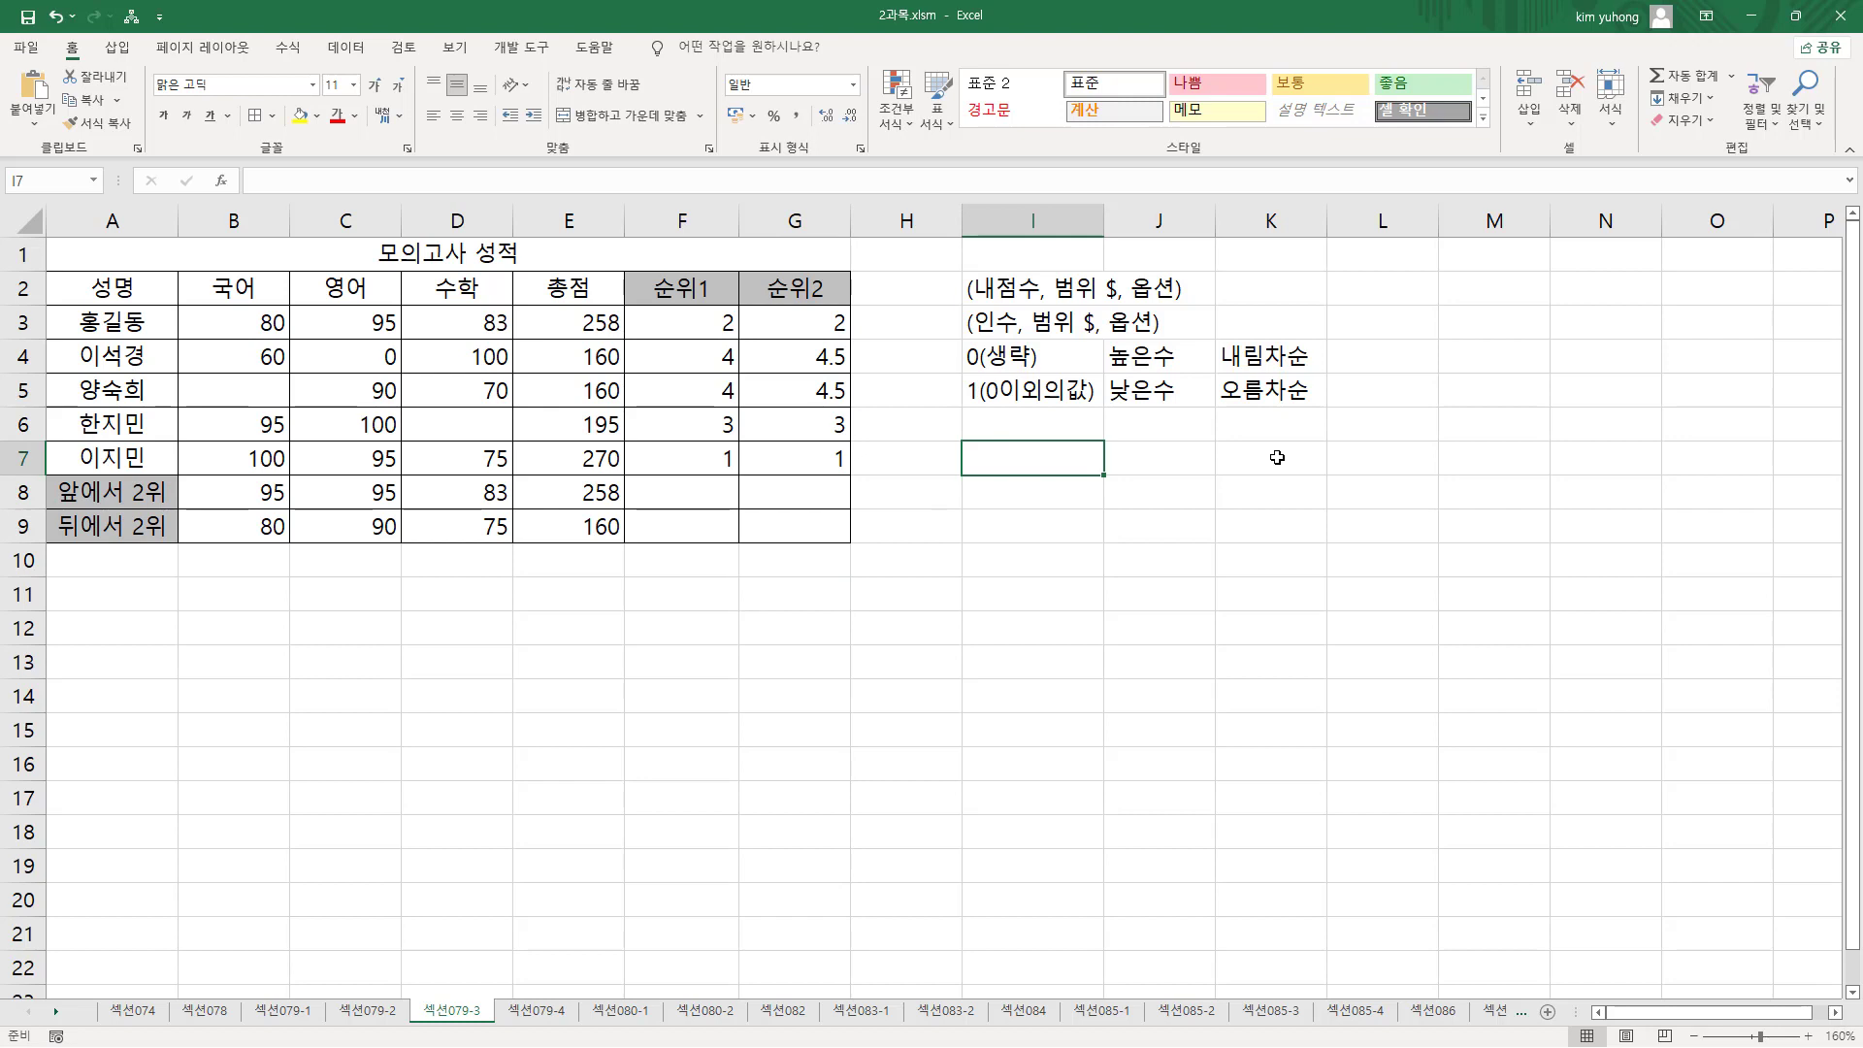
type("=RANK.EQ( E3, $E$3:$E$7 ) =RANK.AVG( E3, $E$3:$E$7 ) =LARGE( B3:E7, 2 ) =SMALL( B3:E7, 2 )")
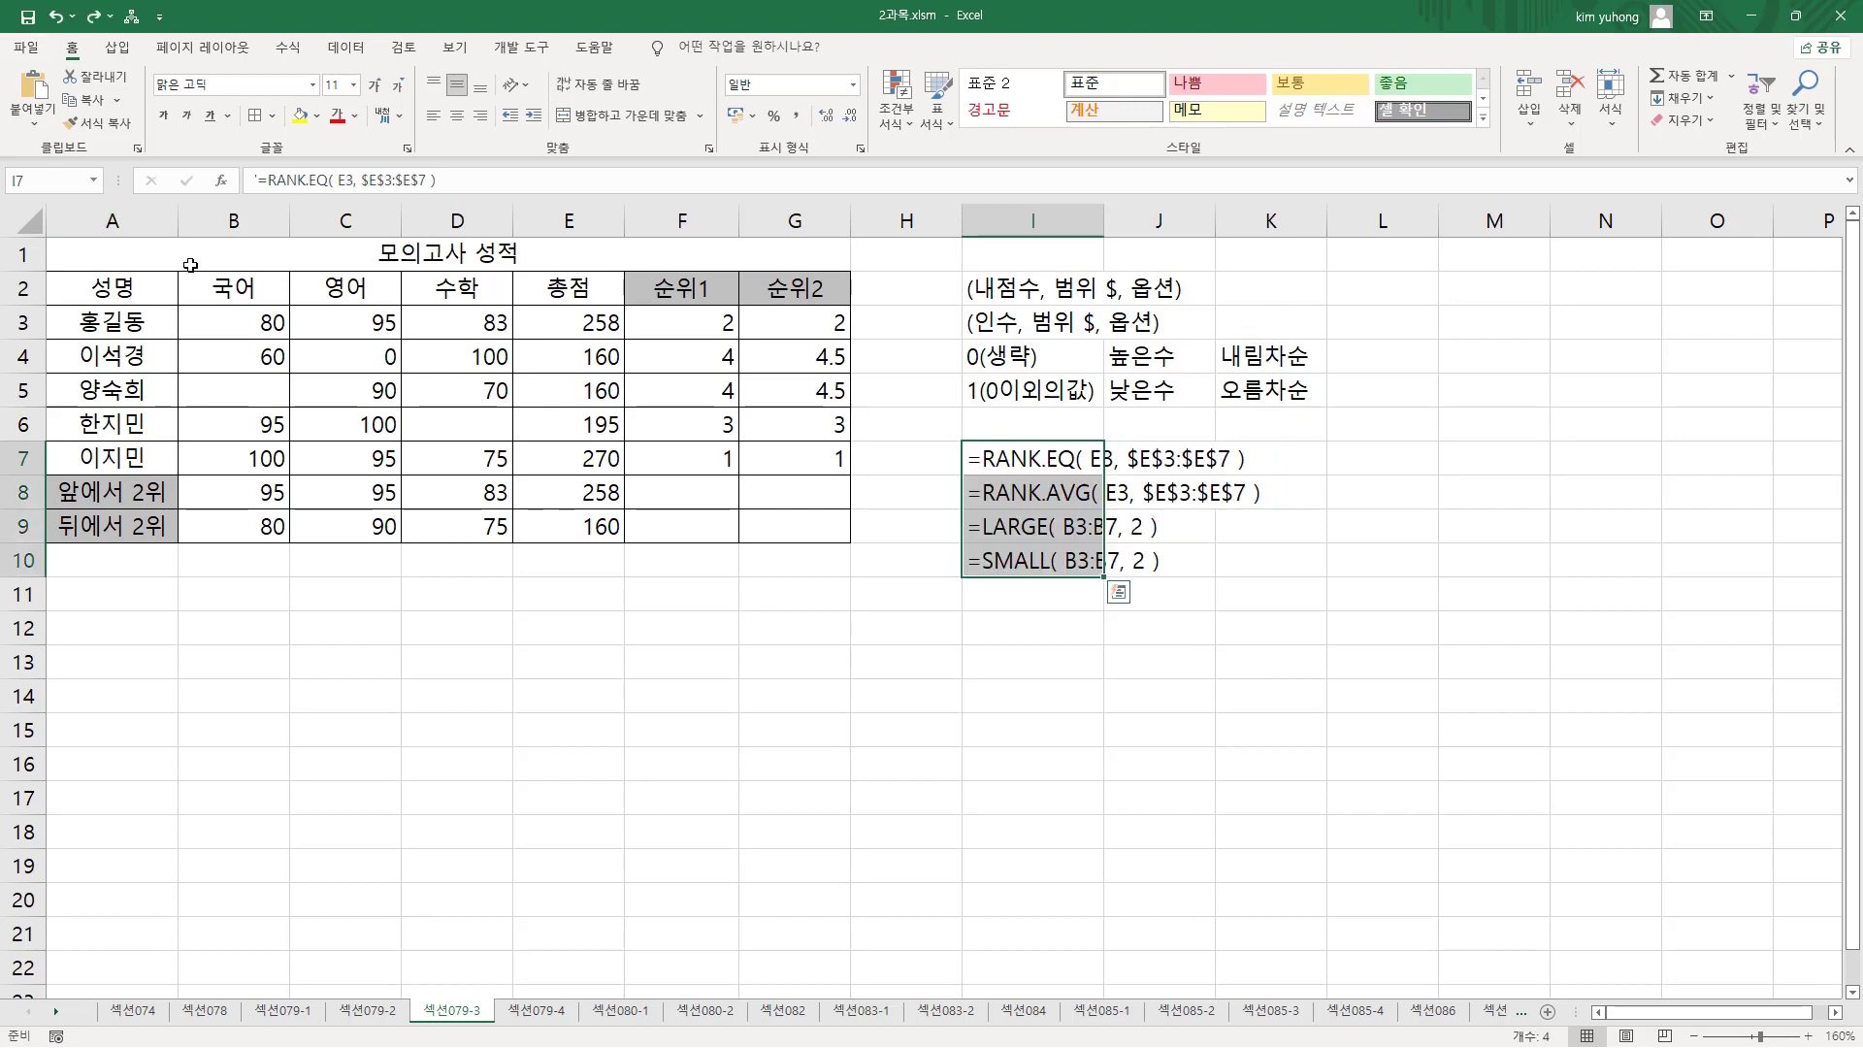
left_click(794, 628)
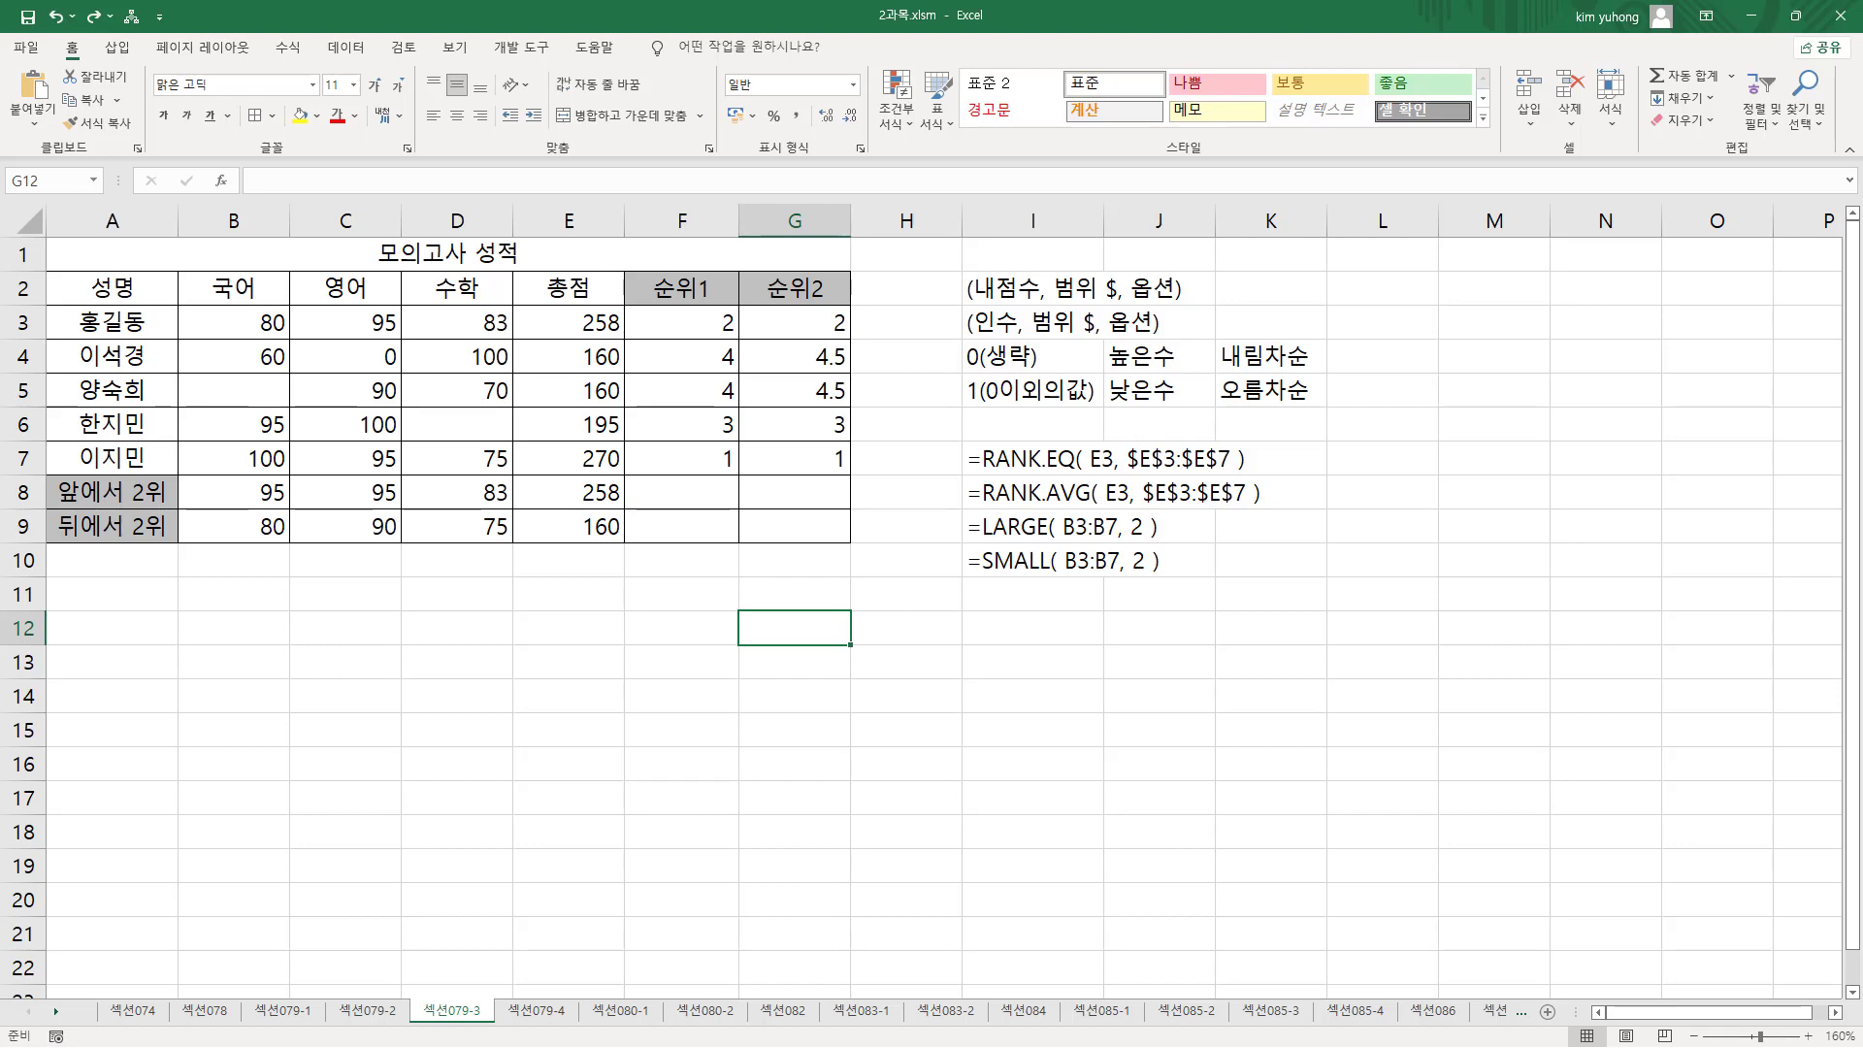
- Compare the 순위1 and 순위2 formulas in F3 and G3 and review the ranks in the 순위1 column
left_click(709, 325)
left_click(795, 326)
left_click(684, 333)
left_click(798, 332)
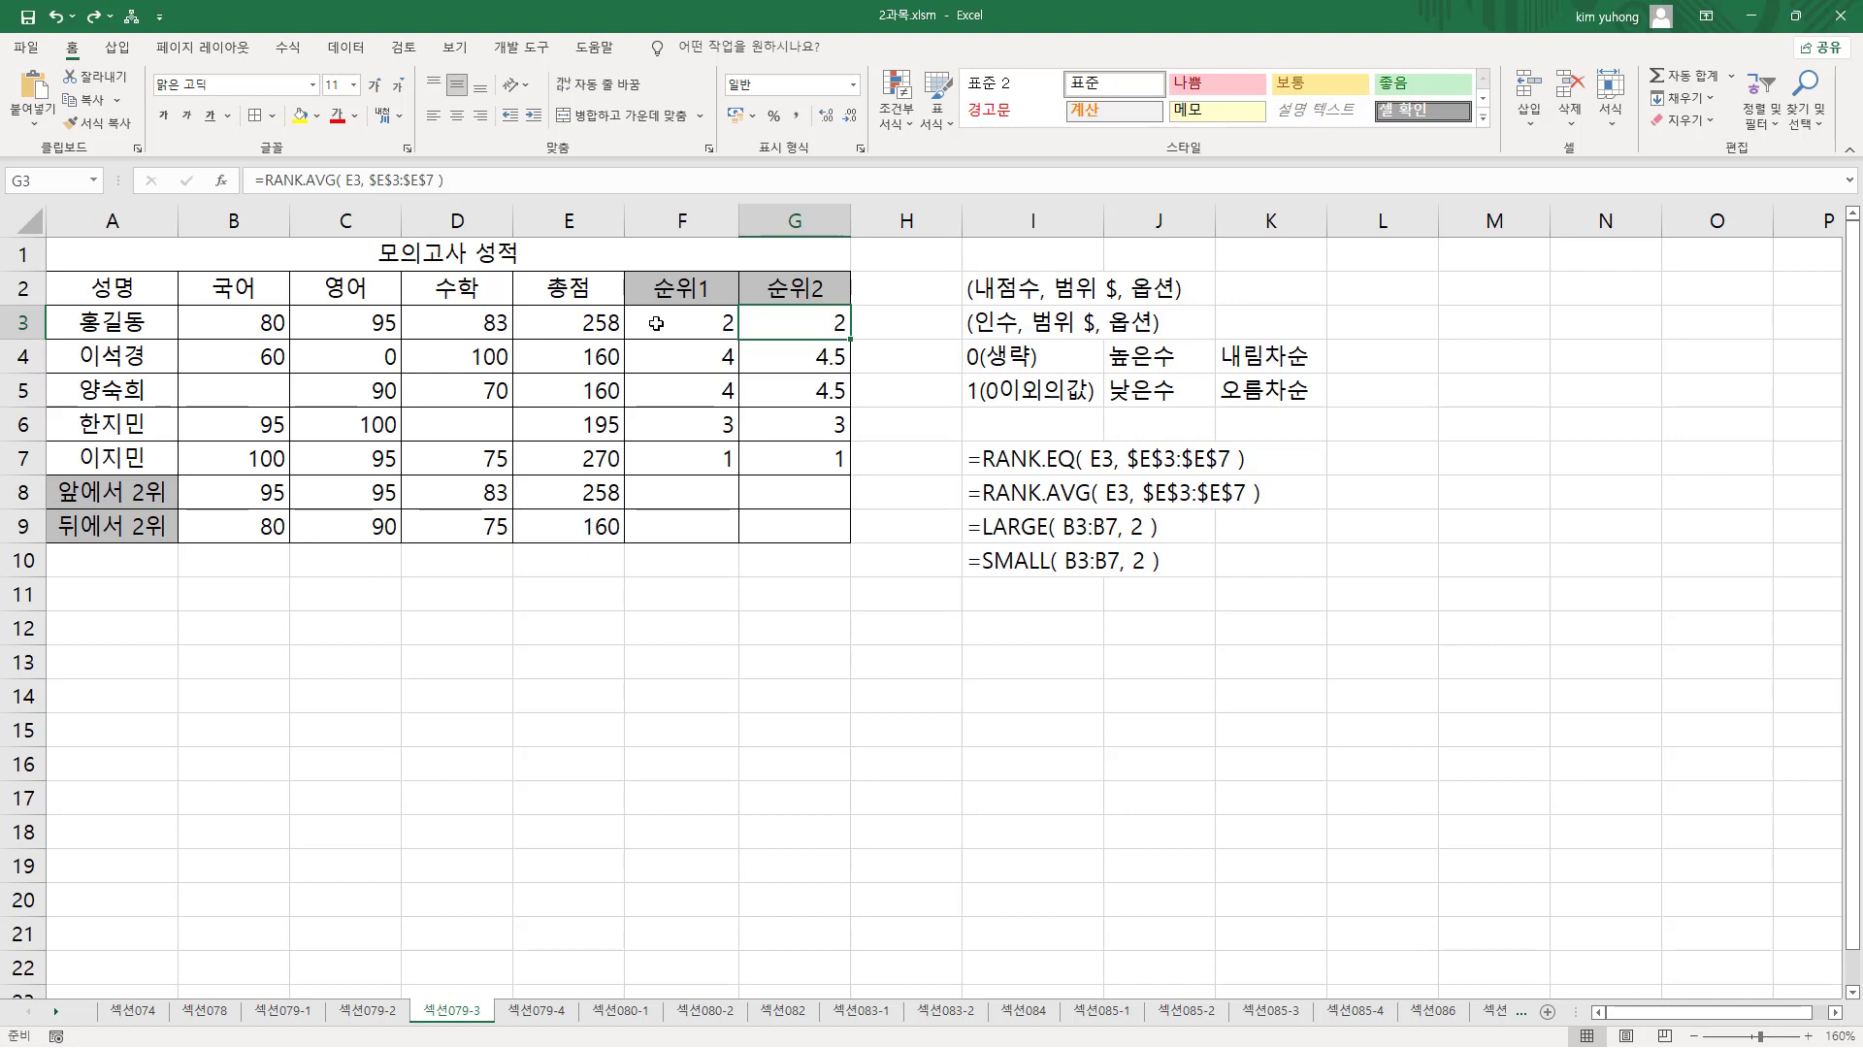
key("ctrl+2")
mouse_move(630, 306)
left_mouse_down()
mouse_move(719, 331)
mouse_move(735, 310)
mouse_move(732, 369)
mouse_move(685, 400)
mouse_move(730, 405)
mouse_move(736, 475)
left_mouse_up()
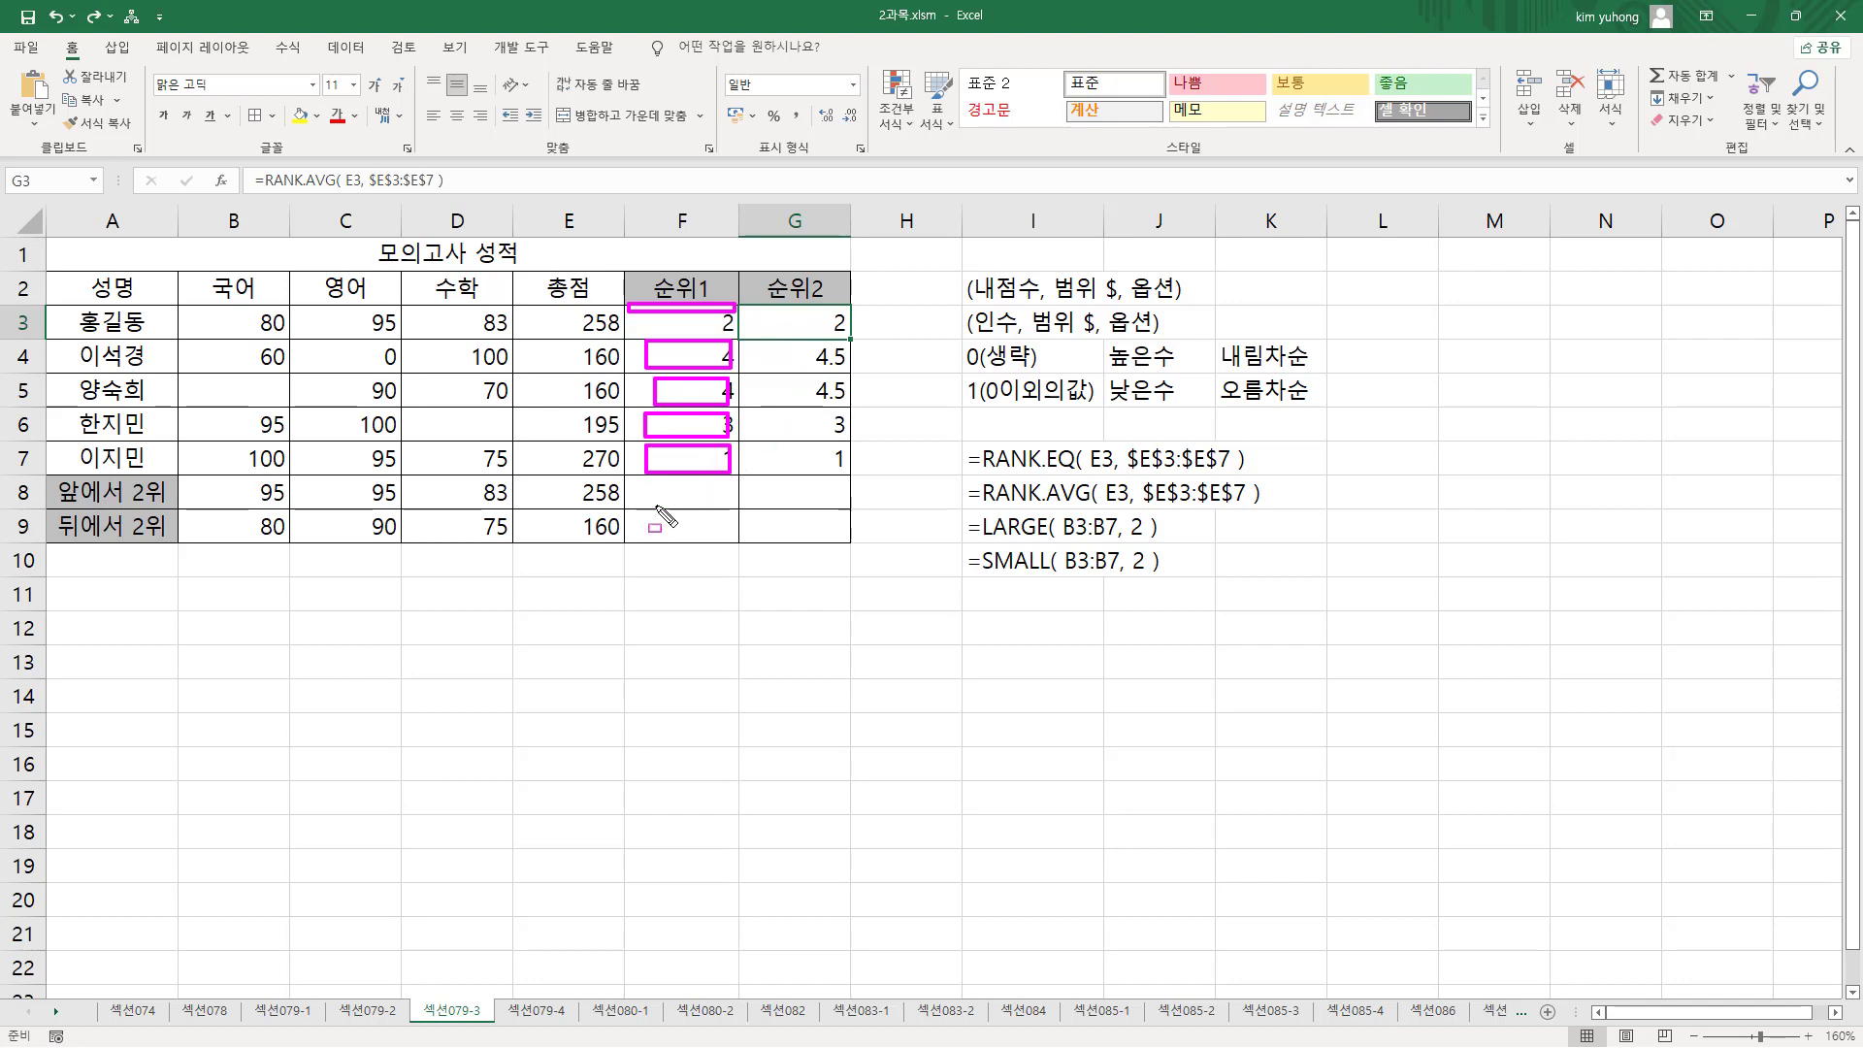
key("Escape")
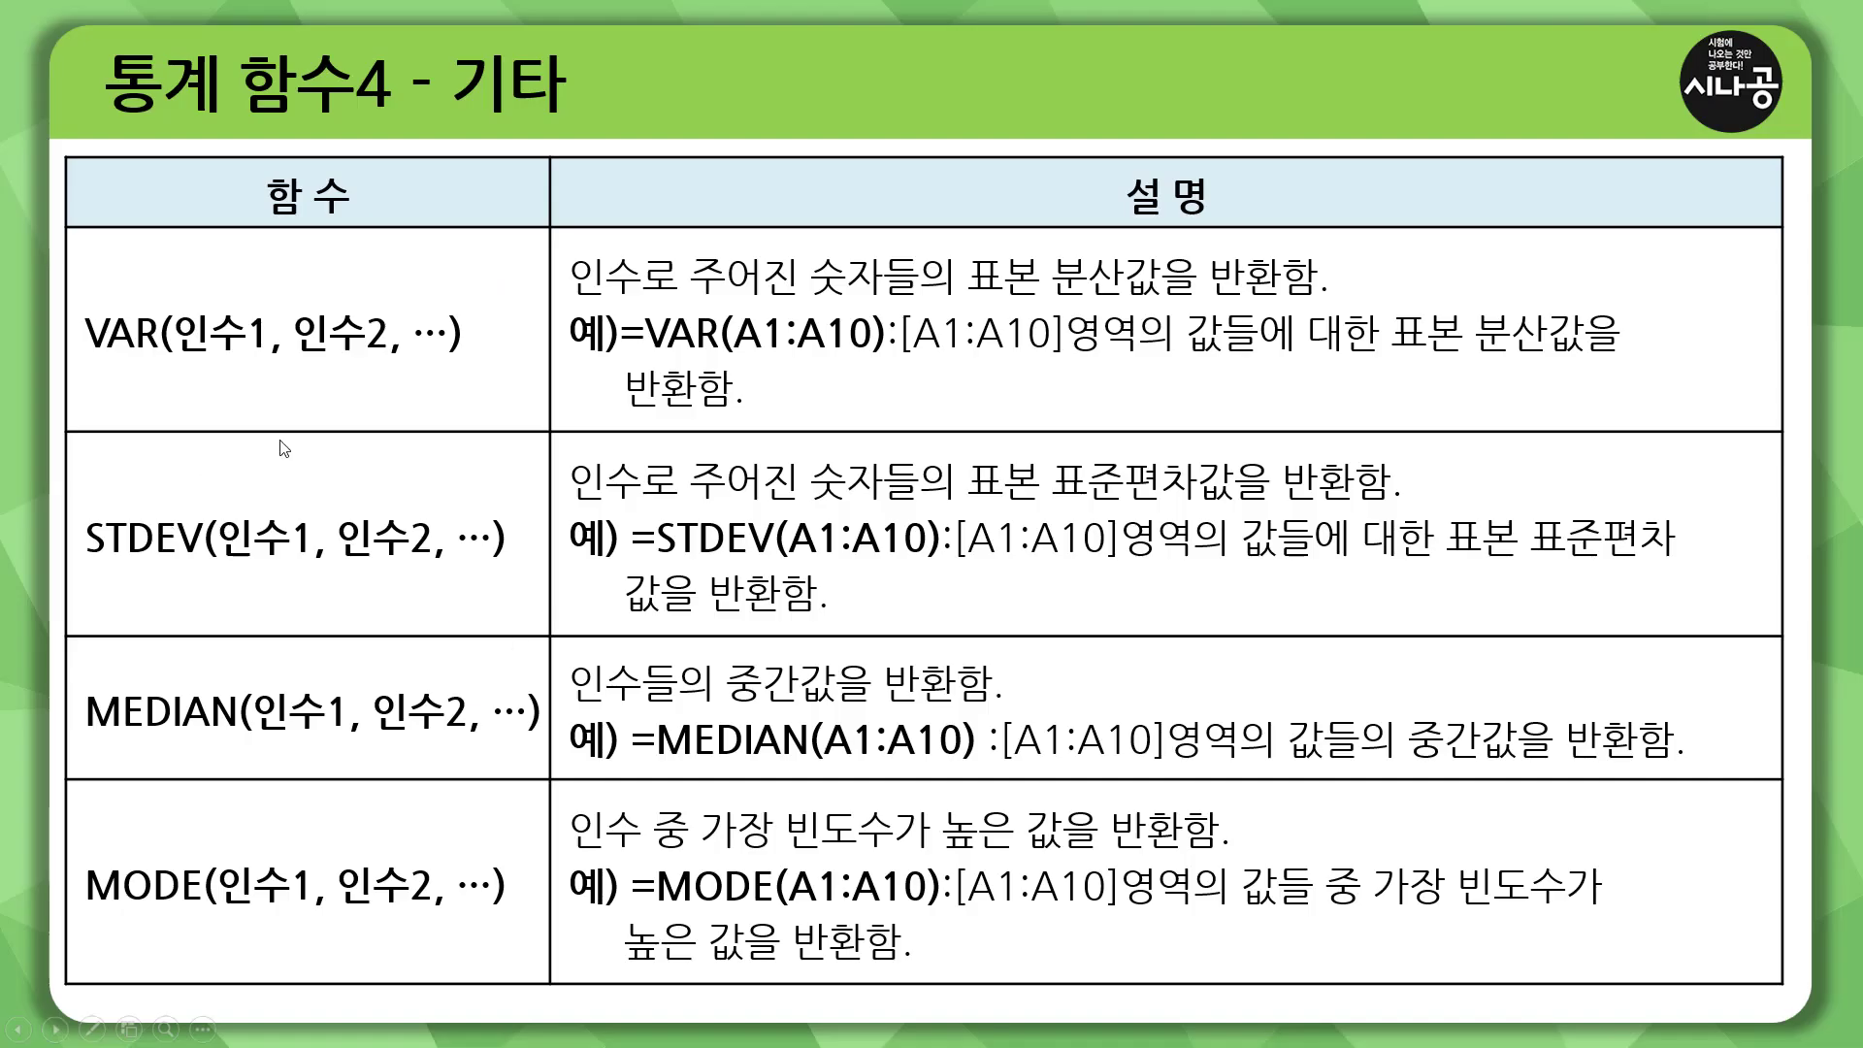
key("ctrl+p")
left_click_drag(78, 355, 161, 356)
mouse_move(976, 243)
left_mouse_down()
mouse_move(978, 304)
mouse_move(1165, 307)
mouse_move(1140, 304)
left_mouse_up()
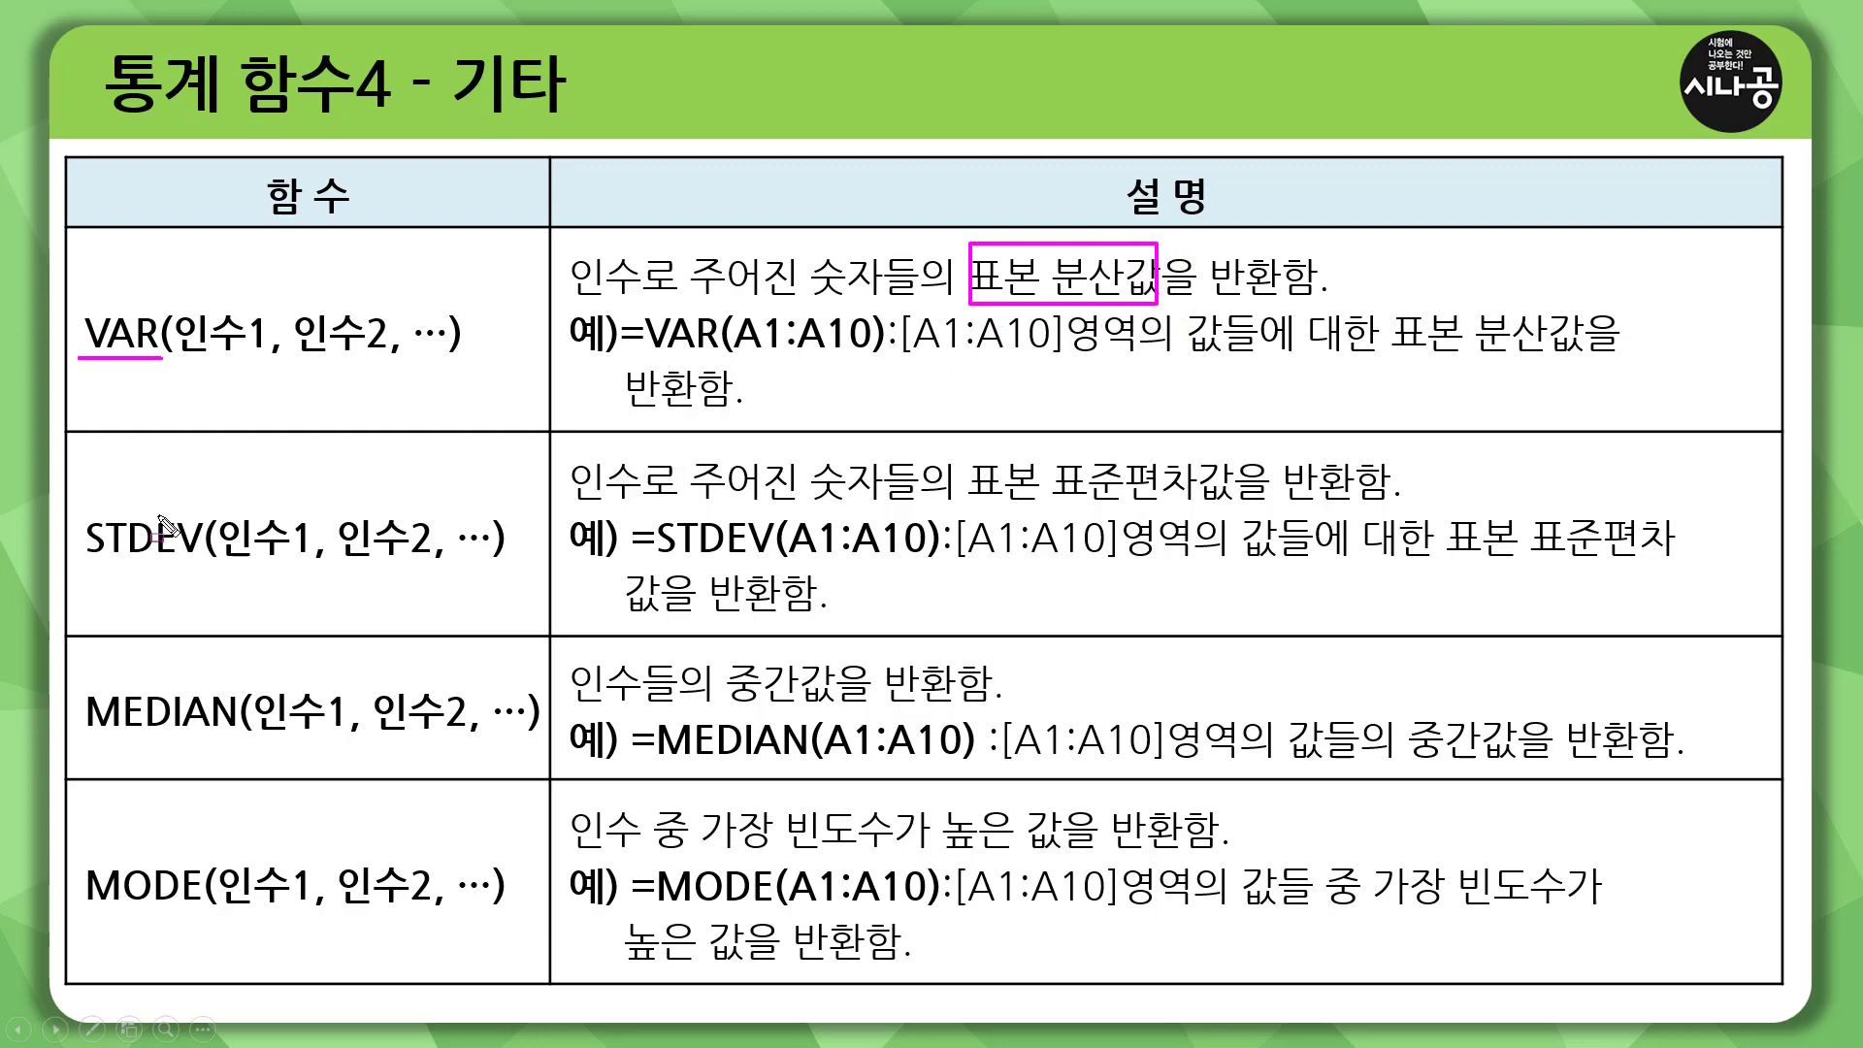
left_click_drag(84, 560, 201, 561)
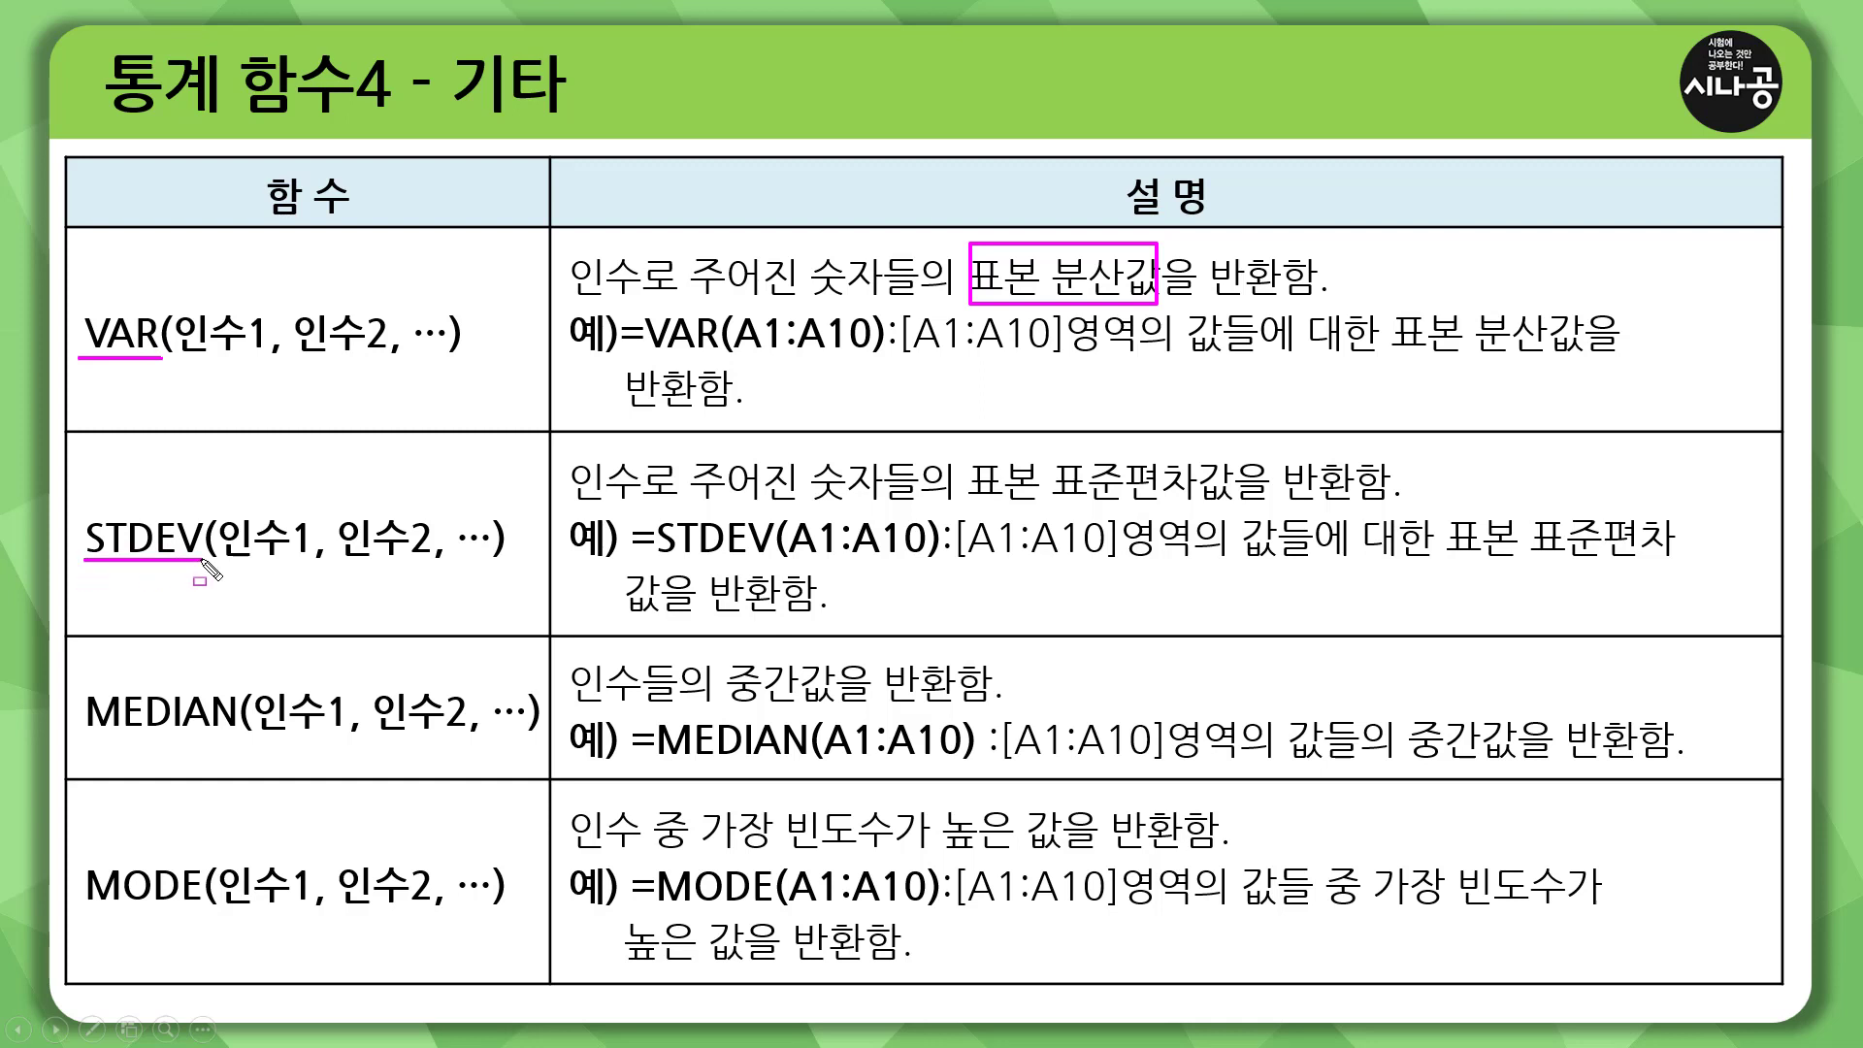
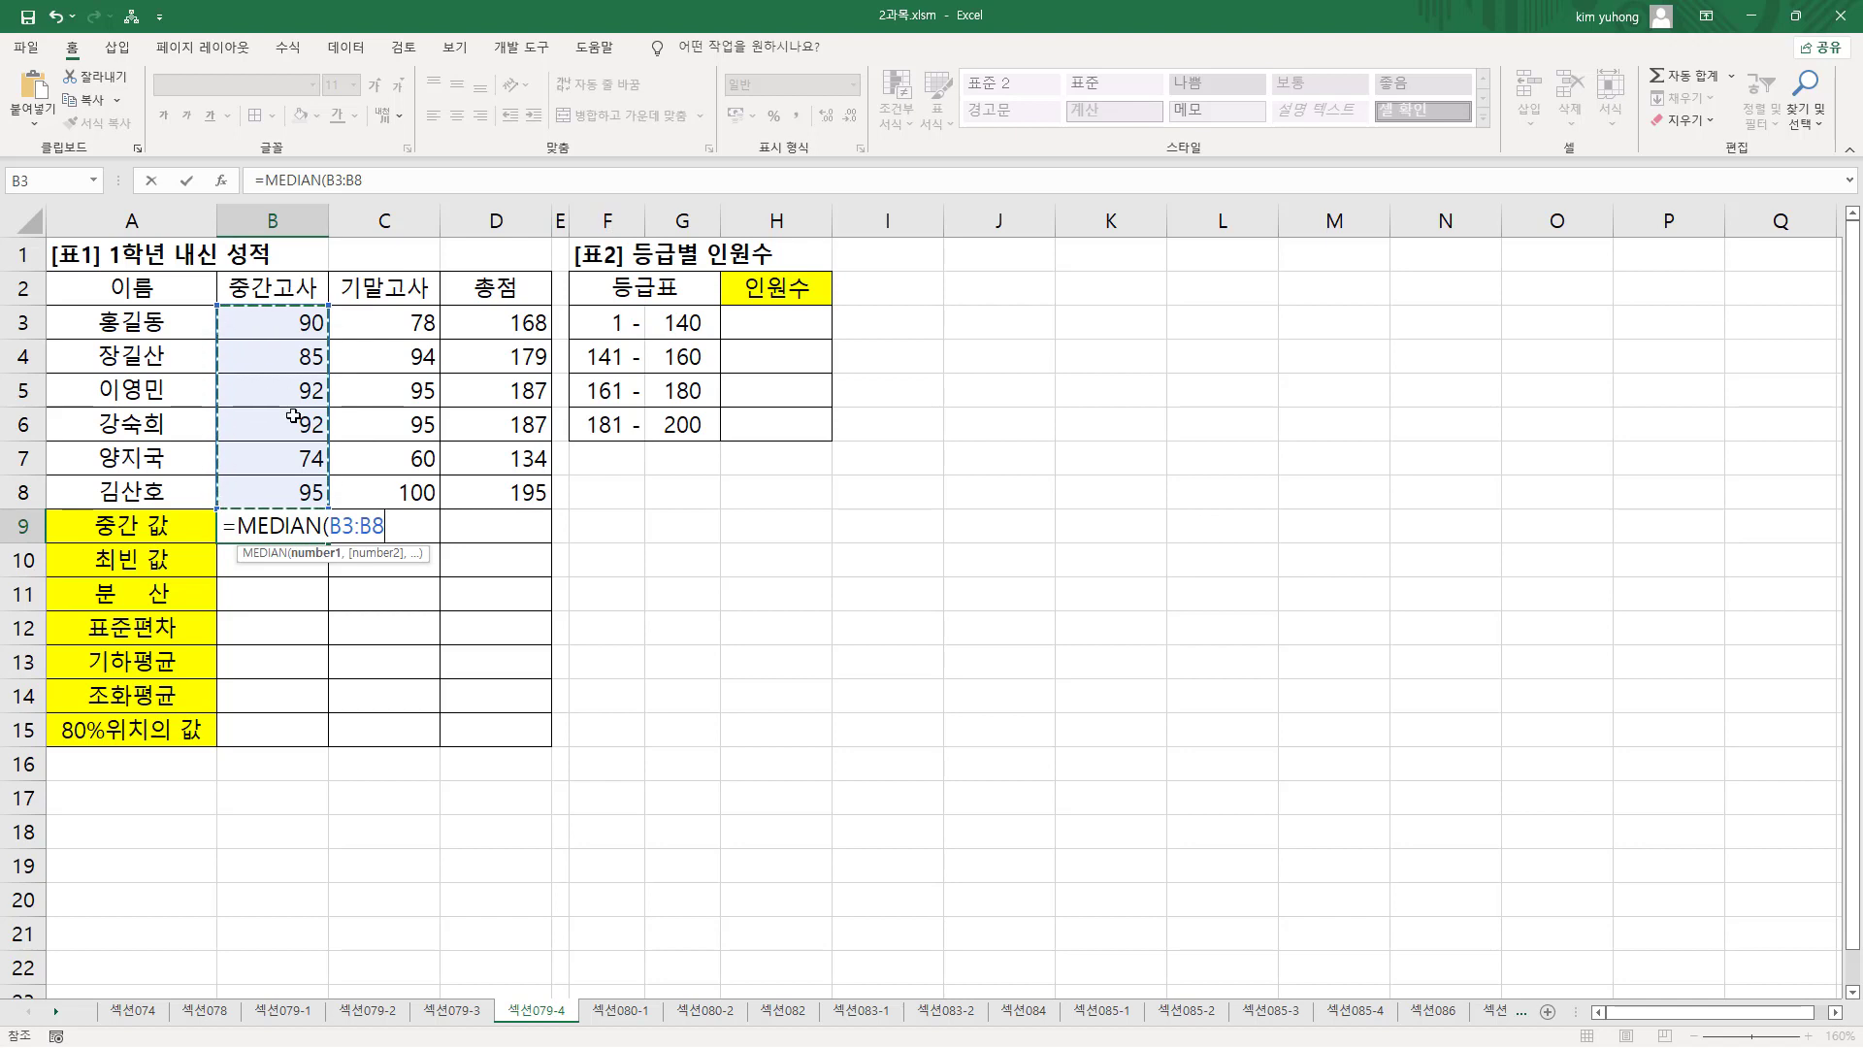
- Complete the =MEDIAN(B3:B8) formula in B9 for 중간 값 and fill it across to D9
type(")")
key("Return")
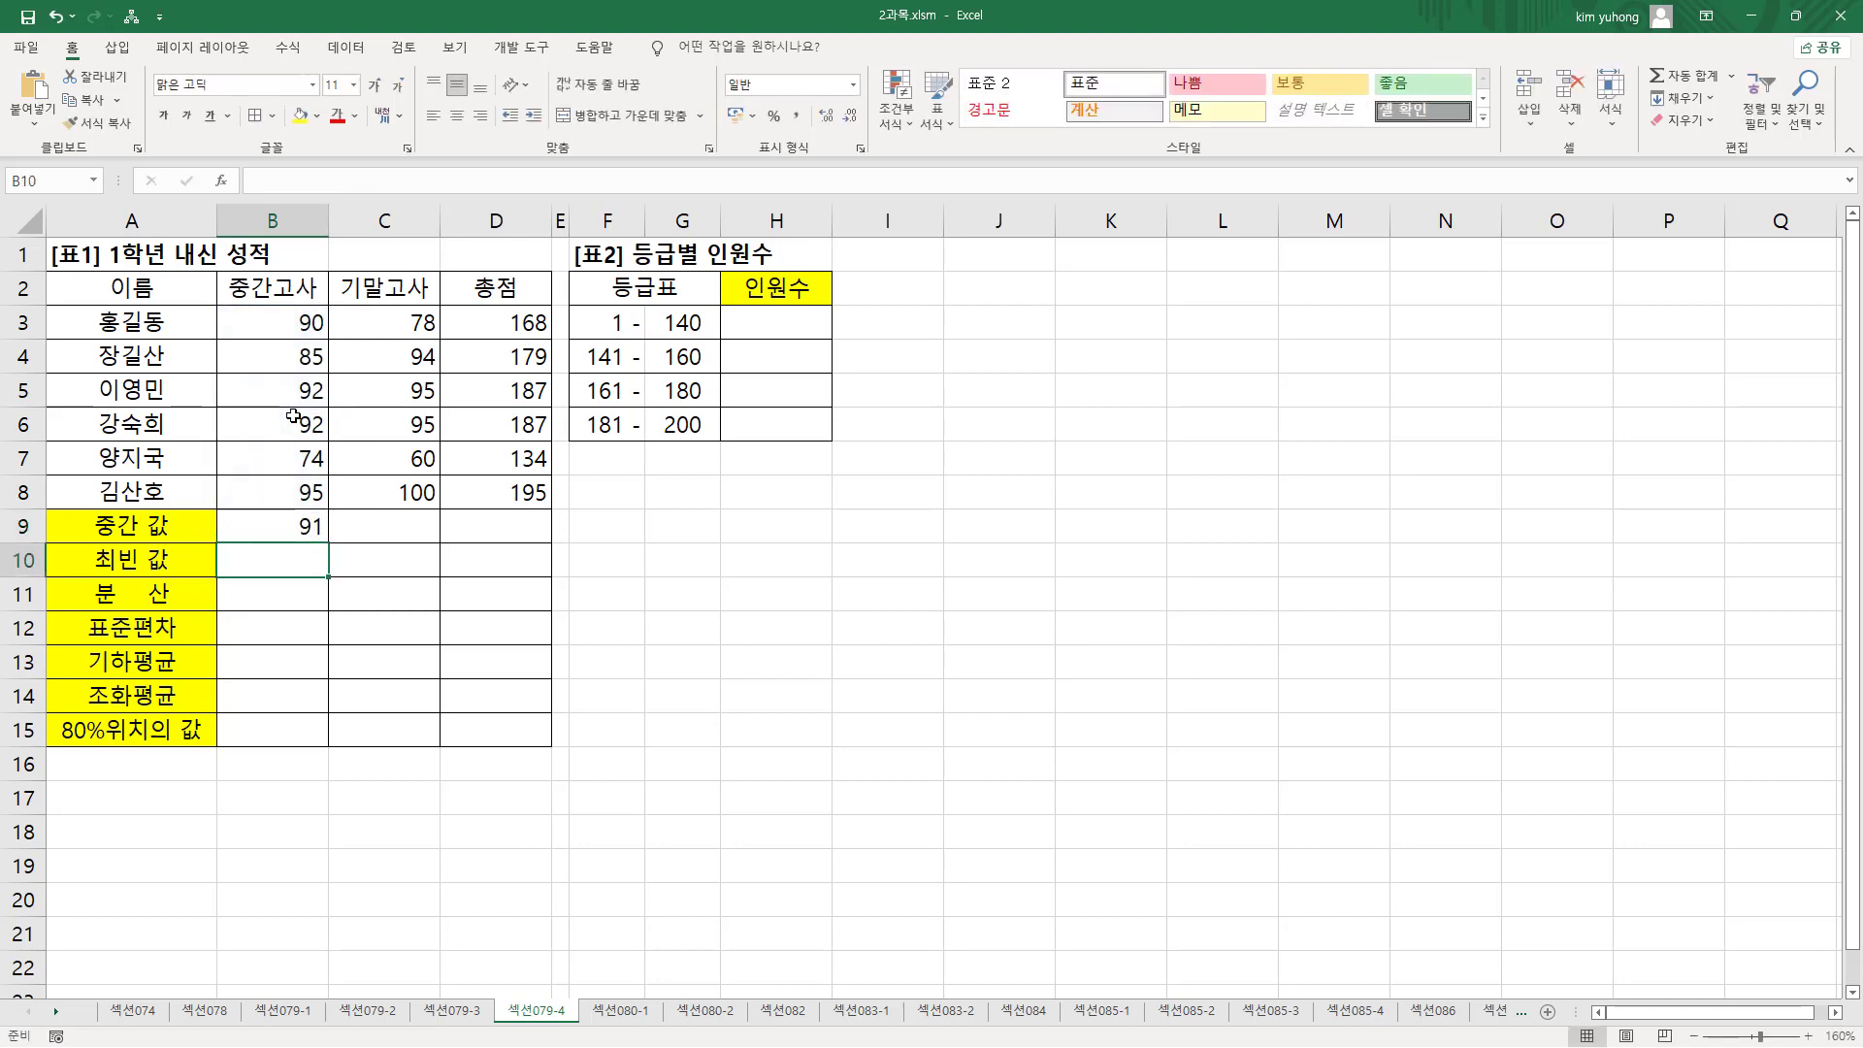
left_click(290, 327)
left_click_drag(289, 351, 272, 487)
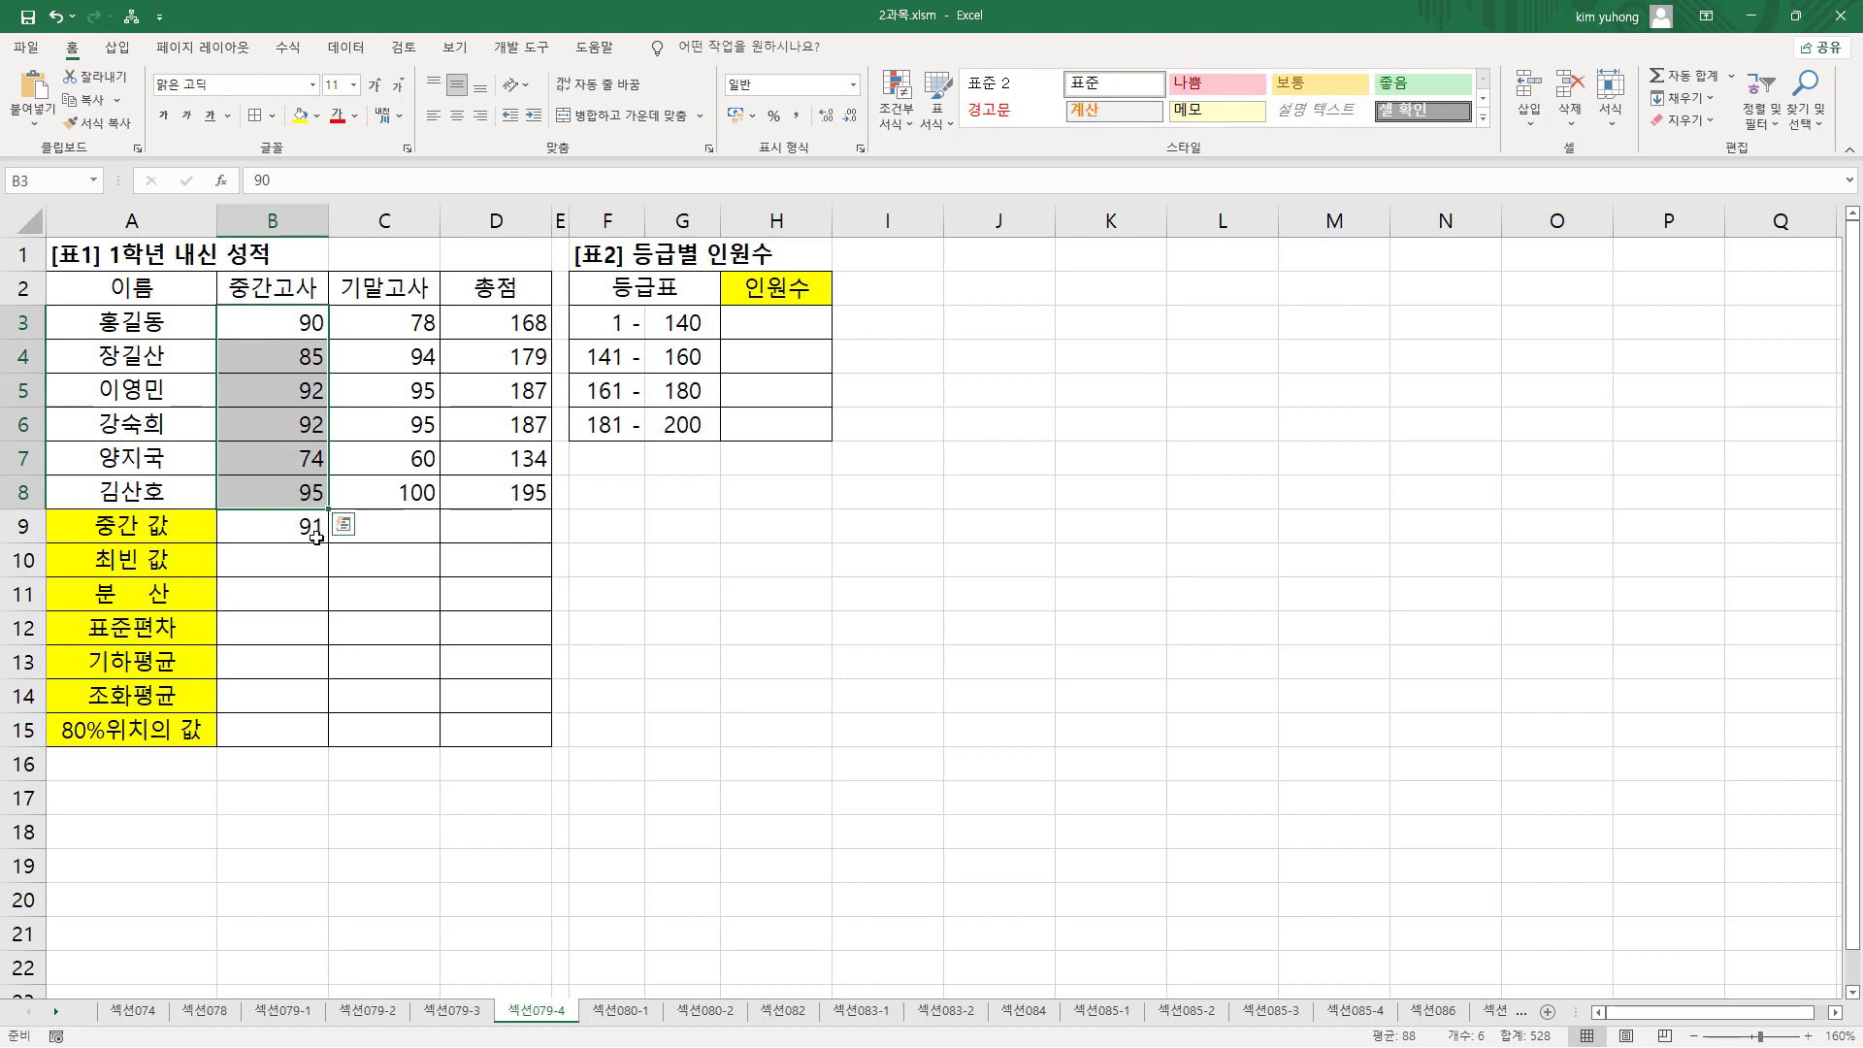
left_click(310, 532)
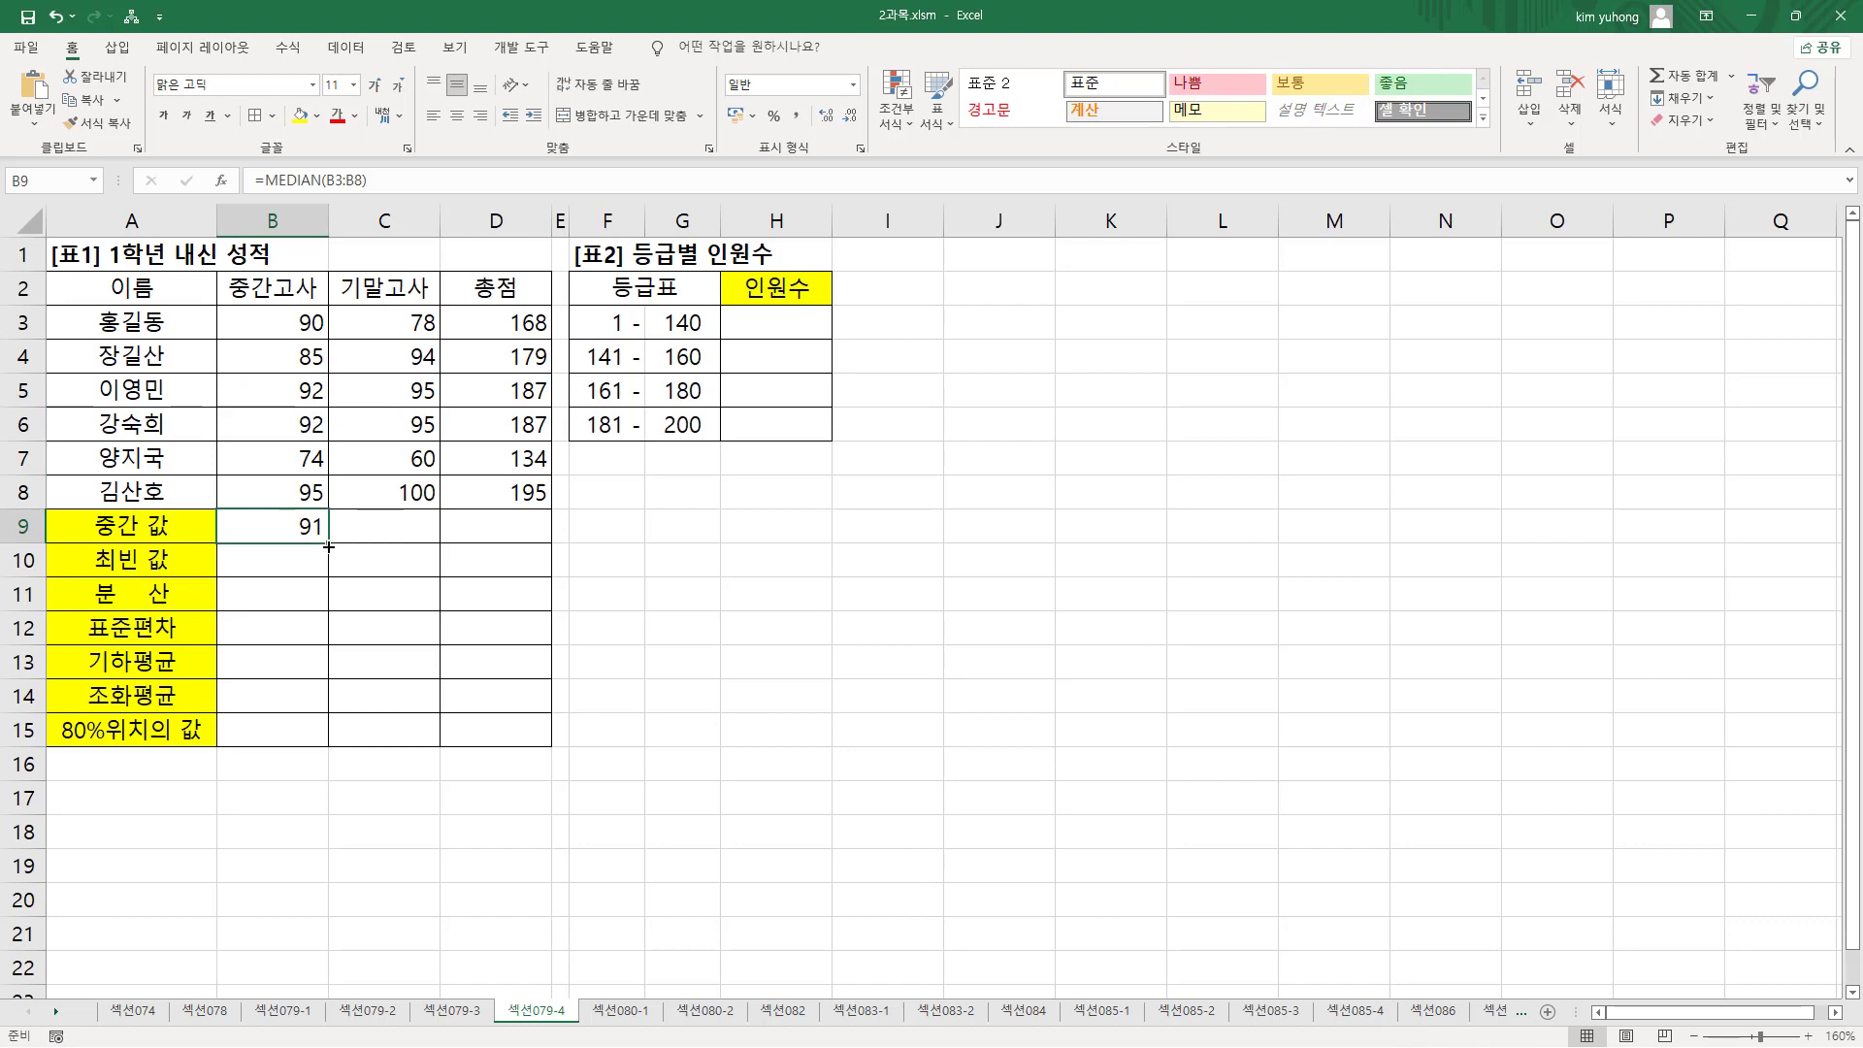
left_click_drag(329, 546, 538, 551)
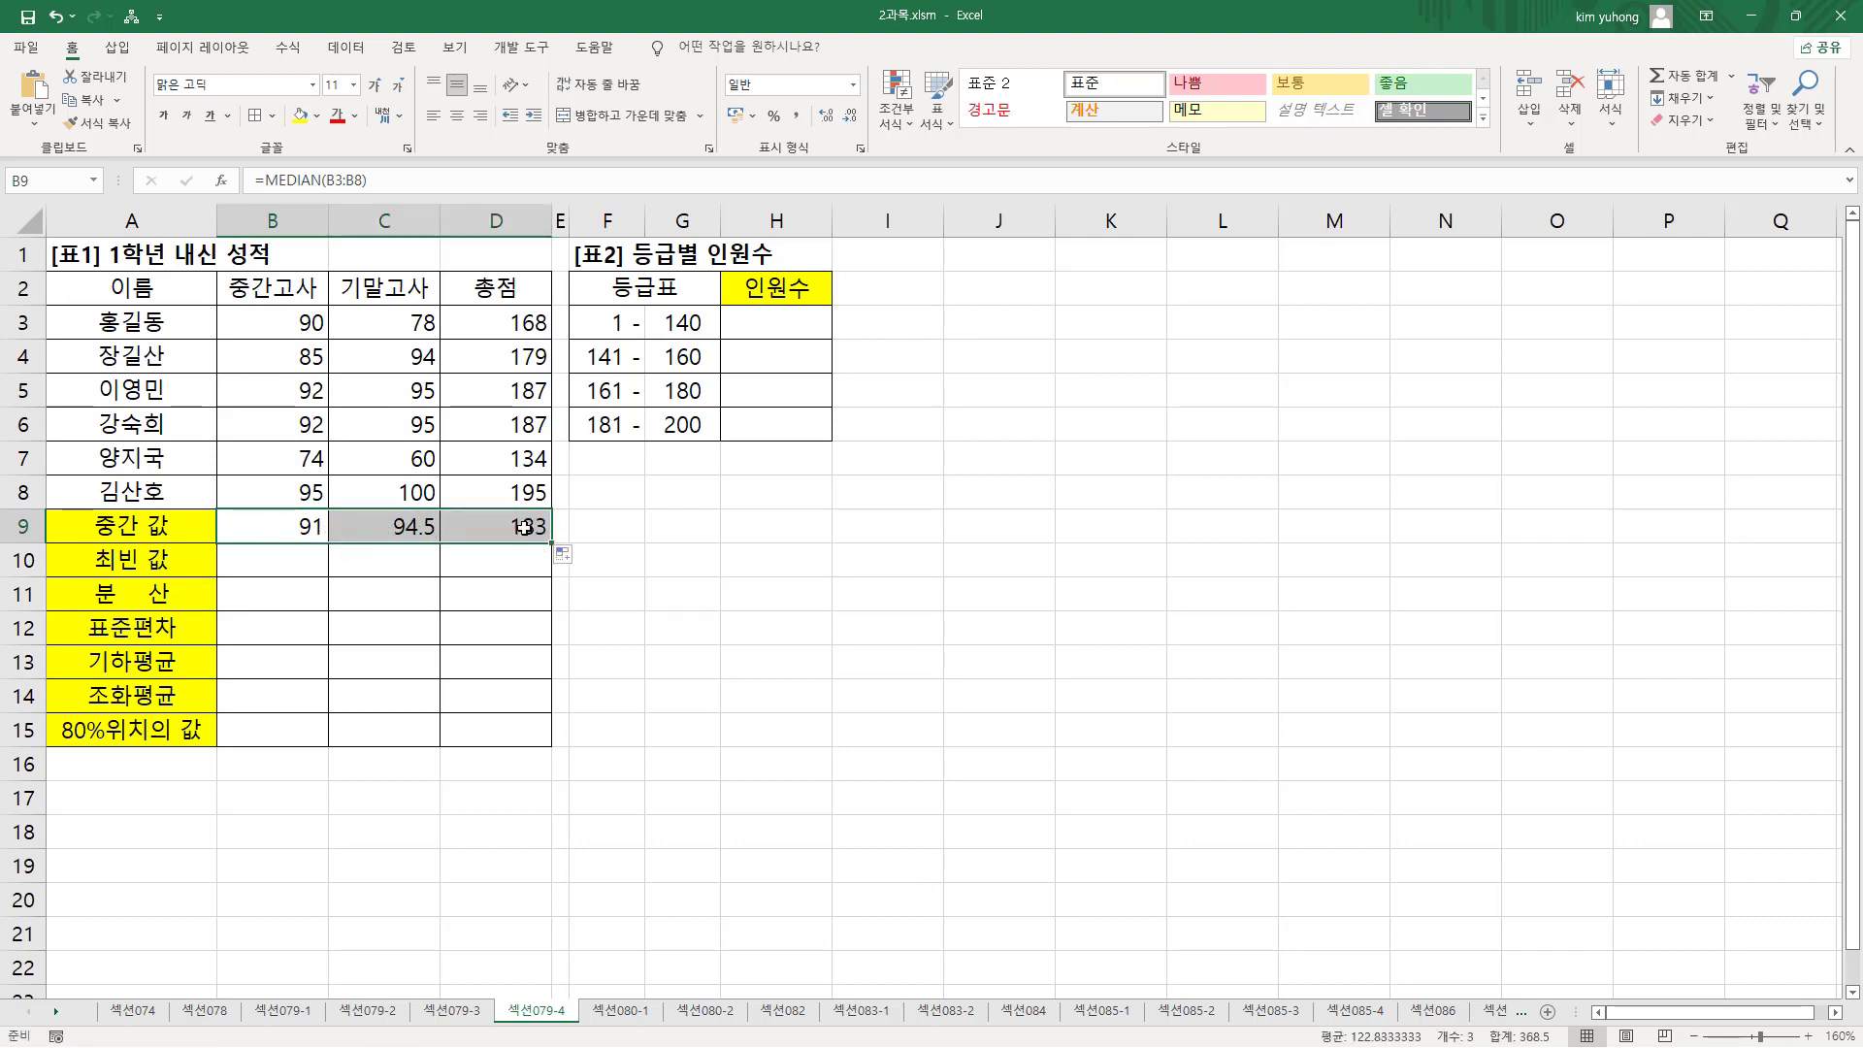
- Enter =MODE(B3:B8) in B10 for 최빈 값 and fill it across to D10
left_click(255, 561)
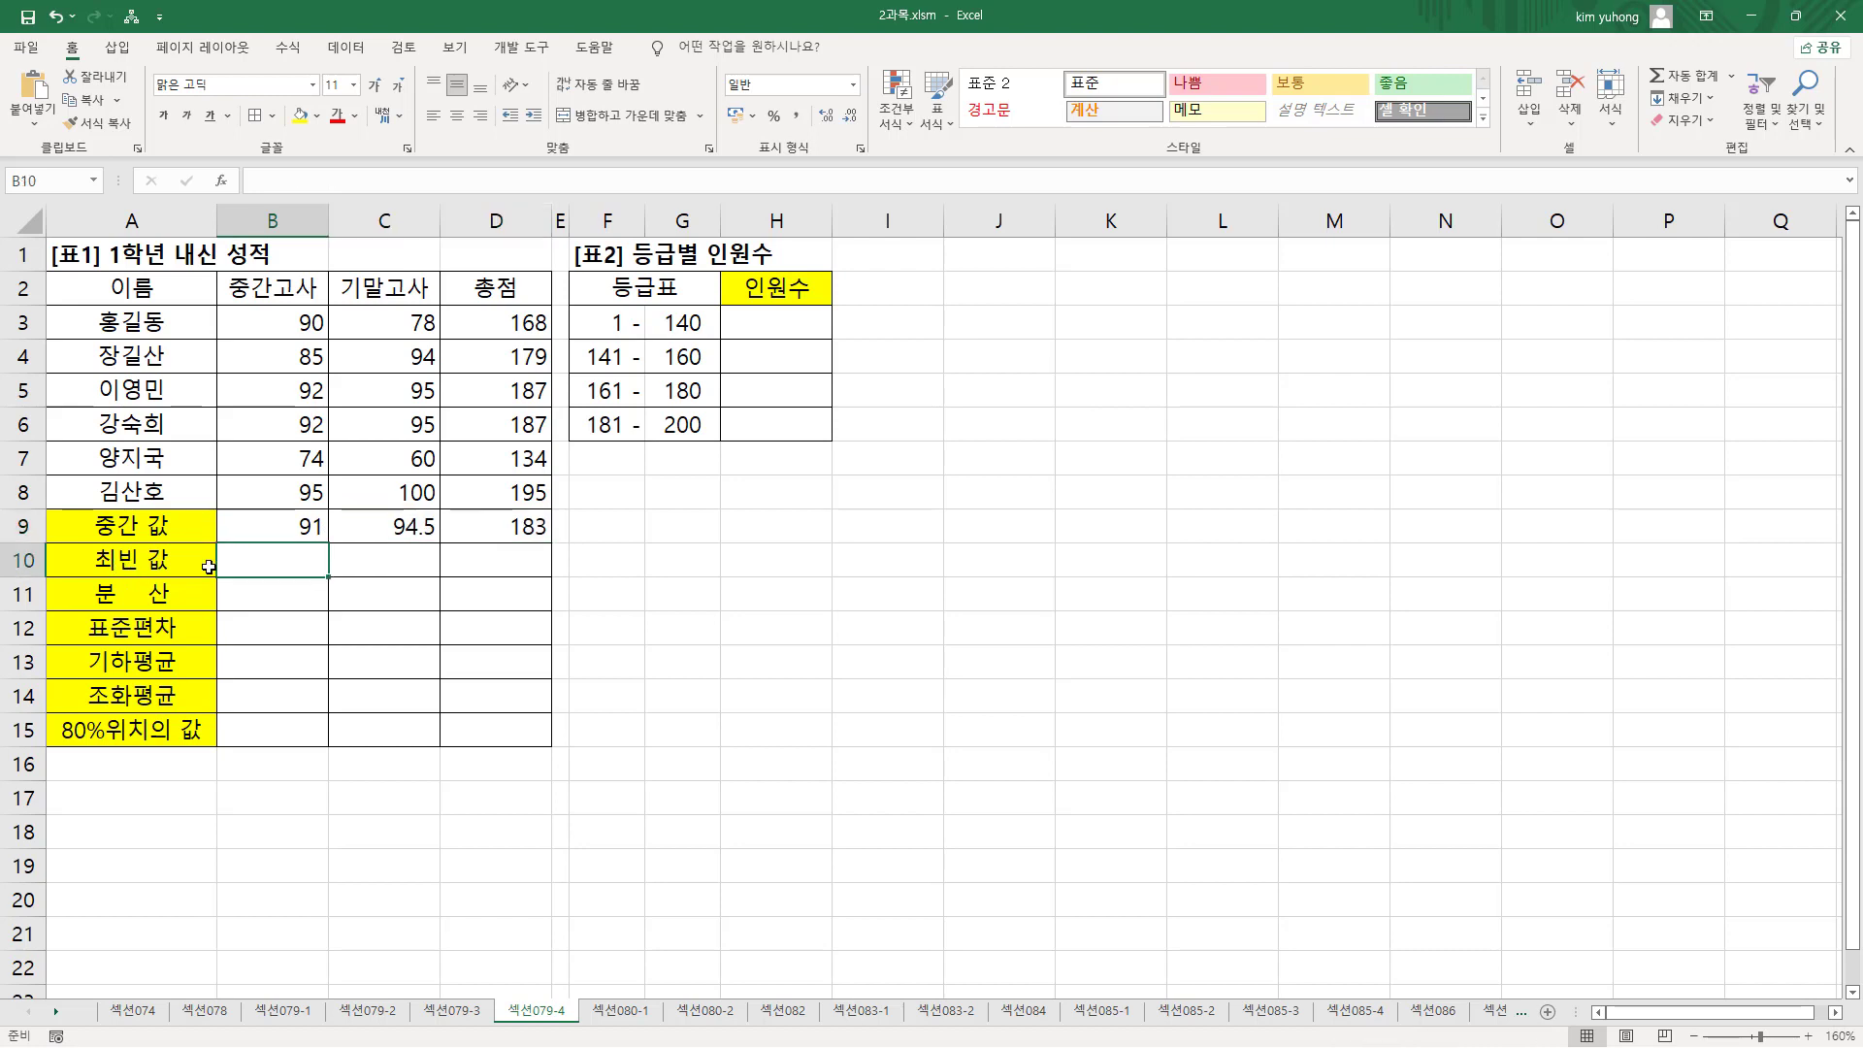
type("=")
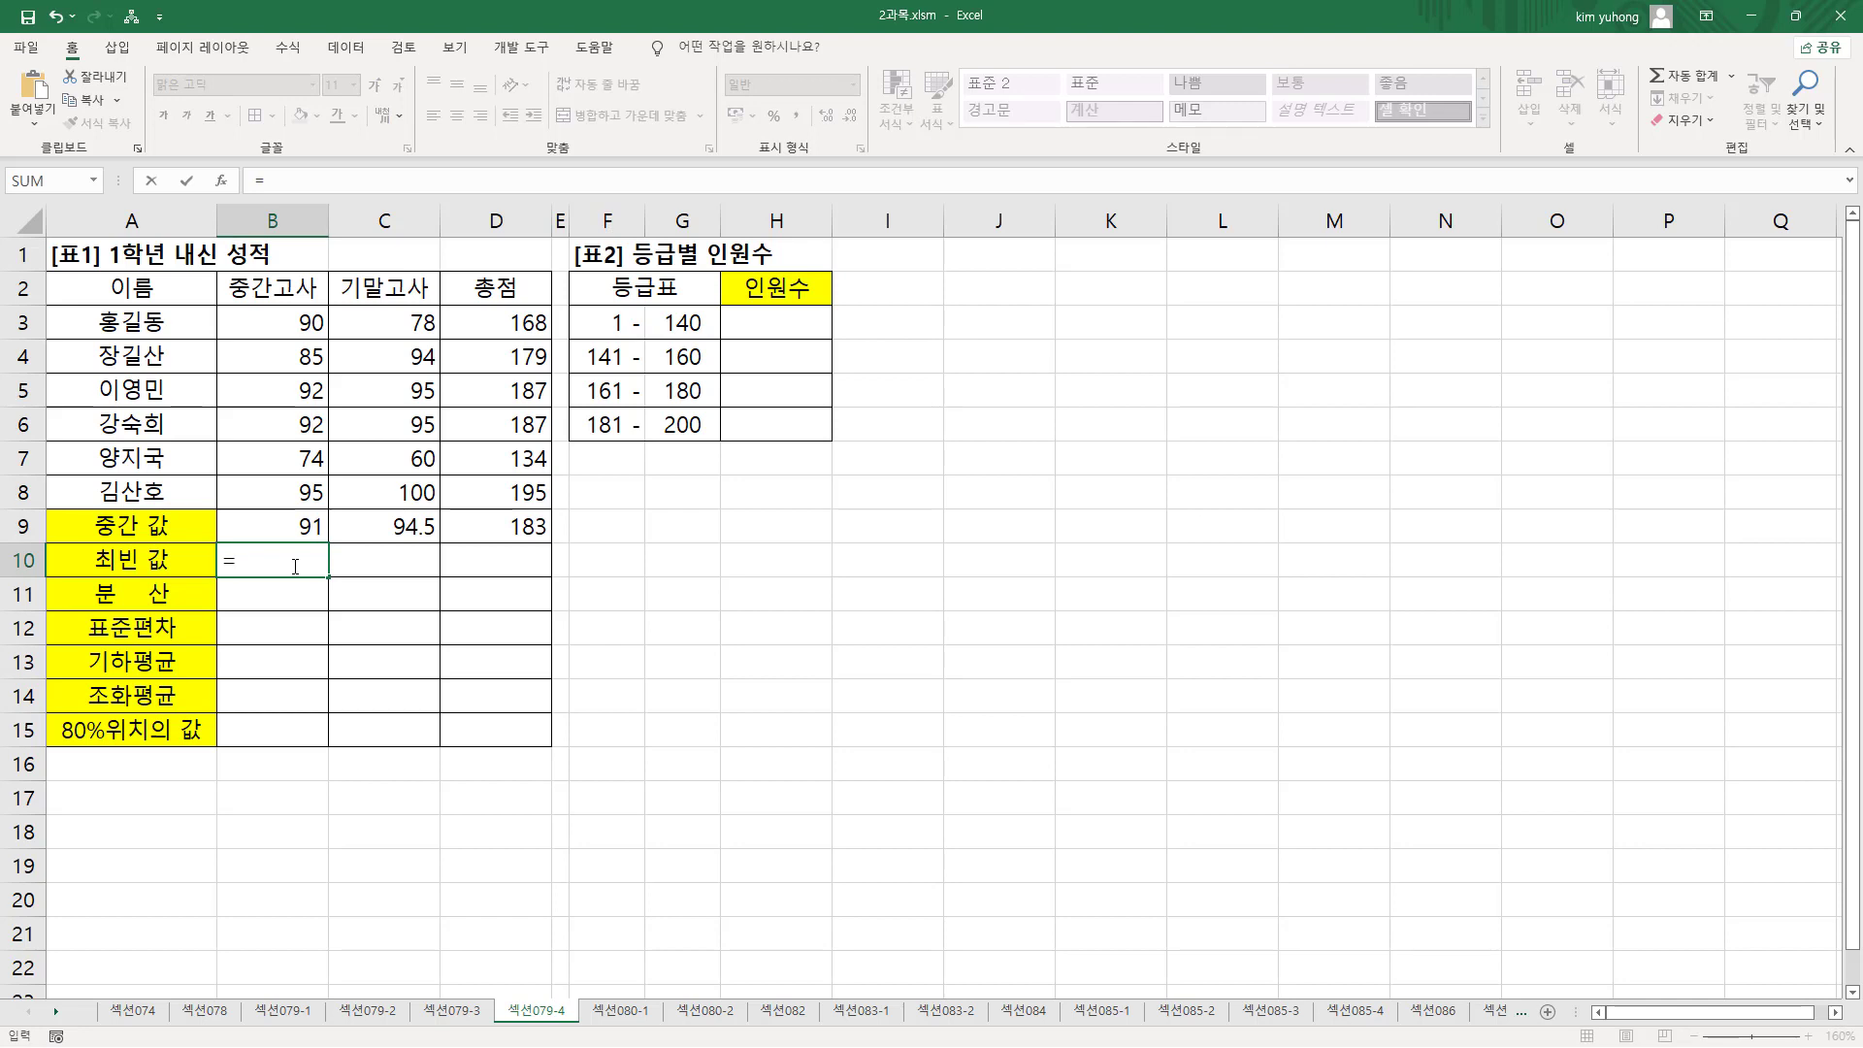
type("MODE(")
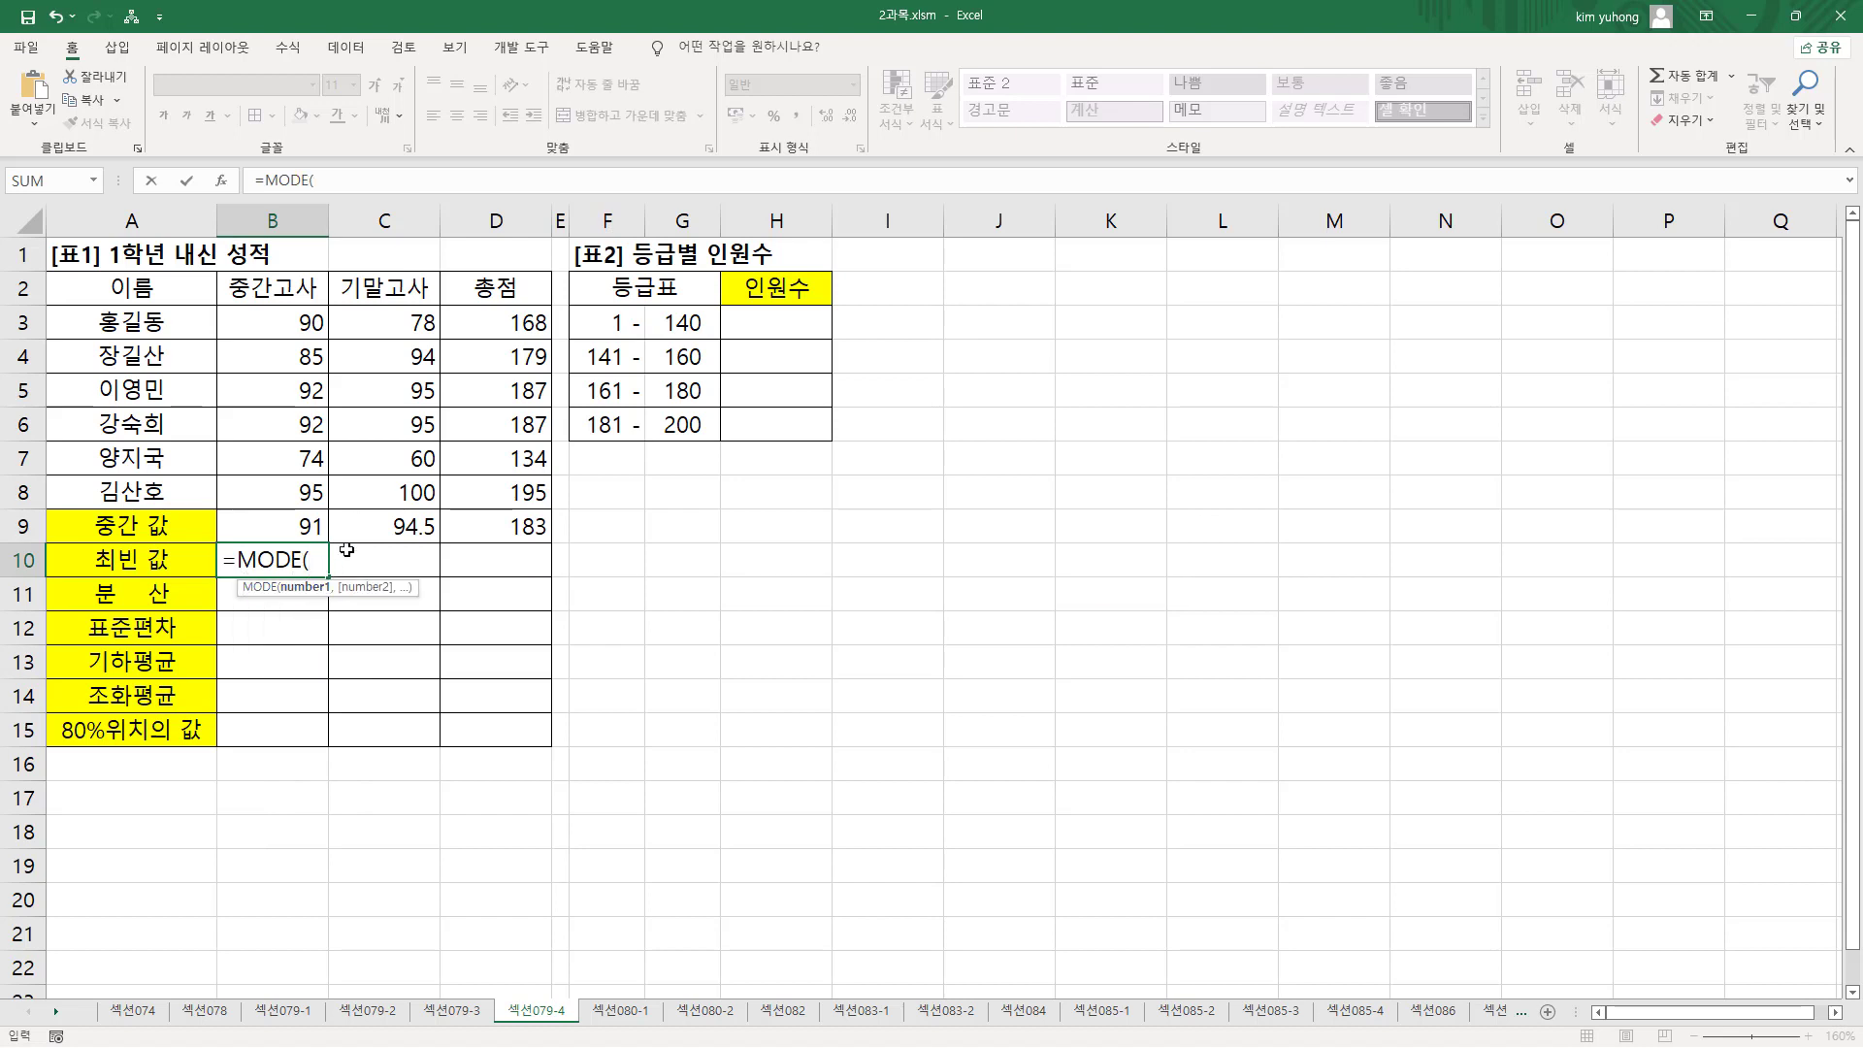
left_click_drag(298, 321, 295, 493)
type(")")
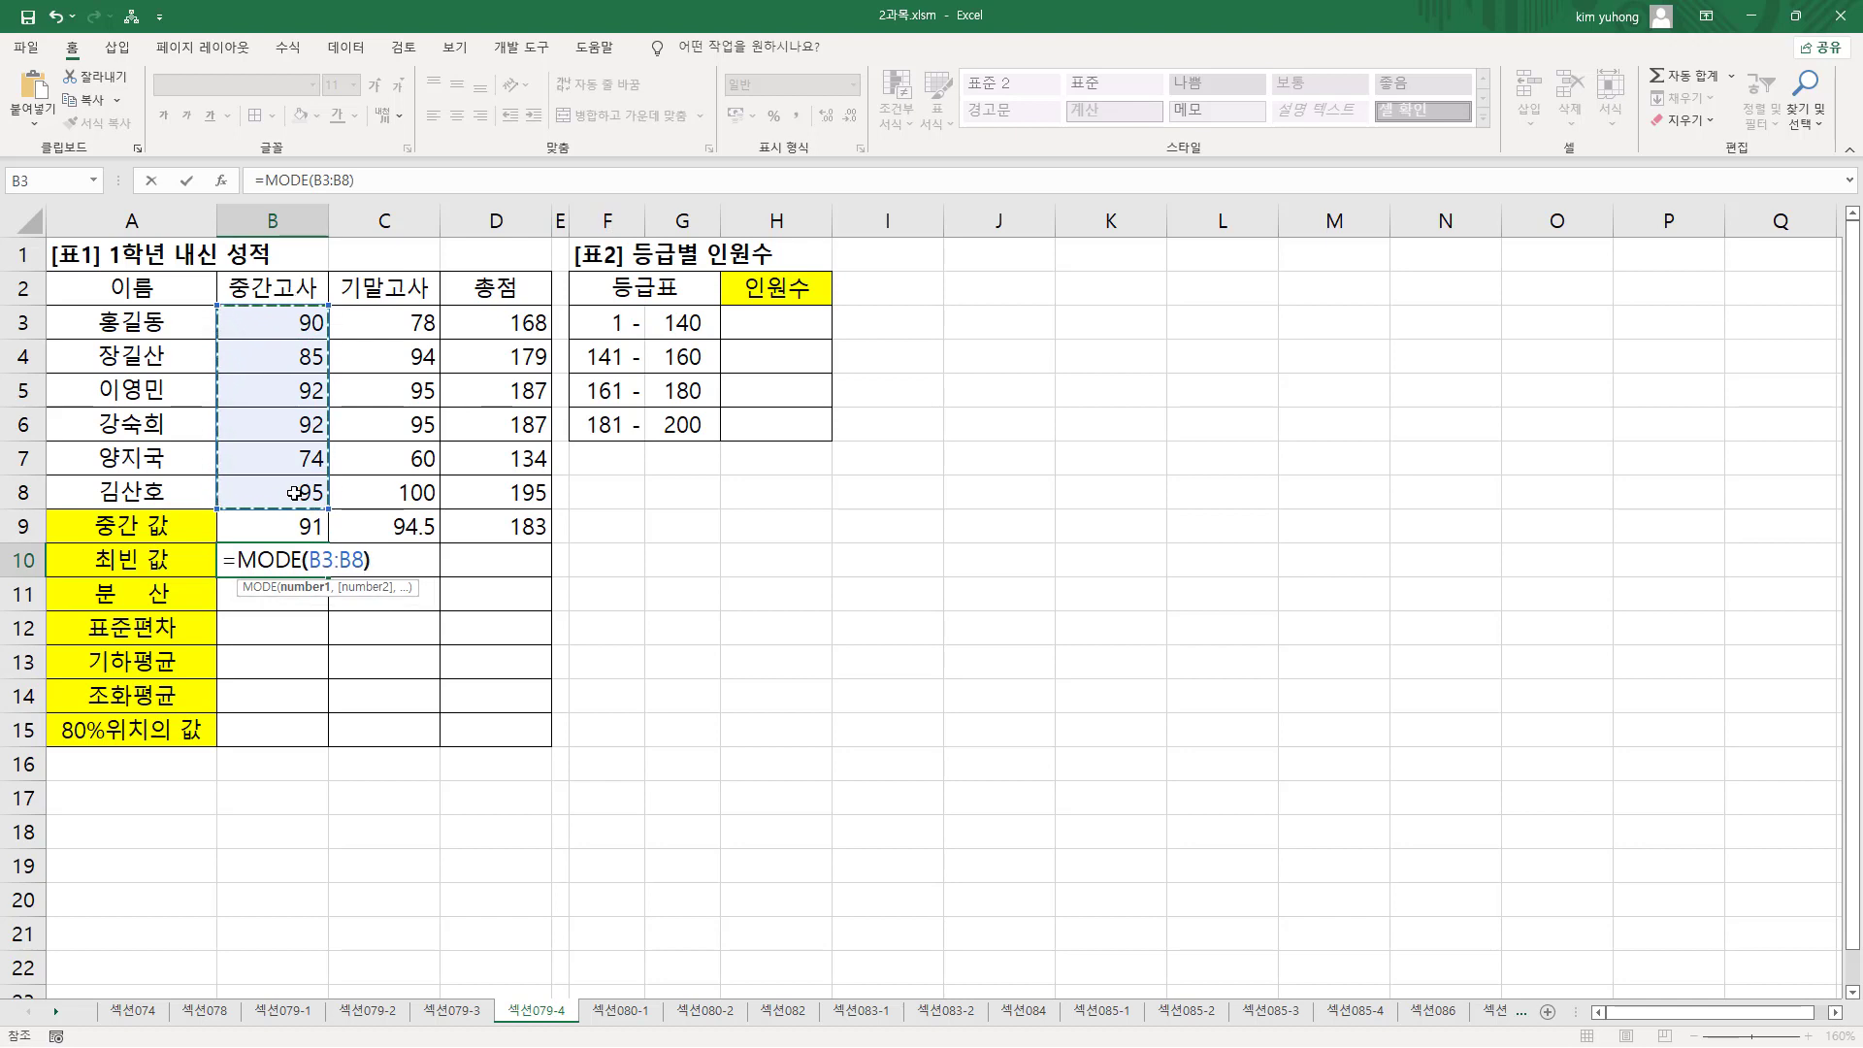
key("Return")
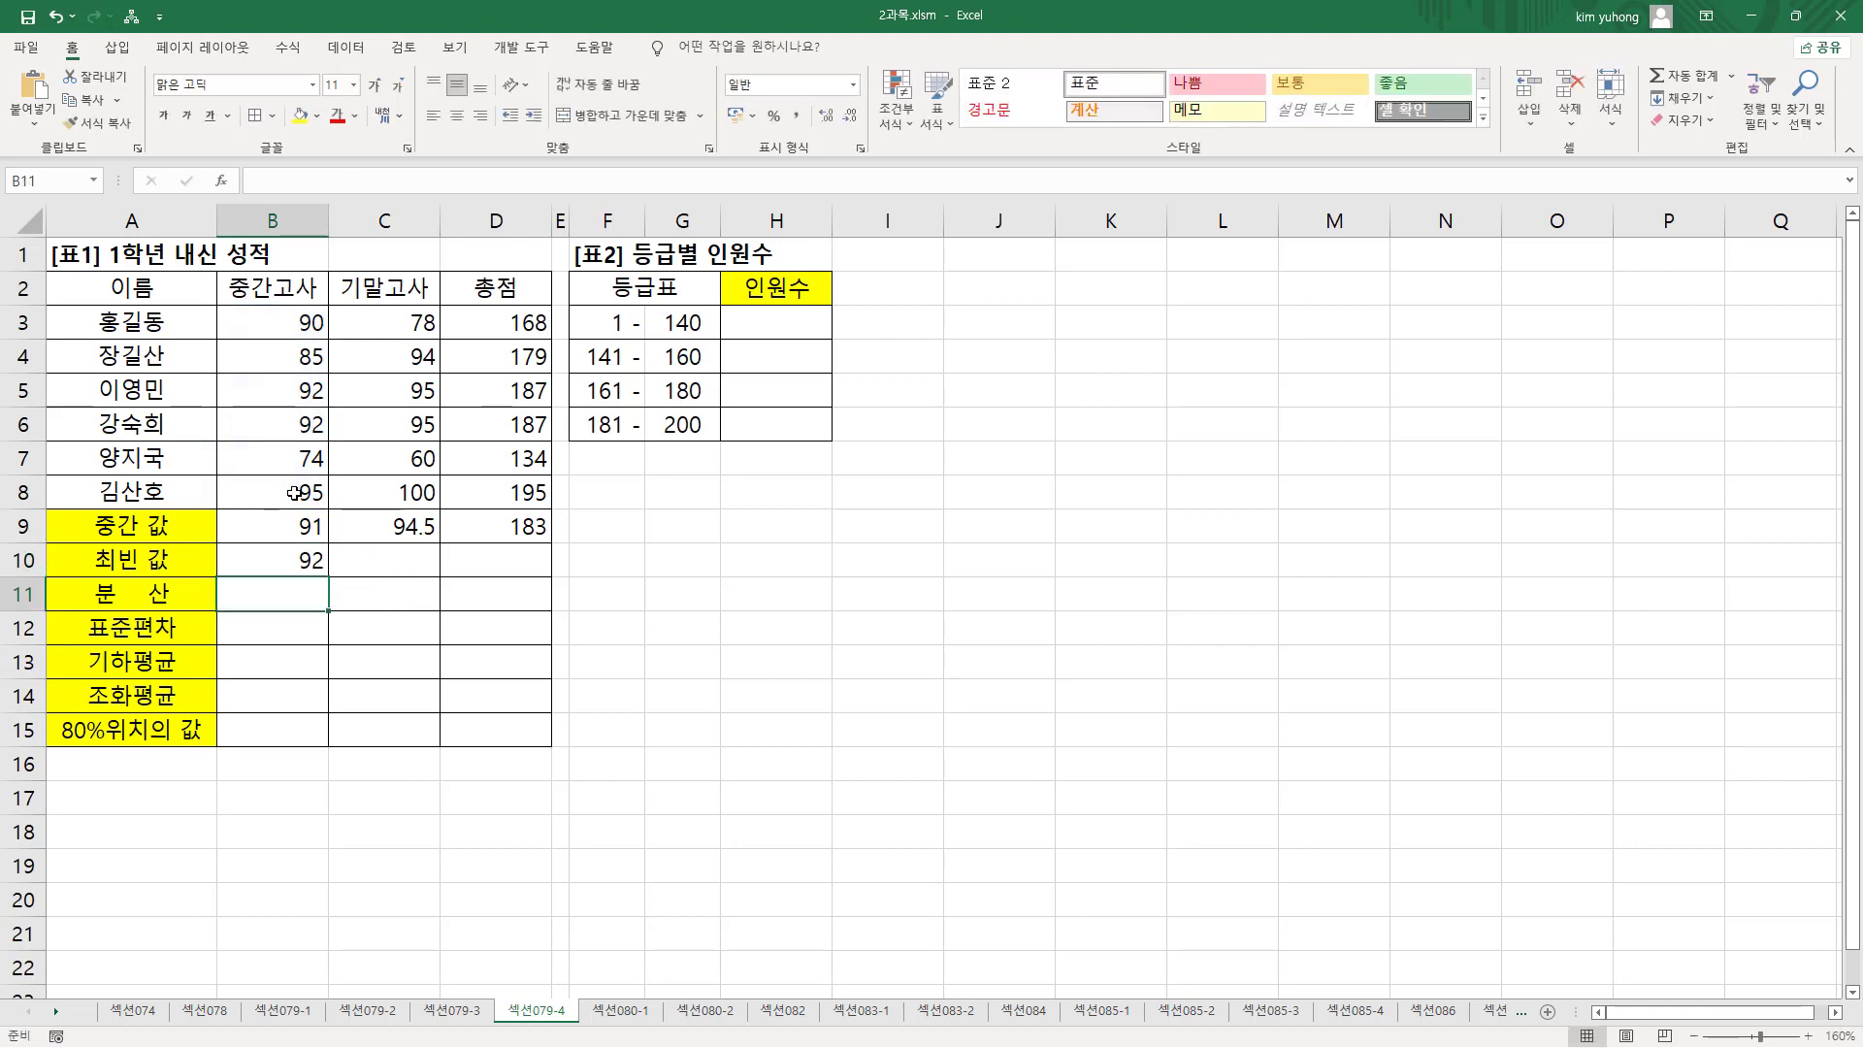
left_click(316, 560)
left_click_drag(331, 578, 544, 574)
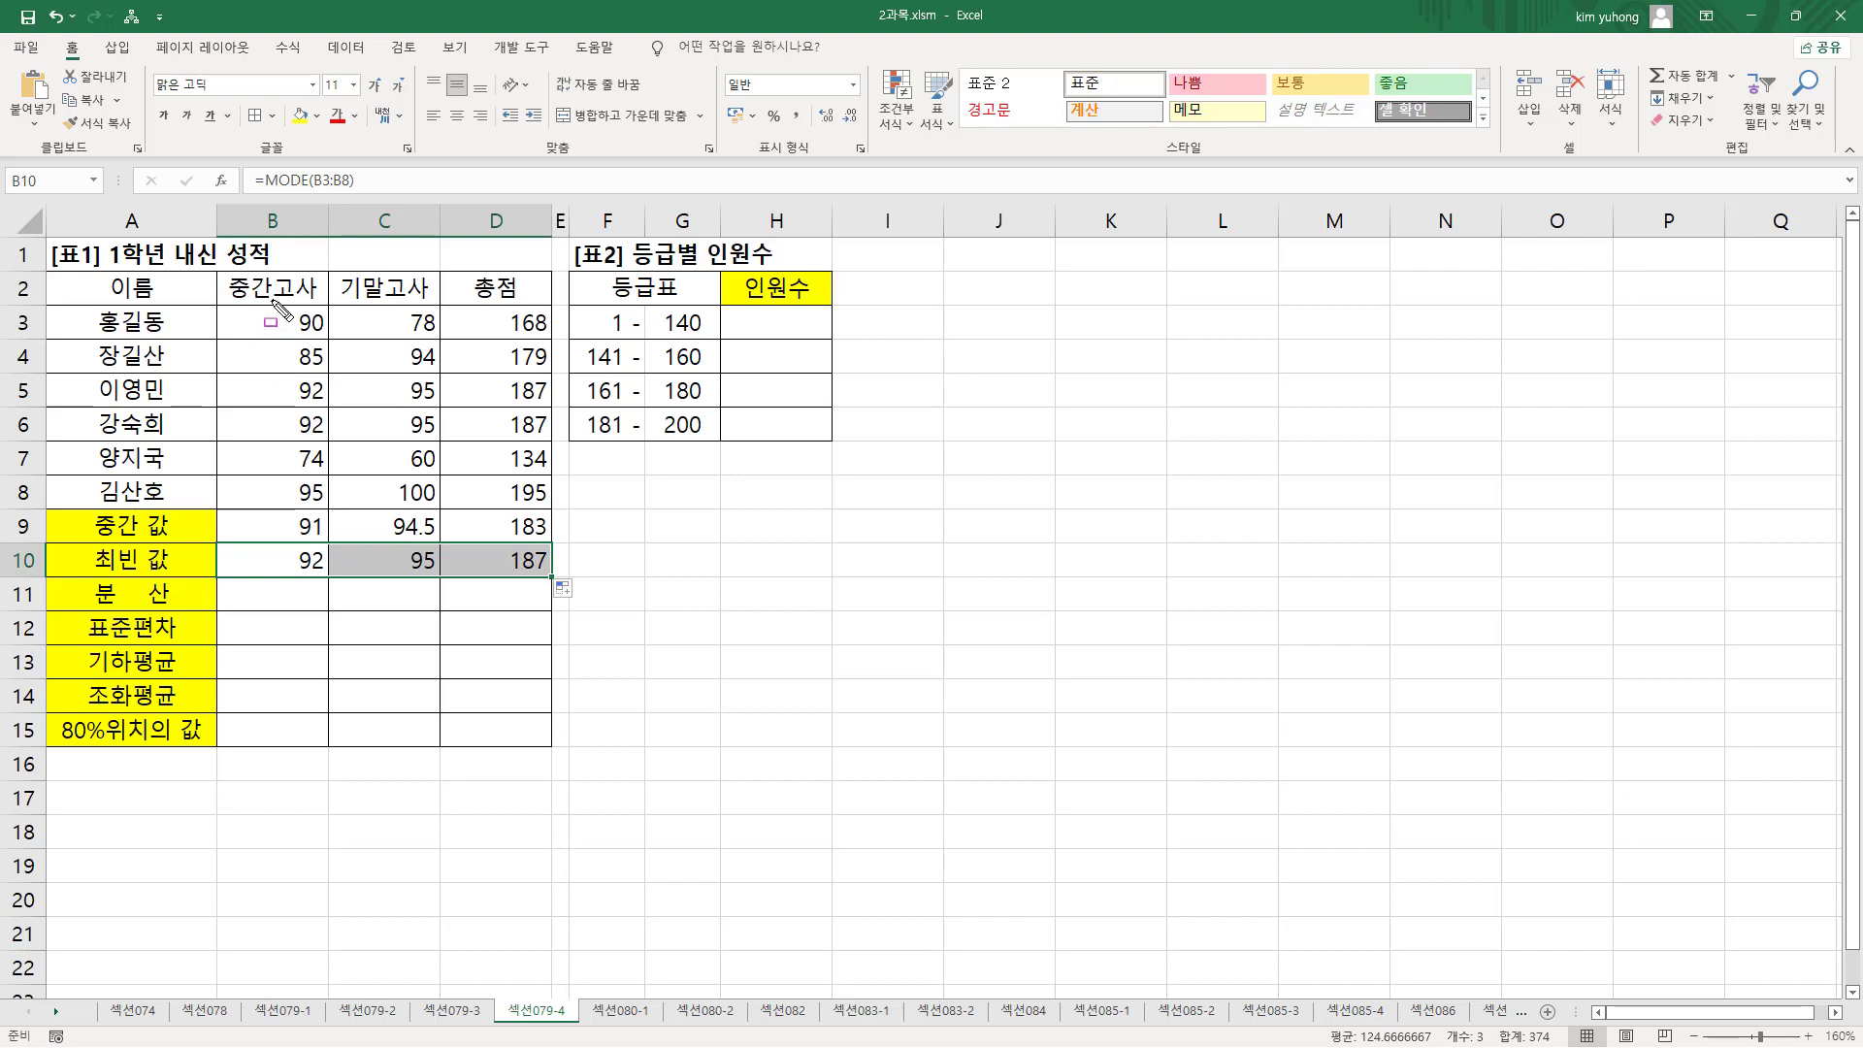
left_click_drag(273, 295, 332, 508)
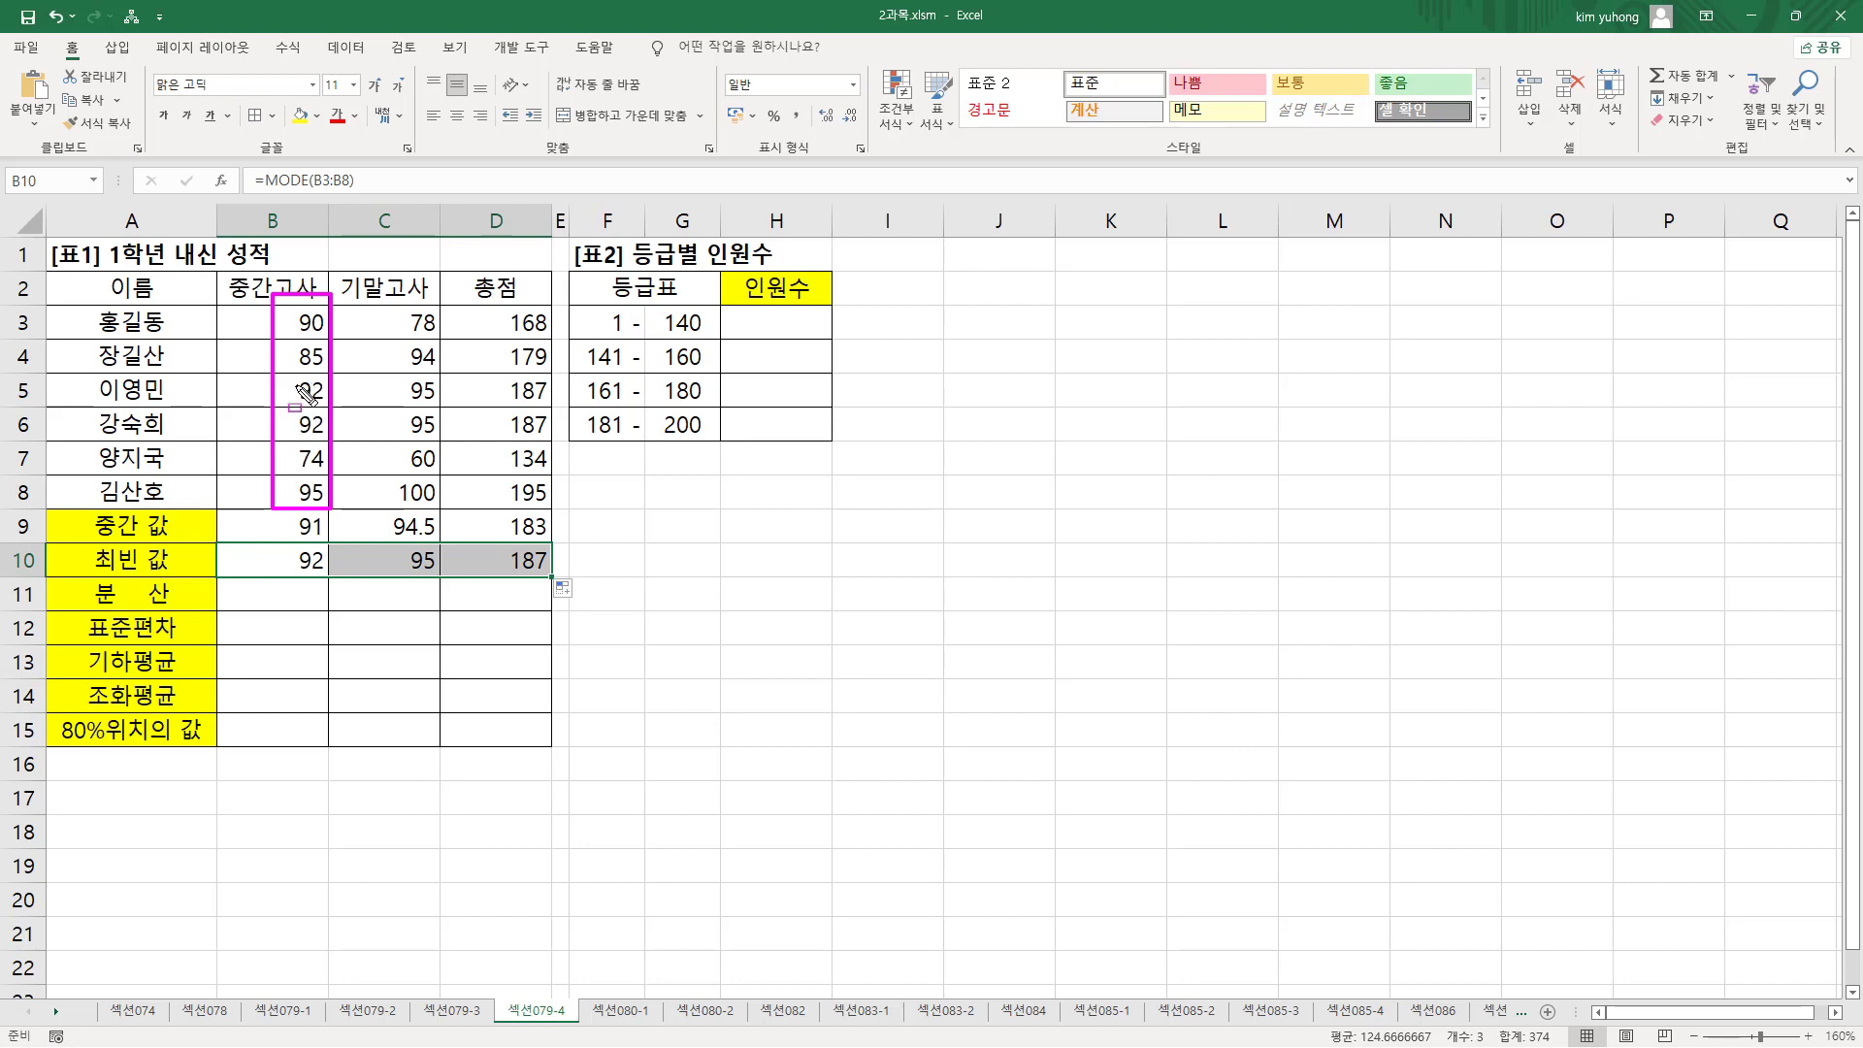
left_click_drag(289, 377, 329, 438)
mouse_move(375, 304)
left_mouse_down()
mouse_move(434, 539)
mouse_move(444, 508)
left_mouse_up()
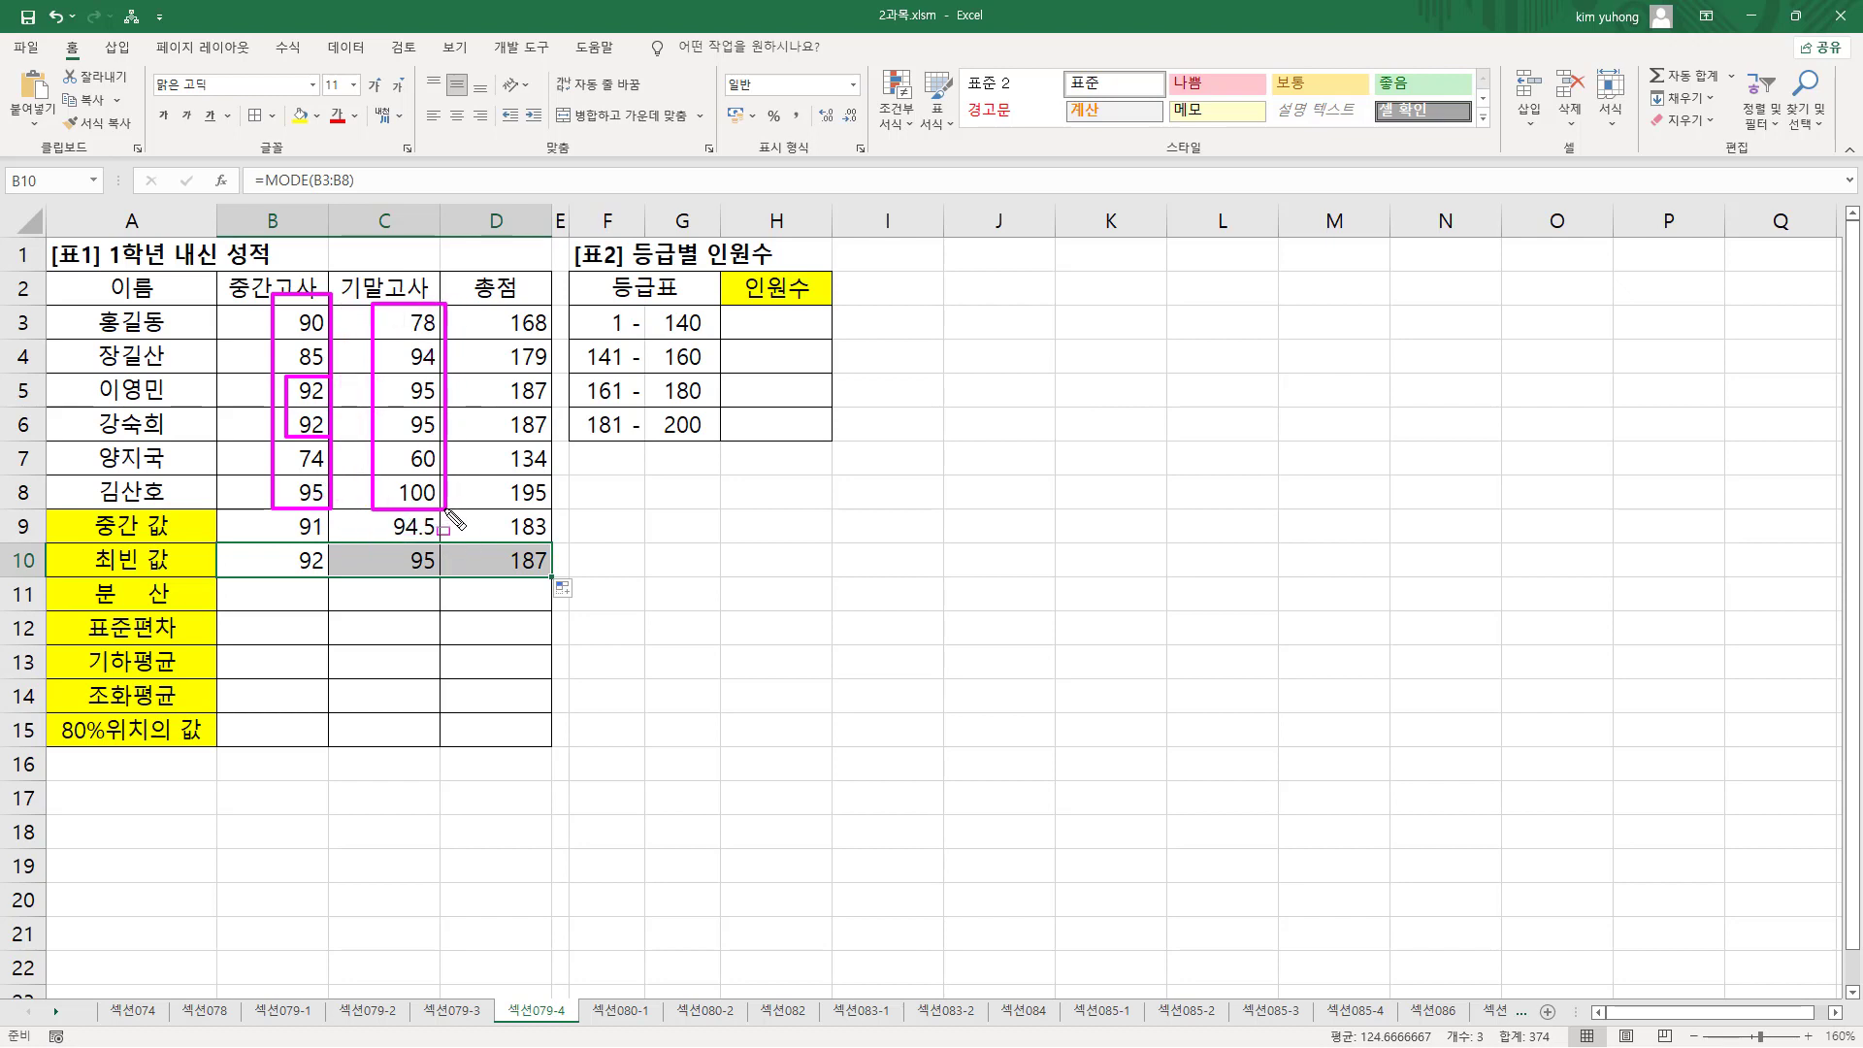
left_click_drag(395, 374, 442, 431)
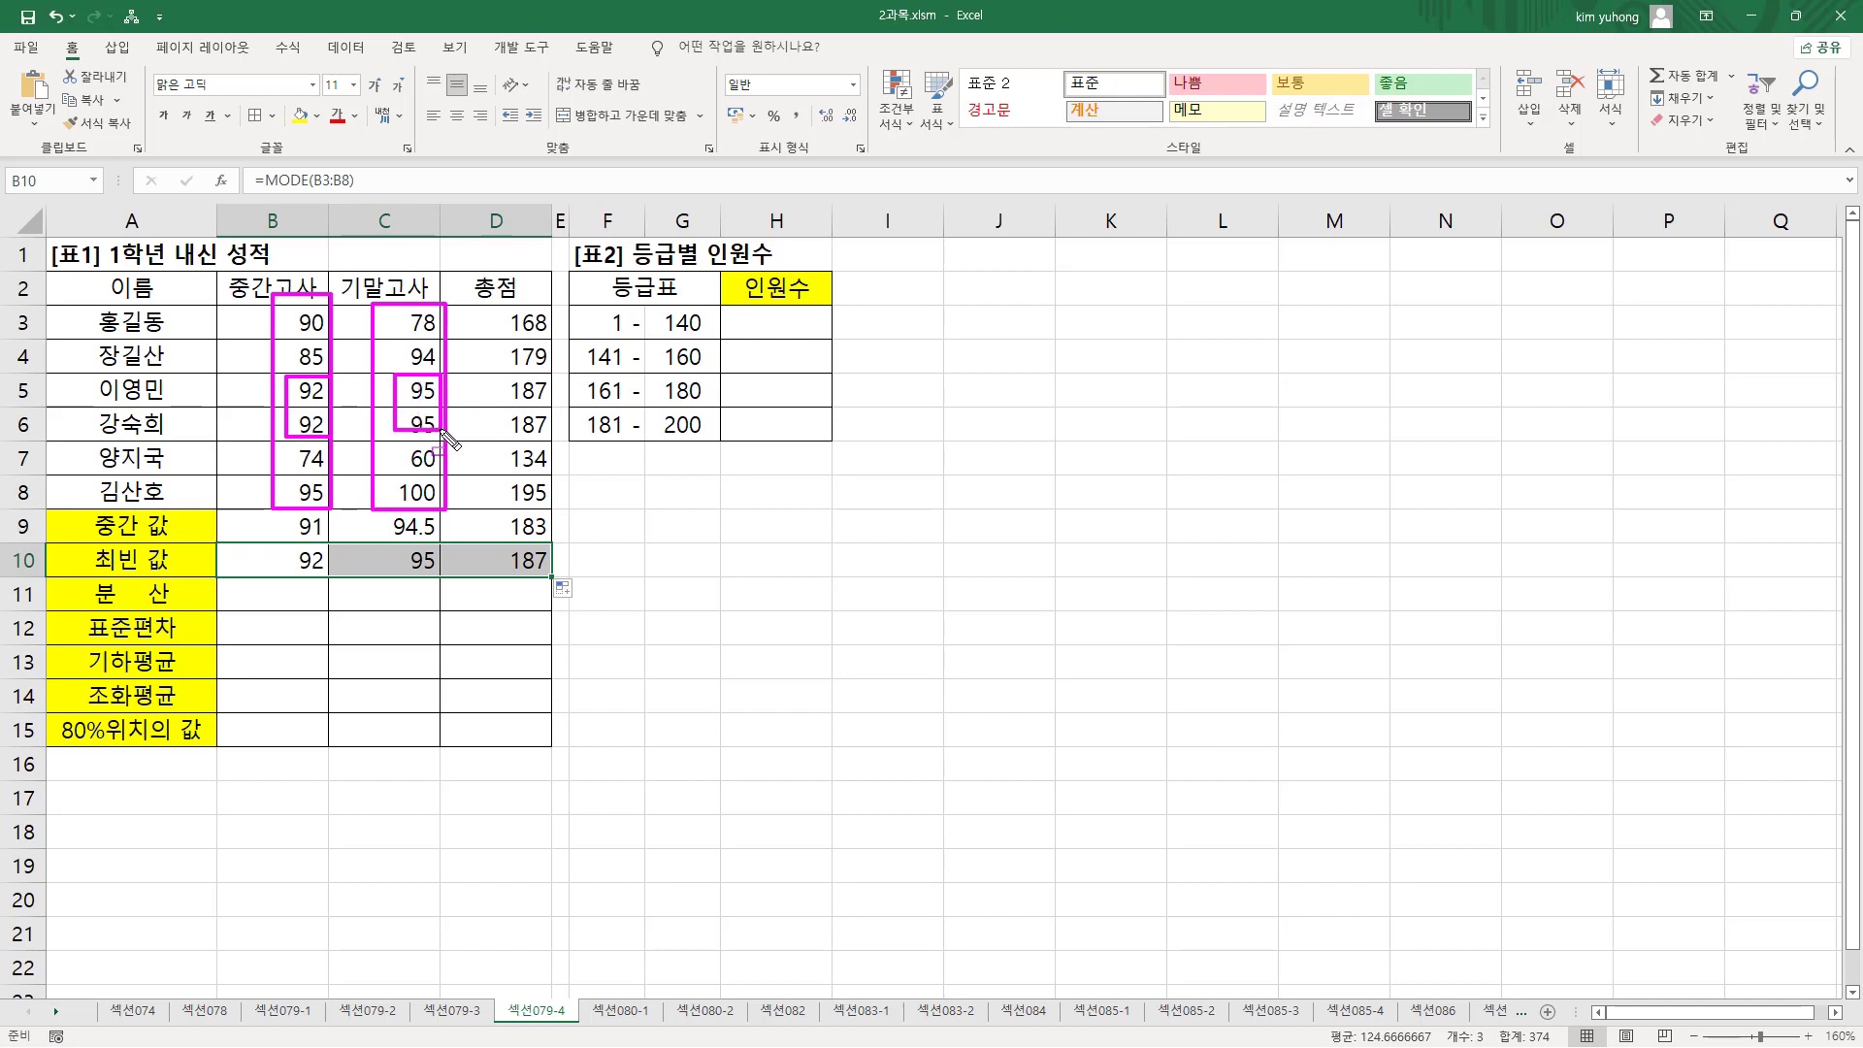
left_click_drag(483, 303, 555, 515)
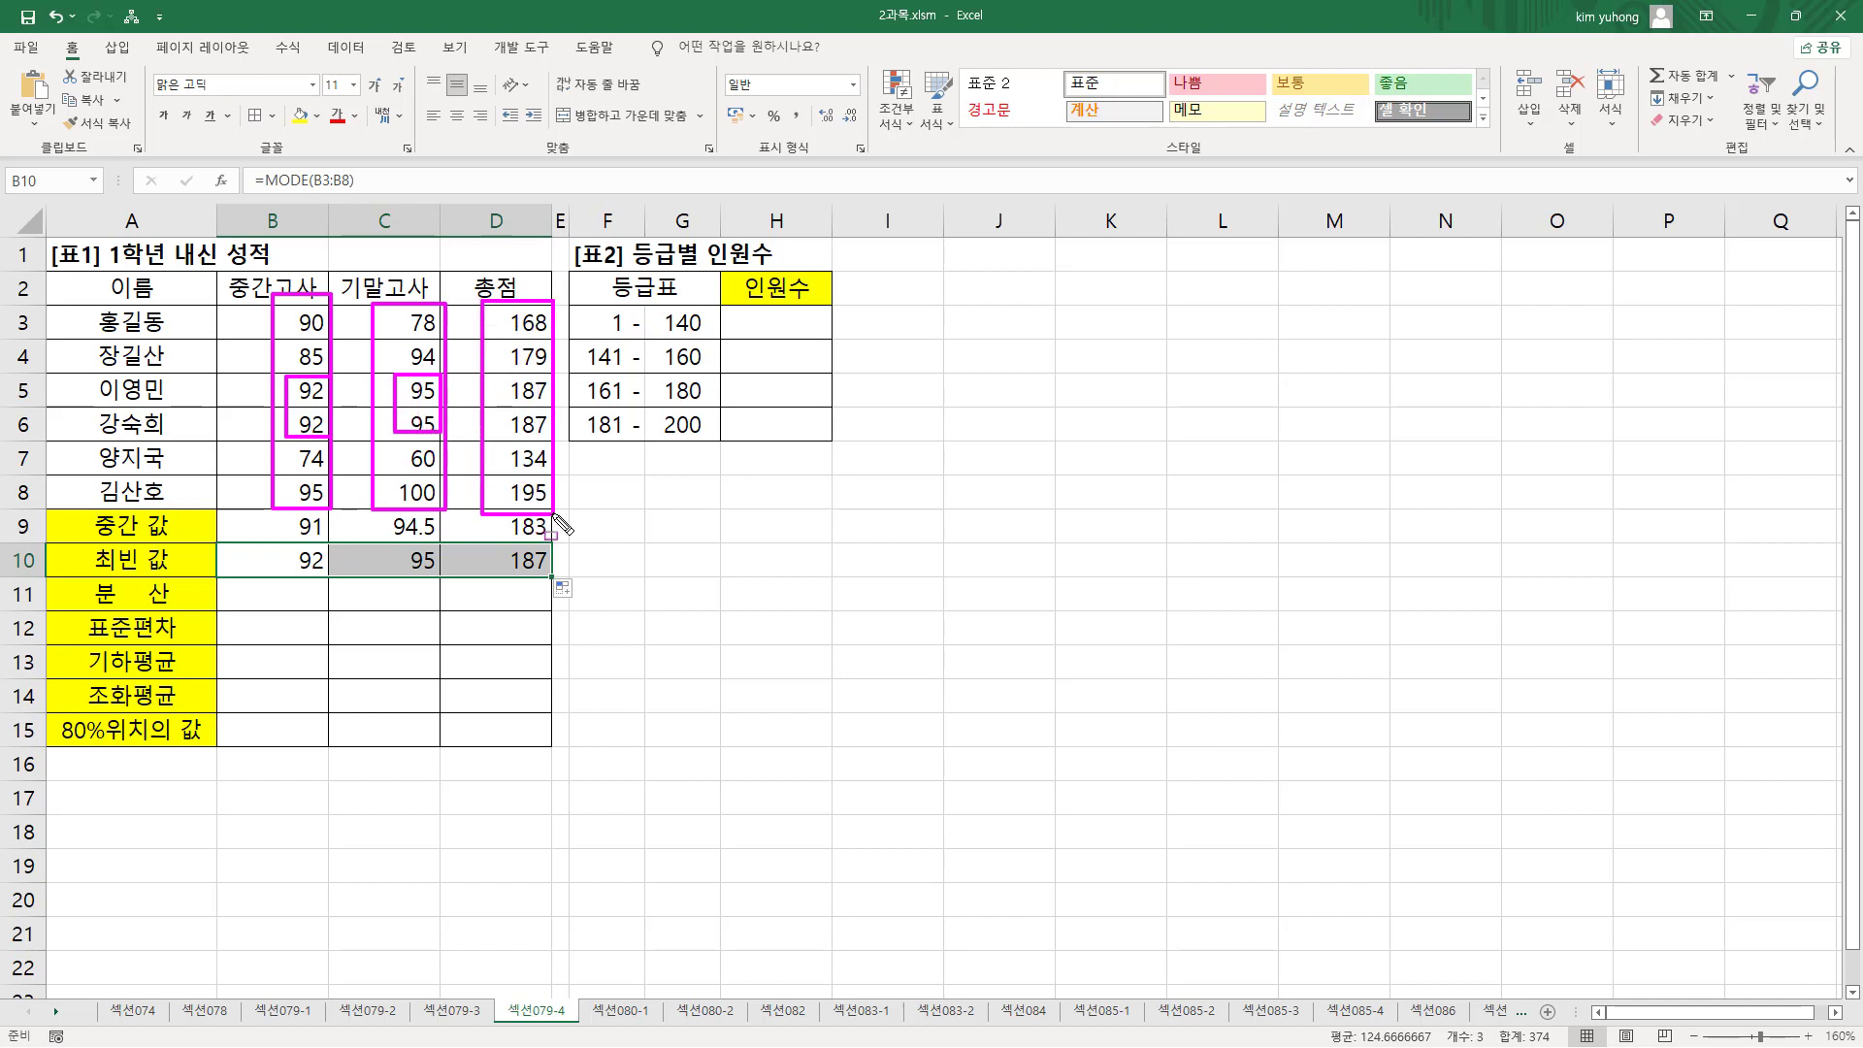
left_click_drag(503, 377, 555, 443)
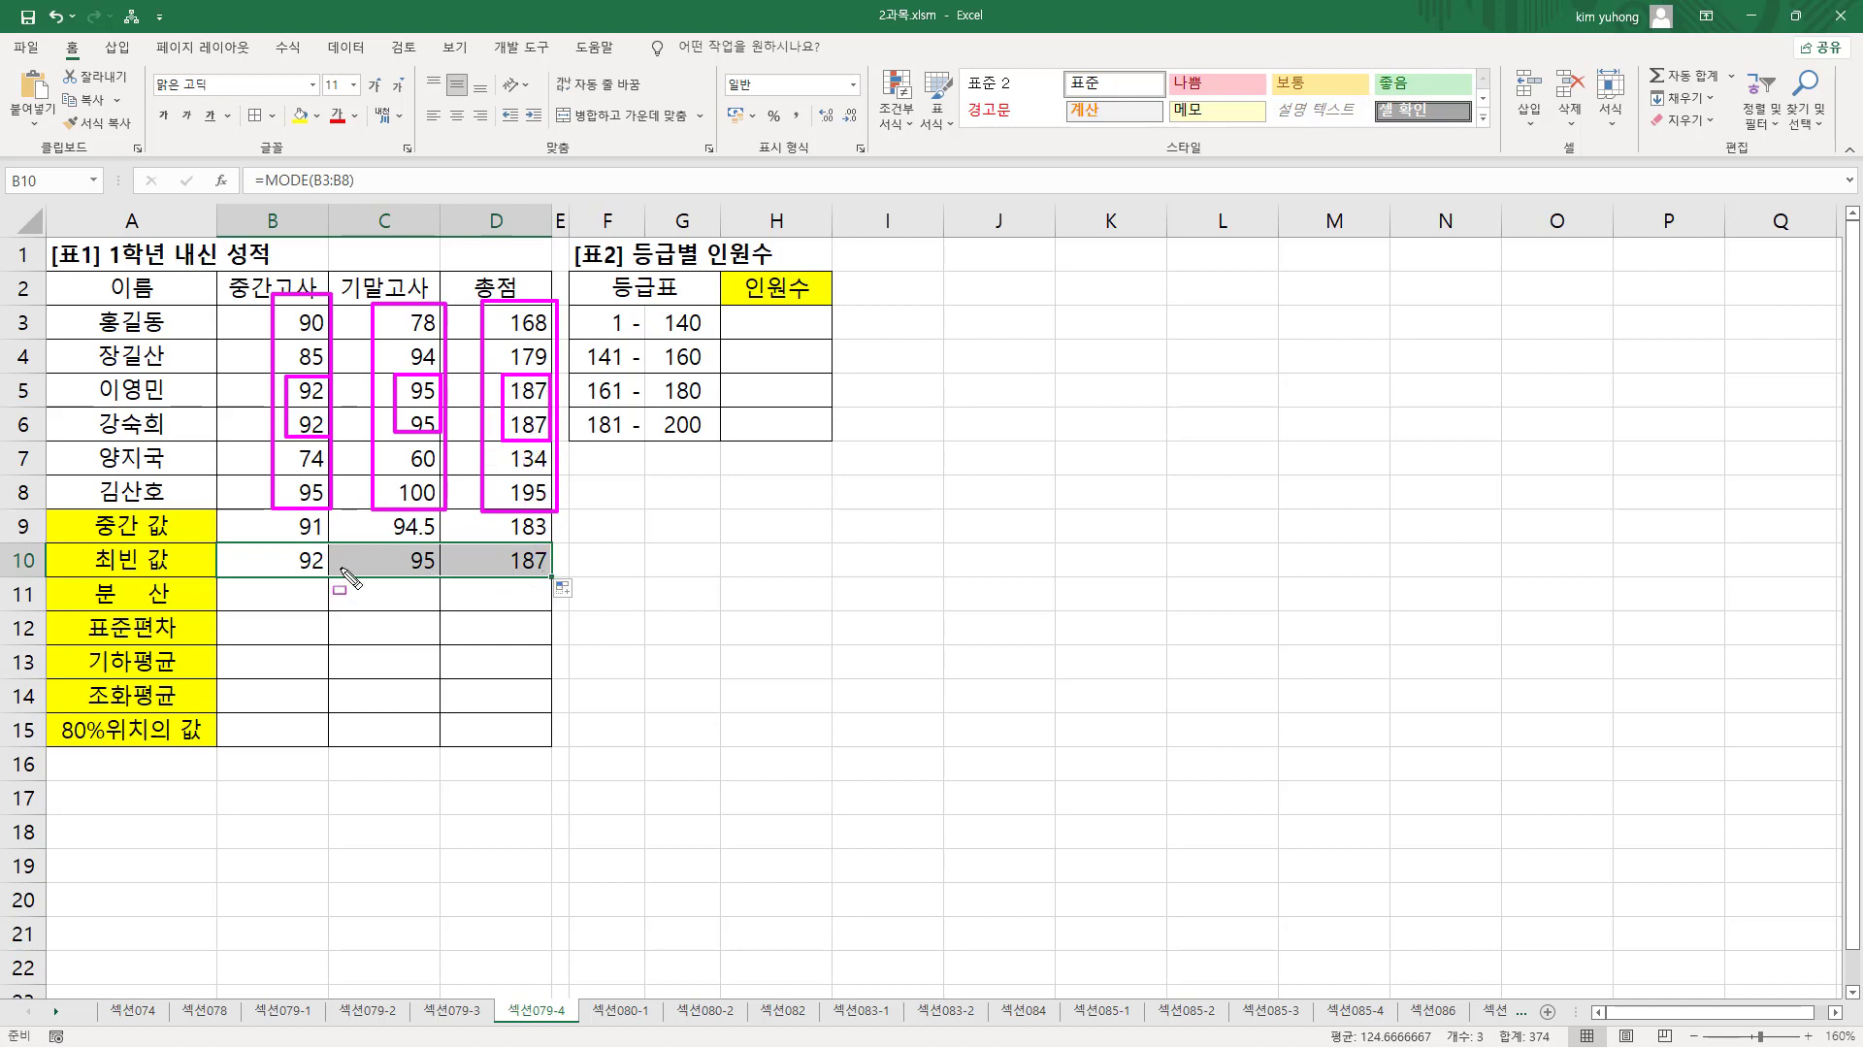
key("Escape")
- Enter =VAR(B3:B8) in B11 for 분산 and fill it across to D11
left_click(279, 602)
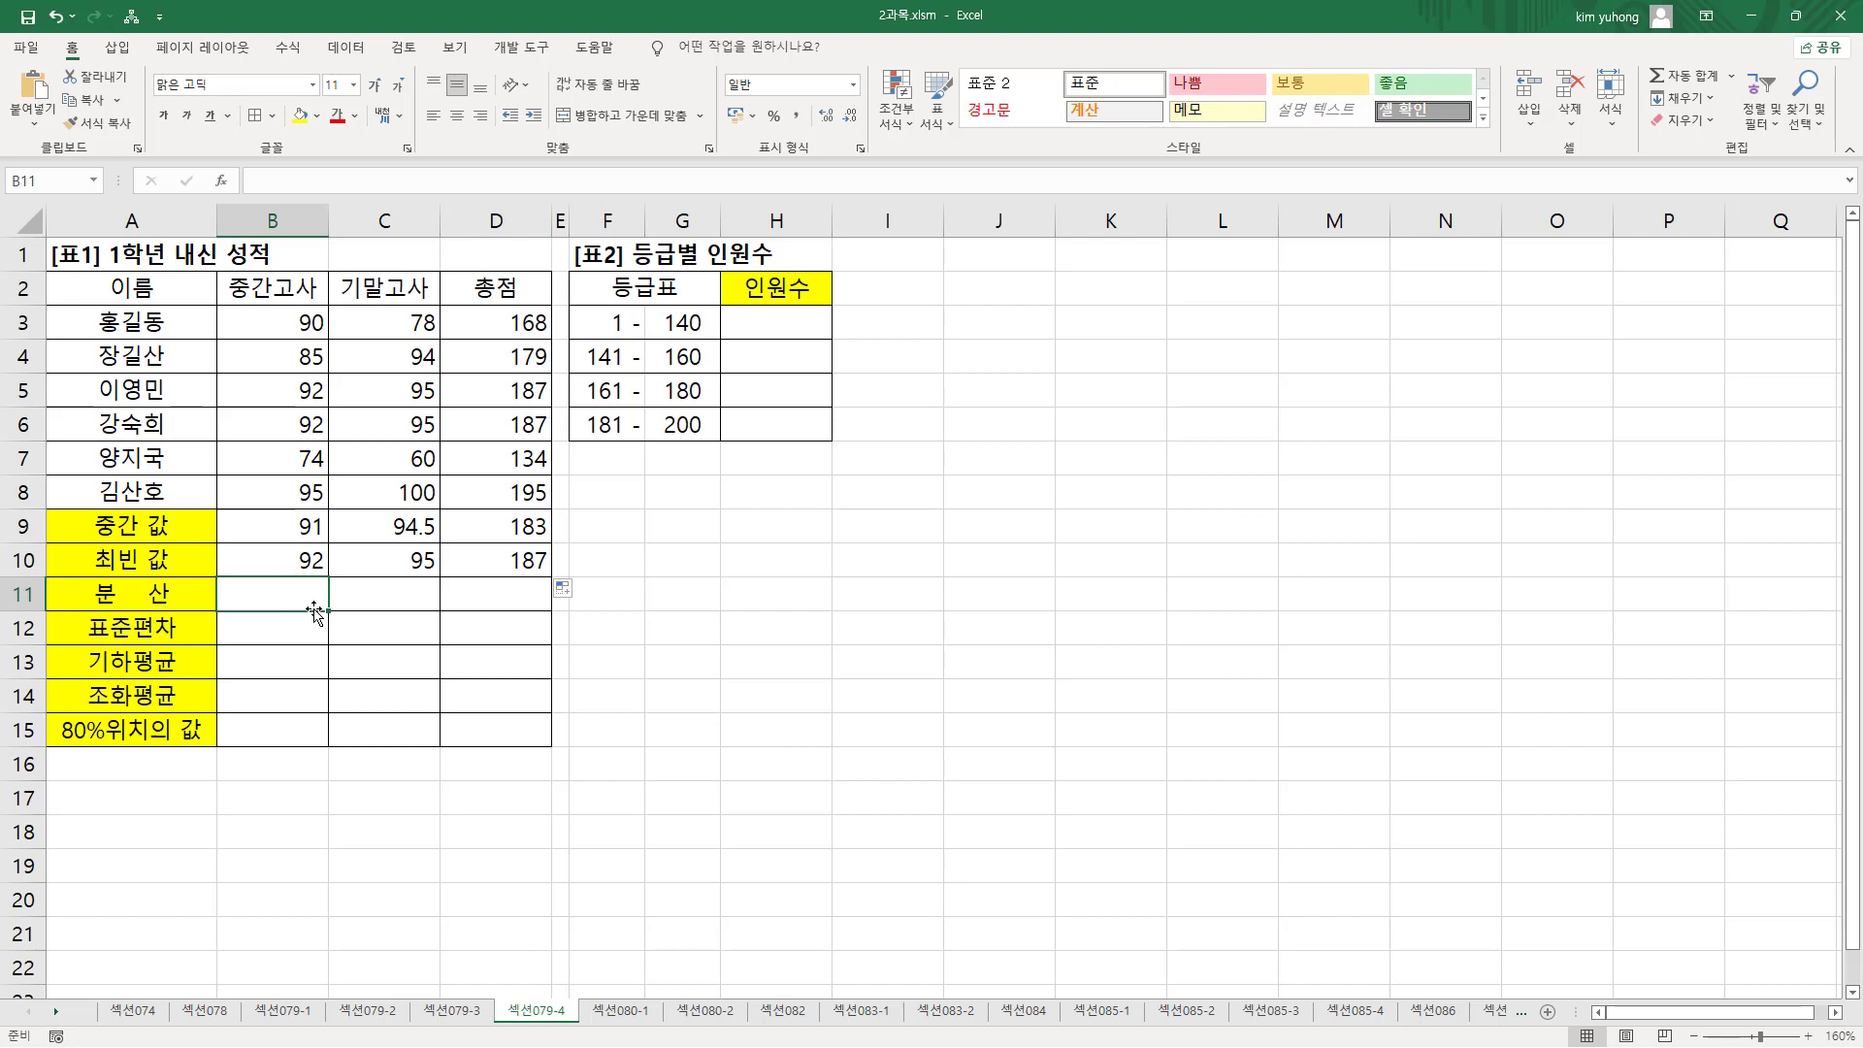
type("=VAR(")
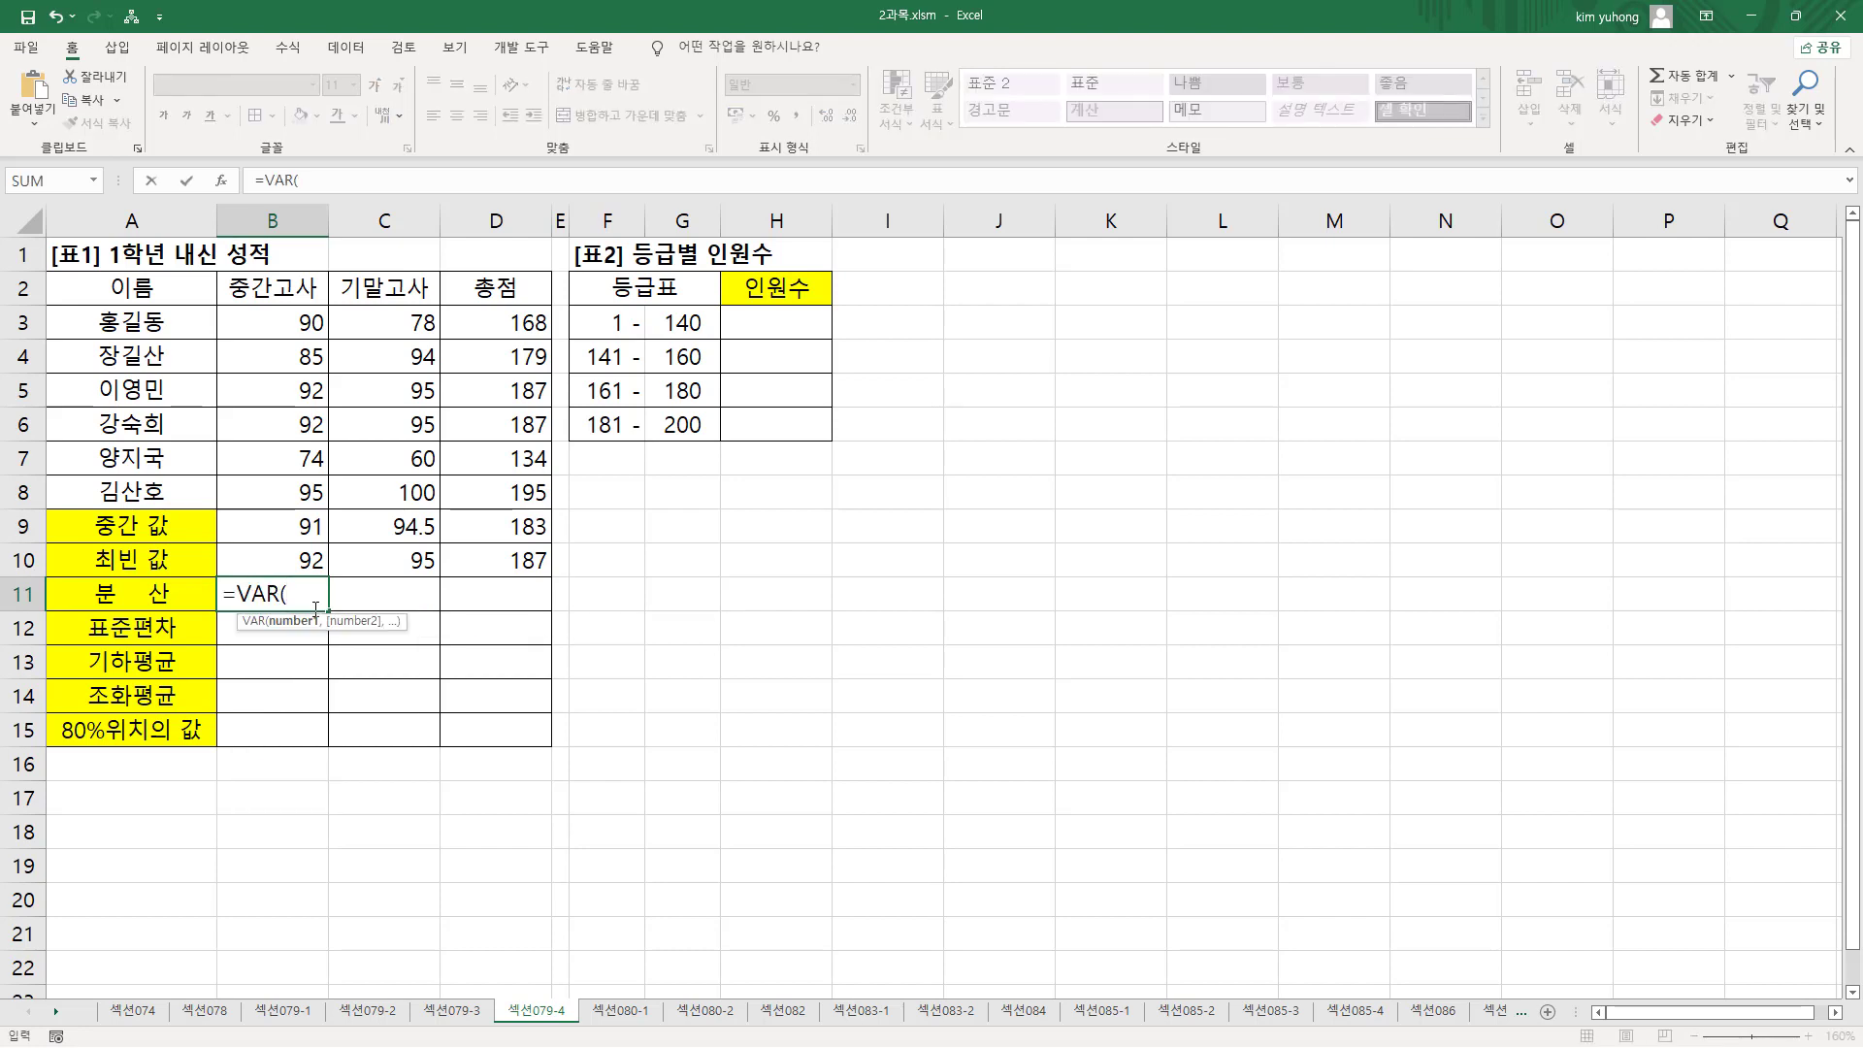
left_click_drag(305, 320, 288, 494)
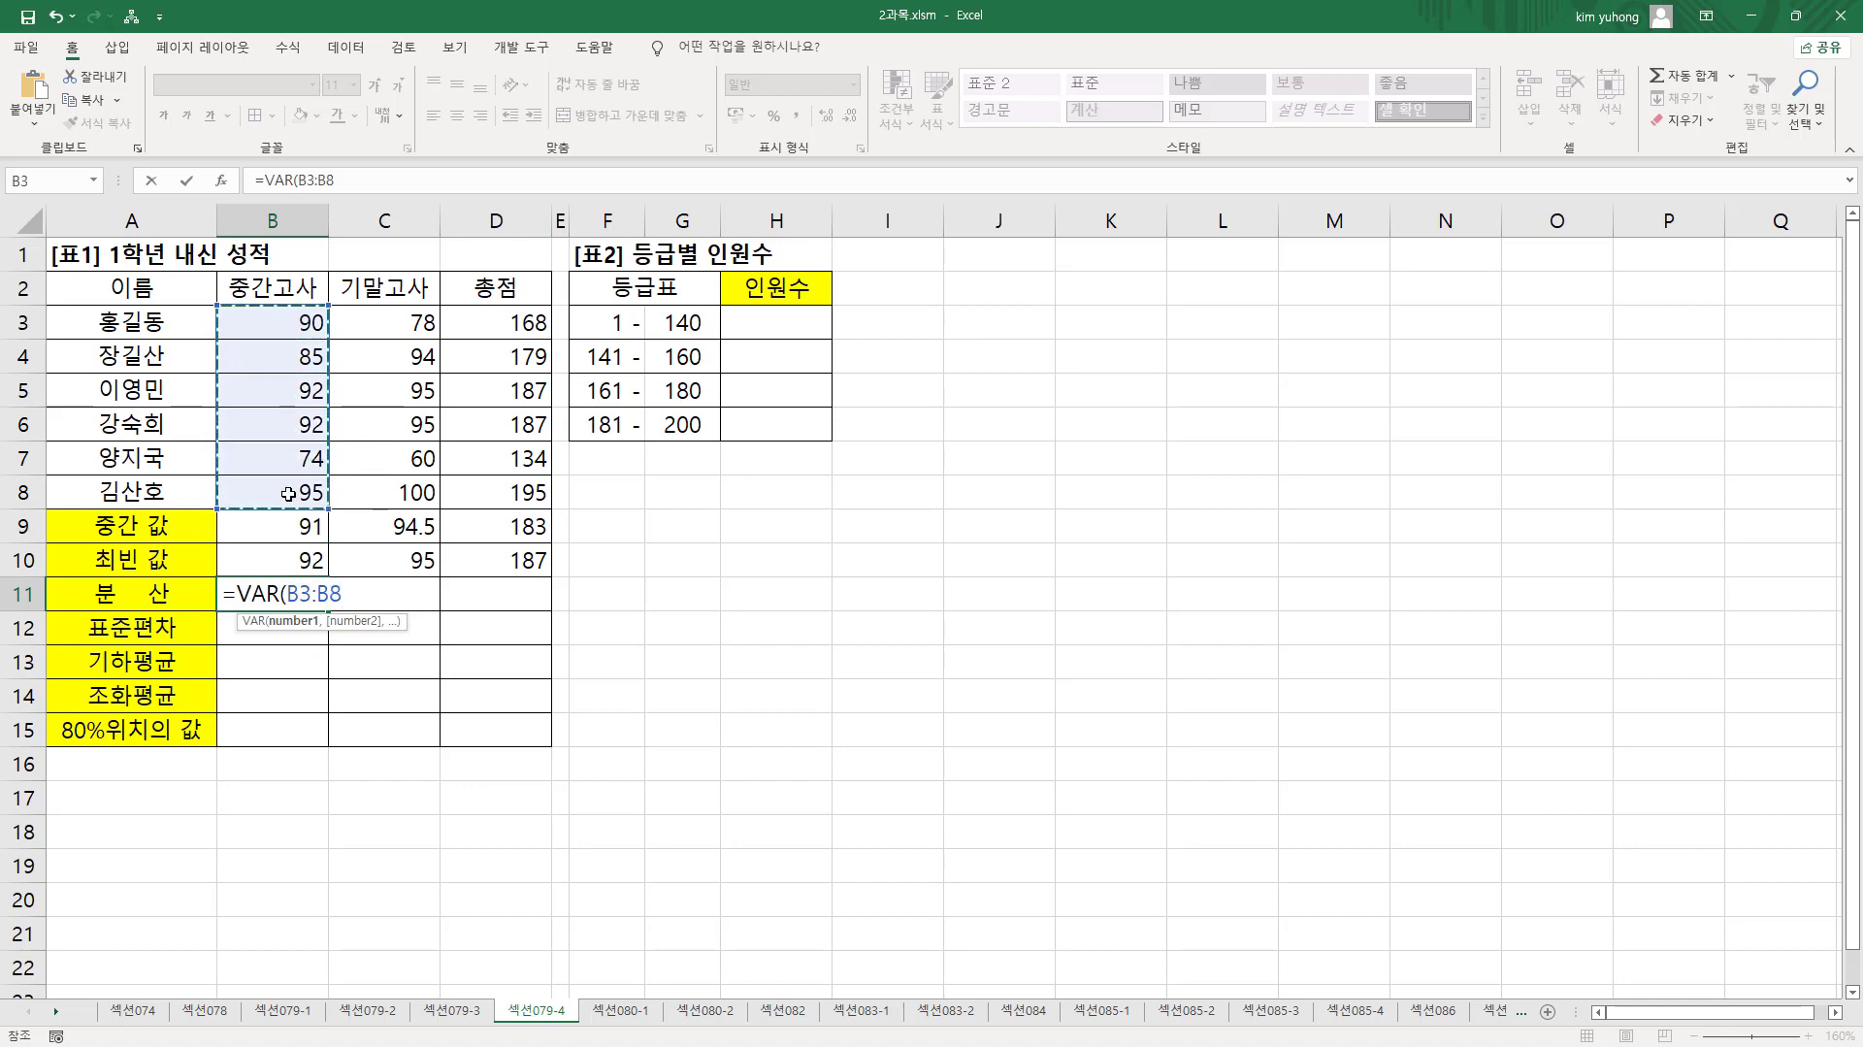
type(")")
key("Return")
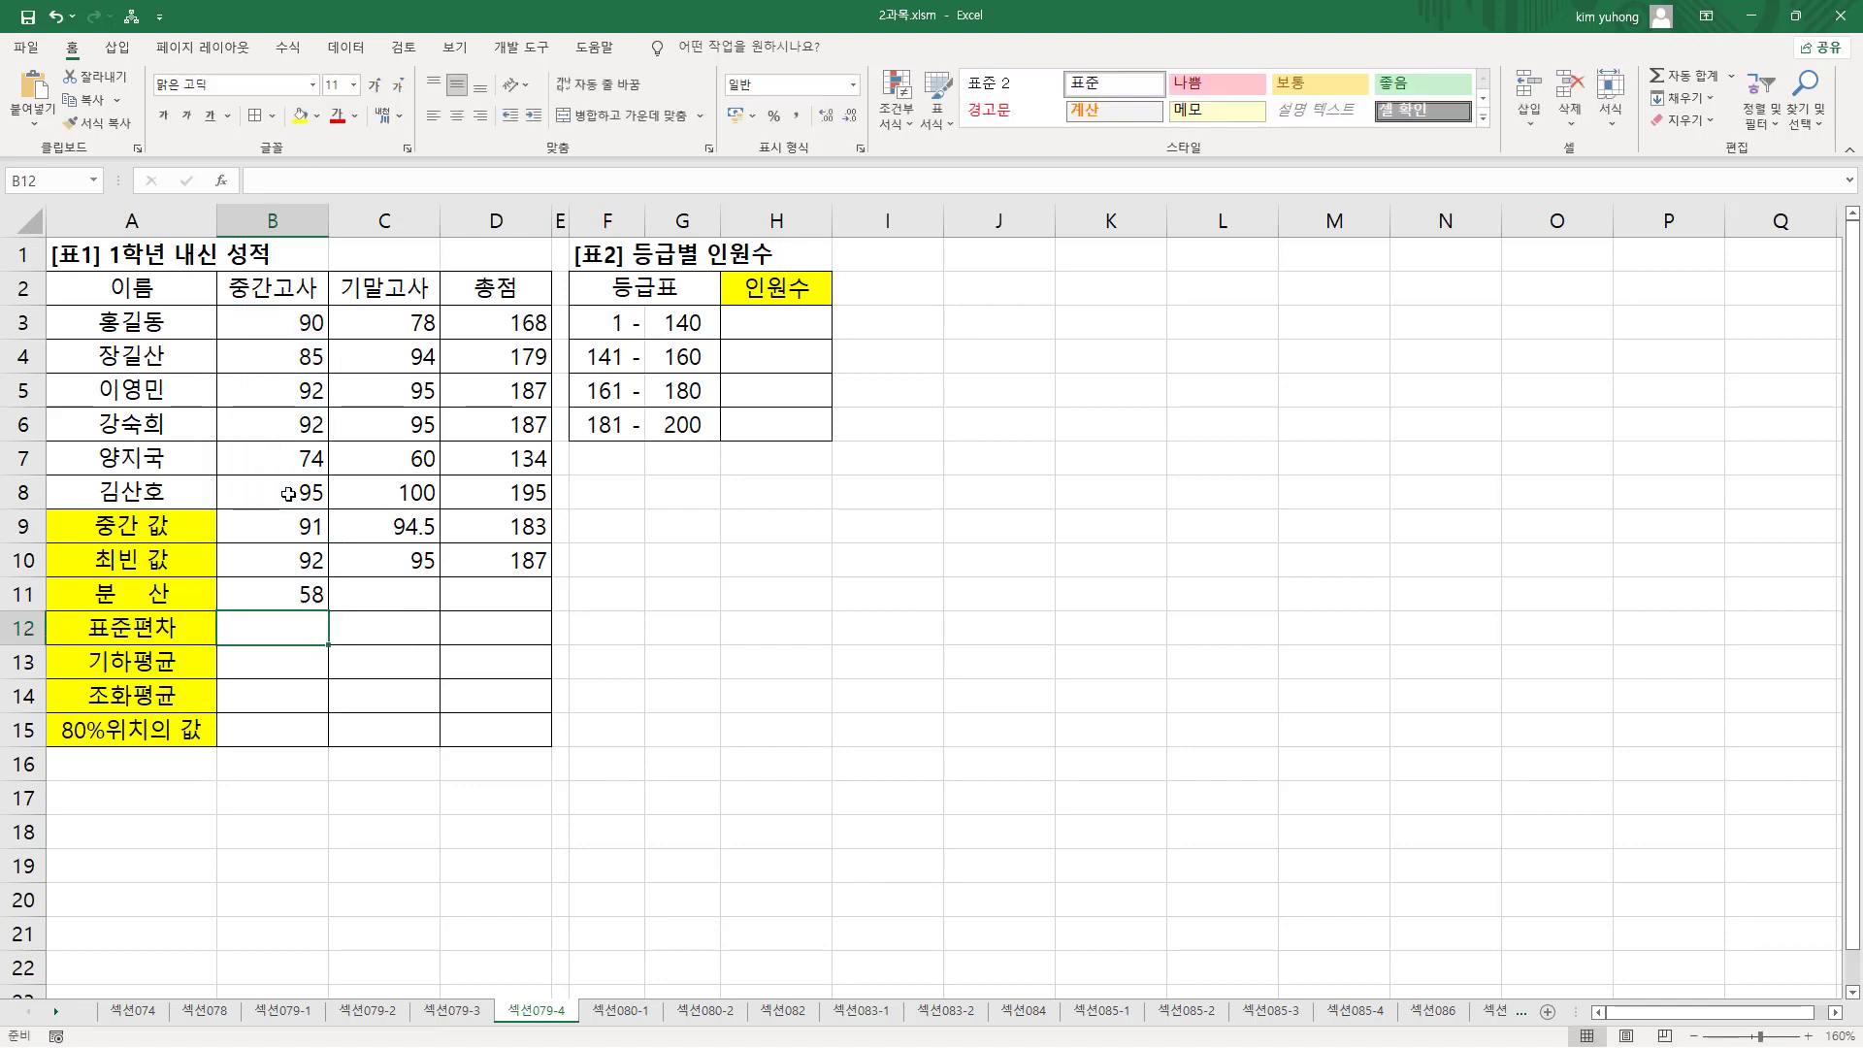
left_click(300, 596)
left_click_drag(328, 609, 536, 607)
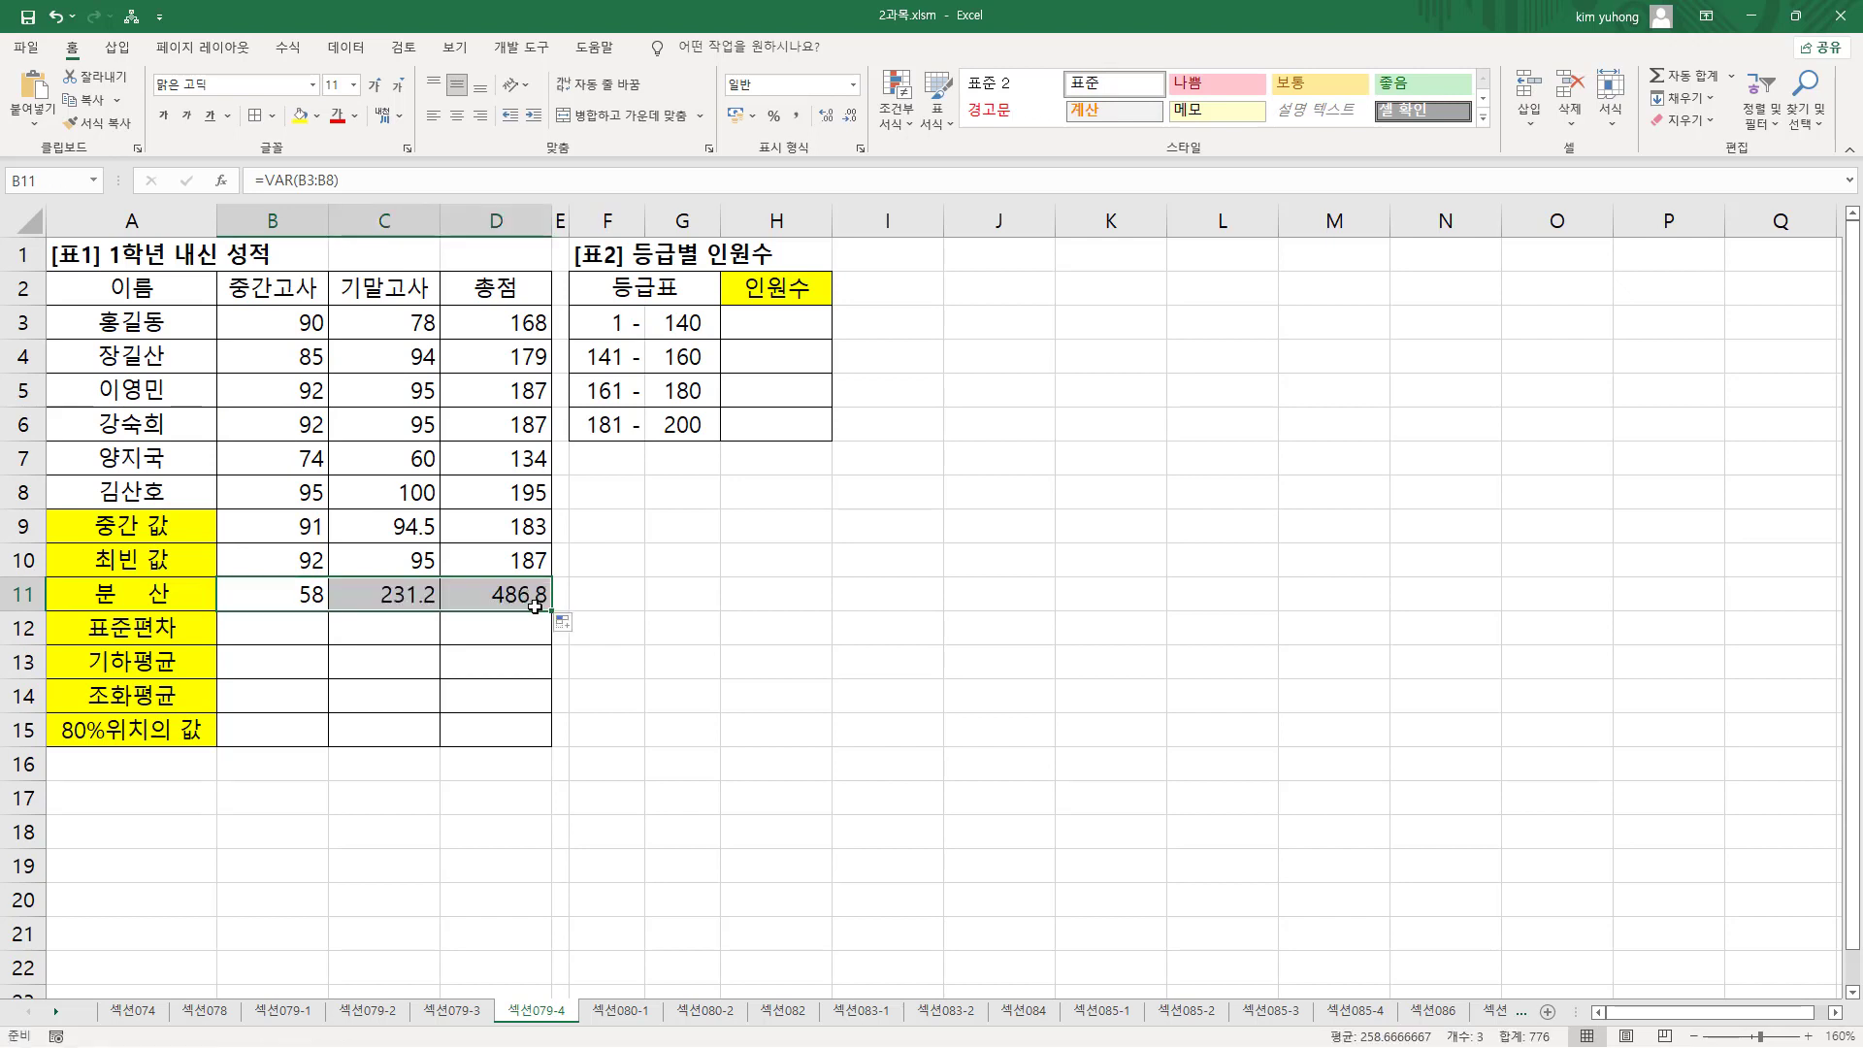
- Enter =STDEV(B3:B8) in B12 for 표준편차 and fill it across to D12
left_click(286, 636)
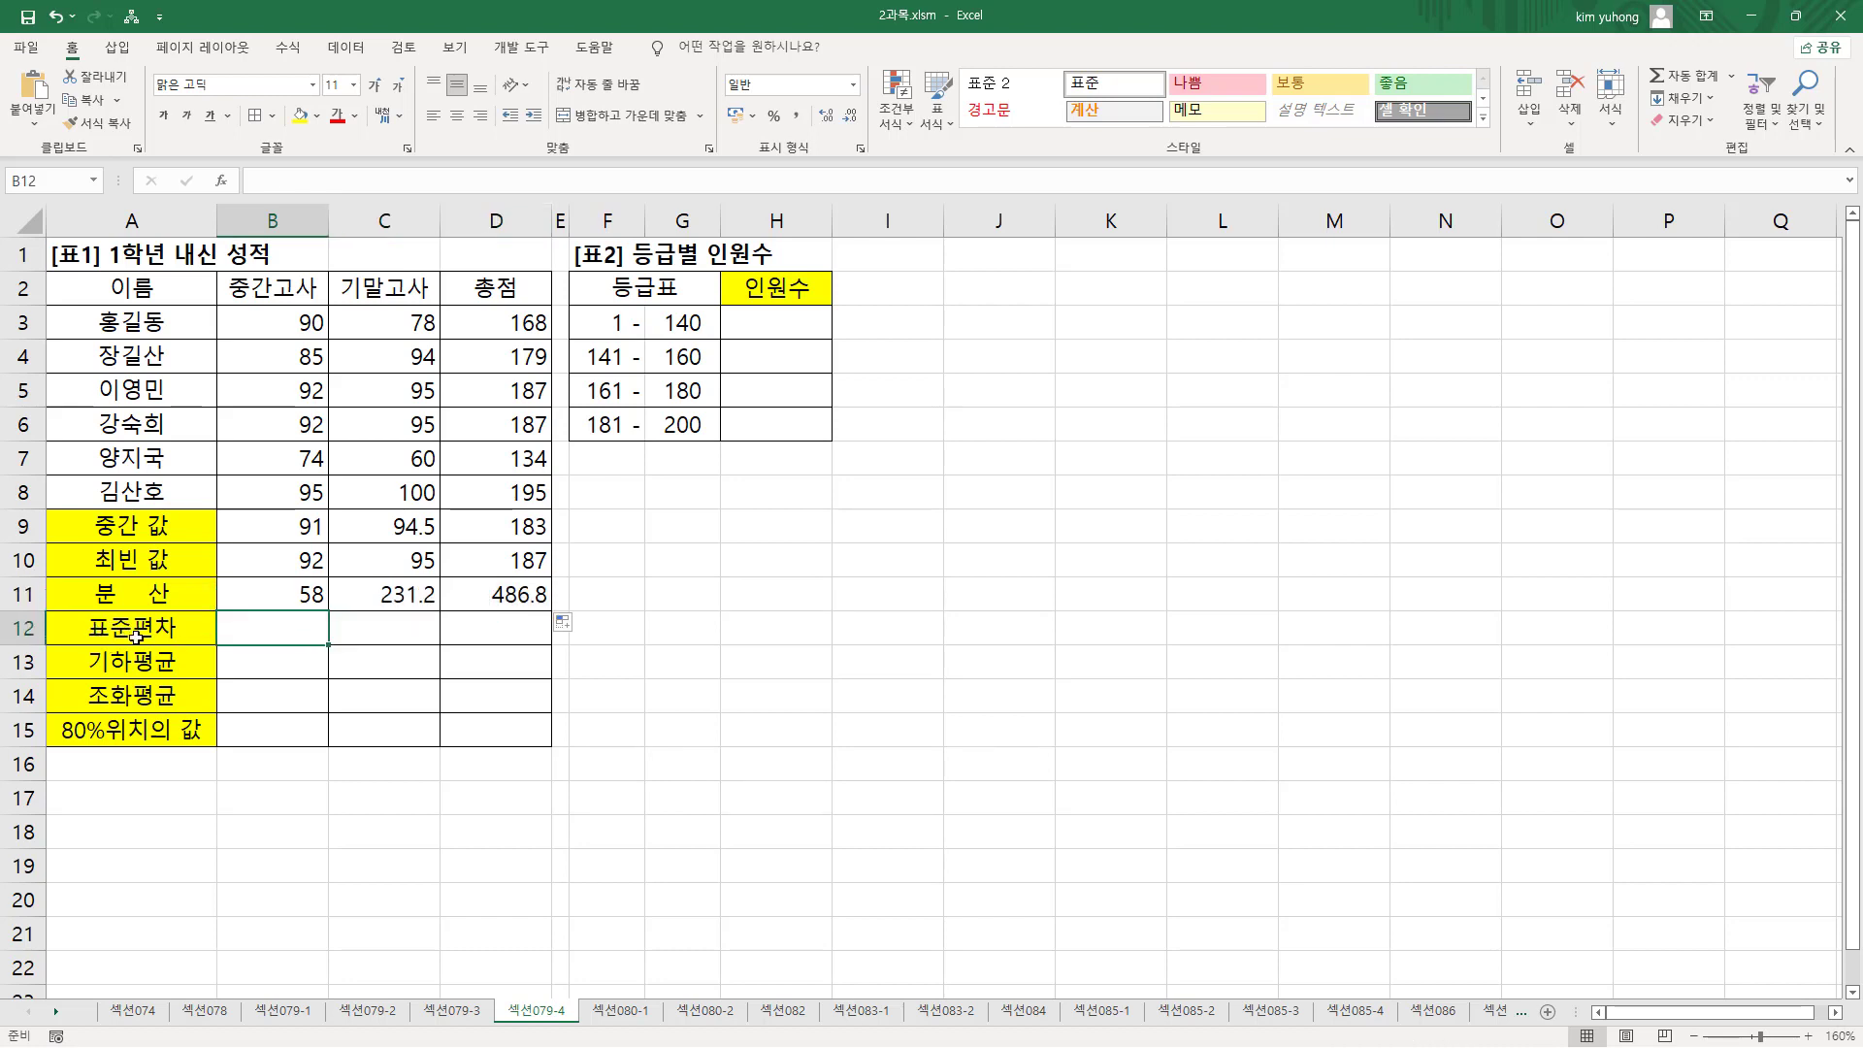
type("=")
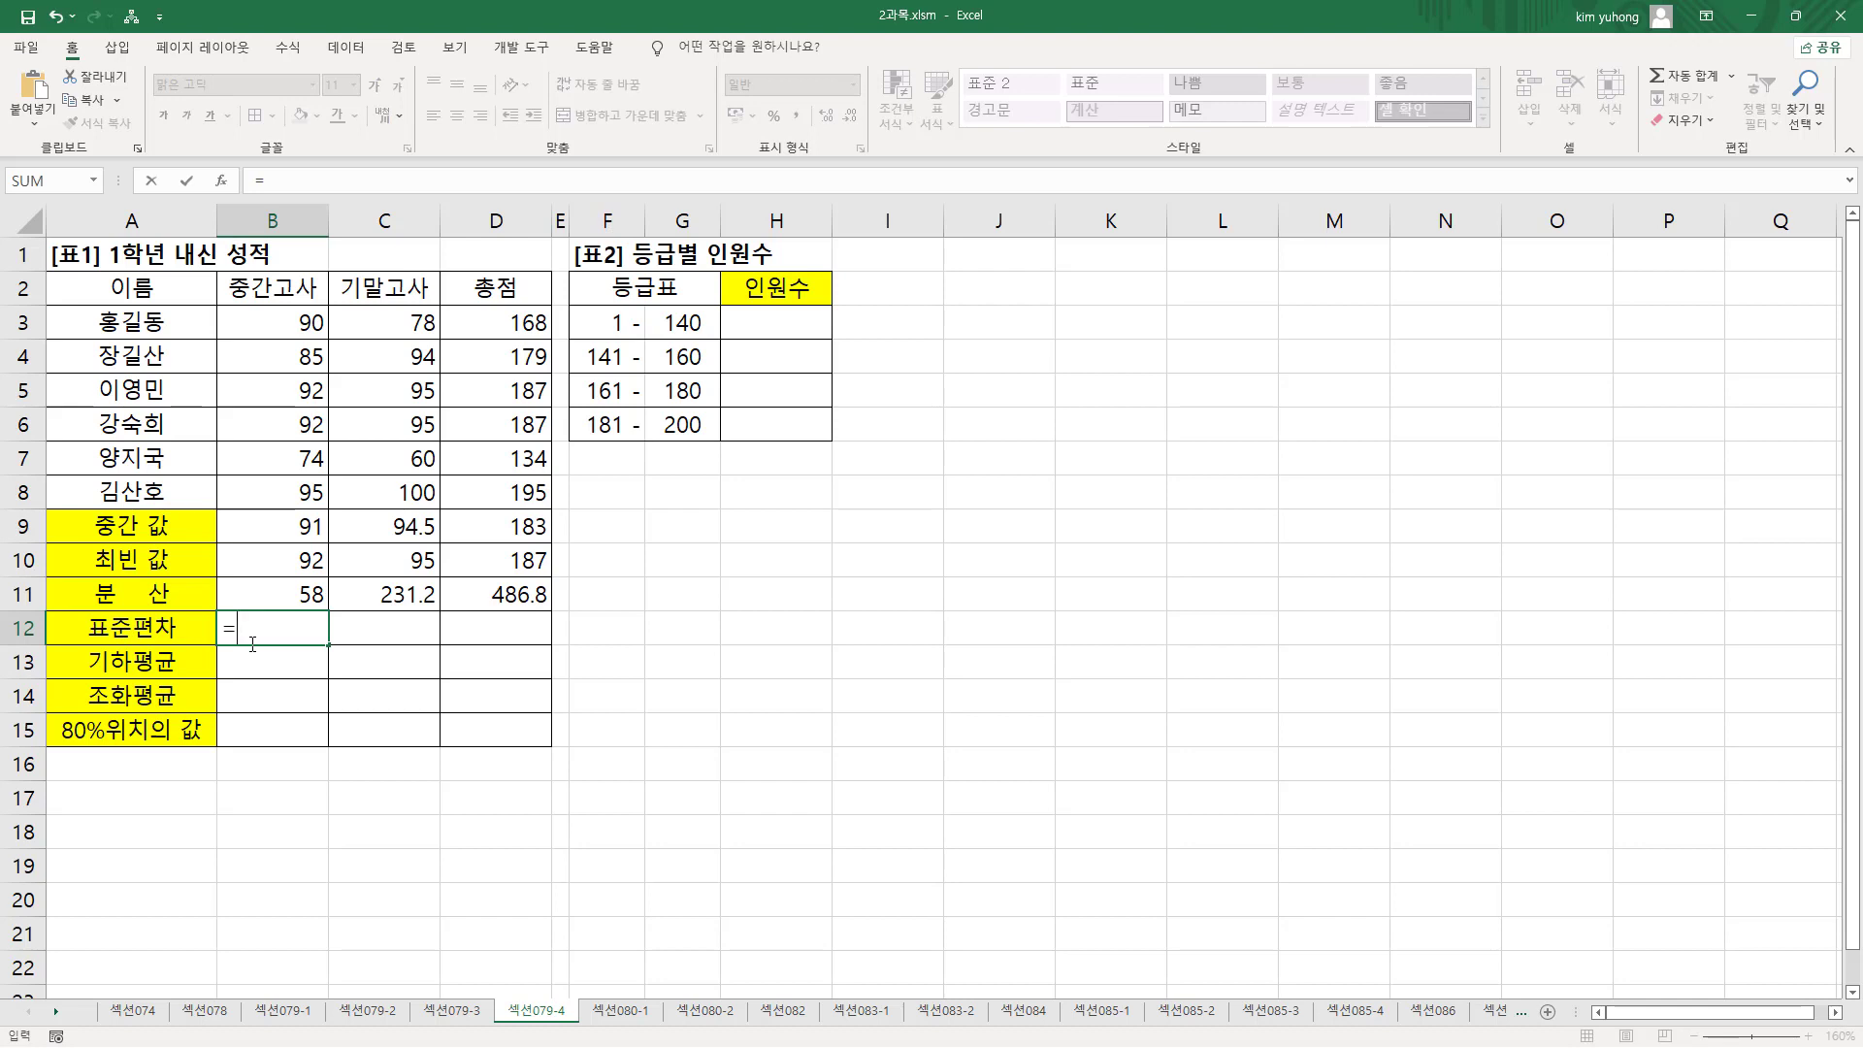
type("STDEV(")
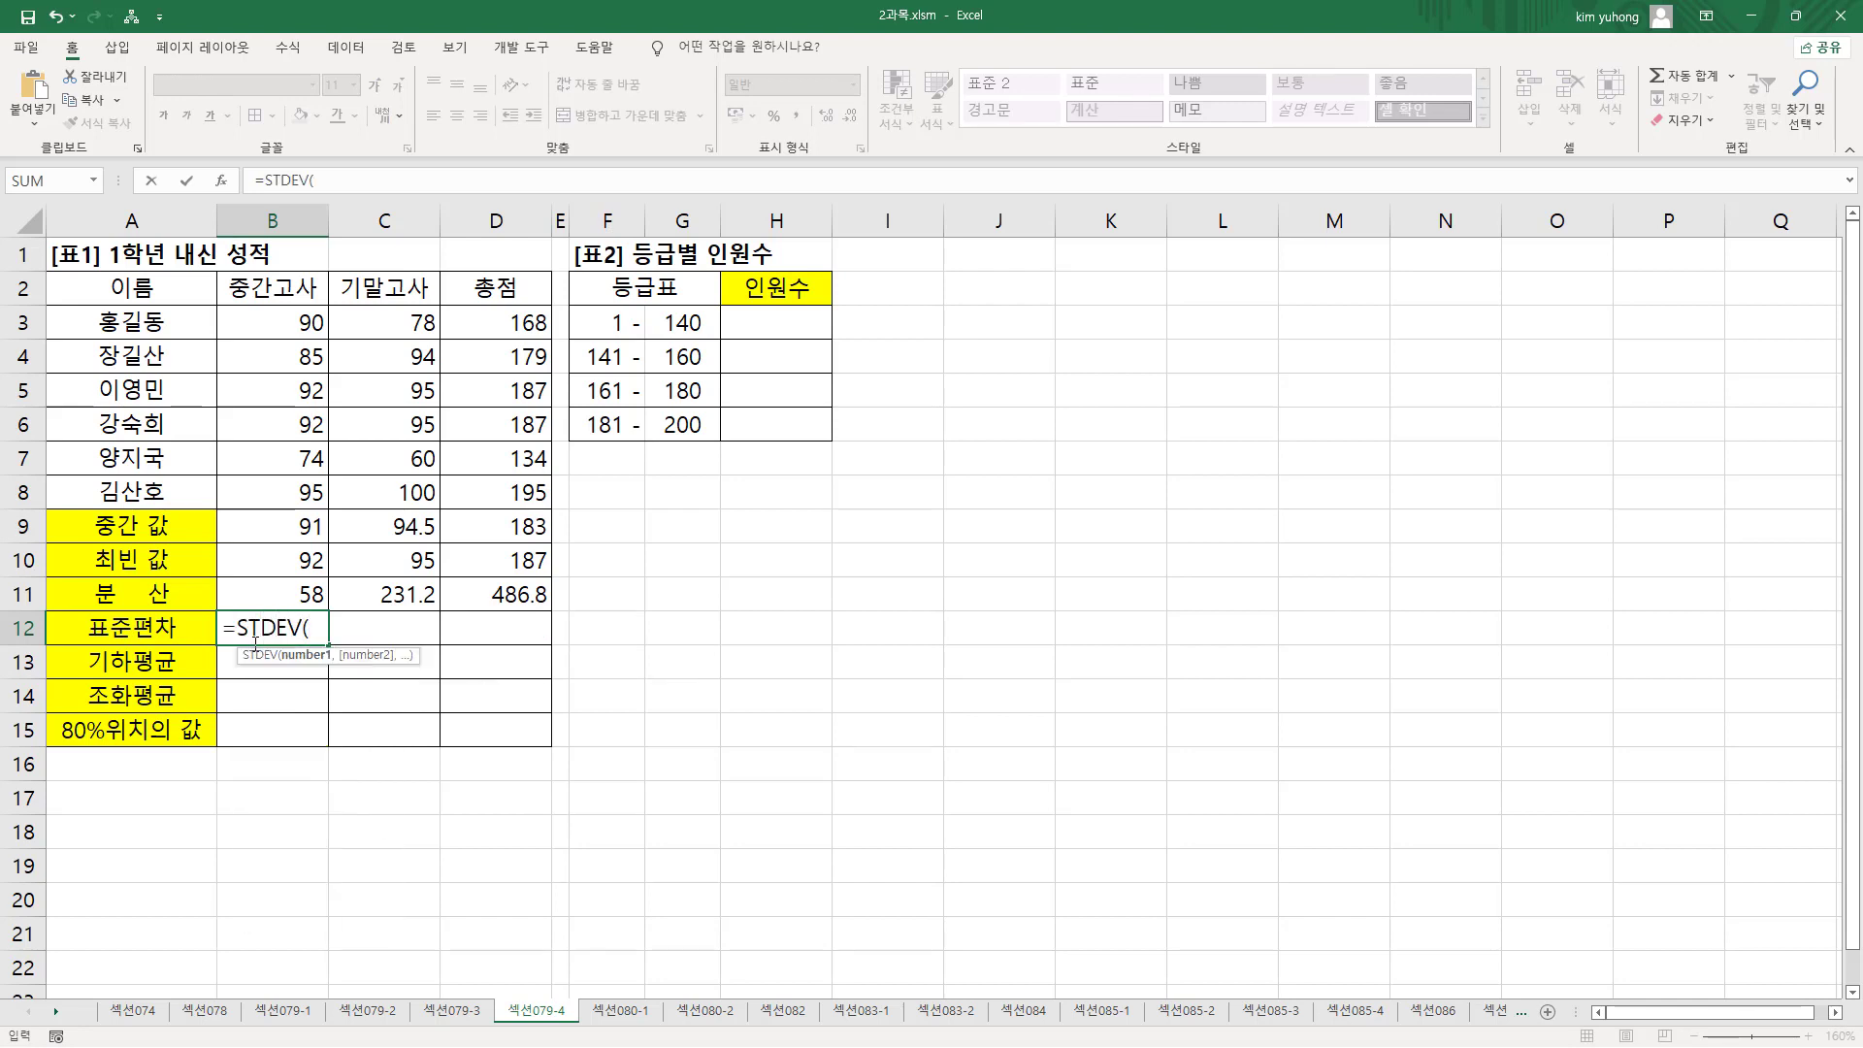
left_click_drag(285, 321, 277, 503)
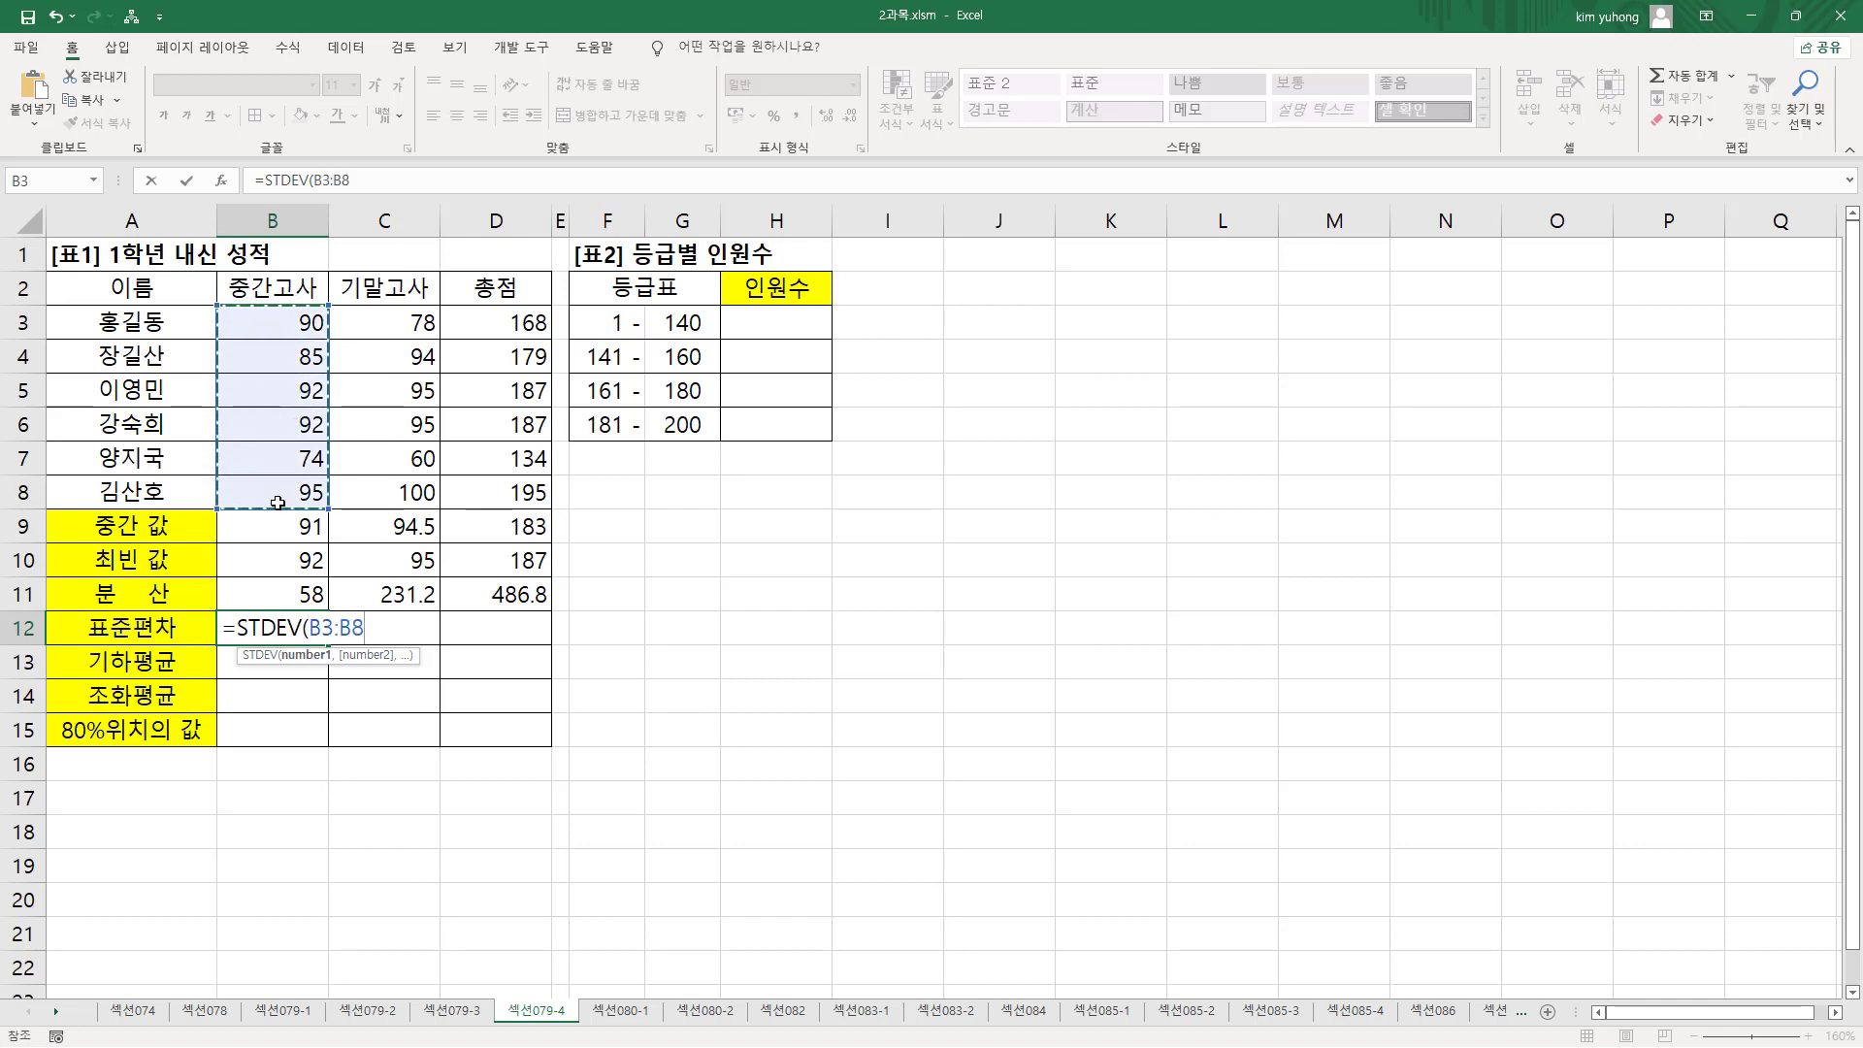
type(")")
key("Return")
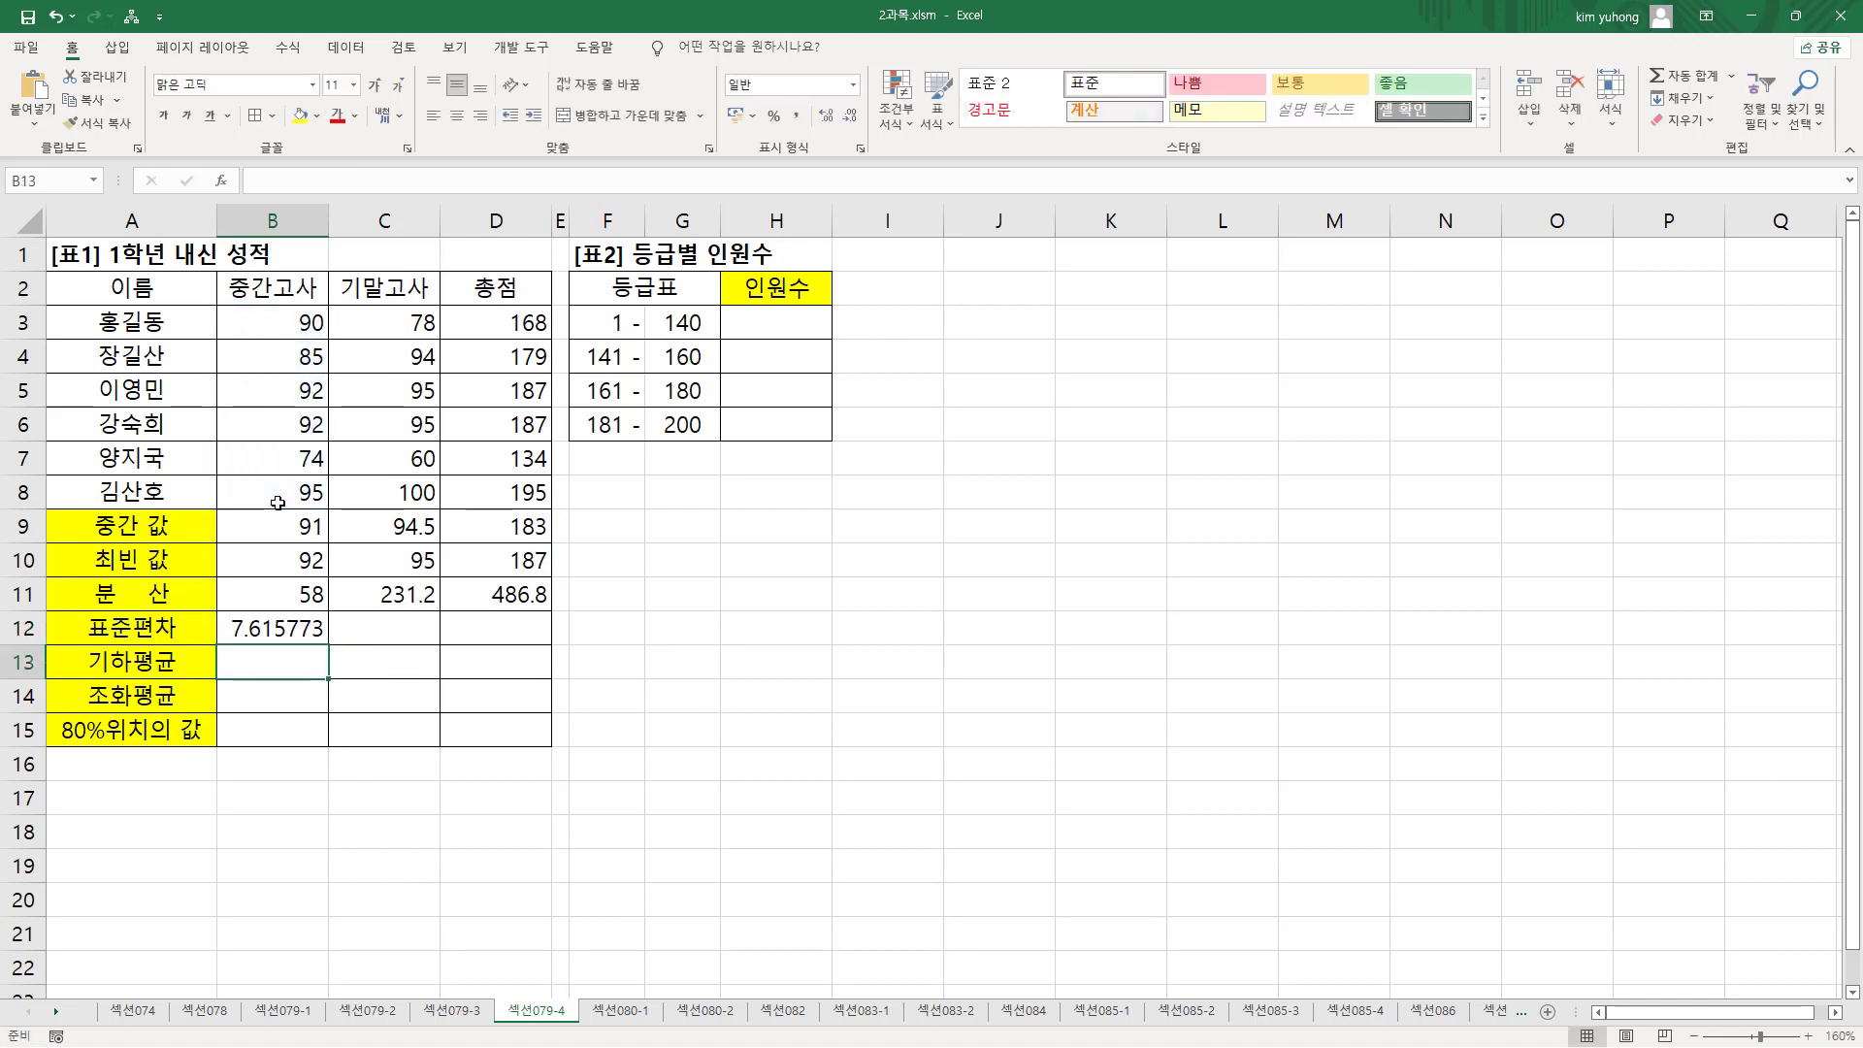
left_click(288, 628)
left_click_drag(328, 644, 556, 644)
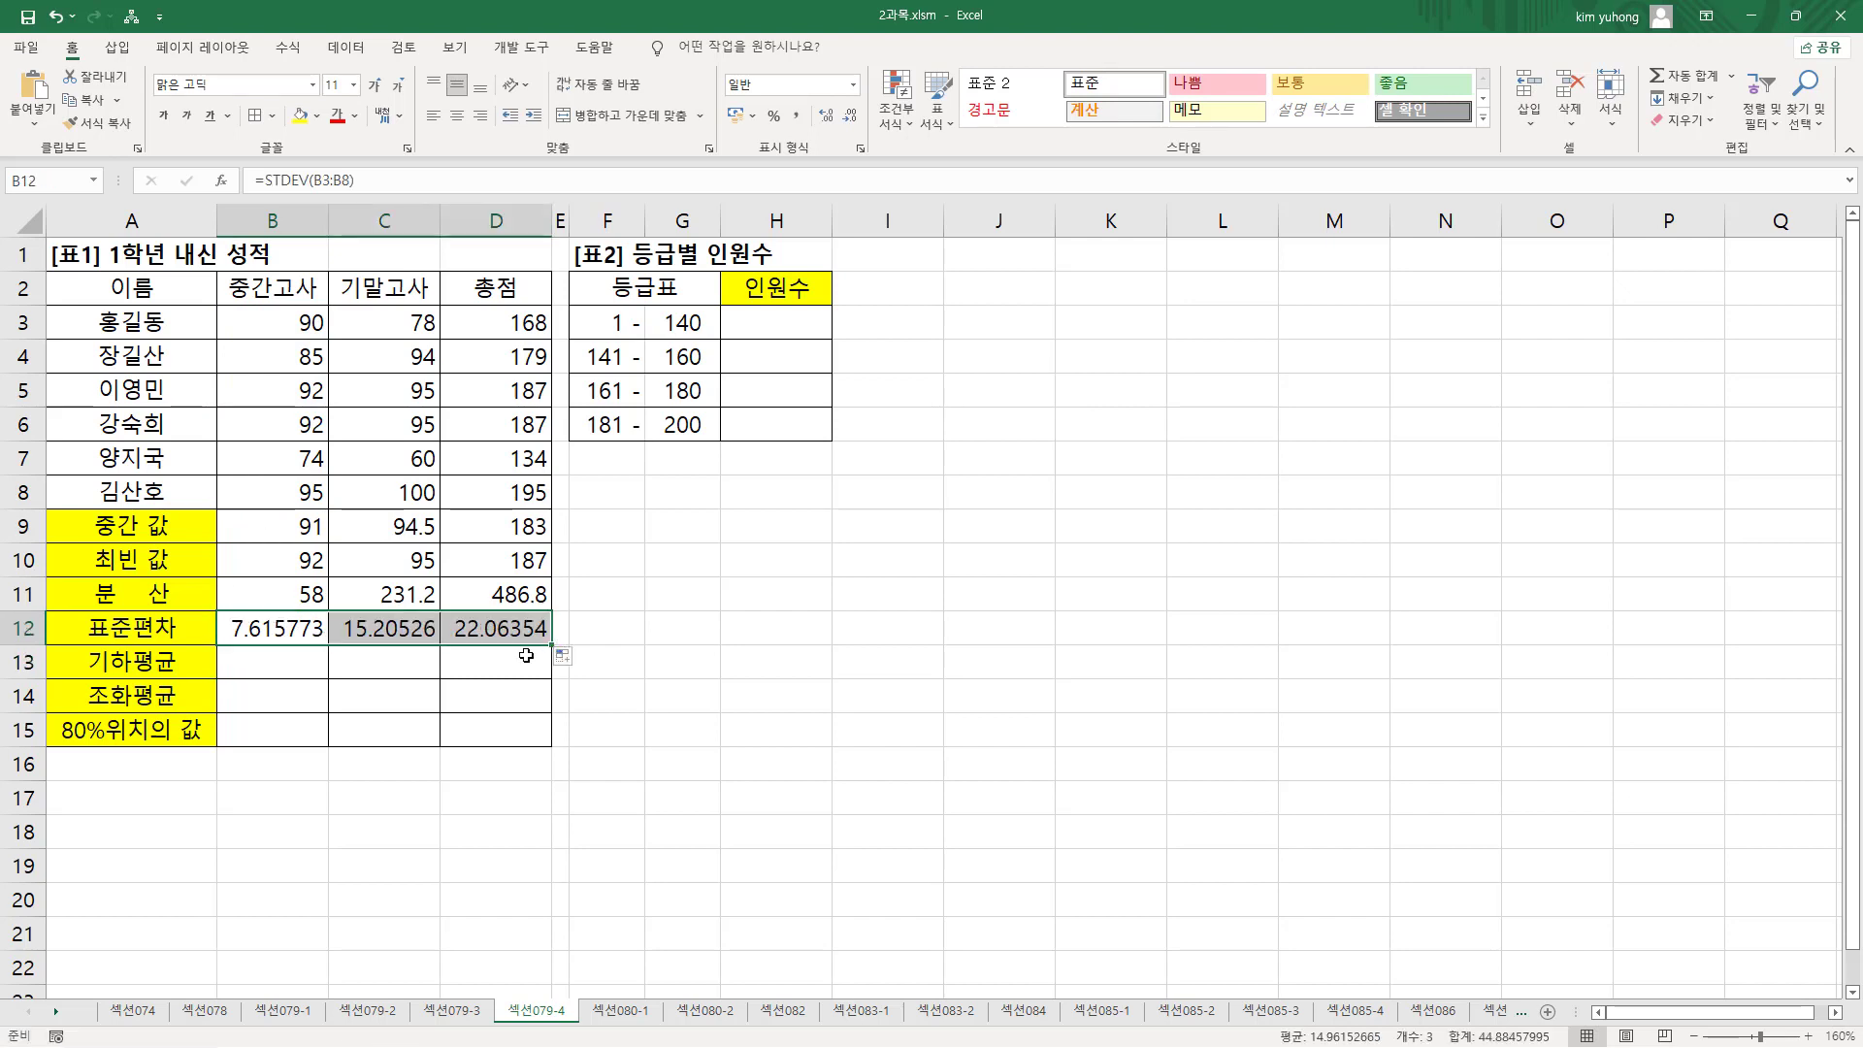
- Enter =GEOMEAN(B3:B8) in B13 for 기하평균 and fill it across to D13
left_click(282, 665)
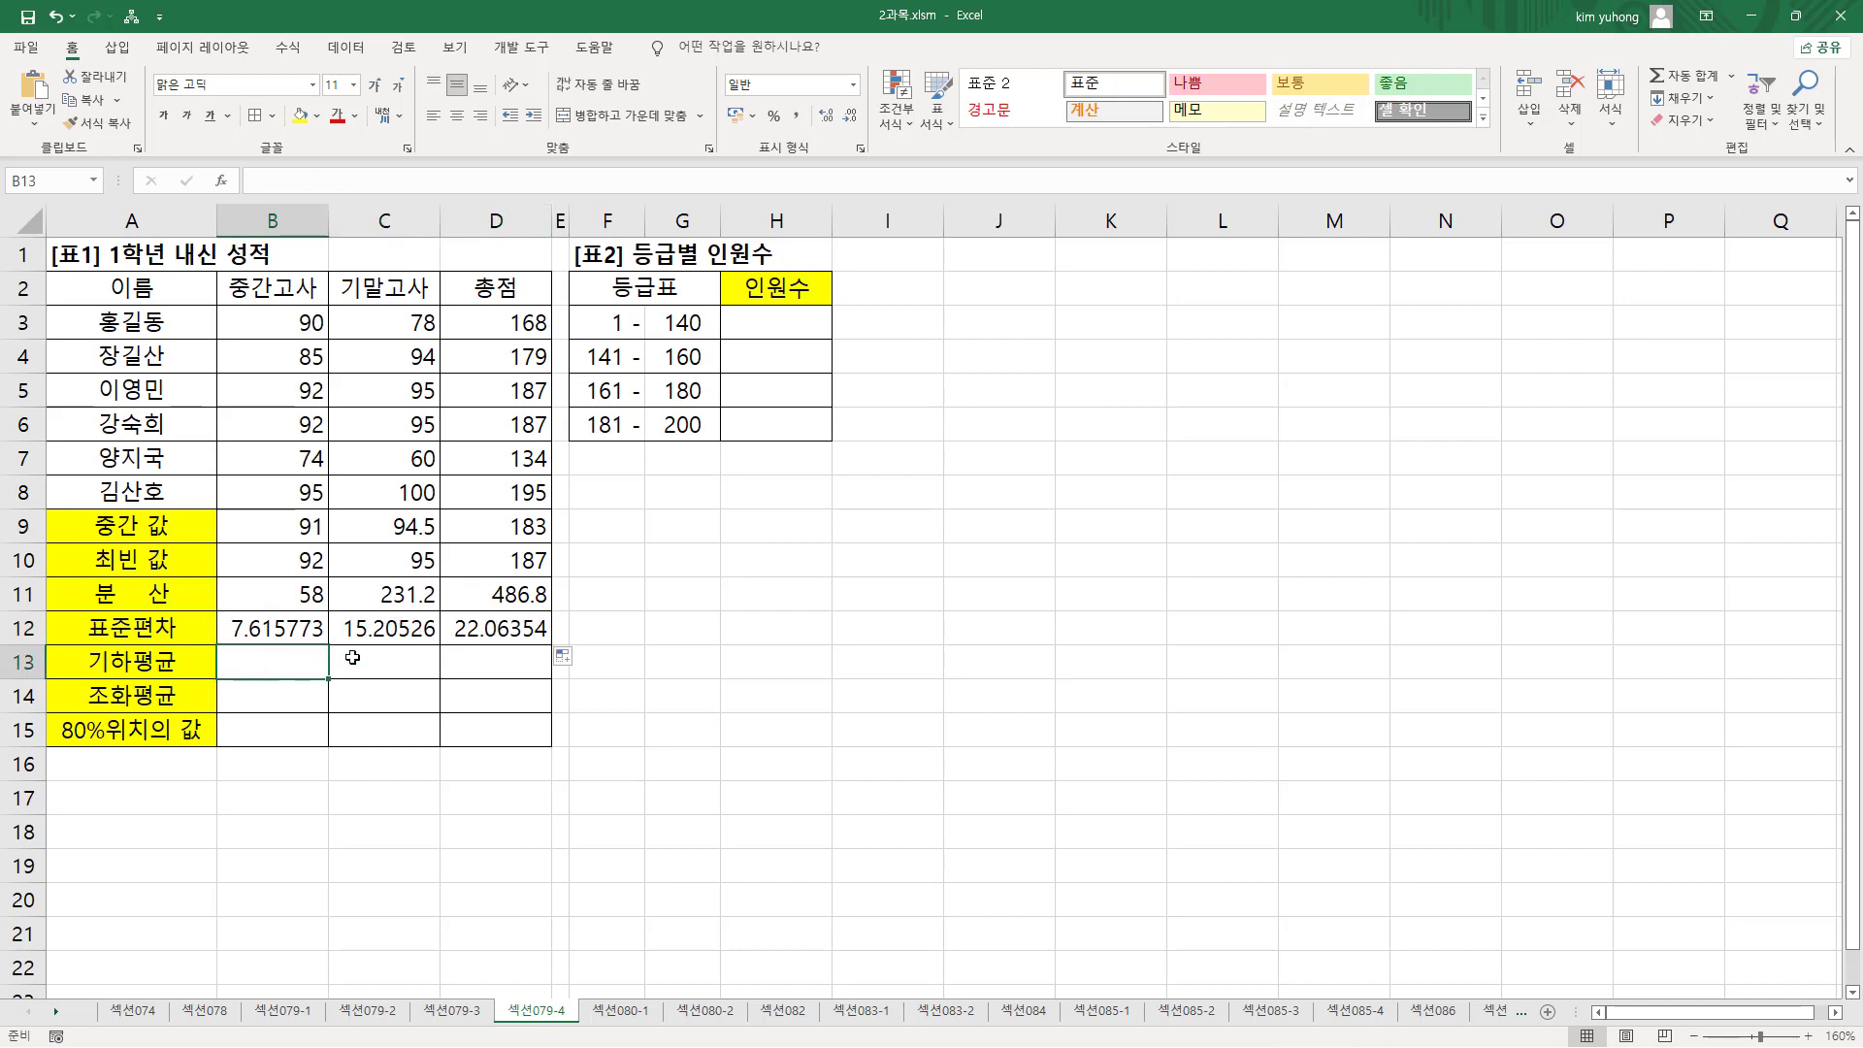
type("=")
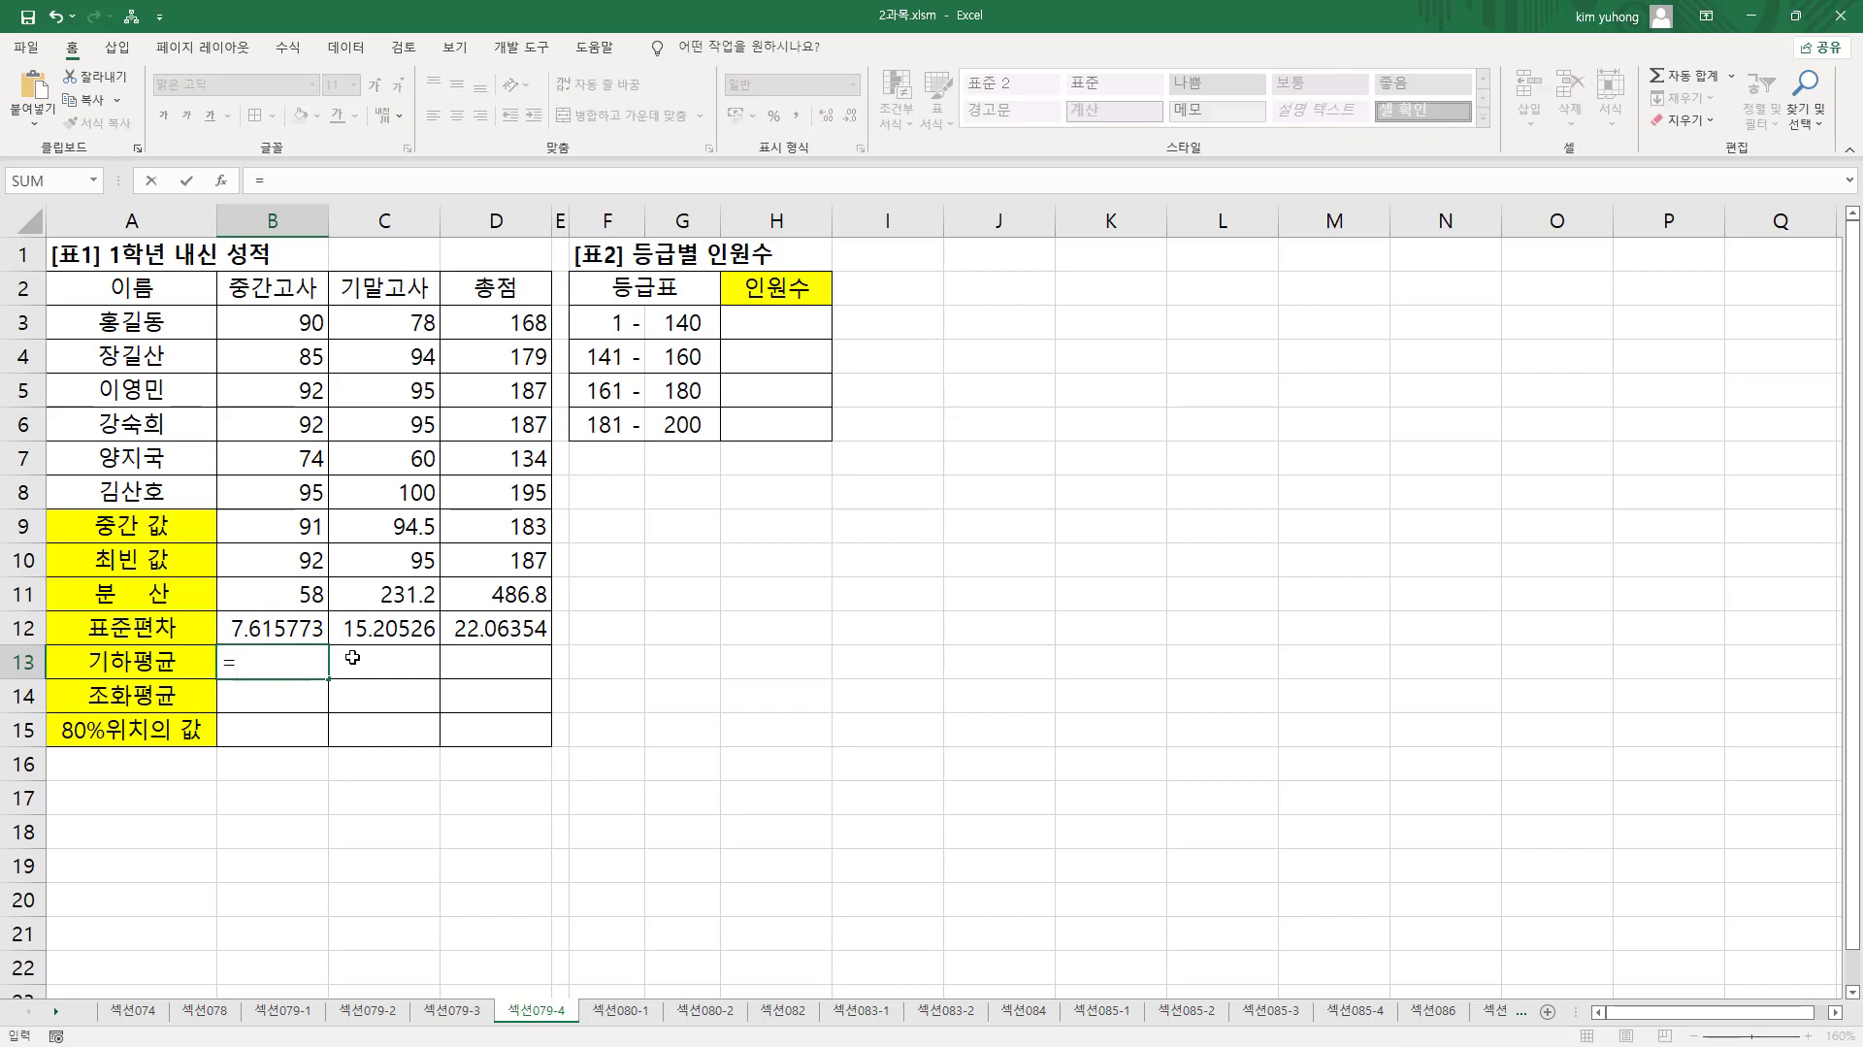
type("GE")
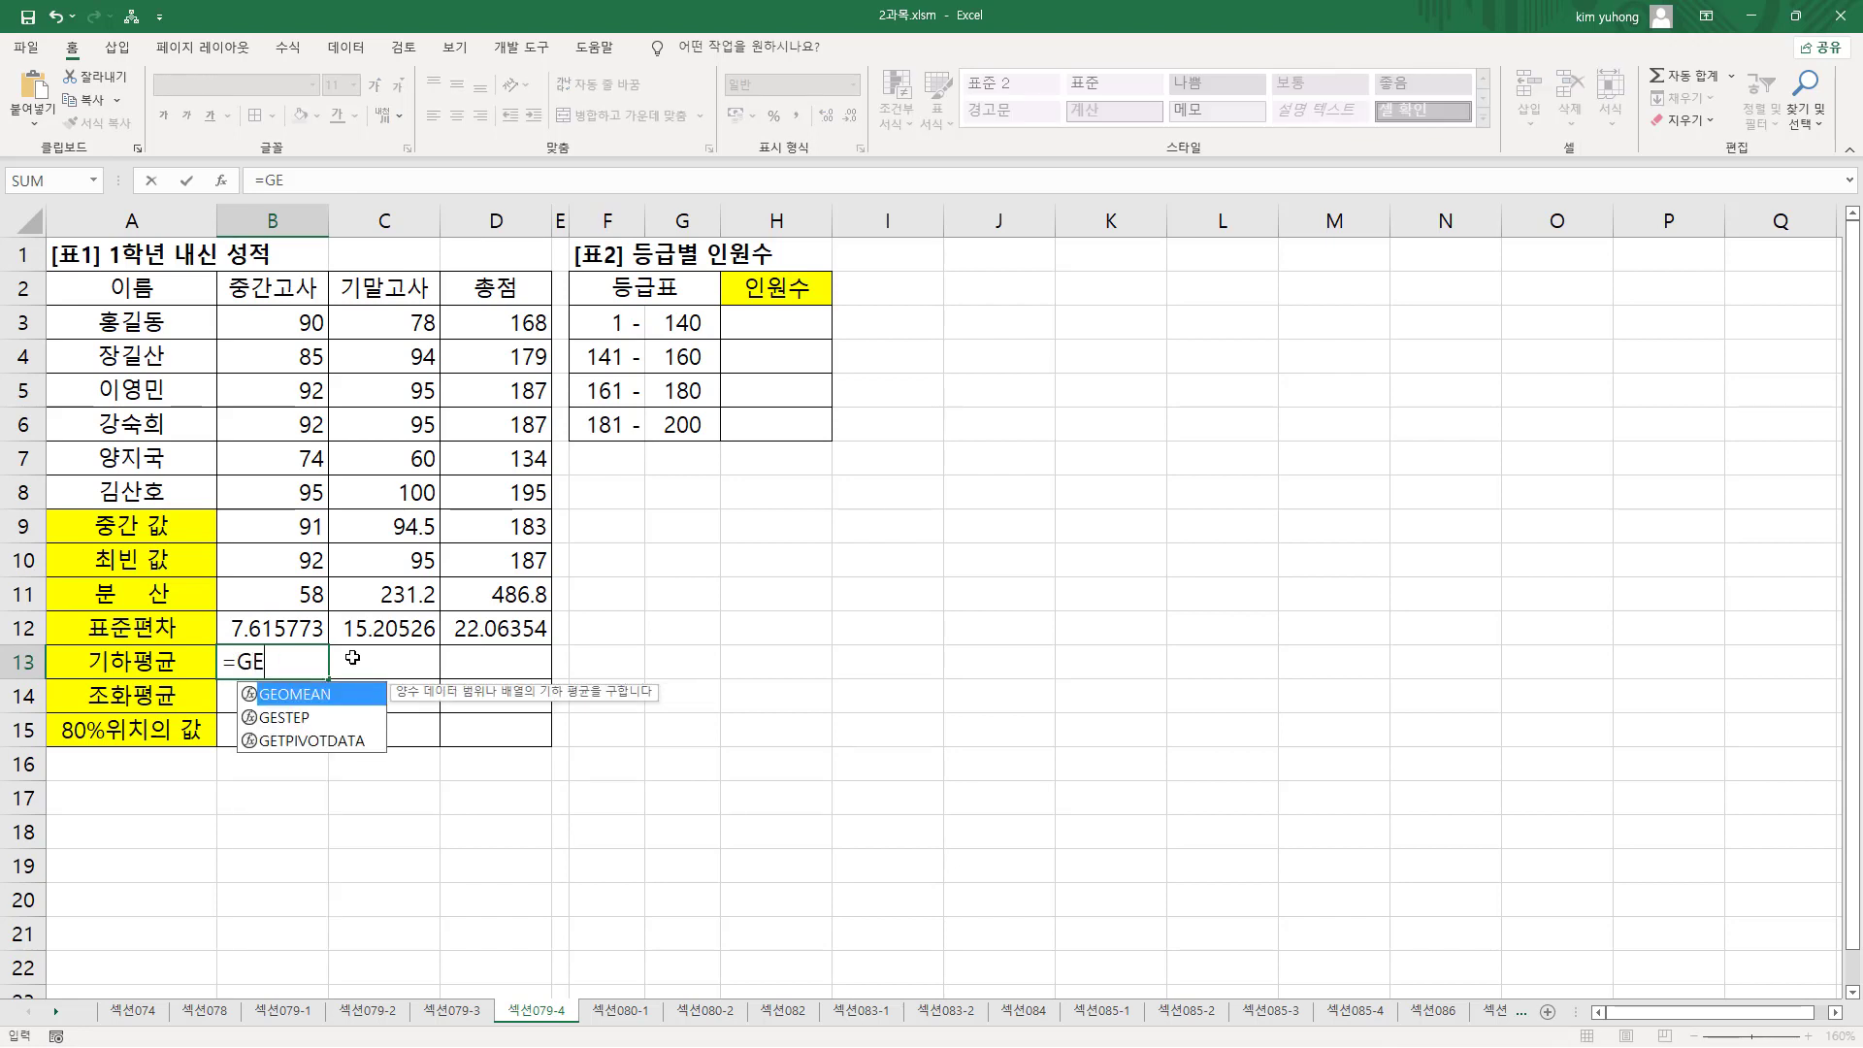
type("OM")
key("Tab")
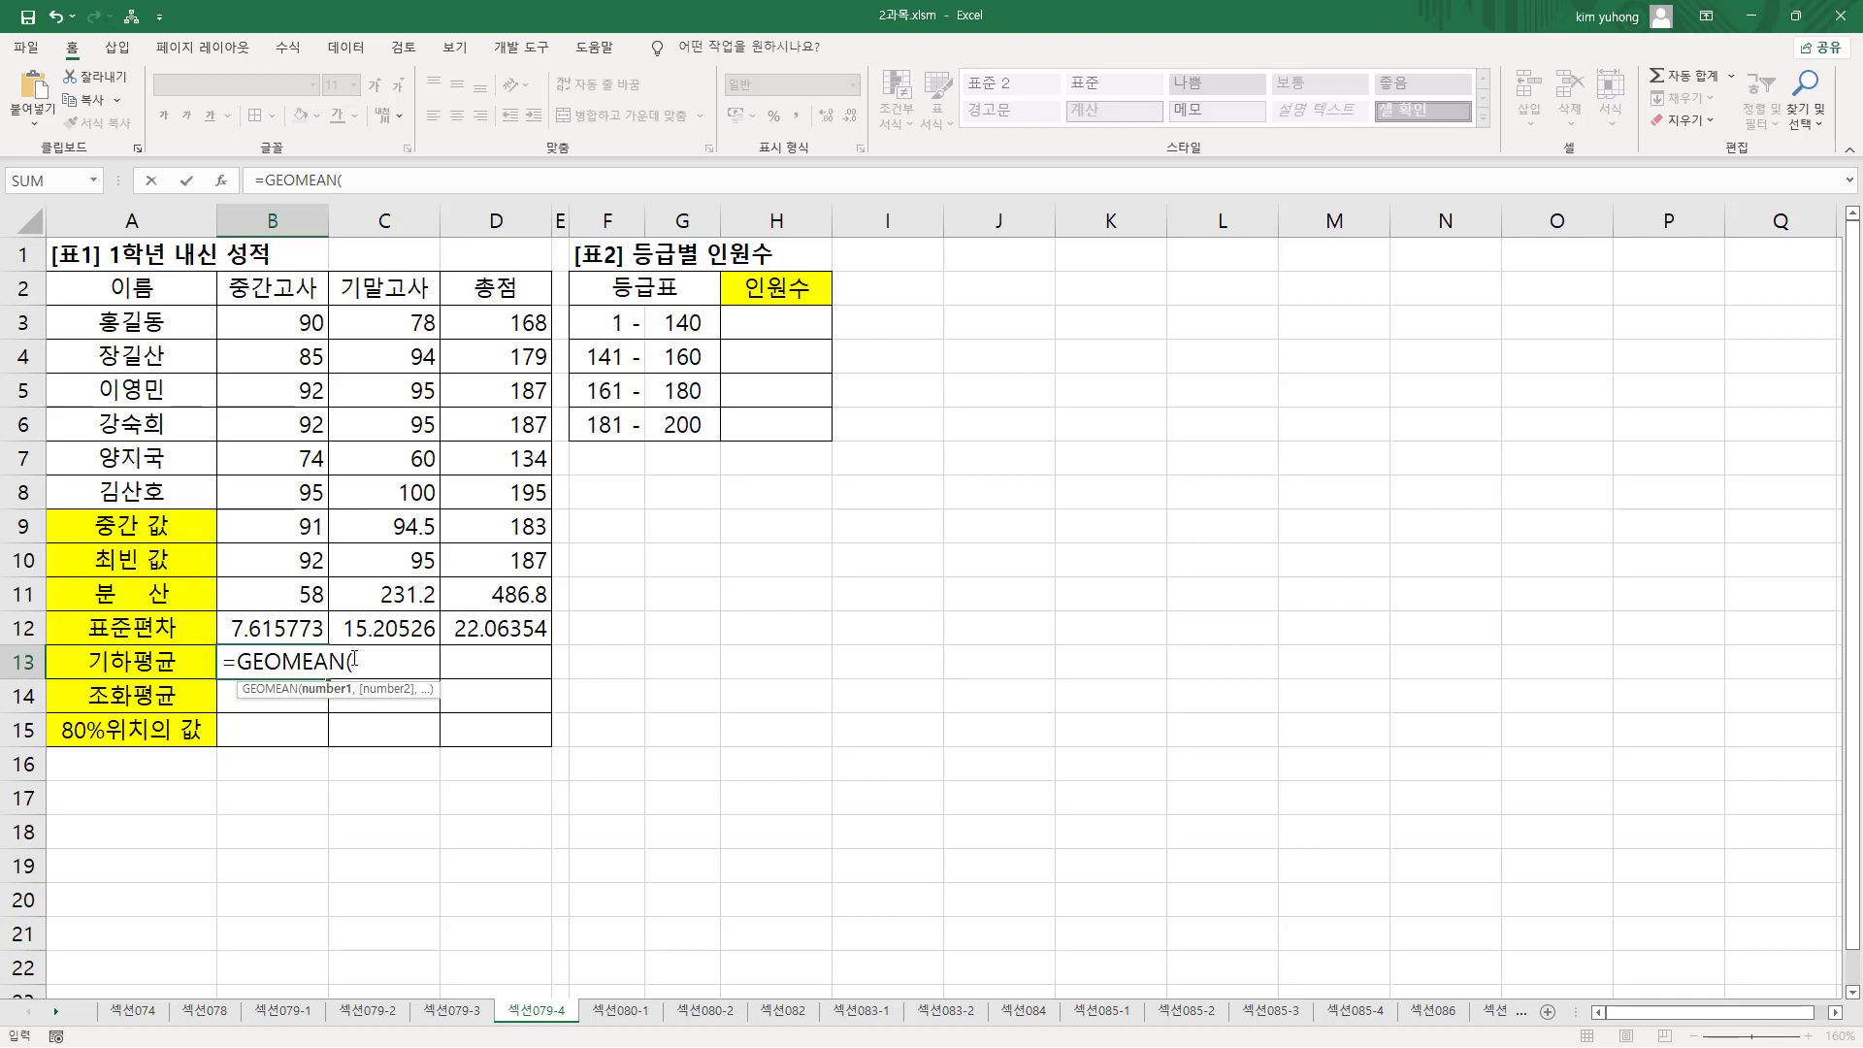
left_click_drag(272, 313, 281, 482)
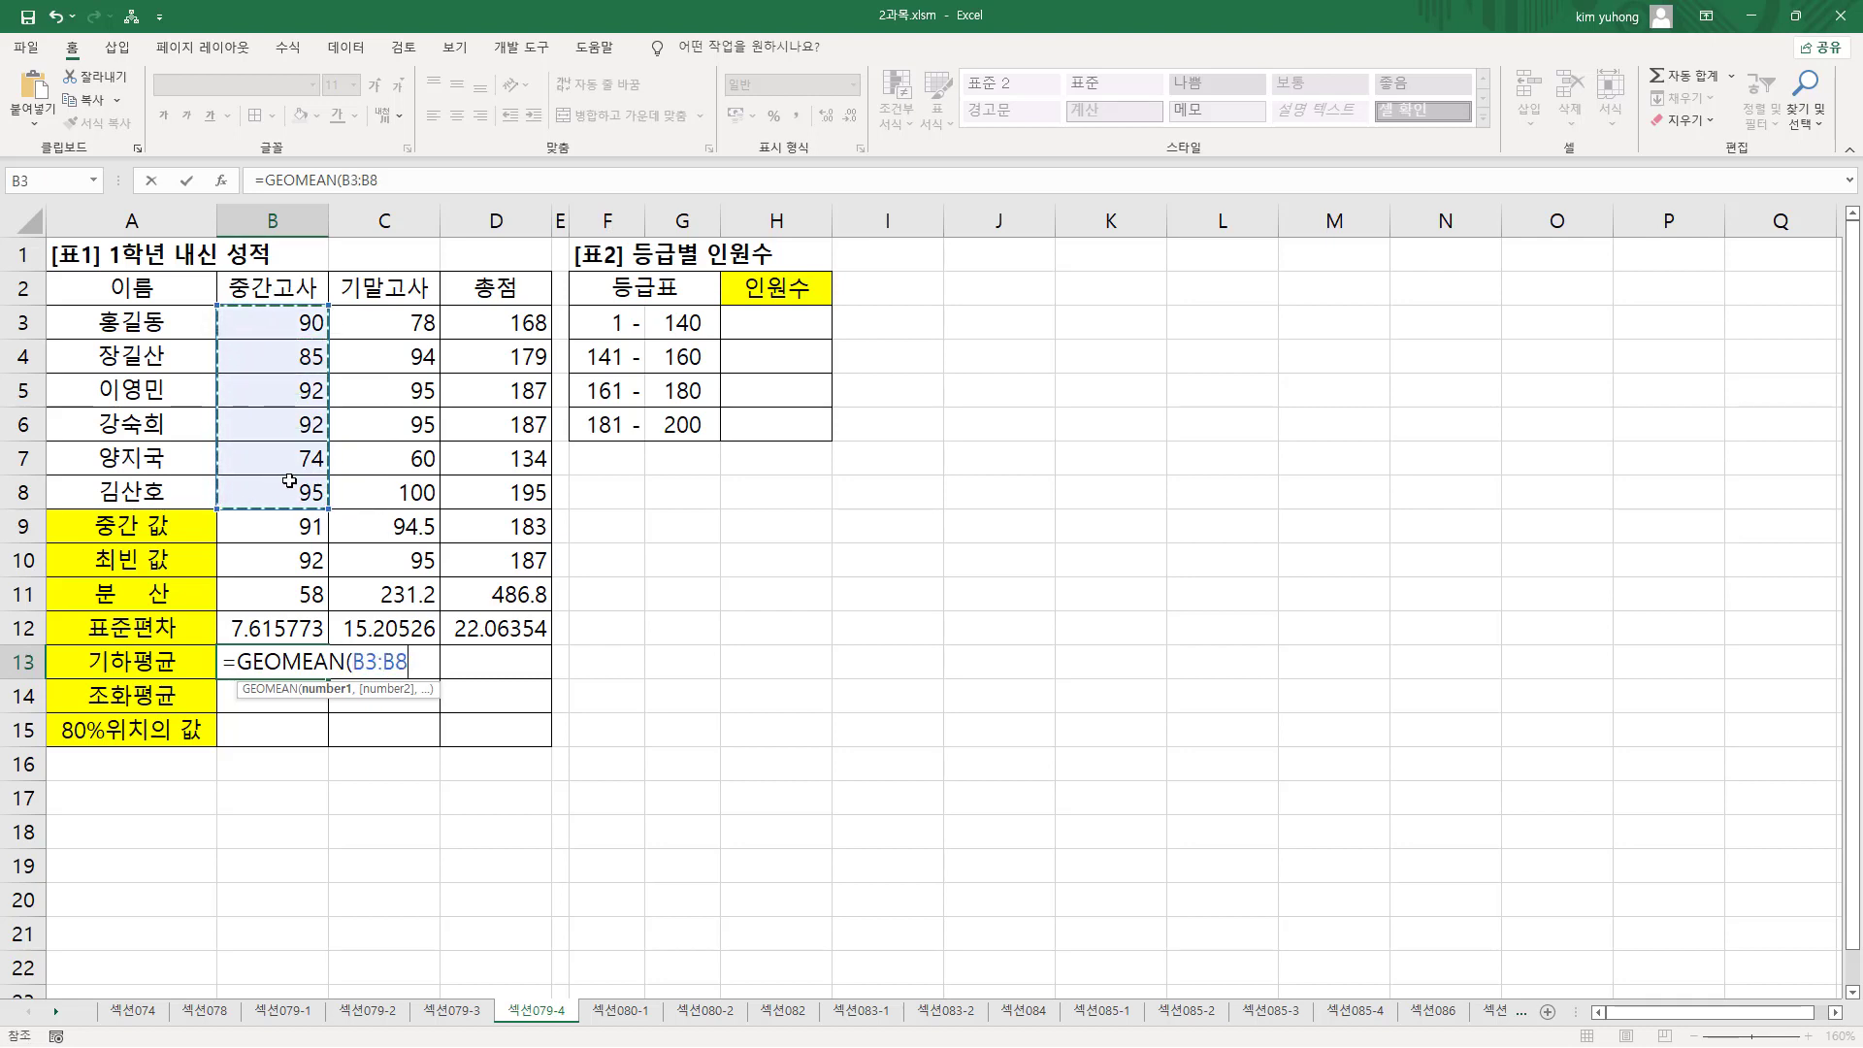
type(")")
key("Return")
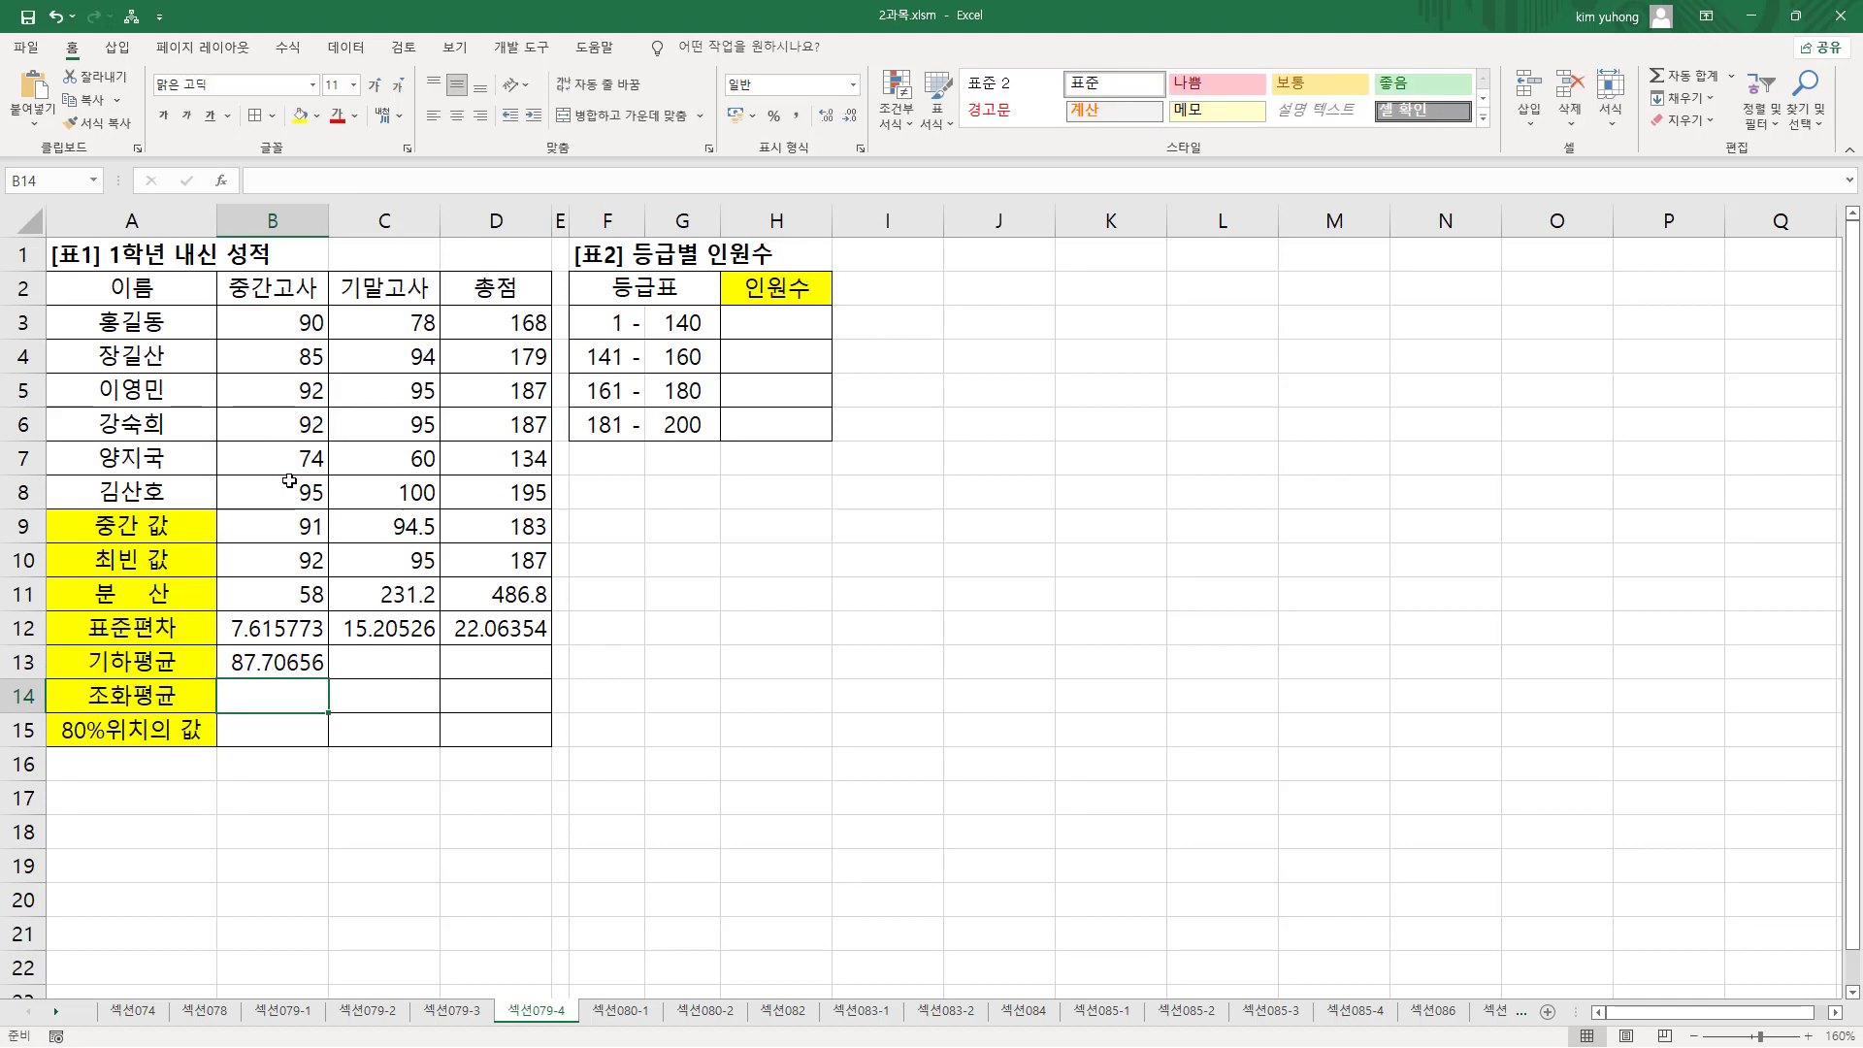
left_click(289, 657)
left_click_drag(328, 679, 538, 674)
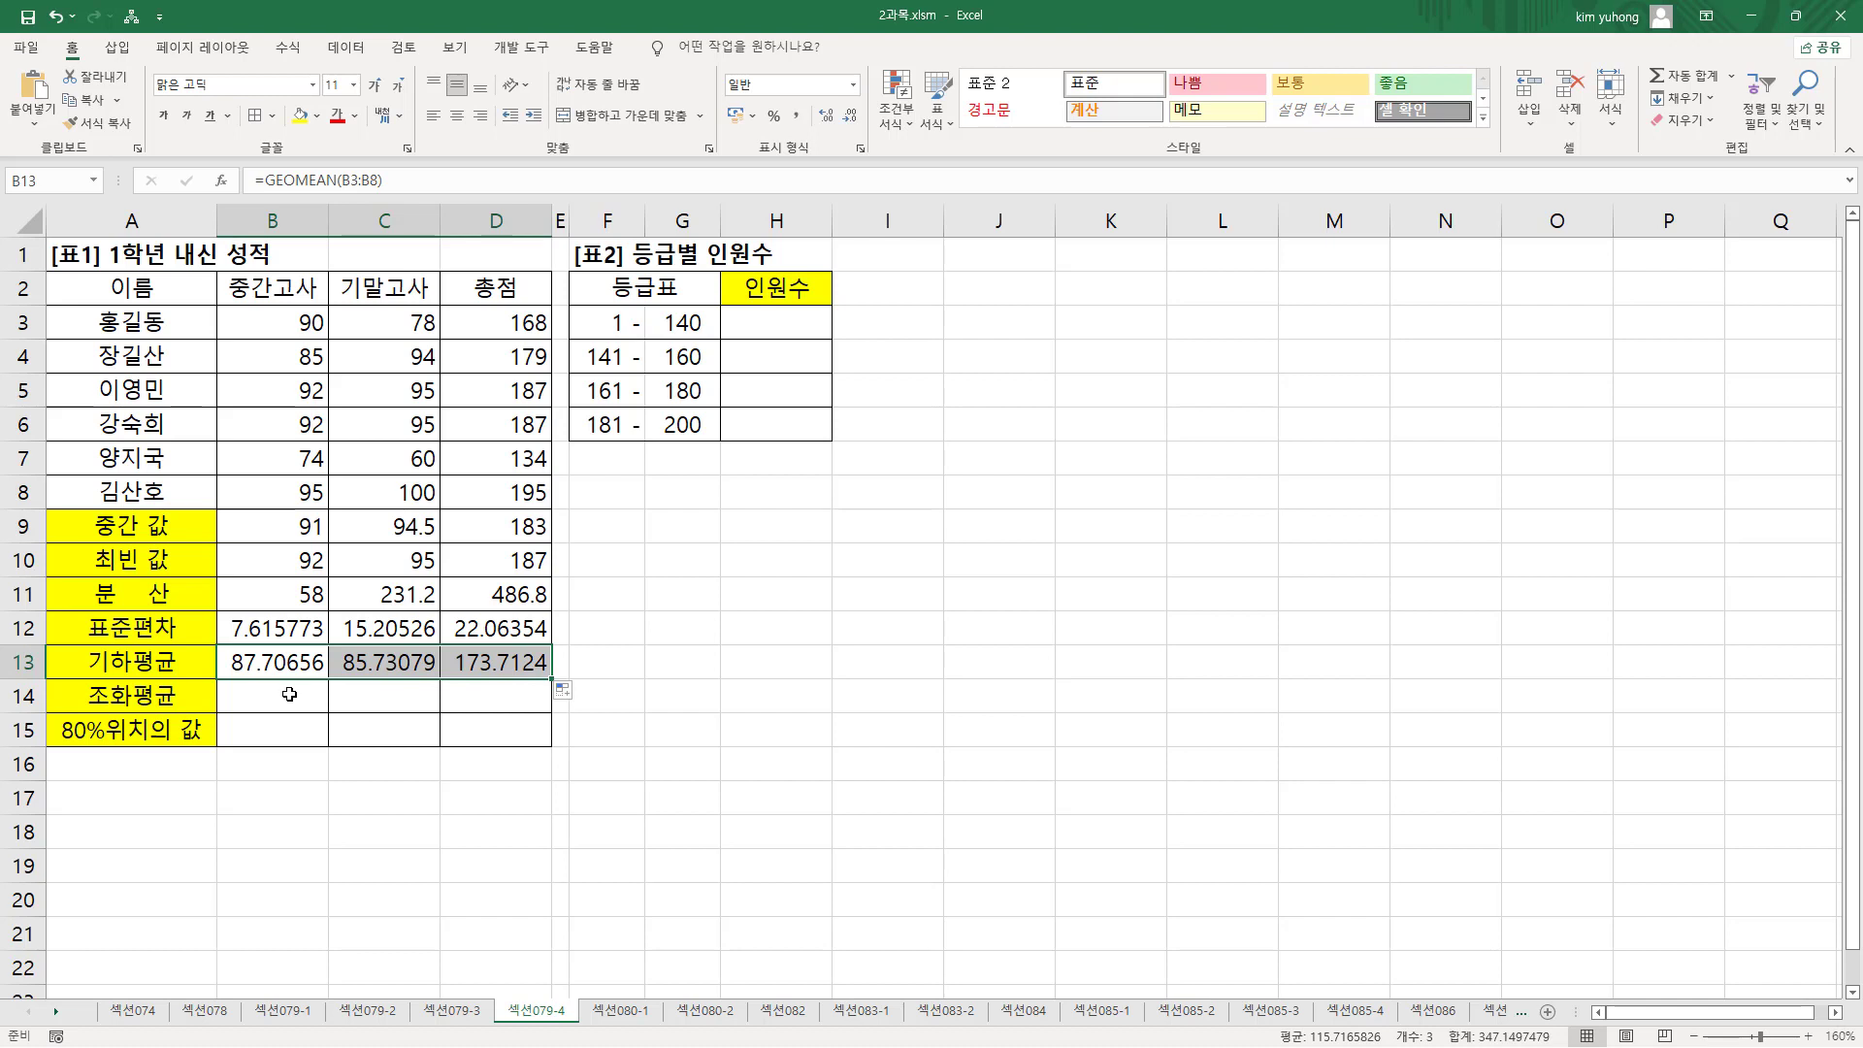
- Enter =HARMEAN(B3:B8) in B14 for 조화평균 and fill it across to D14
left_click(289, 694)
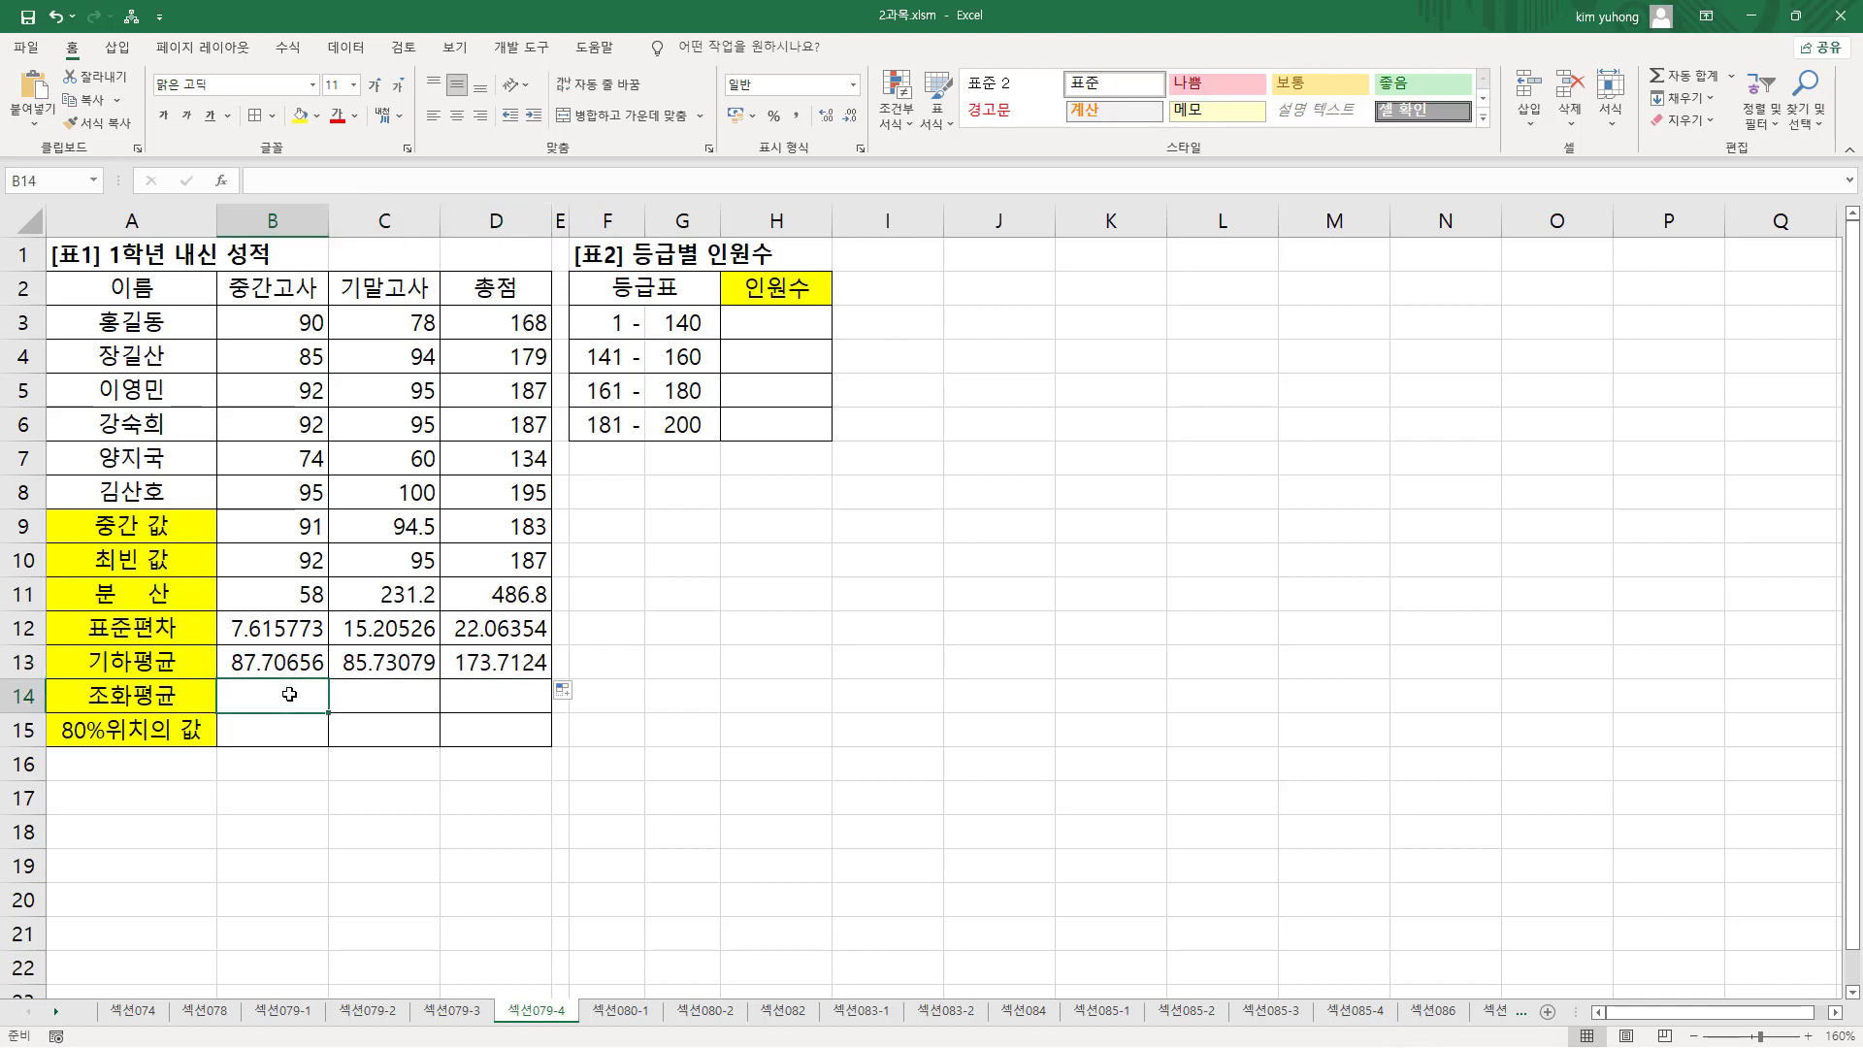
type("=")
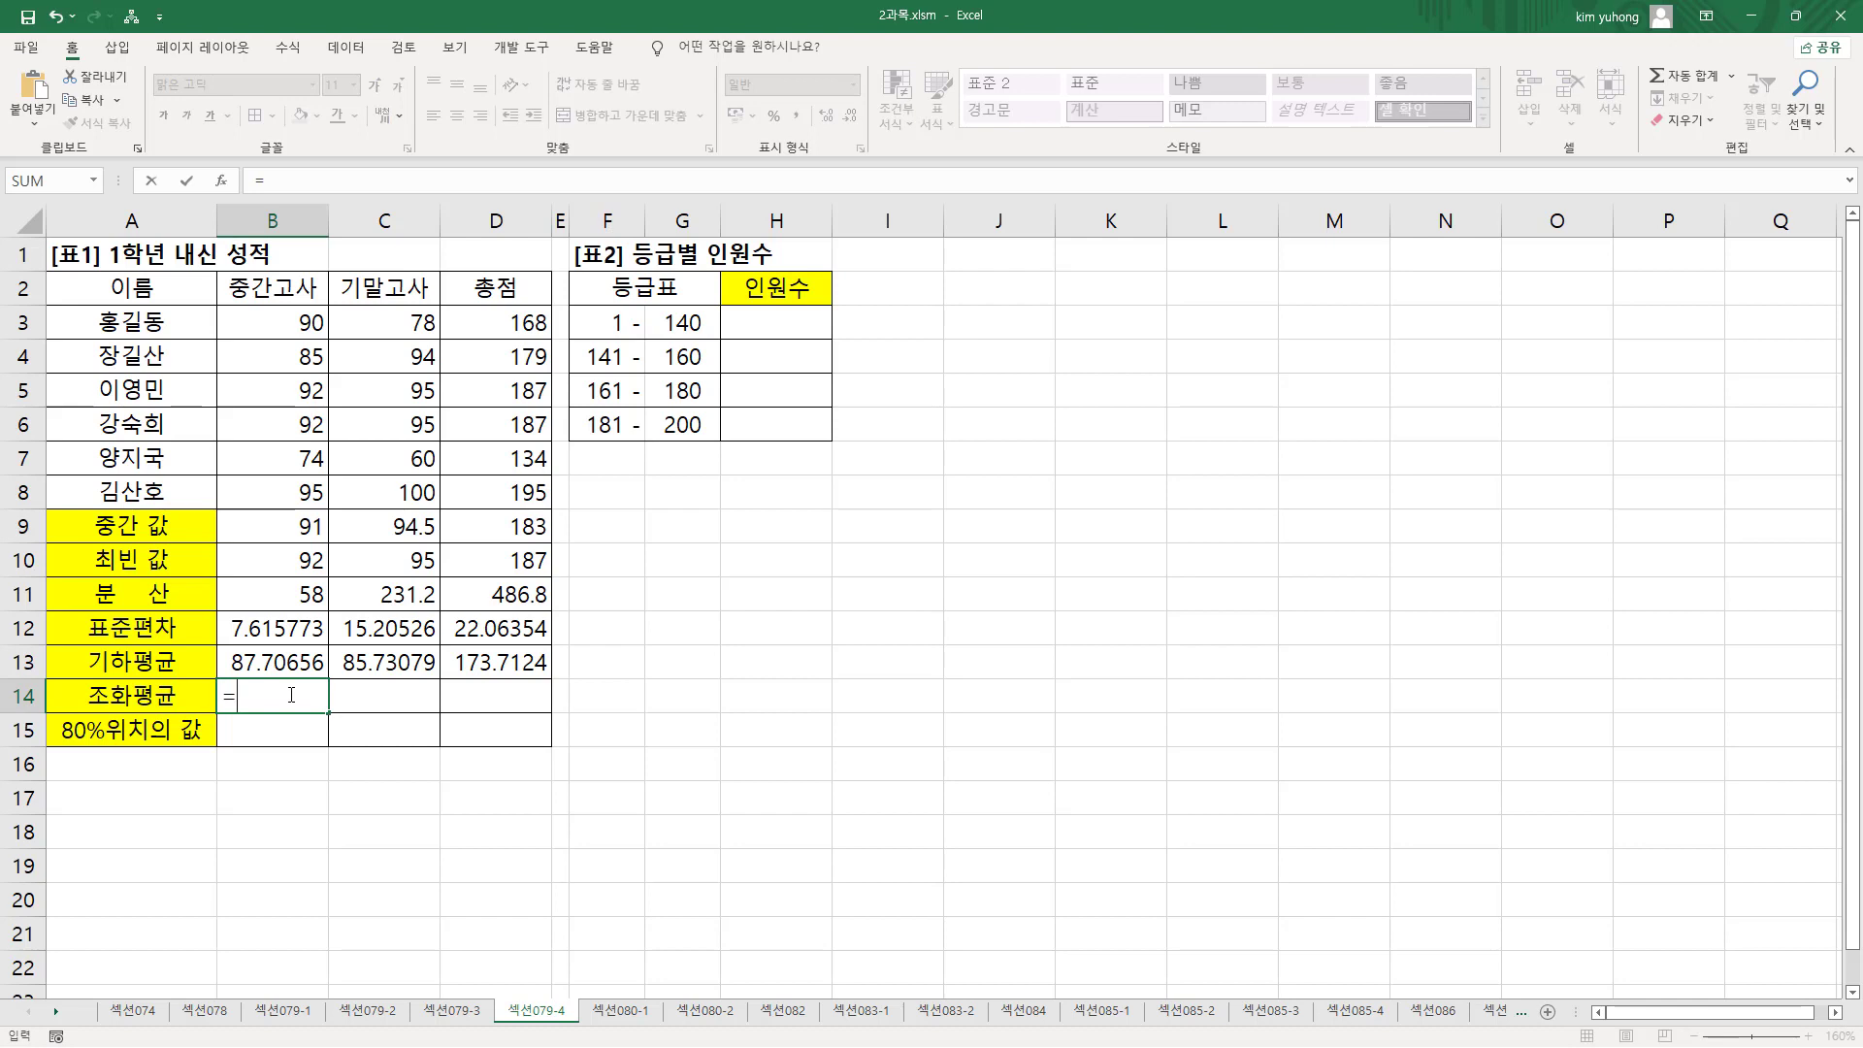
type("HAR")
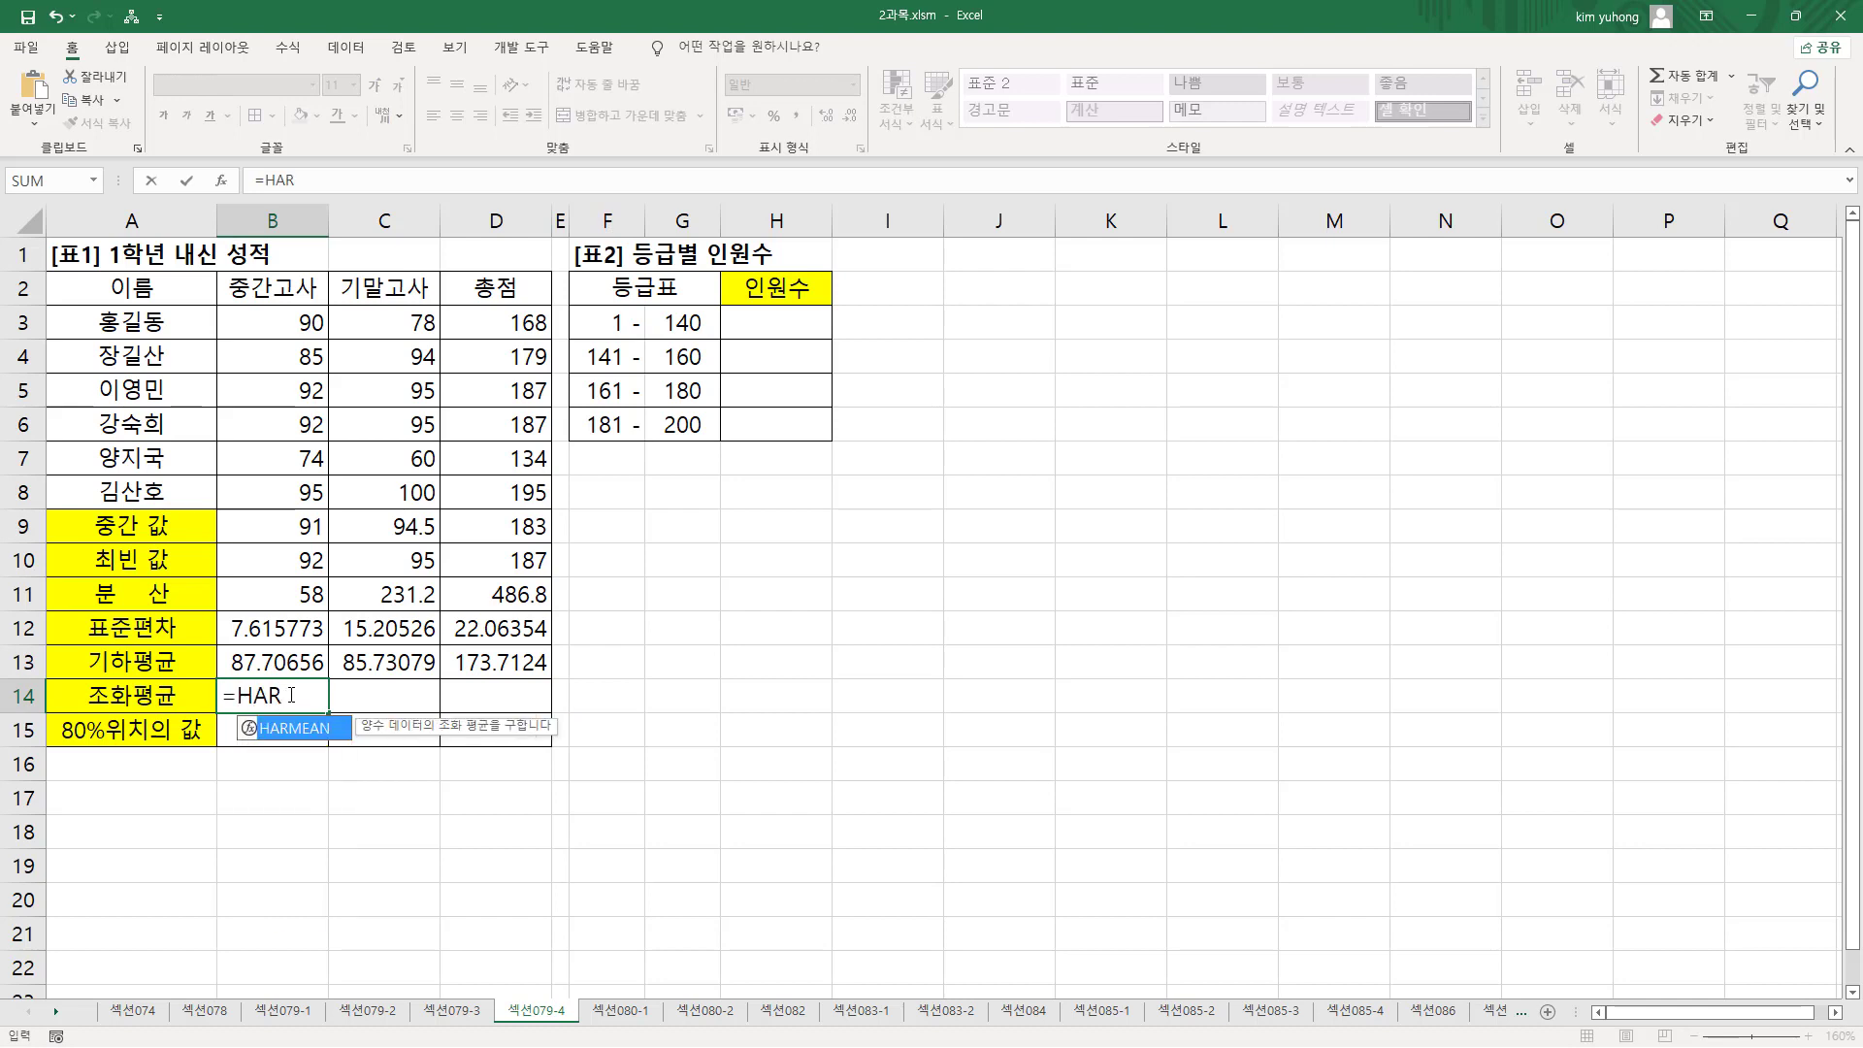
key("Tab")
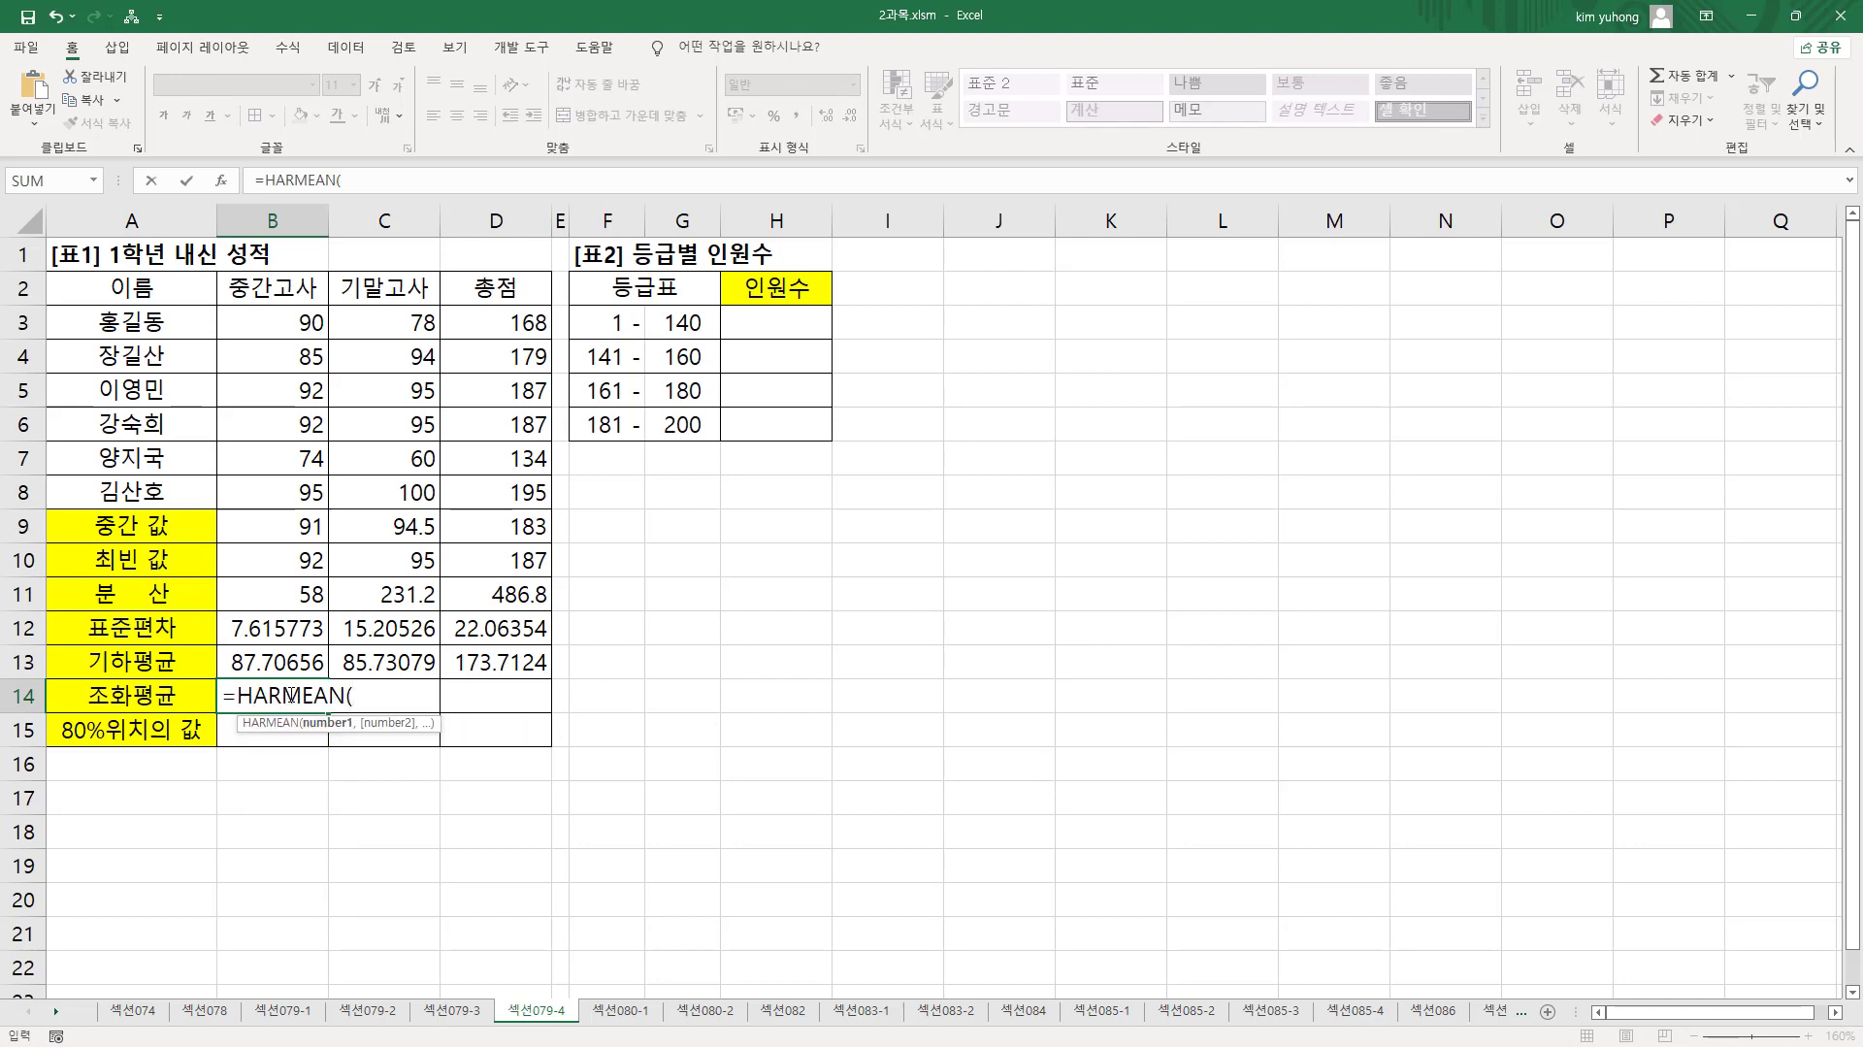
left_click(306, 328)
left_click_drag(302, 351, 328, 493)
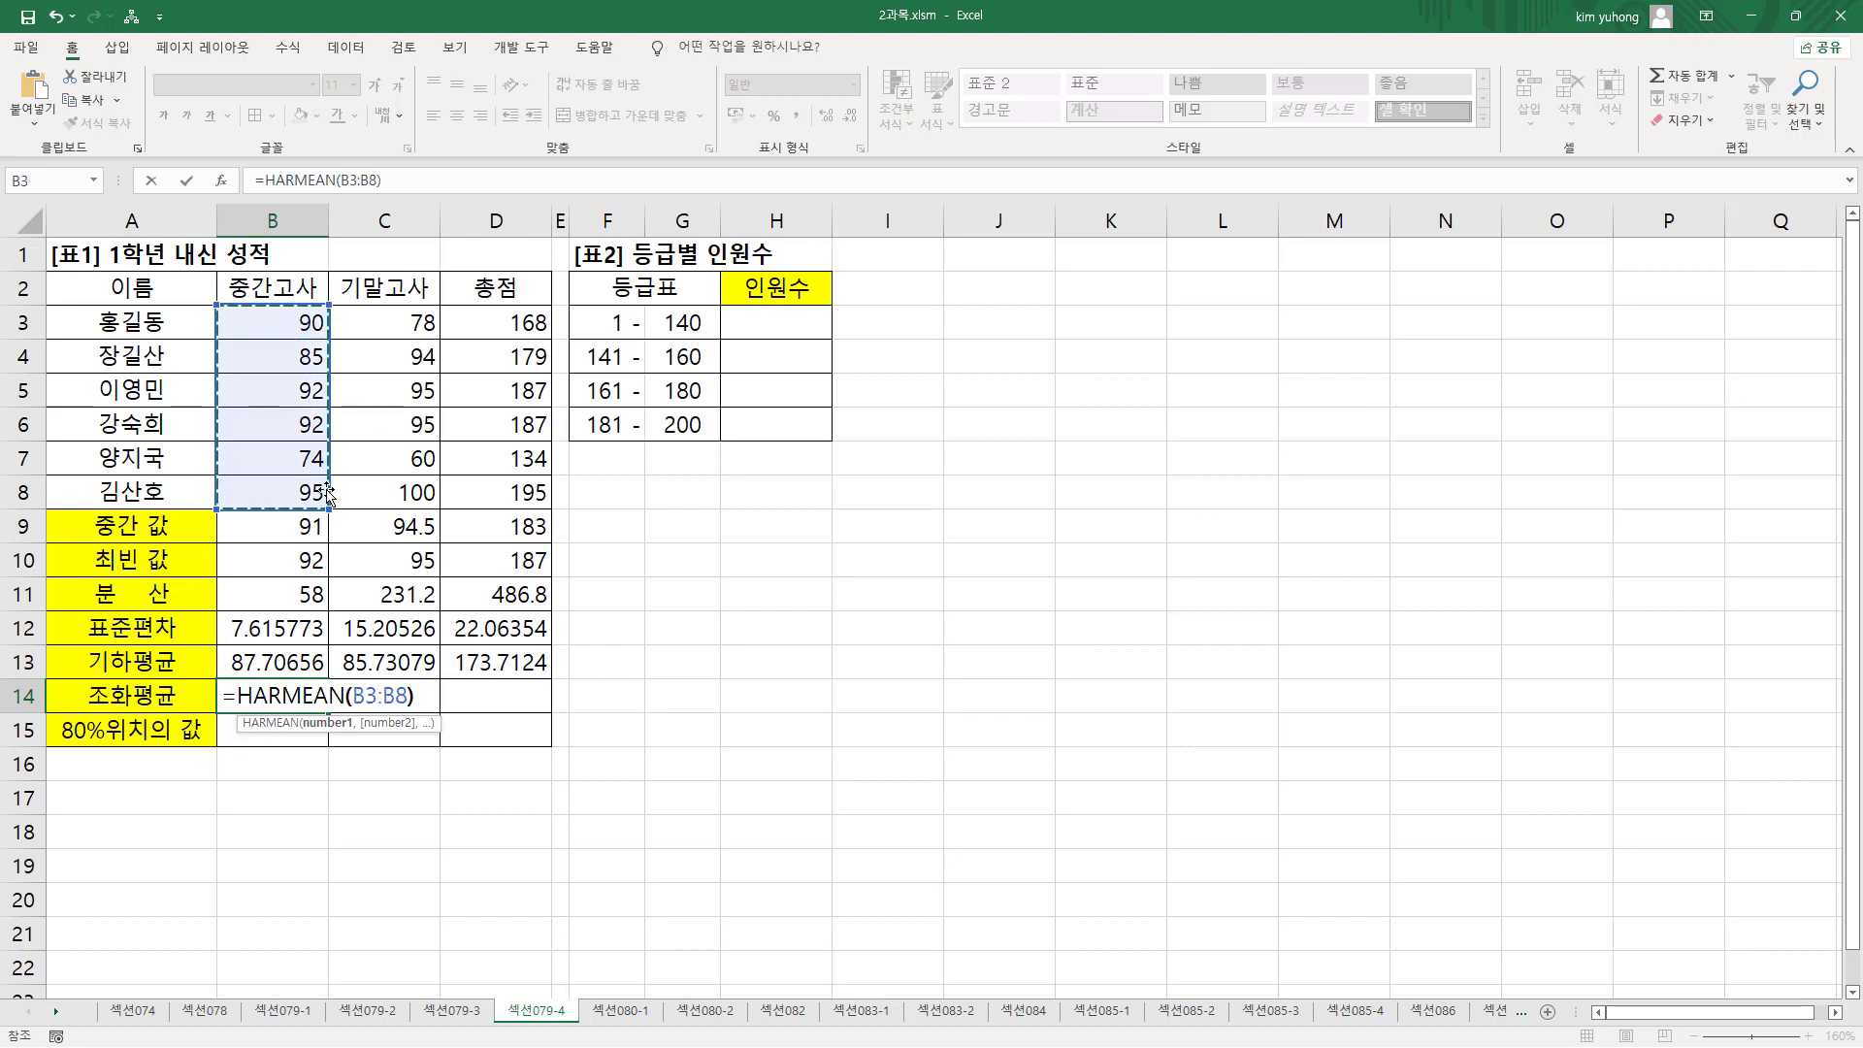
type(")")
key("Return")
left_click(297, 690)
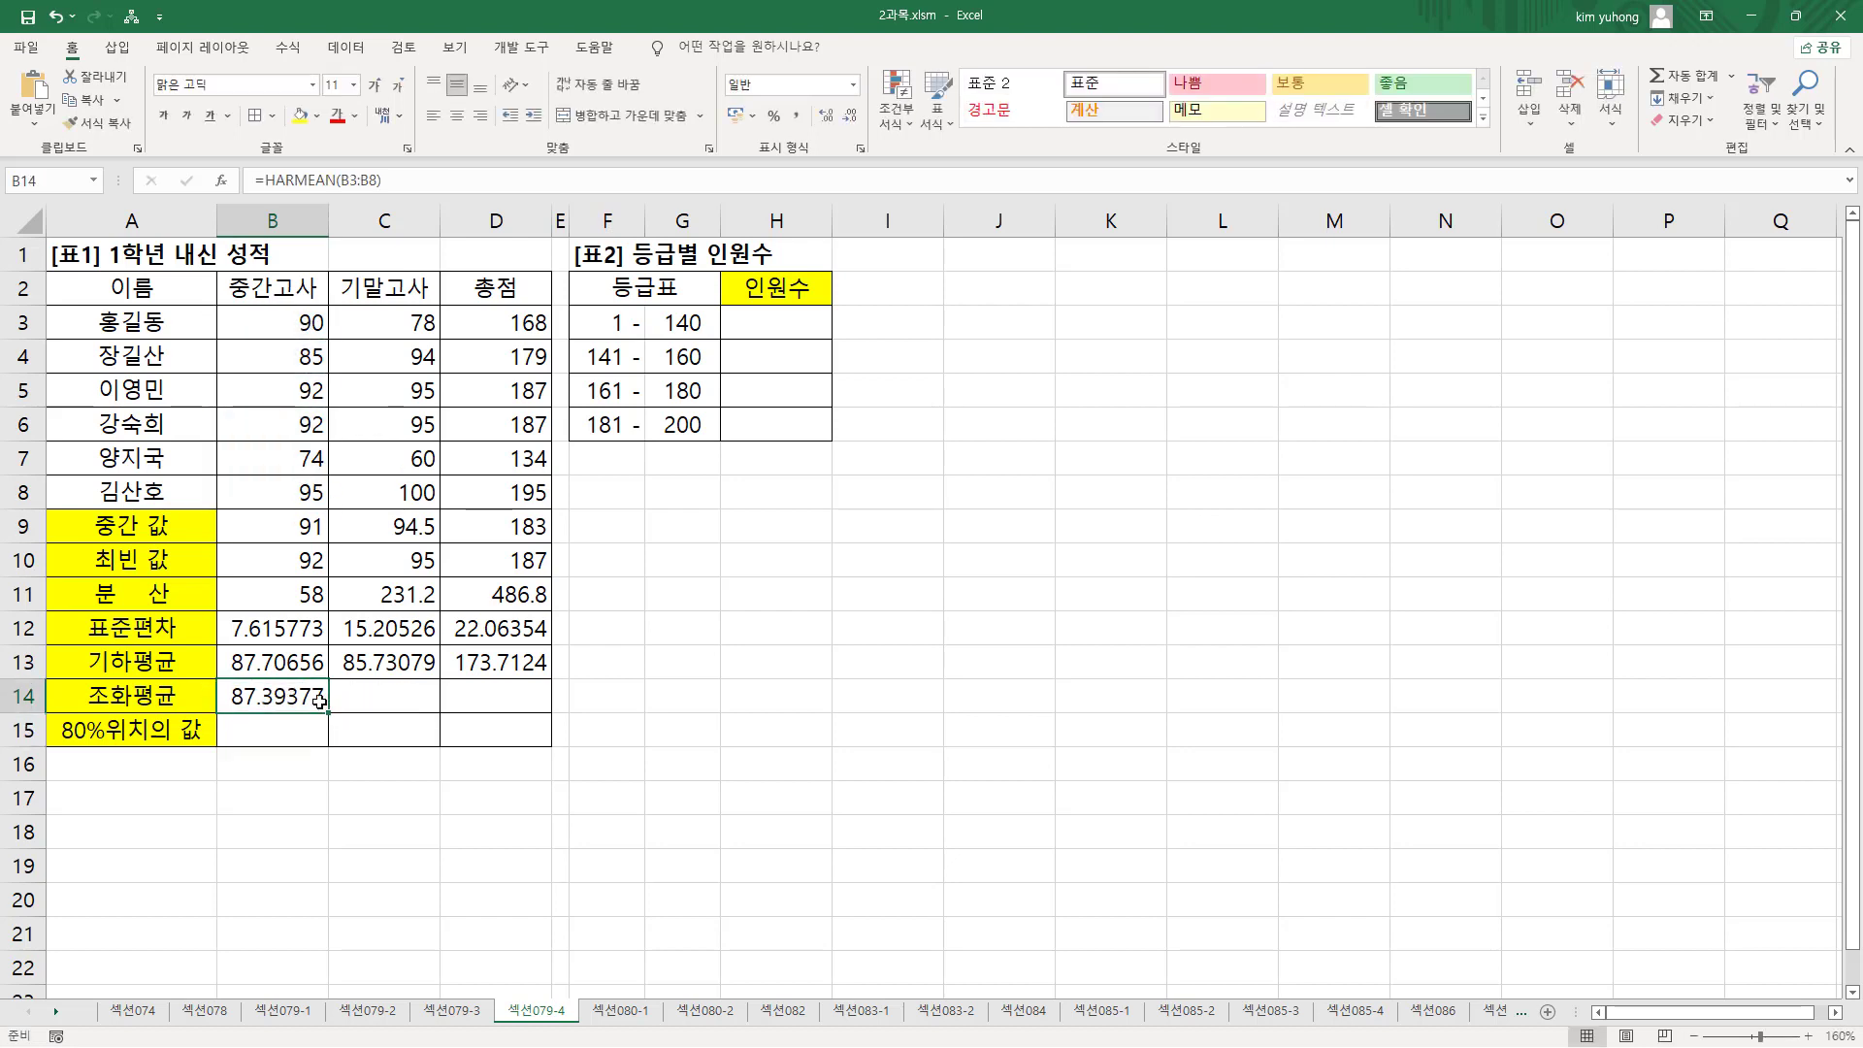
left_click_drag(330, 714, 521, 697)
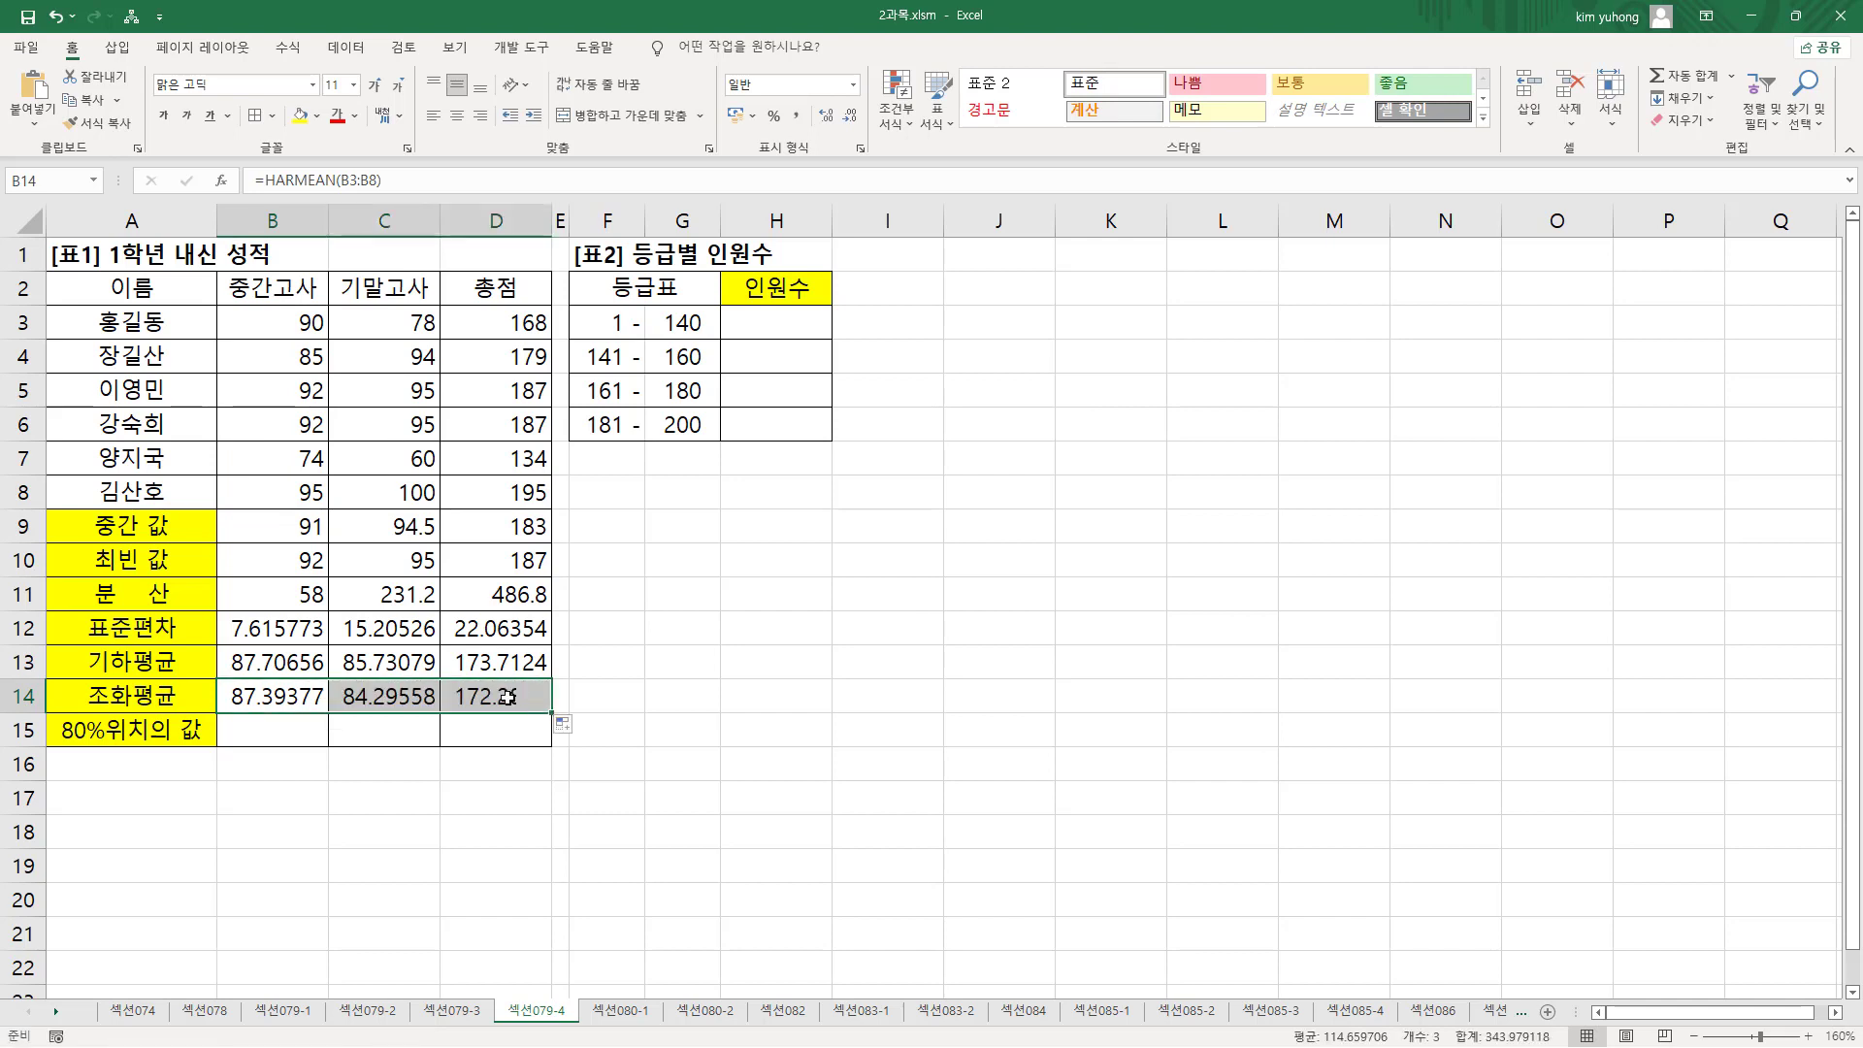
- Enter =PERCENTILE(B3:B8,80%) in B15 for 80%위치의 값
left_click(250, 725)
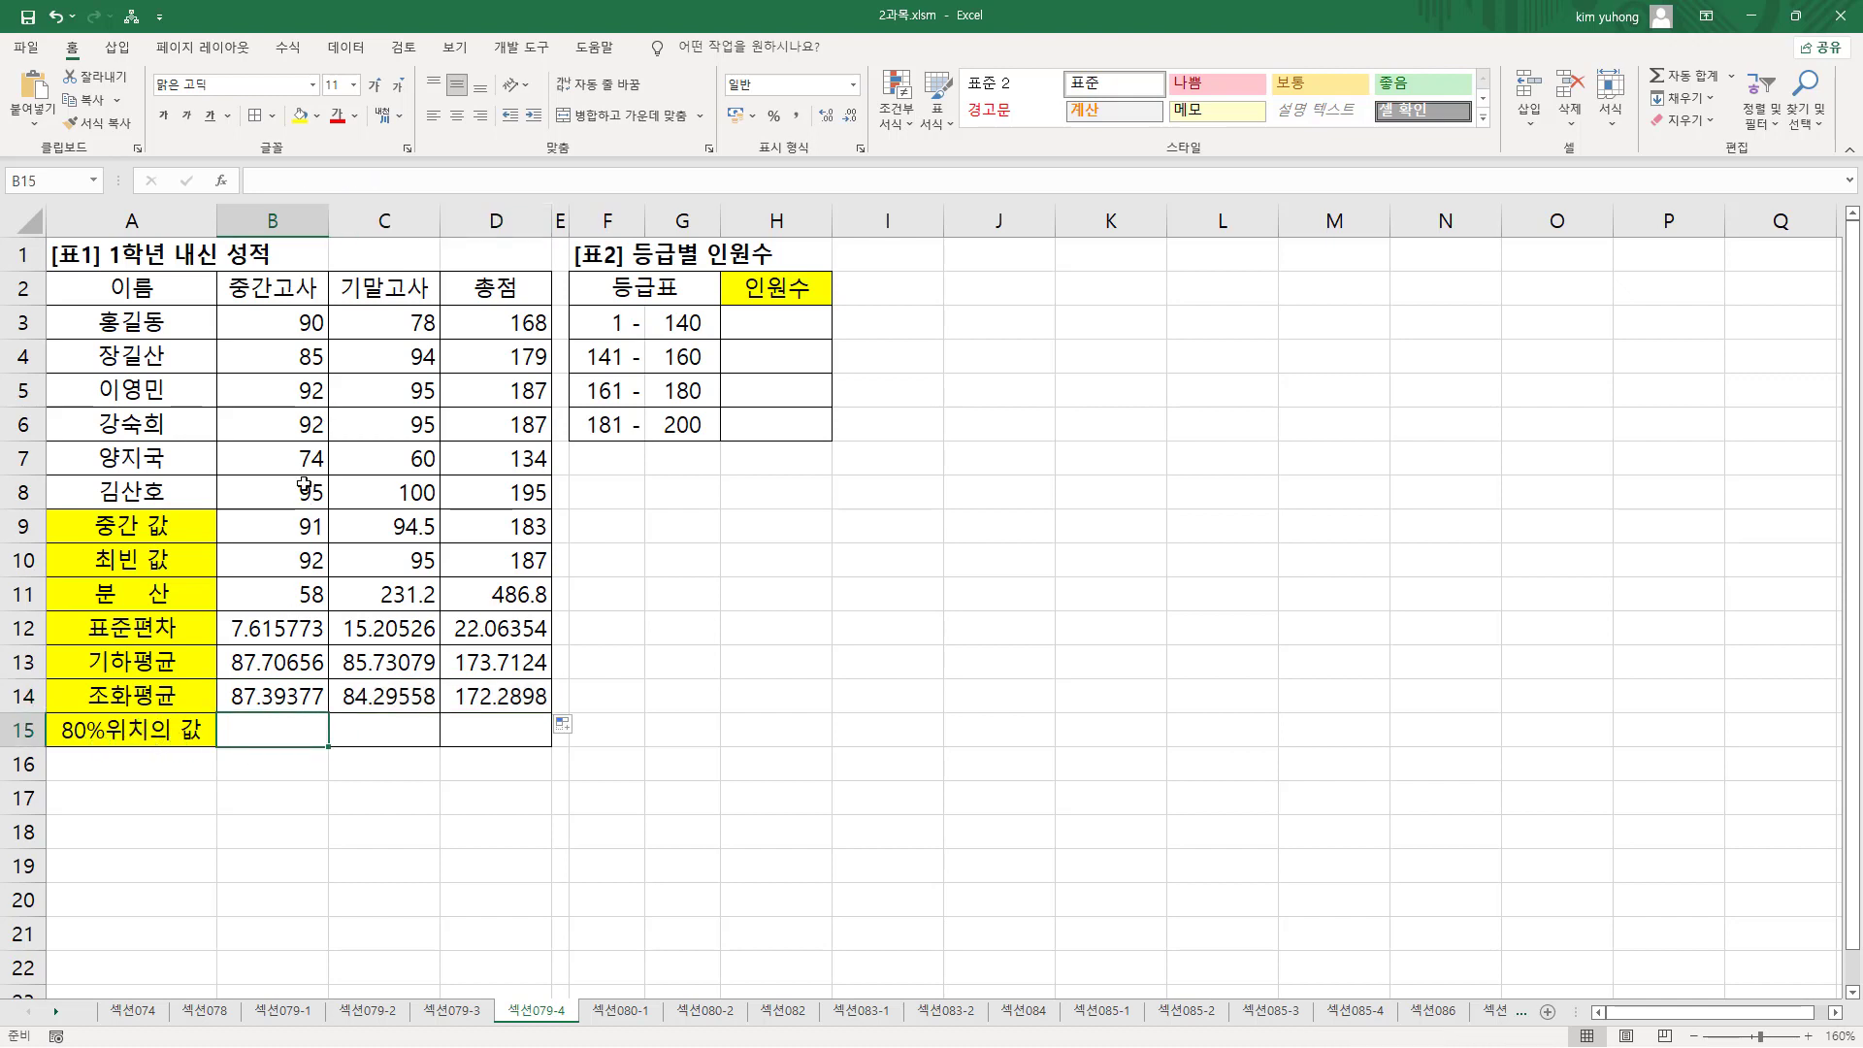
type("=")
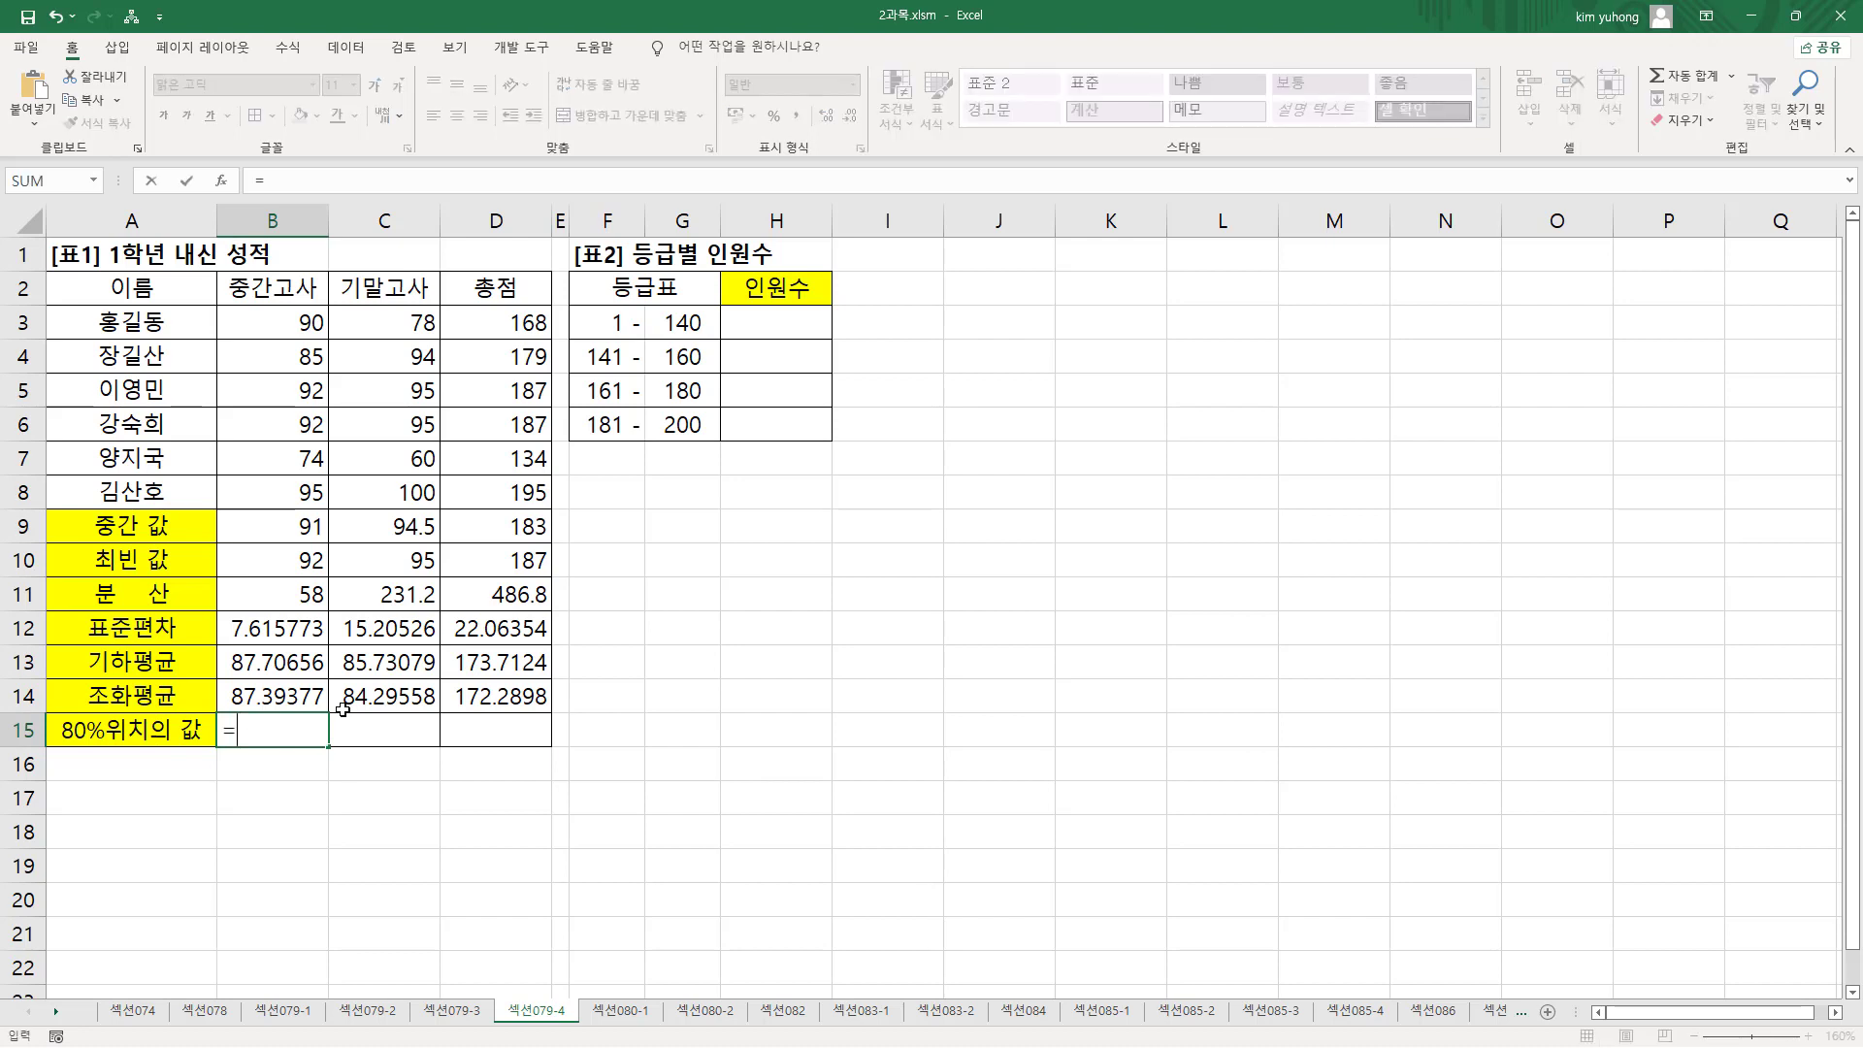
type("PERCE")
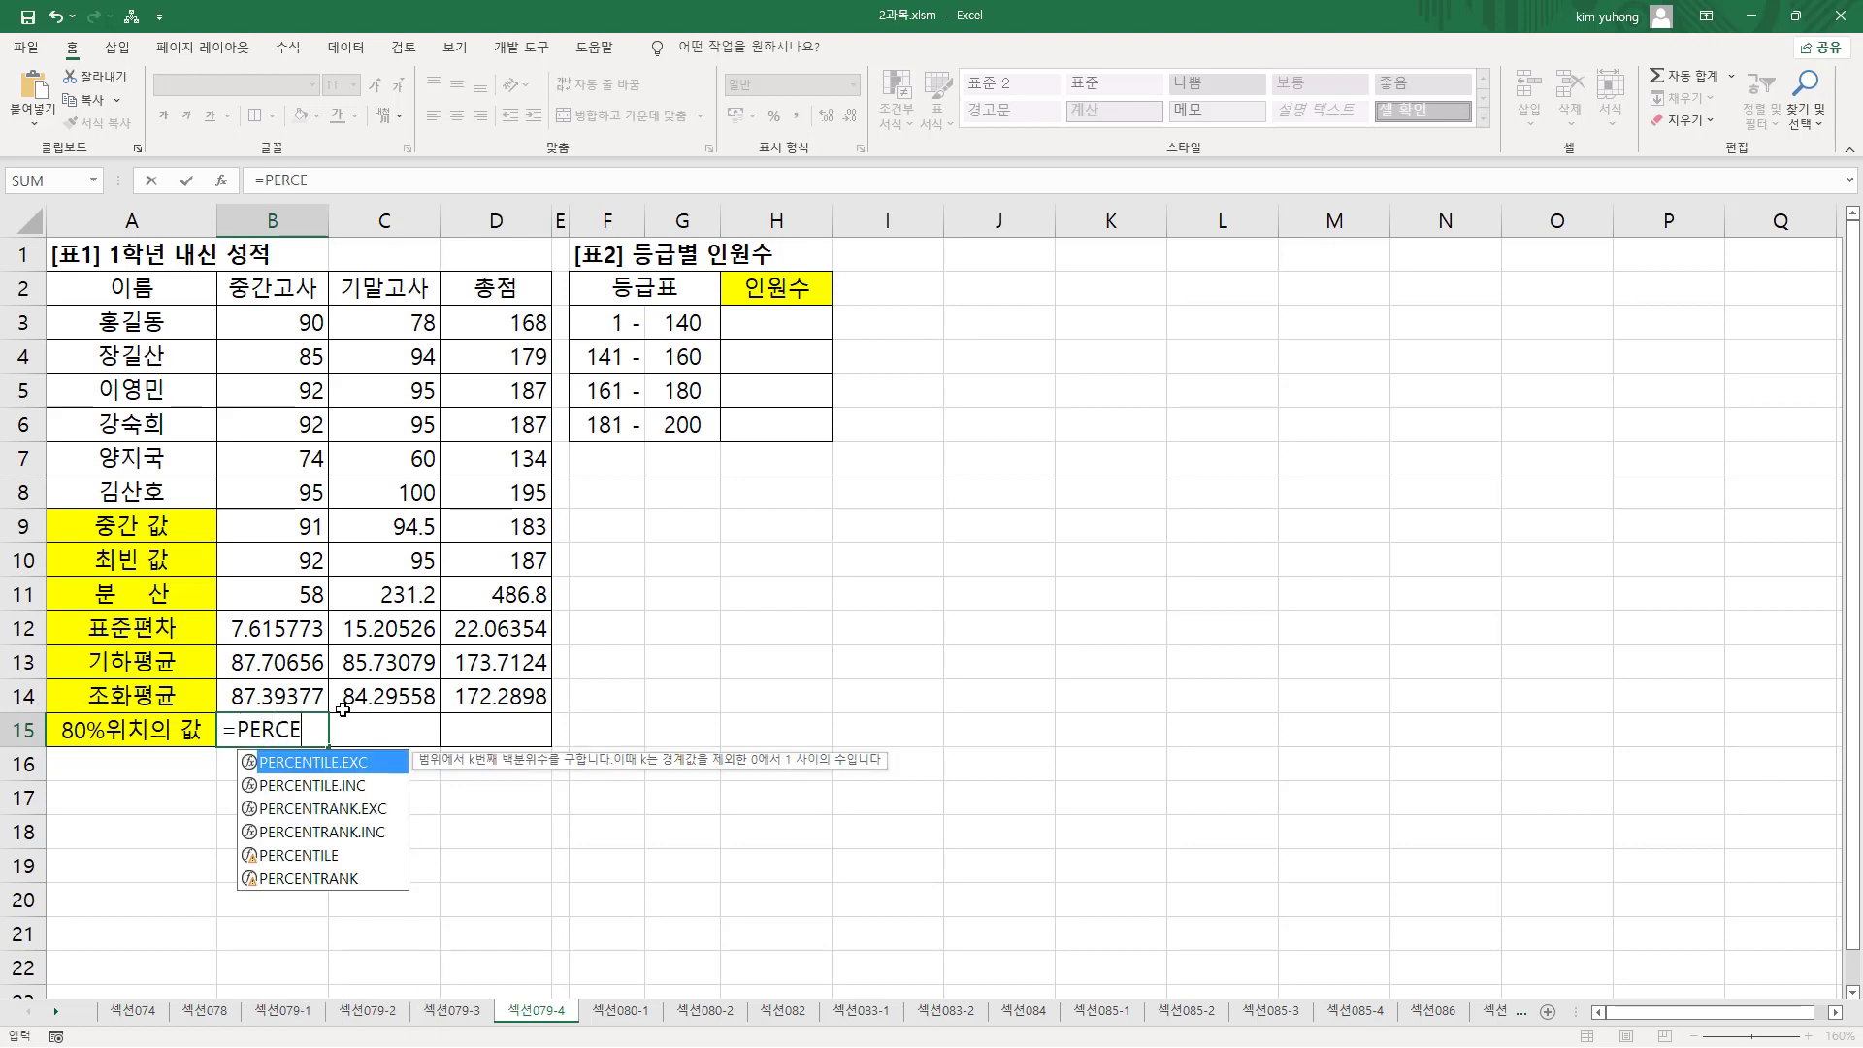
type("NTILE(")
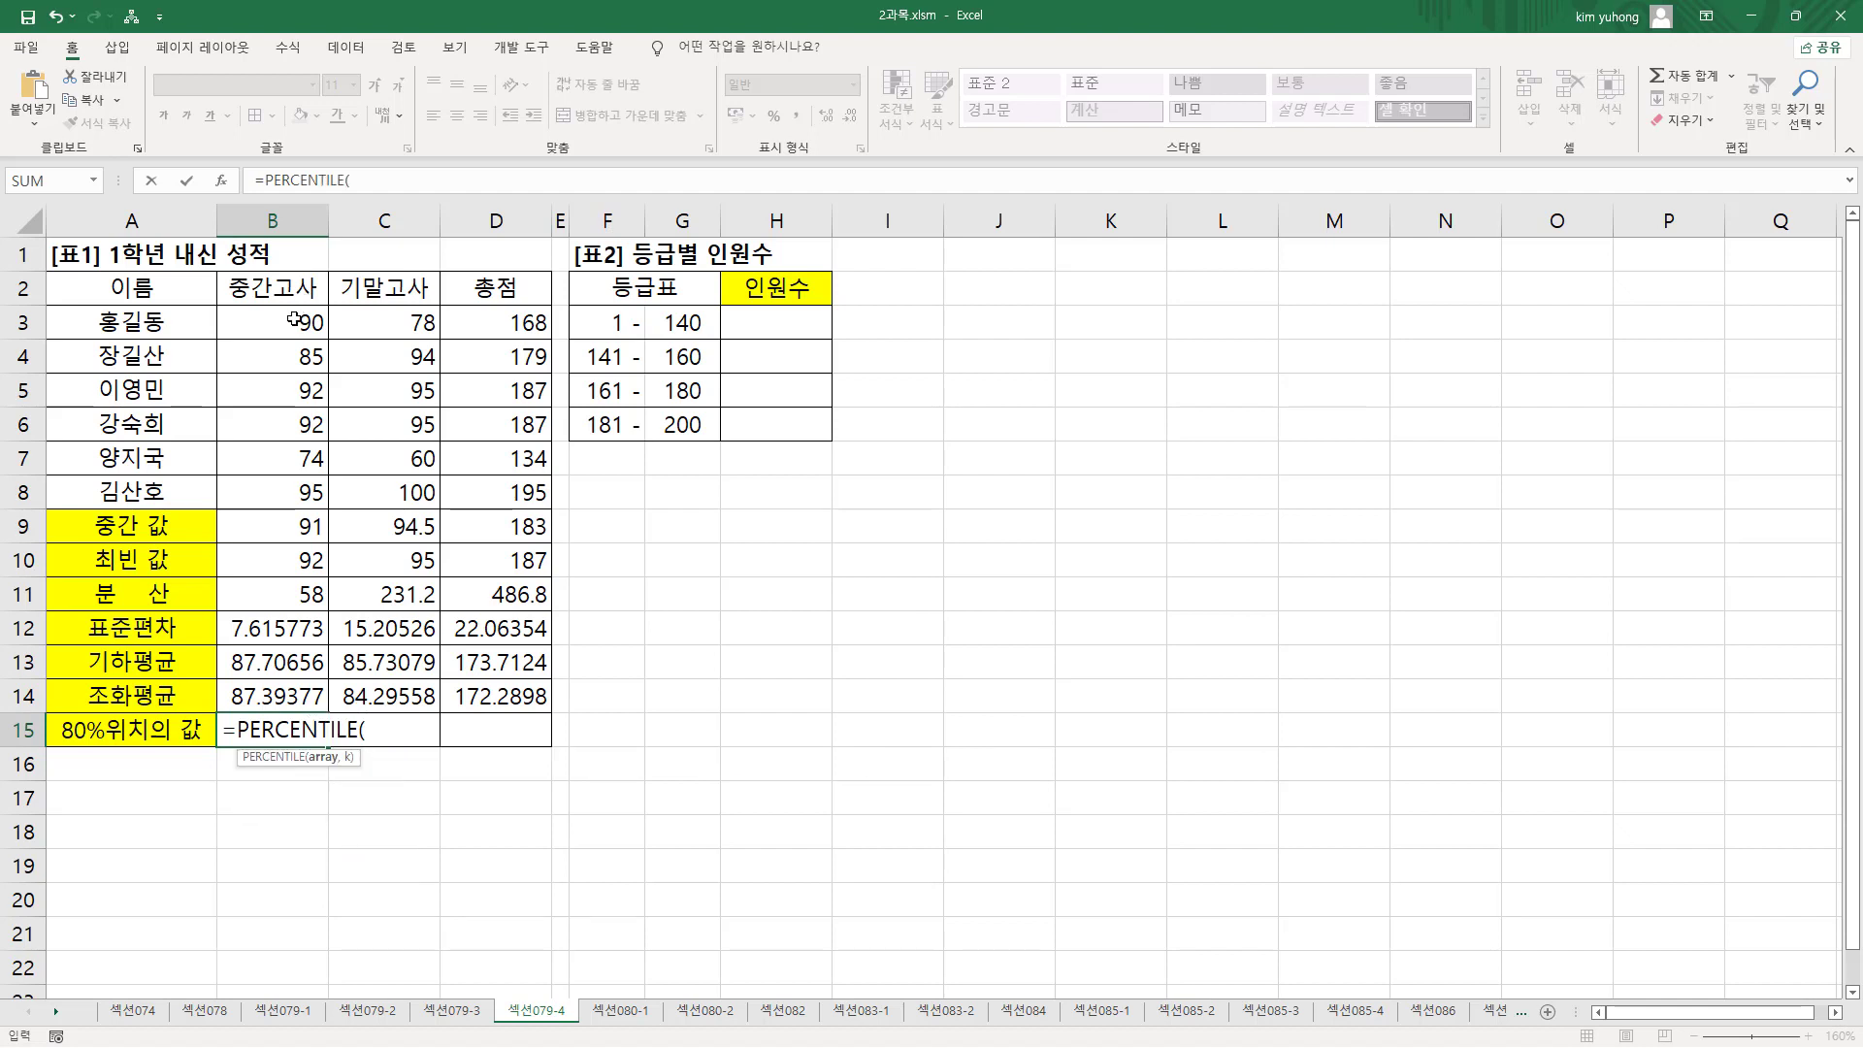
left_click_drag(296, 321, 299, 490)
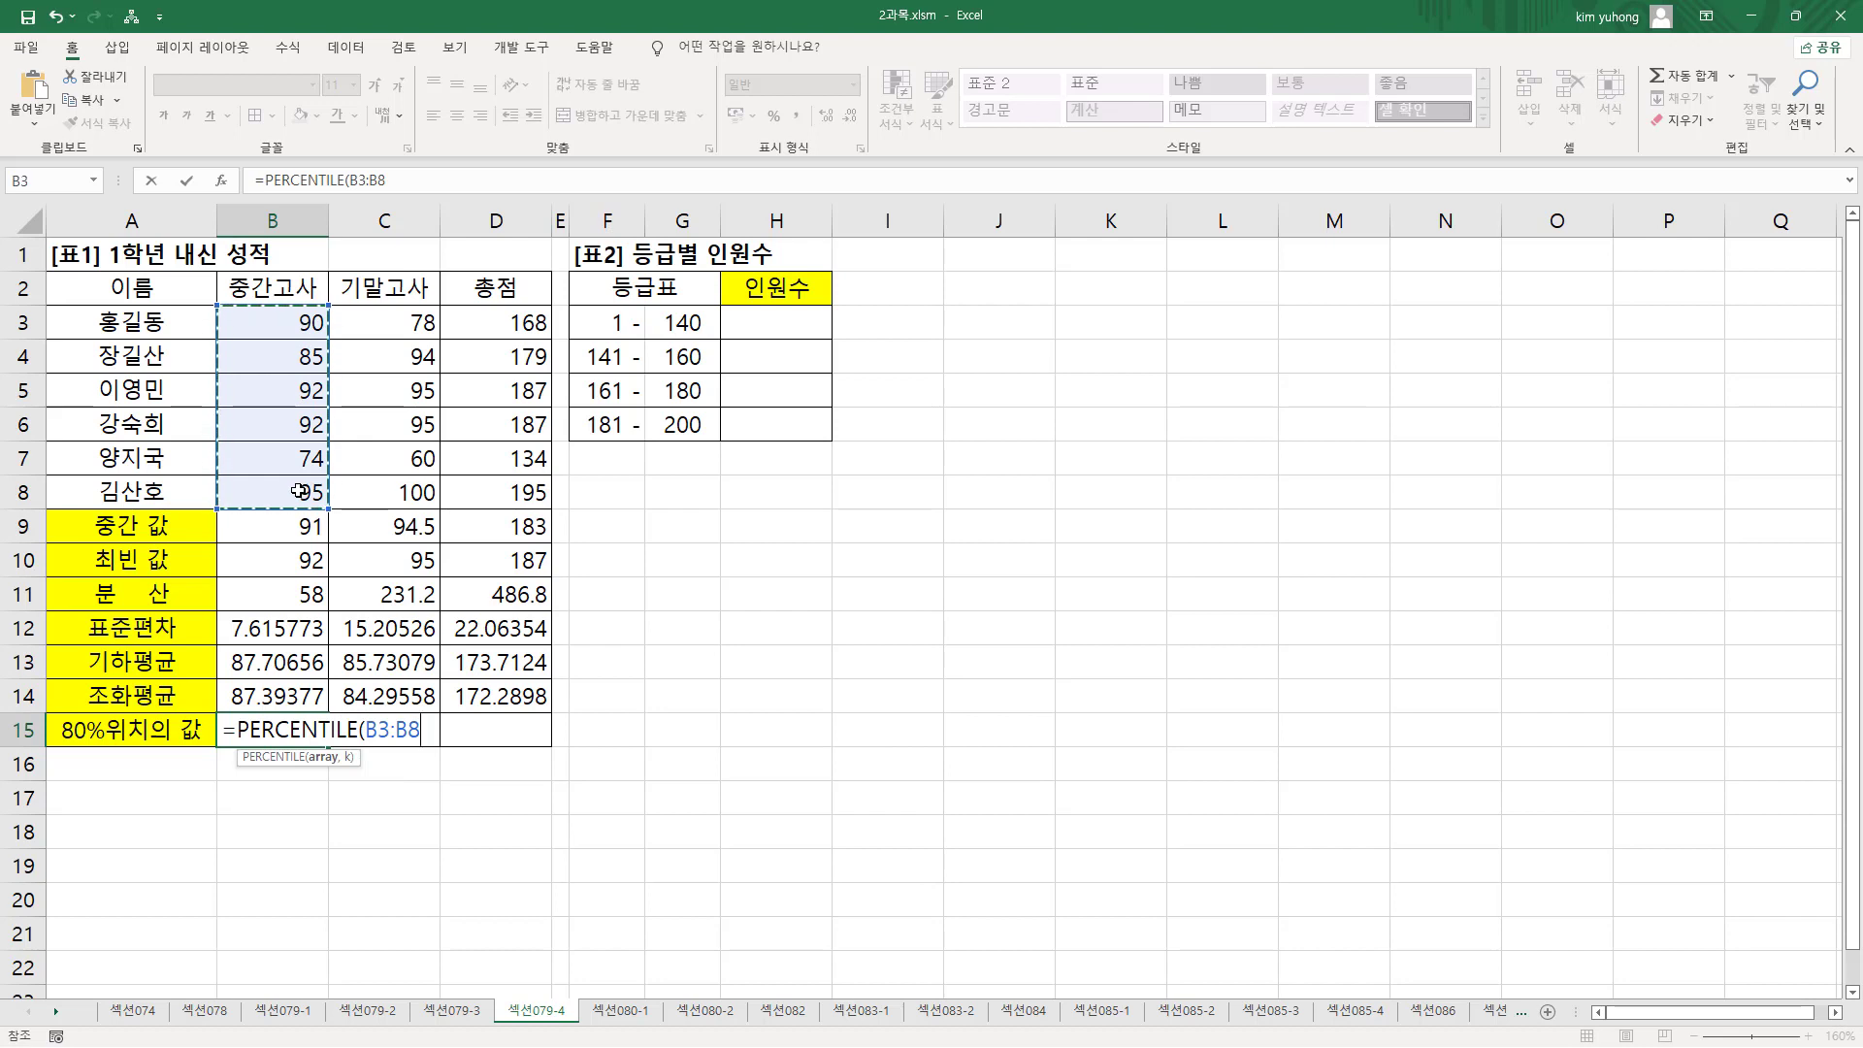
type(",")
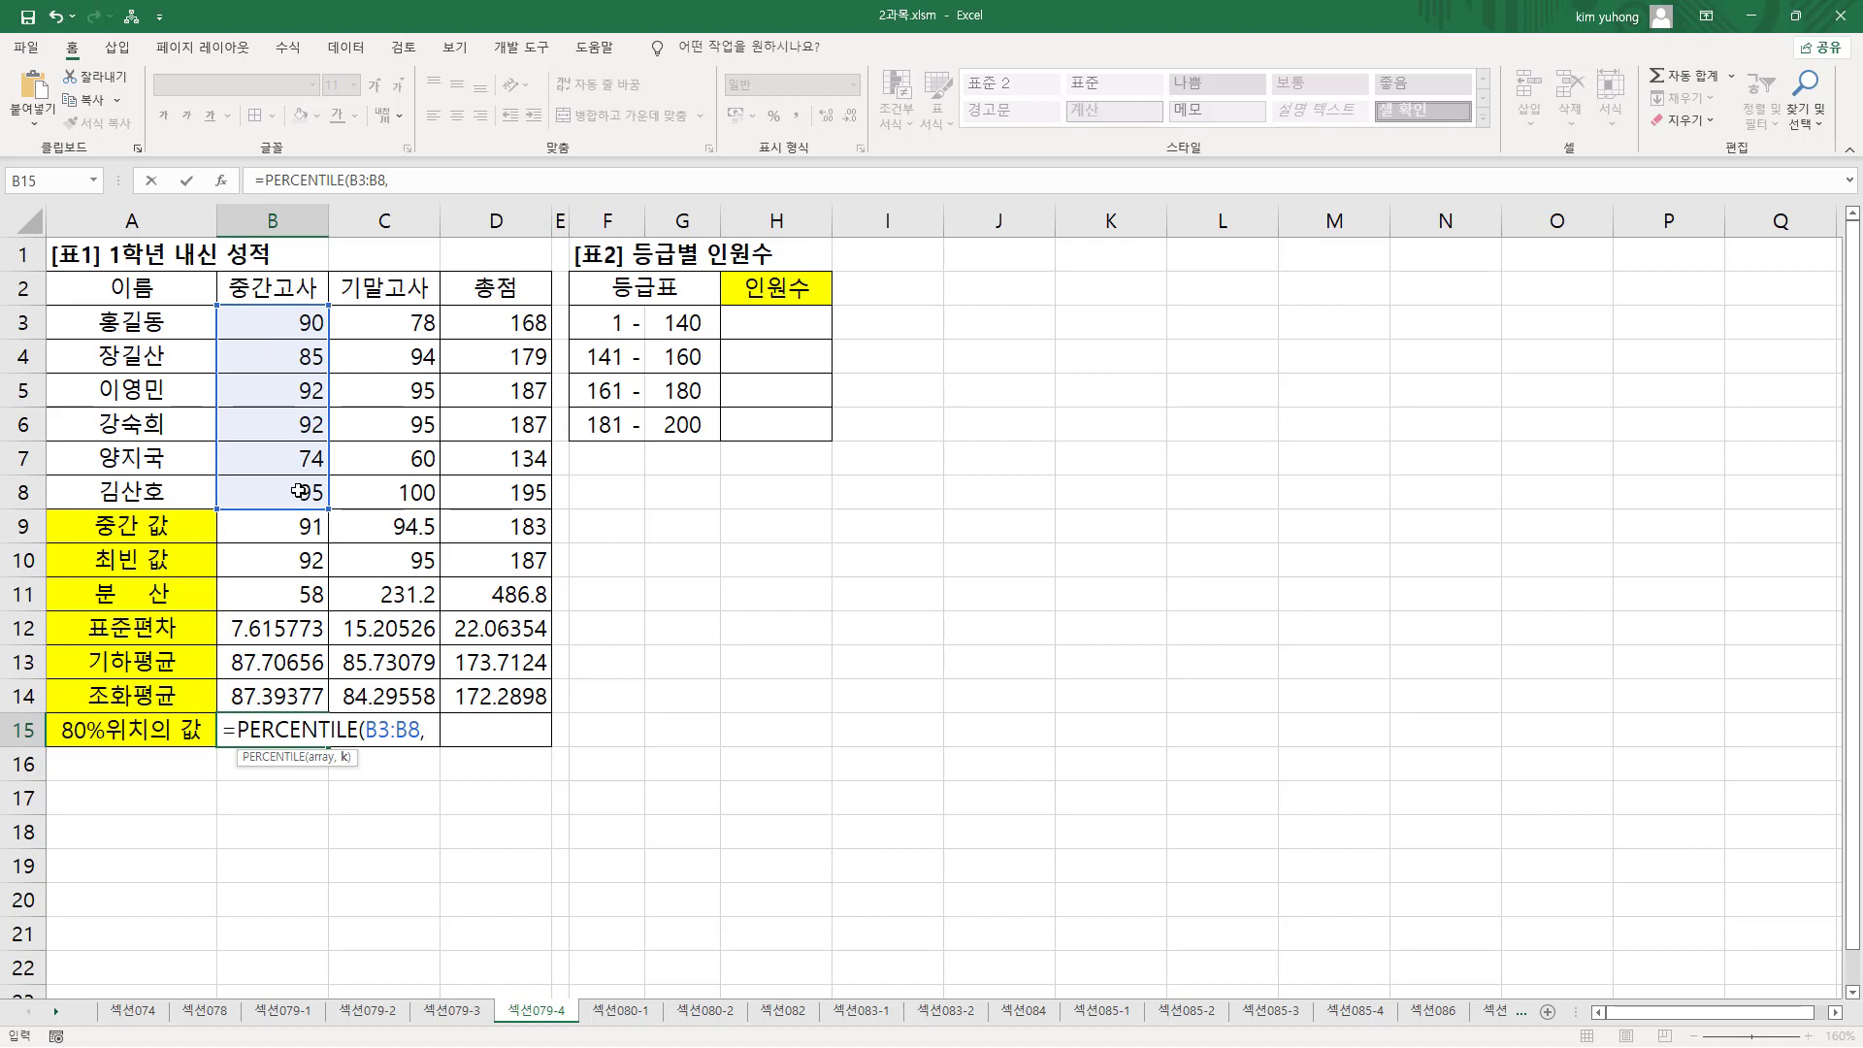
type("80%)")
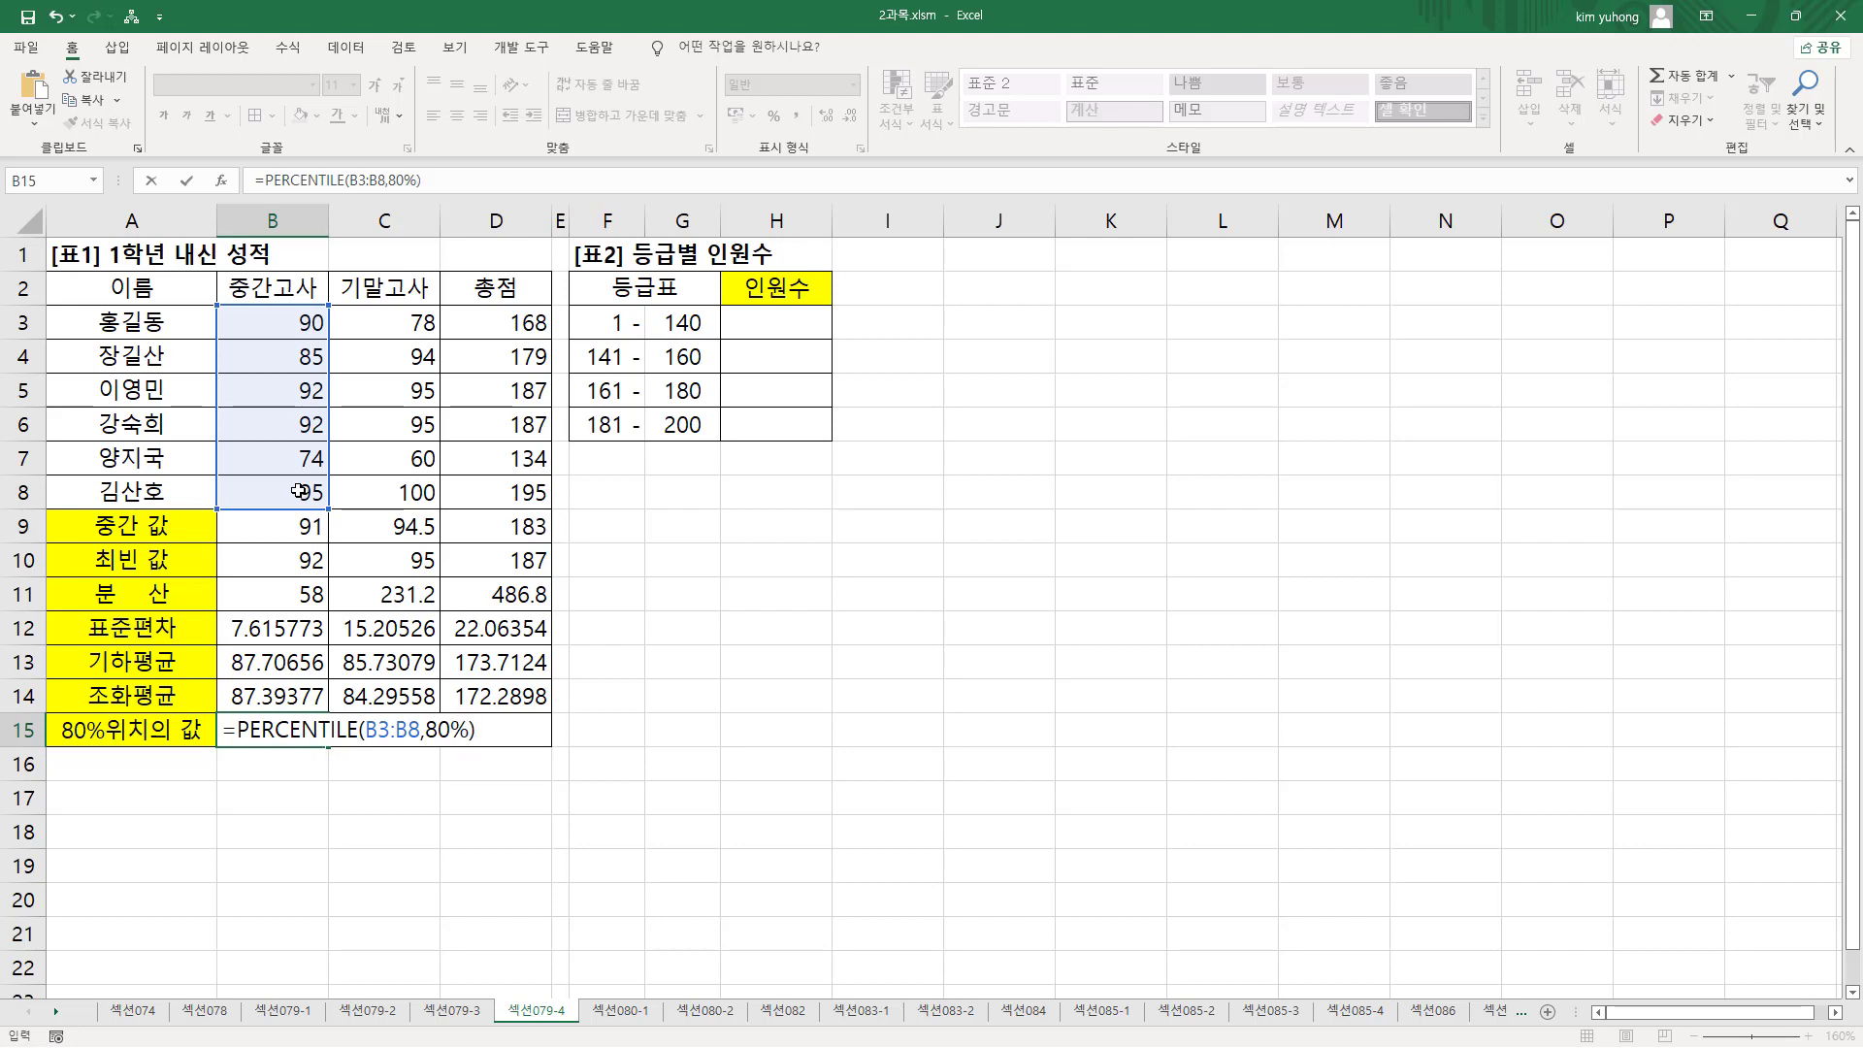
key("Return")
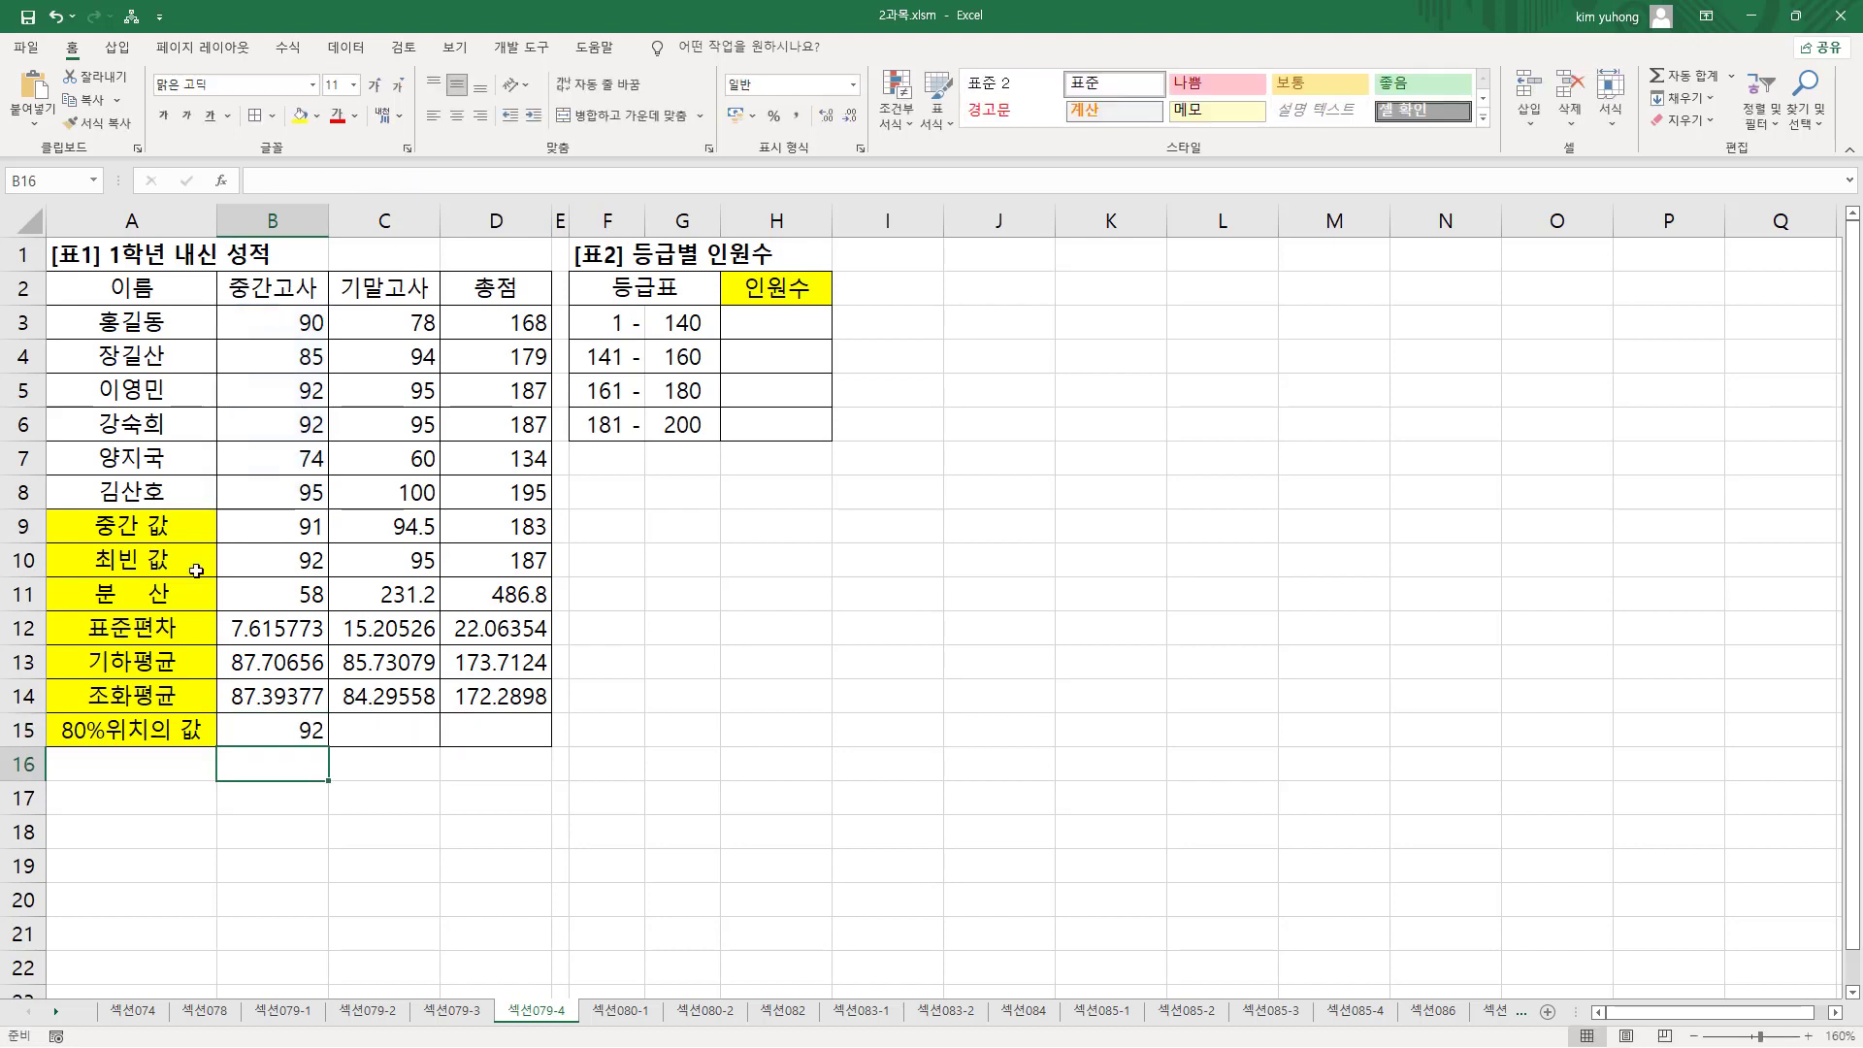
- Change the k argument of the PERCENTILE formula in B15 to 0.8 and fill it across to D15
left_click(302, 730)
double_click(302, 730)
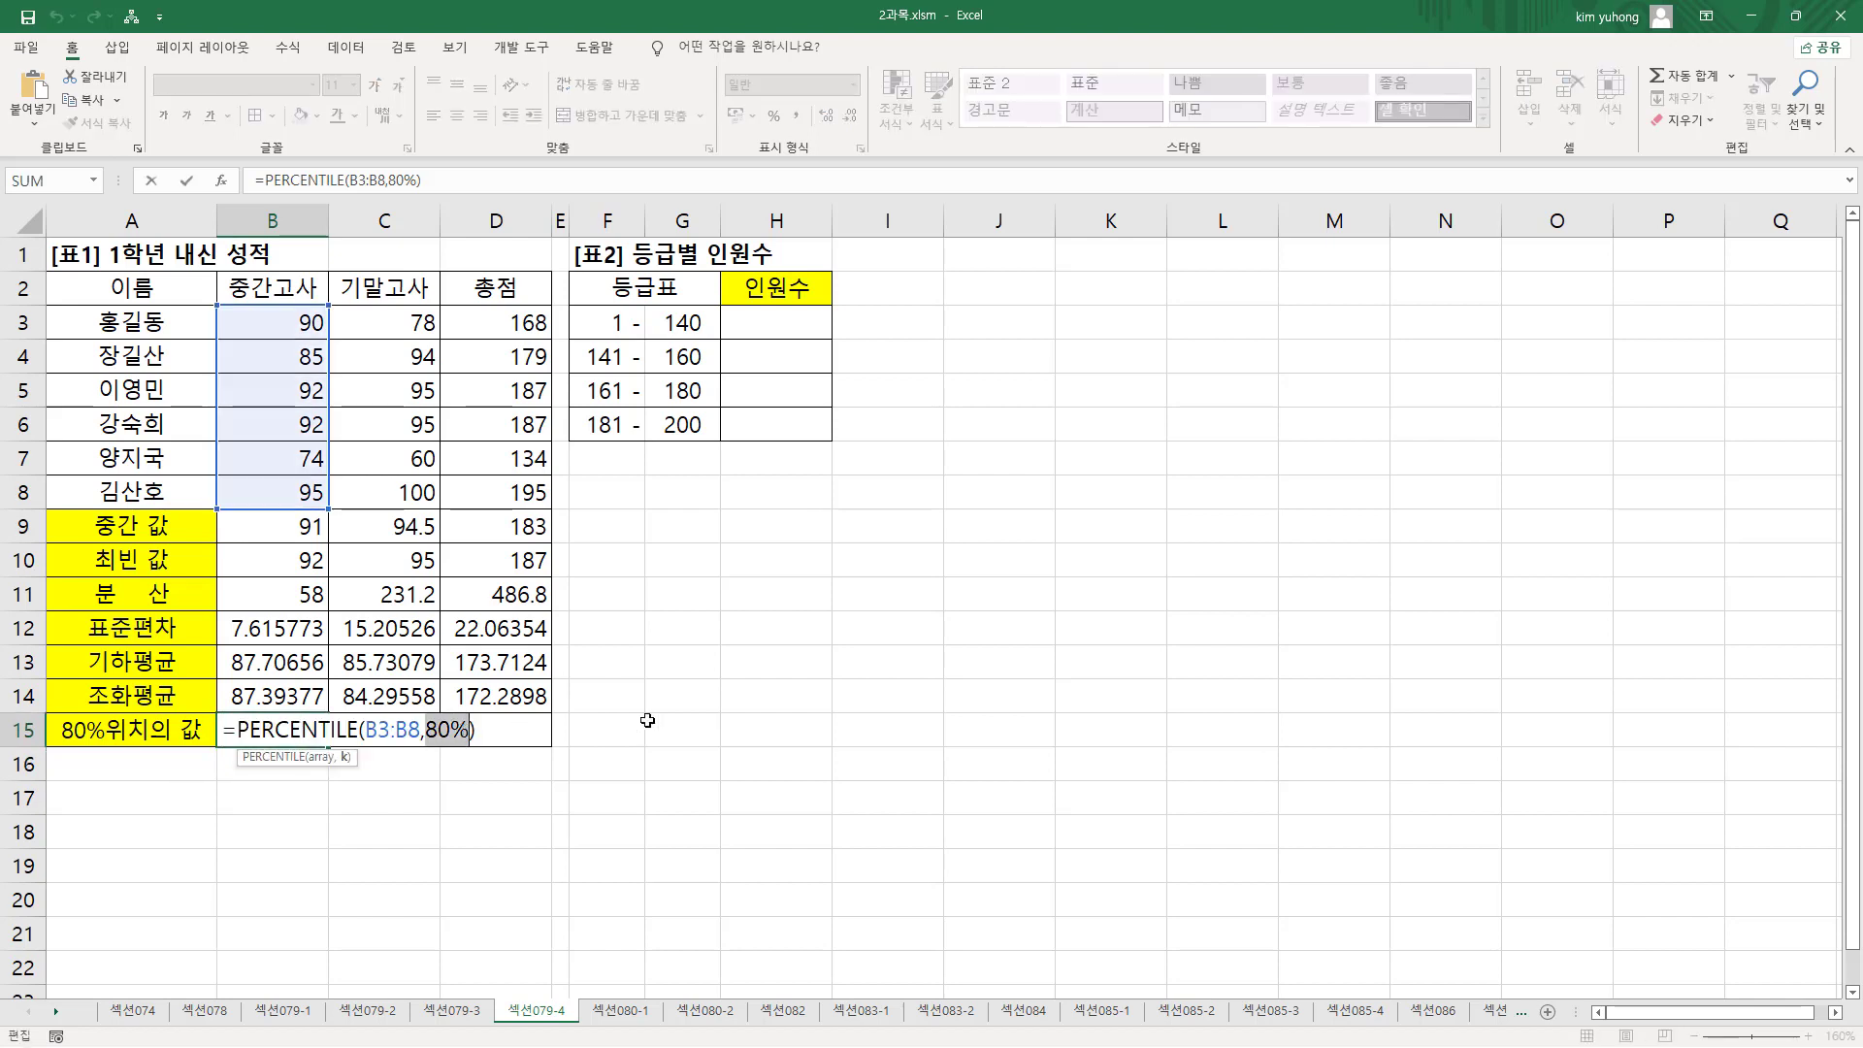
type("0.8")
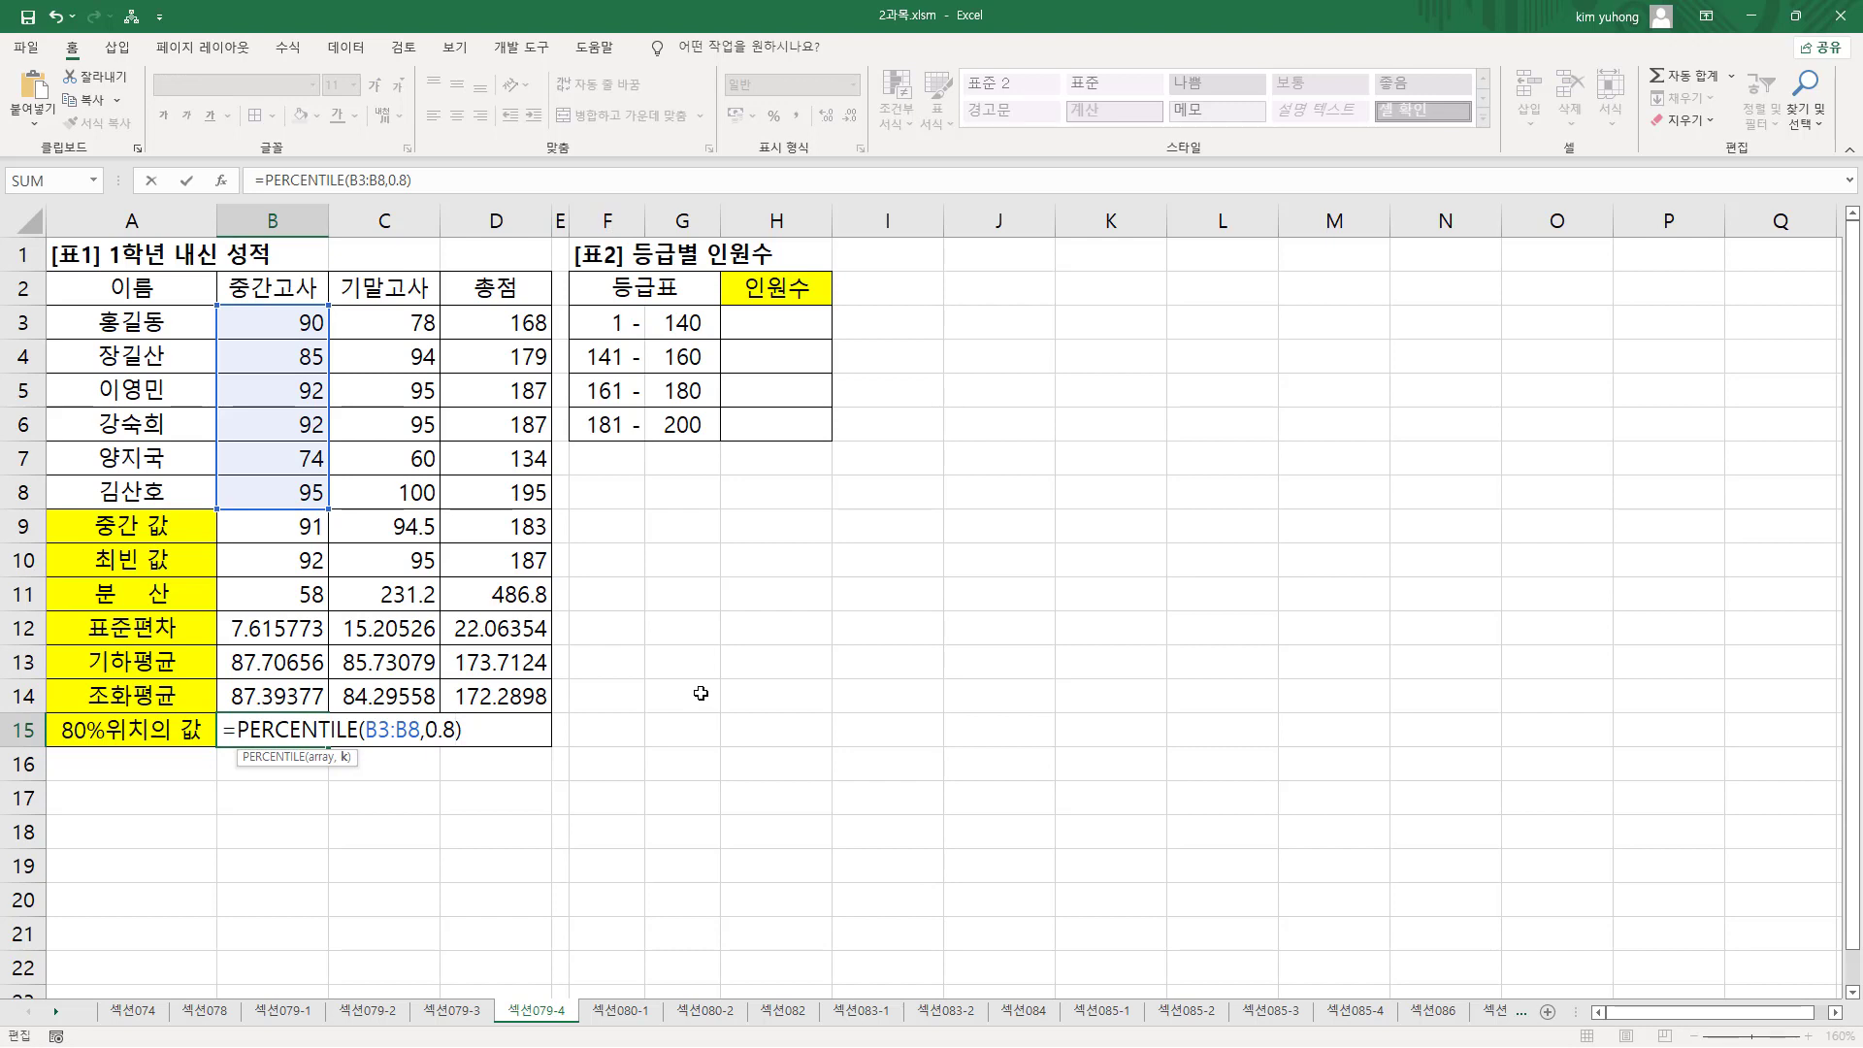
key("Return")
left_click(260, 730)
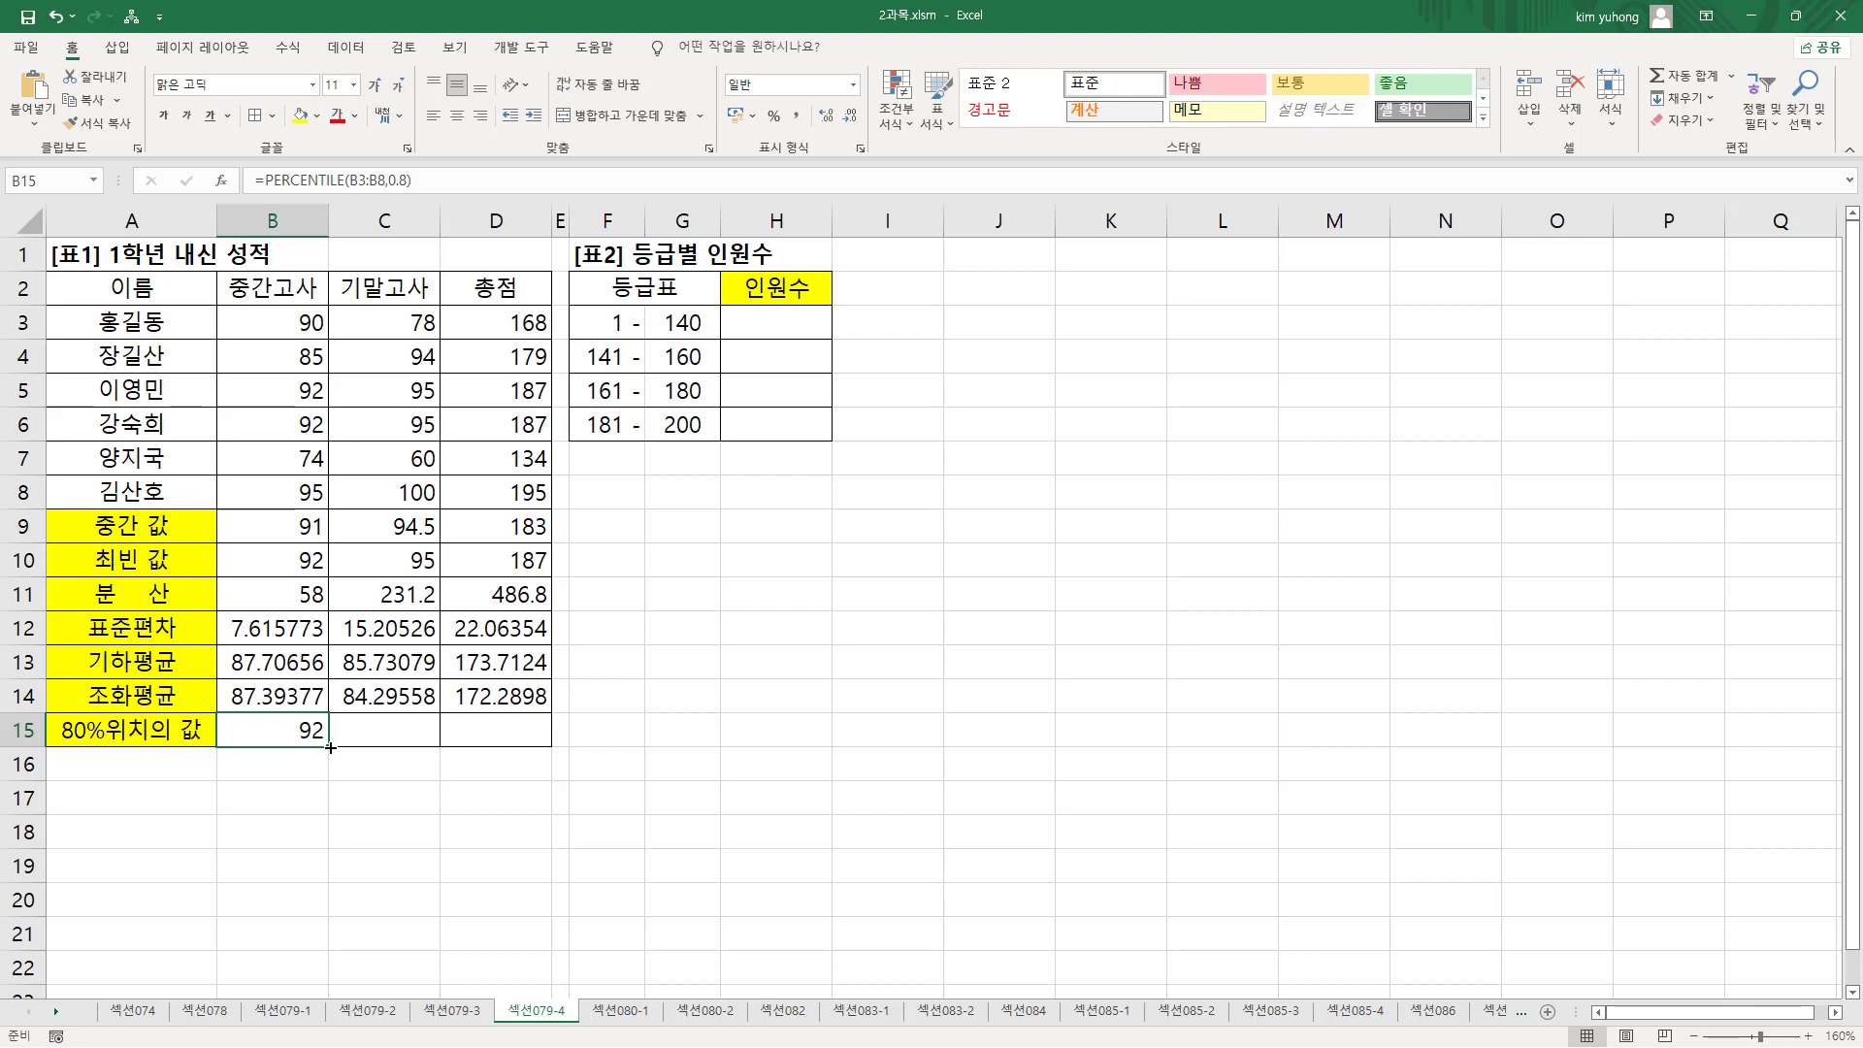
left_click_drag(330, 747, 511, 752)
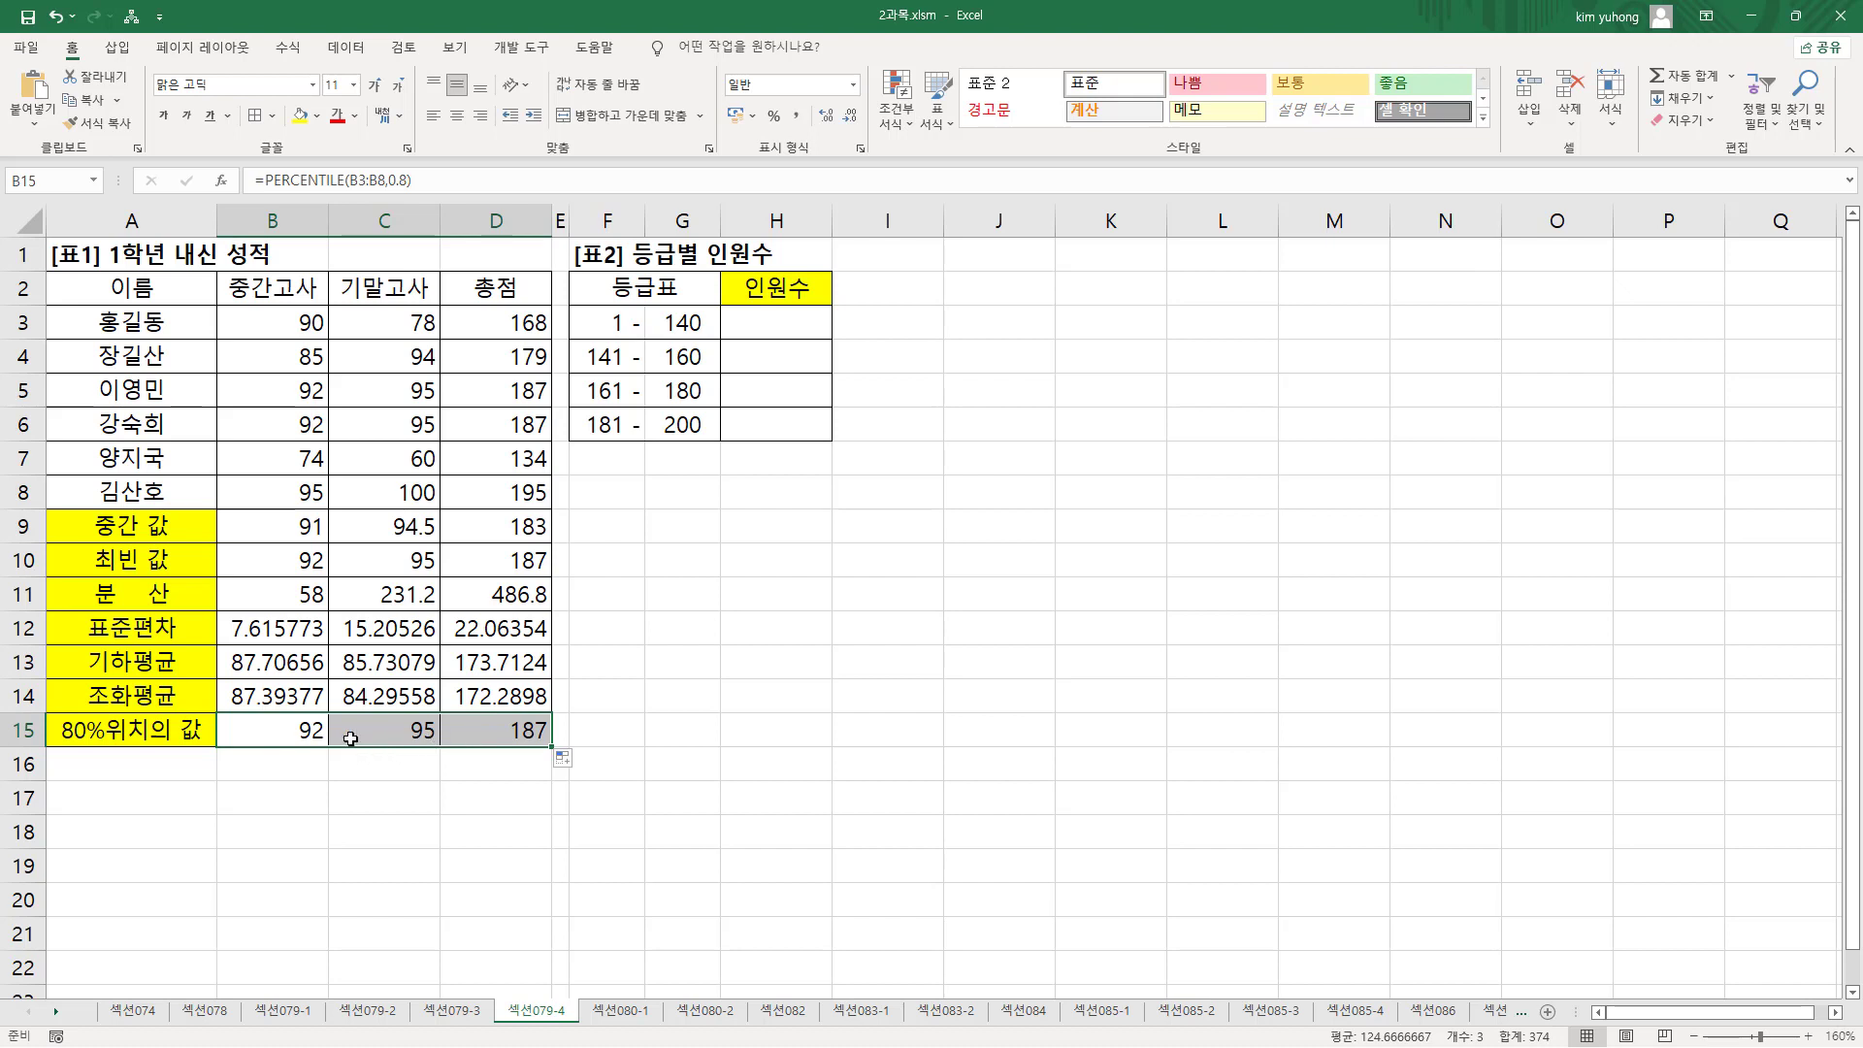
double_click(306, 737)
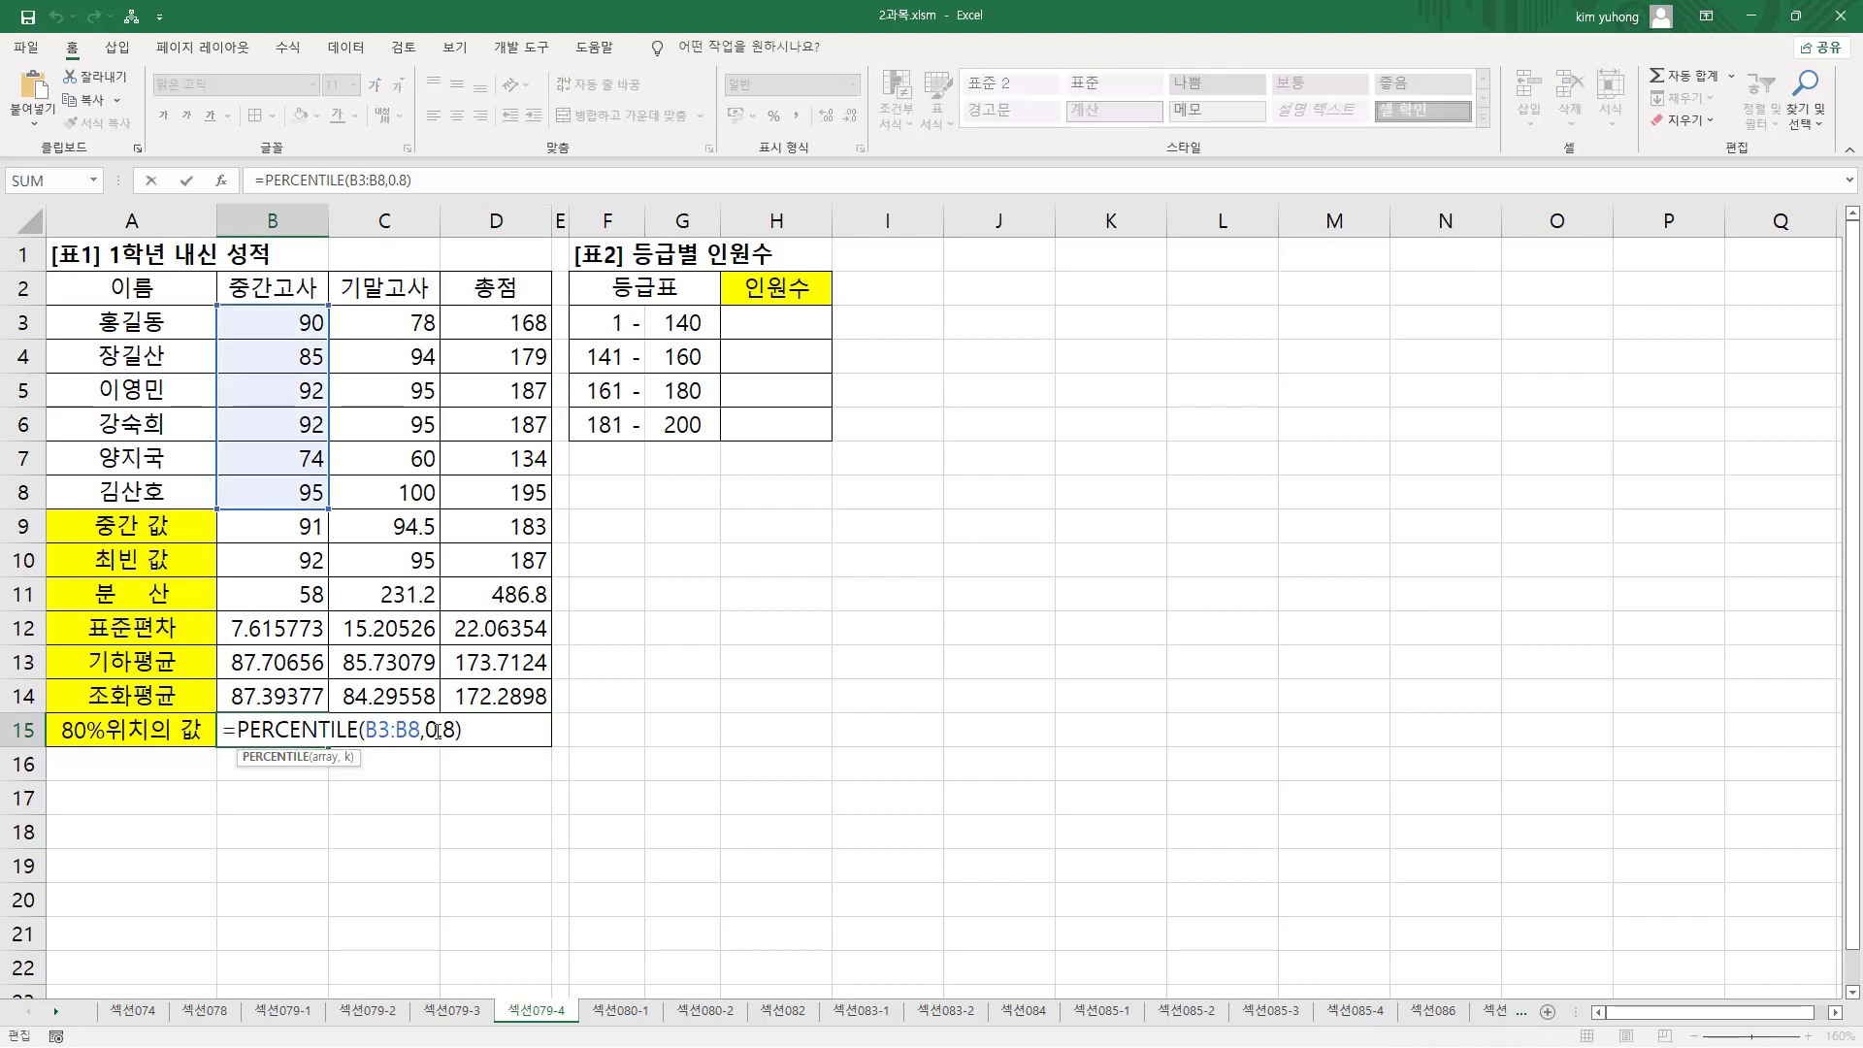
key("ctrl+2")
left_click_drag(428, 744, 452, 745)
key("Escape")
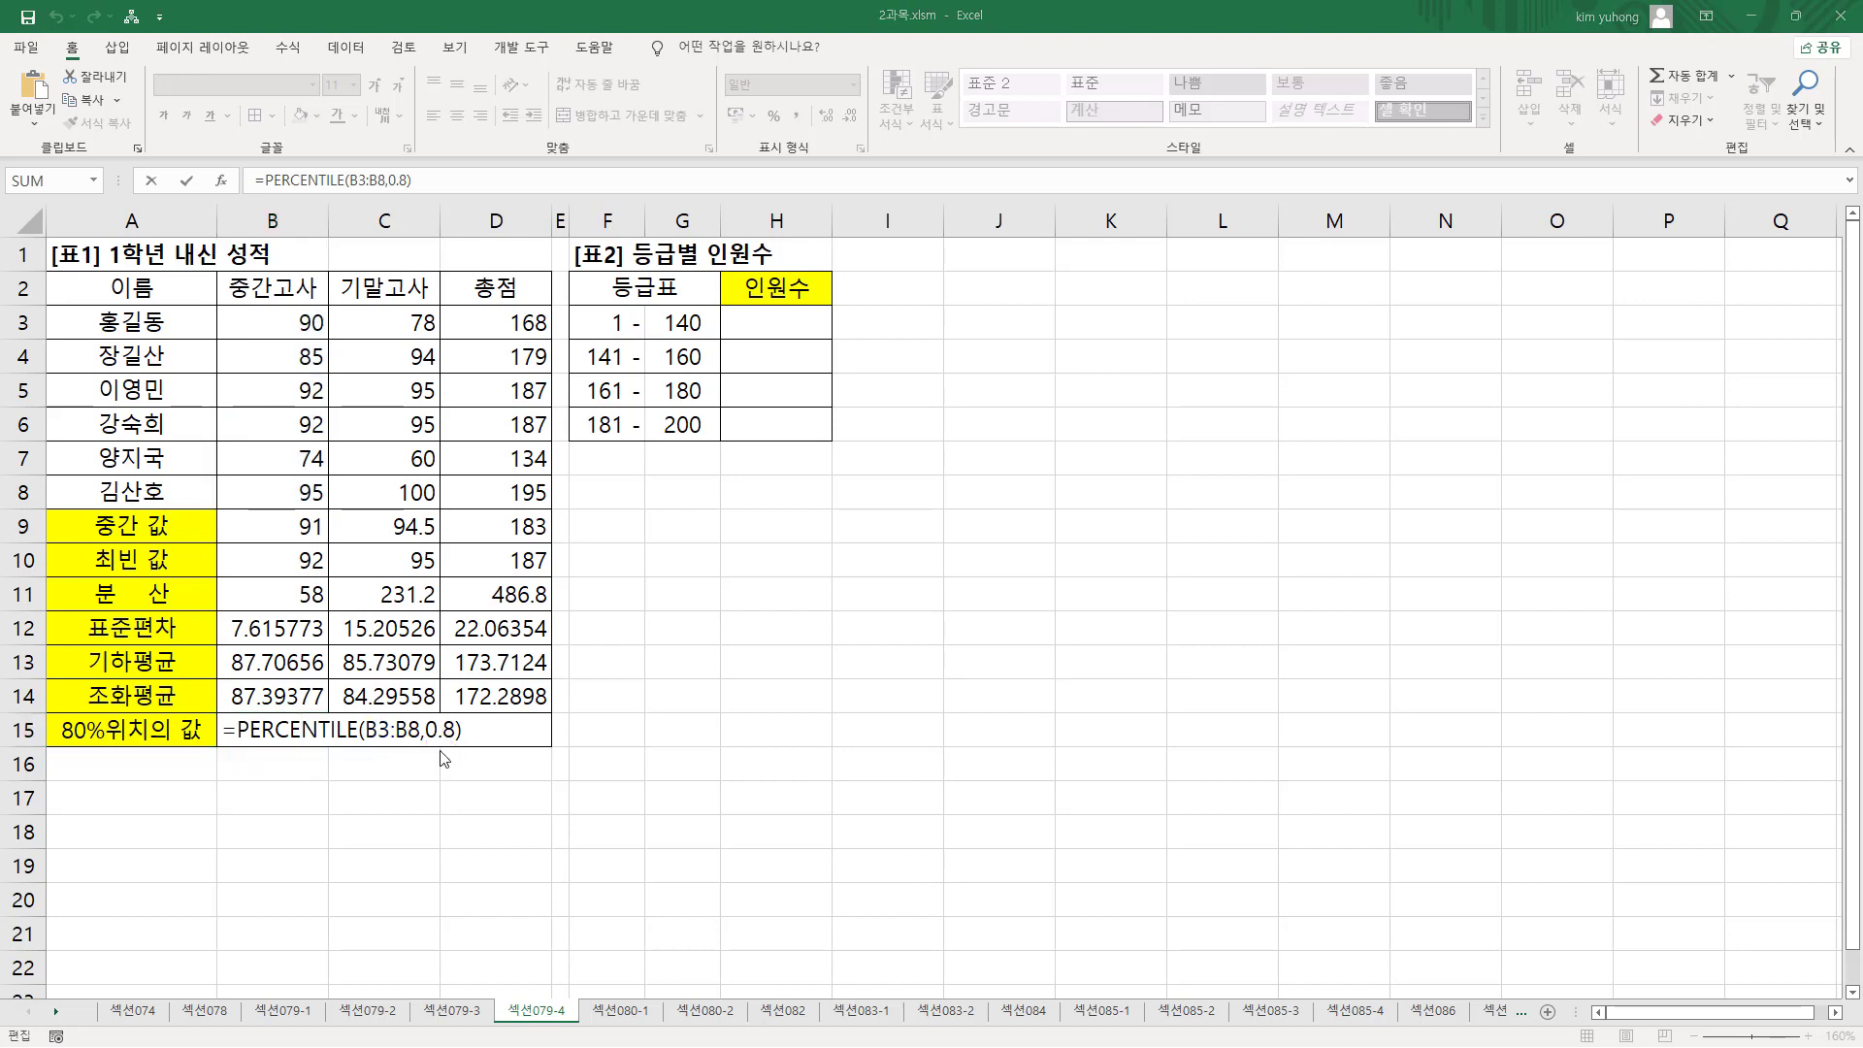
mouse_move(566, 266)
left_mouse_down()
mouse_move(747, 408)
mouse_move(842, 445)
left_mouse_up()
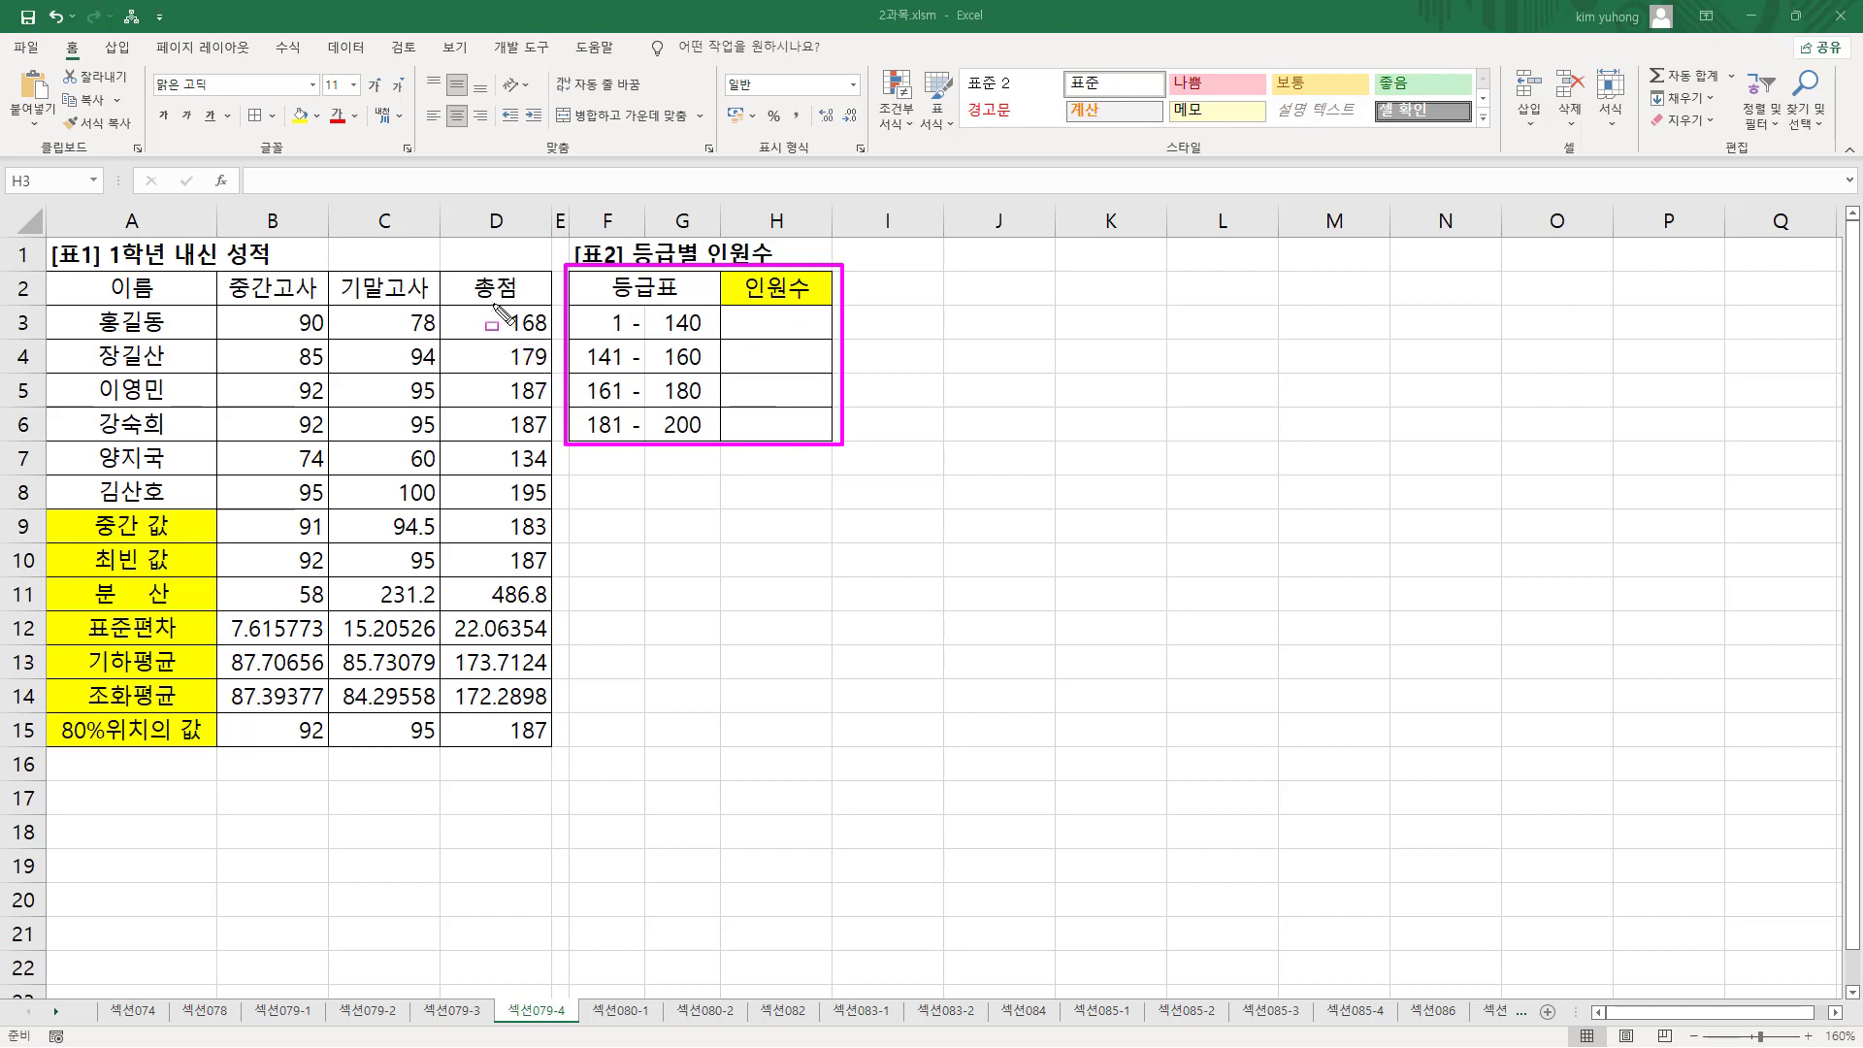
mouse_move(494, 305)
left_mouse_down()
mouse_move(519, 456)
mouse_move(558, 510)
left_mouse_up()
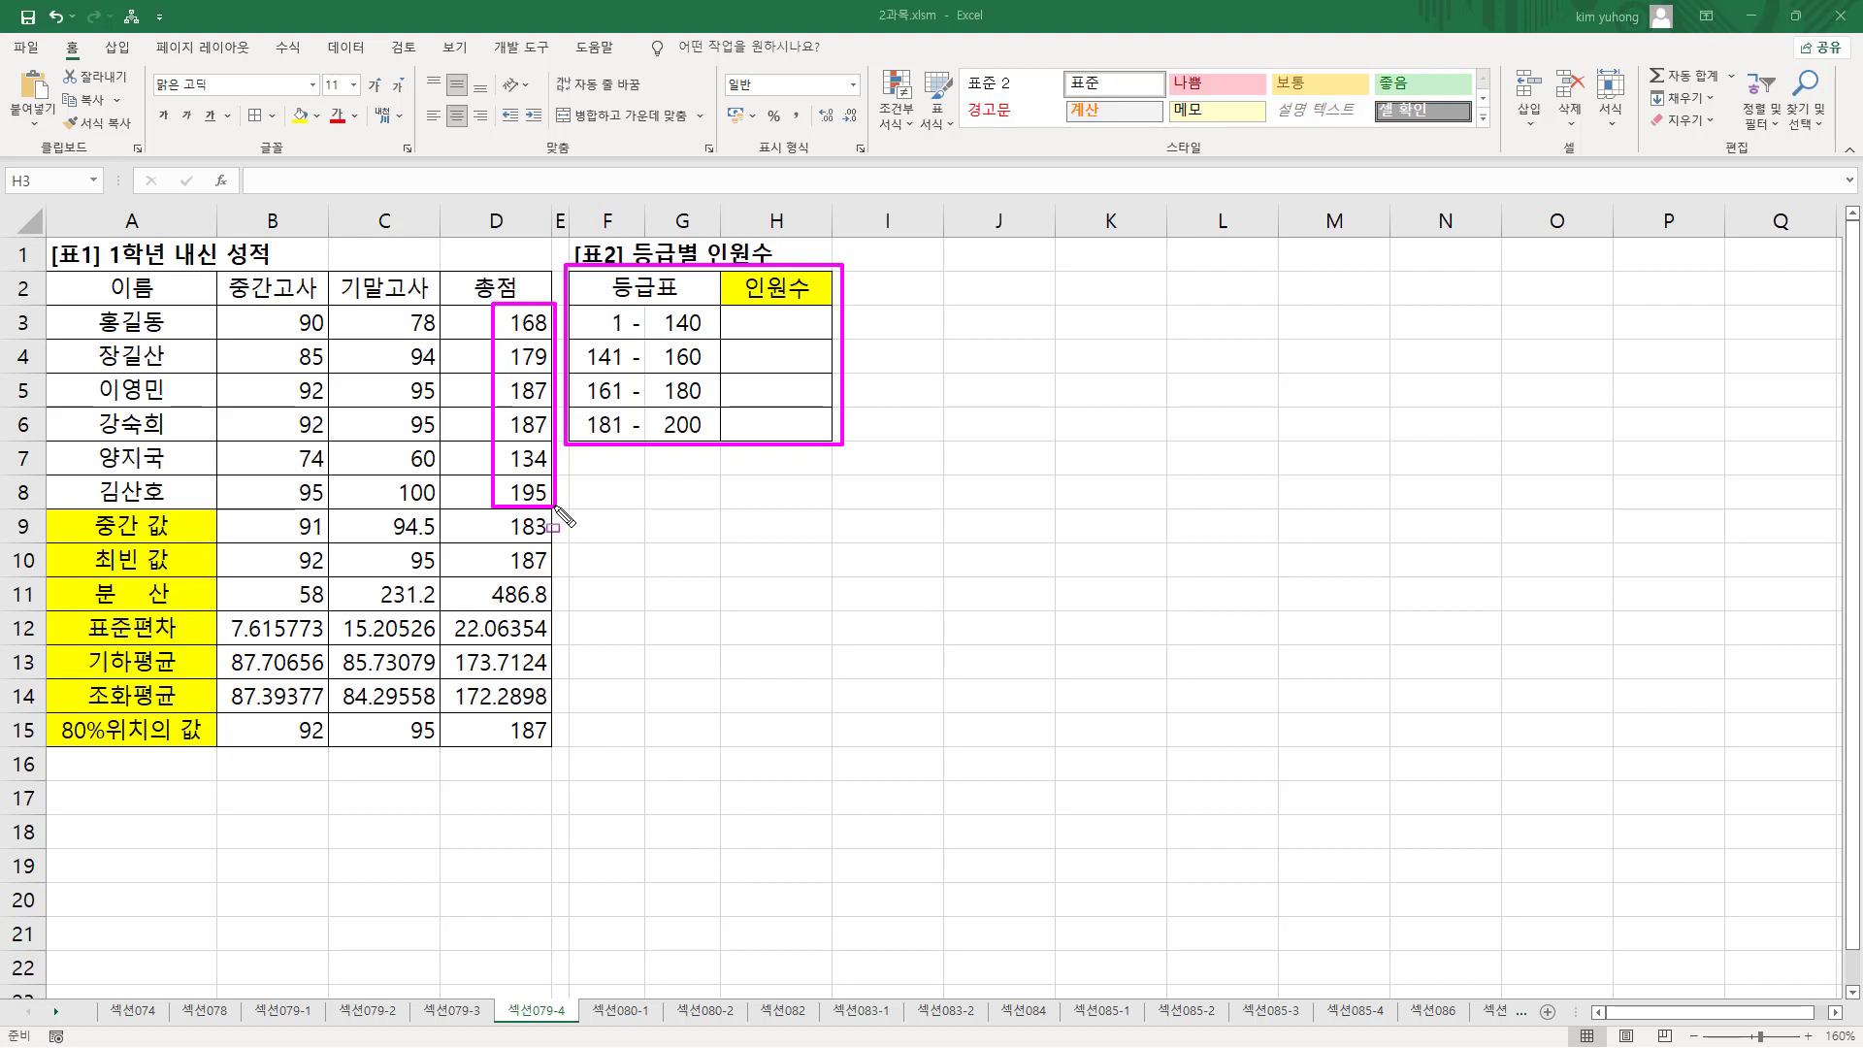
mouse_move(603, 336)
left_mouse_down()
mouse_move(626, 361)
mouse_move(708, 362)
mouse_move(709, 308)
left_mouse_up()
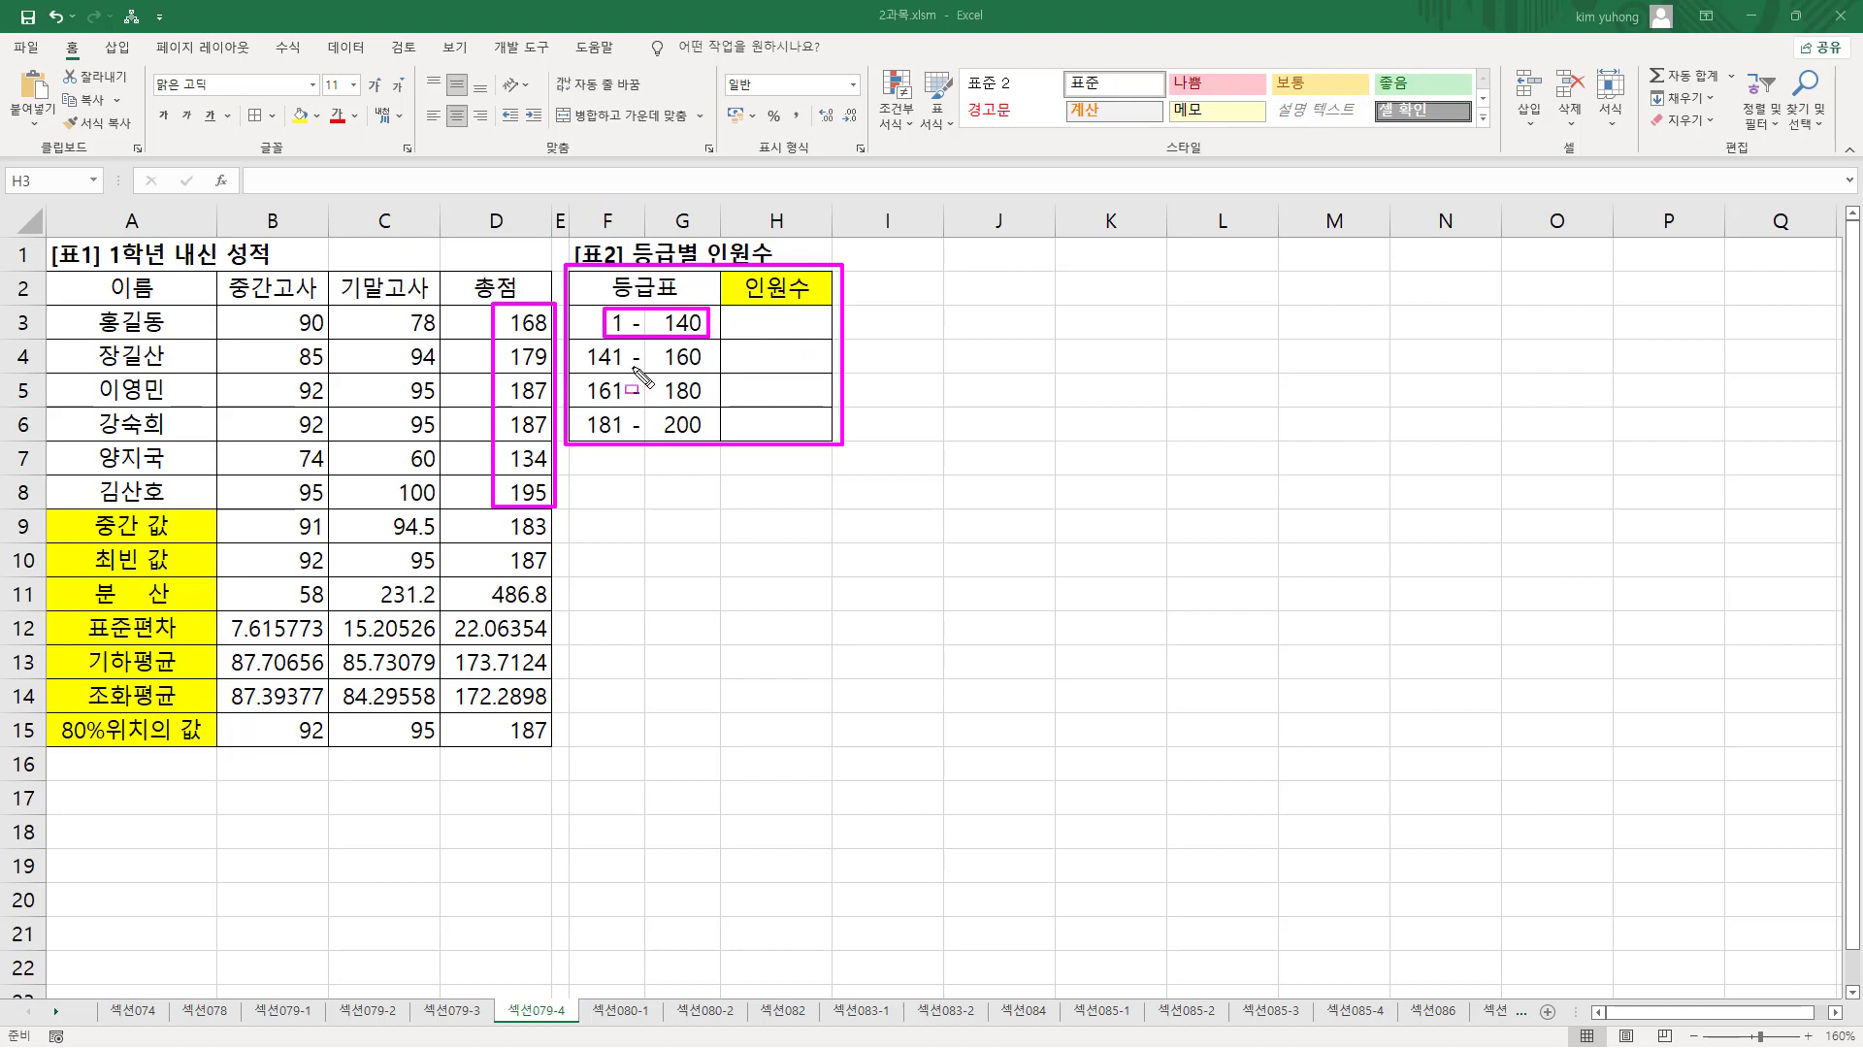
mouse_move(576, 368)
left_mouse_down()
mouse_move(669, 369)
mouse_move(709, 341)
left_mouse_up()
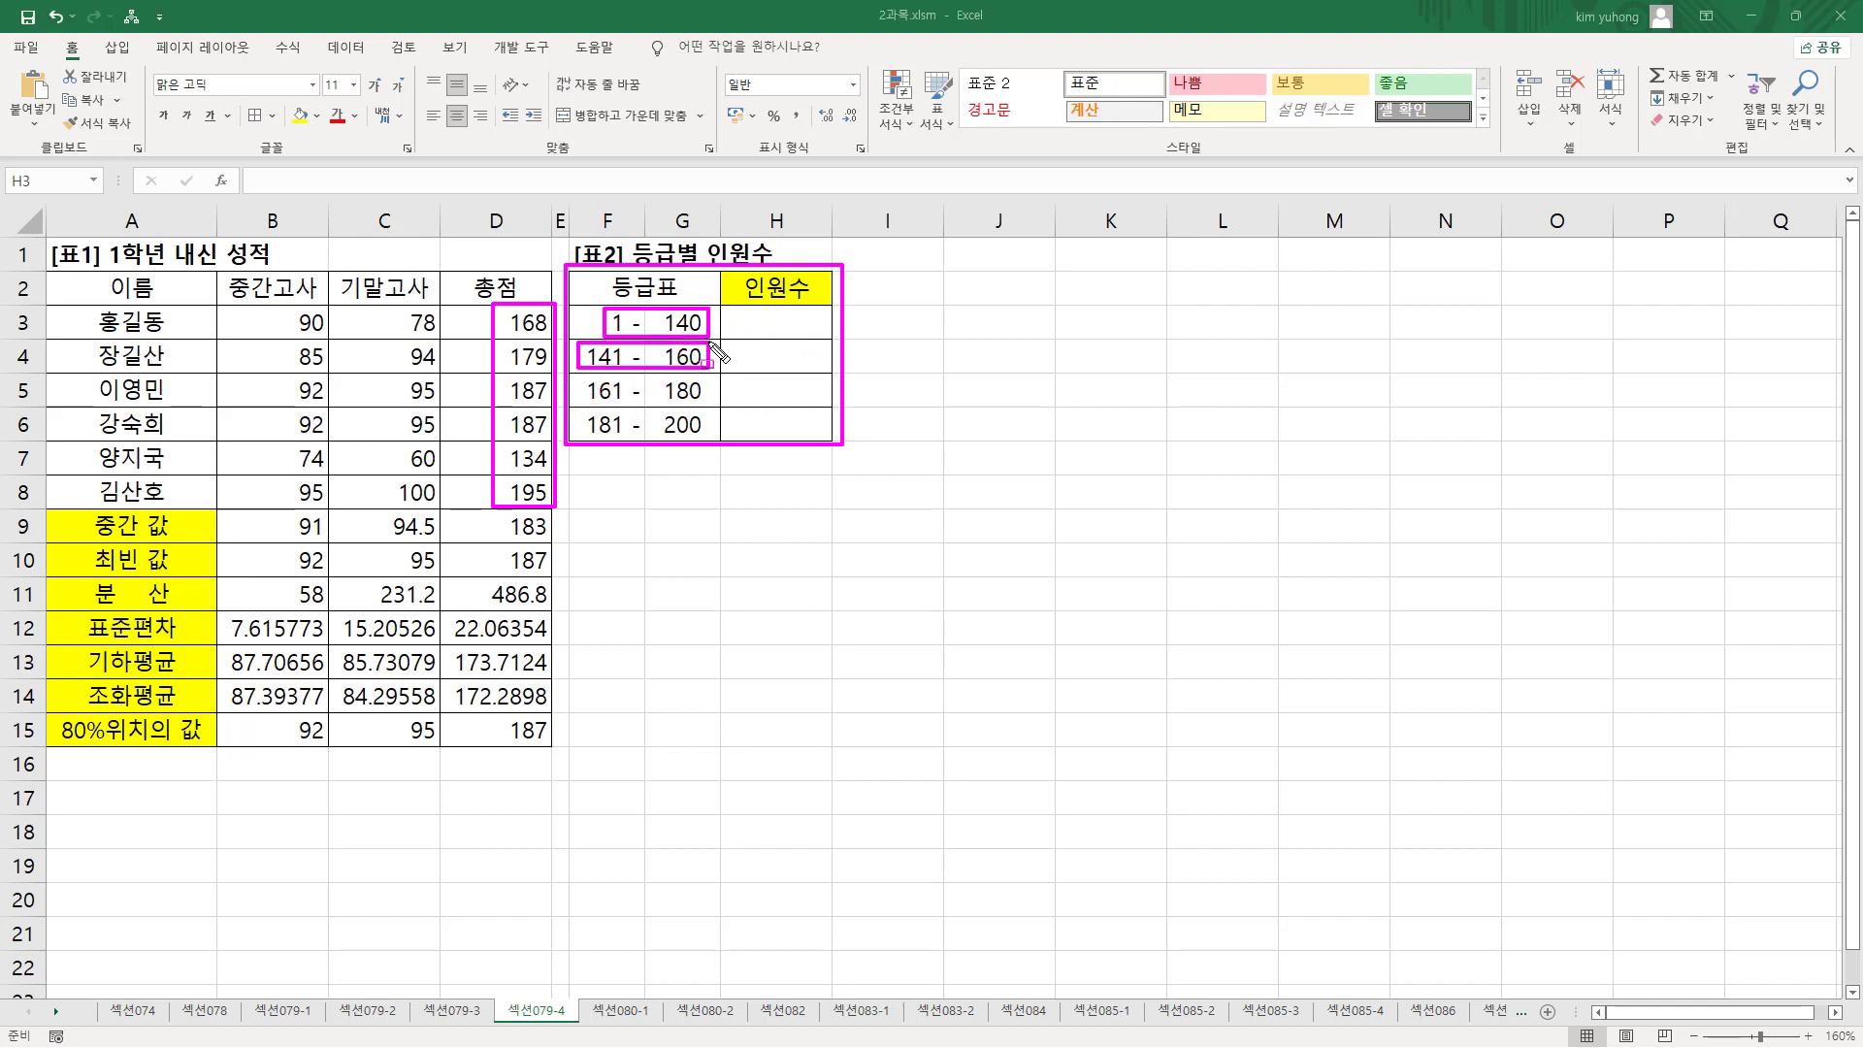
mouse_move(578, 407)
left_mouse_down()
mouse_move(707, 406)
mouse_move(708, 376)
left_mouse_up()
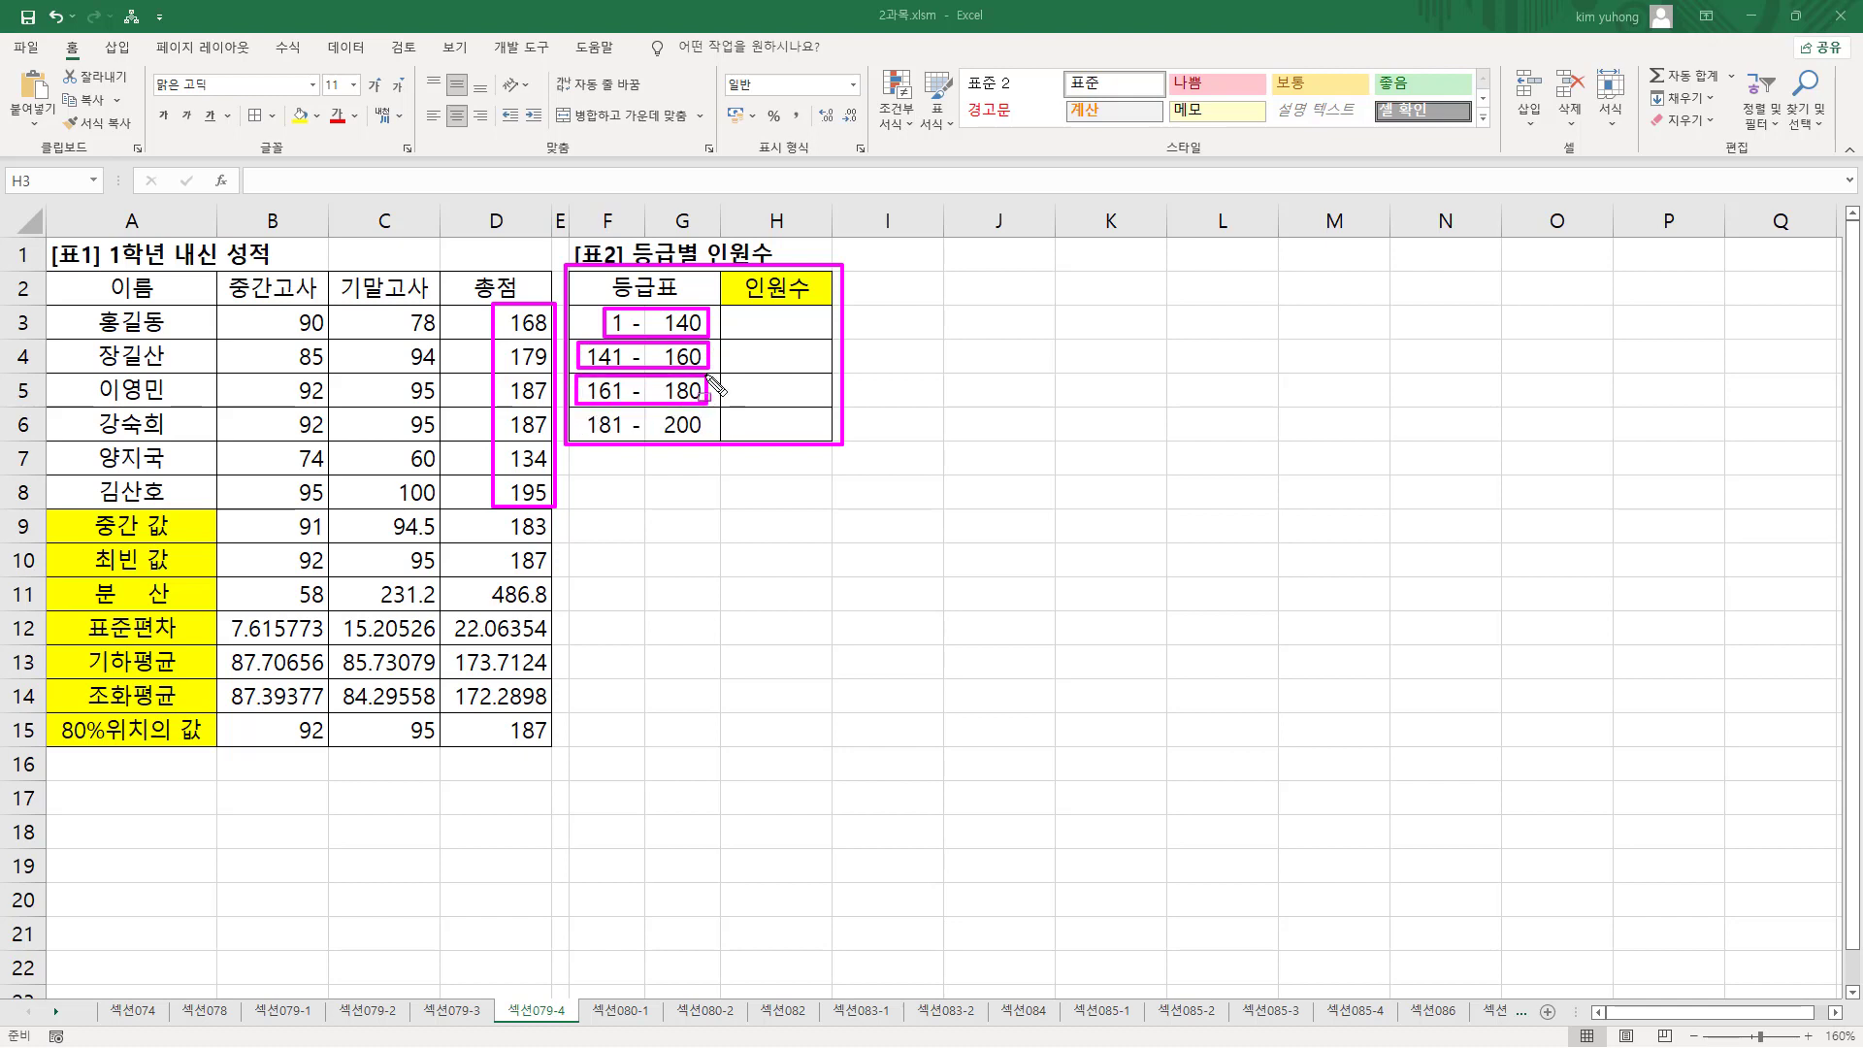
mouse_move(582, 439)
left_mouse_down()
mouse_move(714, 439)
mouse_move(712, 408)
left_mouse_up()
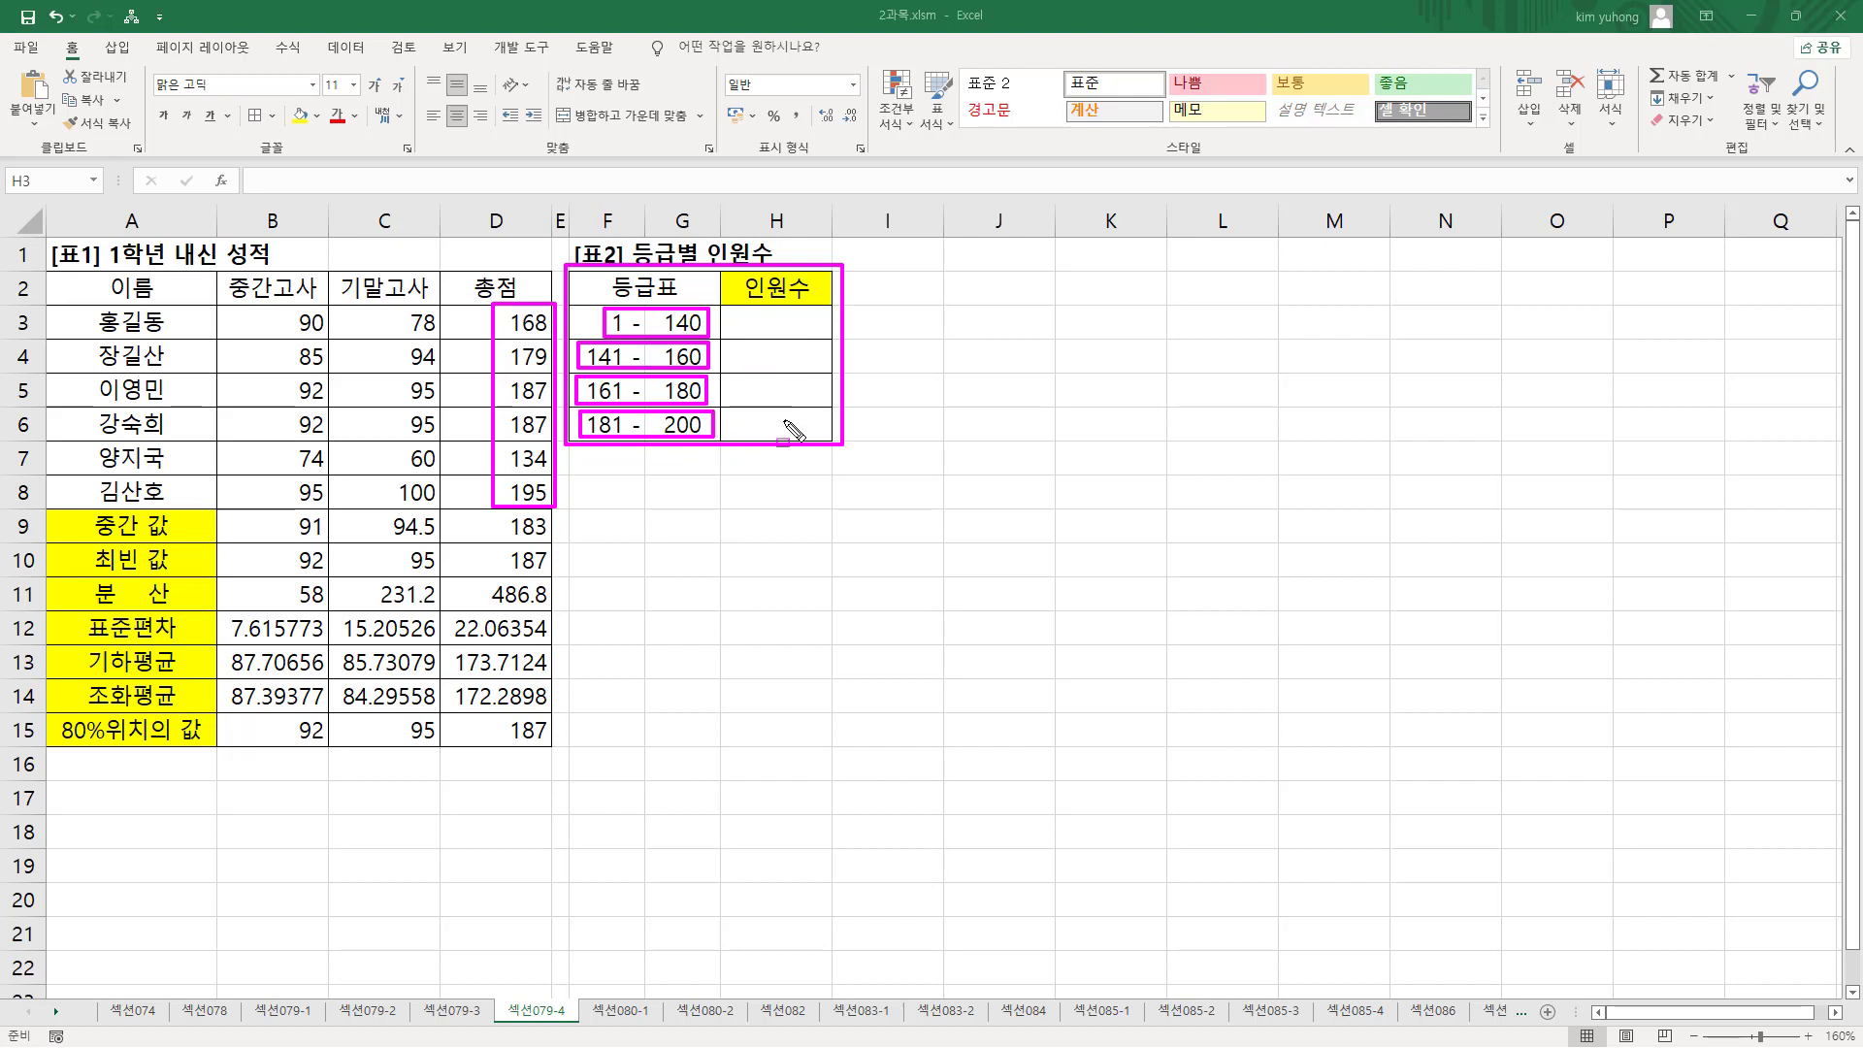
key("e")
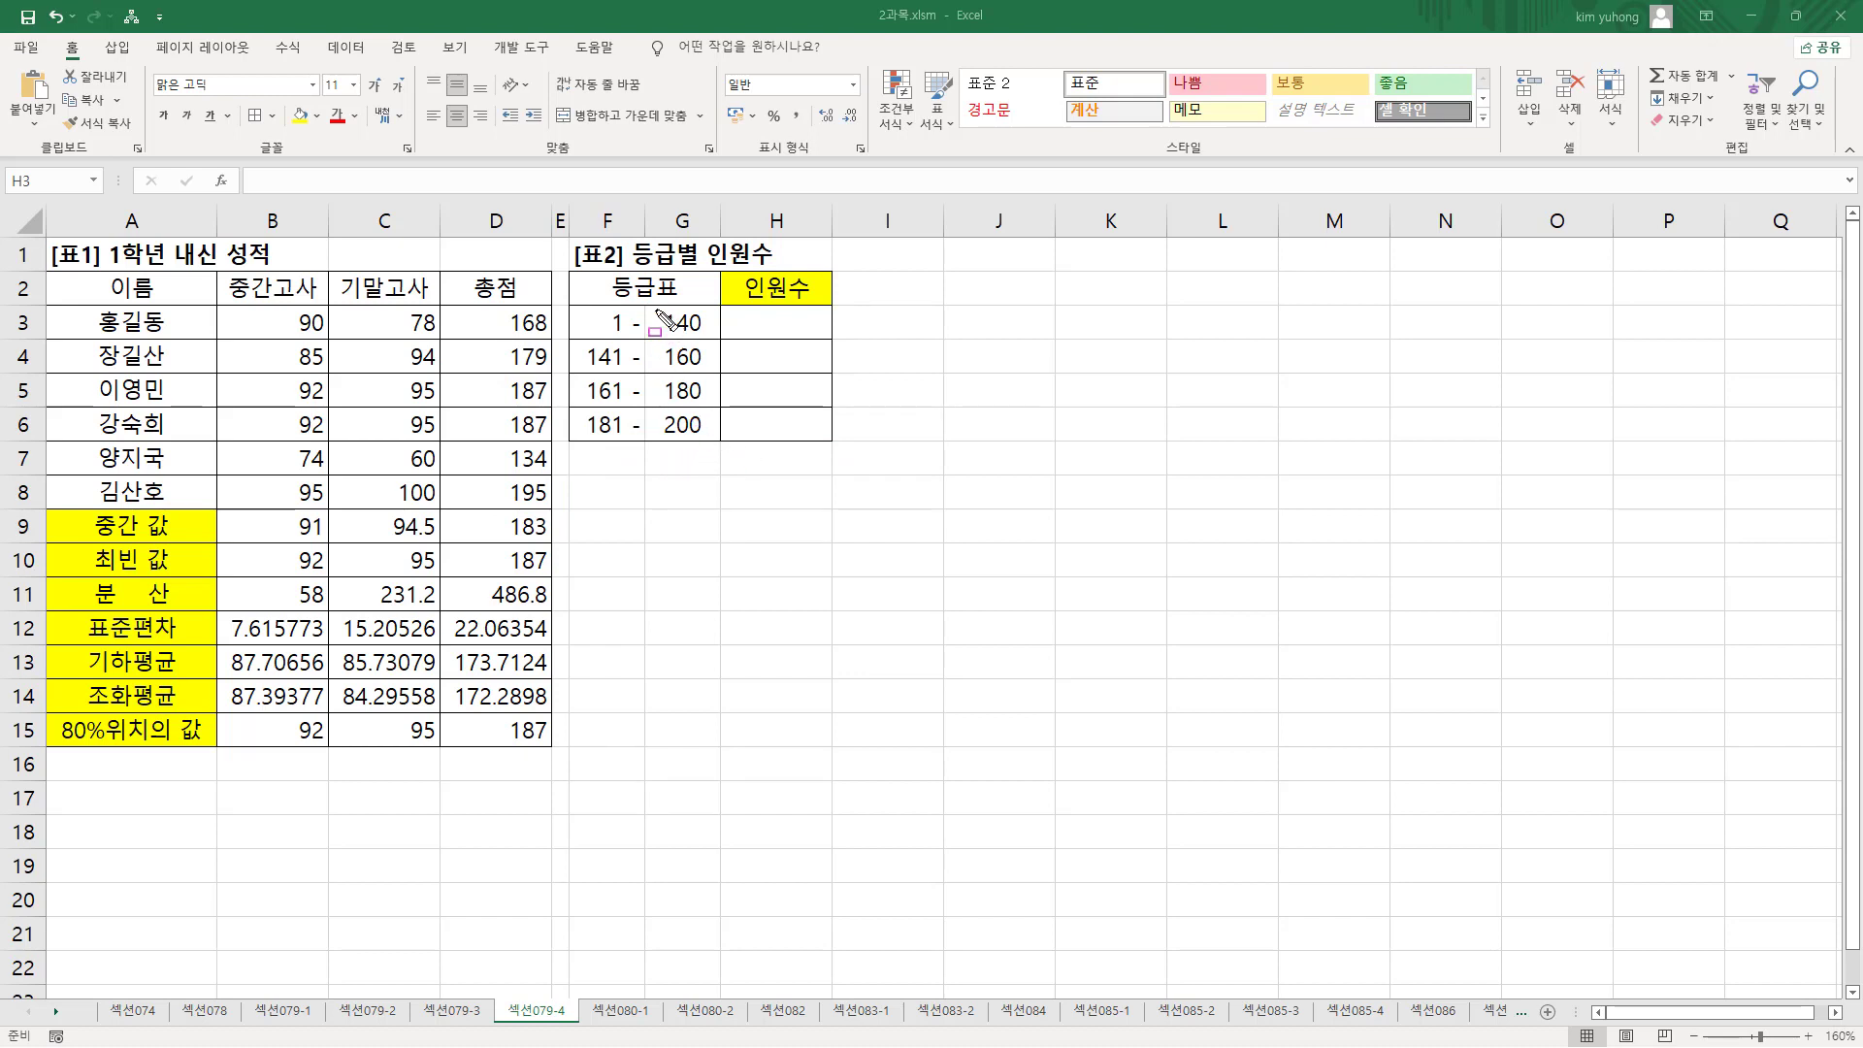
mouse_move(658, 308)
left_mouse_down()
mouse_move(715, 439)
mouse_move(659, 436)
left_mouse_up()
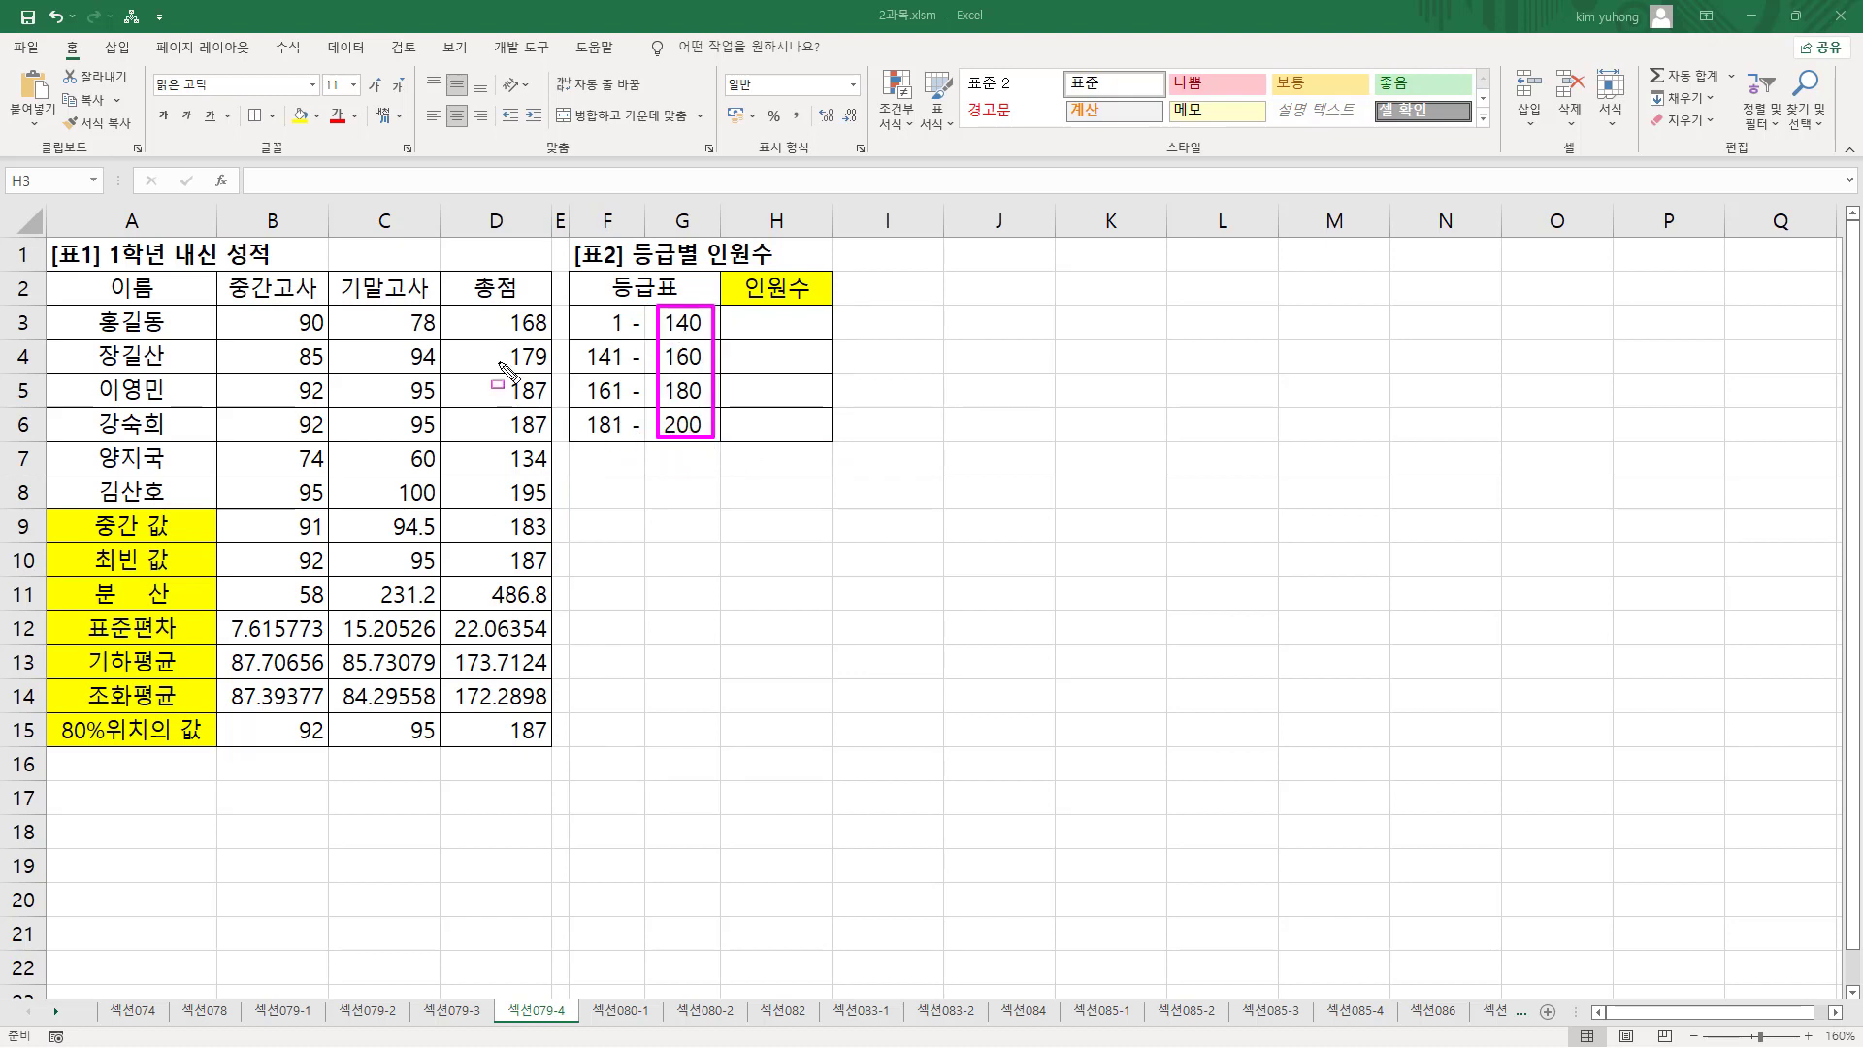
left_click_drag(502, 309, 552, 510)
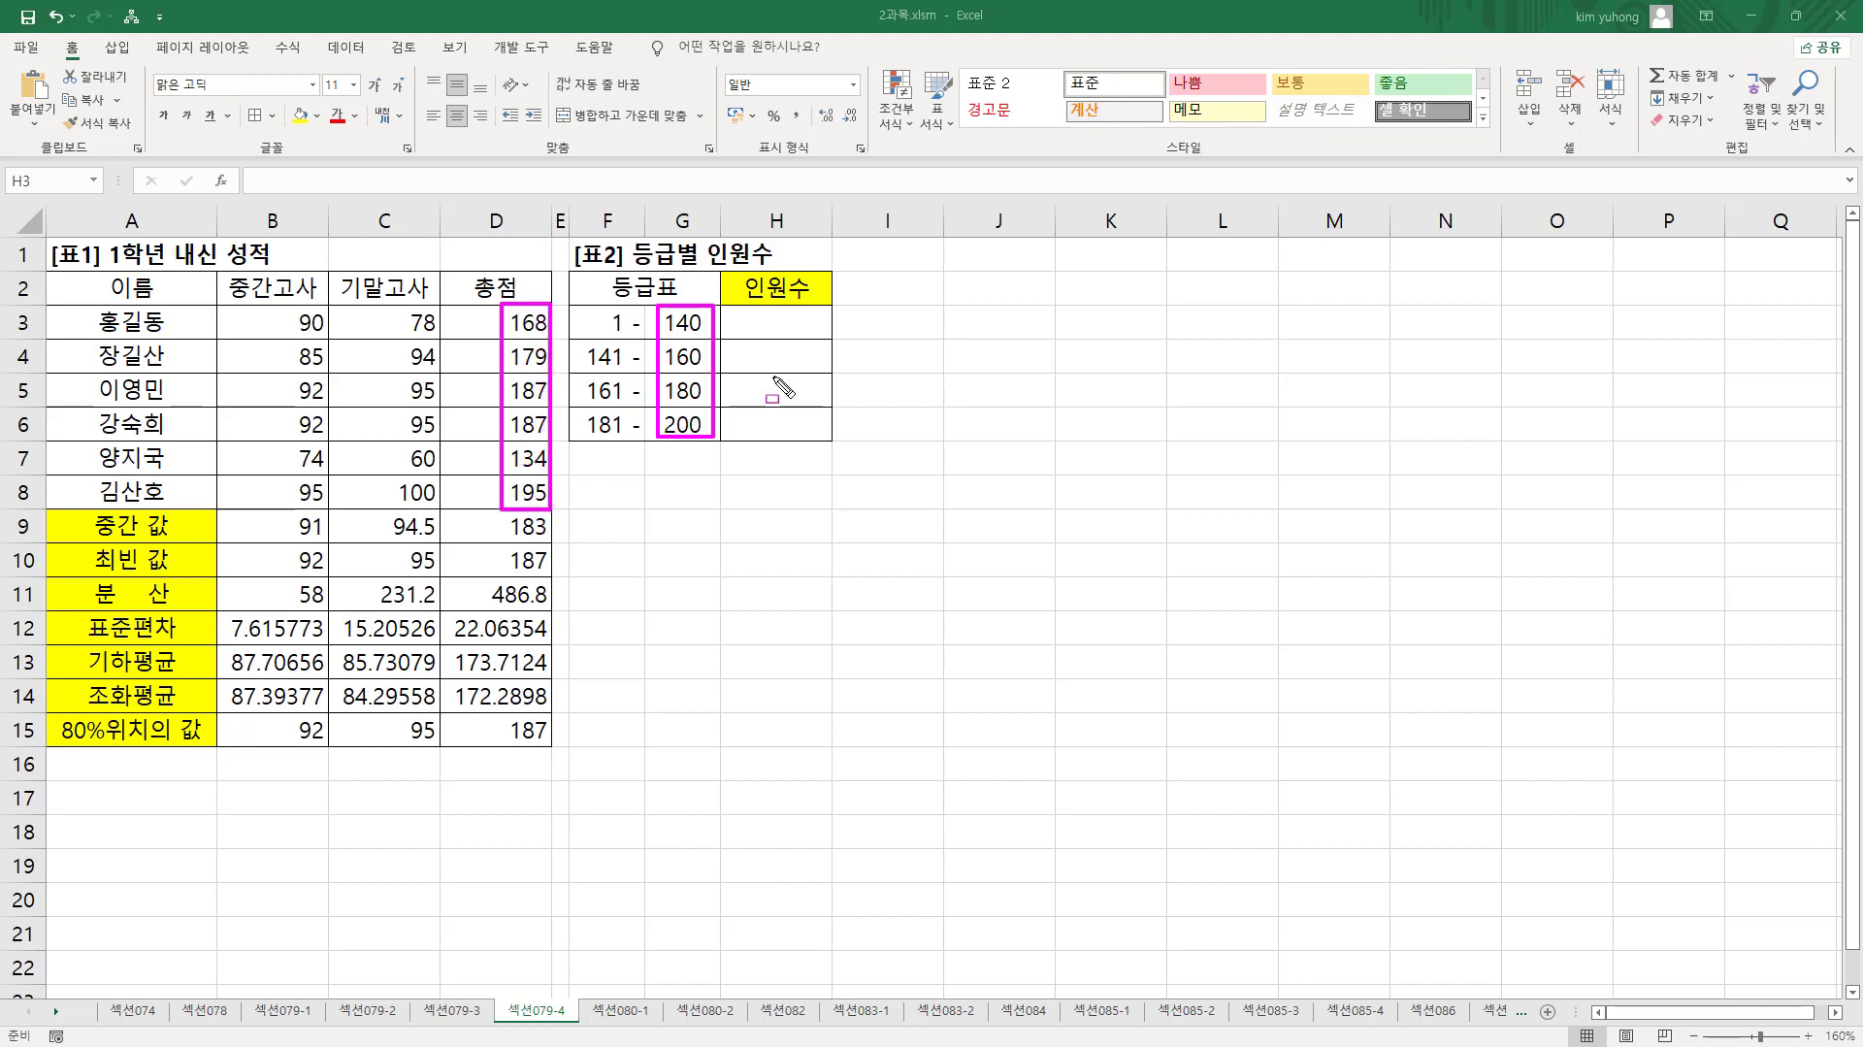
key("Escape")
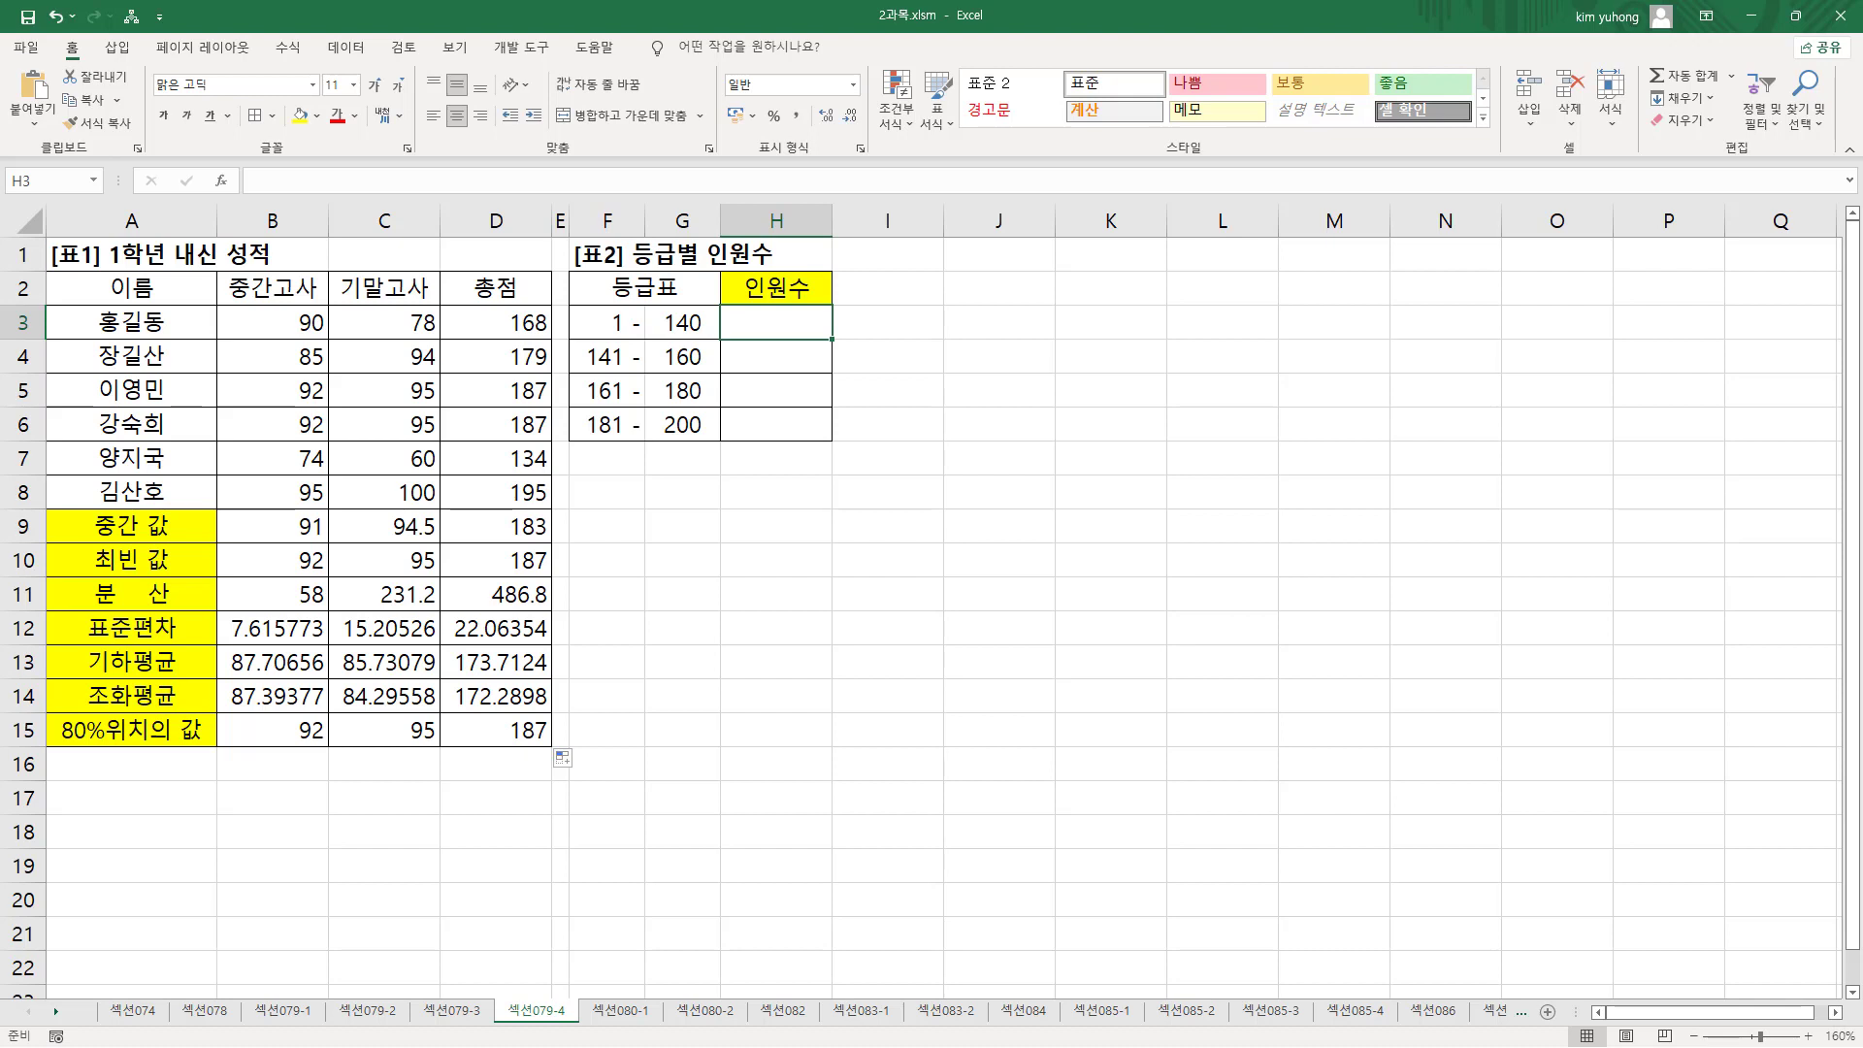
- Enter =FREQUENCY(D3:D8,G3:G6) as an array formula in H3:H6 for 인원수 in the 등급별 인원수 table
mouse_move(764, 322)
left_mouse_down()
mouse_move(757, 424)
mouse_move(786, 433)
left_mouse_up()
mouse_move(735, 309)
left_mouse_down()
mouse_move(777, 404)
mouse_move(824, 442)
left_mouse_up()
key("Escape")
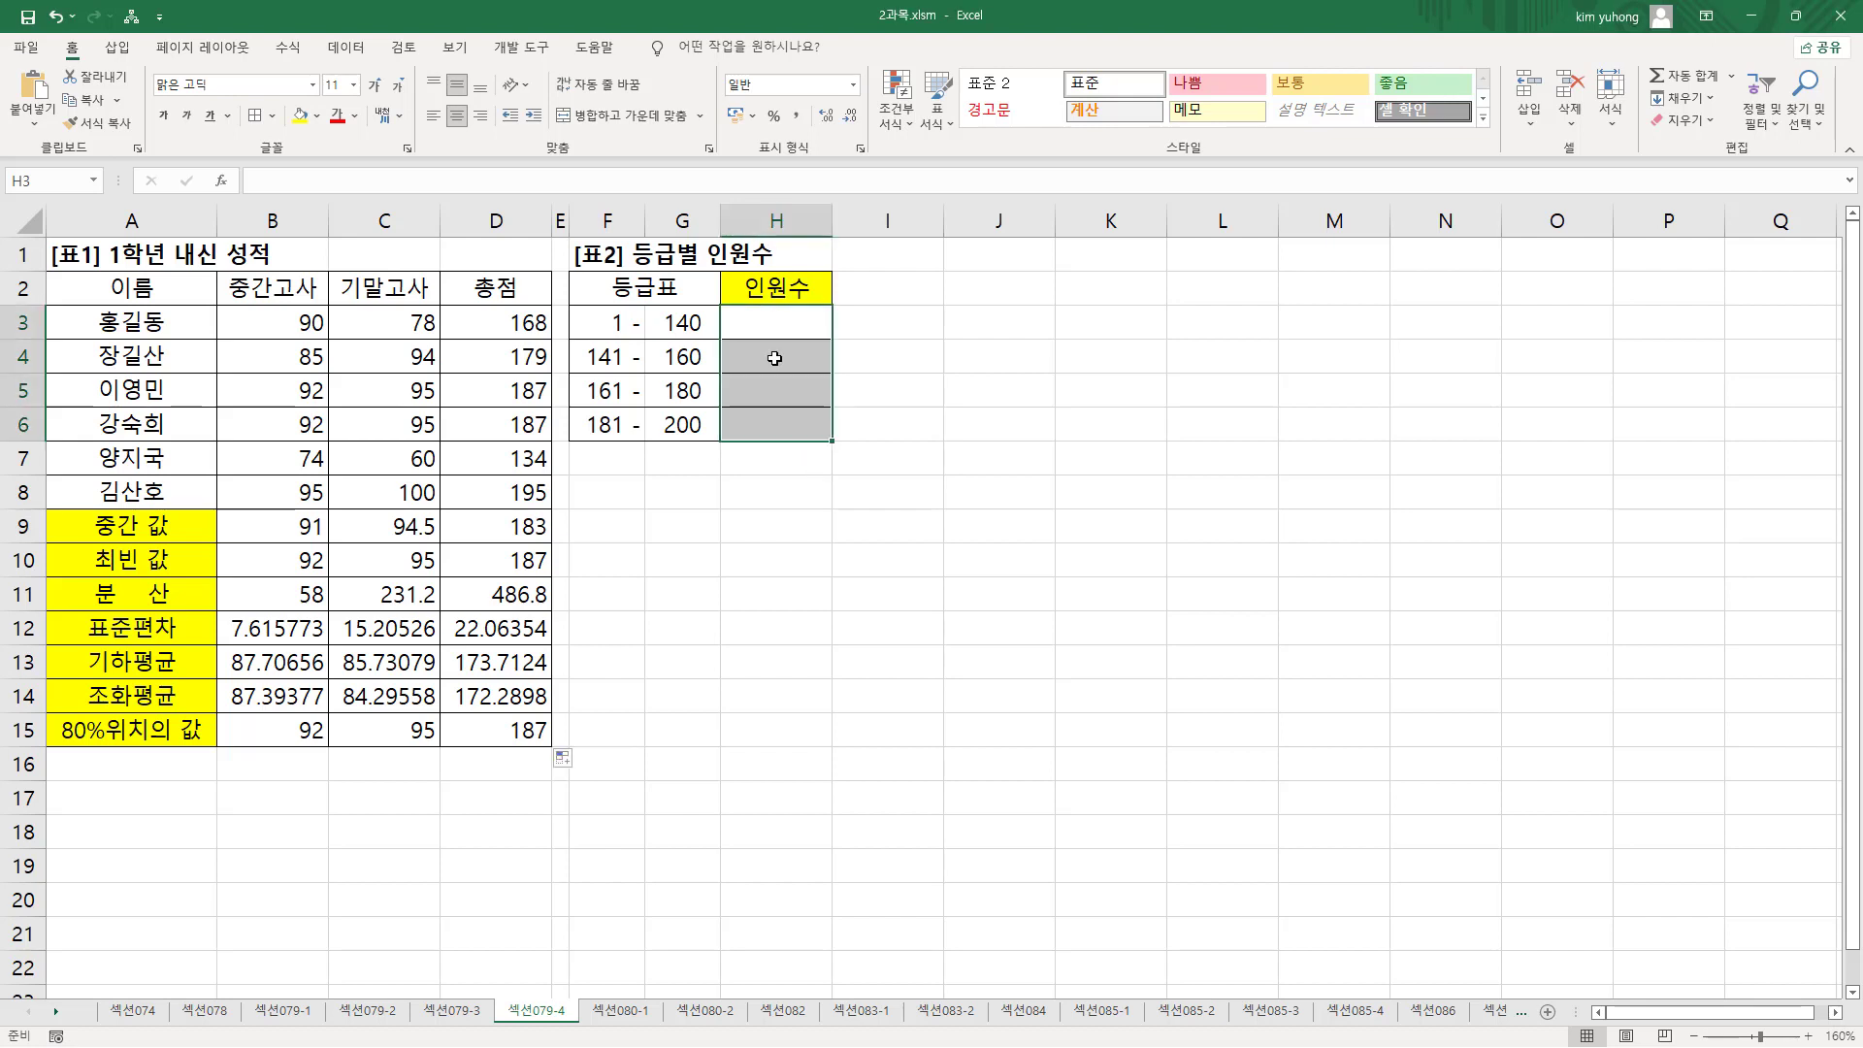
type("=RE")
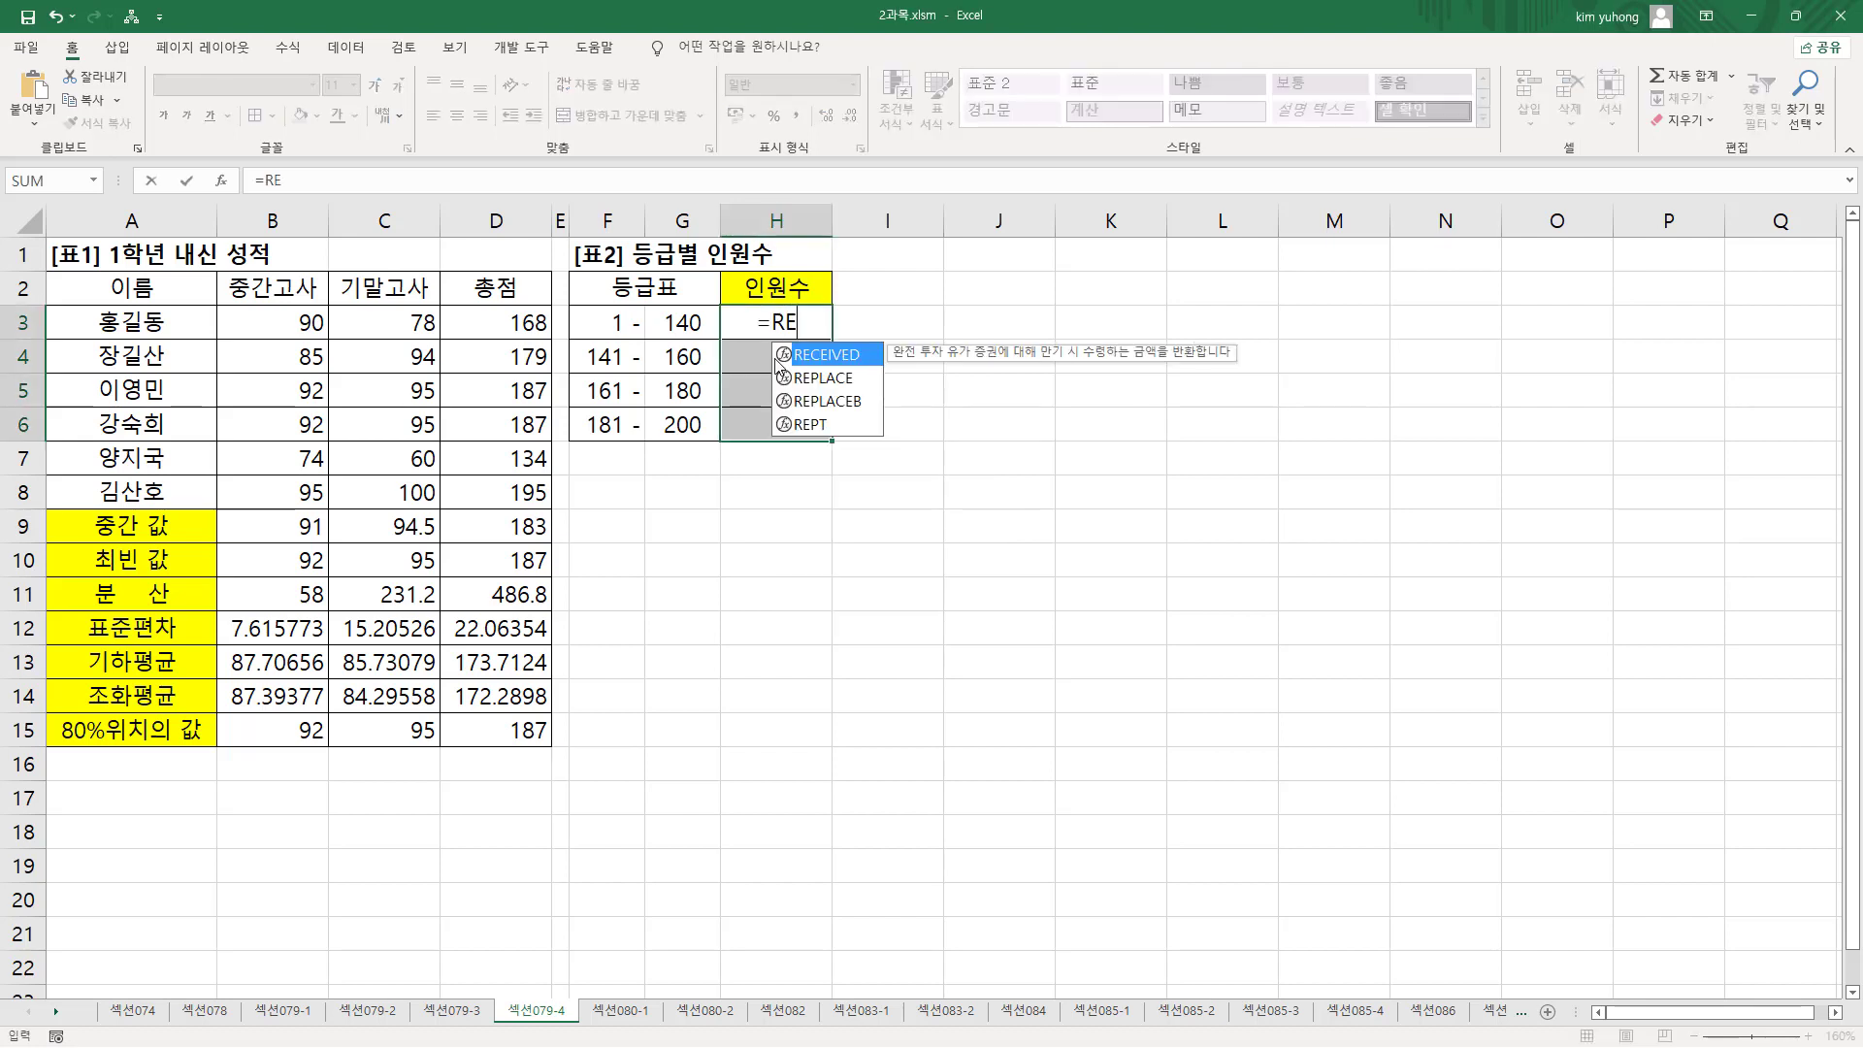
key("BackSpace")
key("BackSpace")
type("FRE")
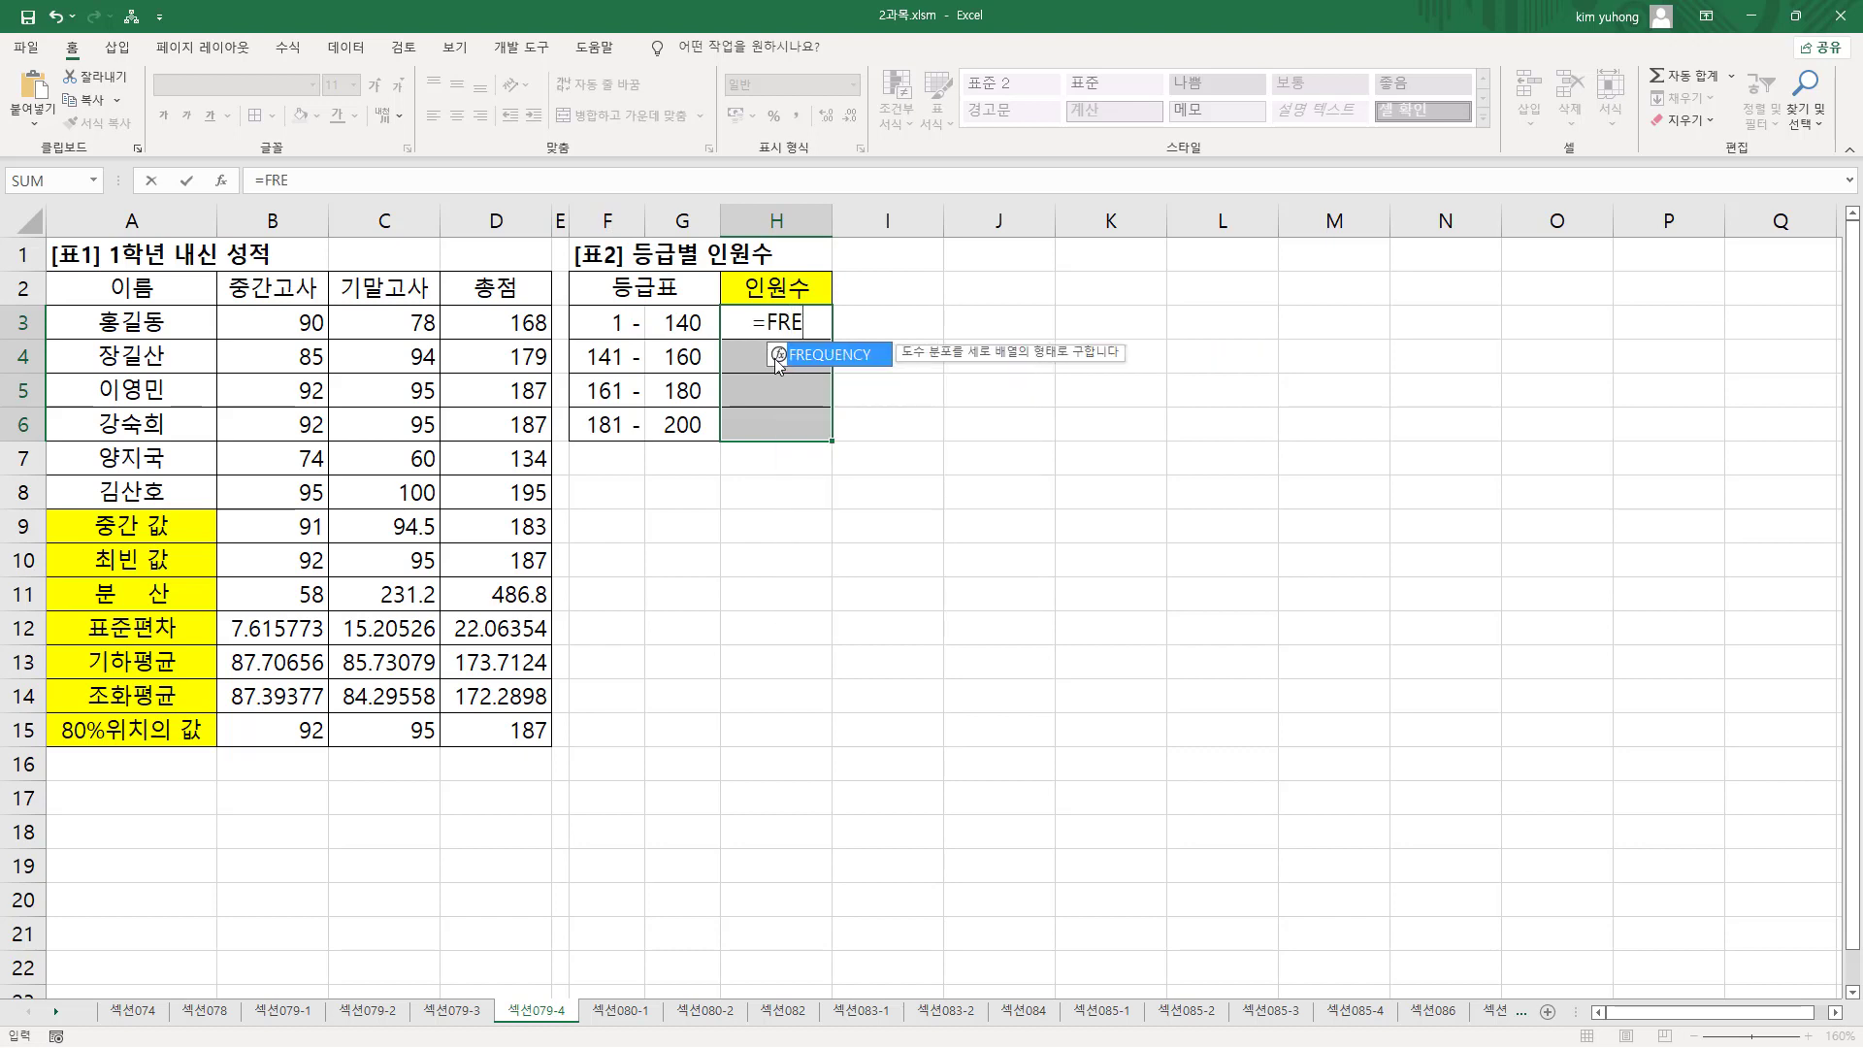
key("Tab")
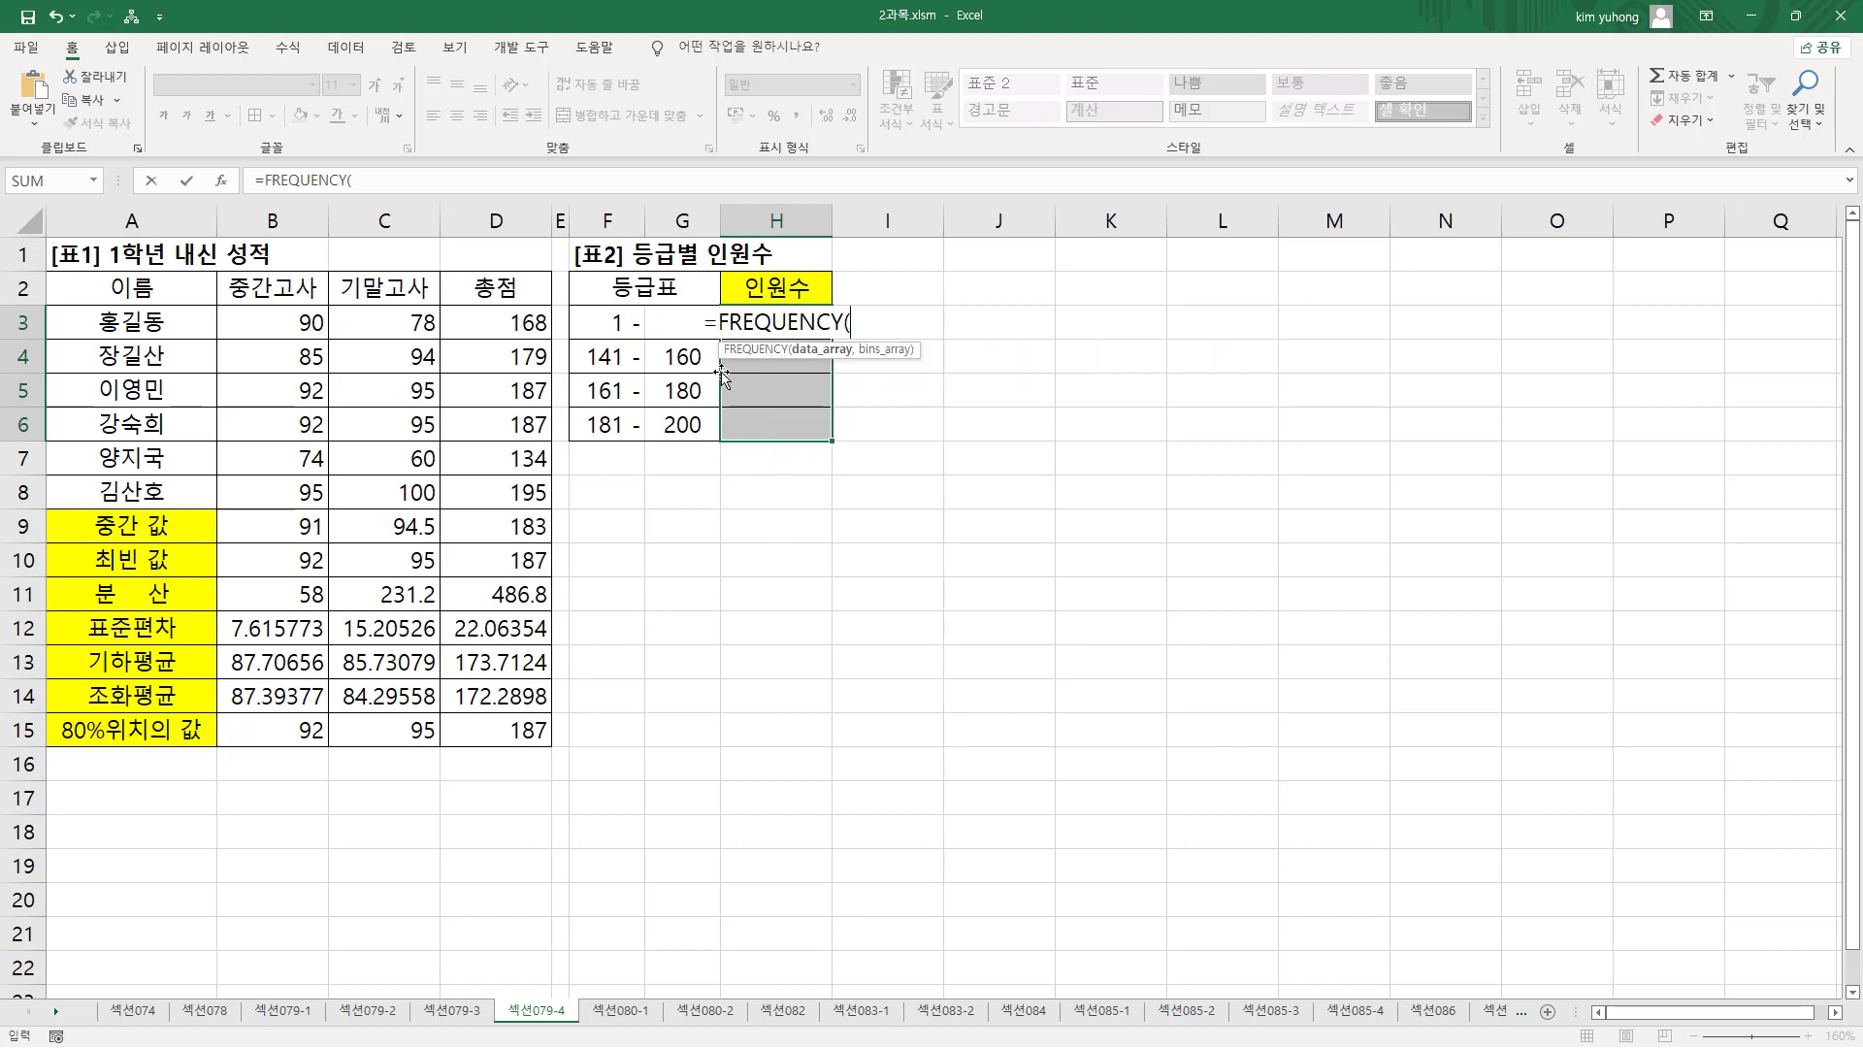
left_click_drag(505, 322, 506, 490)
type(",")
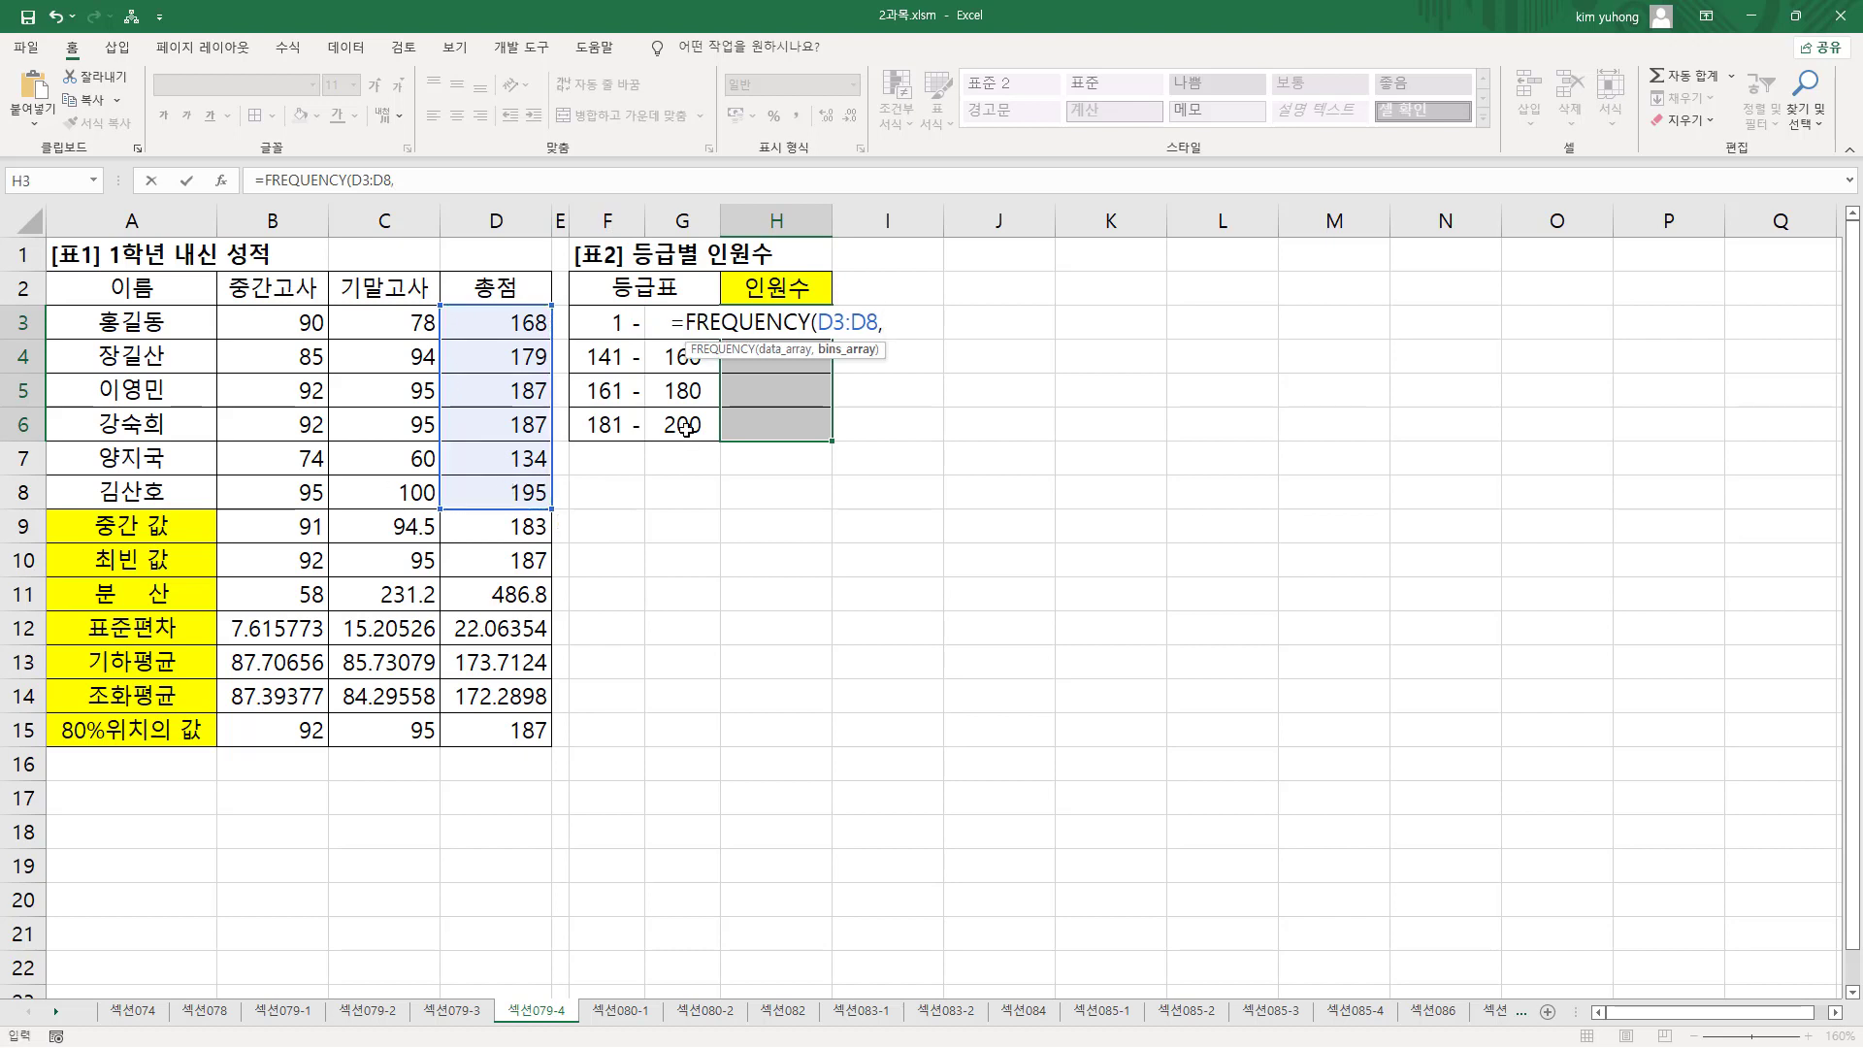
left_click_drag(684, 427, 682, 322)
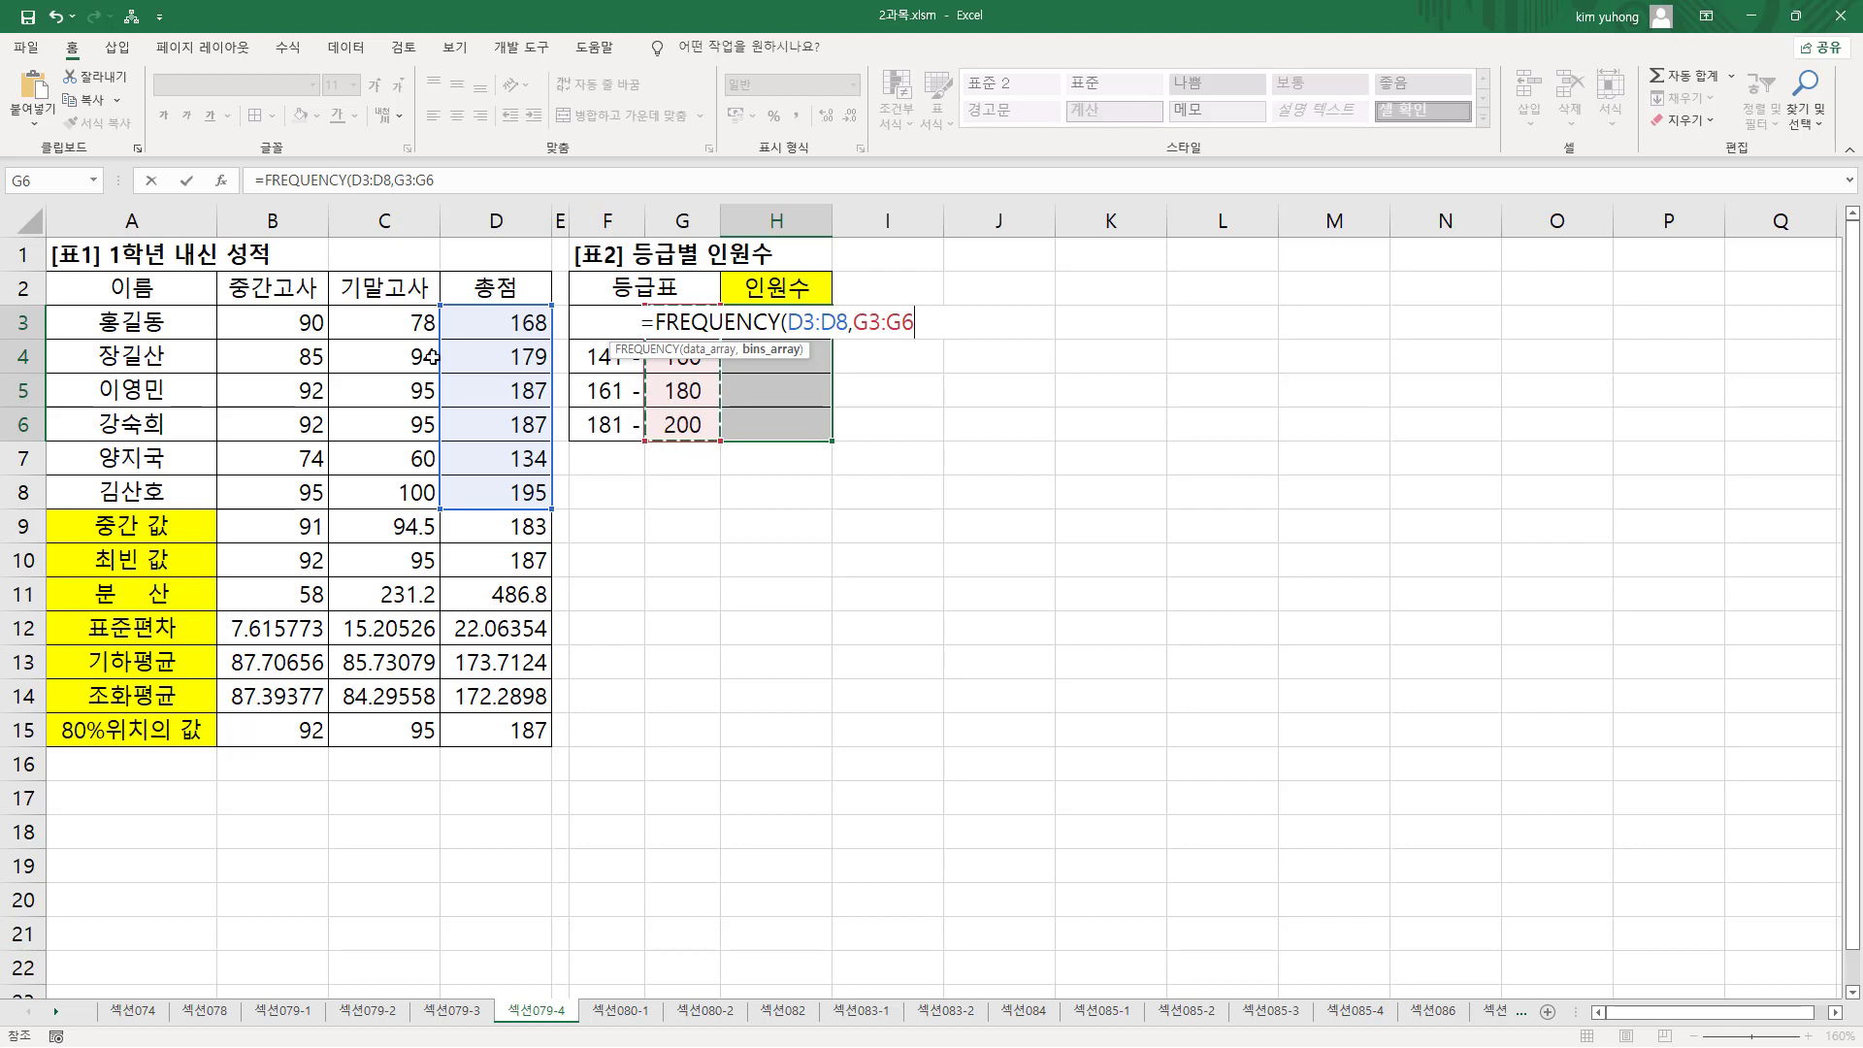
left_click_drag(468, 310, 467, 311)
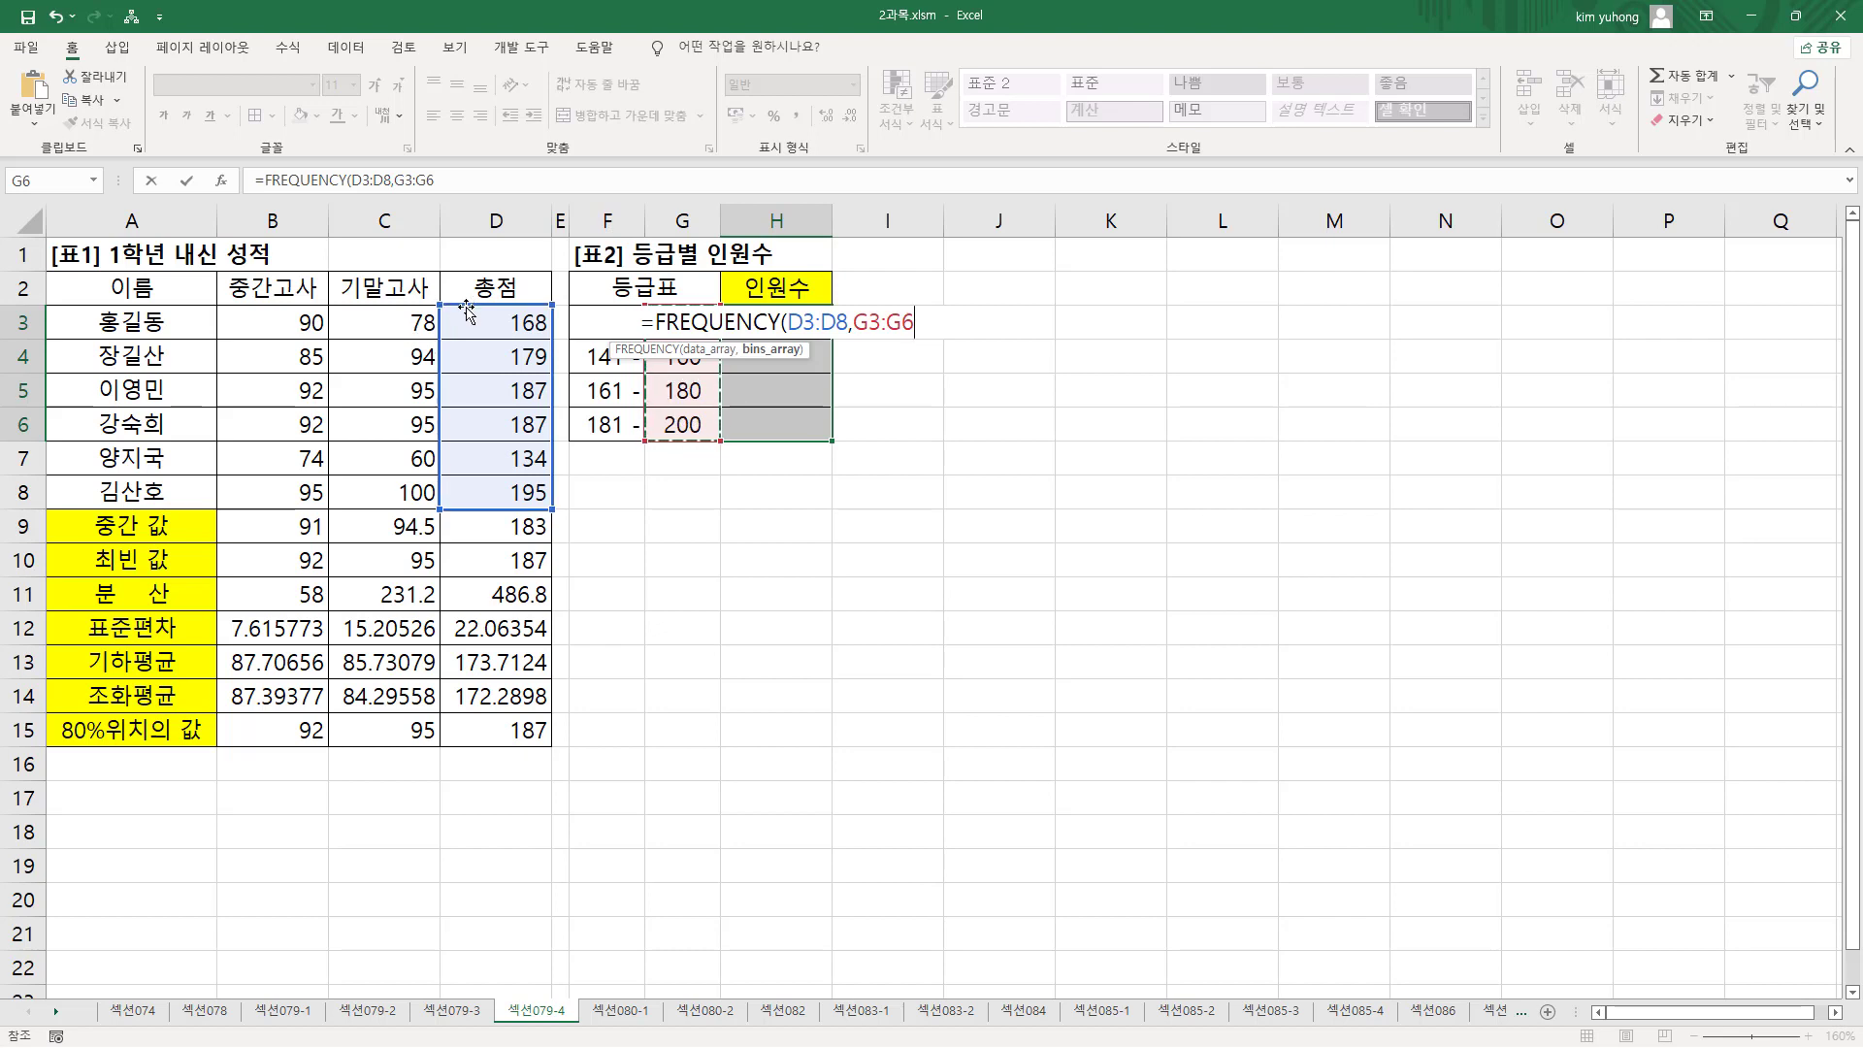
left_click_drag(466, 311, 467, 310)
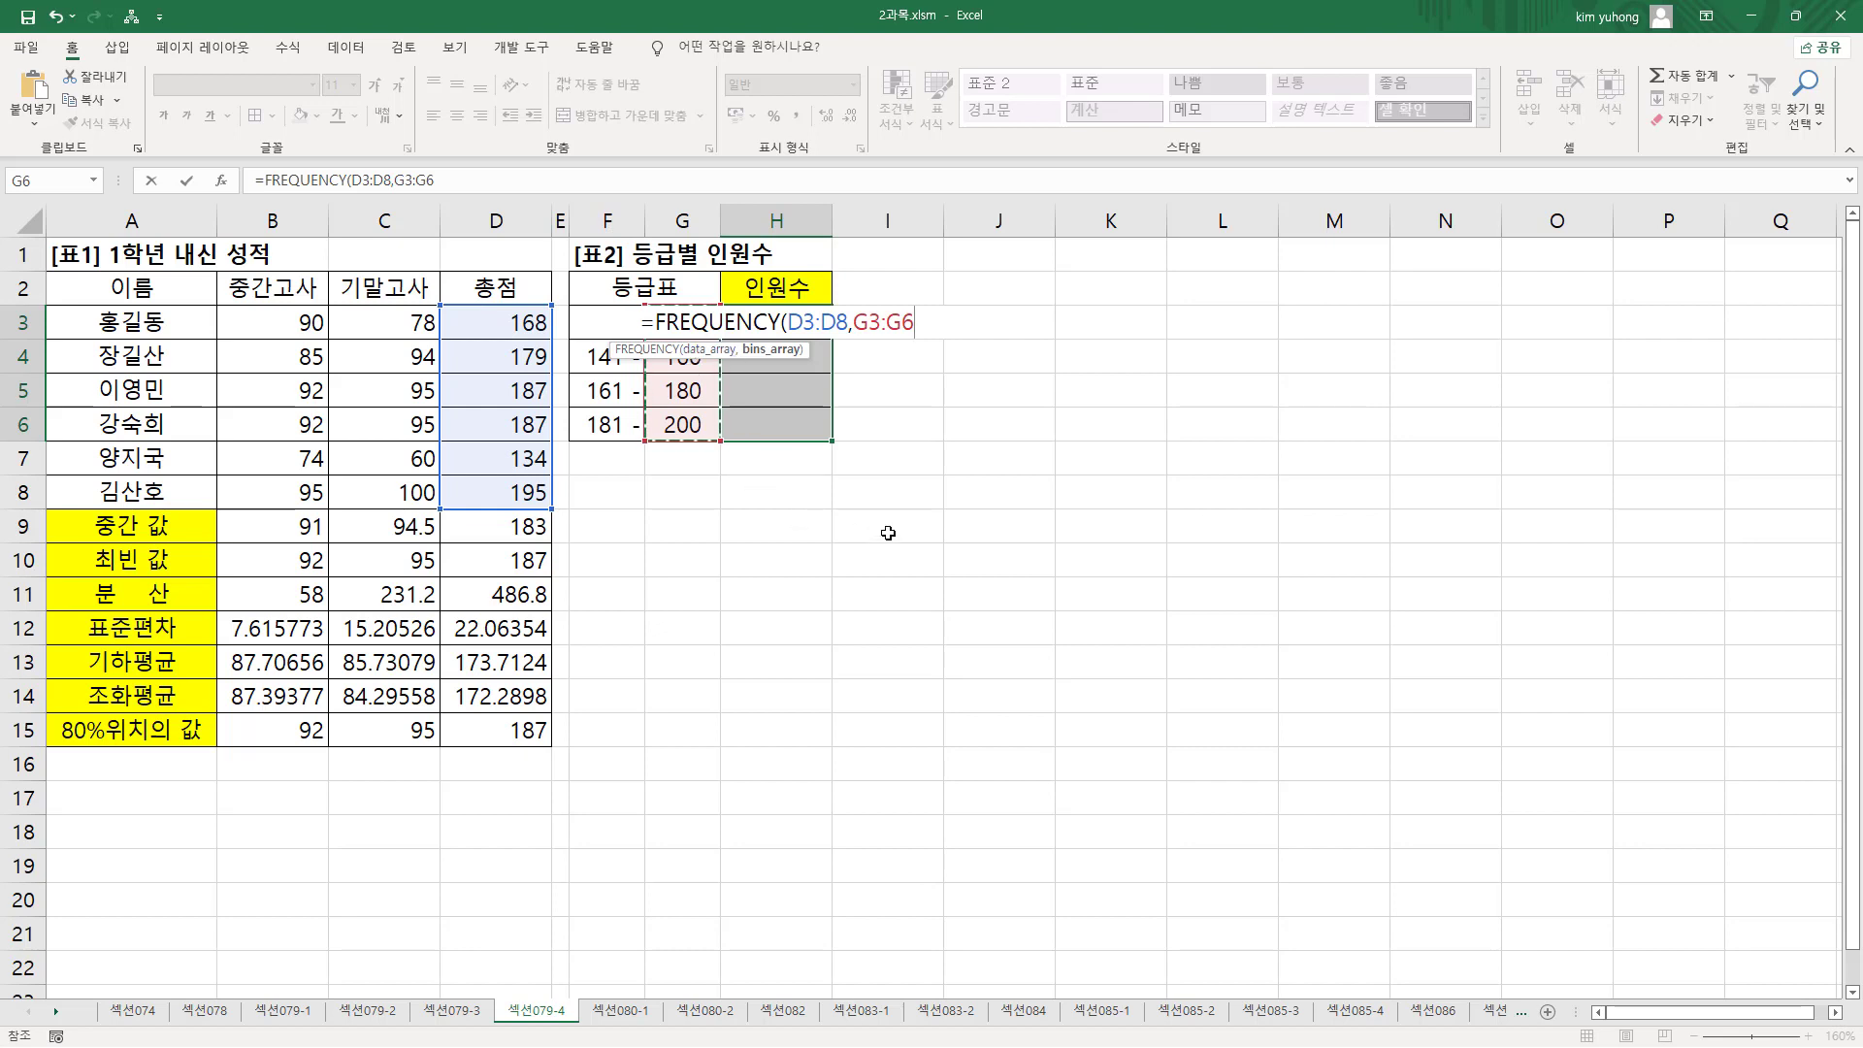
type(")")
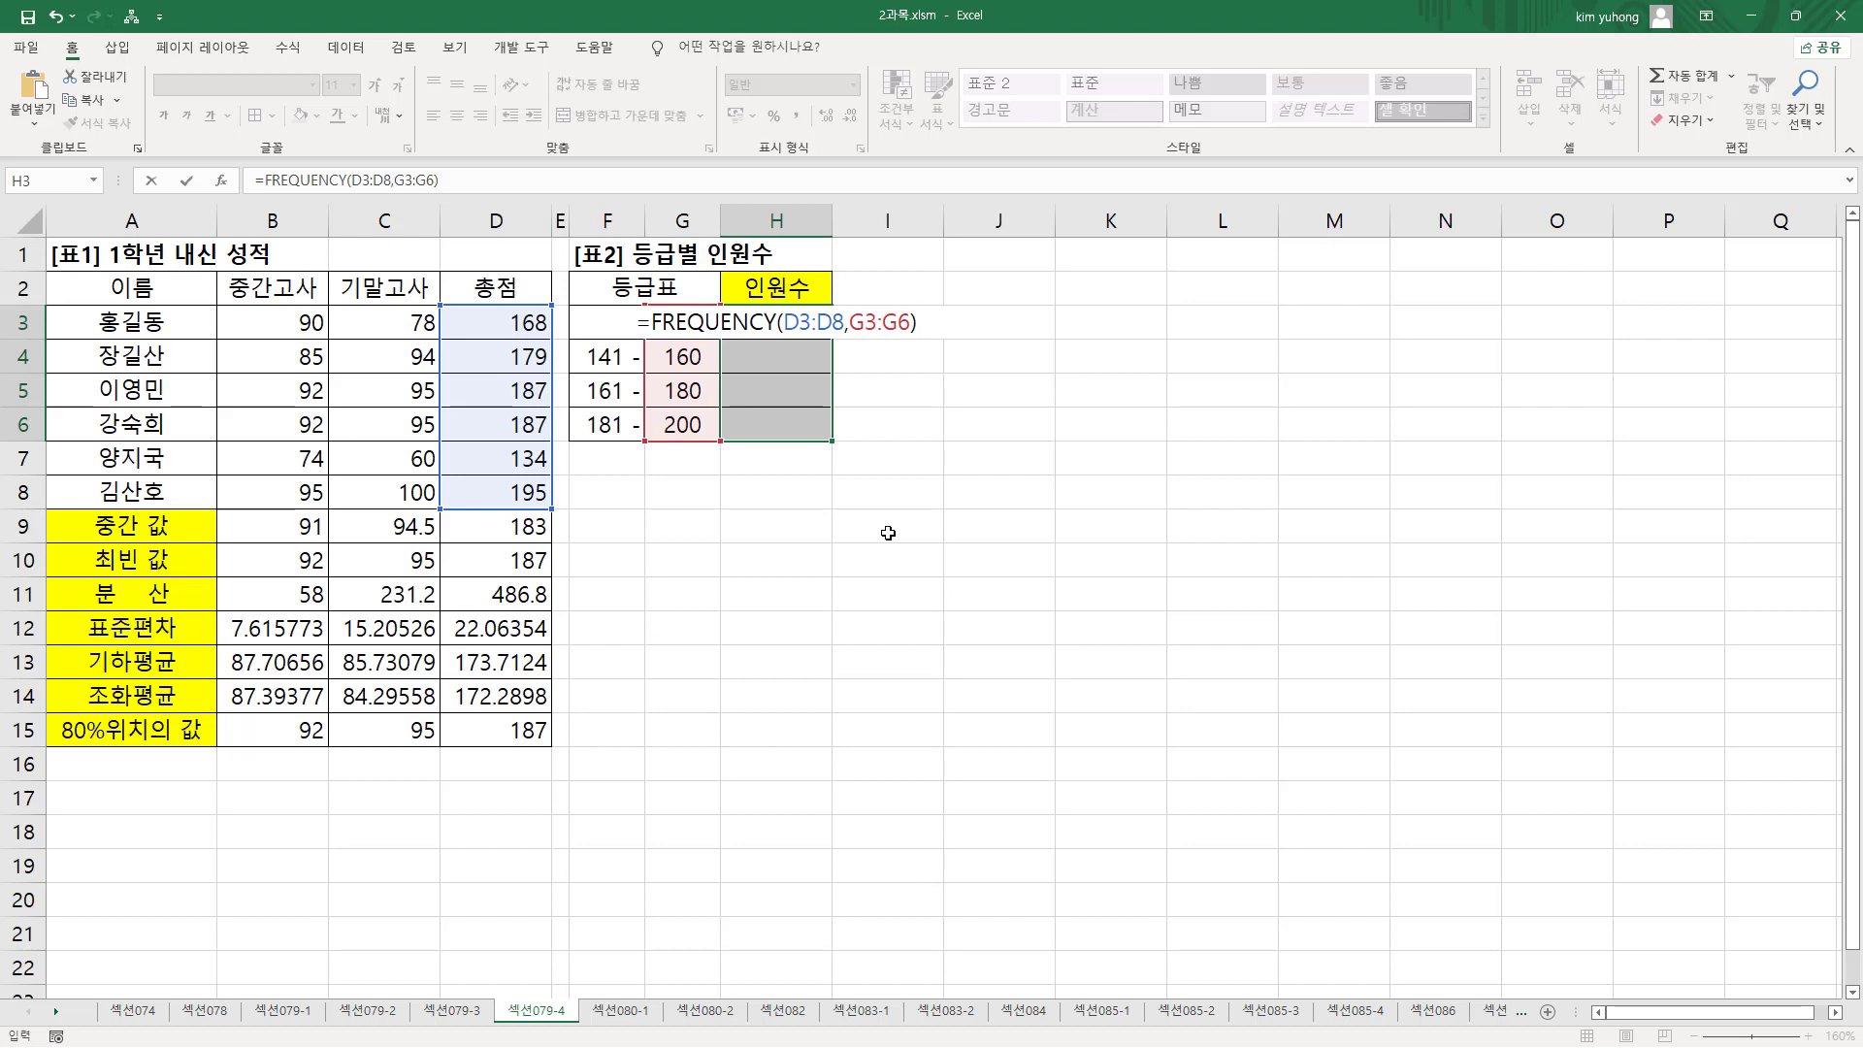
left_click(933, 324)
key("ctrl+shift+Return")
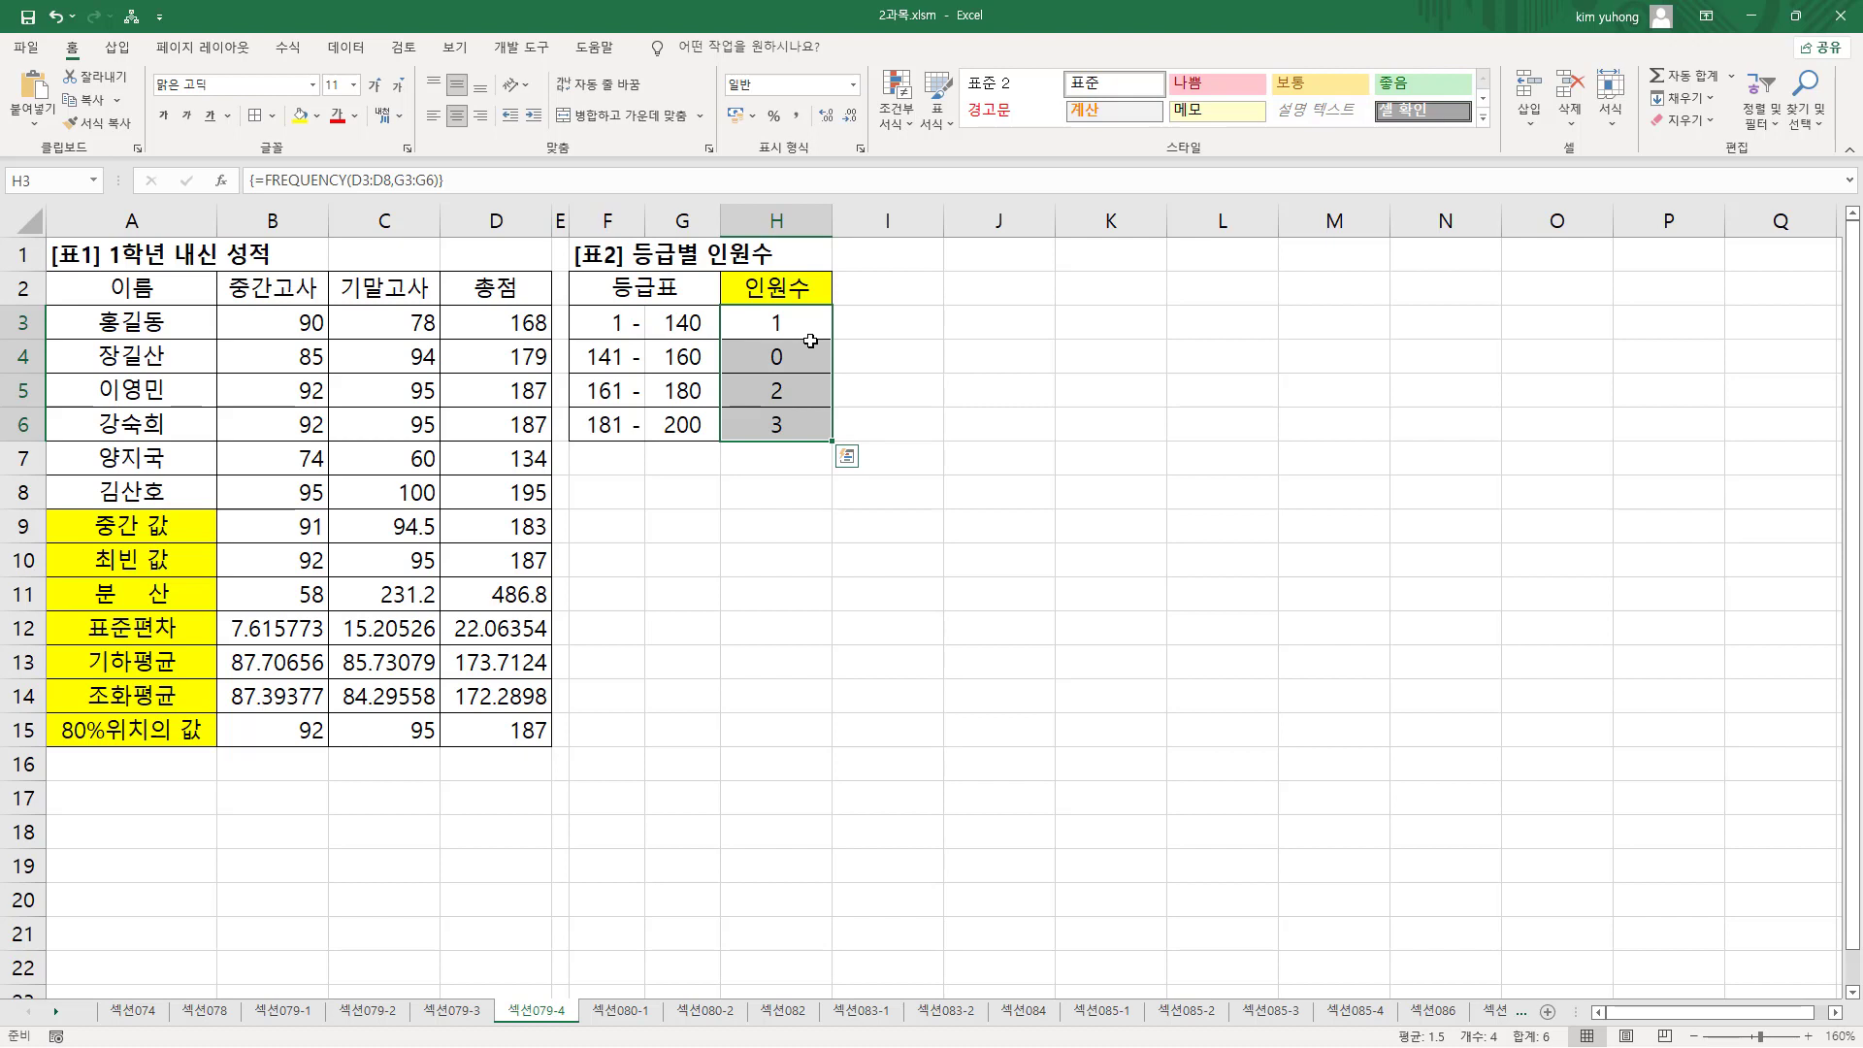
left_click(1012, 327)
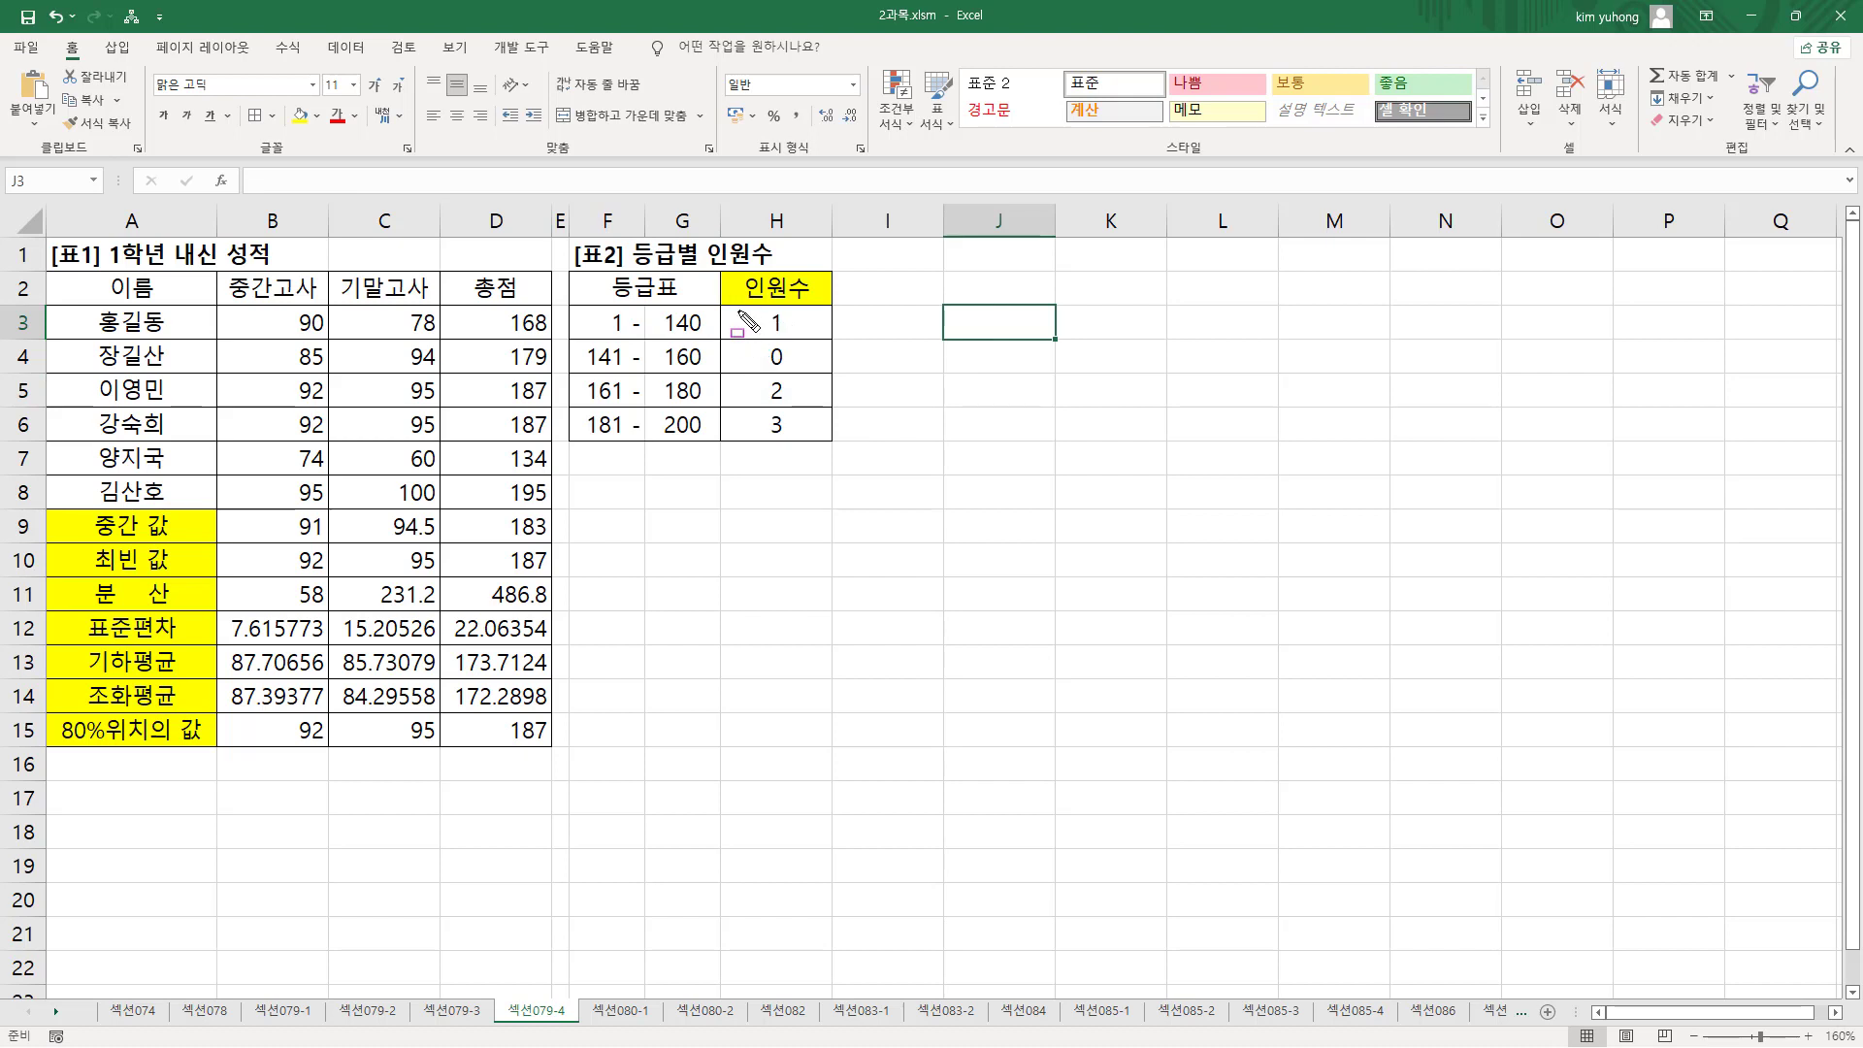
mouse_move(740, 310)
left_mouse_down()
mouse_move(761, 416)
mouse_move(825, 446)
left_mouse_up()
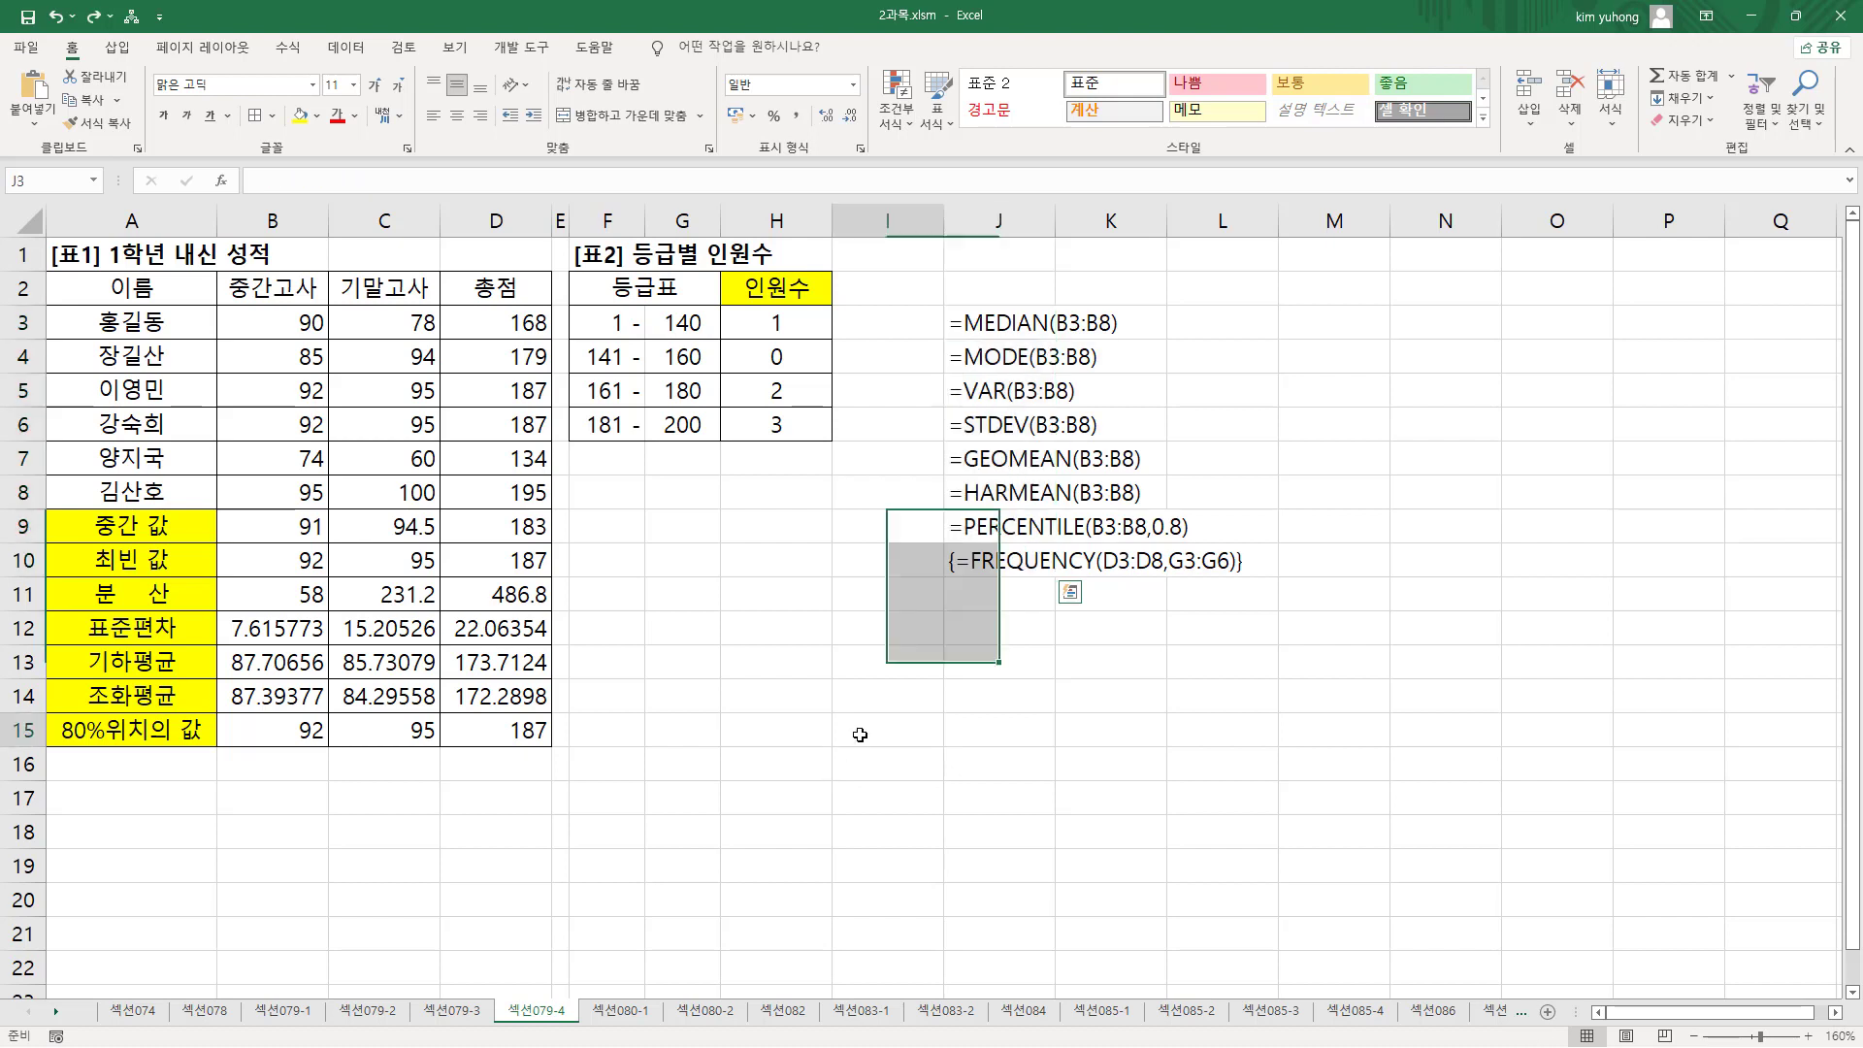
left_click(860, 734)
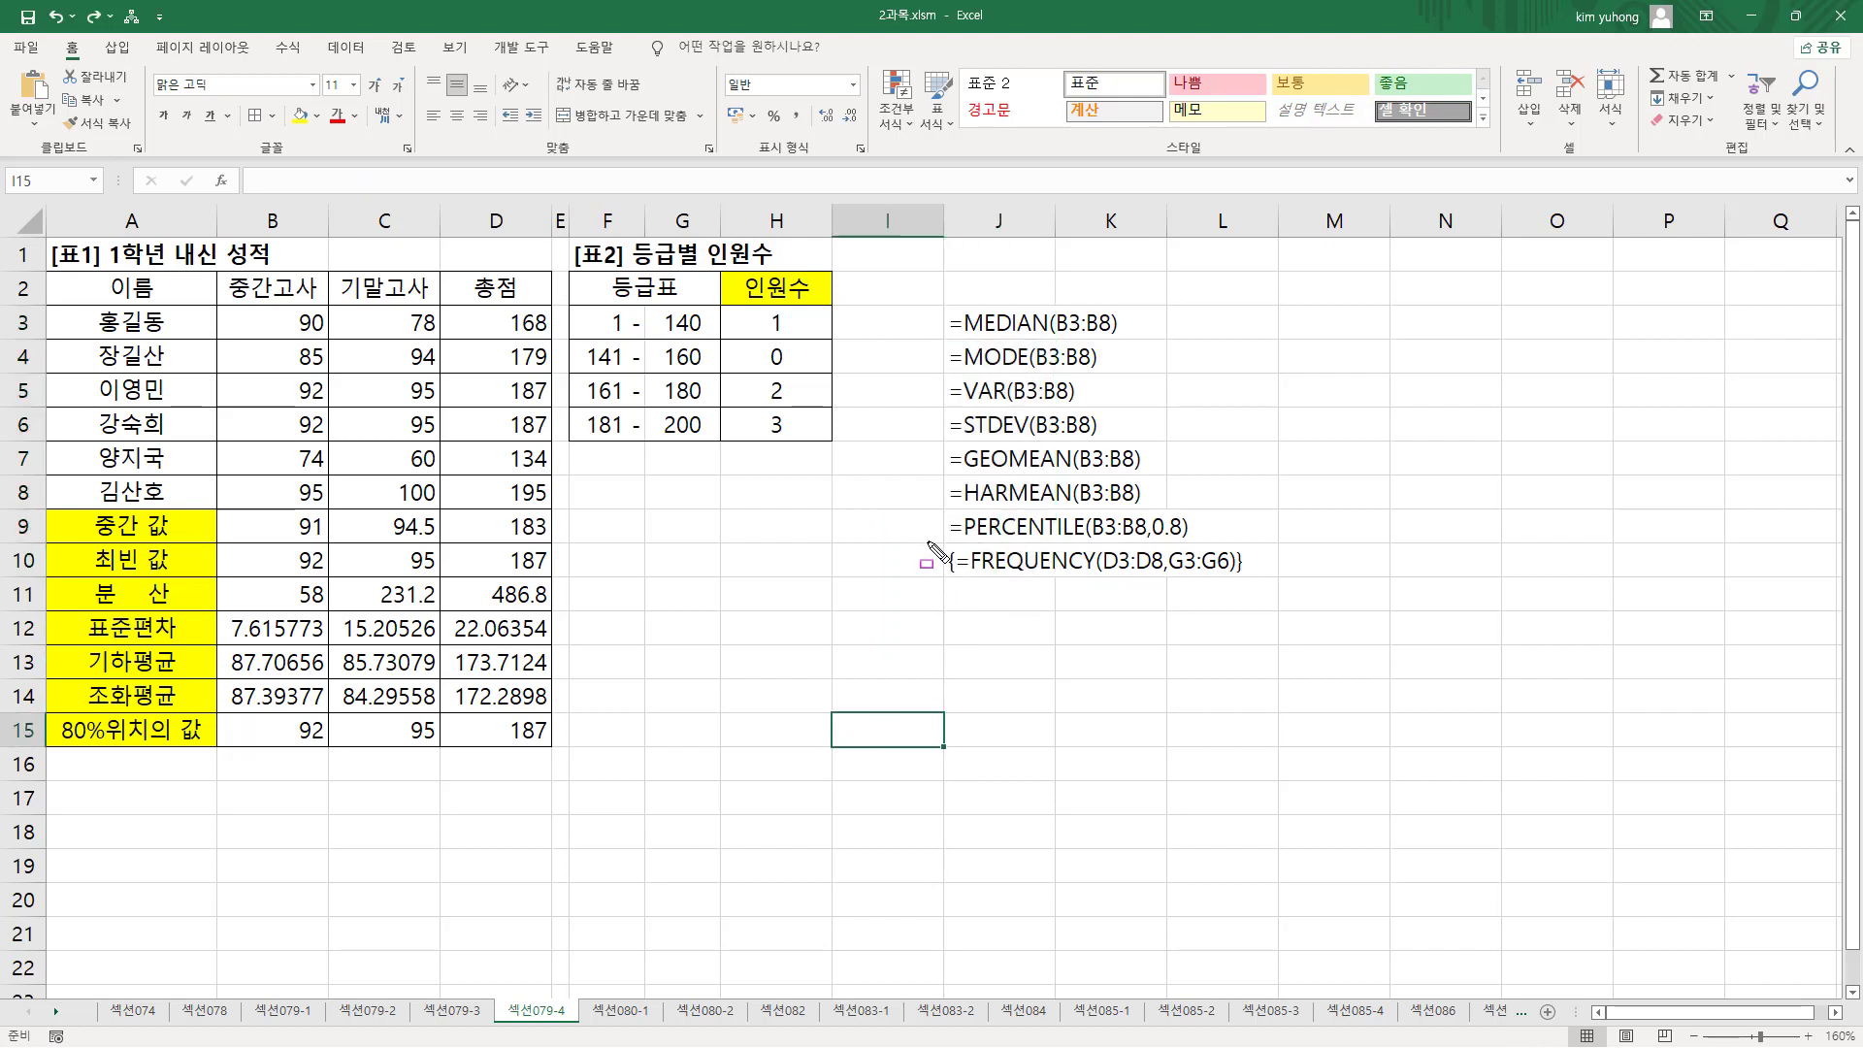
mouse_move(928, 541)
left_mouse_down()
mouse_move(1089, 578)
mouse_move(1279, 583)
left_mouse_up()
left_click(757, 601)
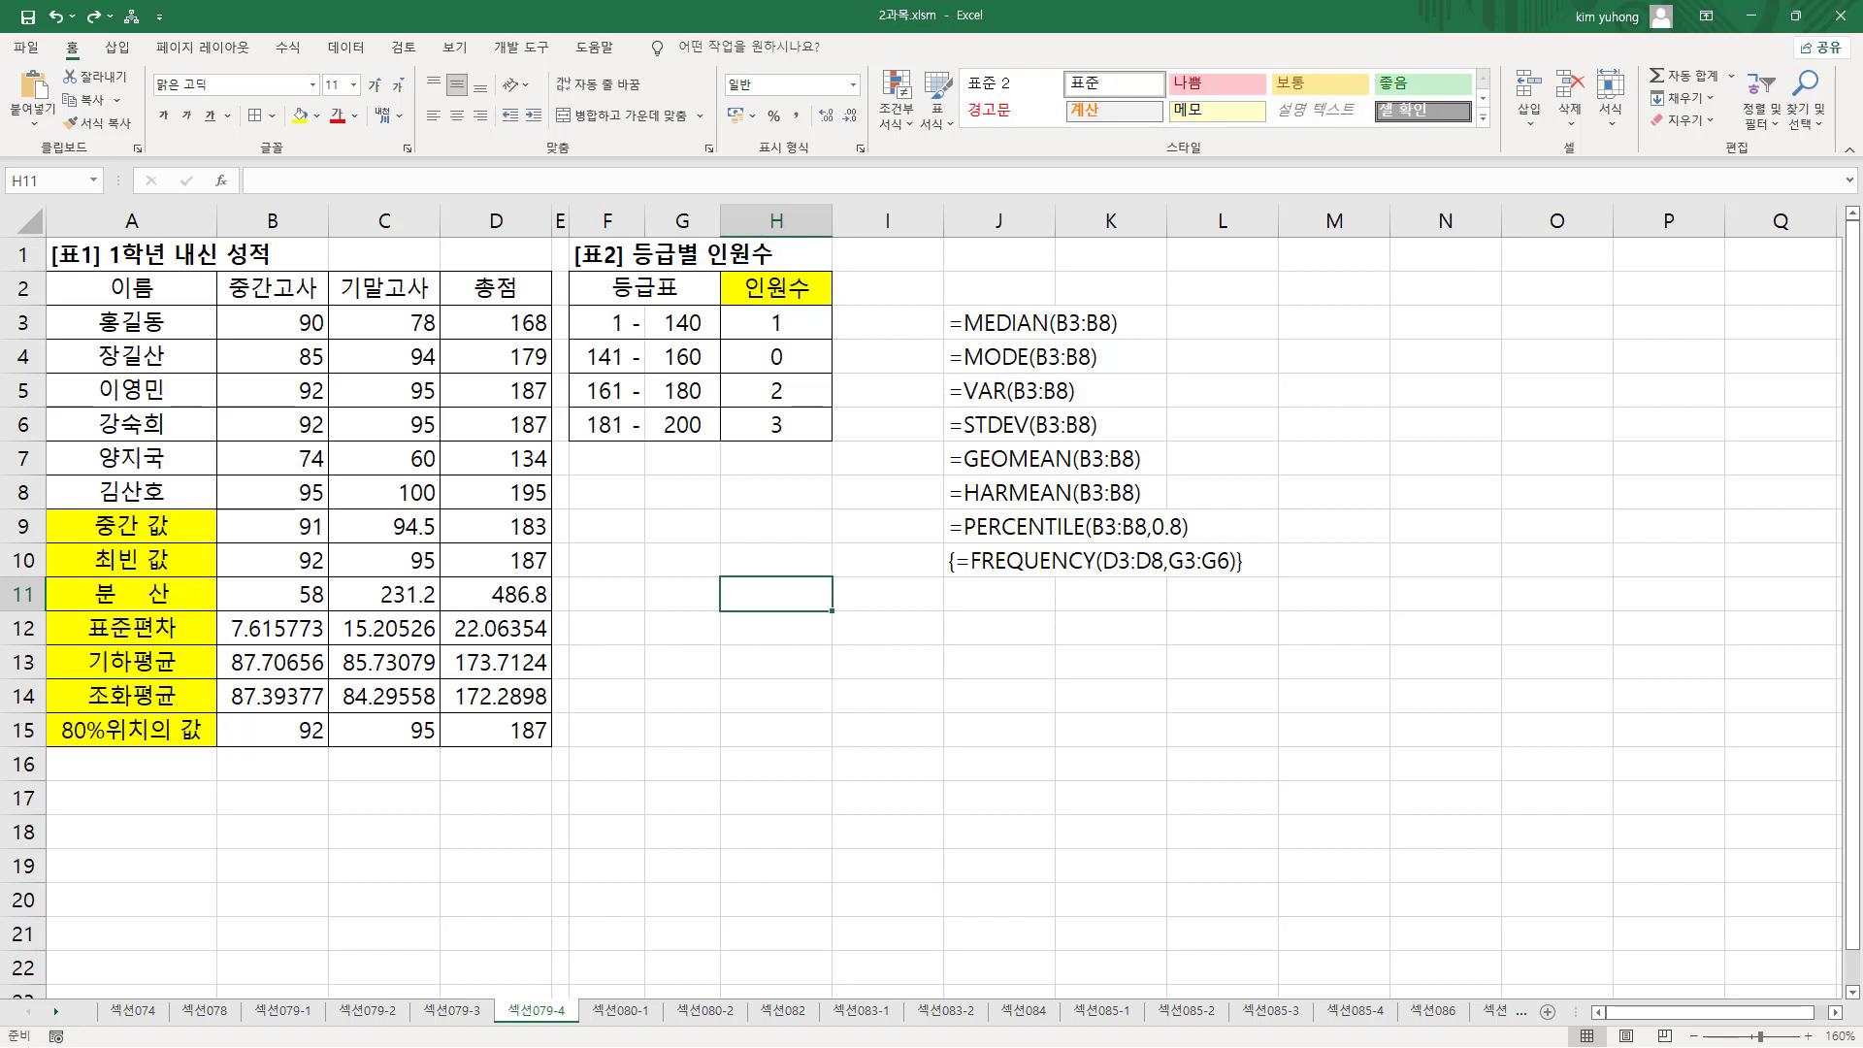